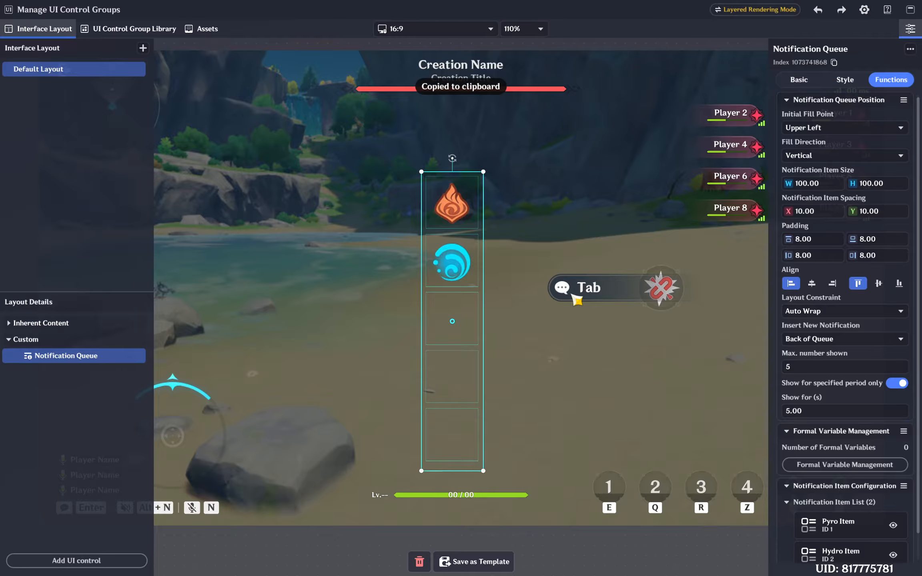
# Step: Switch to the Miliastra Sandbox window and open the Unit Status entity node graph
pyautogui.press('super')
pyautogui.moveTo(557, 565)
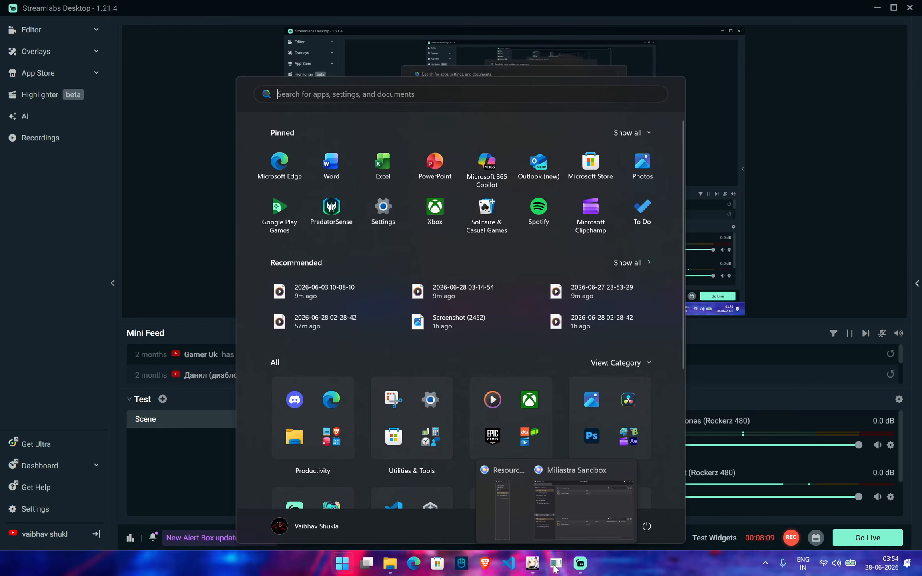
pyautogui.click(584, 509)
pyautogui.doubleClick(304, 129)
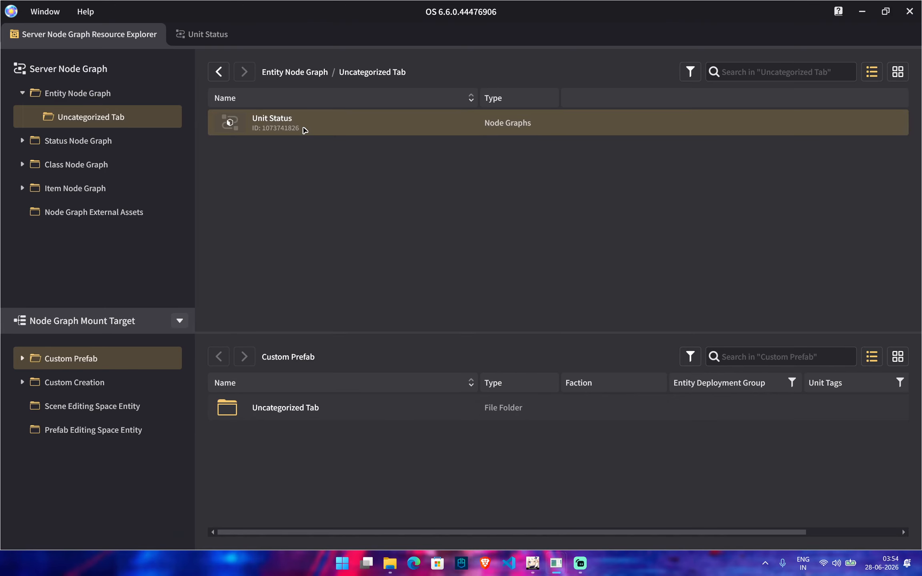
pyautogui.doubleClick(303, 130)
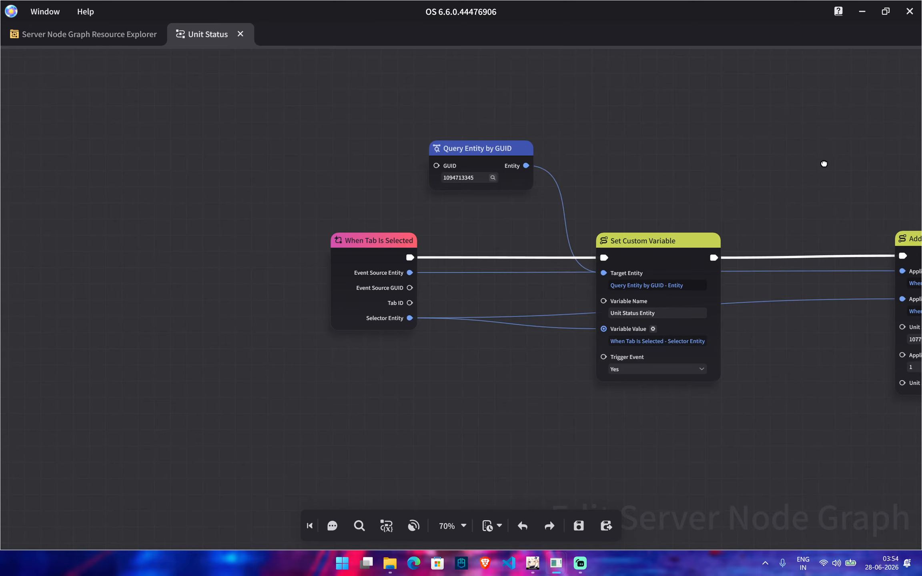
# Step: Delete the Query Entity by GUID, Set Custom Variable and Add Unit Status nodes, keeping only When Tab Is Selected
pyautogui.moveTo(824, 164); pyautogui.dragTo(544, 174)
pyautogui.scroll(-2, 546, 173)
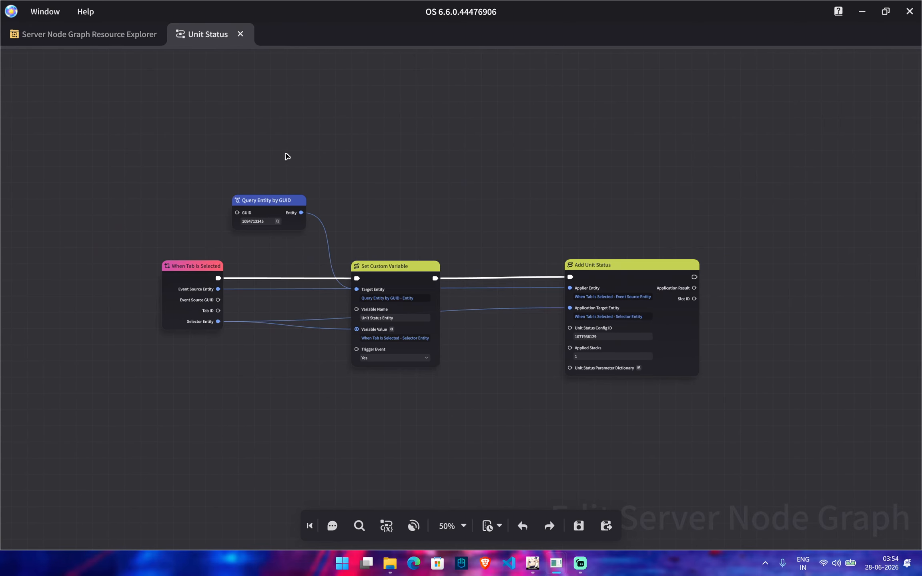
pyautogui.moveTo(269, 150); pyautogui.dragTo(675, 374)
pyautogui.press('Delete')
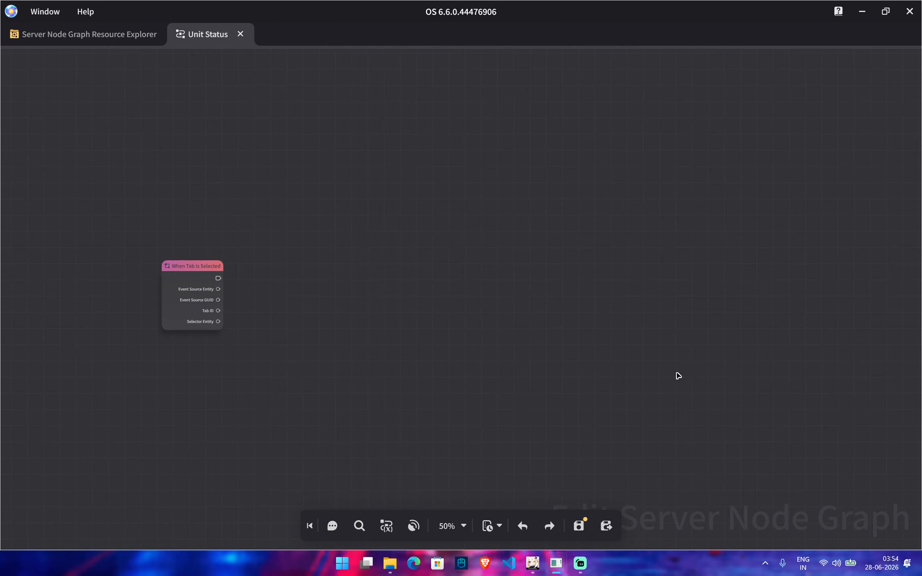
# Step: Add a Refresh Notification Queue node from the execution output of When Tab Is Selected and align it level with that node
pyautogui.scroll(2, 289, 281)
pyautogui.moveTo(297, 277); pyautogui.dragTo(540, 287, button='middle')
pyautogui.scroll(1, 541, 287)
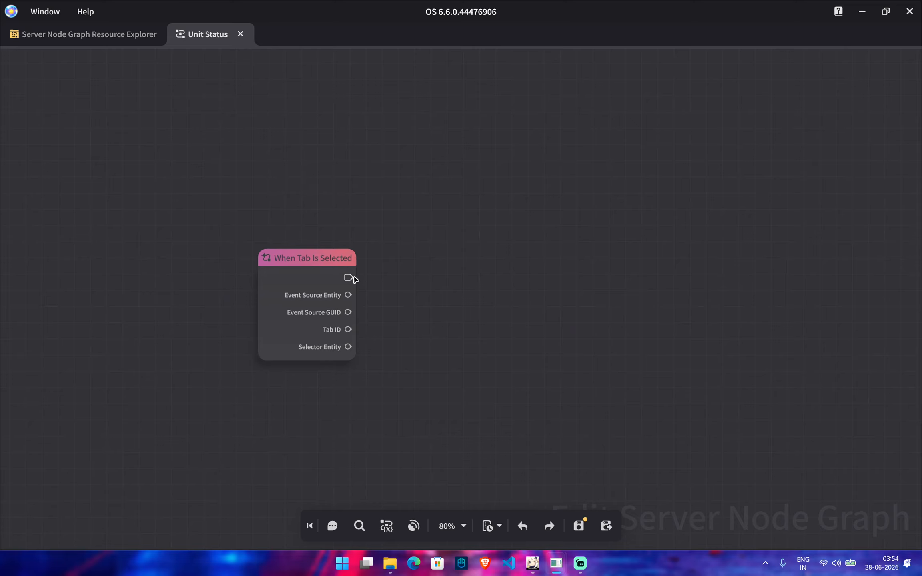
pyautogui.moveTo(353, 277); pyautogui.dragTo(538, 278)
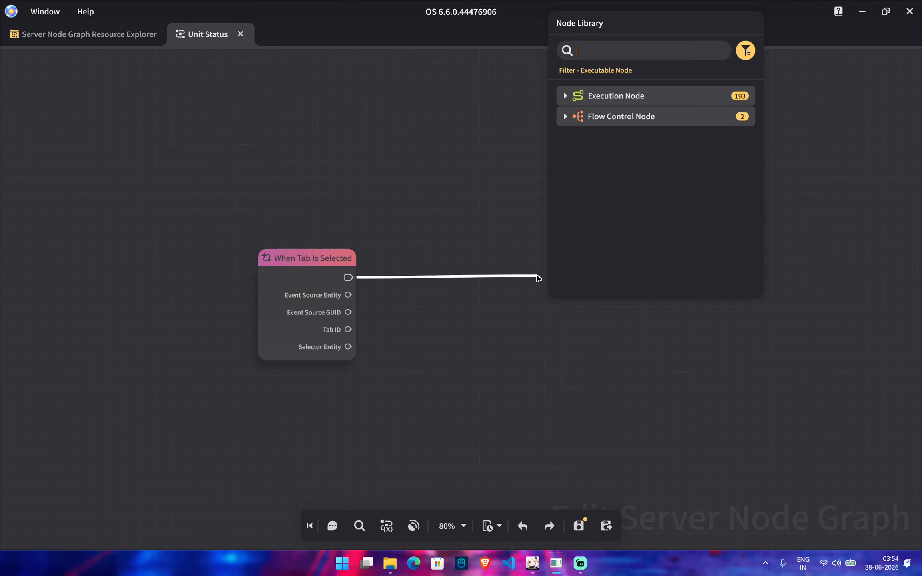
pyautogui.write('notification')
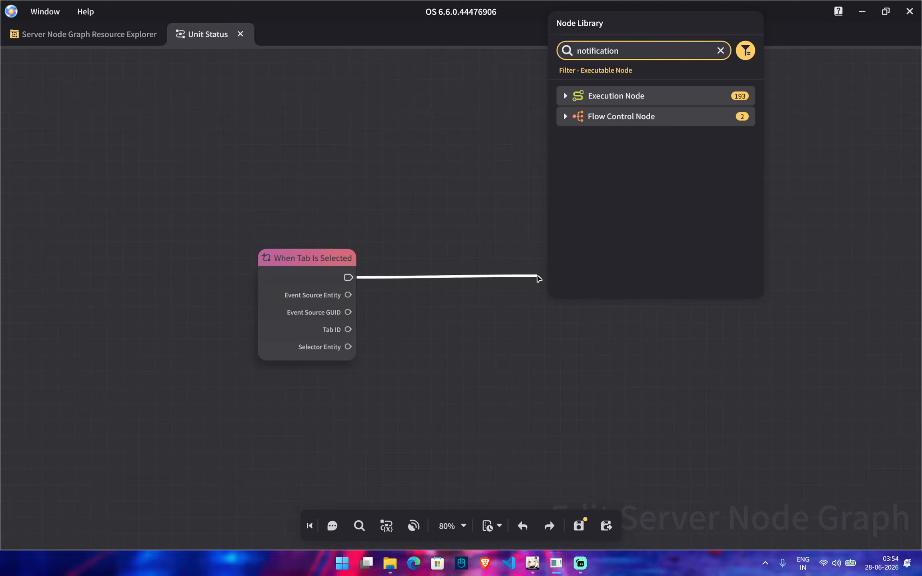
pyautogui.click(662, 138)
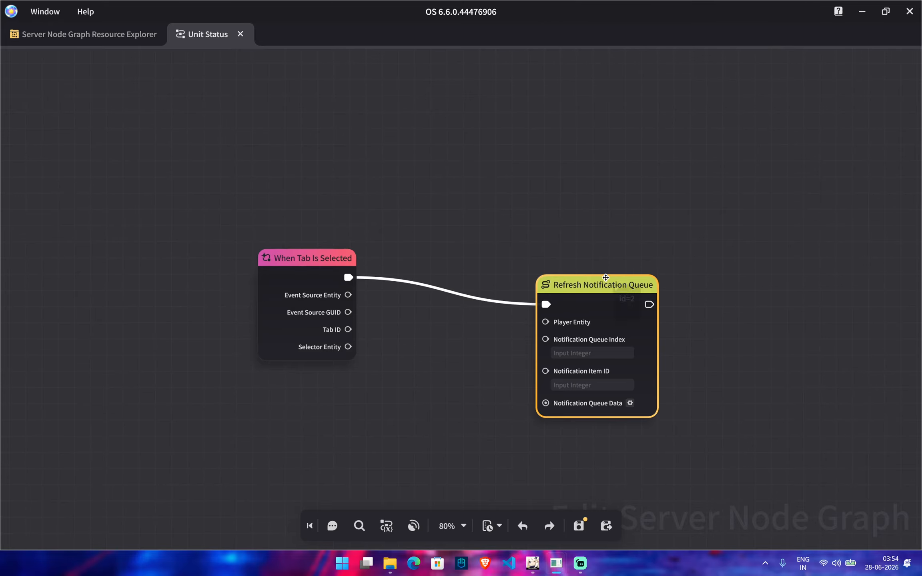
pyautogui.moveTo(610, 277); pyautogui.dragTo(621, 252)
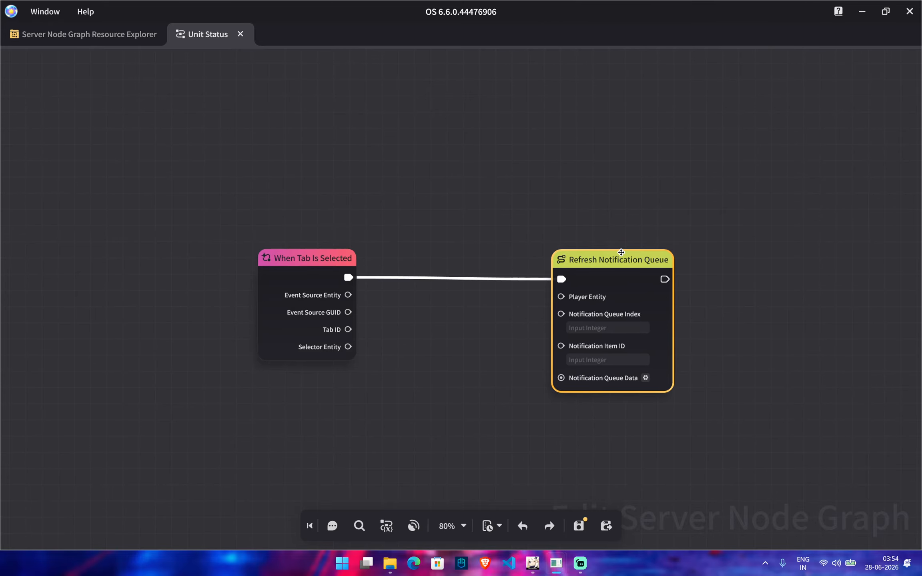
# Step: Add Get Player Entity to Which the Character Belongs from Selector Entity and connect its output to Player Entity on Refresh Notification Queue
pyautogui.scroll(-1, 541, 348)
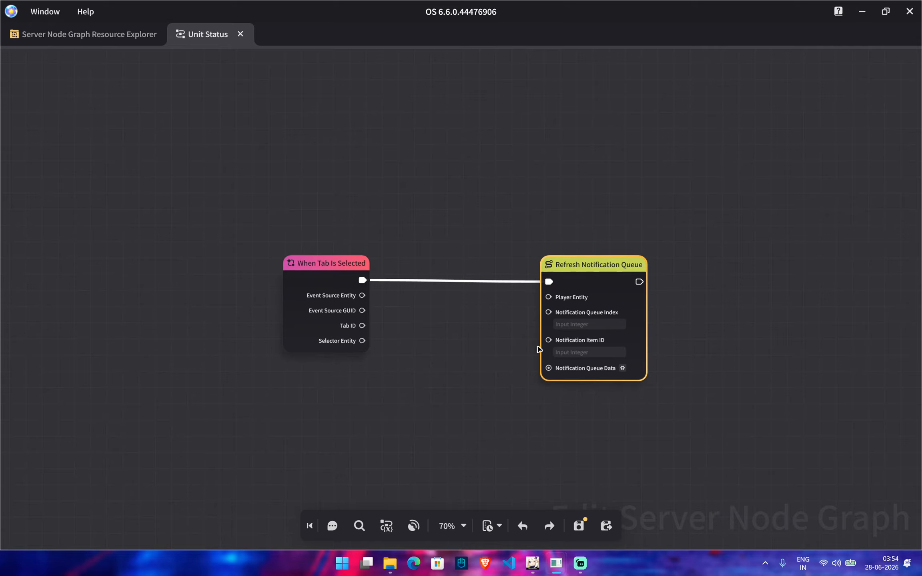
pyautogui.moveTo(491, 416); pyautogui.dragTo(564, 320, button='middle')
pyautogui.moveTo(434, 248); pyautogui.dragTo(480, 352)
pyautogui.write('get player')
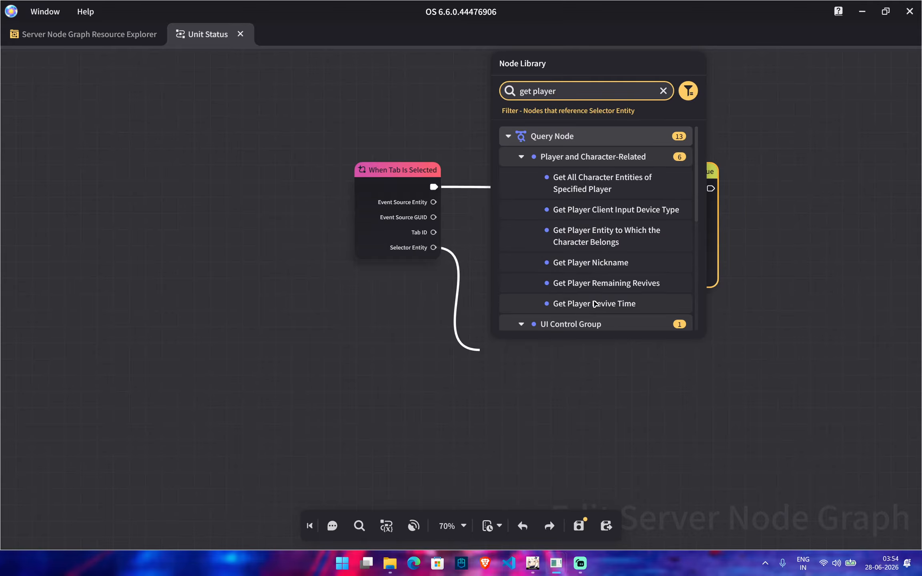
pyautogui.click(607, 232)
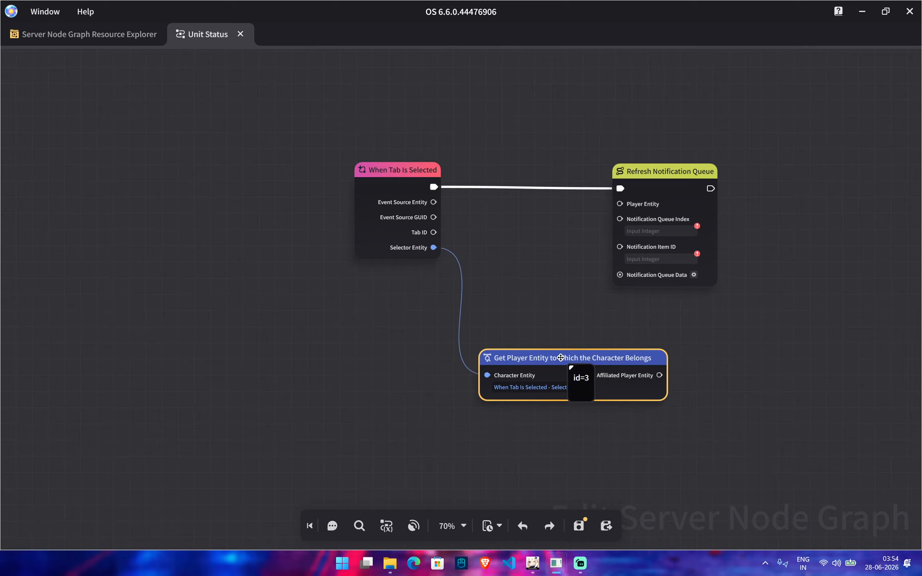
pyautogui.moveTo(561, 360); pyautogui.dragTo(516, 372)
pyautogui.moveTo(615, 389); pyautogui.dragTo(619, 204)
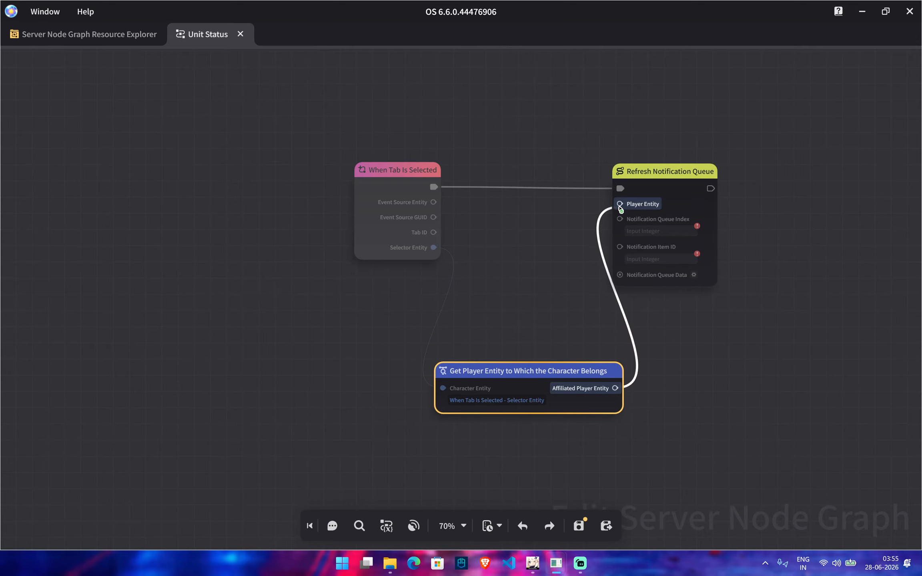
pyautogui.moveTo(692, 441); pyautogui.dragTo(427, 501, button='right')
pyautogui.moveTo(473, 230); pyautogui.dragTo(566, 228)
pyautogui.click(525, 306)
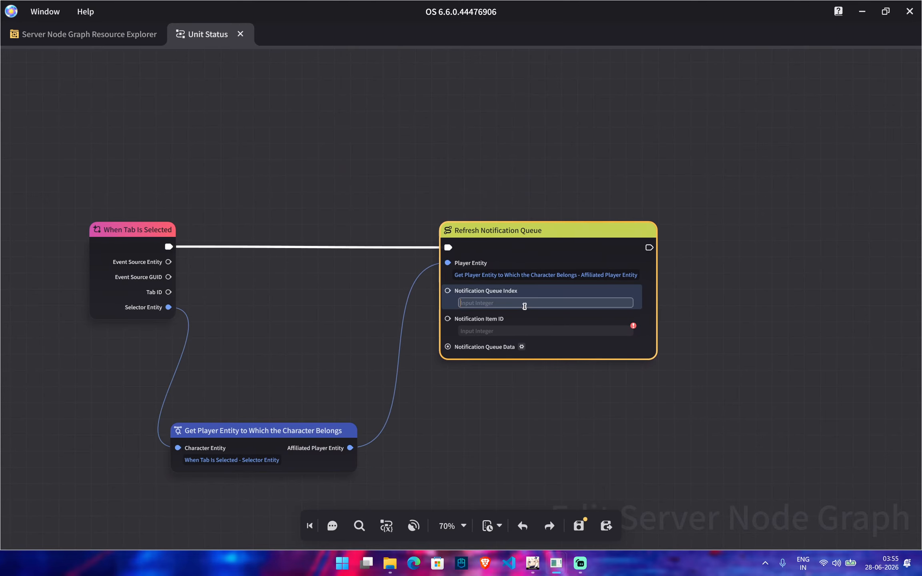
pyautogui.click(517, 399)
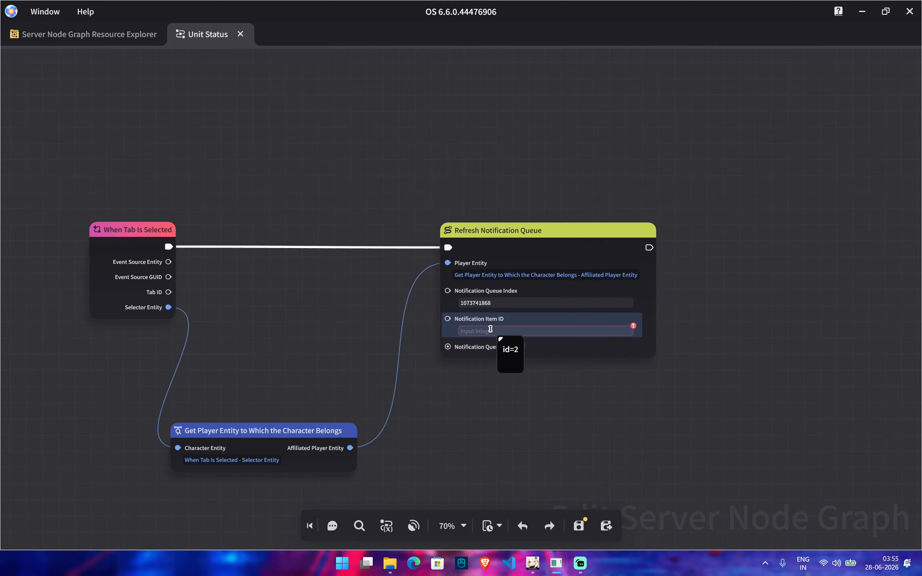
# Step: Check the IDs of the Pyro and Hydro notification items in Manage UI Control Groups, and return to the node graph
pyautogui.moveTo(499, 418); pyautogui.dragTo(510, 370, button='middle')
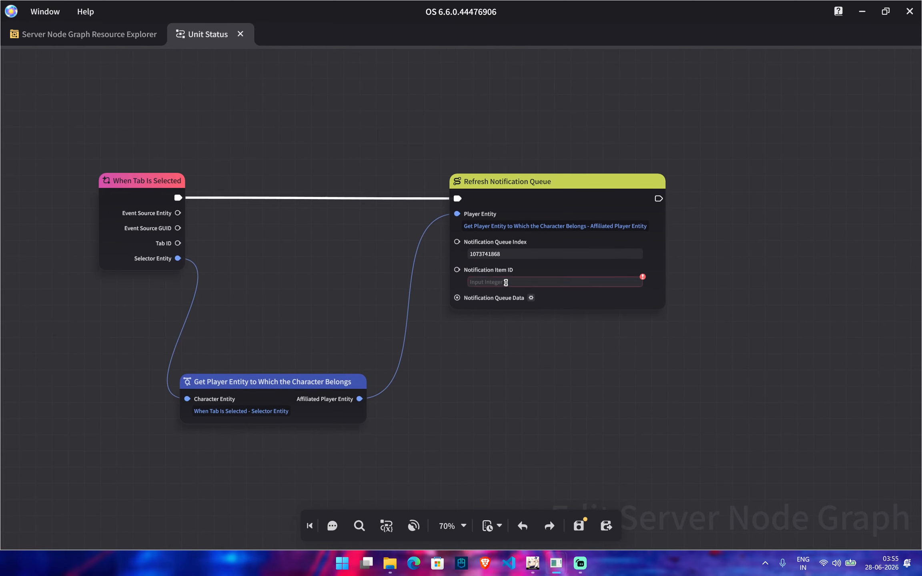
pyautogui.click(532, 564)
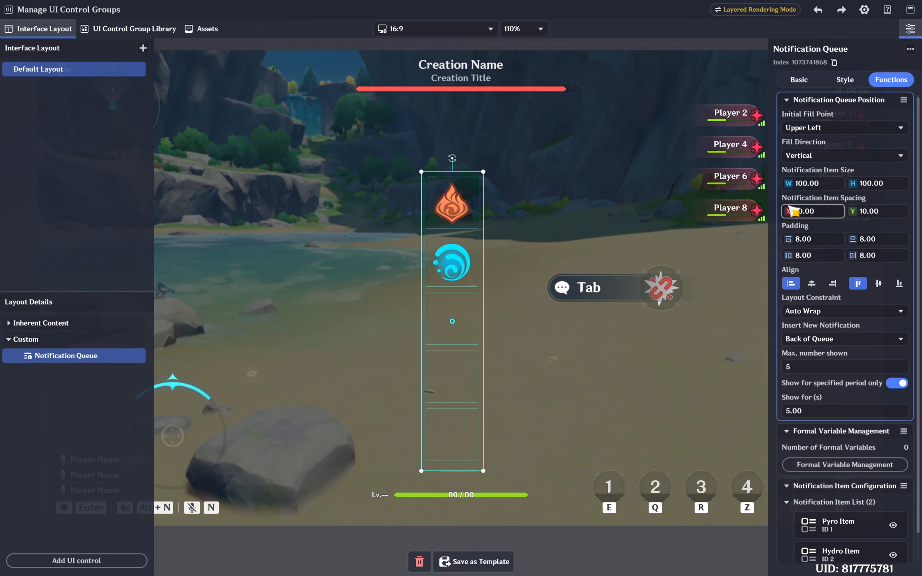
pyautogui.scroll(-1, 841, 461)
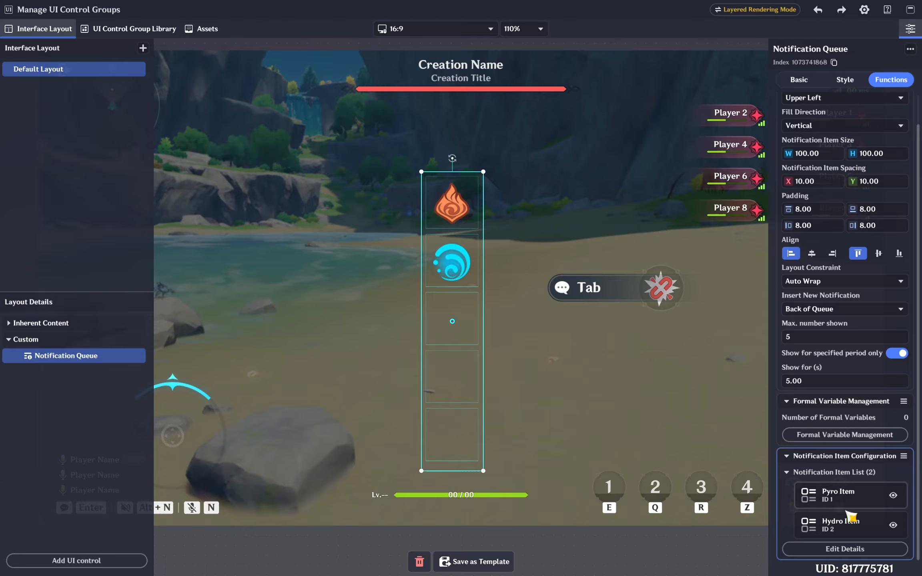
pyautogui.click(844, 549)
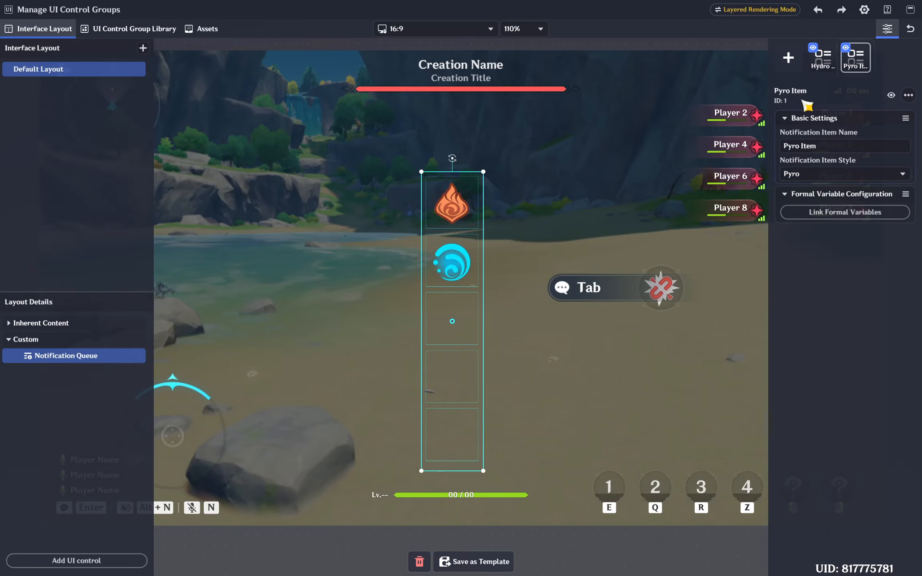
pyautogui.click(822, 58)
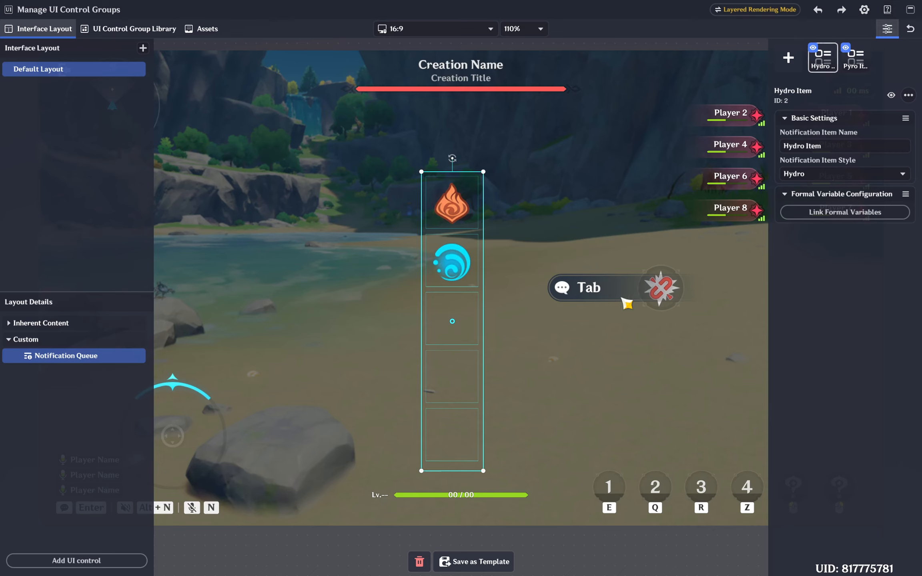
pyautogui.hotkey('alt', 'Tab')
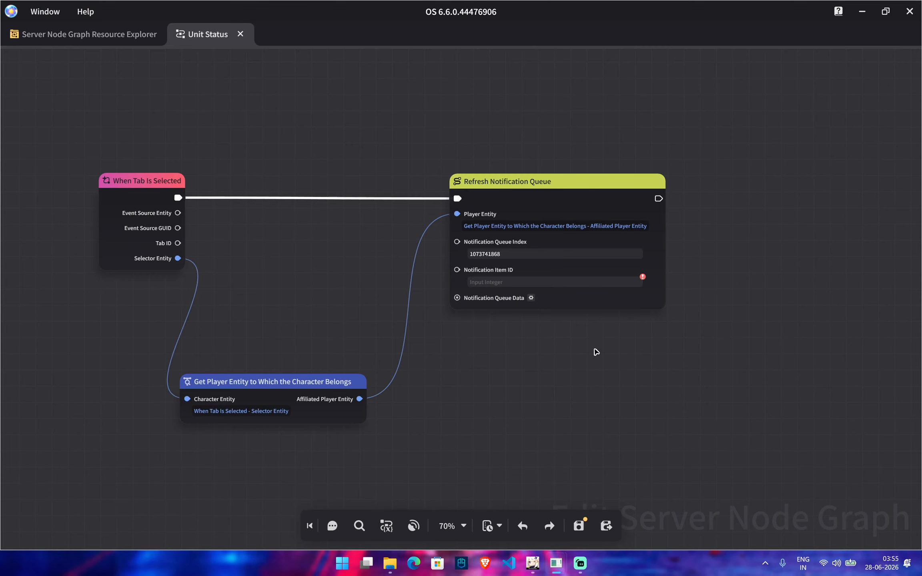
# Step: Set the Notification Item ID on Refresh Notification Queue to 1
pyautogui.click(514, 282)
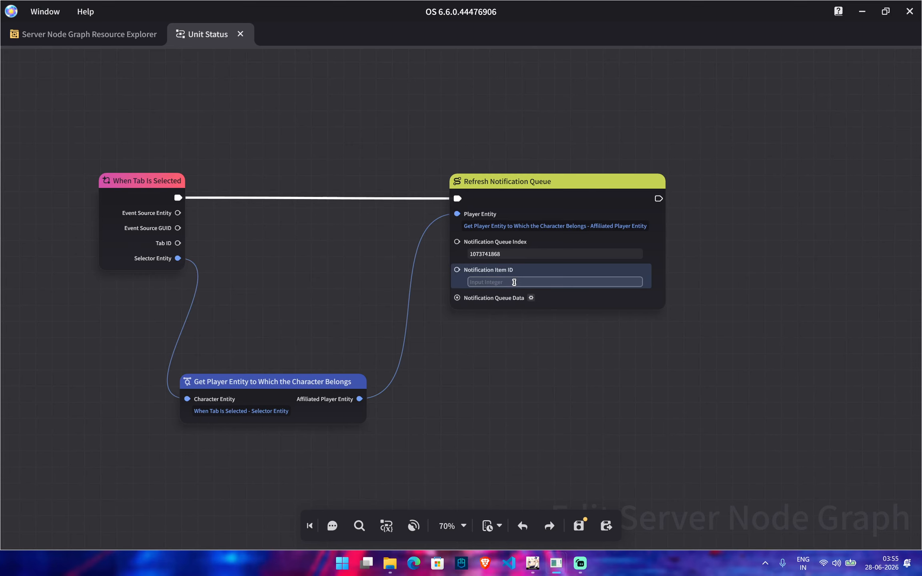
pyautogui.write('1')
pyautogui.click(532, 374)
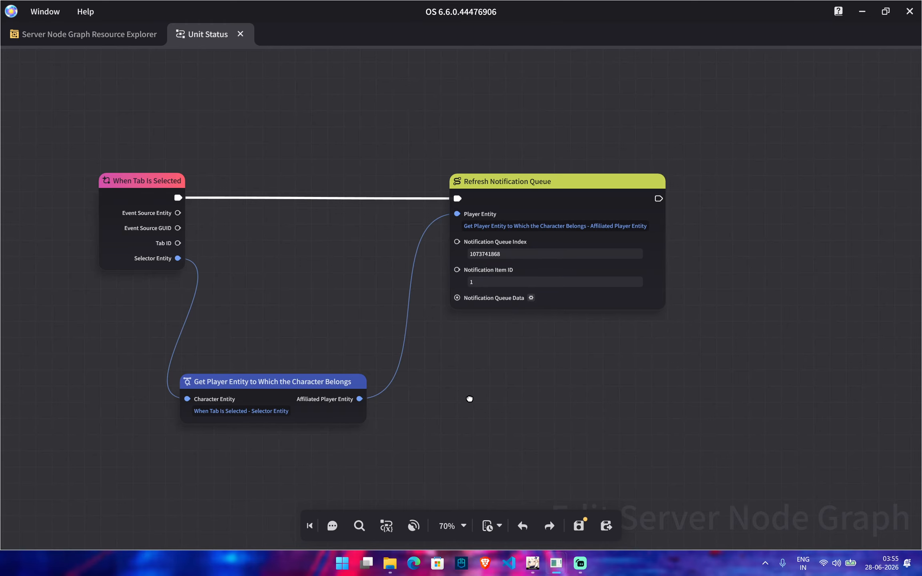
# Step: Add a Get Random Integer node below the Get Player Entity node
pyautogui.moveTo(469, 398); pyautogui.dragTo(487, 341)
pyautogui.rightClick(418, 405)
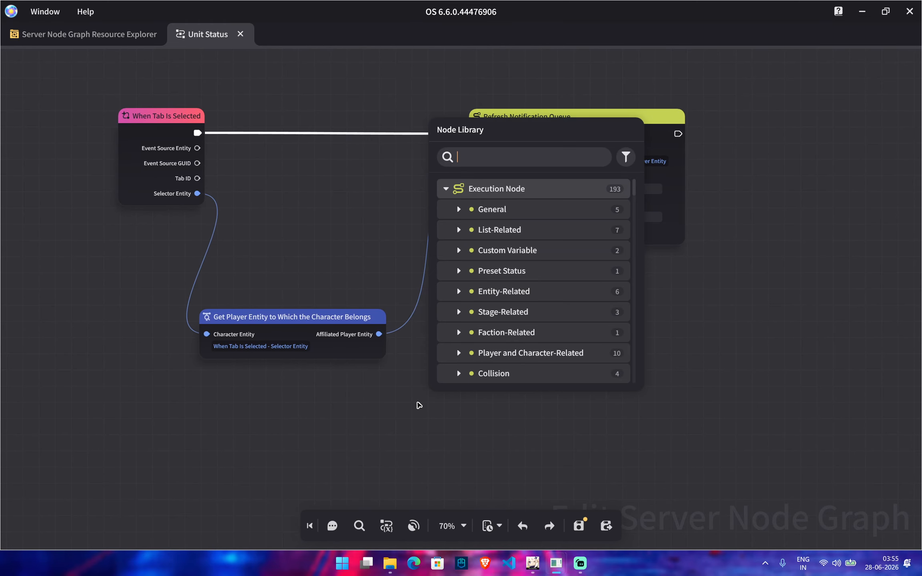
pyautogui.write('get random')
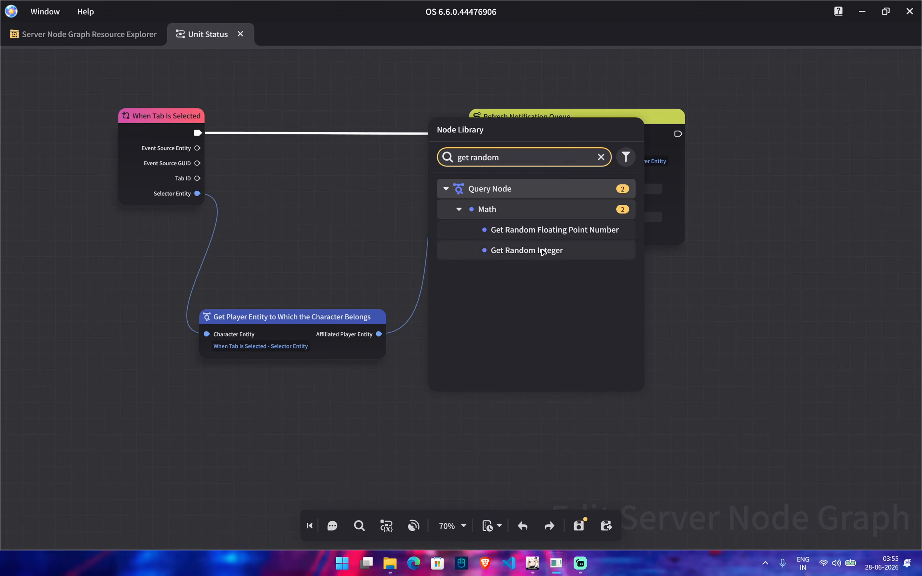
pyautogui.click(543, 250)
pyautogui.moveTo(464, 407); pyautogui.dragTo(359, 406)
# Step: Set Get Random Integer's lower limit to 1 and upper limit to 2, and connect its result to Notification Item ID
pyautogui.click(353, 437)
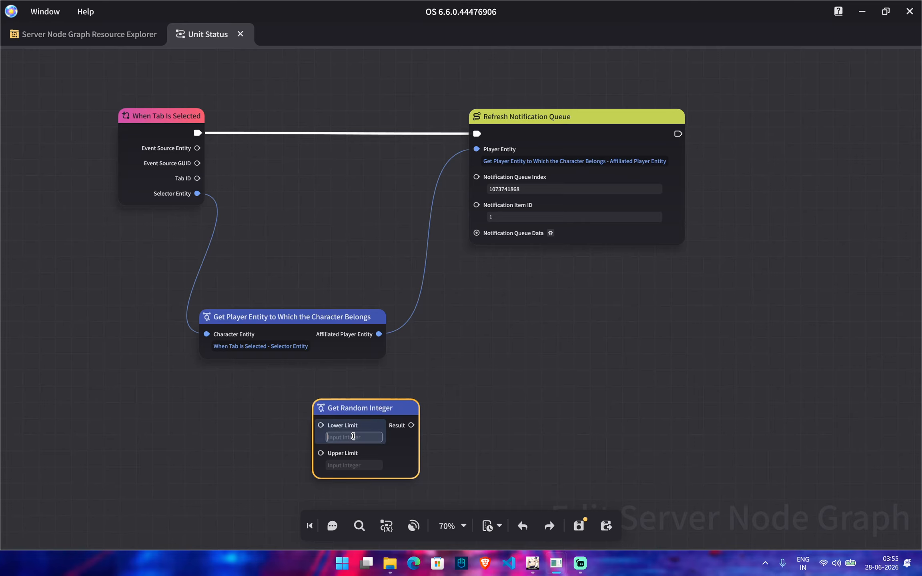
pyautogui.write('1')
pyautogui.click(347, 467)
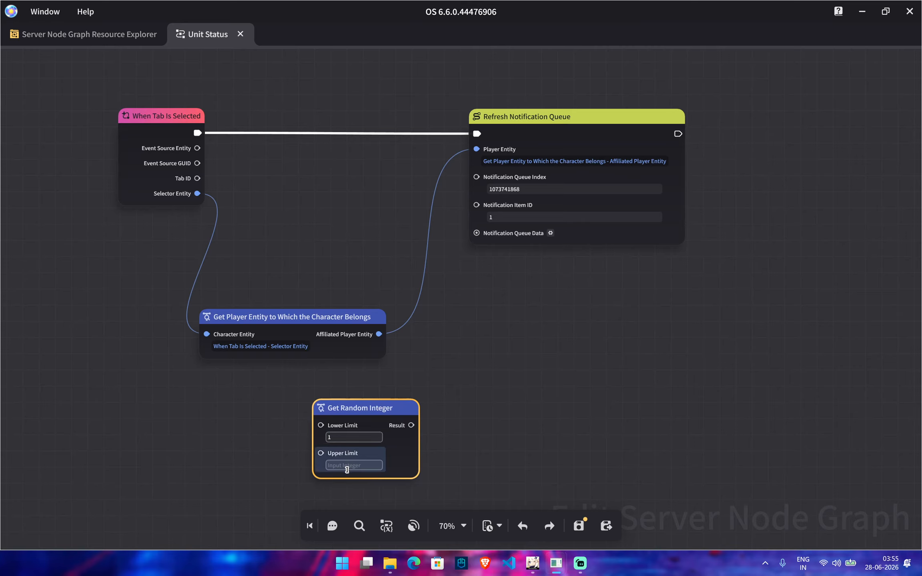
pyautogui.click(482, 425)
pyautogui.moveTo(389, 406); pyautogui.dragTo(349, 417)
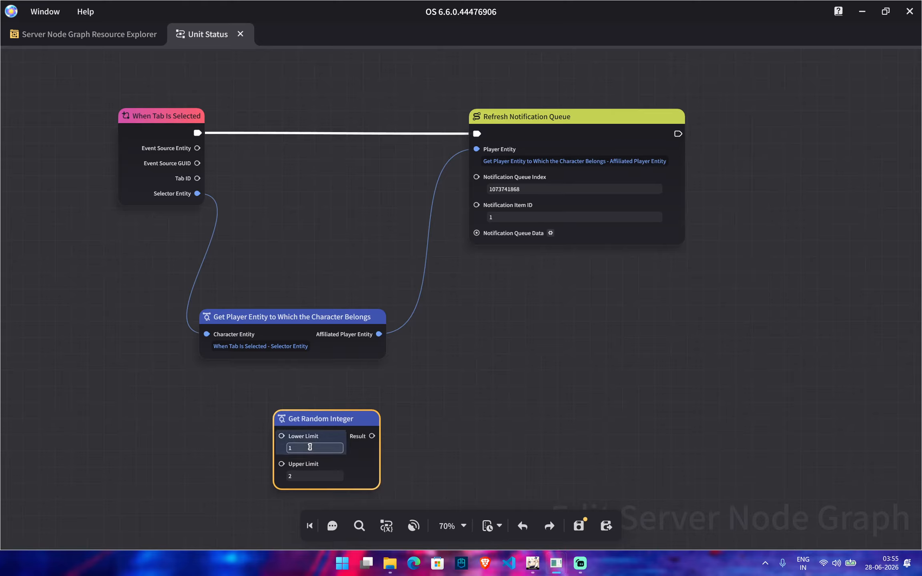
pyautogui.moveTo(371, 436); pyautogui.dragTo(477, 206)
pyautogui.click(531, 399)
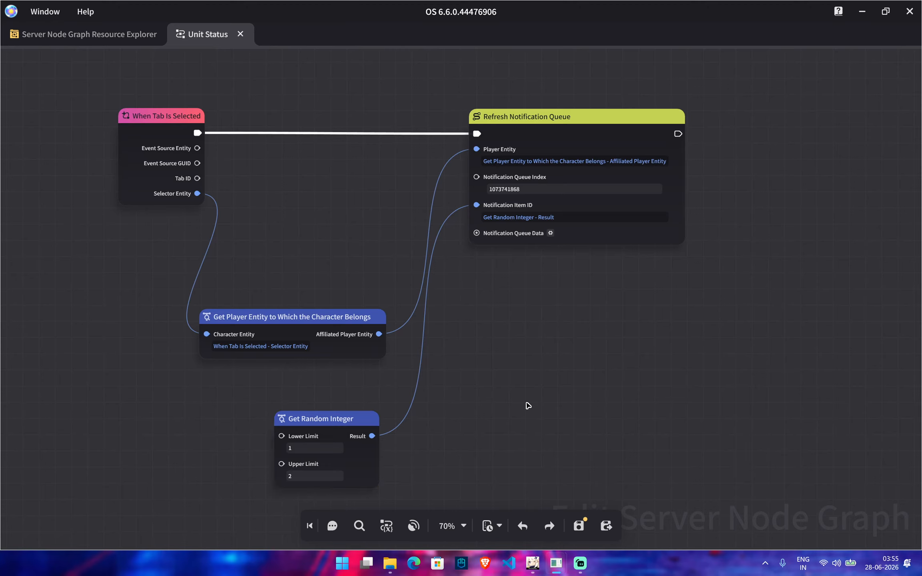
# Step: View the data type options for Notification Queue Data on Refresh Notification Queue without changing them
pyautogui.moveTo(526, 402); pyautogui.dragTo(465, 390, button='middle')
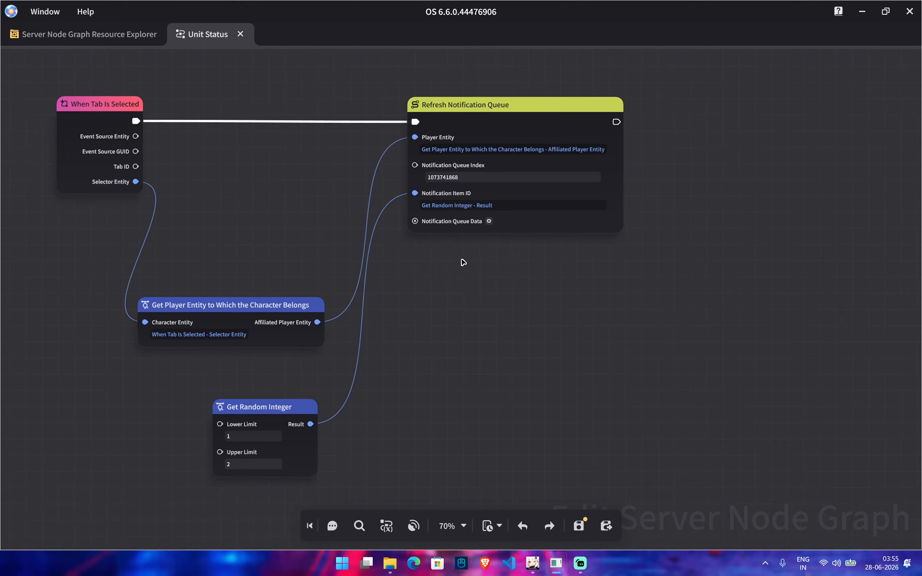
pyautogui.click(488, 222)
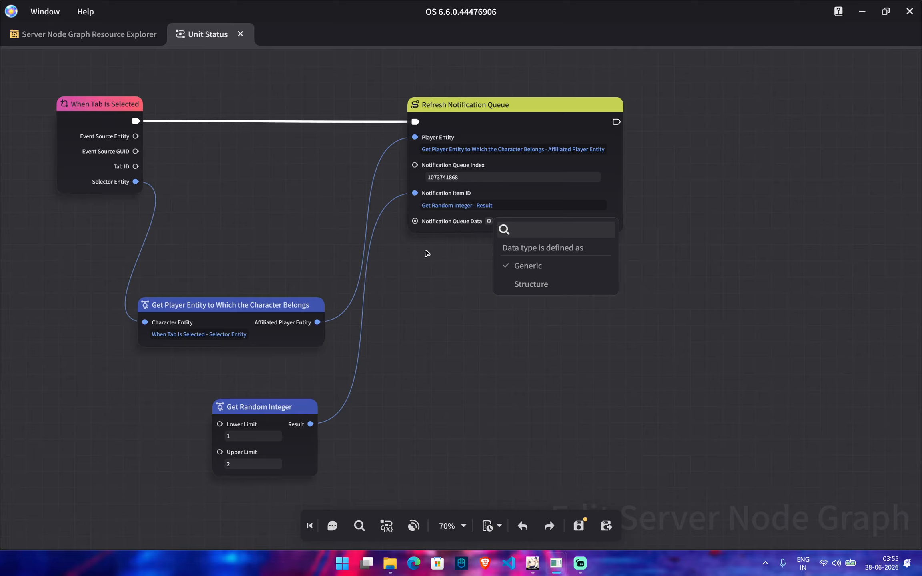
pyautogui.click(451, 269)
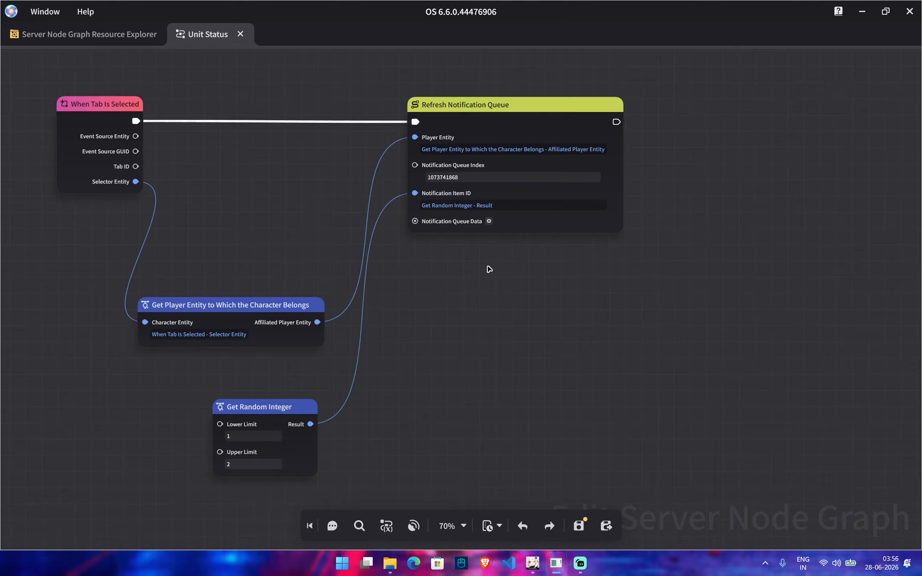
# Step: Save the Unit Status node graph and switch back to the game editor's Manage UI Control Groups window
pyautogui.click(579, 525)
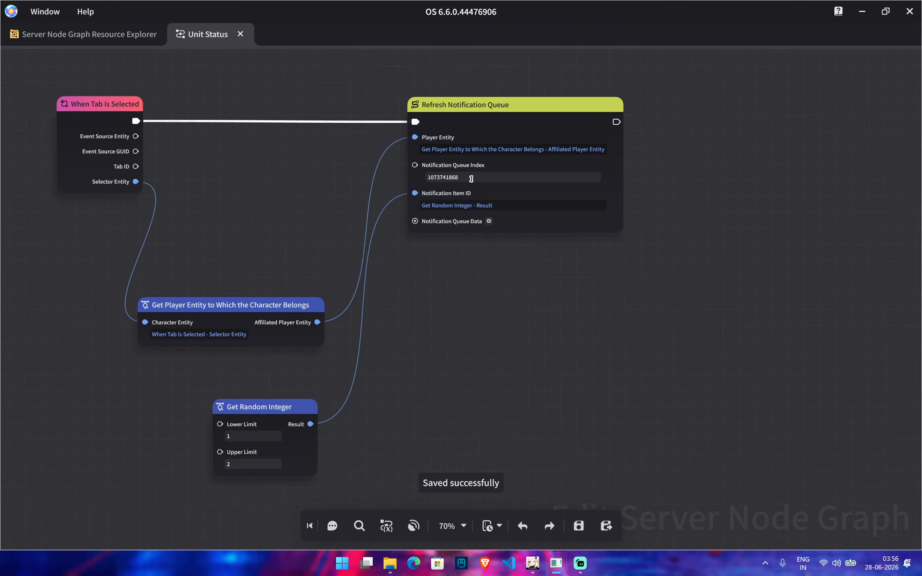
pyautogui.click(533, 564)
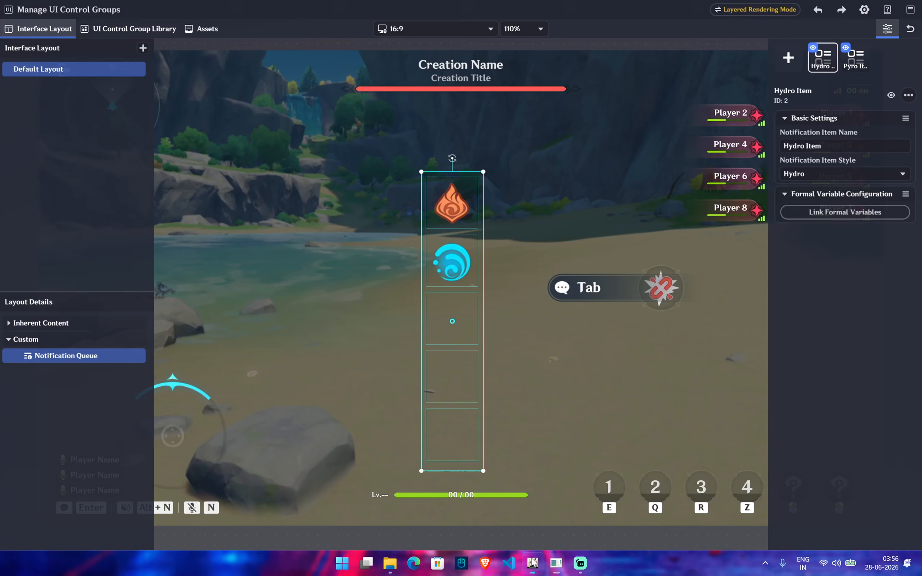
# Step: Save the stage, try to start a single-player test play from the game editor, and dismiss the verification report
pyautogui.click(910, 9)
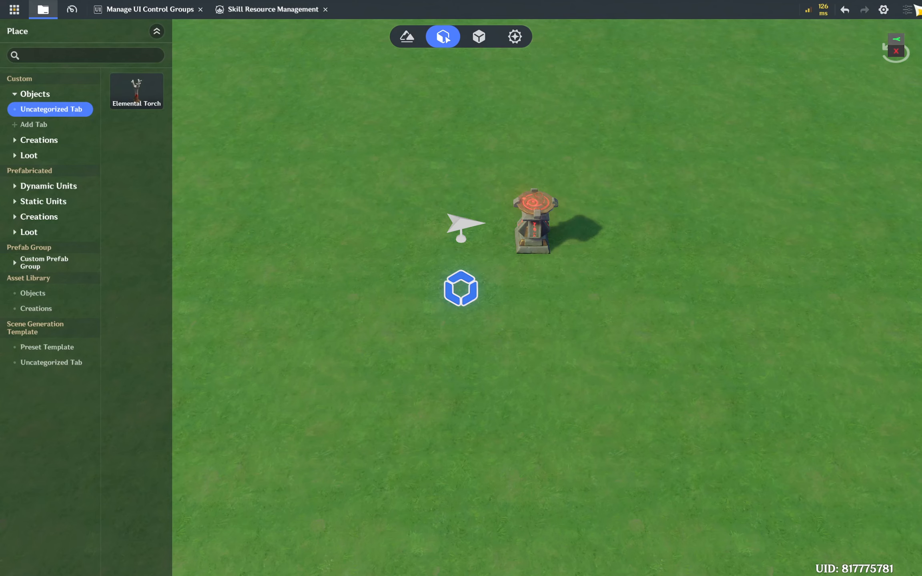
pyautogui.click(33, 15)
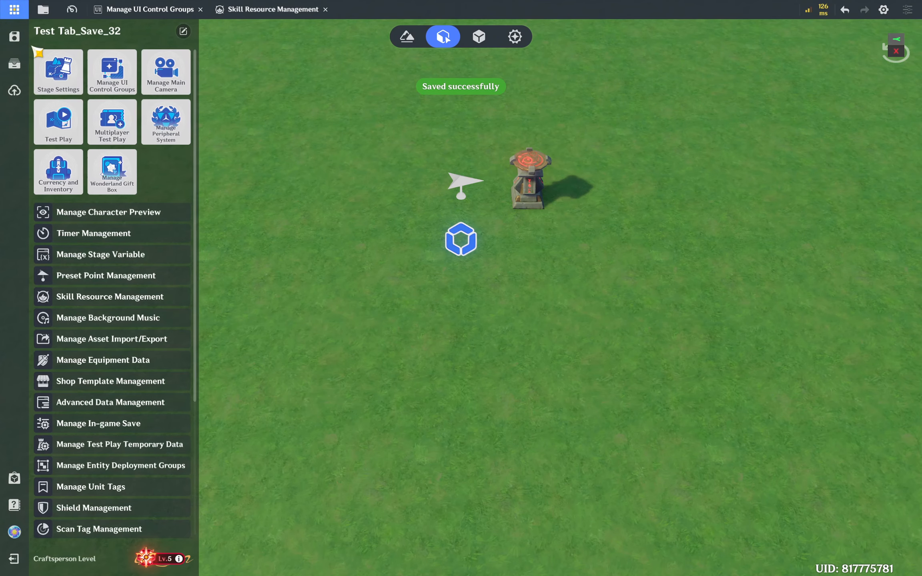
pyautogui.click(61, 122)
pyautogui.click(524, 327)
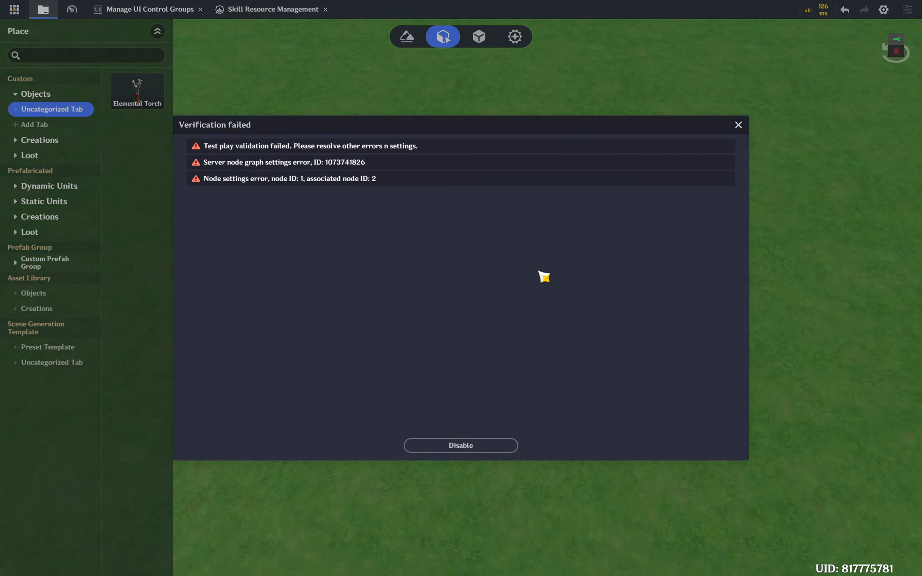
pyautogui.click(738, 125)
# Step: Switch to the Unit Status node graph and check the Notification Queue Data options on Refresh Notification Queue without changing them
pyautogui.press('super')
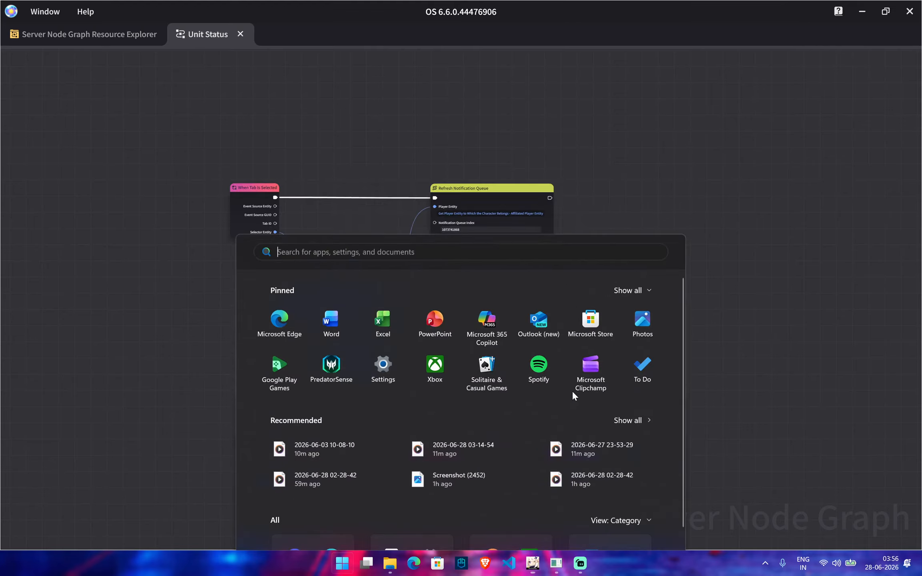
pyautogui.click(781, 394)
pyautogui.scroll(3, 480, 324)
pyautogui.scroll(1, 472, 304)
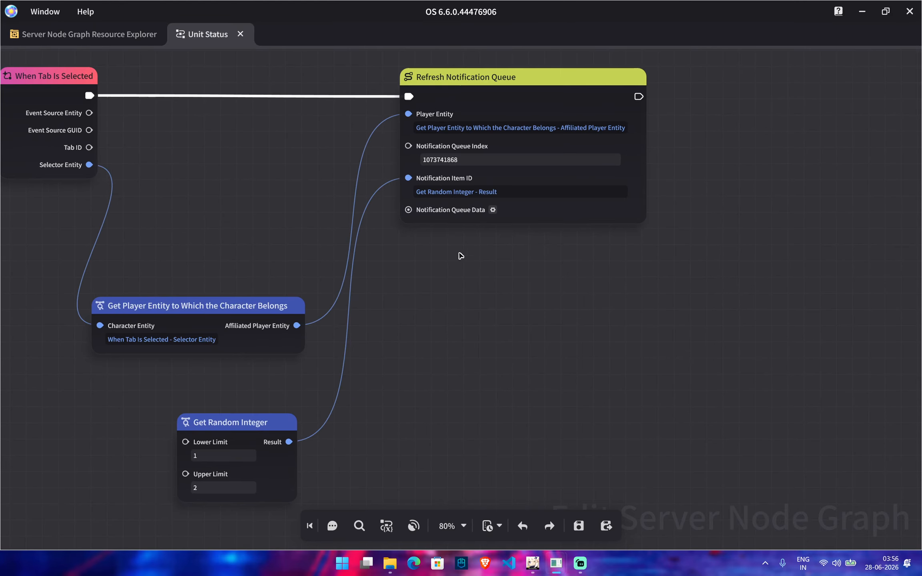
pyautogui.scroll(-1, 465, 320)
pyautogui.moveTo(475, 348); pyautogui.dragTo(520, 404, button='middle')
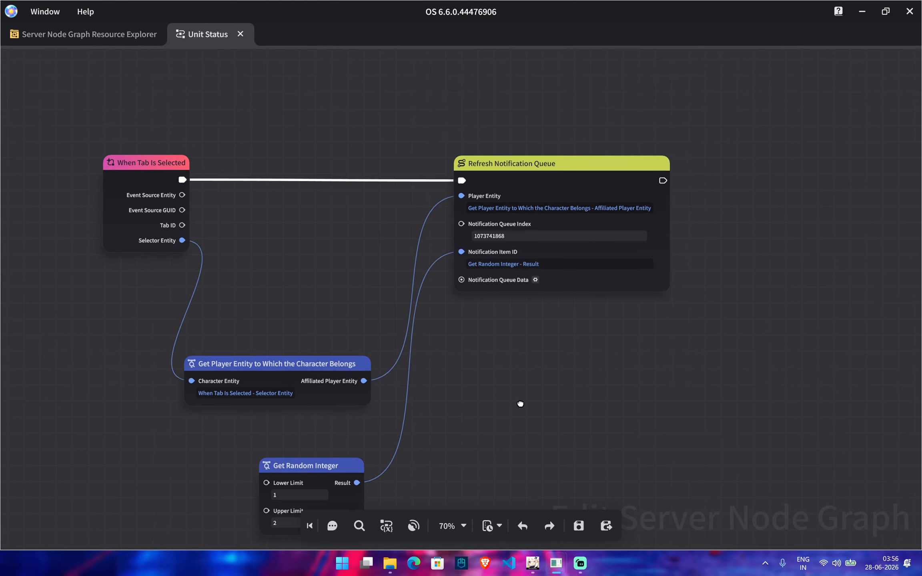
pyautogui.click(535, 280)
pyautogui.click(572, 427)
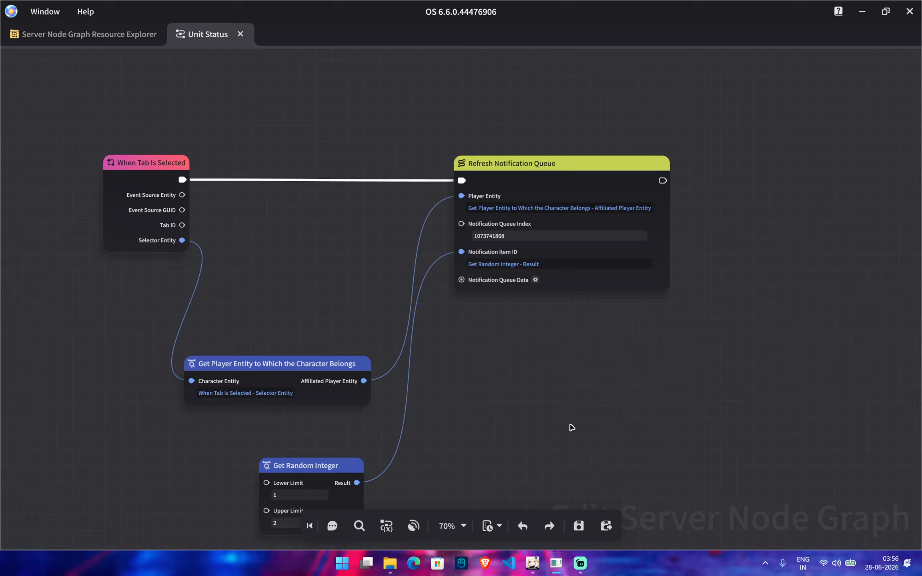
# Step: Switch to the game editor and create a basic structure named Notification in Advanced Data Management
pyautogui.click(534, 565)
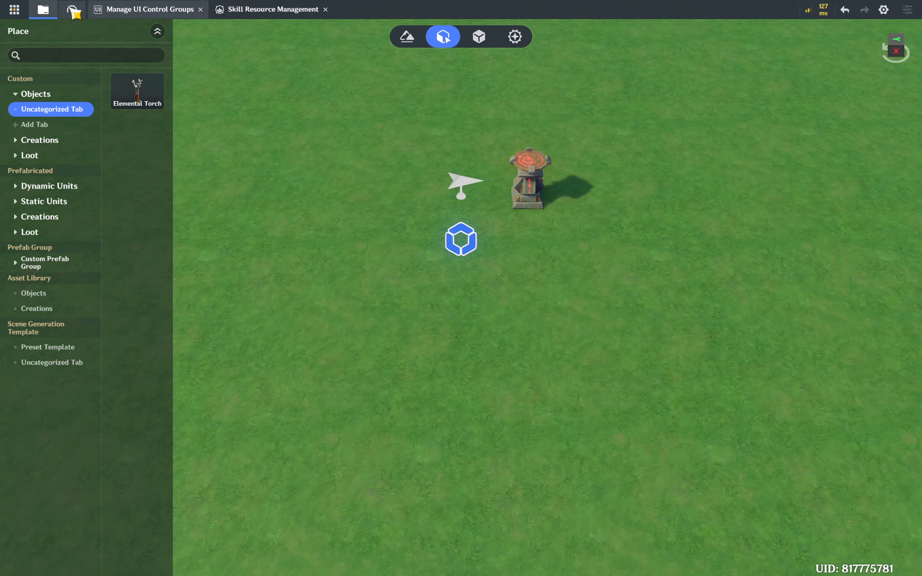
pyautogui.click(14, 8)
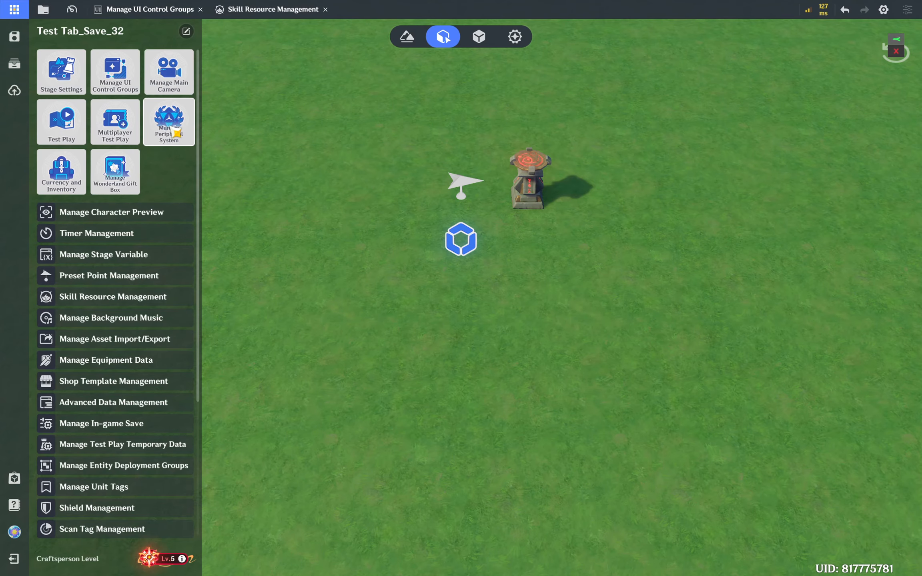
pyautogui.click(117, 403)
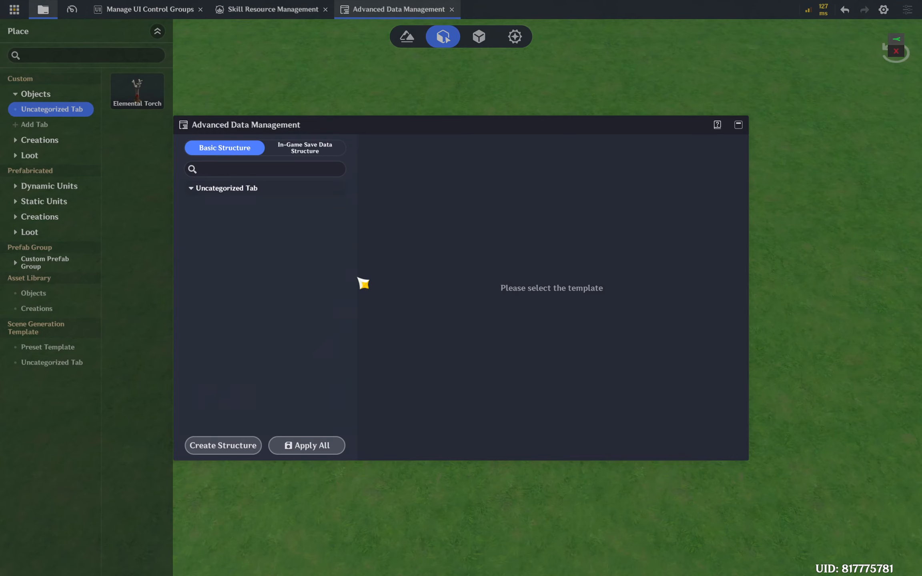
pyautogui.click(242, 454)
pyautogui.click(405, 273)
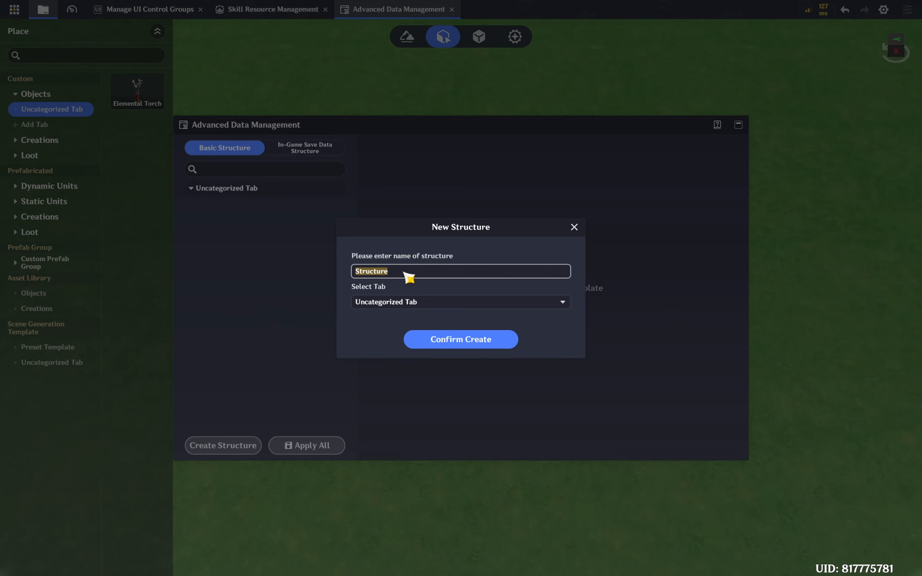
pyautogui.write('N')
pyautogui.press('BackSpace')
pyautogui.write('Notification')
pyautogui.click(463, 340)
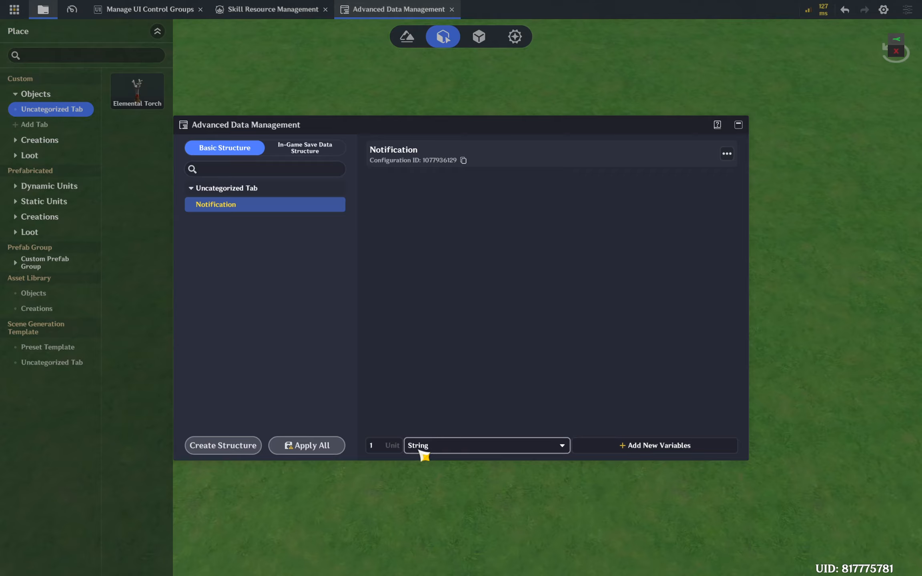
# Step: Add a String variable named Element to the Notification structure and apply all structure changes
pyautogui.click(628, 445)
pyautogui.click(427, 179)
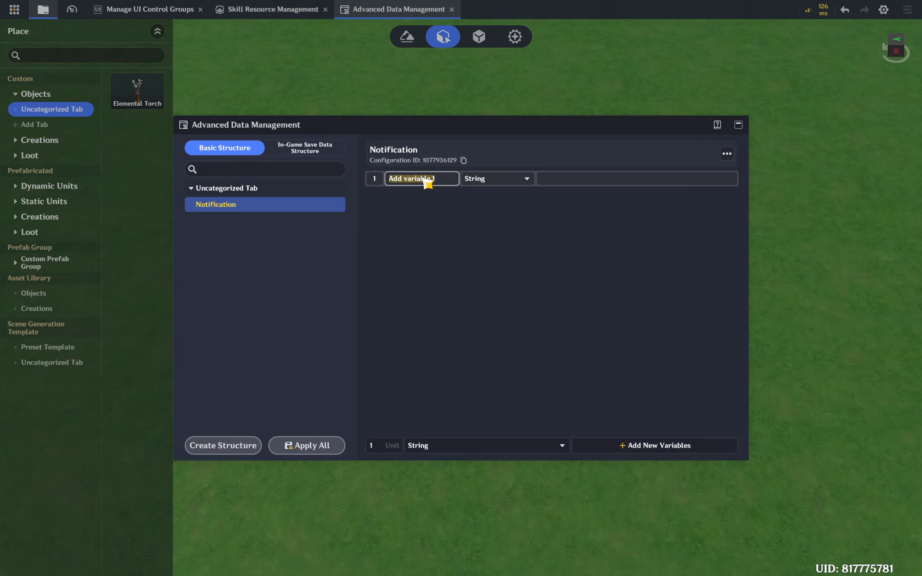
pyautogui.write('Element')
pyautogui.click(290, 451)
pyautogui.click(739, 125)
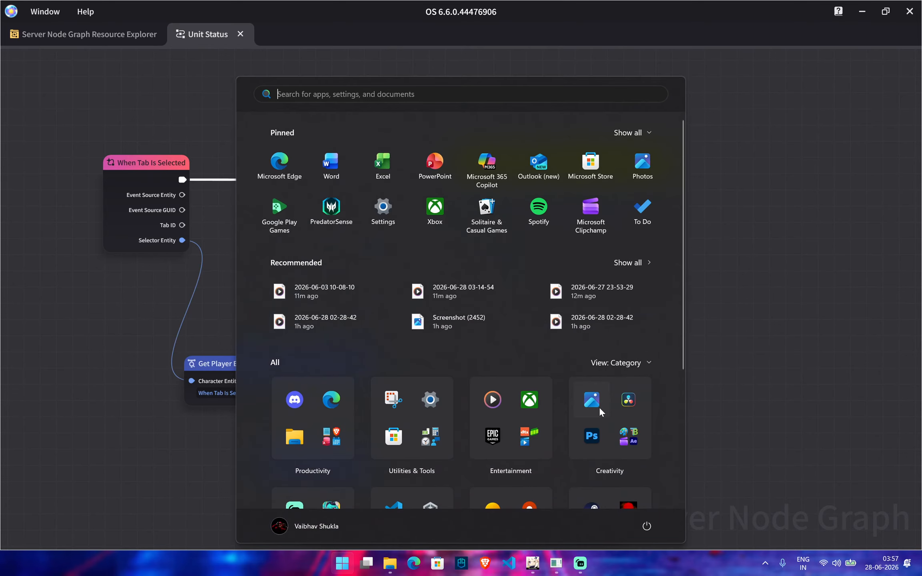
# Step: In the Unit Status node graph, add an Assemble Structure node below Refresh Notification Queue and set its structure type to Notification
pyautogui.press('Escape')
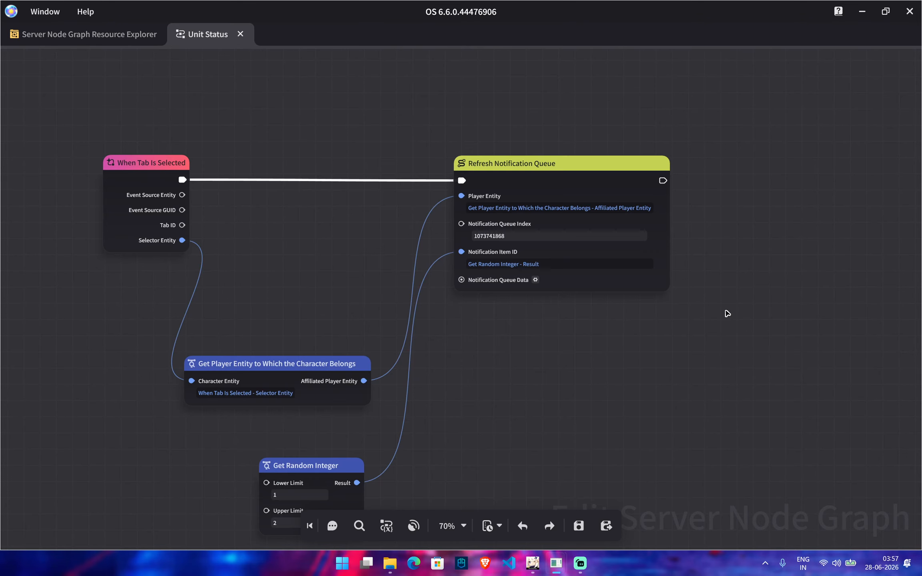
pyautogui.rightClick(479, 421)
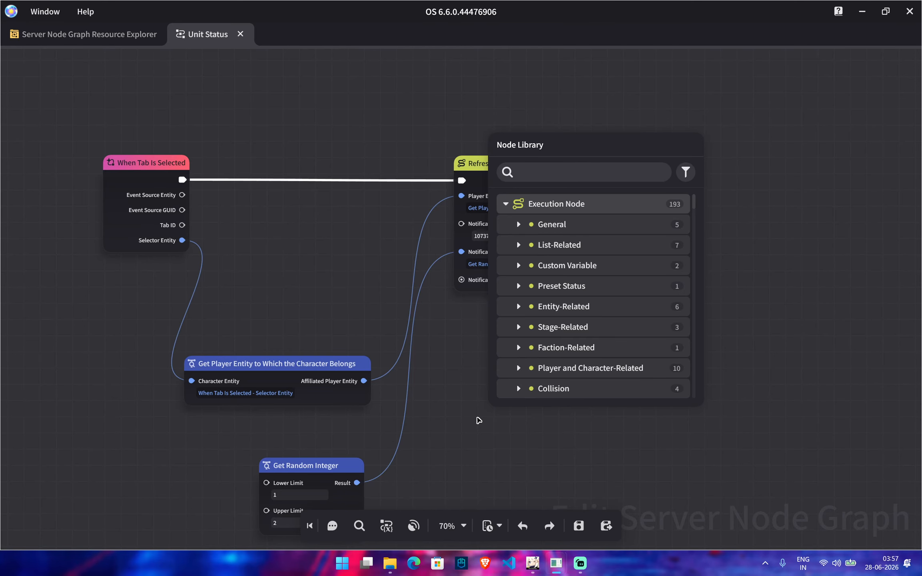
pyautogui.write('assemble st')
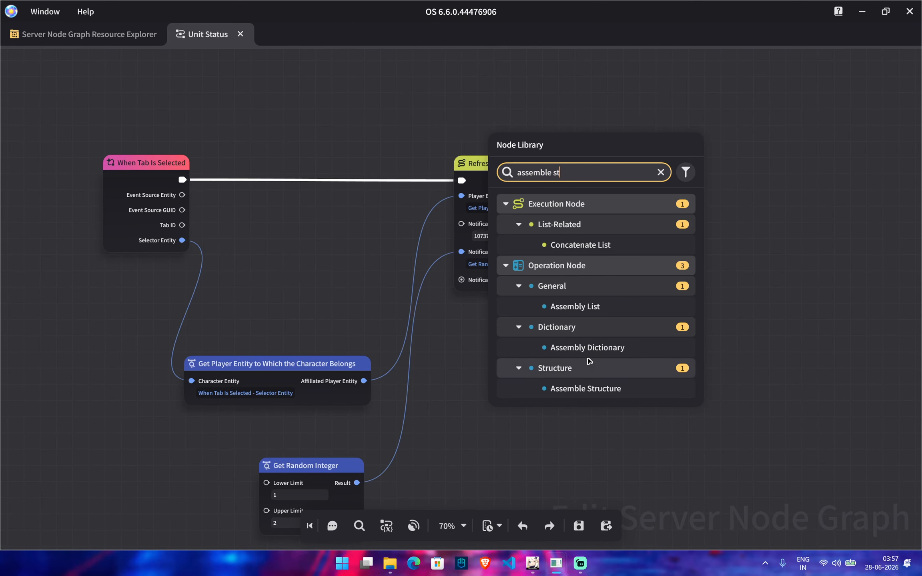
pyautogui.click(596, 391)
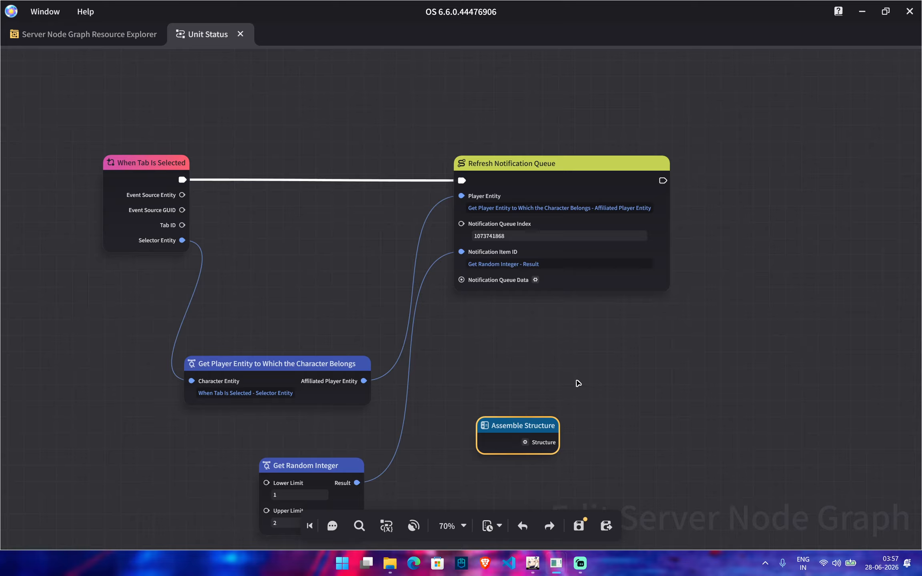
pyautogui.moveTo(508, 427); pyautogui.dragTo(480, 410)
pyautogui.click(497, 425)
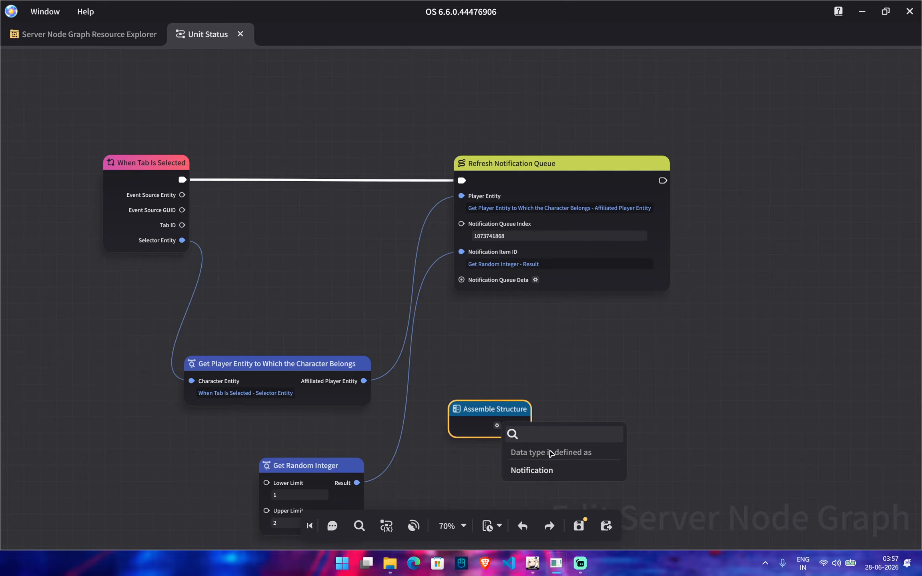
pyautogui.click(547, 471)
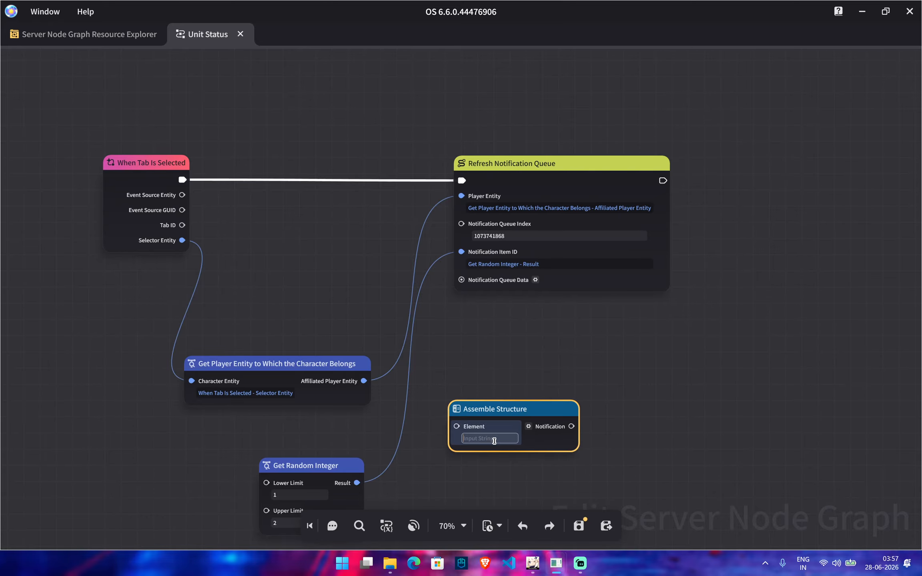
pyautogui.click(756, 401)
pyautogui.moveTo(762, 361); pyautogui.dragTo(749, 272)
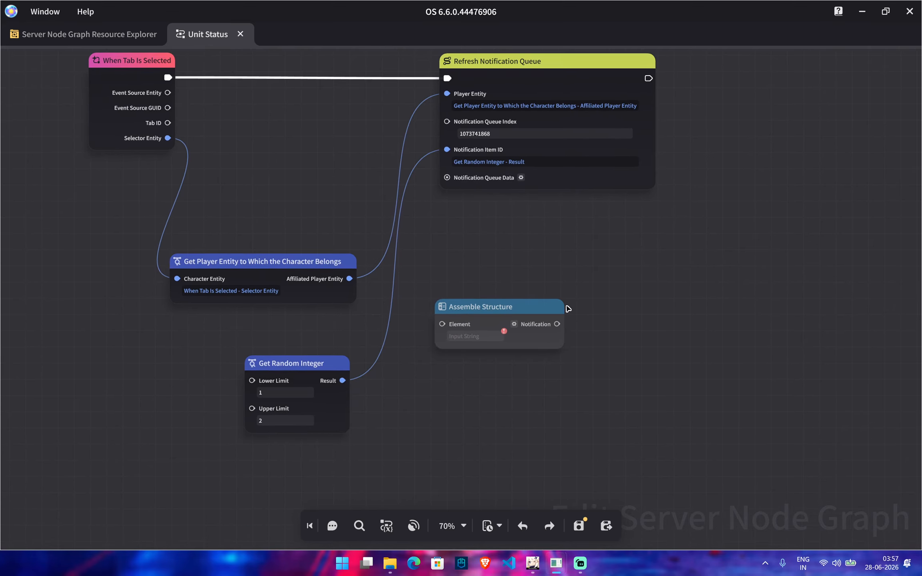
pyautogui.moveTo(568, 308); pyautogui.dragTo(548, 290)
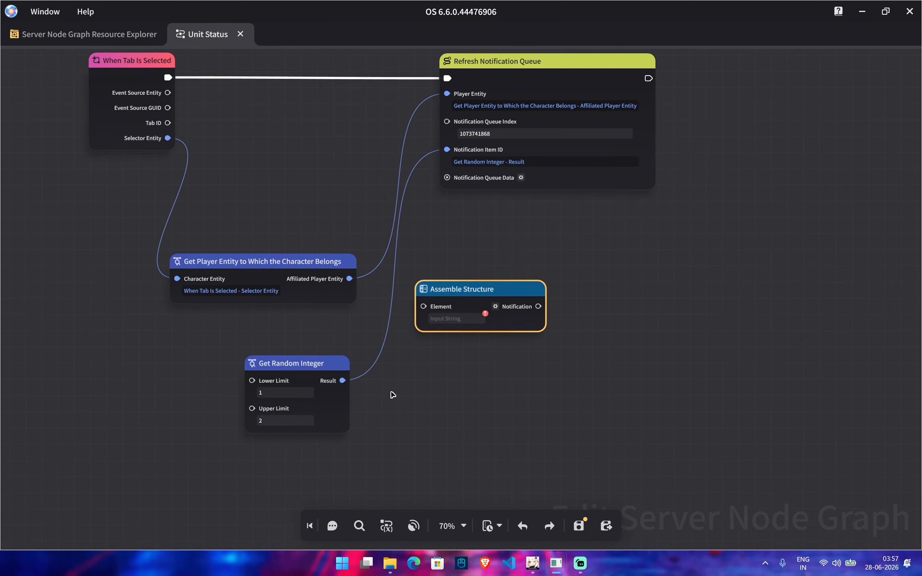
# Step: Move Get Random Integer further left and add an Assembly Dictionary node to its lower right
pyautogui.moveTo(321, 368); pyautogui.dragTo(259, 369)
pyautogui.rightClick(339, 440)
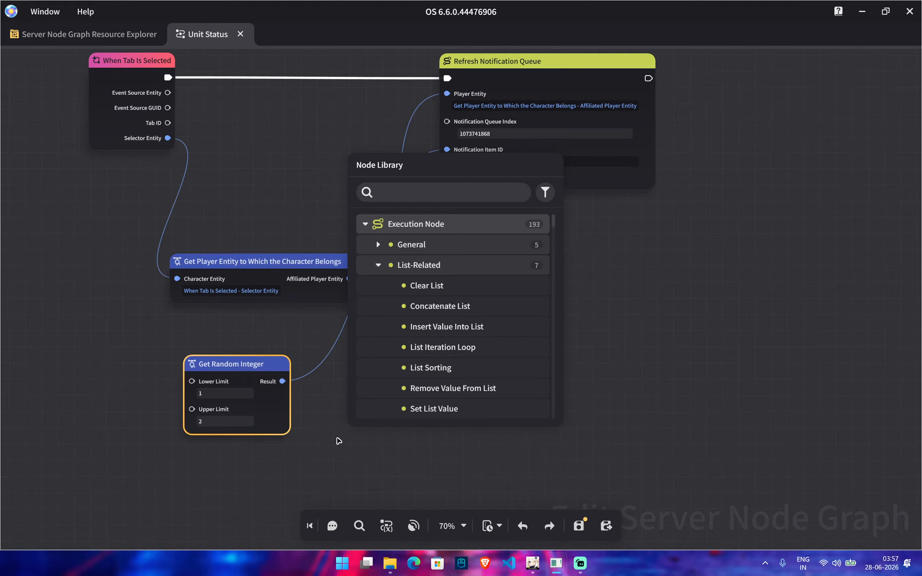
pyautogui.write('assemble d')
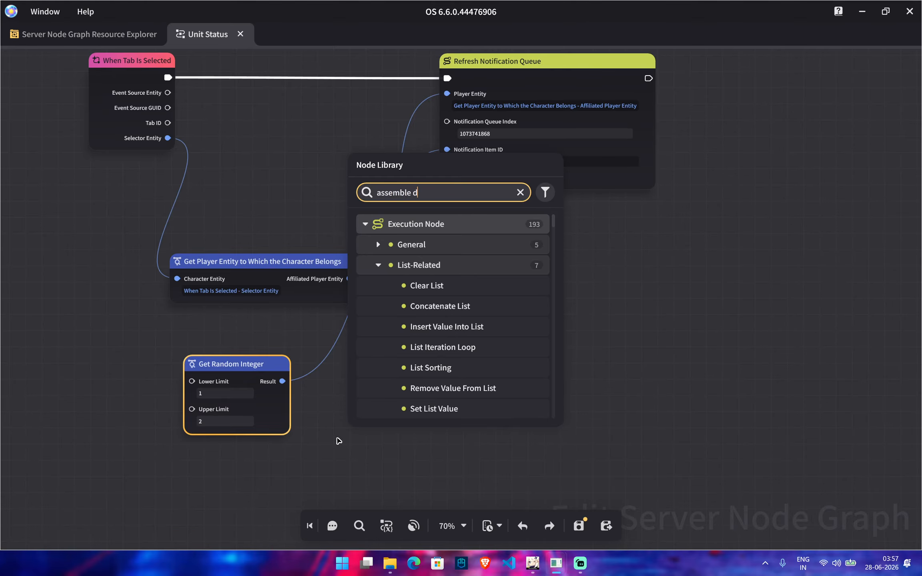
pyautogui.write('ic')
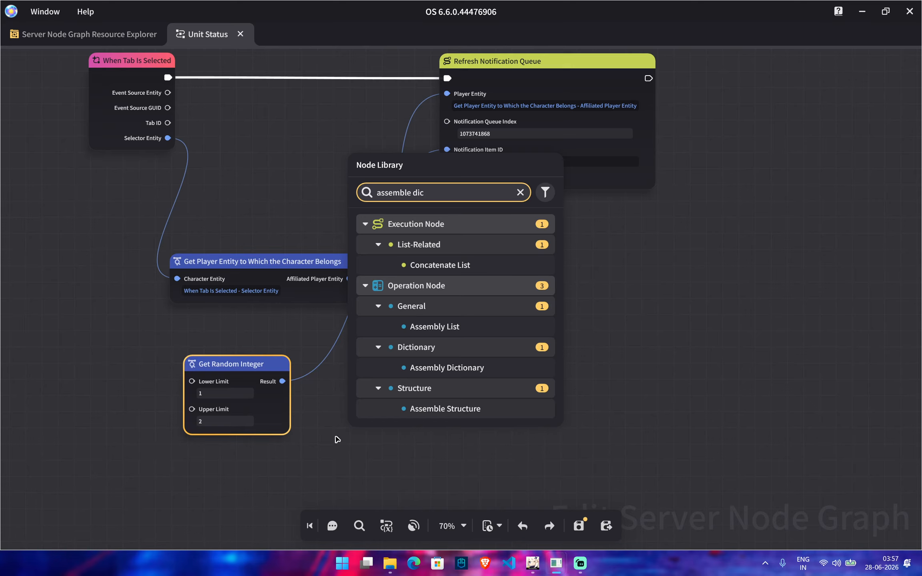
pyautogui.click(458, 367)
pyautogui.moveTo(403, 446); pyautogui.dragTo(366, 432)
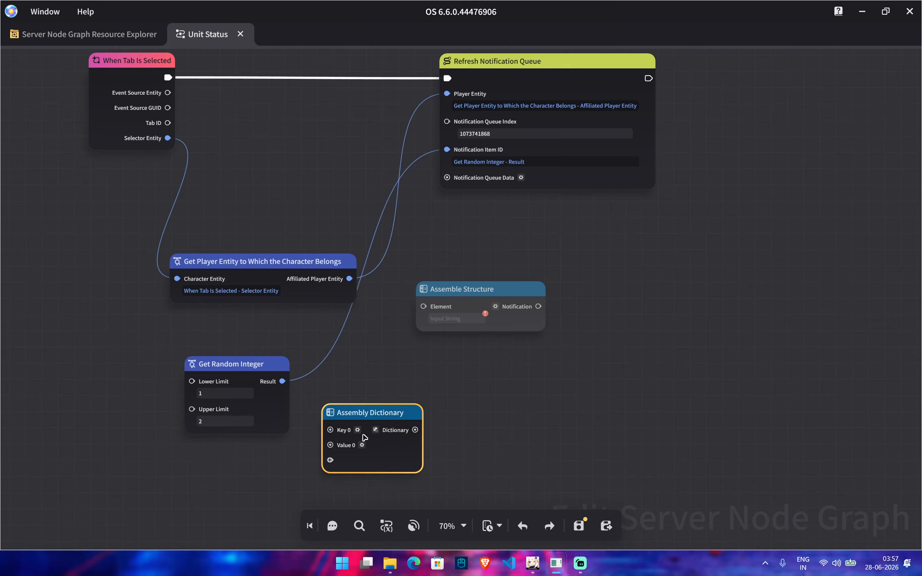
# Step: Set the Assembly Dictionary node's key type to Integer and its value type to String
pyautogui.click(358, 430)
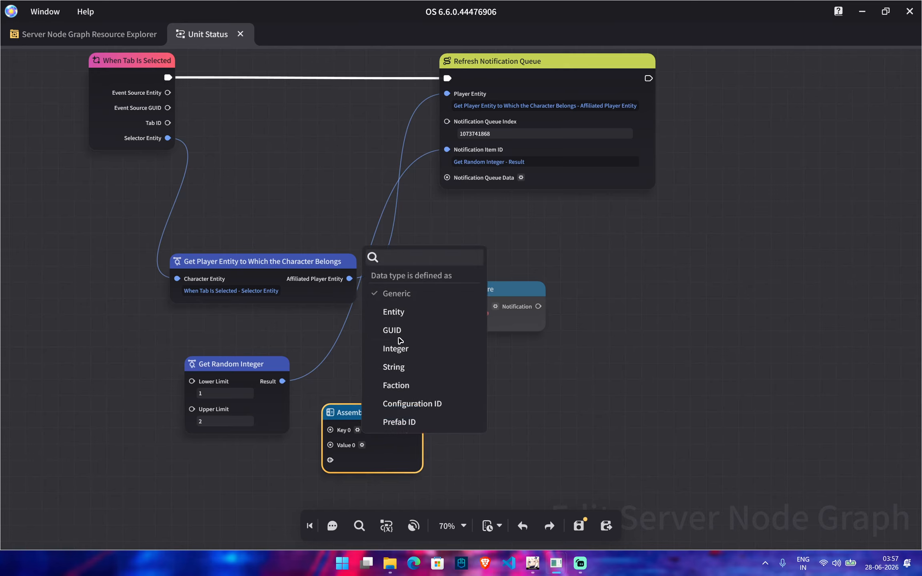
pyautogui.click(408, 351)
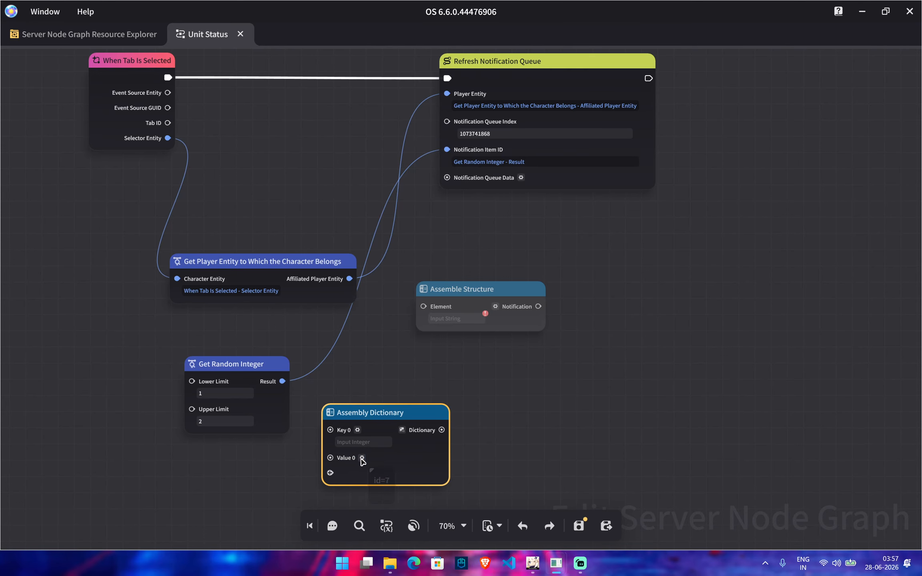
pyautogui.click(362, 458)
pyautogui.click(394, 430)
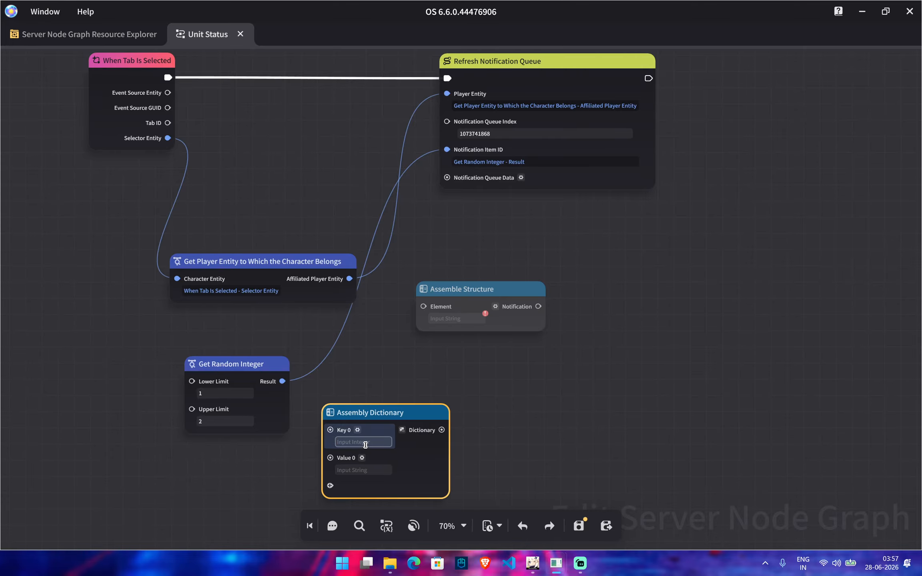
pyautogui.click(395, 376)
# Step: Disconnect the execution link between When Tab Is Selected and Refresh Notification Queue
pyautogui.moveTo(570, 399); pyautogui.dragTo(545, 410)
pyautogui.scroll(-1, 553, 398)
pyautogui.moveTo(590, 356); pyautogui.dragTo(586, 423)
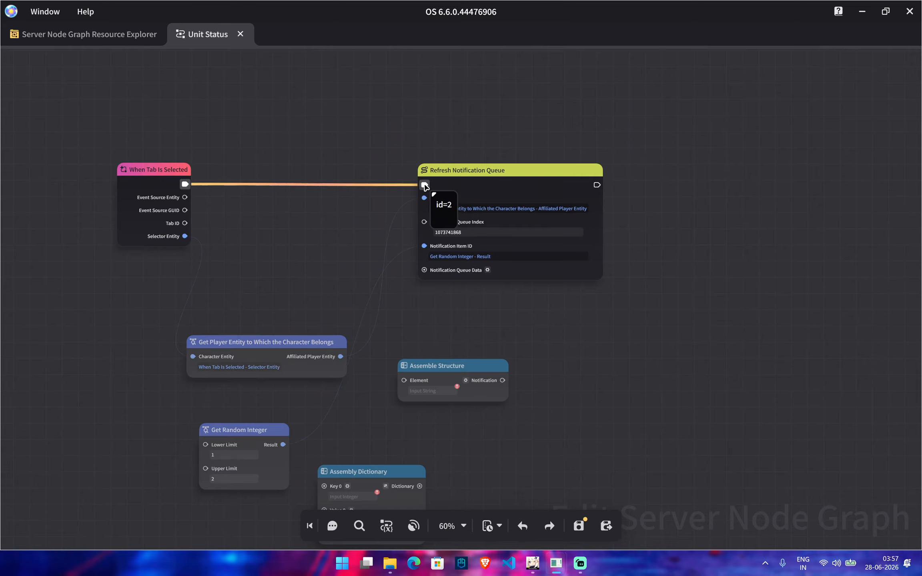
pyautogui.rightClick(425, 186)
pyautogui.click(466, 213)
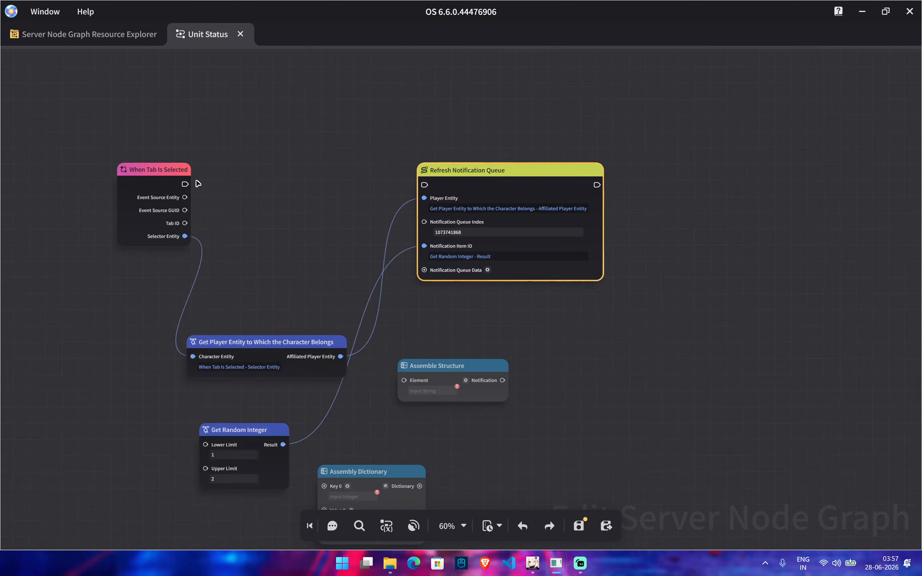
# Step: Insert a Set Local Variable node between When Tab Is Selected and Refresh Notification Queue, feeding its Value from Get Random Integer's result
pyautogui.moveTo(185, 184); pyautogui.dragTo(312, 184)
pyautogui.write('se')
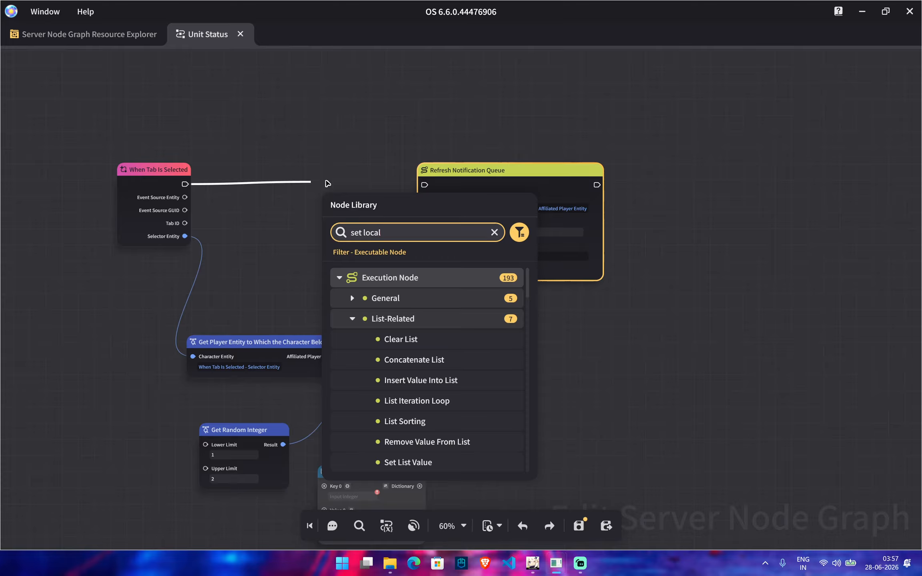
pyautogui.write('t local')
pyautogui.click(412, 320)
pyautogui.moveTo(350, 187); pyautogui.dragTo(424, 186)
pyautogui.moveTo(283, 445); pyautogui.dragTo(320, 207)
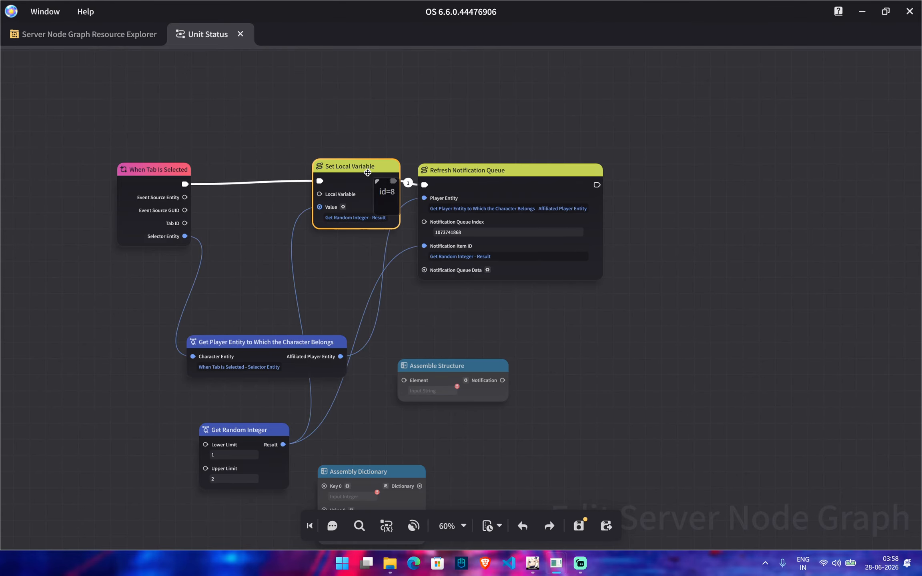
# Step: Add a Get Local Variable node above When Tab Is Selected and connect its Local Variable output to Set Local Variable
pyautogui.rightClick(271, 95)
pyautogui.write('get local')
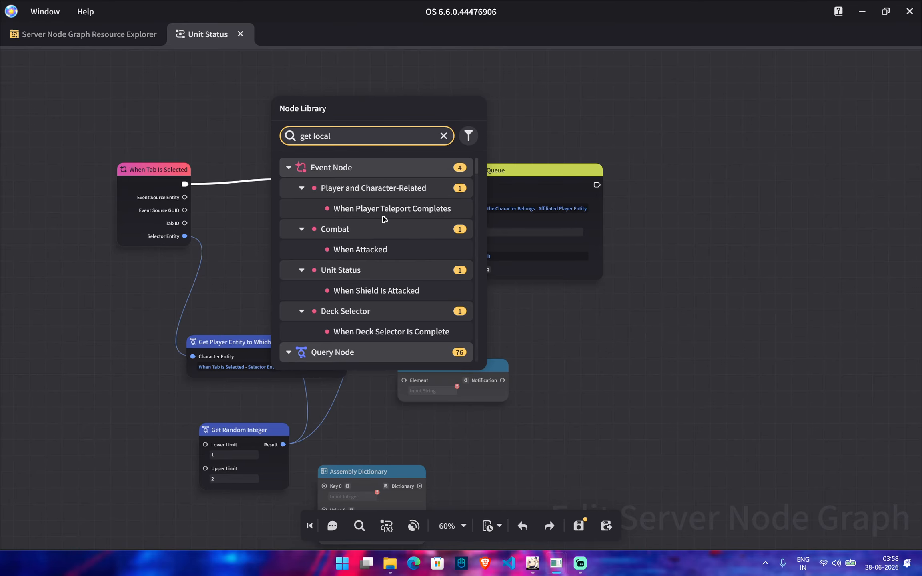
pyautogui.scroll(-1, 374, 303)
pyautogui.click(363, 341)
pyautogui.moveTo(308, 93); pyautogui.dragTo(298, 191)
pyautogui.moveTo(264, 93); pyautogui.dragTo(249, 91)
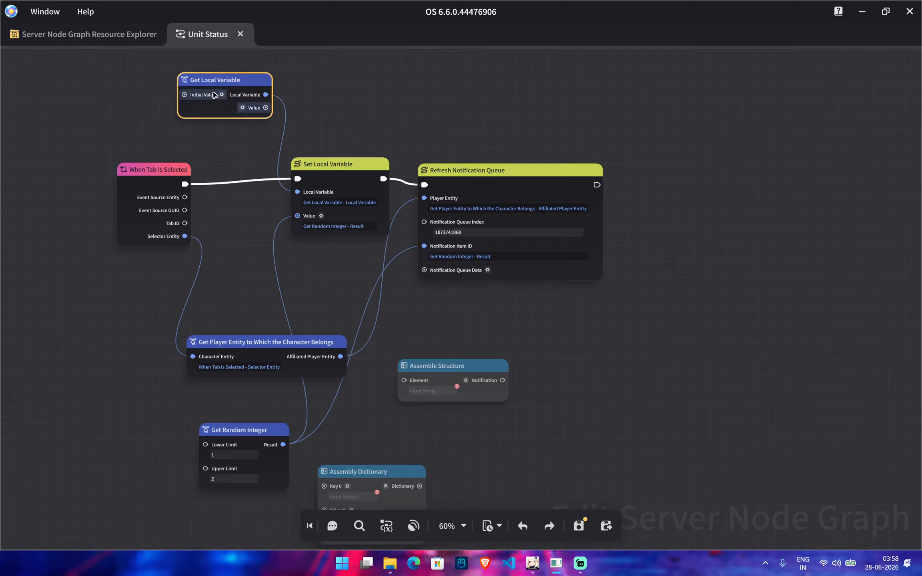
# Step: Set the Get Local Variable node's initial value type to Integer and its initial value to 0
pyautogui.click(222, 95)
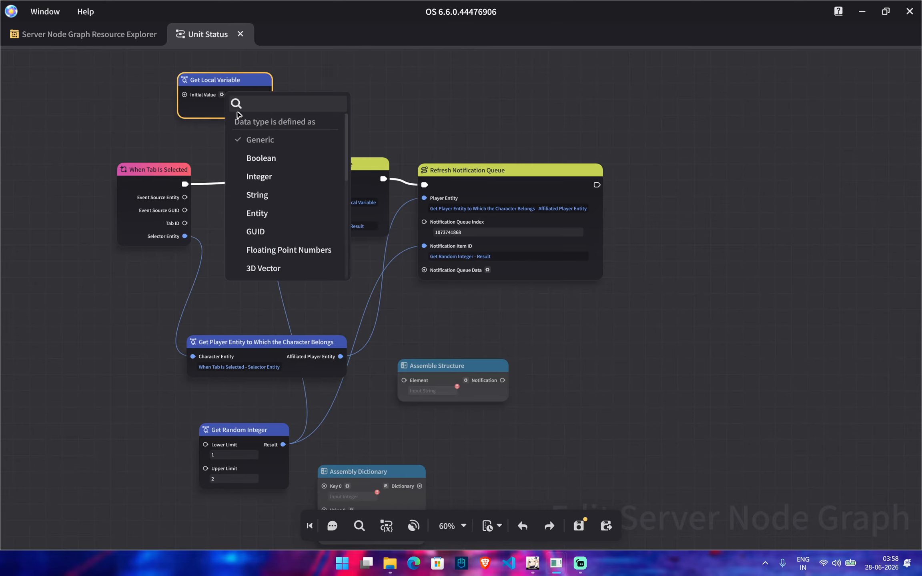
pyautogui.click(259, 179)
pyautogui.moveTo(247, 108); pyautogui.dragTo(240, 110)
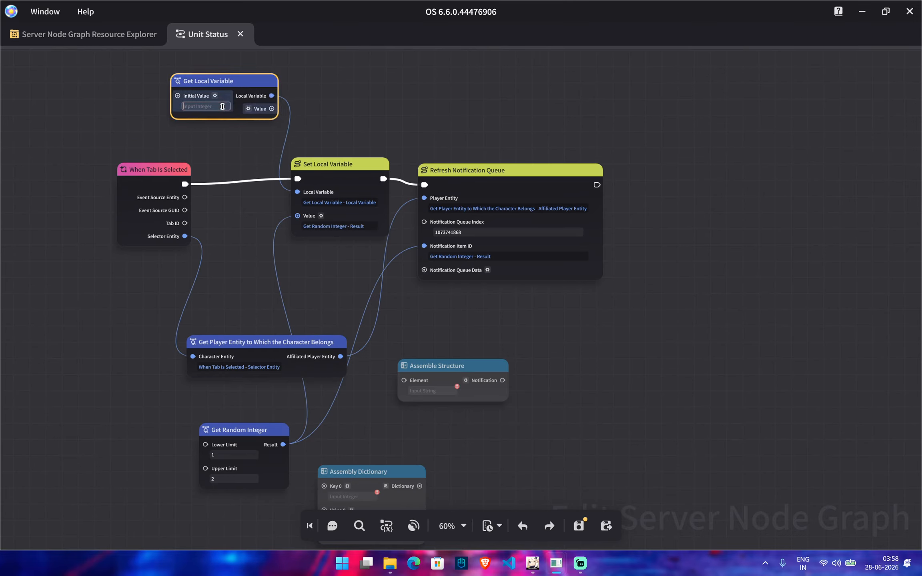
pyautogui.click(445, 119)
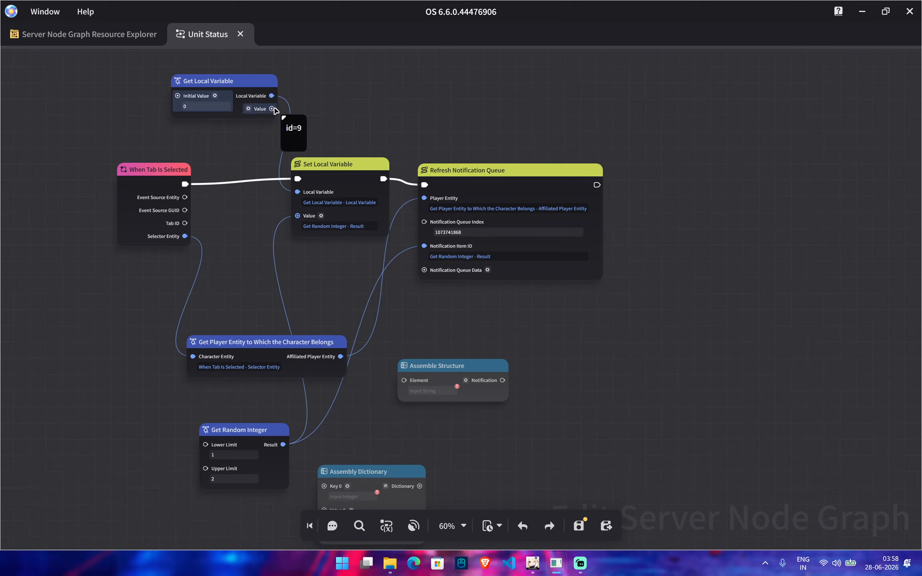
# Step: Connect Get Local Variable's Value output to the Notification Item ID of Refresh Notification Queue, replacing the random integer link
pyautogui.moveTo(595, 449); pyautogui.dragTo(599, 380, button='middle')
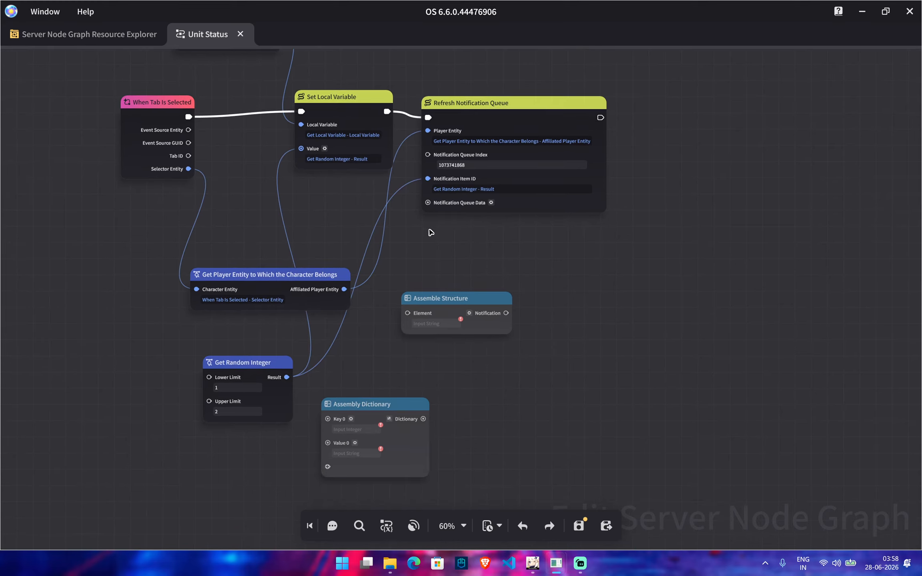
pyautogui.moveTo(431, 245); pyautogui.dragTo(431, 296, button='middle')
pyautogui.moveTo(275, 92); pyautogui.dragTo(427, 230)
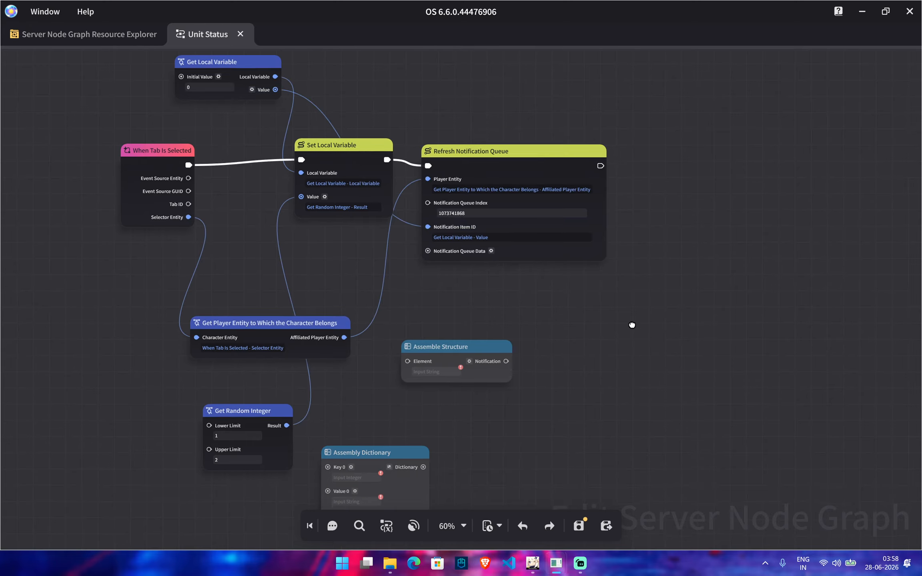
# Step: Fill the Assembly Dictionary's first entry with key 1 and value Pyro, checking the Hydro and Pyro item IDs in Manage UI Control Groups
pyautogui.moveTo(381, 405); pyautogui.dragTo(370, 379, button='middle')
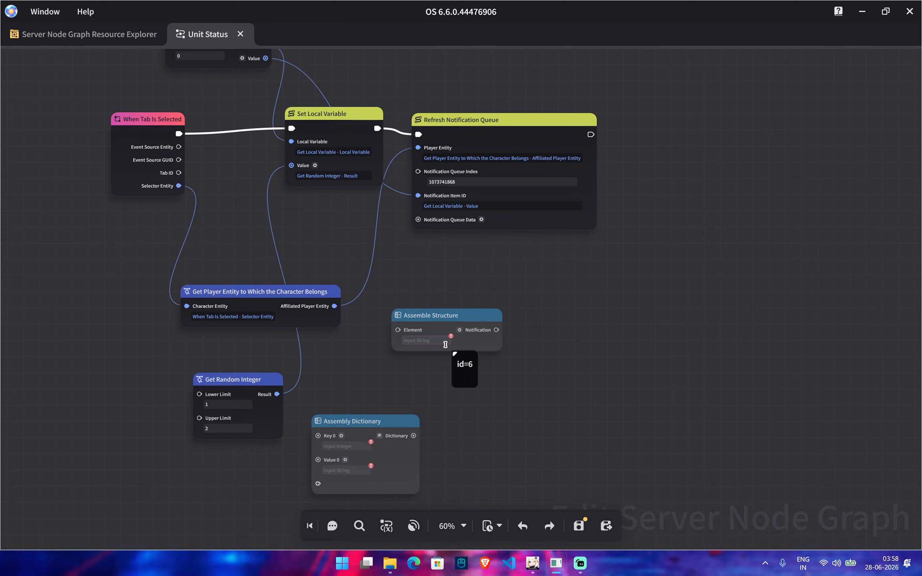
pyautogui.click(334, 446)
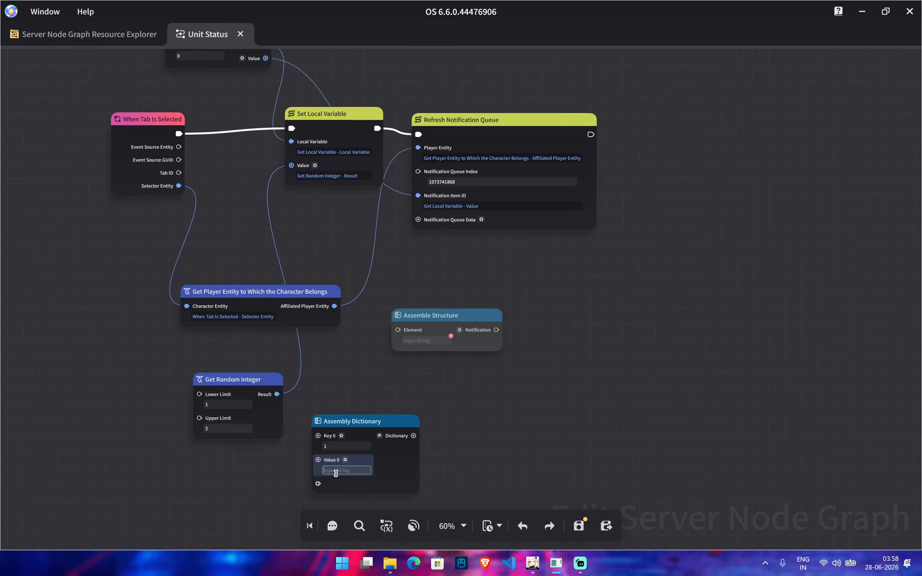
pyautogui.click(335, 471)
pyautogui.click(553, 564)
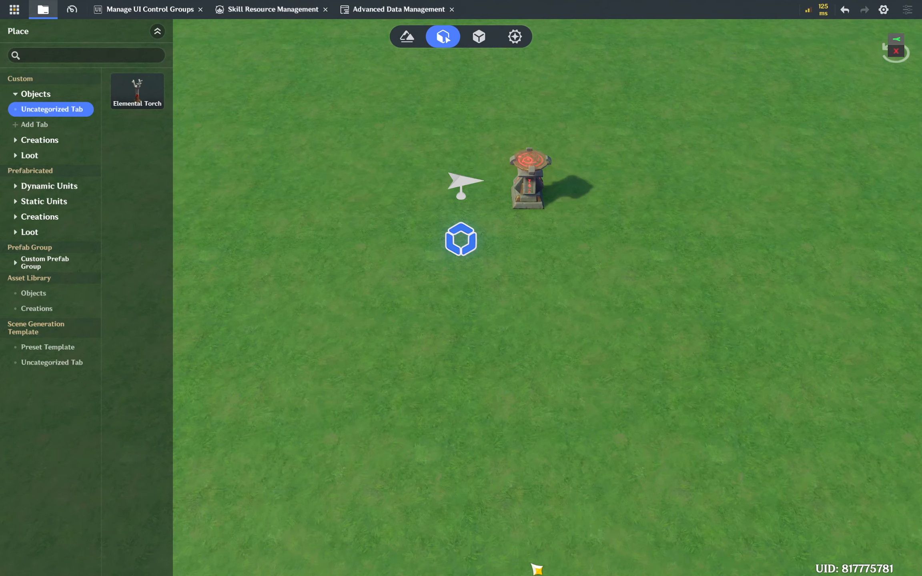
pyautogui.click(192, 11)
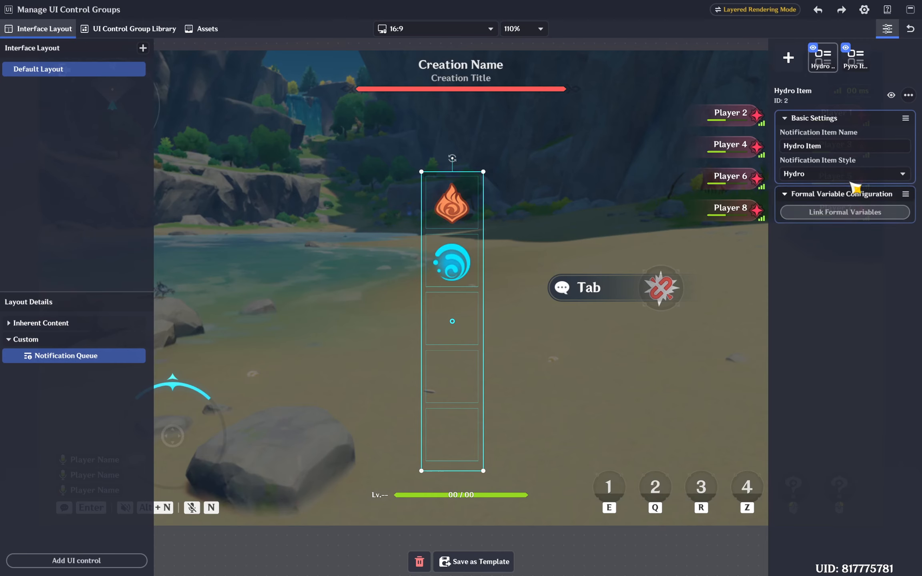
pyautogui.click(857, 64)
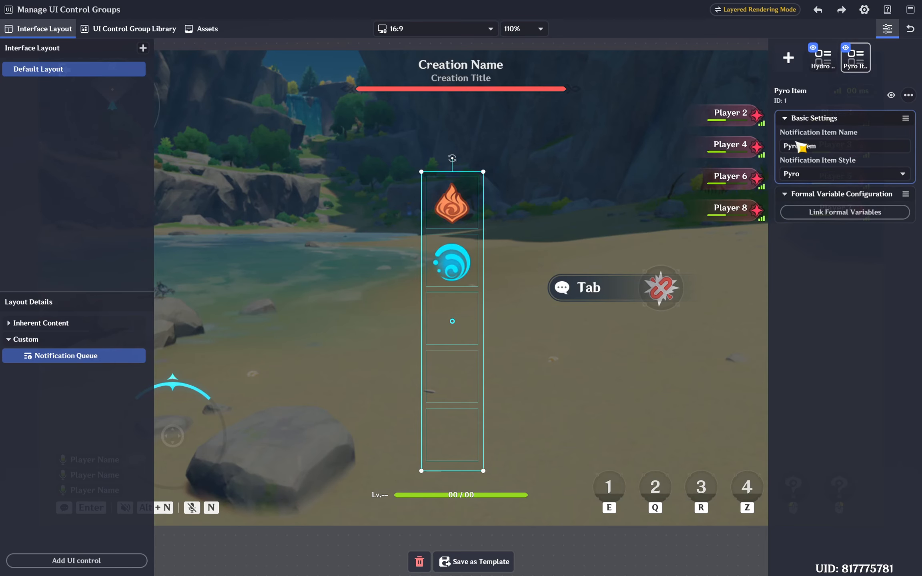
pyautogui.hotkey('alt', 'Tab')
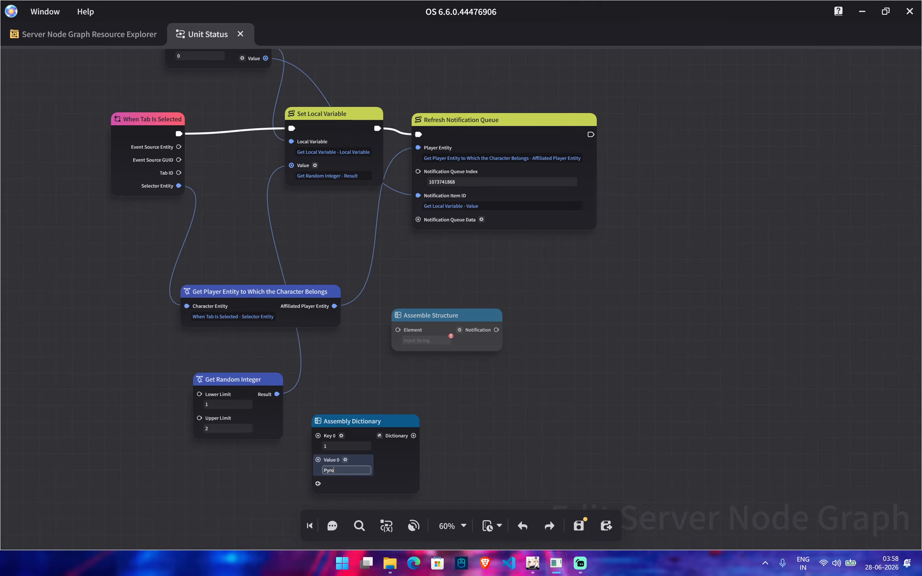
# Step: Add a second entry to the Assembly Dictionary with key 2 and value Hydro
pyautogui.moveTo(522, 358); pyautogui.dragTo(528, 239, button='middle')
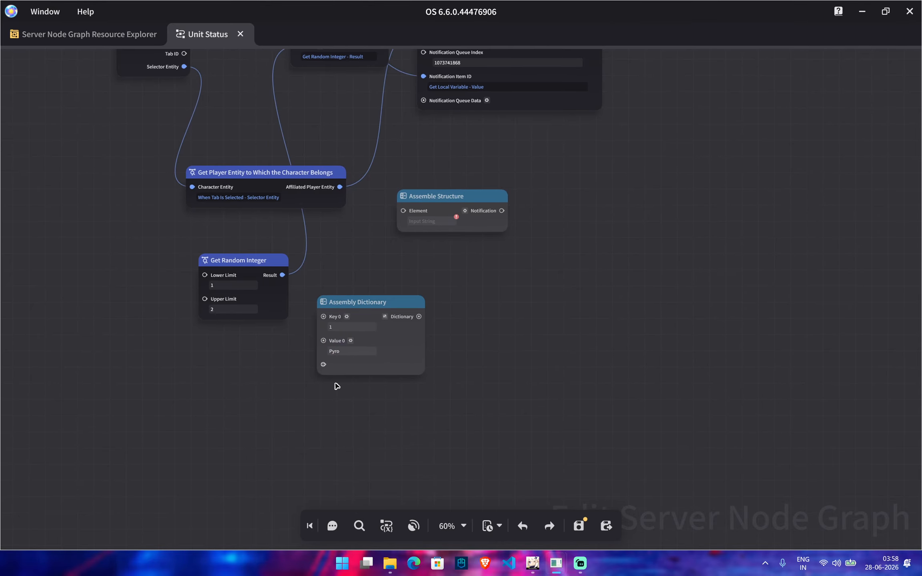
pyautogui.click(320, 362)
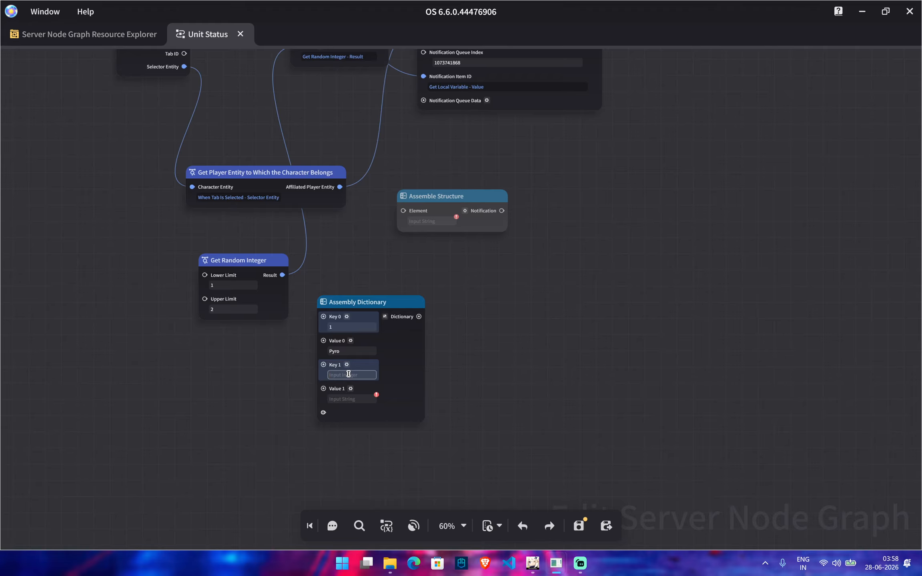
pyautogui.write('2')
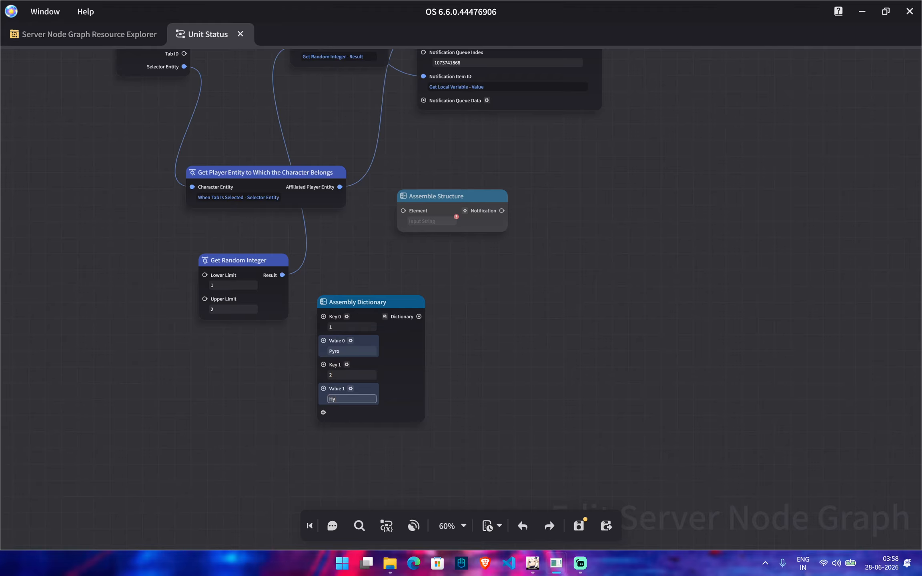
pyautogui.click(596, 375)
# Step: Make room beside Assembly Dictionary and add a Query Dictionary Value by Key node fed by its Dictionary output
pyautogui.moveTo(603, 231); pyautogui.dragTo(574, 349, button='middle')
pyautogui.moveTo(445, 317); pyautogui.dragTo(534, 316)
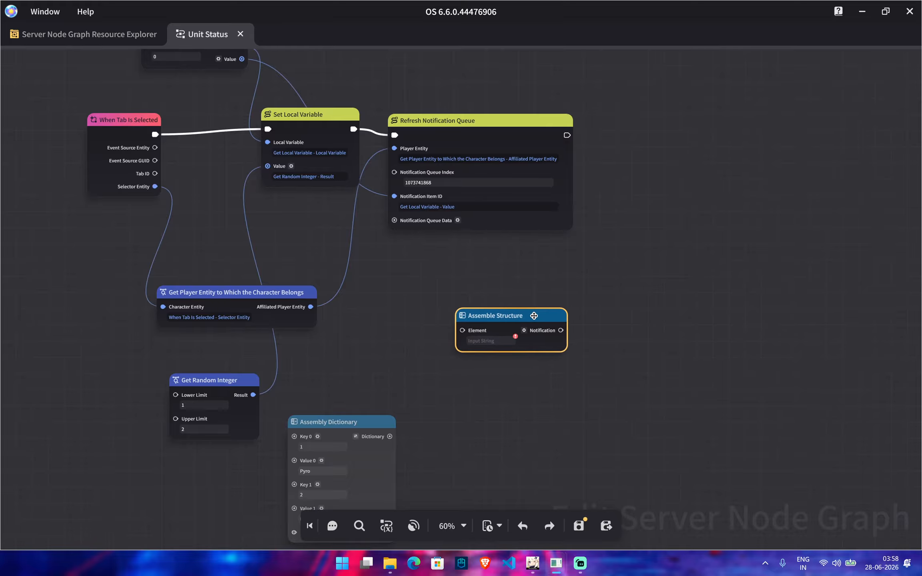
pyautogui.moveTo(390, 436); pyautogui.dragTo(417, 372)
pyautogui.write('get')
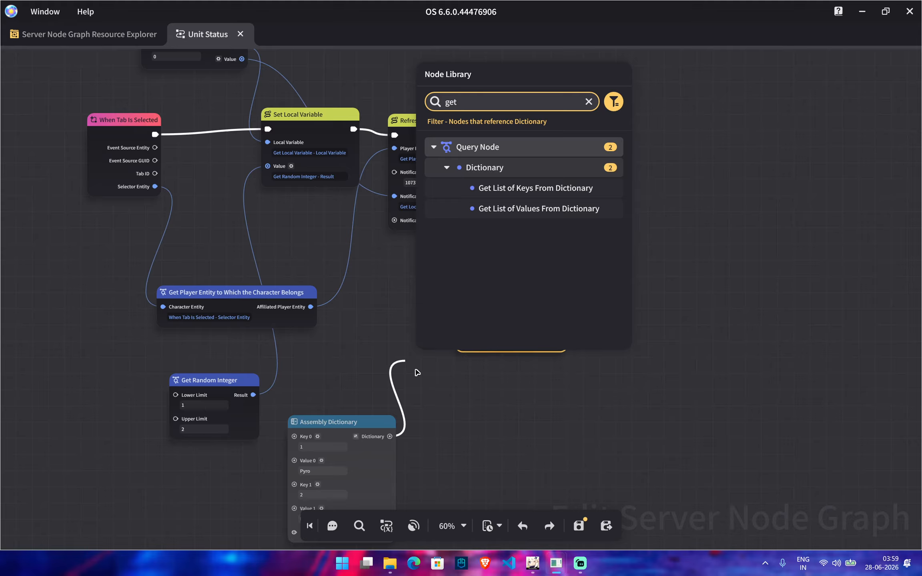
pyautogui.press('BackSpace')
pyautogui.press('BackSpace')
pyautogui.press('BackSpace')
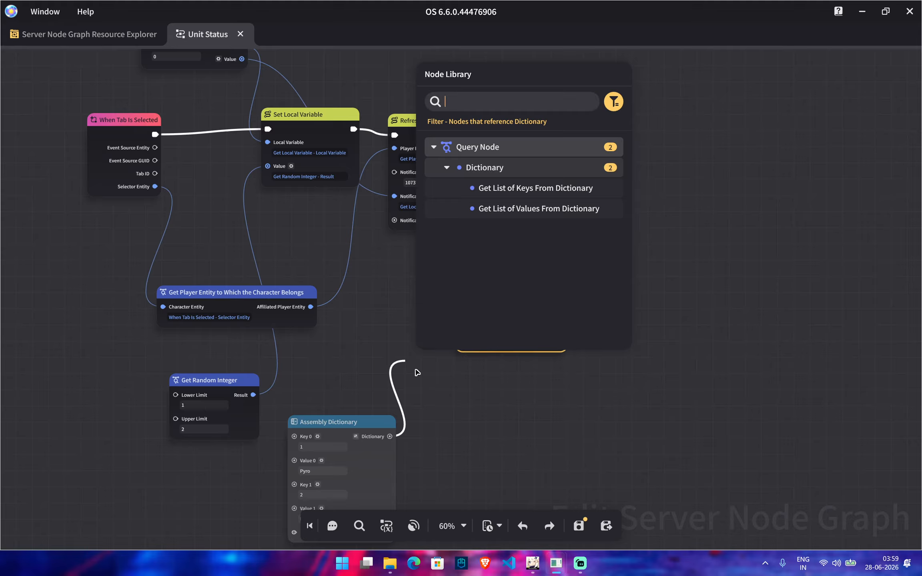
pyautogui.write('dictionary')
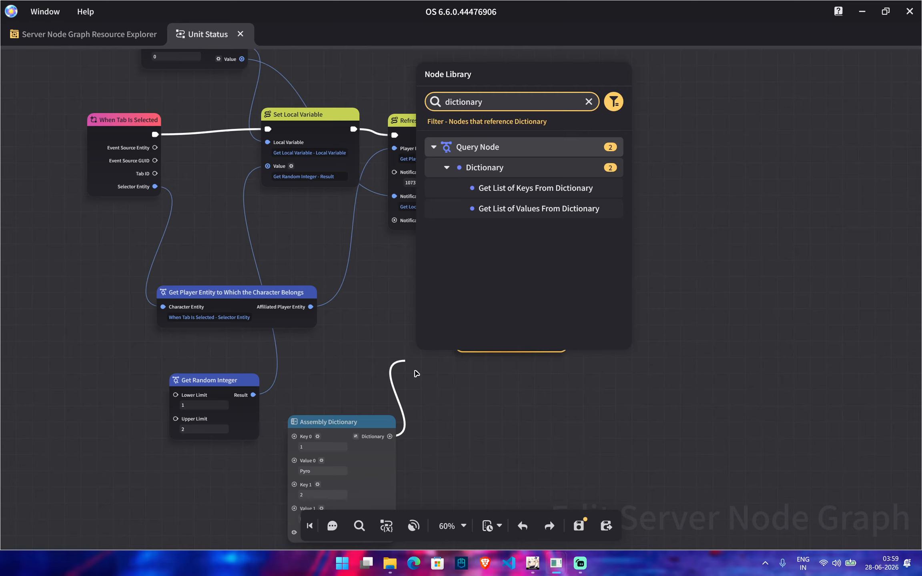
pyautogui.scroll(-1, 523, 267)
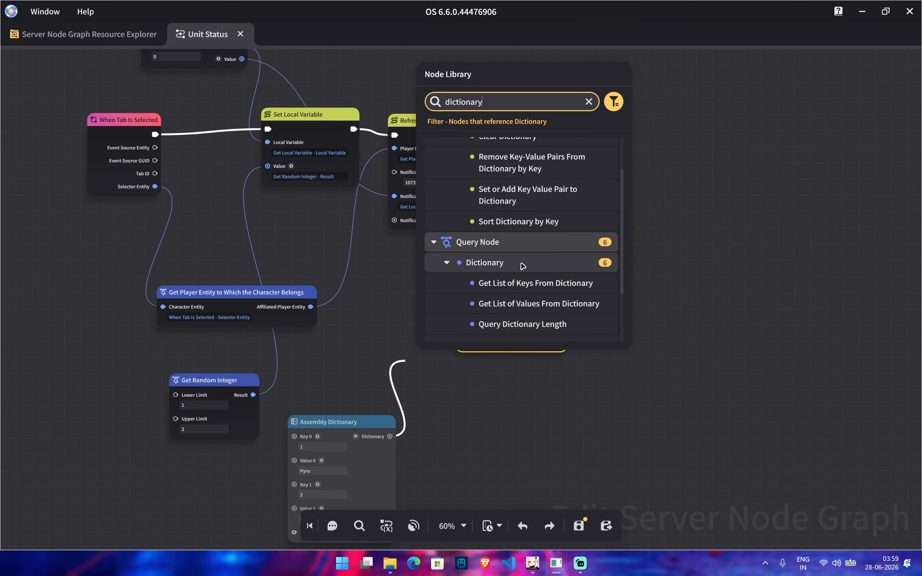
pyautogui.scroll(1, 523, 283)
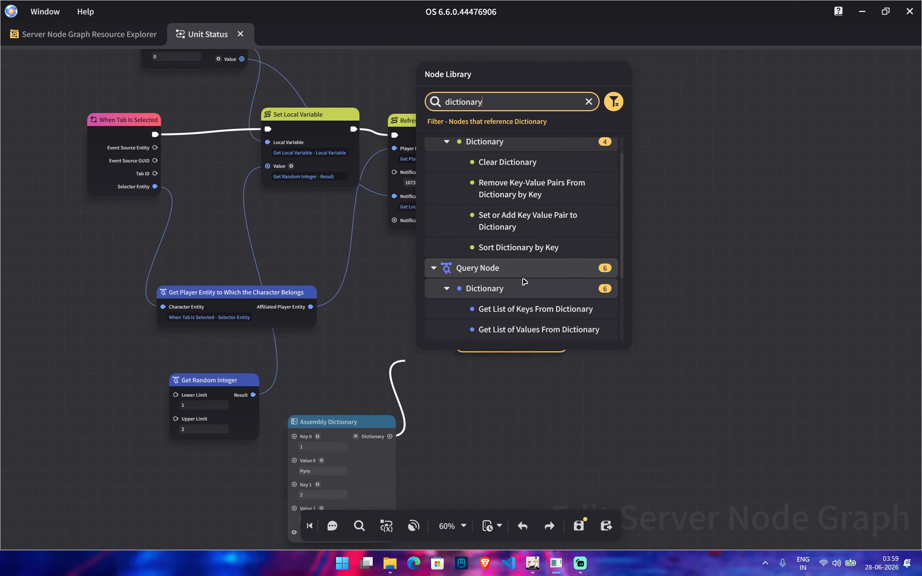
pyautogui.scroll(-4, 523, 267)
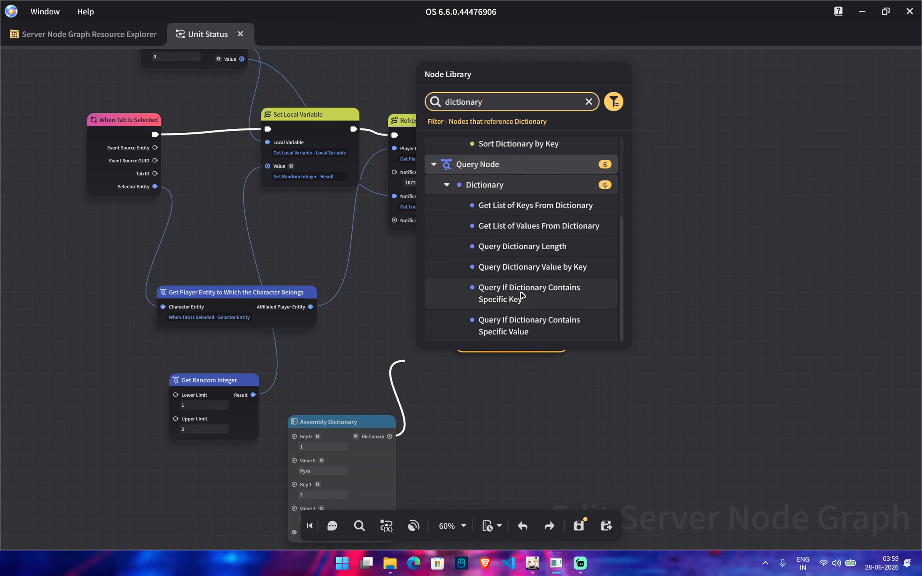
pyautogui.click(530, 270)
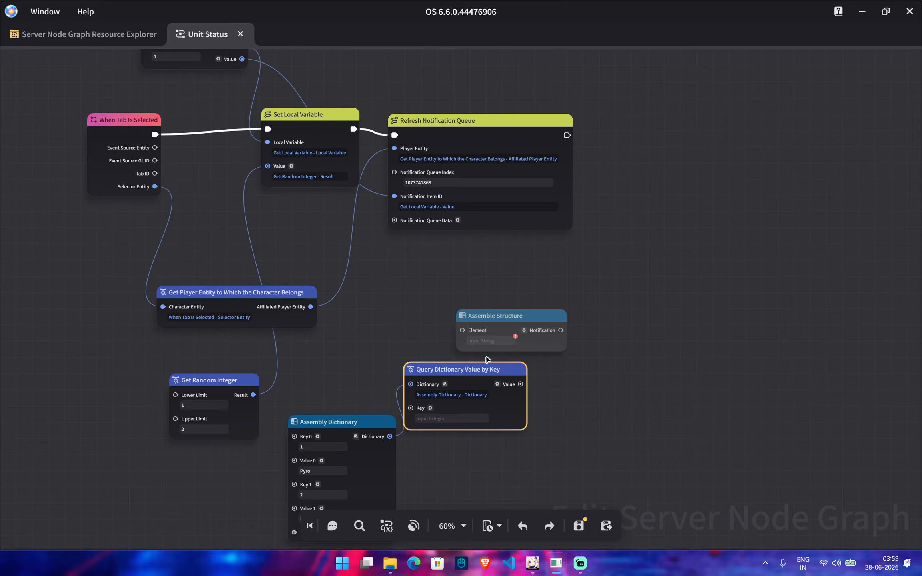
# Step: Arrange Query Dictionary Value by Key beside Assemble Structure and feed its Key from Get Local Variable's Value
pyautogui.moveTo(517, 316); pyautogui.dragTo(574, 300)
pyautogui.moveTo(478, 367); pyautogui.dragTo(447, 296)
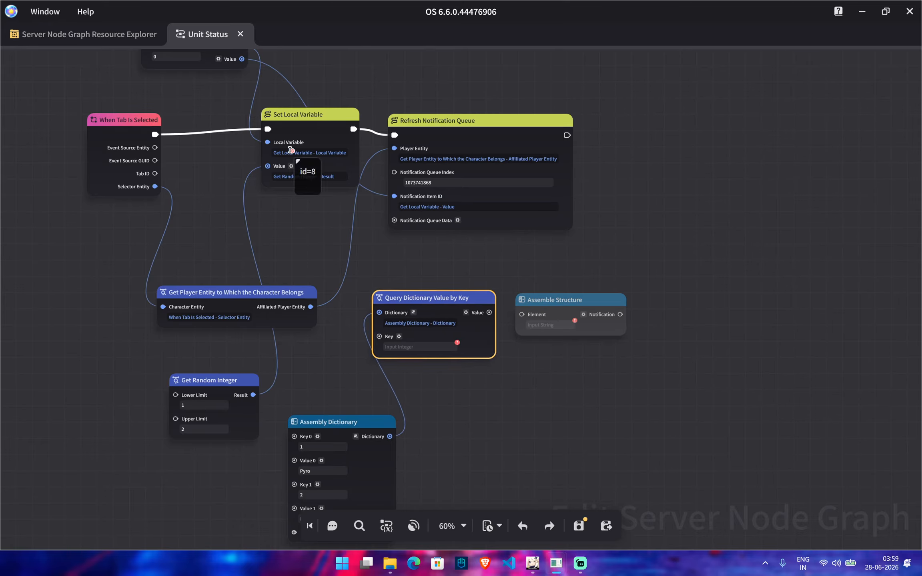
pyautogui.moveTo(242, 59); pyautogui.dragTo(379, 336)
# Step: Connect the queried dictionary Value to Assemble Structure's Element, and its Notification output to Refresh Notification Queue's Notification Queue Data
pyautogui.moveTo(520, 414); pyautogui.dragTo(444, 483, button='right')
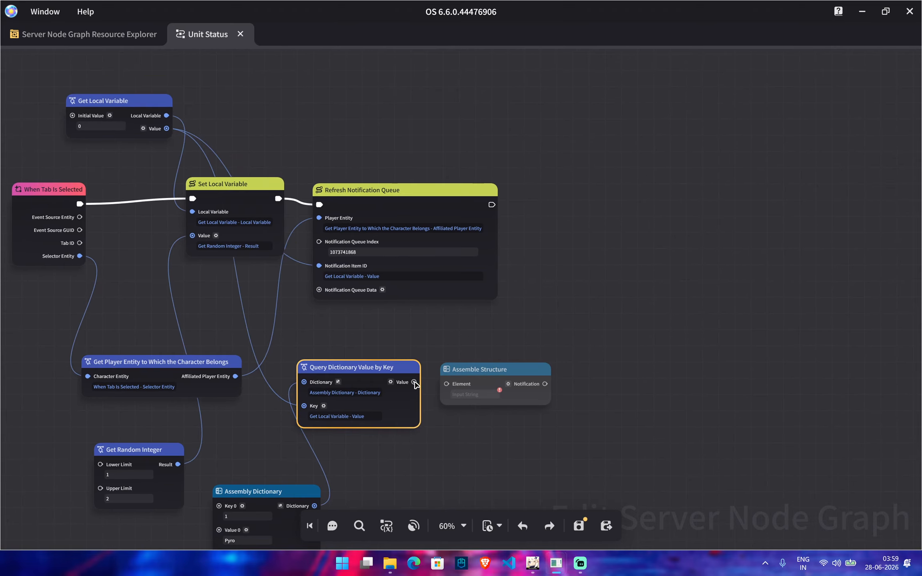
pyautogui.moveTo(414, 382); pyautogui.dragTo(448, 385)
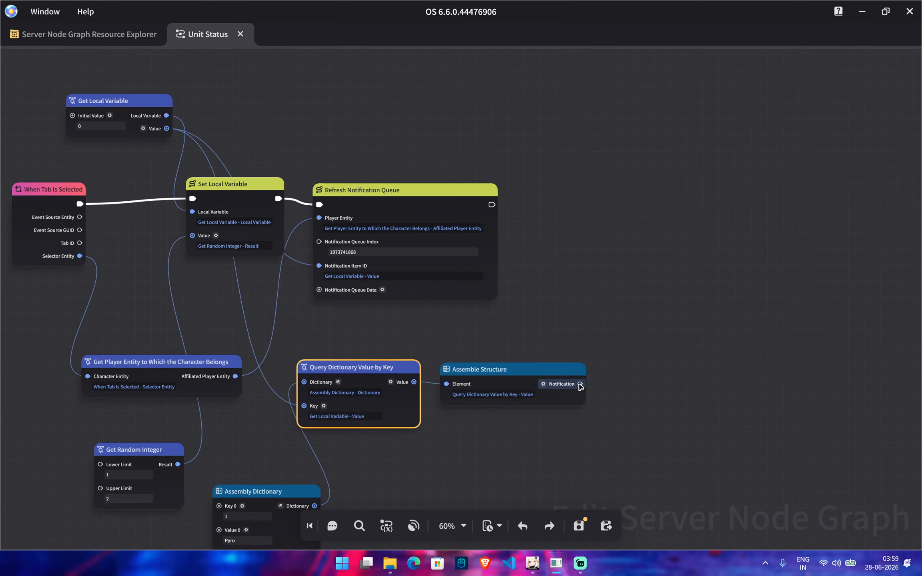
pyautogui.moveTo(581, 385); pyautogui.dragTo(319, 291)
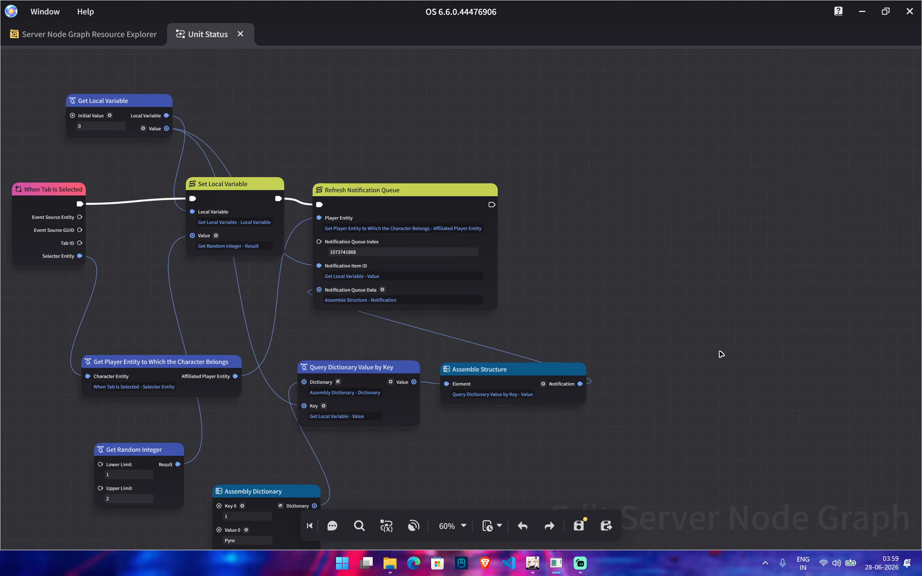
# Step: Save the node graph, switch to the level editor, close the UI control group view and save the project
pyautogui.scroll(-2, 720, 354)
pyautogui.click(580, 524)
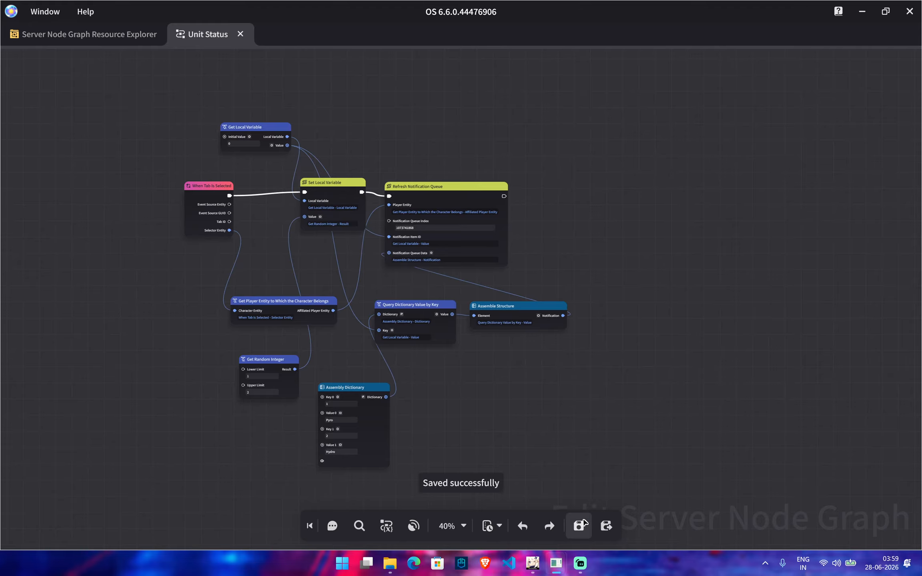
pyautogui.click(533, 564)
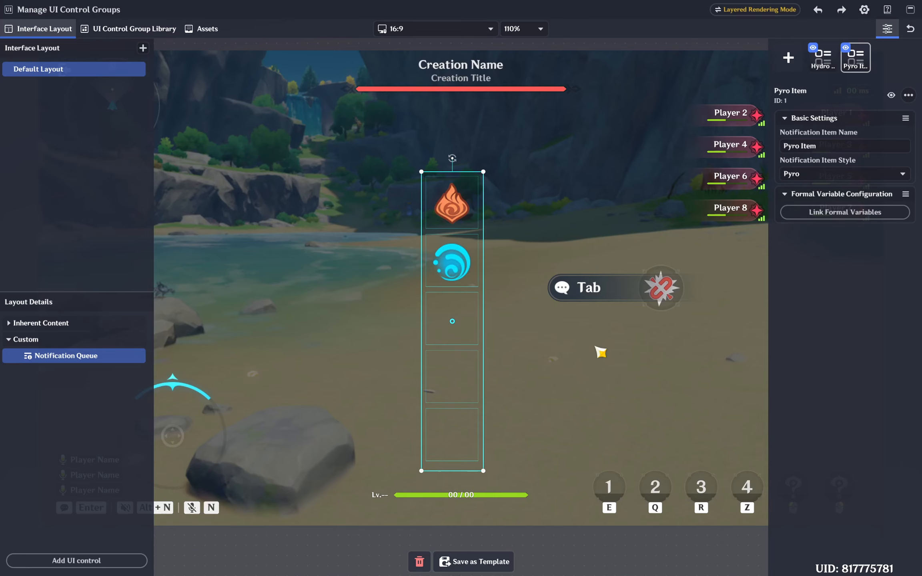
pyautogui.click(910, 29)
pyautogui.hotkey('ctrl', 's')
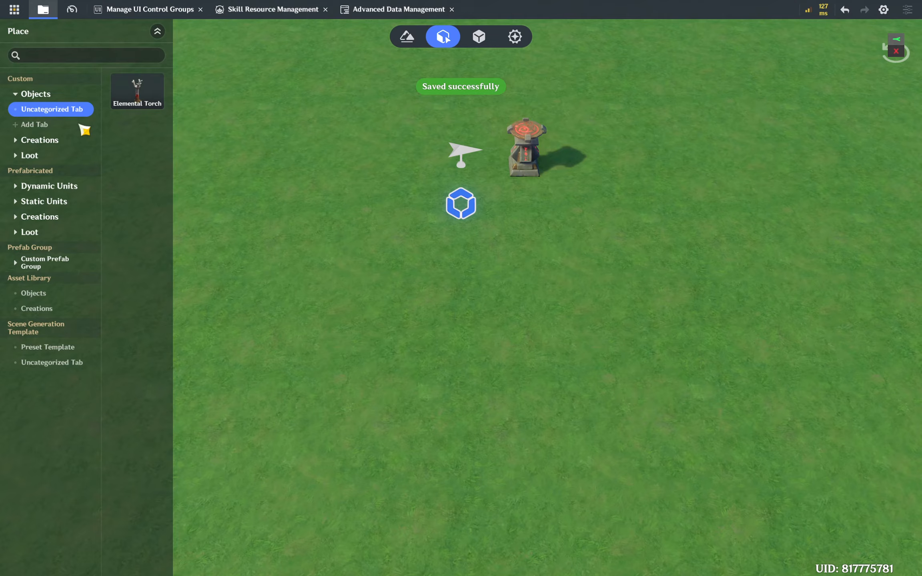
pyautogui.click(15, 9)
pyautogui.click(60, 128)
pyautogui.click(575, 240)
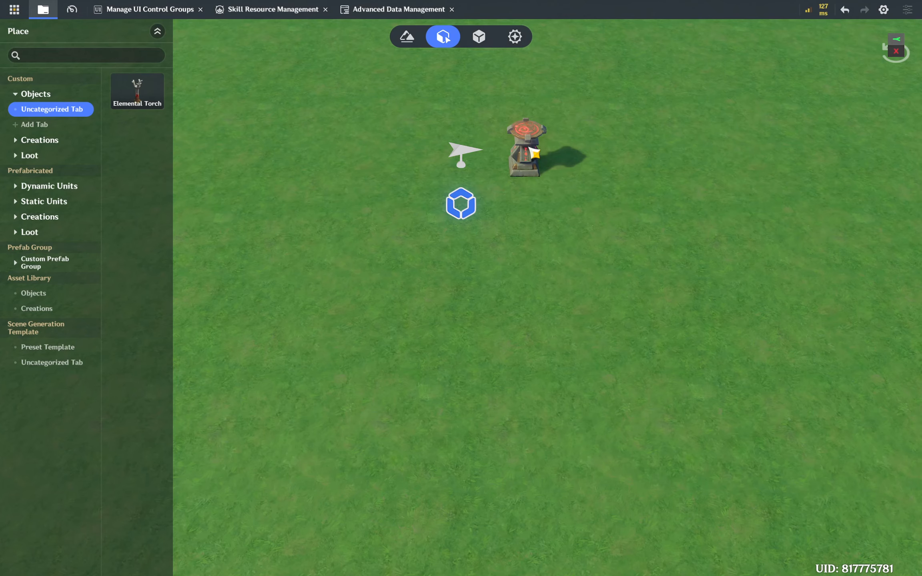
# Step: Check which node graph is attached to the Crafting Bench
pyautogui.click(534, 152)
pyautogui.click(895, 79)
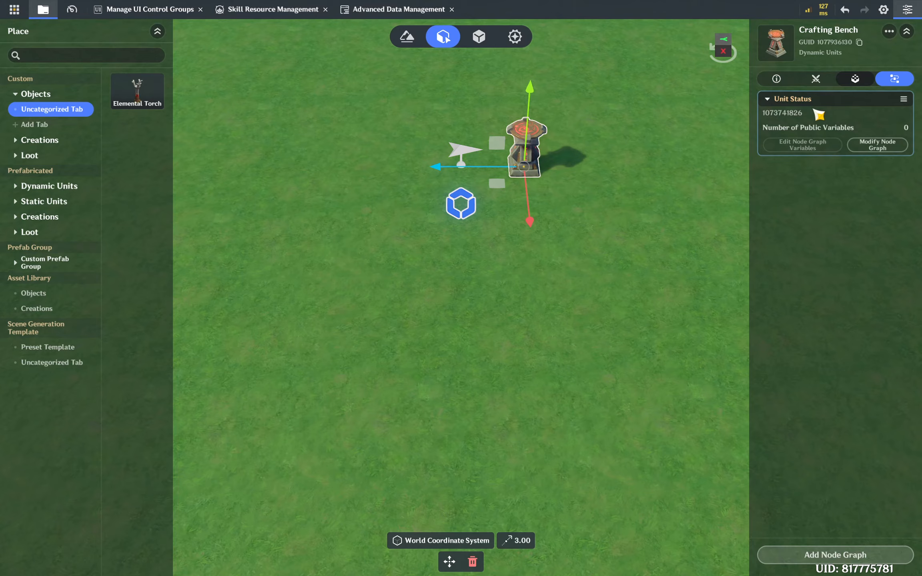
pyautogui.click(478, 327)
# Step: Start a single-player test play by uploading directly without rendering the navmesh, and walk the character forward
pyautogui.click(14, 9)
pyautogui.click(60, 128)
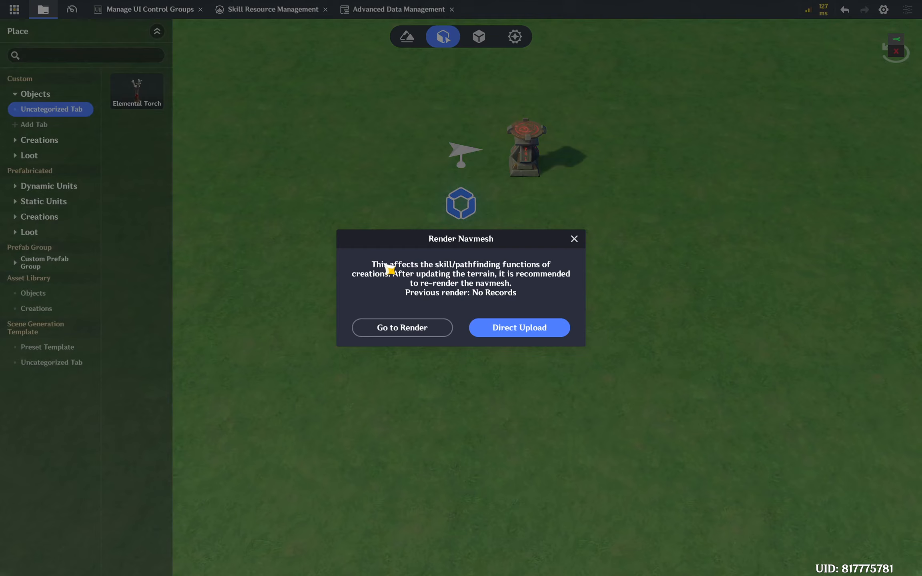
pyautogui.click(521, 329)
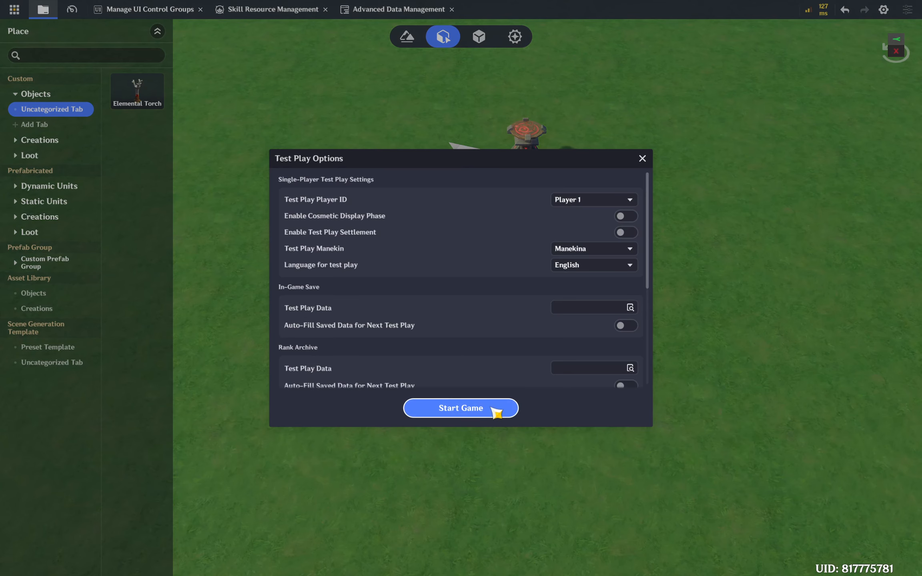
pyautogui.click(494, 409)
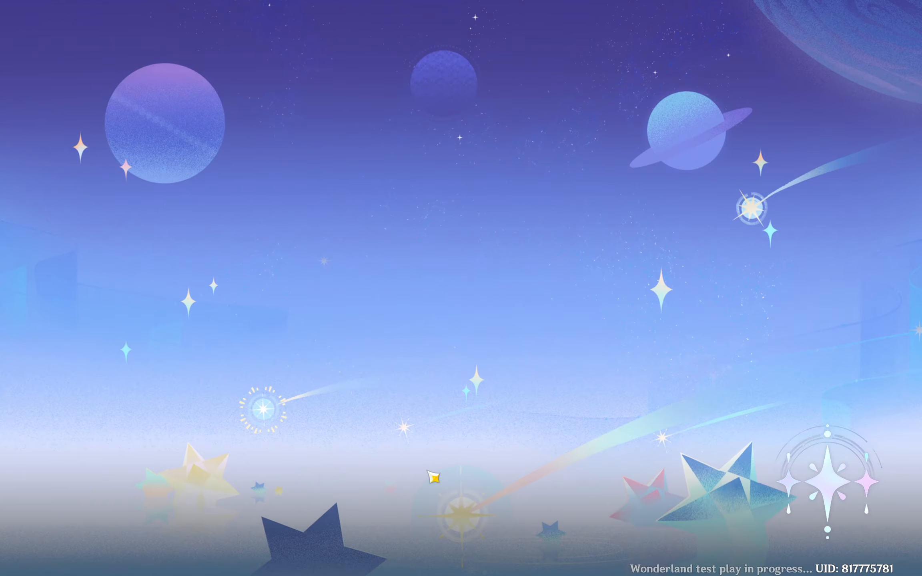
pyautogui.press('w')
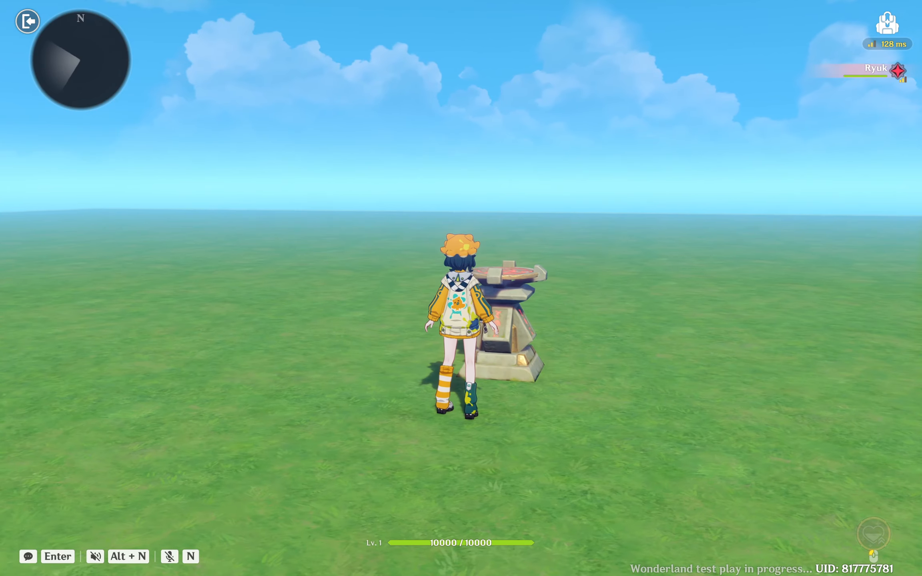
# Step: Trigger the Crafting Bench's Tab option three times to test the notifications, and abandon the challenge to return to the editor
pyautogui.press('f')
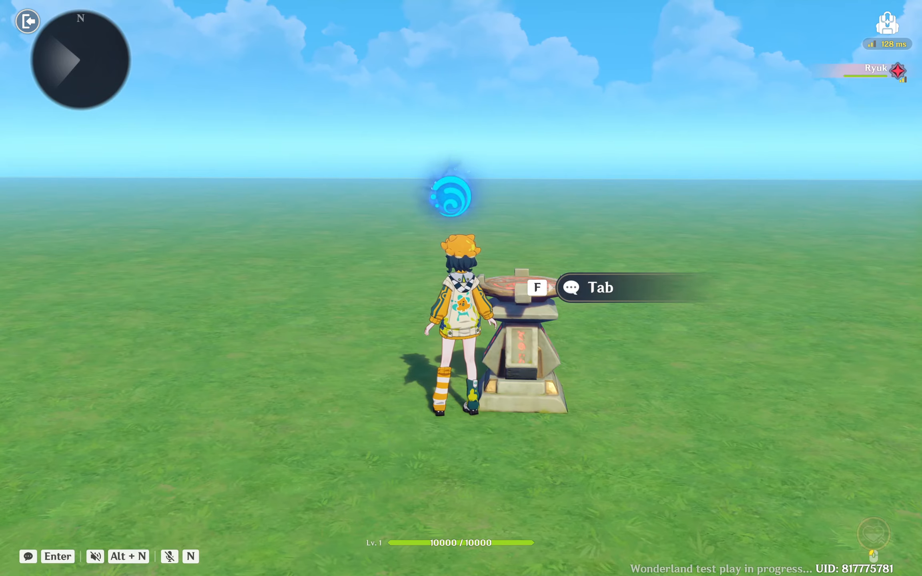
pyautogui.press('f')
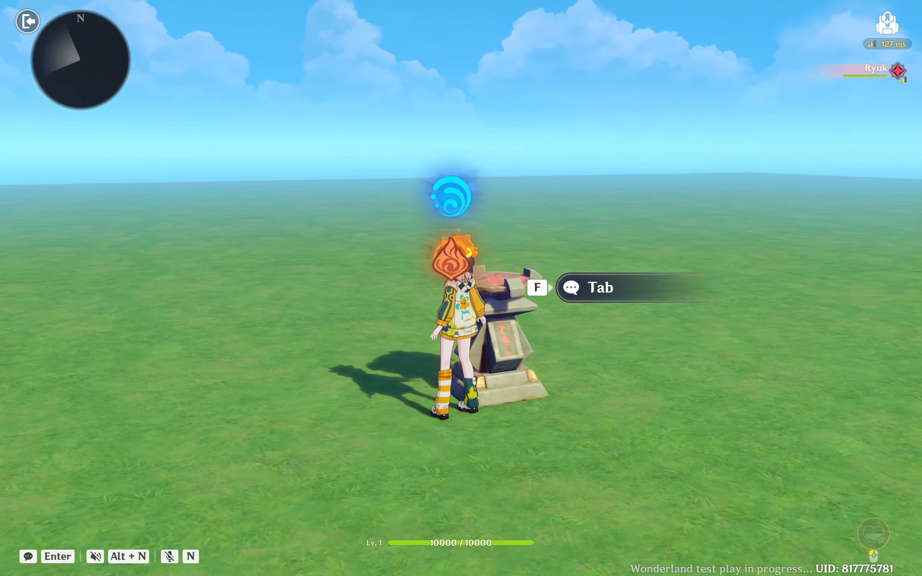
pyautogui.press('f')
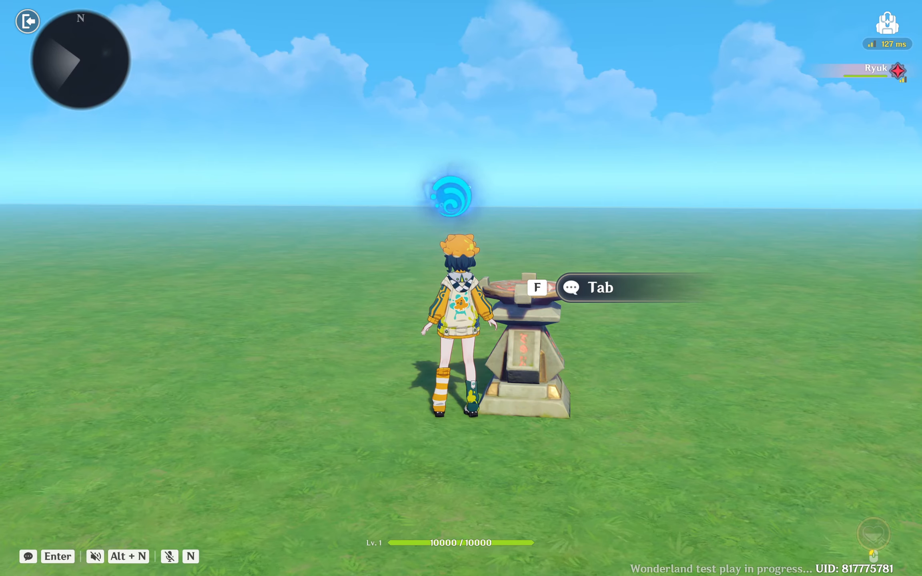
pyautogui.press('Escape')
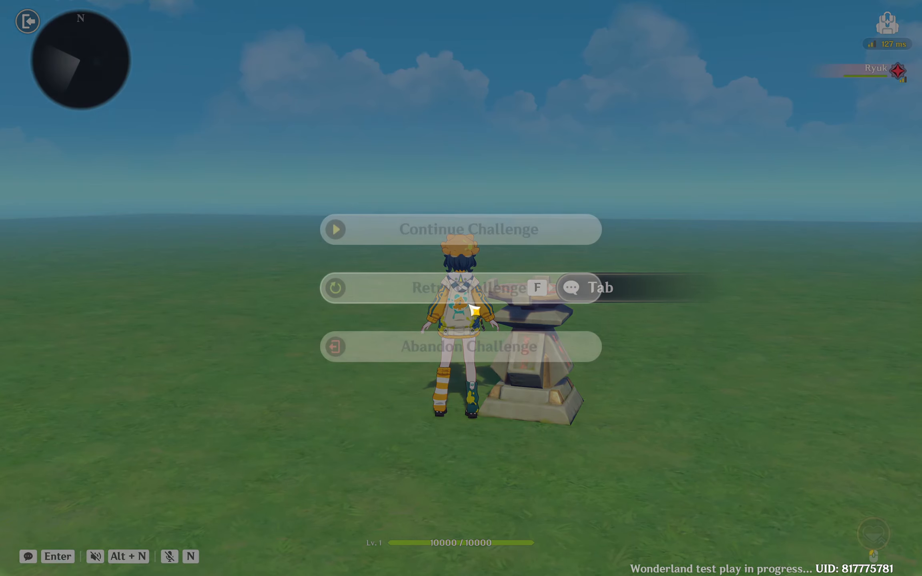
pyautogui.click(483, 355)
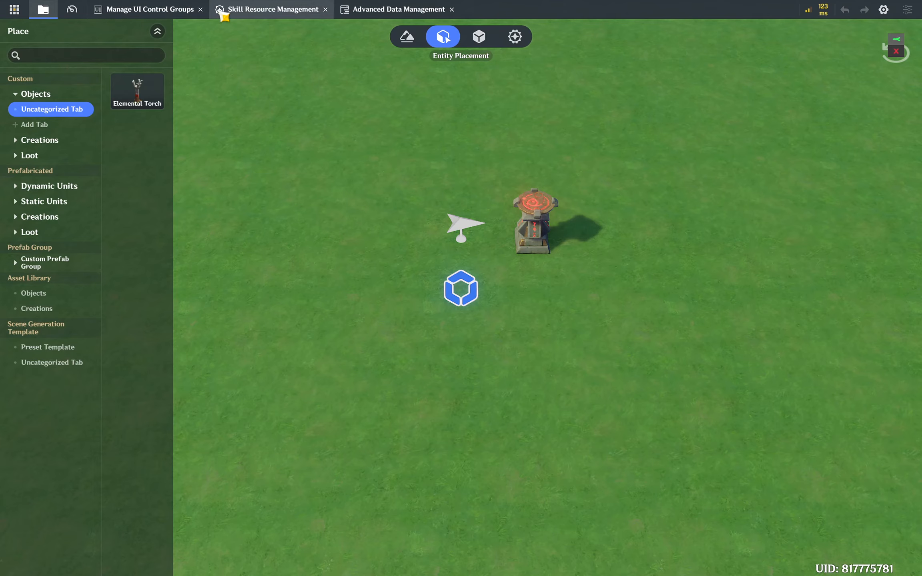
# Step: Add a Text Box to the Pyro asset in the UI control group assets and place it above the icon at about Y 46
pyautogui.click(160, 11)
pyautogui.click(205, 35)
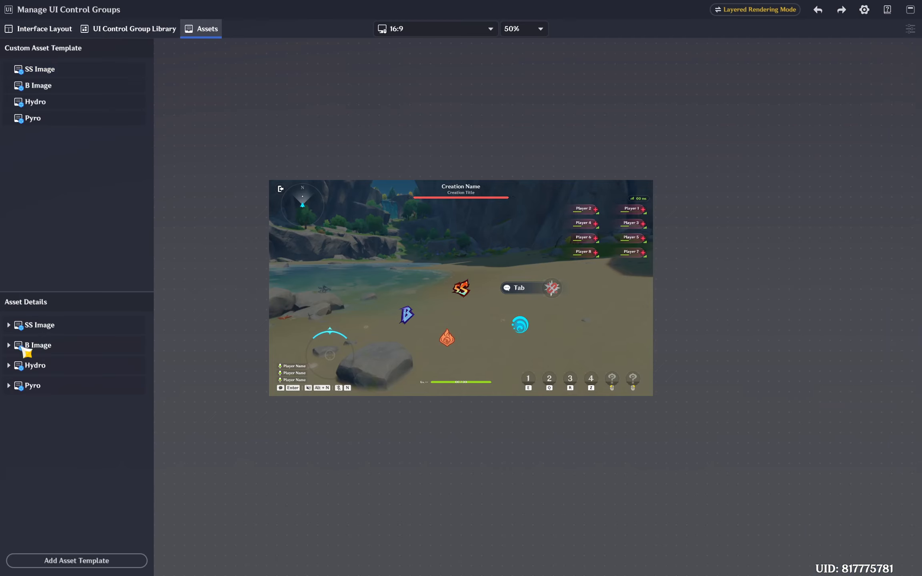
pyautogui.click(16, 386)
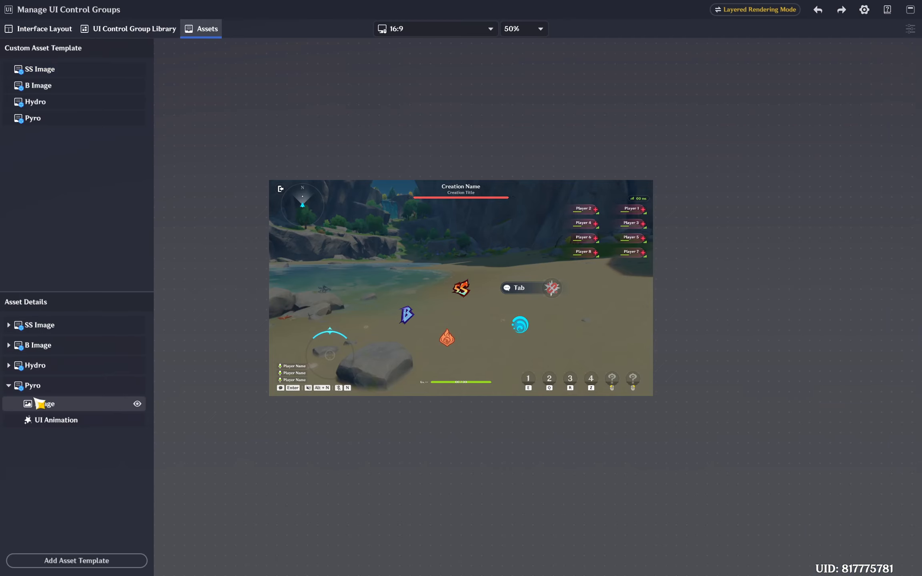
pyautogui.click(48, 393)
pyautogui.scroll(3, 492, 390)
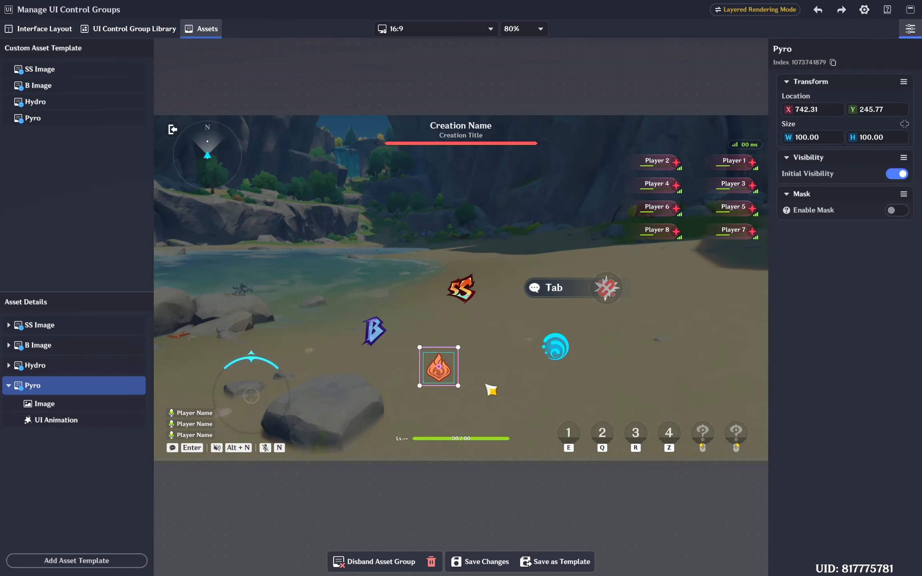
pyautogui.click(100, 560)
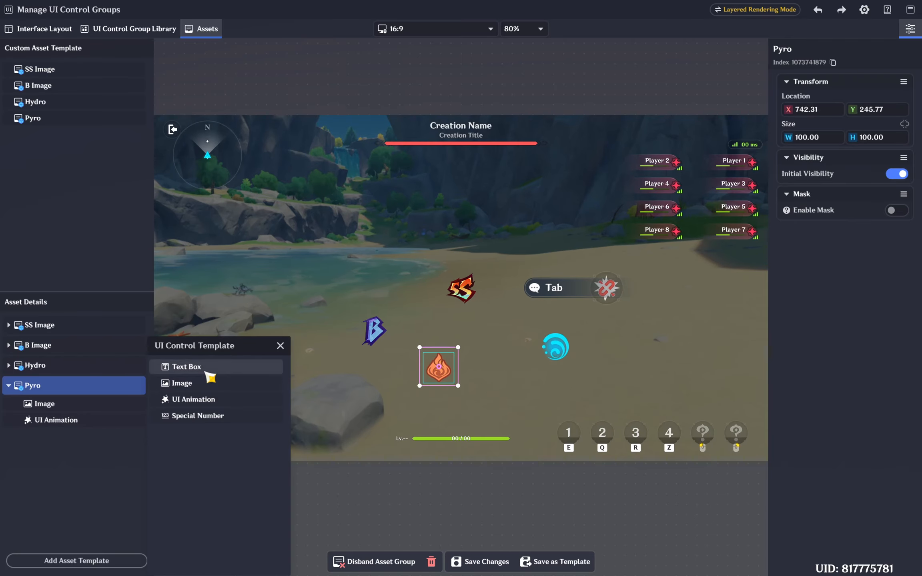
pyautogui.click(212, 370)
pyautogui.scroll(3, 448, 406)
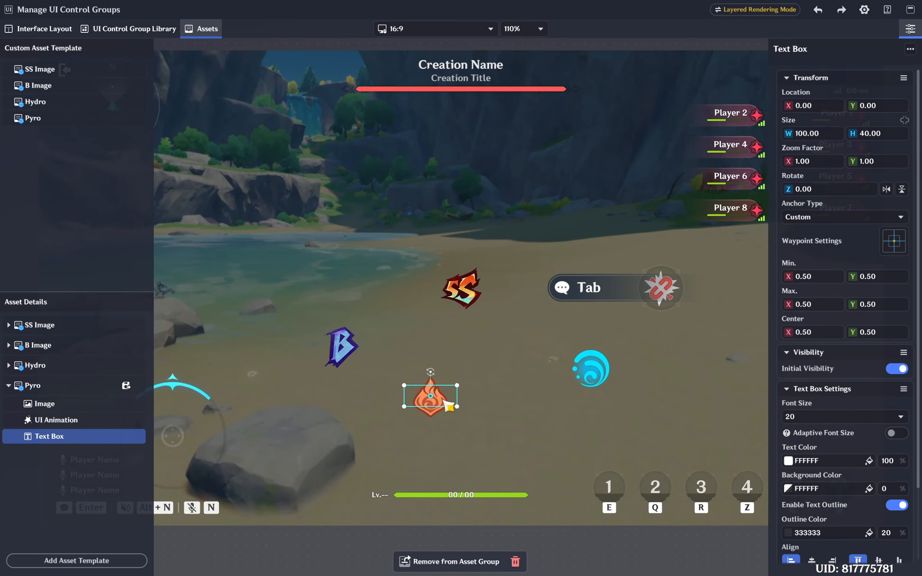
pyautogui.moveTo(450, 398); pyautogui.dragTo(442, 366)
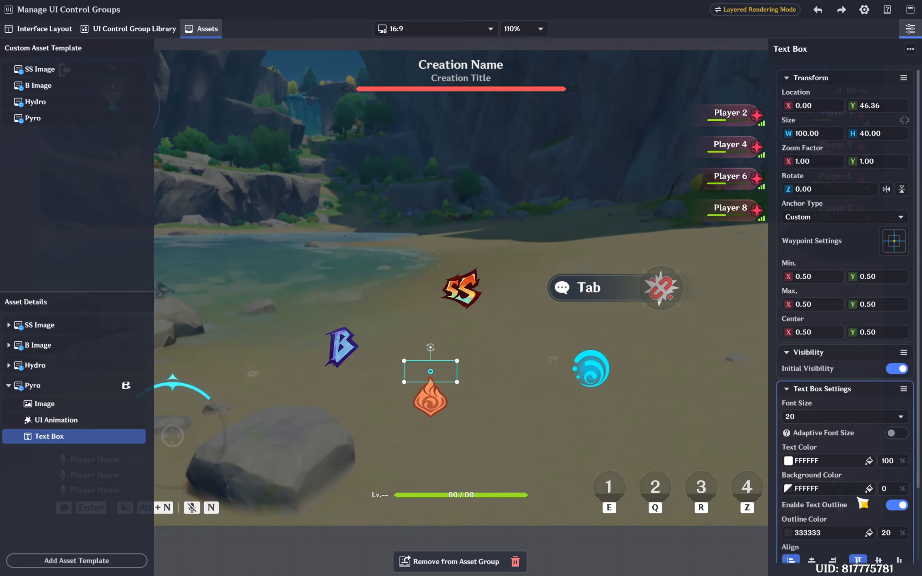
# Step: Center the Pyro text box's content horizontally and vertically, and open the variable library for its text
pyautogui.scroll(-1, 863, 504)
pyautogui.click(812, 525)
pyautogui.click(881, 525)
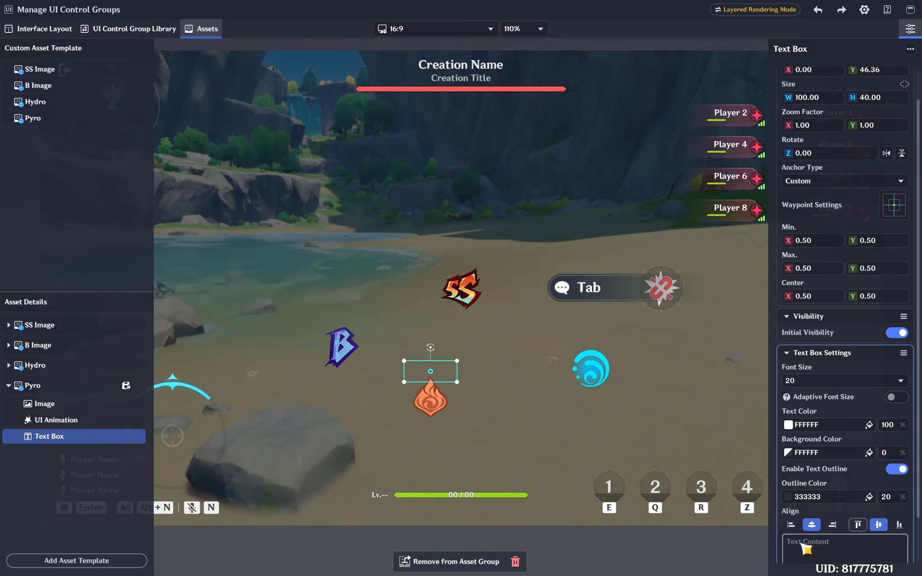
pyautogui.scroll(-2, 820, 546)
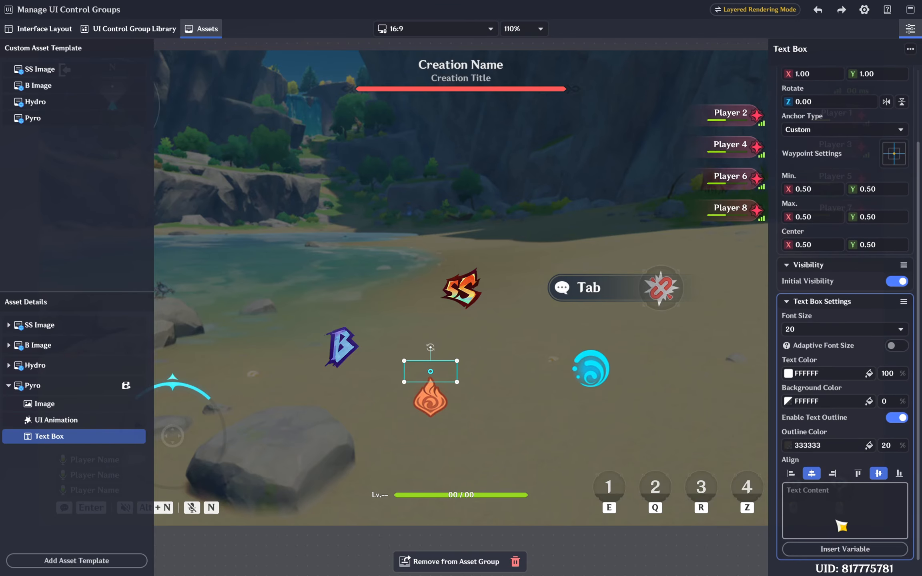
pyautogui.click(843, 549)
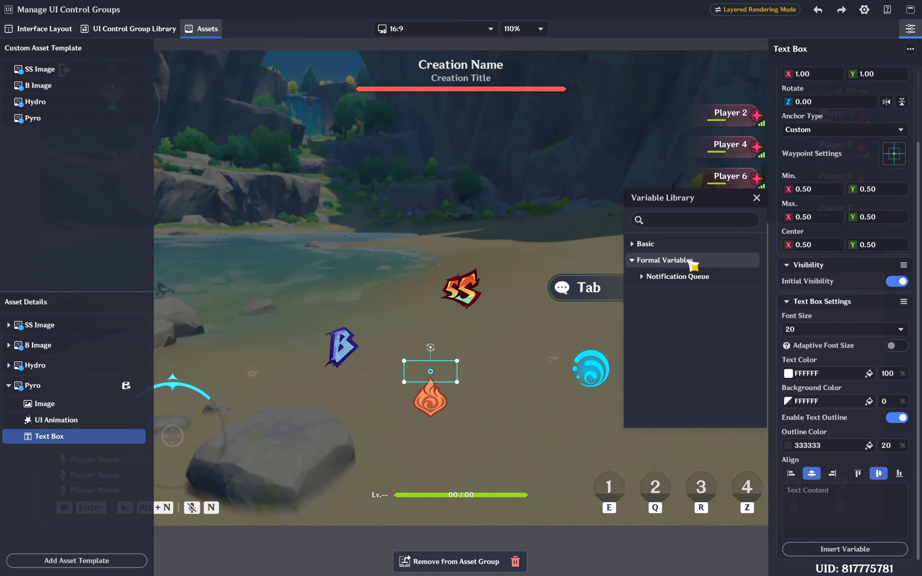
# Step: Add one formal variable named Element to the Default Layout's Notification Queue
pyautogui.click(36, 29)
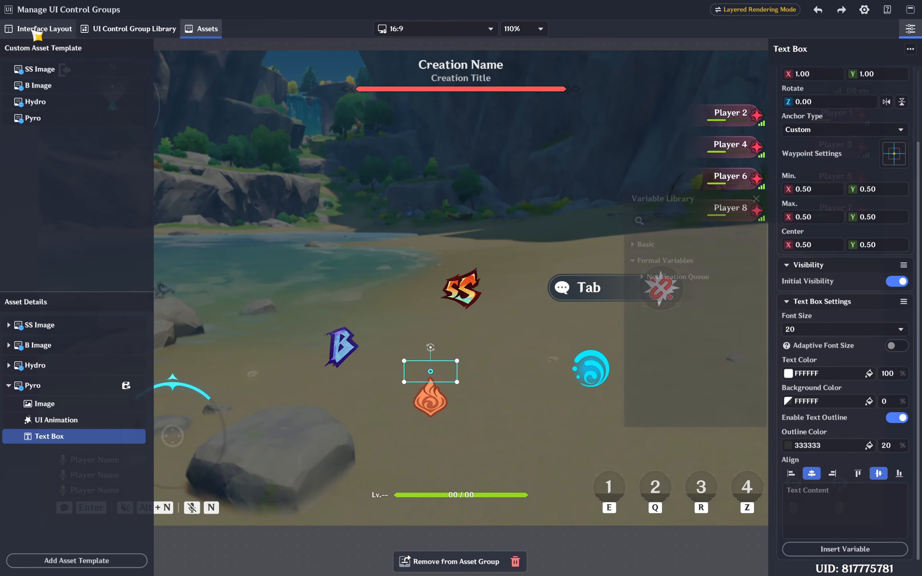
pyautogui.click(30, 341)
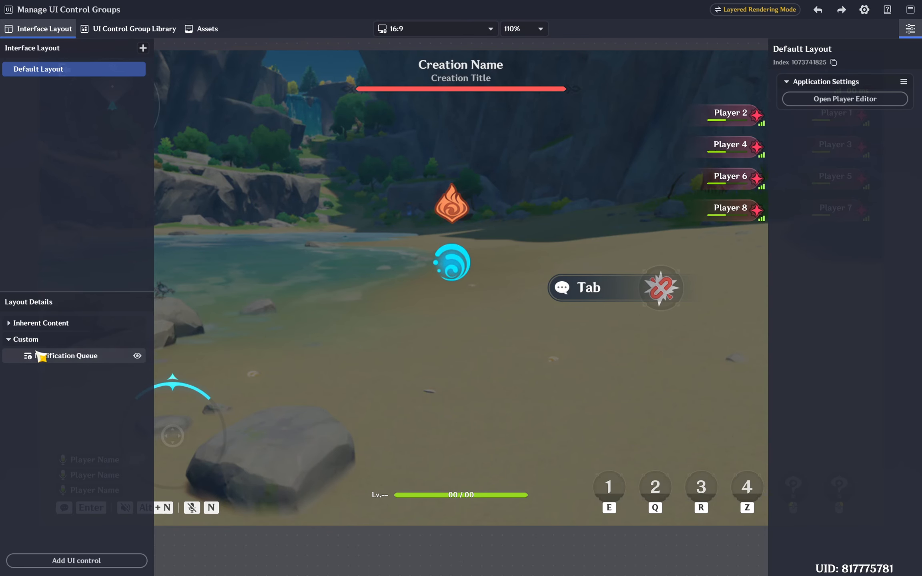
pyautogui.click(44, 357)
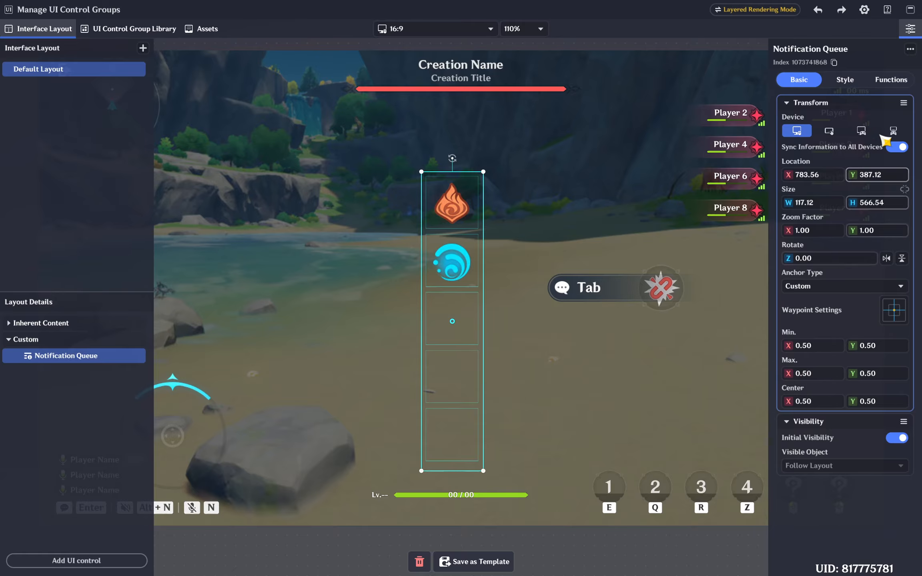
pyautogui.click(892, 79)
pyautogui.scroll(-2, 866, 404)
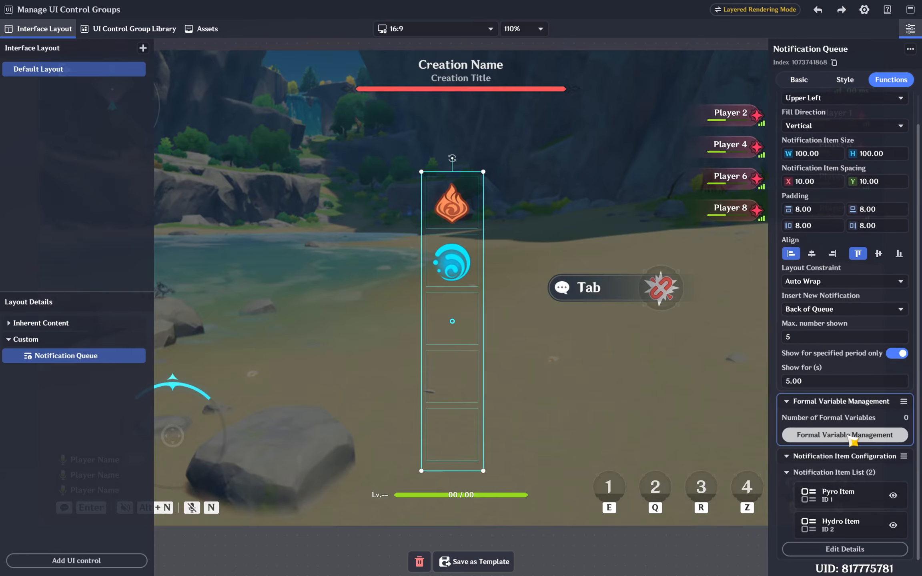
pyautogui.click(852, 436)
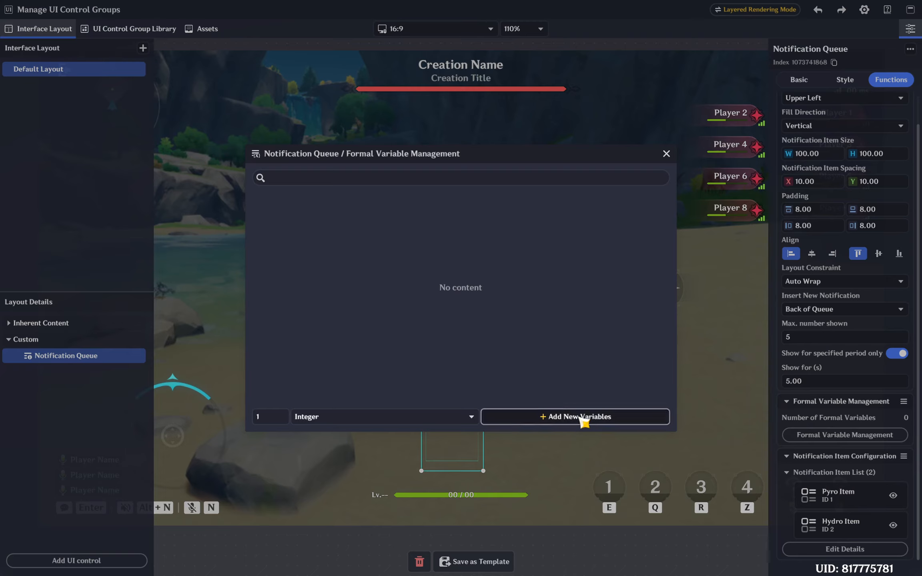
pyautogui.click(580, 419)
pyautogui.click(330, 200)
pyautogui.write('Element')
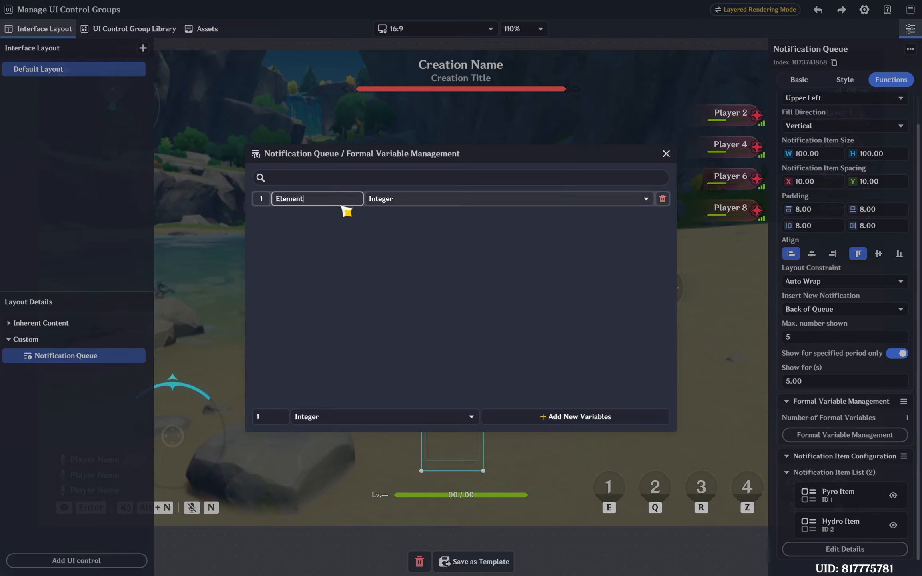
# Step: Set the Element variable's type to String and close the formal variable management
pyautogui.click(380, 248)
pyautogui.click(478, 199)
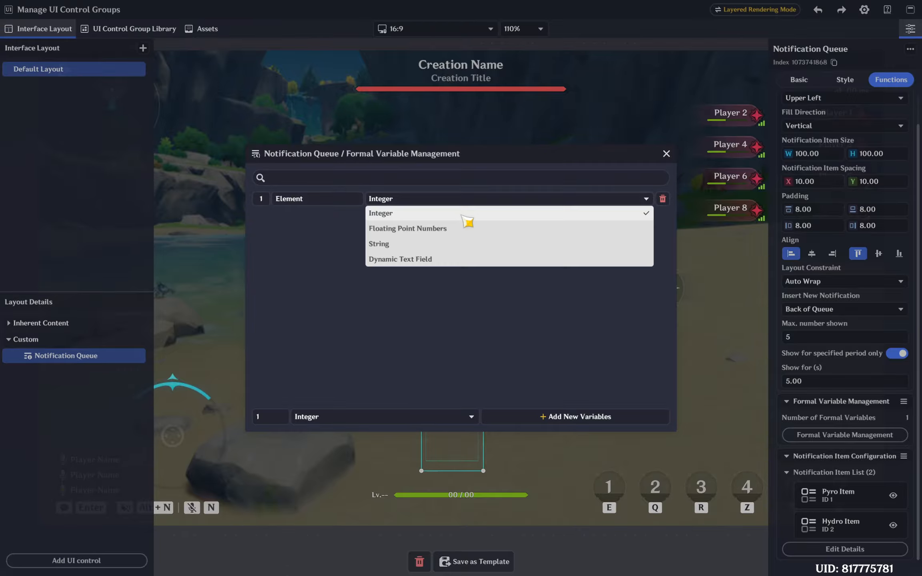
pyautogui.click(422, 246)
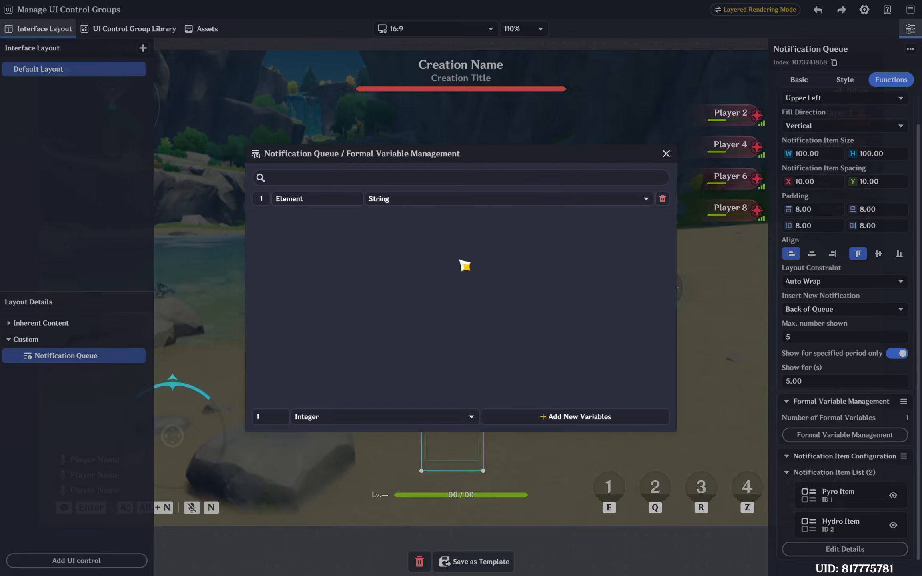
pyautogui.click(667, 154)
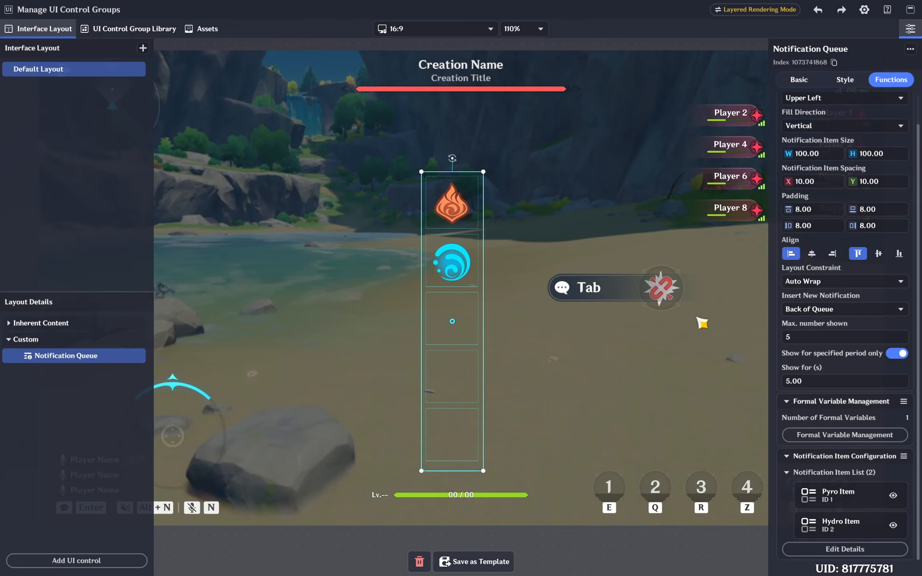
# Step: Insert the Notification Queue's Element formal variable into the Pyro text box's content
pyautogui.click(200, 30)
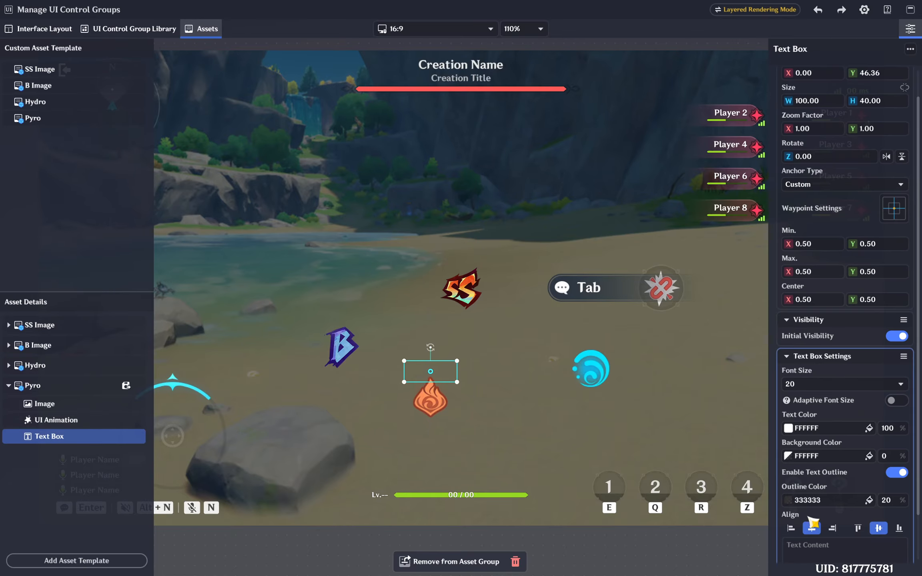
pyautogui.scroll(-3, 792, 520)
pyautogui.click(850, 528)
pyautogui.click(846, 549)
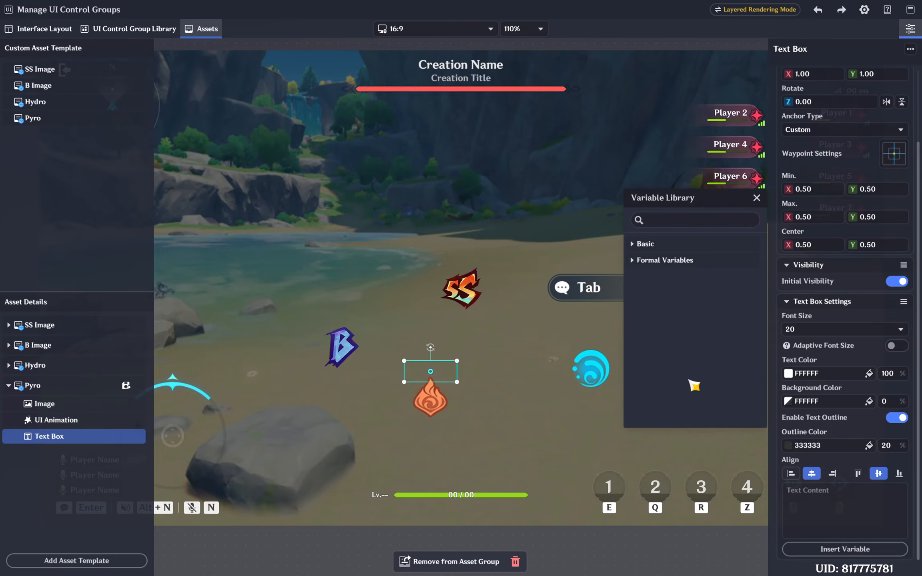
pyautogui.click(664, 260)
pyautogui.click(664, 277)
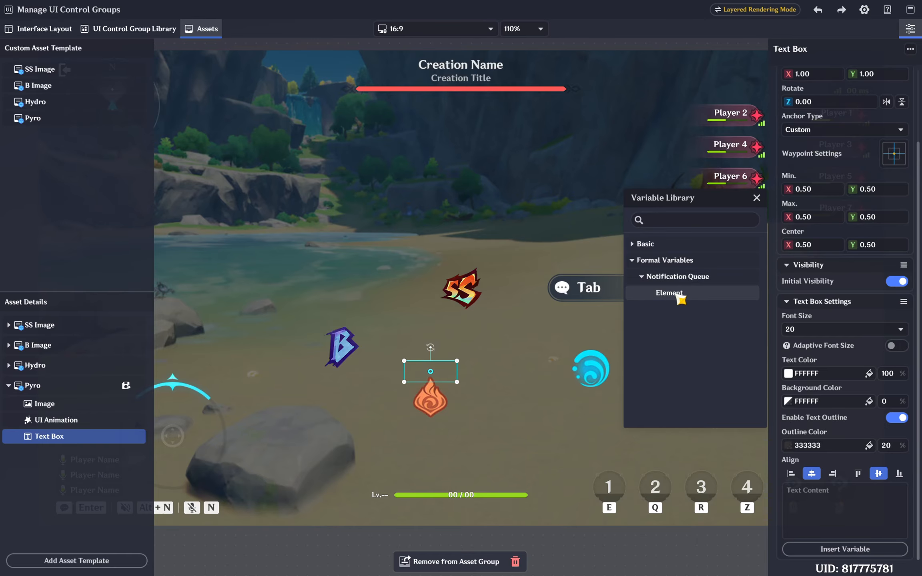
pyautogui.click(680, 294)
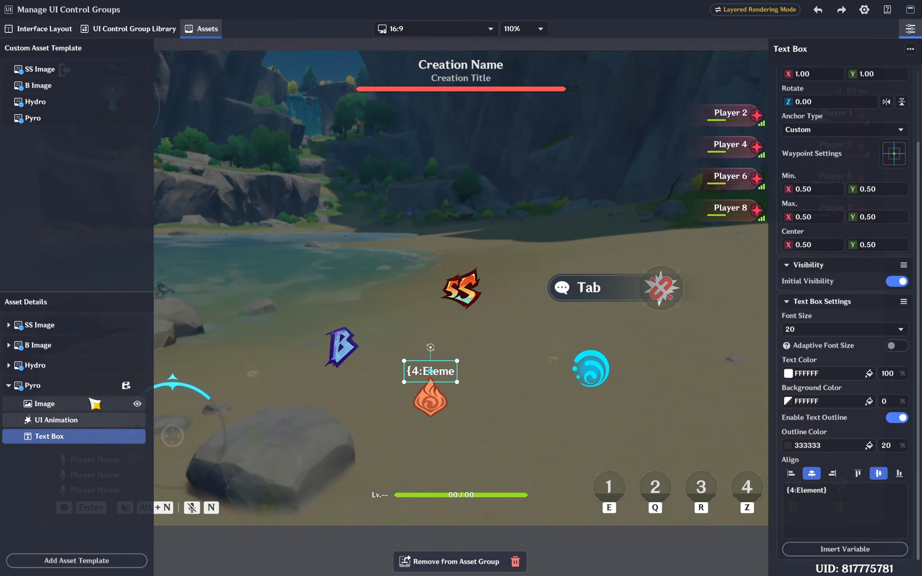
# Step: Save the changes of the Pyro asset to its template and all referenced instances
pyautogui.click(48, 385)
pyautogui.click(480, 562)
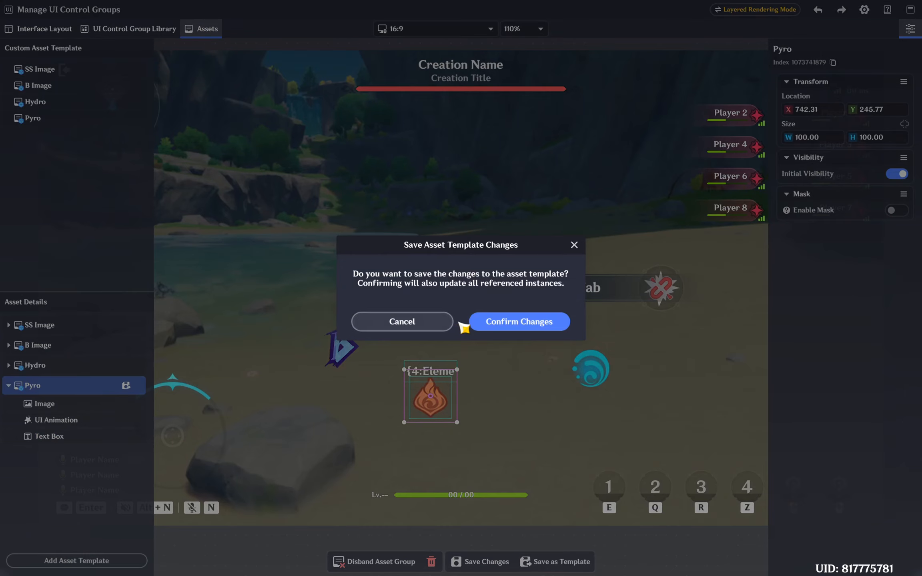
pyautogui.click(516, 322)
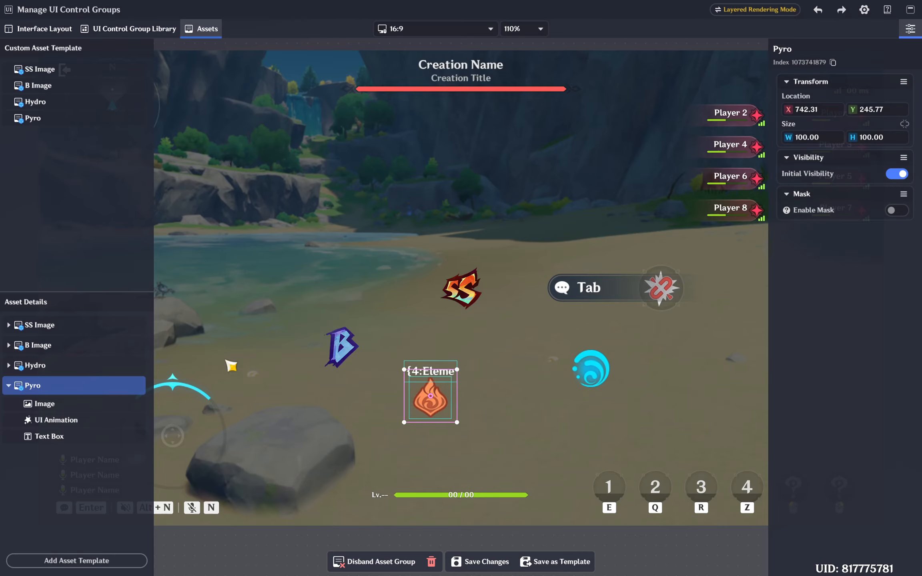
# Step: Add a Text Box to the Hydro asset and place it above the icon at about X 0, Y 45
pyautogui.click(9, 365)
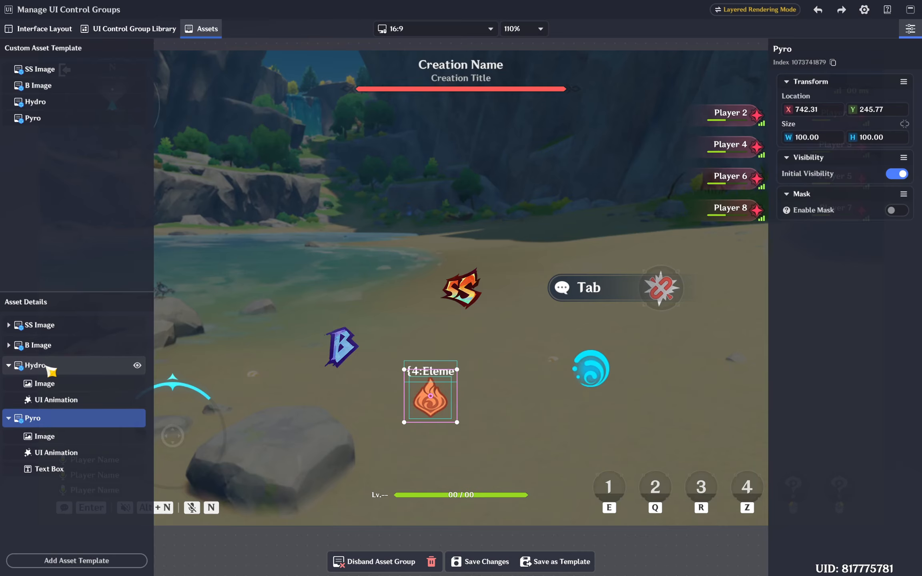
pyautogui.click(45, 367)
pyautogui.click(117, 561)
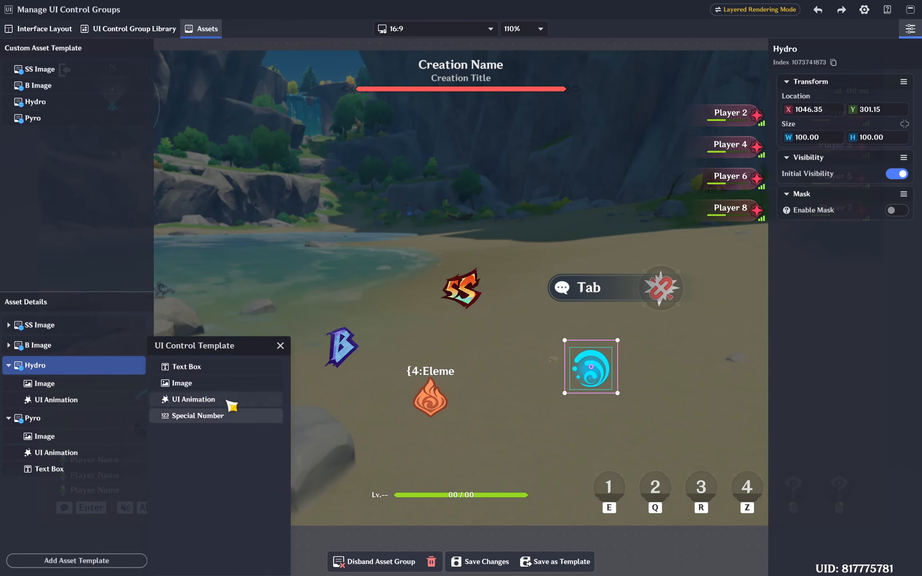
pyautogui.click(188, 367)
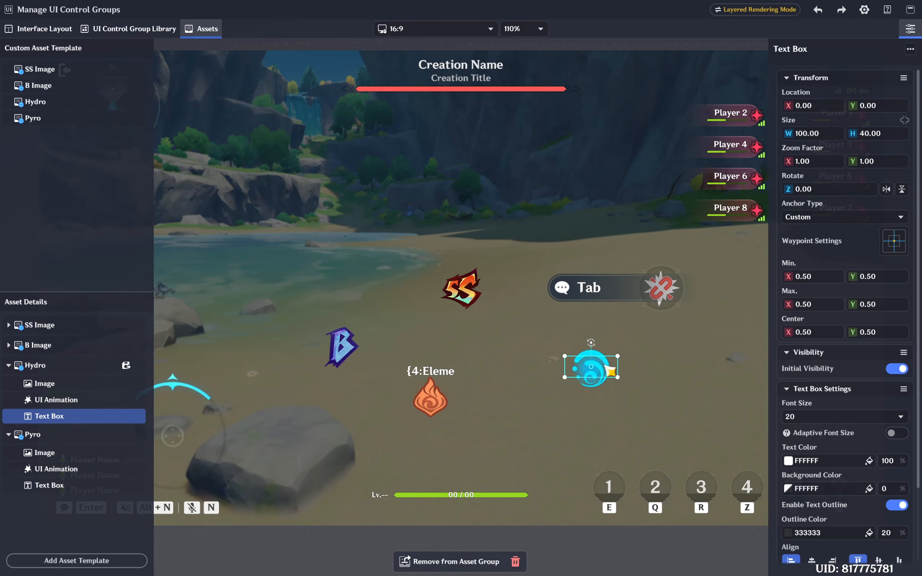
pyautogui.hotkey('ctrl', 'z')
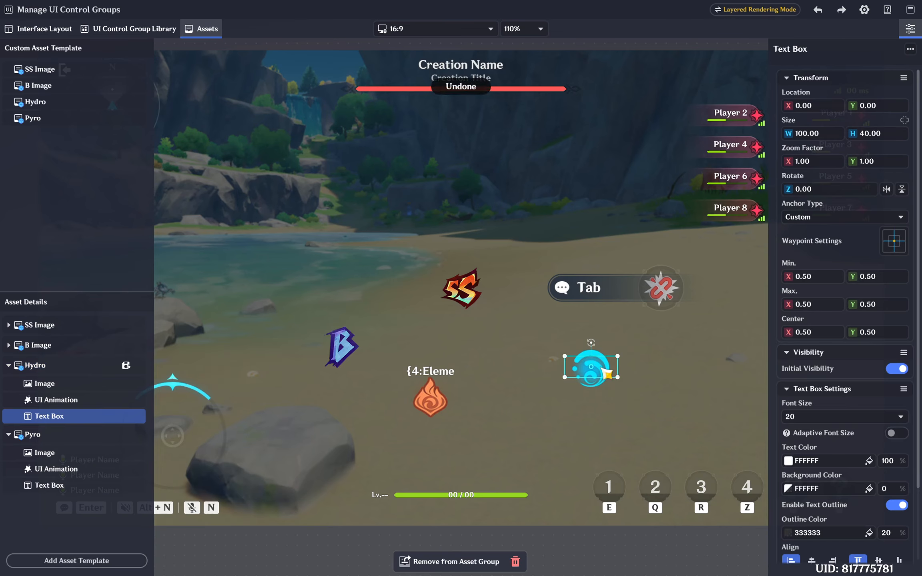
pyautogui.moveTo(600, 367); pyautogui.dragTo(598, 342)
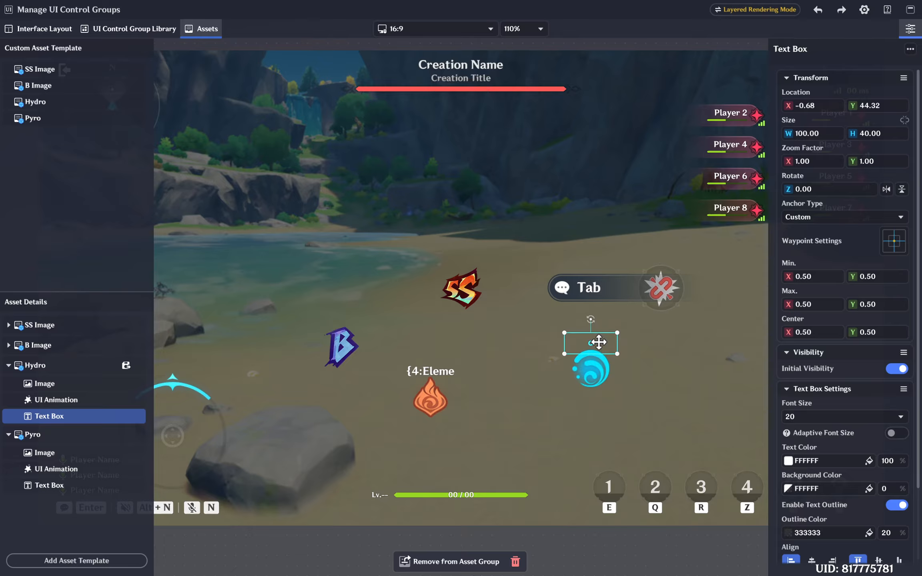
pyautogui.scroll(-1, 842, 536)
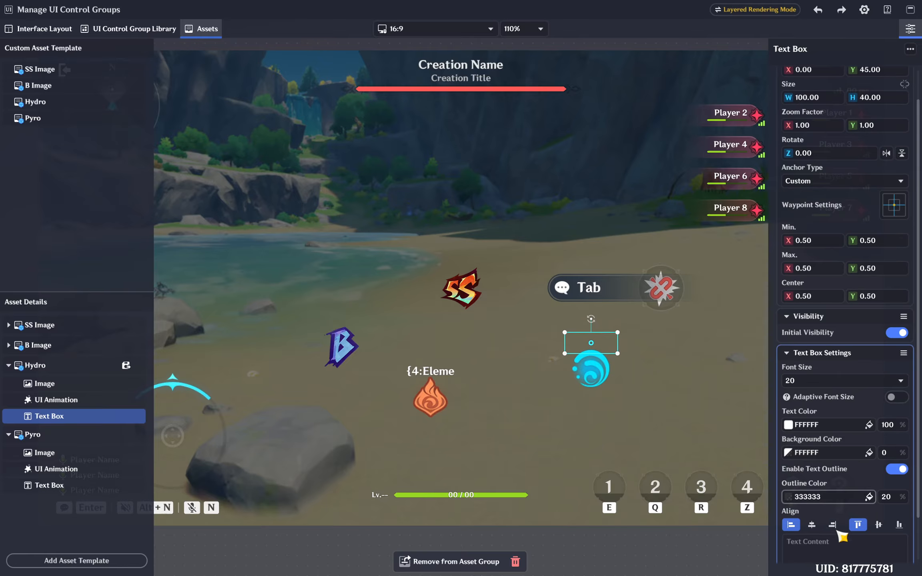
# Step: Center the Hydro text box's alignment horizontally and vertically, and insert the Element formal variable as its text content
pyautogui.click(878, 525)
pyautogui.scroll(-1, 879, 526)
pyautogui.click(849, 557)
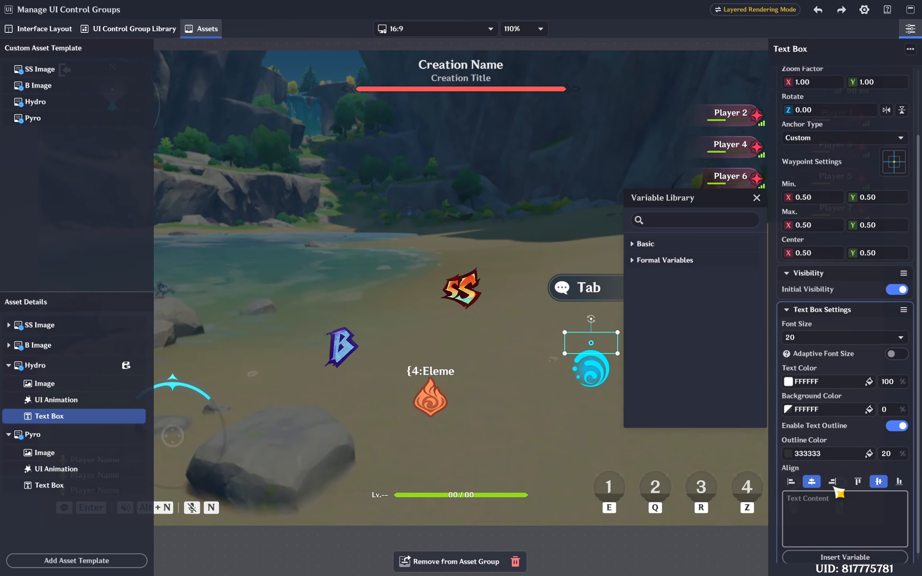
pyautogui.click(699, 262)
pyautogui.click(693, 294)
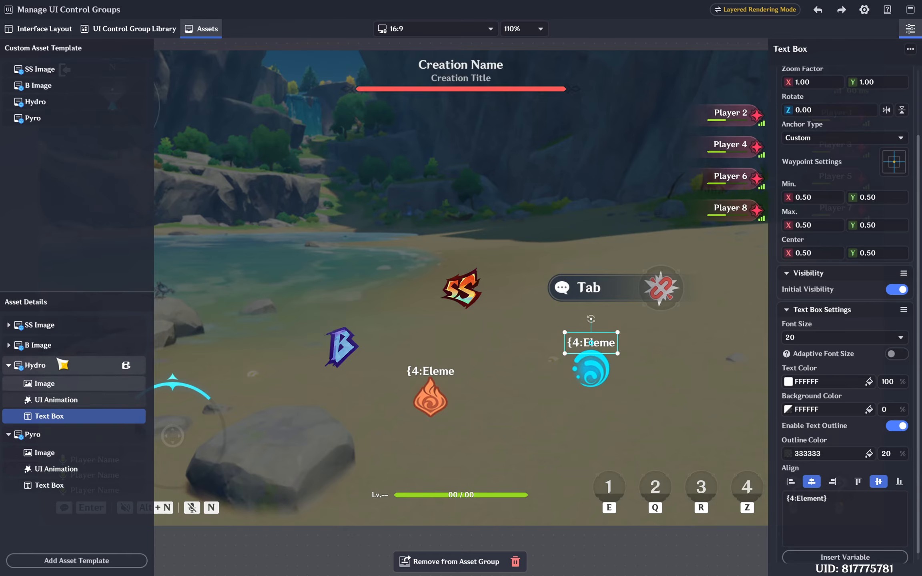
# Step: Save the changes of the Hydro asset to its template and all referenced instances
pyautogui.click(116, 366)
pyautogui.click(464, 561)
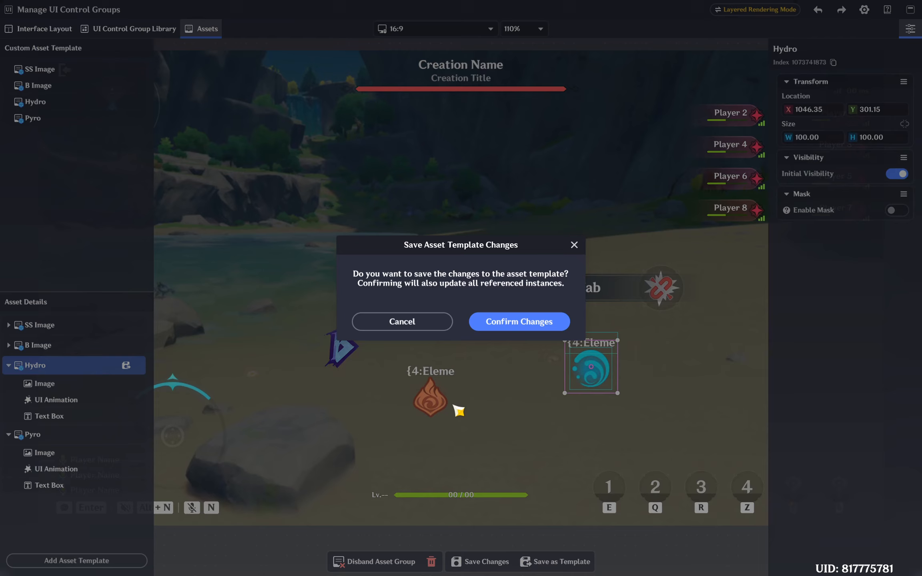
pyautogui.click(504, 324)
# Step: Link the Element formal variable to the Notification Queue's Pyro Item and set its value to Pyro
pyautogui.click(118, 30)
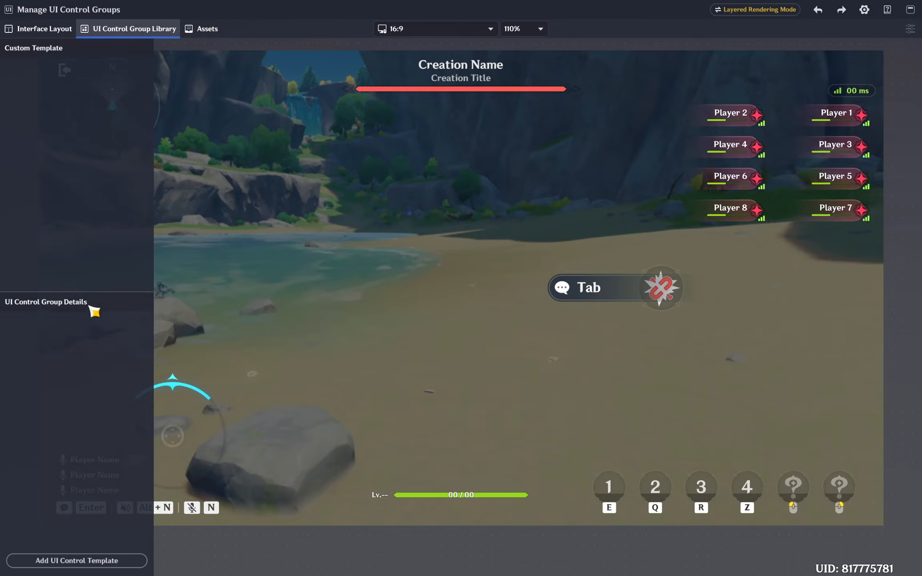
pyautogui.click(60, 28)
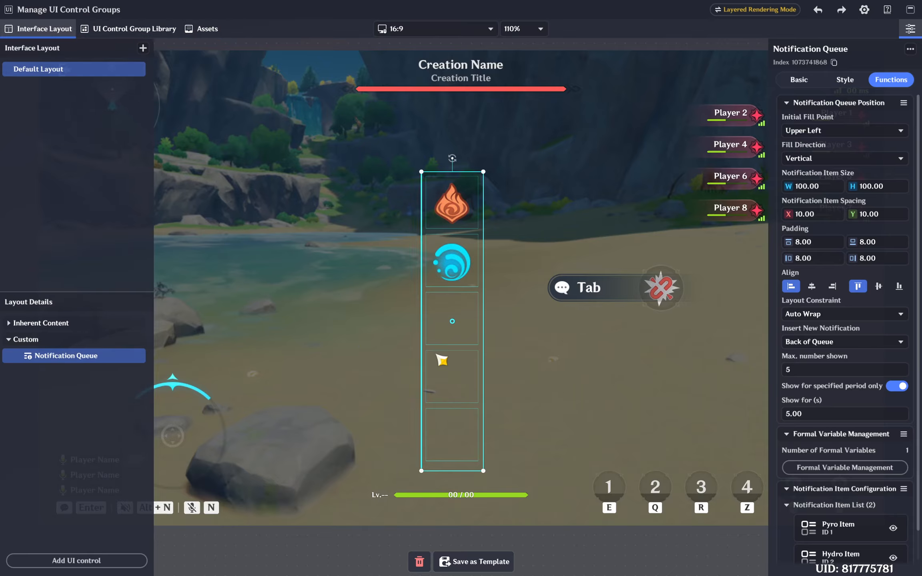
pyautogui.scroll(-3, 837, 417)
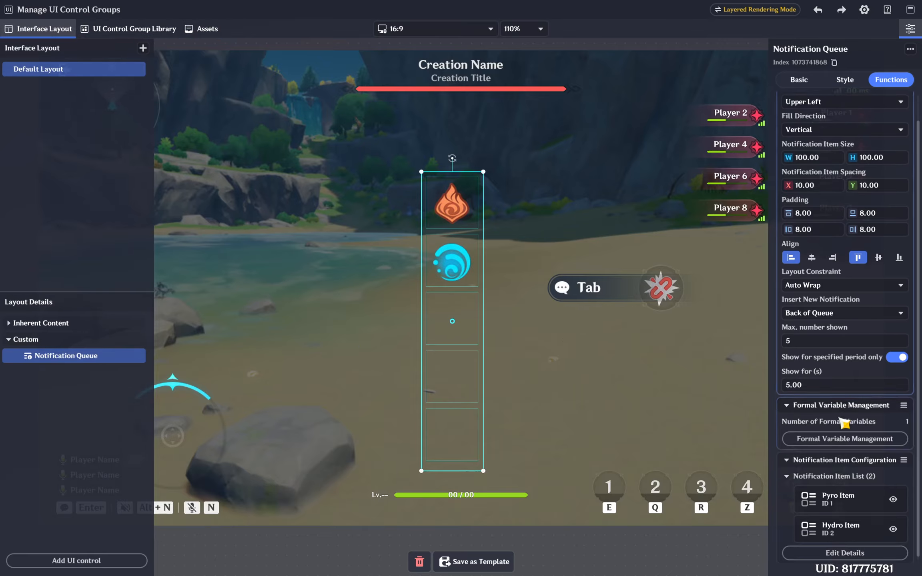
pyautogui.click(853, 551)
pyautogui.click(857, 58)
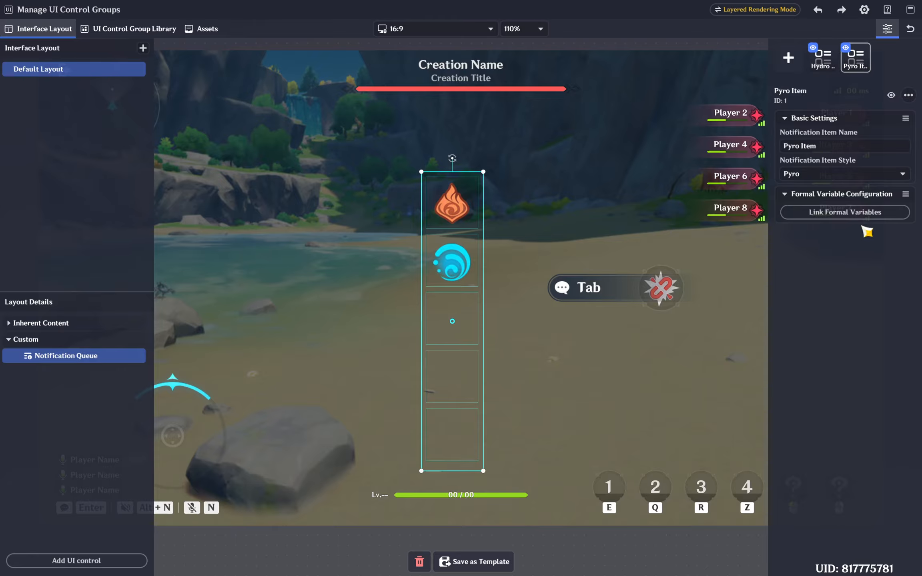
pyautogui.click(862, 213)
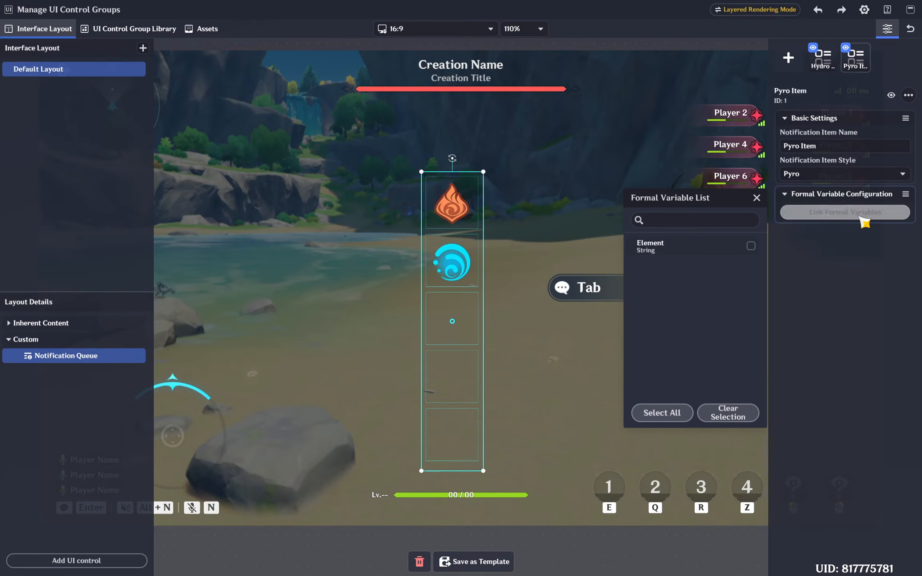
pyautogui.click(751, 245)
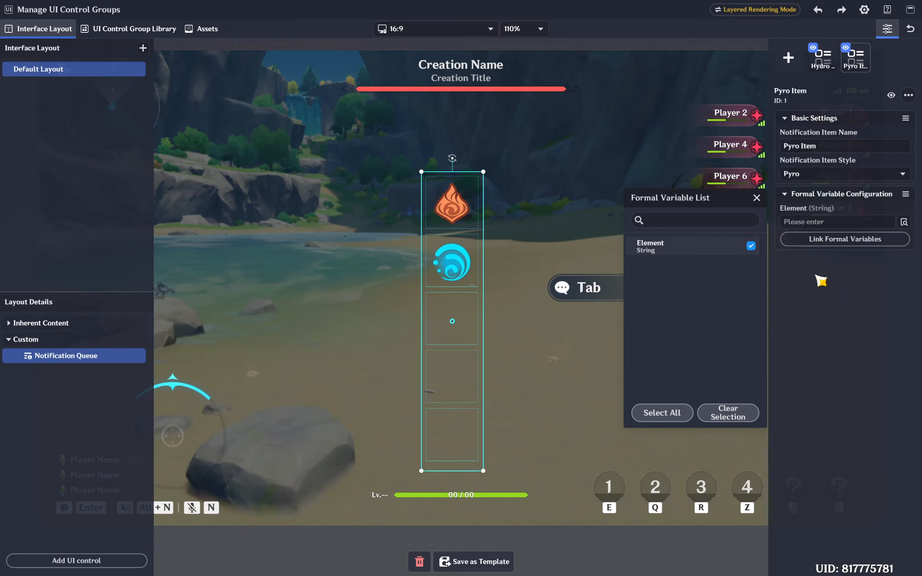
pyautogui.click(841, 281)
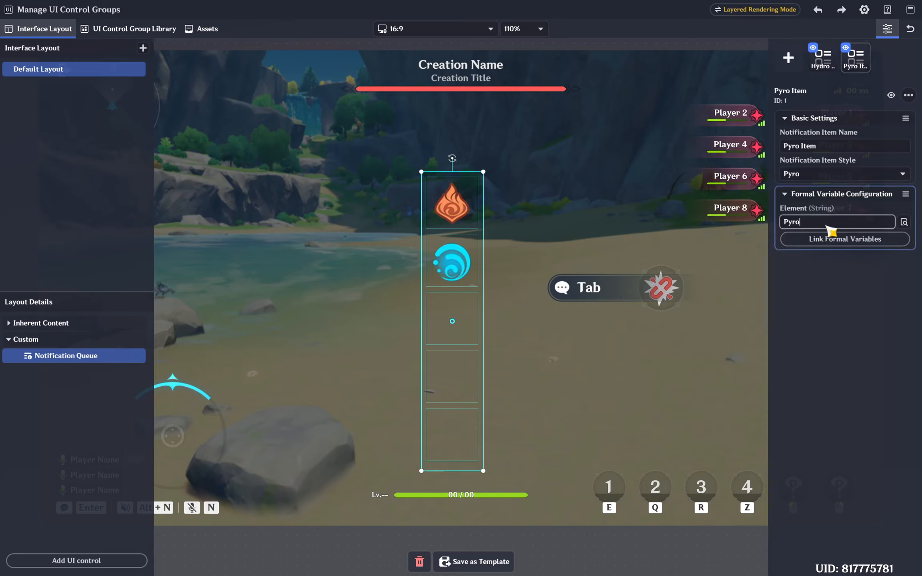
# Step: Link the Element formal variable to the Hydro Item and set its value to Hydro
pyautogui.click(823, 58)
pyautogui.click(864, 213)
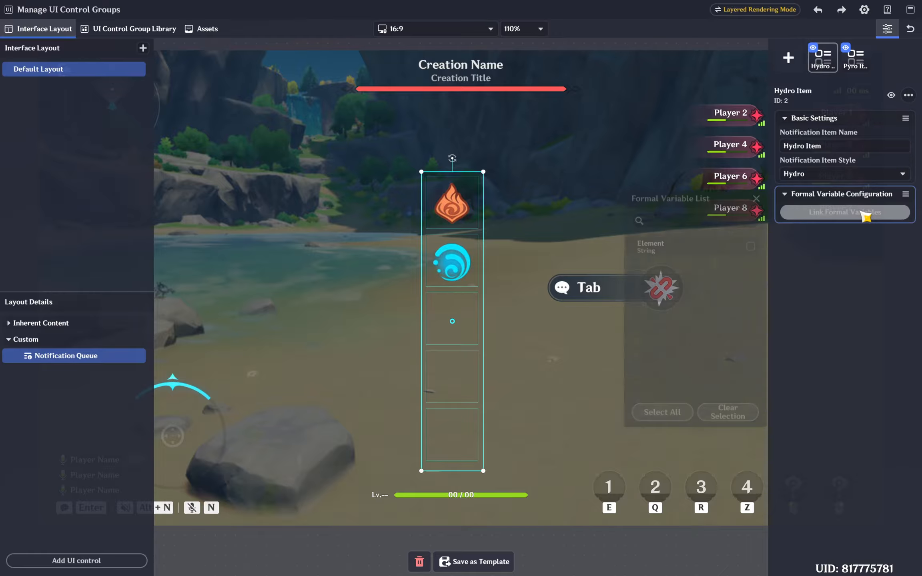
pyautogui.click(751, 246)
pyautogui.click(850, 296)
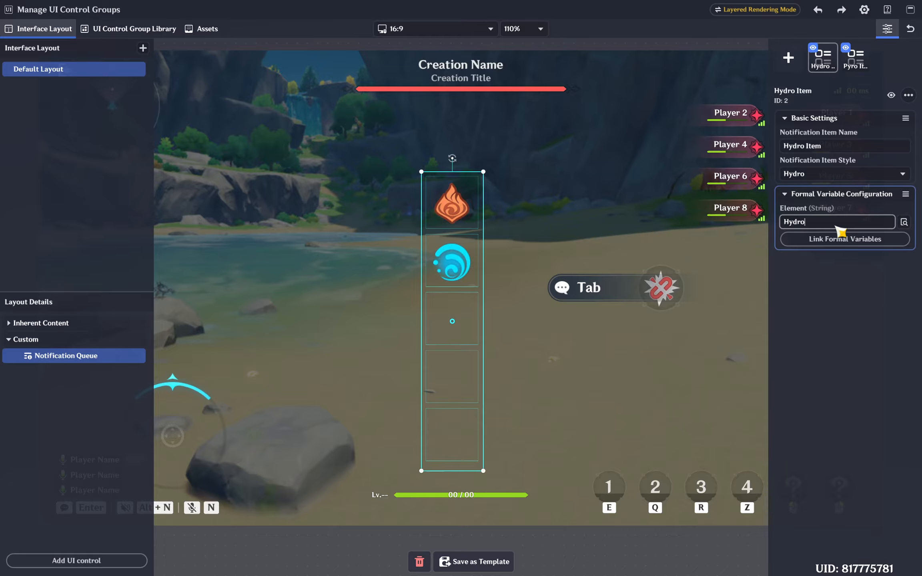
pyautogui.click(847, 344)
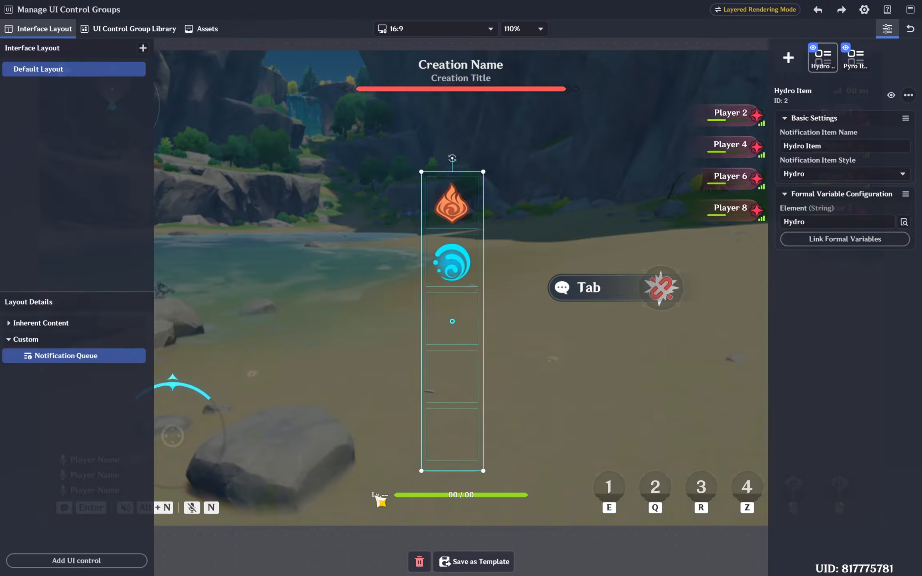
# Step: Save the project, leave the UI control editor and start a test play with the existing options
pyautogui.hotkey('ctrl', 's')
pyautogui.click(910, 10)
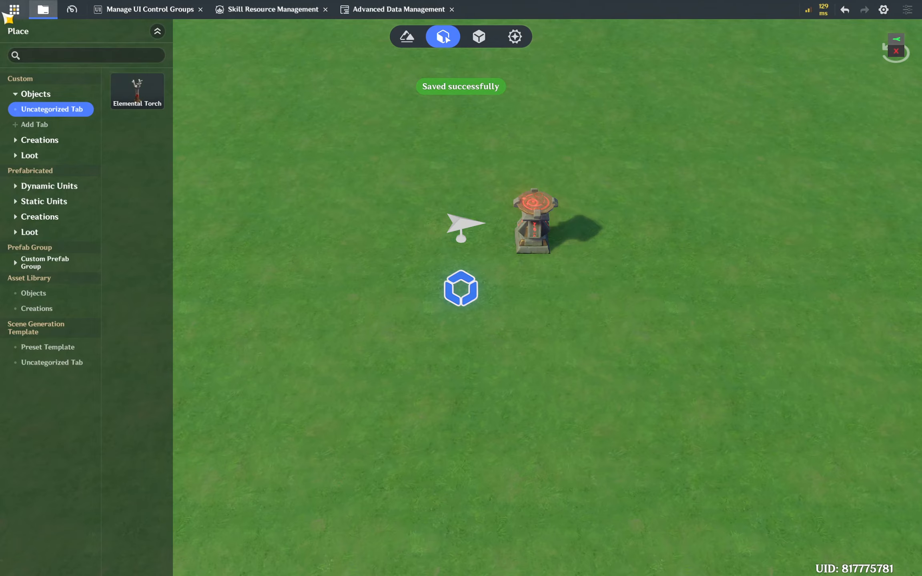
pyautogui.click(12, 10)
pyautogui.click(60, 122)
pyautogui.click(529, 326)
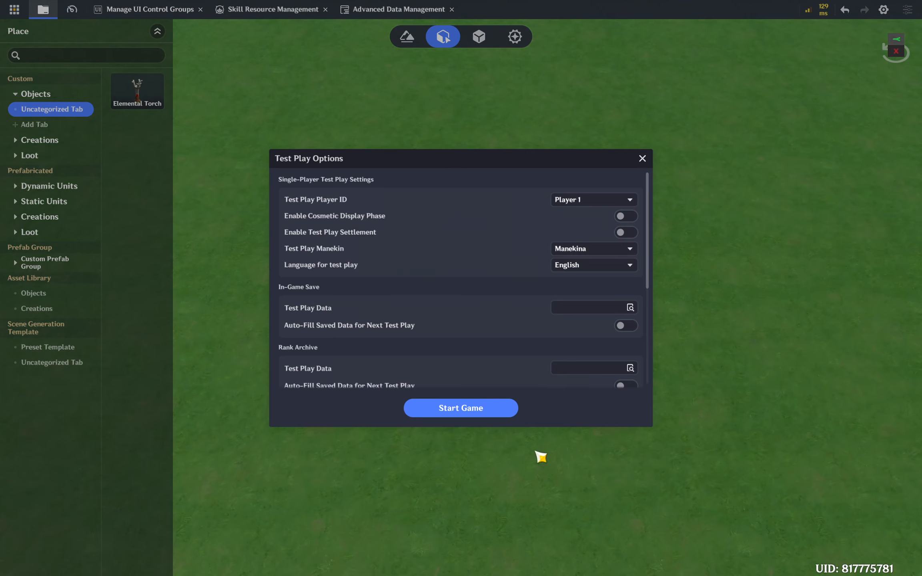
pyautogui.click(478, 414)
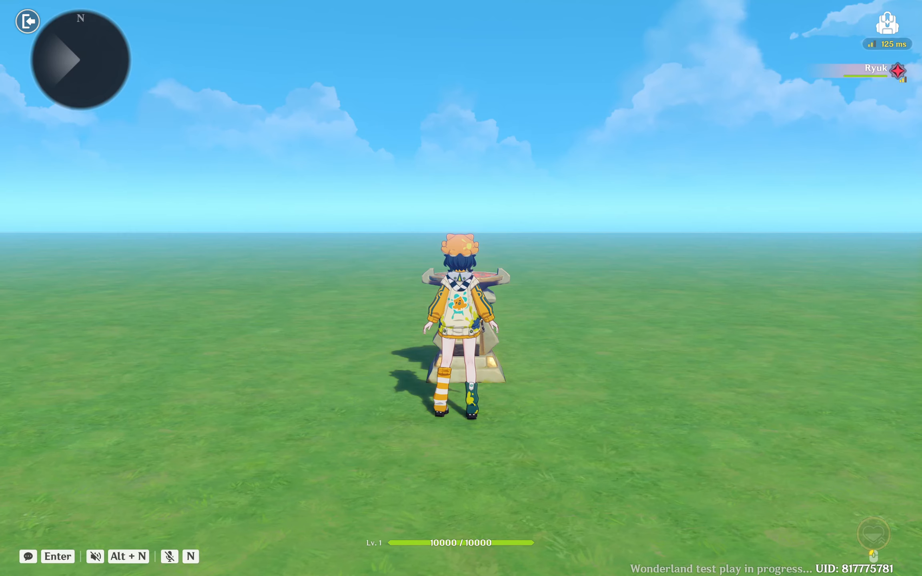
# Step: Walk to the pillar to check how the element notifications display, and end the test play
pyautogui.press('w')
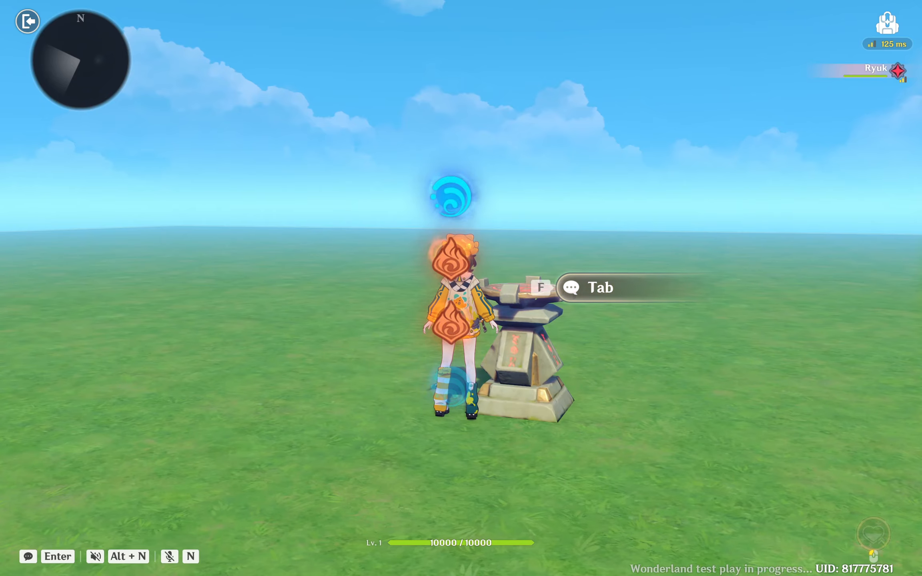
pyautogui.press('Escape')
pyautogui.click(498, 346)
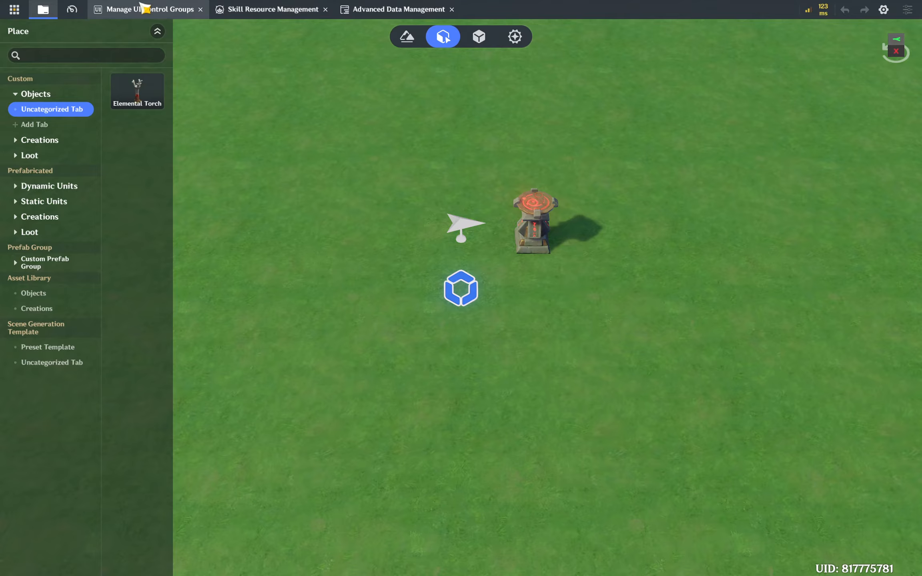
# Step: Delete the Image and UI Animation from the asset group of the Notification Queue's Pyro style
pyautogui.click(145, 7)
pyautogui.click(60, 341)
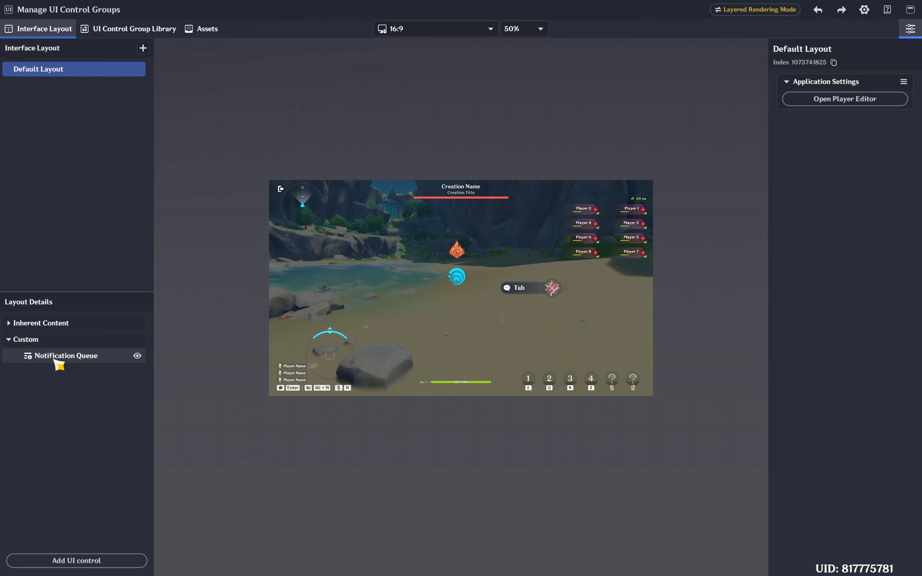
pyautogui.click(58, 360)
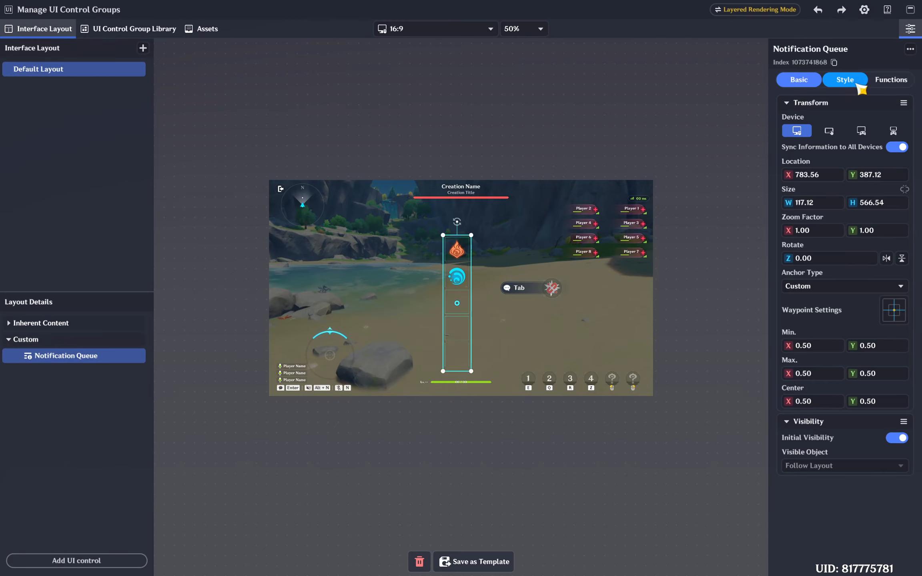
pyautogui.click(858, 84)
pyautogui.click(828, 322)
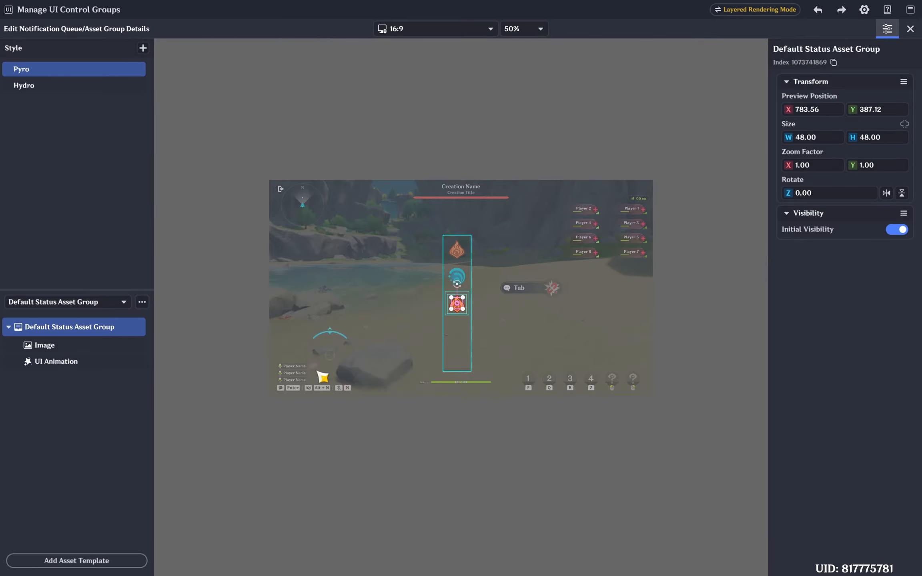
pyautogui.click(72, 350)
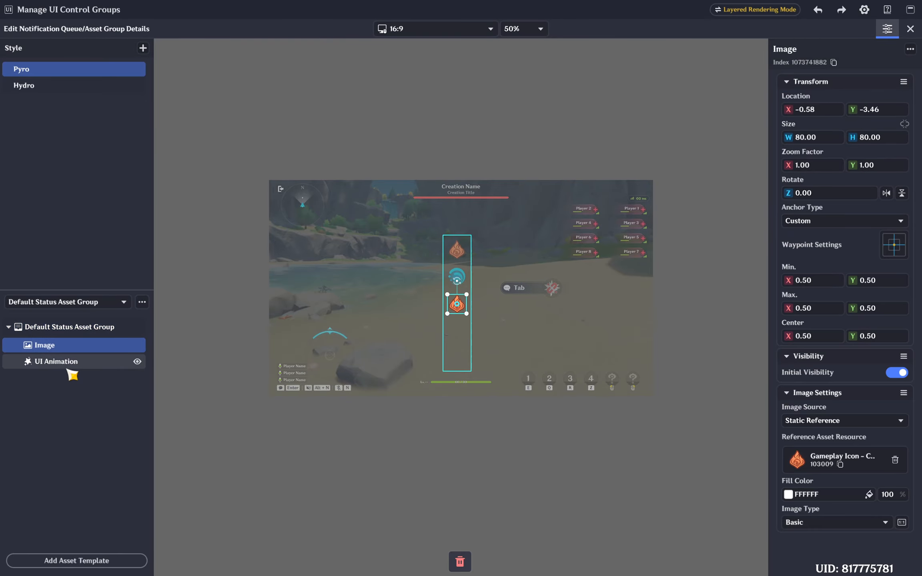
pyautogui.click(71, 367)
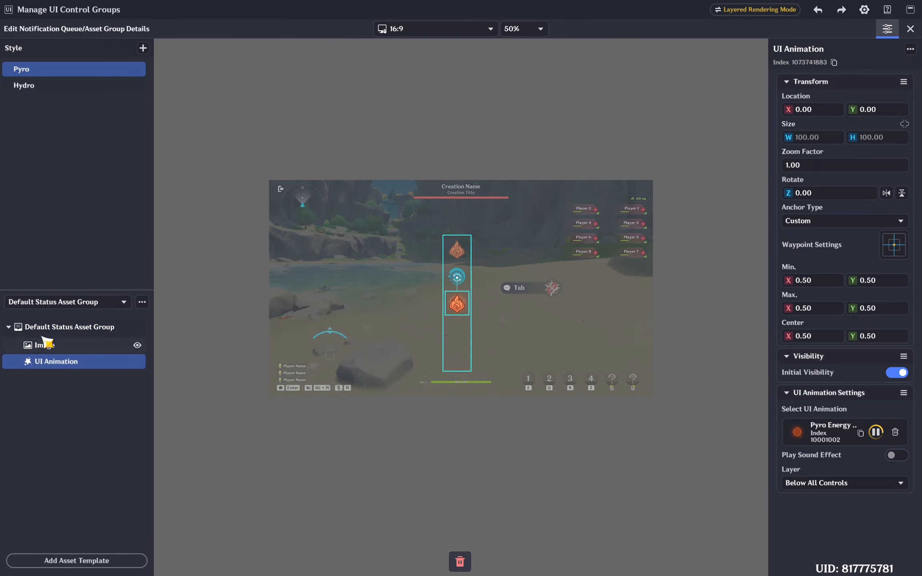
pyautogui.click(65, 347)
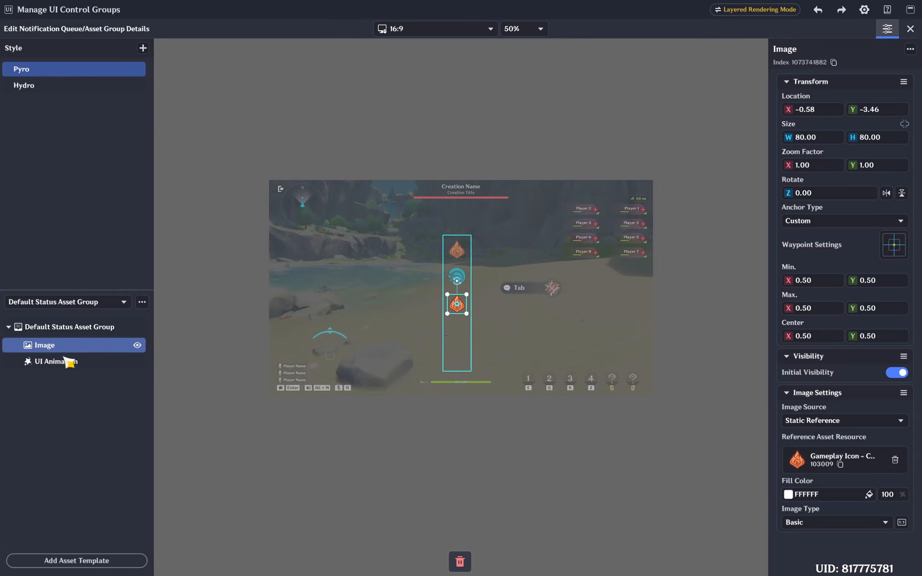
pyautogui.click(70, 368)
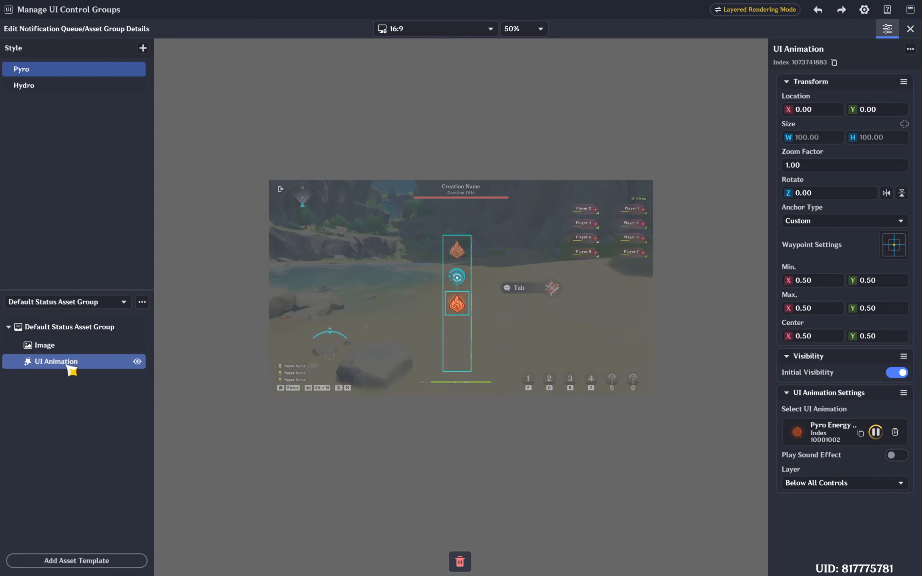
pyautogui.keyDown('ctrl'); pyautogui.click(67, 352); pyautogui.keyUp('ctrl')
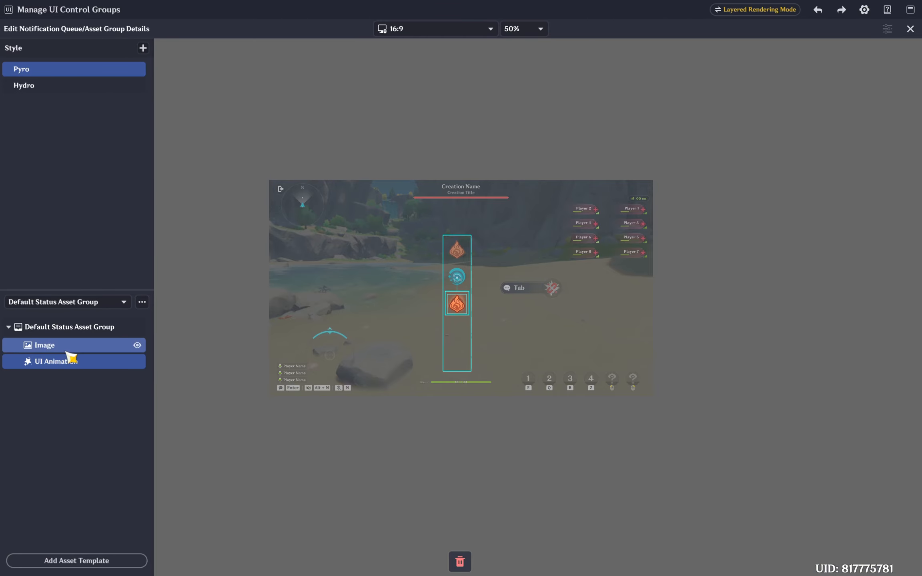
pyautogui.press('Delete')
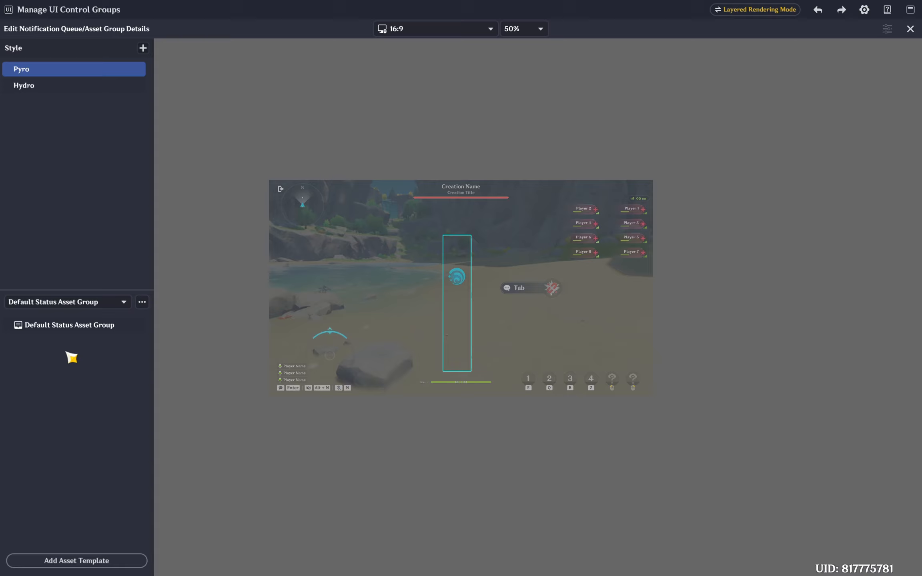
# Step: Add the custom Pyro asset template to the Pyro style's asset group and close its details
pyautogui.click(73, 561)
pyautogui.click(194, 540)
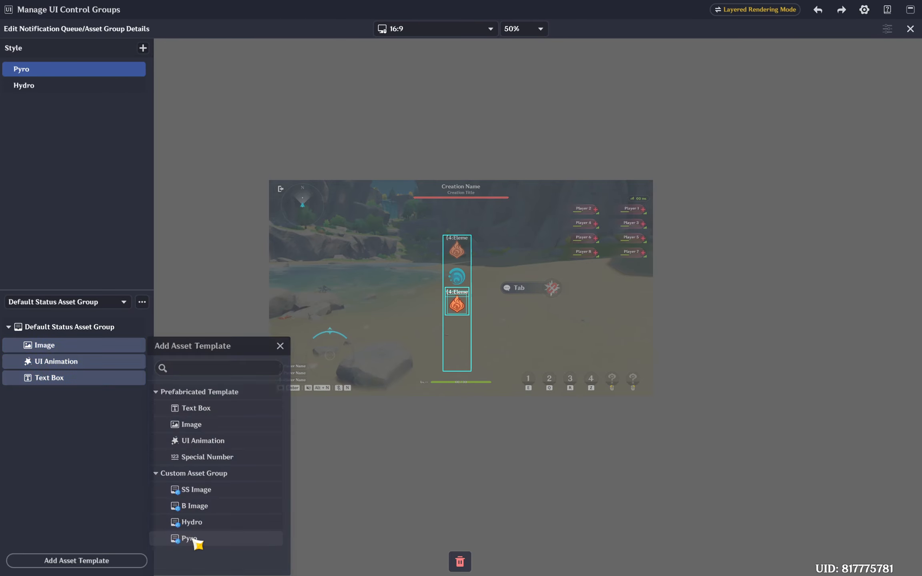
pyautogui.click(85, 379)
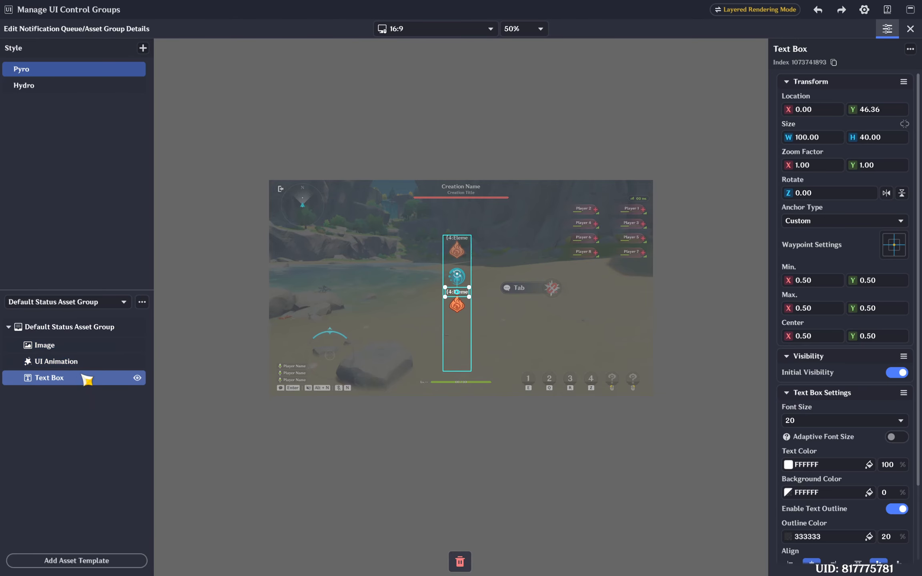
pyautogui.click(910, 29)
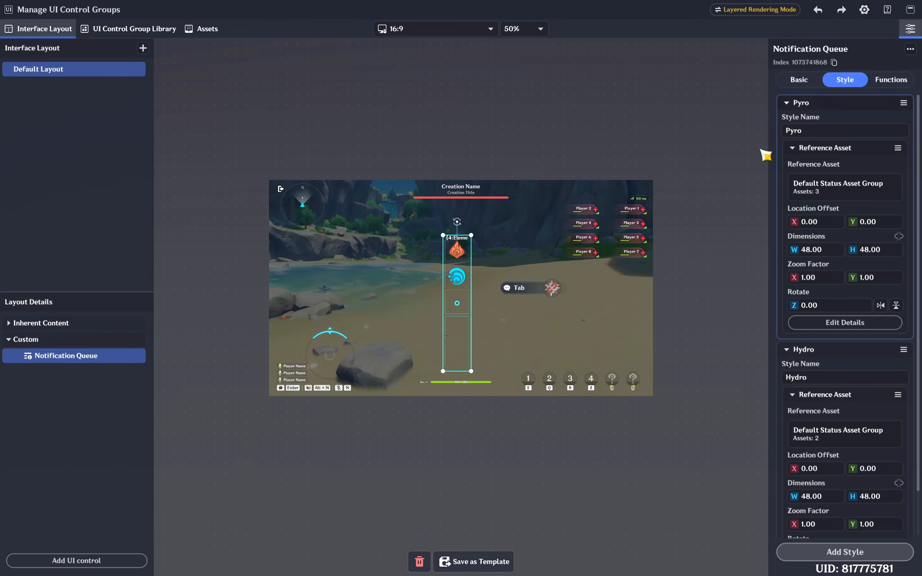
# Step: Delete the Image and UI Animation from the Hydro style's asset group
pyautogui.scroll(-3, 815, 442)
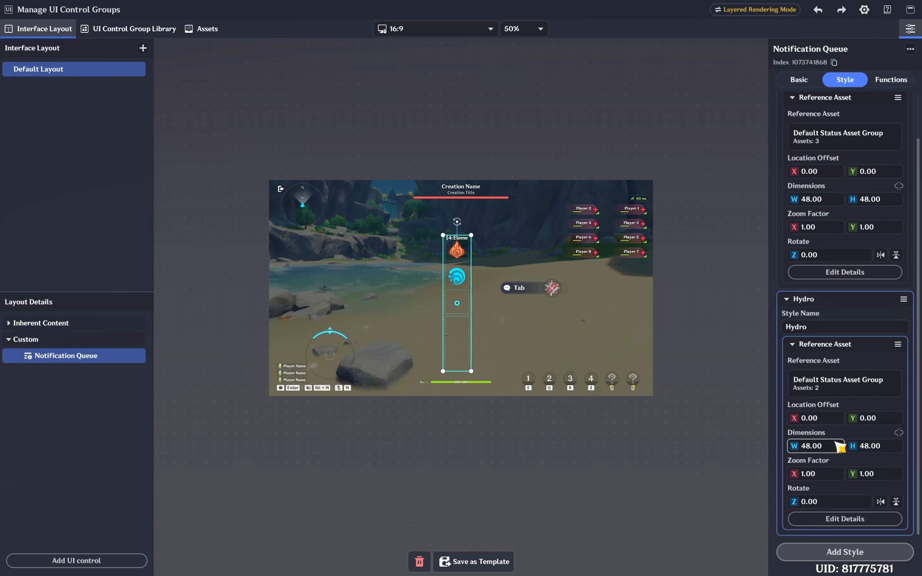
pyautogui.click(848, 518)
pyautogui.click(64, 364)
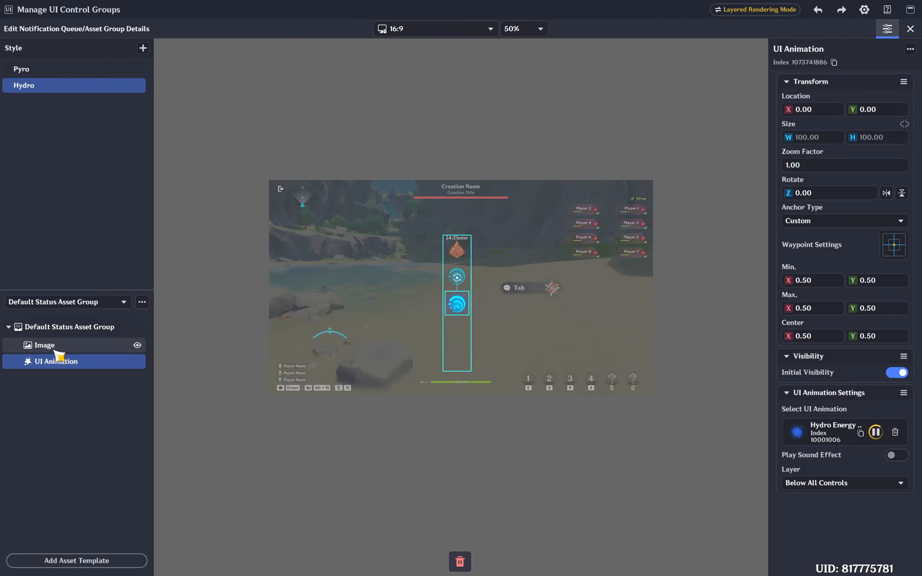
pyautogui.keyDown('ctrl'); pyautogui.click(60, 348); pyautogui.keyUp('ctrl')
pyautogui.press('Delete')
# Step: Add the custom Hydro asset template to the Hydro style's asset group and close its details
pyautogui.click(91, 566)
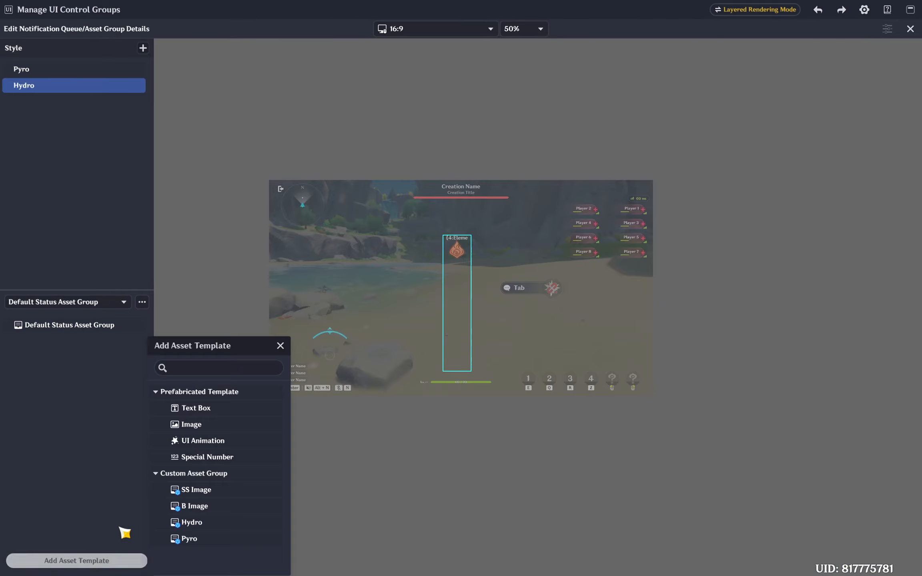
pyautogui.click(202, 525)
pyautogui.click(562, 509)
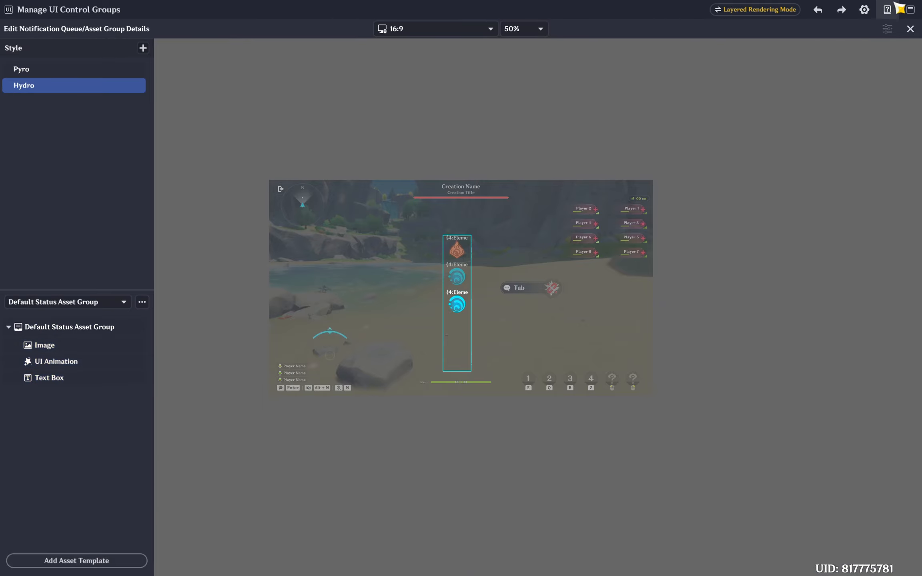
pyautogui.click(910, 29)
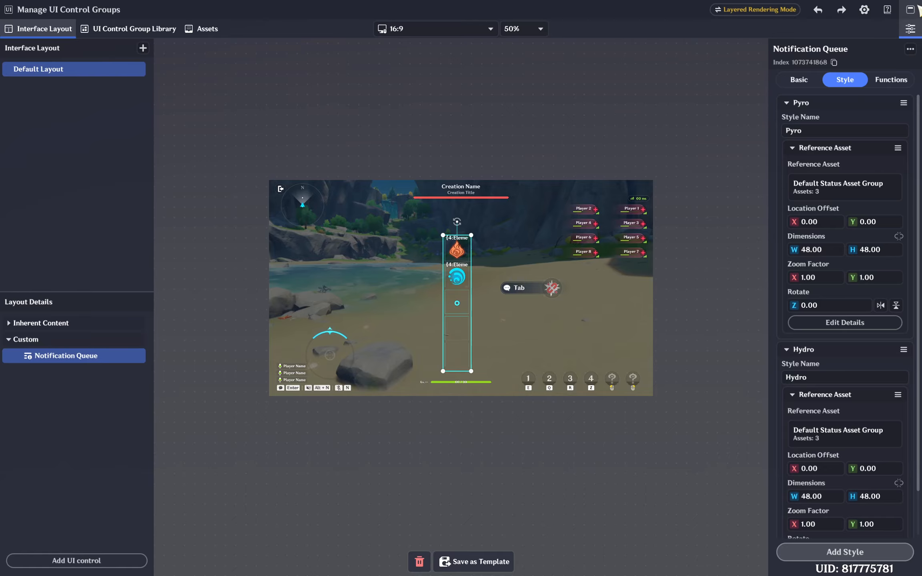
# Step: Leave the UI control group editor, save the project and start a single-player test play
pyautogui.click(917, 7)
pyautogui.hotkey('ctrl', 's')
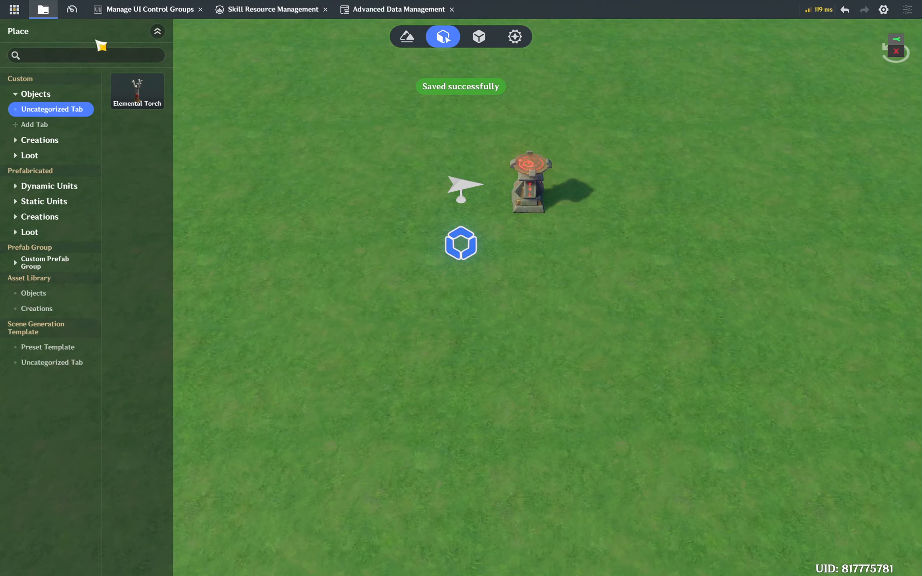
pyautogui.click(15, 10)
pyautogui.click(54, 122)
pyautogui.click(510, 325)
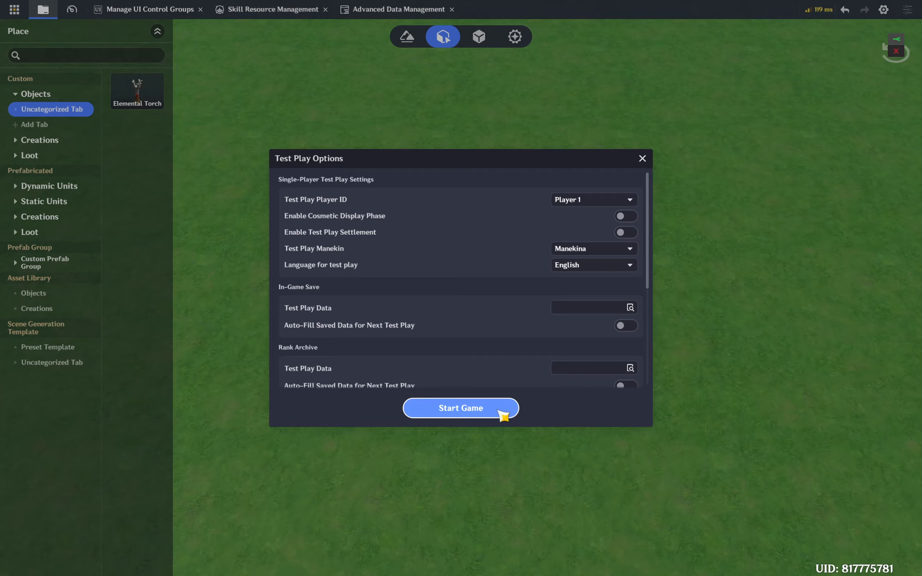
pyautogui.click(490, 414)
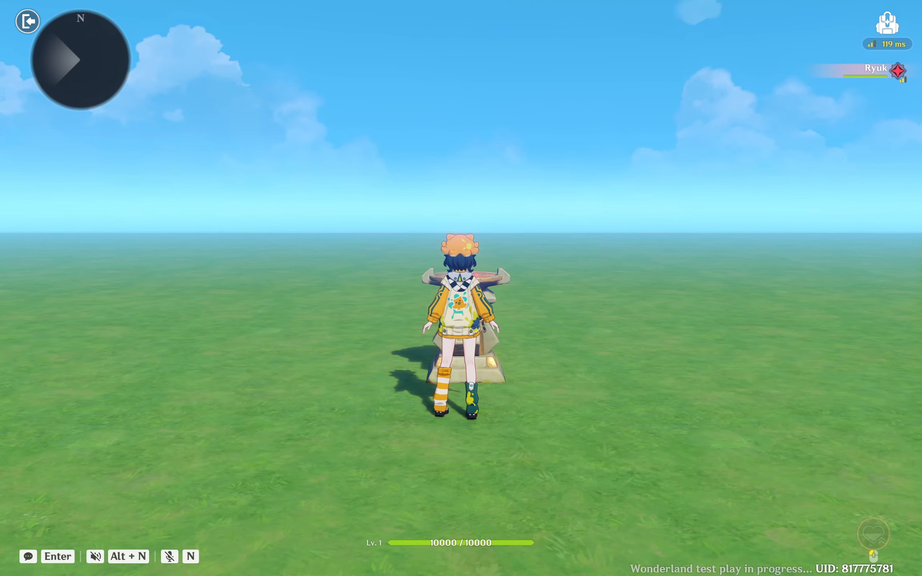
# Step: Walk to the prop, trigger its Tab interaction repeatedly to test the element notifications, and exit the test play
pyautogui.press('w')
pyautogui.press('f')
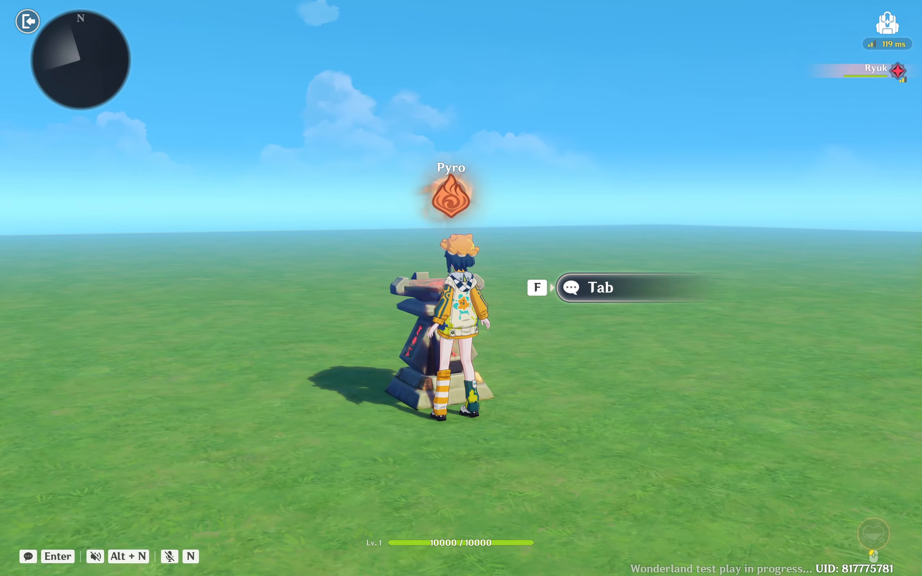
pyautogui.press('f')
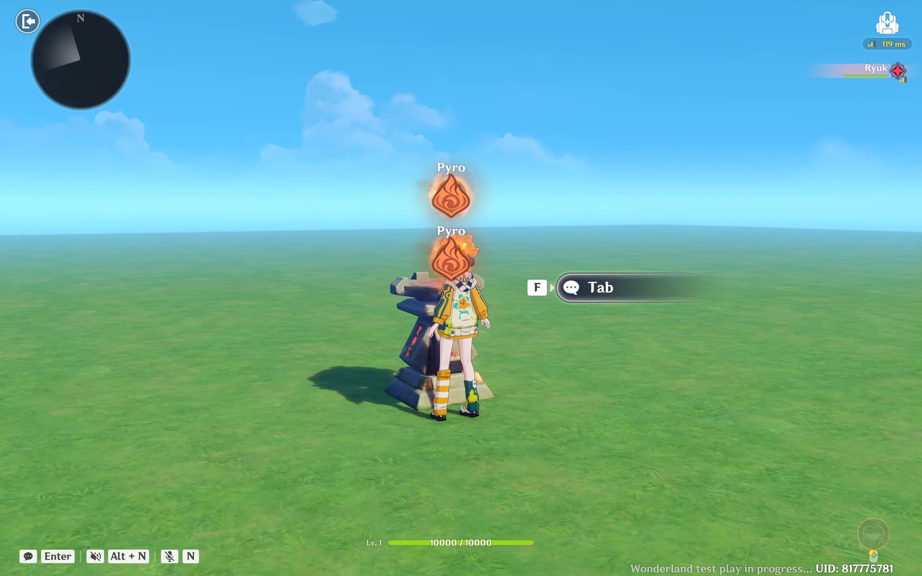
pyautogui.press('f')
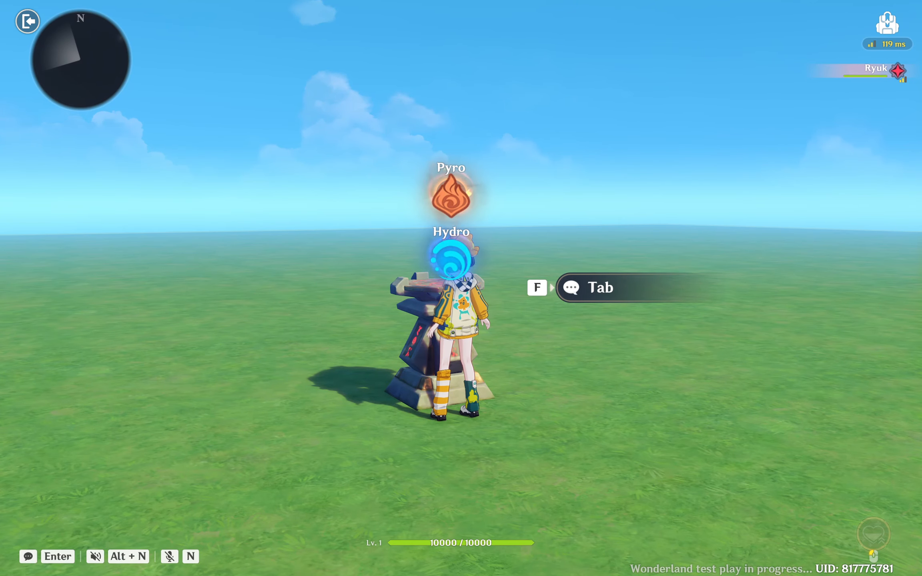
pyautogui.press('f')
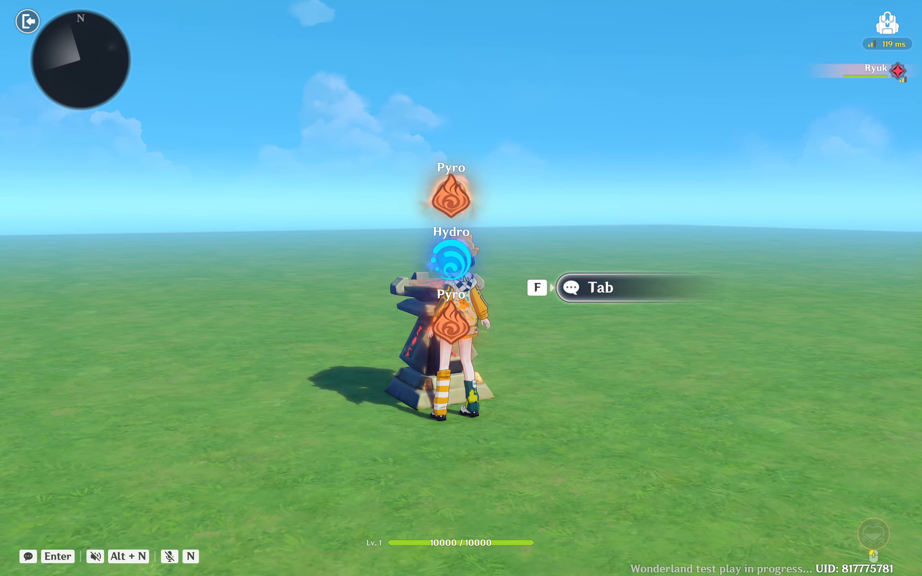
pyautogui.press('Escape')
pyautogui.click(501, 351)
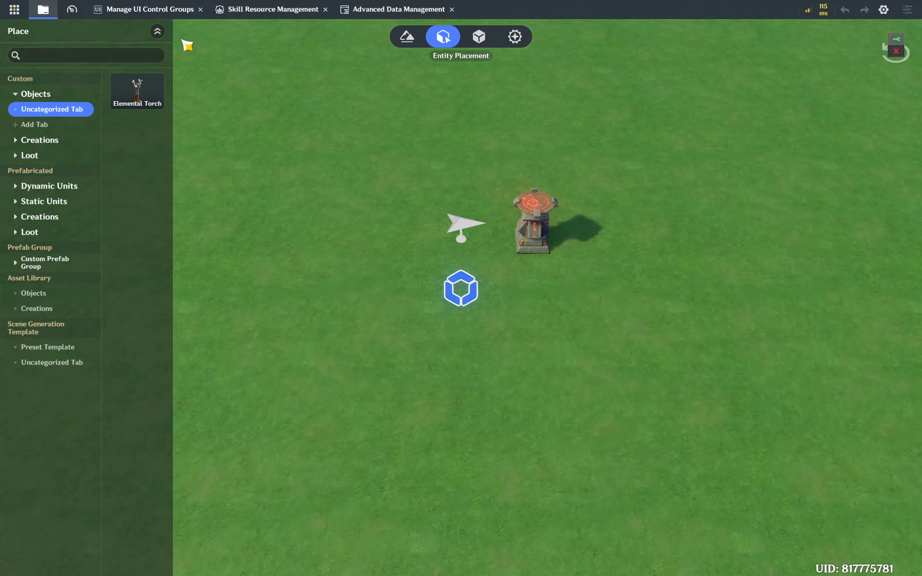
# Step: Review the Notification Queue's Pyro and Hydro style settings, function settings and formal variable list in the UI control groups
pyautogui.click(144, 9)
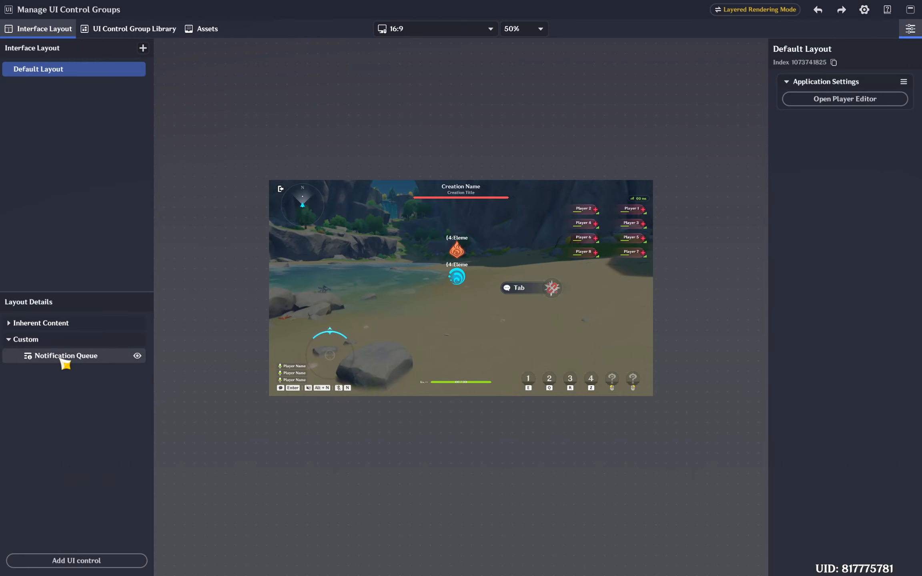
pyautogui.click(61, 360)
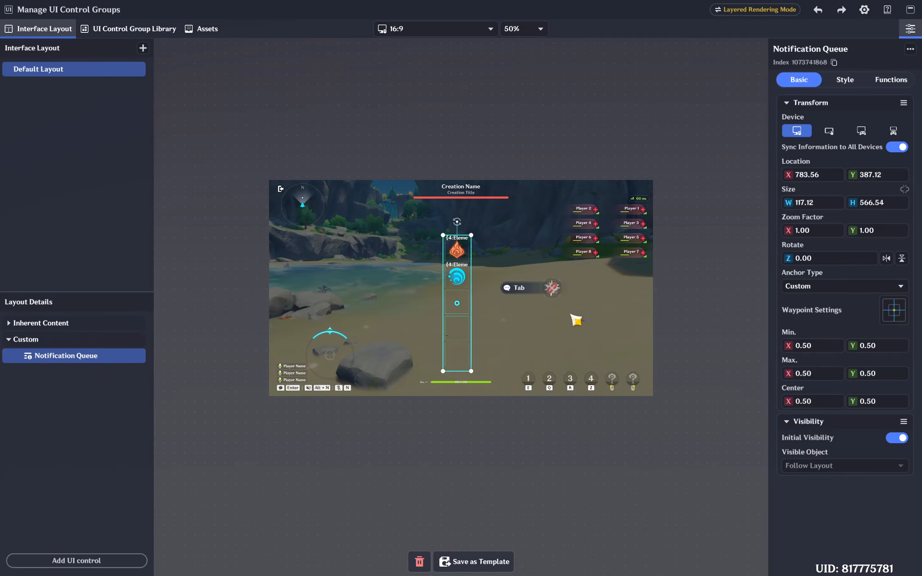
pyautogui.click(851, 80)
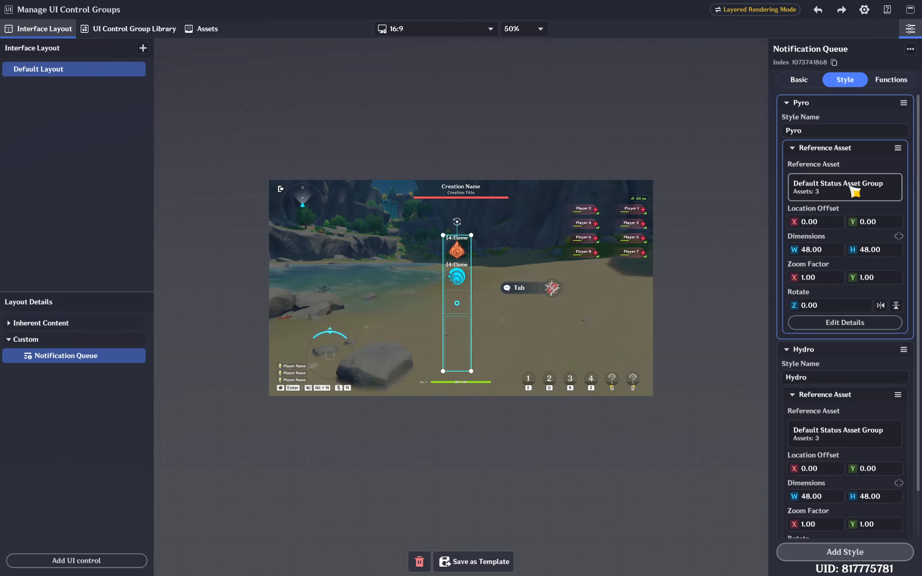
pyautogui.click(892, 82)
pyautogui.scroll(-2, 873, 382)
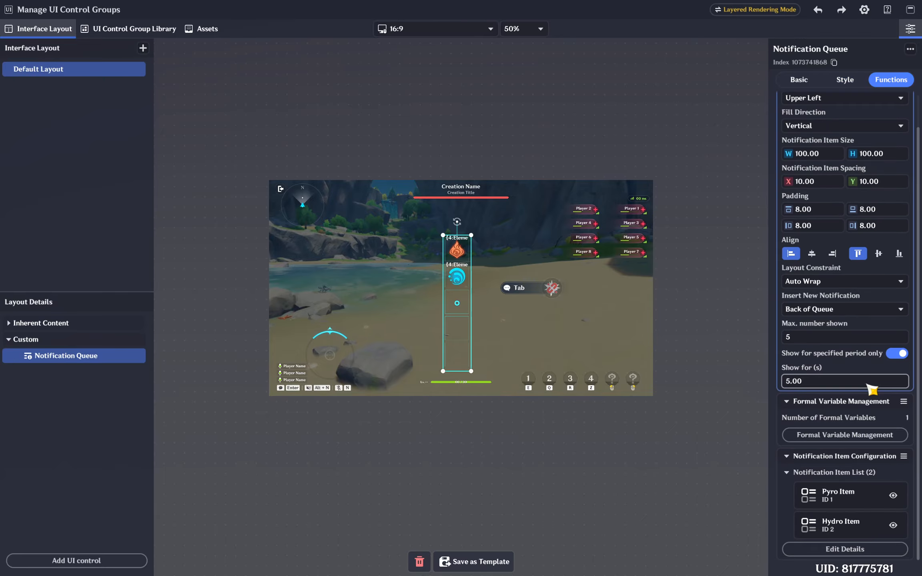
pyautogui.click(826, 435)
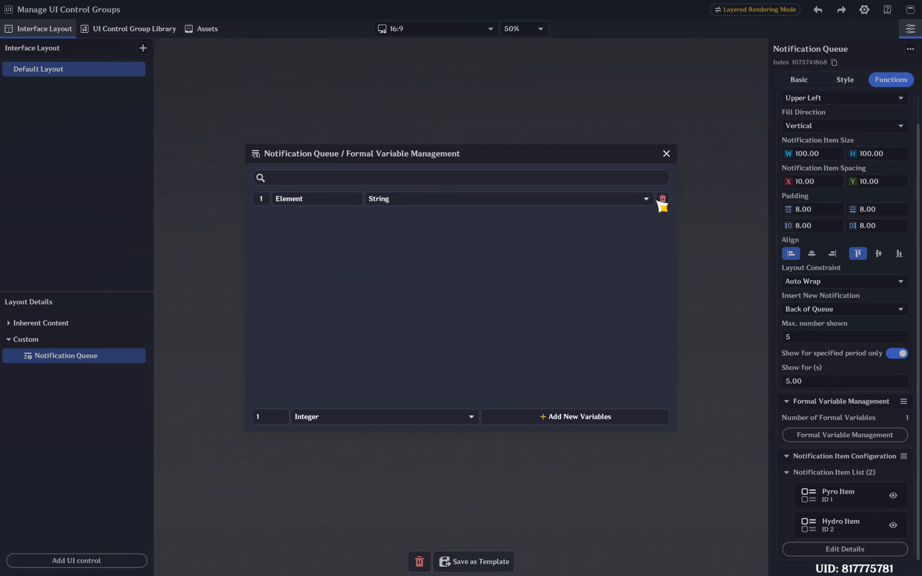
pyautogui.click(666, 154)
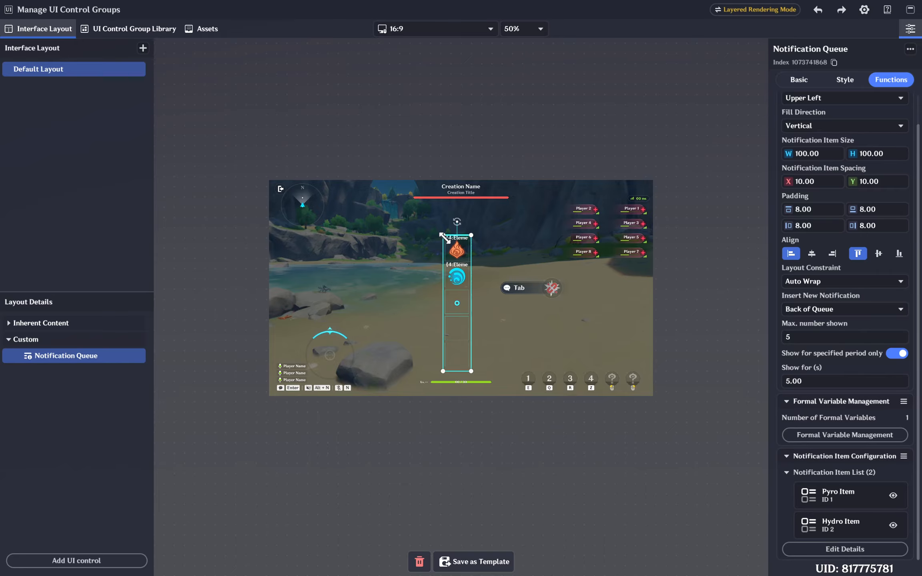
pyautogui.click(845, 79)
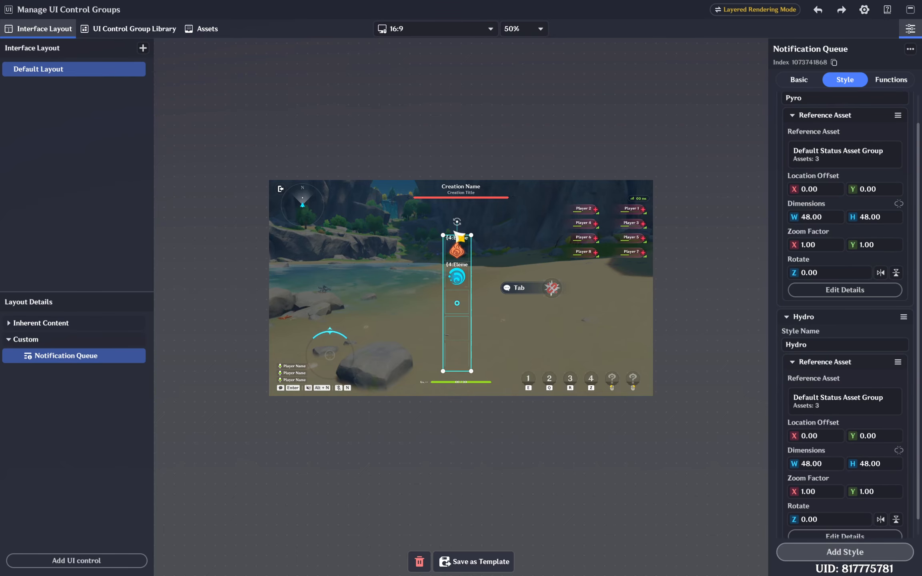
pyautogui.click(891, 81)
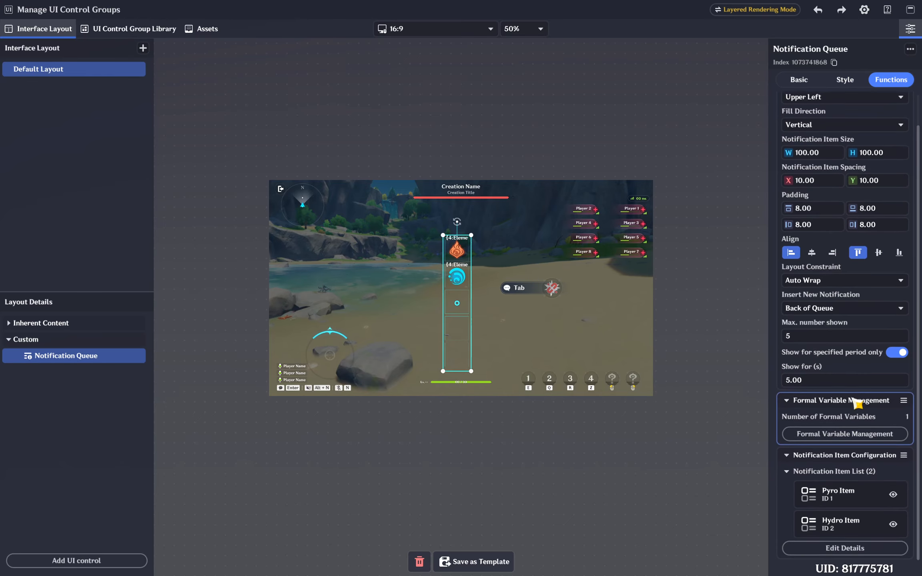
# Step: Examine the style, Element value and linked formal variables of the Pyro and Hydro notification items
pyautogui.click(845, 548)
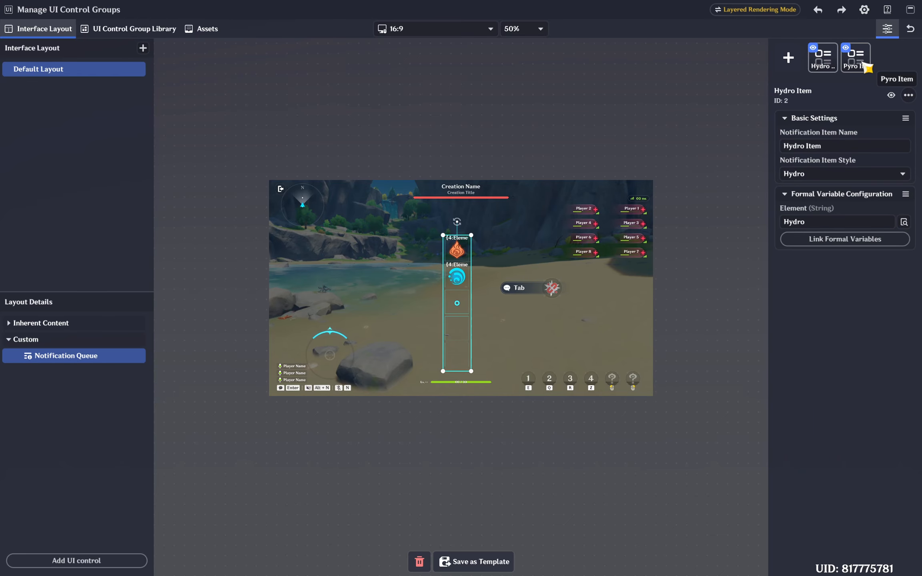
pyautogui.click(856, 58)
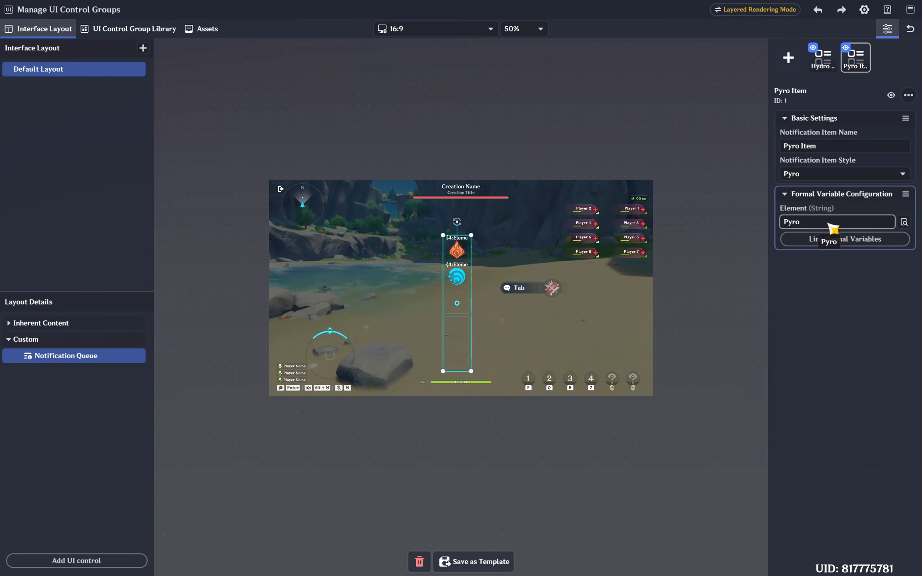
pyautogui.click(846, 239)
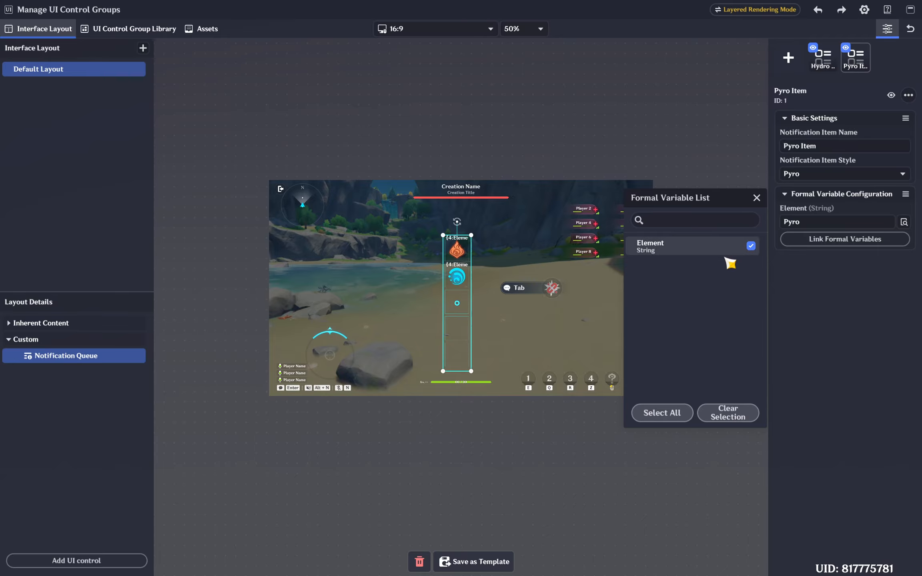
pyautogui.click(823, 224)
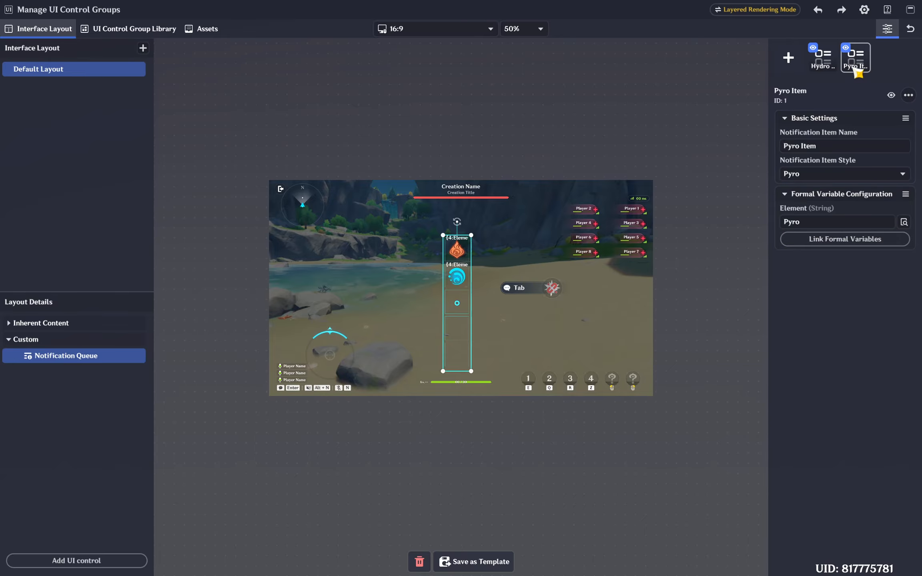
pyautogui.click(834, 65)
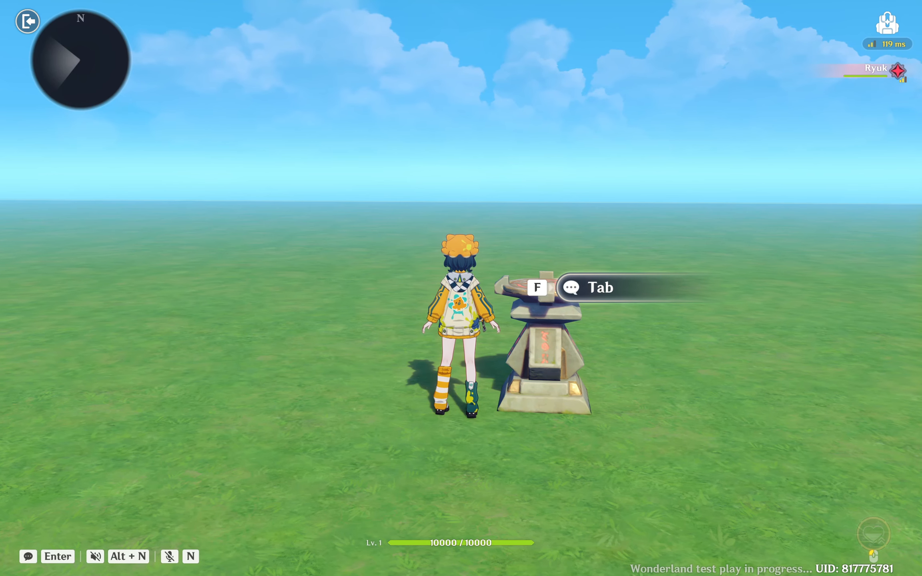
# Step: In the test play, open the floating page, close and reopen it, and view its Pyro, Hydro and Element pages
pyautogui.press('Tab')
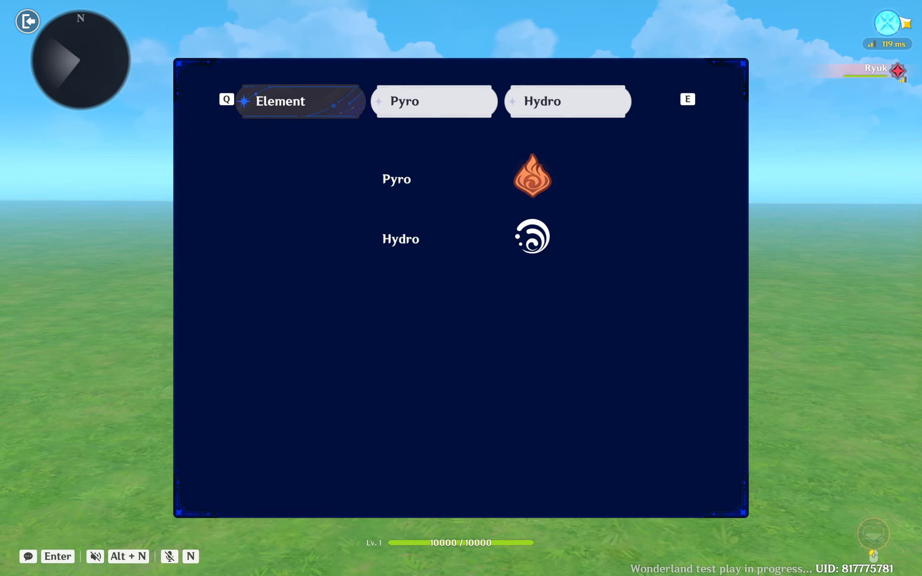
pyautogui.click(887, 23)
pyautogui.press('Tab')
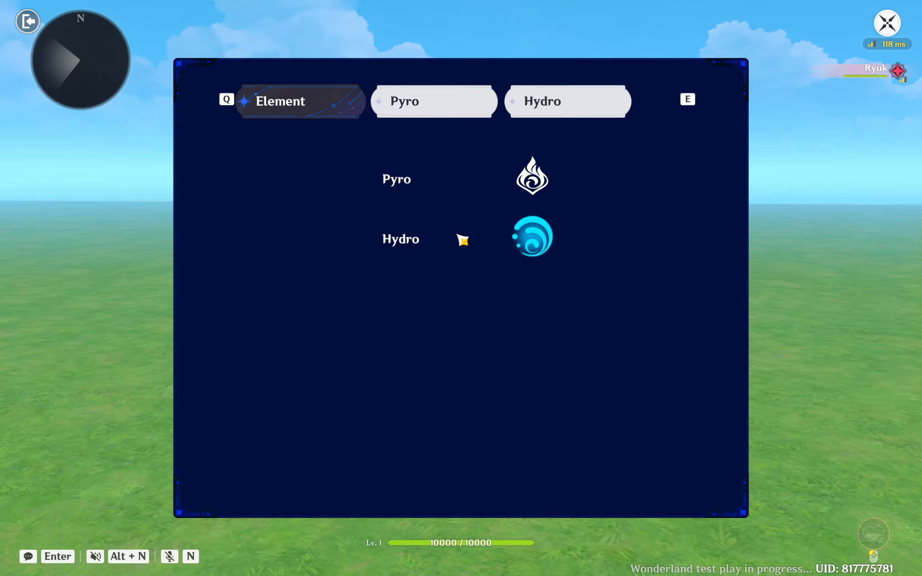
pyautogui.click(422, 109)
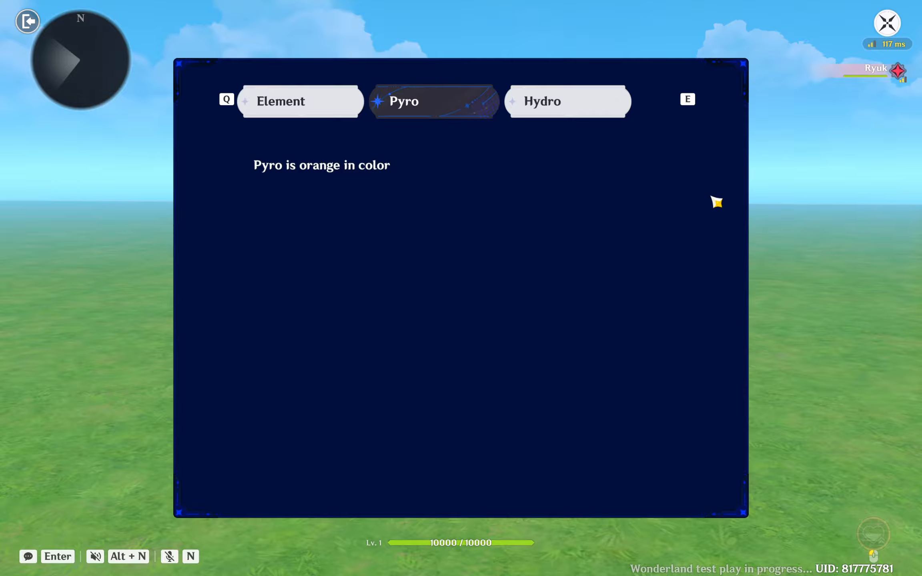
pyautogui.click(576, 101)
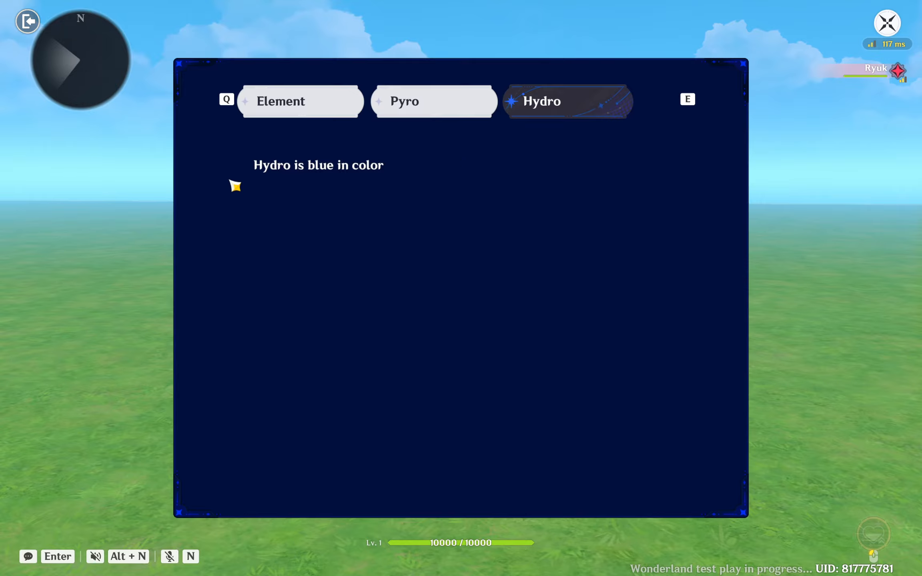
pyautogui.click(301, 107)
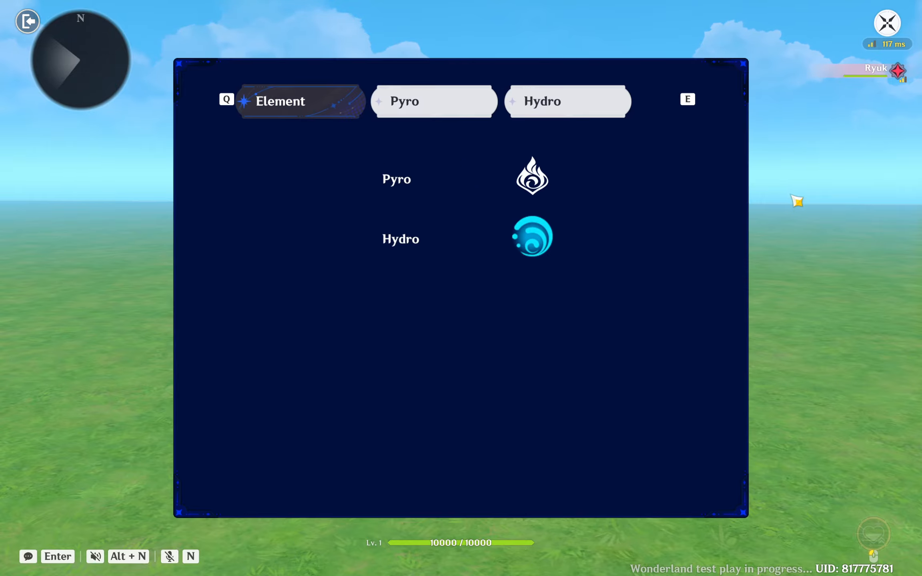
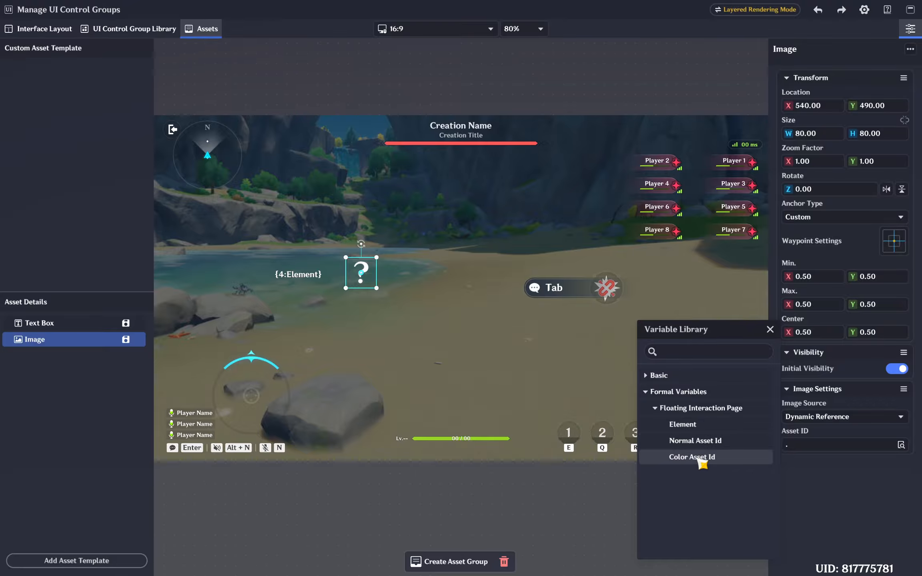
# Step: Set the image's Asset ID to the Color Asset Id formal variable and group the image with the text box
pyautogui.click(706, 456)
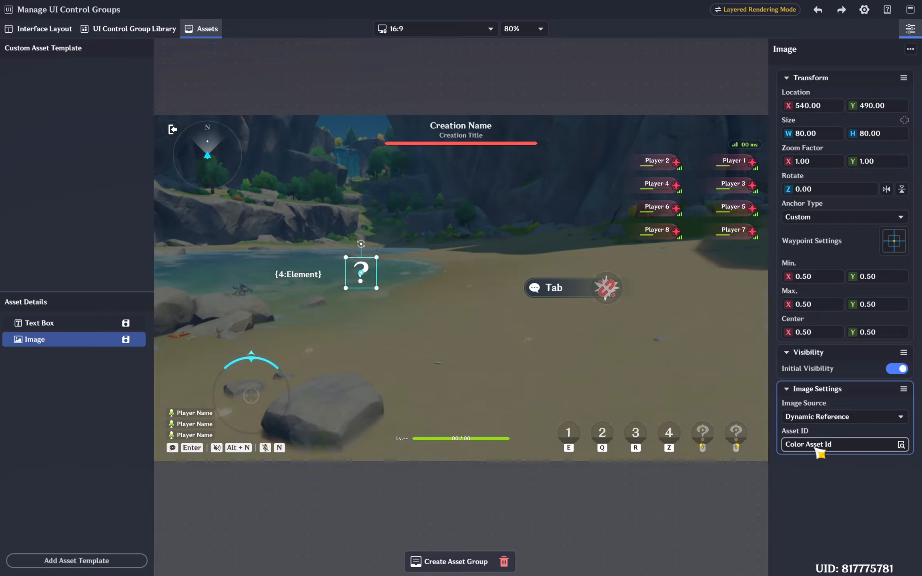
pyautogui.click(64, 323)
pyautogui.keyDown('ctrl'); pyautogui.click(119, 341); pyautogui.keyUp('ctrl')
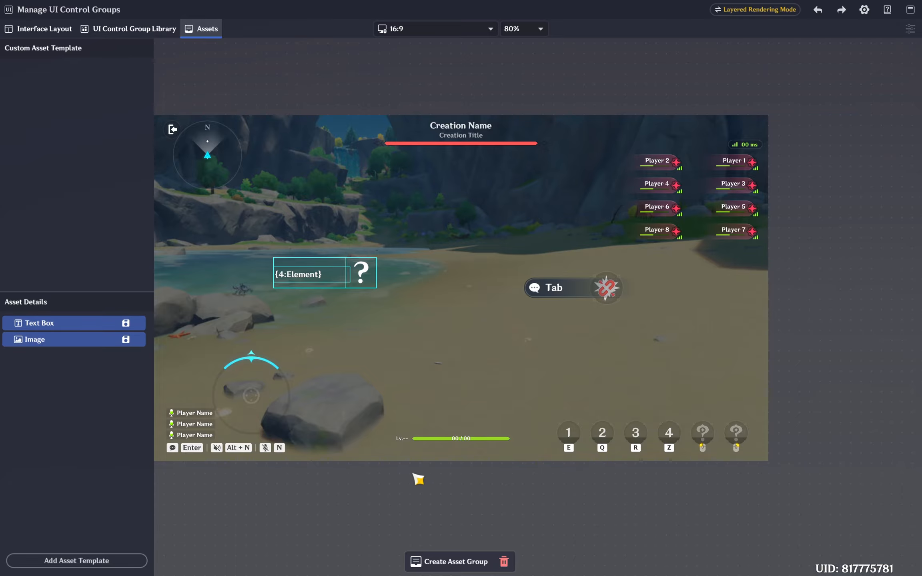
pyautogui.click(457, 560)
# Step: Rename the asset group Selected Element and save it as a custom asset template
pyautogui.doubleClick(812, 51)
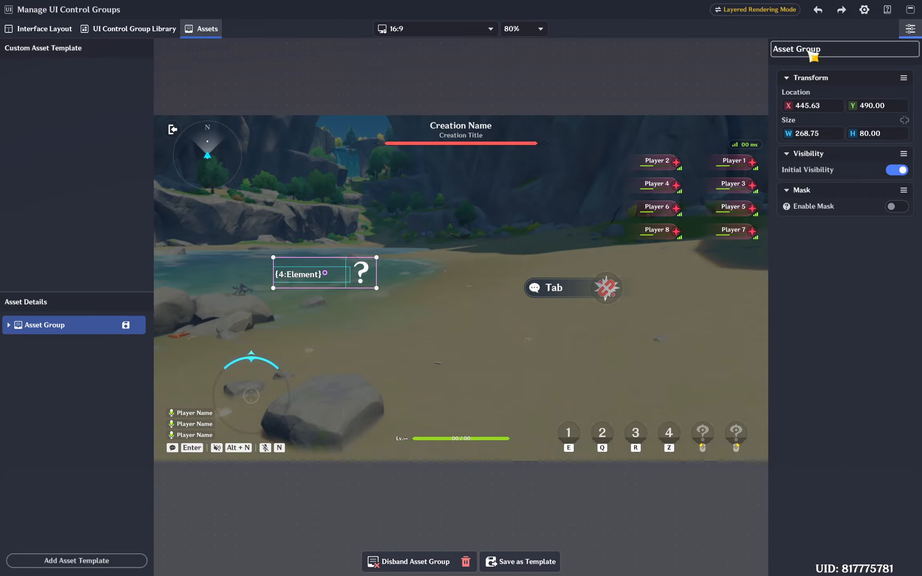
pyautogui.write('Selected Element')
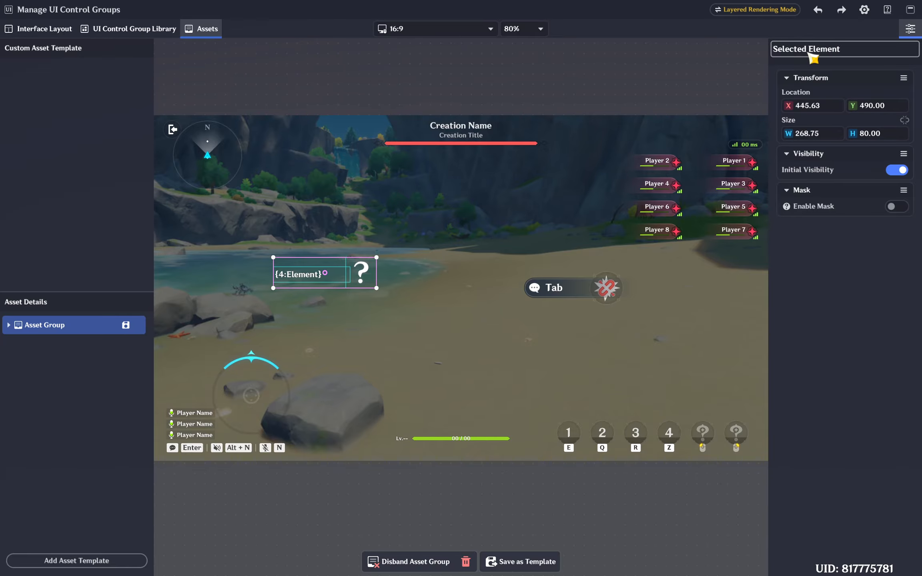
pyautogui.click(877, 317)
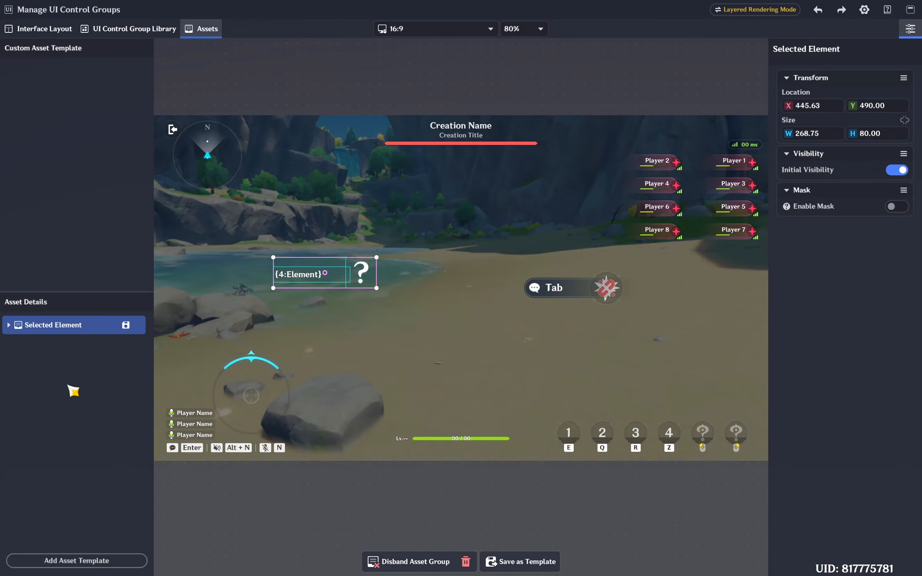
pyautogui.click(521, 562)
pyautogui.press('Return')
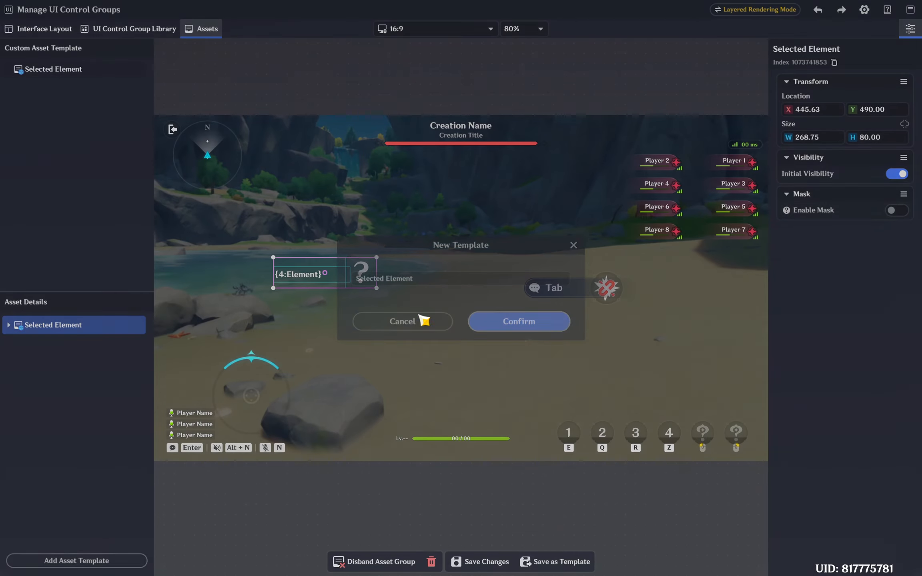
# Step: Duplicate the Selected Element asset group, then select and expand the unsaved copy
pyautogui.hotkey('ctrl', 'v')
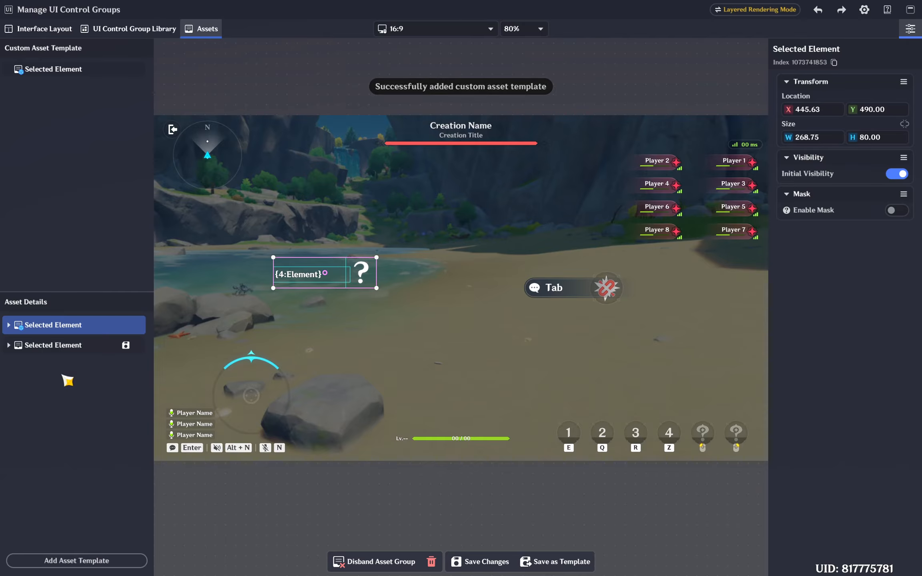
pyautogui.click(80, 349)
pyautogui.click(8, 345)
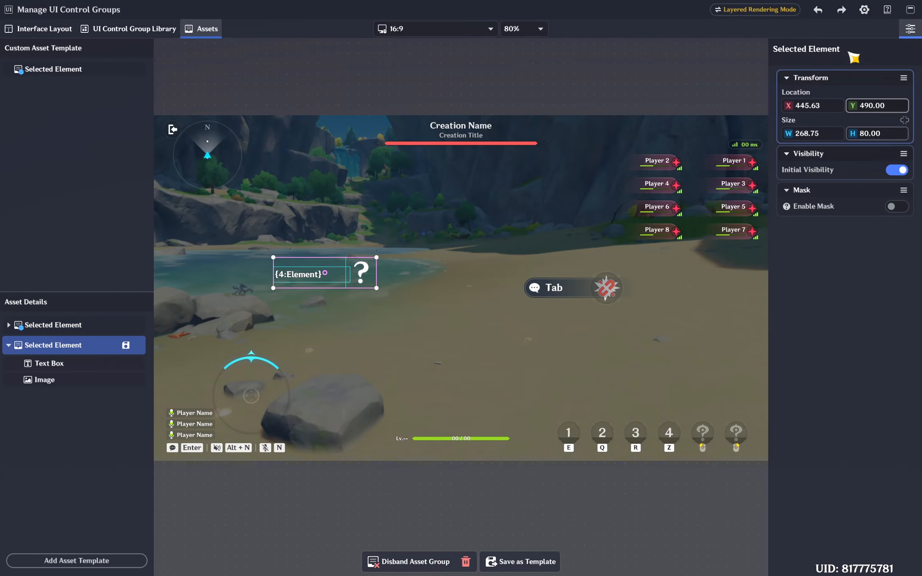
# Step: Rename the duplicated Selected Element asset group UnSelected Element
pyautogui.click(807, 48)
pyautogui.click(807, 49)
pyautogui.moveTo(808, 50); pyautogui.dragTo(773, 49)
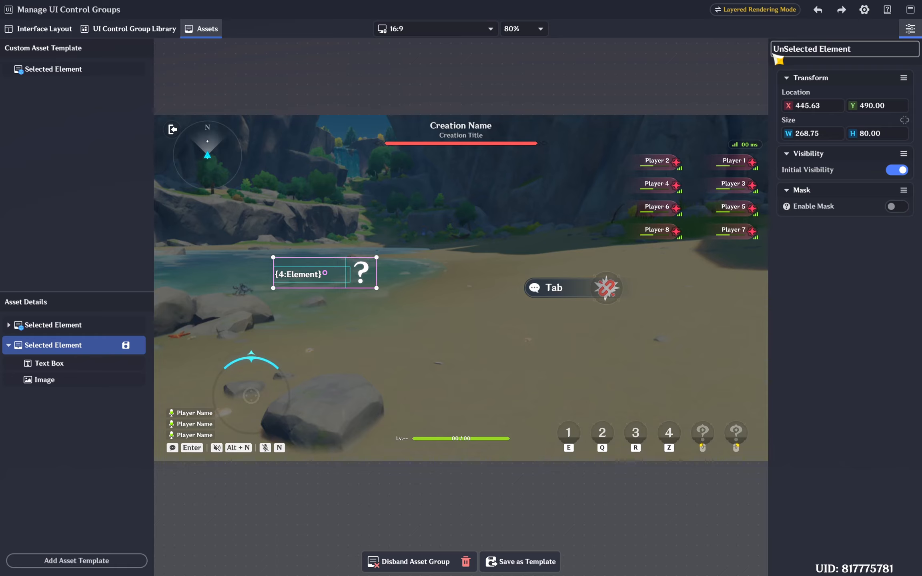
pyautogui.click(874, 303)
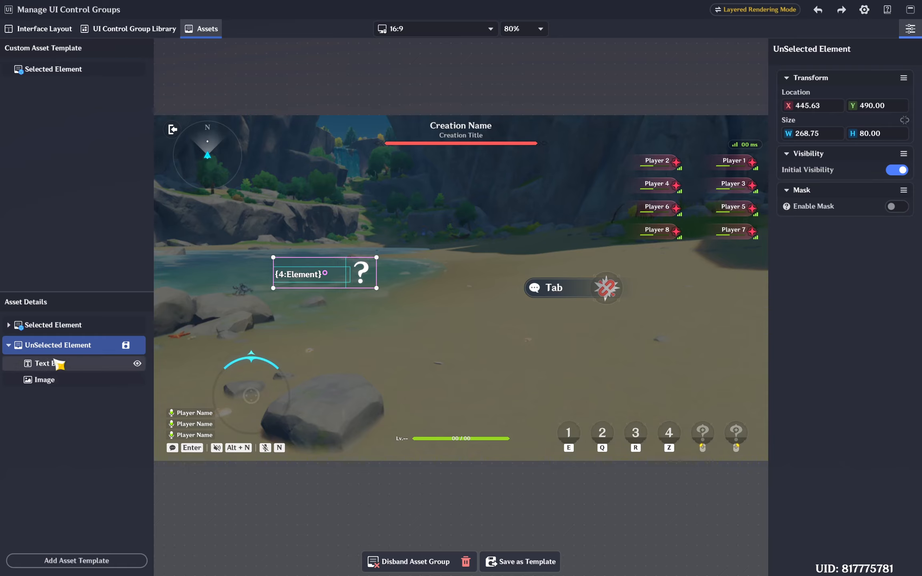
# Step: Set the Asset ID of the image in the UnSelected Element group to the Normal Asset Id formal variable
pyautogui.click(50, 380)
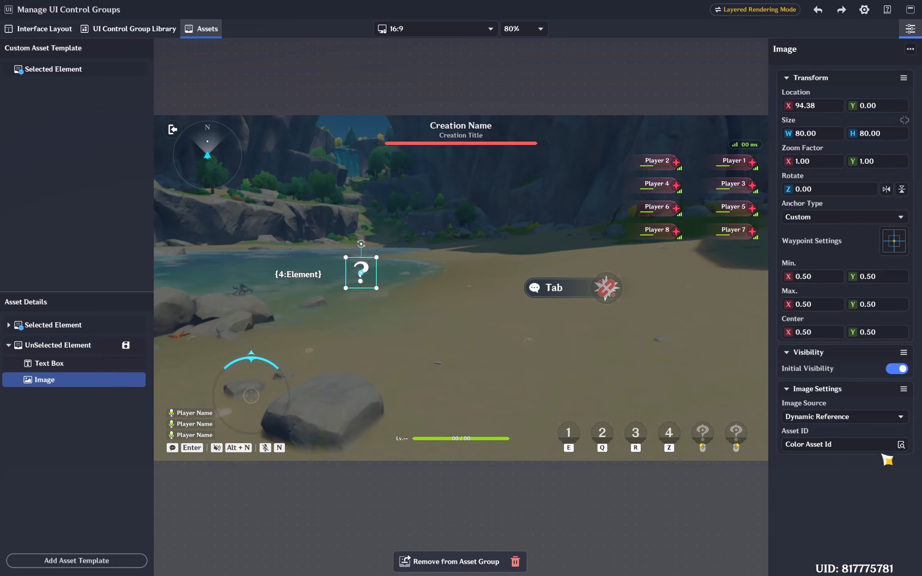
pyautogui.click(901, 445)
pyautogui.click(701, 392)
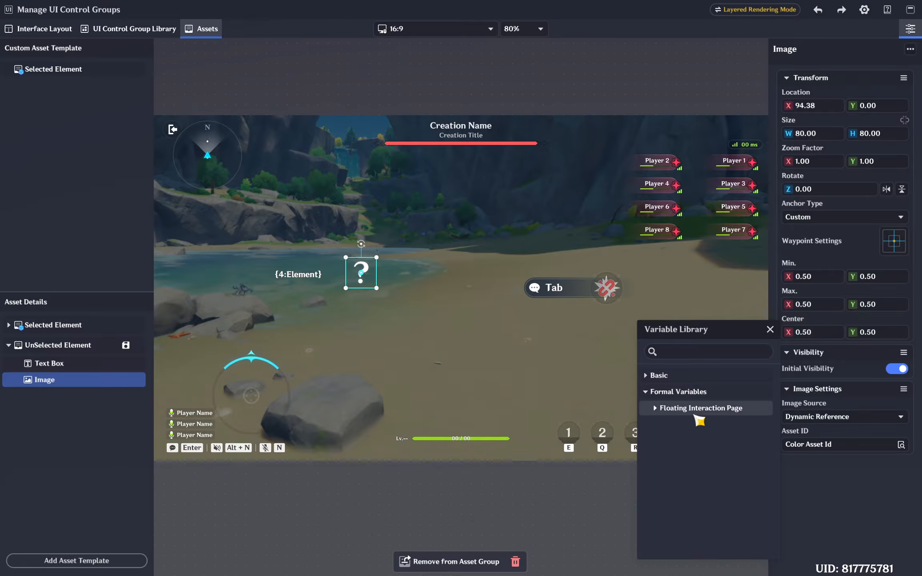
pyautogui.click(698, 416)
pyautogui.click(700, 439)
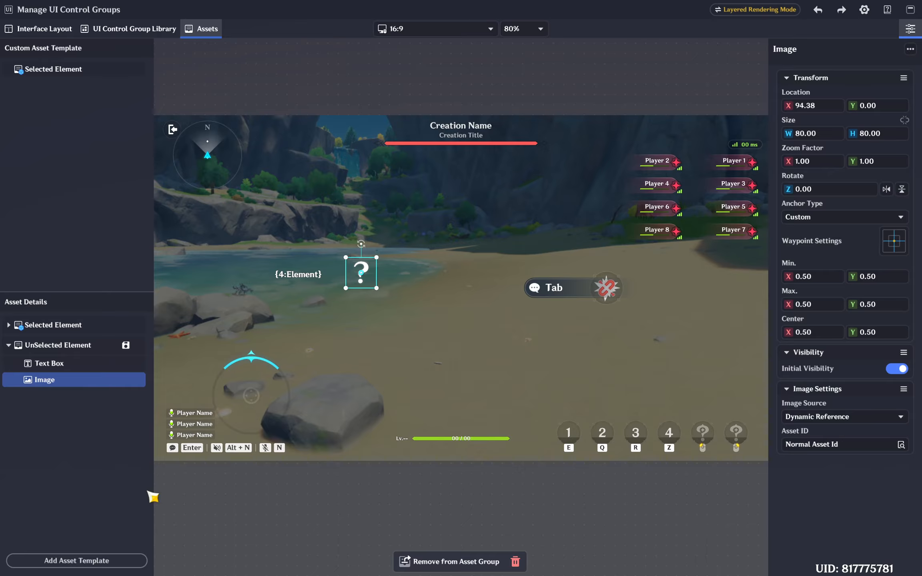
# Step: Save the UnSelected Element asset group, with its text box and image, as a custom asset template
pyautogui.click(449, 569)
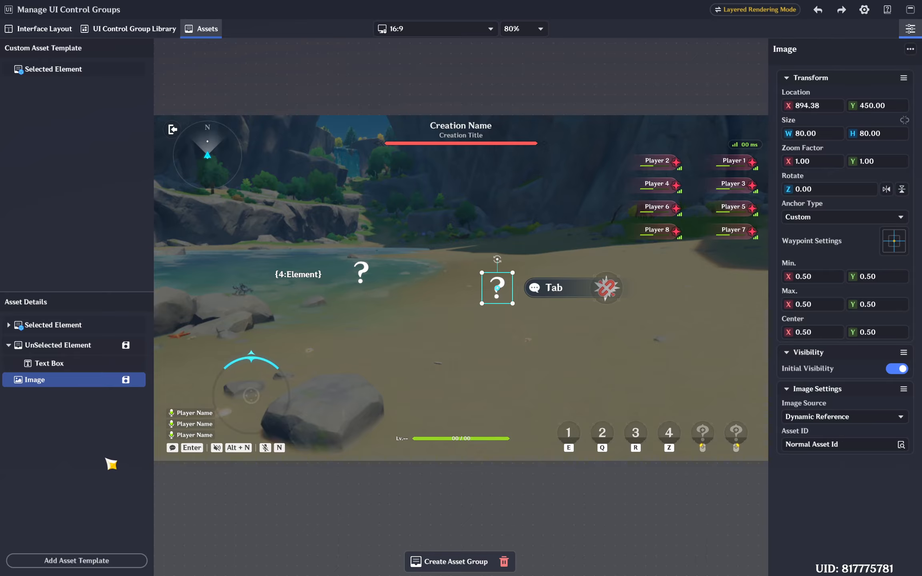
pyautogui.hotkey('ctrl', 'z')
pyautogui.click(76, 345)
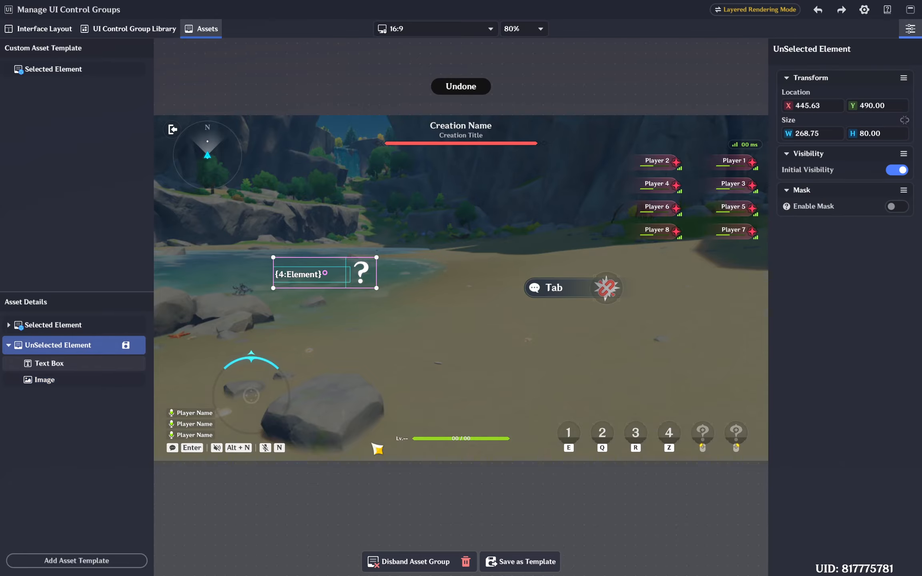
pyautogui.click(518, 562)
pyautogui.click(519, 330)
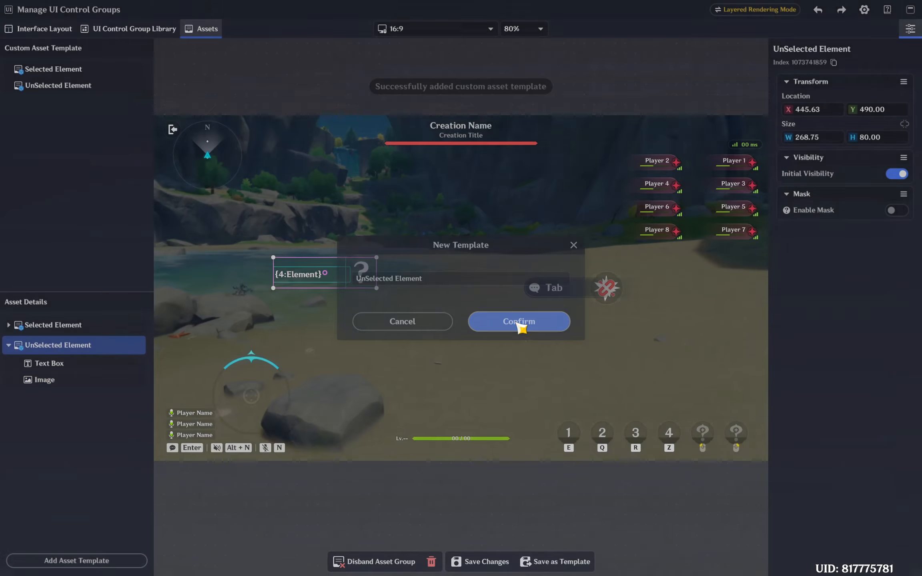
# Step: Open the Floating Interaction Page's container for editing and rename its Single-Choice Window Elements
pyautogui.click(125, 29)
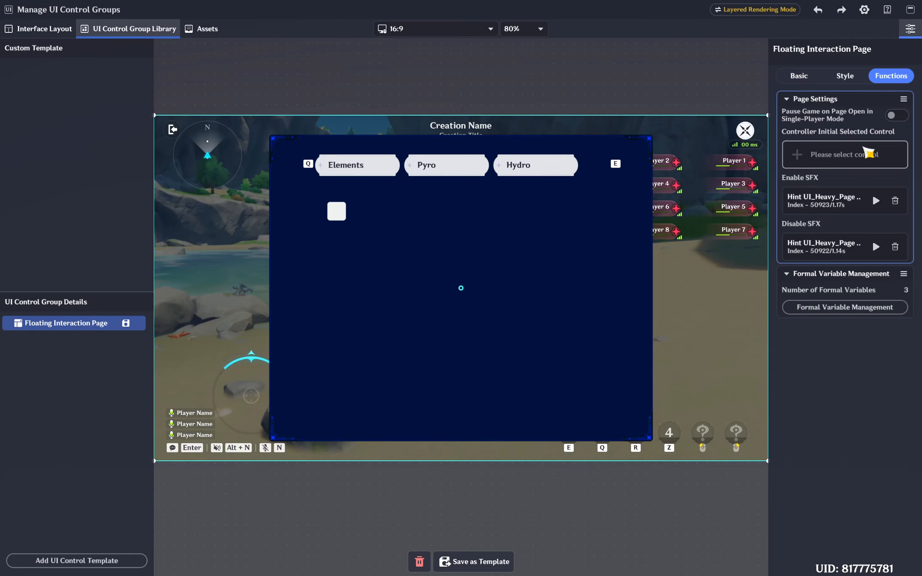
pyautogui.click(845, 76)
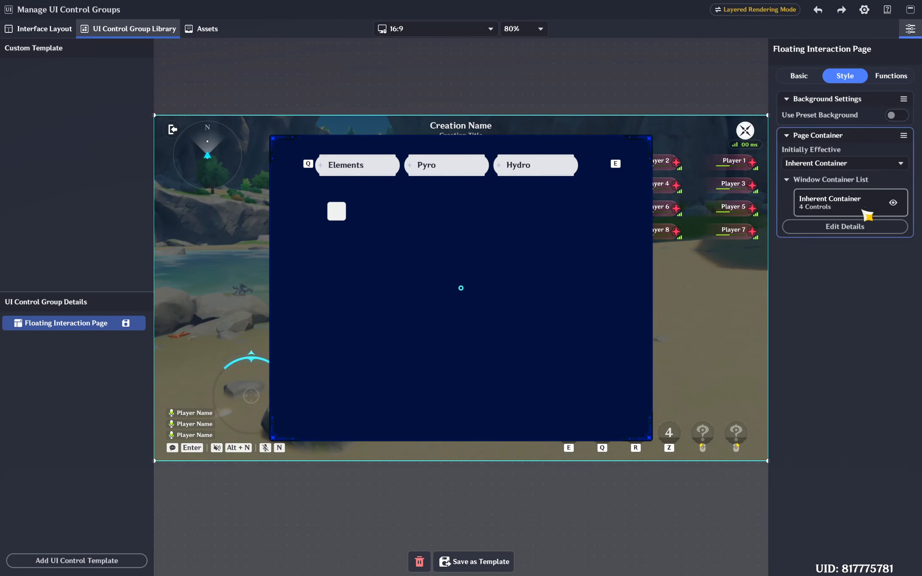
pyautogui.click(864, 227)
pyautogui.click(82, 356)
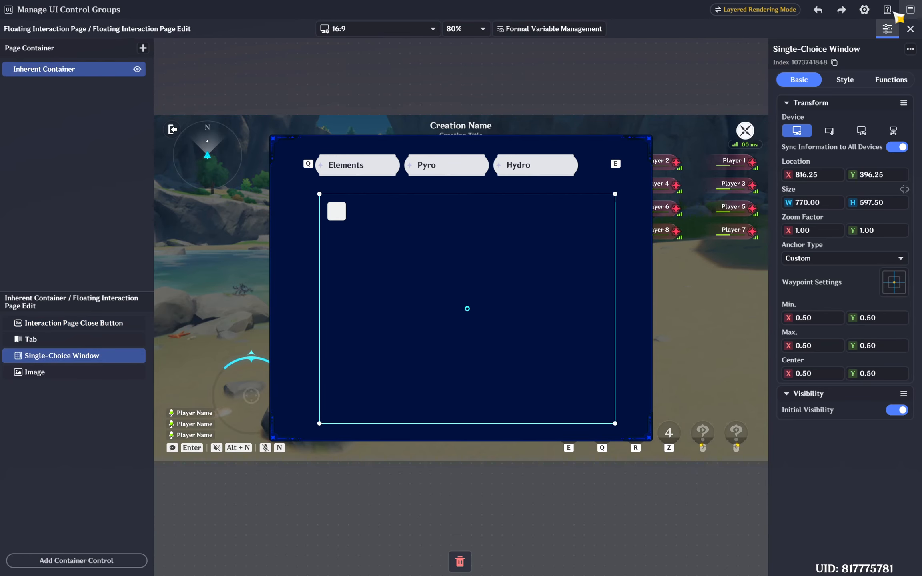
pyautogui.click(814, 49)
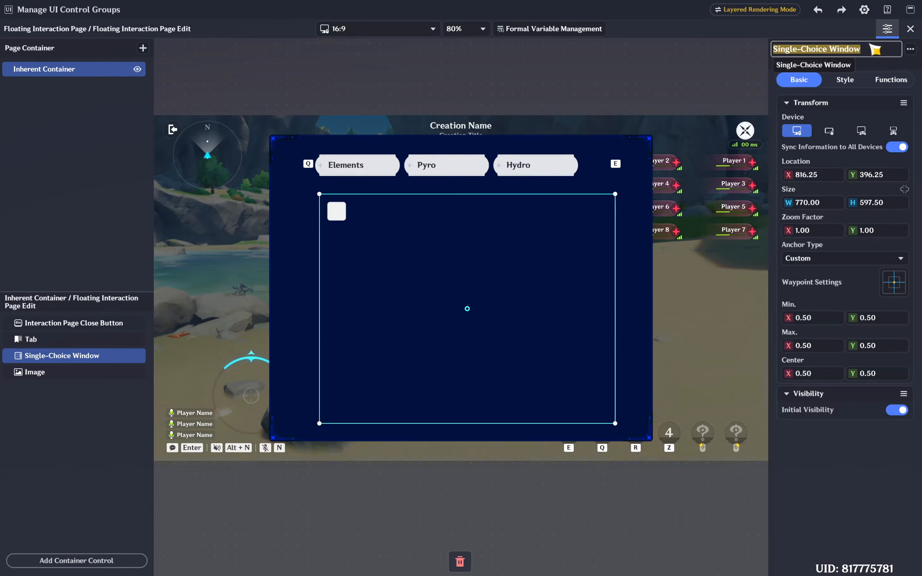
pyautogui.write('Elements')
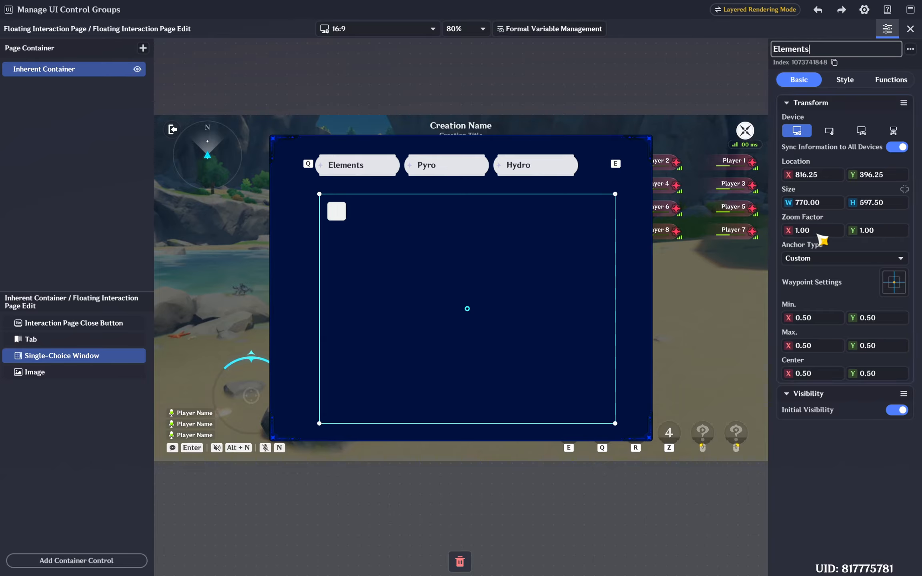
pyautogui.press('Return')
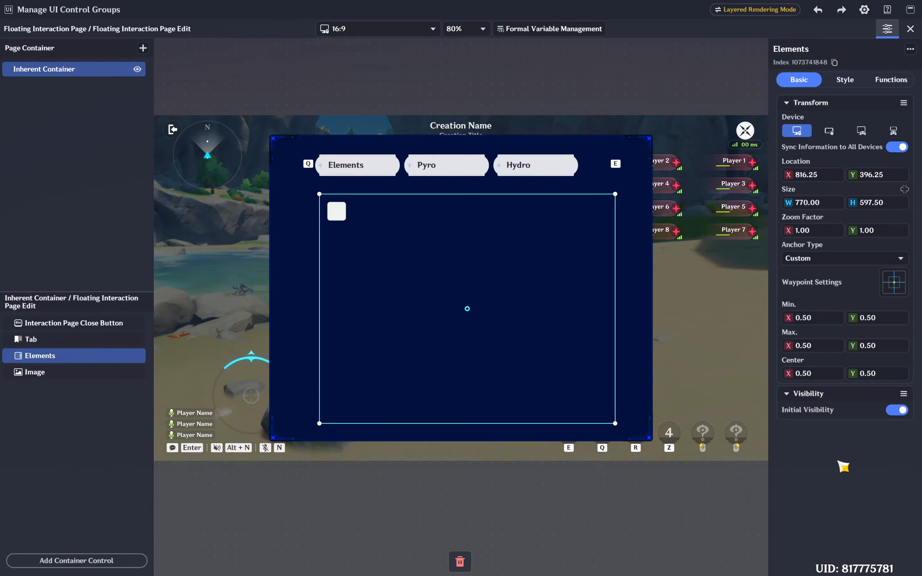
# Step: Add the UnSelected Element template to the Default Status asset group of the Elements window's Style_1
pyautogui.click(845, 80)
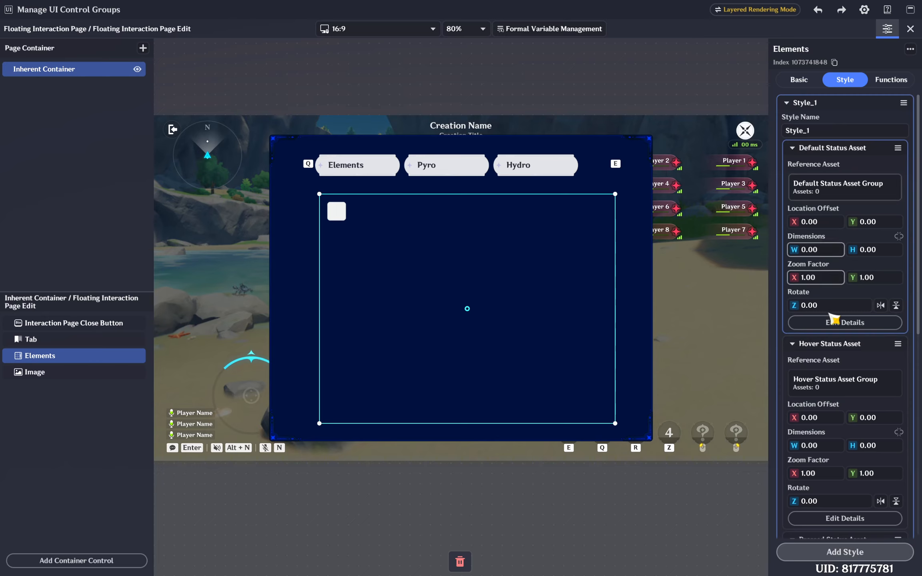
pyautogui.click(845, 322)
pyautogui.click(110, 562)
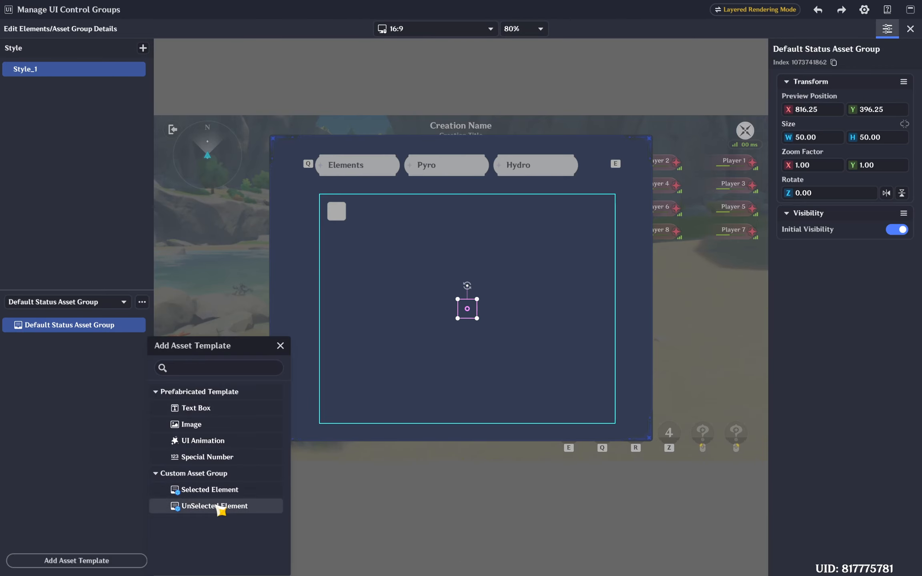
pyautogui.click(214, 506)
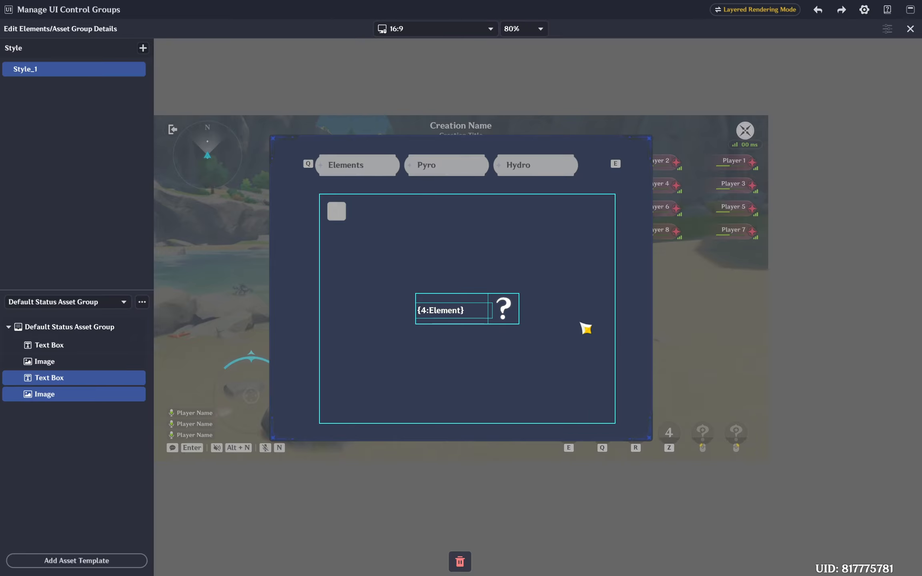
pyautogui.click(911, 29)
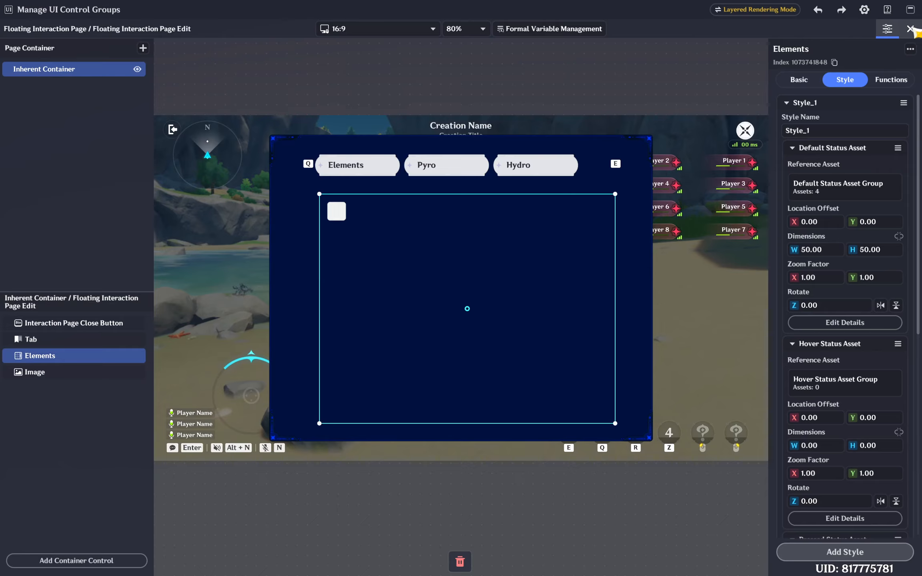
# Step: Add the UnSelected Element template to the Hover Status asset group of the Elements window
pyautogui.scroll(-3, 865, 395)
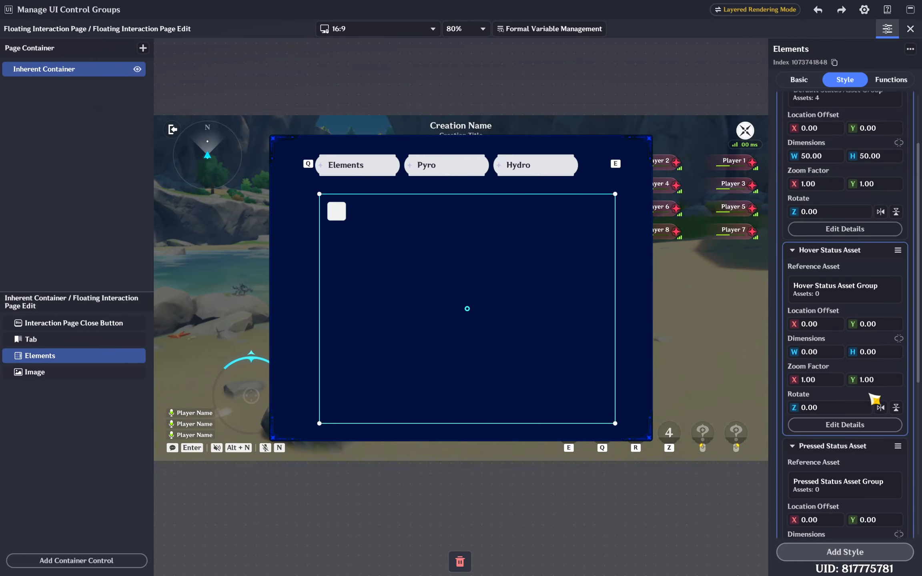
pyautogui.click(864, 396)
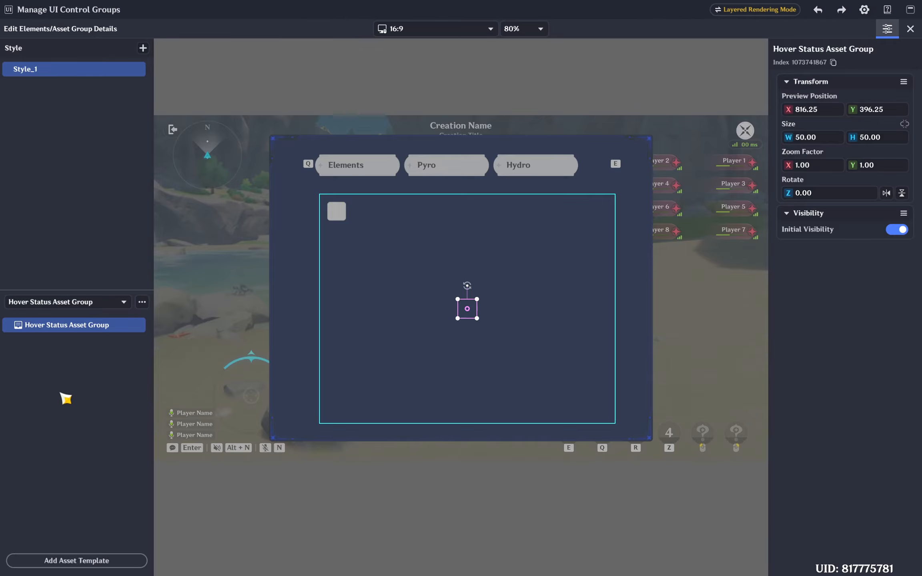
pyautogui.click(123, 563)
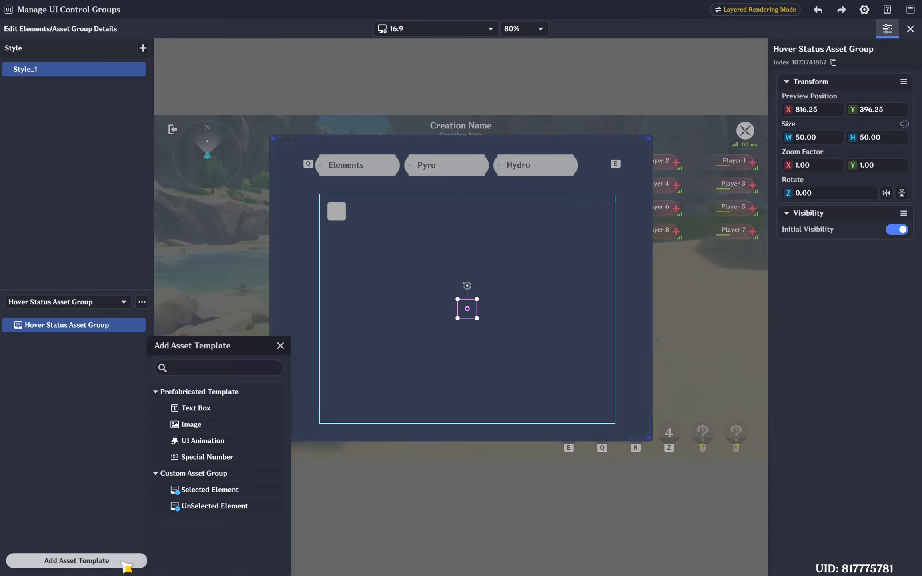
pyautogui.click(226, 497)
pyautogui.click(911, 29)
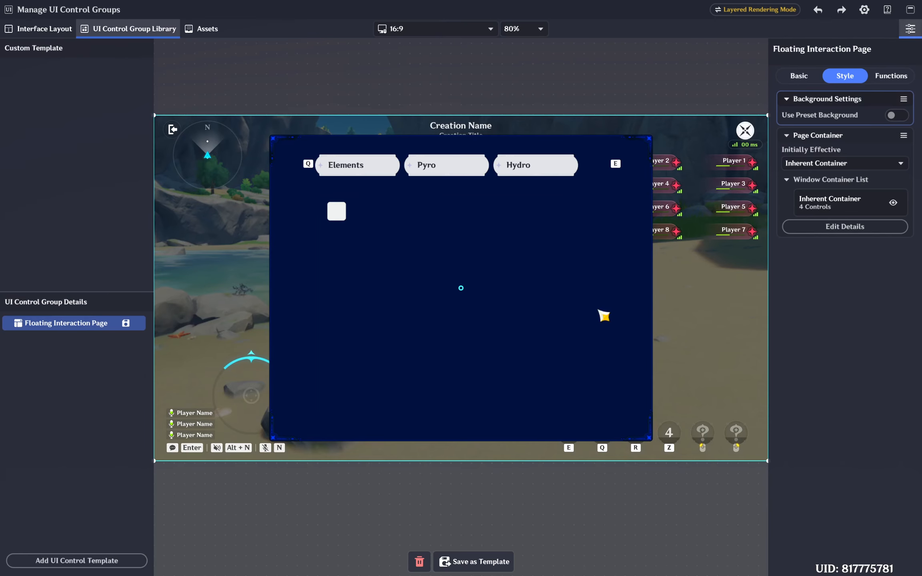
# Step: Return to the Elements window's style and add the UnSelected Element template to its Pressed Status asset group
pyautogui.click(845, 227)
pyautogui.scroll(-1, 831, 460)
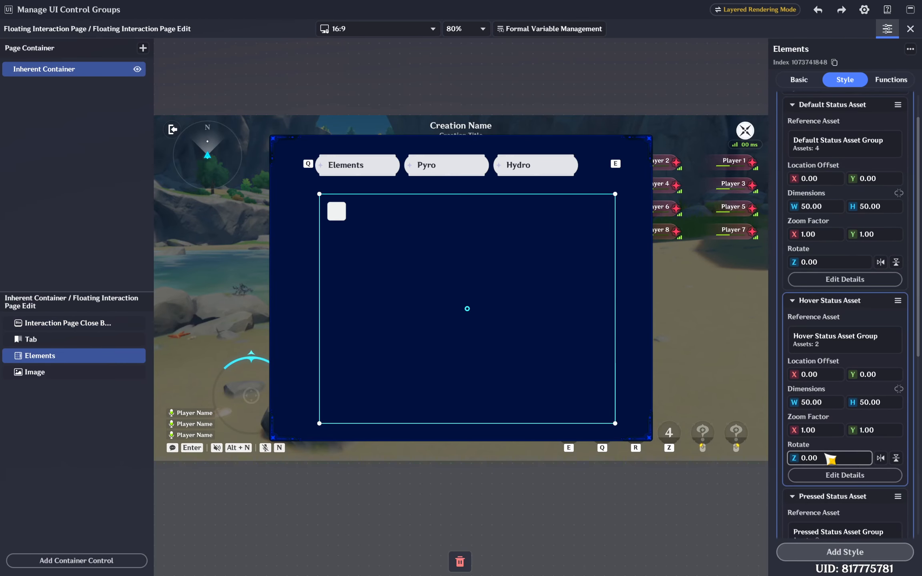
pyautogui.scroll(-6, 828, 455)
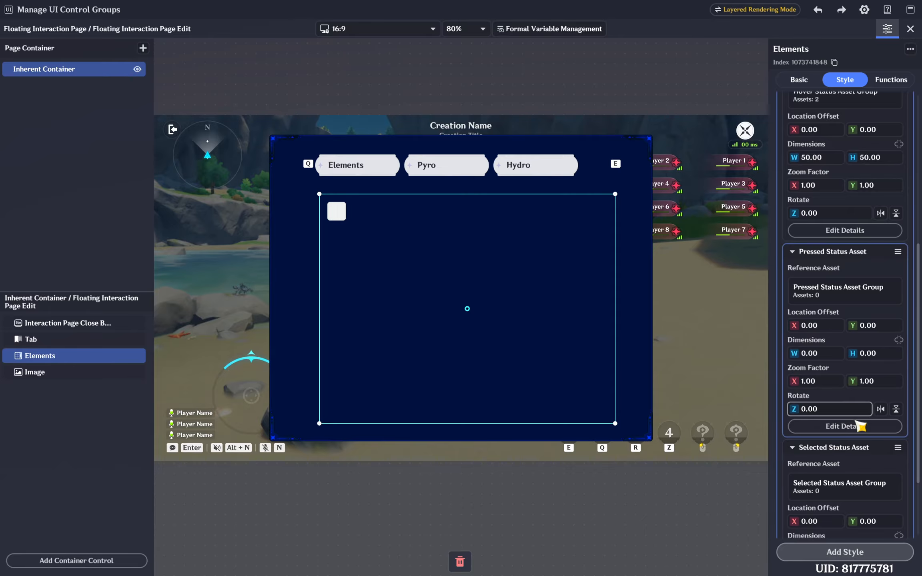
pyautogui.click(858, 426)
pyautogui.click(76, 560)
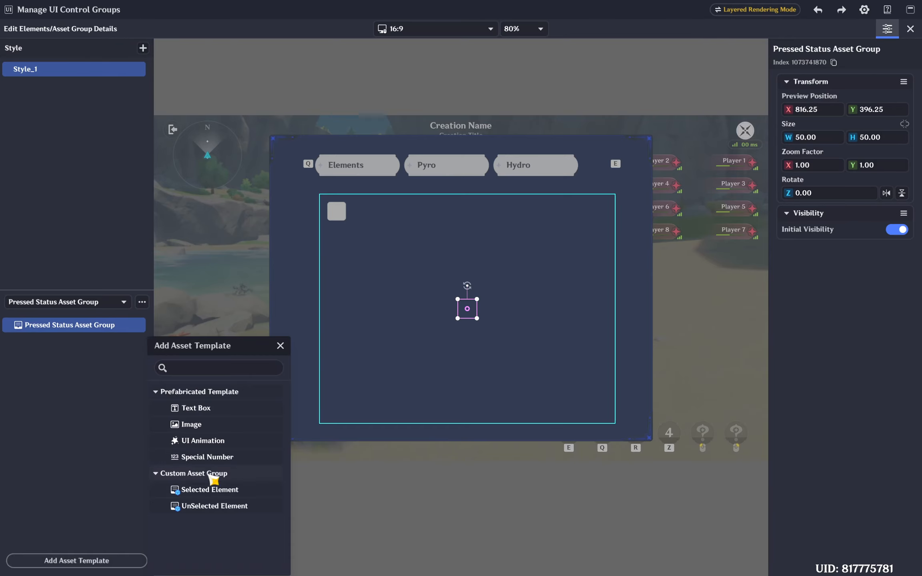
pyautogui.click(214, 506)
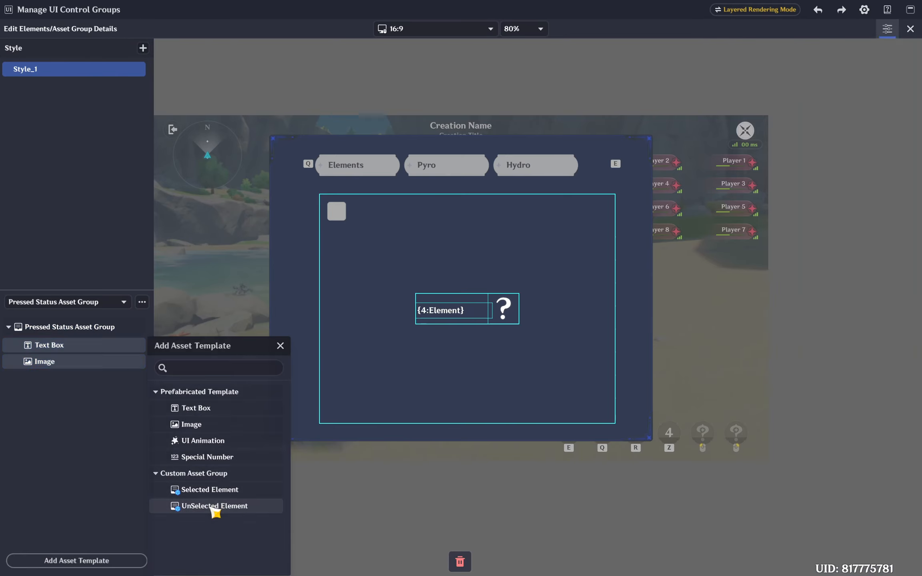
pyautogui.click(910, 28)
# Step: Add the Selected Element template to the Selected Status asset group of the Elements window
pyautogui.scroll(-5, 889, 428)
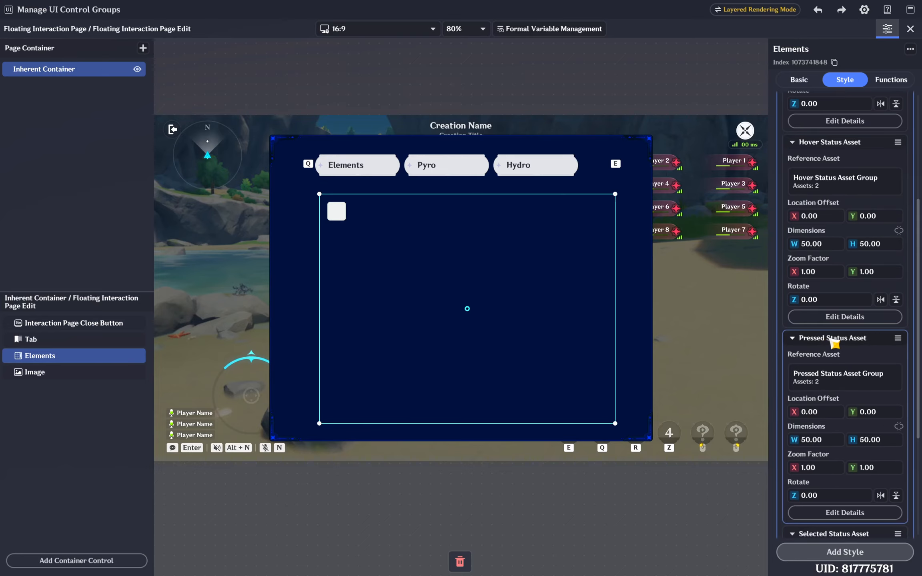
pyautogui.scroll(-3, 860, 400)
pyautogui.scroll(-3, 861, 413)
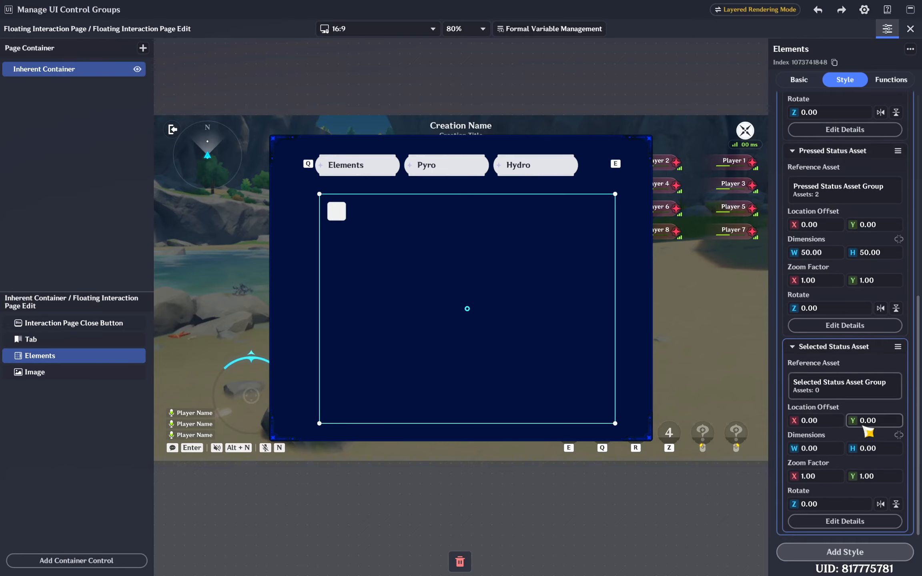
pyautogui.click(851, 520)
pyautogui.click(116, 561)
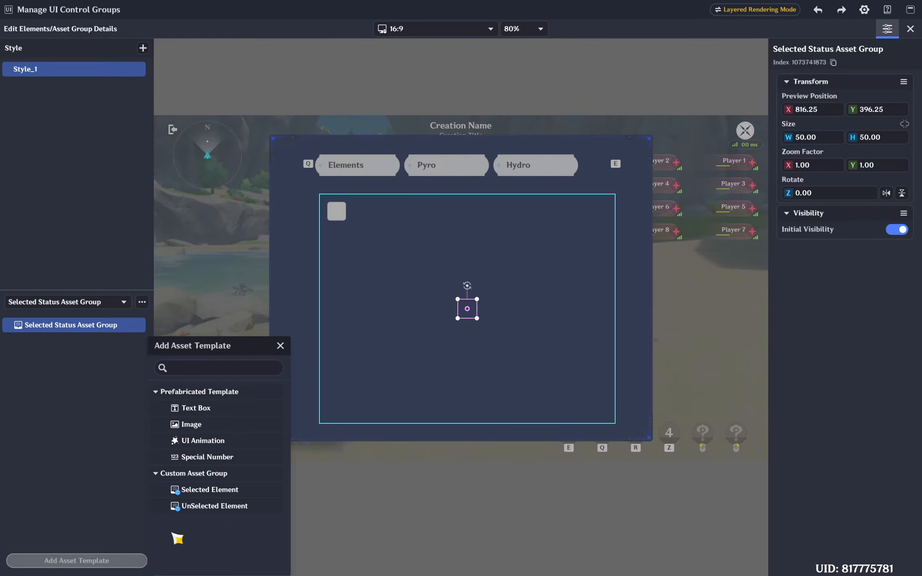
pyautogui.click(205, 490)
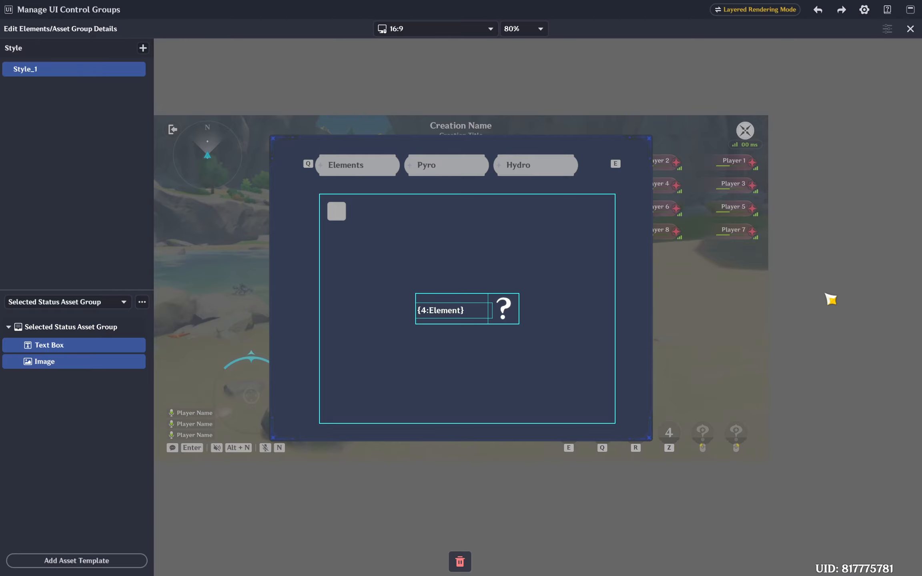
pyautogui.click(910, 28)
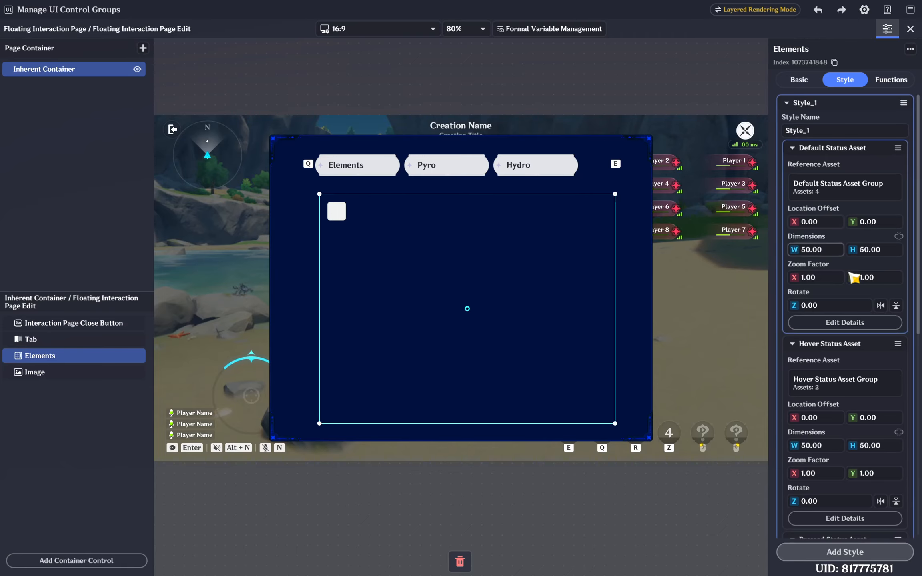
# Step: Check the Elements window's list item size, then the size of the Selected Element asset group
pyautogui.click(900, 81)
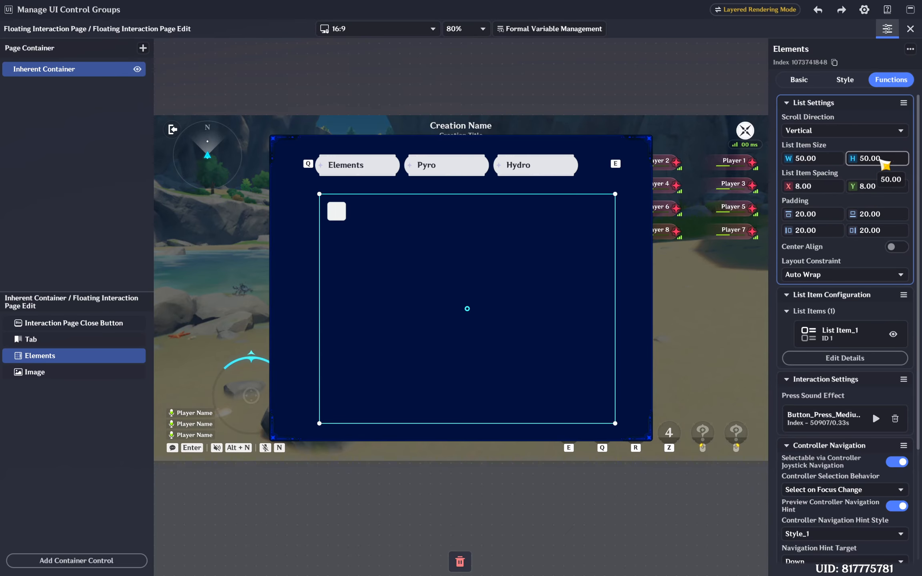
pyautogui.click(910, 28)
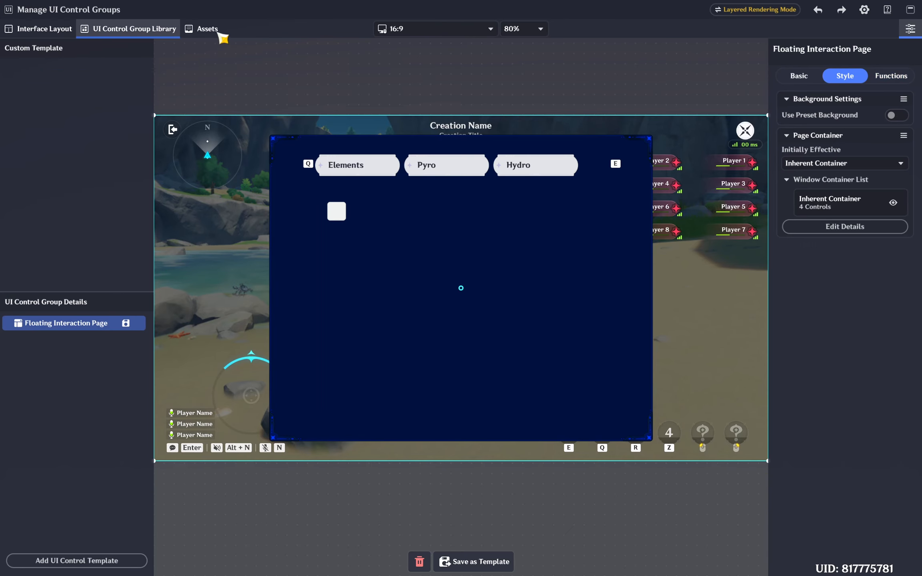
pyautogui.click(218, 34)
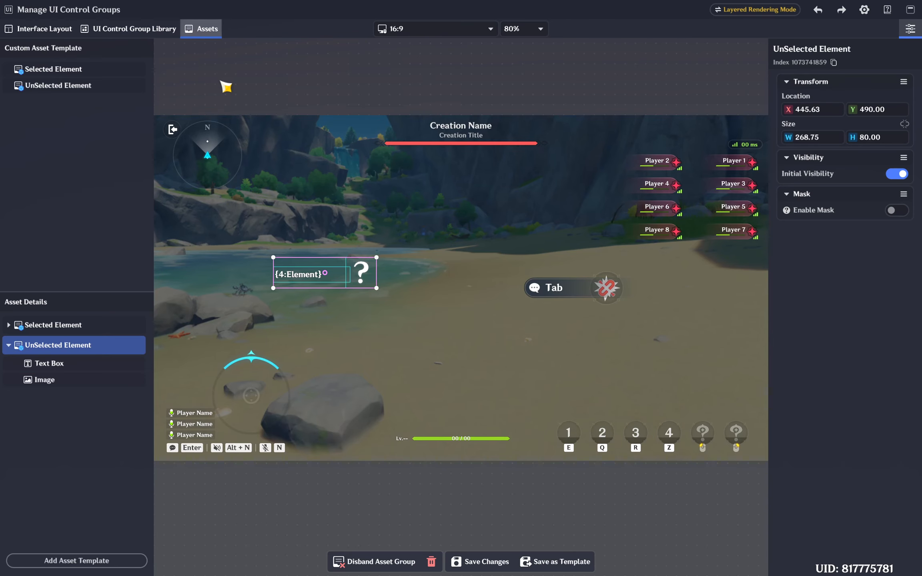
pyautogui.click(9, 346)
pyautogui.click(51, 328)
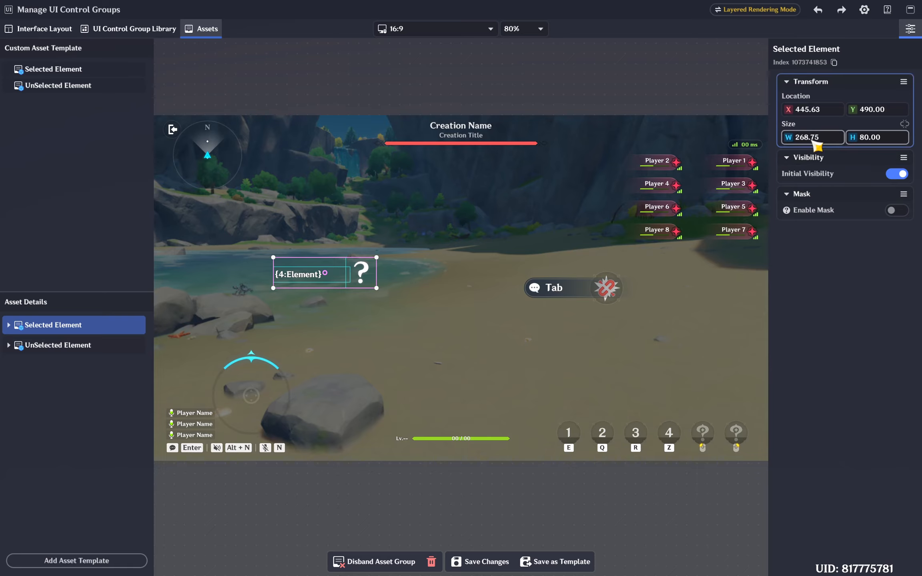
# Step: Return to the Floating Interaction Page's container details and set the Elements window's list item size to 269 by 80
pyautogui.click(149, 29)
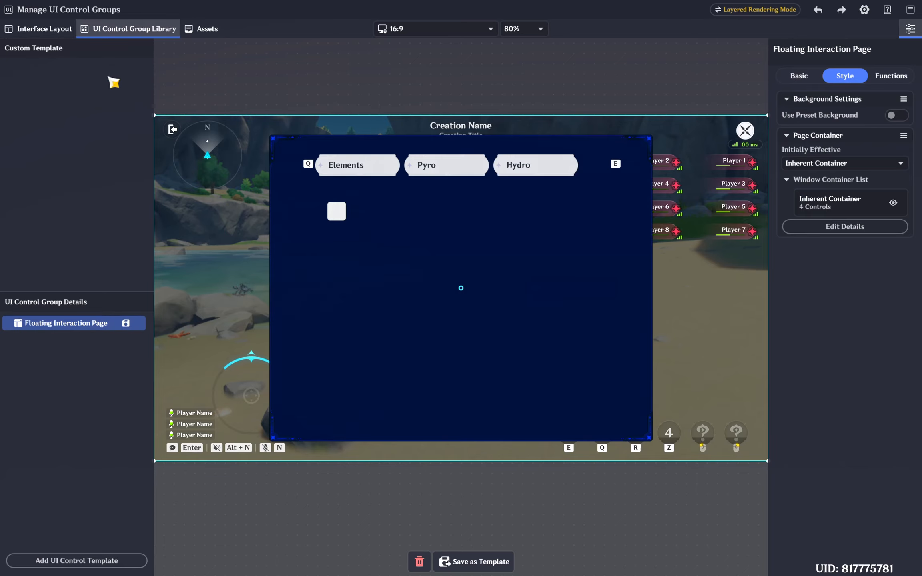
pyautogui.click(891, 78)
pyautogui.click(847, 77)
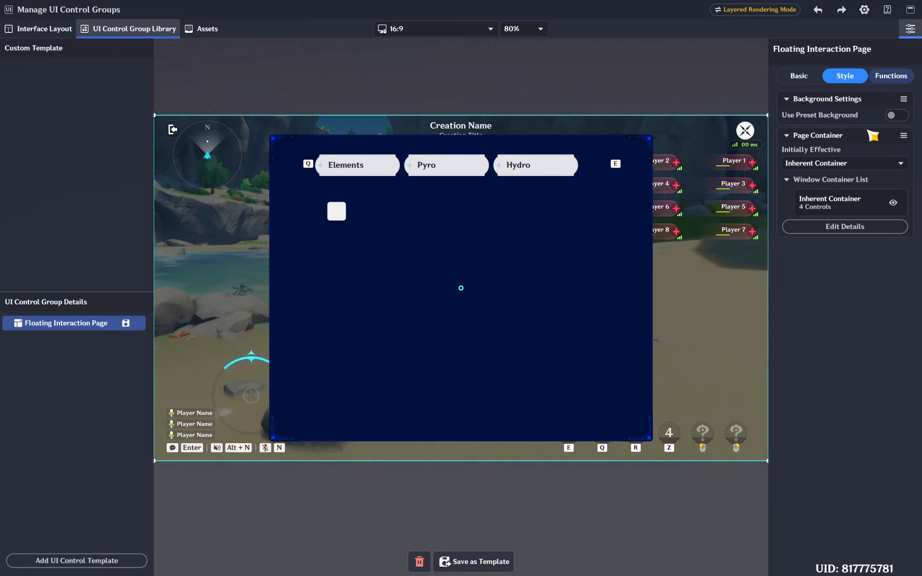
pyautogui.click(859, 226)
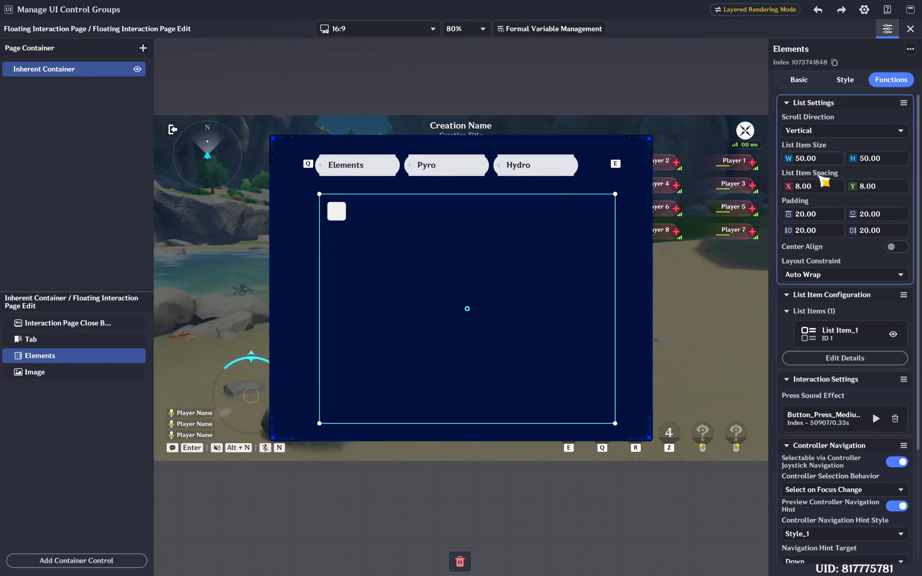
pyautogui.click(820, 162)
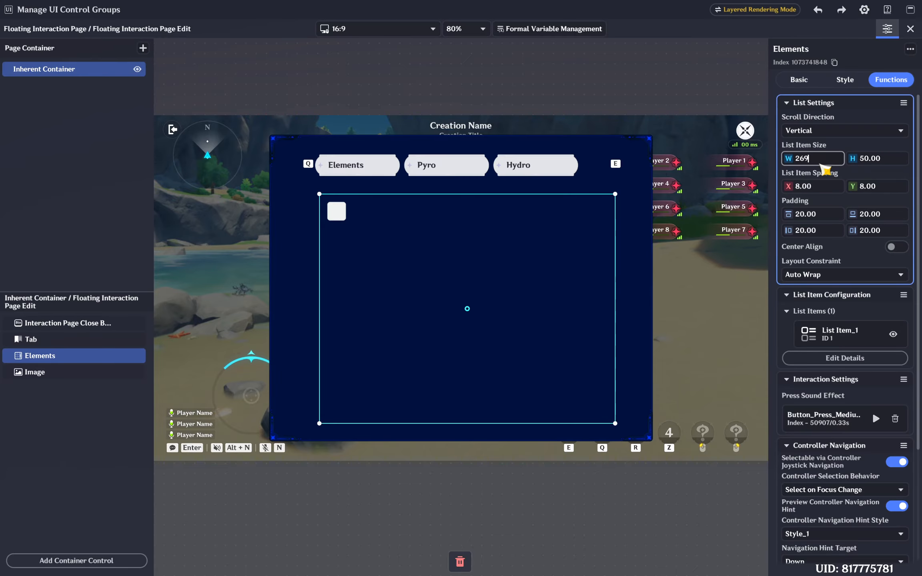
pyautogui.click(880, 159)
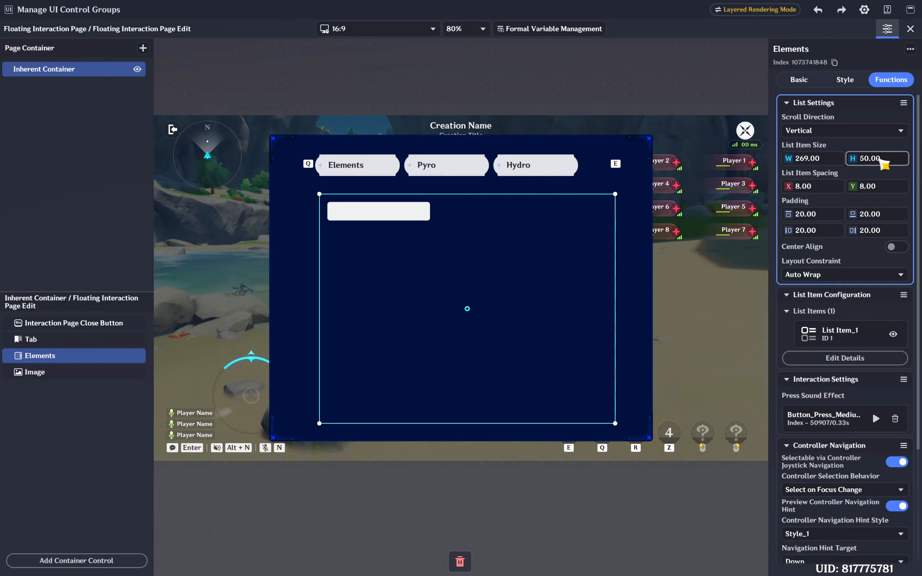
pyautogui.moveTo(901, 161); pyautogui.dragTo(868, 160)
pyautogui.write('80')
pyautogui.press('Return')
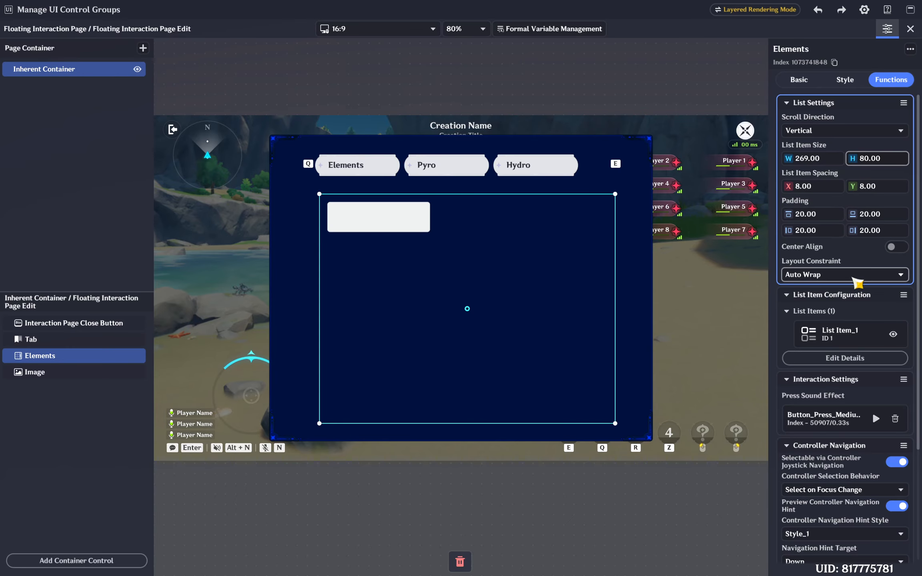
# Step: Center-align the Elements list with a Fixed Columns layout and set its list item spacing to 16 in X and Y
pyautogui.click(898, 248)
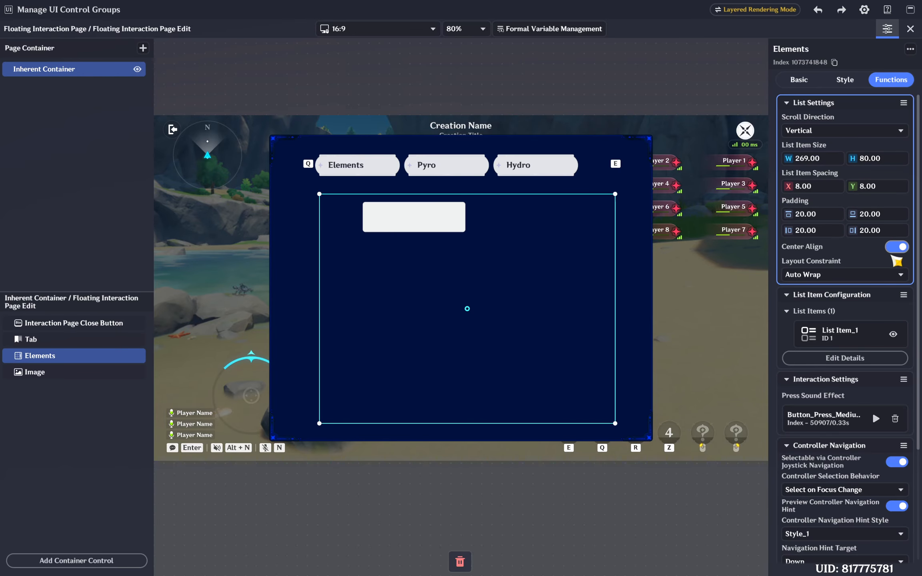
pyautogui.click(872, 276)
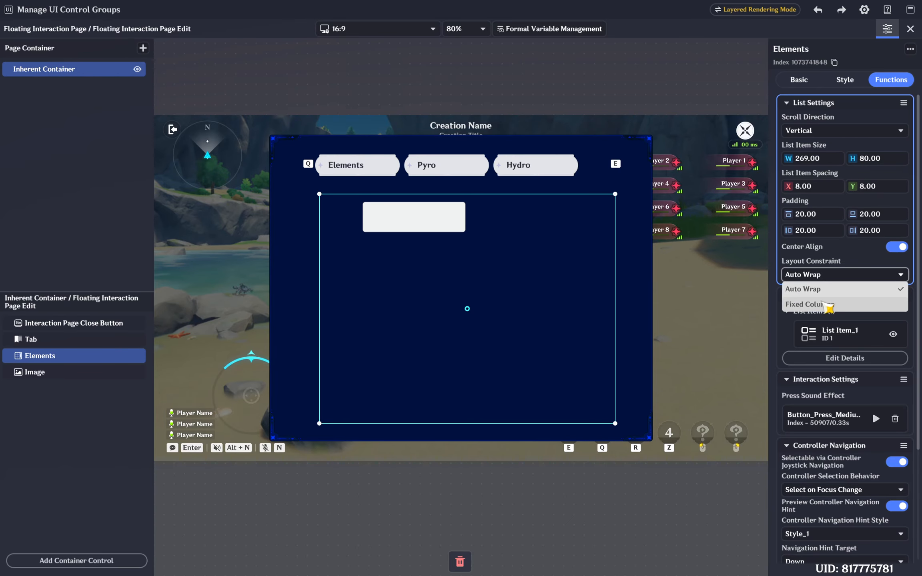
pyautogui.click(827, 305)
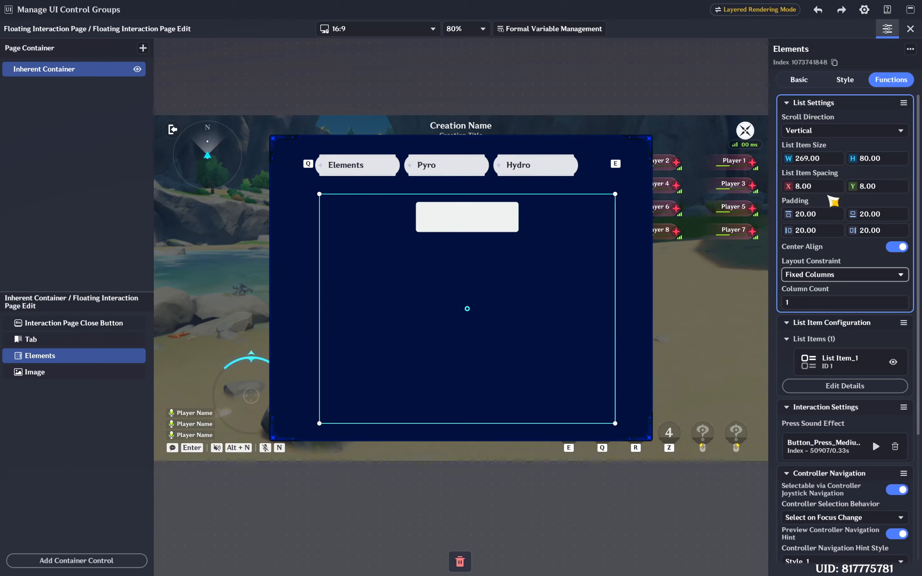
pyautogui.click(820, 189)
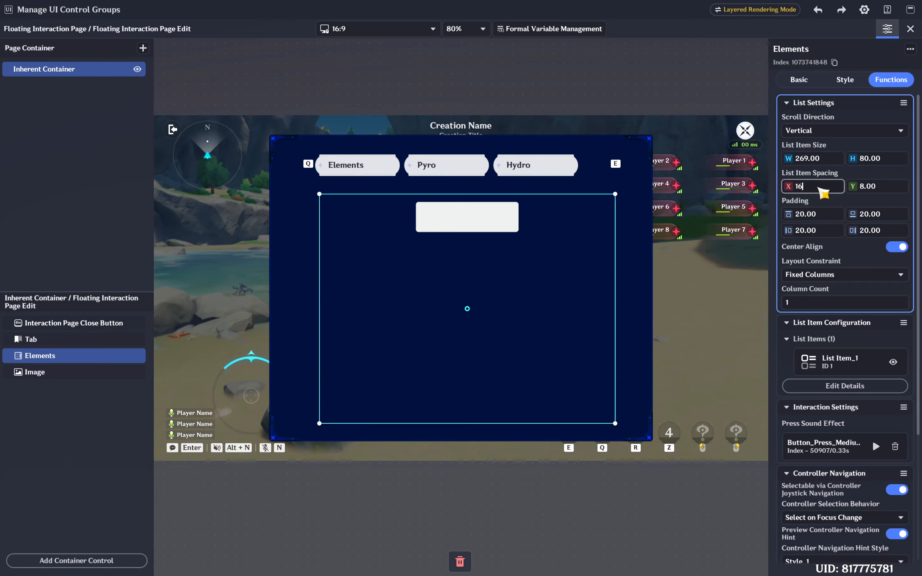
pyautogui.click(904, 190)
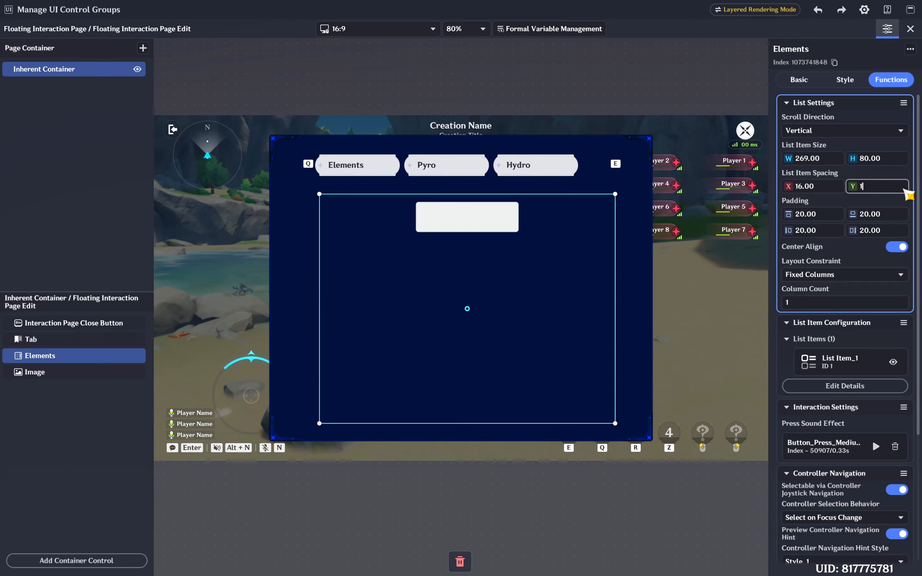
# Step: Open the details of the Elements window's first list item and set its list item style to Style_1
pyautogui.scroll(-3, 845, 384)
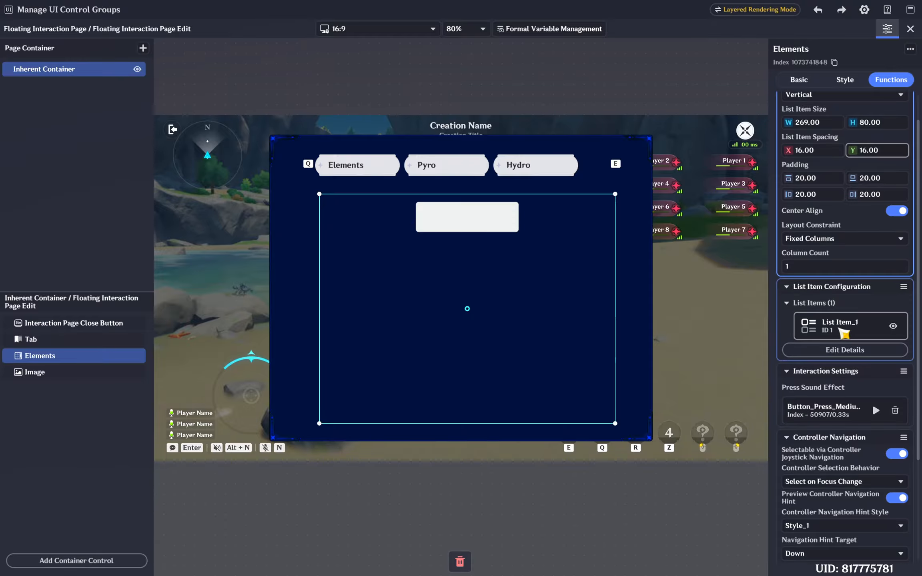
pyautogui.scroll(-5, 845, 334)
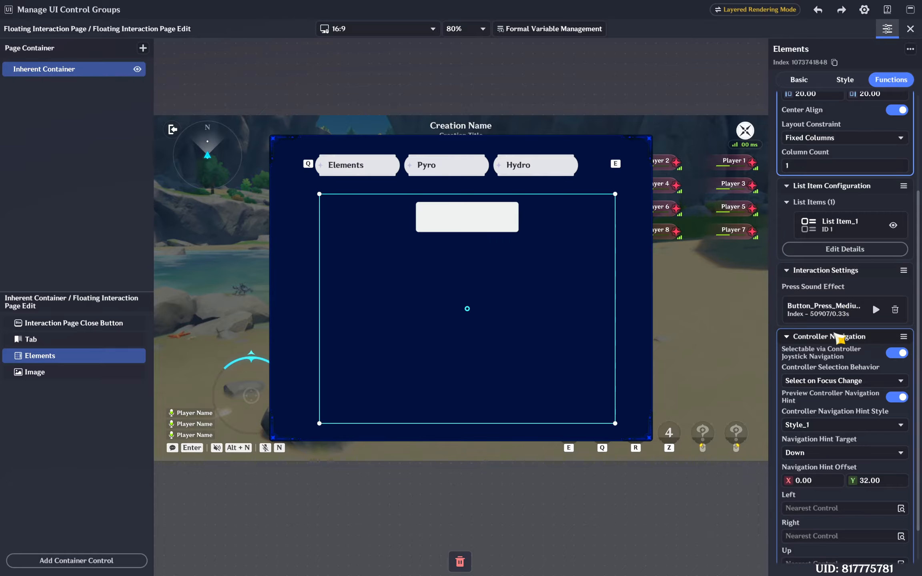
pyautogui.click(853, 235)
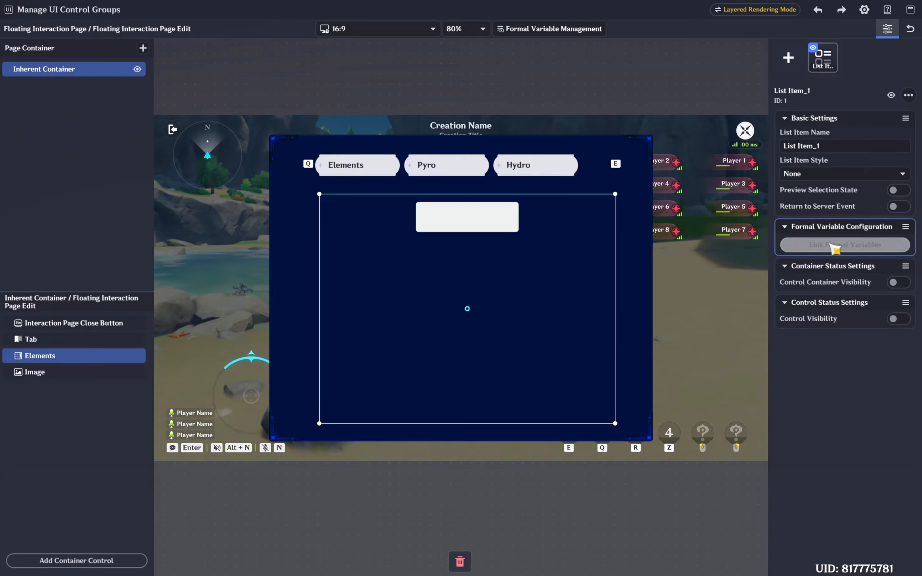
pyautogui.click(837, 174)
pyautogui.click(822, 201)
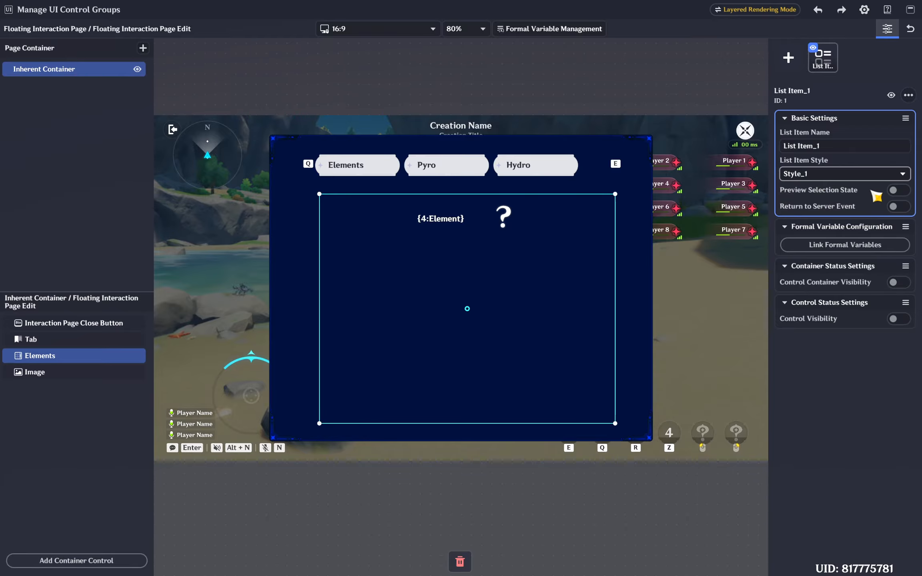
# Step: Link the Element, Normal Asset Id and Color Asset Id formal variables to the list item
pyautogui.click(829, 246)
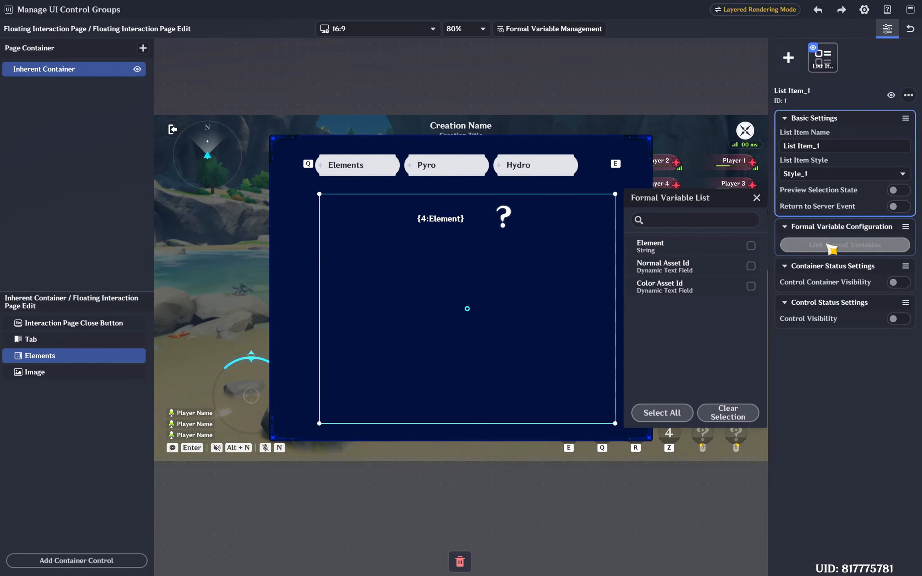
pyautogui.click(751, 246)
pyautogui.click(751, 266)
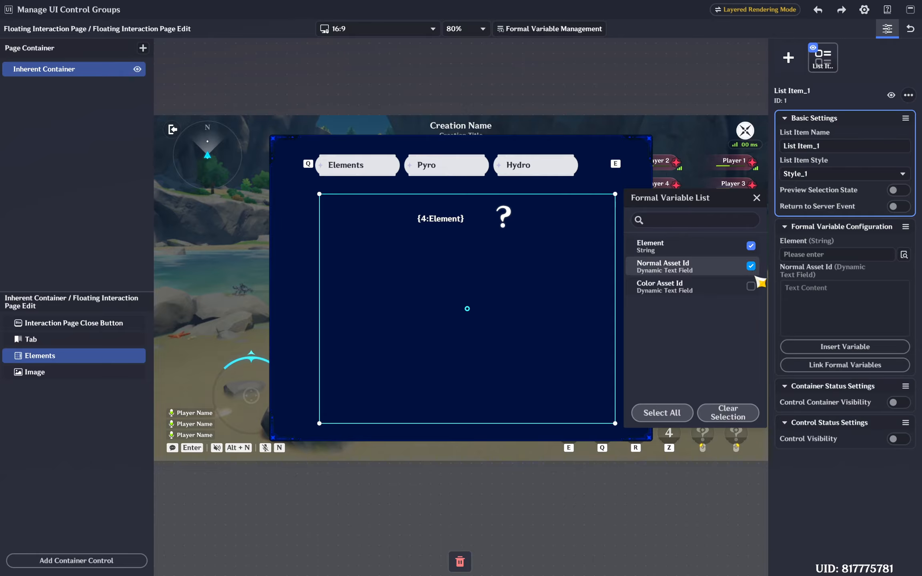
pyautogui.click(751, 286)
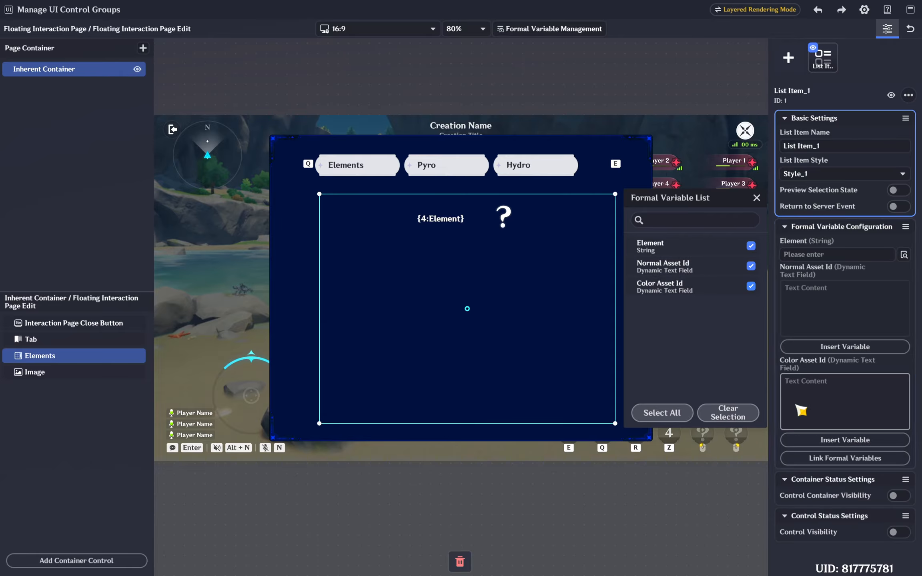
pyautogui.click(777, 427)
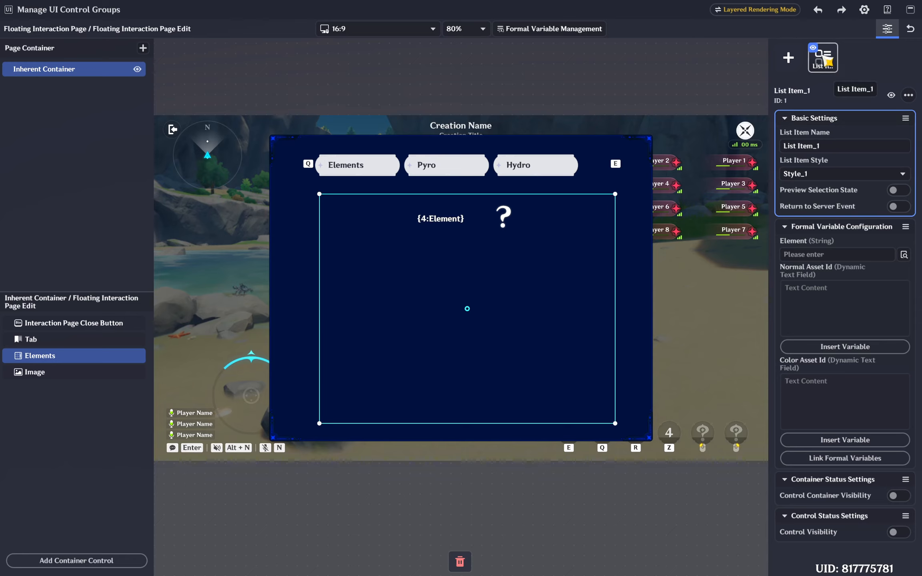
# Step: Rename the list item as Pyro and set its Element variable to Pyro
pyautogui.click(909, 96)
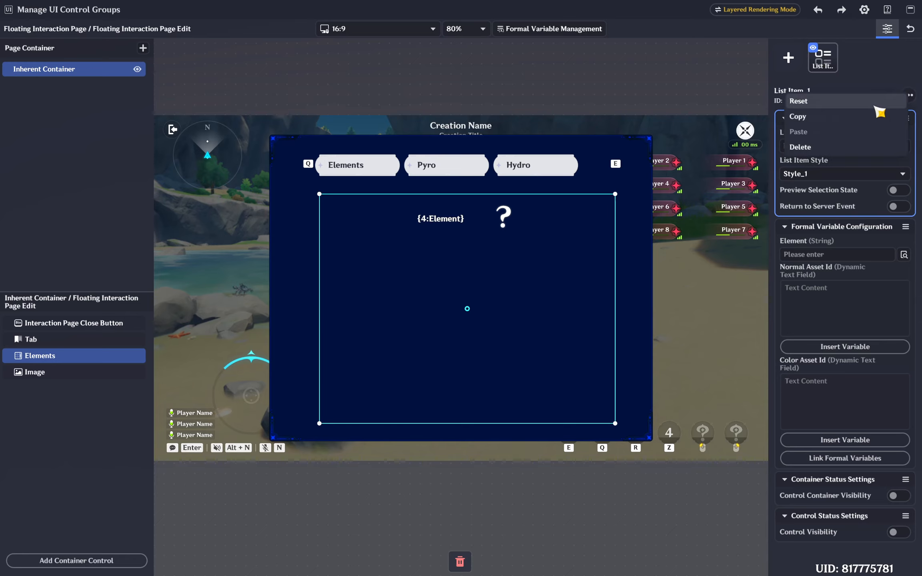
pyautogui.click(863, 74)
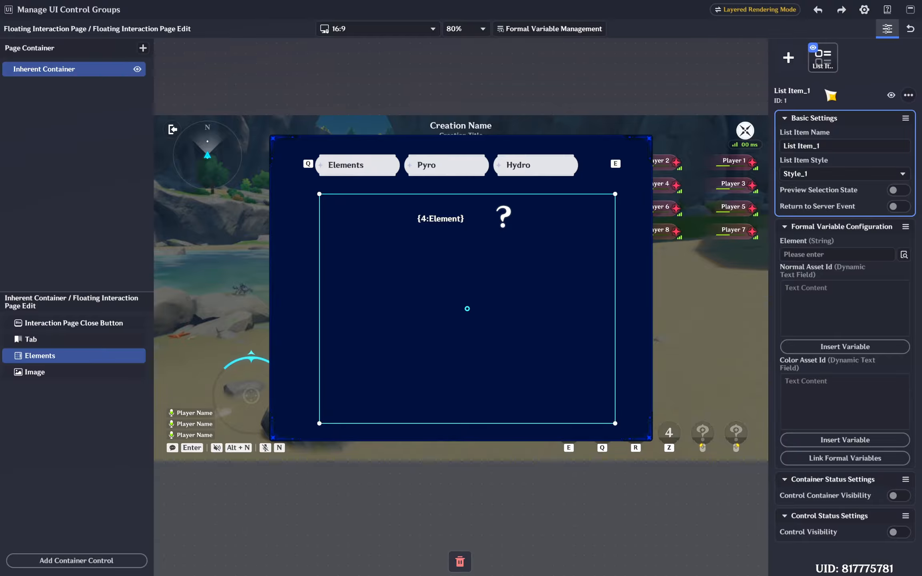
pyautogui.click(819, 148)
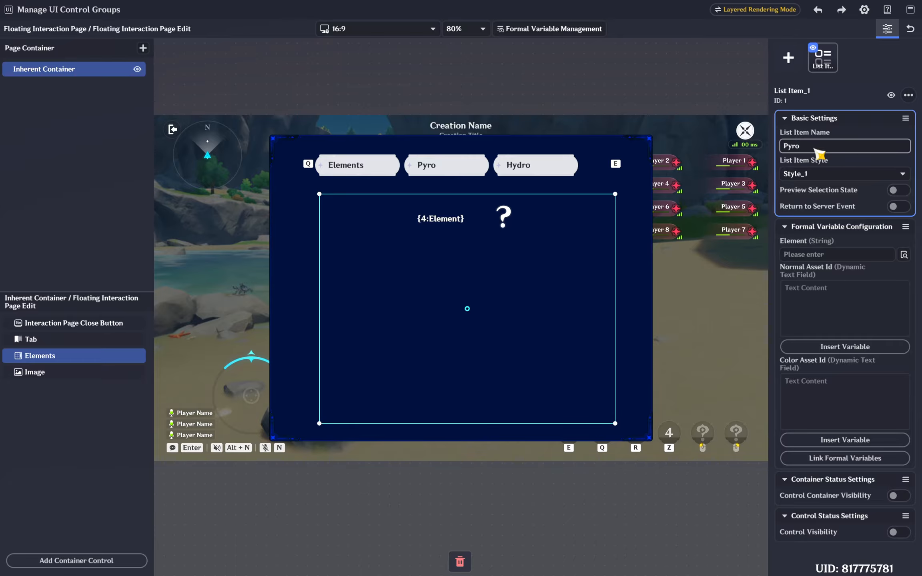
pyautogui.press('Return')
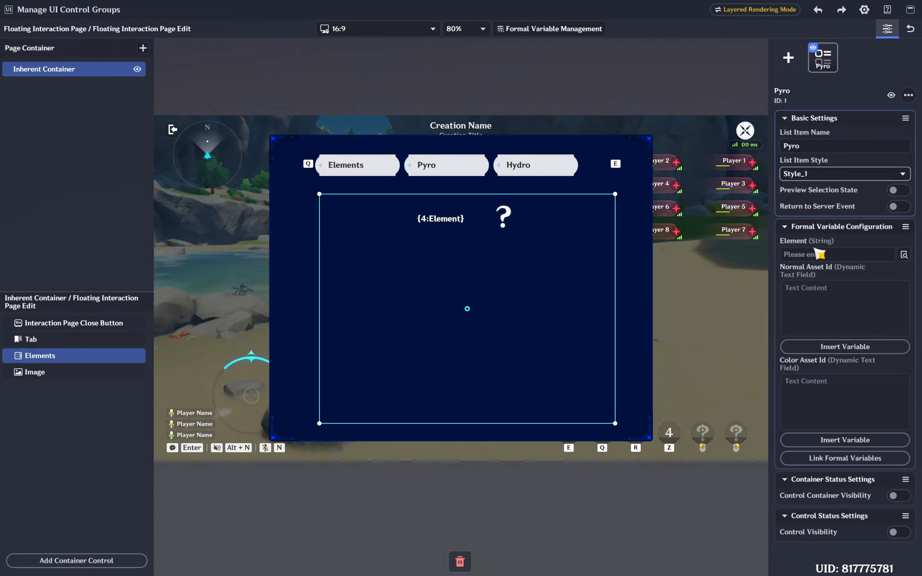
pyautogui.click(816, 259)
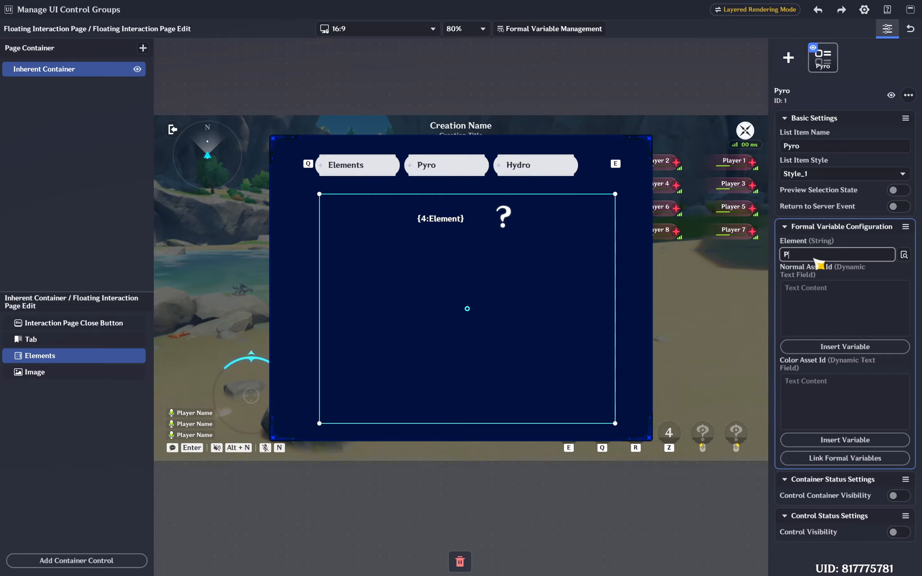
pyautogui.click(819, 313)
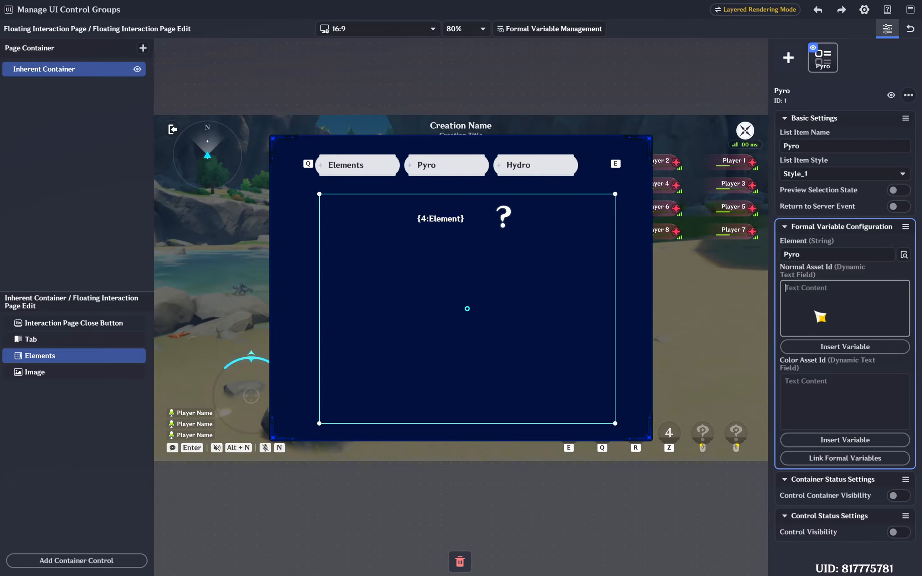
pyautogui.click(808, 395)
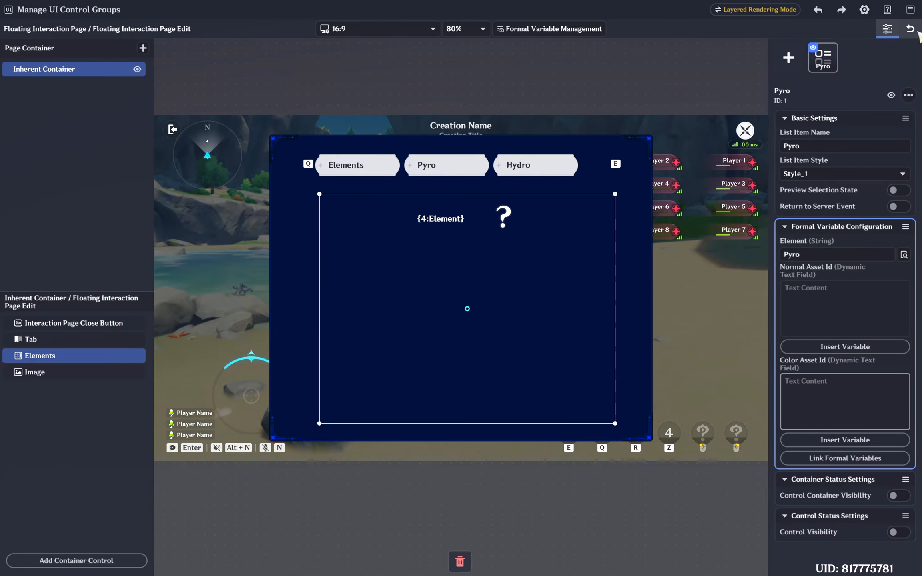
# Step: Add another Image control to the container and assign it the monochrome gameplay flame icon 102002
pyautogui.click(47, 376)
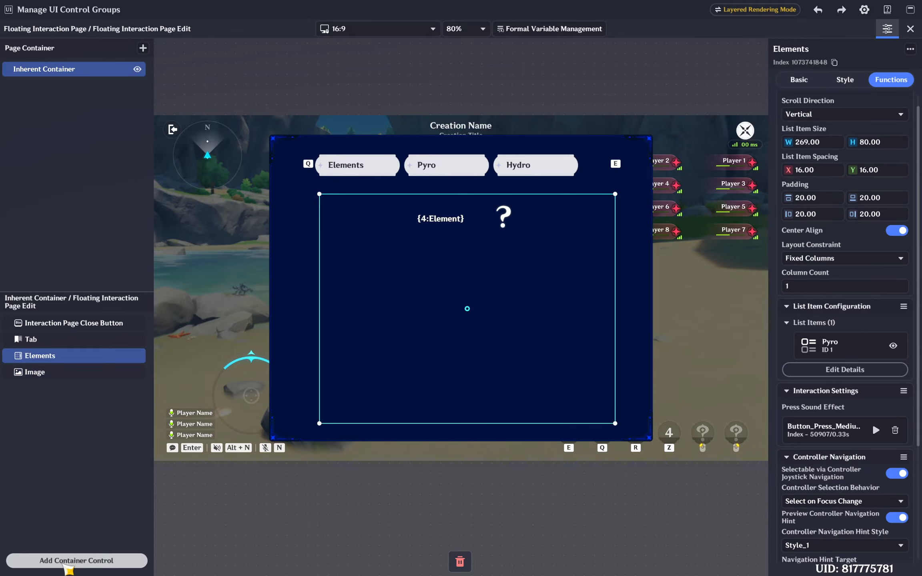
pyautogui.click(77, 560)
pyautogui.click(172, 400)
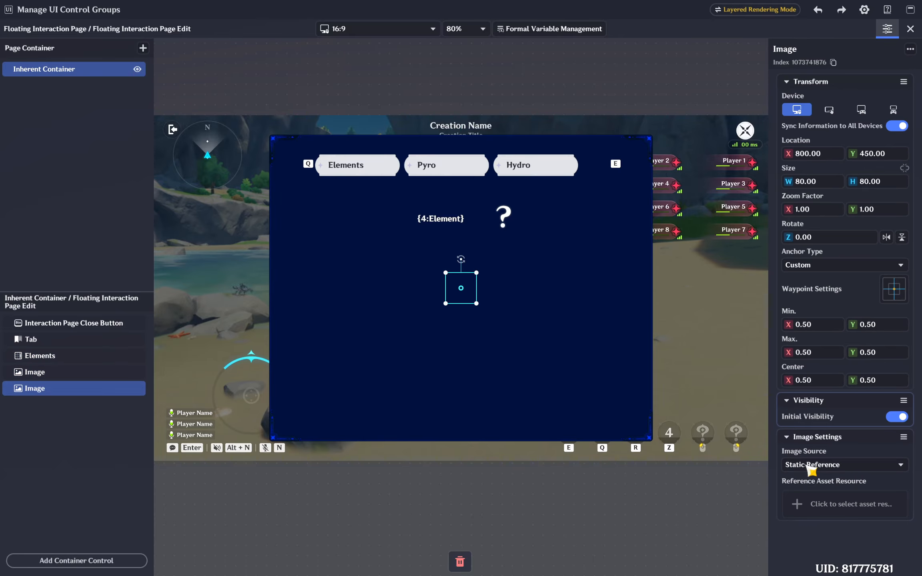
pyautogui.click(844, 503)
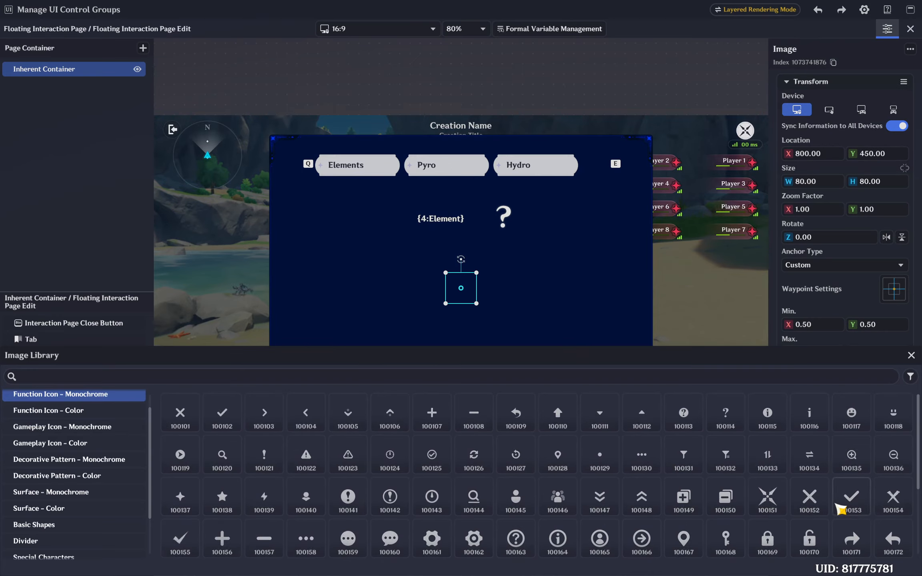
pyautogui.click(94, 431)
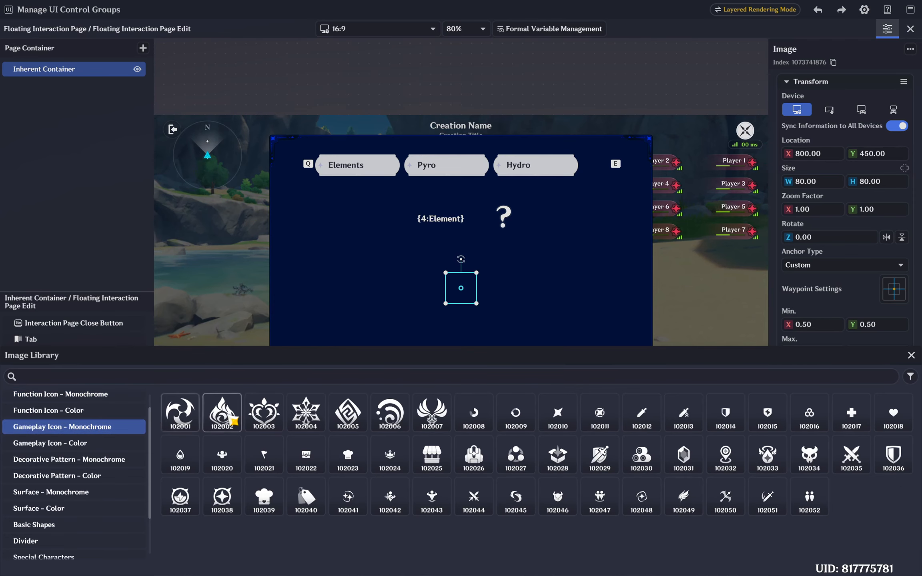
pyautogui.click(222, 412)
pyautogui.click(912, 357)
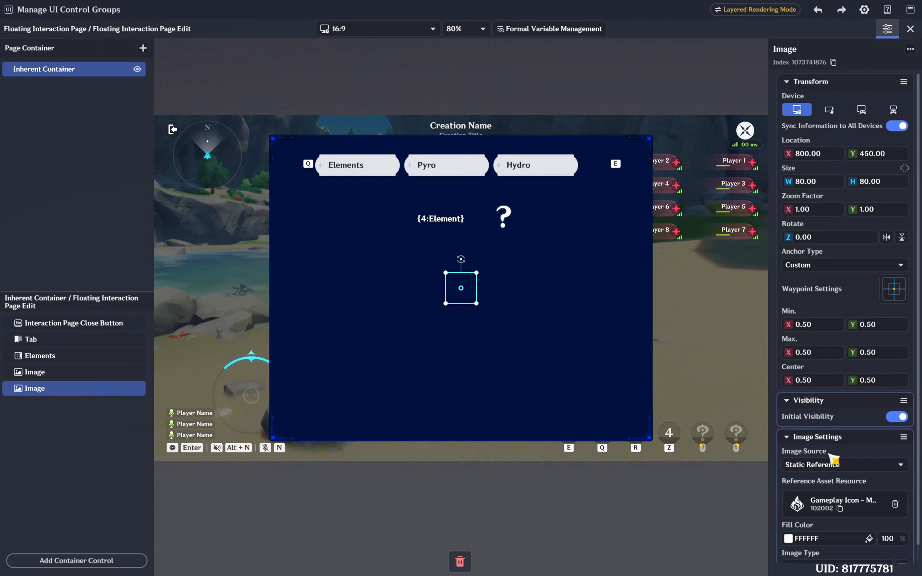
# Step: Copy the flame icon's asset ID and enter 102002 as the Pyro list item's Normal Asset Id
pyautogui.click(840, 508)
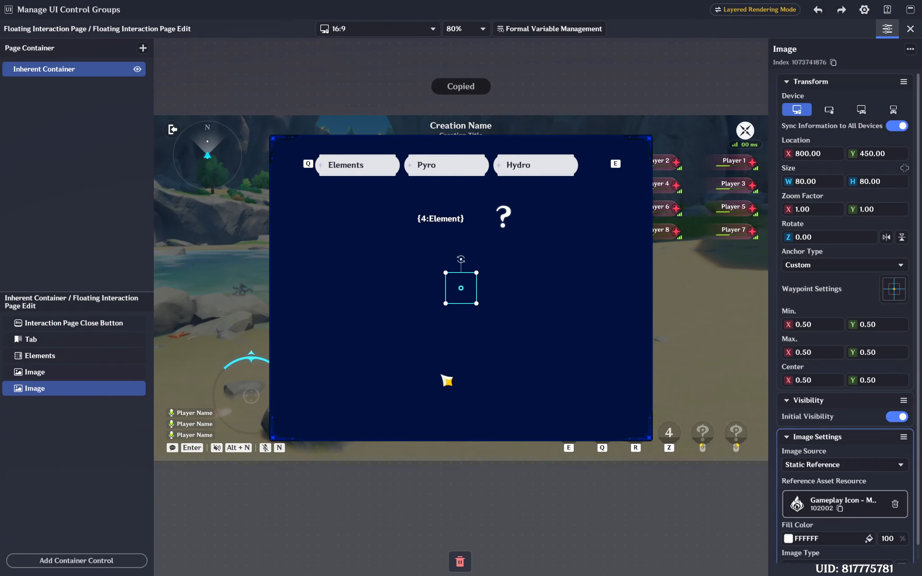
pyautogui.click(51, 341)
pyautogui.click(52, 357)
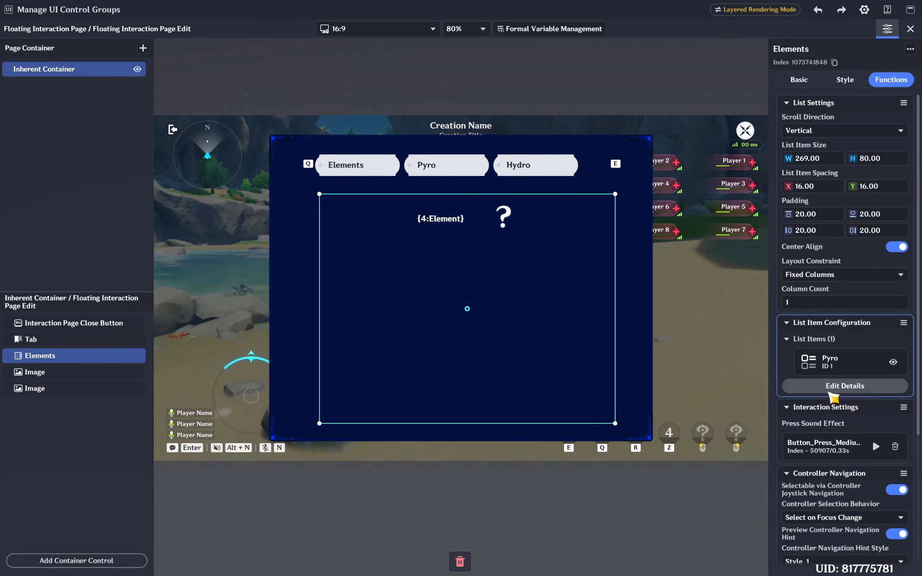
pyautogui.click(833, 396)
pyautogui.click(836, 298)
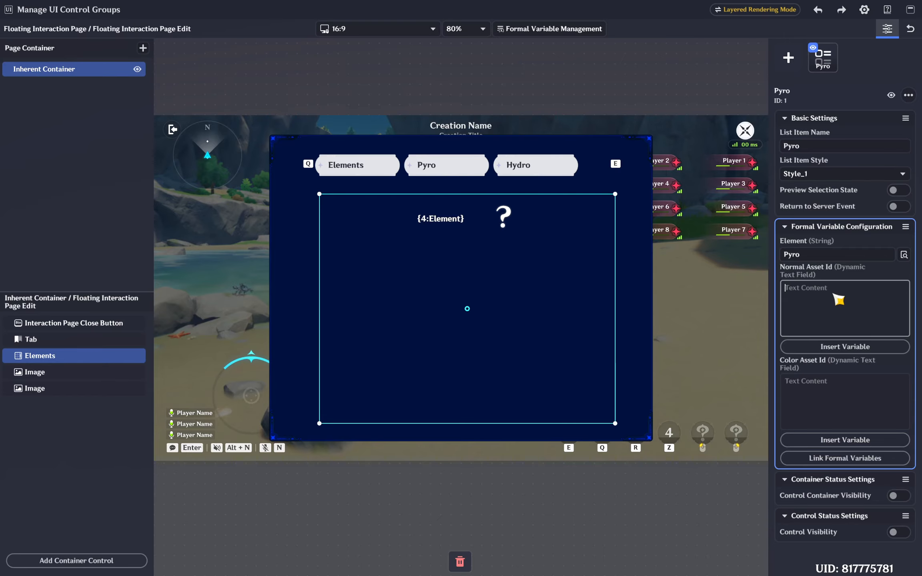
pyautogui.click(821, 401)
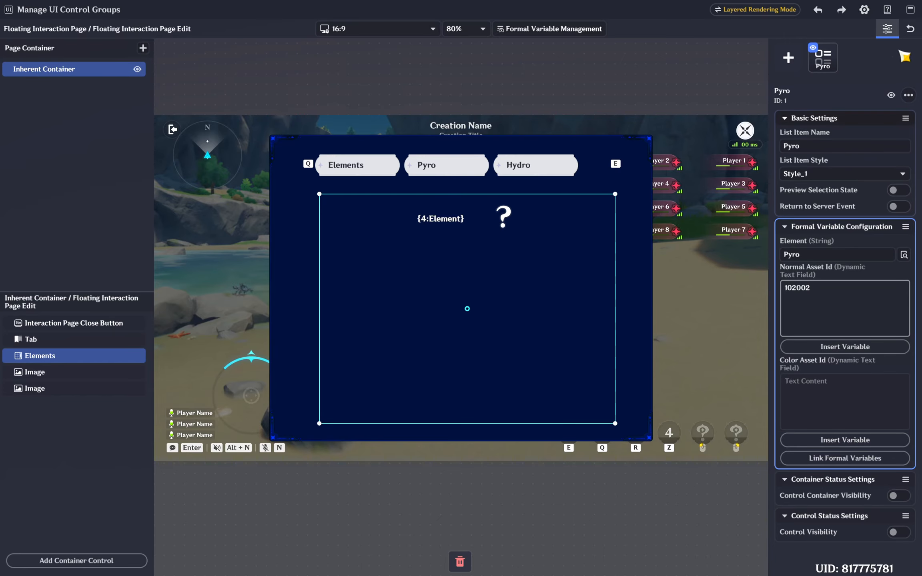
# Step: Assign the color gameplay flame icon 103002 to the second Image control
pyautogui.click(64, 389)
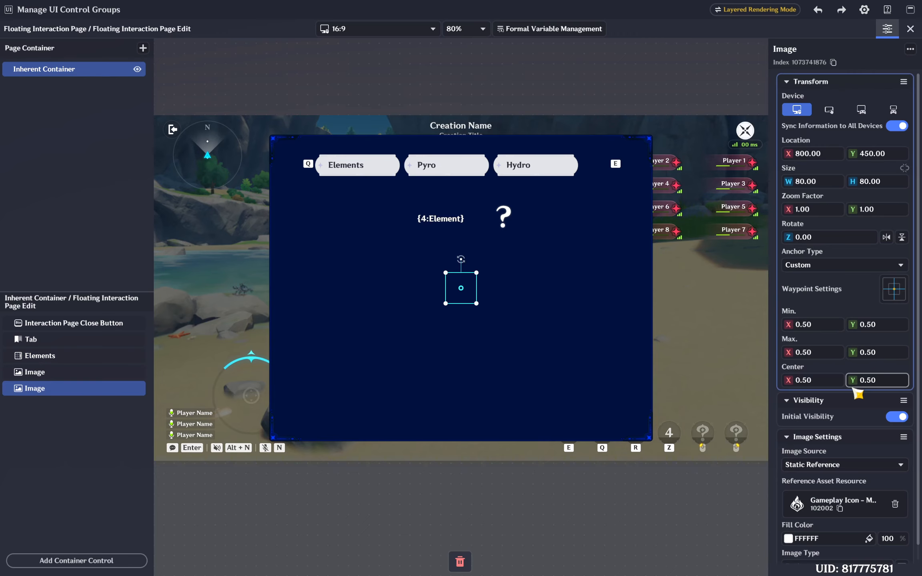
pyautogui.click(829, 509)
pyautogui.click(74, 443)
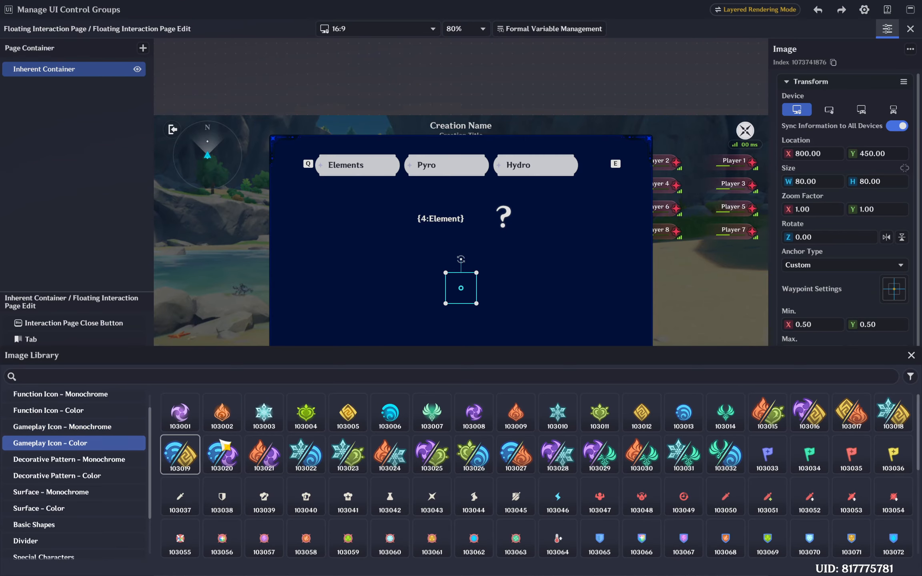
pyautogui.click(223, 416)
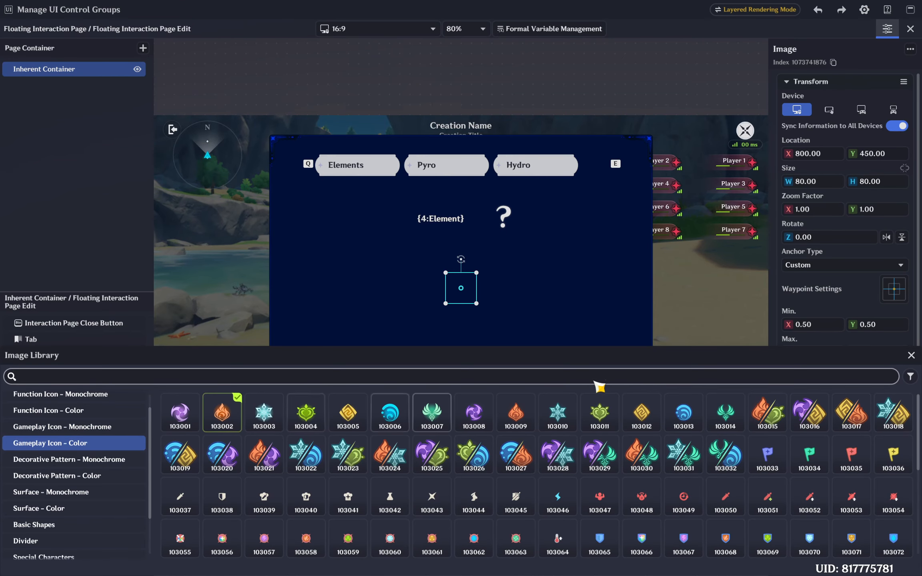
pyautogui.click(911, 355)
# Step: Copy the color flame icon's asset ID and enter 103002 as the Pyro list item's Color Asset Id
pyautogui.click(840, 508)
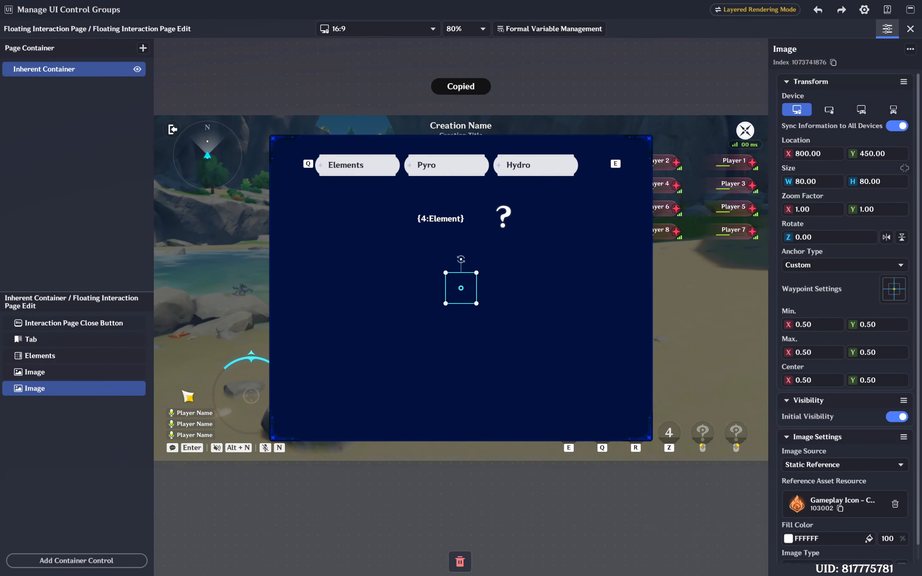
pyautogui.click(48, 356)
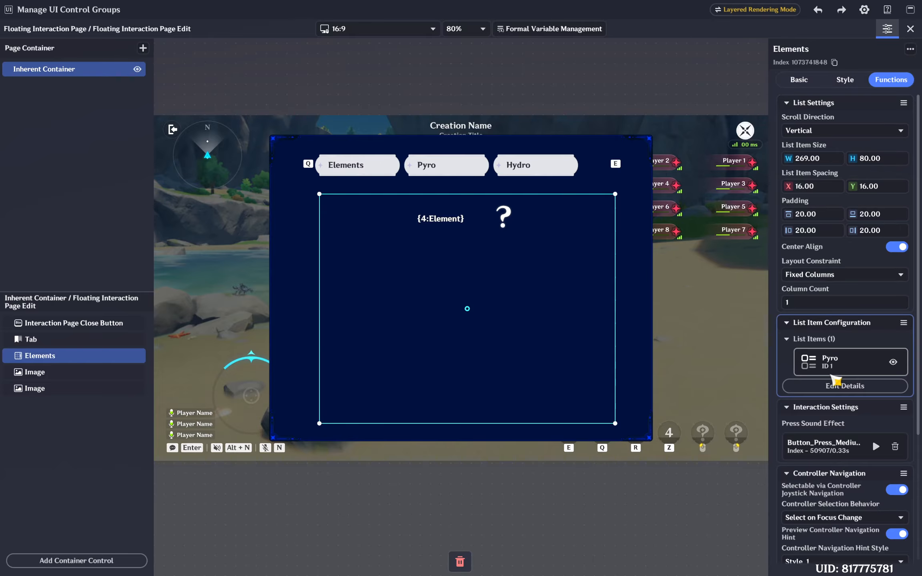
pyautogui.click(836, 385)
pyautogui.click(807, 398)
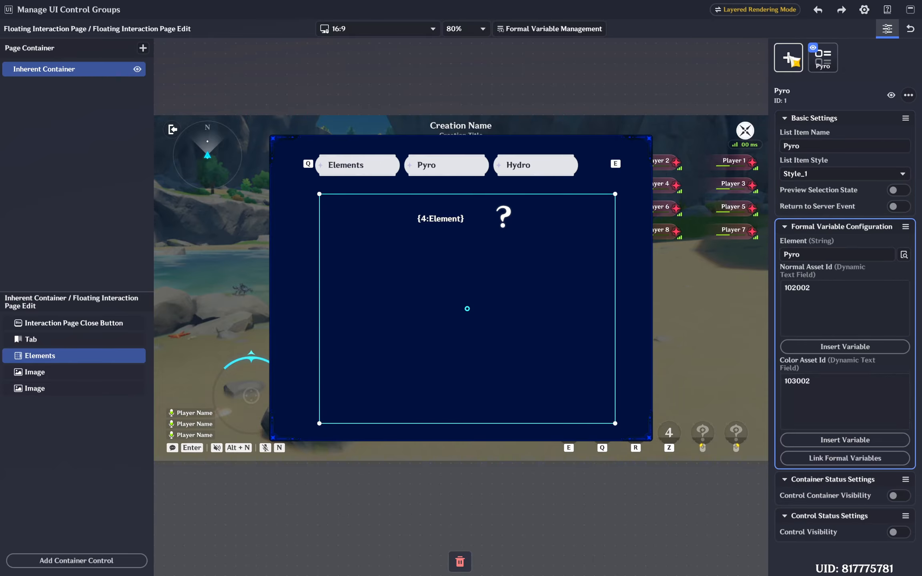
# Step: Add a new list item to the Elements window, name it Hydro and give it list item style Style_1
pyautogui.click(788, 60)
pyautogui.click(821, 148)
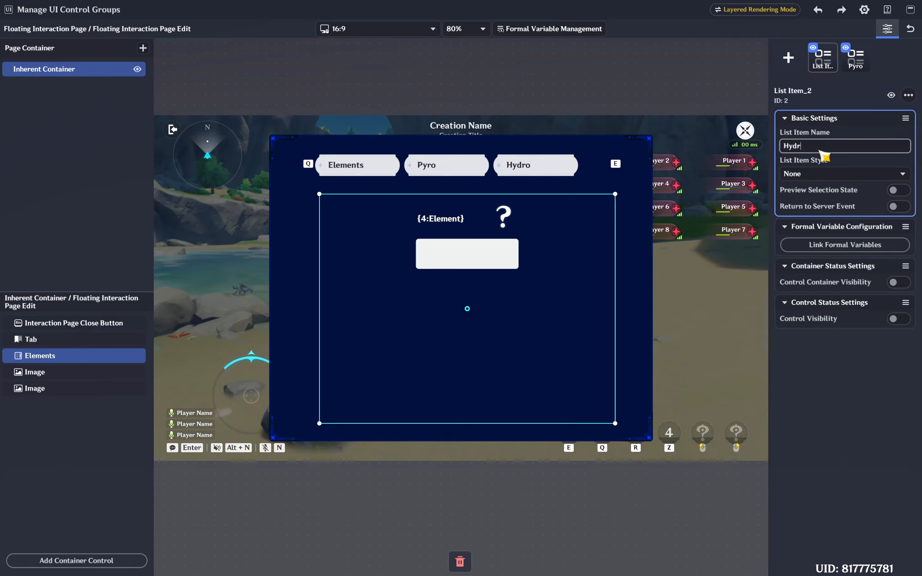
pyautogui.click(829, 397)
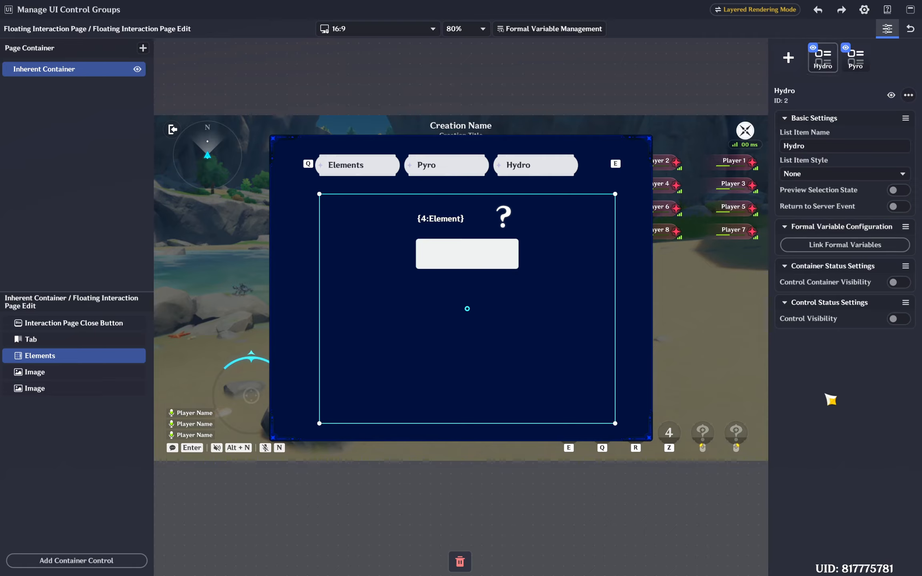
pyautogui.click(828, 173)
pyautogui.click(825, 203)
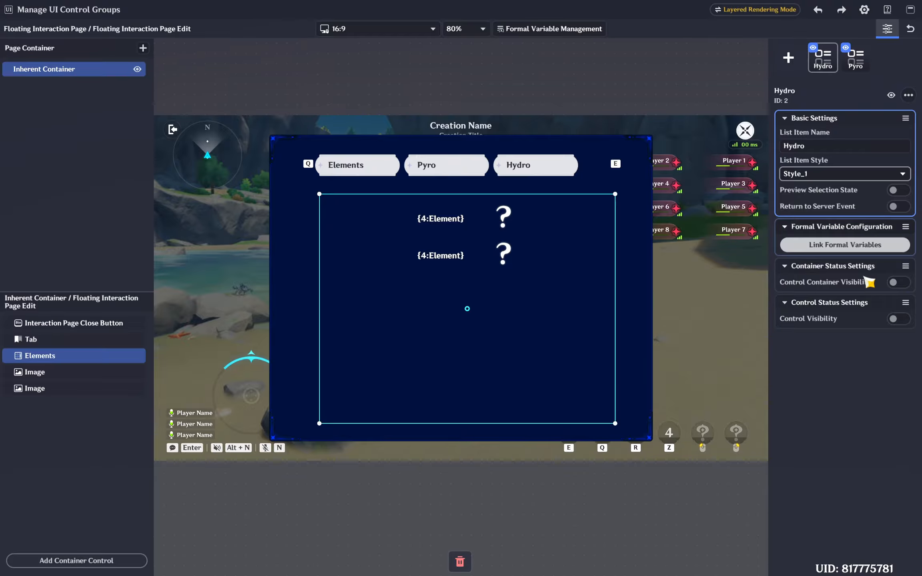
# Step: Link the Element, Normal Asset Id and Color Asset Id formal variables to the Hydro item and set Element to Hydro
pyautogui.click(857, 251)
pyautogui.click(751, 246)
pyautogui.click(751, 266)
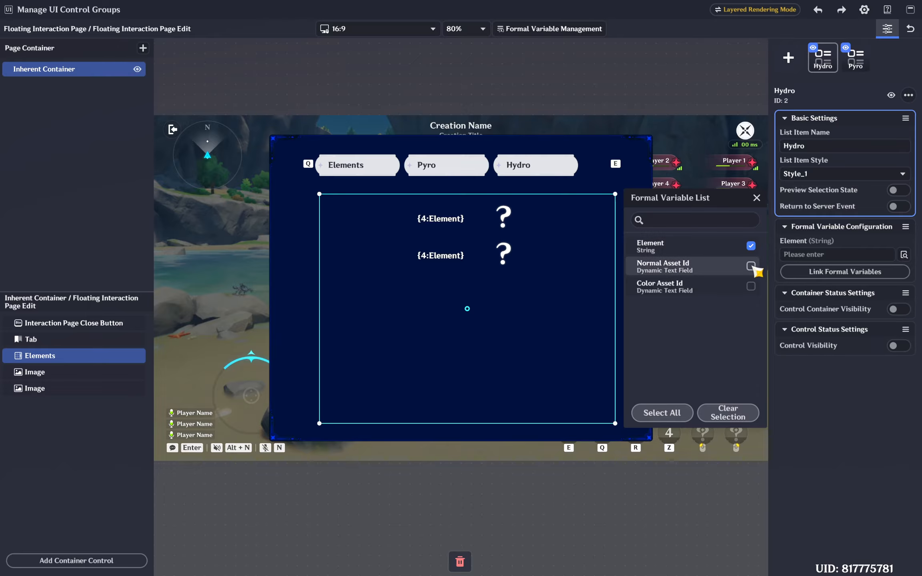
pyautogui.click(831, 255)
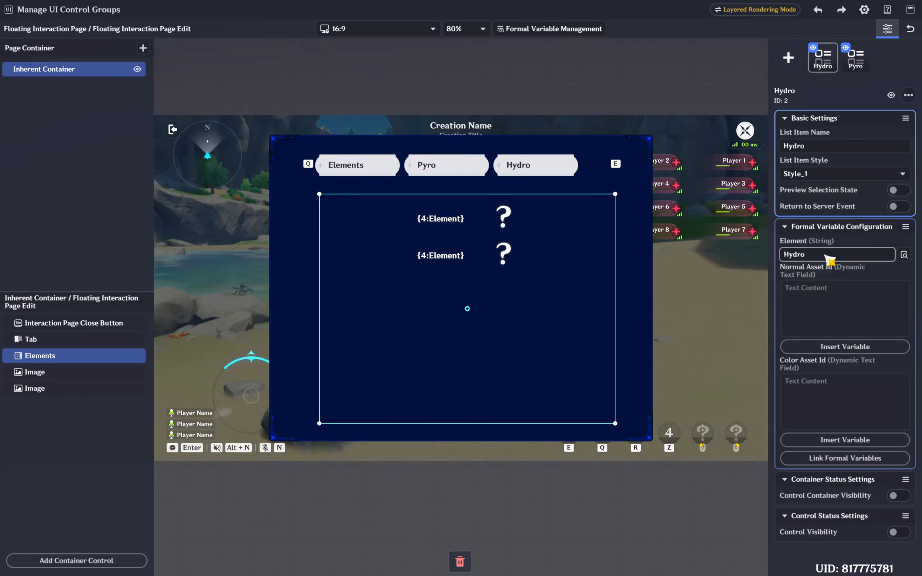
# Step: Replace the second Image control's resource with the monochrome gameplay water icon 102006
pyautogui.click(120, 390)
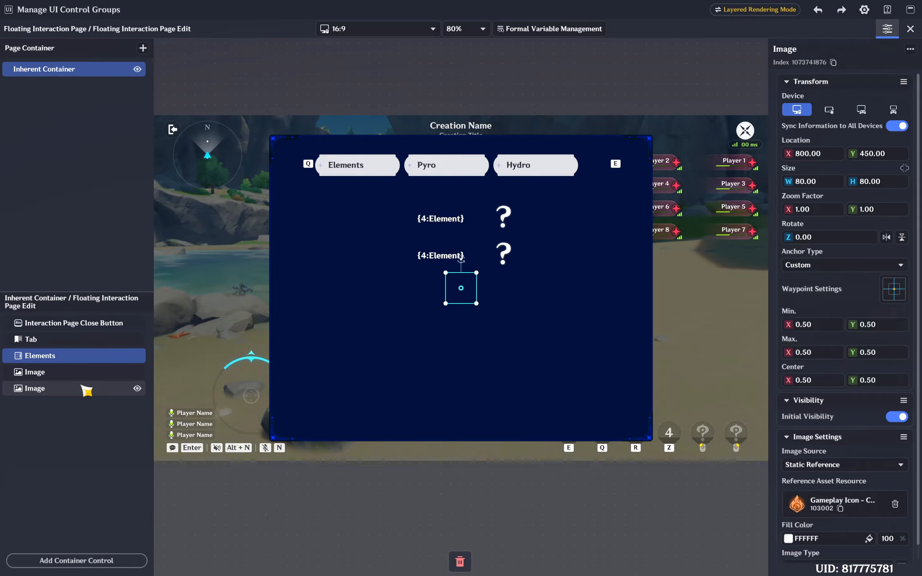
pyautogui.click(887, 508)
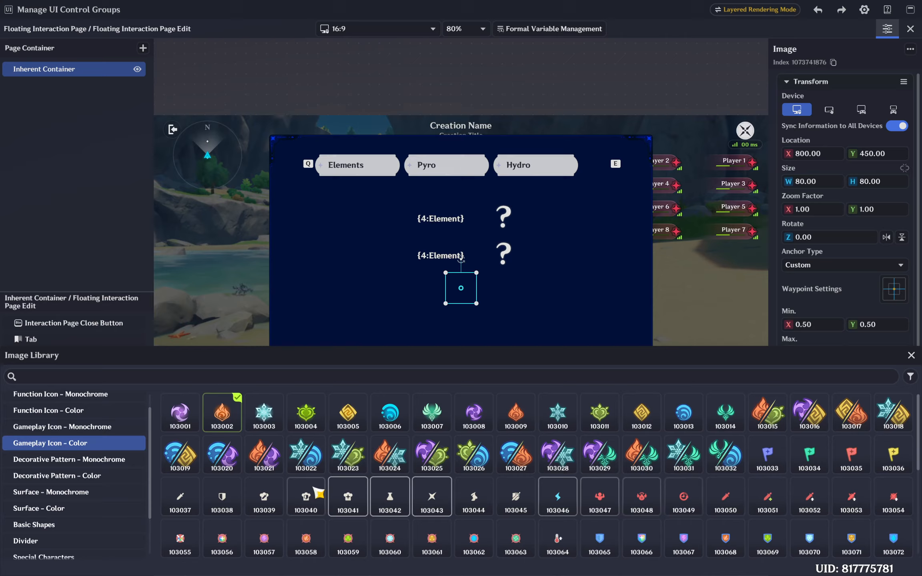
pyautogui.click(93, 461)
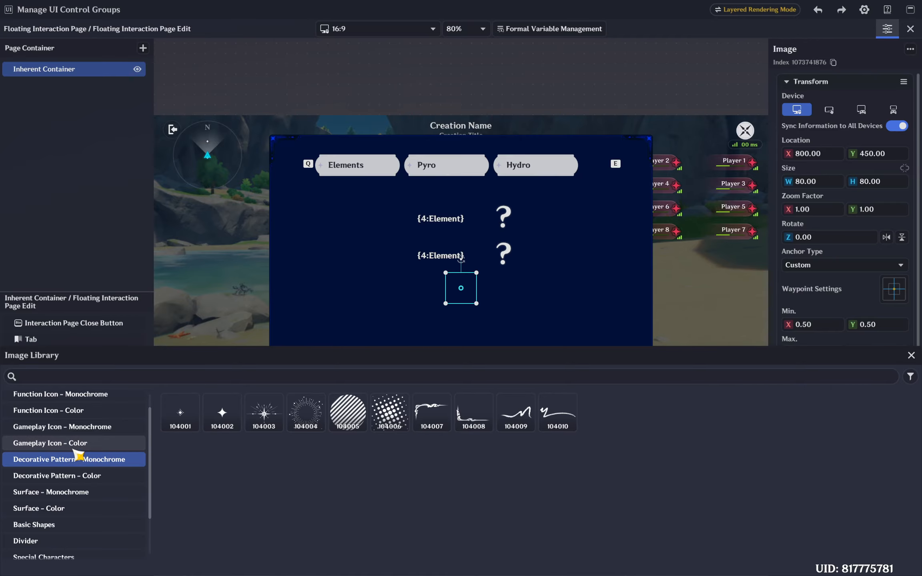
pyautogui.click(104, 442)
pyautogui.click(100, 427)
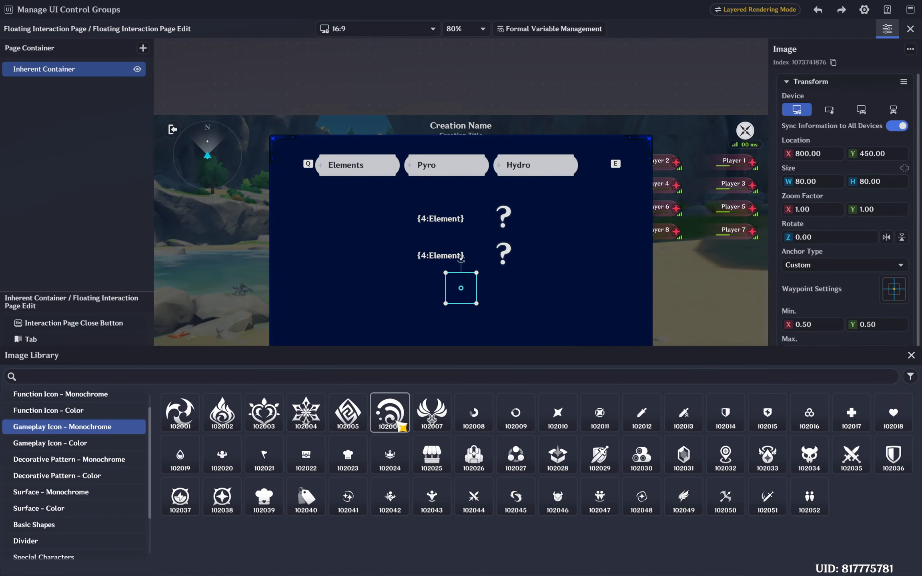
pyautogui.click(389, 412)
pyautogui.click(911, 355)
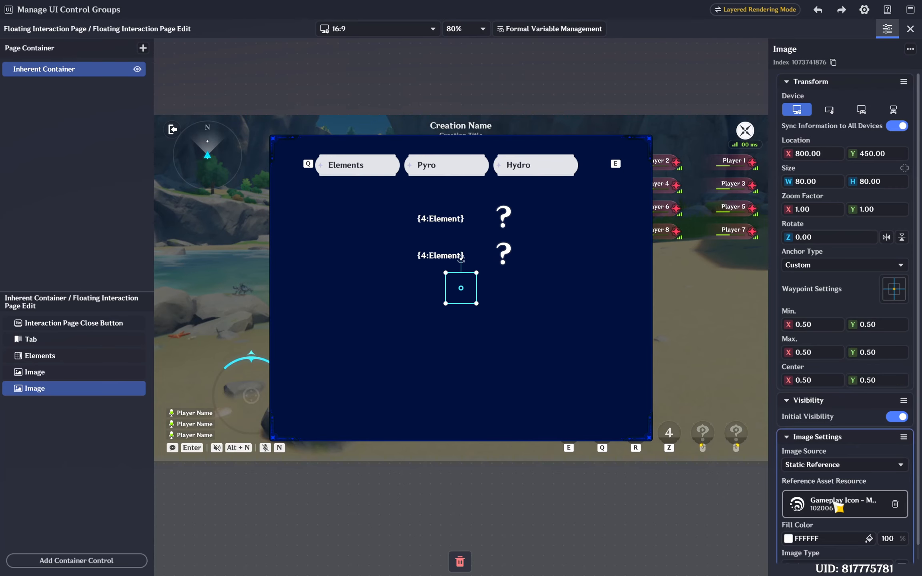
# Step: Copy the monochrome water icon's asset ID and enter 102006 as the Hydro list item's Normal Asset Id
pyautogui.click(841, 509)
pyautogui.click(72, 323)
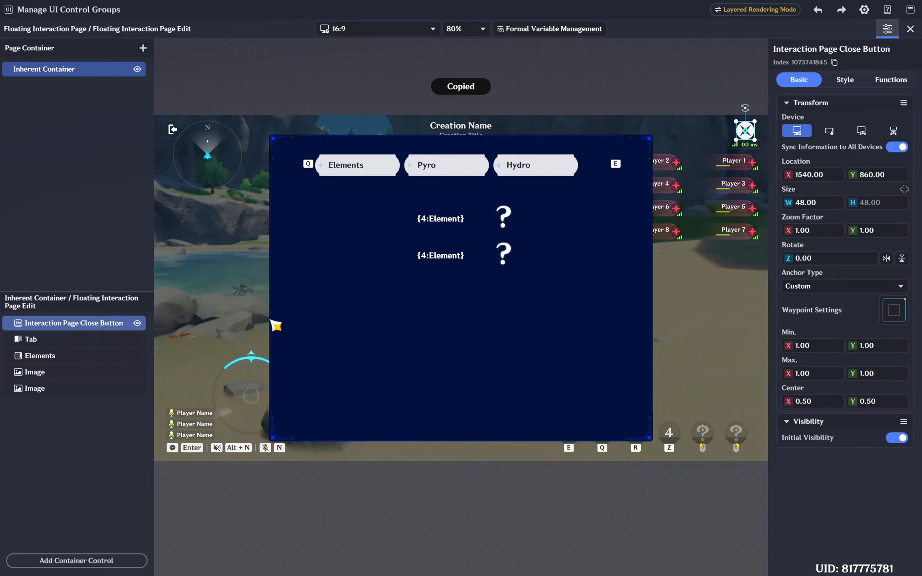
pyautogui.click(72, 356)
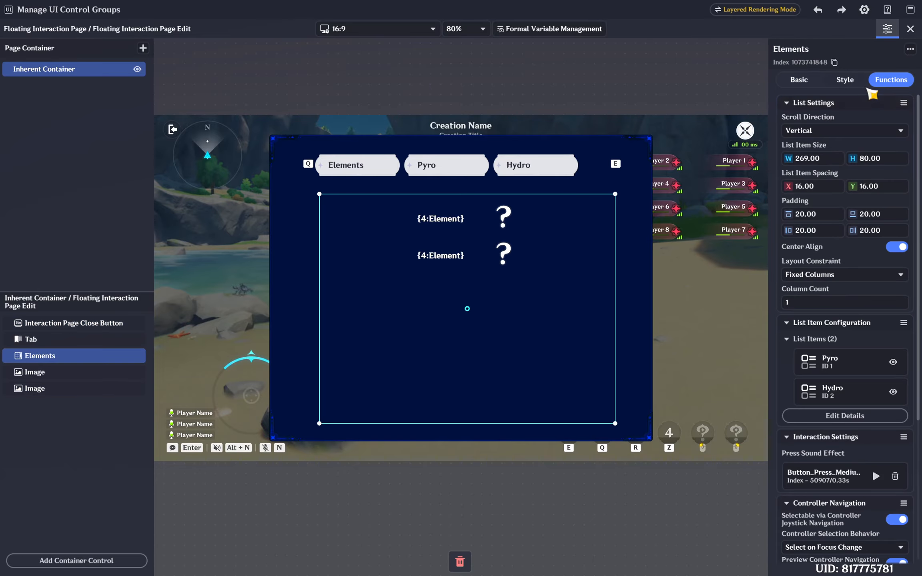
pyautogui.click(819, 415)
pyautogui.click(818, 328)
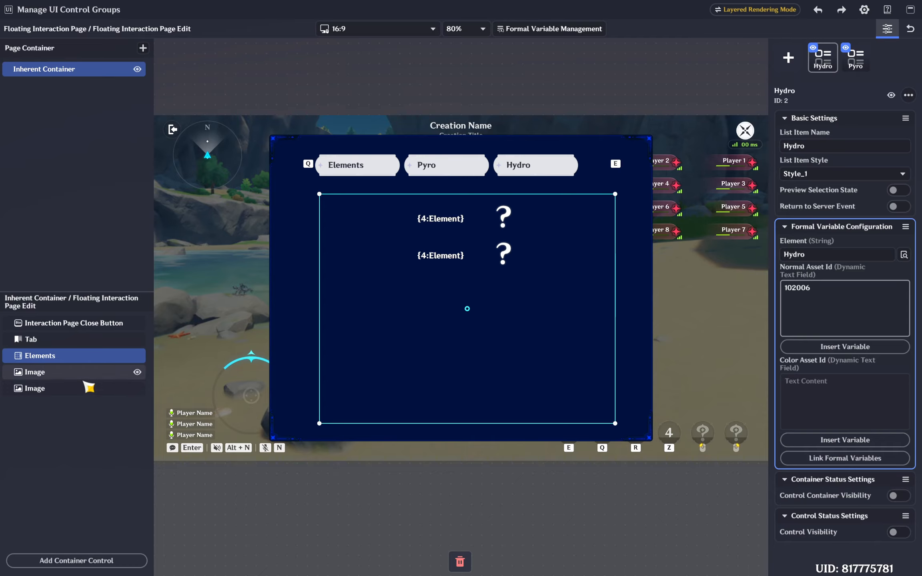
# Step: Switch the second Image control's resource to the color gameplay water icon 103006
pyautogui.click(61, 390)
pyautogui.scroll(-1, 841, 489)
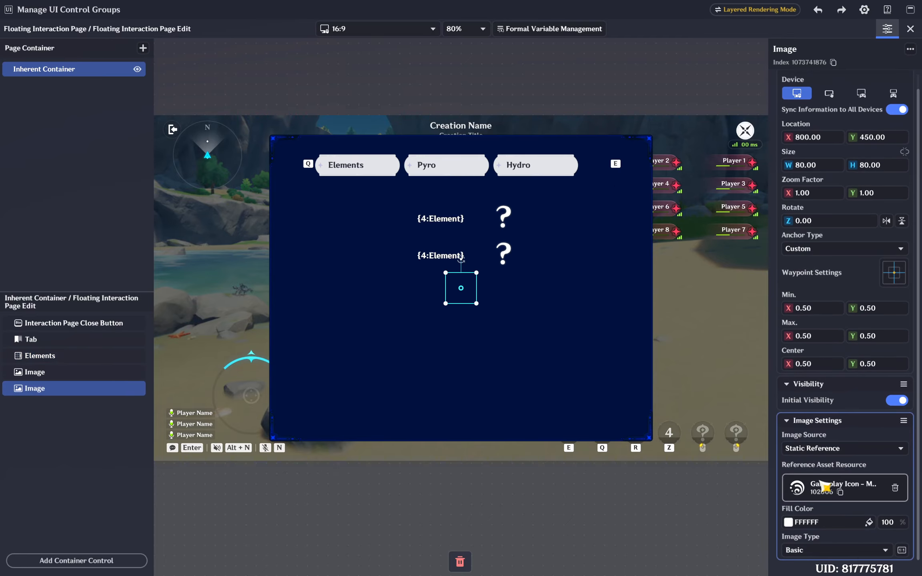
pyautogui.click(796, 487)
pyautogui.click(84, 443)
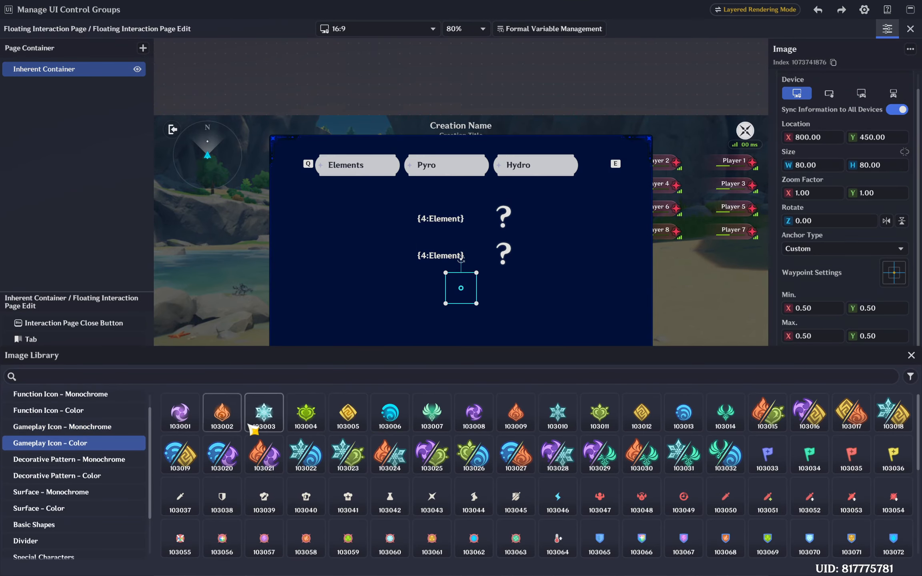
pyautogui.click(912, 355)
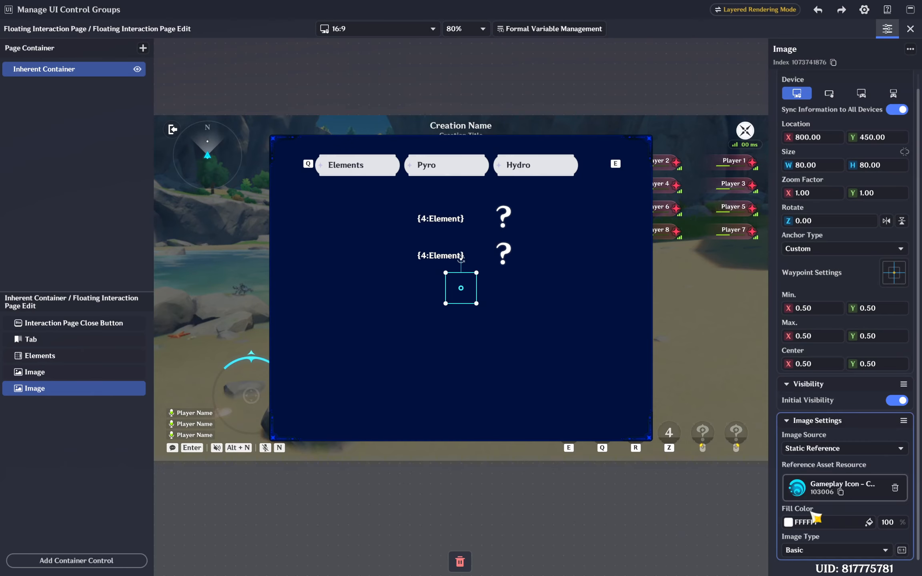
# Step: Copy the color water icon's asset ID and enter 103006 as the Hydro list item's Color Asset Id
pyautogui.click(840, 492)
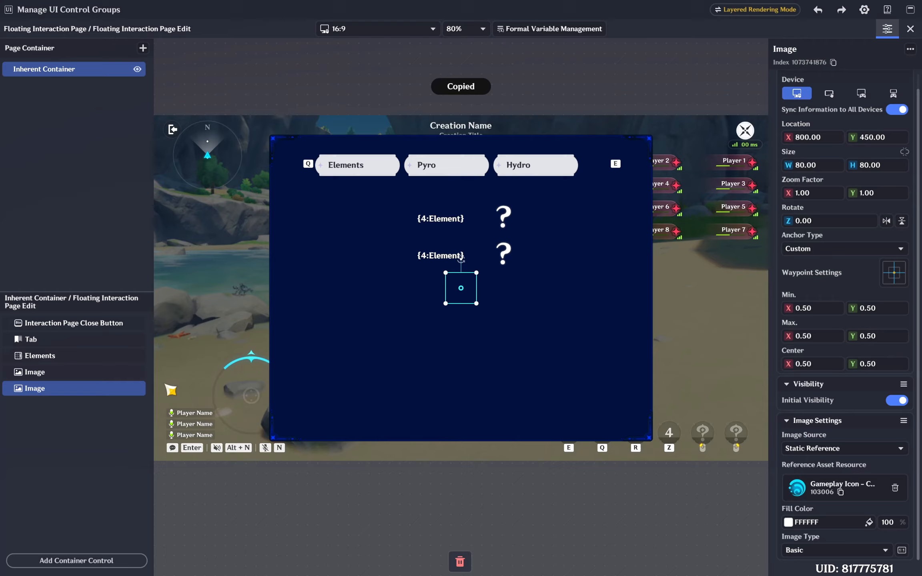
pyautogui.click(54, 356)
pyautogui.click(813, 376)
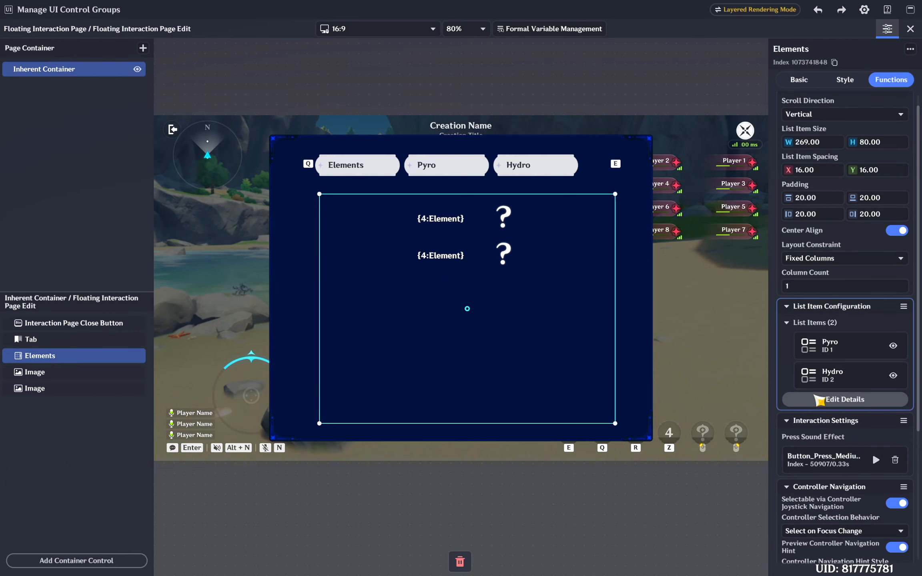
pyautogui.click(808, 399)
pyautogui.click(808, 399)
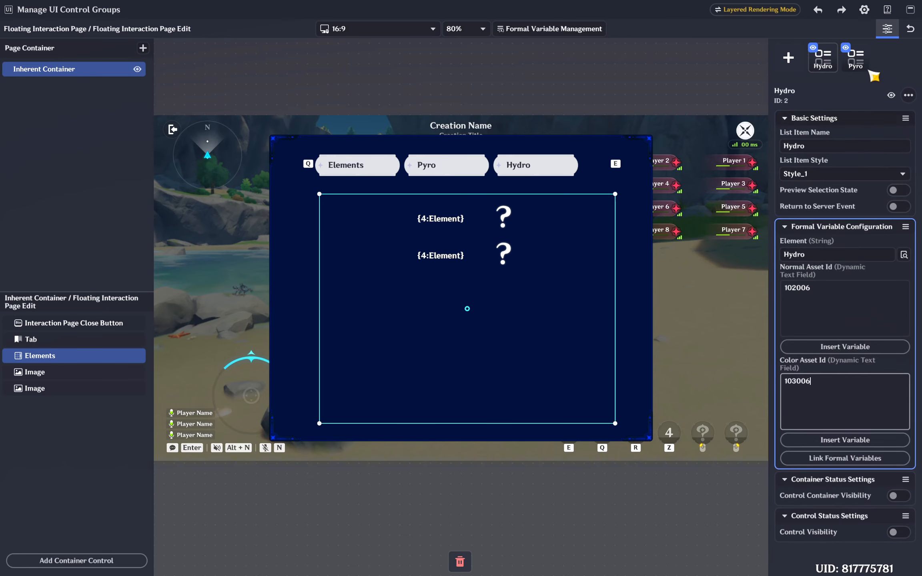
# Step: Check the Pyro list item's variables, delete the second Image control from the container and save the page
pyautogui.click(849, 67)
pyautogui.click(910, 31)
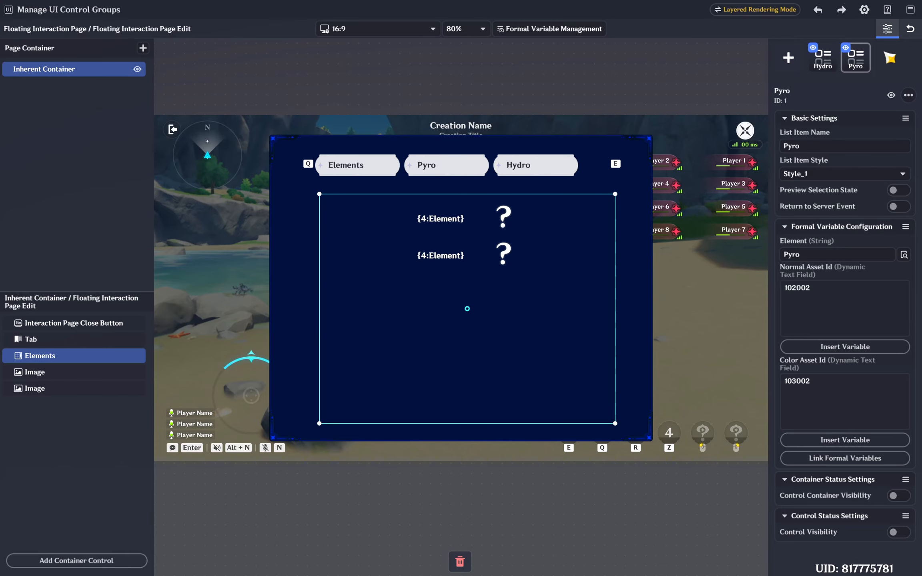
pyautogui.click(67, 391)
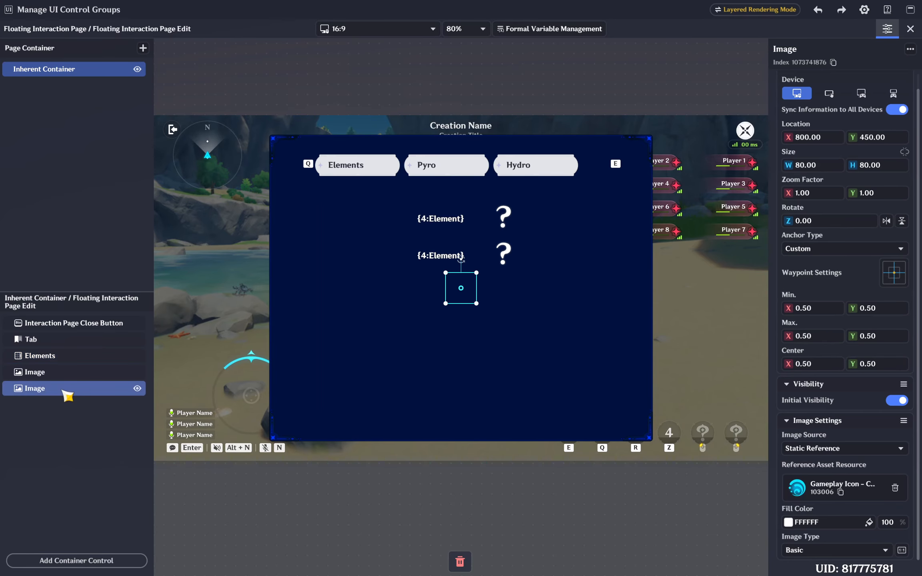
pyautogui.press('Delete')
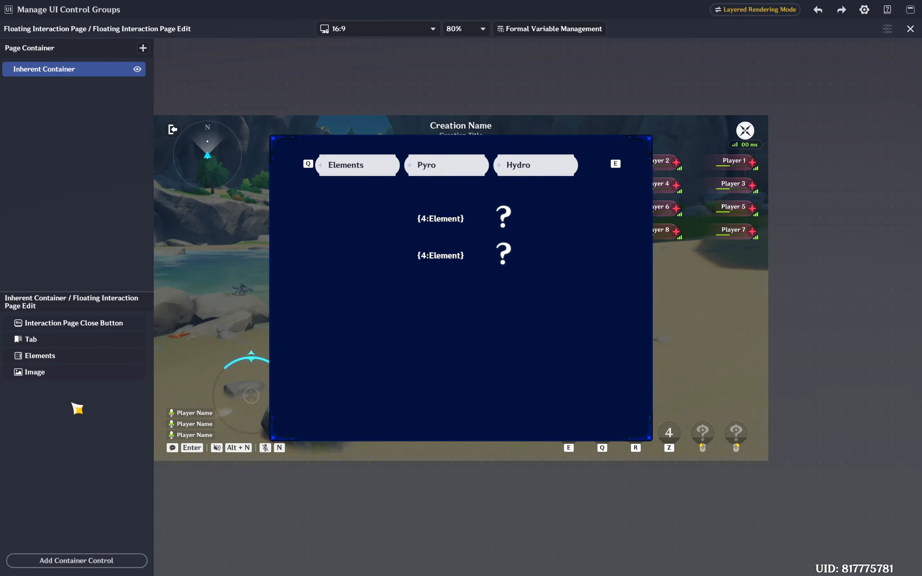
pyautogui.hotkey('ctrl', 's')
# Step: Add a Text Window below the tab bar and stretch it over the list area to about 744 by 608
pyautogui.click(56, 340)
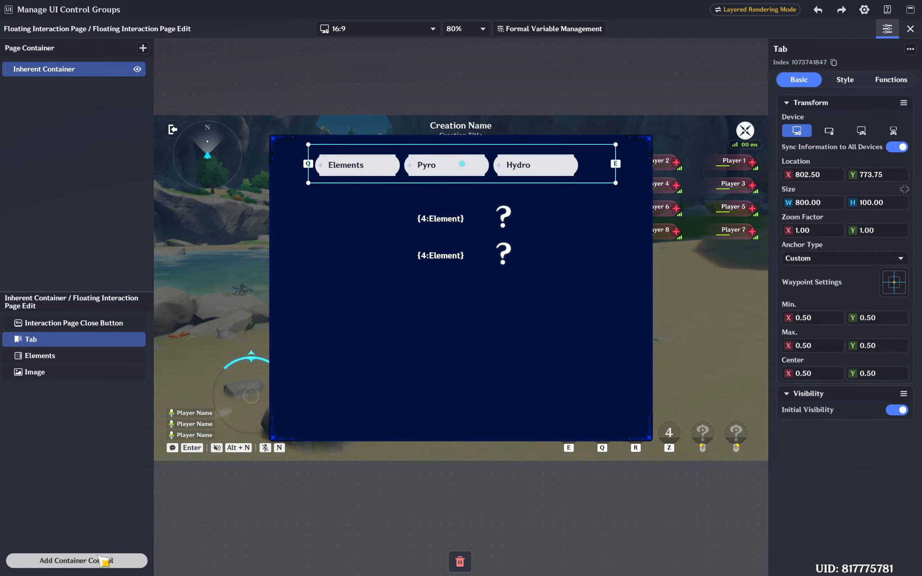
pyautogui.click(102, 560)
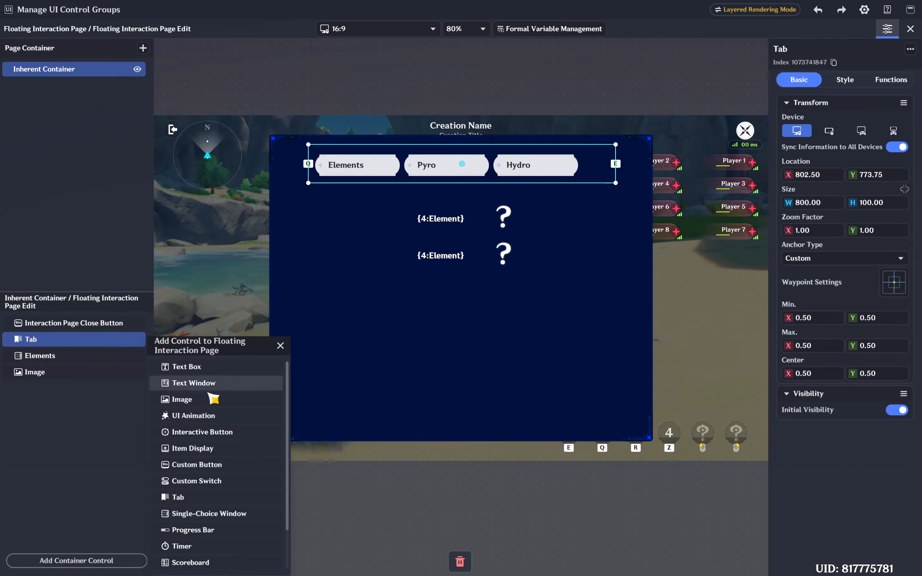
pyautogui.click(194, 383)
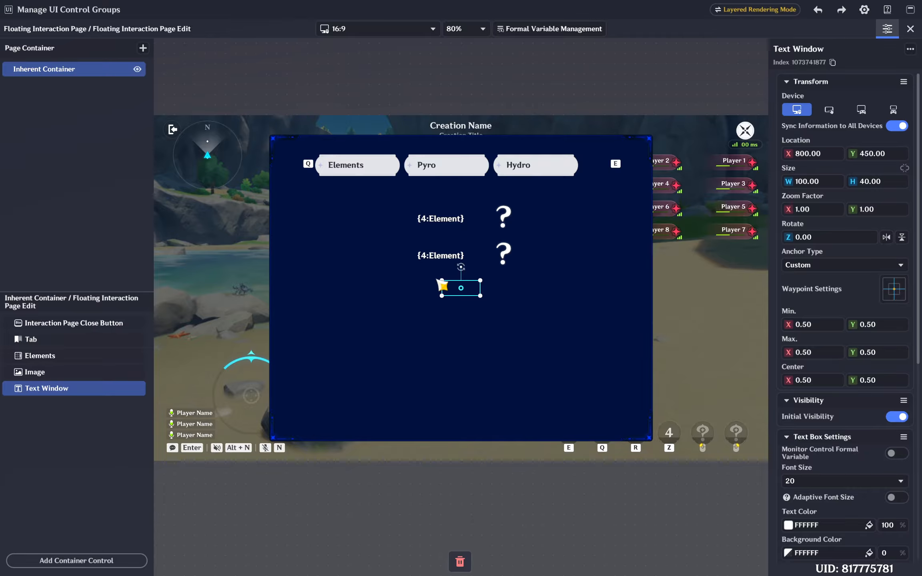
pyautogui.moveTo(441, 279); pyautogui.dragTo(317, 190)
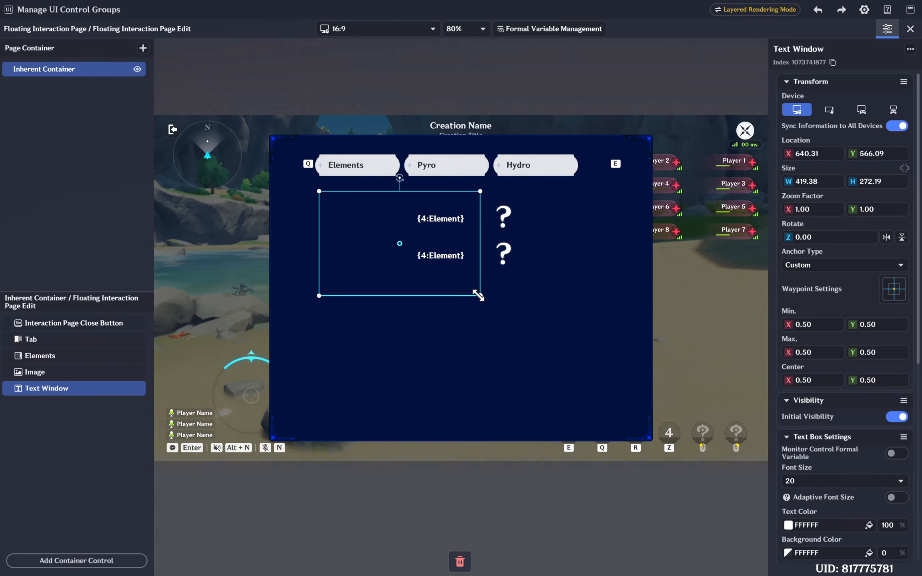
pyautogui.moveTo(479, 295); pyautogui.dragTo(605, 425)
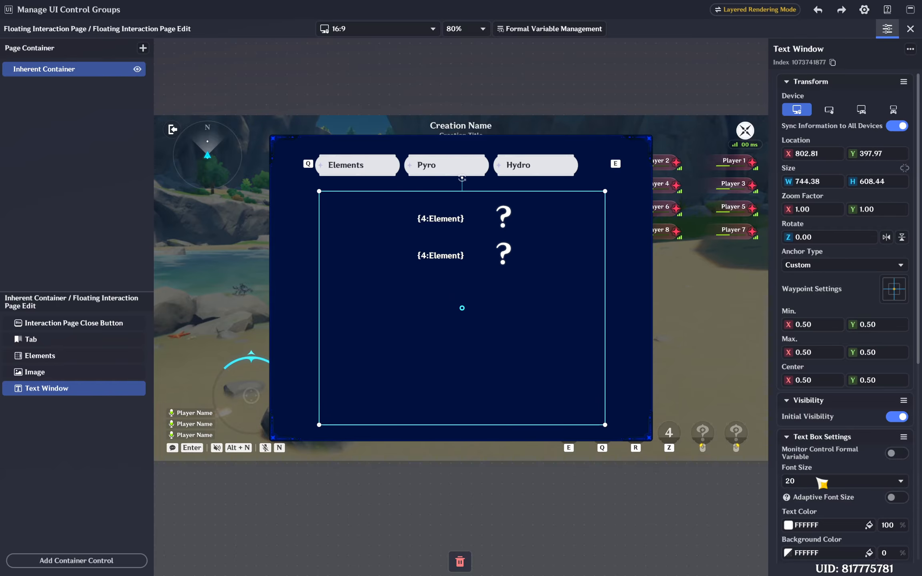
# Step: Enter "Pyro is orange in color" as the Text Window's content
pyautogui.scroll(-3, 822, 483)
pyautogui.scroll(-1, 852, 527)
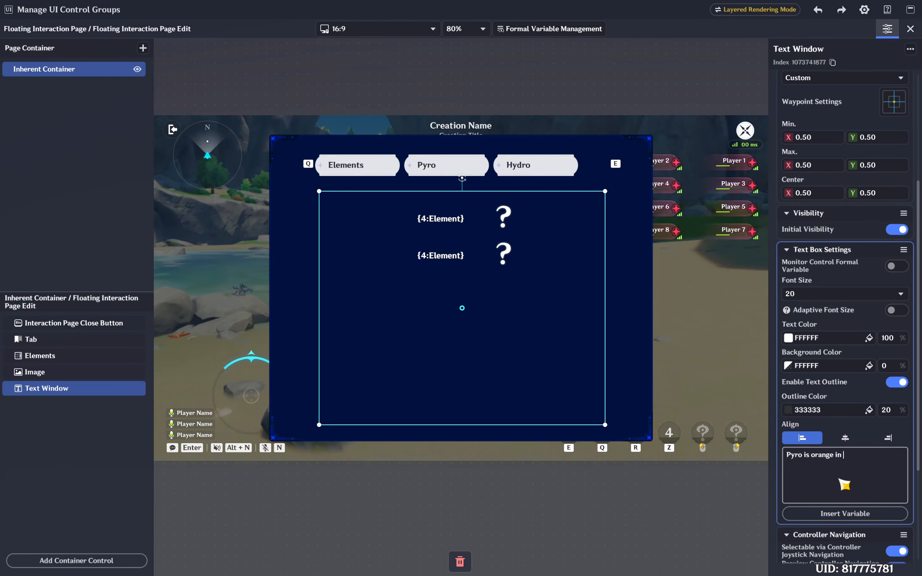
pyautogui.click(803, 499)
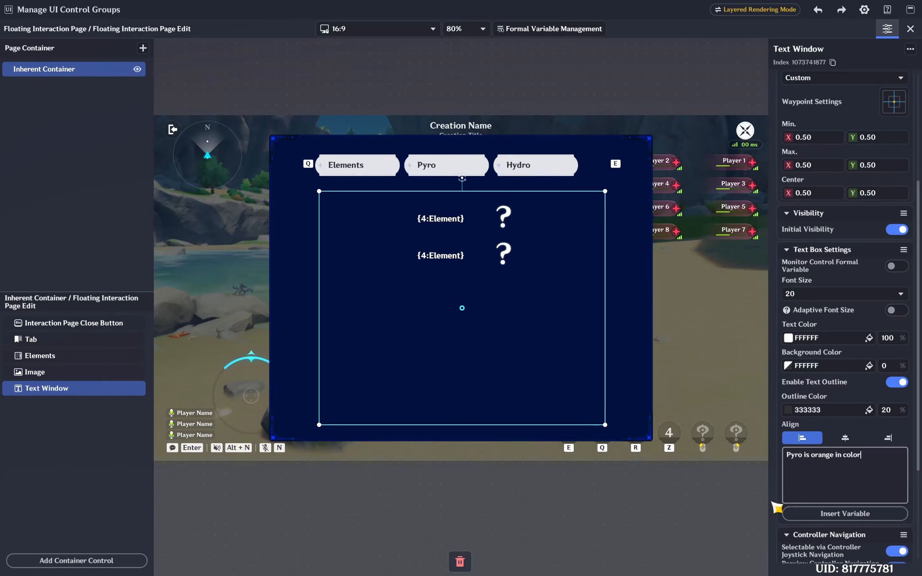
# Step: Move the Text Window one place up, above the Image control, and rename it Pyro
pyautogui.rightClick(48, 388)
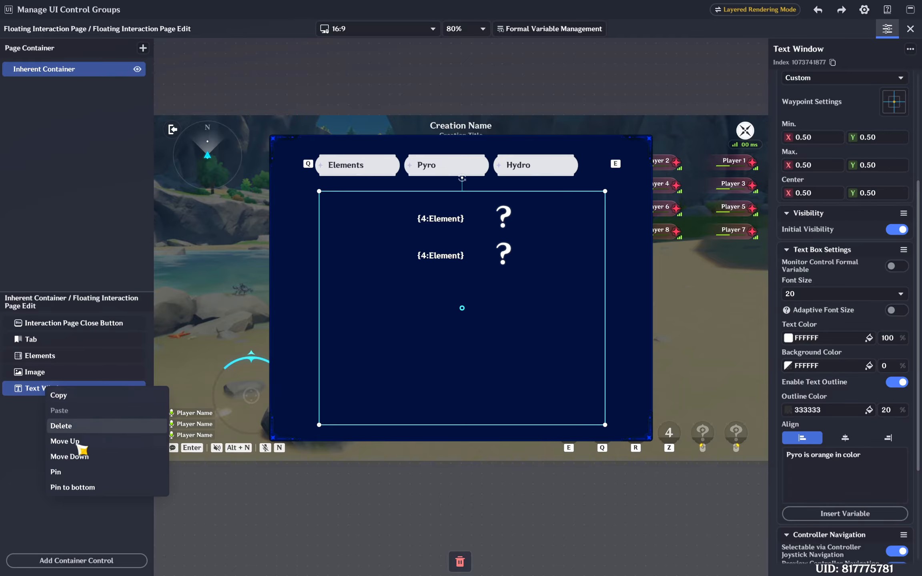
pyautogui.click(76, 442)
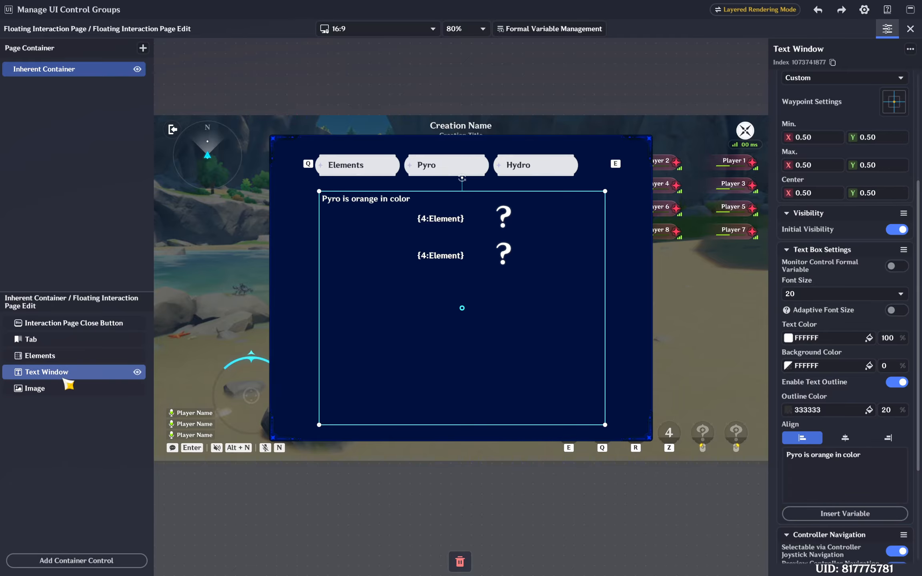
pyautogui.click(816, 50)
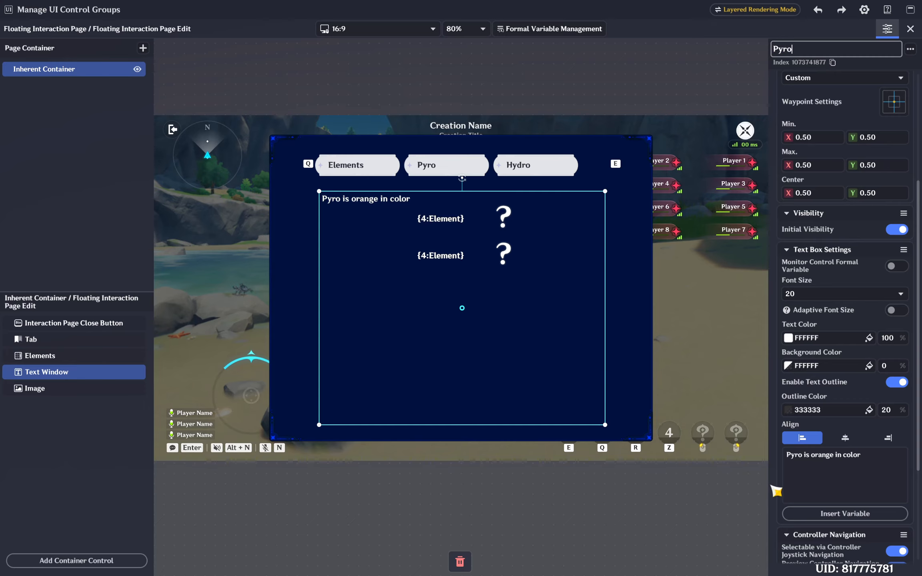
pyautogui.press('Return')
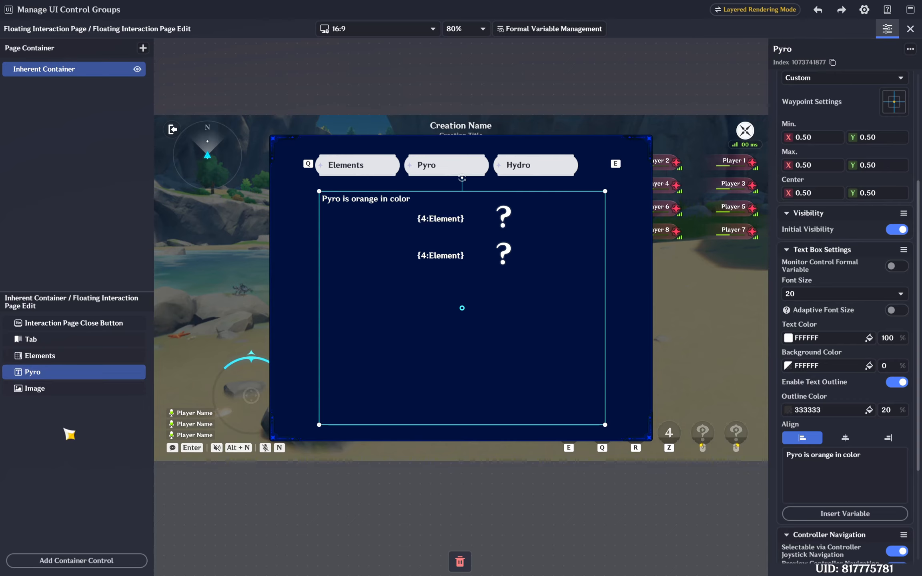
# Step: Duplicate the Pyro text window, rename the copy Hydro and move it up above the Image control
pyautogui.click(74, 405)
pyautogui.click(806, 50)
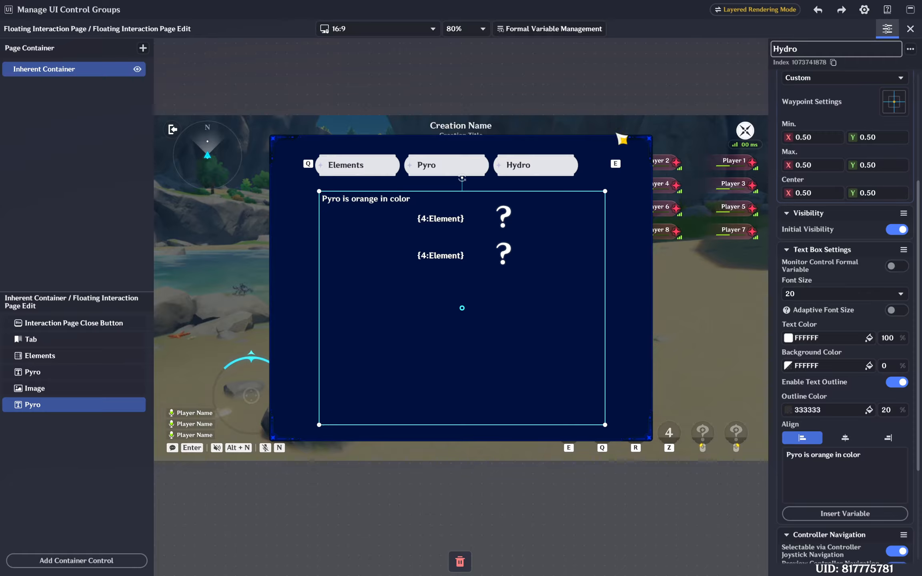
pyautogui.write('Hydro')
pyautogui.press('Return')
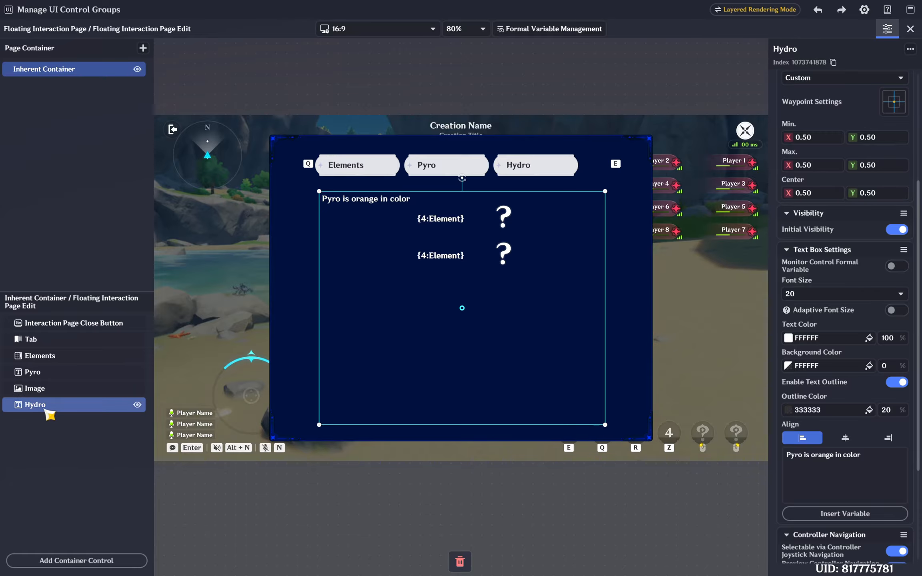
pyautogui.rightClick(47, 409)
pyautogui.click(70, 464)
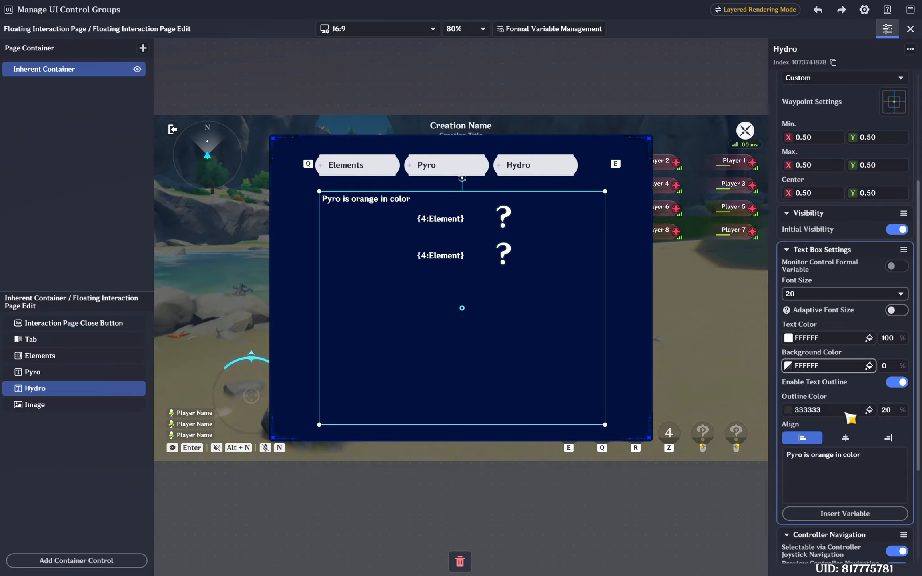
# Step: Change the Hydro text window's content to "Hydro is blue in color" and save the page
pyautogui.scroll(-1, 836, 442)
pyautogui.click(803, 412)
pyautogui.click(805, 413)
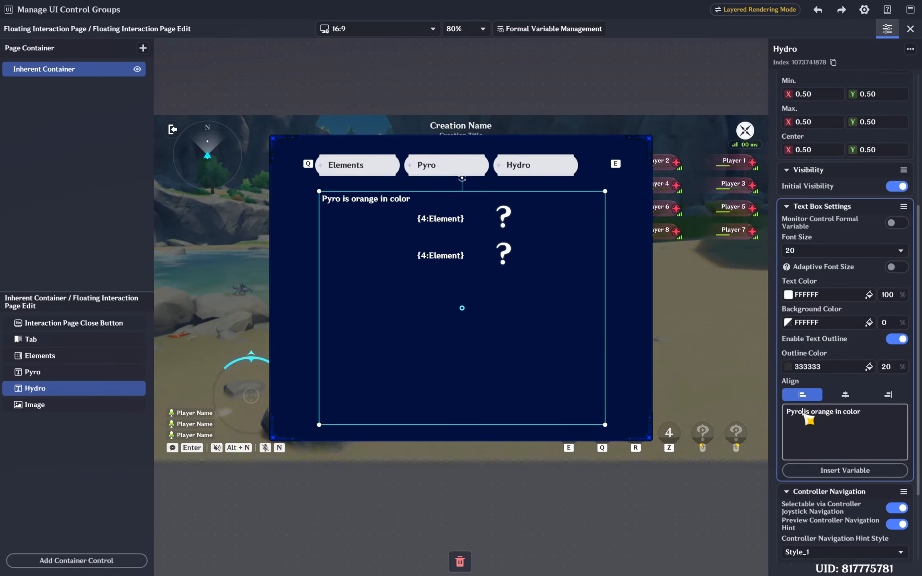
pyautogui.moveTo(804, 414); pyautogui.dragTo(778, 416)
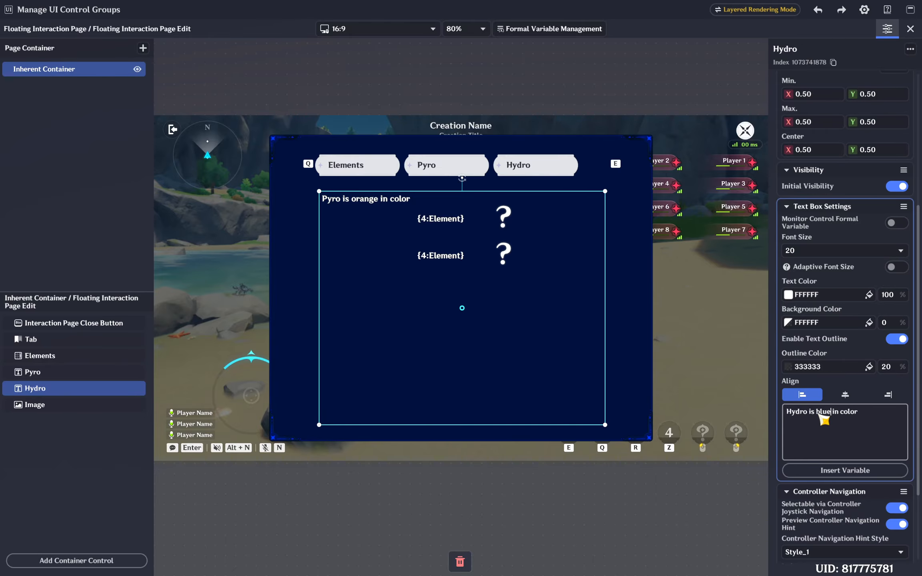
pyautogui.click(775, 478)
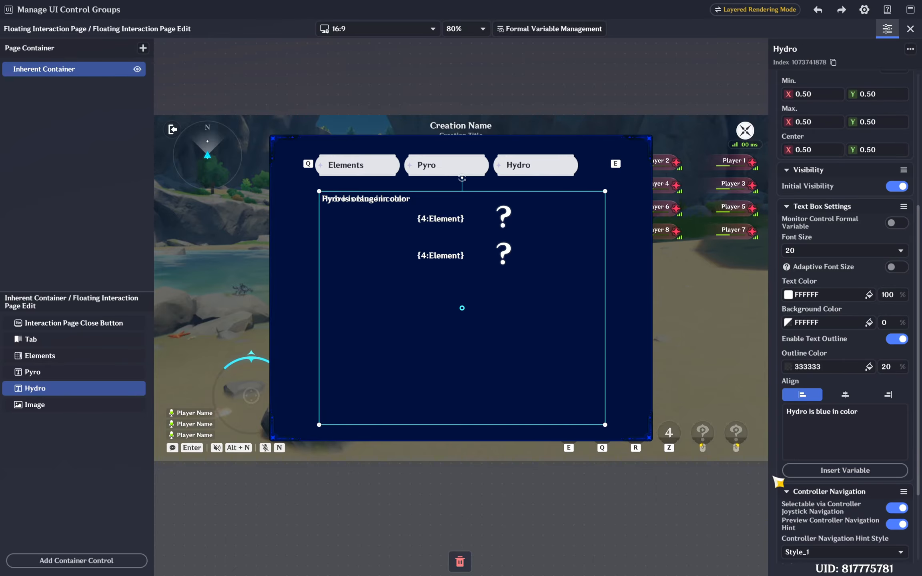
pyautogui.hotkey('ctrl', 's')
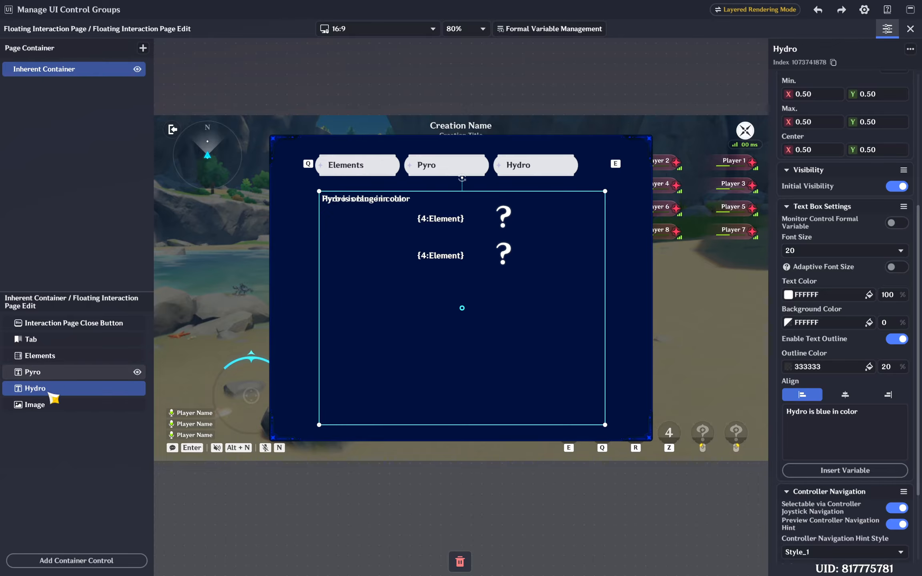
# Step: Open the Tab control's tab item details and select the Elements tab item for editing
pyautogui.click(56, 374)
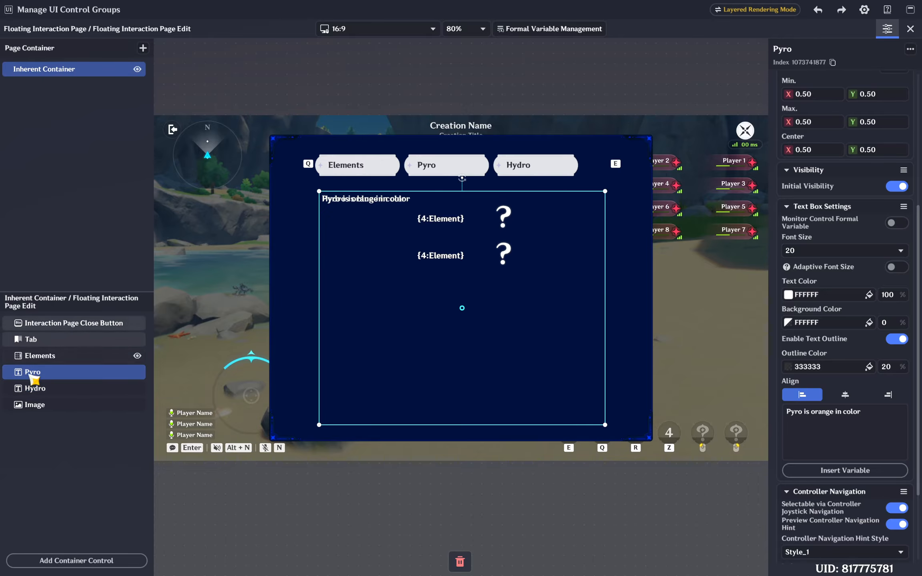
pyautogui.click(58, 358)
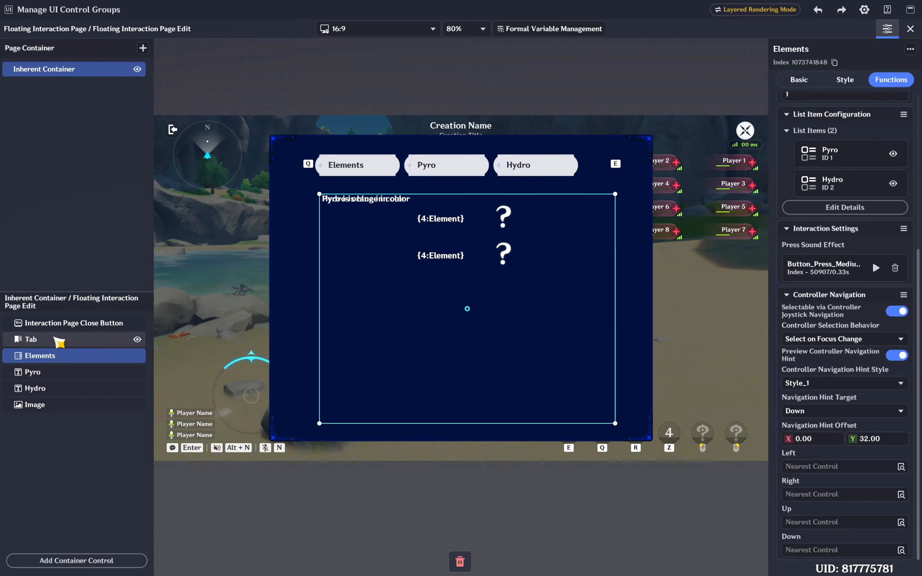
pyautogui.click(60, 341)
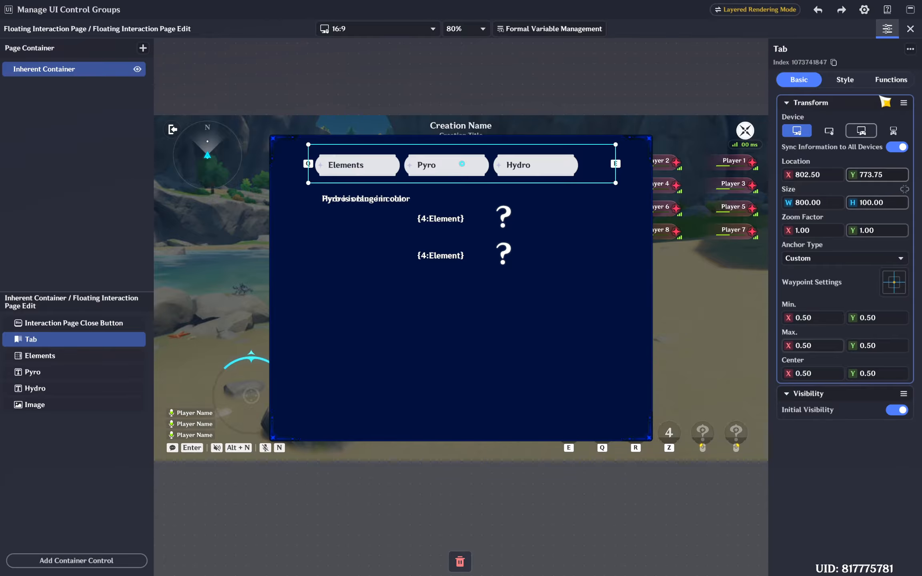
pyautogui.click(858, 83)
pyautogui.click(889, 80)
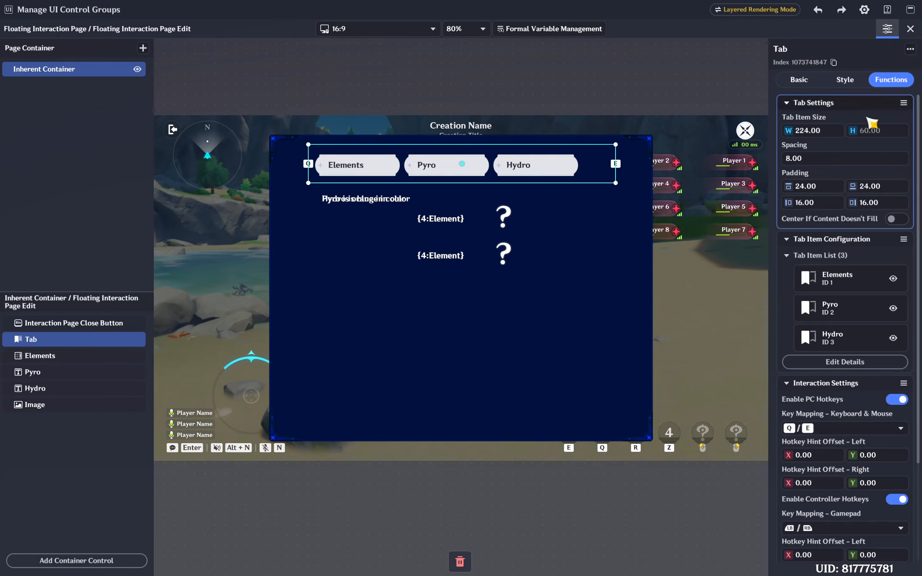
pyautogui.scroll(-2, 849, 387)
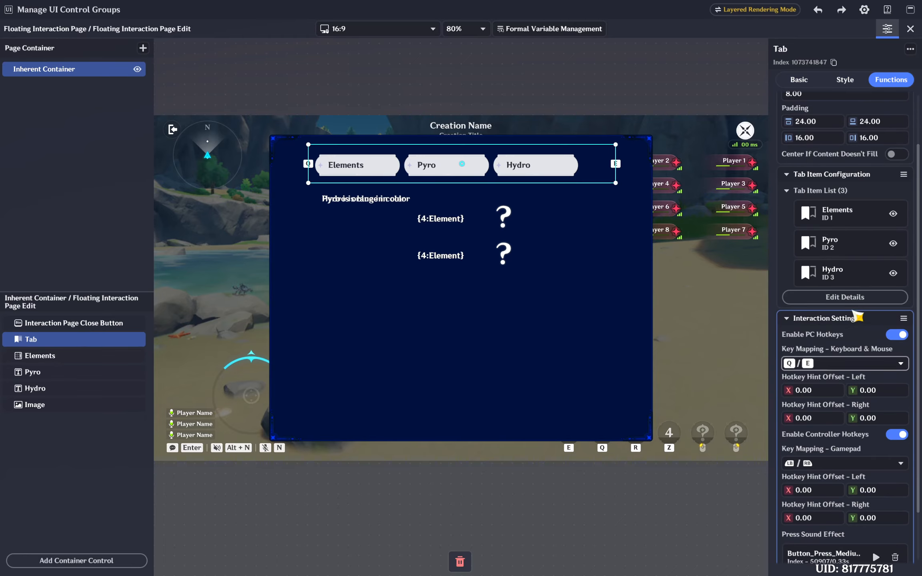
pyautogui.click(845, 297)
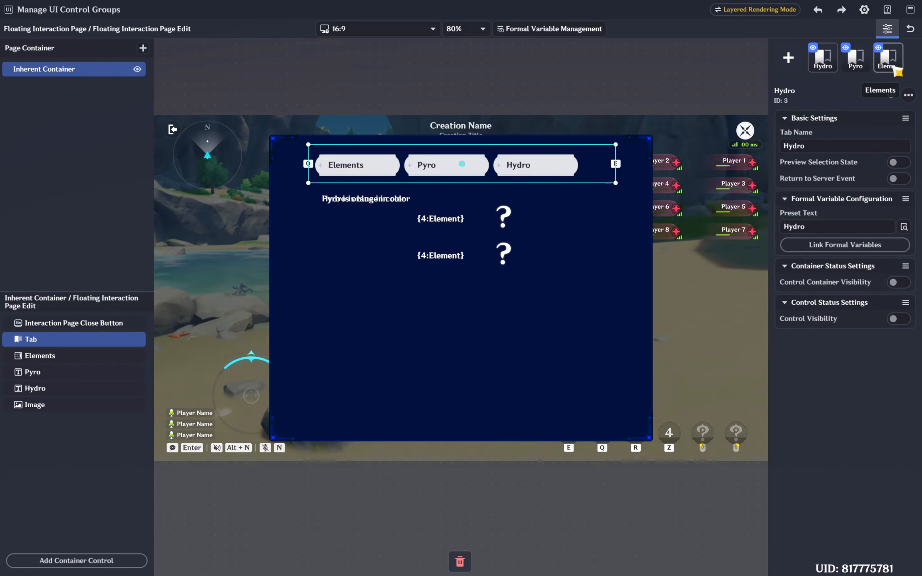
pyautogui.click(888, 58)
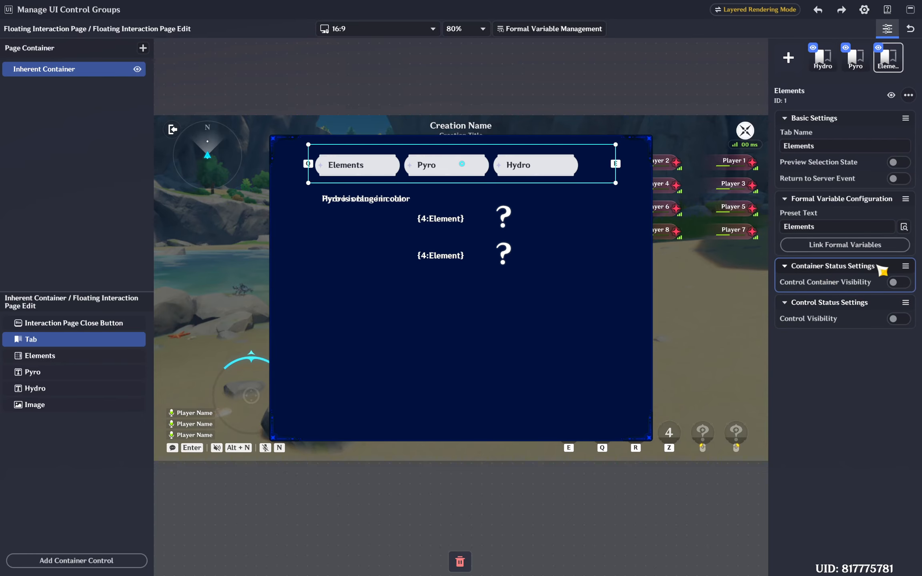
pyautogui.click(898, 283)
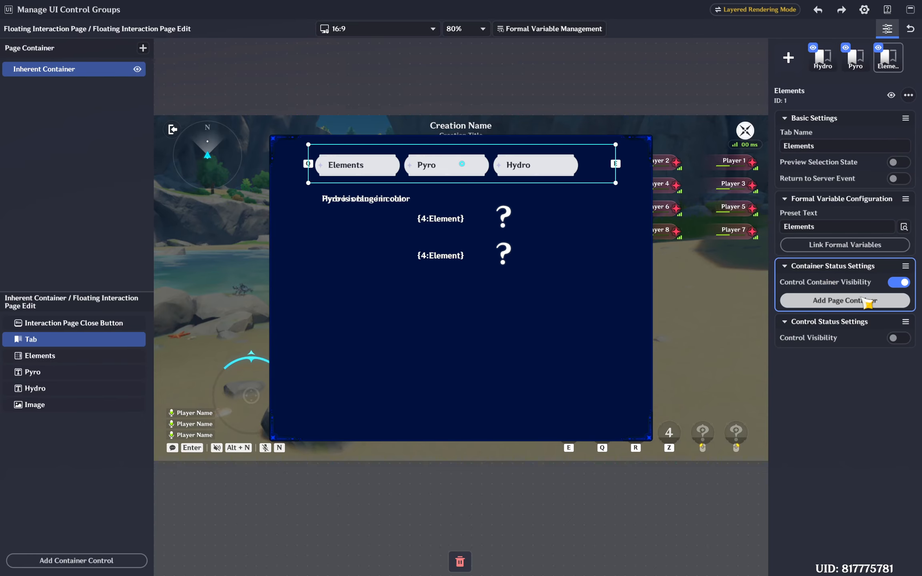
pyautogui.click(865, 301)
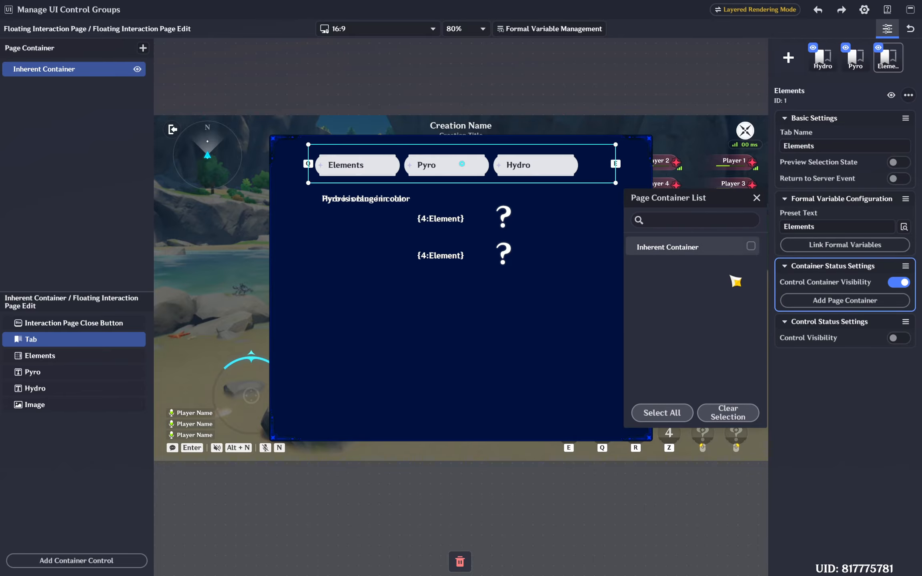
pyautogui.click(757, 199)
pyautogui.click(899, 283)
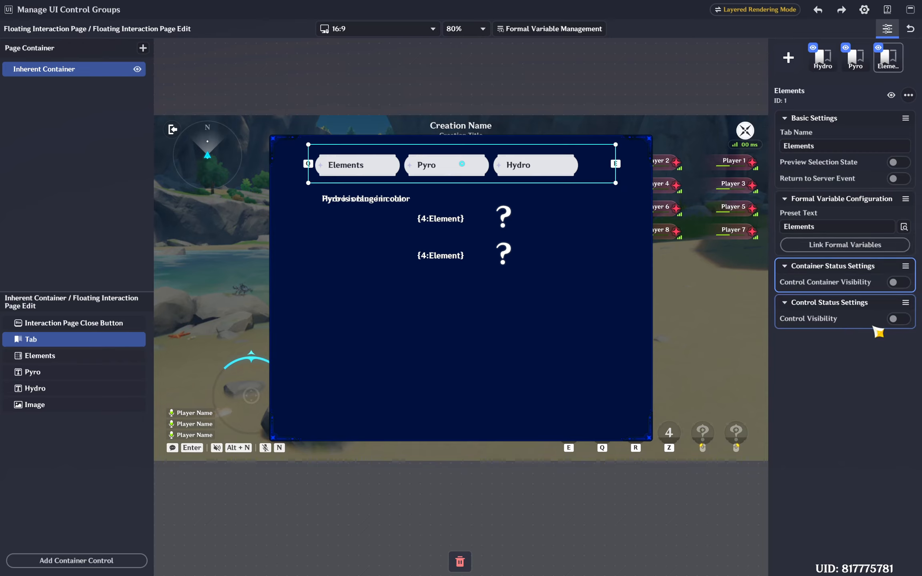
# Step: Enable Control Visibility for the Elements tab item and open the list of controls to add
pyautogui.click(901, 319)
pyautogui.click(835, 346)
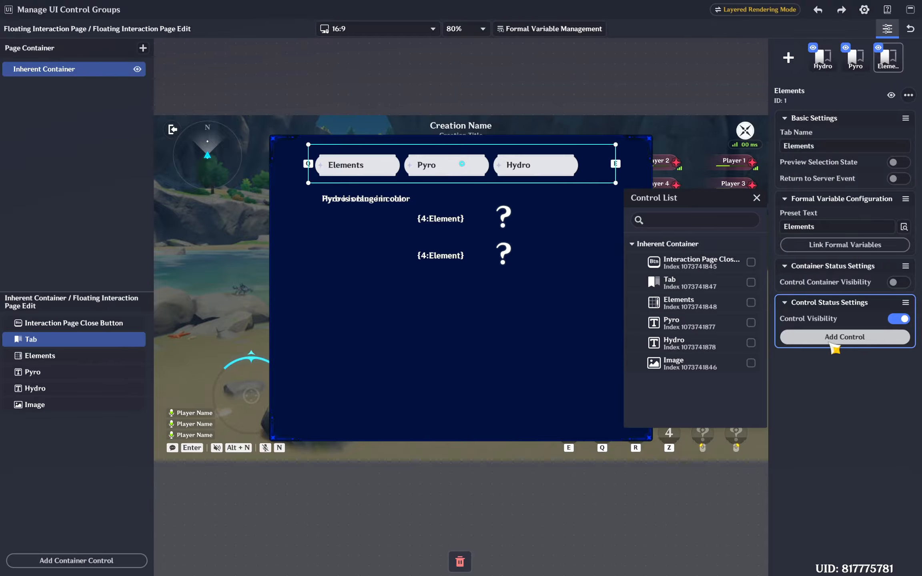
# Step: Add the Elements, Pyro and Hydro controls to the Elements tab's control visibility settings
pyautogui.click(751, 303)
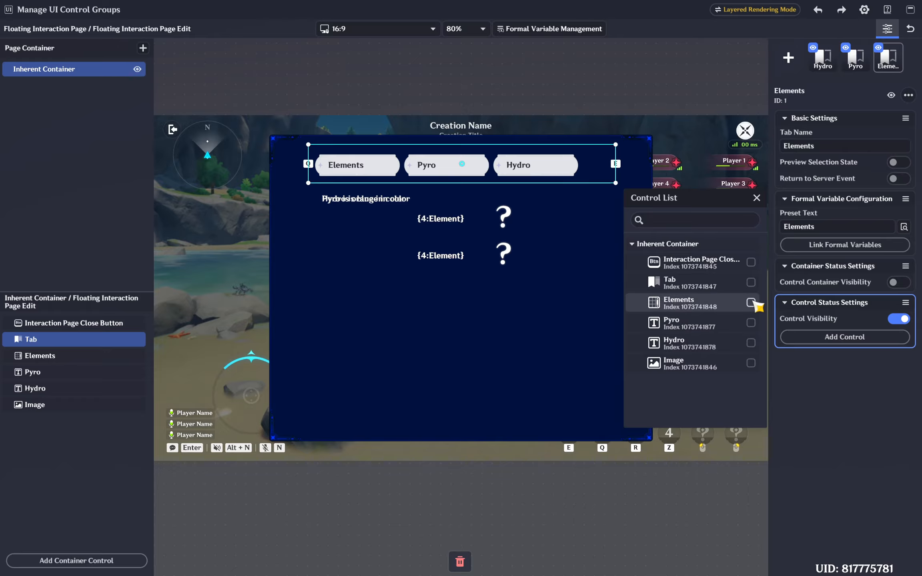
pyautogui.click(751, 323)
pyautogui.click(750, 344)
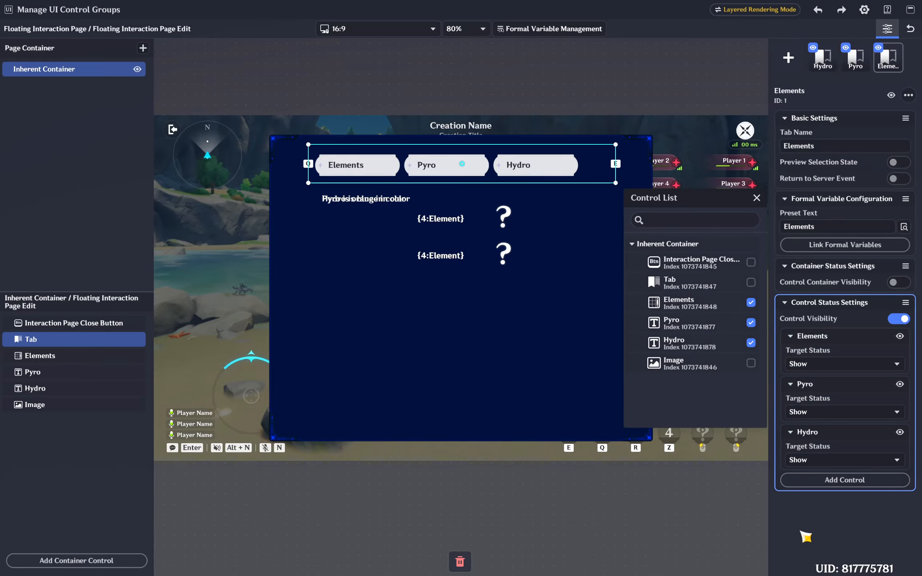
pyautogui.click(892, 70)
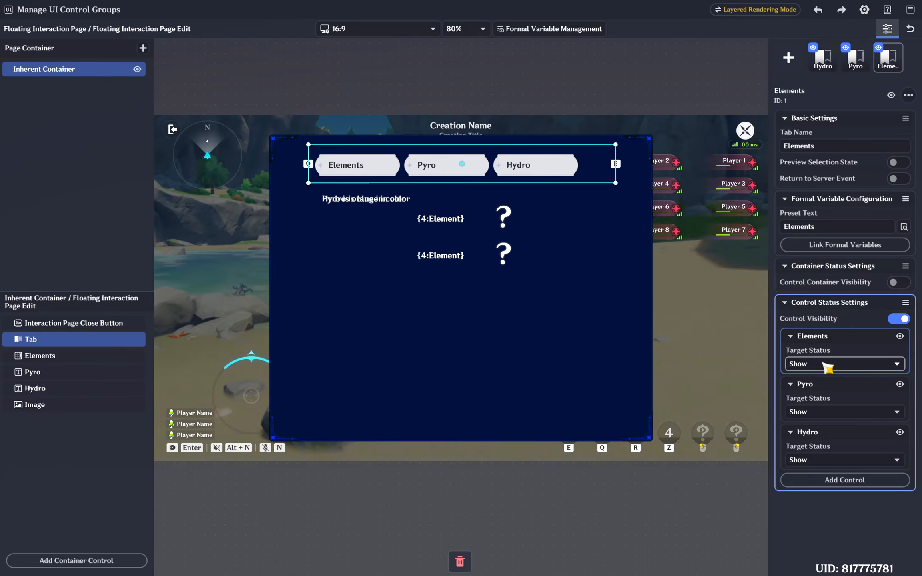
# Step: Set the target status of the Pyro and Hydro controls to Hide for the Elements tab
pyautogui.click(849, 412)
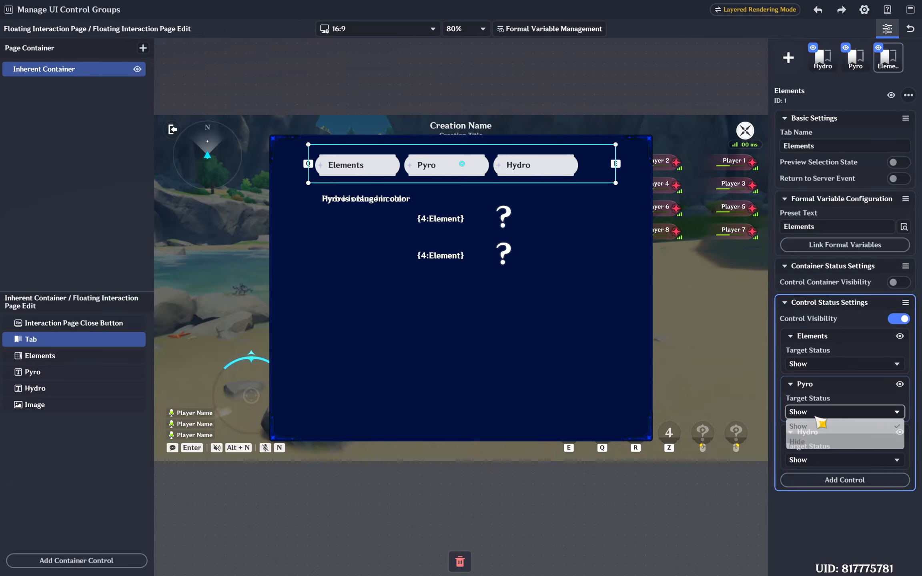
pyautogui.click(837, 443)
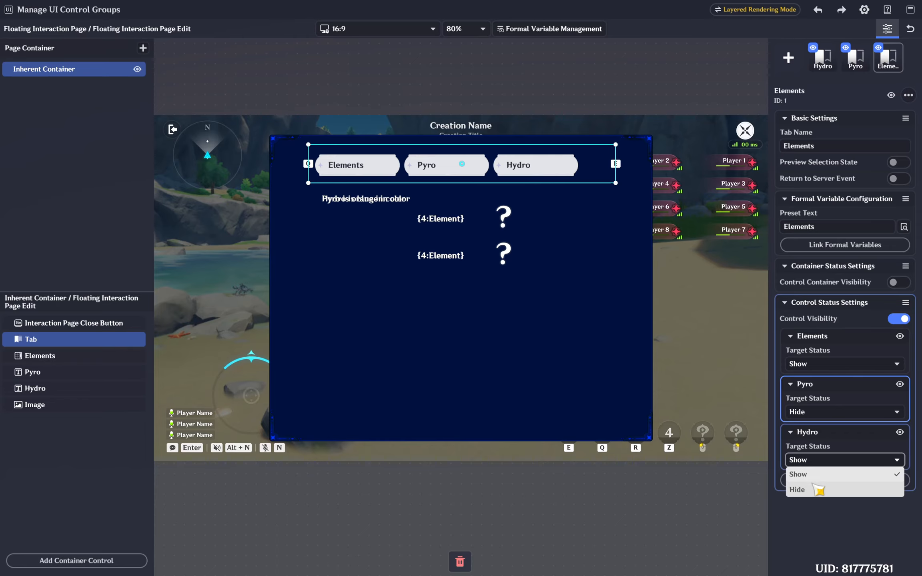
pyautogui.click(816, 490)
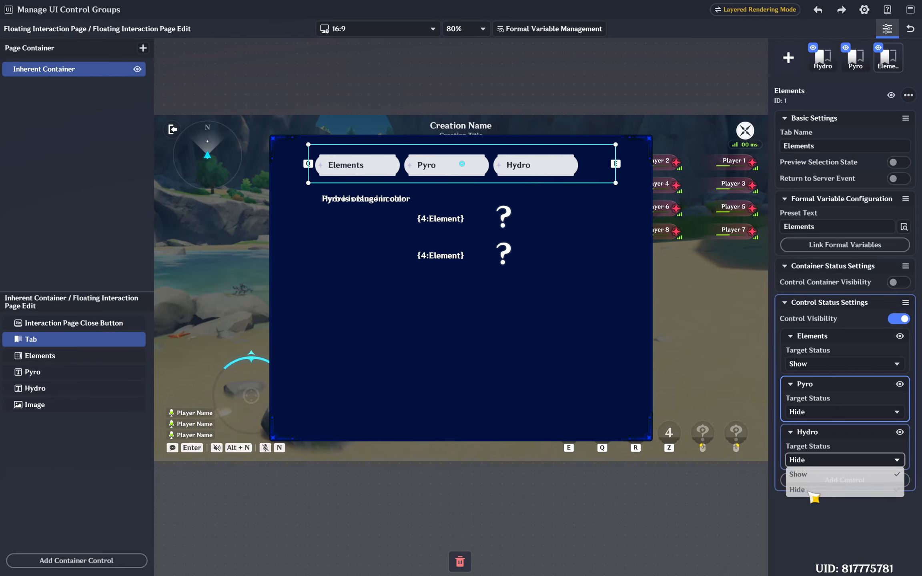
# Step: Select the Pyro tab item and add the Elements, Pyro and Hydro controls to its control visibility settings
pyautogui.click(860, 68)
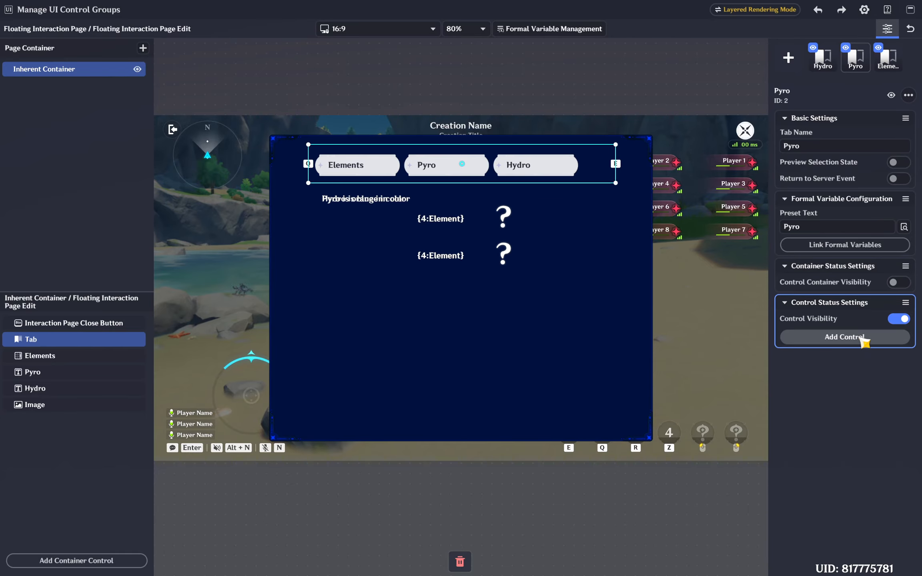
pyautogui.click(845, 337)
pyautogui.click(751, 302)
pyautogui.click(750, 323)
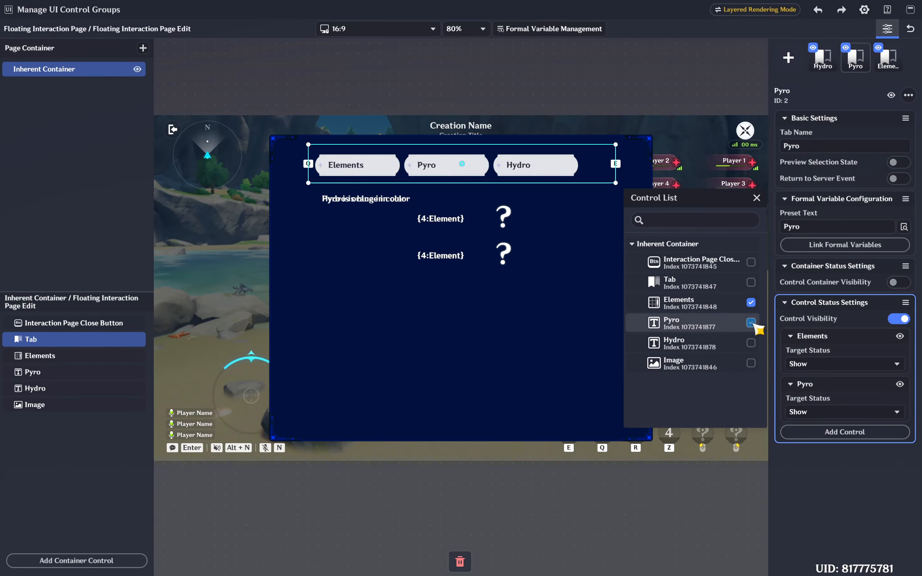
pyautogui.click(751, 343)
pyautogui.click(840, 557)
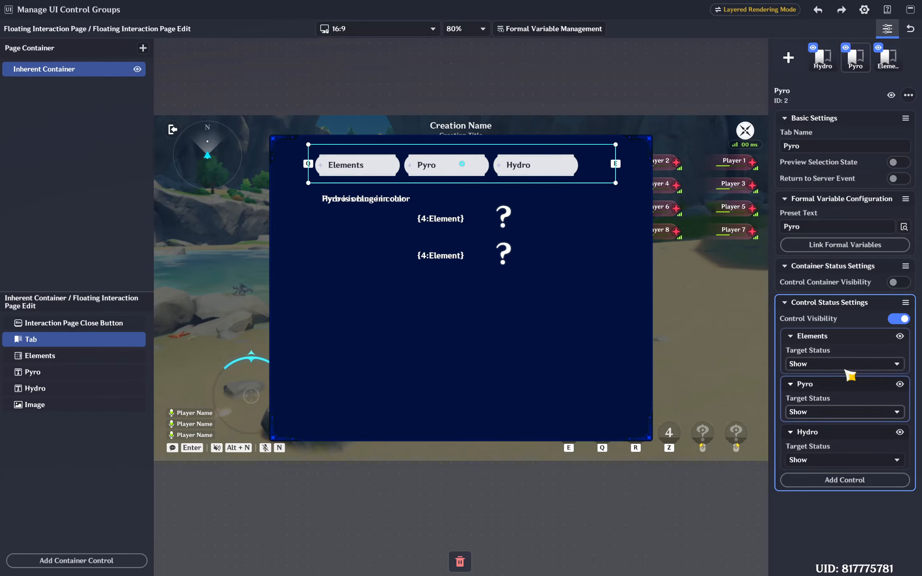
# Step: For the Pyro tab, set the Elements and Hydro controls to Hide and keep the Pyro control on Show
pyautogui.click(844, 366)
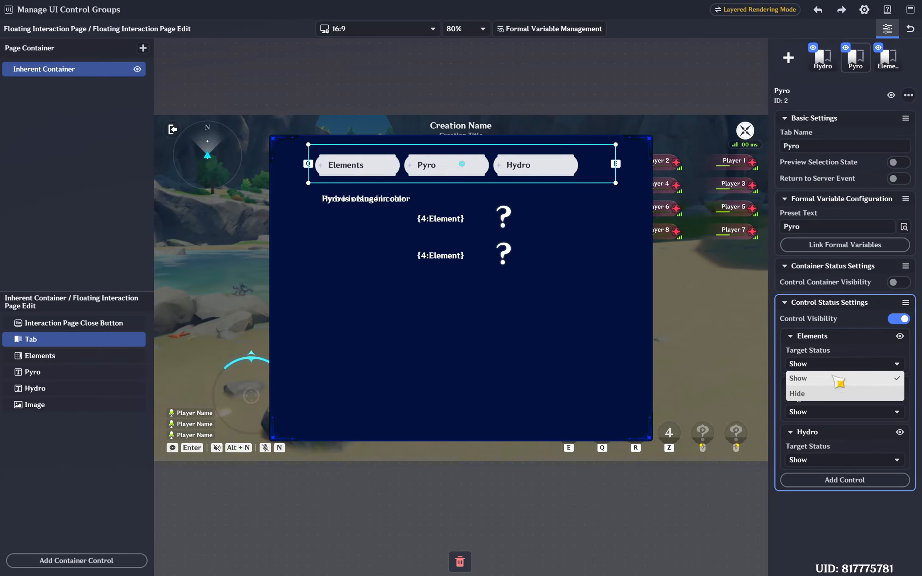
pyautogui.click(825, 394)
pyautogui.click(825, 412)
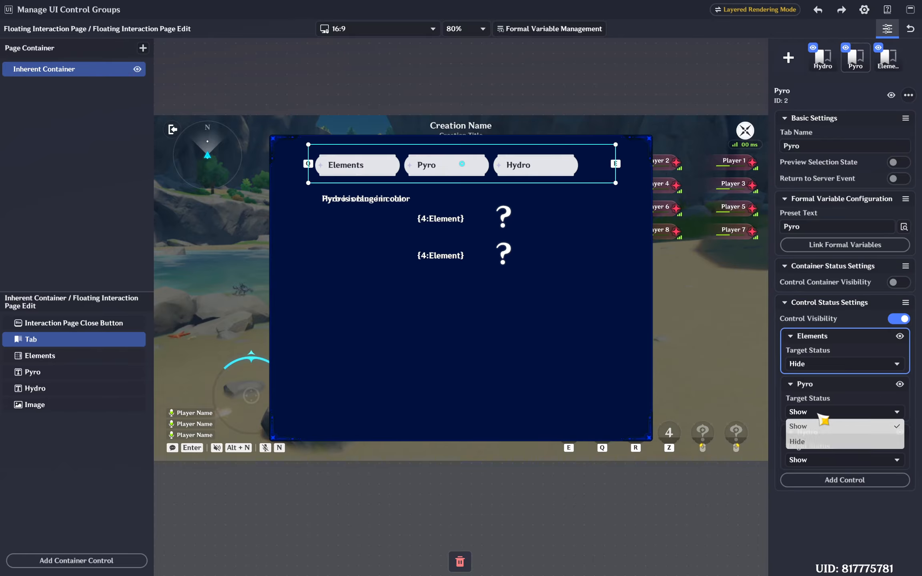
pyautogui.click(821, 427)
pyautogui.click(818, 465)
pyautogui.click(816, 487)
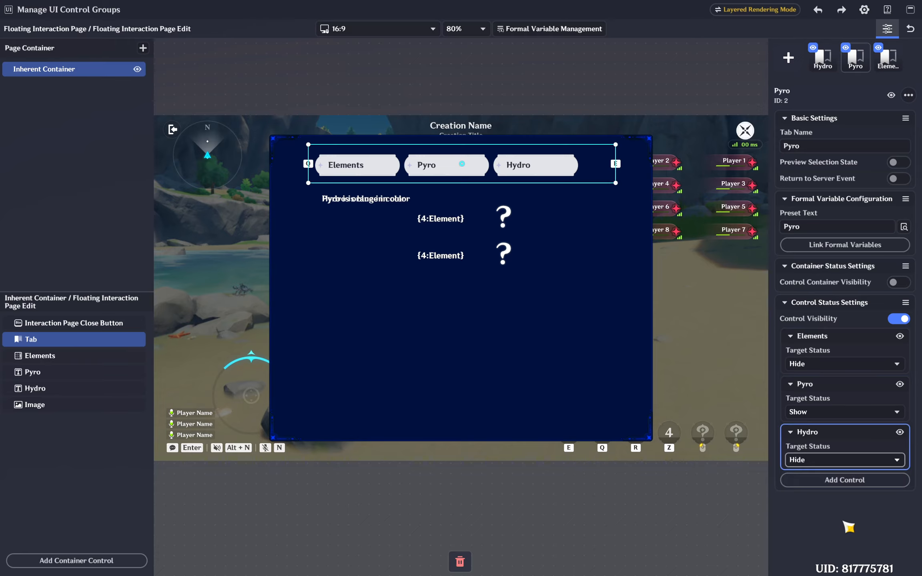
# Step: Enable control visibility for the Hydro tab item and add the Elements, Pyro and Hydro controls to it
pyautogui.click(833, 67)
pyautogui.click(896, 319)
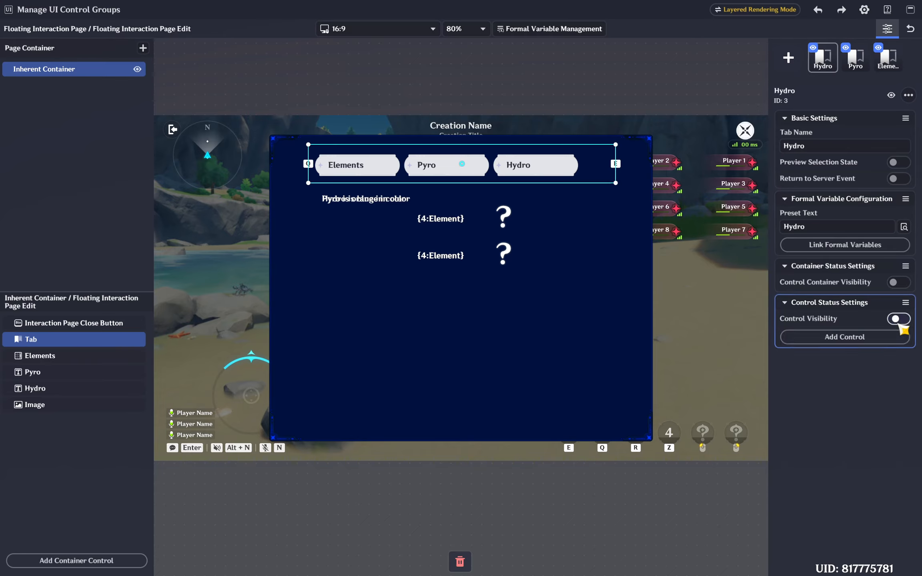
pyautogui.click(875, 341)
pyautogui.click(751, 302)
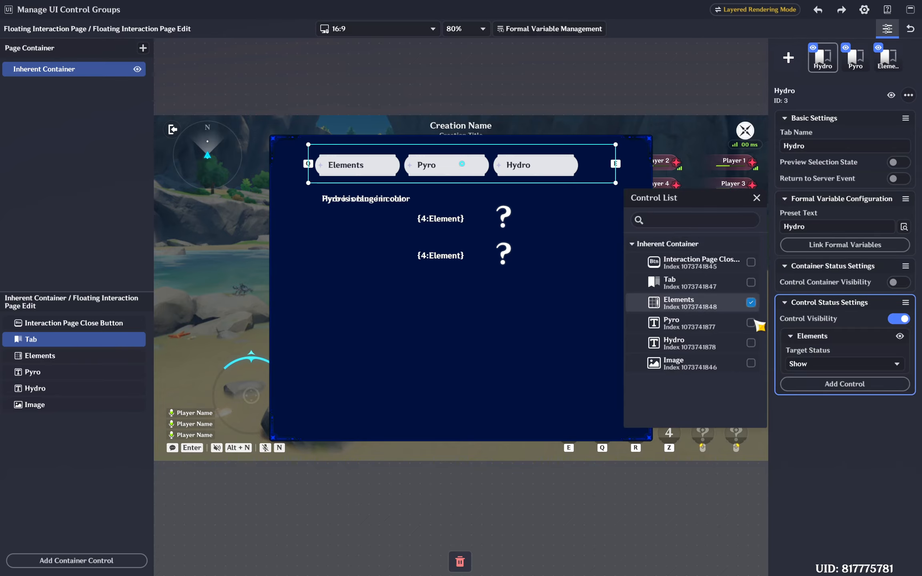
pyautogui.click(751, 323)
pyautogui.click(751, 343)
pyautogui.click(823, 496)
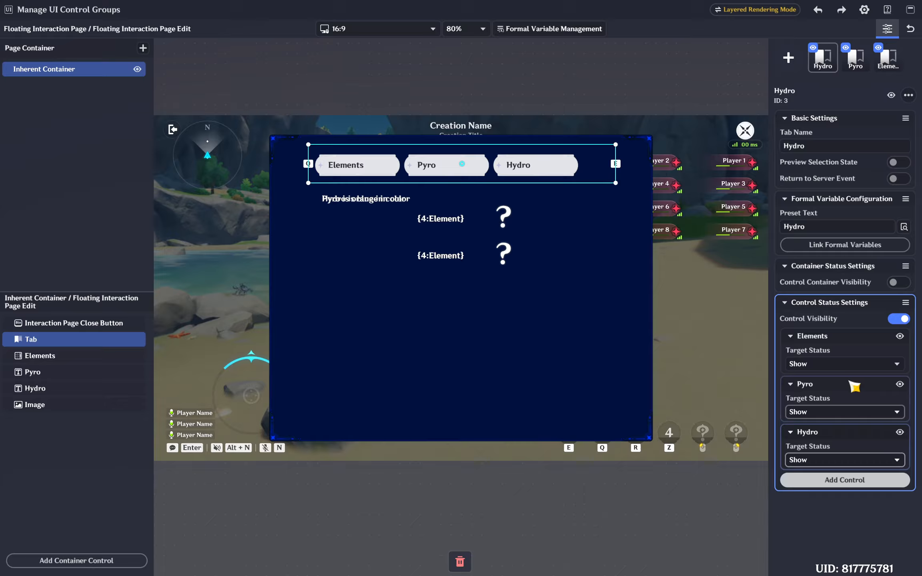
# Step: For the Hydro tab, set the Elements and Pyro controls to Hide and keep the Hydro control on Show
pyautogui.click(837, 364)
pyautogui.click(820, 394)
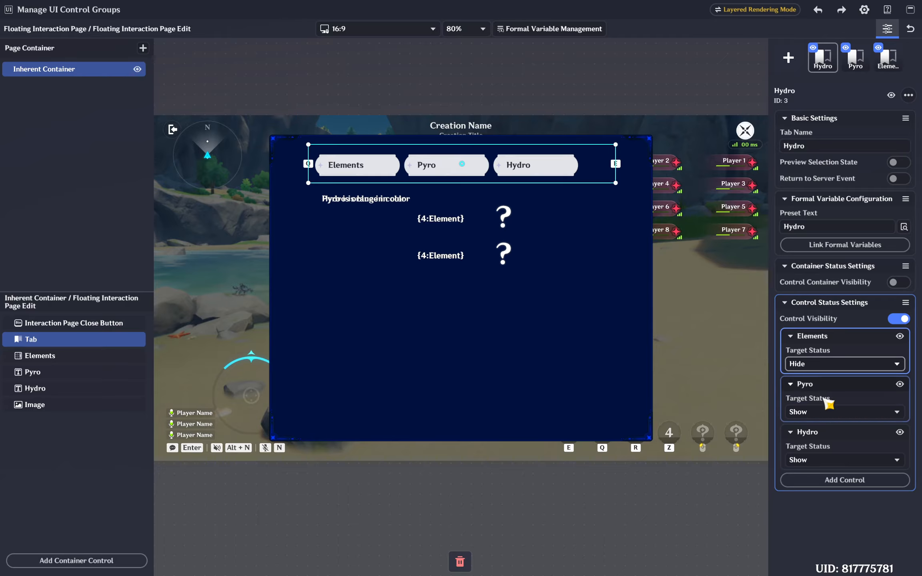
pyautogui.click(823, 411)
pyautogui.click(815, 442)
pyautogui.click(824, 460)
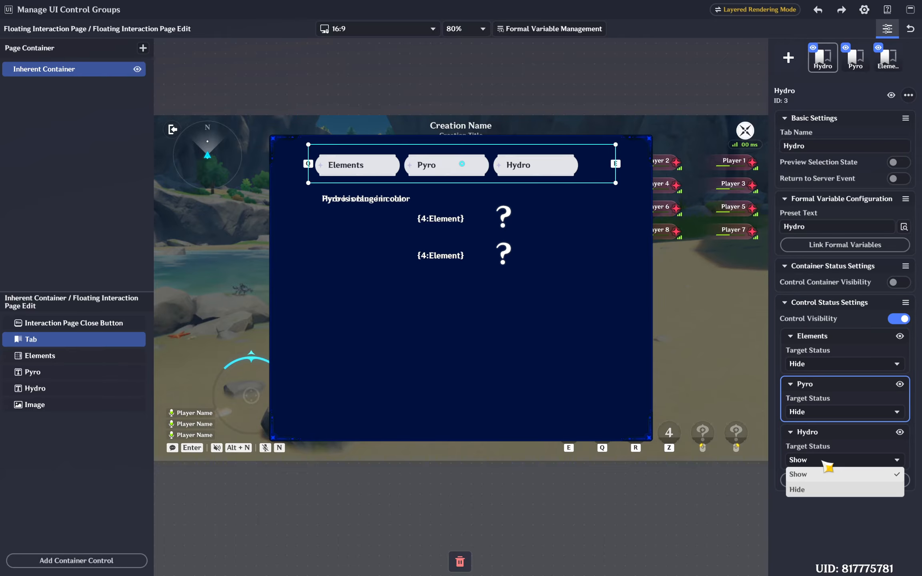
pyautogui.click(788, 524)
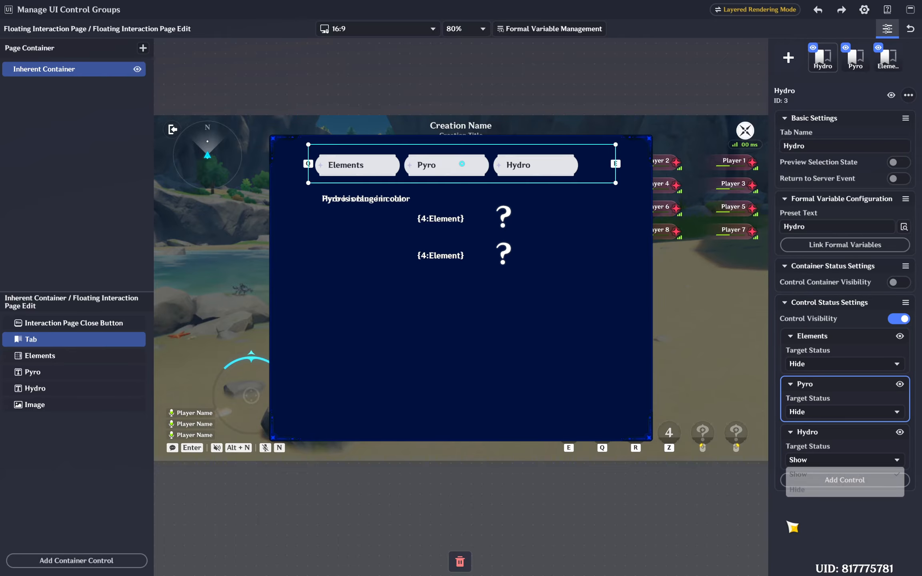
# Step: Leave the page editing, save the control group as a template named "Floating Interaction Page" and copy its index
pyautogui.click(912, 30)
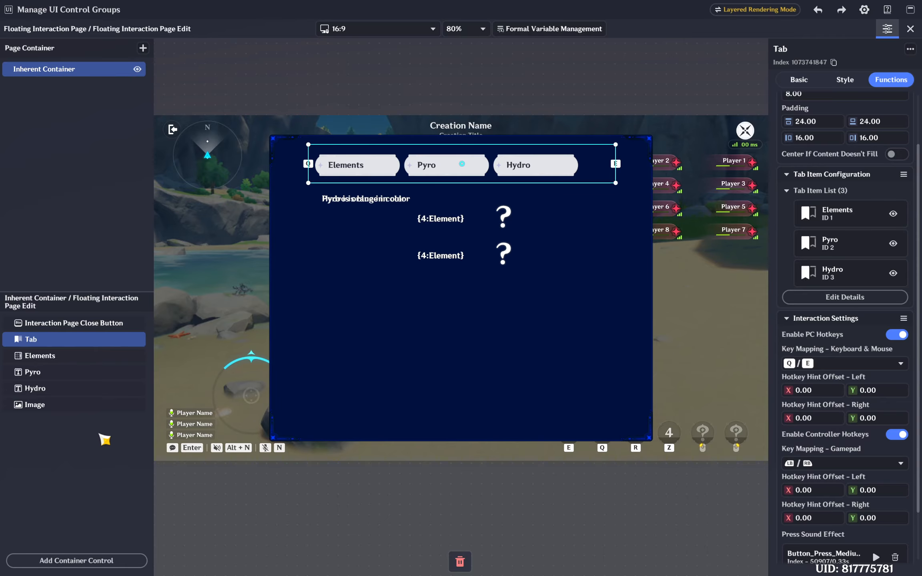
pyautogui.click(275, 482)
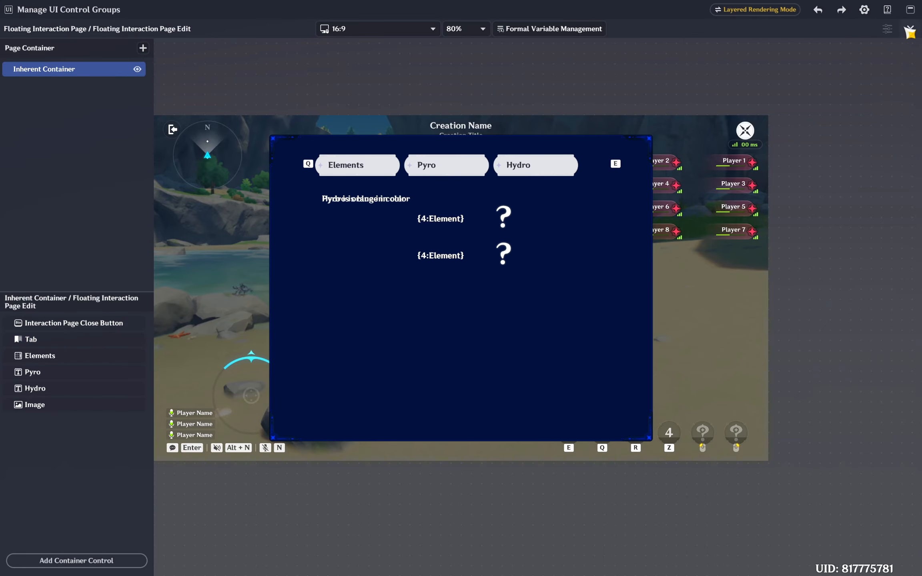
pyautogui.click(911, 29)
pyautogui.click(495, 566)
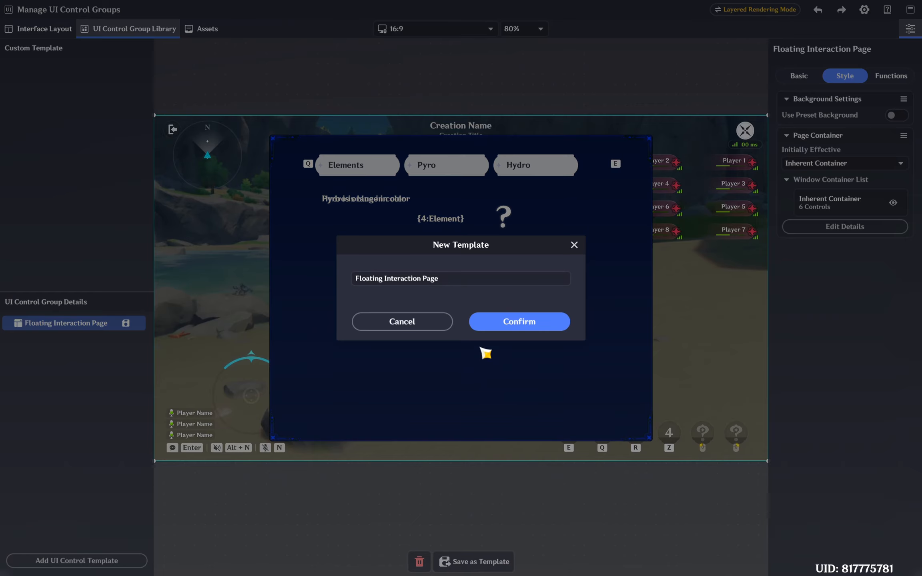
pyautogui.click(526, 322)
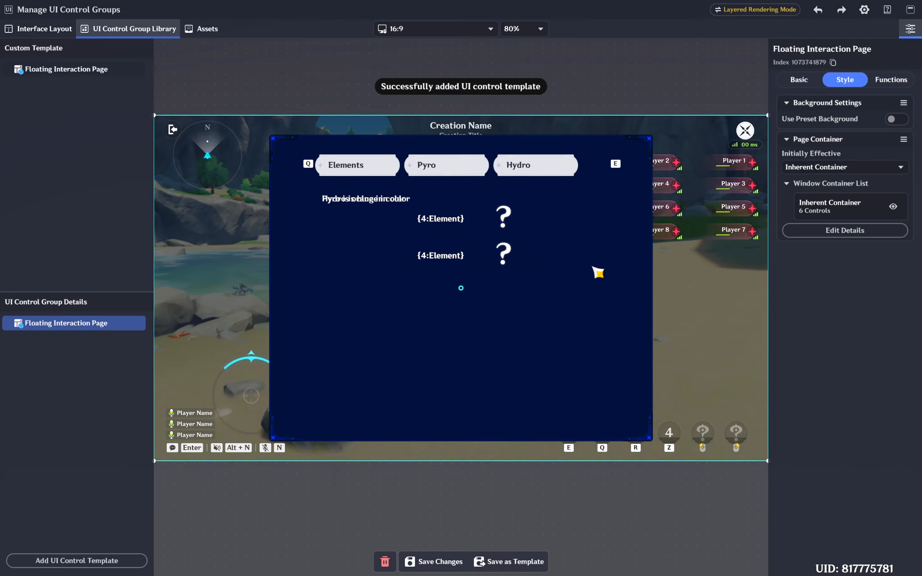
pyautogui.click(803, 80)
pyautogui.click(833, 62)
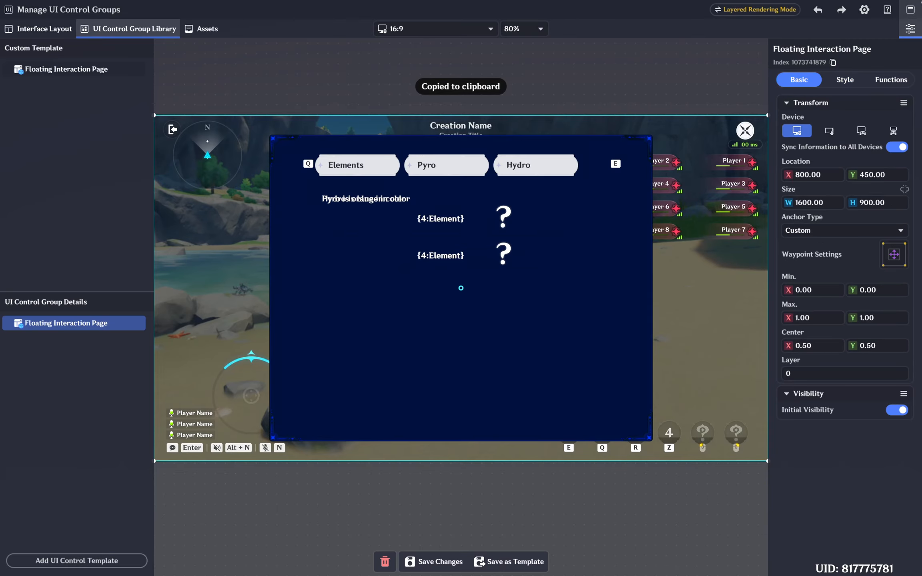
# Step: Switch to the Server Node Graph editor, maximize its window and open the Uncategorized Tab folder under Entity Node Graph
pyautogui.press('super')
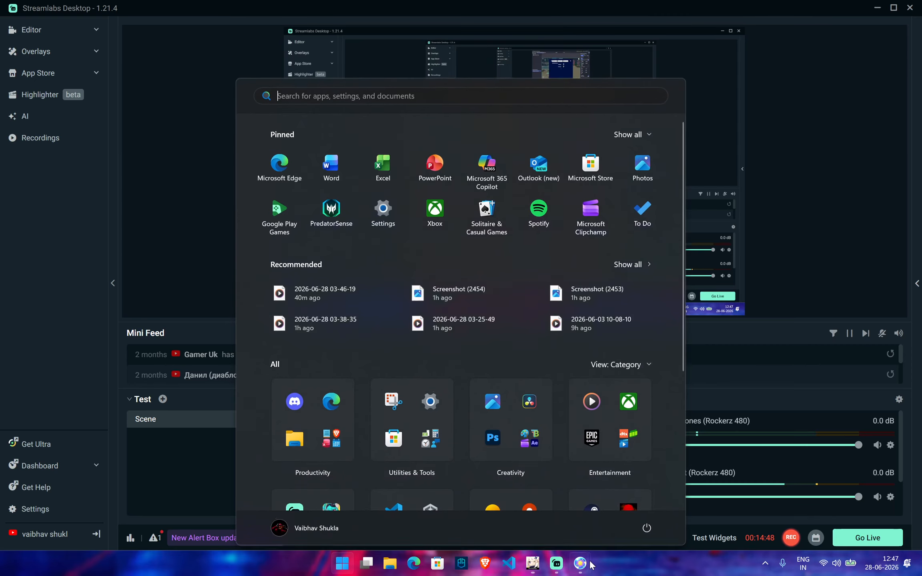
pyautogui.moveTo(580, 564)
pyautogui.click(607, 524)
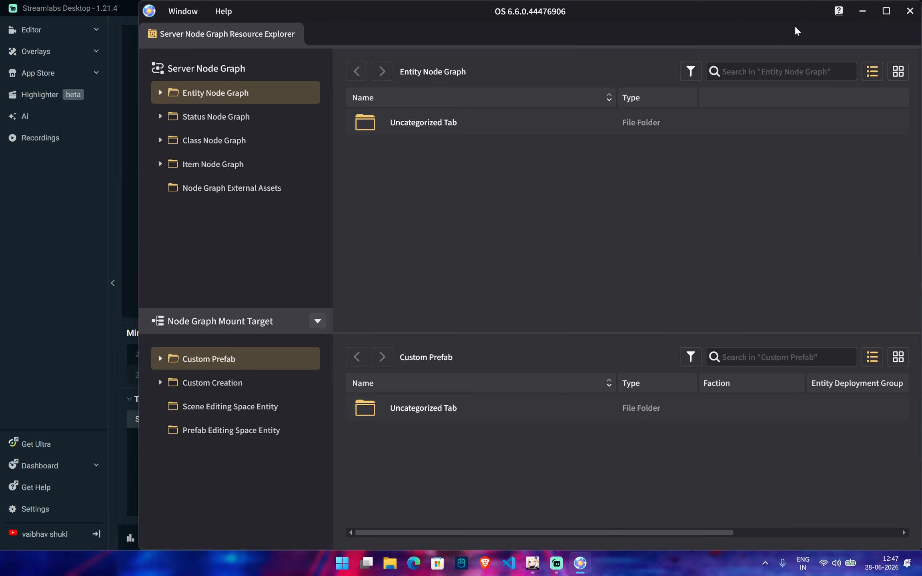
pyautogui.click(883, 13)
pyautogui.doubleClick(325, 129)
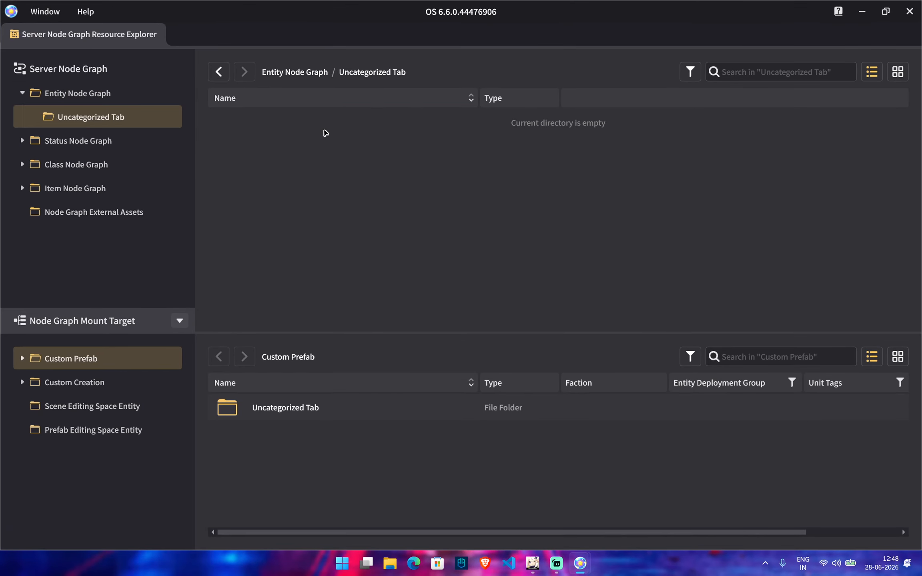
# Step: Create a new entity node graph in the Uncategorized Tab folder and name it "Floating"
pyautogui.rightClick(303, 199)
pyautogui.click(328, 208)
pyautogui.rightClick(326, 132)
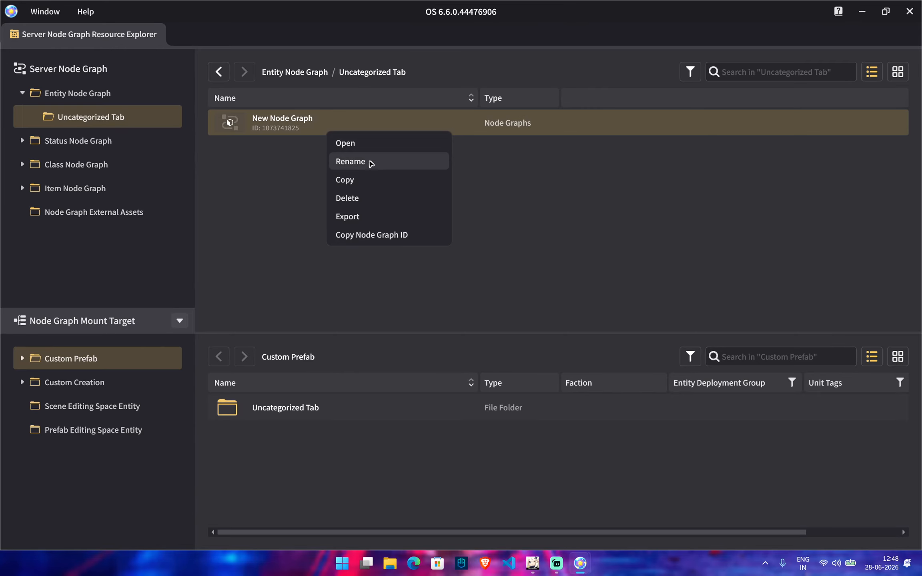
pyautogui.click(369, 163)
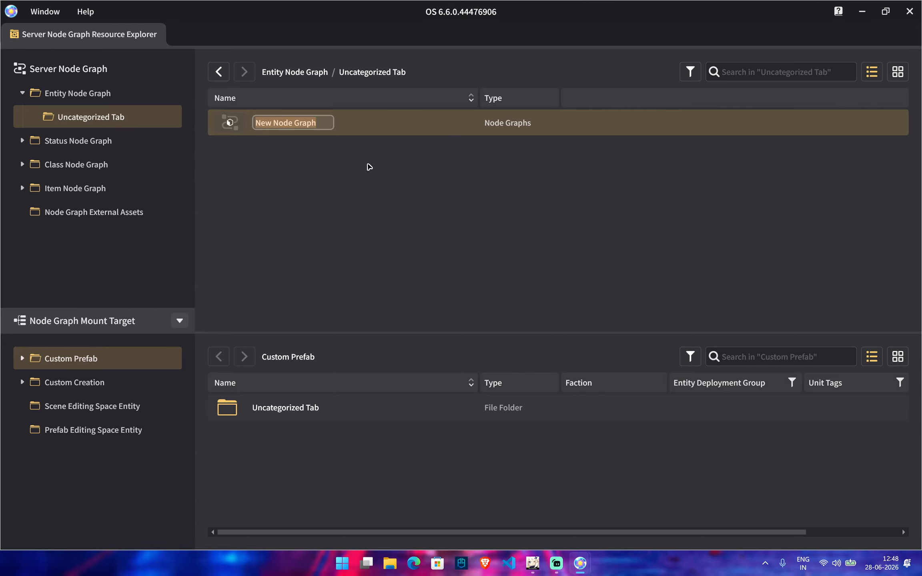
pyautogui.write('Floating')
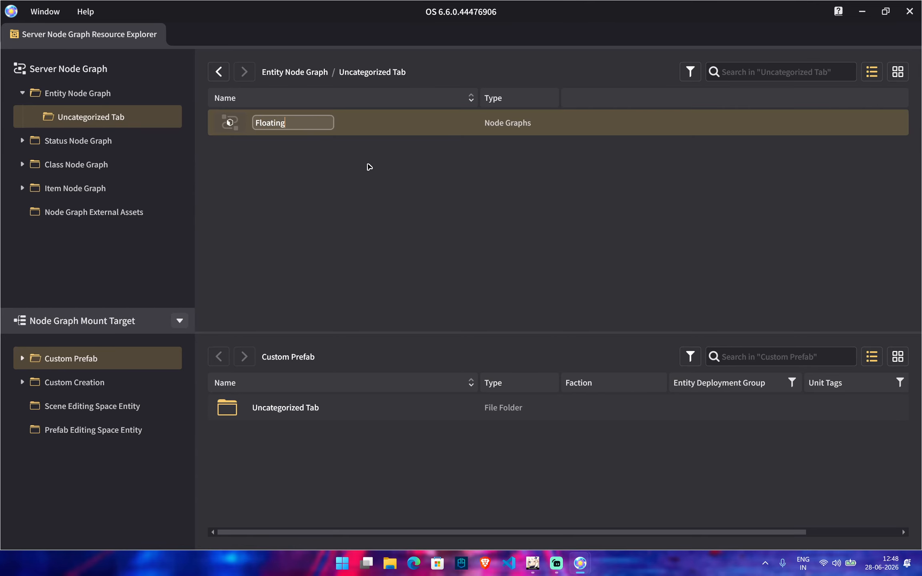
pyautogui.click(369, 167)
# Step: Open the Floating node graph and add a When Tab Is Selected event node
pyautogui.doubleClick(303, 122)
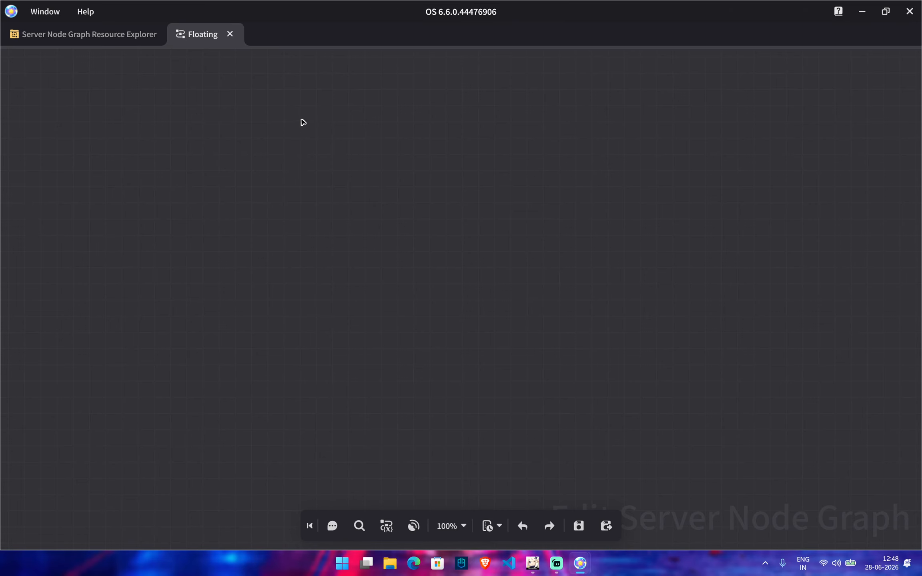
pyautogui.rightClick(244, 255)
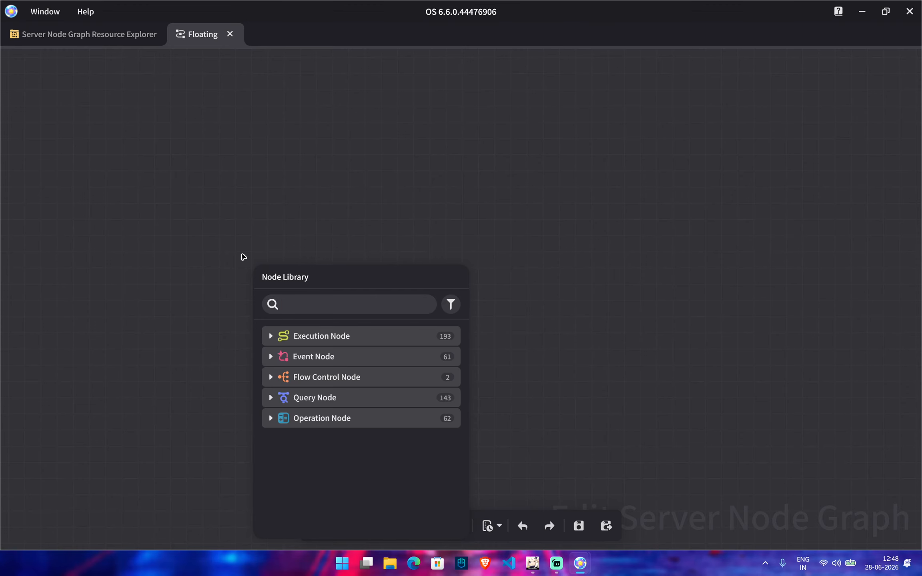
pyautogui.write('when tab is selected')
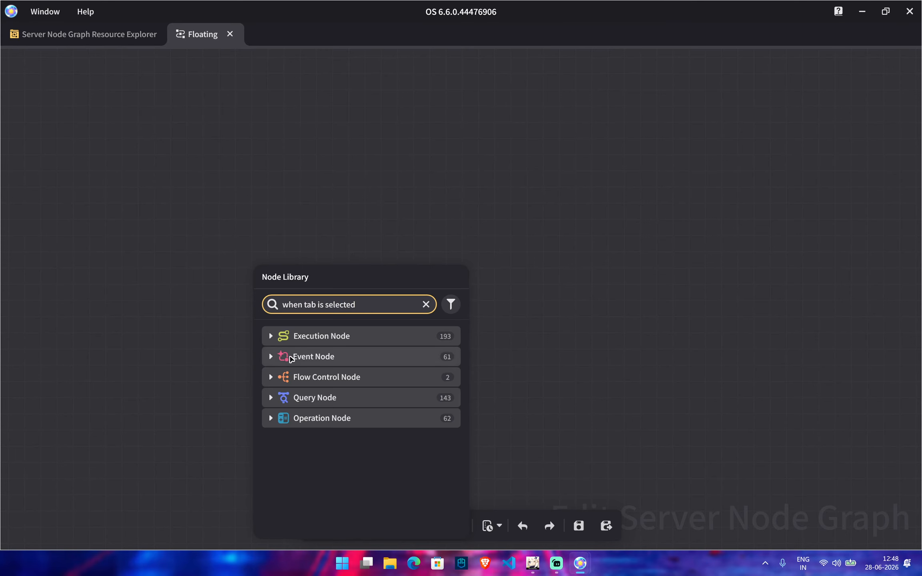
pyautogui.click(291, 357)
pyautogui.click(355, 382)
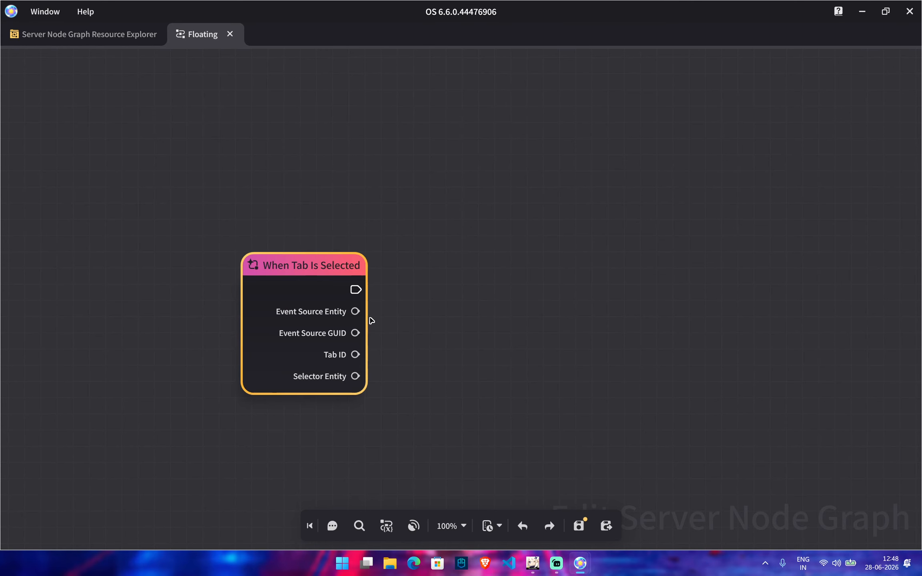
# Step: Add a Show Floating Interaction Page node to the execution output of When Tab Is Selected and align it beside the event
pyautogui.moveTo(323, 231); pyautogui.dragTo(517, 231)
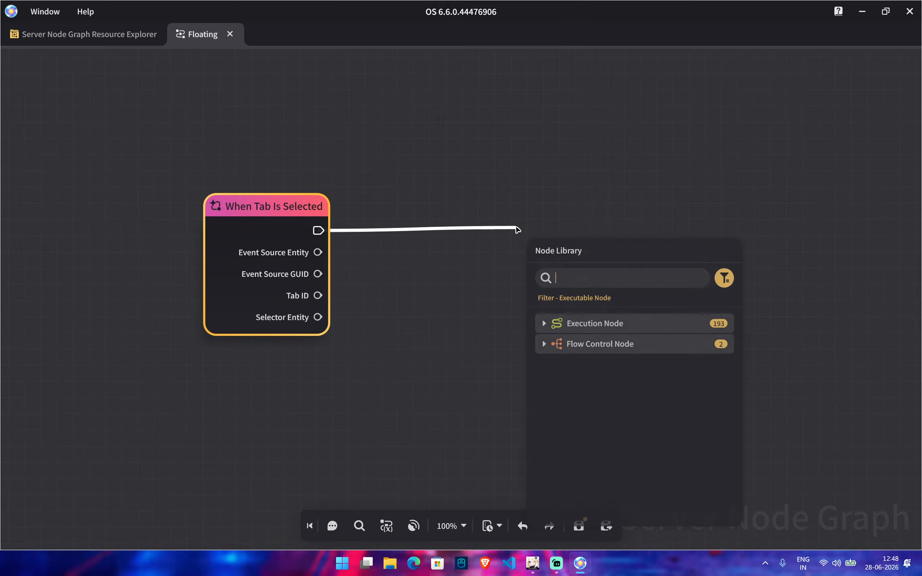
pyautogui.write('ng')
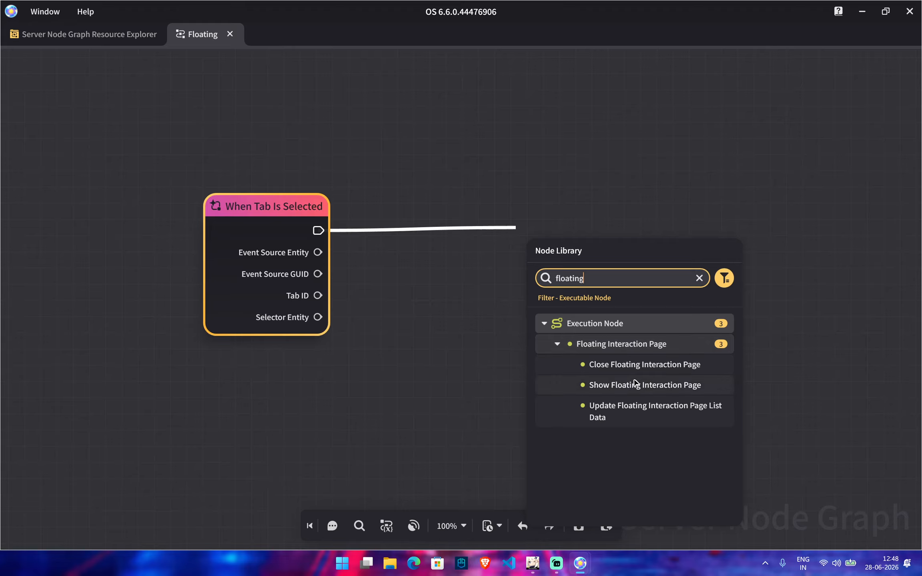
pyautogui.click(636, 387)
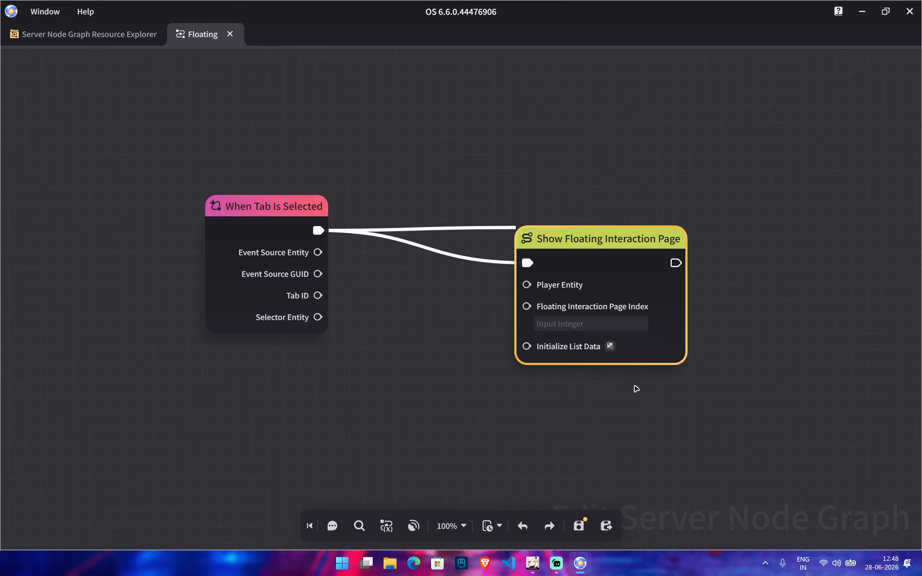
pyautogui.moveTo(613, 243); pyautogui.dragTo(638, 209)
pyautogui.click(494, 394)
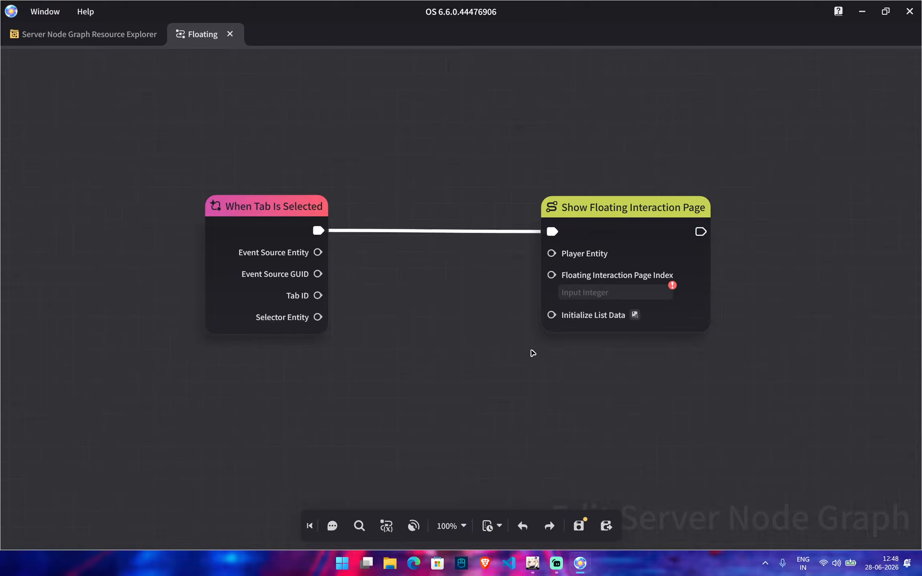
# Step: Wire Selector Entity through a new Get Player Entity to Which the Character Belongs node into Player Entity of the Show Floating Interaction Page node
pyautogui.scroll(-1, 533, 353)
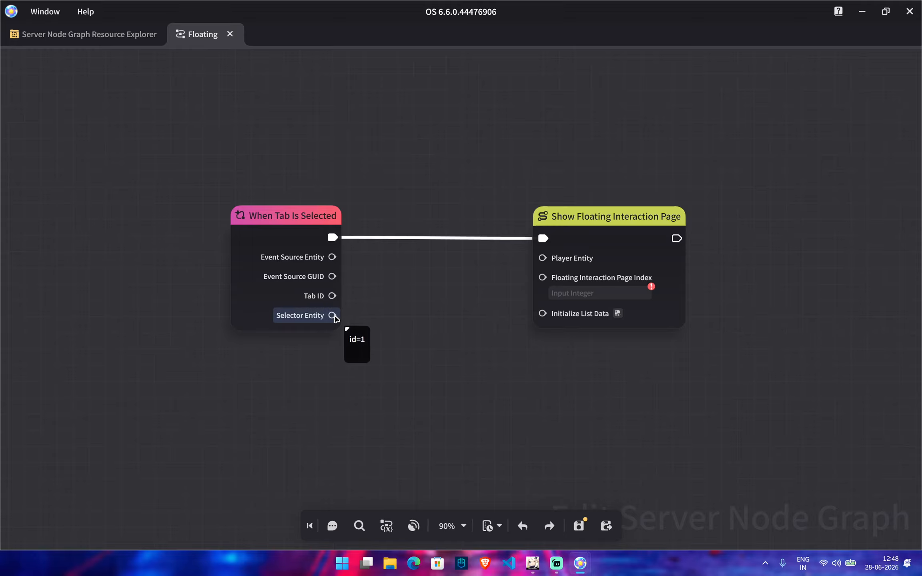
pyautogui.moveTo(334, 317); pyautogui.dragTo(397, 411)
pyautogui.write('get player')
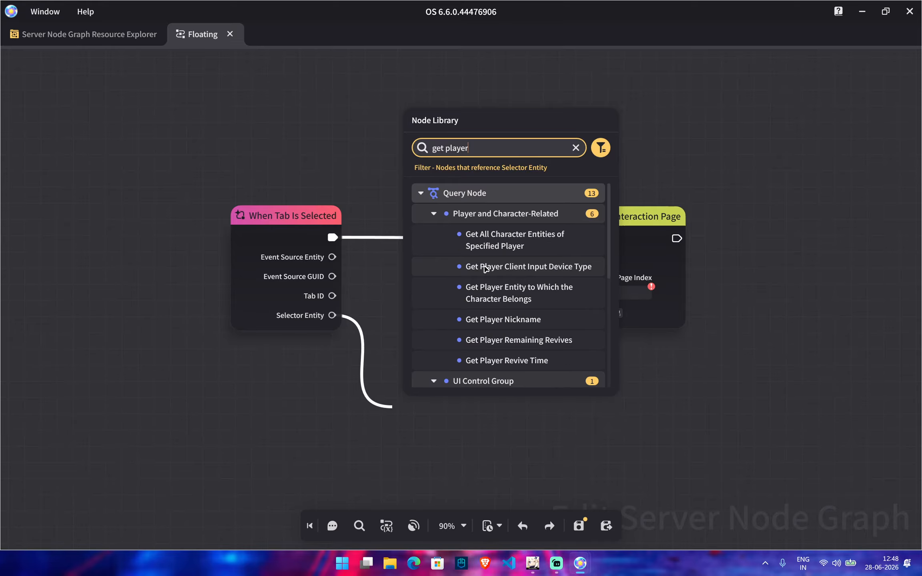
pyautogui.click(522, 288)
pyautogui.moveTo(494, 409); pyautogui.dragTo(413, 422)
pyautogui.moveTo(538, 447); pyautogui.dragTo(542, 259)
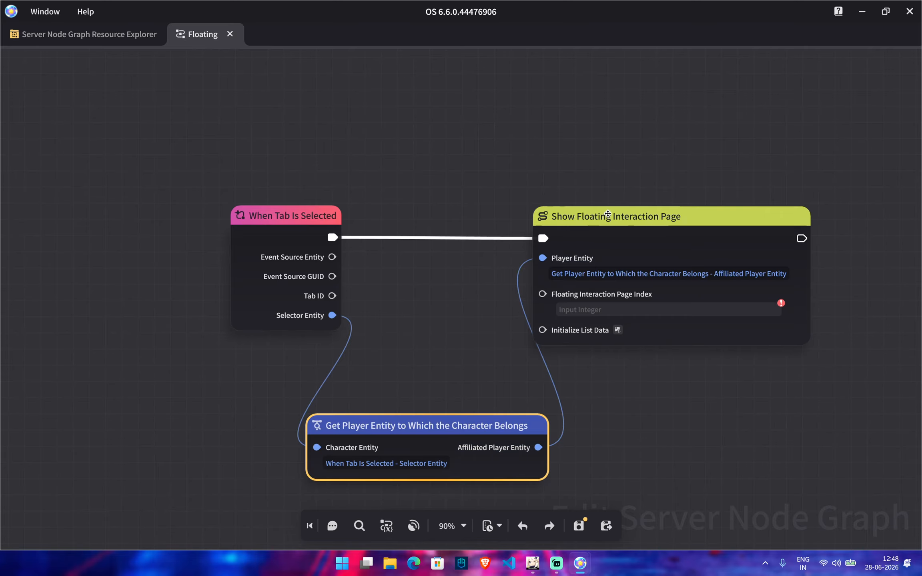
pyautogui.moveTo(610, 213); pyautogui.dragTo(732, 218)
pyautogui.scroll(-2, 735, 323)
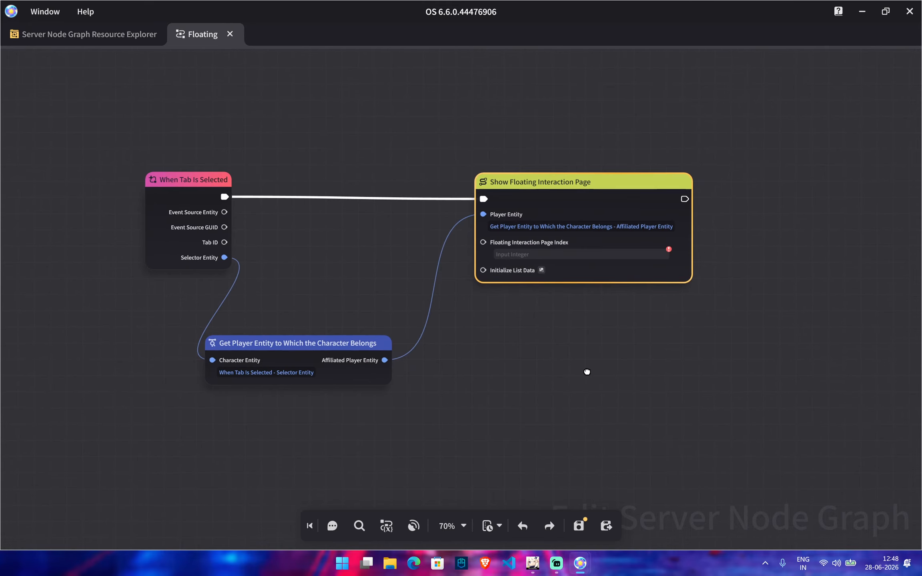
pyautogui.click(555, 251)
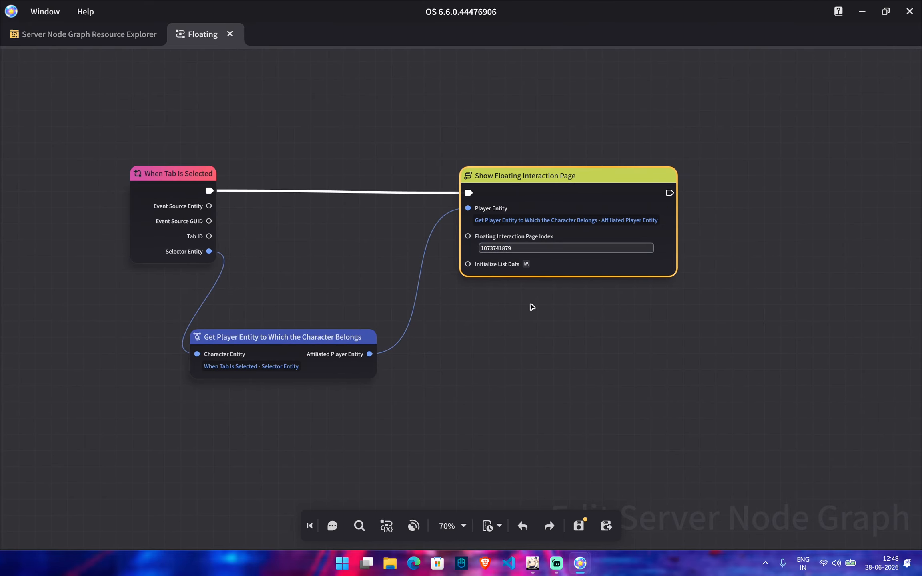
pyautogui.scroll(2, 531, 307)
pyautogui.click(547, 255)
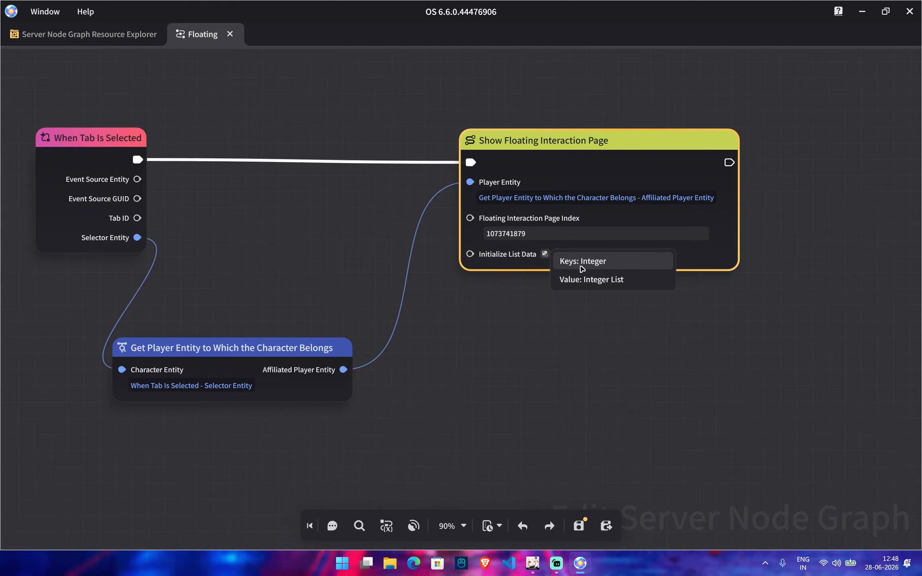
# Step: Add an Assembly Dictionary node and place it below the Show Floating Interaction Page node
pyautogui.rightClick(427, 429)
pyautogui.write('assemble')
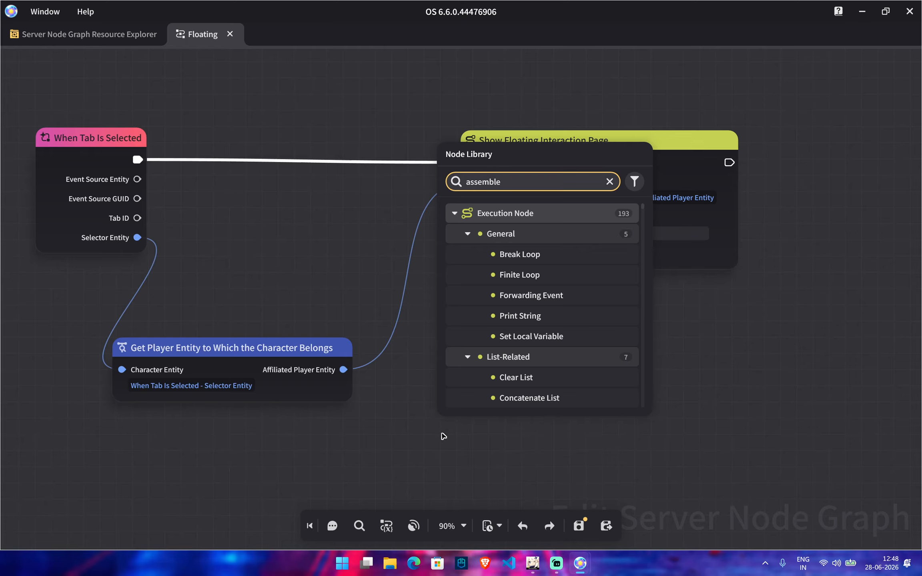
pyautogui.click(561, 355)
pyautogui.moveTo(496, 435); pyautogui.dragTo(469, 398)
# Step: Define the dictionary's Key 0 as Integer and its Value 0 as Integer List
pyautogui.click(443, 422)
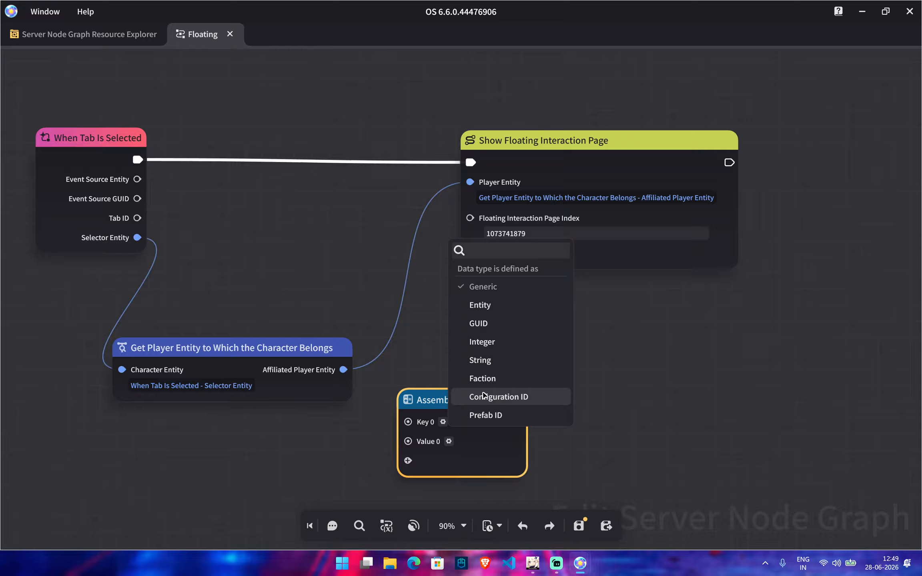
pyautogui.click(494, 341)
pyautogui.click(449, 458)
pyautogui.scroll(-5, 497, 408)
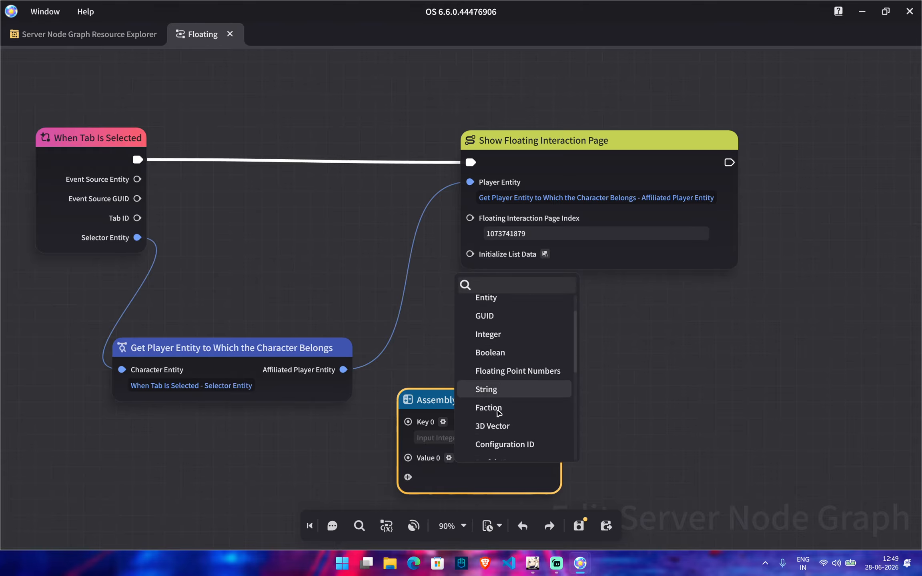
pyautogui.scroll(-1, 508, 429)
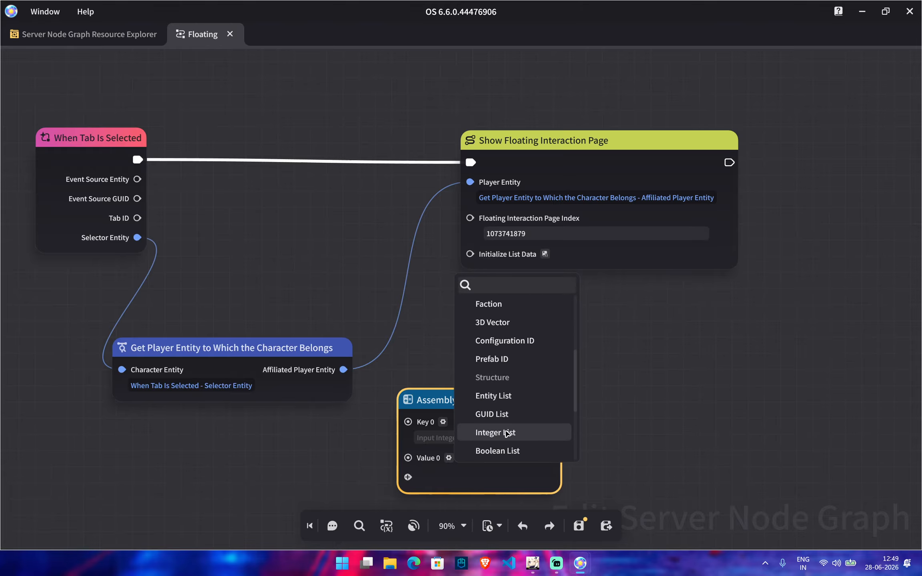
pyautogui.click(507, 432)
# Step: Switch to the UI control group editor, open the Floating Interaction Page's container details and copy the Tab control's index
pyautogui.moveTo(666, 371); pyautogui.dragTo(675, 276, button='right')
pyautogui.click(540, 568)
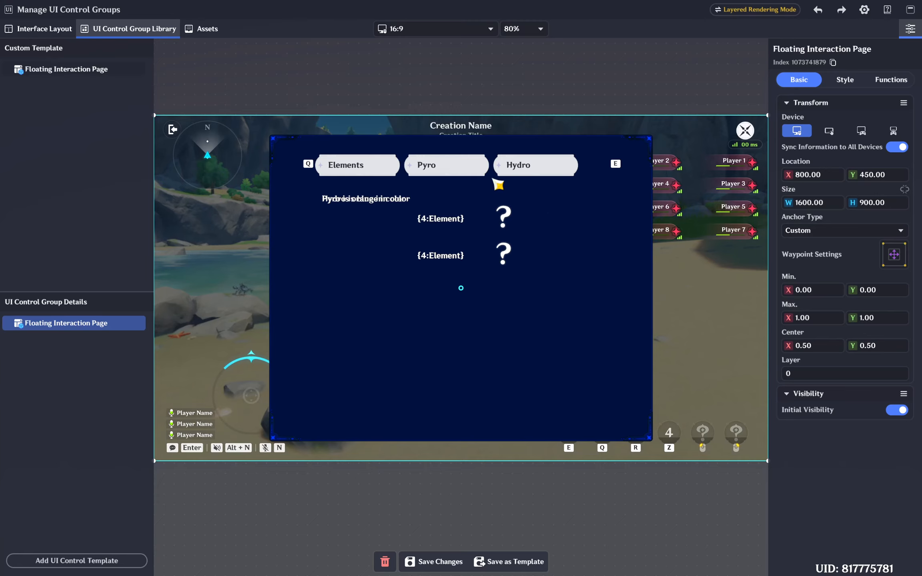
pyautogui.click(845, 80)
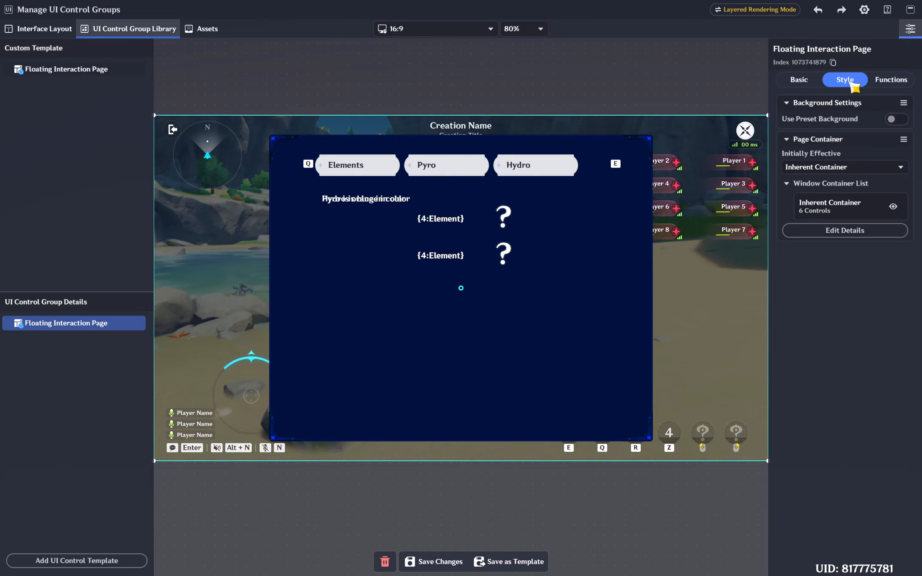
pyautogui.click(850, 235)
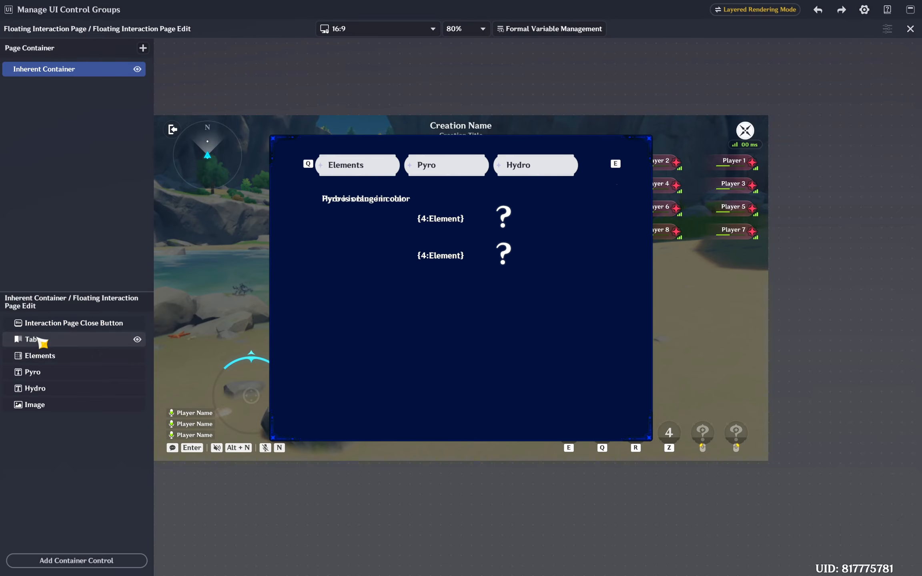
pyautogui.click(34, 340)
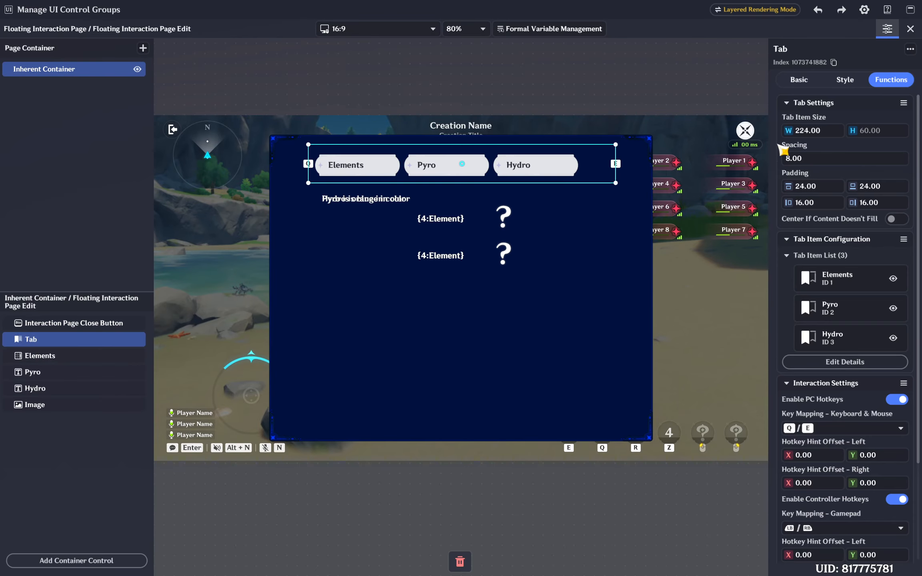
pyautogui.click(835, 63)
pyautogui.hotkey('alt', 'Tab')
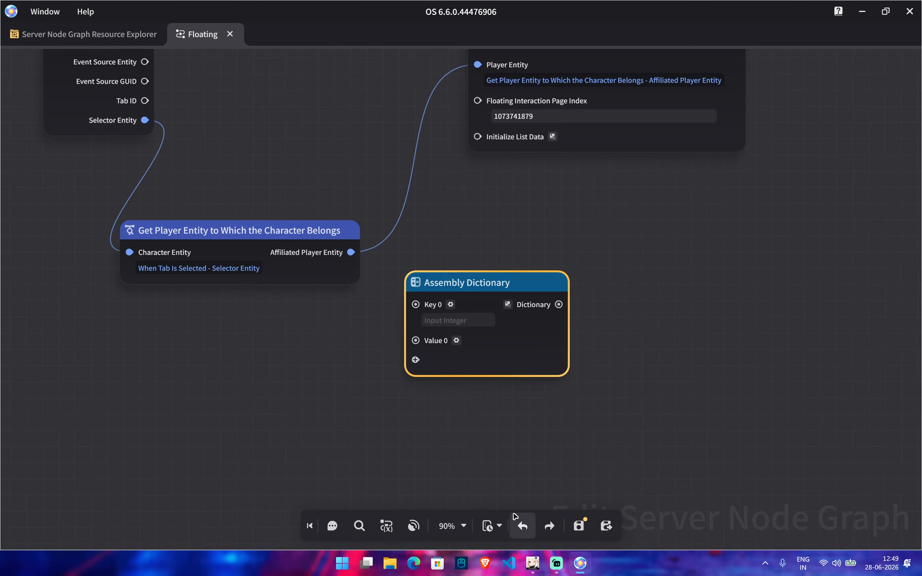
pyautogui.click(460, 320)
pyautogui.hotkey('ctrl', 'v')
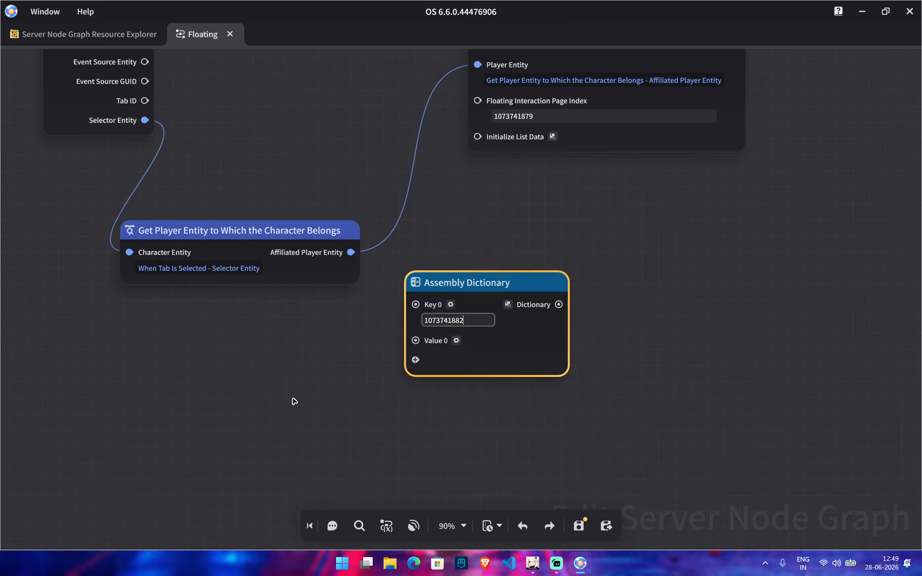
# Step: Add an Assembly List node with its data type set to Integer and place it beside the Assembly Dictionary
pyautogui.rightClick(249, 411)
pyautogui.write('assemble list')
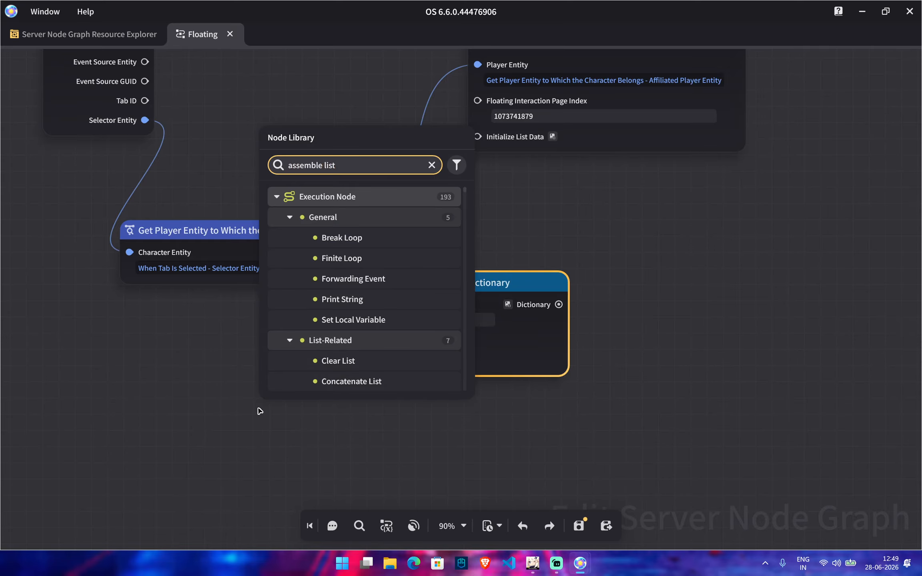
pyautogui.click(363, 306)
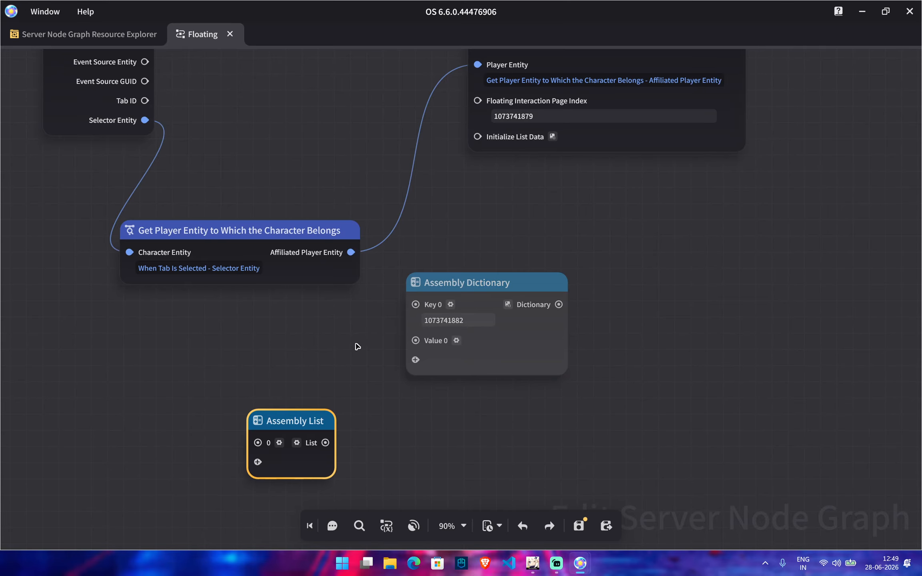
pyautogui.click(280, 443)
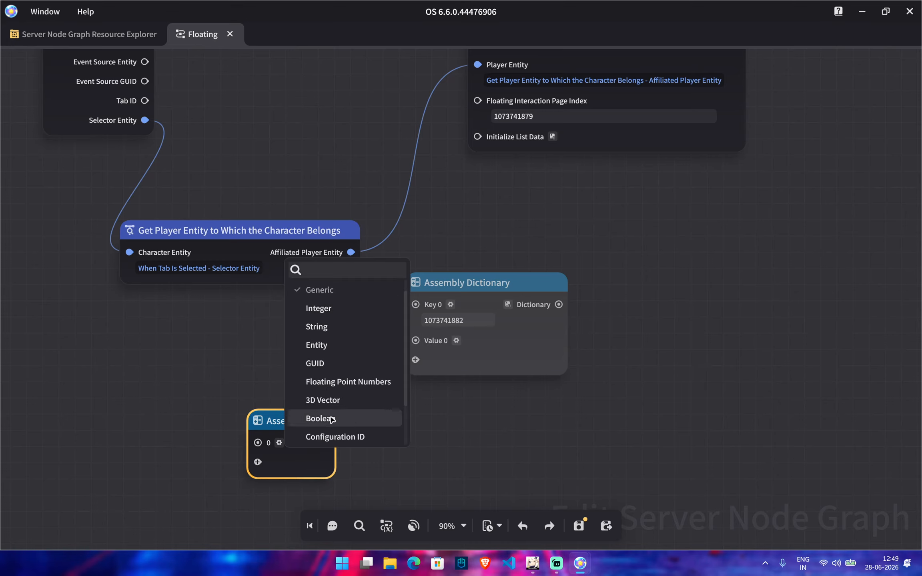
pyautogui.scroll(-3, 334, 404)
pyautogui.scroll(3, 329, 332)
pyautogui.click(328, 327)
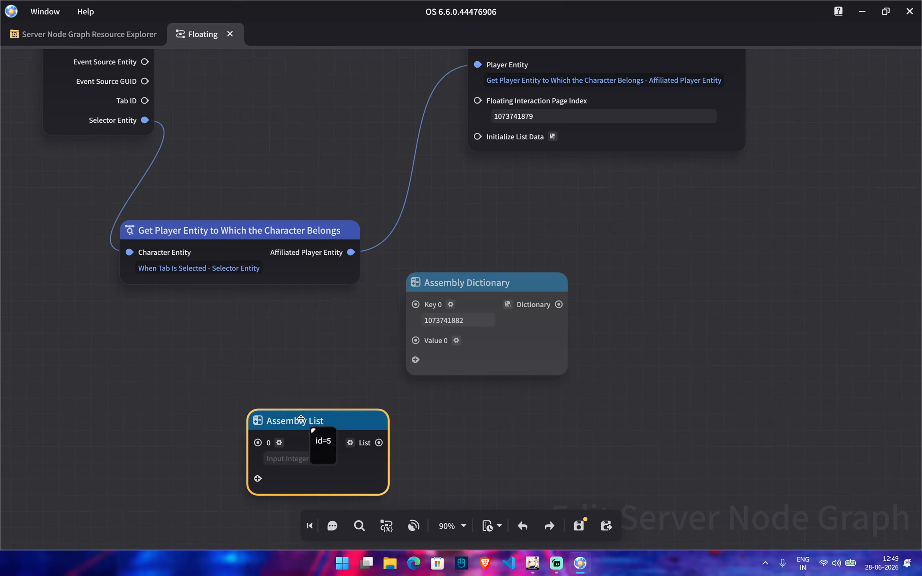
pyautogui.moveTo(301, 419); pyautogui.dragTo(279, 353)
# Step: Switch to the UI control group editor and check the IDs of the Elements, Pyro and Hydro tab items
pyautogui.click(527, 558)
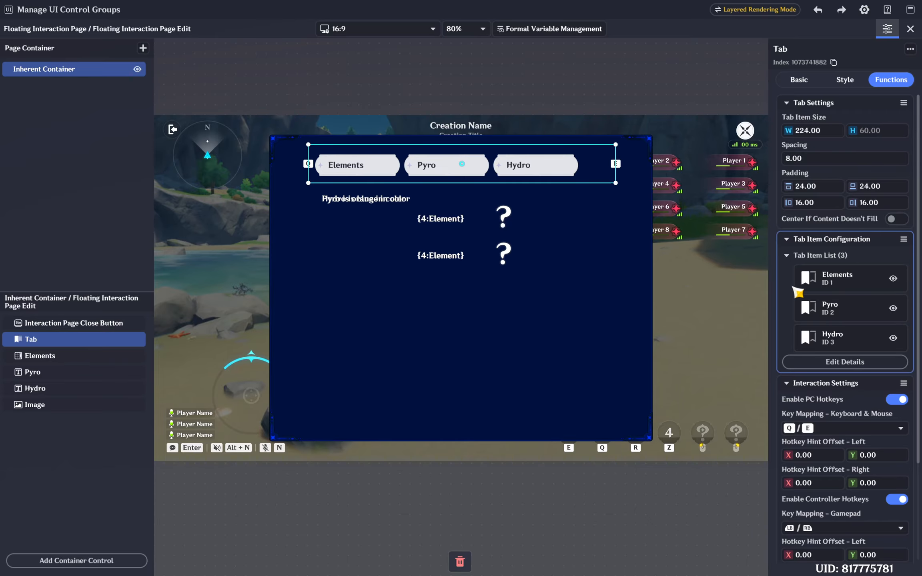
pyautogui.click(856, 367)
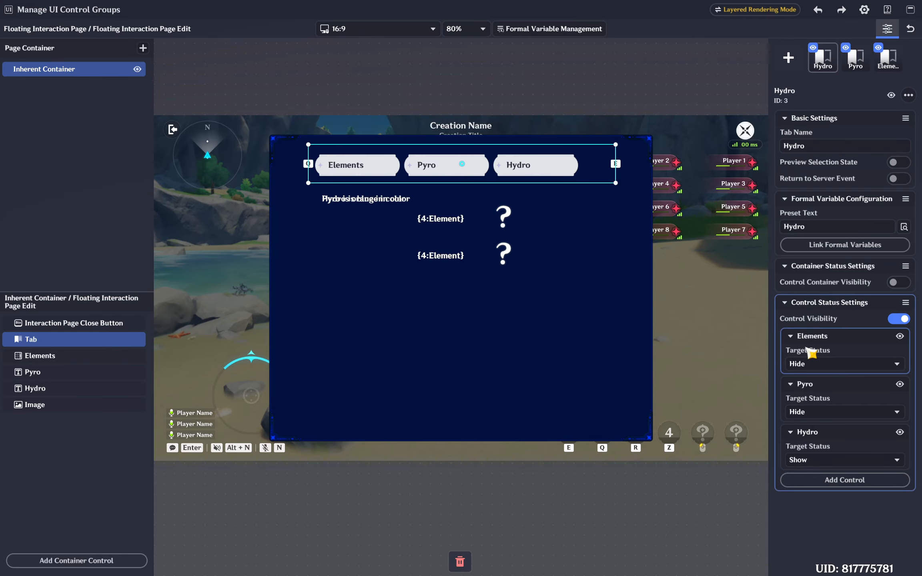
pyautogui.click(893, 72)
pyautogui.click(910, 9)
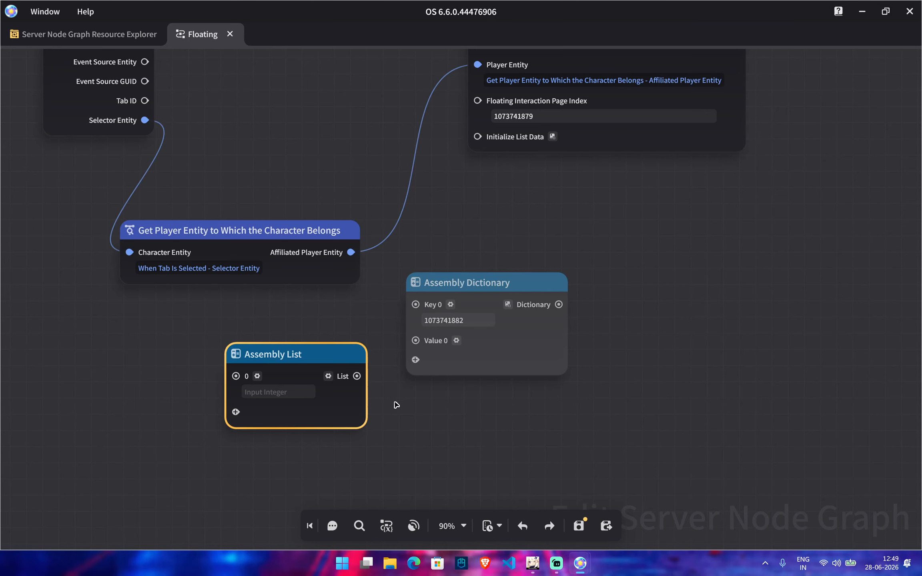
# Step: Fill the Assembly List with three entries: 1, 2 and 3
pyautogui.click(306, 394)
pyautogui.write('1')
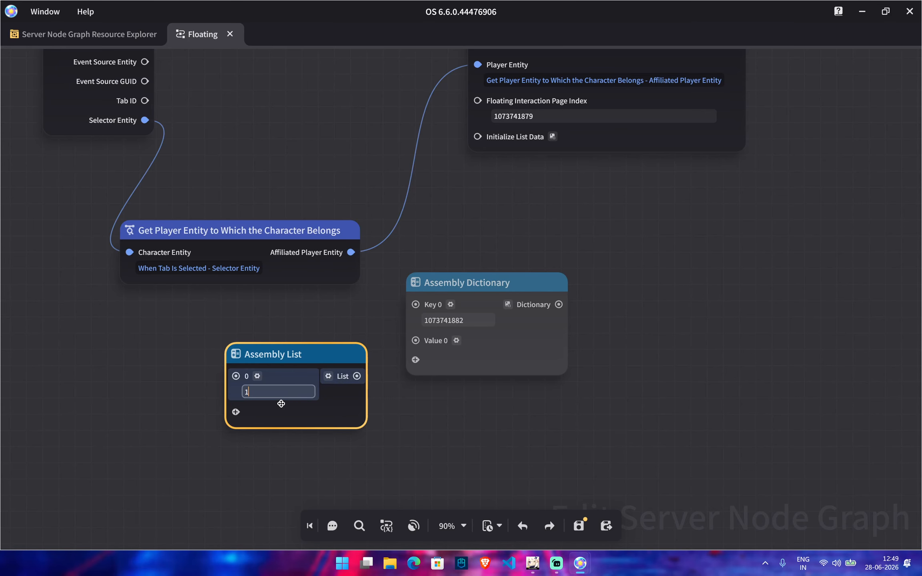
pyautogui.click(236, 412)
pyautogui.write('2')
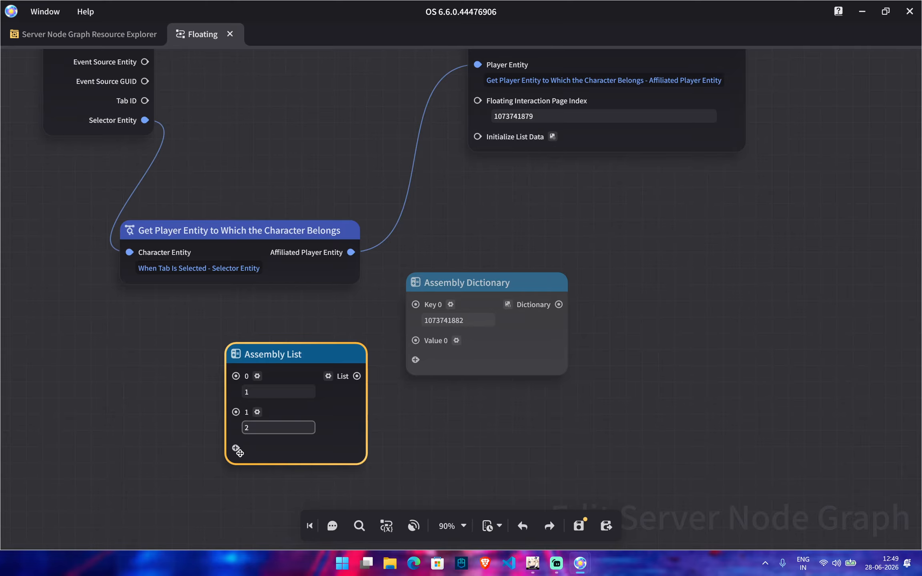
pyautogui.click(236, 448)
pyautogui.click(542, 437)
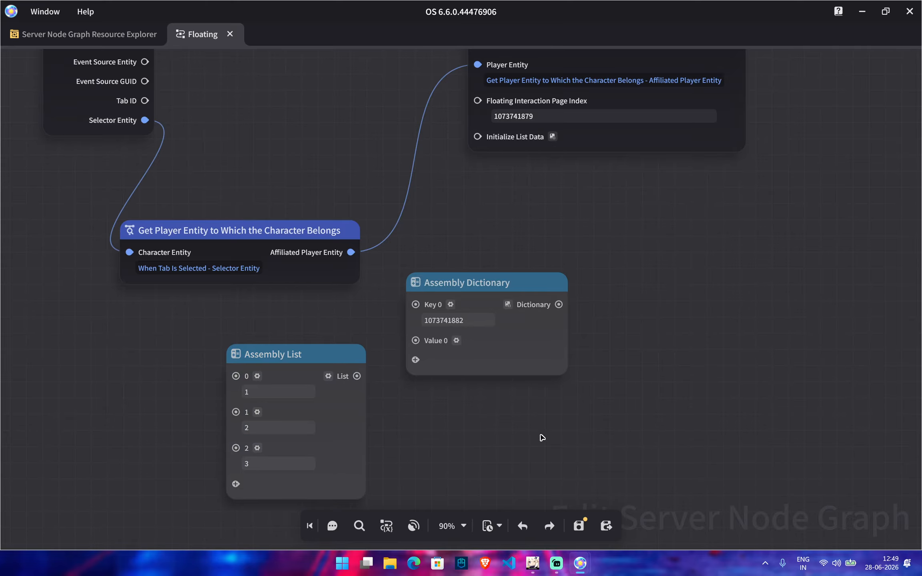
# Step: Connect the Assembly List's output to Value 0 of the Assembly Dictionary
pyautogui.moveTo(657, 430); pyautogui.dragTo(612, 352)
pyautogui.scroll(-2, 611, 351)
pyautogui.moveTo(634, 315); pyautogui.dragTo(594, 392)
pyautogui.moveTo(299, 404); pyautogui.dragTo(345, 377)
pyautogui.click(435, 335)
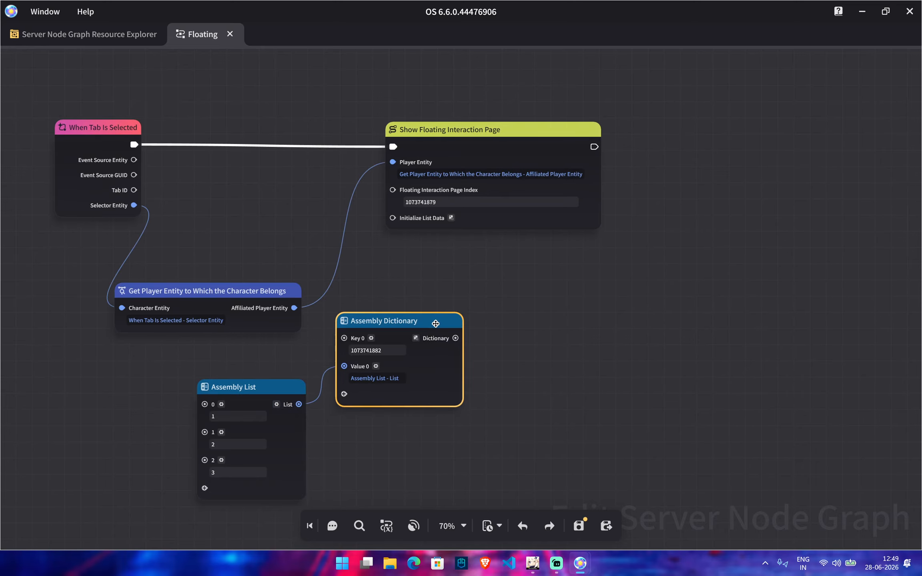
# Step: Add a second key-value pair to the Assembly Dictionary and place a copy of the Assembly List below the original
pyautogui.moveTo(590, 331); pyautogui.dragTo(615, 235)
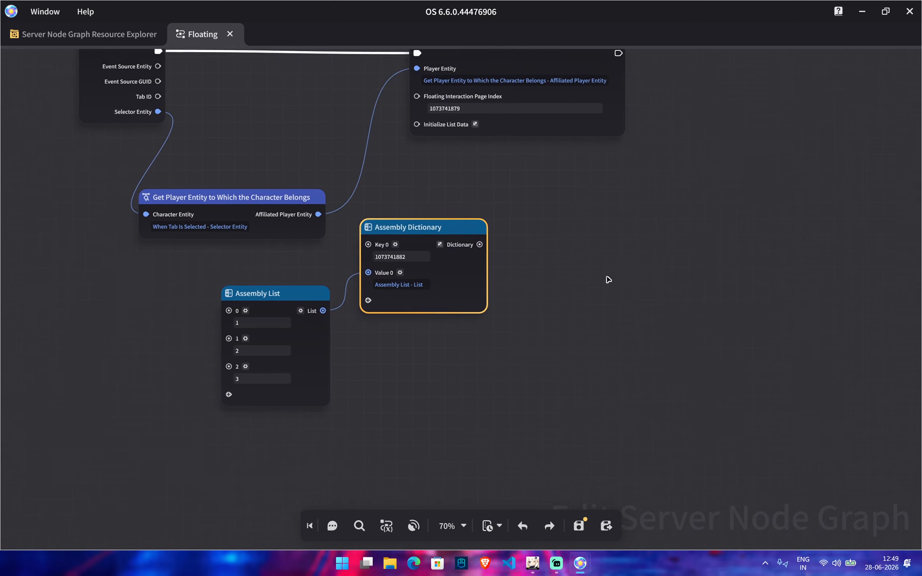
pyautogui.click(369, 299)
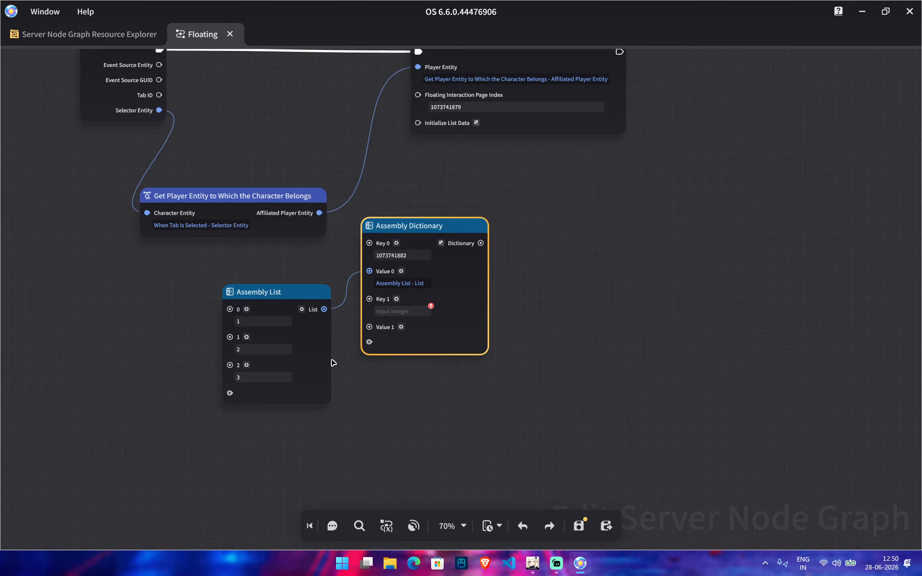
pyautogui.moveTo(294, 293); pyautogui.dragTo(218, 275)
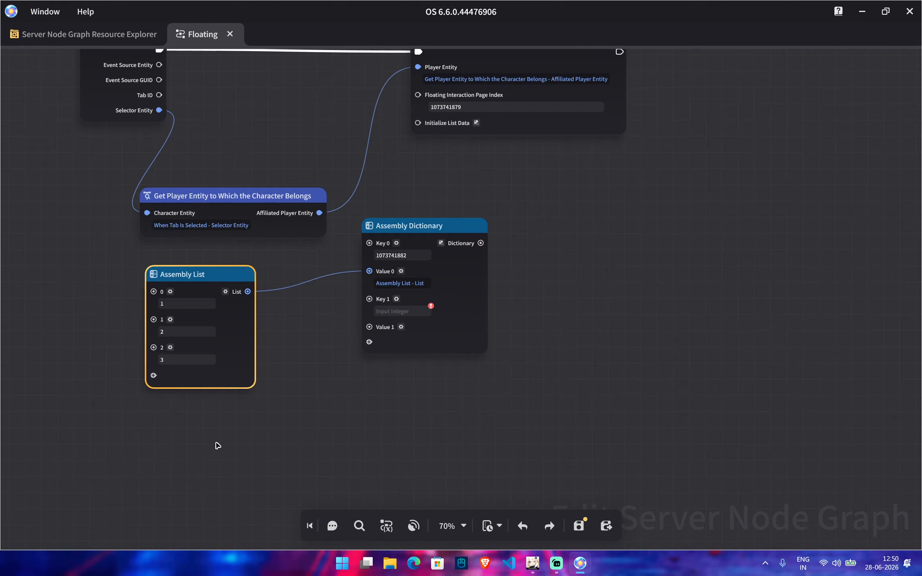
pyautogui.hotkey('ctrl', 'v')
pyautogui.moveTo(256, 452); pyautogui.dragTo(239, 426)
pyautogui.scroll(-1, 393, 420)
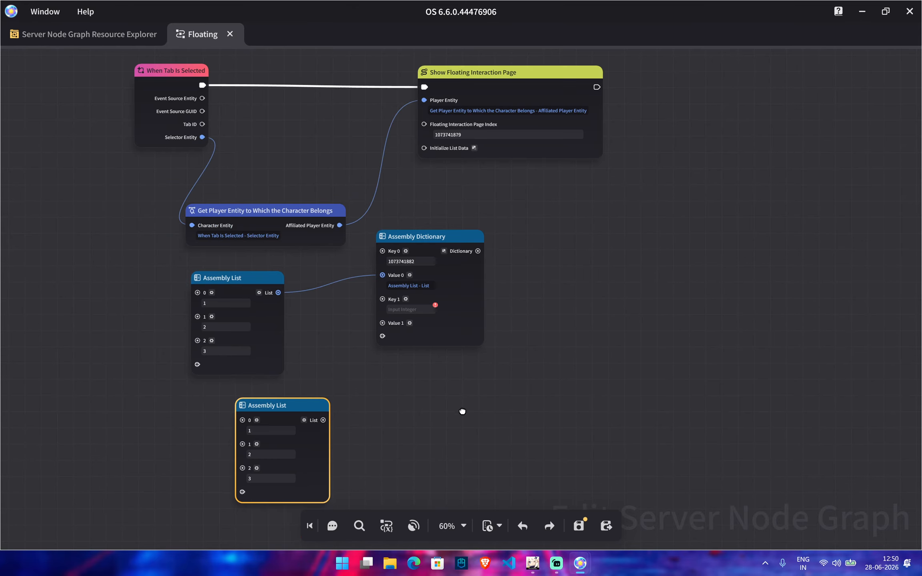
# Step: Remove the third entry from the lower Assembly List and connect its list output to Value 1 of the Assembly Dictionary
pyautogui.moveTo(463, 412); pyautogui.dragTo(457, 373, button='middle')
pyautogui.click(249, 439)
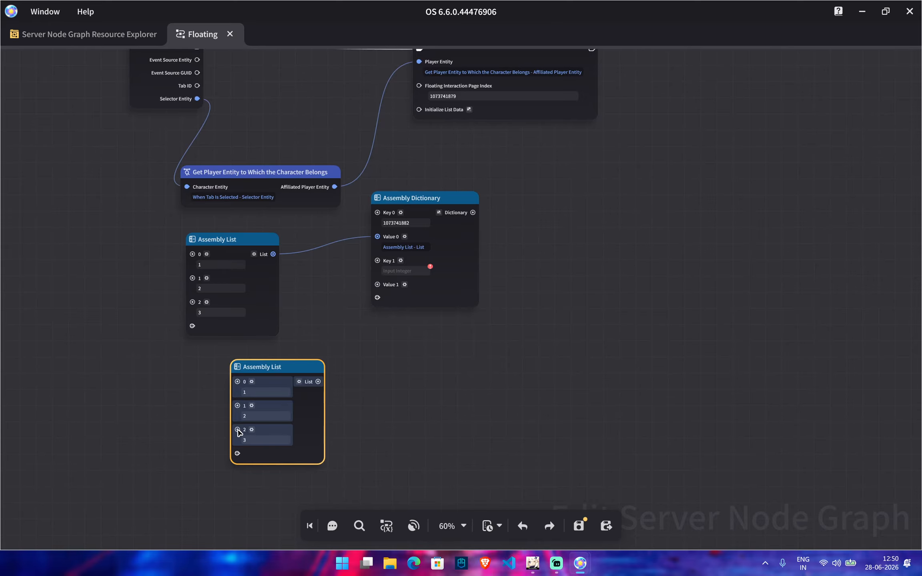
pyautogui.rightClick(238, 431)
pyautogui.click(256, 439)
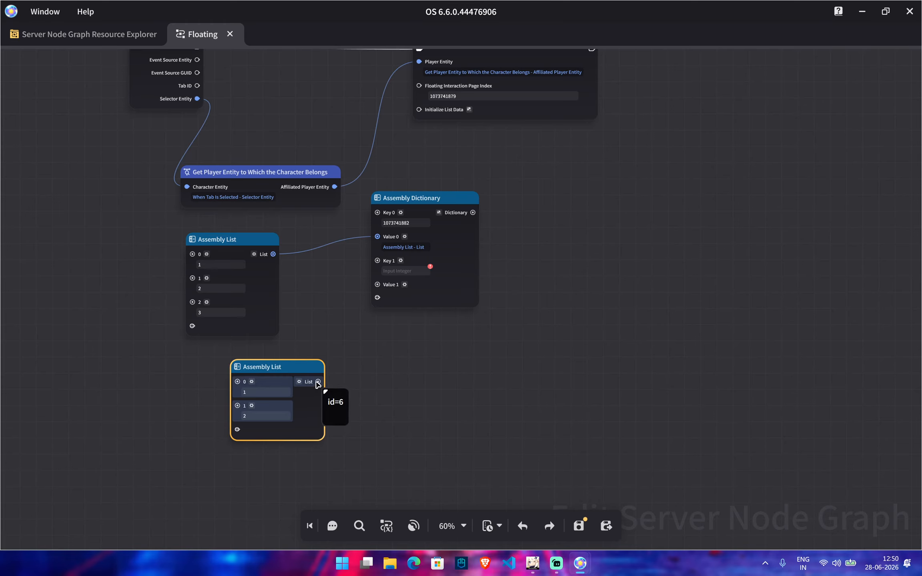
pyautogui.moveTo(318, 382); pyautogui.dragTo(386, 292)
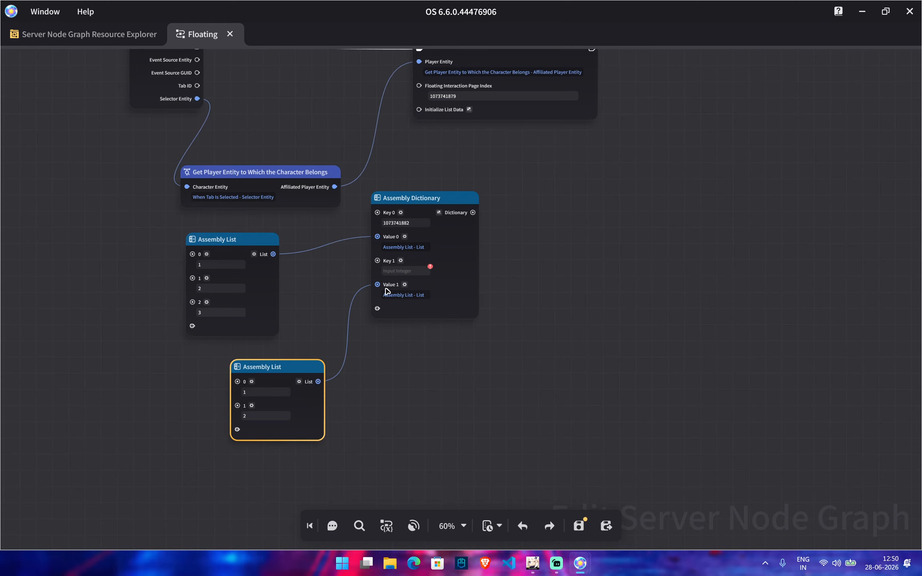
pyautogui.click(536, 562)
pyautogui.click(116, 8)
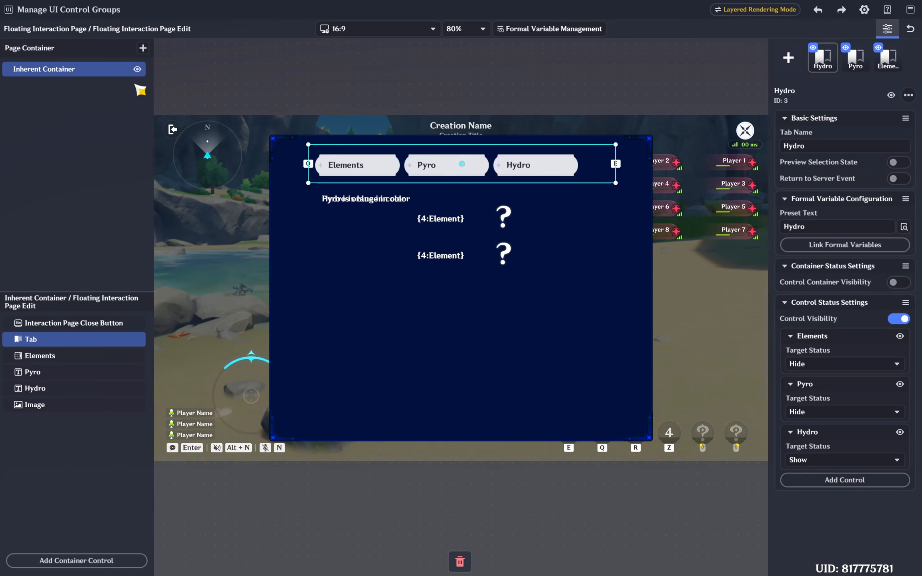
pyautogui.click(64, 365)
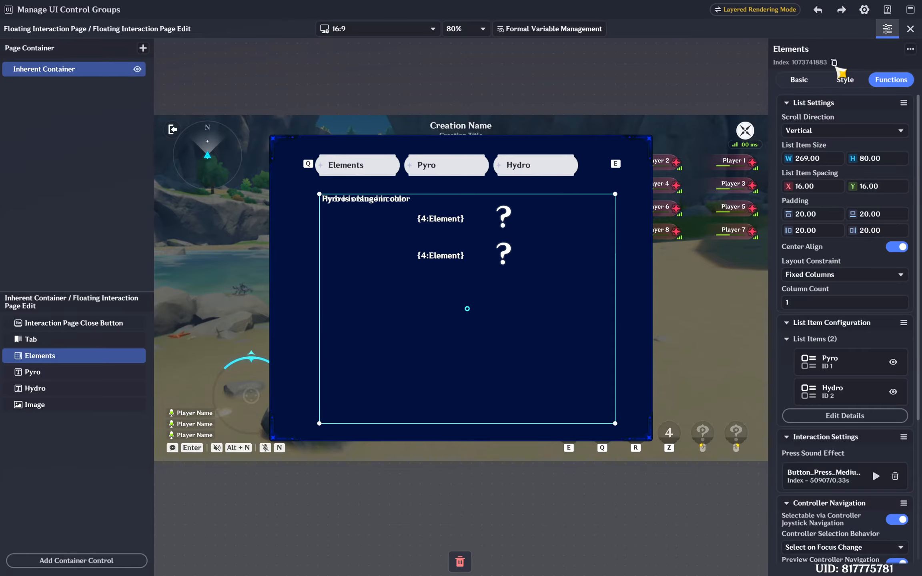
pyautogui.click(835, 62)
pyautogui.hotkey('alt', 'Tab')
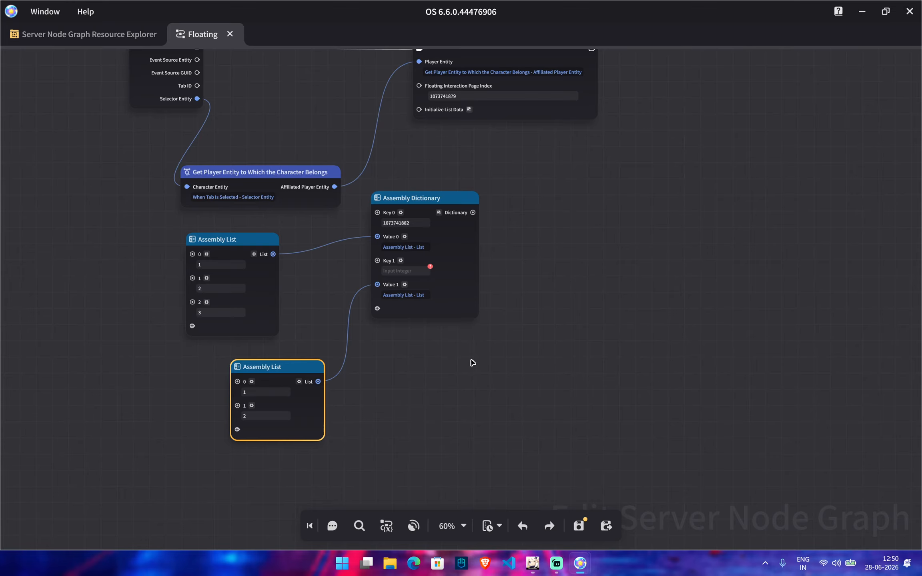
pyautogui.click(406, 271)
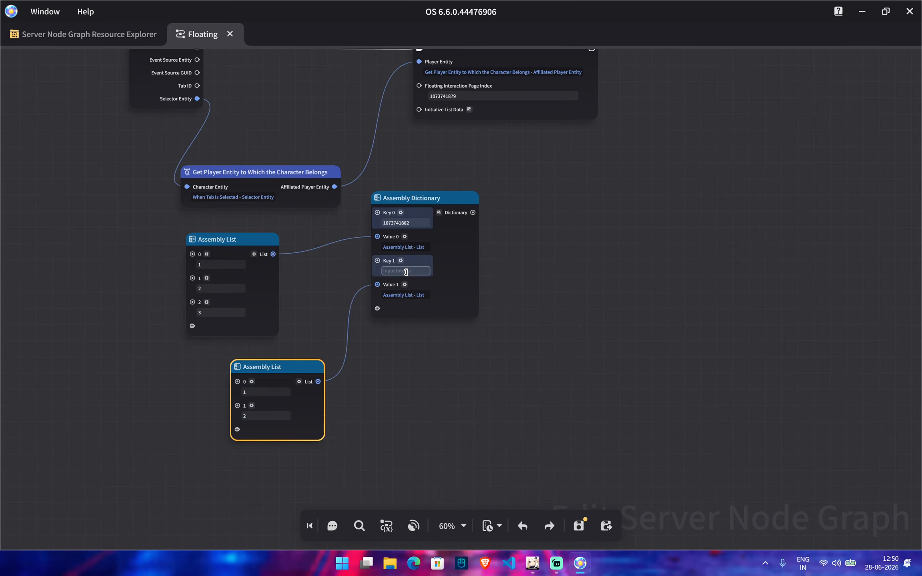
pyautogui.hotkey('ctrl', 'v')
pyautogui.click(566, 318)
# Step: Connect the Assembly Dictionary's output to Initialize List Data on the Show Floating Interaction Page node and save the node graph
pyautogui.scroll(-2, 567, 224)
pyautogui.moveTo(559, 234); pyautogui.dragTo(507, 348, button='middle')
pyautogui.moveTo(420, 352); pyautogui.dragTo(384, 284)
pyautogui.click(578, 526)
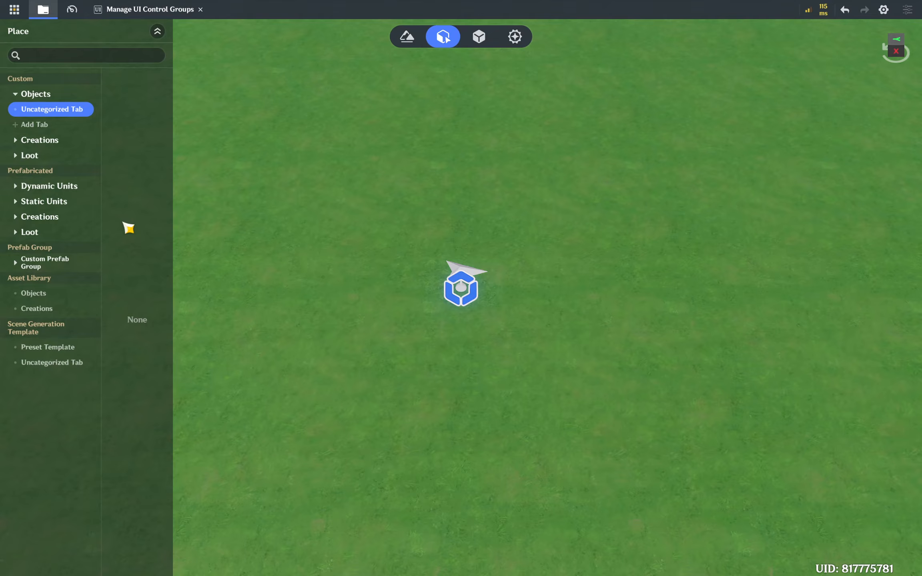
# Step: Place a Crafting Bench from the prefabricated dynamic gameplay mechanism units beside the blue marker in the scene
pyautogui.click(50, 187)
pyautogui.click(53, 204)
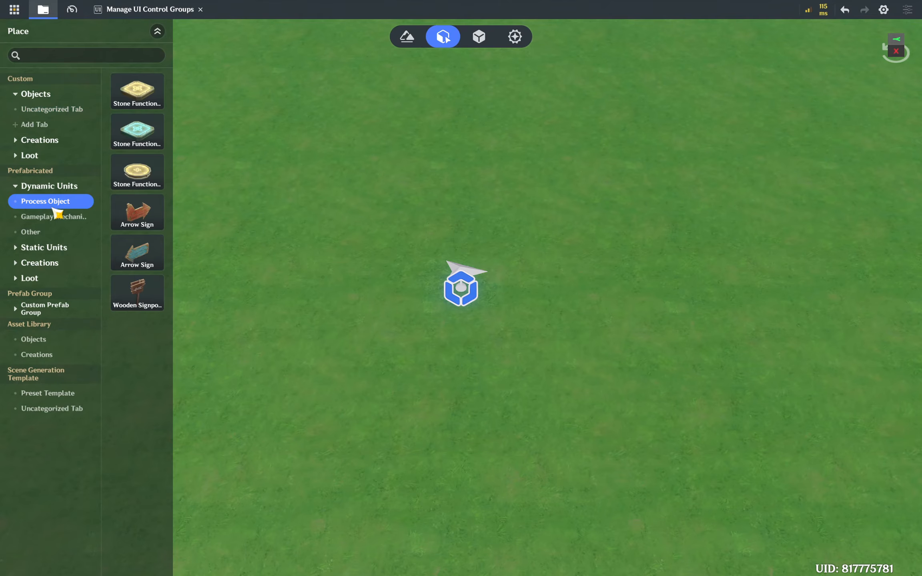
pyautogui.click(56, 216)
pyautogui.moveTo(153, 533); pyautogui.dragTo(543, 299)
# Step: Add a Tab common component to the Crafting Bench
pyautogui.click(855, 79)
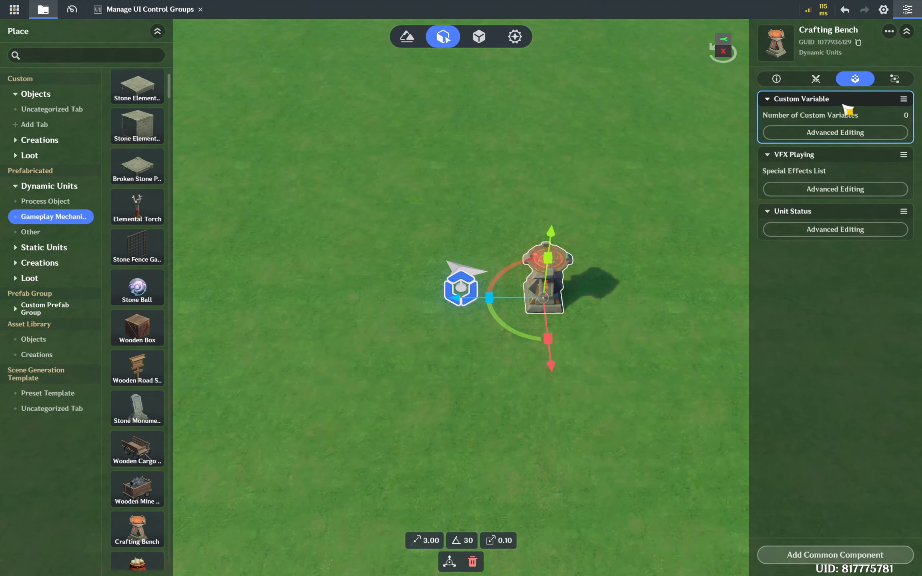
pyautogui.click(819, 554)
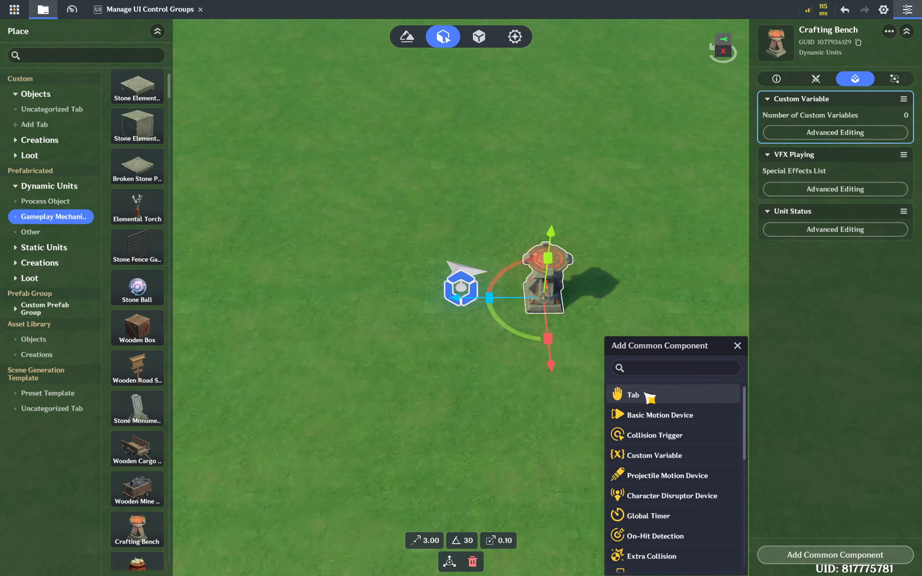
pyautogui.click(651, 395)
# Step: Set the zoom multiplier of the Tab component's trigger option Area 1 to 2 on X, Y and Z
pyautogui.click(834, 367)
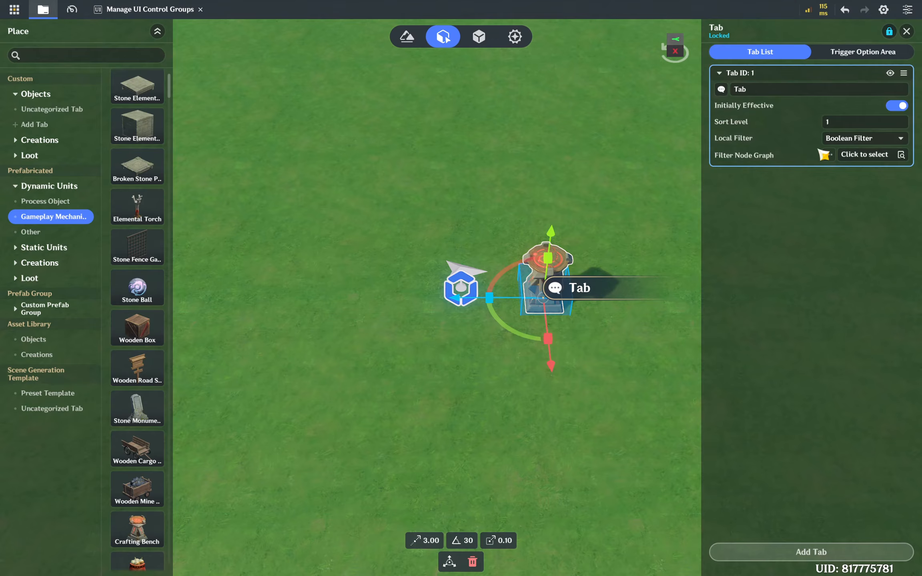
pyautogui.click(875, 54)
pyautogui.write('2')
pyautogui.click(834, 139)
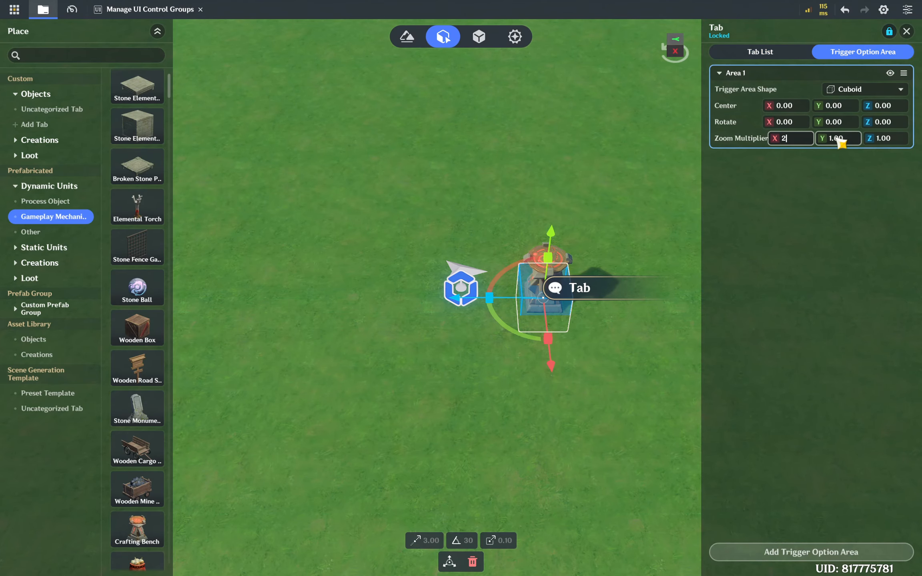
pyautogui.write('2')
pyautogui.click(882, 138)
pyautogui.write('2')
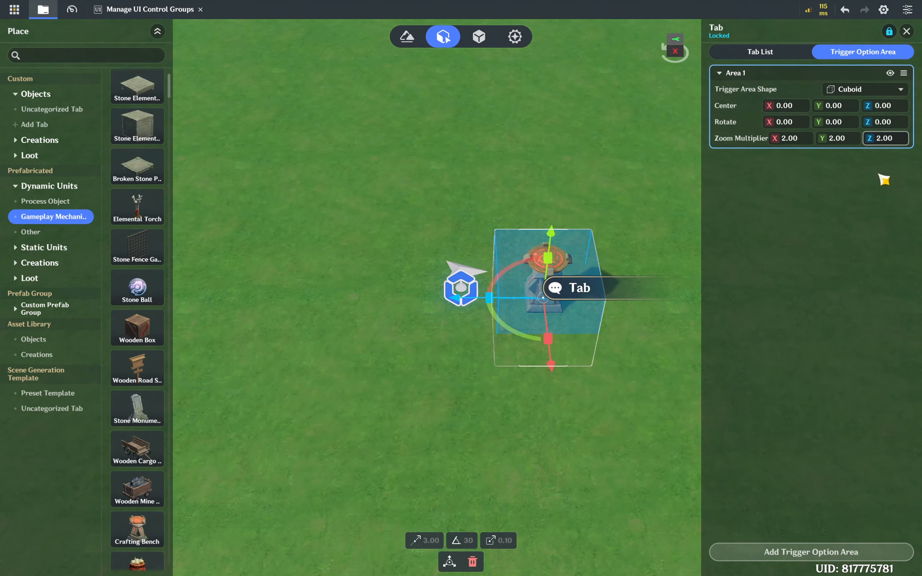
pyautogui.click(906, 31)
# Step: Attach the Floating node graph to the Crafting Bench and save the project
pyautogui.click(894, 80)
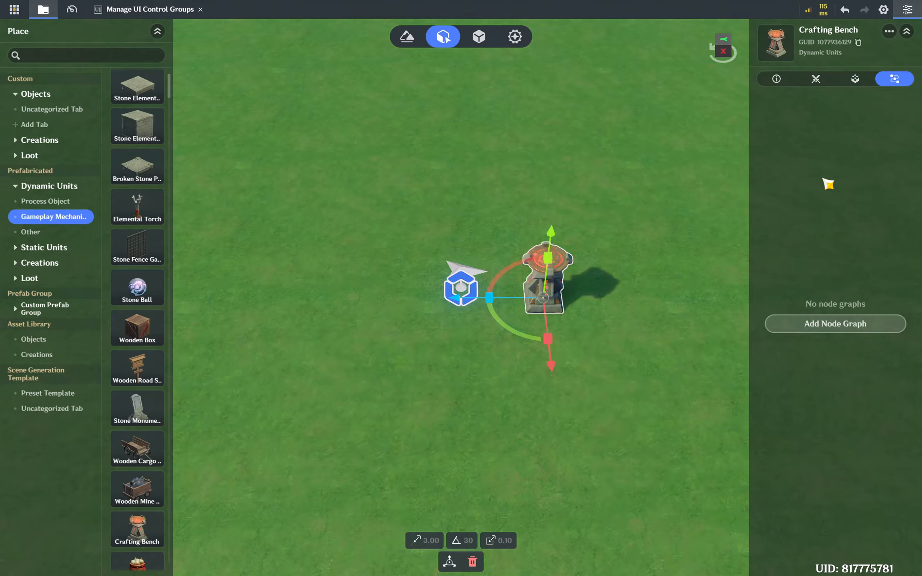
pyautogui.click(833, 323)
pyautogui.click(697, 405)
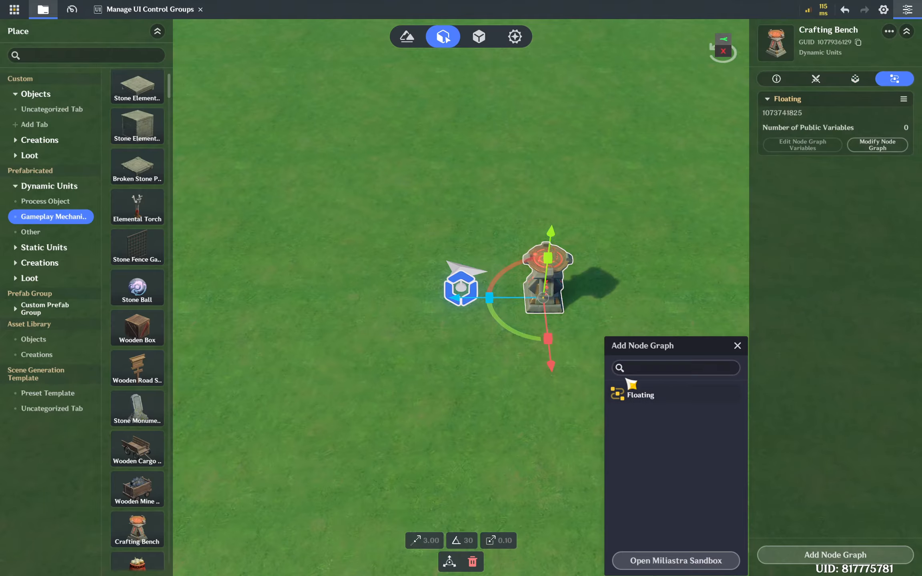
pyautogui.click(431, 455)
pyautogui.hotkey('ctrl', 's')
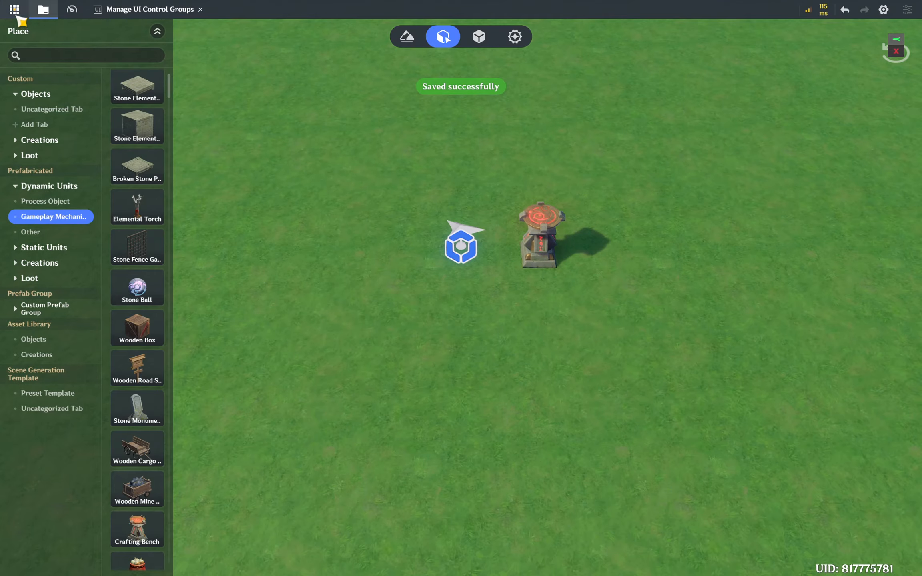
# Step: Start a test play with the default options and open the floating page by interacting with the Crafting Bench
pyautogui.click(17, 15)
pyautogui.click(60, 131)
pyautogui.click(483, 326)
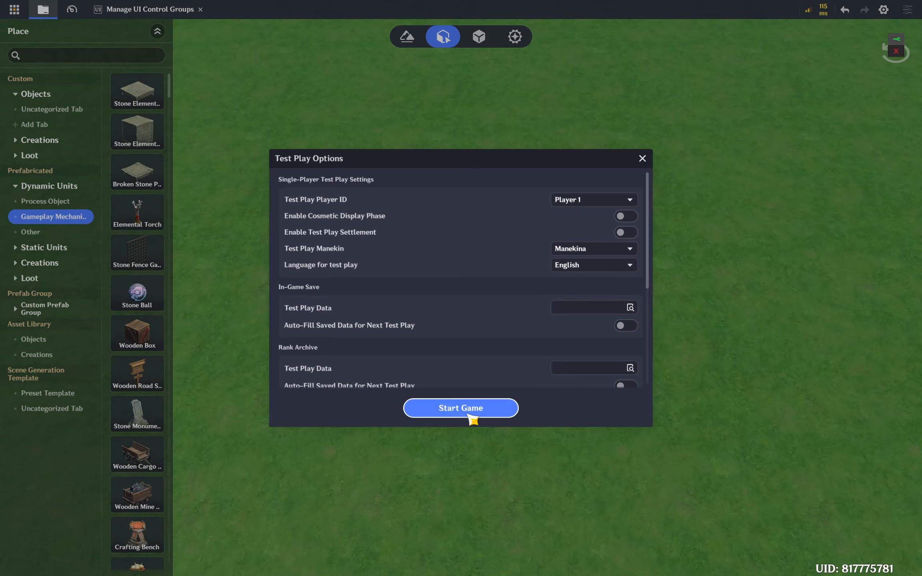
pyautogui.click(471, 416)
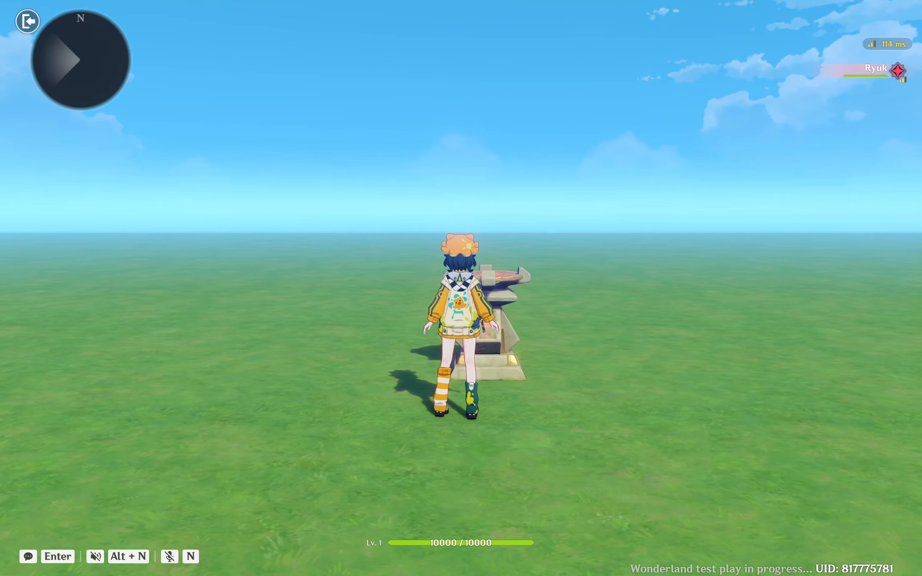
pyautogui.press('w')
pyautogui.press('f')
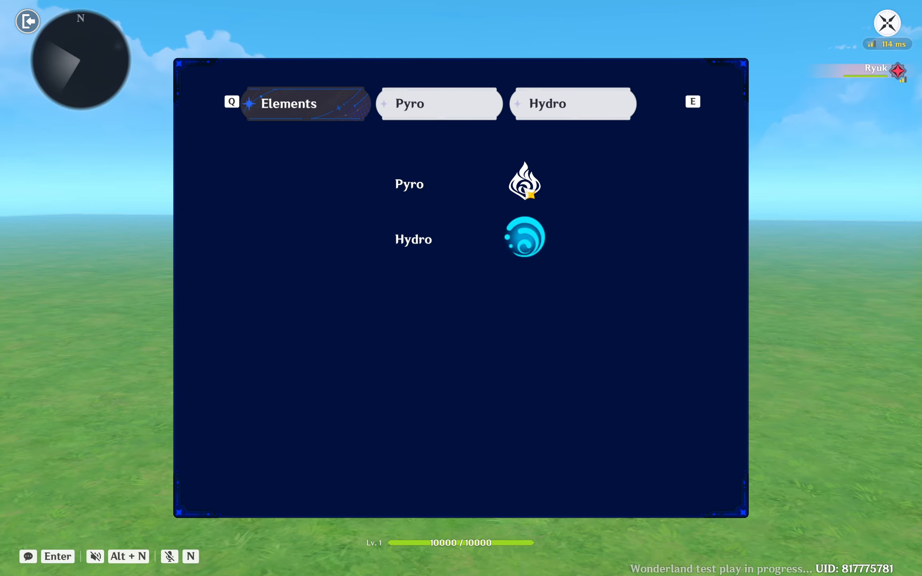
# Step: Check the page's content by switching between the Elements, Pyro and Hydro tabs, close the page and exit the test play
pyautogui.click(452, 113)
pyautogui.click(551, 117)
pyautogui.click(460, 115)
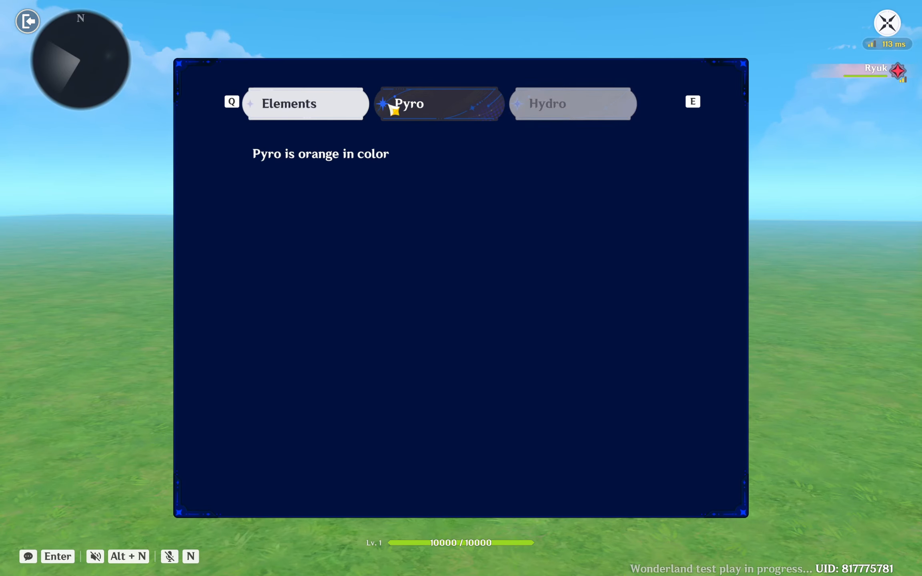
pyautogui.click(301, 108)
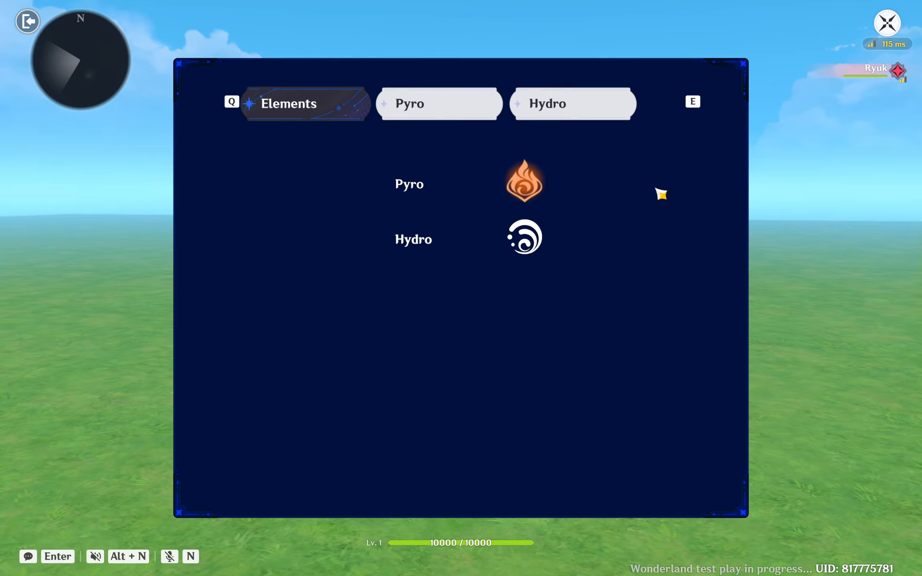
pyautogui.press('e')
pyautogui.press('e')
pyautogui.press('Escape')
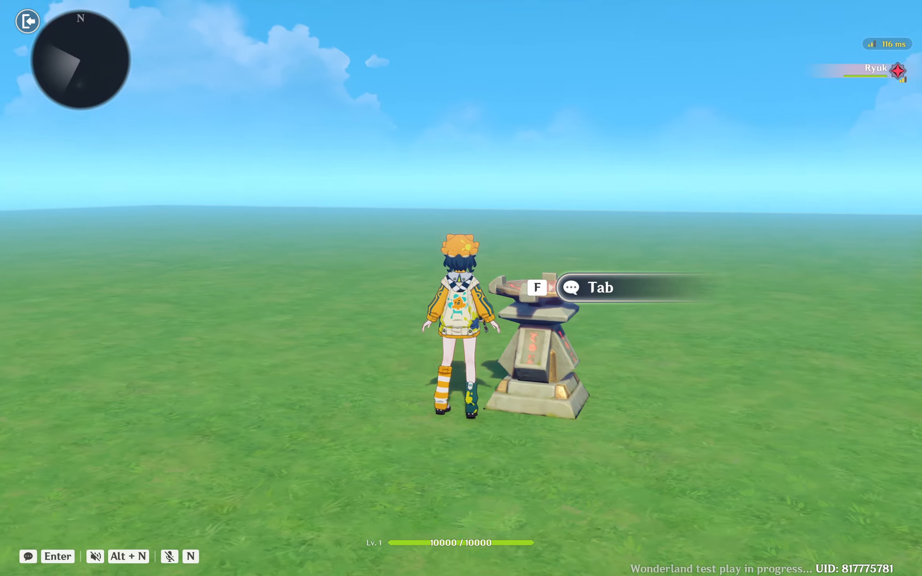
pyautogui.press('Escape')
pyautogui.click(476, 346)
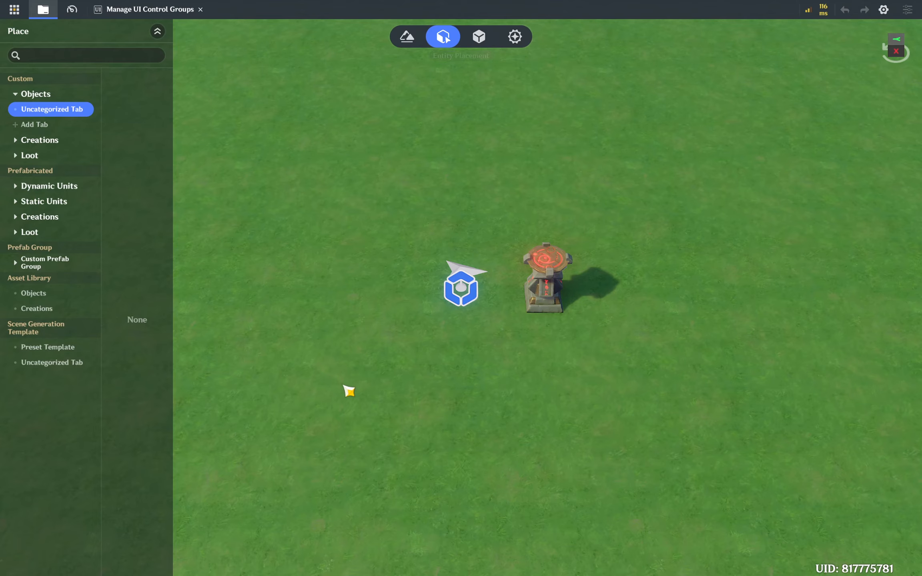
# Step: Switch to the node graph editor and review the whole Floating graph with its connections
pyautogui.press('super')
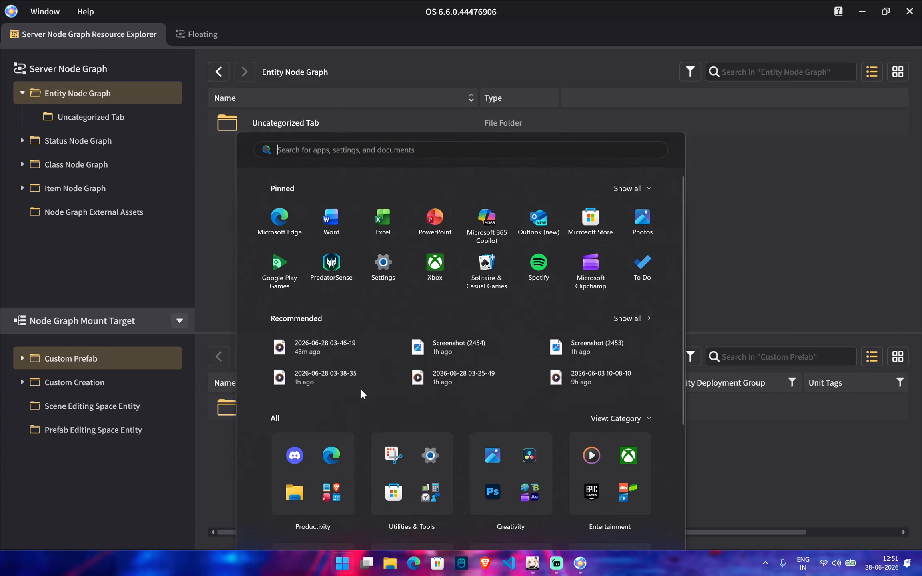
pyautogui.click(737, 489)
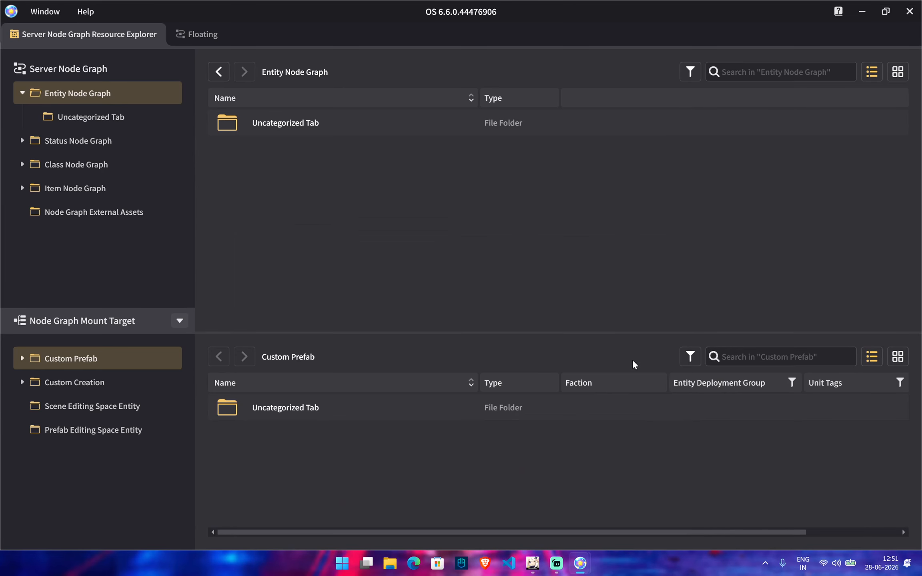
pyautogui.click(204, 40)
pyautogui.scroll(-5, 404, 166)
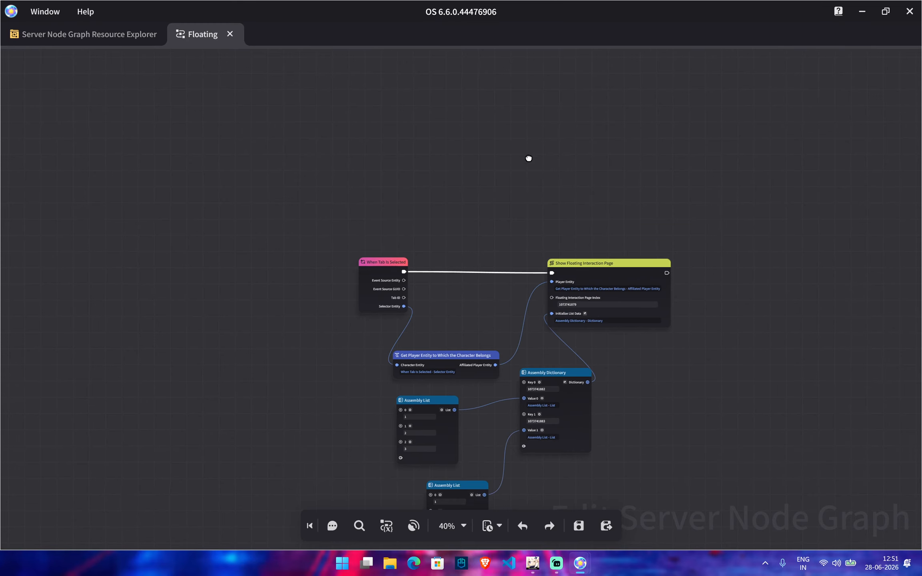
pyautogui.moveTo(528, 157); pyautogui.dragTo(357, 60, button='right')
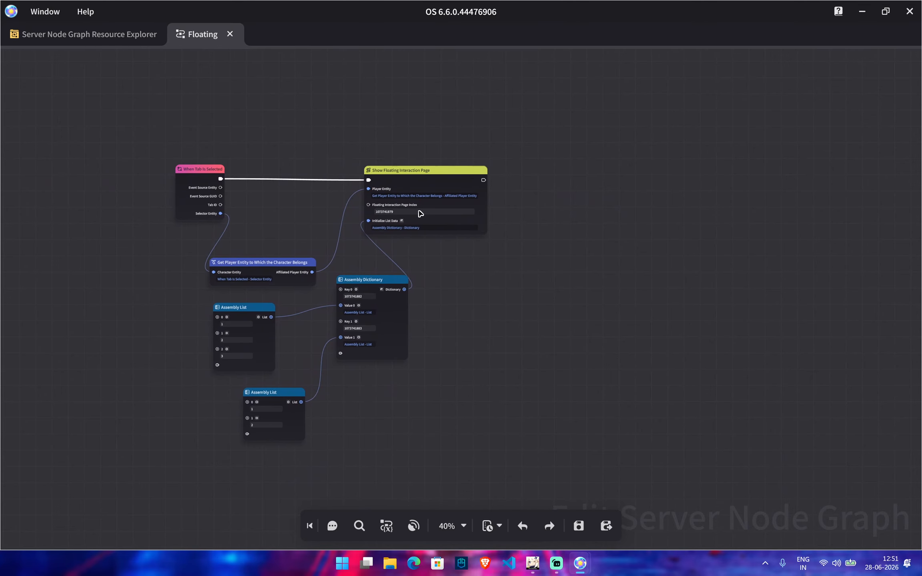
pyautogui.moveTo(506, 380); pyautogui.dragTo(562, 321, button='right')
pyautogui.scroll(-1, 563, 322)
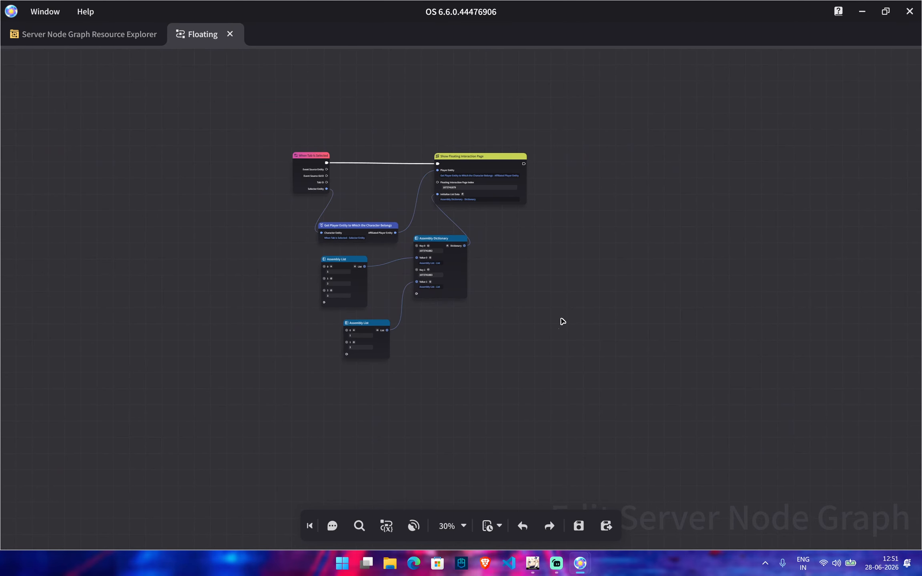
# Step: Switch back to the level editor and examine the Floating Interaction Page in the UI control group library
pyautogui.click(533, 564)
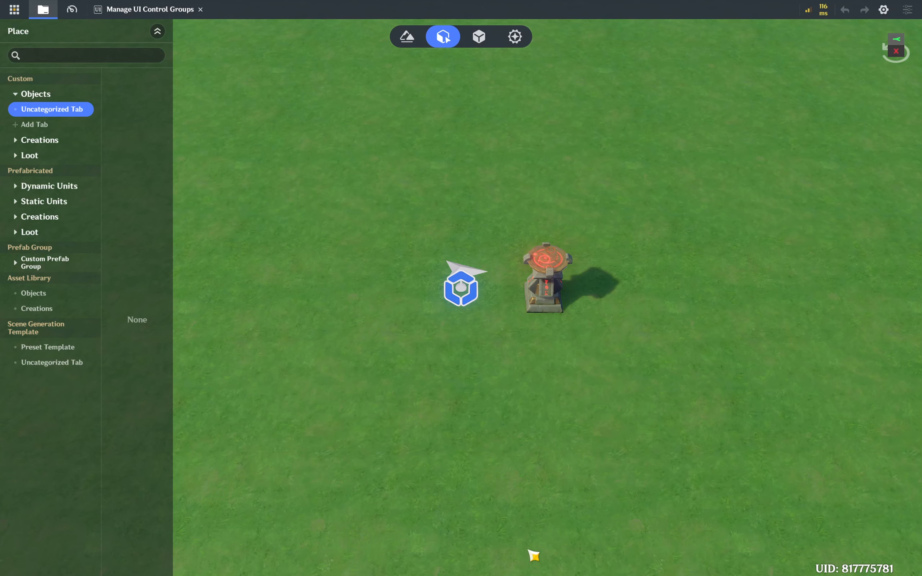
pyautogui.click(148, 10)
pyautogui.click(128, 28)
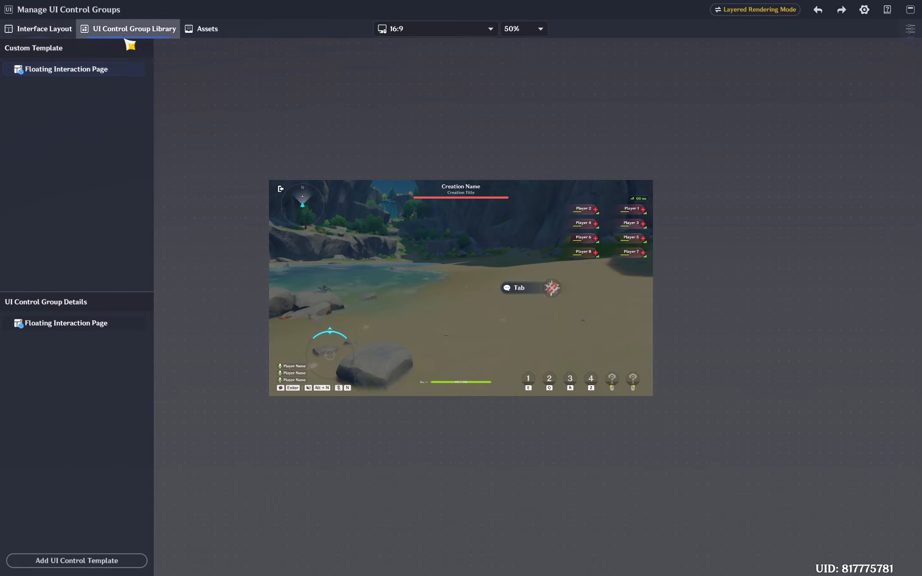
pyautogui.click(72, 323)
pyautogui.scroll(4, 477, 281)
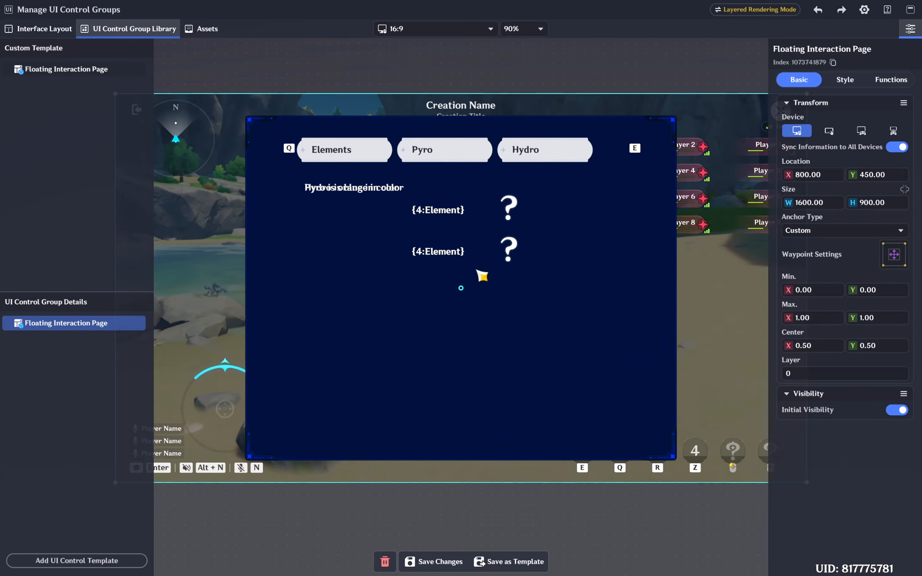
pyautogui.scroll(-2, 477, 271)
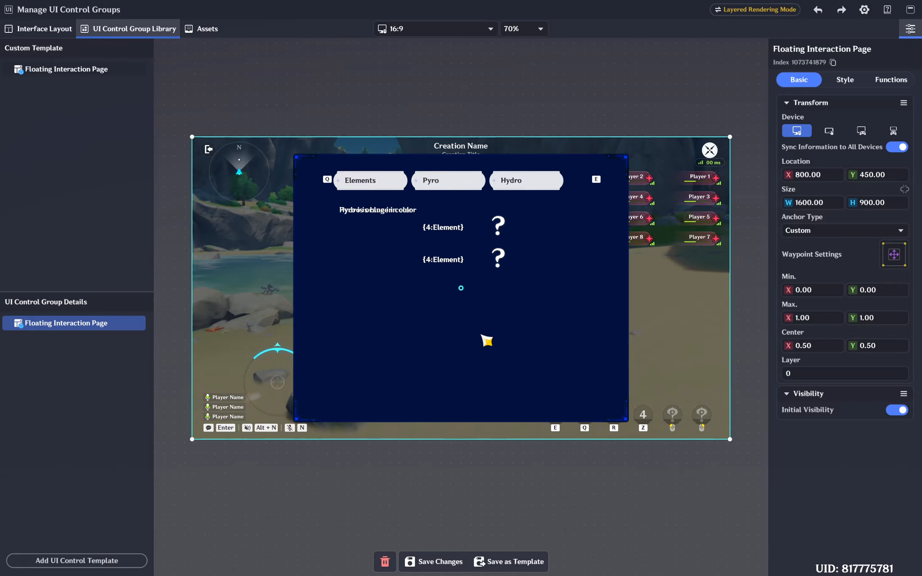
# Step: Return to the Floating node graph and inspect the Assembly List, Assembly Dictionary and Show Floating Interaction Page nodes up close
pyautogui.press('super')
pyautogui.click(821, 448)
pyautogui.scroll(2, 503, 430)
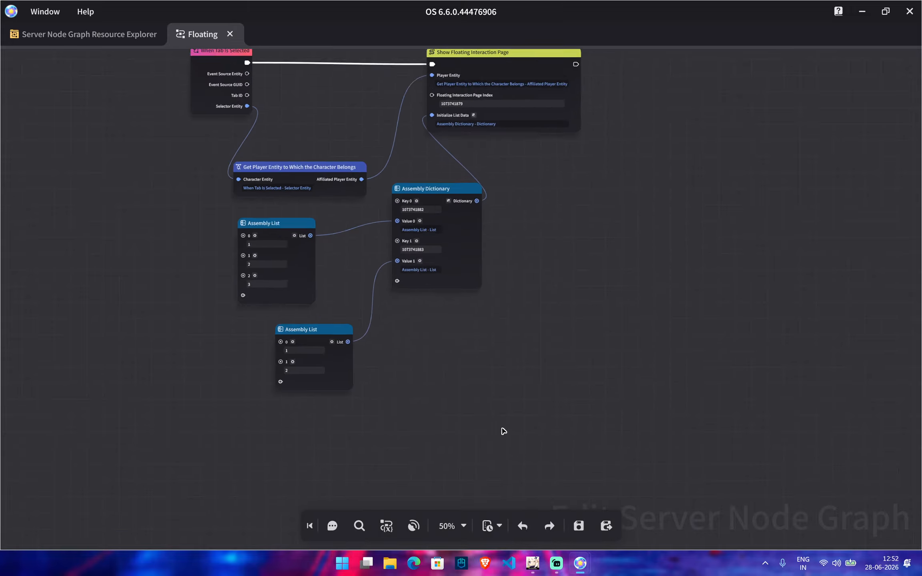
pyautogui.scroll(2, 503, 431)
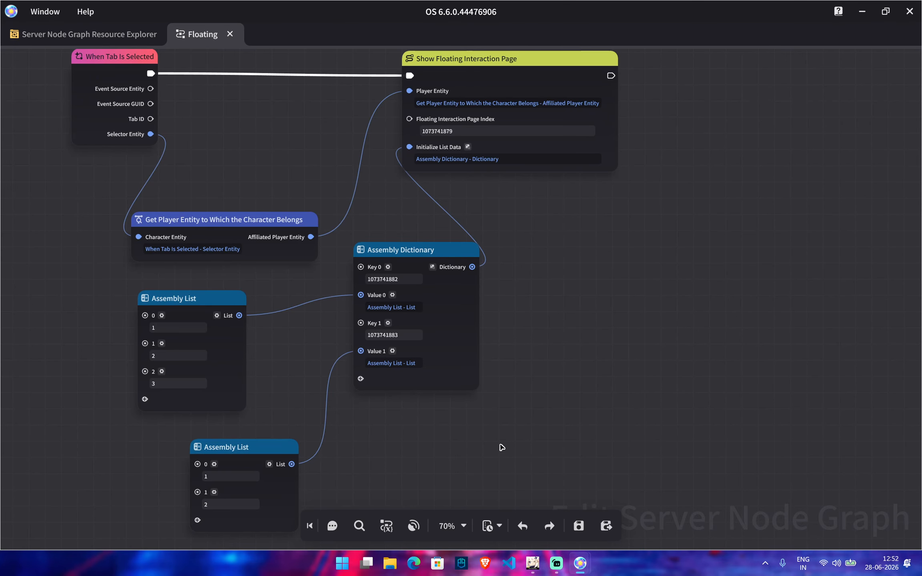
# Step: Delete the second entry from the lower Assembly List node, leaving only value 1, and save the node graph
pyautogui.scroll(-1, 503, 448)
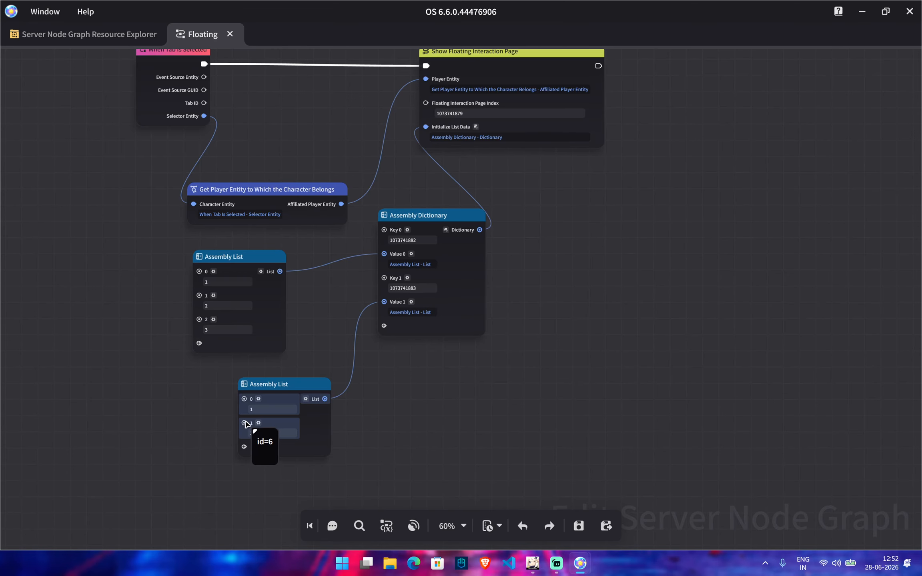
pyautogui.rightClick(244, 426)
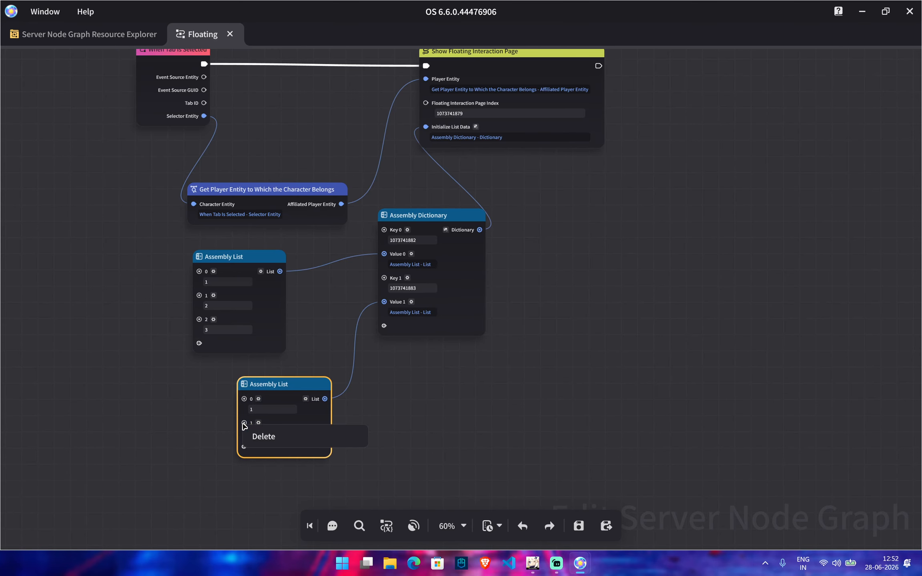
pyautogui.click(273, 440)
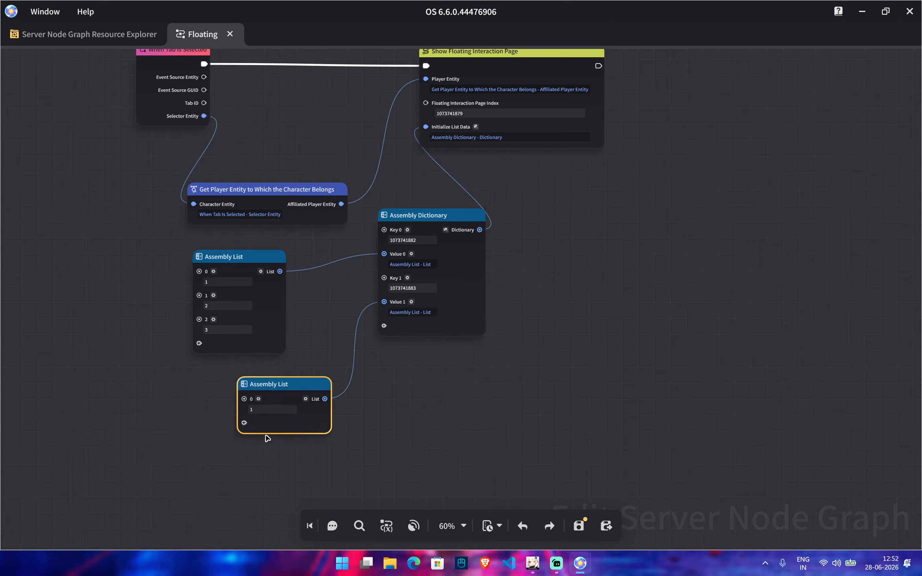
pyautogui.click(579, 525)
# Step: Switch to the level editor, leave the UI control group manager, save the level and start a test play with direct upload
pyautogui.click(533, 563)
pyautogui.click(911, 9)
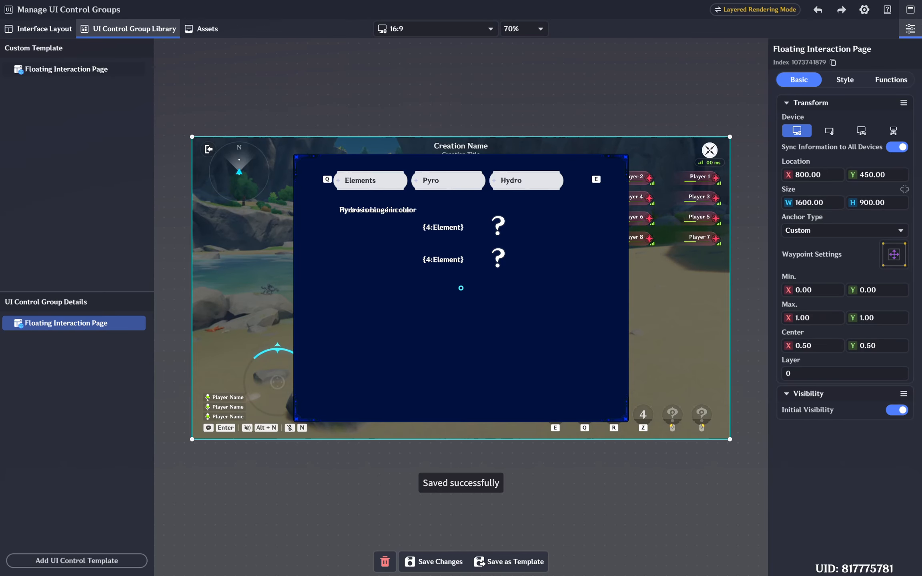
pyautogui.hotkey('ctrl', 's')
pyautogui.click(14, 9)
pyautogui.click(80, 130)
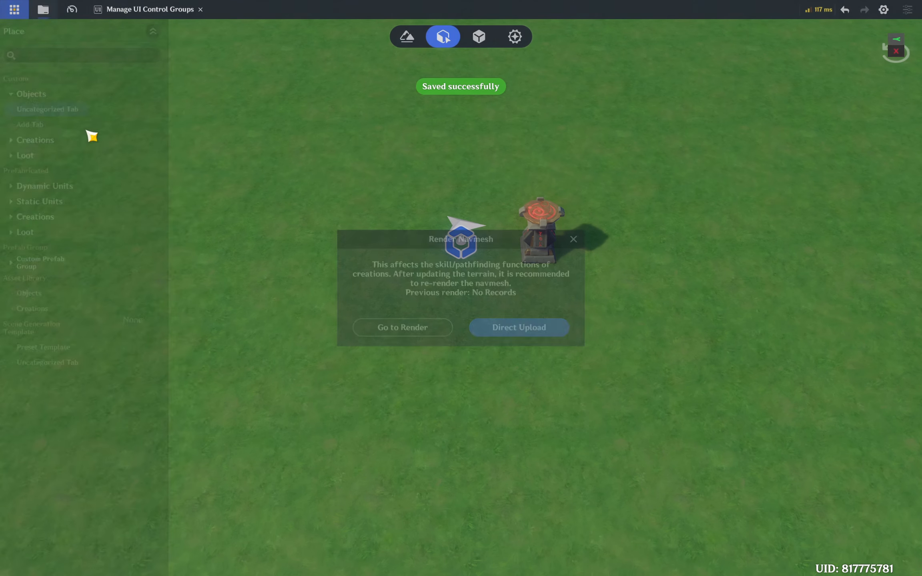
pyautogui.click(510, 327)
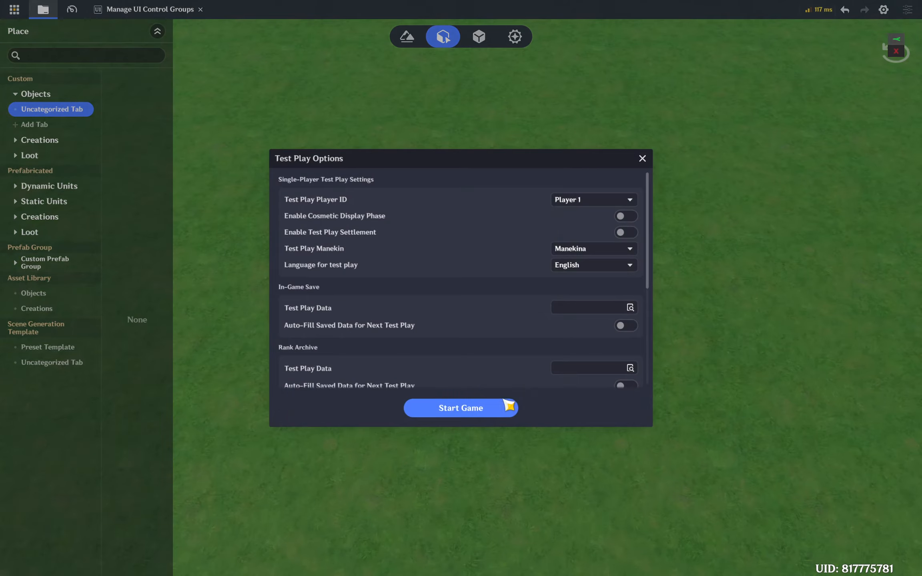
pyautogui.click(494, 412)
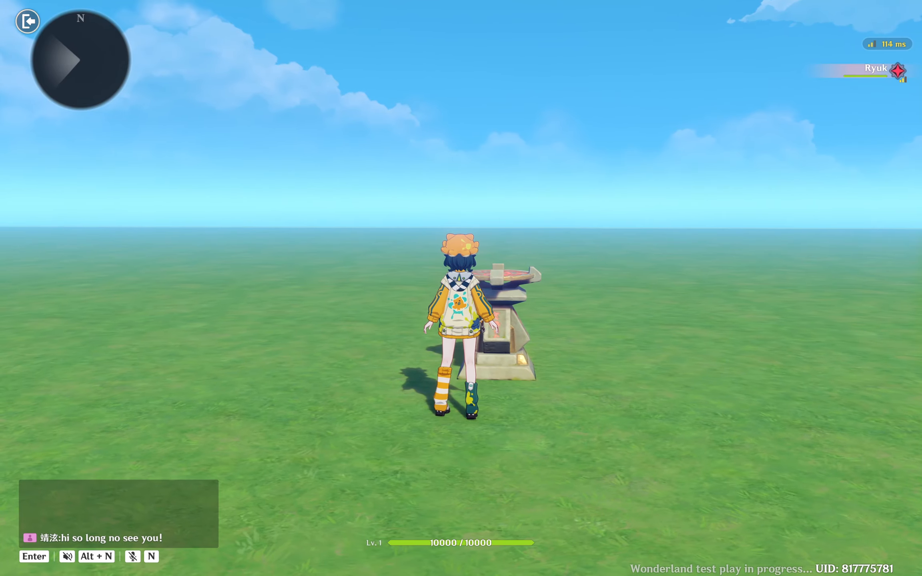
# Step: Open the floating page at the Crafting Bench, cycle through its Elements, Pyro and Hydro tabs, close it and exit the test play
pyautogui.press('w')
pyautogui.press('f')
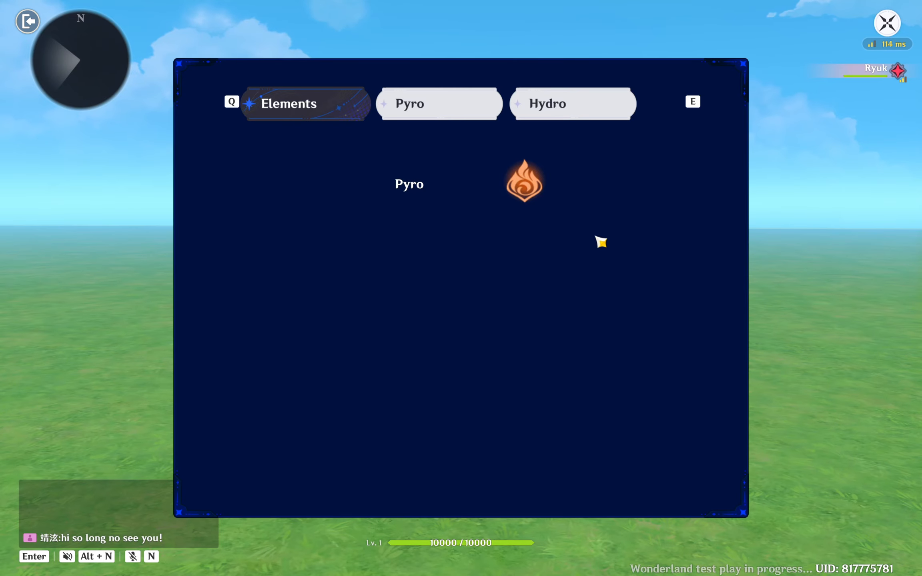
pyautogui.press('e')
pyautogui.press('e')
pyautogui.press('e')
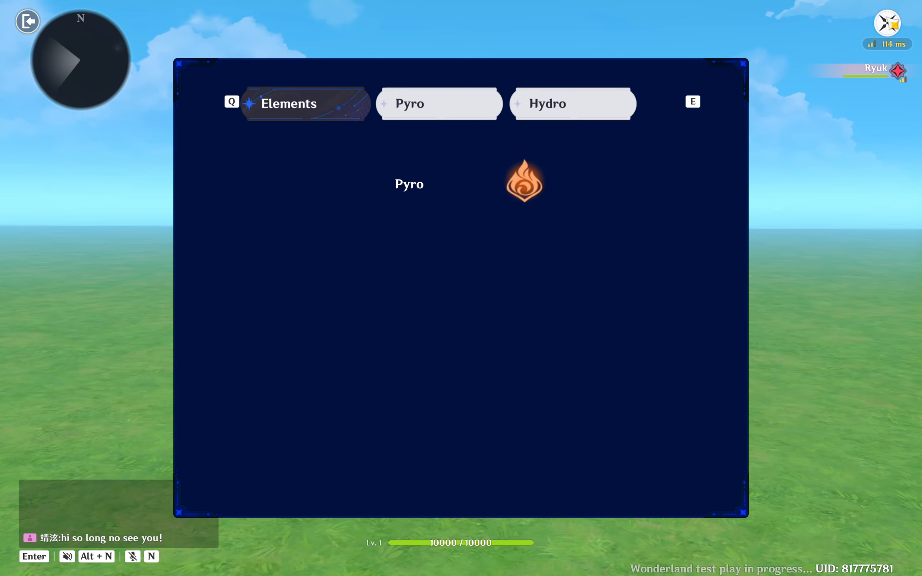
pyautogui.click(886, 21)
pyautogui.press('Escape')
pyautogui.press('Escape')
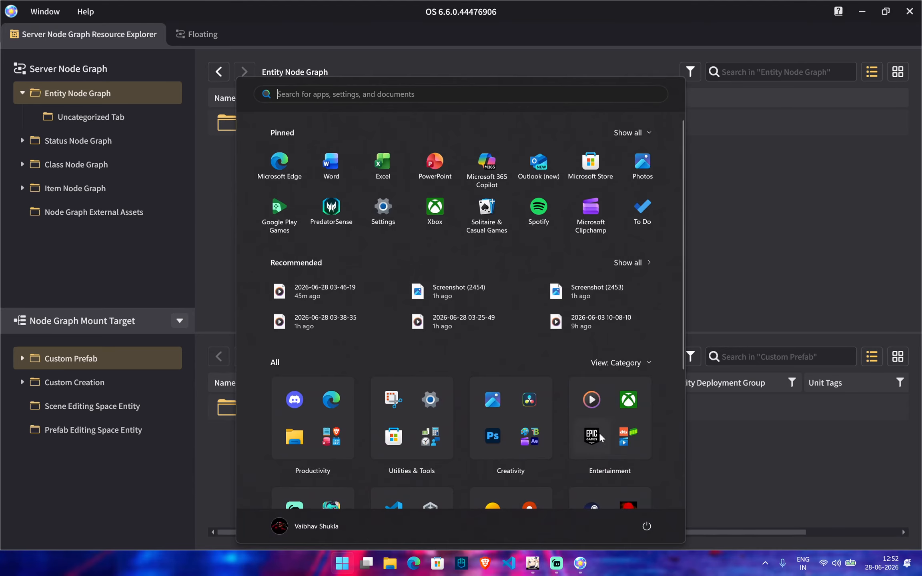
# Step: Return to the Floating node graph and add an Update Floating Interaction Page List Data node beyond the Show Floating Interaction Page node
pyautogui.click(681, 216)
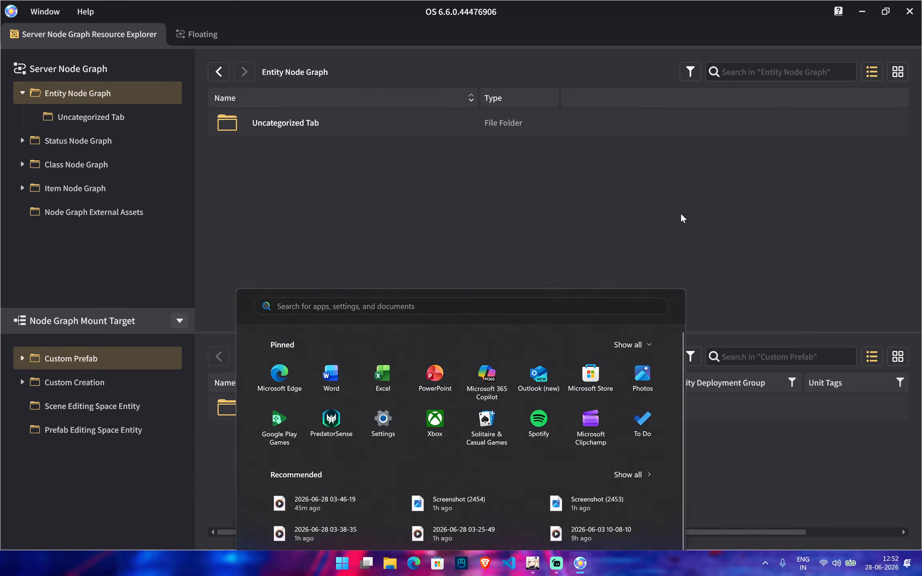
pyautogui.click(215, 41)
pyautogui.moveTo(642, 271); pyautogui.dragTo(127, 307, button='middle')
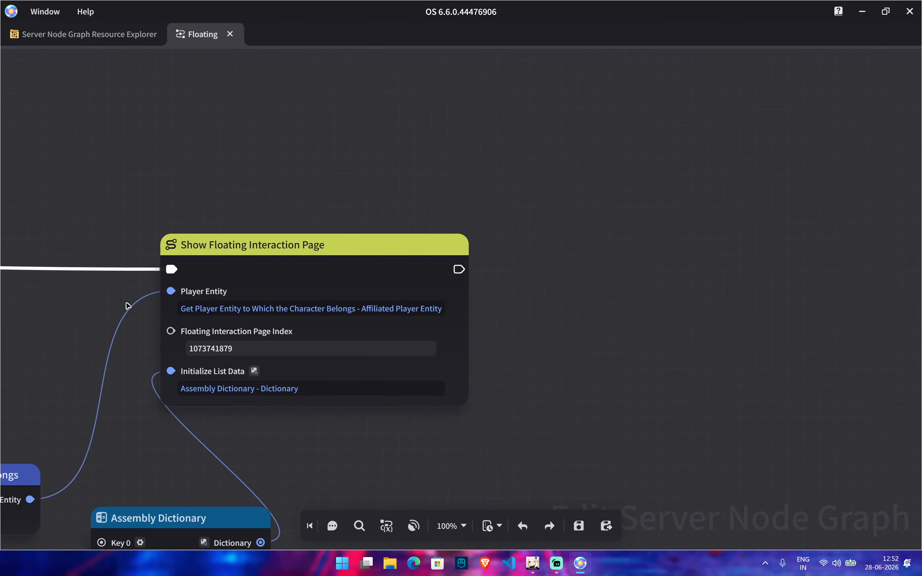
pyautogui.scroll(-3, 180, 299)
pyautogui.moveTo(552, 335); pyautogui.dragTo(490, 277, button='middle')
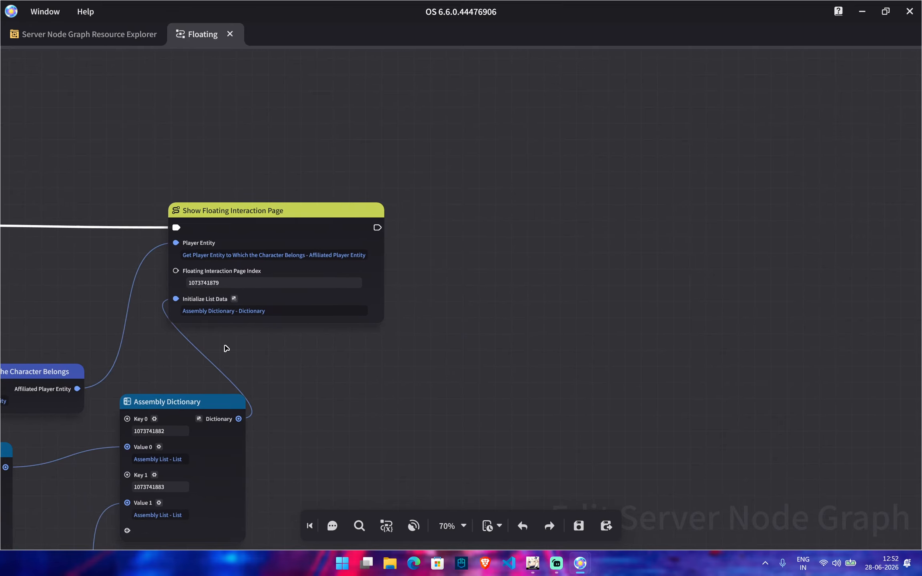
pyautogui.moveTo(539, 373); pyautogui.dragTo(375, 375, button='middle')
pyautogui.scroll(-1, 312, 342)
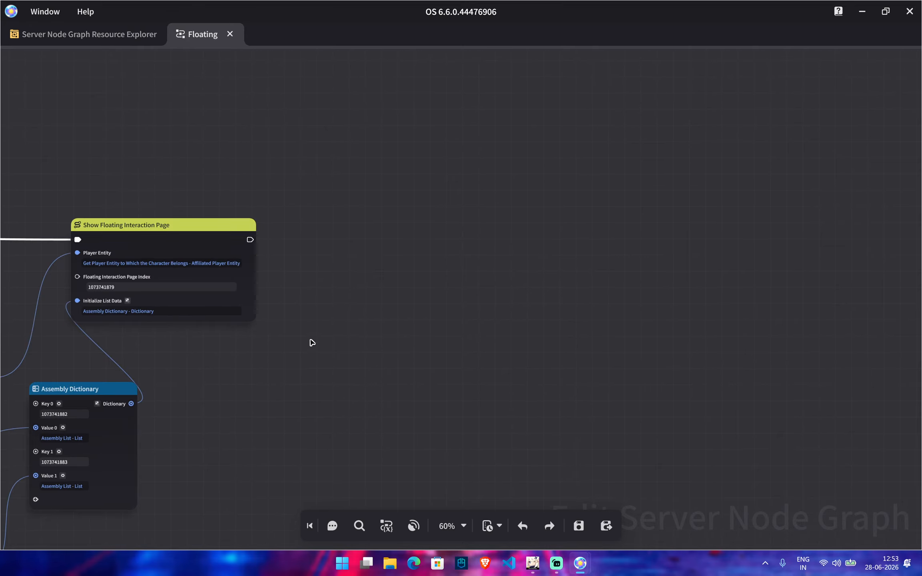
pyautogui.rightClick(501, 273)
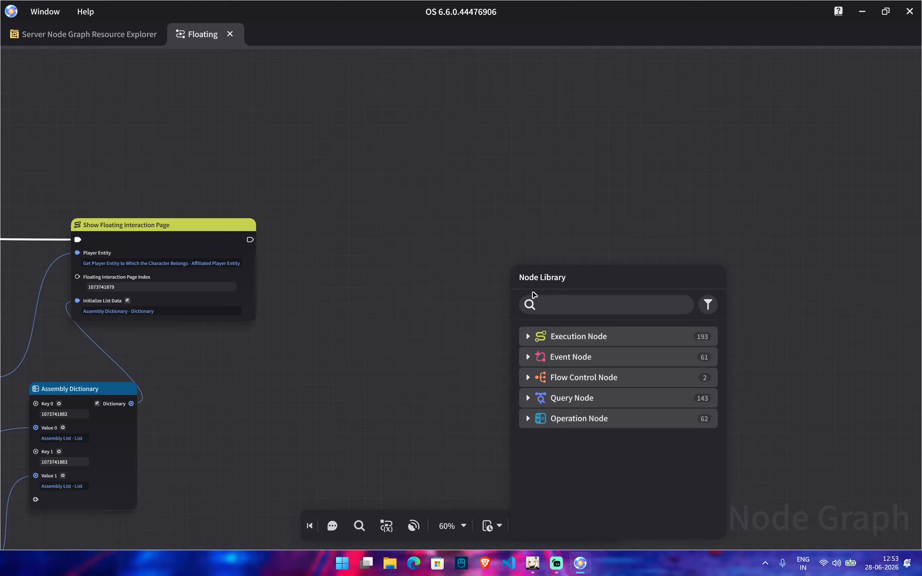
pyautogui.write('no')
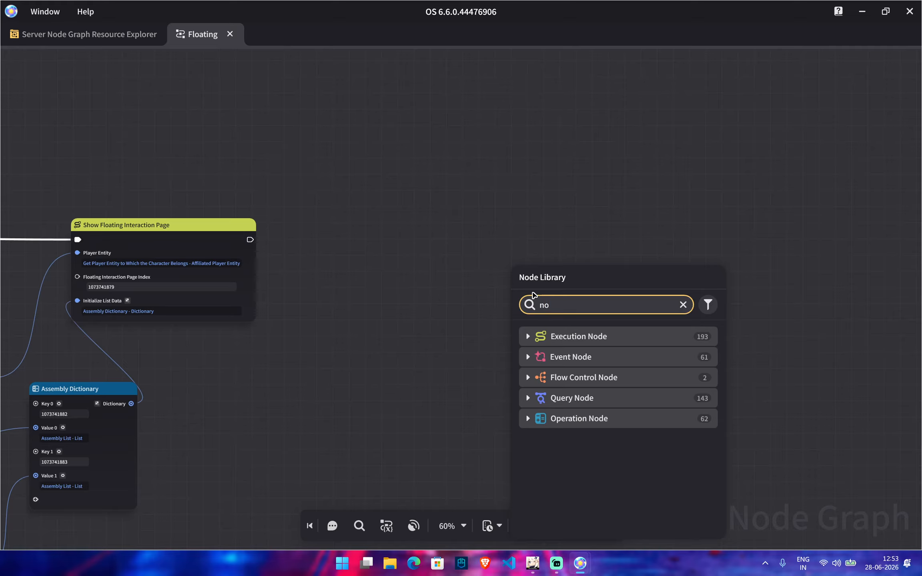
pyautogui.press('BackSpace')
pyautogui.press('BackSpace')
pyautogui.write('floating')
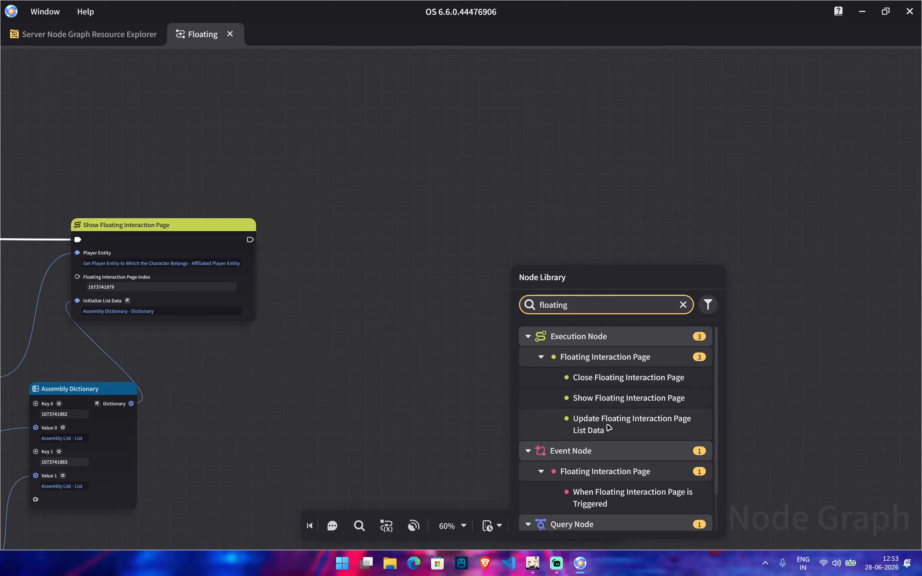
pyautogui.click(609, 428)
pyautogui.moveTo(560, 271); pyautogui.dragTo(453, 244)
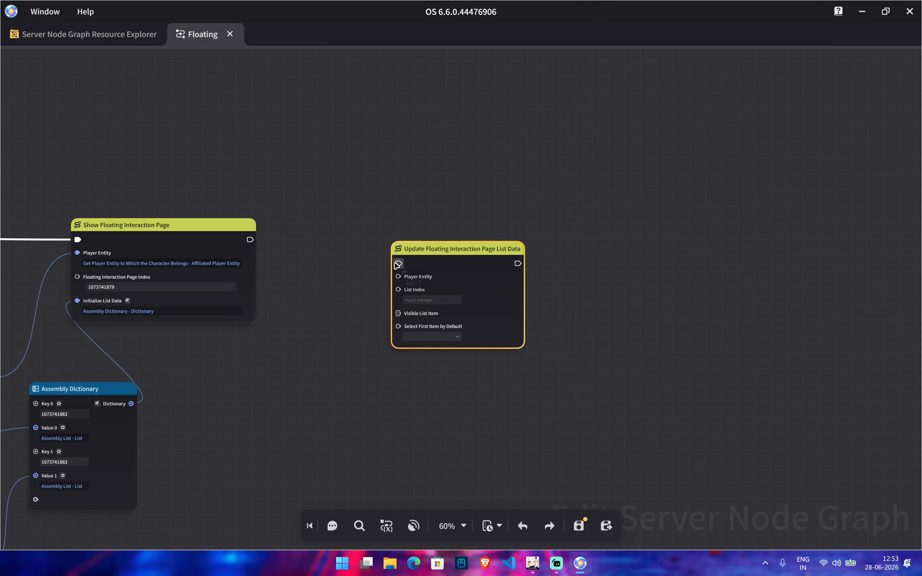
pyautogui.moveTo(428, 250); pyautogui.dragTo(465, 256)
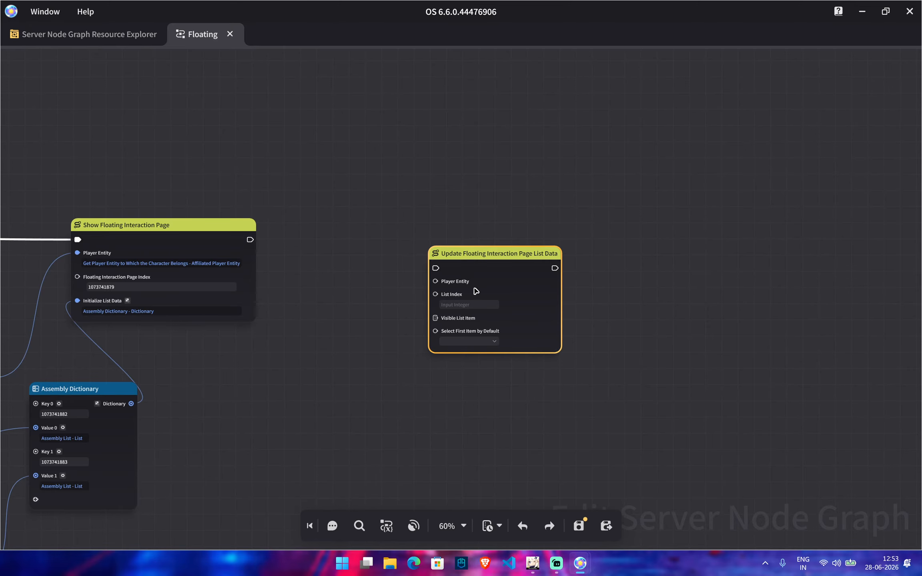
# Step: Set Select First Item by Default to No on the Update Floating Interaction Page List Data node
pyautogui.scroll(1, 464, 304)
pyautogui.scroll(-1, 334, 329)
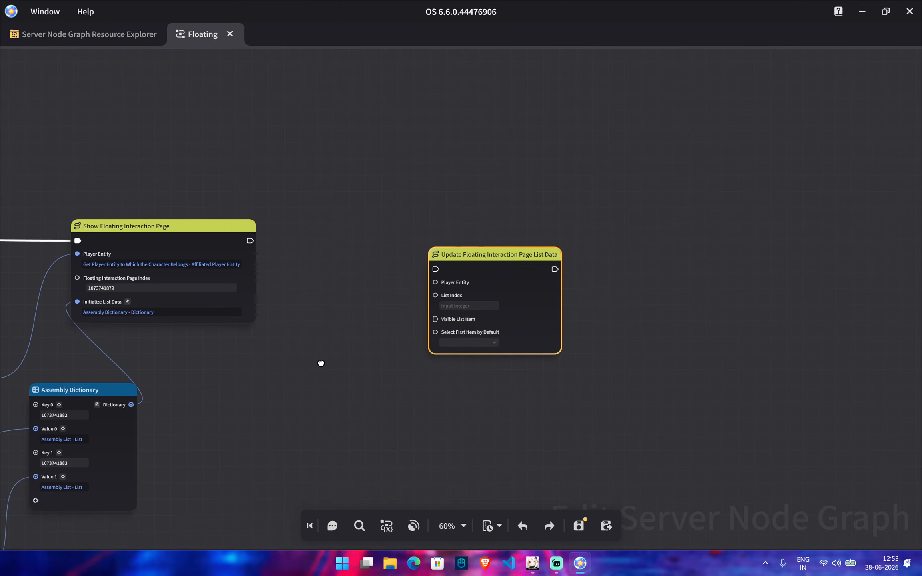
pyautogui.moveTo(321, 365); pyautogui.dragTo(367, 379, button='middle')
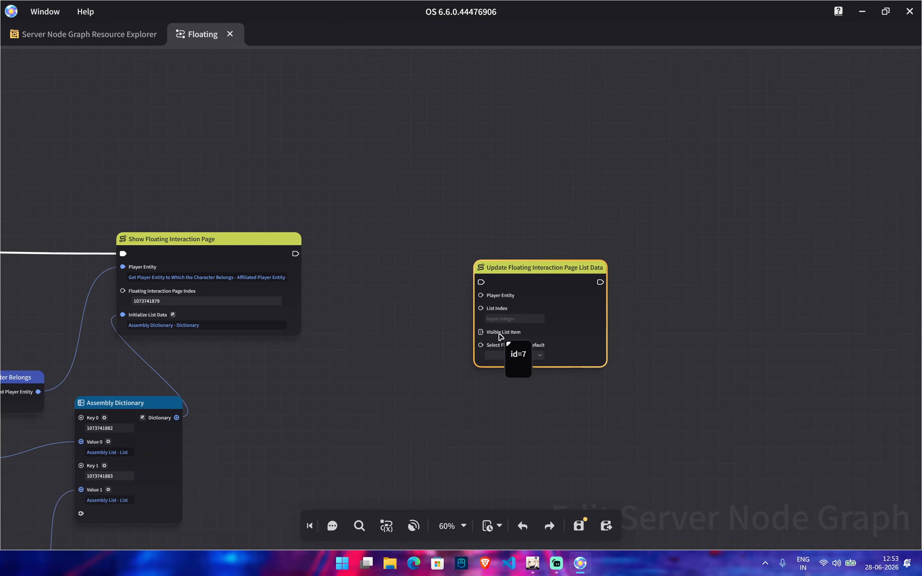
pyautogui.click(505, 319)
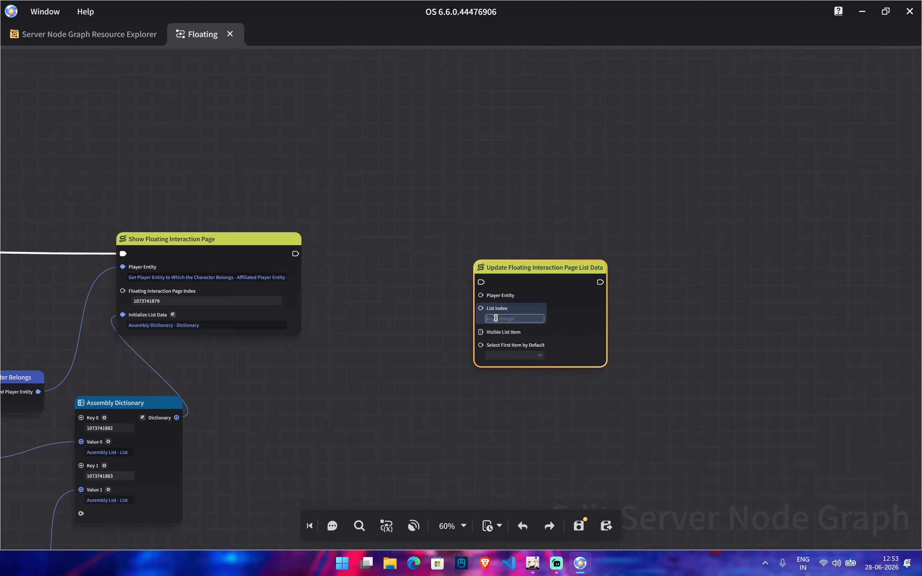
pyautogui.scroll(1, 514, 340)
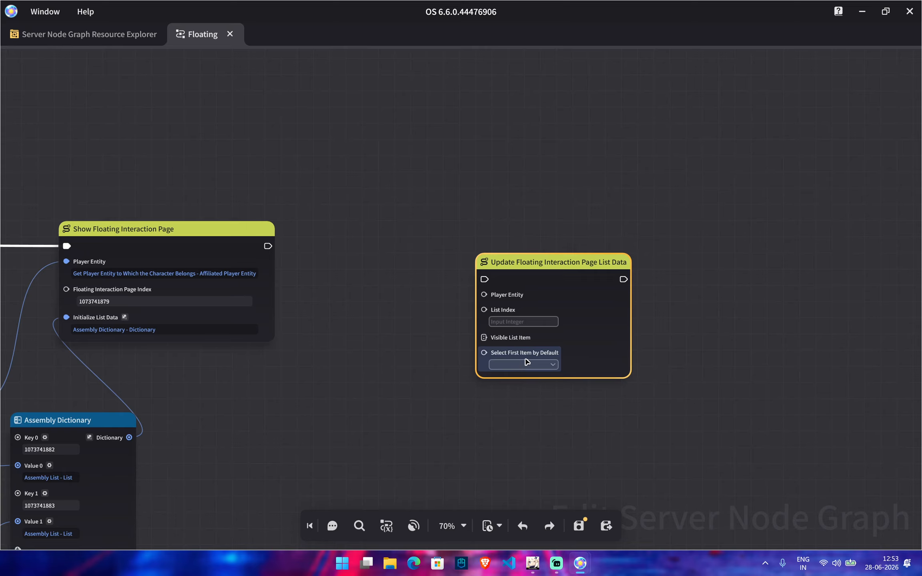
pyautogui.click(547, 366)
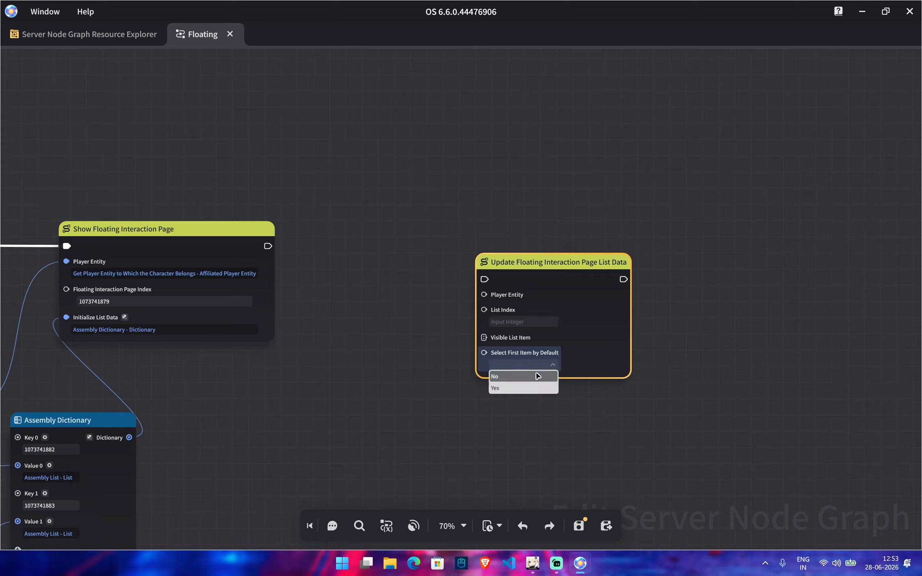
pyautogui.click(537, 376)
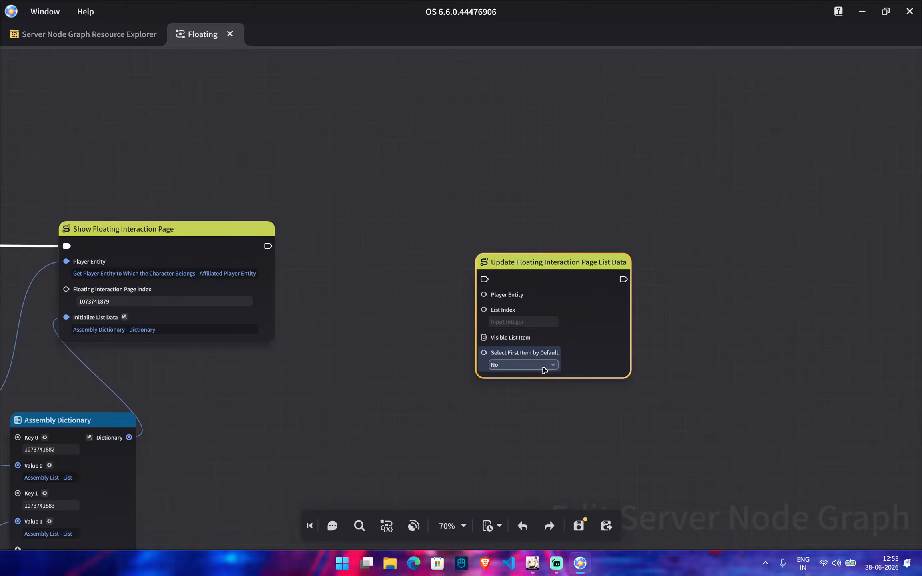
# Step: Duplicate the one-entry Assembly List node beside the Update Floating Interaction Page List Data node
pyautogui.moveTo(385, 403); pyautogui.dragTo(455, 398, button='right')
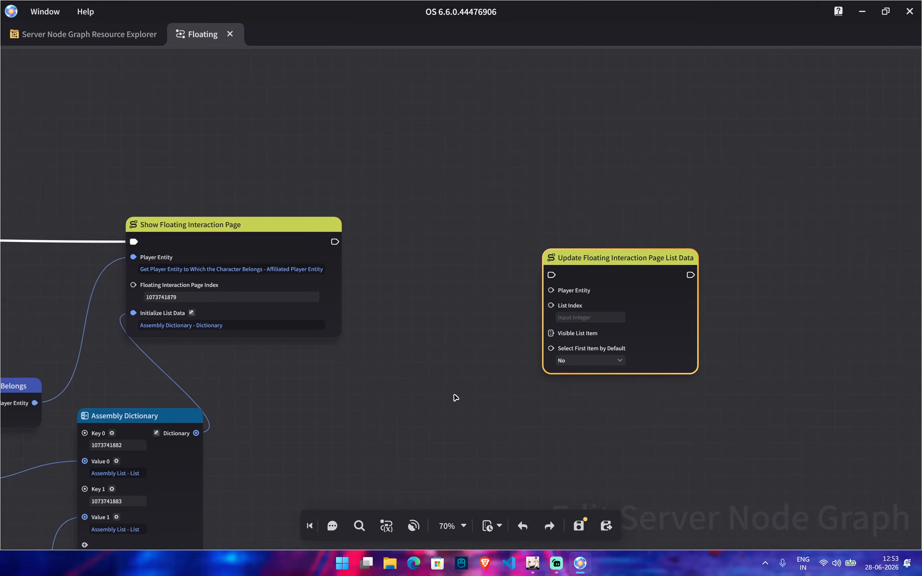
pyautogui.scroll(-1, 455, 398)
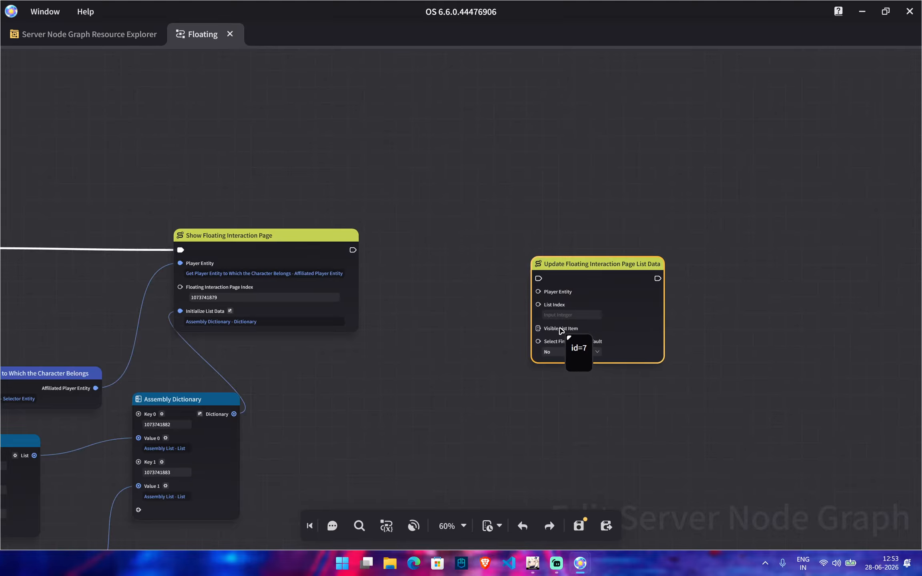
pyautogui.moveTo(366, 415); pyautogui.dragTo(481, 324, button='right')
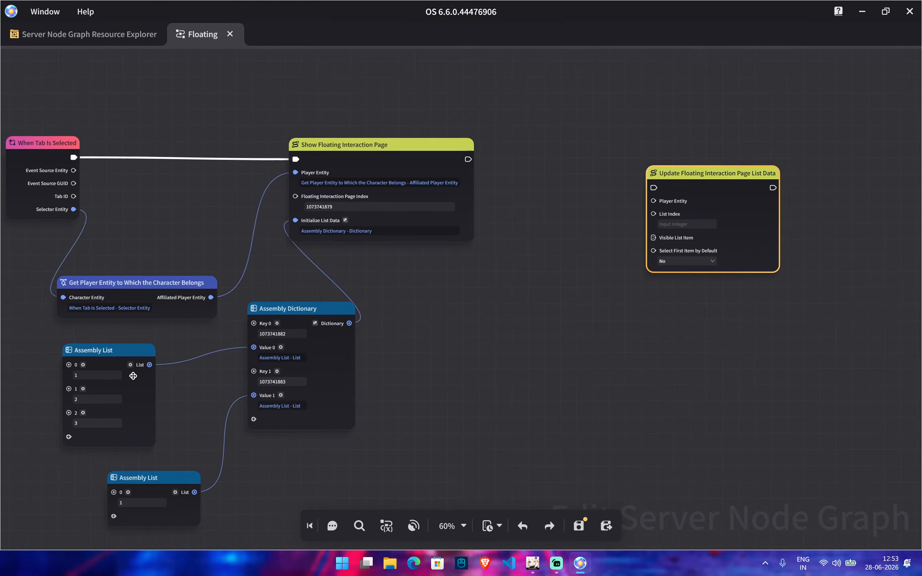
pyautogui.click(146, 483)
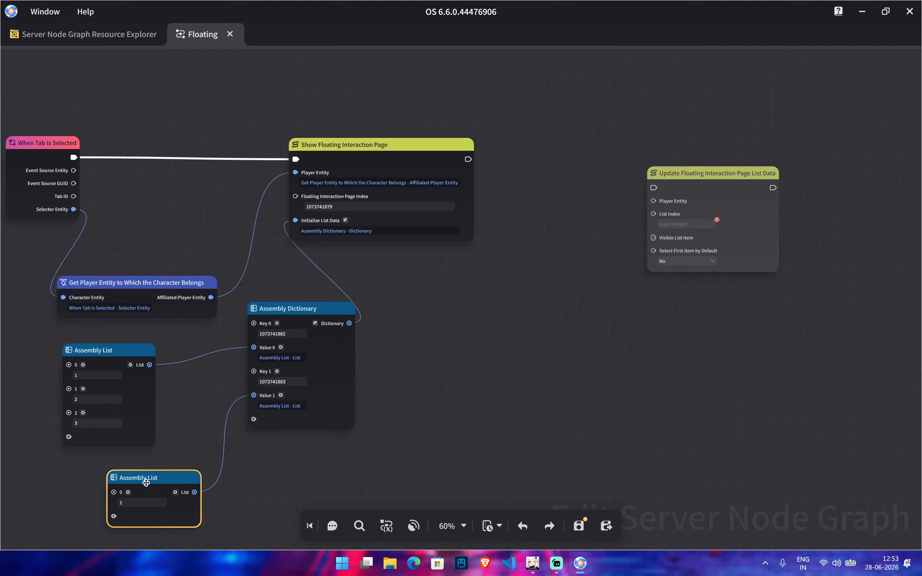
pyautogui.hotkey('ctrl', 'v')
pyautogui.moveTo(587, 307); pyautogui.dragTo(438, 325, button='right')
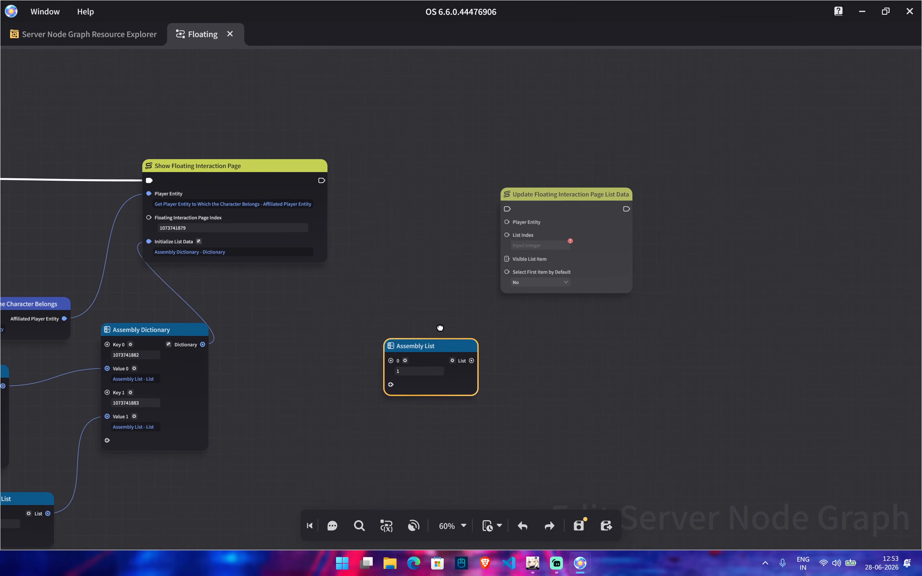
# Step: Add a second entry with value 2 to the copied Assembly List and connect its List output to Visible List Item
pyautogui.click(391, 384)
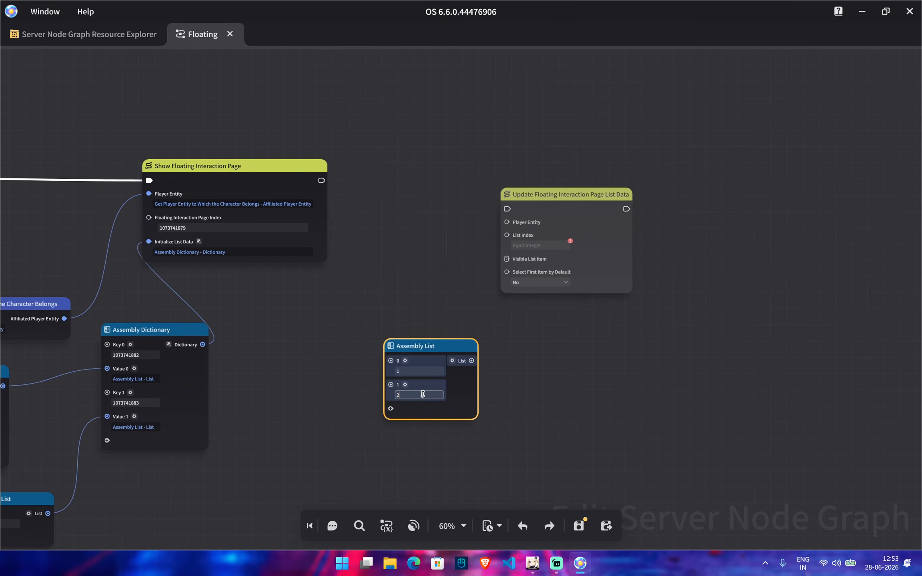
pyautogui.click(423, 394)
pyautogui.write('2')
pyautogui.moveTo(472, 361); pyautogui.dragTo(512, 261)
pyautogui.moveTo(533, 381); pyautogui.dragTo(572, 378, button='right')
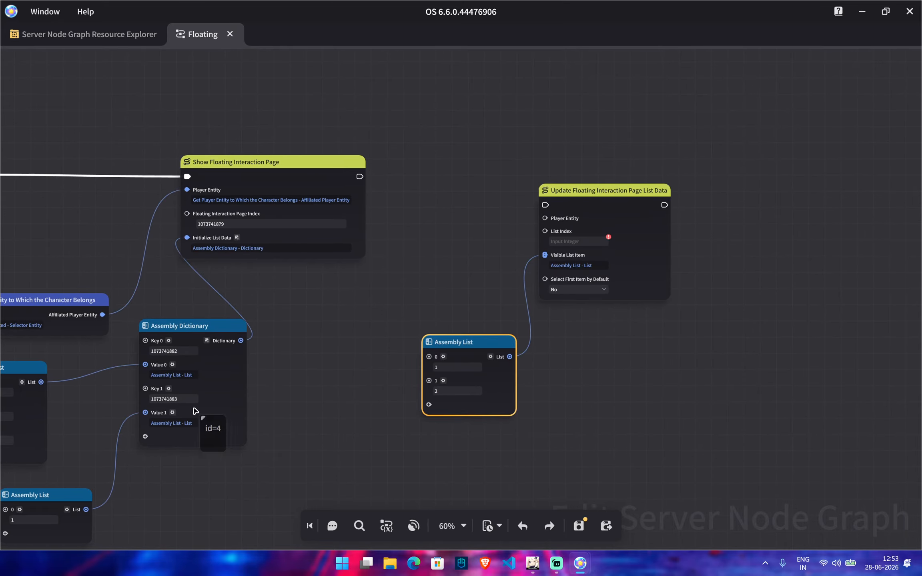
pyautogui.click(173, 399)
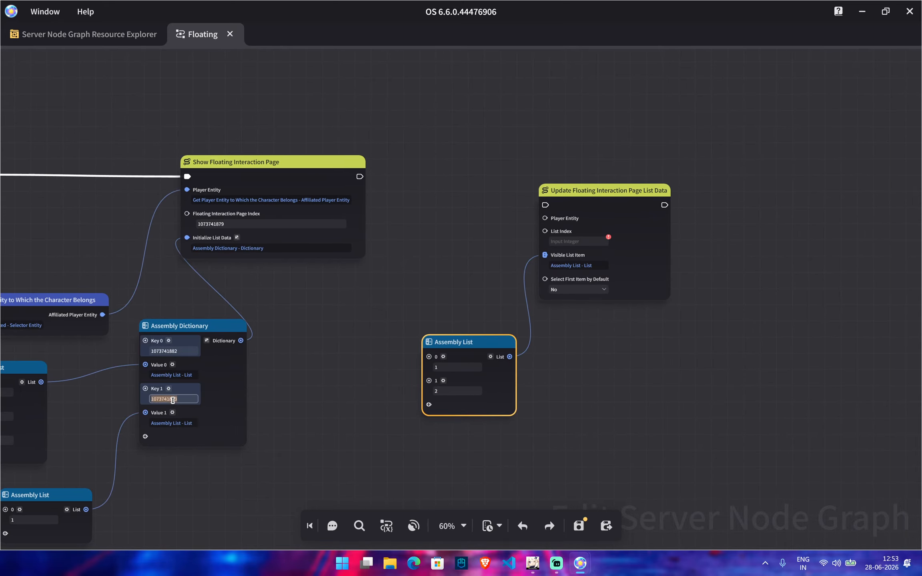
pyautogui.click(568, 241)
pyautogui.scroll(2, 560, 440)
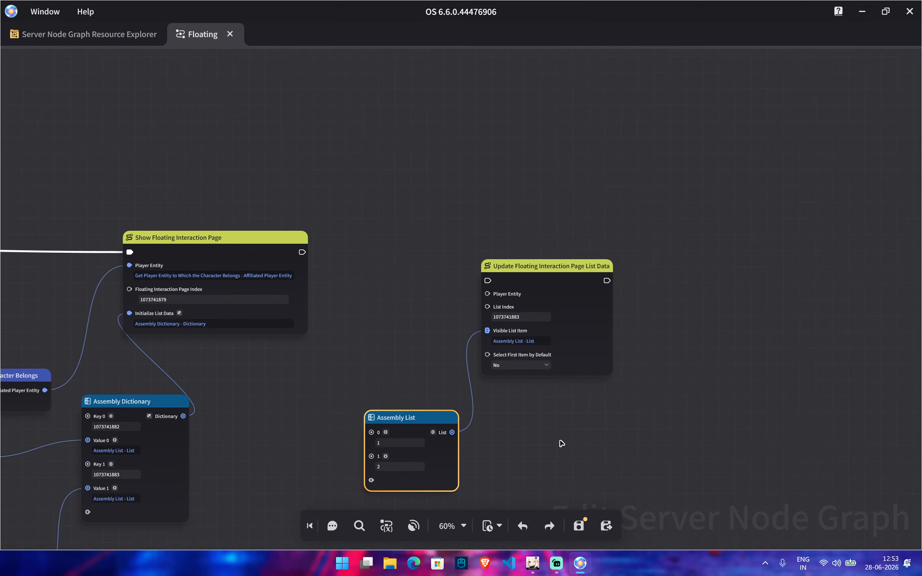
pyautogui.scroll(-2, 516, 229)
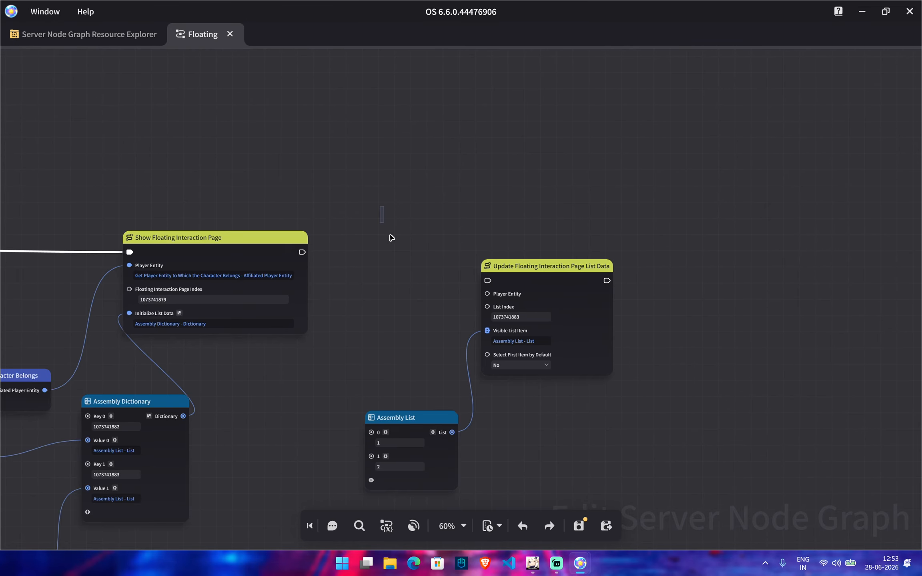
pyautogui.moveTo(380, 207); pyautogui.dragTo(591, 484)
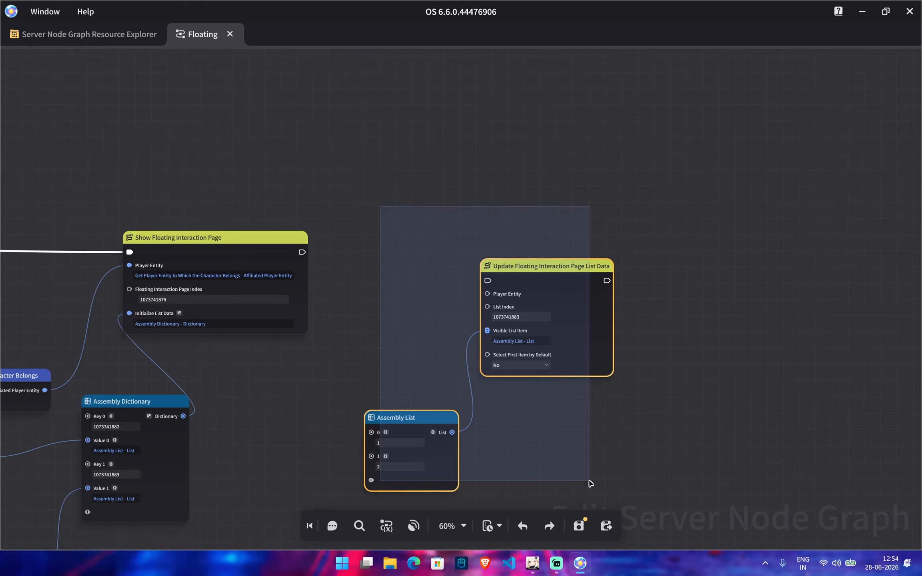
pyautogui.moveTo(591, 484); pyautogui.dragTo(593, 478)
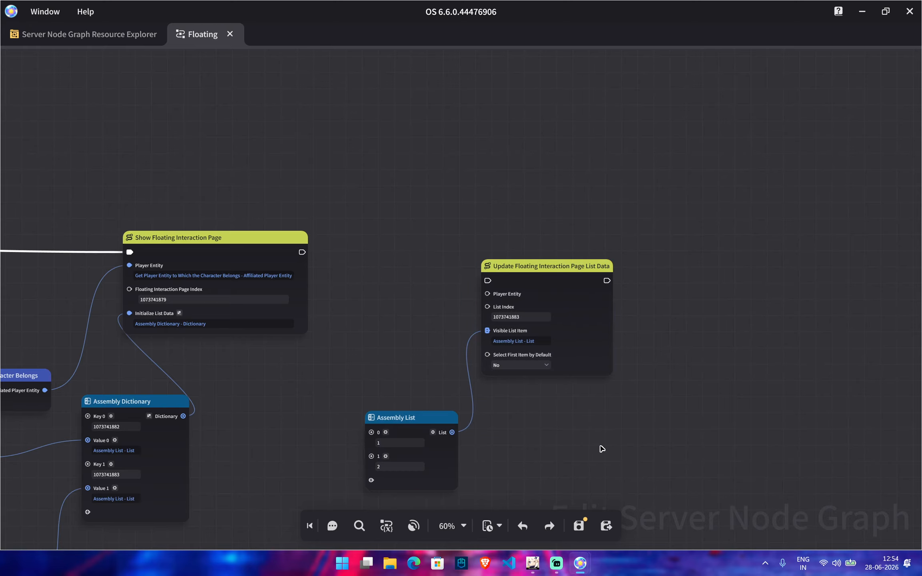
pyautogui.scroll(-2, 602, 447)
pyautogui.moveTo(584, 444); pyautogui.dragTo(622, 413, button='middle')
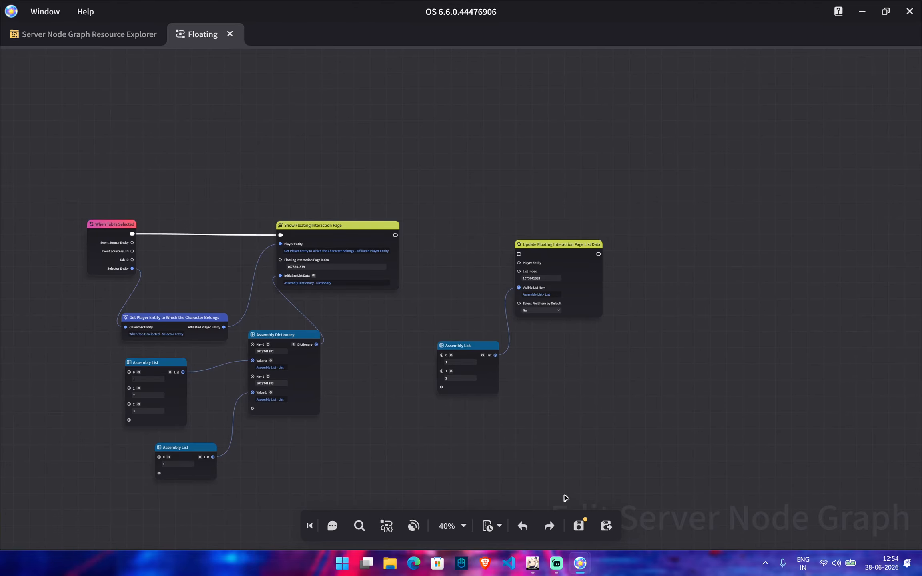
pyautogui.moveTo(446, 240); pyautogui.dragTo(584, 422)
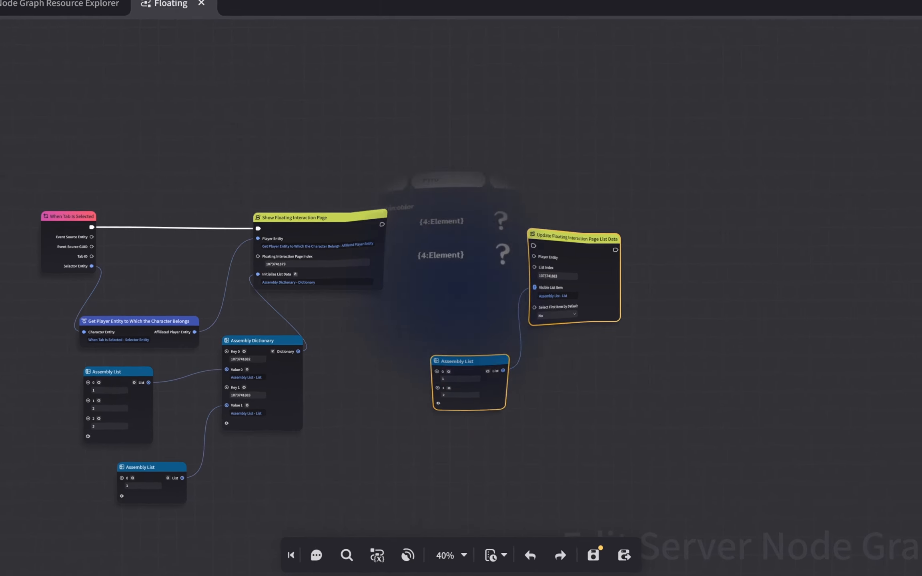
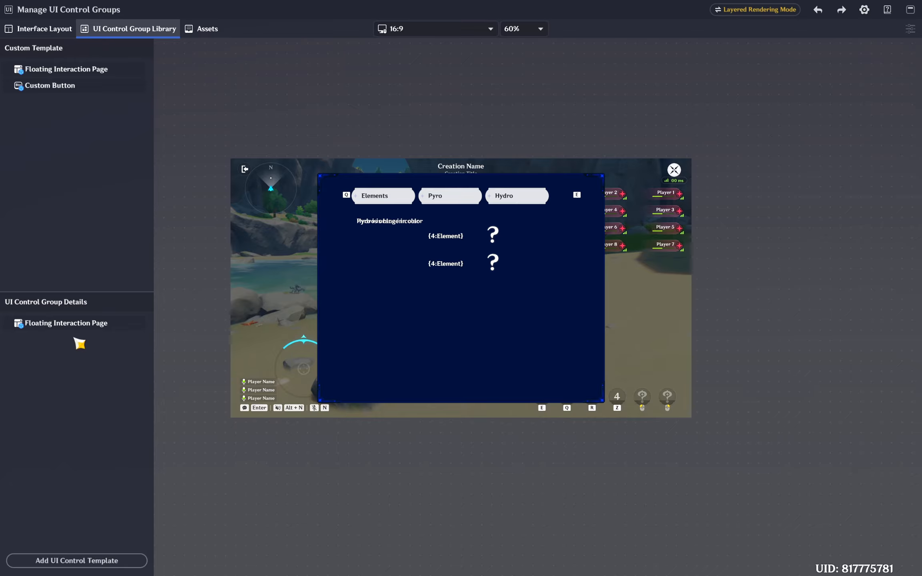
# Step: Add an Interactive Button to the Floating Interaction Page's Inherent Container and place it at about X 803.75, Y 130.00
pyautogui.click(82, 323)
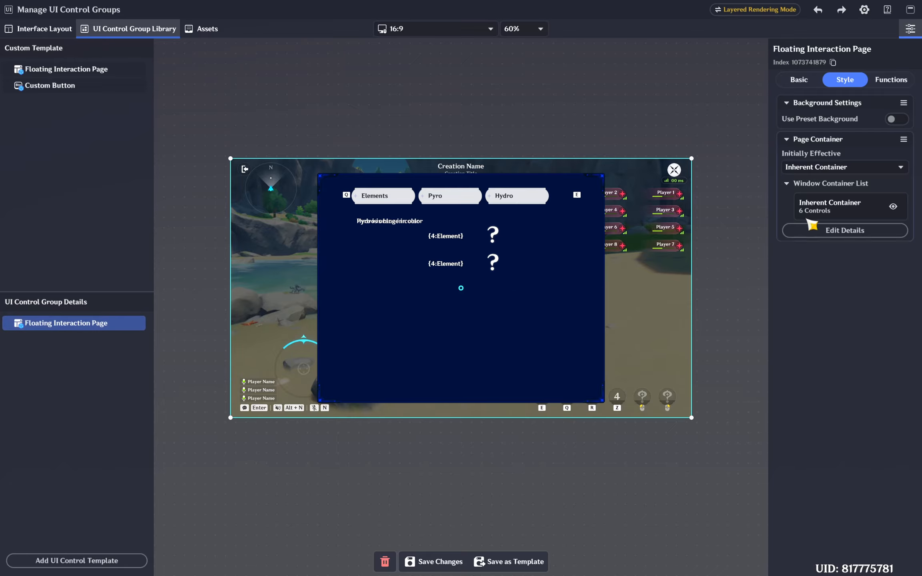
pyautogui.click(826, 235)
pyautogui.click(110, 561)
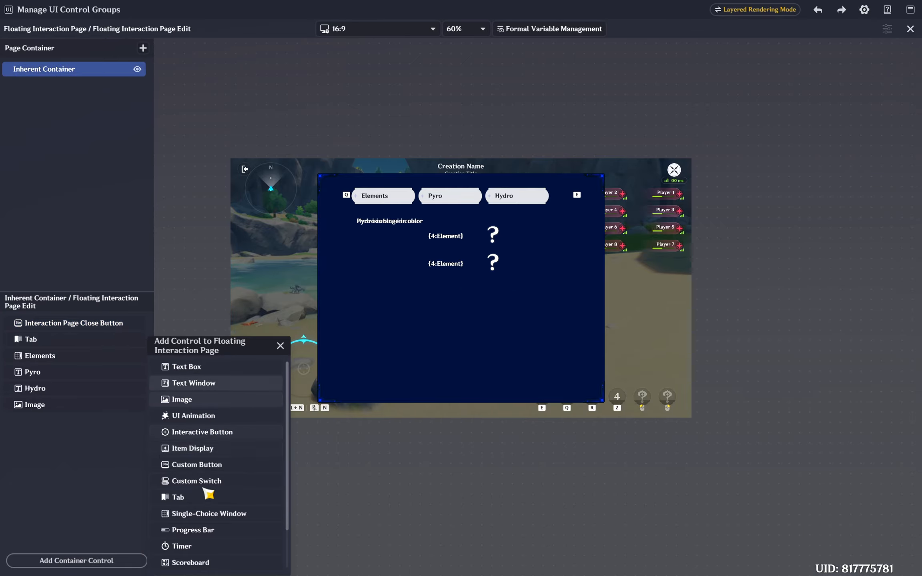
pyautogui.click(224, 433)
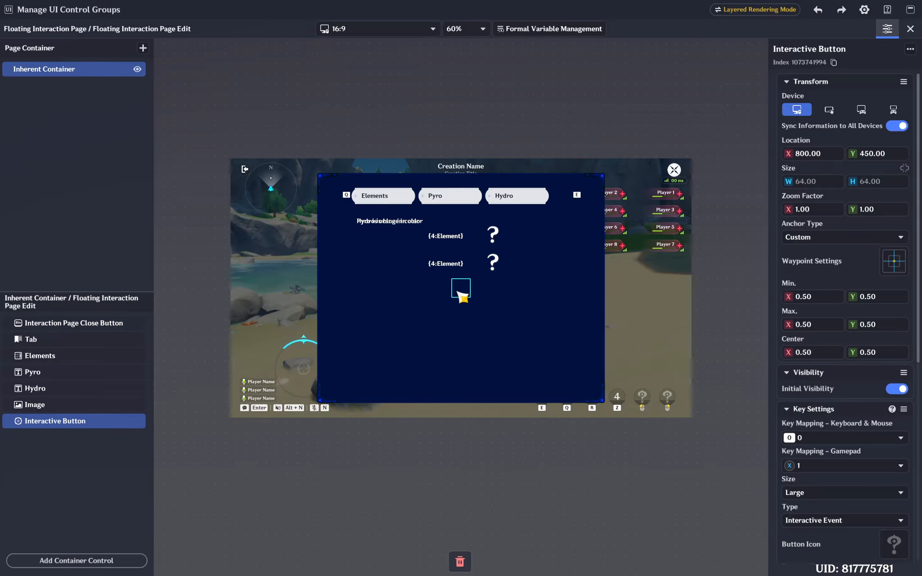
pyautogui.moveTo(459, 294); pyautogui.dragTo(459, 380)
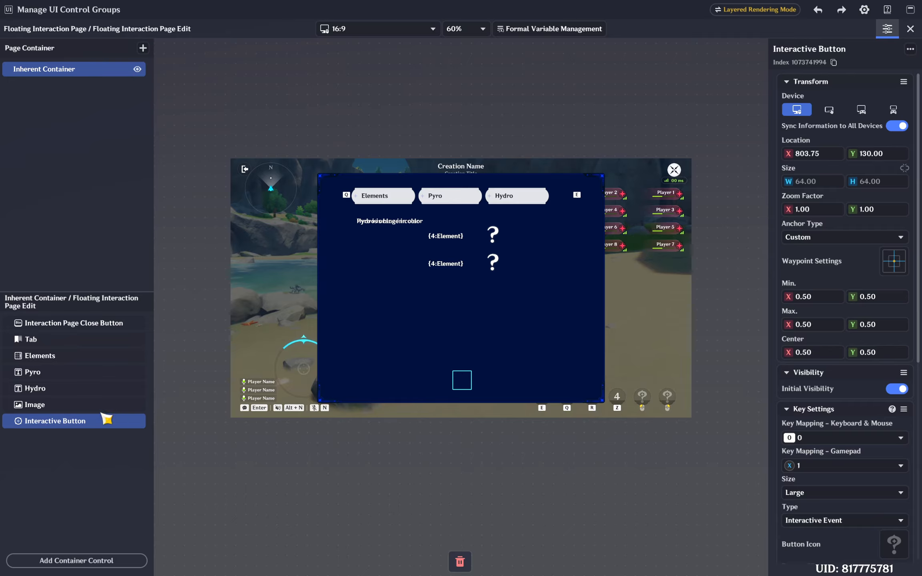
# Step: Move the Interactive Button above the Image in the control order and set its icon to the straight downward arrow
pyautogui.rightClick(60, 421)
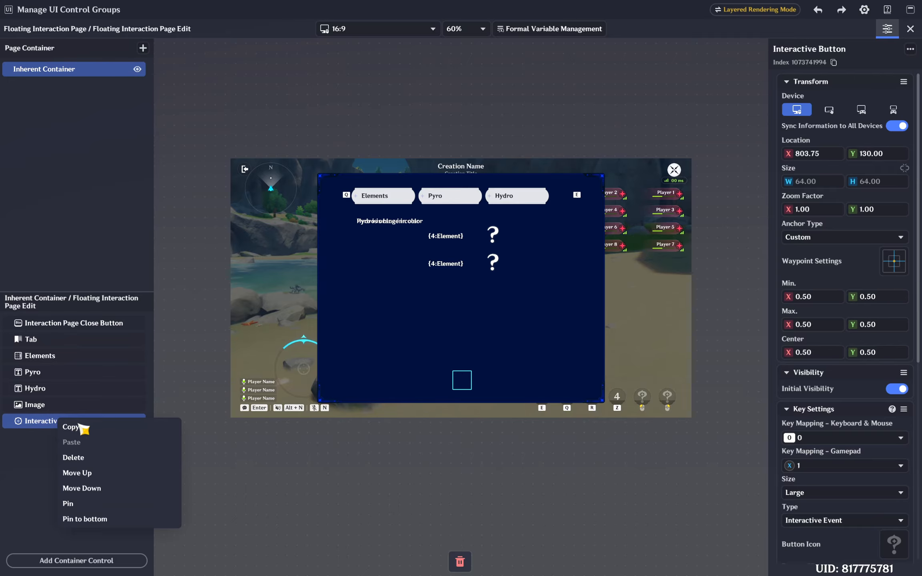
pyautogui.click(80, 473)
pyautogui.scroll(3, 552, 333)
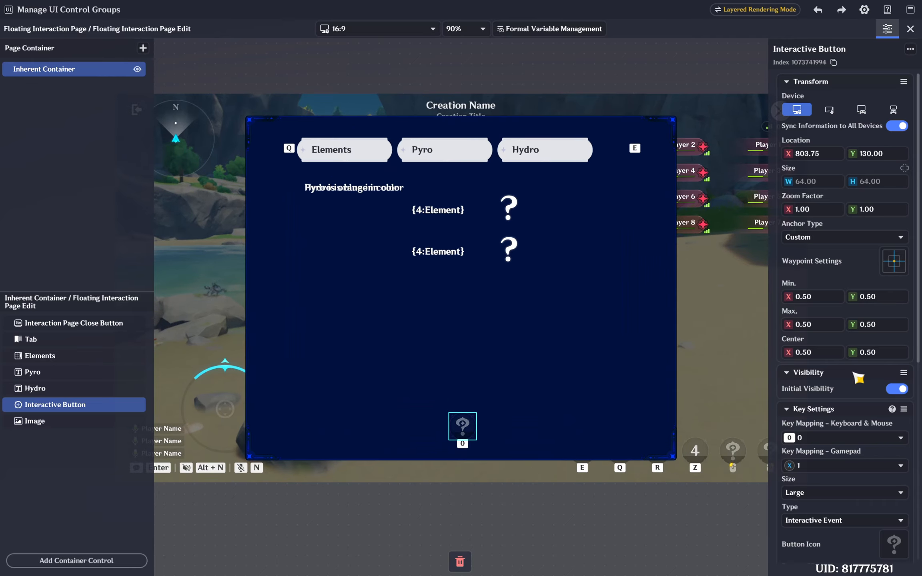
pyautogui.click(906, 557)
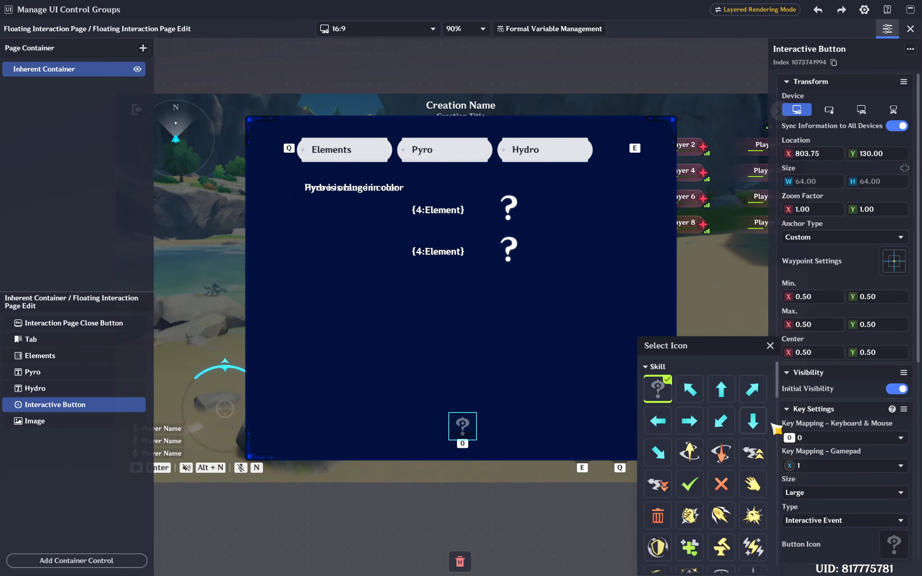
pyautogui.click(753, 421)
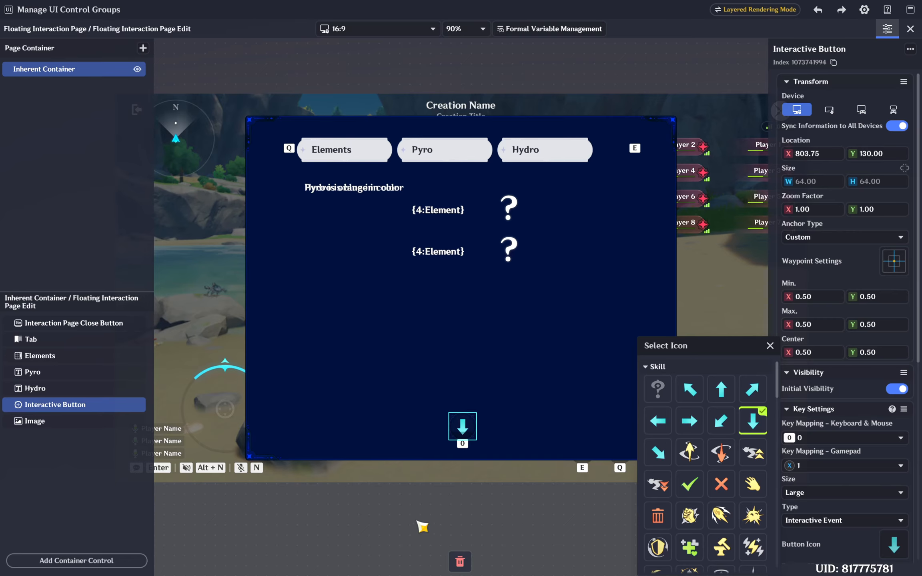
pyautogui.click(75, 488)
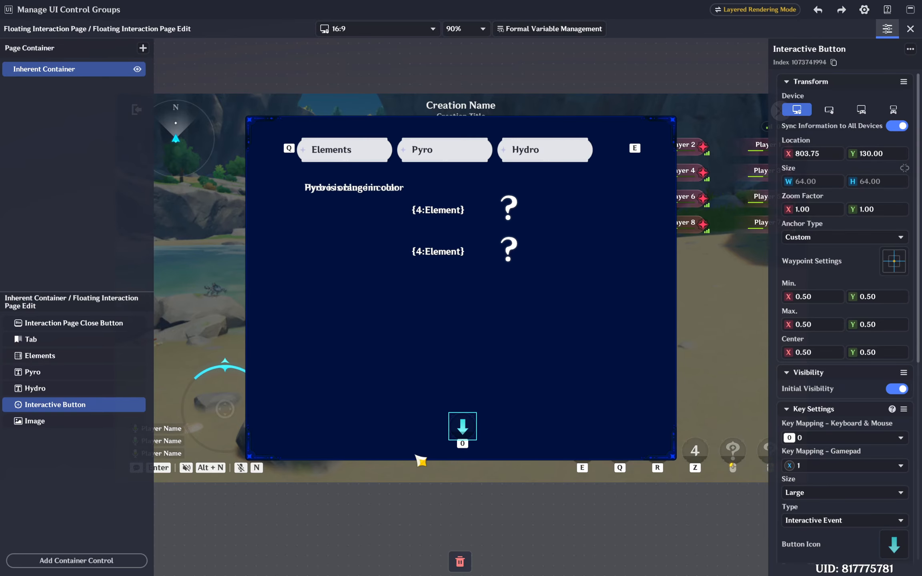
pyautogui.scroll(-2, 189, 506)
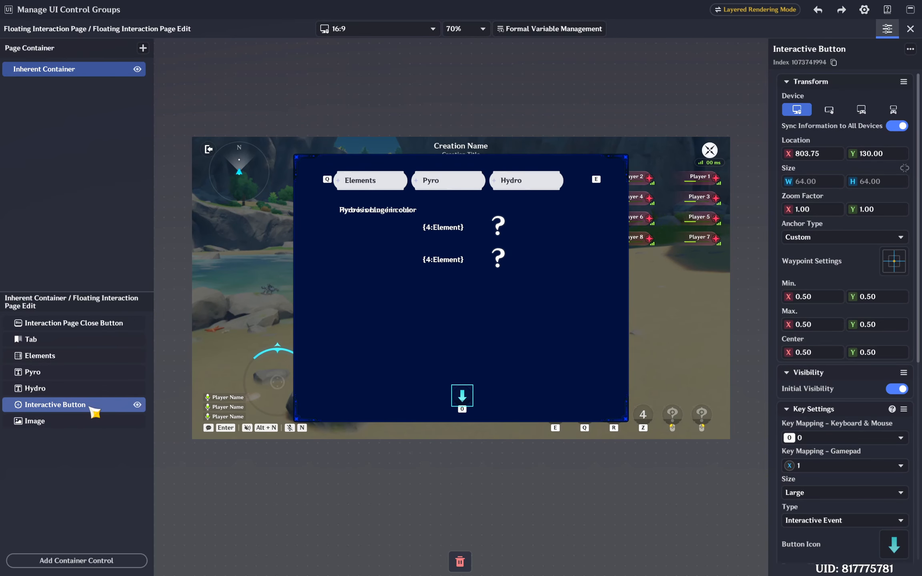
# Step: Copy the Interactive Button's index, leave the page details and save the changes to the Floating Interaction Page
pyautogui.scroll(-3, 805, 432)
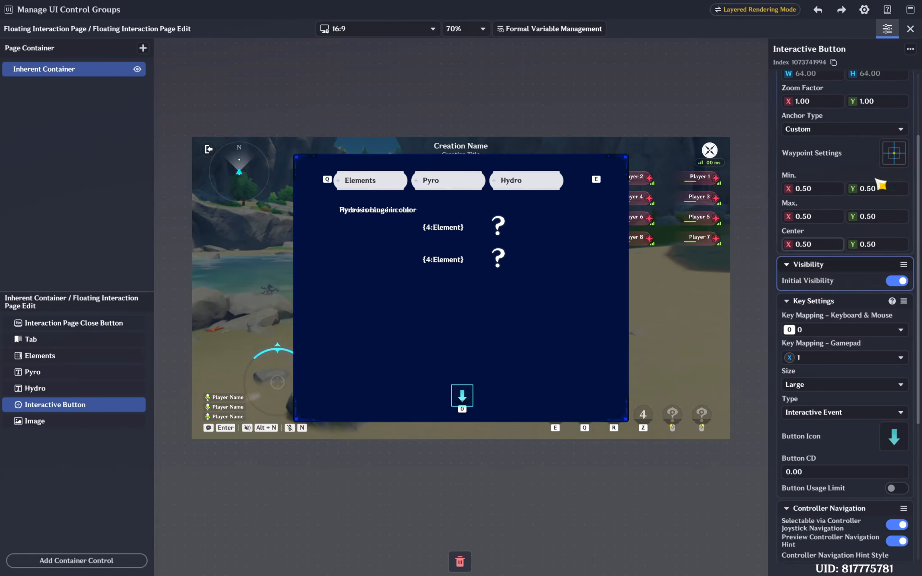
pyautogui.scroll(3, 880, 152)
pyautogui.scroll(1, 851, 126)
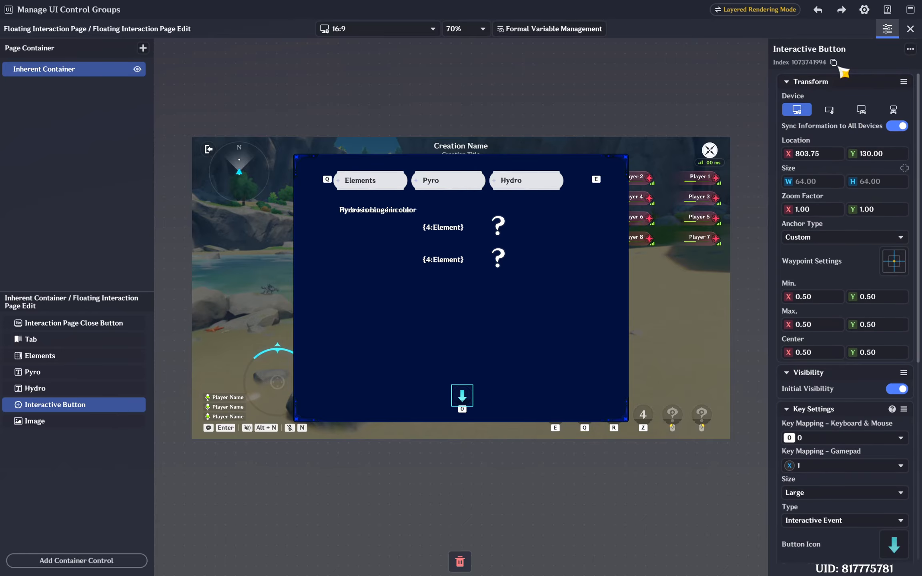
pyautogui.click(834, 63)
pyautogui.click(911, 29)
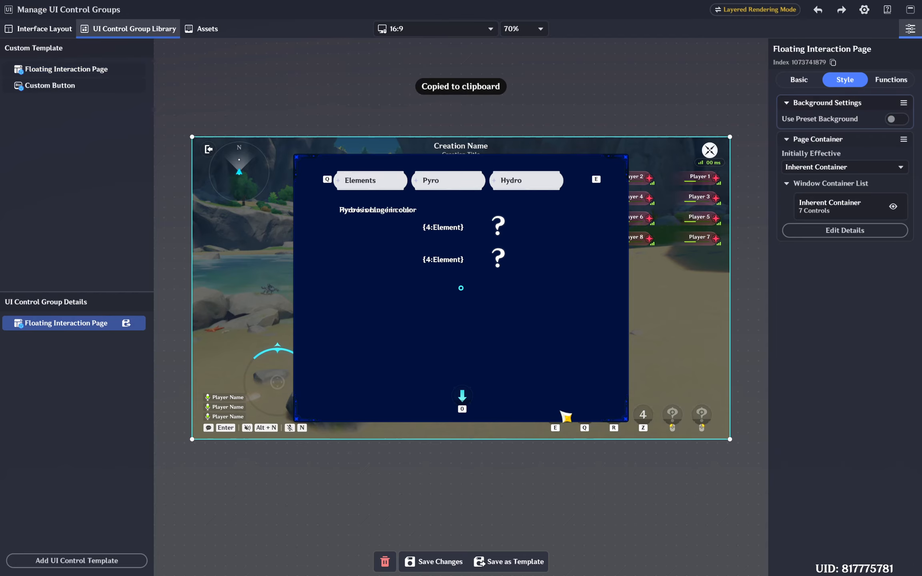
pyautogui.click(455, 566)
pyautogui.click(516, 333)
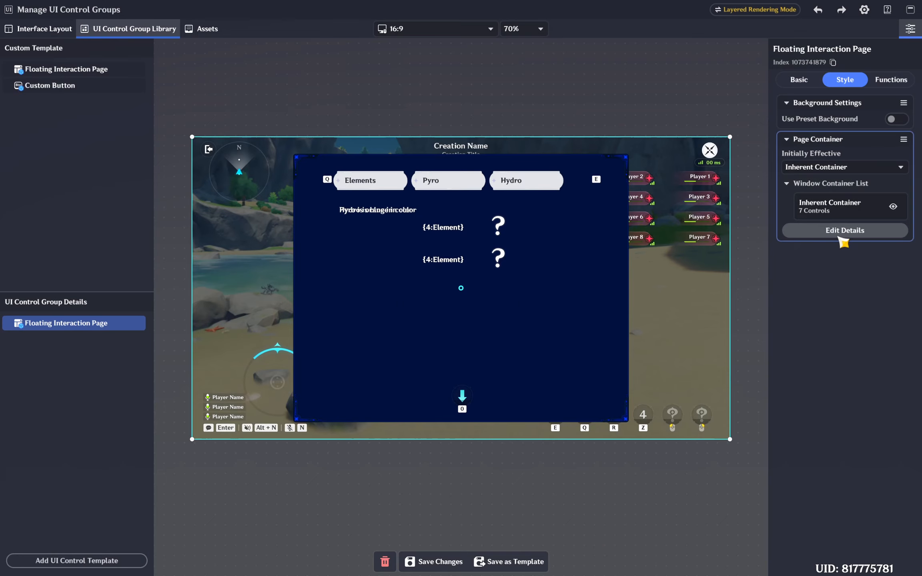
# Step: Reopen the saved page's details and copy the Interactive Button's index again
pyautogui.click(789, 233)
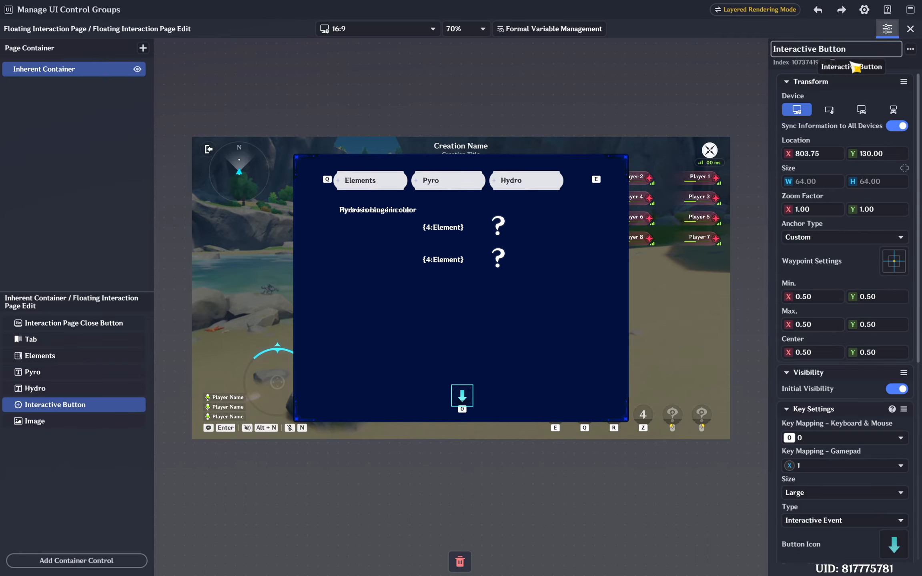
pyautogui.click(834, 63)
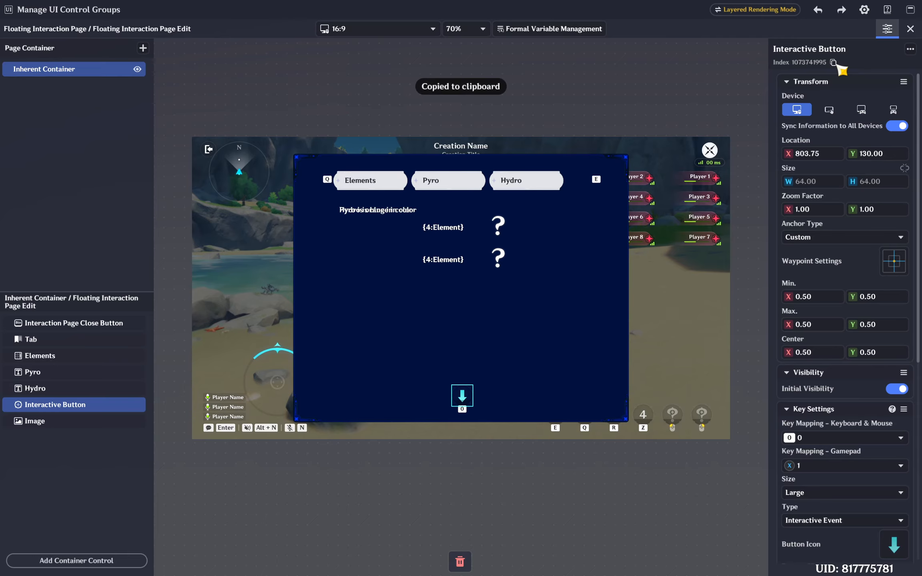
pyautogui.click(912, 29)
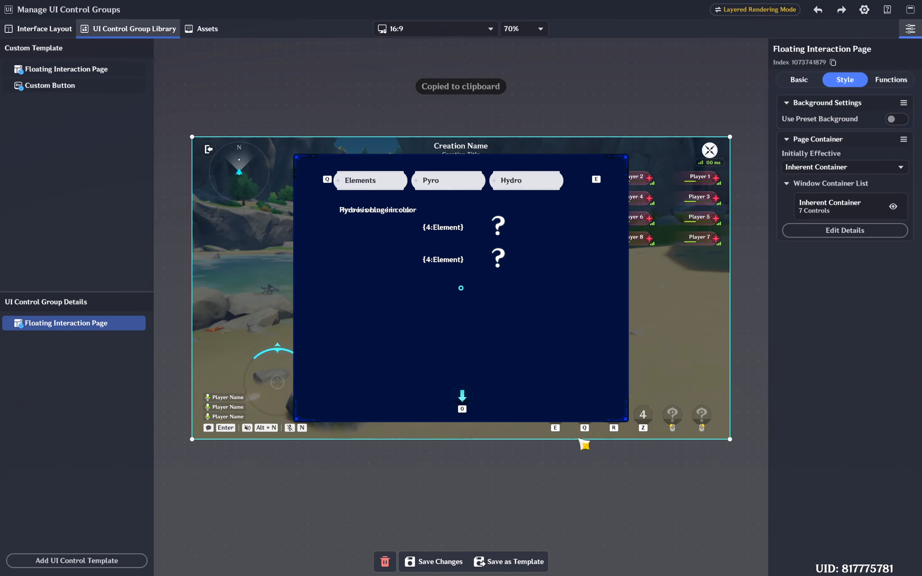
# Step: Switch to the node graph editor and create an entity node graph named Player in Uncategorized Tab
pyautogui.hotkey('alt', 'Tab')
pyautogui.hotkey('alt', 'Tab')
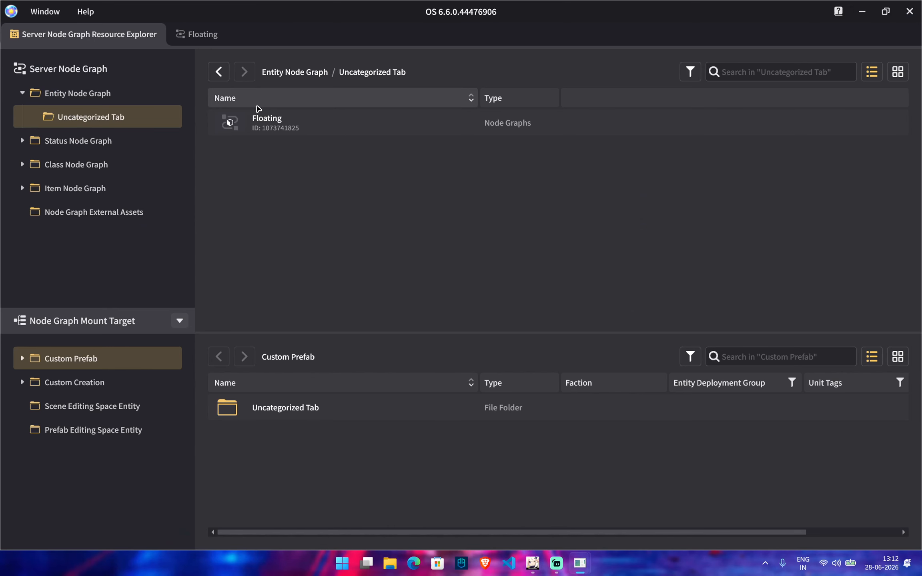
pyautogui.rightClick(327, 253)
pyautogui.click(339, 263)
pyautogui.rightClick(313, 154)
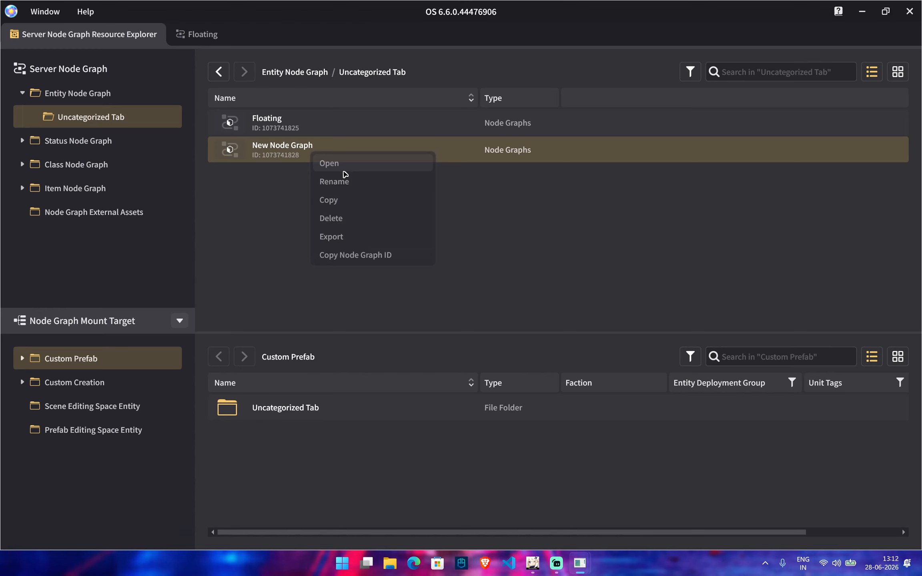
pyautogui.click(363, 184)
pyautogui.write('Play')
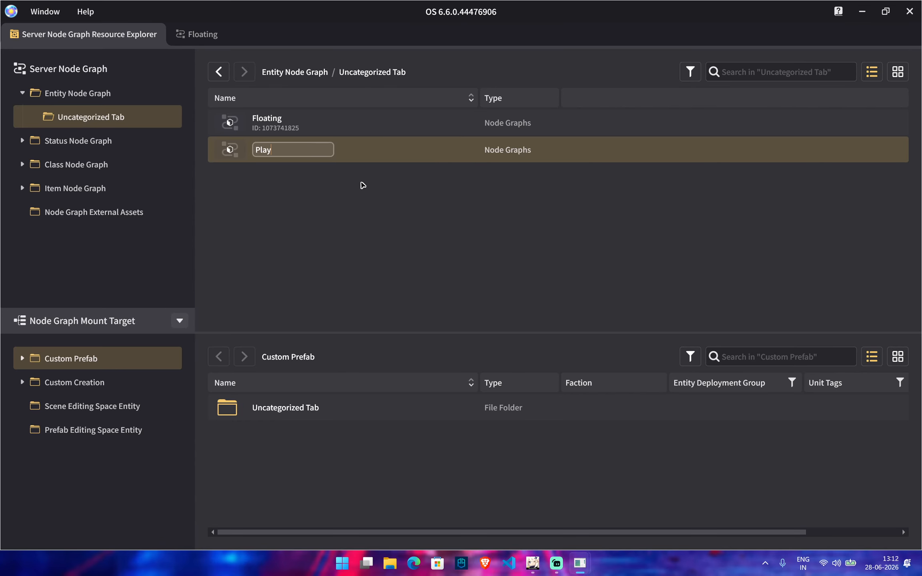
pyautogui.write('er')
pyautogui.click(362, 185)
# Step: Open the Player node graph and add a When Floating Interaction Page is Triggered event node
pyautogui.doubleClick(319, 155)
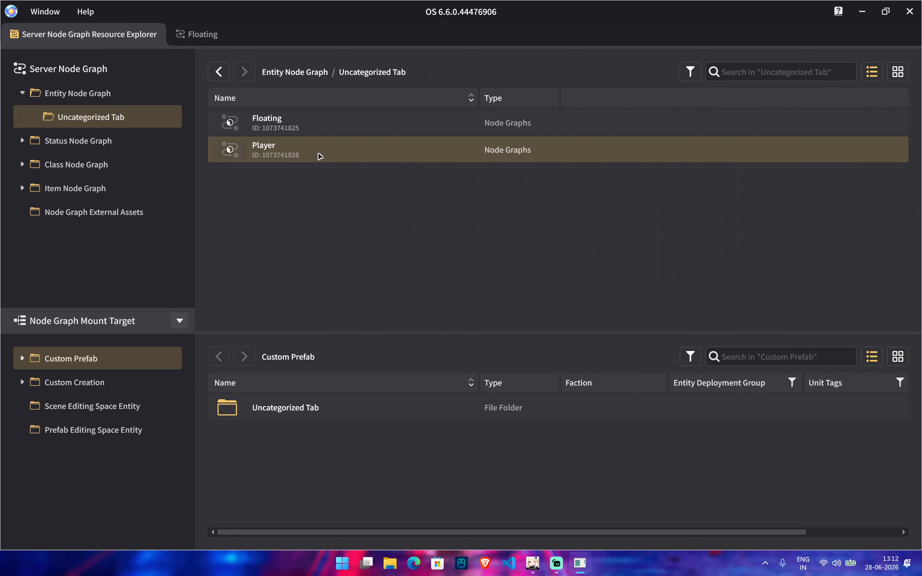
pyautogui.rightClick(268, 271)
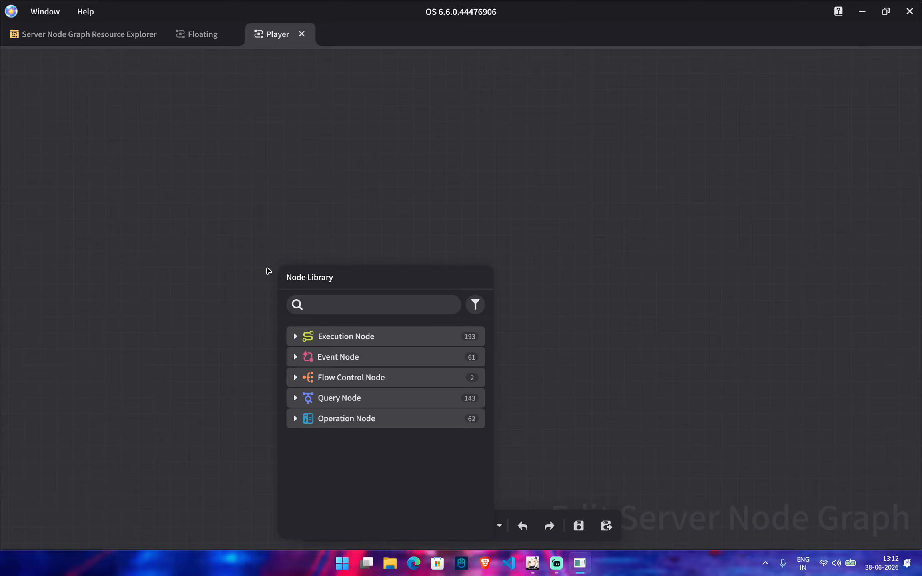
pyautogui.write('floating interaction')
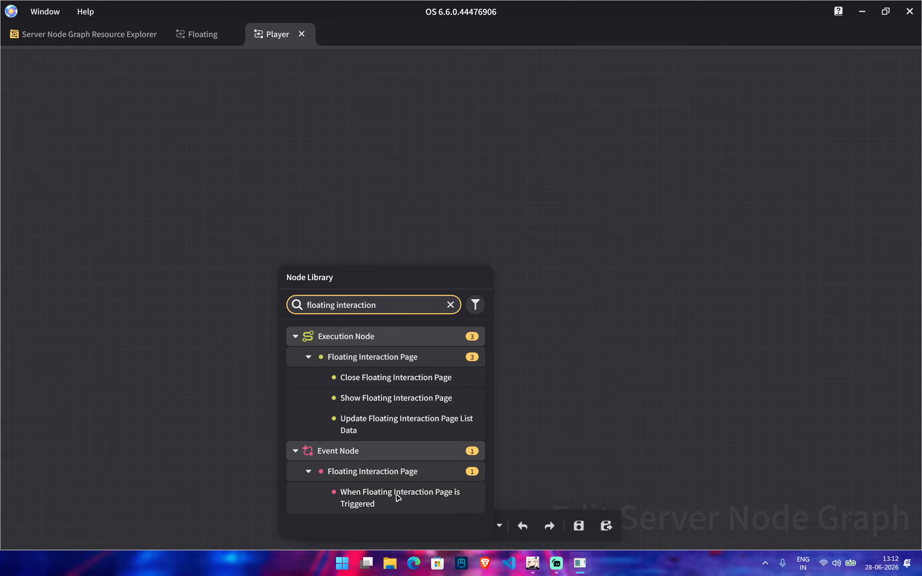
pyautogui.click(394, 503)
pyautogui.moveTo(736, 341); pyautogui.dragTo(539, 257, button='right')
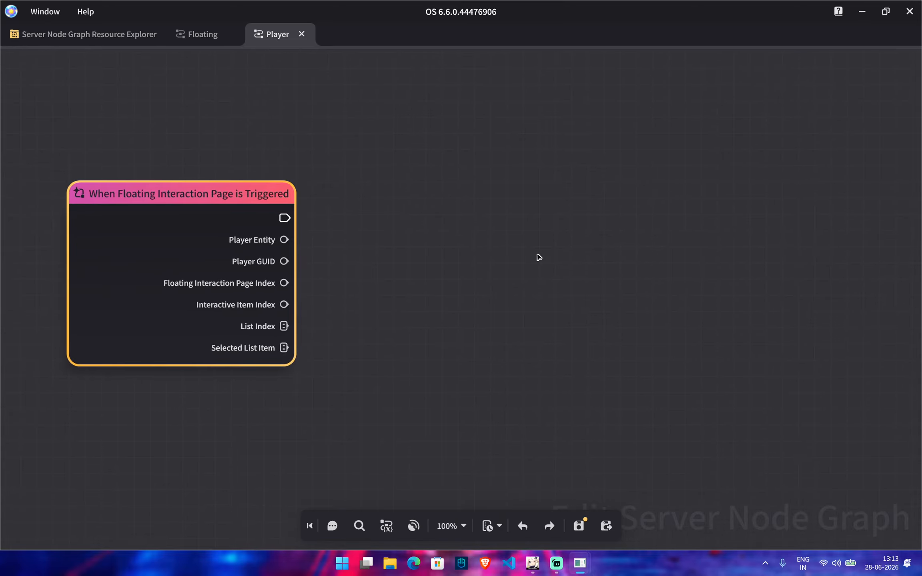
pyautogui.scroll(-3, 537, 258)
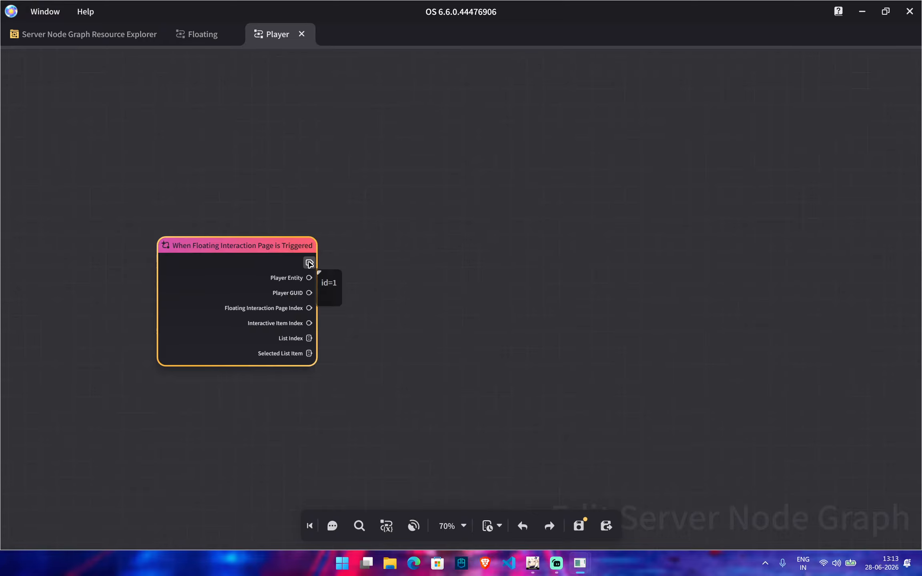
# Step: Add a Multiple Branches node to the event's execution output and connect Interactive Item Index to its Control Expression
pyautogui.moveTo(309, 263); pyautogui.dragTo(529, 264)
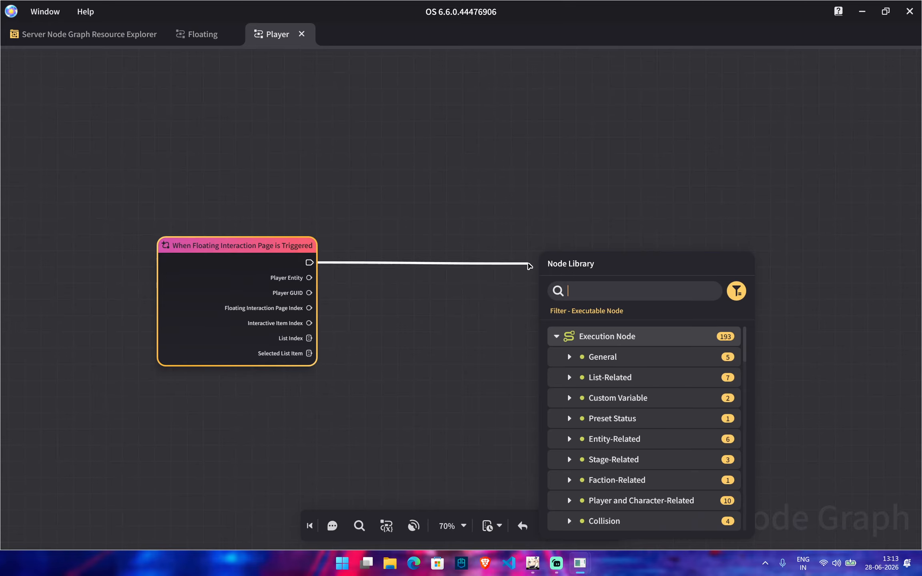
pyautogui.write('multiple')
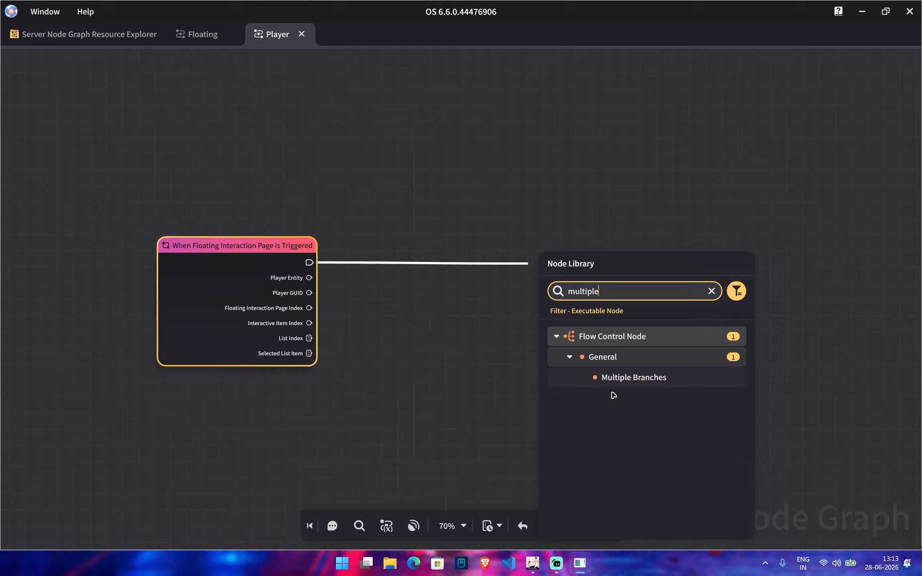
pyautogui.click(637, 385)
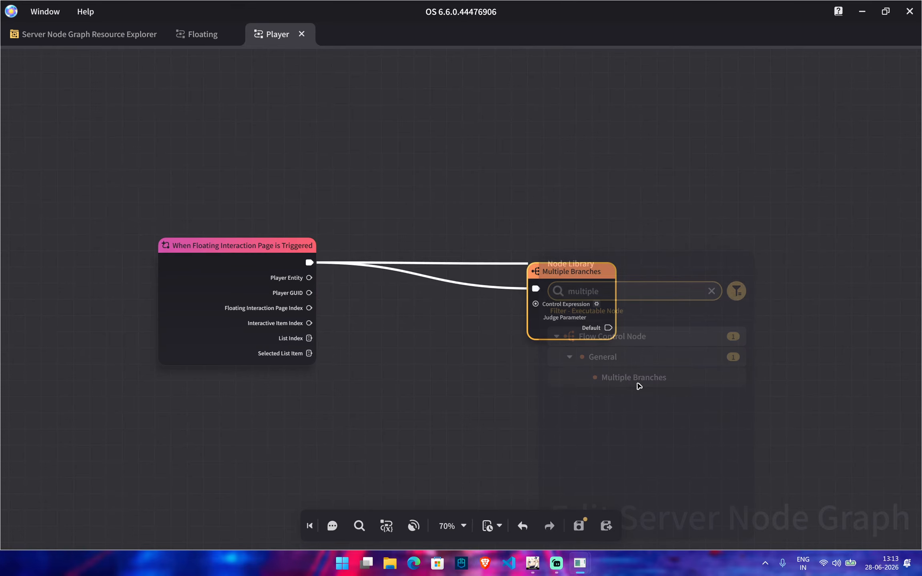
pyautogui.moveTo(604, 270)
pyautogui.mouseDown()
pyautogui.moveTo(614, 255)
pyautogui.moveTo(604, 251)
pyautogui.mouseUp()
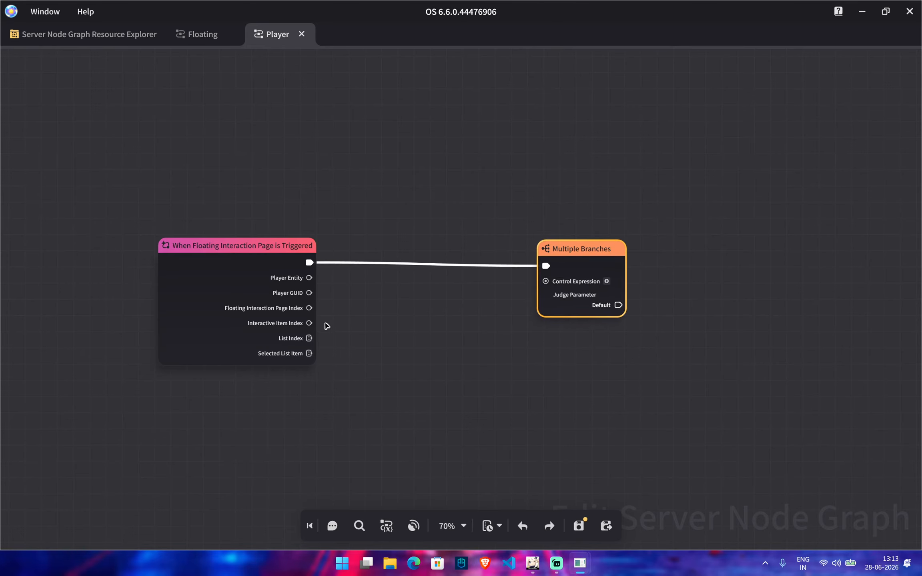
pyautogui.moveTo(310, 323); pyautogui.dragTo(546, 281)
pyautogui.moveTo(712, 401); pyautogui.dragTo(504, 395, button='right')
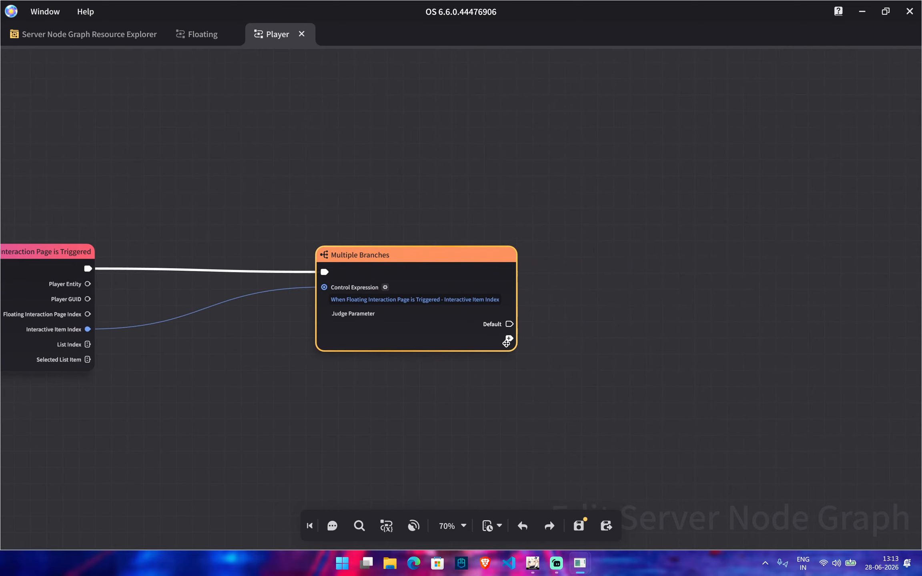
pyautogui.click(508, 340)
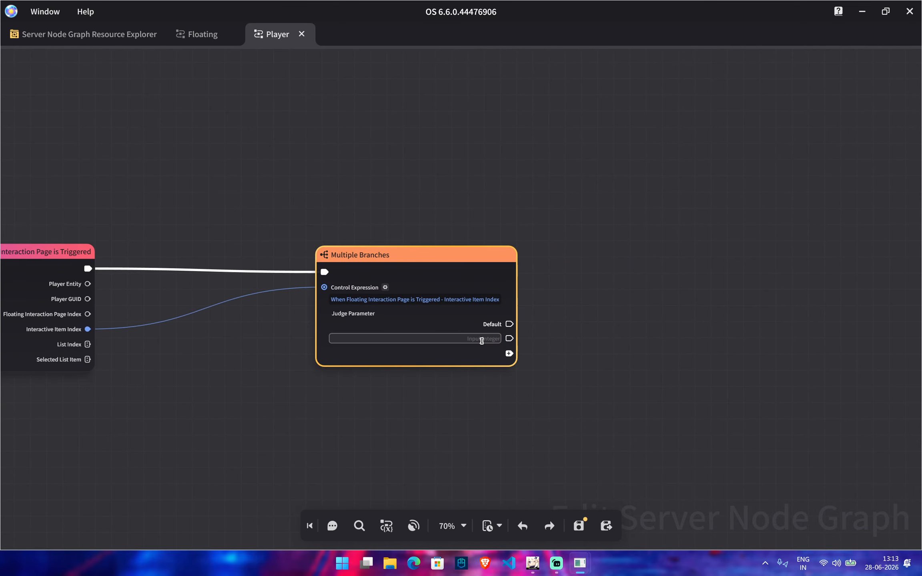
pyautogui.moveTo(616, 369); pyautogui.dragTo(524, 348, button='right')
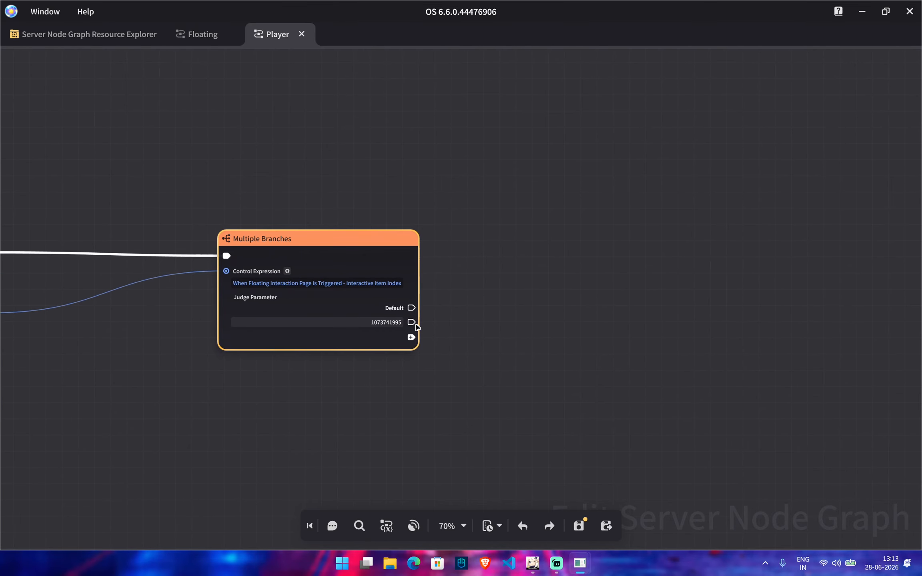
pyautogui.moveTo(413, 323); pyautogui.dragTo(629, 324)
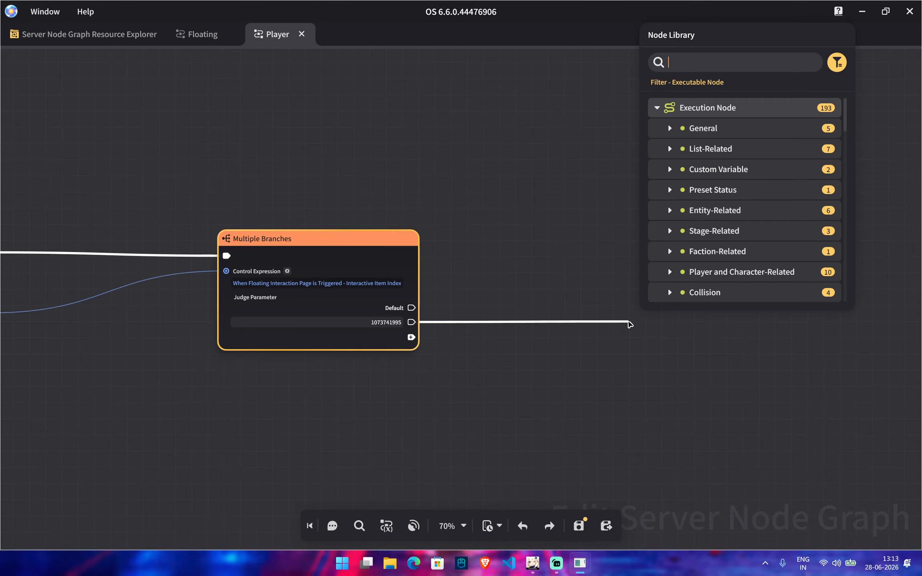
pyautogui.write('update floating')
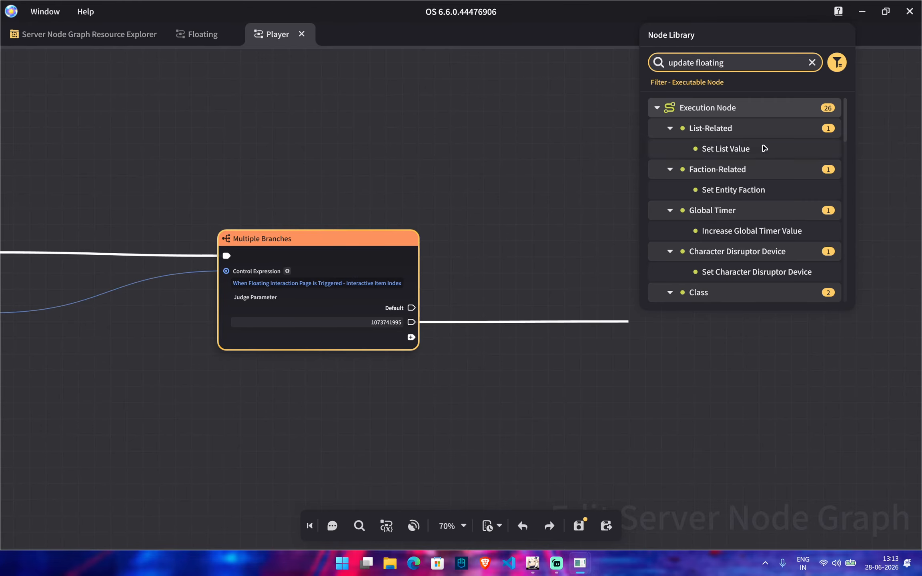
pyautogui.scroll(-3, 742, 215)
pyautogui.scroll(-5, 741, 228)
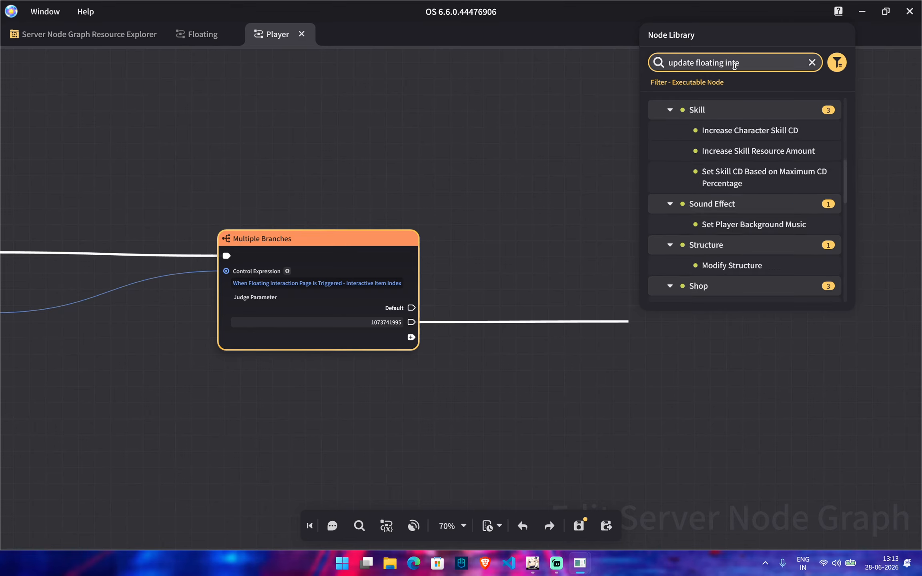
pyautogui.scroll(-12, 747, 183)
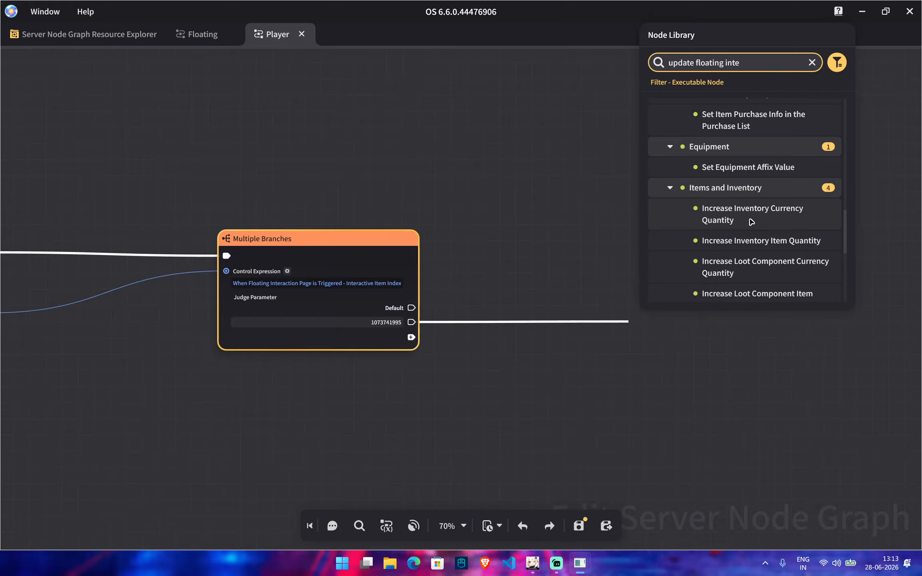
pyautogui.scroll(-1, 750, 233)
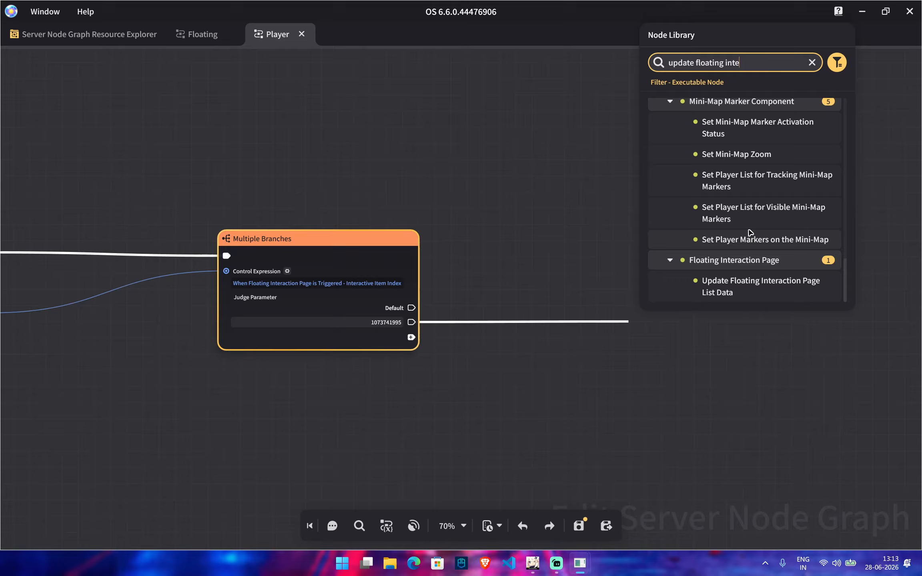
pyautogui.click(764, 281)
pyautogui.moveTo(722, 328); pyautogui.dragTo(728, 305)
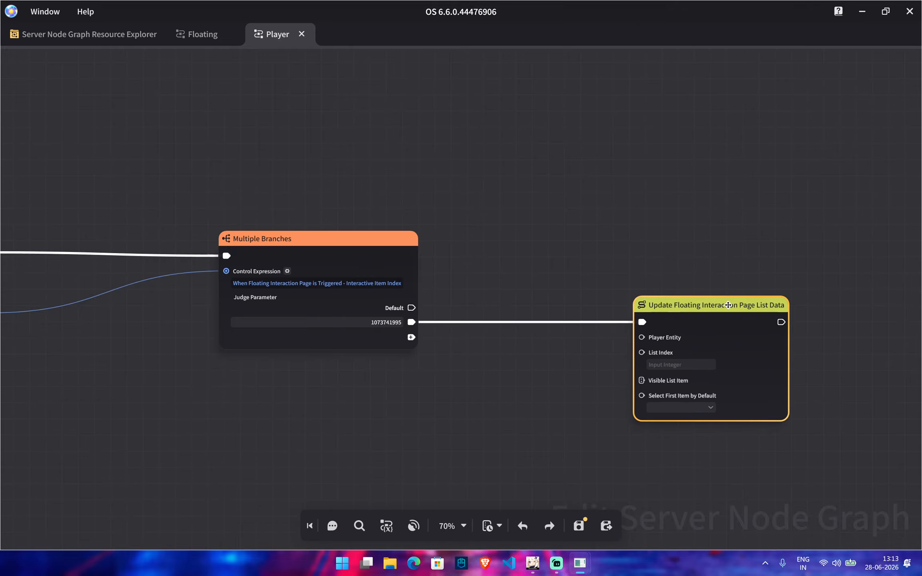
pyautogui.moveTo(647, 256); pyautogui.dragTo(700, 186, button='middle')
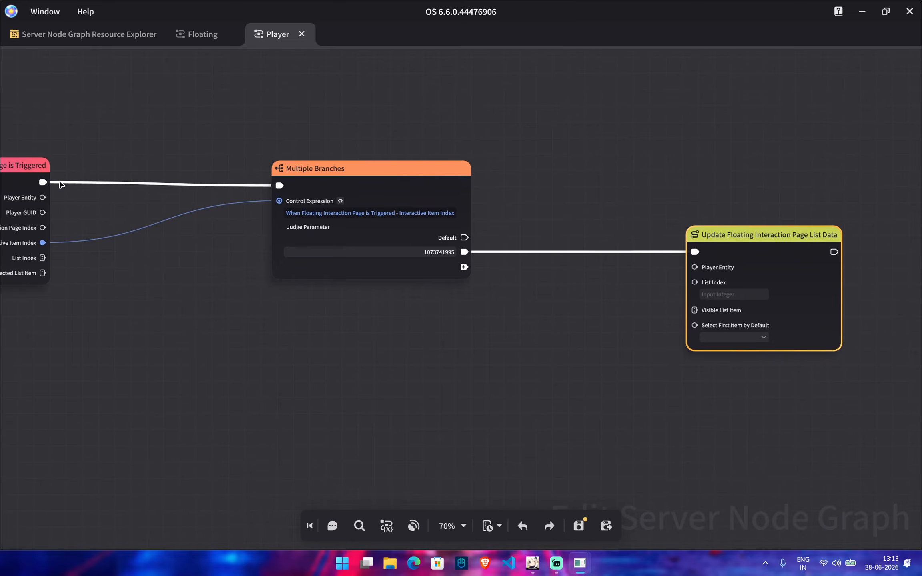
pyautogui.moveTo(44, 197); pyautogui.dragTo(695, 267)
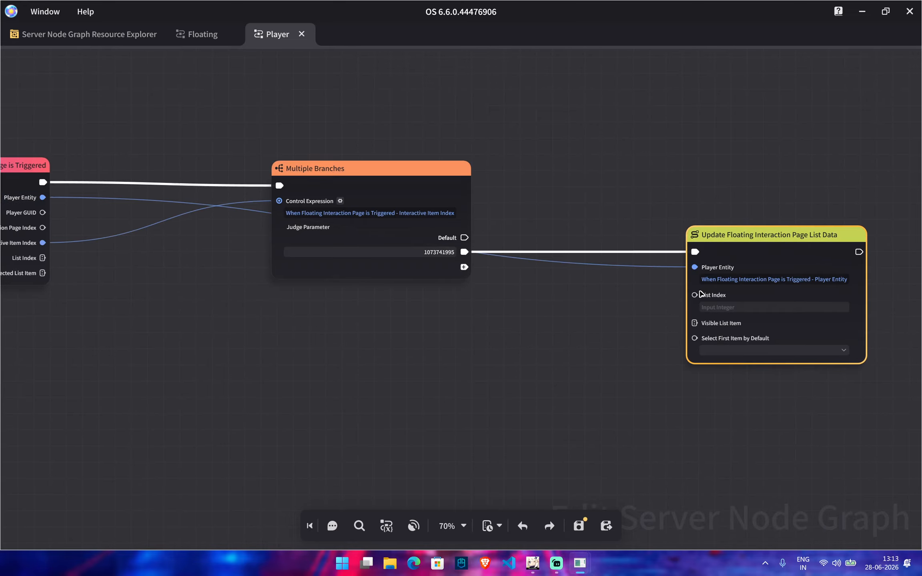
pyautogui.click(717, 307)
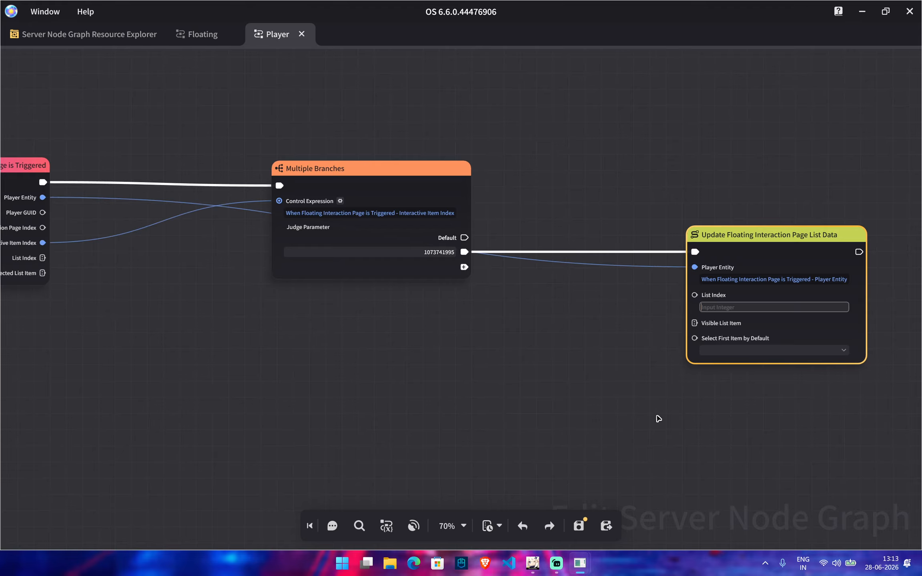
pyautogui.click(535, 563)
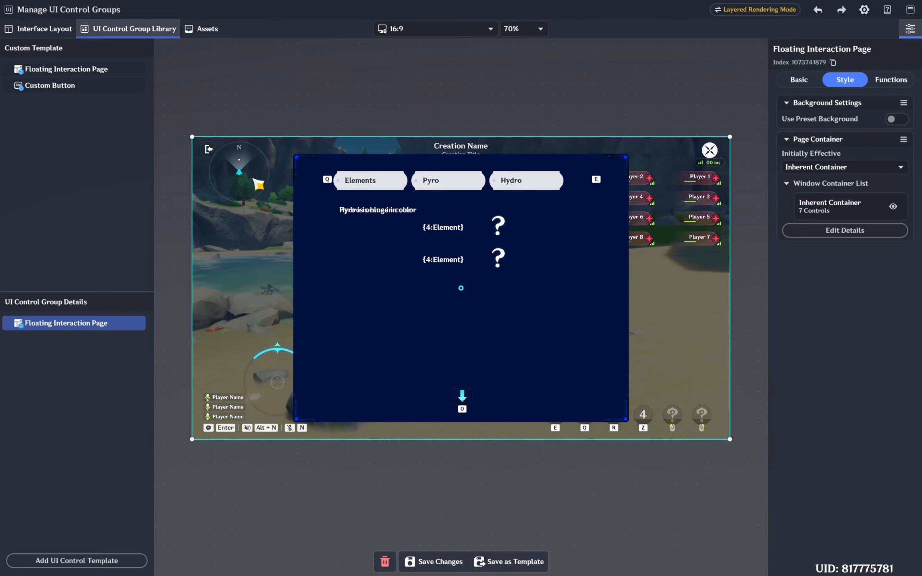
pyautogui.click(786, 231)
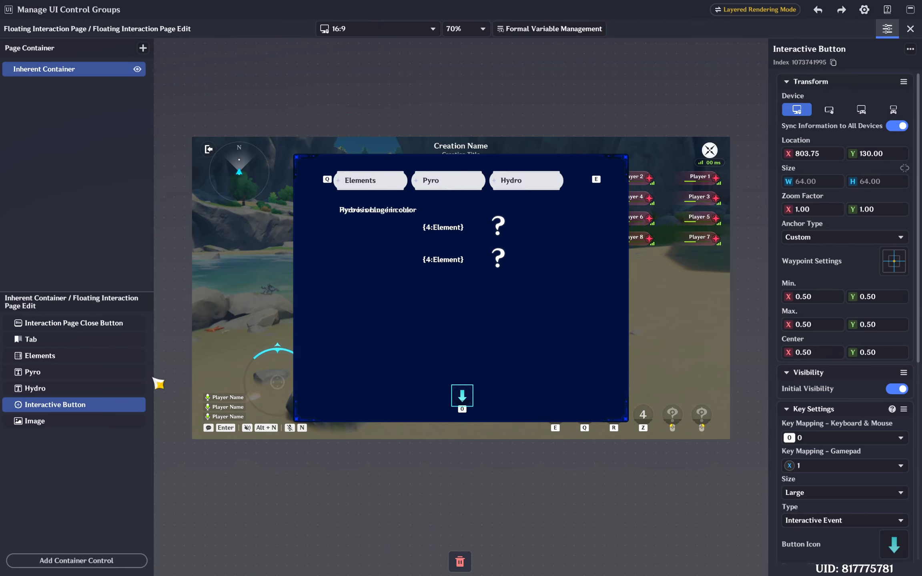
pyautogui.click(60, 356)
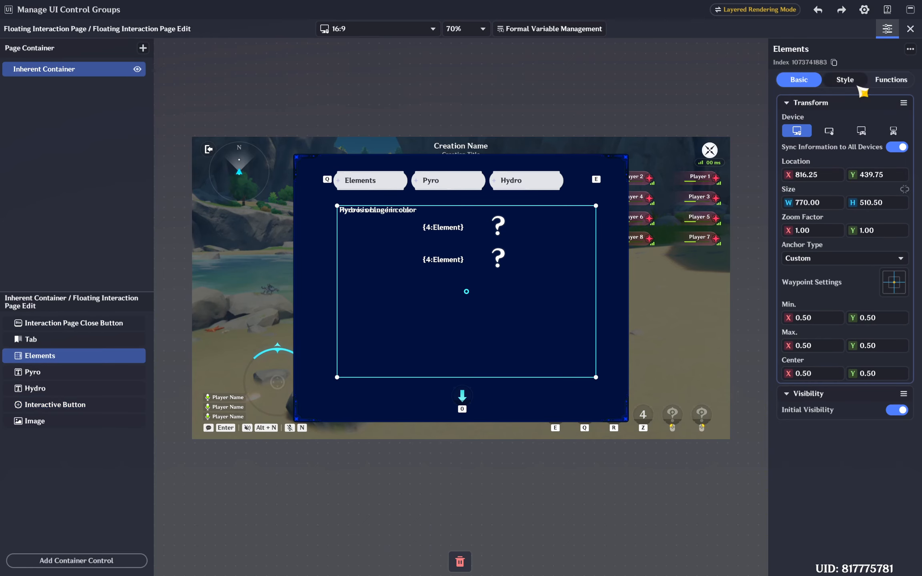
pyautogui.click(835, 63)
pyautogui.hotkey('alt', 'Tab')
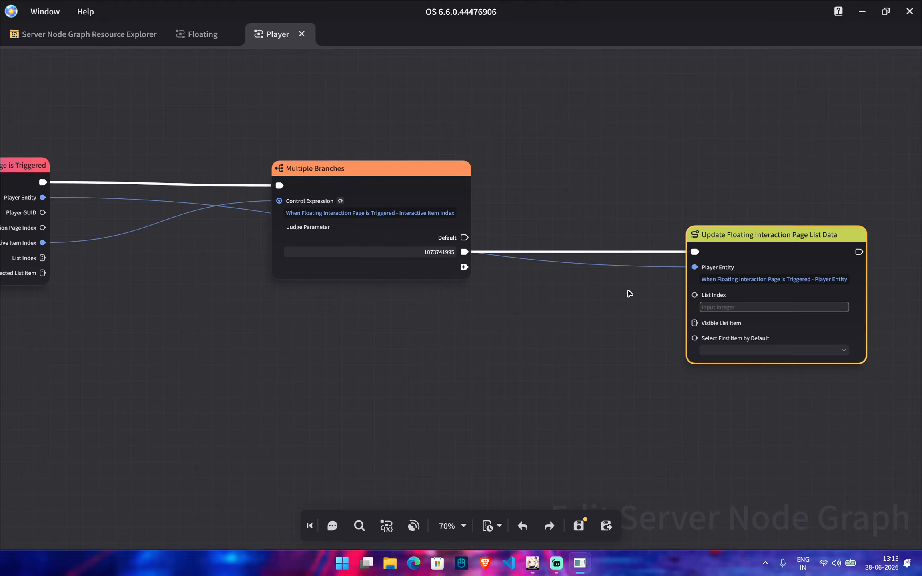
pyautogui.click(711, 309)
pyautogui.hotkey('ctrl', 'v')
pyautogui.press('Return')
pyautogui.click(636, 426)
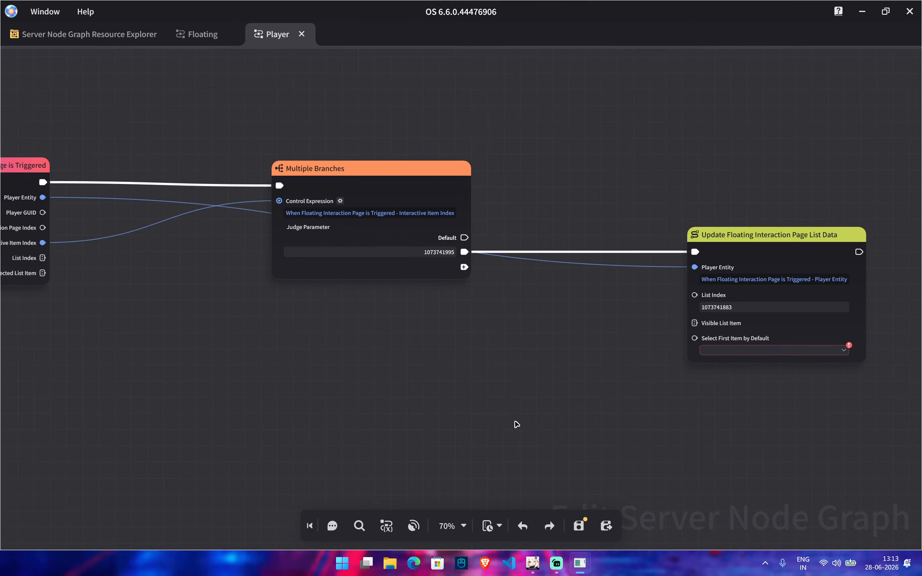
# Step: Add an Assembly List node with two Integer entries set to 1 and 2
pyautogui.rightClick(530, 401)
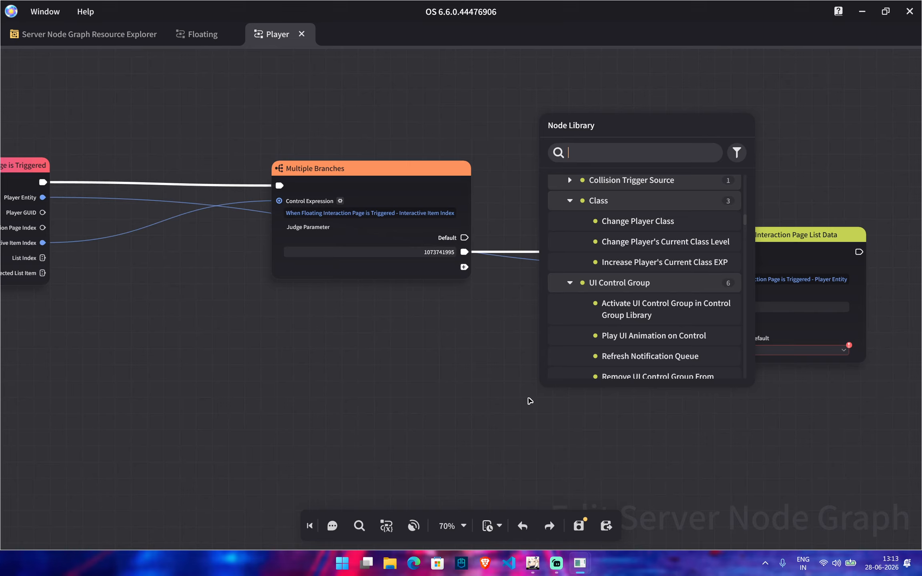
pyautogui.write('assemble')
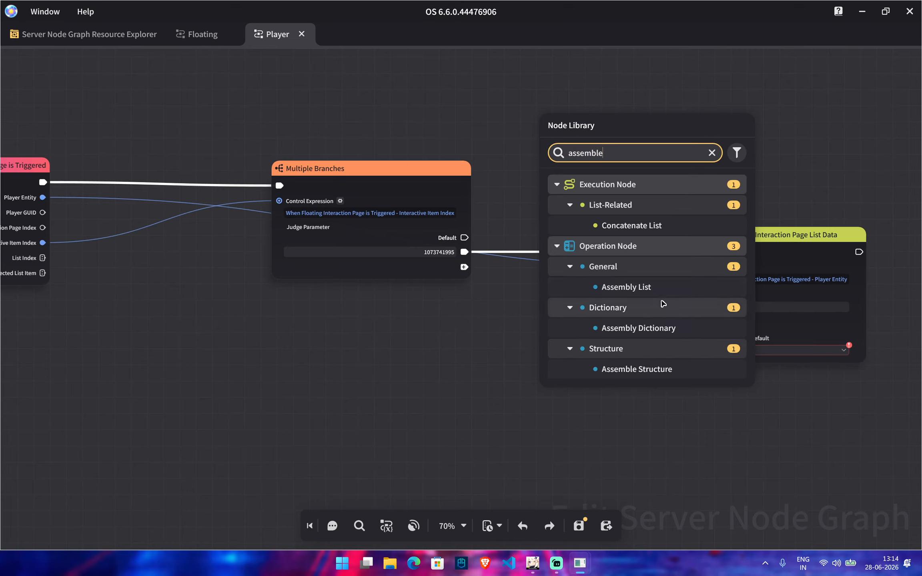
pyautogui.click(656, 289)
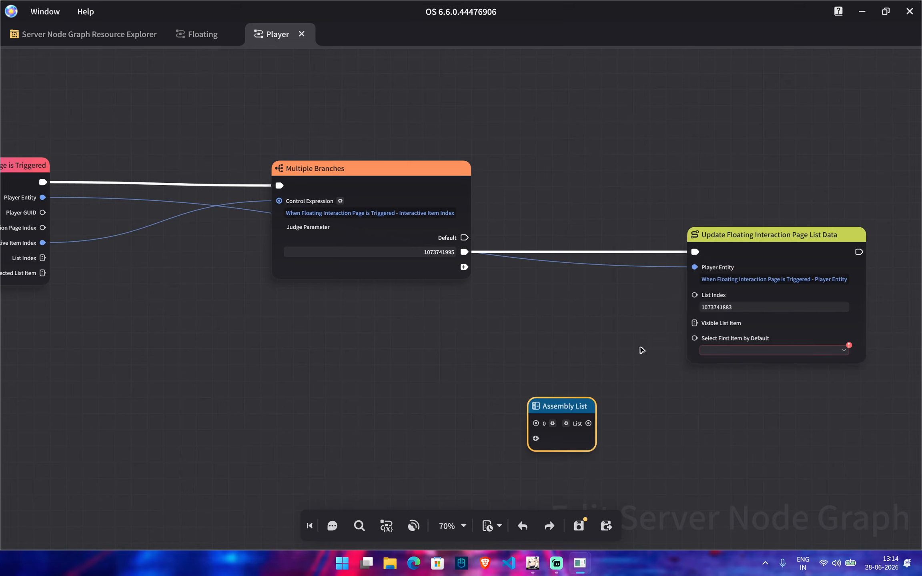
pyautogui.click(536, 439)
pyautogui.click(553, 424)
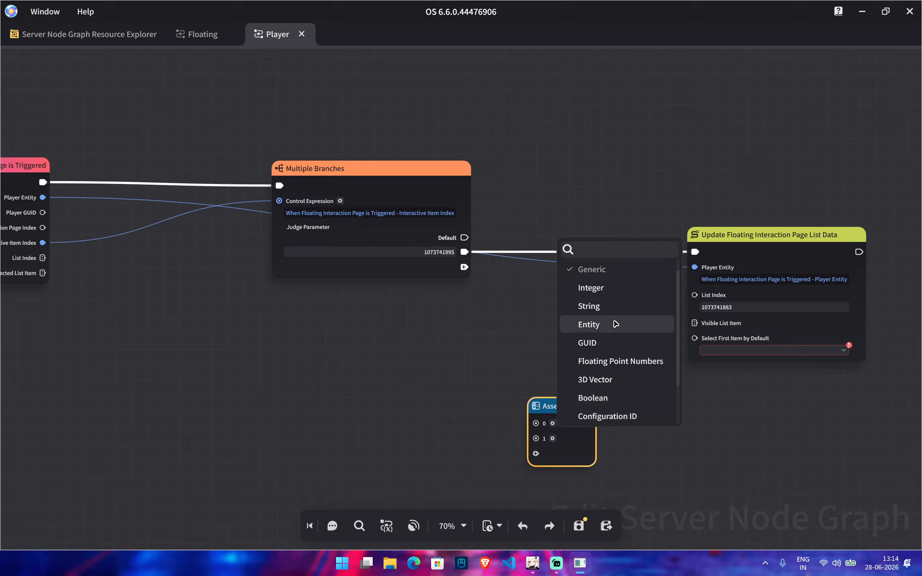
pyautogui.click(613, 288)
pyautogui.click(564, 433)
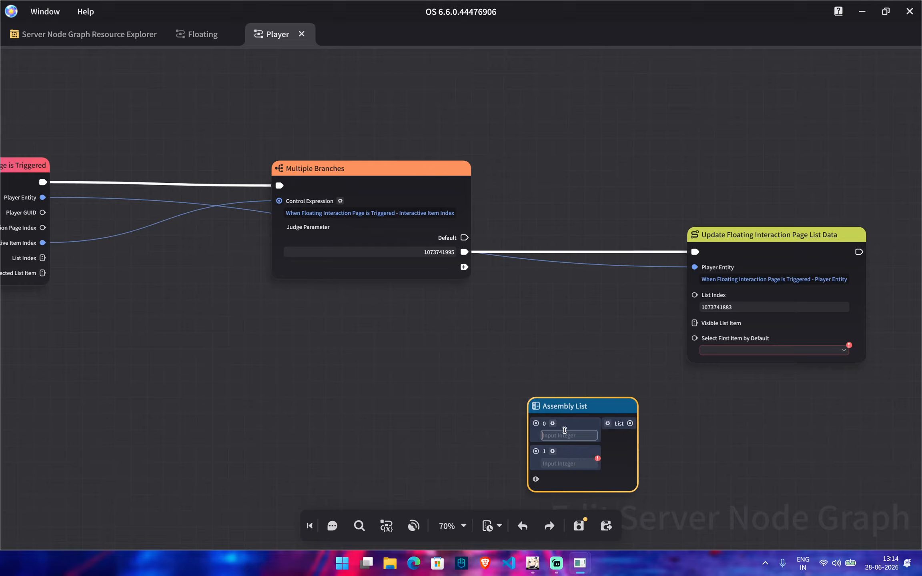
pyautogui.write('1')
pyautogui.click(560, 463)
pyautogui.write('2')
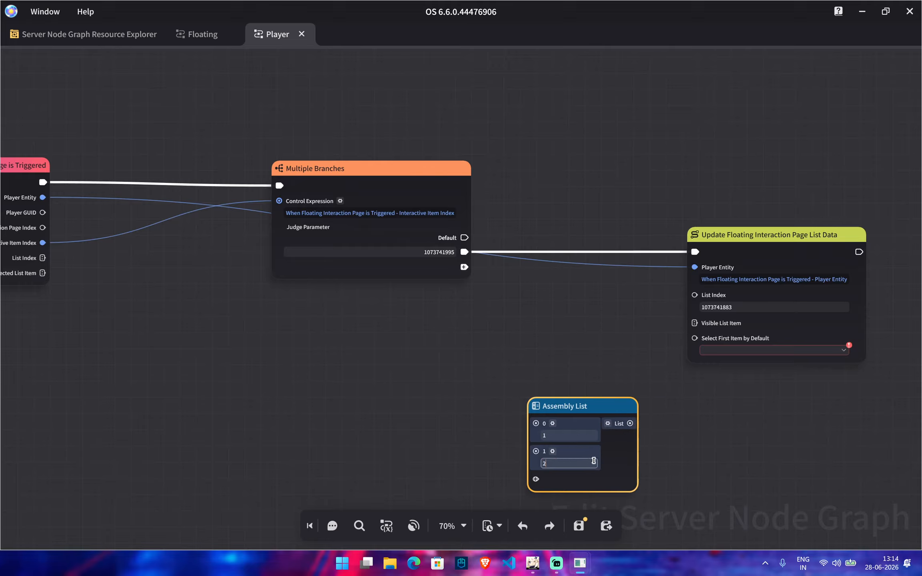
pyautogui.click(673, 445)
# Step: Connect the assembled list to the update node's Visible List Item and set Select First Item by Default to No
pyautogui.moveTo(630, 424); pyautogui.dragTo(695, 324)
pyautogui.click(720, 363)
pyautogui.click(721, 384)
pyautogui.click(721, 365)
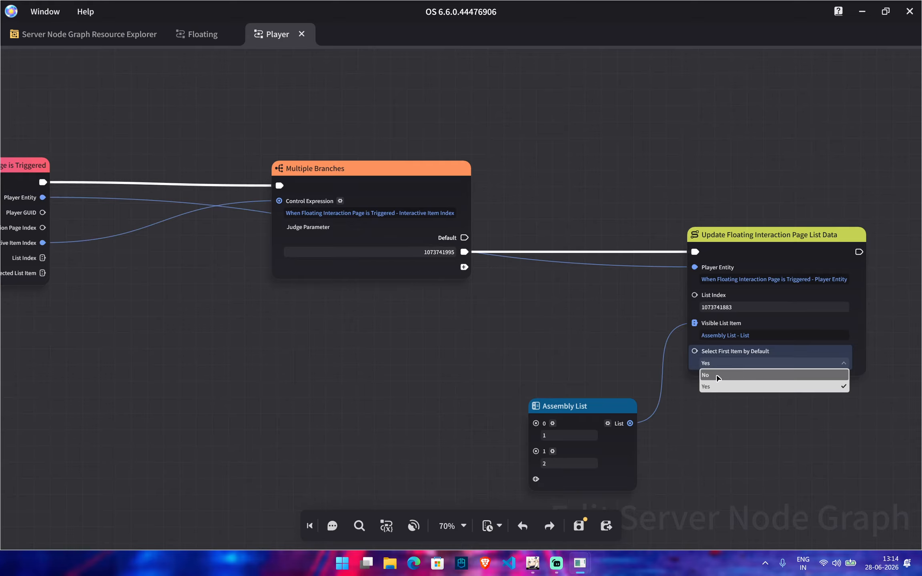
pyautogui.click(718, 377)
pyautogui.scroll(-3, 607, 451)
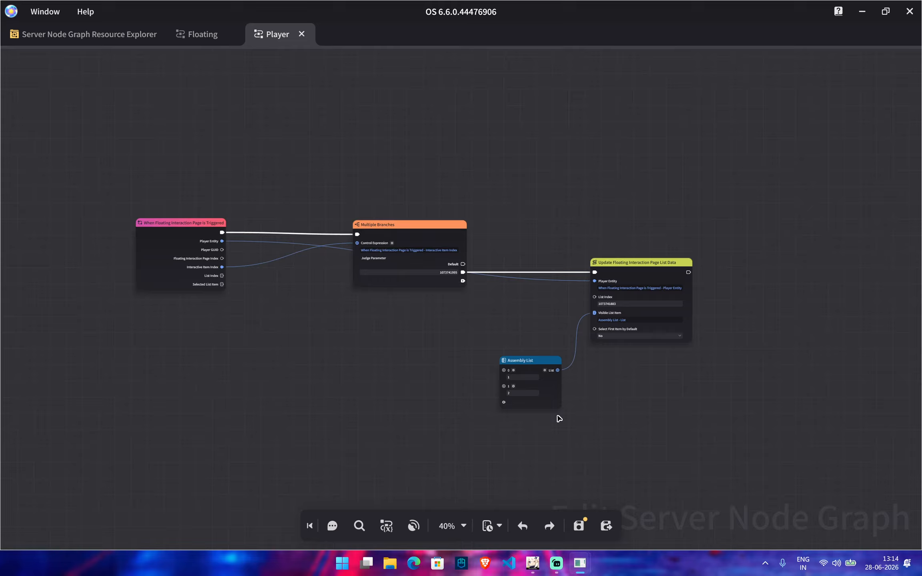
# Step: Save the node graph, then switch to the sandbox editor and add the Player graph to the player's Default Template
pyautogui.click(578, 526)
pyautogui.click(537, 565)
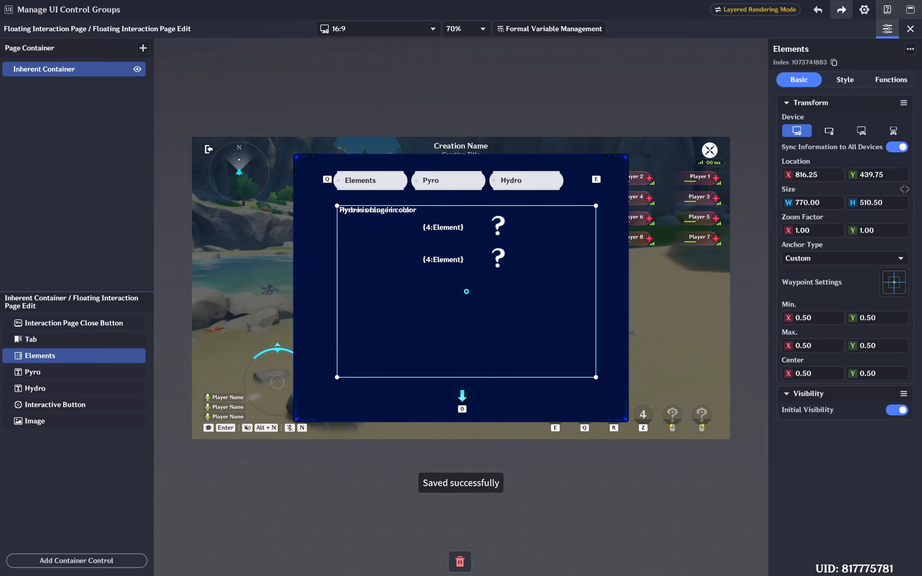
pyautogui.click(908, 10)
pyautogui.click(517, 37)
pyautogui.click(880, 72)
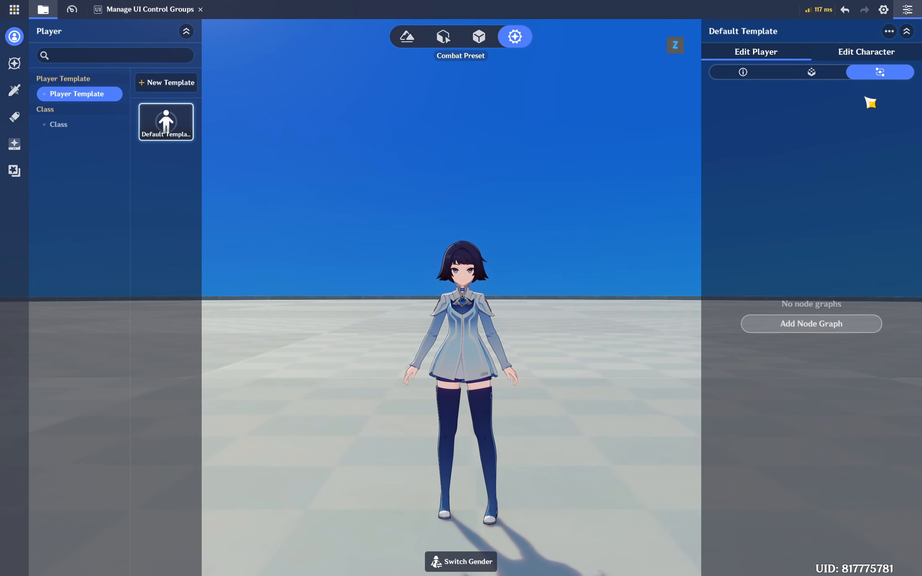
pyautogui.click(777, 323)
pyautogui.click(602, 415)
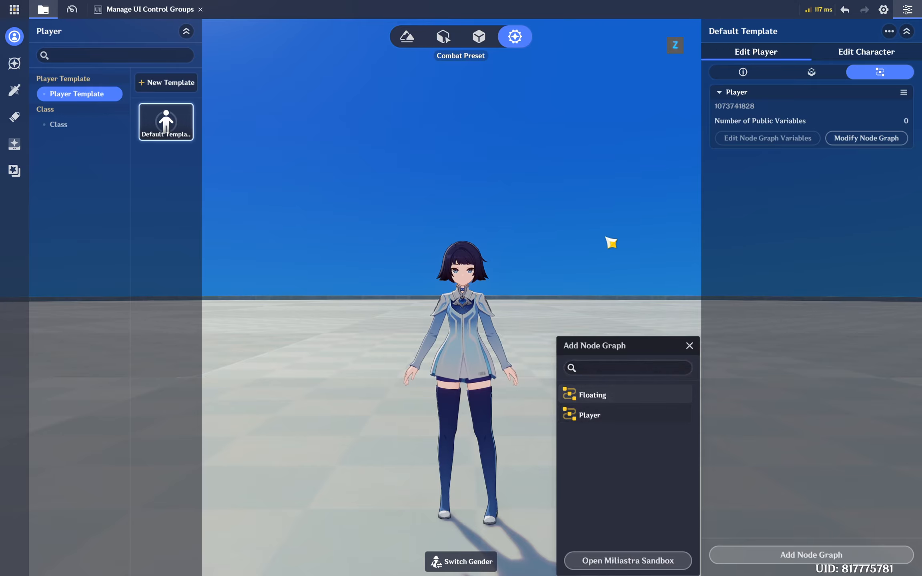
# Step: Save the project and start a single-player test play with the default options
pyautogui.click(14, 9)
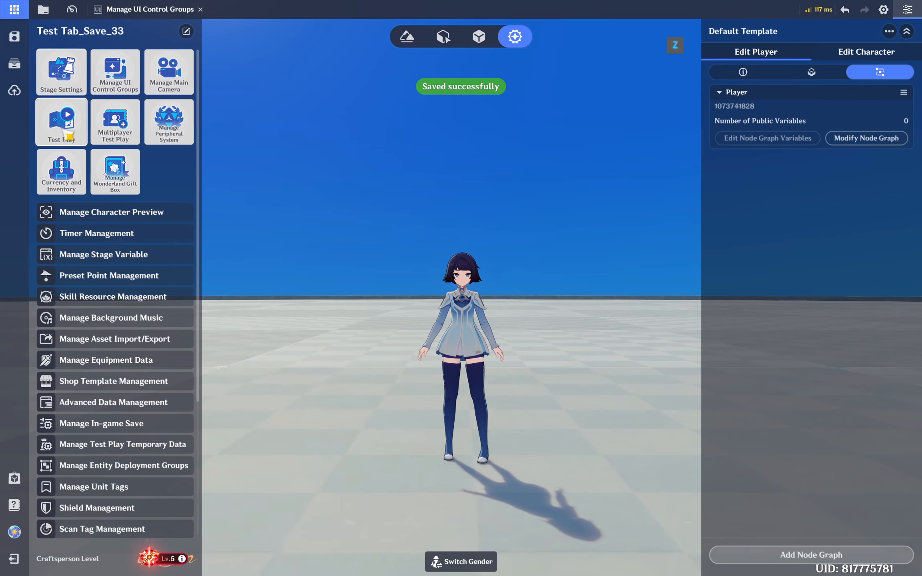
pyautogui.click(148, 555)
pyautogui.click(551, 335)
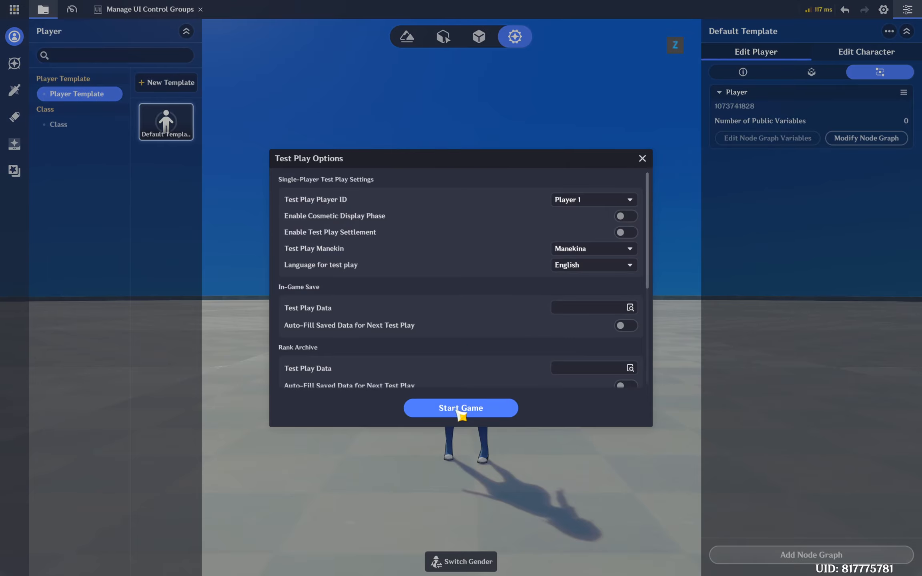
pyautogui.click(460, 409)
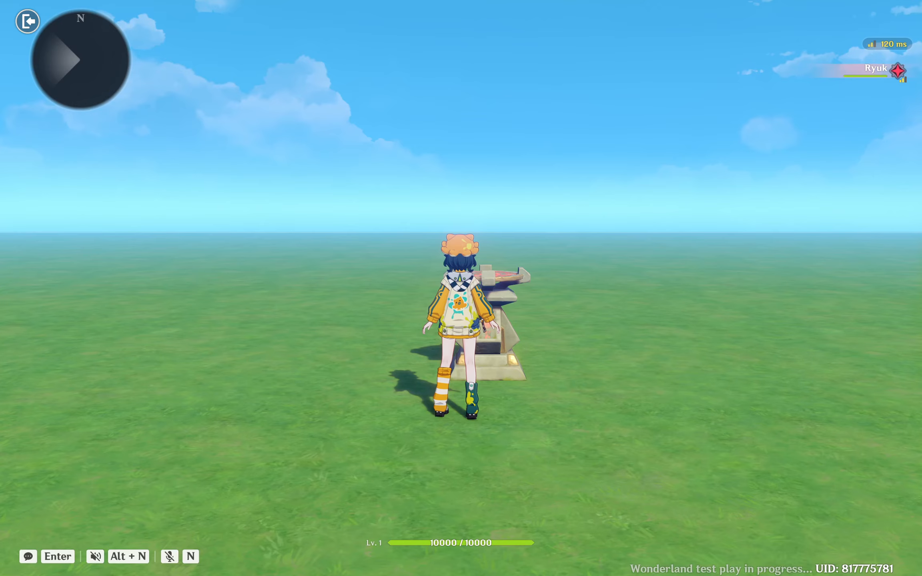
# Step: Open the bench's interaction page in the test play, trigger the Interactive Button, and check the Pyro, Hydro and Elements tabs
pyautogui.press('f')
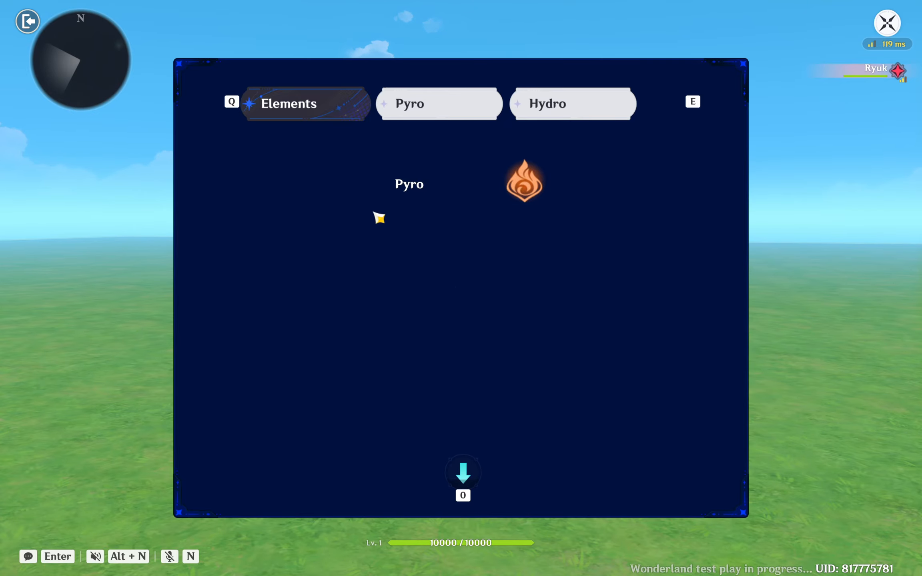
pyautogui.click(471, 474)
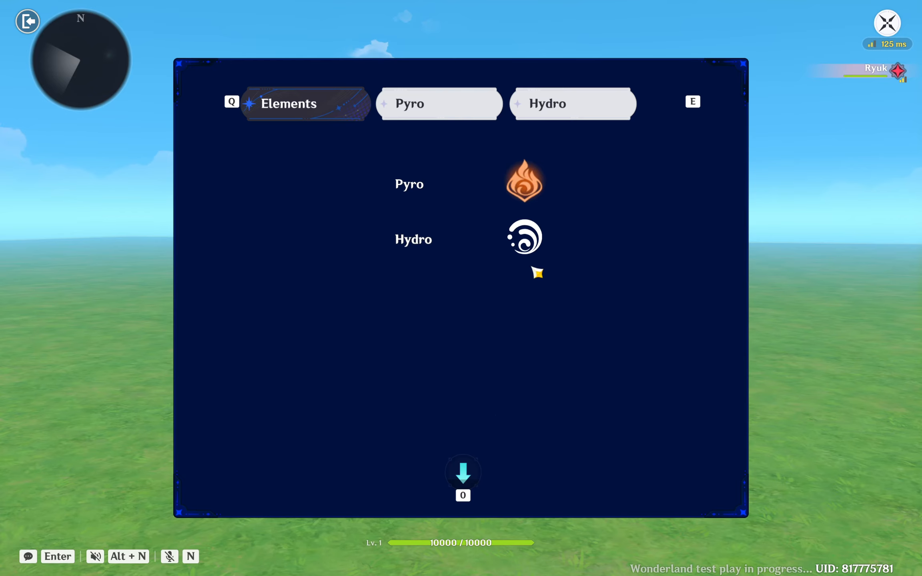
pyautogui.click(461, 106)
pyautogui.click(544, 100)
pyautogui.click(391, 100)
pyautogui.click(334, 102)
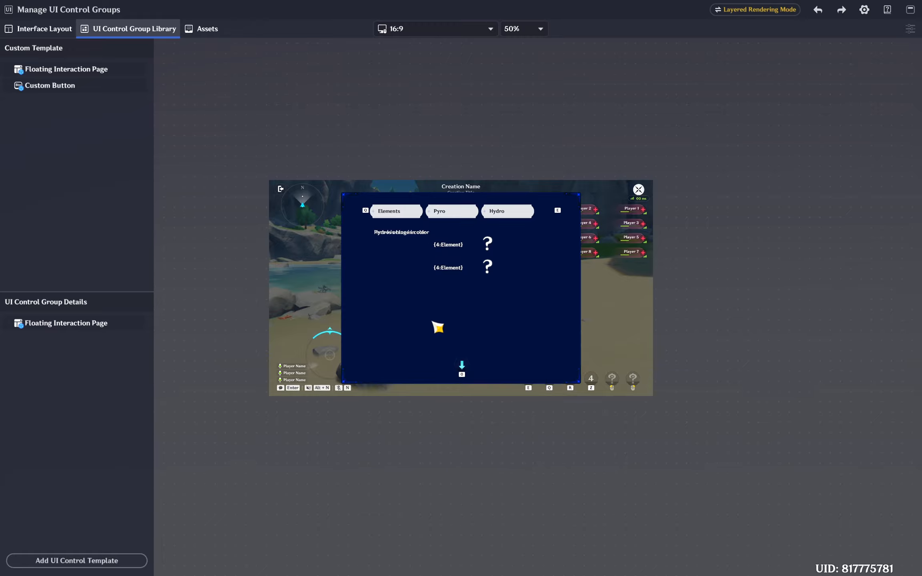
# Step: Open the Floating Interaction Page's details for editing in the UI Control Group Library
pyautogui.click(98, 325)
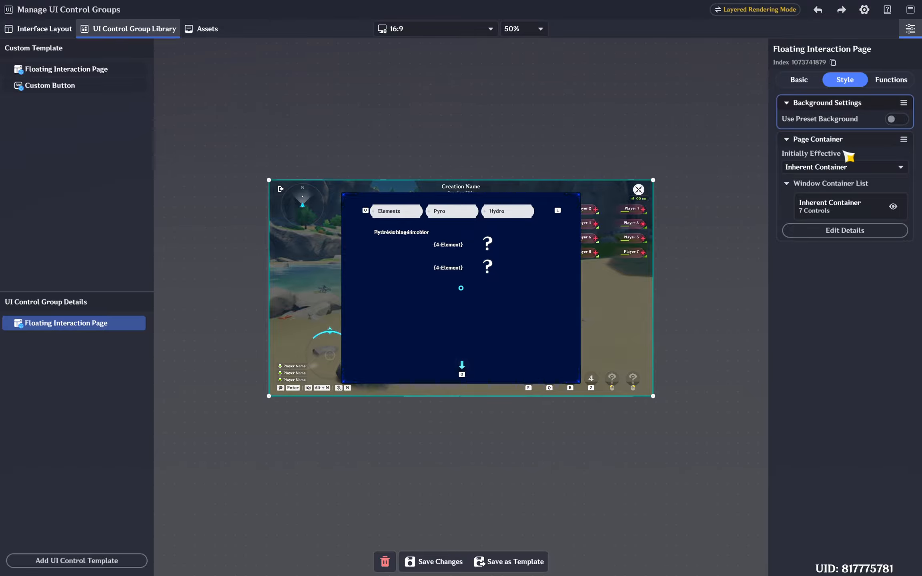
pyautogui.click(844, 231)
pyautogui.scroll(3, 464, 382)
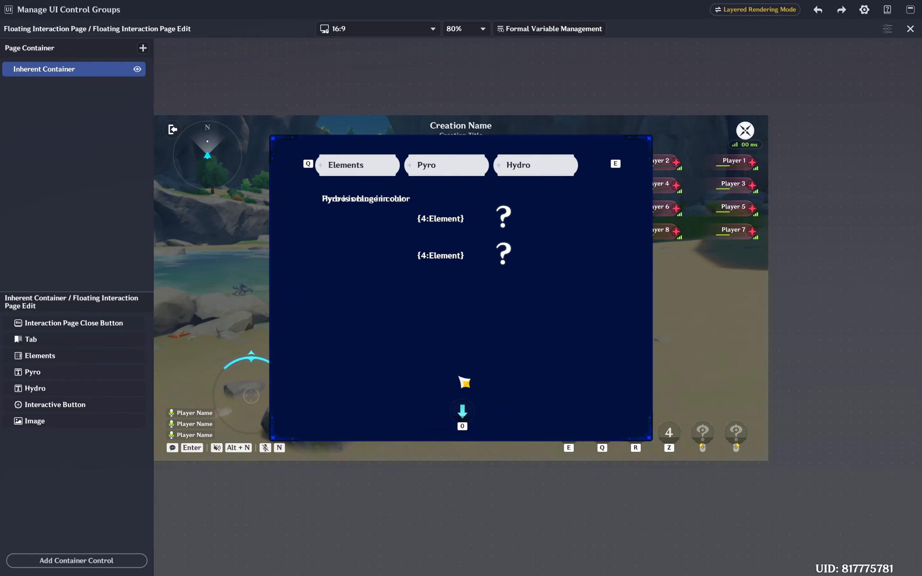
# Step: Add a Text Box about 312 by 120 above the page's Interactive Button and move it up one place in the control order
pyautogui.click(84, 556)
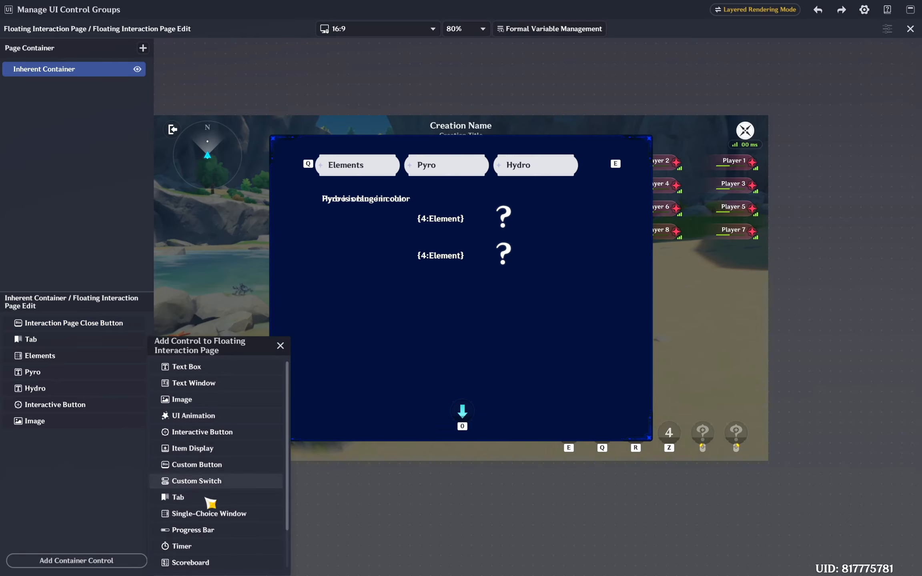
pyautogui.scroll(-1, 218, 460)
pyautogui.scroll(1, 220, 393)
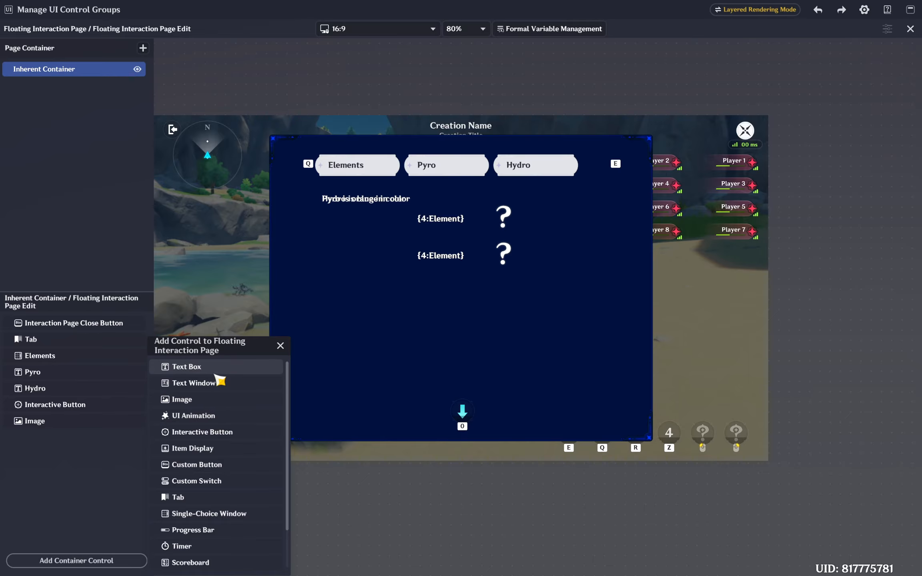
pyautogui.click(216, 366)
pyautogui.rightClick(82, 437)
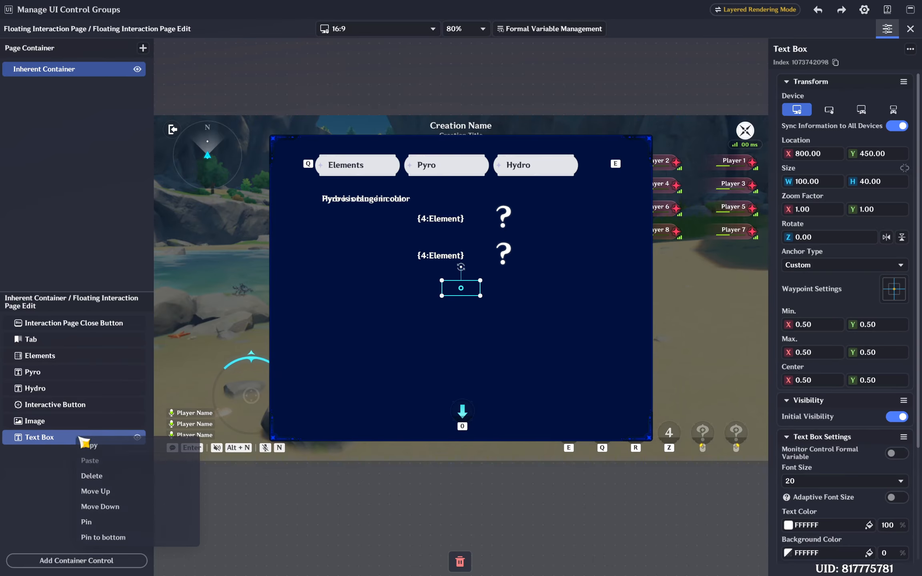
pyautogui.click(105, 491)
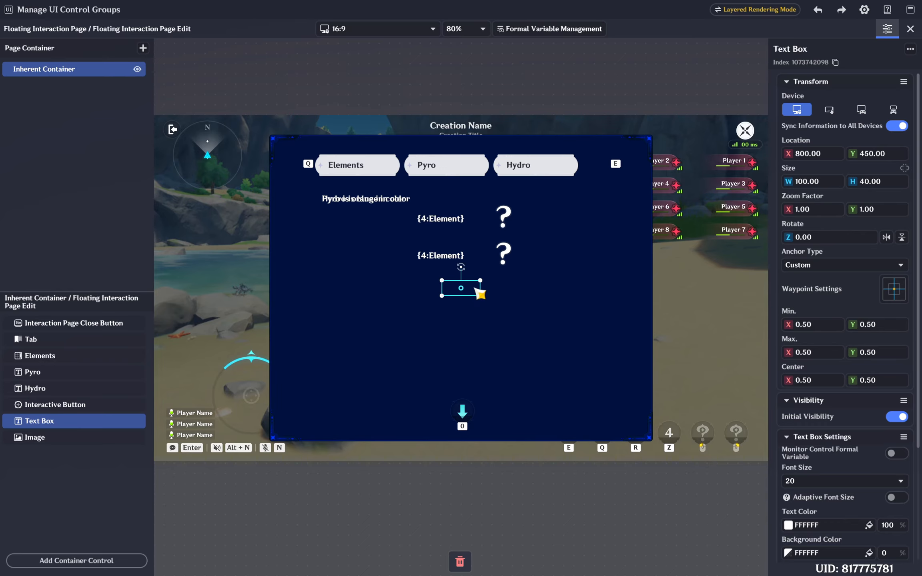
pyautogui.moveTo(476, 290); pyautogui.dragTo(505, 361)
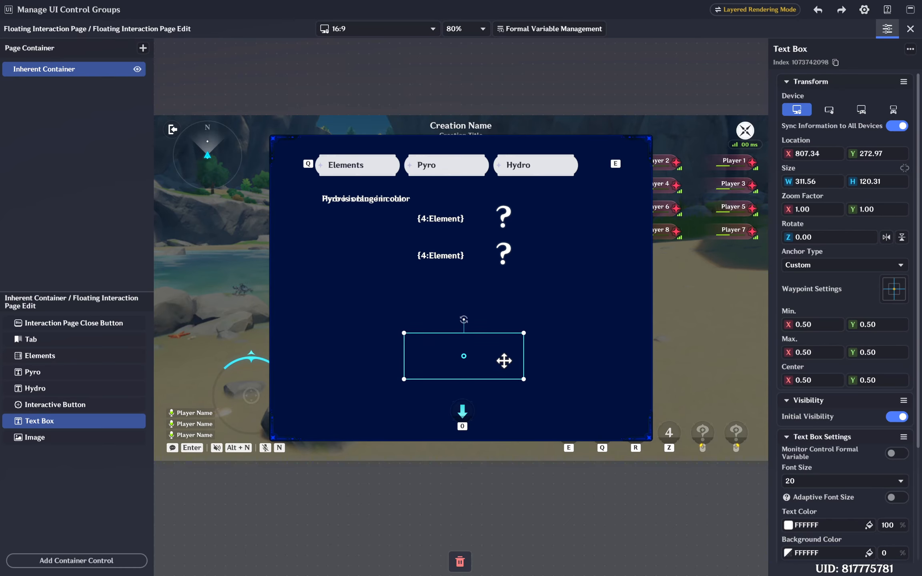
# Step: Set the text box content to "Your Selected Element is:" followed by the Floating Interaction Page's Element variable
pyautogui.scroll(-5, 877, 465)
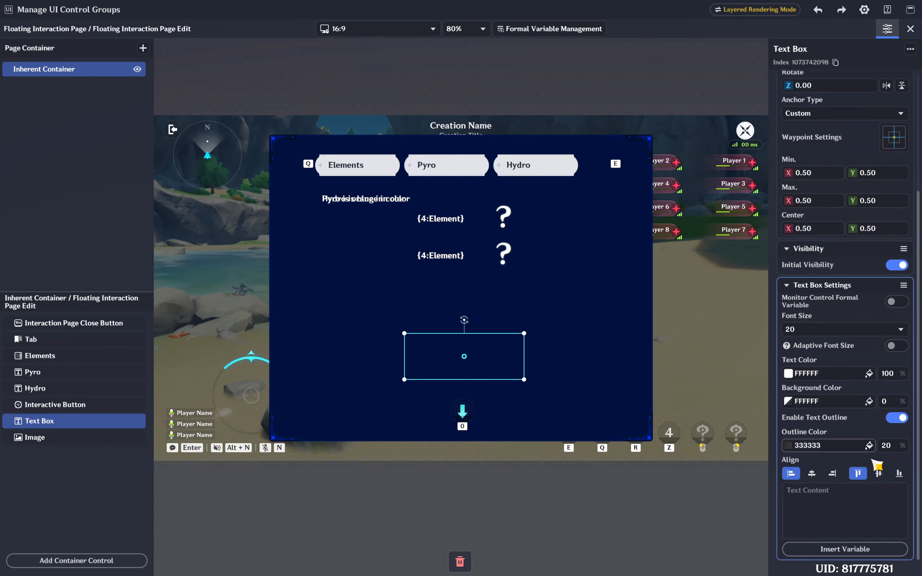
pyautogui.click(834, 511)
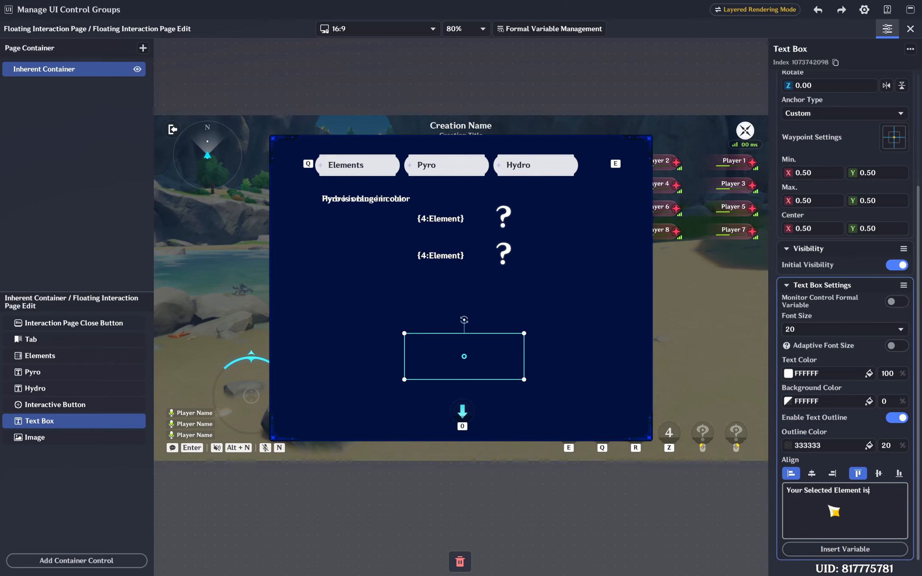
pyautogui.click(844, 549)
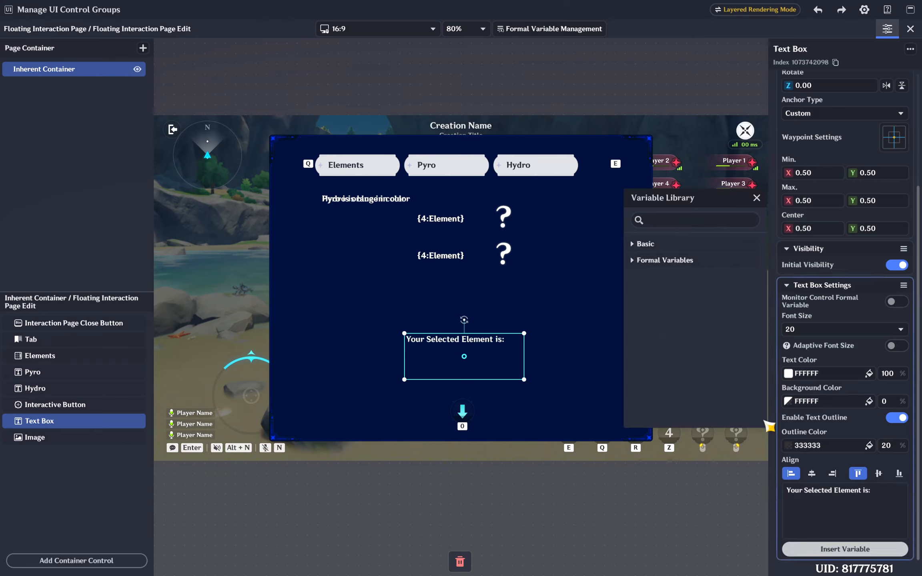
pyautogui.click(699, 261)
pyautogui.click(697, 276)
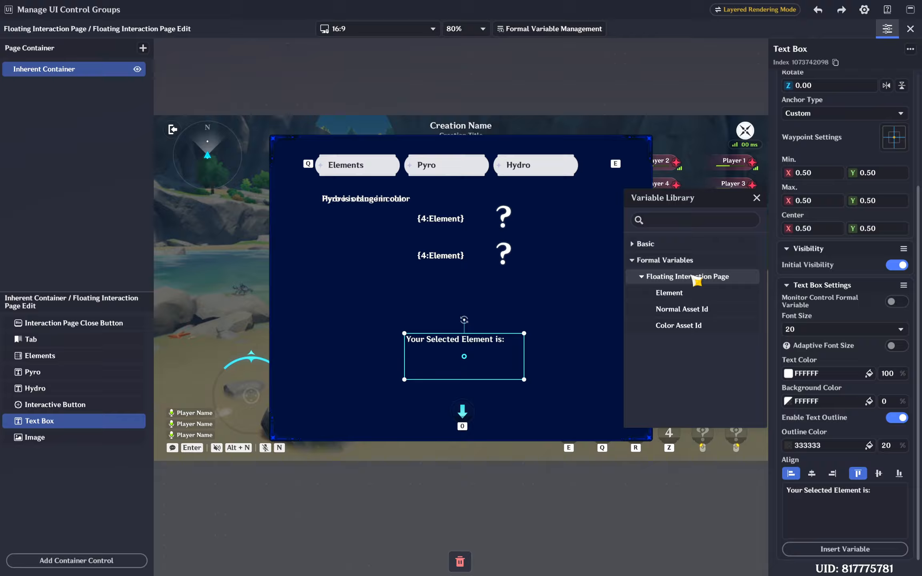
pyautogui.click(689, 299)
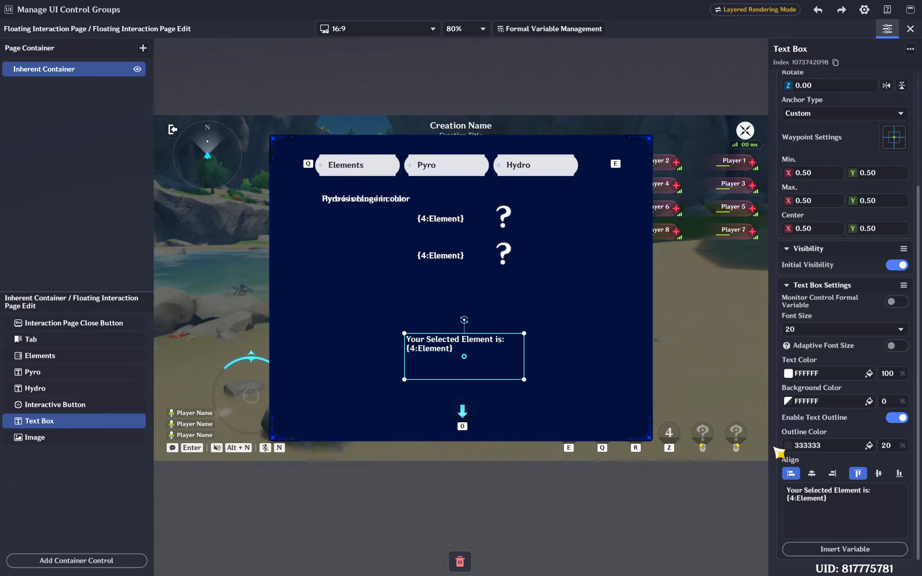
# Step: Widen the text box on both sides so its text fits one line, and centre the text horizontally and vertically
pyautogui.moveTo(524, 356); pyautogui.dragTo(576, 356)
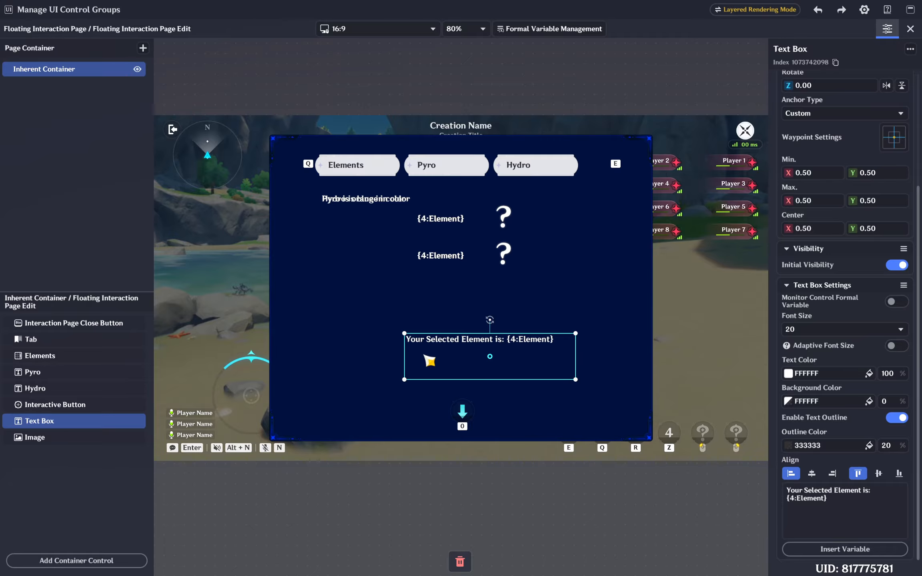
pyautogui.moveTo(404, 356); pyautogui.dragTo(363, 356)
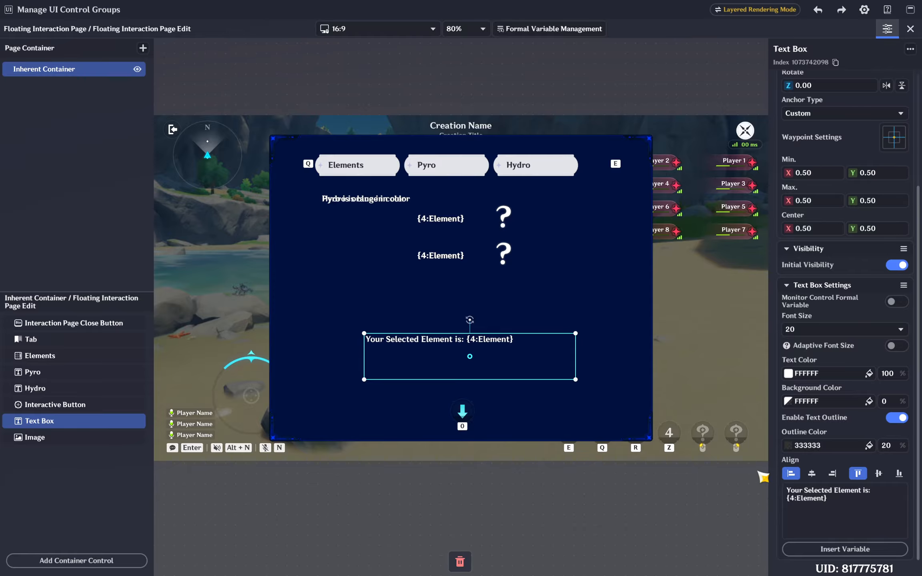
pyautogui.click(811, 474)
pyautogui.click(879, 474)
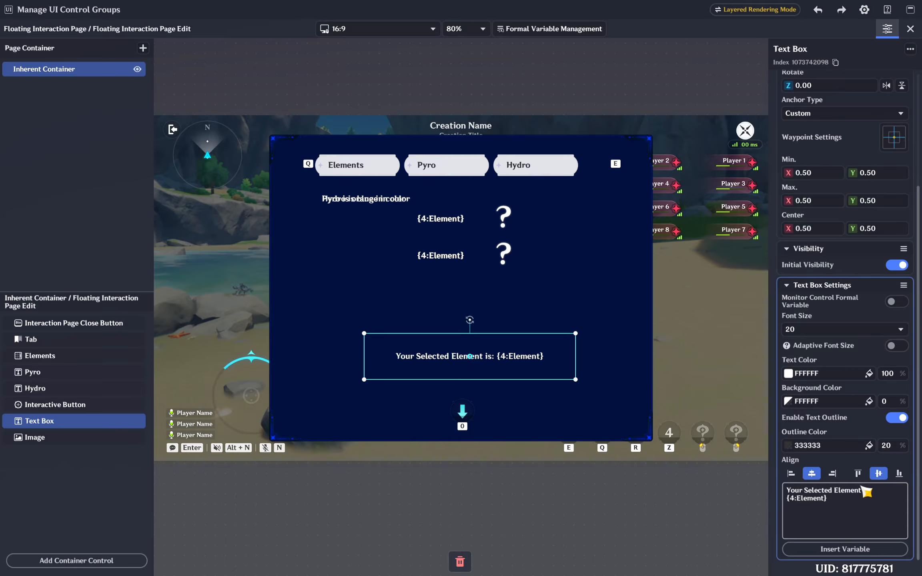
# Step: Enable formal variable monitoring for the text box and choose the Elements control as the monitored control
pyautogui.scroll(1, 869, 332)
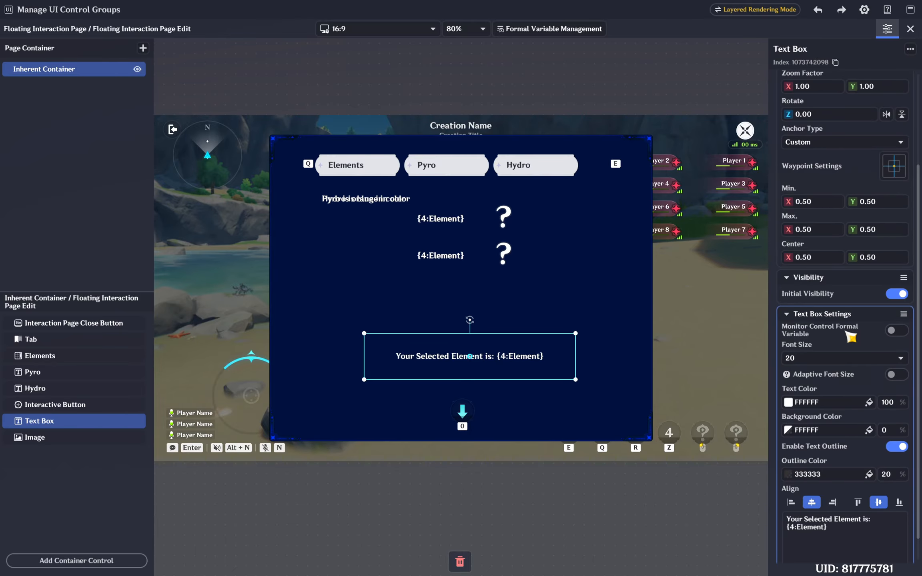
pyautogui.click(896, 330)
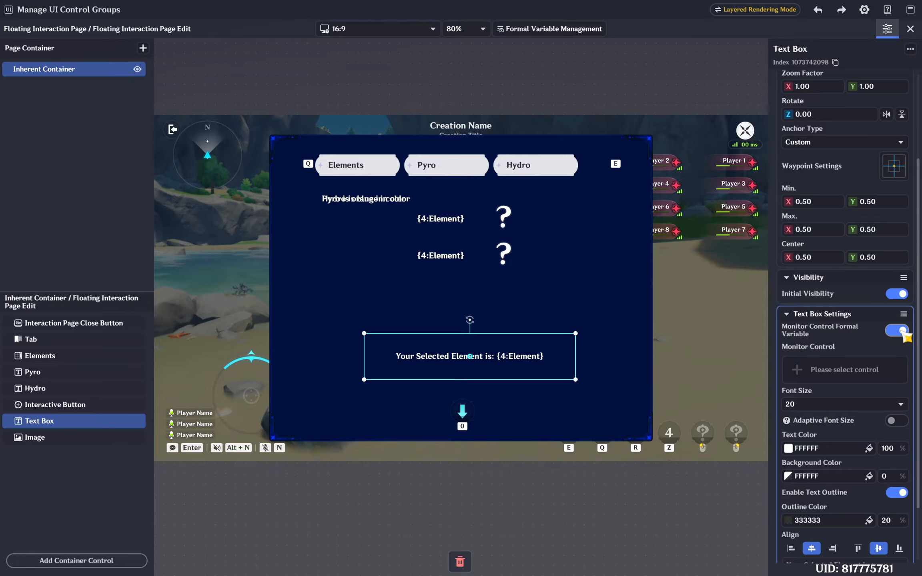
pyautogui.click(849, 376)
pyautogui.click(706, 246)
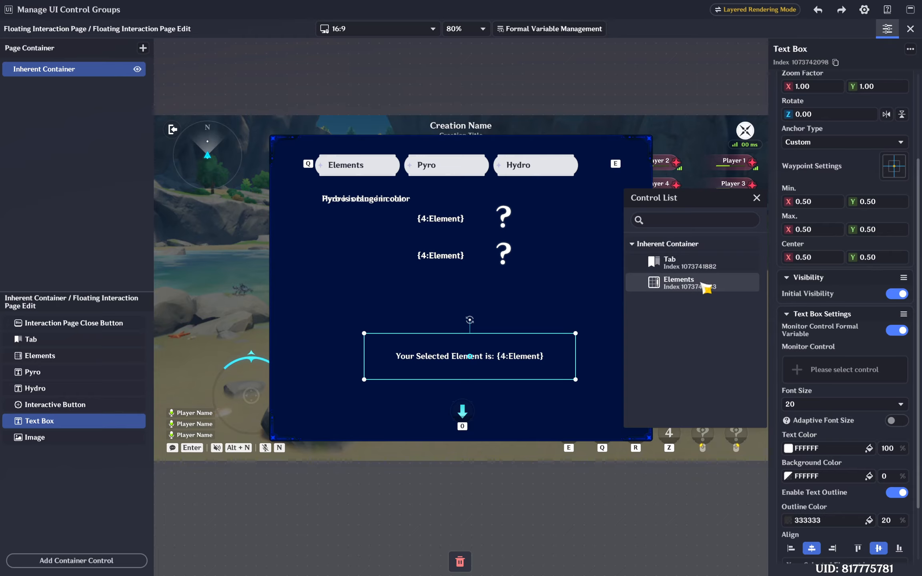
pyautogui.click(689, 282)
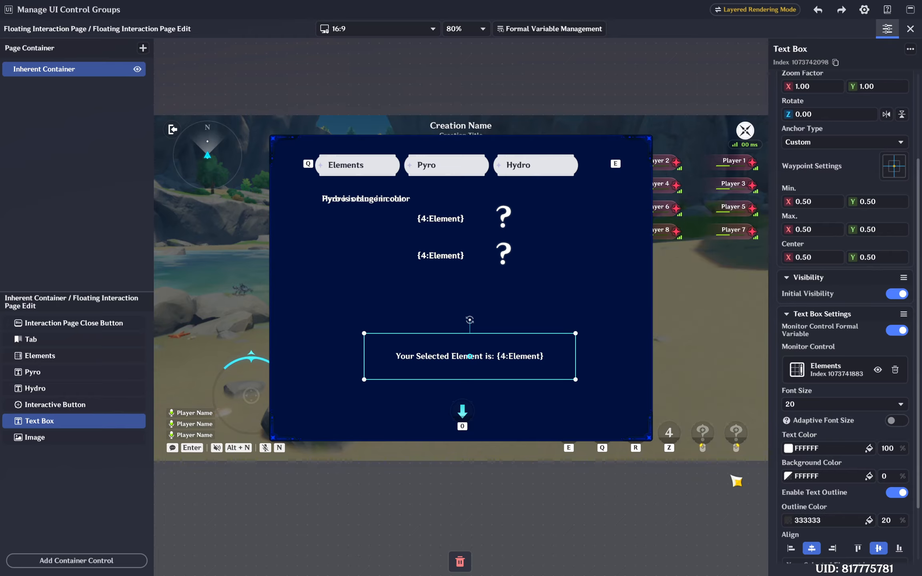
# Step: Leave the page edit and save the Floating Interaction Page changes to its template
pyautogui.click(910, 28)
pyautogui.click(459, 562)
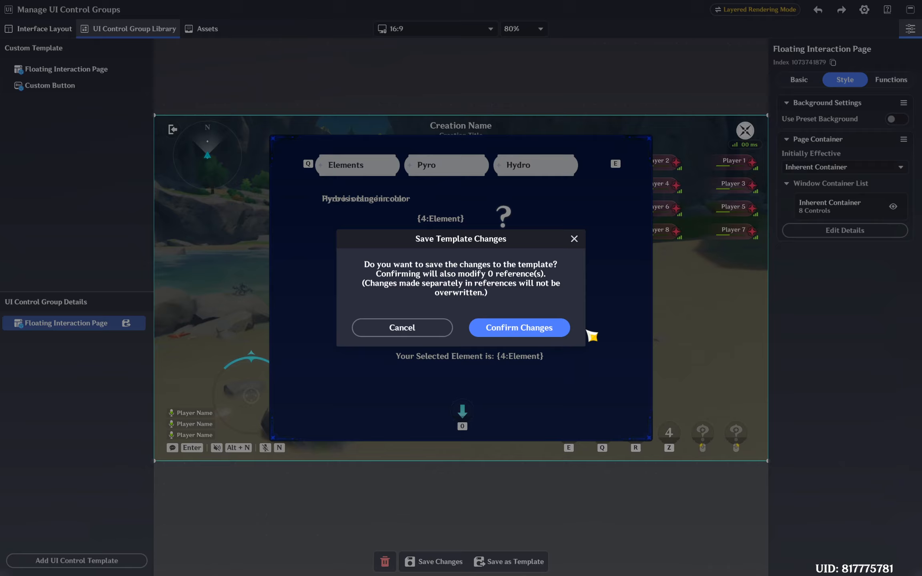
pyautogui.click(560, 327)
# Step: Return to the sandbox editor and start a single-player test play with the default options
pyautogui.click(910, 9)
pyautogui.click(14, 8)
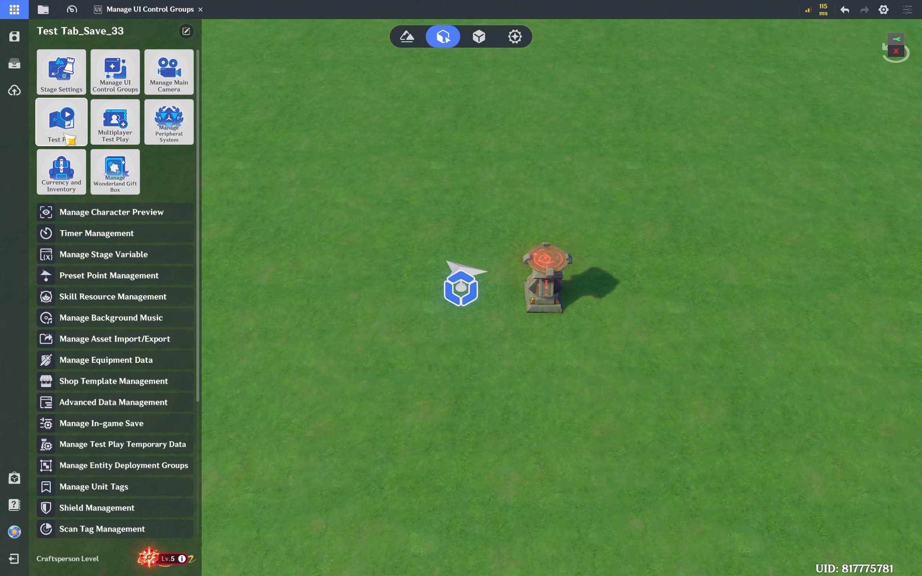
pyautogui.click(144, 558)
pyautogui.click(520, 327)
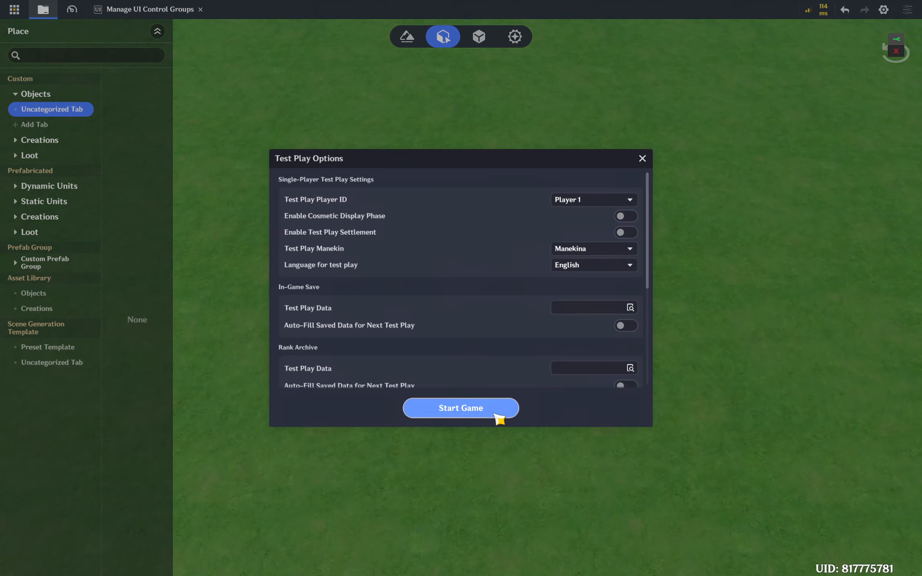
pyautogui.click(493, 412)
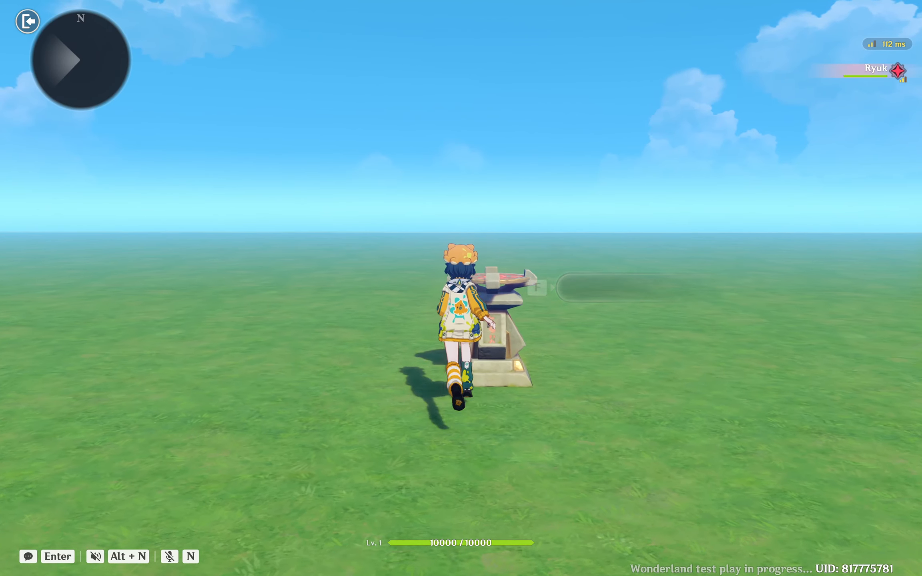
# Step: Open the bench's page in the test play, trigger the Interactive Button, alternate between Hydro and Pyro to check the text, and close the page
pyautogui.press('f')
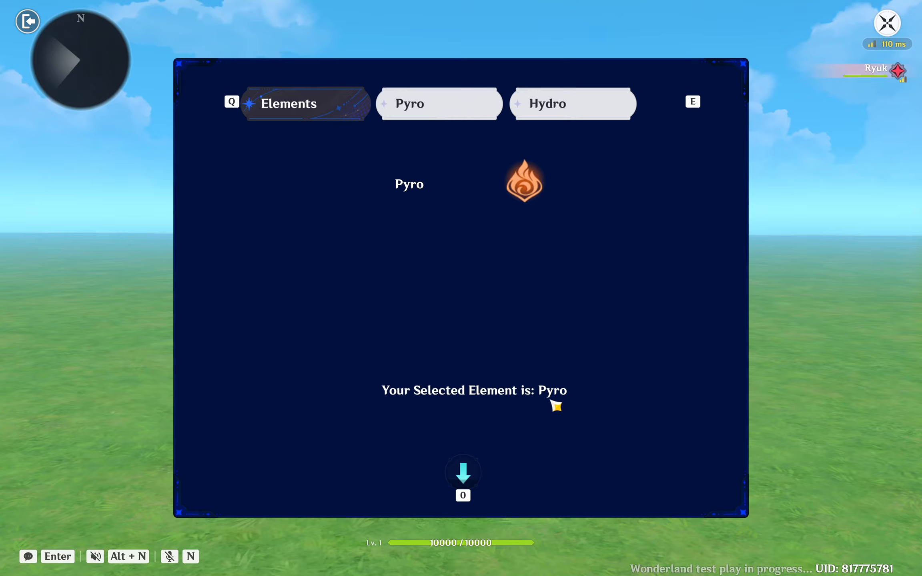
pyautogui.click(464, 475)
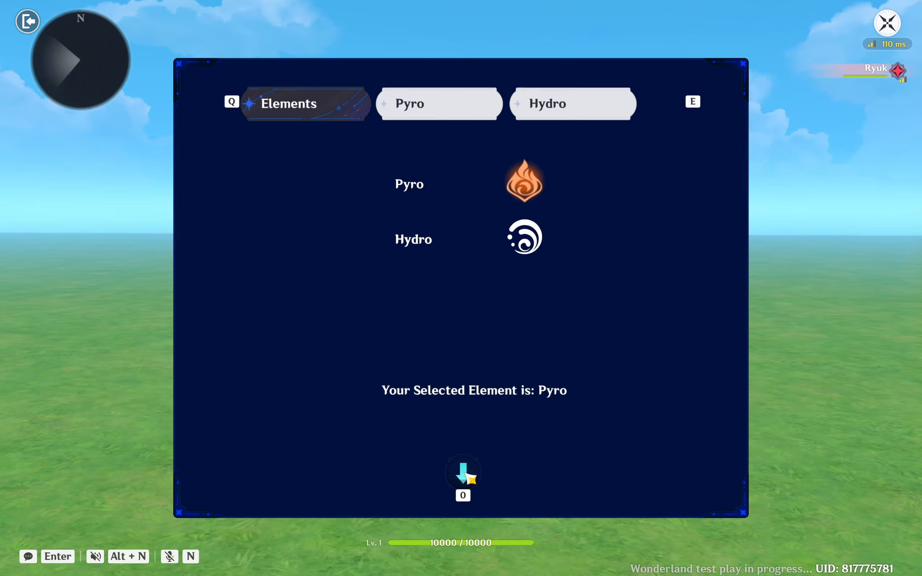
pyautogui.click(462, 250)
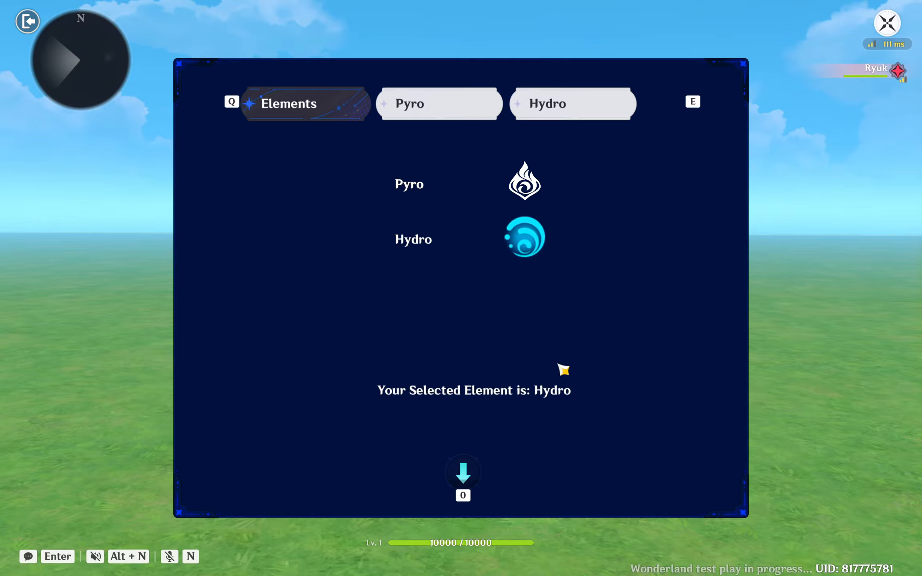
pyautogui.click(460, 196)
pyautogui.click(462, 237)
pyautogui.click(459, 196)
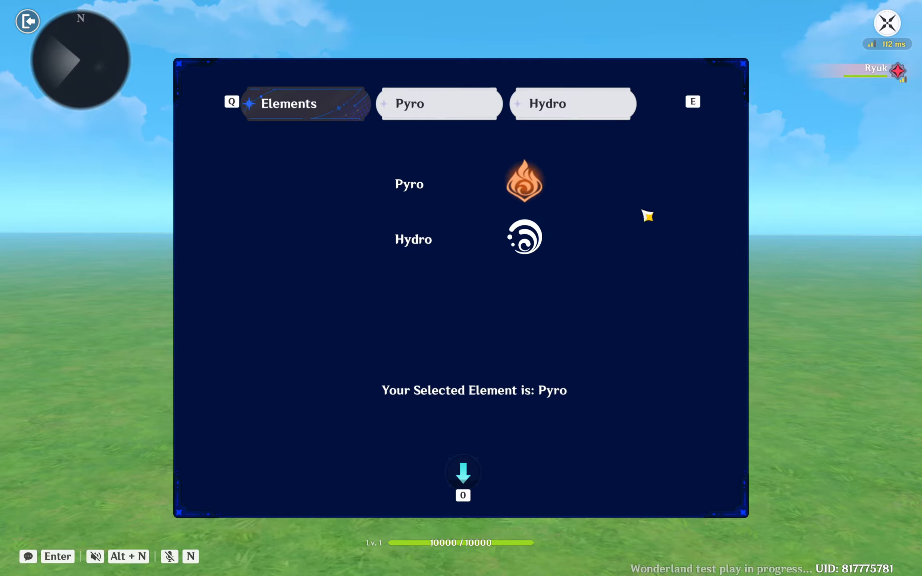
pyautogui.click(892, 27)
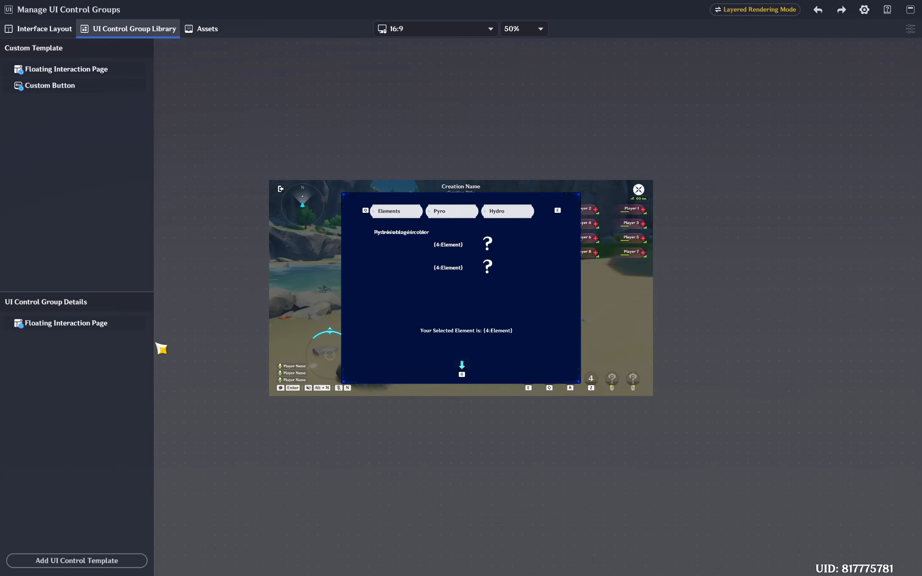
# Step: In the Floating Interaction Page's details, enable control status monitoring for the Interactive Button and add the Tab control to its monitor list
pyautogui.click(76, 325)
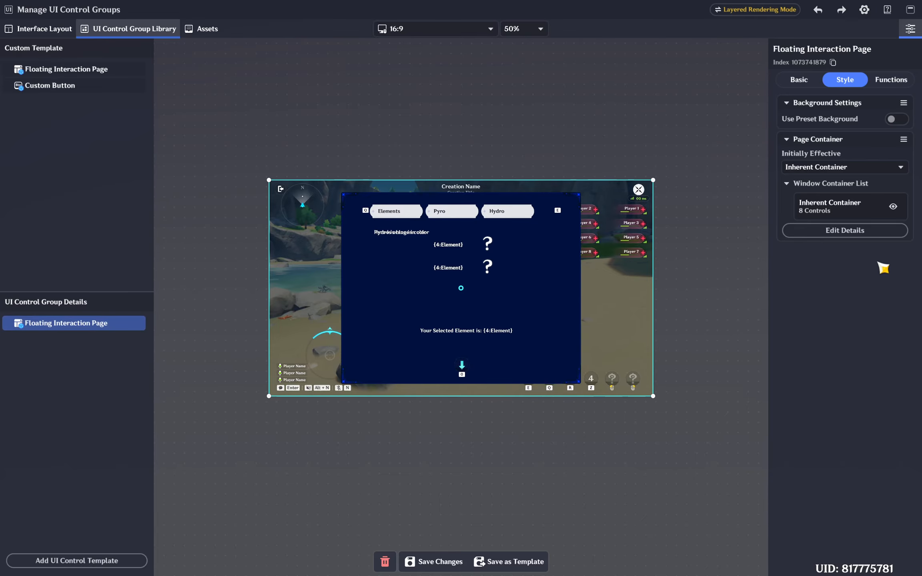
pyautogui.click(865, 236)
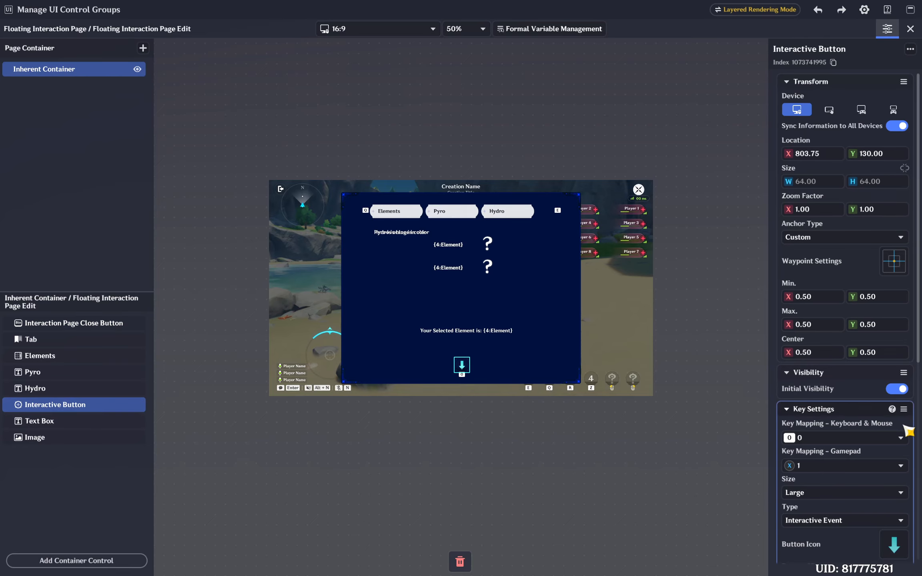
pyautogui.scroll(-5, 909, 431)
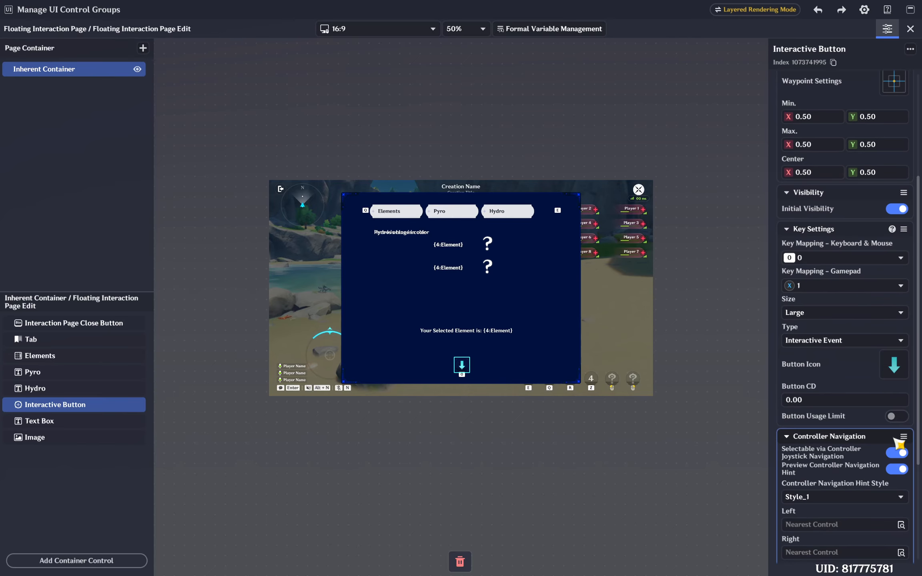
pyautogui.scroll(-5, 899, 443)
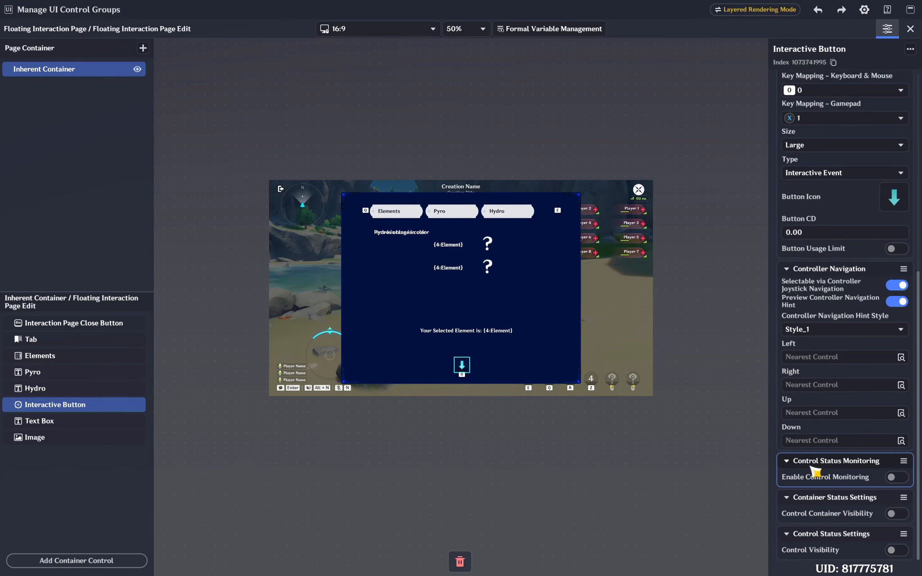
pyautogui.click(896, 477)
pyautogui.click(901, 478)
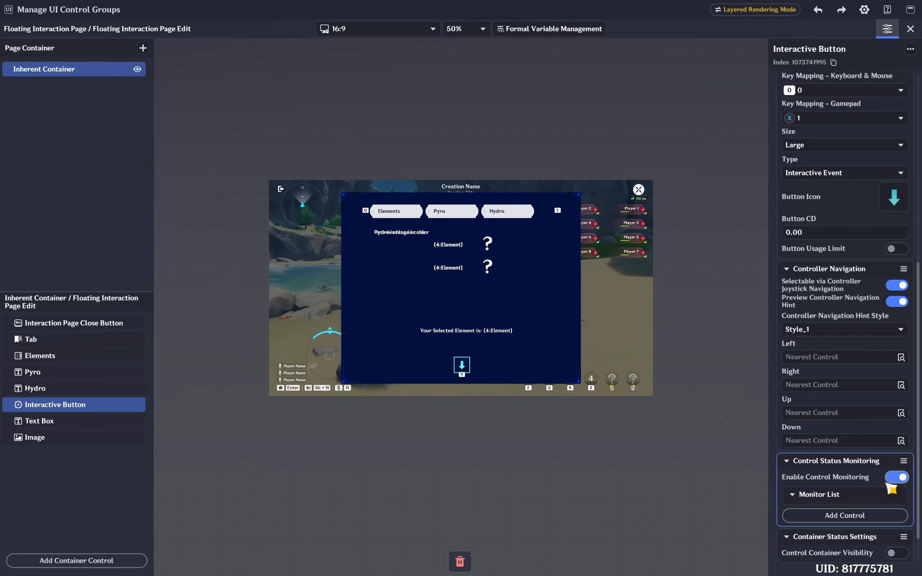
pyautogui.click(855, 517)
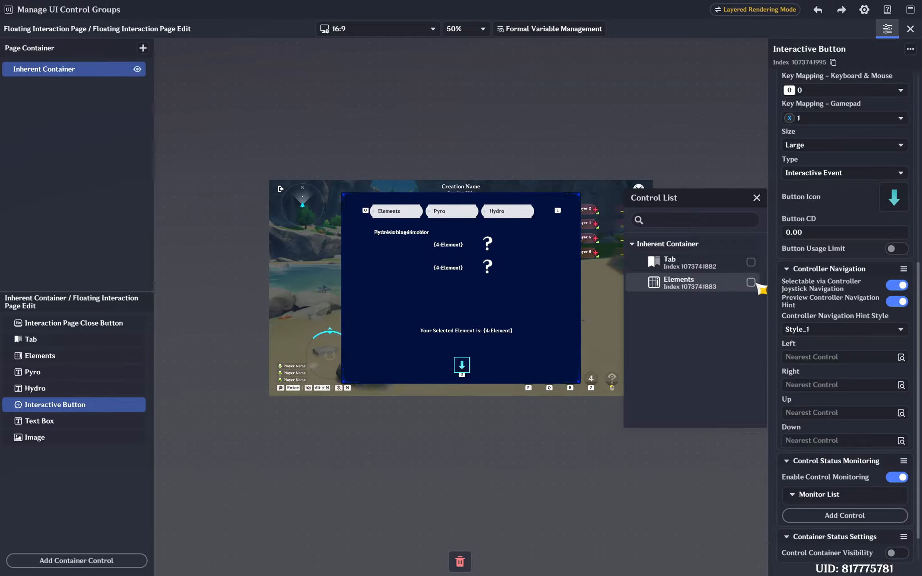
pyautogui.click(751, 262)
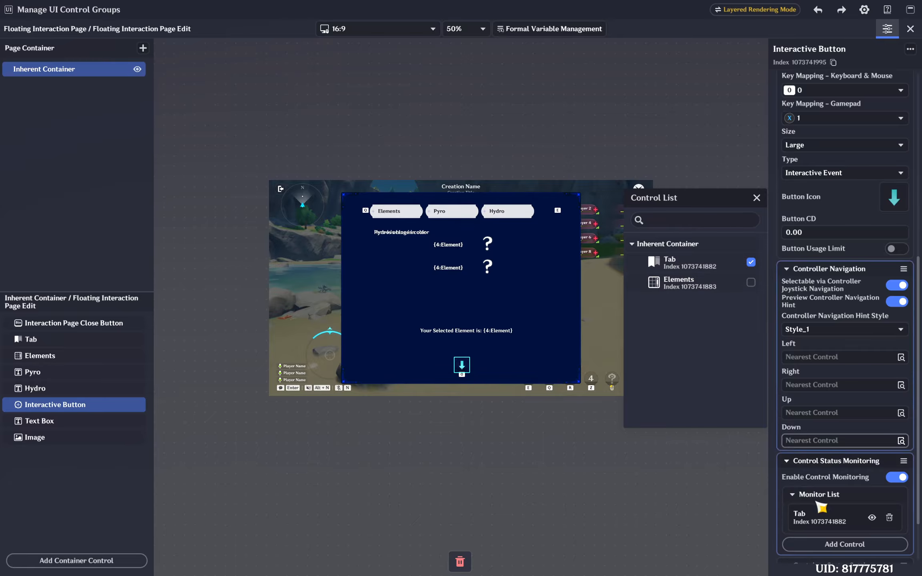
pyautogui.click(756, 198)
pyautogui.scroll(-3, 868, 520)
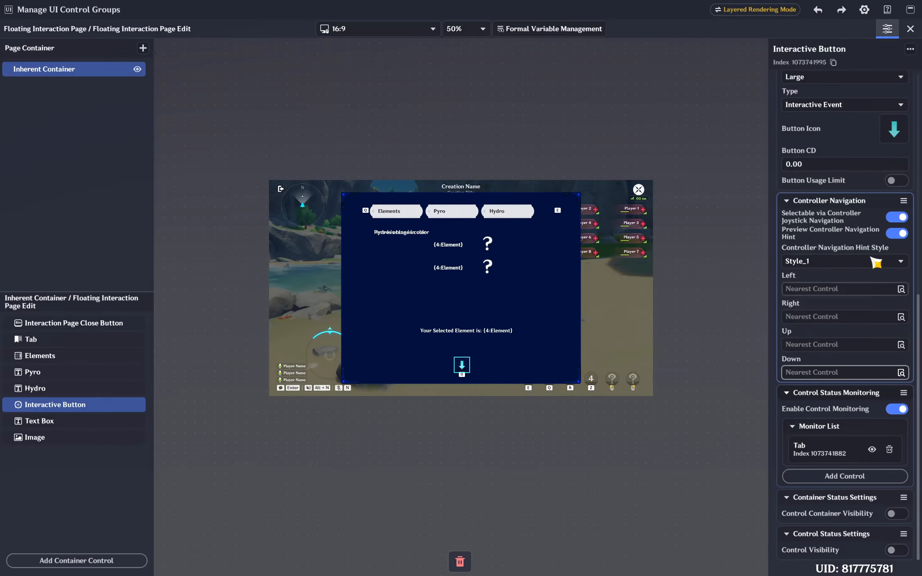
pyautogui.click(911, 29)
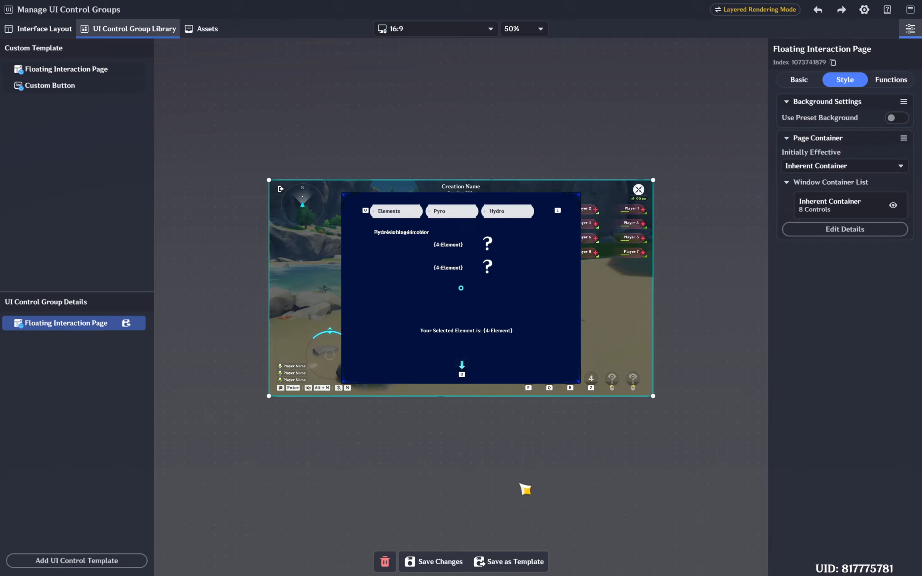
# Step: Save the changes to the Floating Interaction Page and return to the sandbox editor
pyautogui.click(435, 561)
pyautogui.click(531, 327)
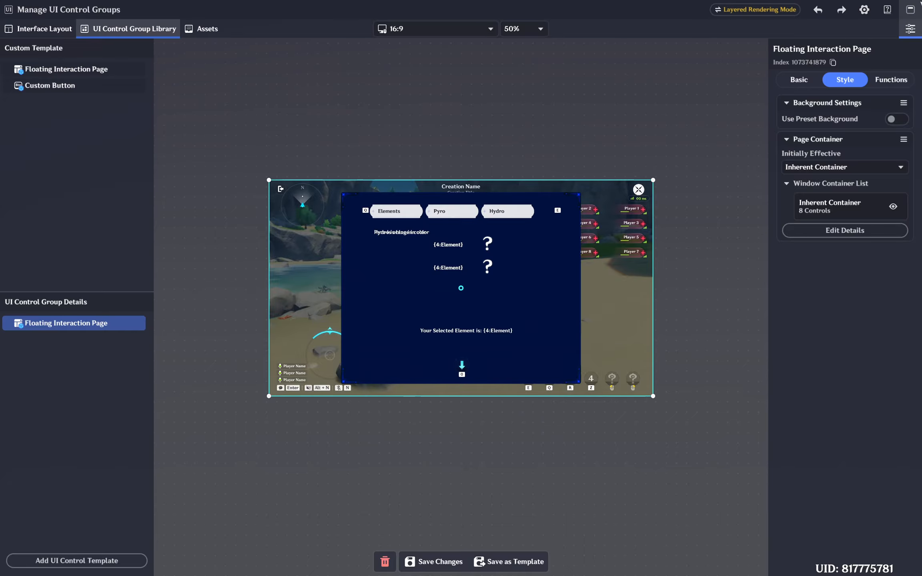
pyautogui.click(911, 9)
# Step: Switch to the server node graph editor, bring up the Player graph and open the Log window
pyautogui.hotkey('alt', 'Tab')
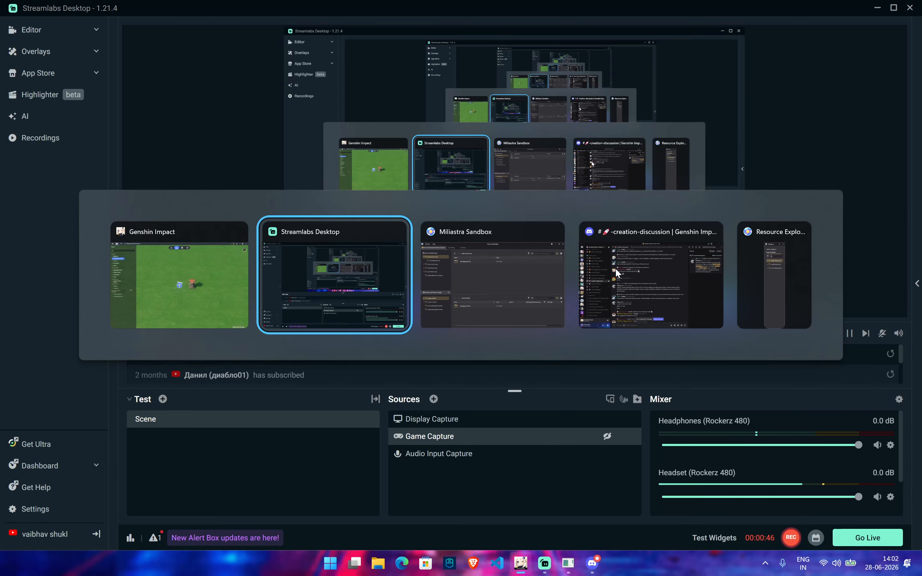
pyautogui.hotkey('alt', 'Tab')
pyautogui.click(273, 36)
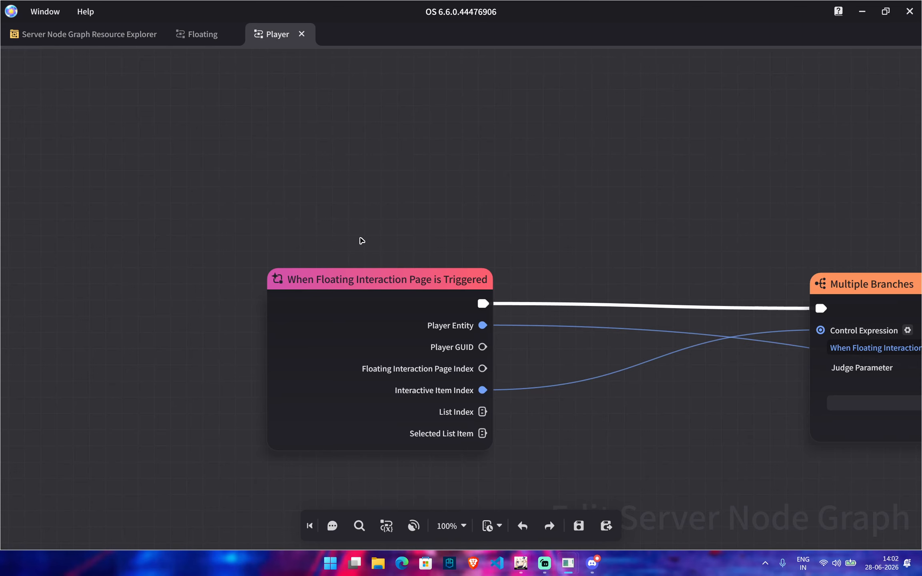
pyautogui.scroll(-3, 636, 171)
pyautogui.scroll(2, 555, 192)
pyautogui.scroll(1, 459, 241)
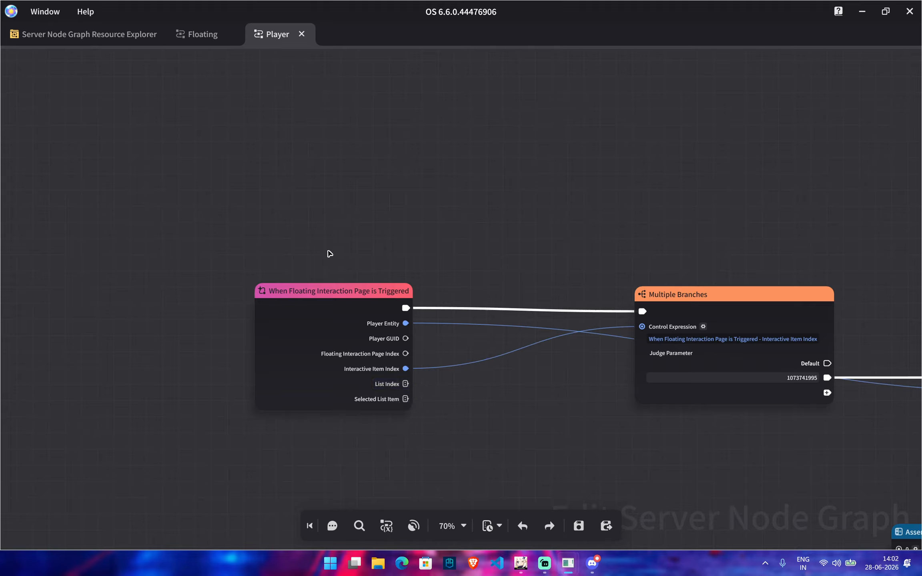
pyautogui.click(44, 12)
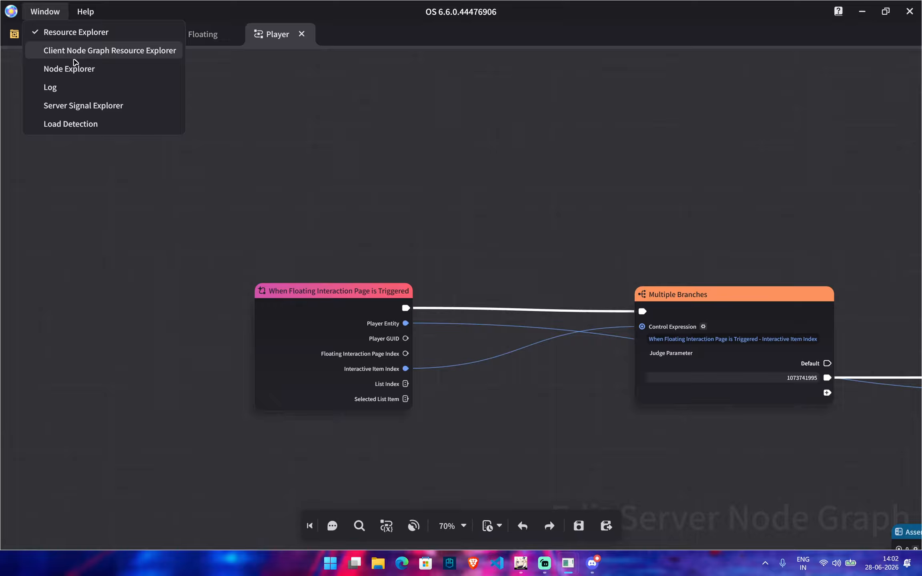
pyautogui.click(64, 92)
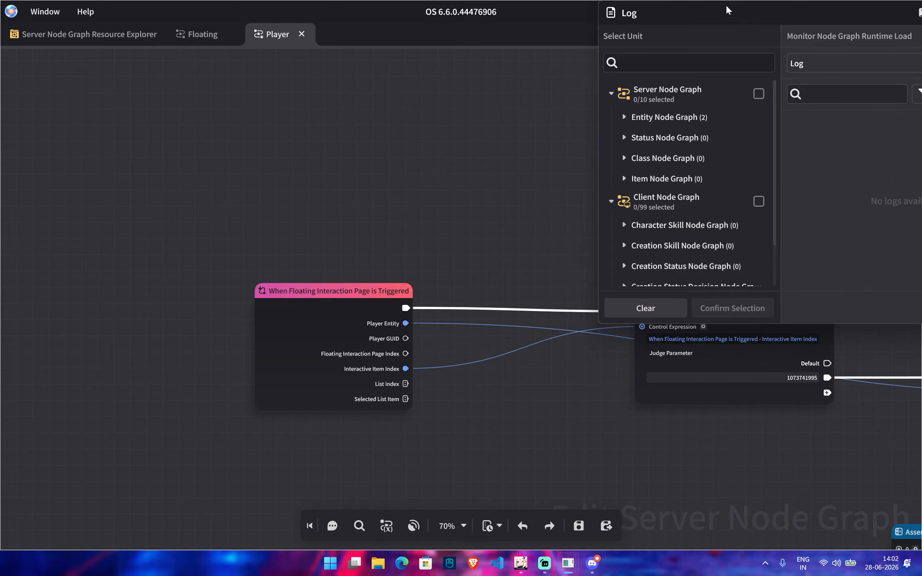
# Step: In the Log, select the Player entity node graph as the unit to monitor and confirm the selection
pyautogui.moveTo(722, 21); pyautogui.dragTo(465, 44)
pyautogui.click(379, 144)
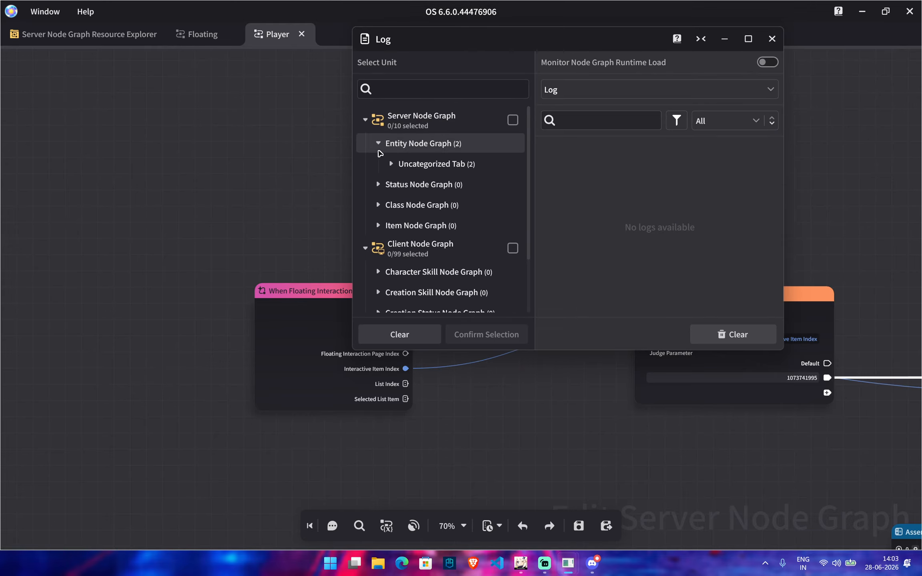
pyautogui.click(391, 164)
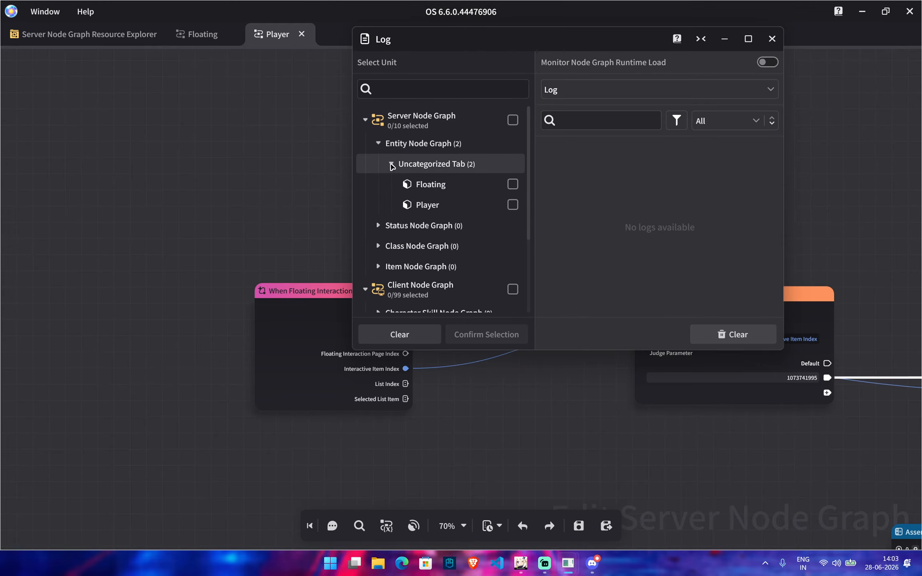
pyautogui.click(517, 206)
pyautogui.click(518, 337)
pyautogui.click(538, 454)
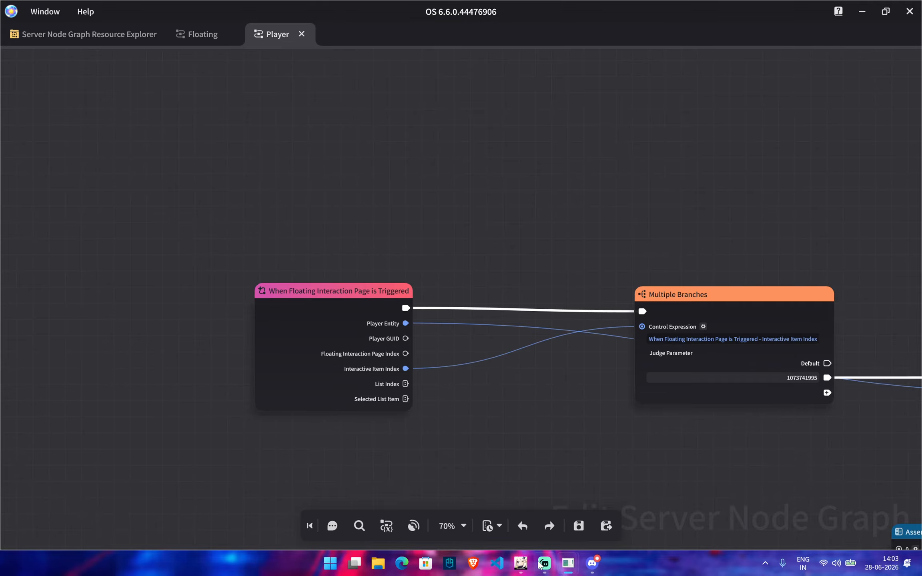
# Step: Switch back to the sandbox editor and start a single-player test play with the default options
pyautogui.click(520, 564)
pyautogui.click(14, 9)
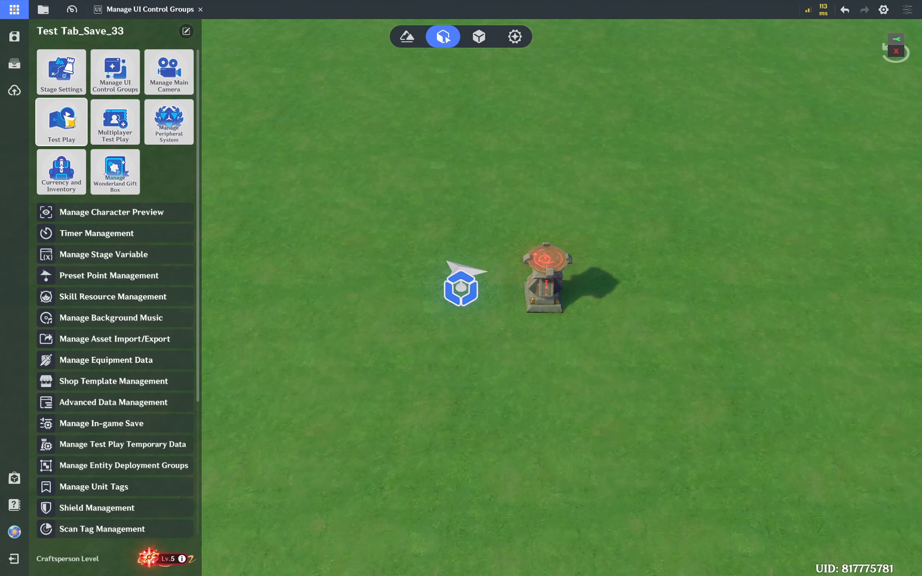
pyautogui.click(61, 120)
pyautogui.click(505, 327)
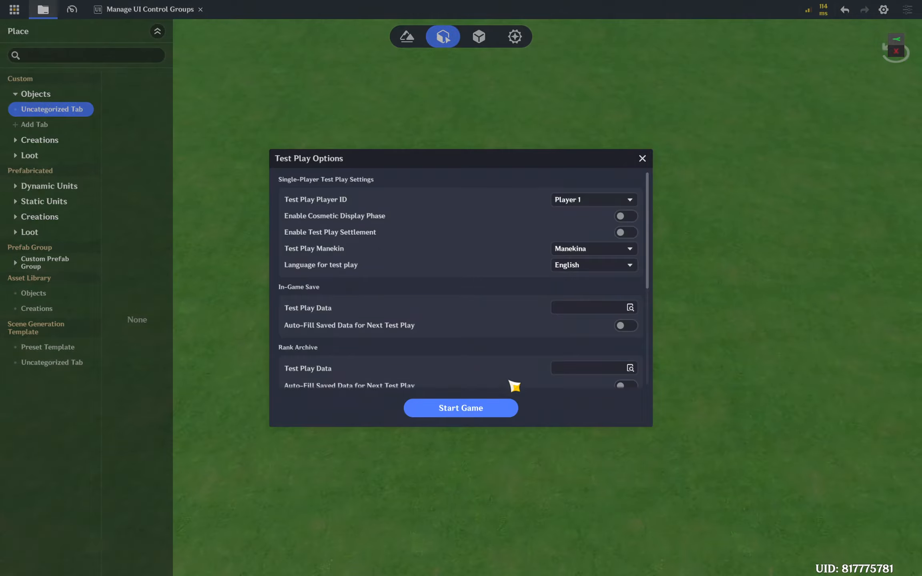
pyautogui.click(494, 406)
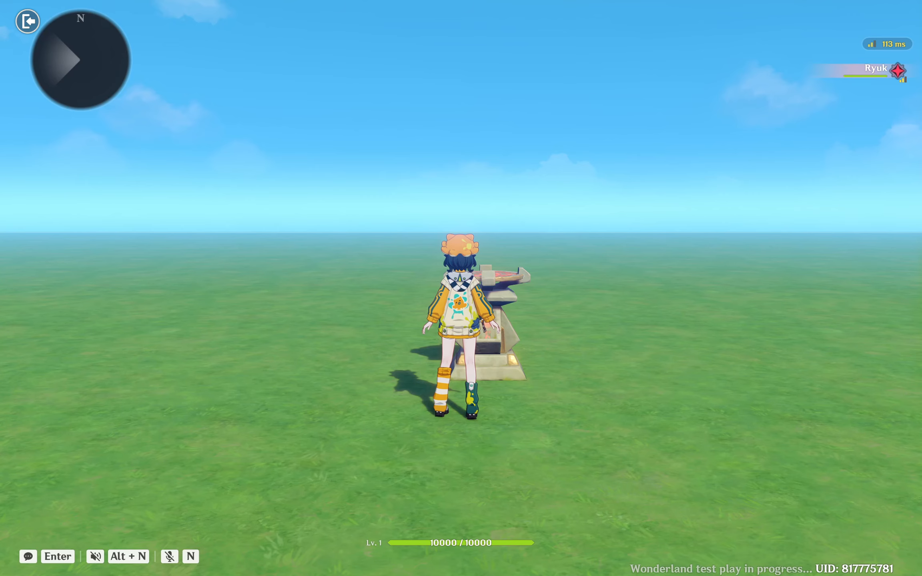
# Step: Open the bench's page, trigger the Interactive Button, and inspect the logged Player graph run in debug mode
pyautogui.press('w')
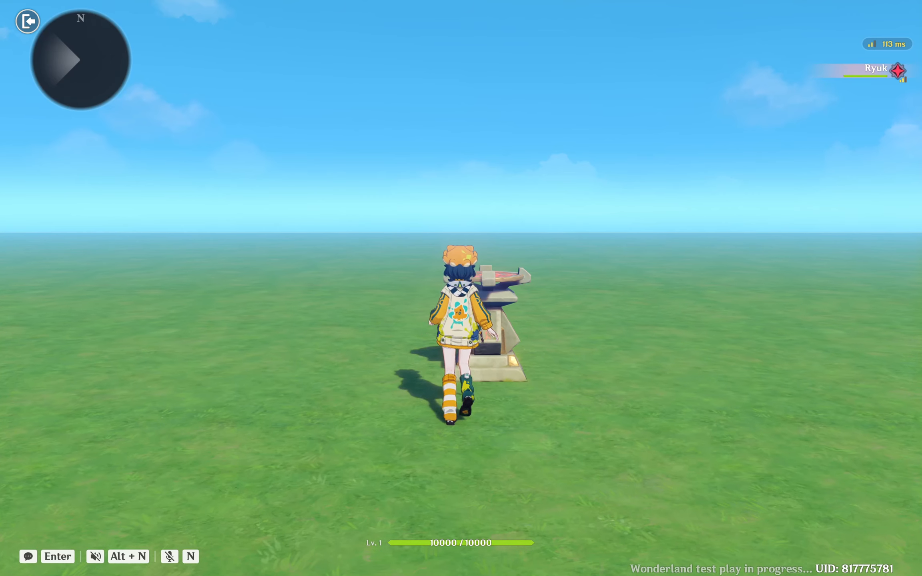
pyautogui.press('f')
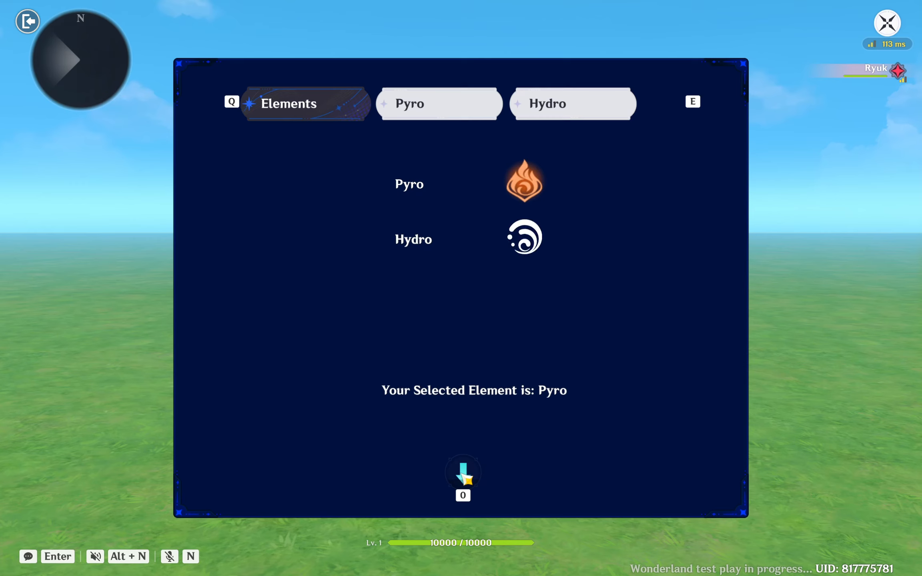
pyautogui.hotkey('alt', 'Tab')
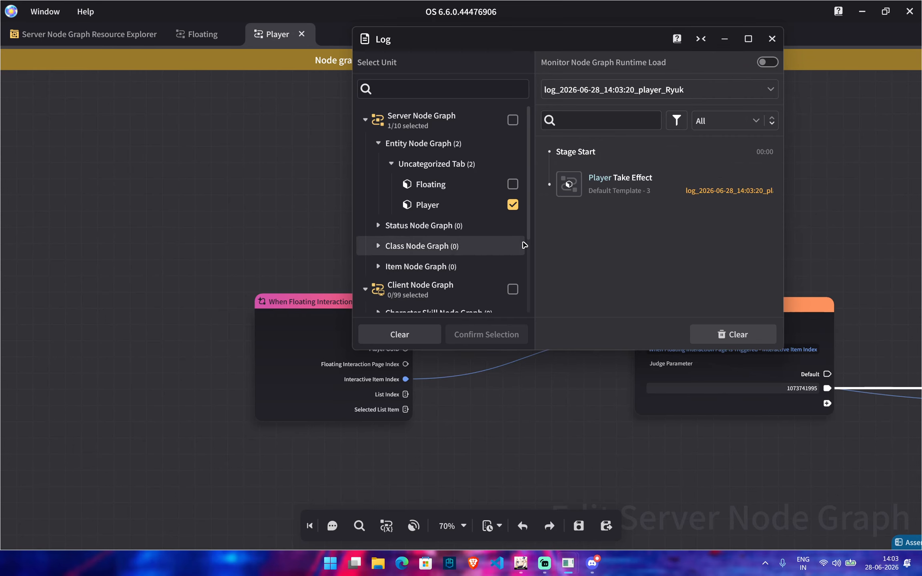
pyautogui.click(615, 187)
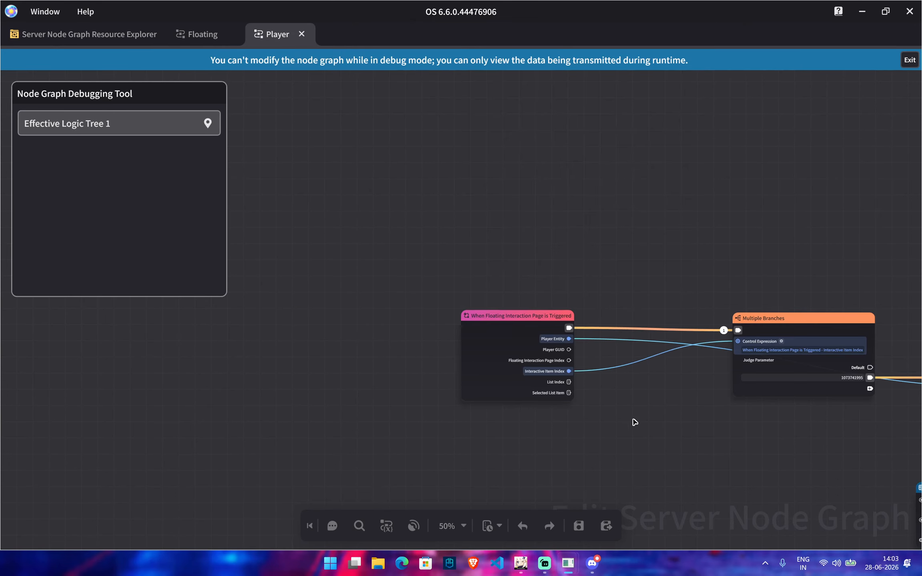
pyautogui.moveTo(742, 470); pyautogui.dragTo(632, 440, button='middle')
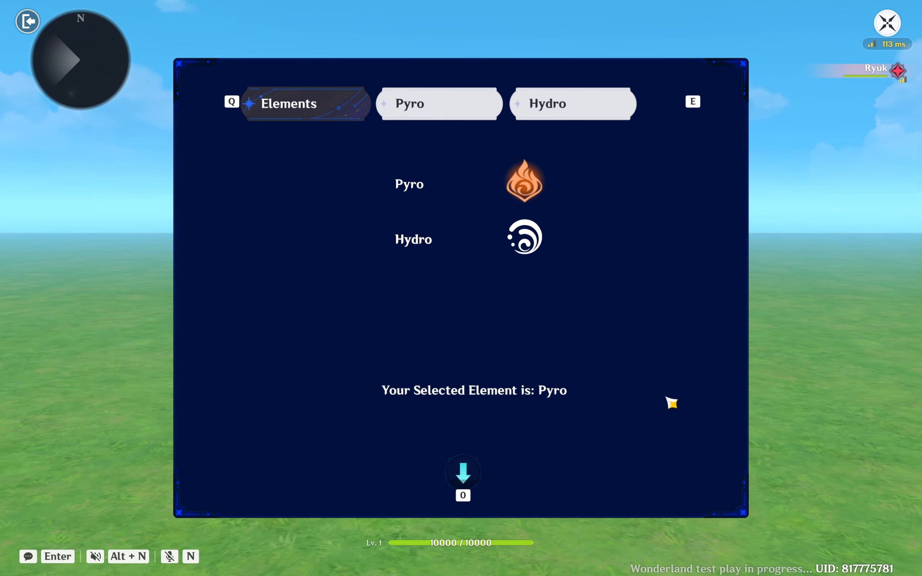
# Step: Close the bench's page and exit the test play
pyautogui.press('Escape')
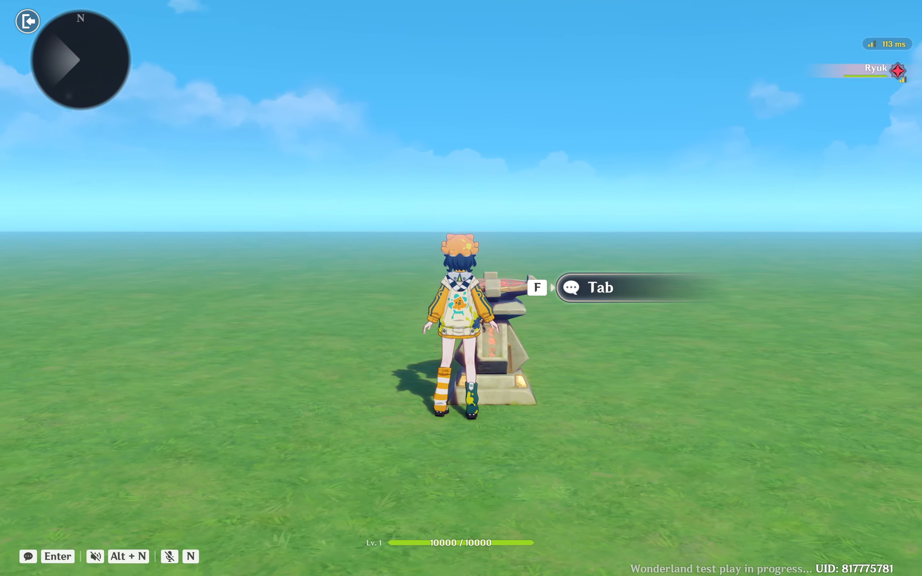
pyautogui.press('Escape')
pyautogui.click(446, 343)
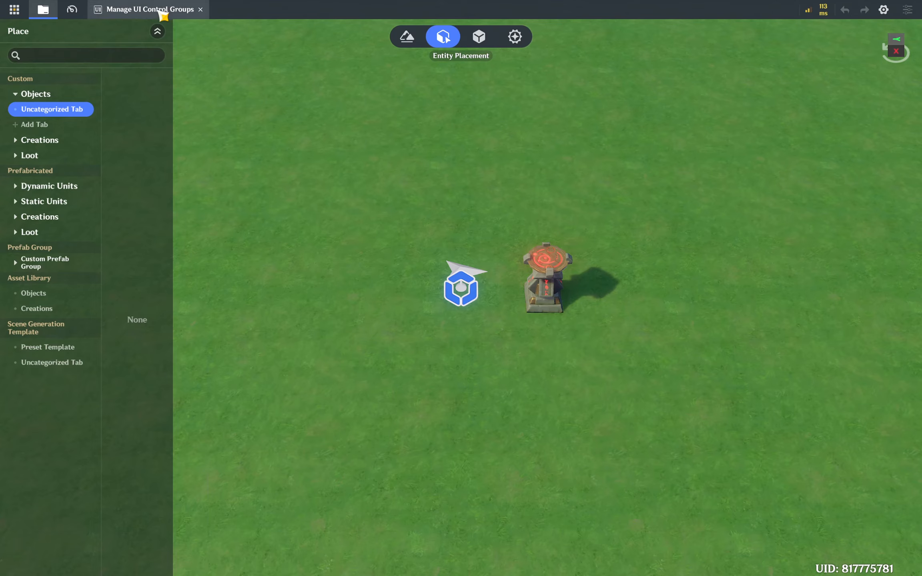
# Step: Open the Floating Interaction Page's container details from the control group library and inspect the Tab control
pyautogui.click(161, 12)
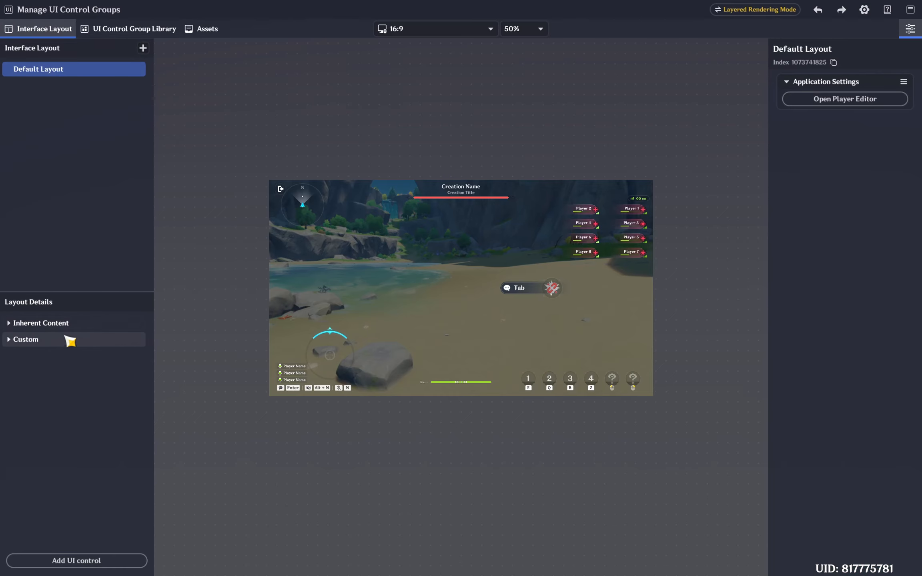
pyautogui.click(135, 28)
pyautogui.click(104, 323)
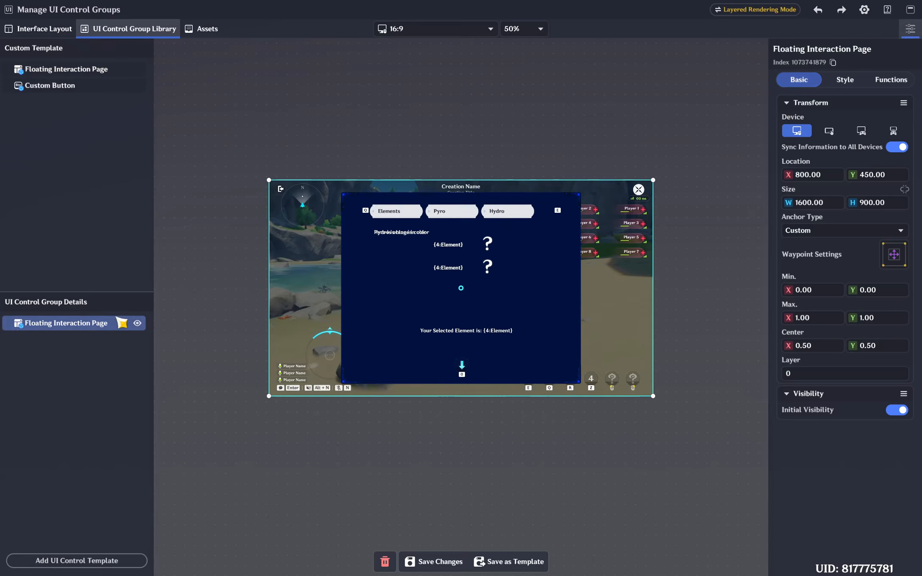
pyautogui.click(851, 81)
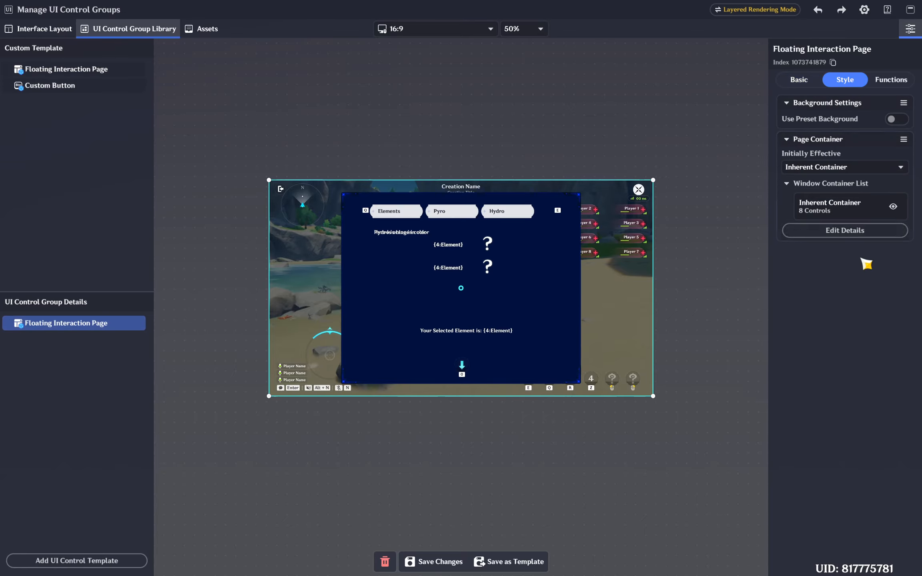
pyautogui.click(860, 234)
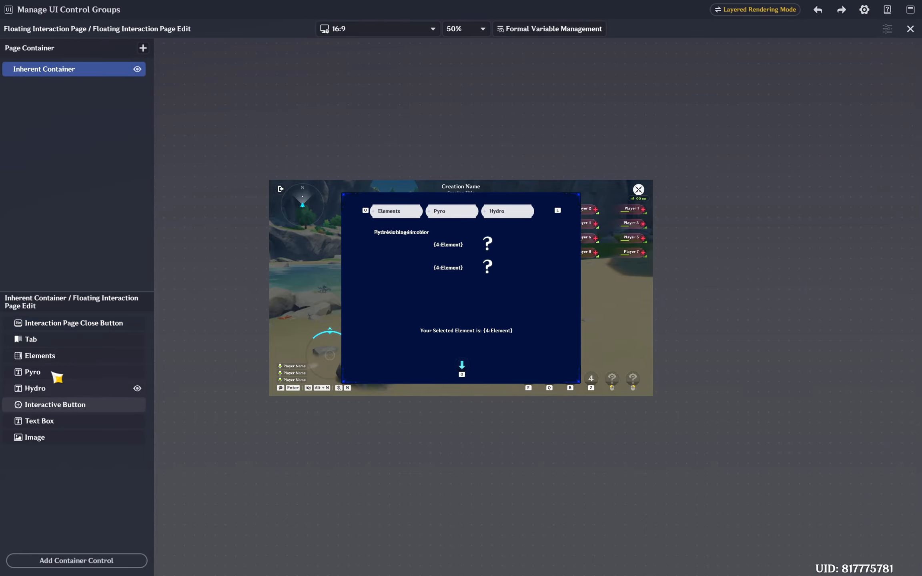
pyautogui.click(50, 341)
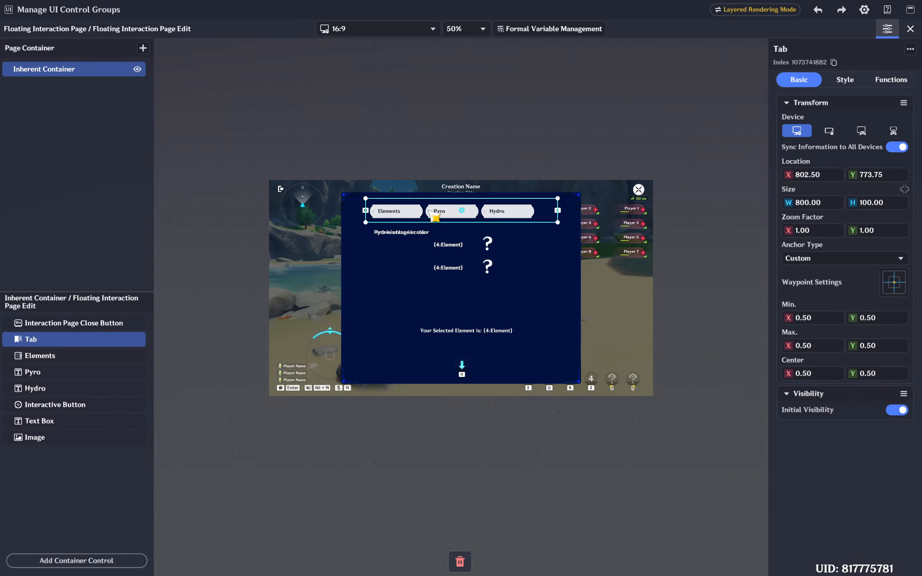
pyautogui.scroll(3, 556, 374)
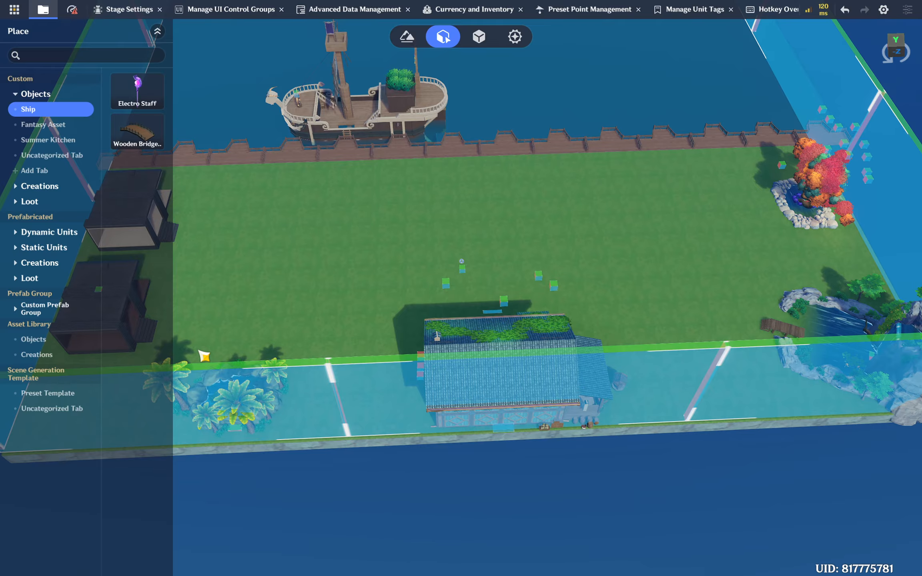
# Step: Survey the island stage from above, from the docked ship to the buildings and ponds
pyautogui.press('a')
pyautogui.press('e')
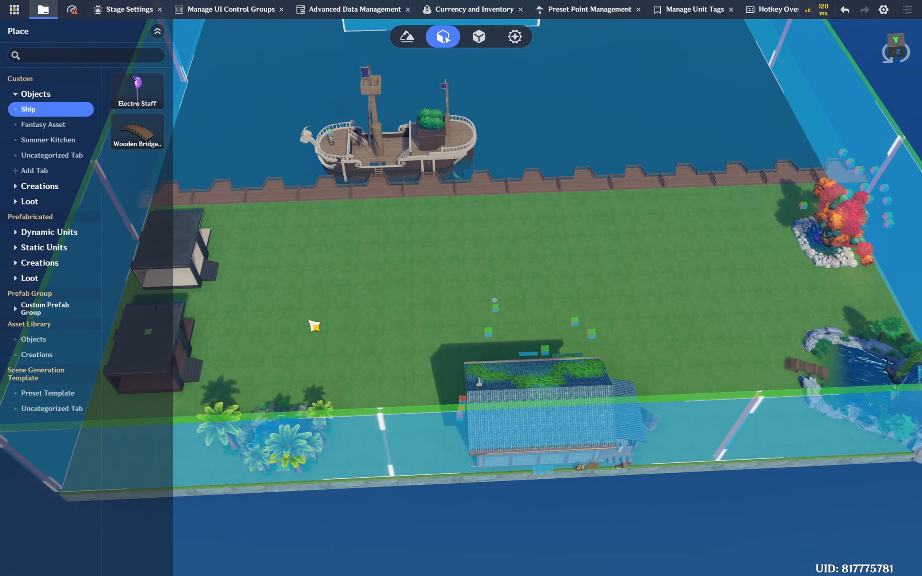
pyautogui.rightClick(307, 333)
pyautogui.click(393, 295)
pyautogui.press('a')
pyautogui.moveTo(401, 294); pyautogui.dragTo(399, 349, button='right')
pyautogui.press('d')
pyautogui.press('w')
pyautogui.press('d')
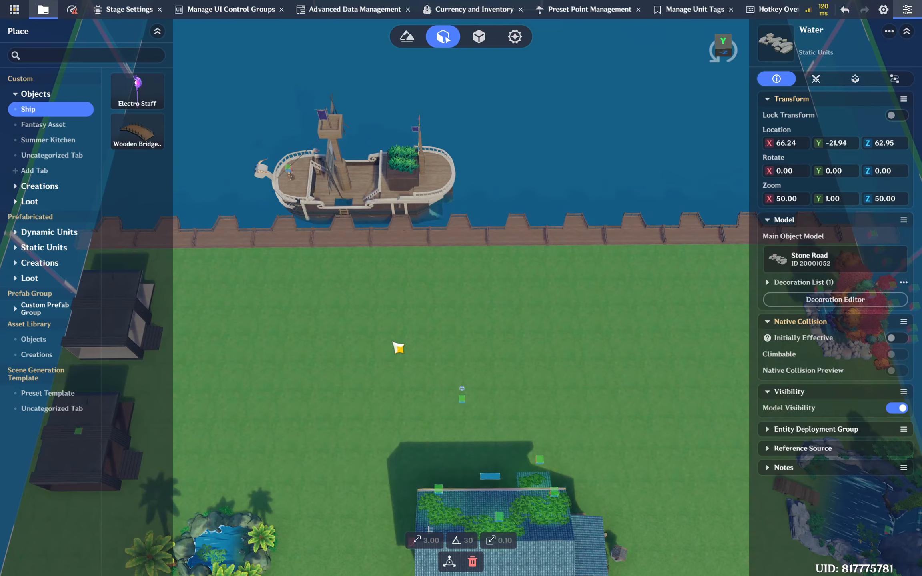
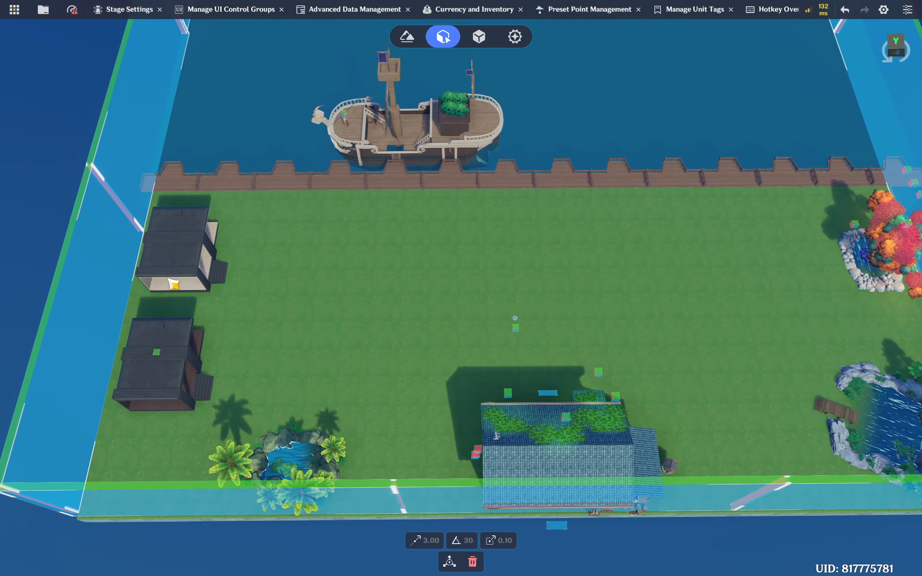
# Step: Turn off the permanent display of preset points and of empty object hint models in the stage
pyautogui.press('s')
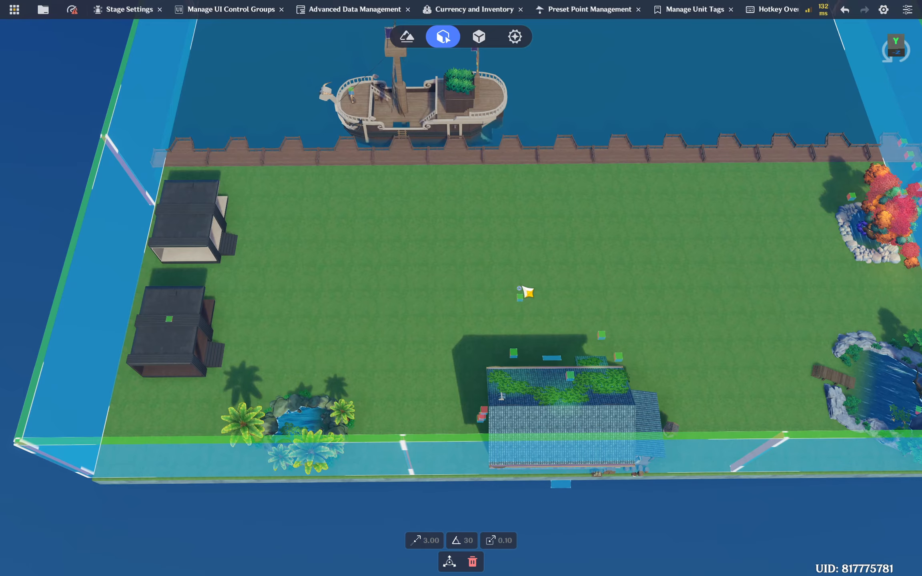
pyautogui.click(888, 10)
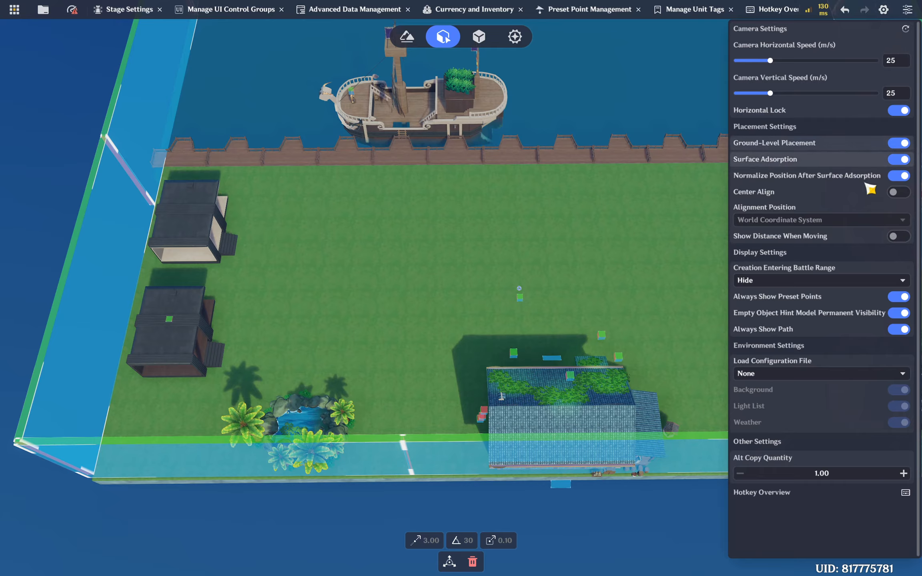
pyautogui.click(901, 313)
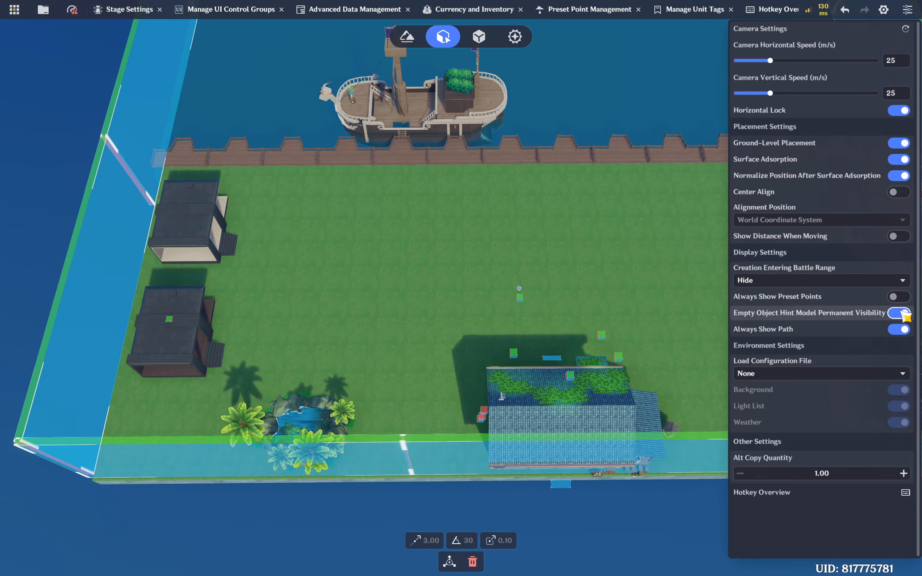
pyautogui.click(534, 296)
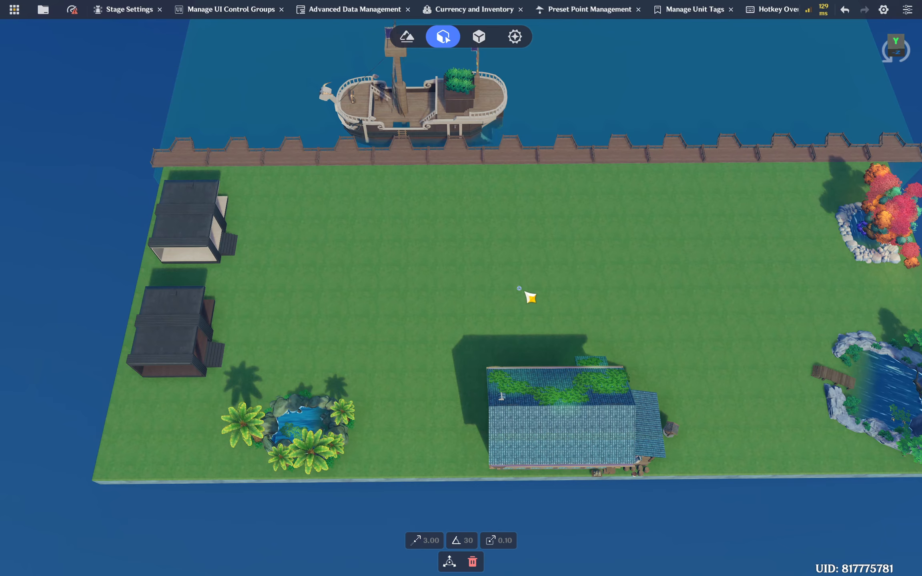
# Step: View the whole island stage straight from above, then tilt the view toward the docked ship
pyautogui.click(519, 289)
pyautogui.moveTo(439, 295); pyautogui.dragTo(16, 312)
pyautogui.moveTo(193, 296); pyautogui.dragTo(64, 301)
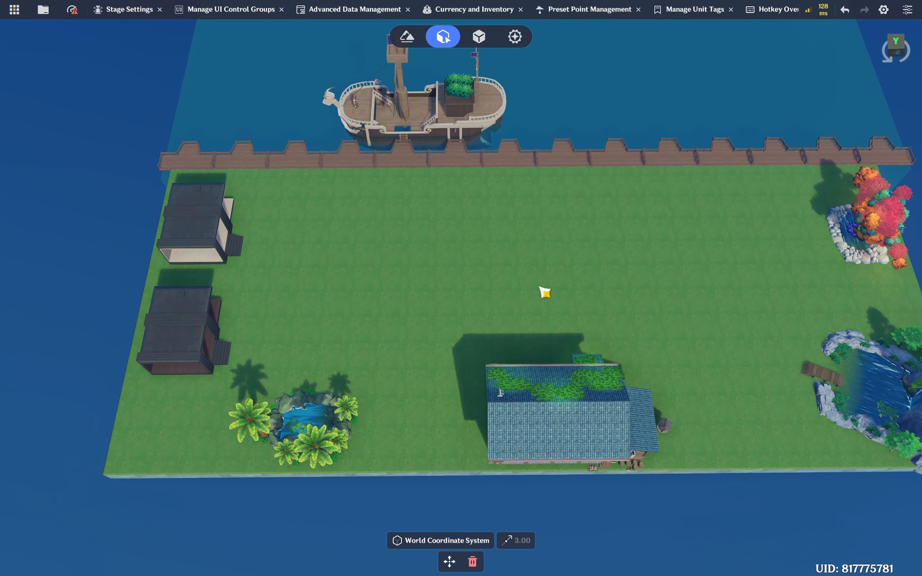
pyautogui.click(898, 41)
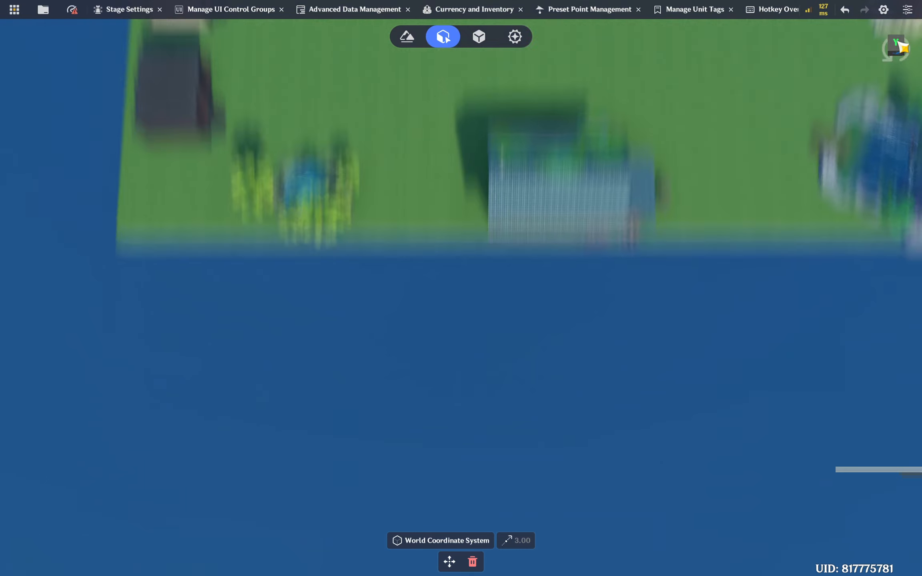
pyautogui.press('w')
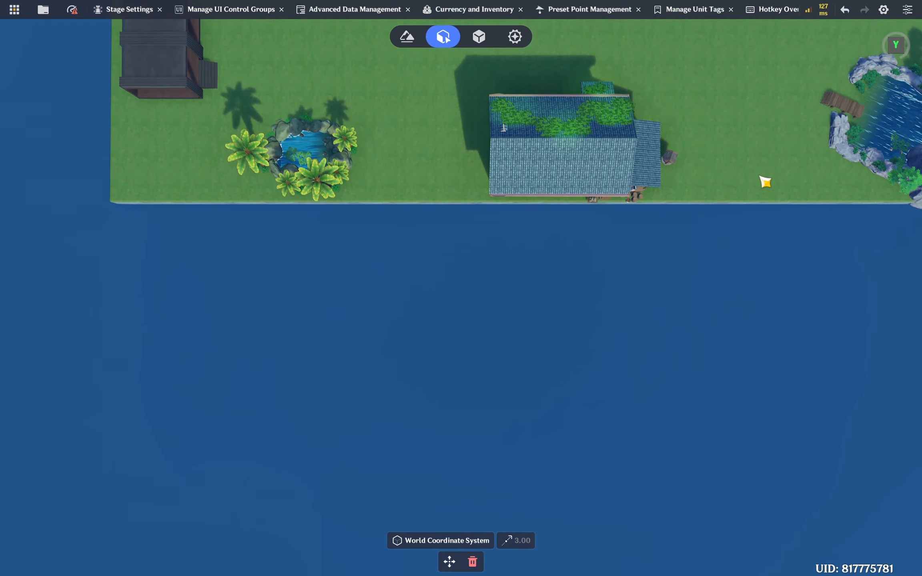
pyautogui.scroll(-2, 741, 185)
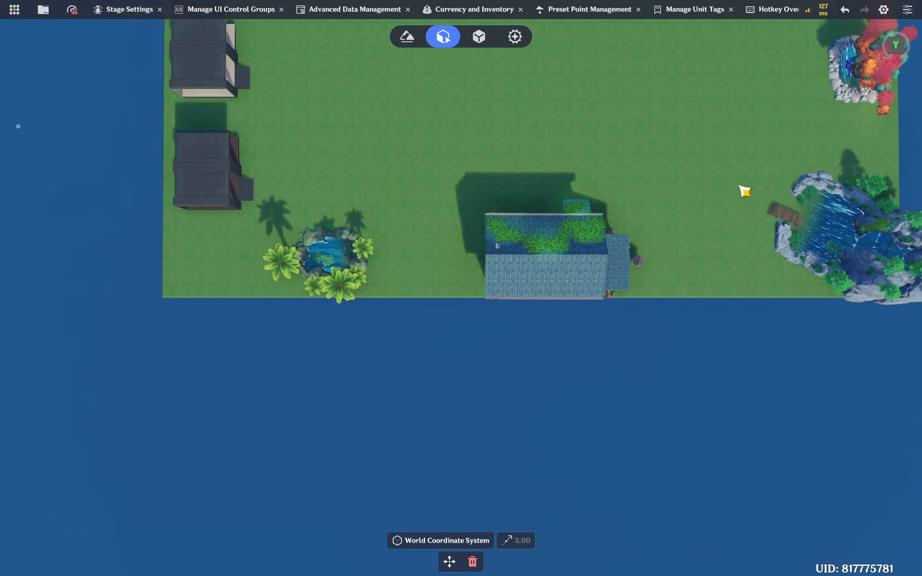
pyautogui.scroll(-2, 740, 188)
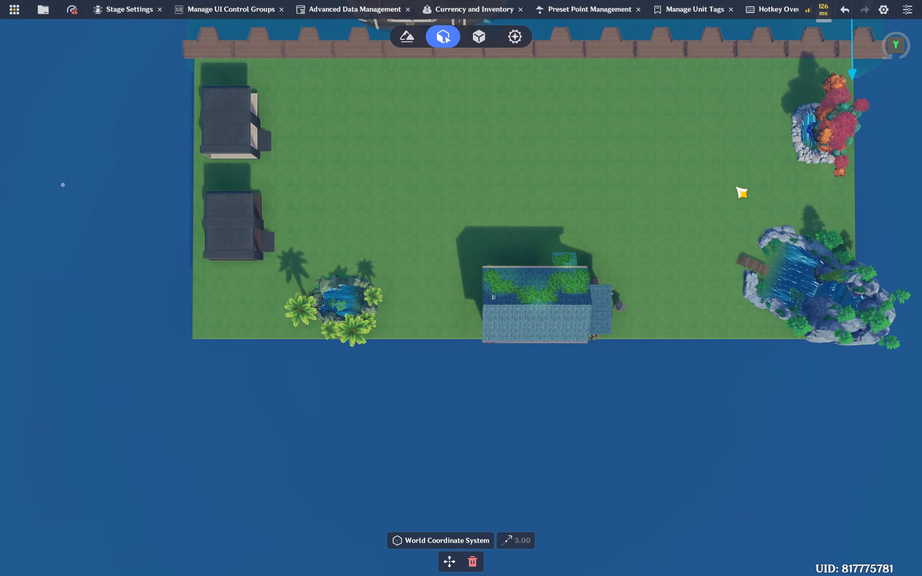
pyautogui.press('d')
pyautogui.press('a')
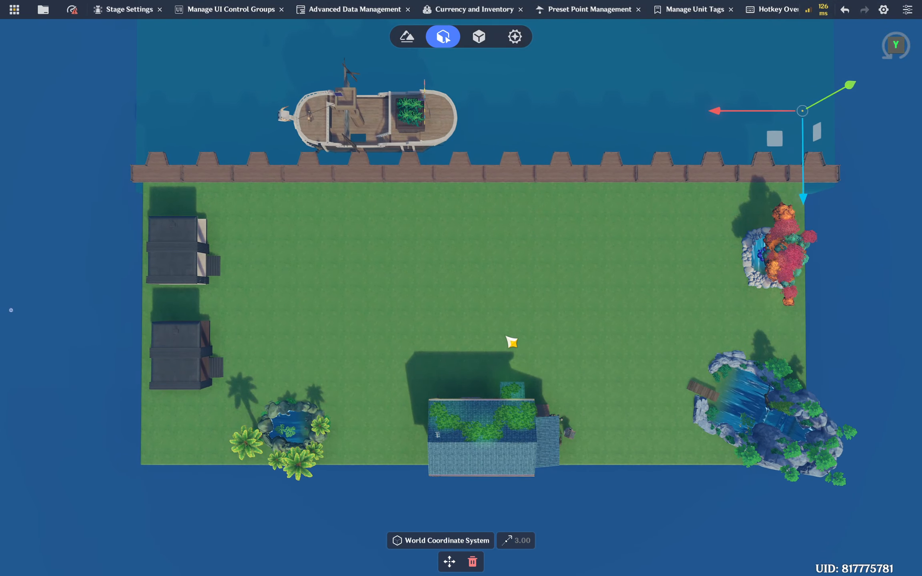
pyautogui.press('w')
pyautogui.press('d')
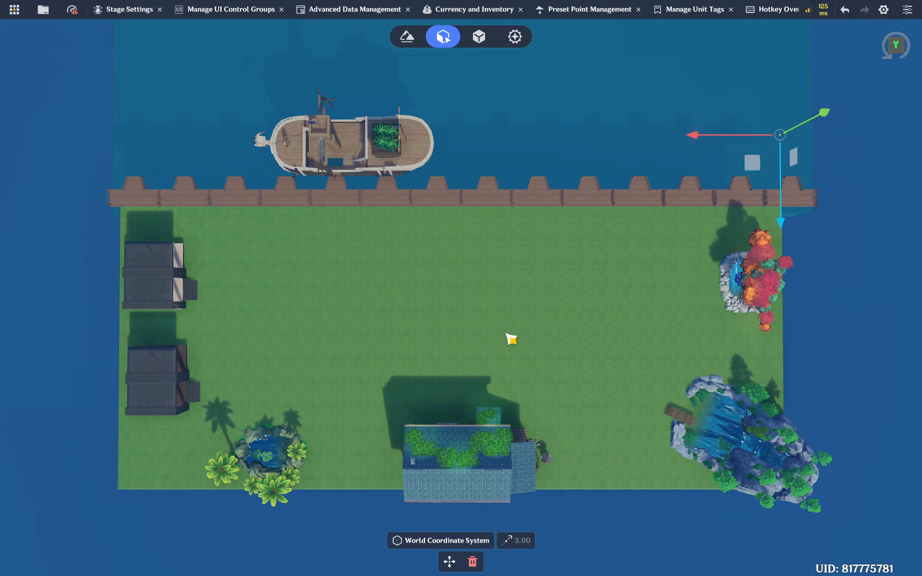
pyautogui.click(503, 336)
pyautogui.press('s')
pyautogui.scroll(2, 496, 326)
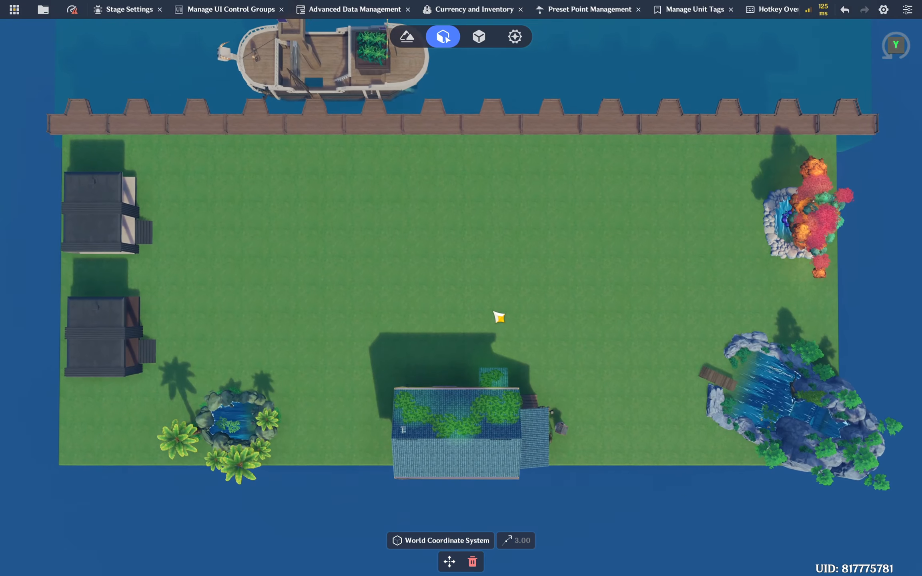
pyautogui.moveTo(501, 236); pyautogui.dragTo(502, 129, button='right')
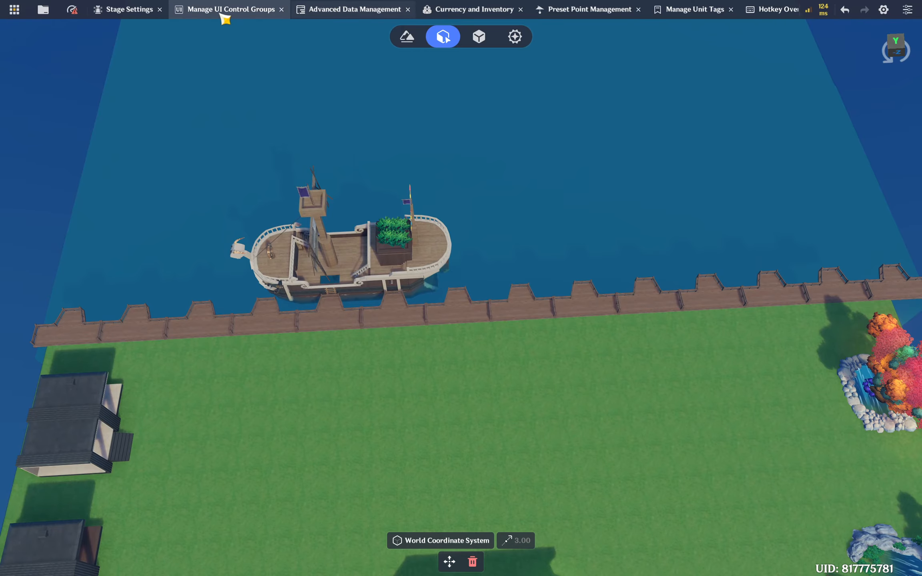
pyautogui.click(226, 10)
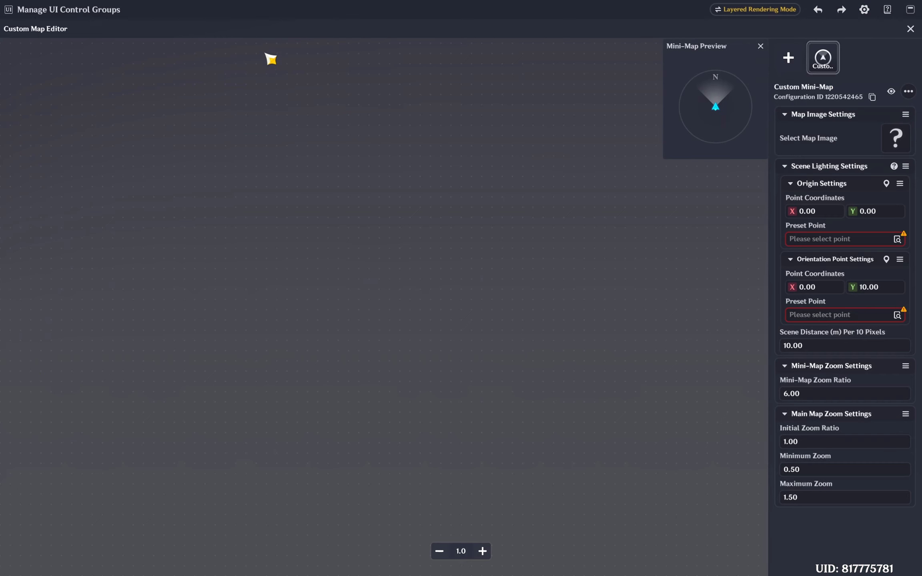
pyautogui.click(895, 139)
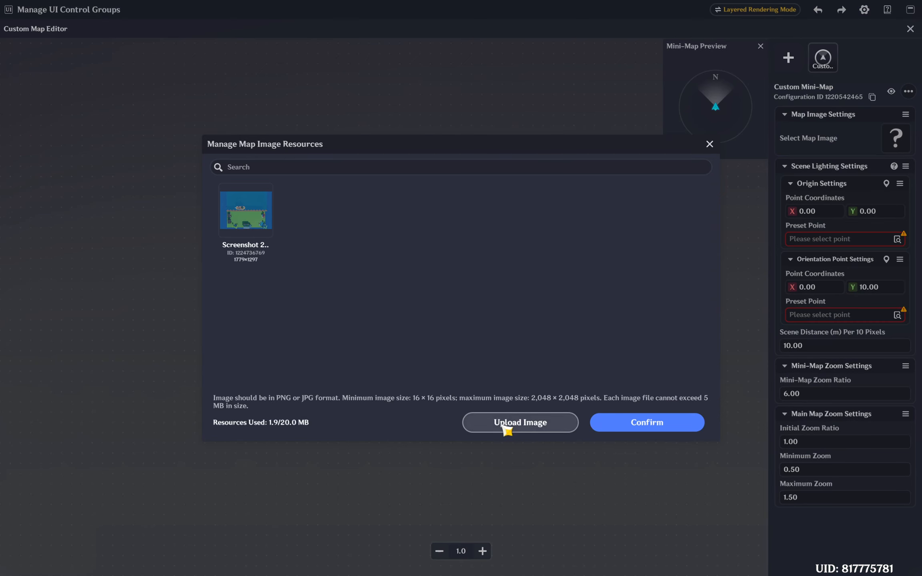
pyautogui.click(253, 225)
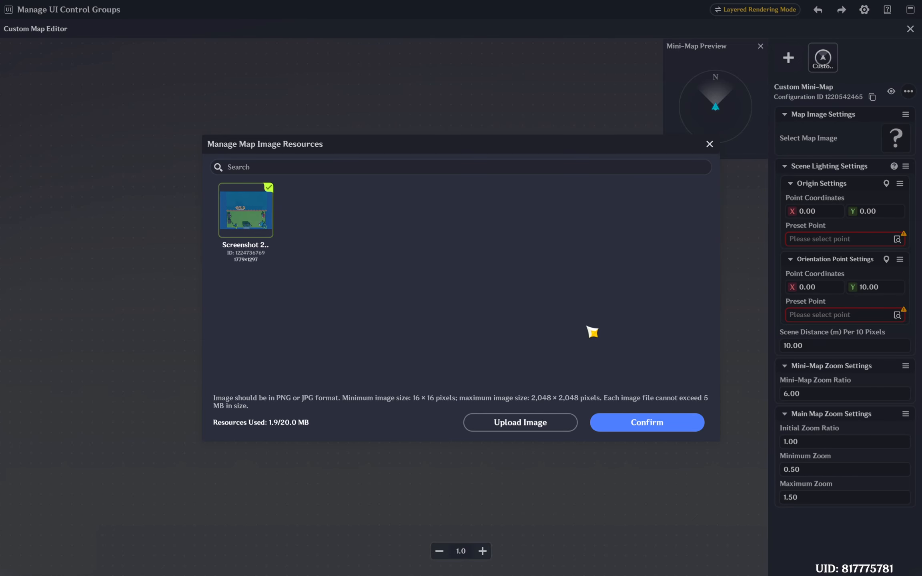
pyautogui.click(648, 423)
pyautogui.scroll(-9, 558, 311)
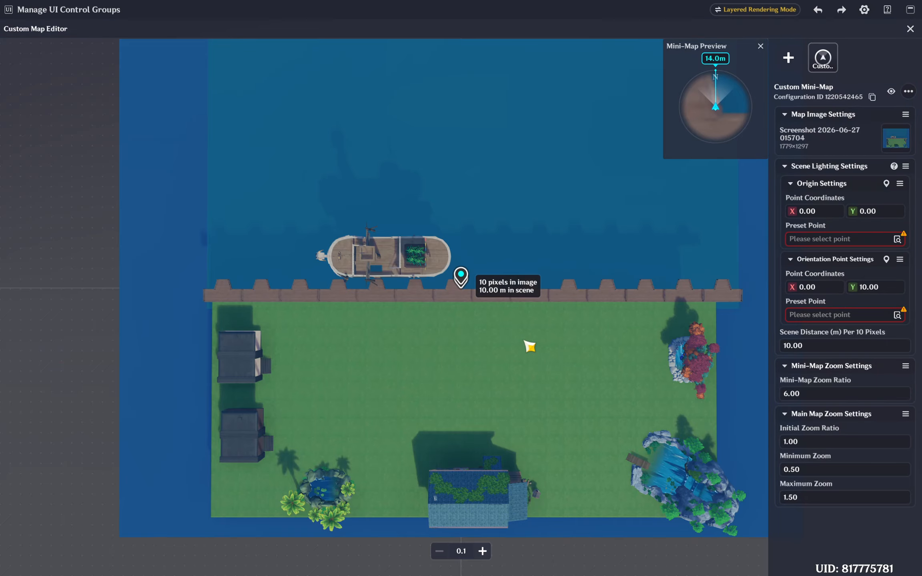
pyautogui.scroll(1, 489, 357)
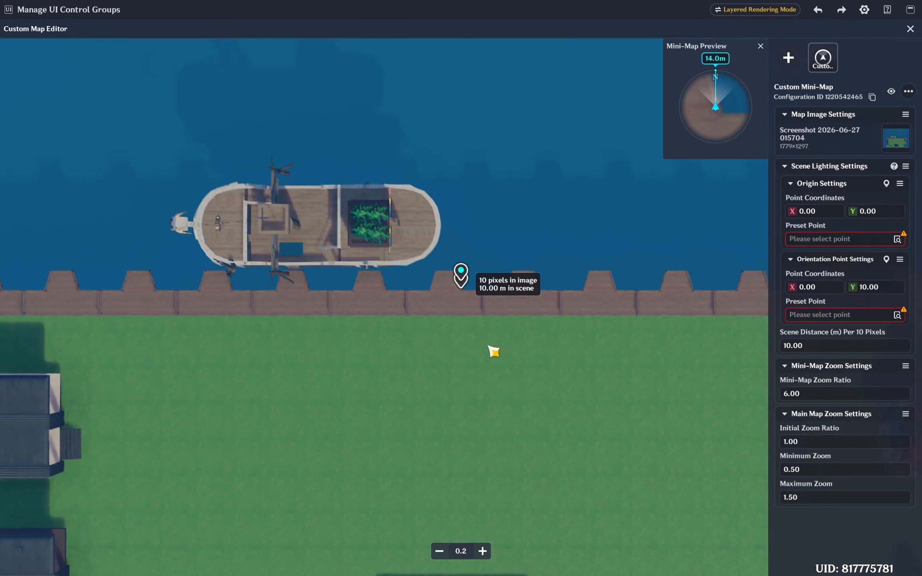
pyautogui.scroll(-1, 494, 351)
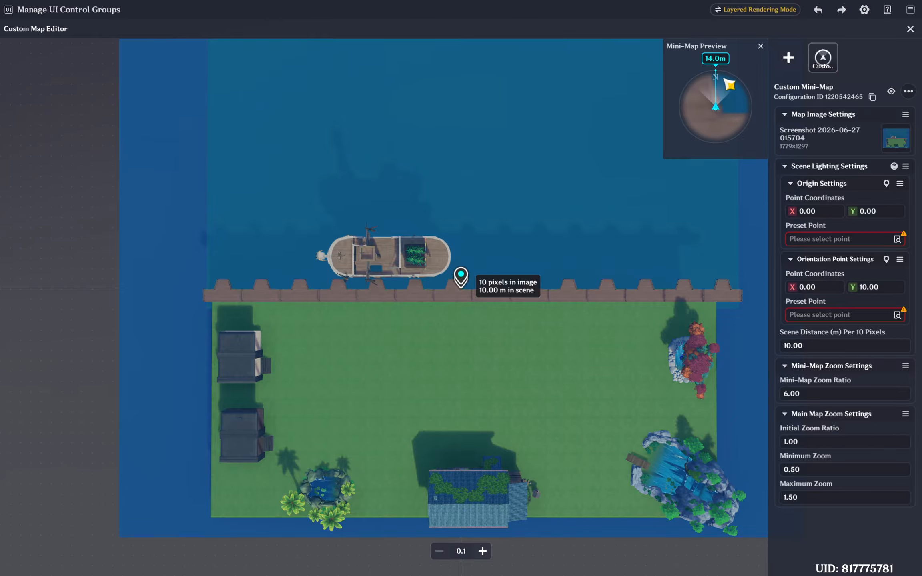
pyautogui.click(910, 29)
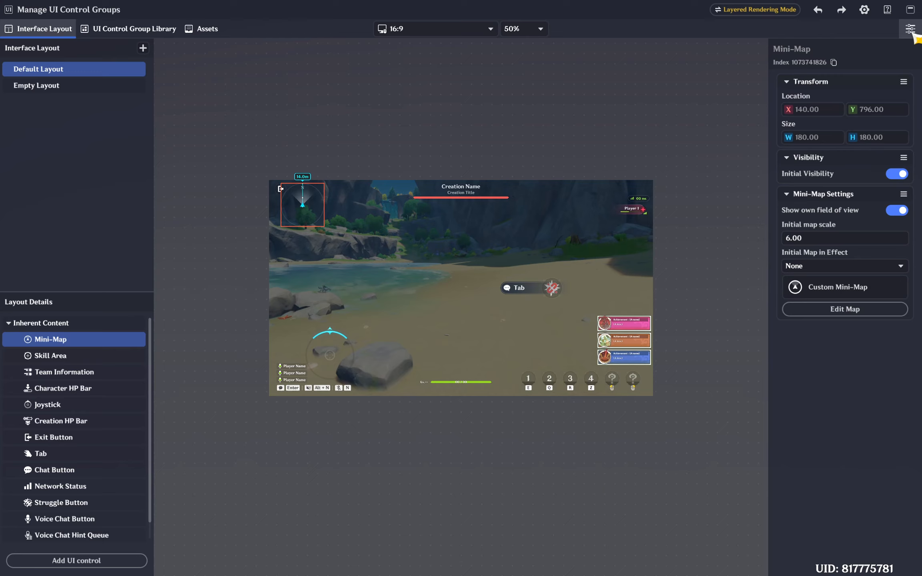
pyautogui.click(911, 9)
# Step: Create a preset point named MIni Map Origin 1 at the dock beside the ship
pyautogui.press('w')
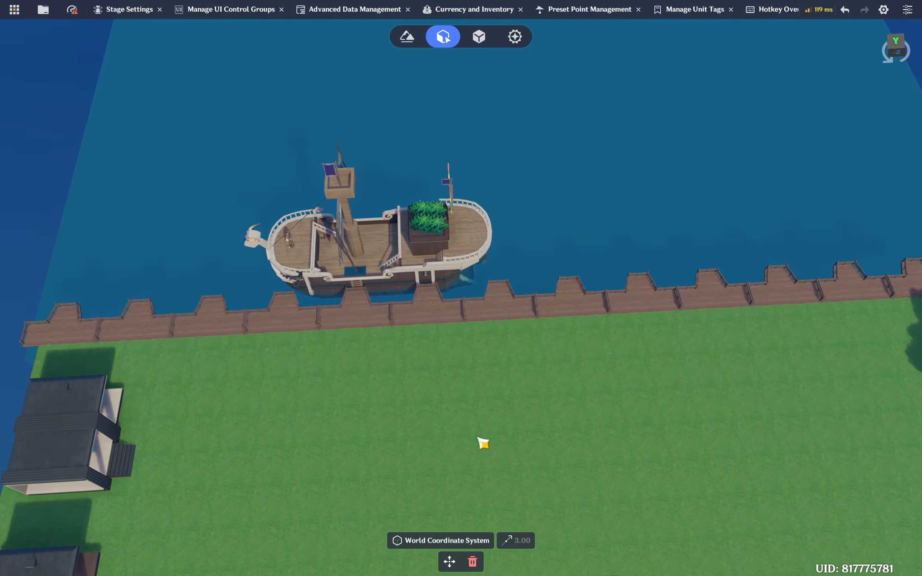
pyautogui.moveTo(436, 457); pyautogui.dragTo(449, 375, button='right')
pyautogui.press('w')
pyautogui.press('w')
pyautogui.press('w')
pyautogui.press('a')
pyautogui.press('s')
pyautogui.press('w')
pyautogui.press('w')
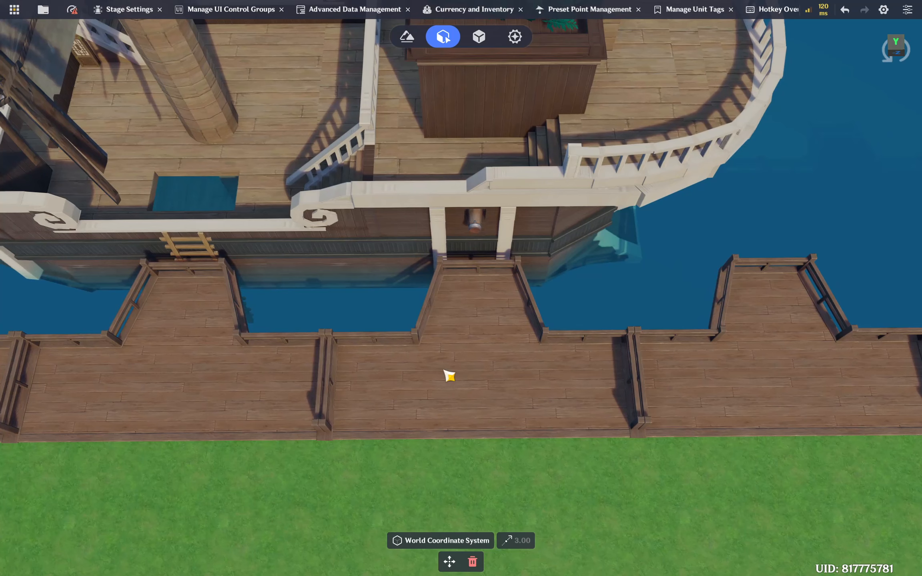
pyautogui.click(14, 9)
pyautogui.click(105, 279)
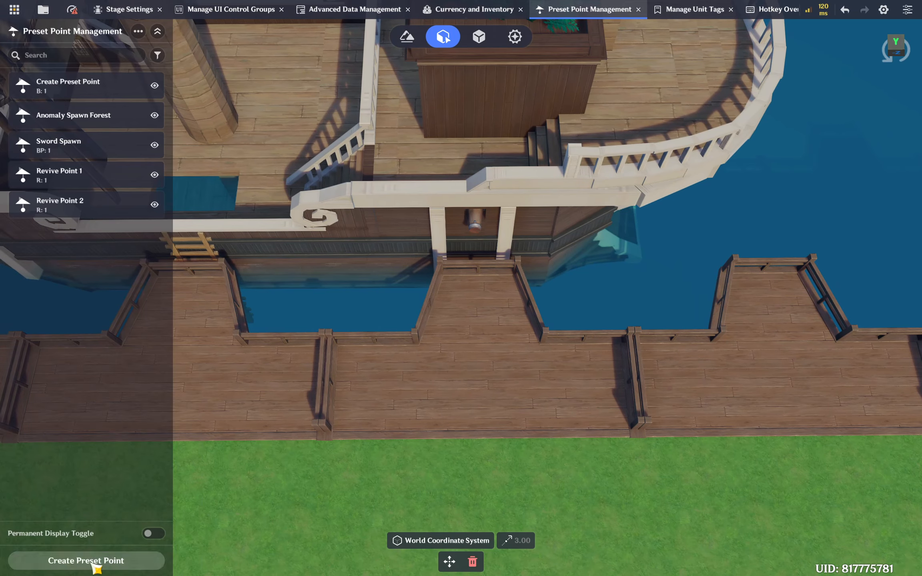
pyautogui.click(105, 560)
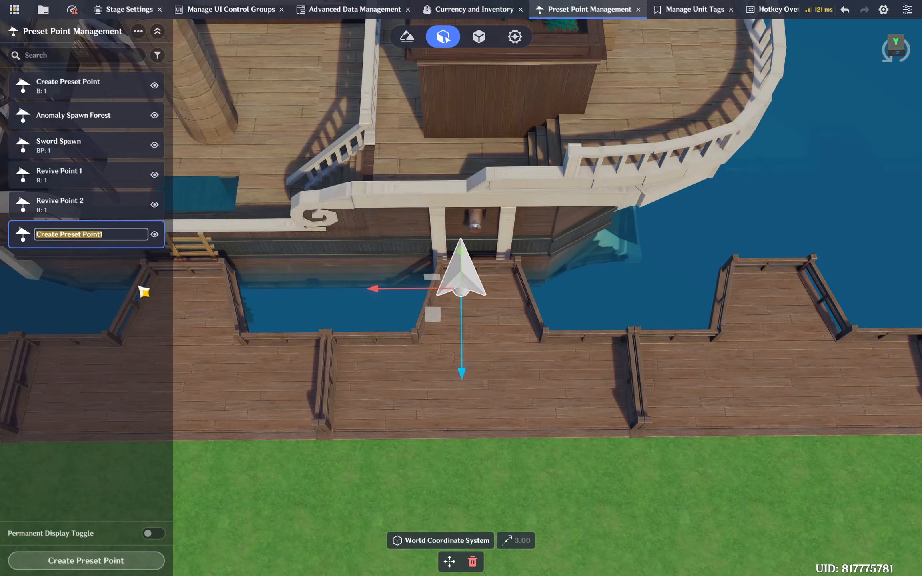
pyautogui.write('MIni Map Origin 1')
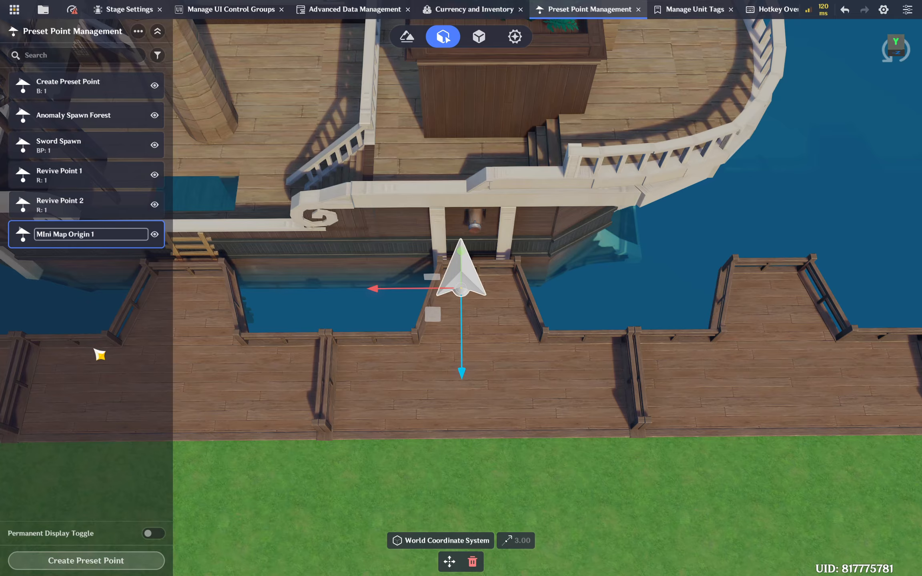
pyautogui.press('Return')
# Step: Move the new preset point onto the dock's projecting platform below the ship's cannon
pyautogui.moveTo(471, 261); pyautogui.dragTo(437, 465)
pyautogui.moveTo(486, 507); pyautogui.dragTo(483, 331)
pyautogui.scroll(6, 505, 410)
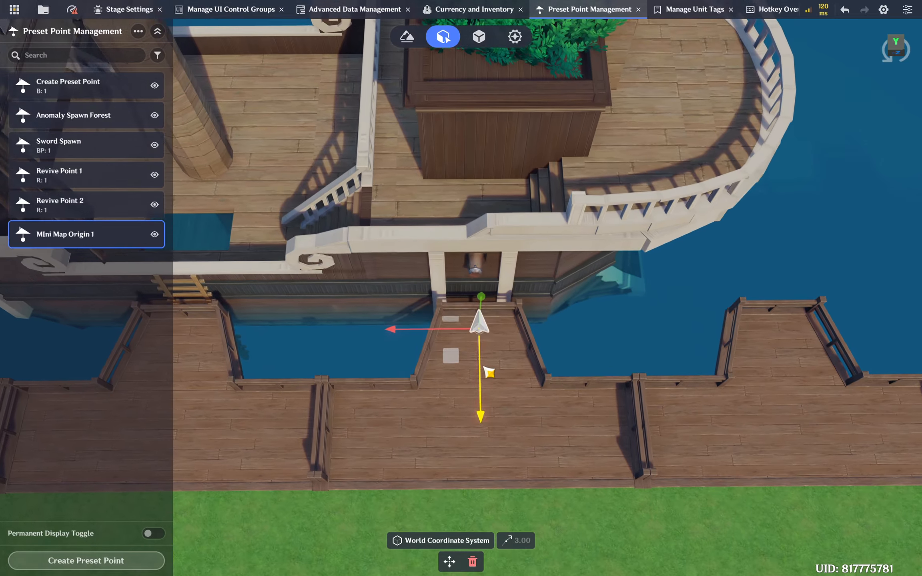
pyautogui.press('s')
pyautogui.scroll(3, 507, 418)
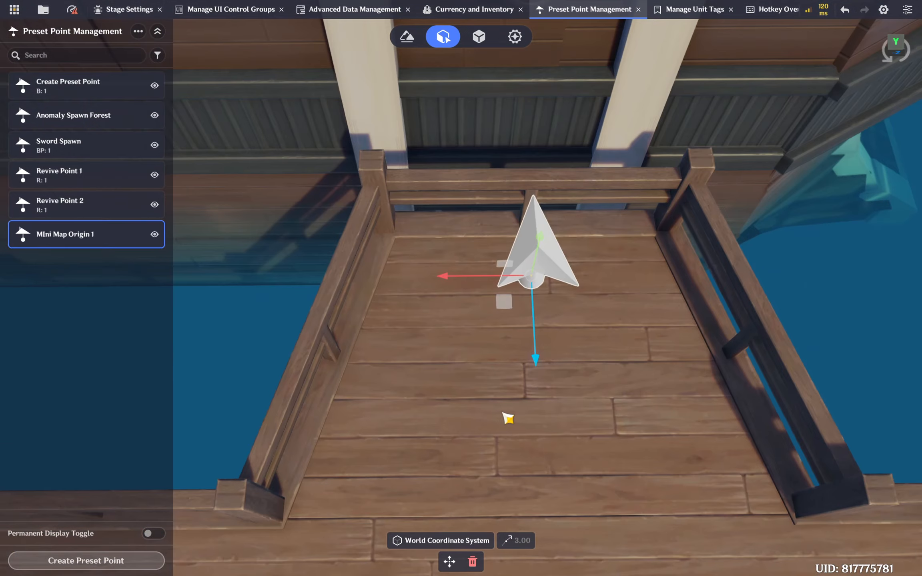
pyautogui.press('d')
pyautogui.press('w')
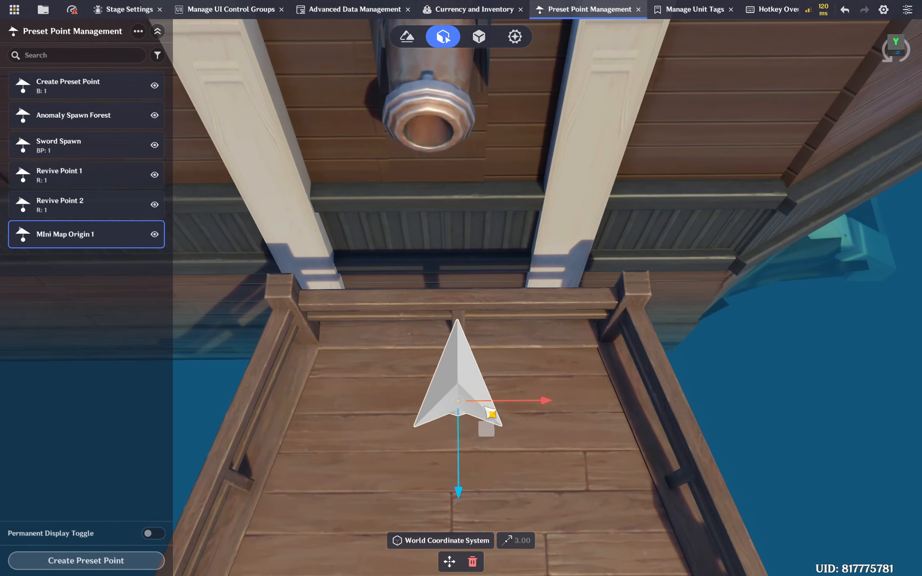
# Step: Fine-tune the preset point's height and depth on the platform planks, in line with the ship's cannon
pyautogui.moveTo(466, 413); pyautogui.dragTo(471, 326, button='right')
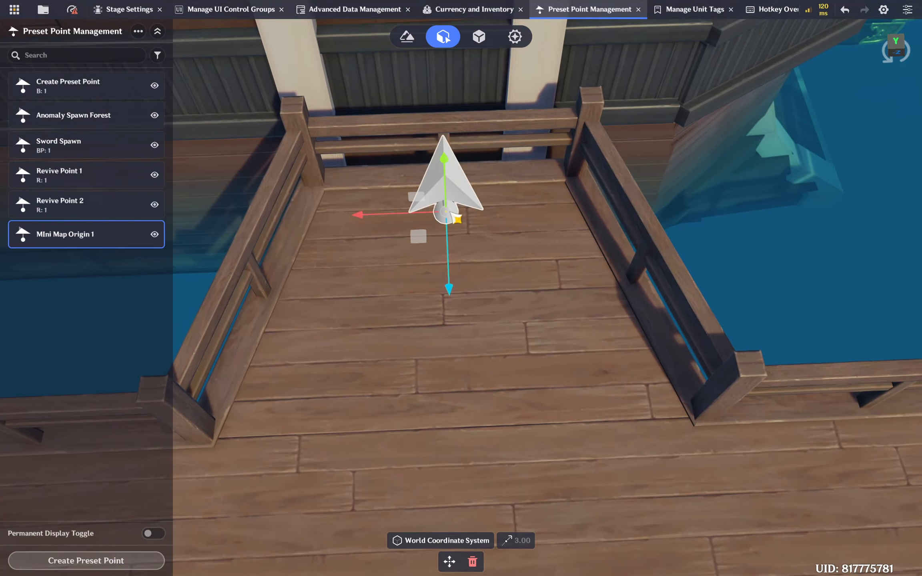
pyautogui.moveTo(451, 168); pyautogui.dragTo(454, 196)
pyautogui.press('w')
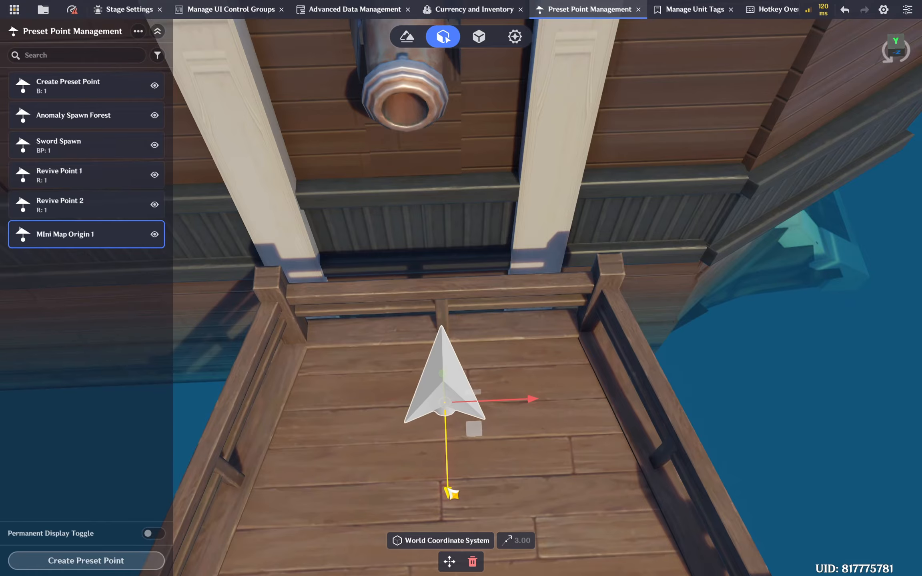
pyautogui.moveTo(448, 493)
pyautogui.mouseDown()
pyautogui.moveTo(454, 470)
pyautogui.moveTo(458, 478)
pyautogui.mouseUp()
pyautogui.press('e')
pyautogui.press('w')
pyautogui.moveTo(482, 442); pyautogui.dragTo(479, 365, button='right')
pyautogui.press('s')
pyautogui.press('e')
pyautogui.press('s')
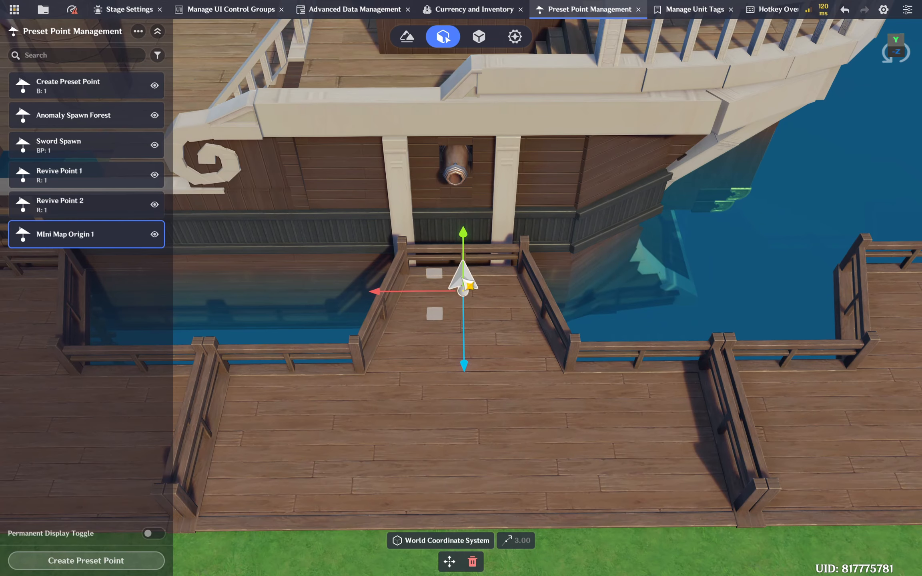
# Step: Rename the platform's preset point MIni Map Orientation 1 and create a second preset point in line with it at the dock's grass edge
pyautogui.doubleClick(91, 237)
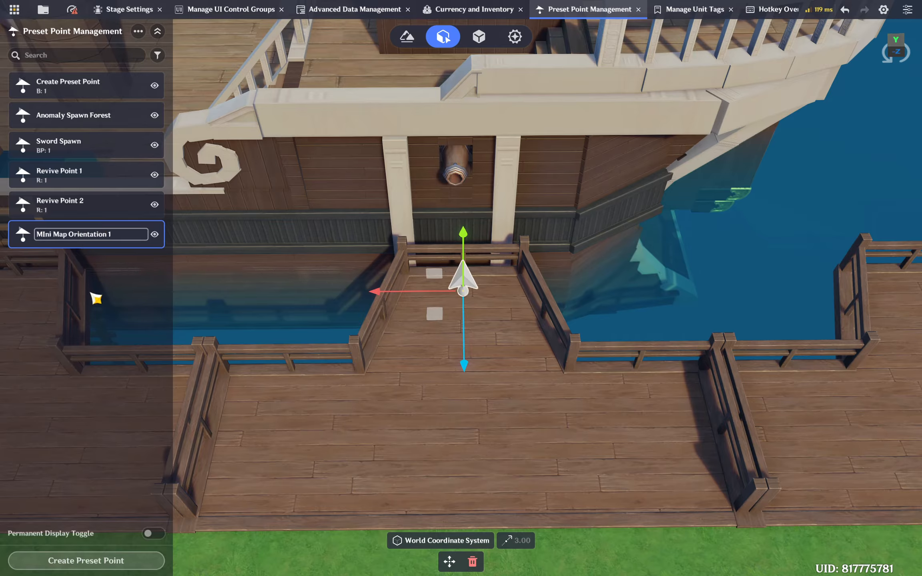
pyautogui.press('Return')
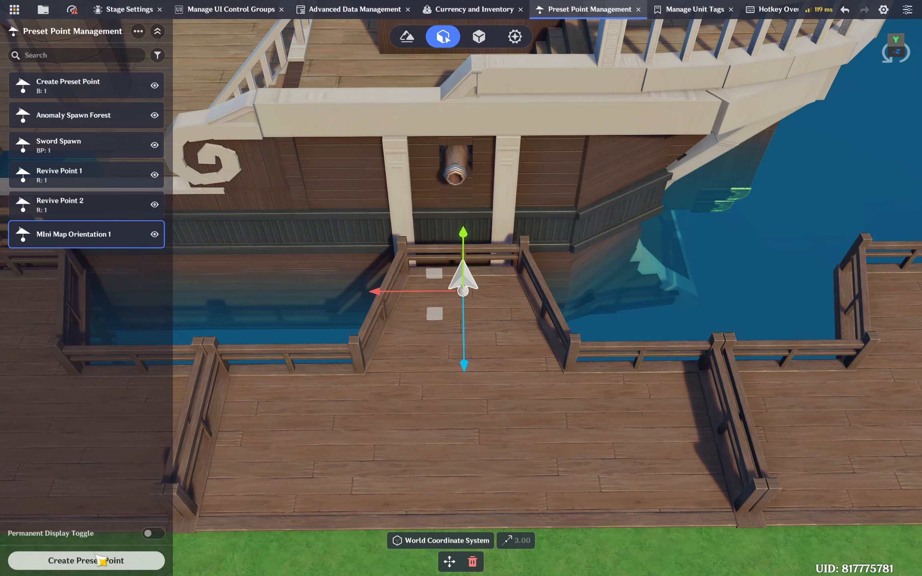
pyautogui.keyDown('alt'); pyautogui.moveTo(462, 365); pyautogui.dragTo(463, 498); pyautogui.keyUp('alt')
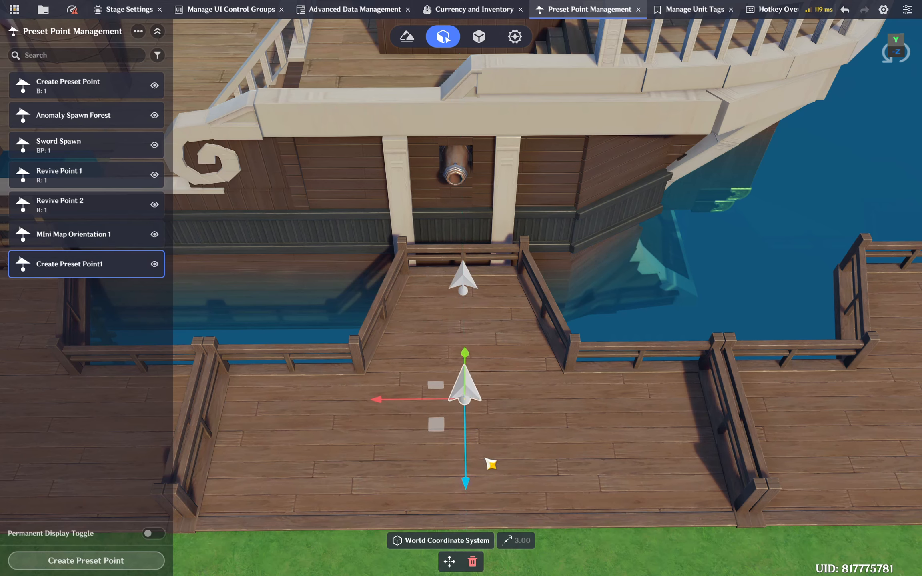
pyautogui.press('s')
pyautogui.moveTo(469, 413); pyautogui.dragTo(466, 537)
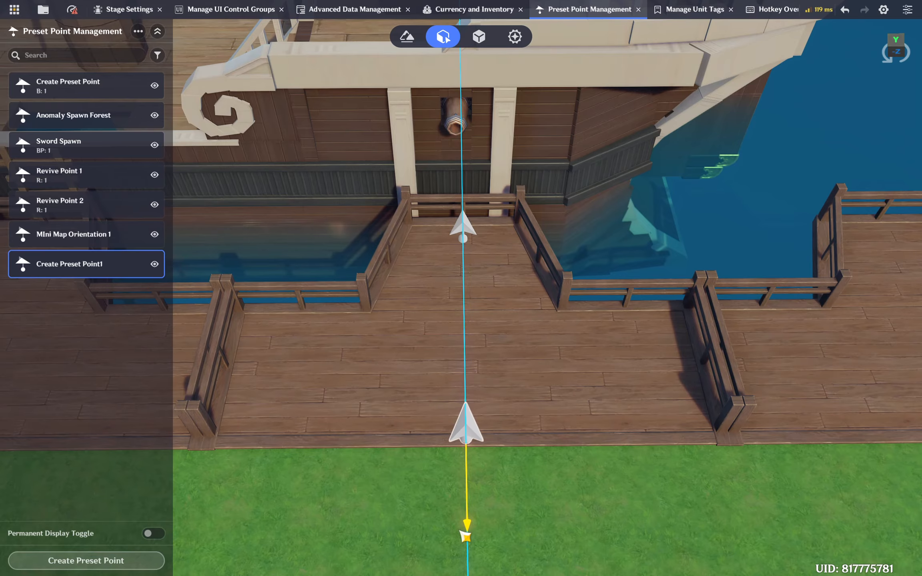
pyautogui.press('w')
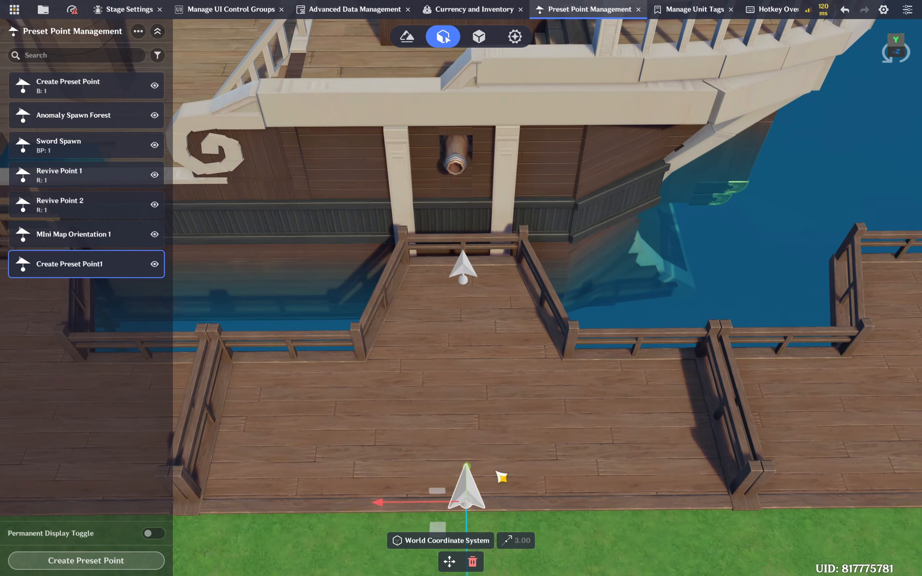
pyautogui.press('s')
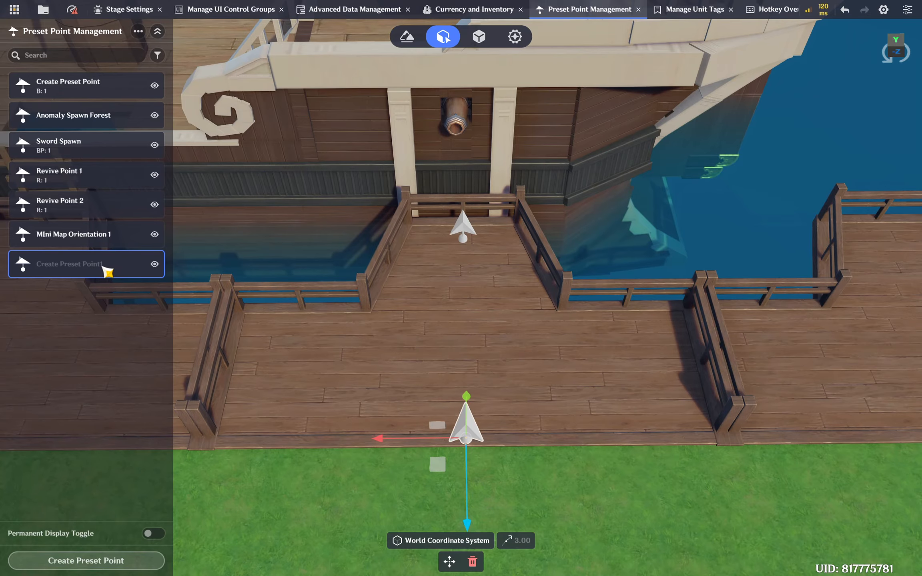
# Step: Rename the preset point at the dock's grass edge Mini Map Origin 1 and deselect it
pyautogui.doubleClick(105, 269)
pyautogui.write('Mini Map Origin 1')
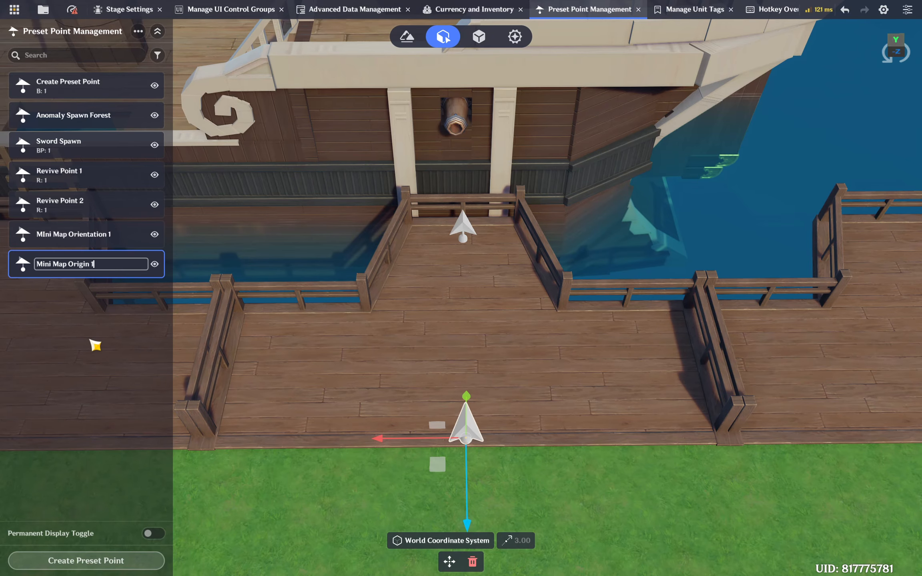
pyautogui.press('Return')
pyautogui.click(739, 509)
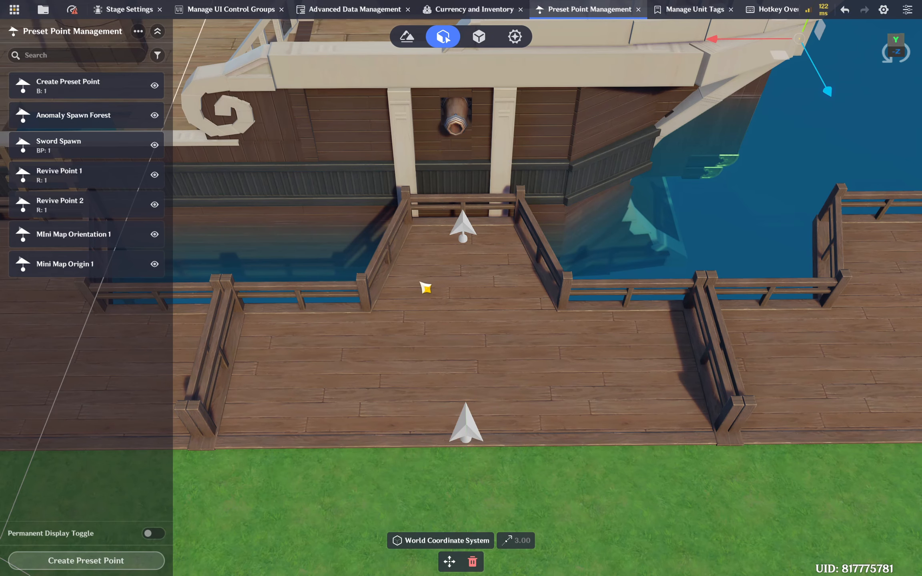
# Step: In the custom mini-map's editor, assign preset point Mini Map Origin 1 to the origin and MIni Map Orientation 1 to the orientation point
pyautogui.click(240, 9)
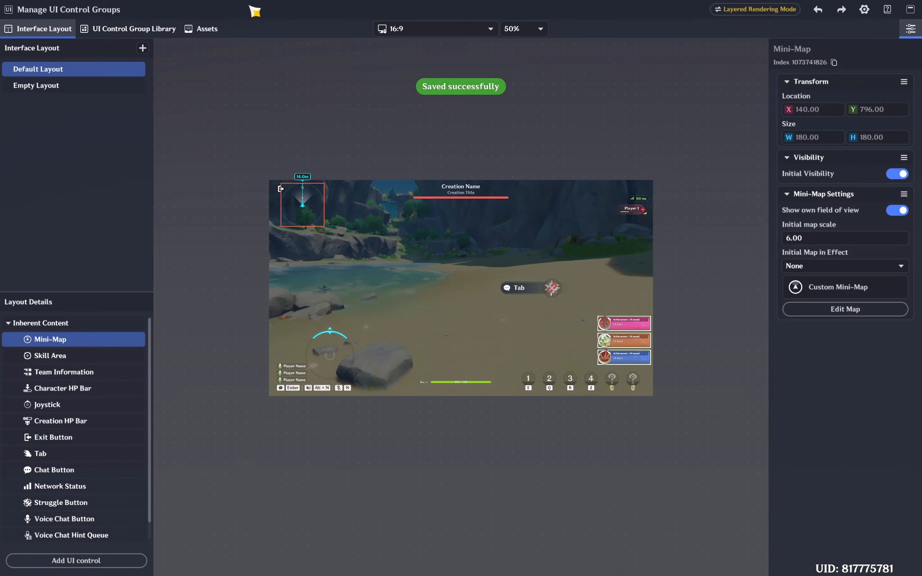
pyautogui.click(844, 310)
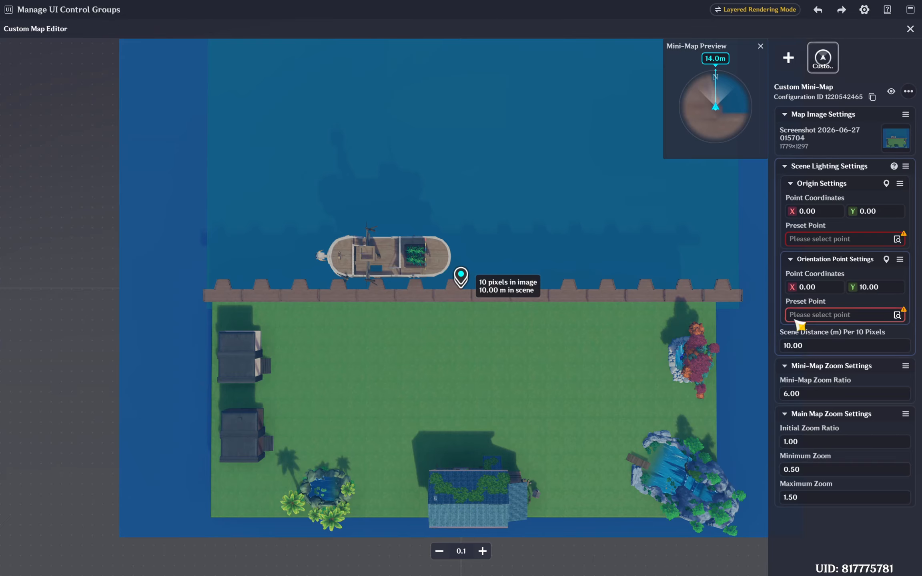
pyautogui.click(896, 239)
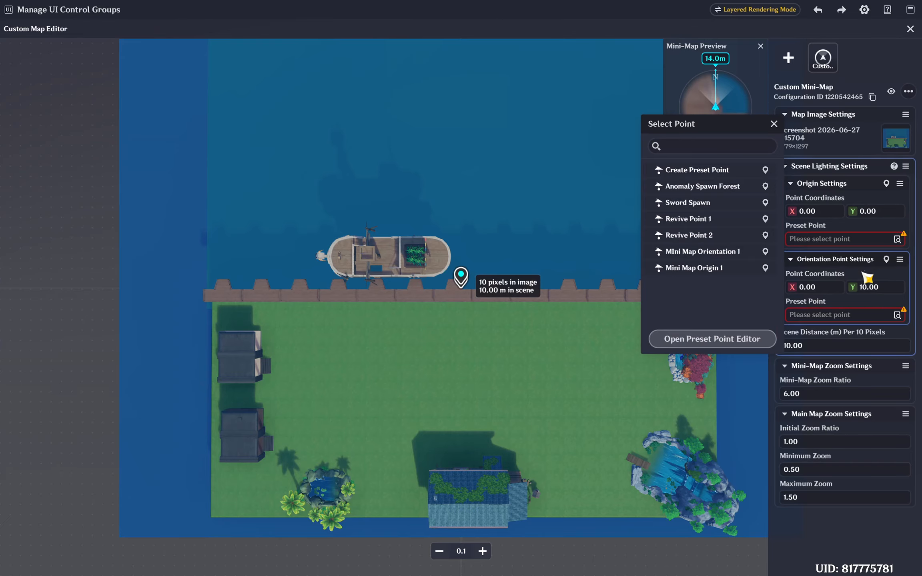
pyautogui.click(695, 268)
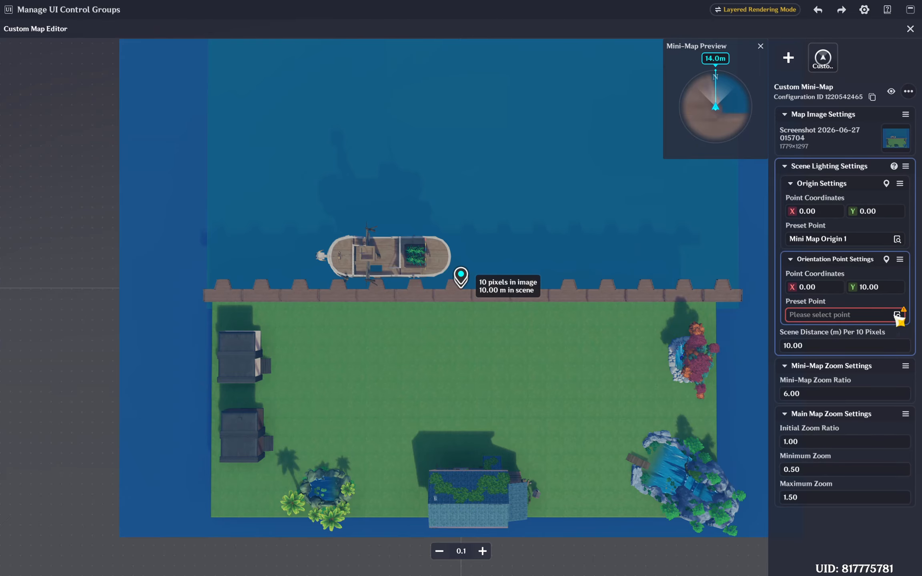
pyautogui.click(897, 316)
pyautogui.click(704, 328)
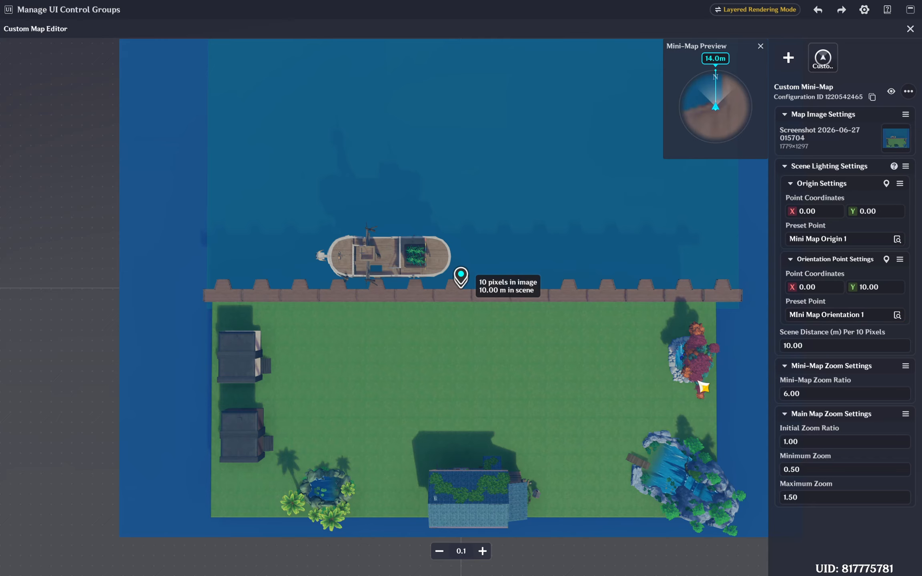
# Step: Place the direction marker on the dock platform beside the ship at about (-120, 20) and the origin marker at the grass edge at about (-119, -36)
pyautogui.scroll(4, 461, 308)
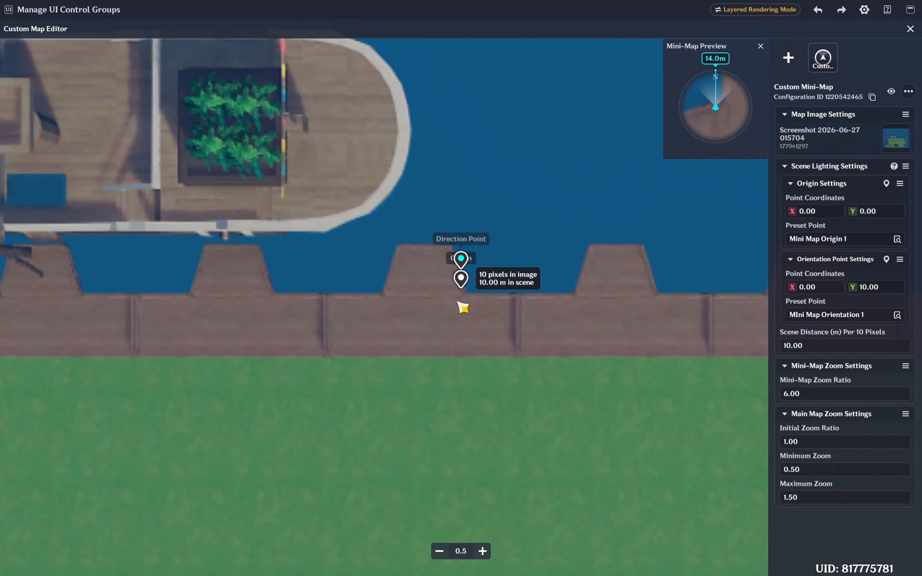
pyautogui.scroll(-2, 406, 424)
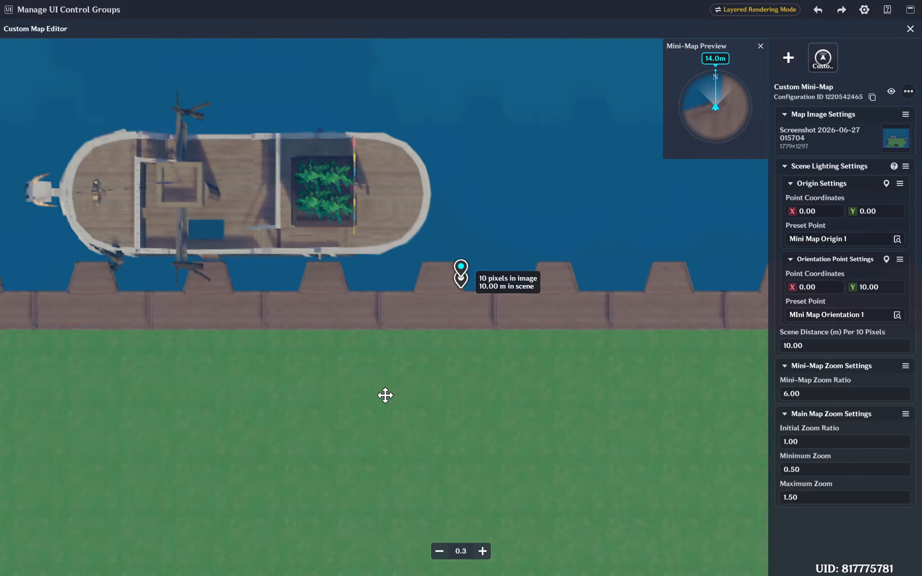
pyautogui.moveTo(385, 396); pyautogui.dragTo(544, 413)
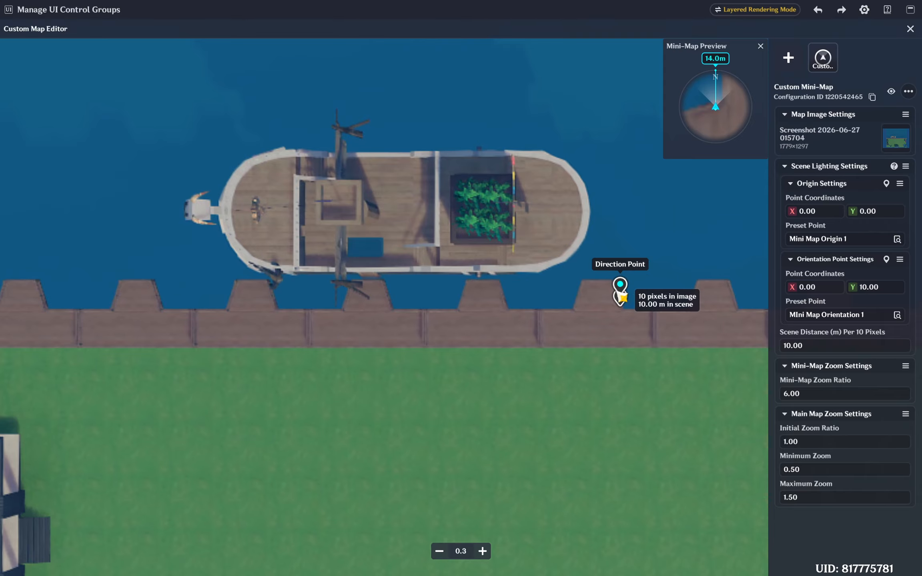
pyautogui.moveTo(622, 296); pyautogui.dragTo(489, 292)
pyautogui.scroll(3, 609, 320)
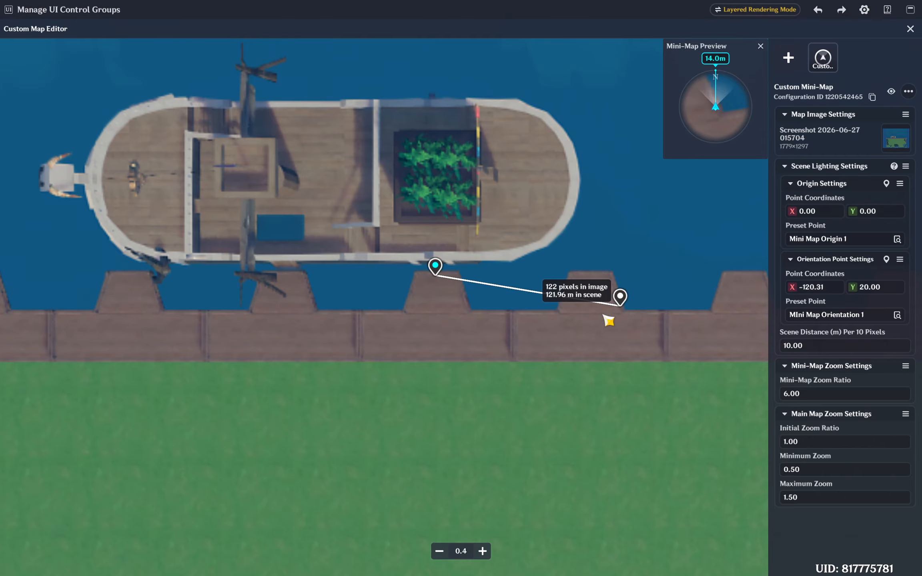
pyautogui.moveTo(621, 312); pyautogui.dragTo(355, 399)
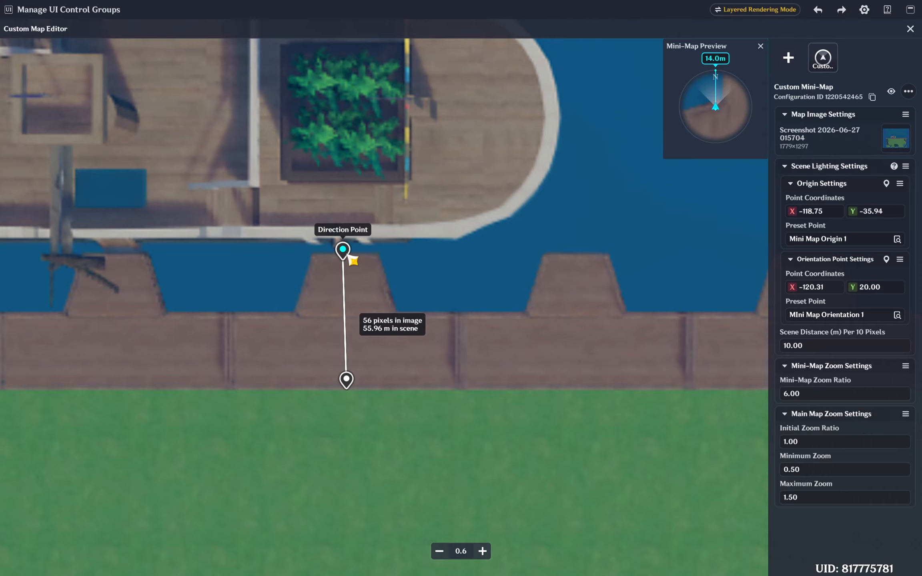
# Step: Fine-tune the direction marker to about (-118.9, 20.5) and the origin marker to about (-119.1, -35.3) so they line up vertically
pyautogui.moveTo(352, 262)
pyautogui.mouseDown()
pyautogui.moveTo(364, 262)
pyautogui.moveTo(355, 267)
pyautogui.mouseUp()
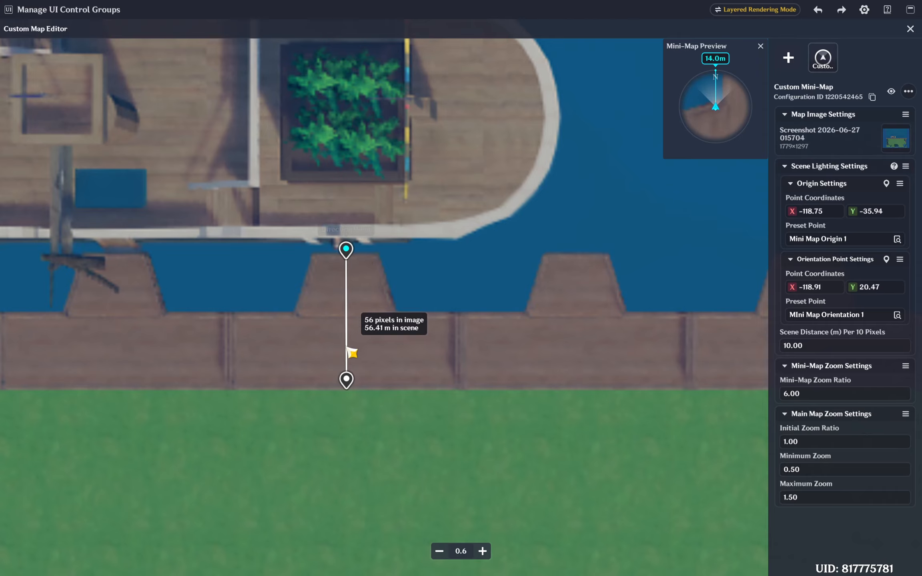
pyautogui.moveTo(351, 385); pyautogui.dragTo(354, 389)
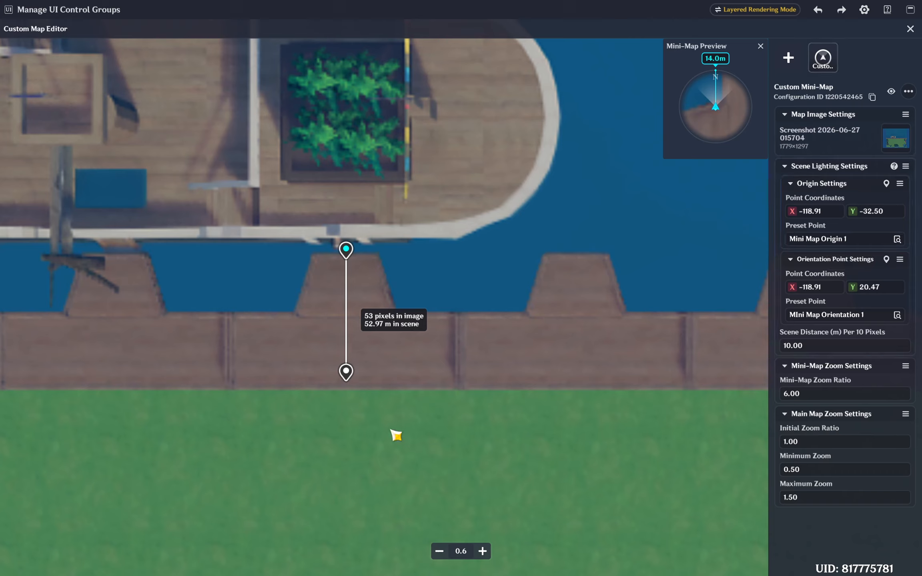
pyautogui.moveTo(349, 372); pyautogui.dragTo(349, 390)
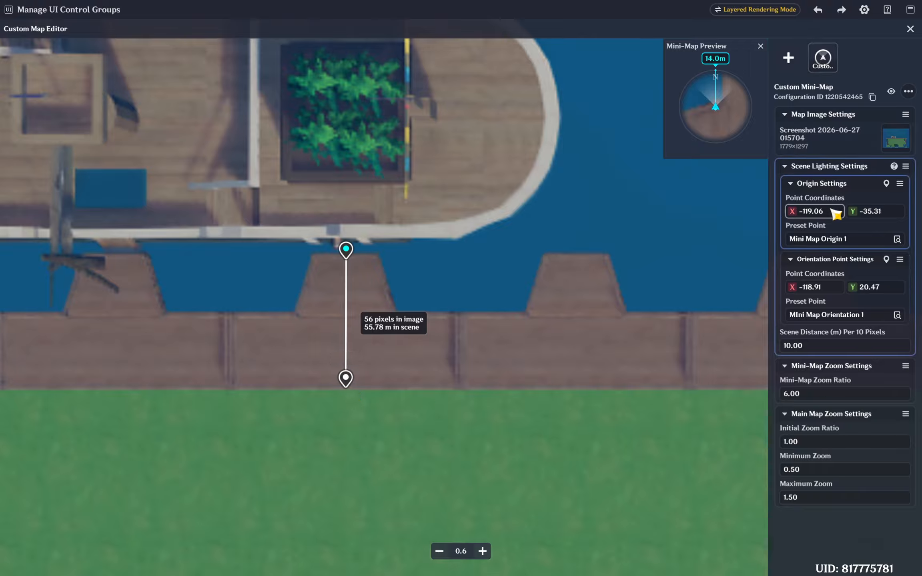
# Step: Copy the orientation point's X coordinate into the origin's X coordinate, setting it to -118.91
pyautogui.click(826, 289)
pyautogui.hotkey('ctrl', 'c')
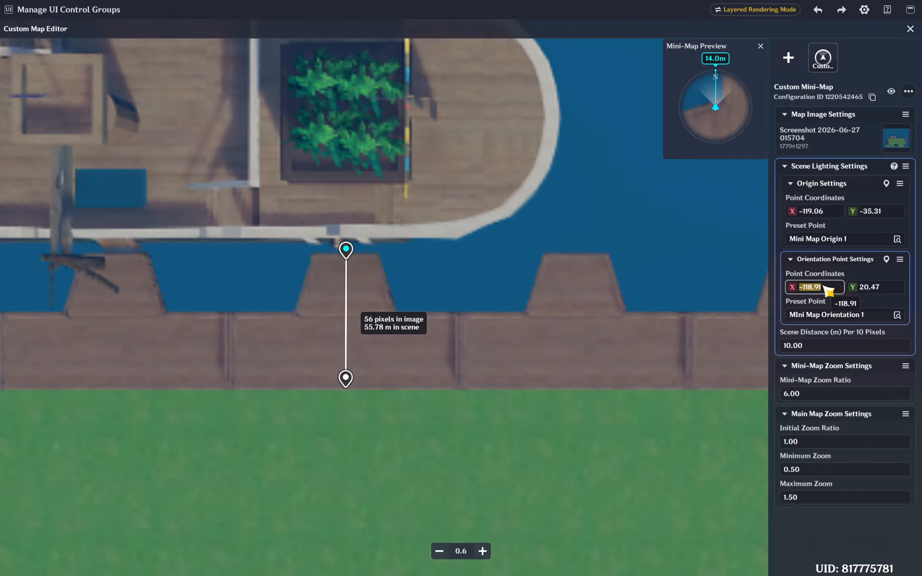
pyautogui.click(834, 214)
pyautogui.hotkey('ctrl', 'v')
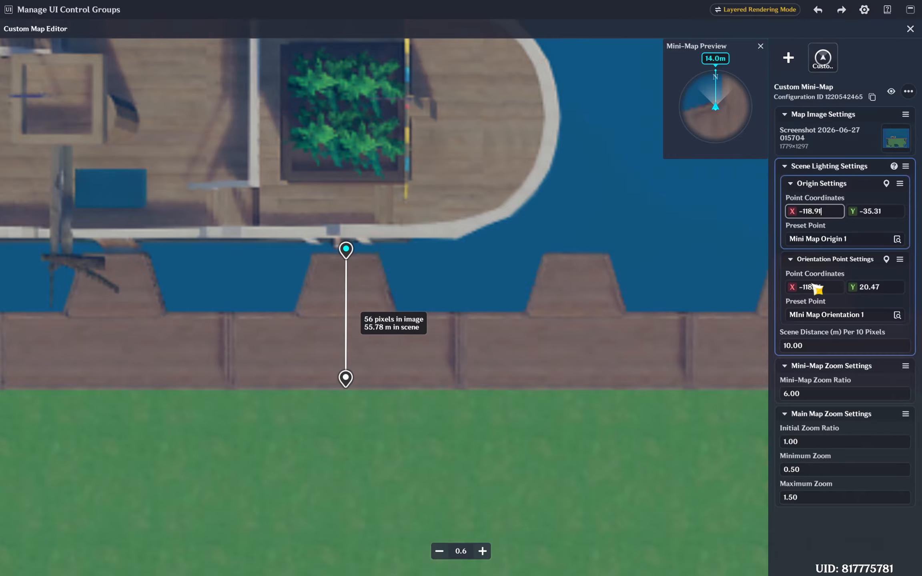
pyautogui.click(825, 547)
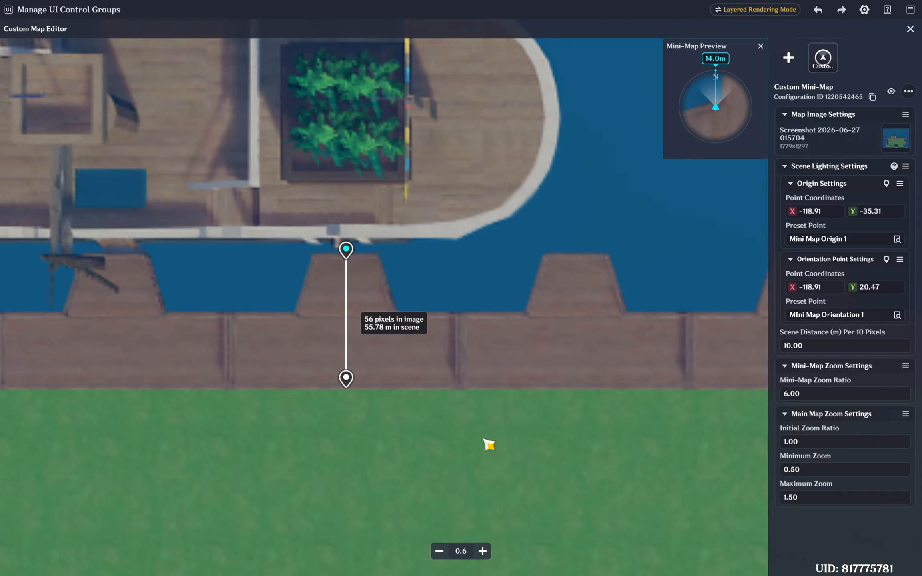
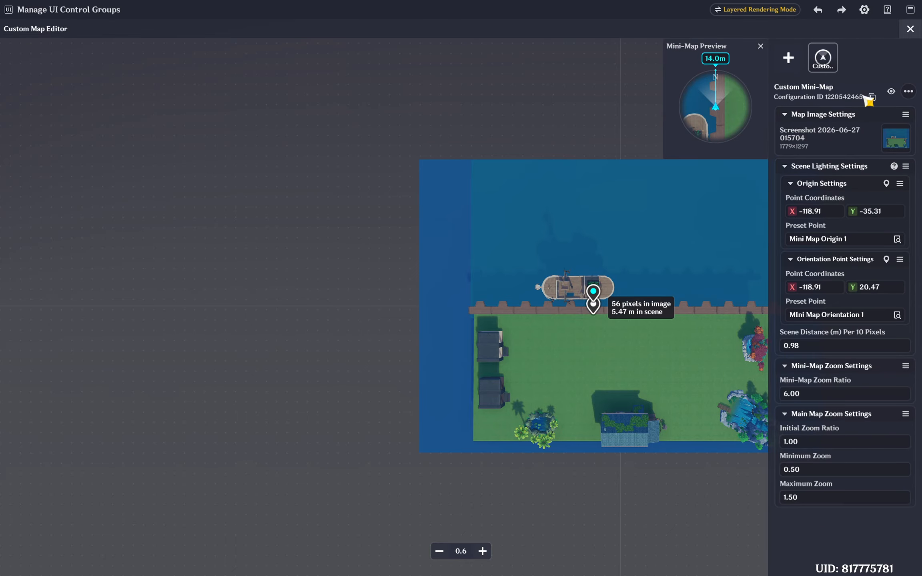
# Step: Try moving the direction marker out of line with the origin marker in two places, and undo each move
pyautogui.scroll(7, 620, 314)
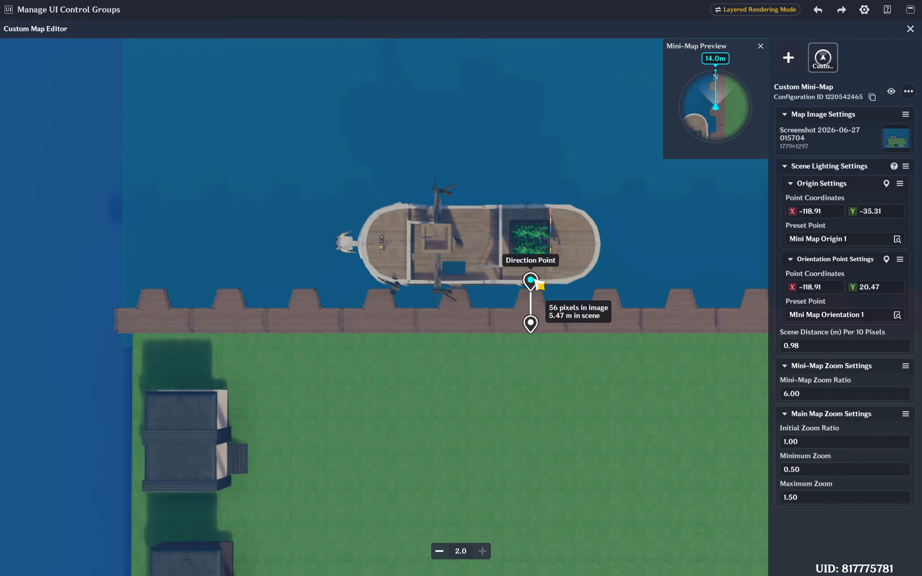
pyautogui.moveTo(538, 286)
pyautogui.mouseDown()
pyautogui.moveTo(564, 311)
pyautogui.moveTo(566, 327)
pyautogui.moveTo(569, 317)
pyautogui.moveTo(566, 355)
pyautogui.moveTo(513, 362)
pyautogui.moveTo(506, 305)
pyautogui.moveTo(505, 343)
pyautogui.moveTo(540, 345)
pyautogui.moveTo(560, 319)
pyautogui.moveTo(553, 289)
pyautogui.mouseUp()
pyautogui.hotkey('ctrl', 'z')
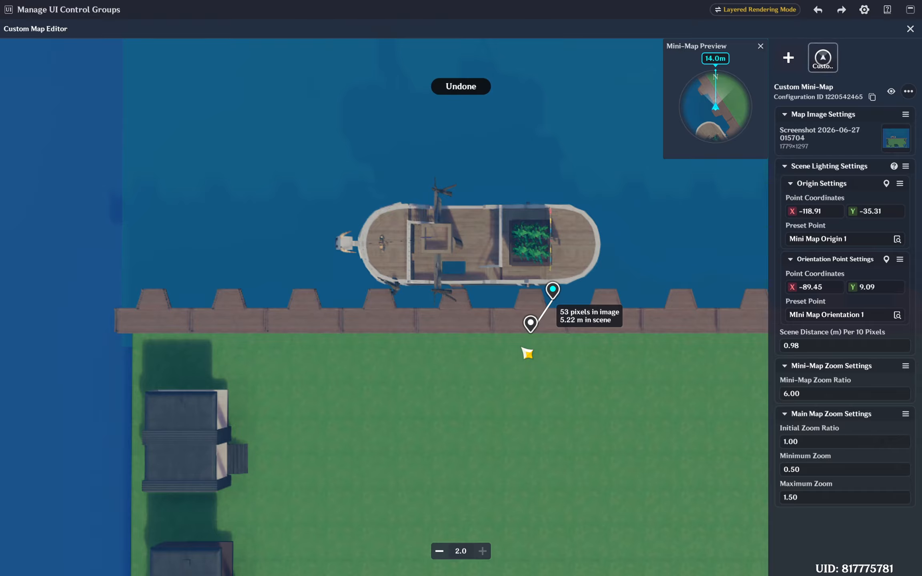
pyautogui.hotkey('ctrl', 'z')
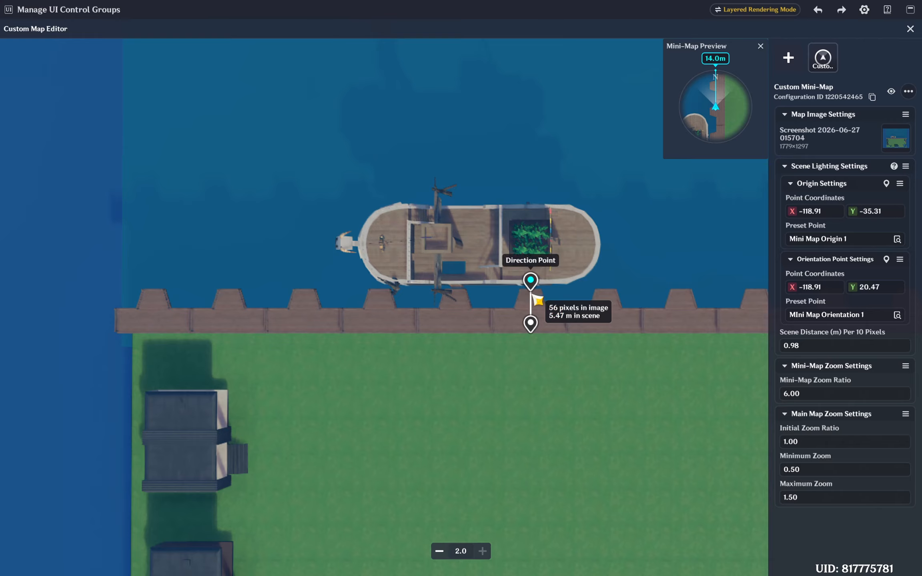
pyautogui.moveTo(540, 280)
pyautogui.mouseDown()
pyautogui.moveTo(516, 294)
pyautogui.moveTo(496, 341)
pyautogui.mouseUp()
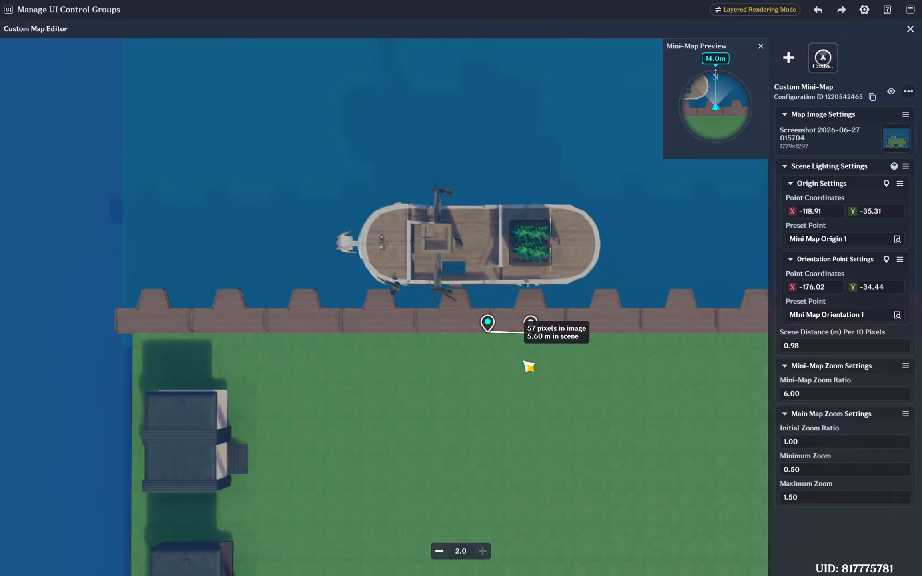
pyautogui.hotkey('ctrl', 'z')
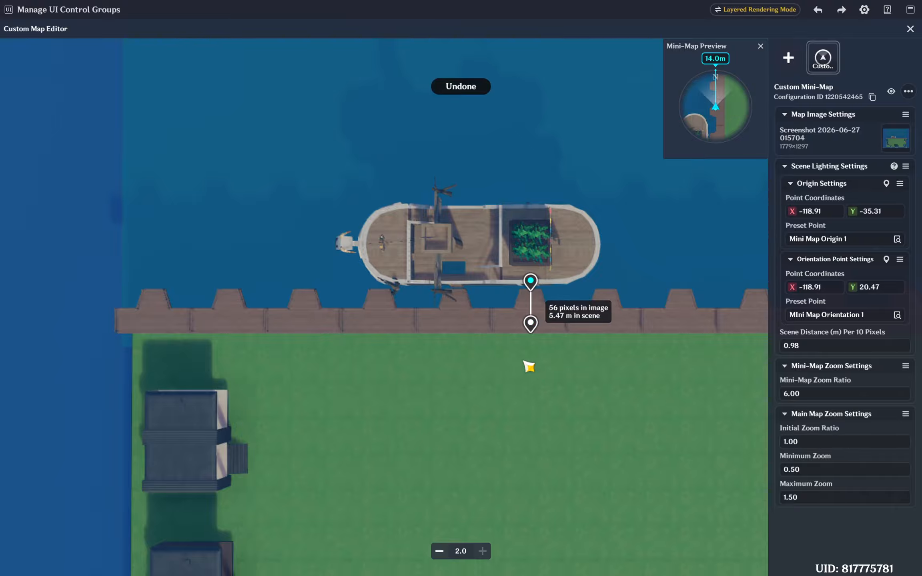
# Step: Minimize the UI control group manager and save the stage
pyautogui.click(910, 10)
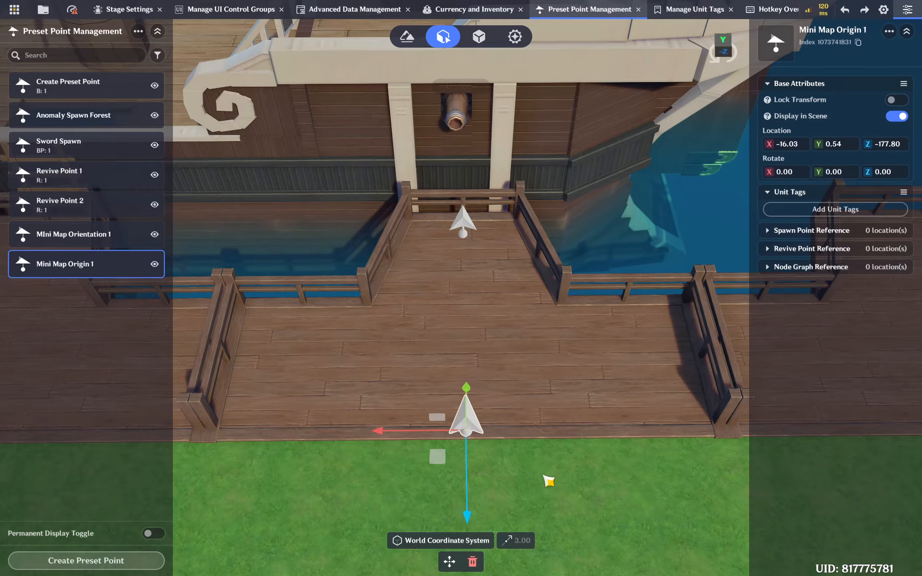
pyautogui.hotkey('ctrl', 's')
pyautogui.click(19, 7)
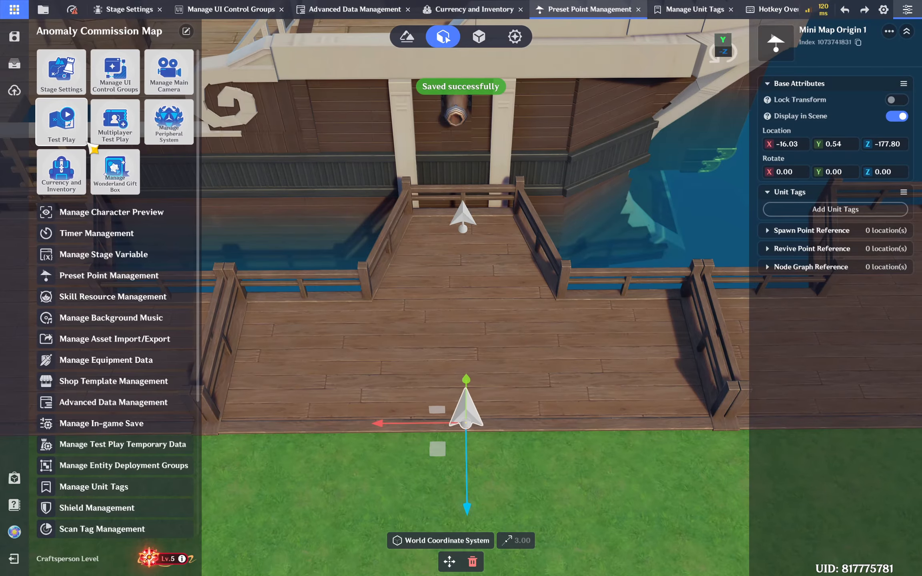
pyautogui.click(80, 138)
pyautogui.click(547, 333)
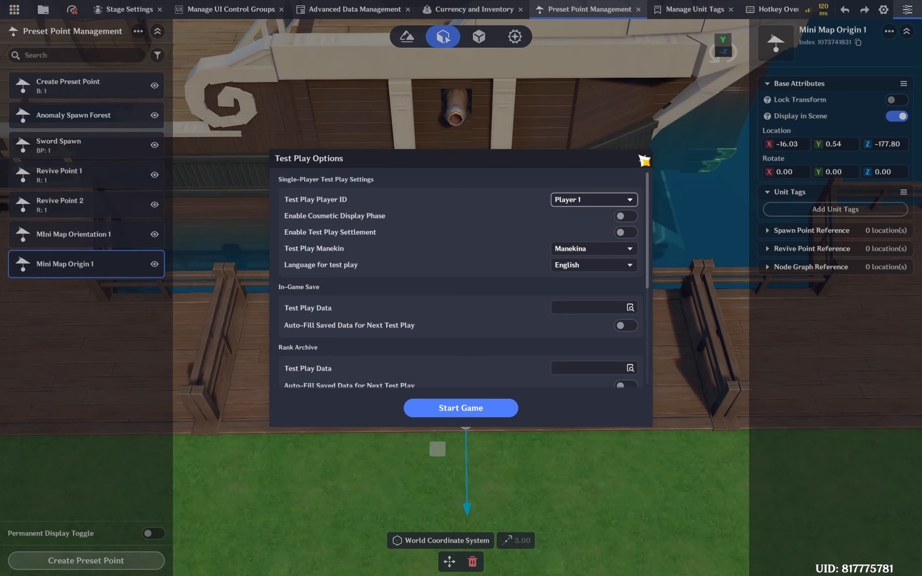
pyautogui.click(644, 158)
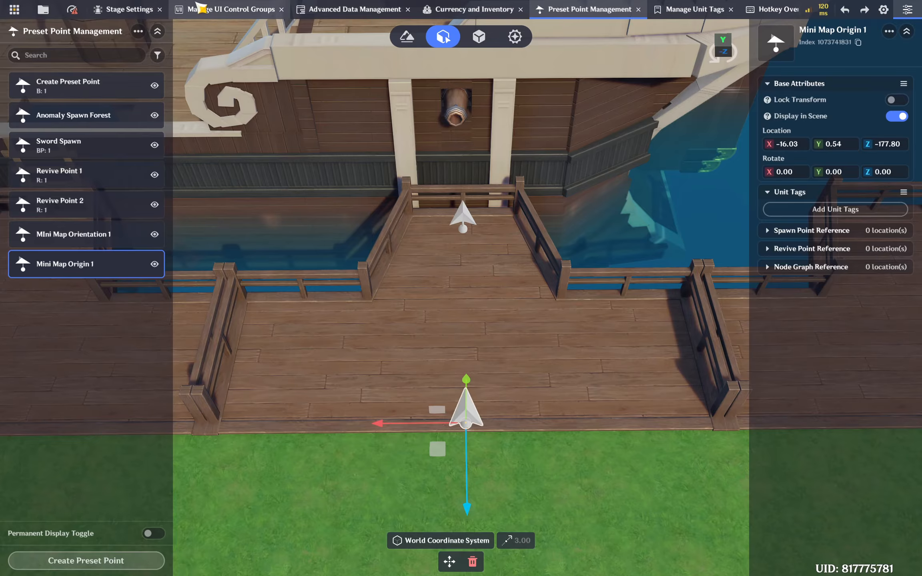
# Step: Return to the UI control group manager and close the custom map editor to reach the Mini-Map control's settings
pyautogui.click(197, 3)
pyautogui.click(910, 29)
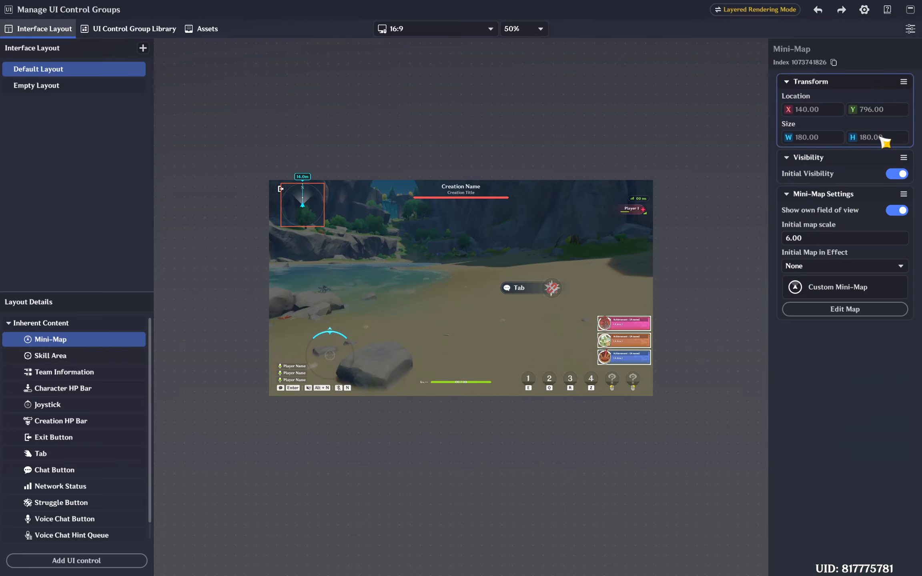
# Step: Set the Mini-Map's initial map in effect to the custom mini-map and rename that map Mini Map Area 1
pyautogui.click(795, 266)
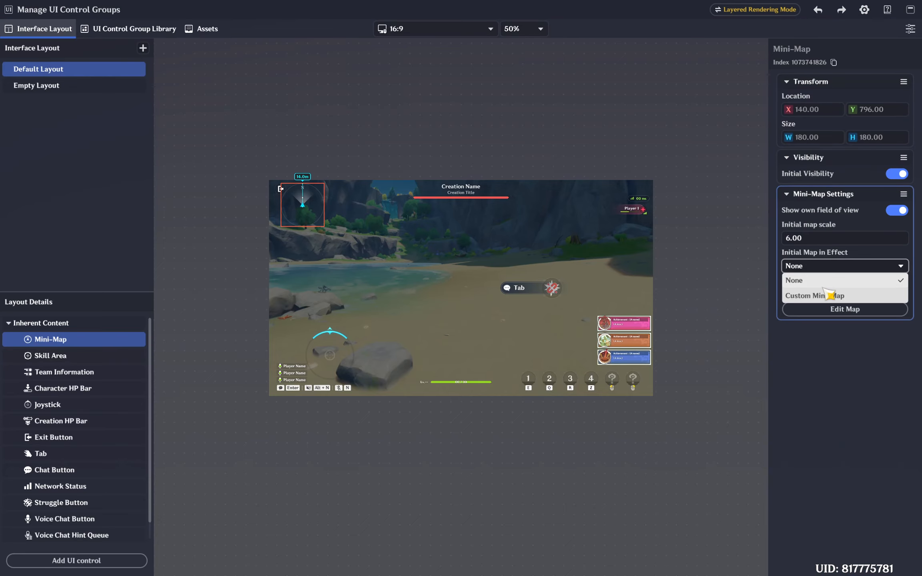
pyautogui.click(829, 296)
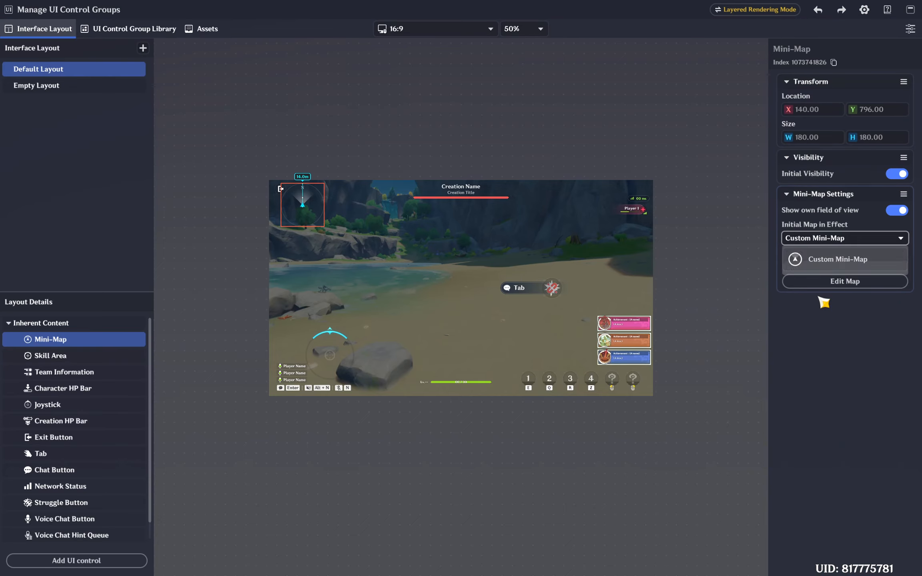
pyautogui.click(846, 282)
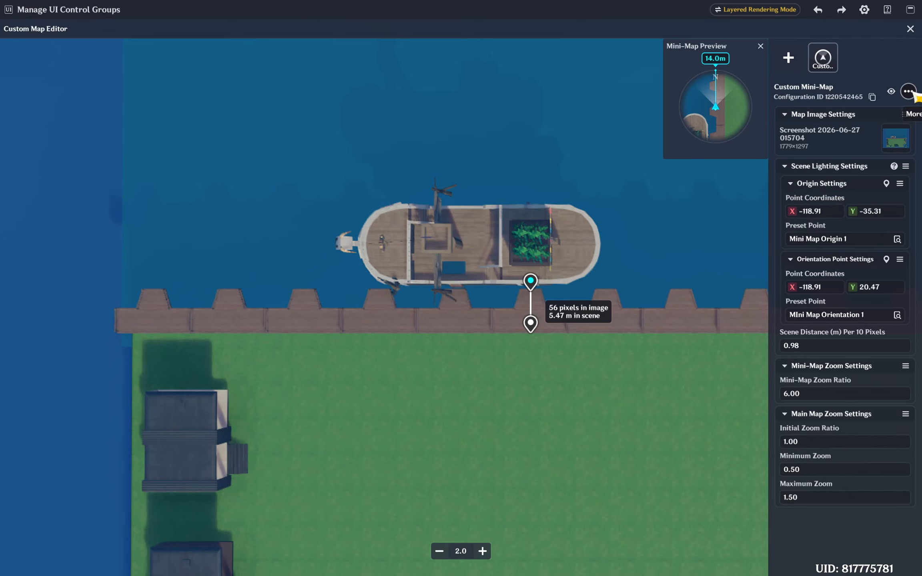
pyautogui.click(909, 91)
pyautogui.click(852, 70)
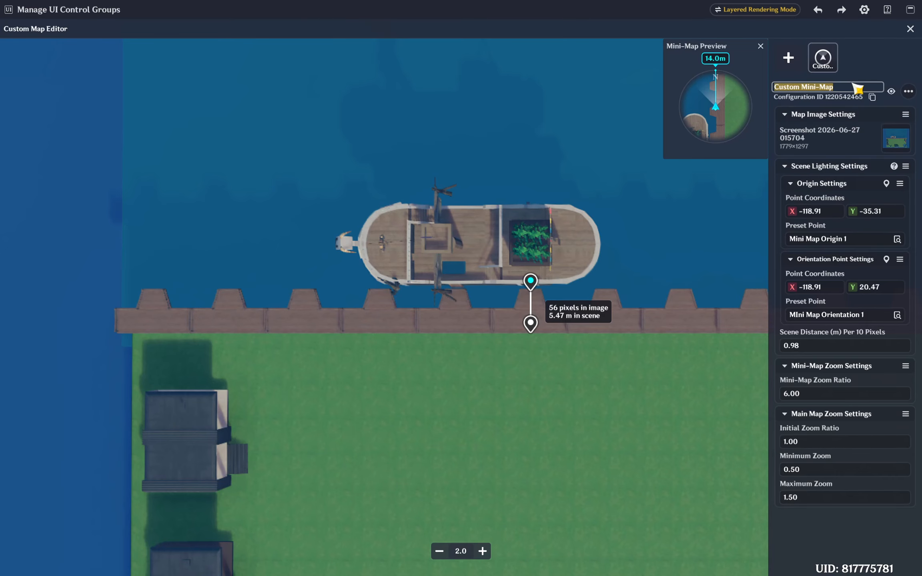
pyautogui.write('Mini Map Area 1')
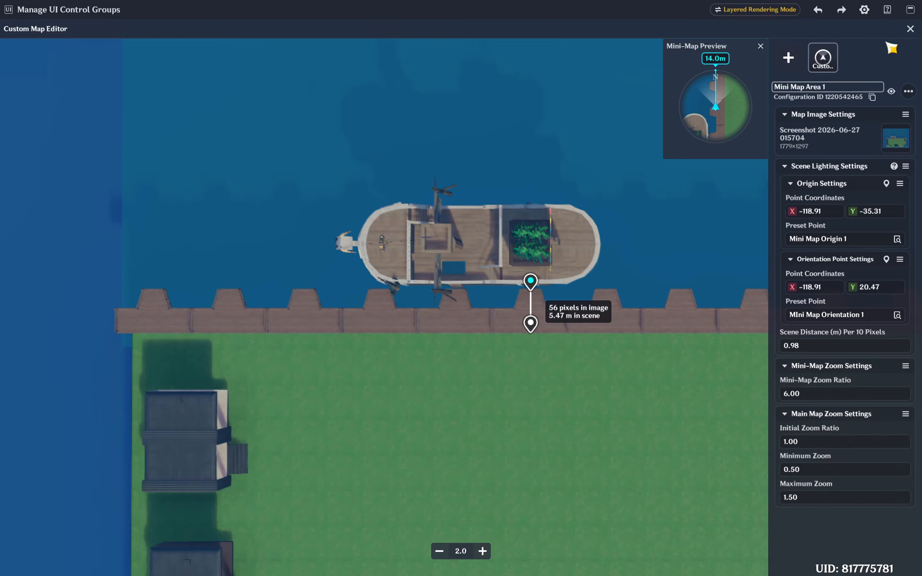
pyautogui.click(910, 29)
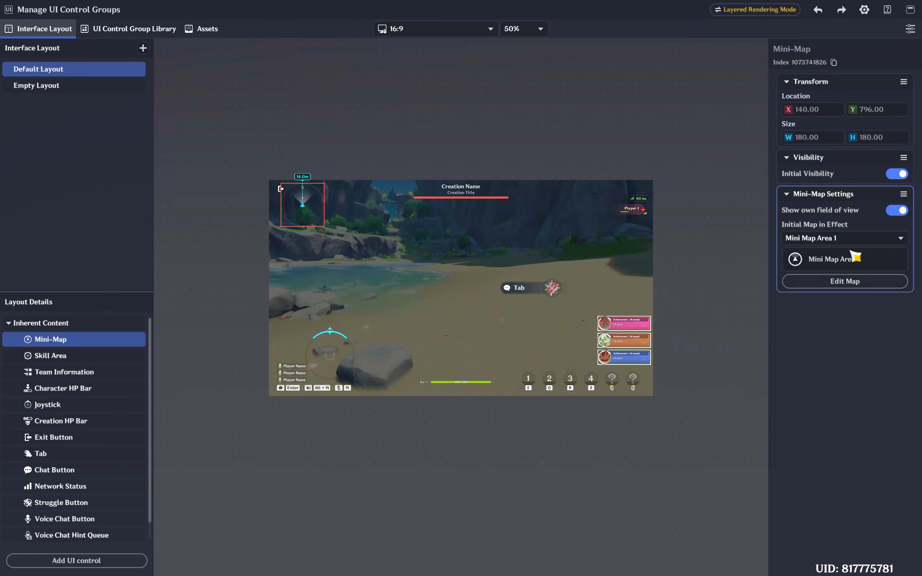
# Step: Save the layout and start a test play with direct upload, skipping the navmesh render
pyautogui.hotkey('ctrl', 's')
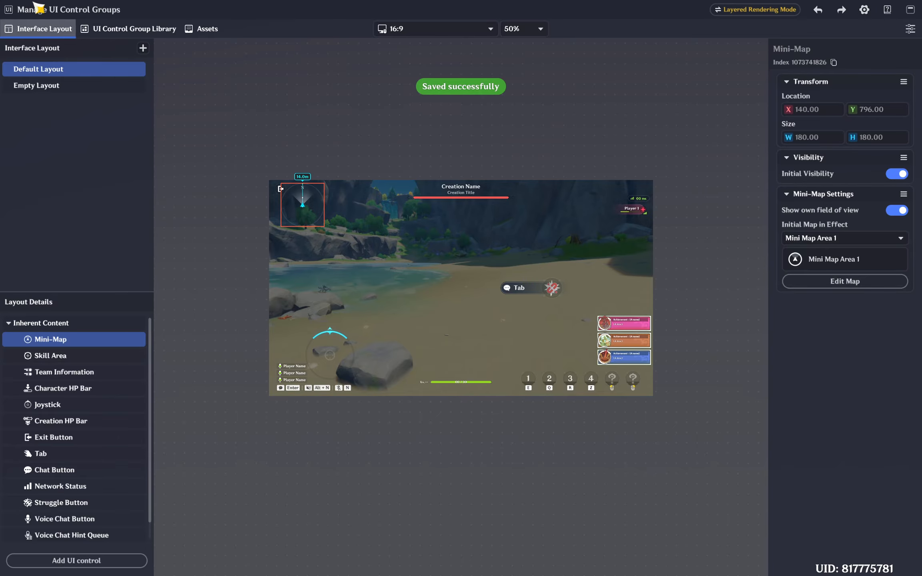
pyautogui.click(910, 10)
pyautogui.click(14, 10)
pyautogui.click(60, 118)
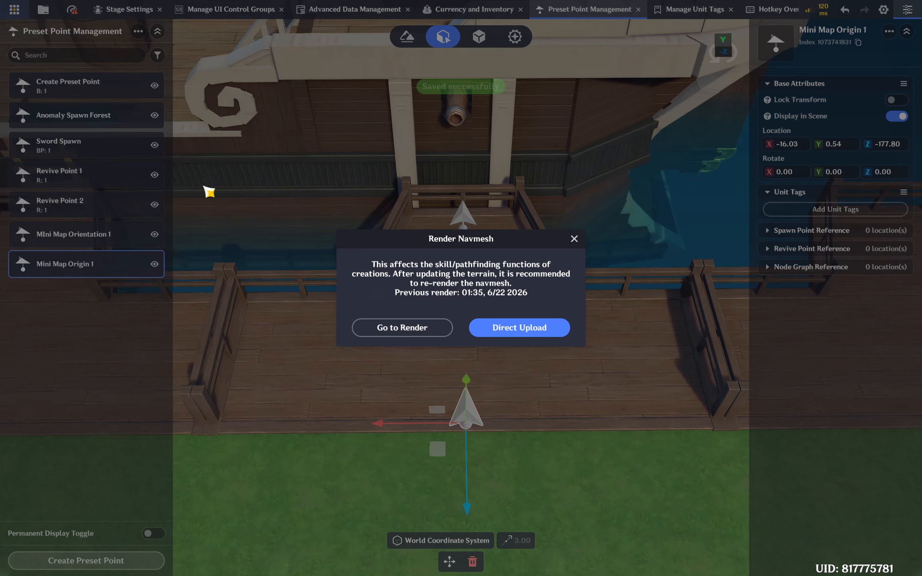
pyautogui.click(531, 330)
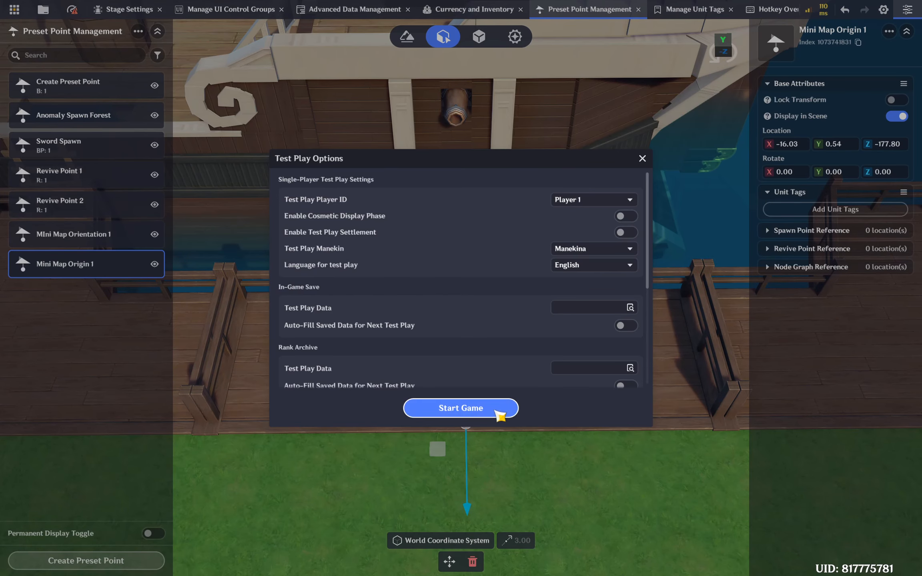
pyautogui.click(500, 405)
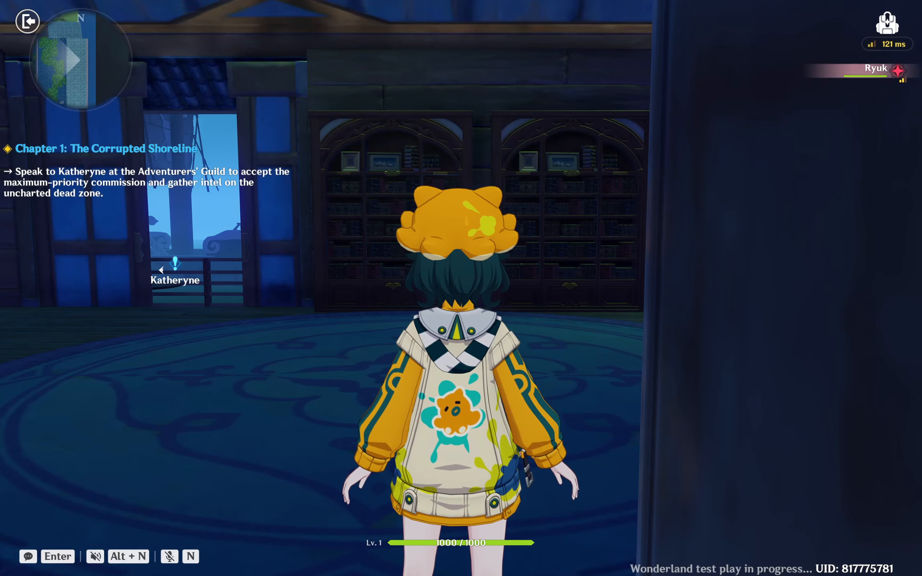
# Step: Walk the character from the house past the palm pond and Katheryne's hut to the ship to check the mini-map's position tracking
pyautogui.press('w')
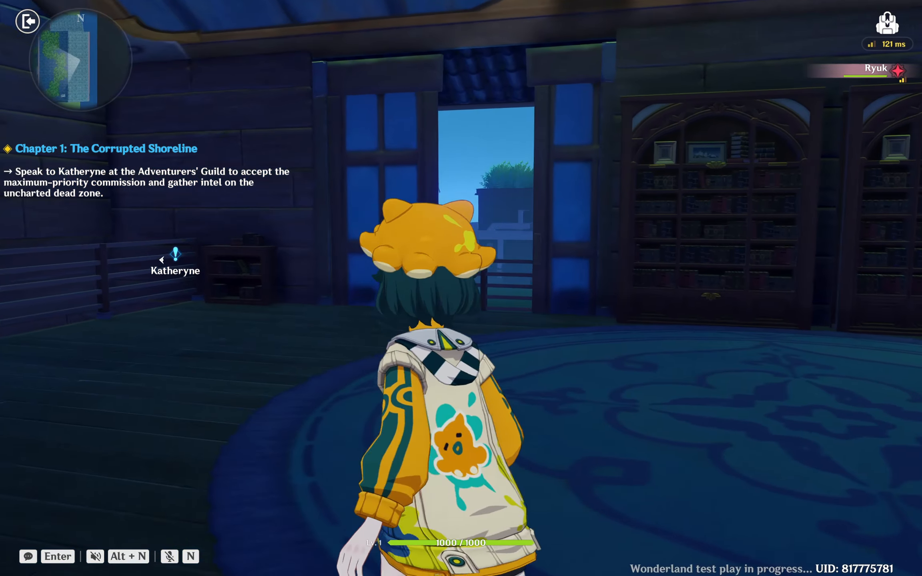
pyautogui.press('w')
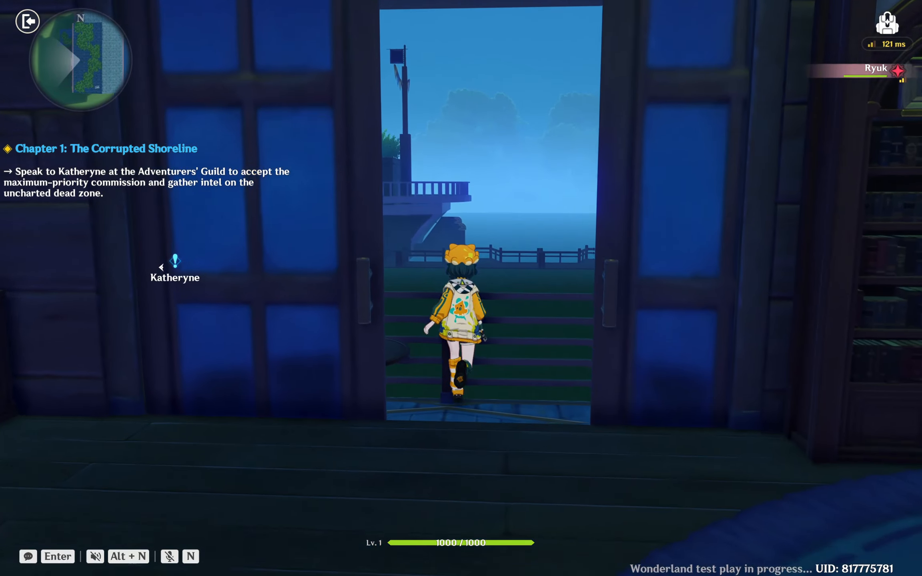
pyautogui.press('w')
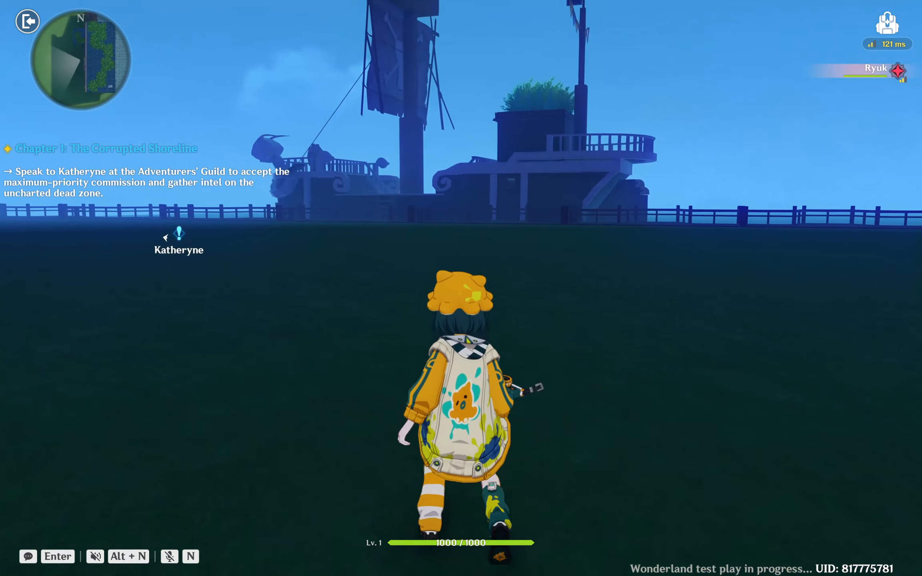
pyautogui.press('w')
pyautogui.press('w')
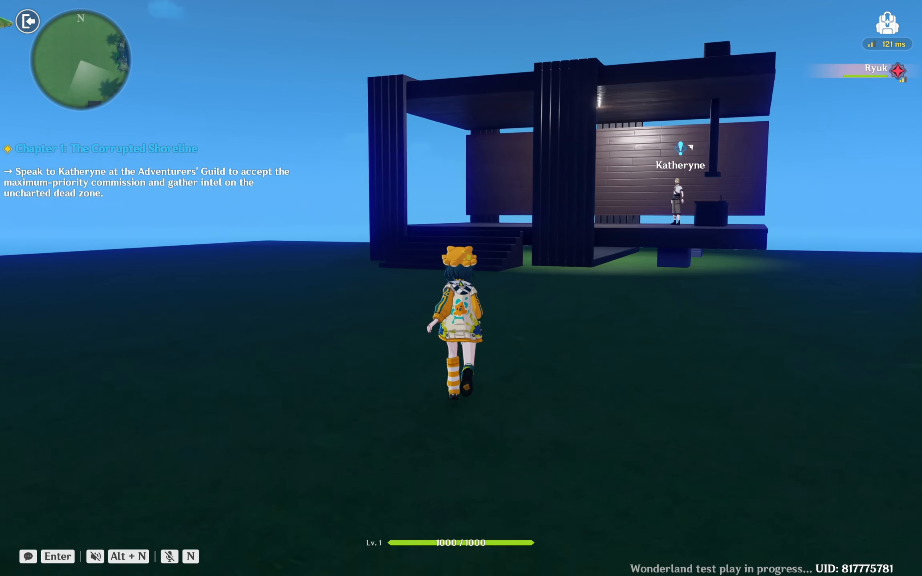
pyautogui.press('w')
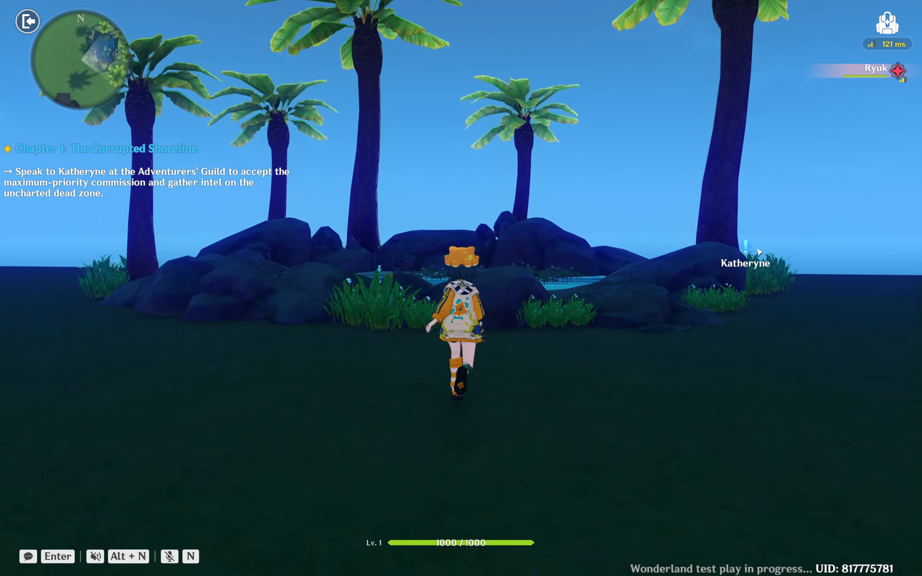
pyautogui.press('w')
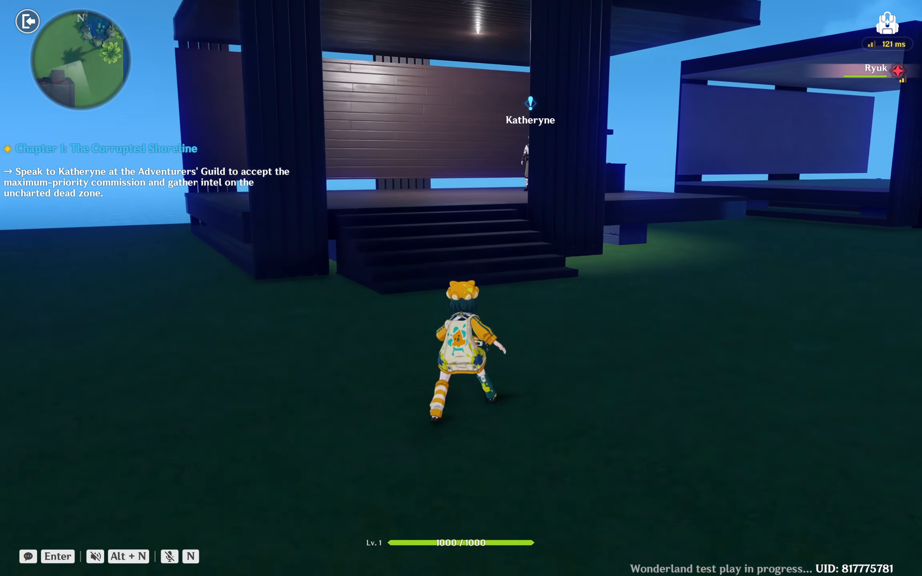
pyautogui.press('w')
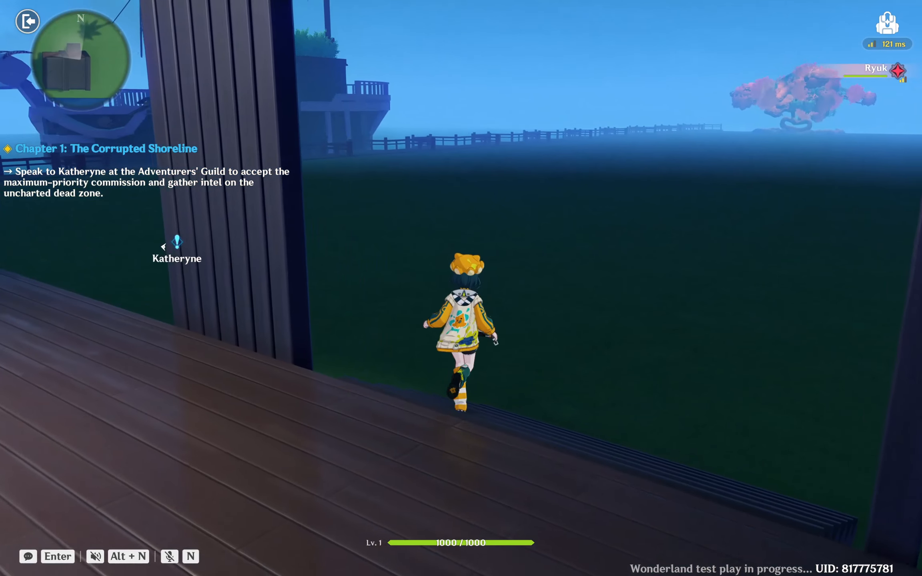
pyautogui.press('w')
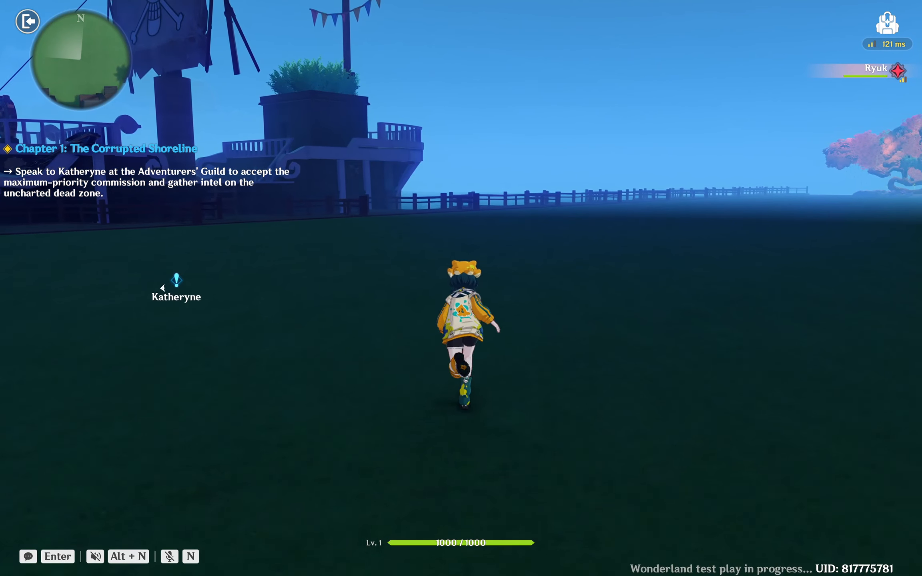
pyautogui.press('w')
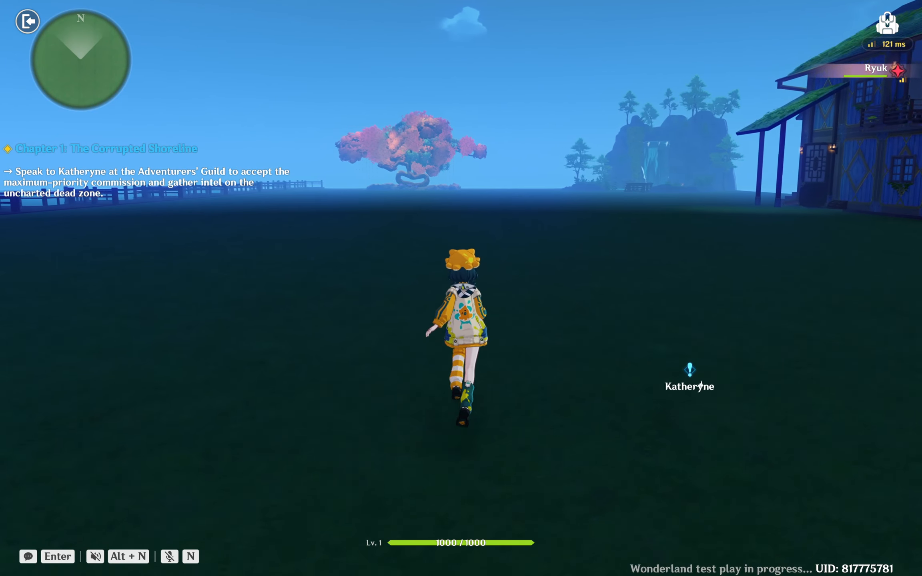
pyautogui.press('w')
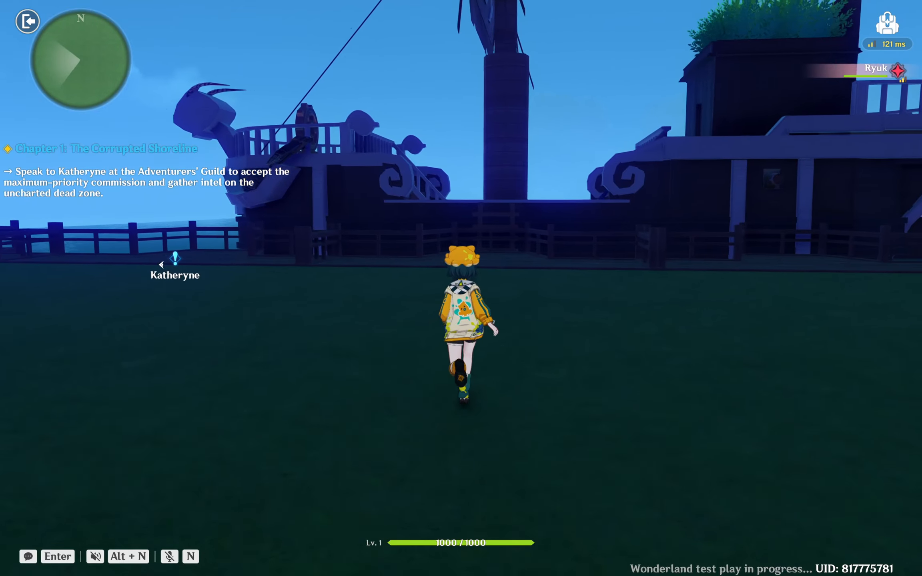
pyautogui.press('w')
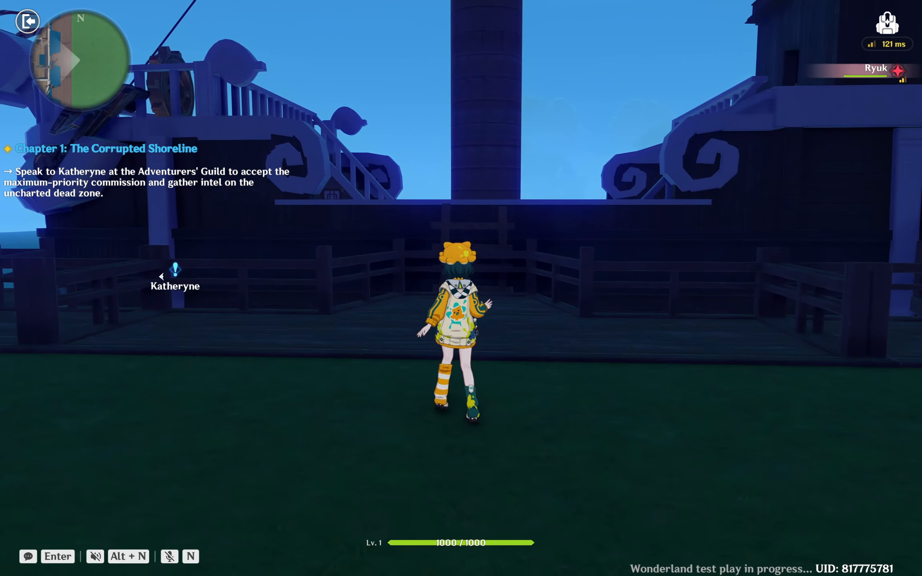
# Step: Inspect the full-screen map in the test play, close it and exit back to the editor
pyautogui.press('m')
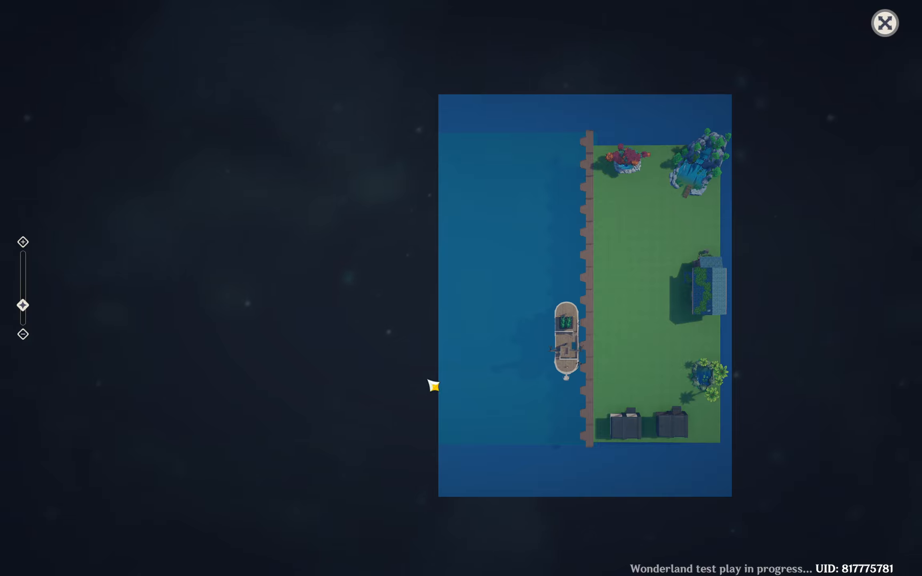
pyautogui.click(885, 23)
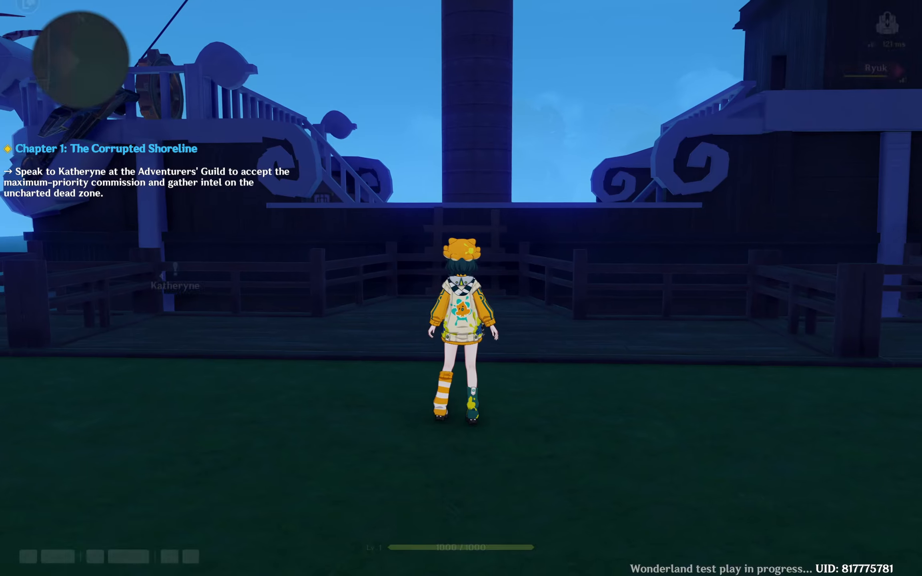
pyautogui.press('Escape')
pyautogui.press('Escape')
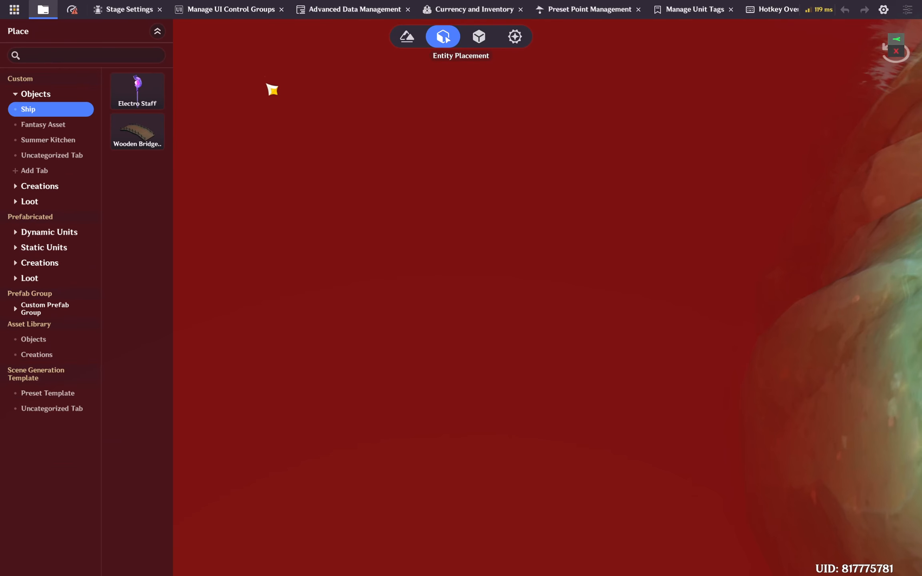
pyautogui.click(239, 16)
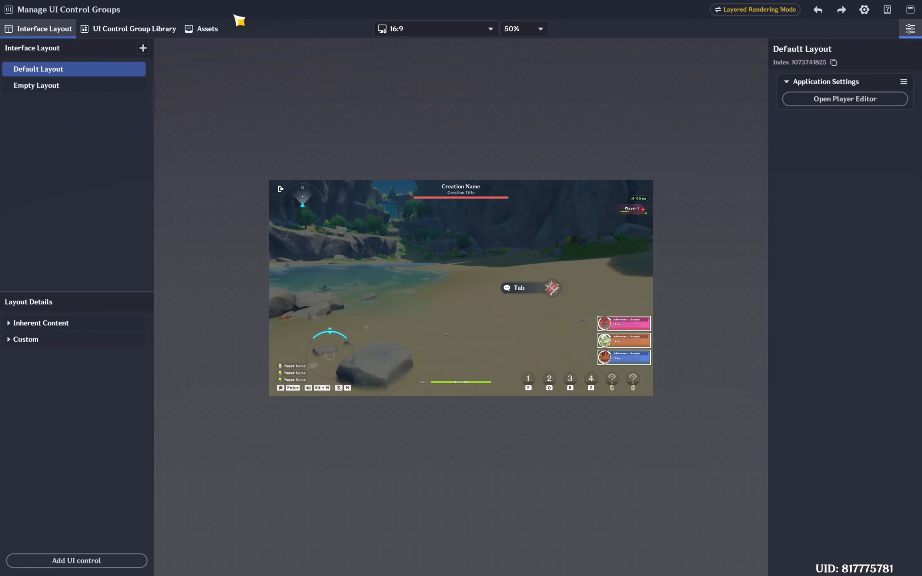
pyautogui.click(47, 325)
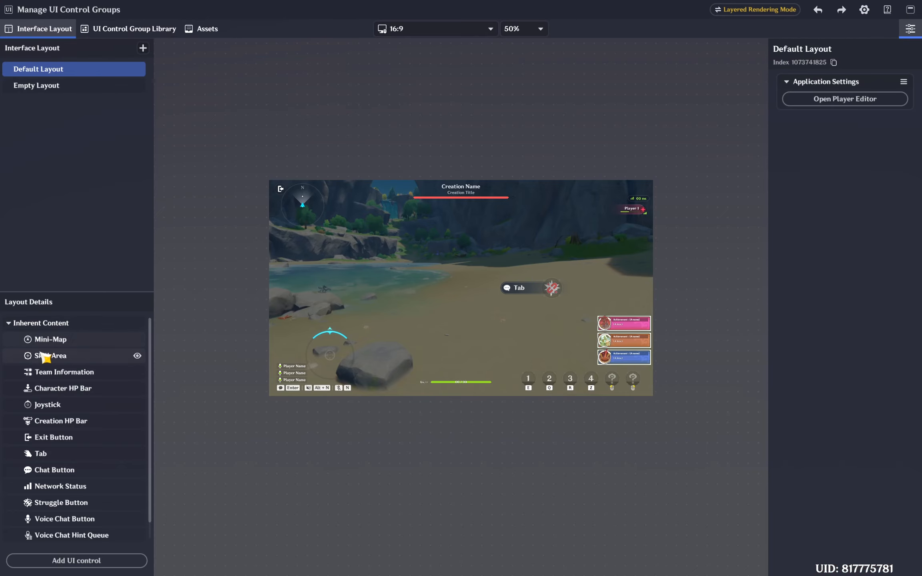
pyautogui.click(45, 340)
pyautogui.click(860, 281)
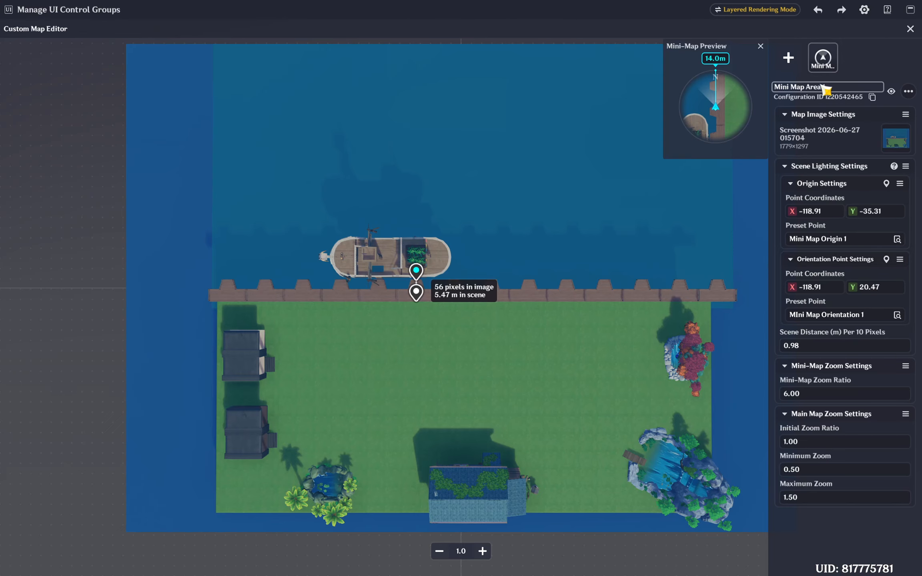
pyautogui.click(788, 58)
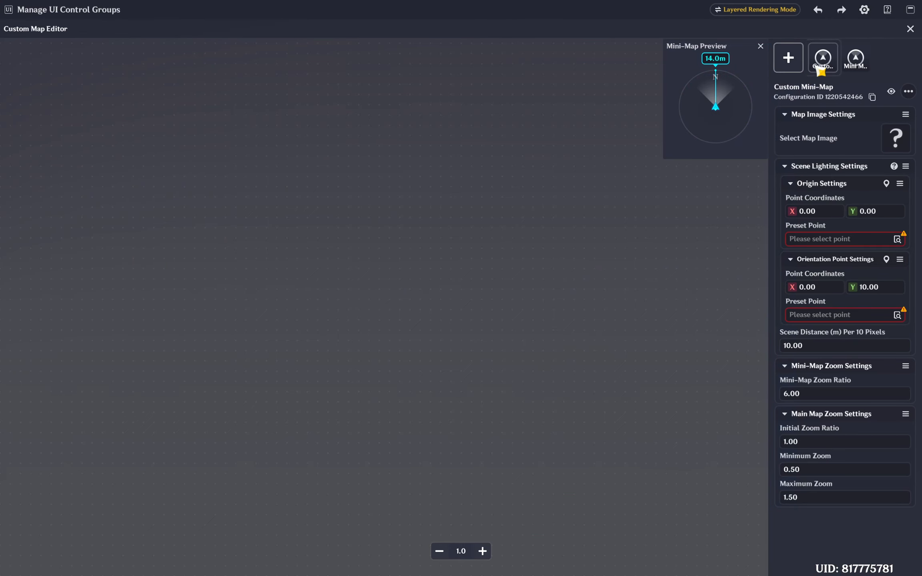
pyautogui.click(909, 92)
pyautogui.click(871, 77)
pyautogui.write('Mini Map Area 2')
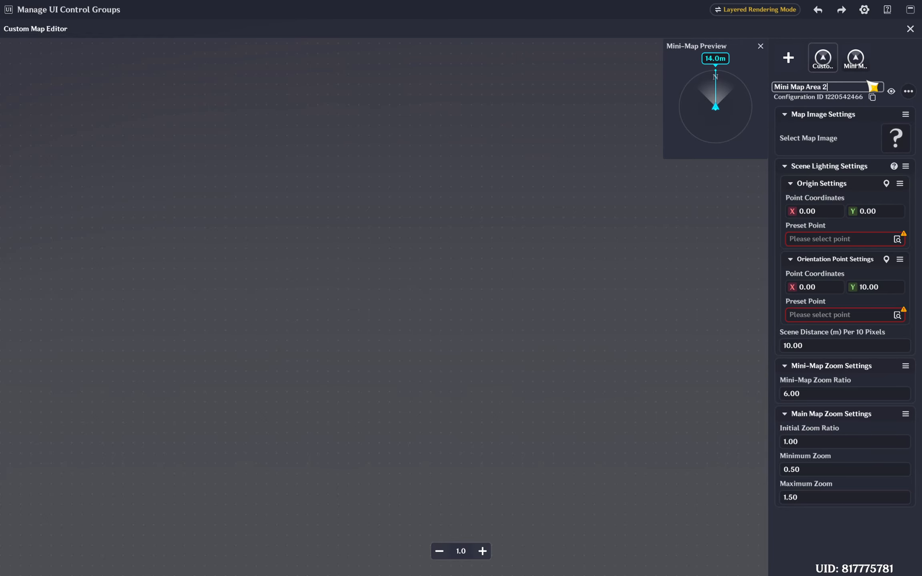
pyautogui.click(896, 68)
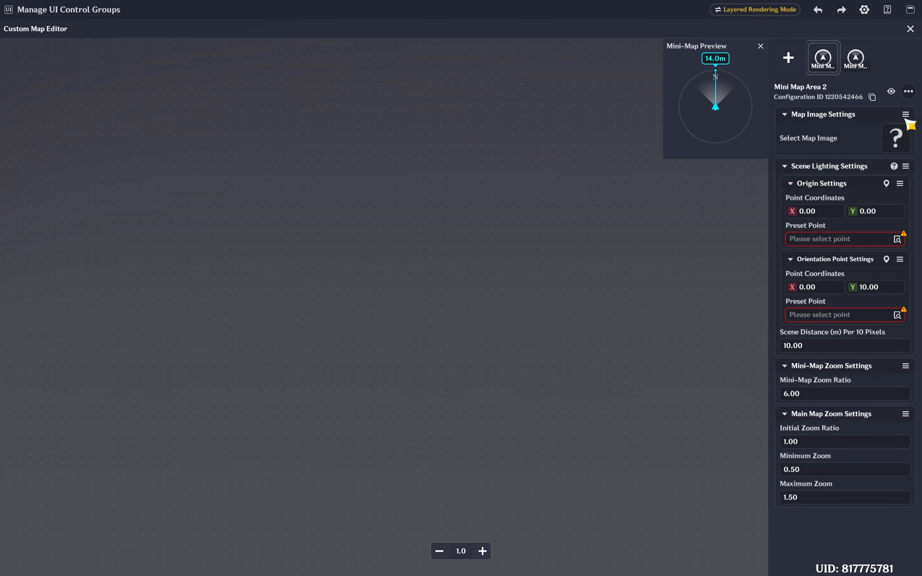
# Step: Upload rsz_11screenshot_2026-06-27_015749 from Downloads, assign it as Mini Map Area 2's map image, and close the map editor
pyautogui.click(897, 138)
pyautogui.click(550, 423)
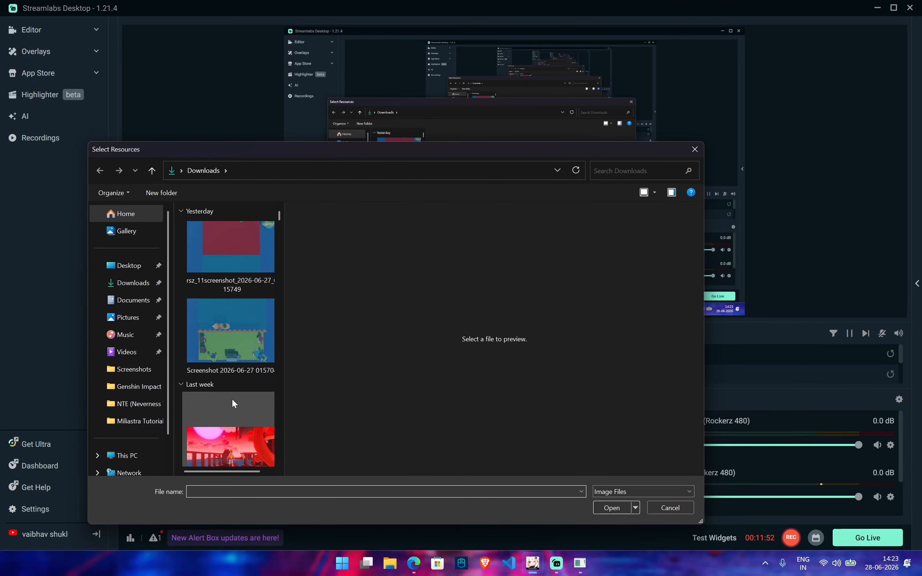
pyautogui.click(239, 240)
pyautogui.click(611, 508)
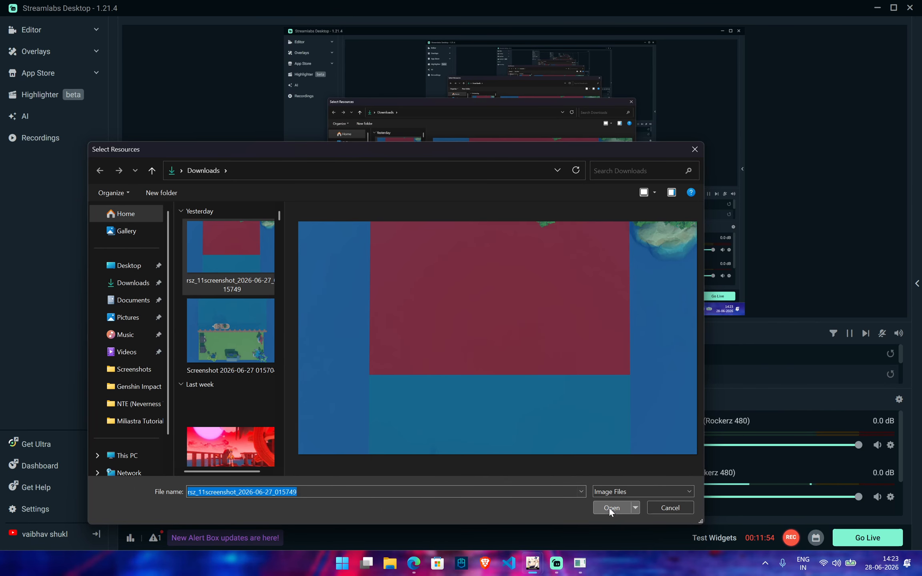
pyautogui.click(533, 564)
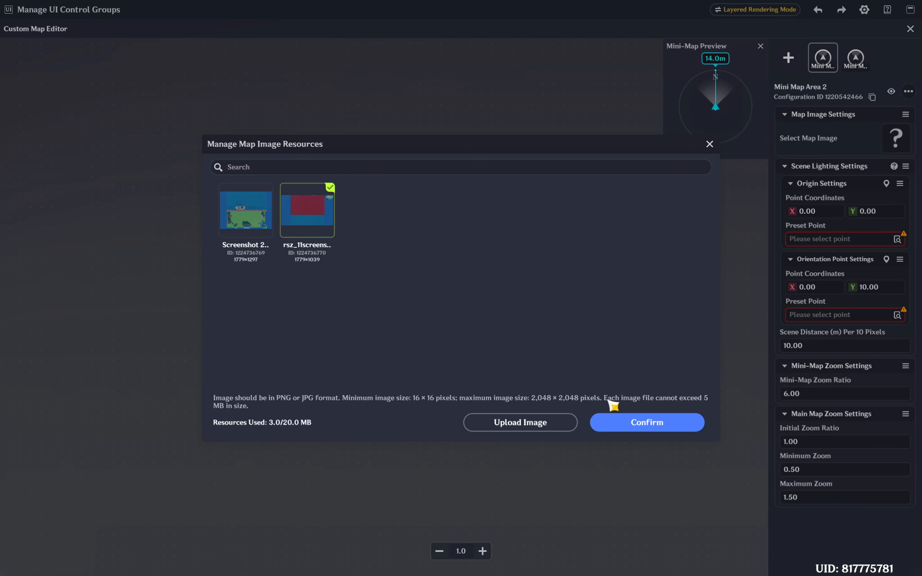
pyautogui.click(646, 423)
pyautogui.scroll(-9, 621, 255)
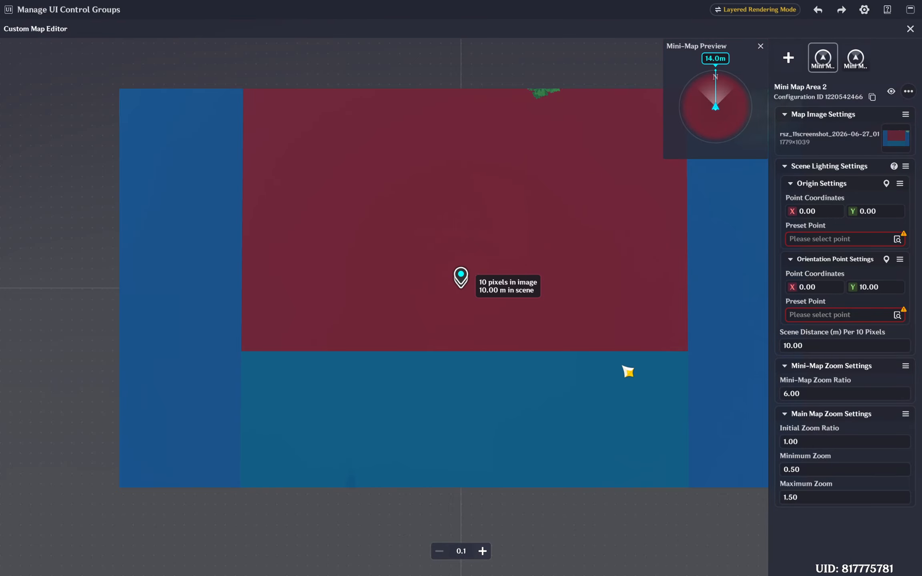
pyautogui.click(905, 30)
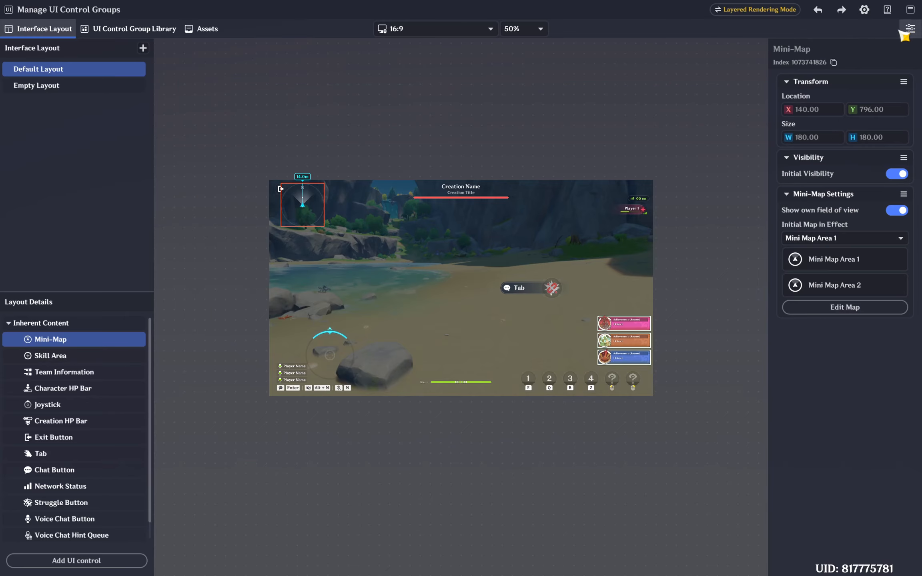
# Step: Return to the stage scene and examine the seaward corner of the red water area from directly above
pyautogui.click(910, 10)
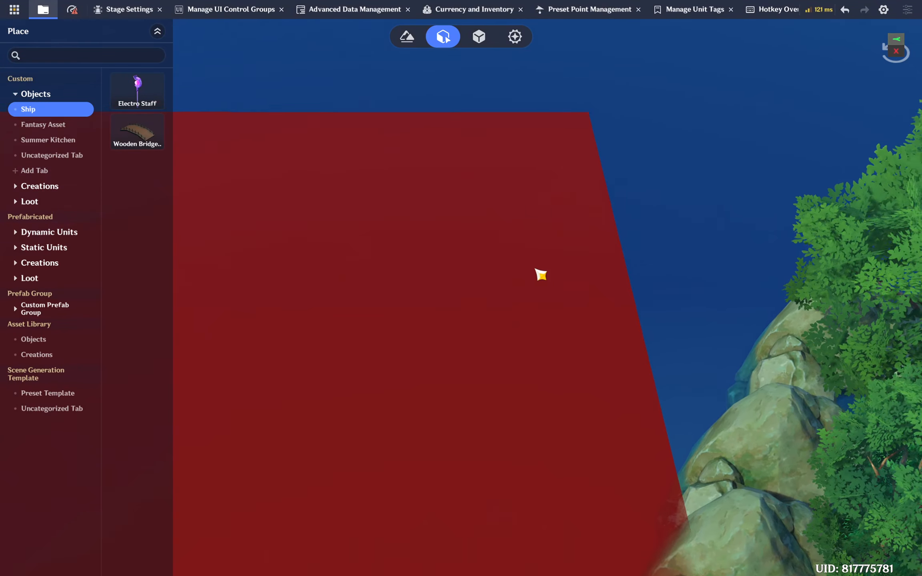
pyautogui.moveTo(535, 269); pyautogui.dragTo(282, 284, button='right')
pyautogui.click(898, 42)
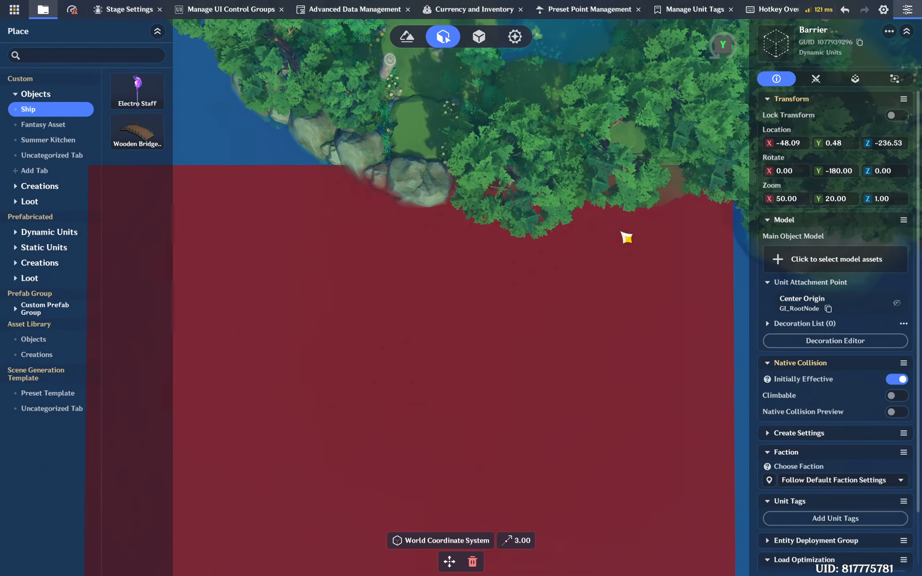
pyautogui.scroll(-3, 624, 240)
pyautogui.press('a')
pyautogui.press('s')
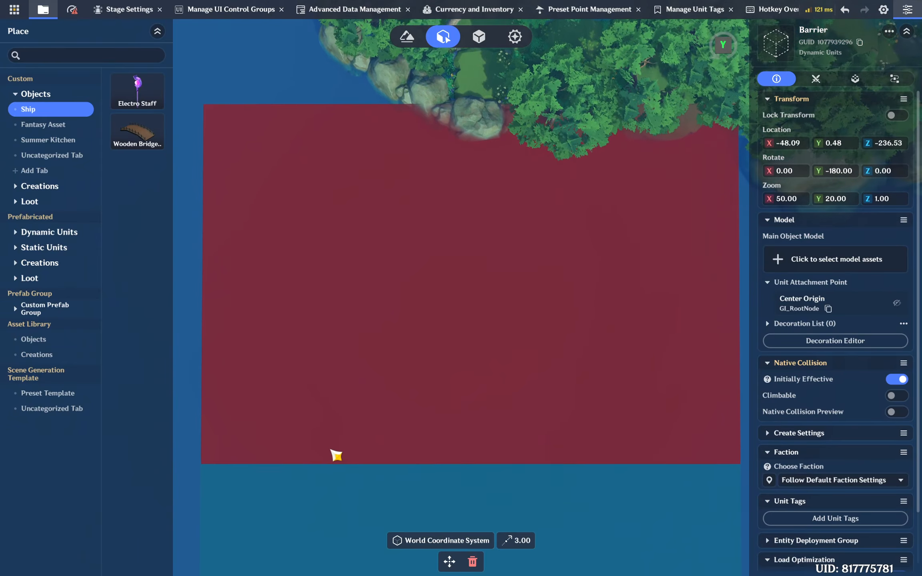
pyautogui.press('a')
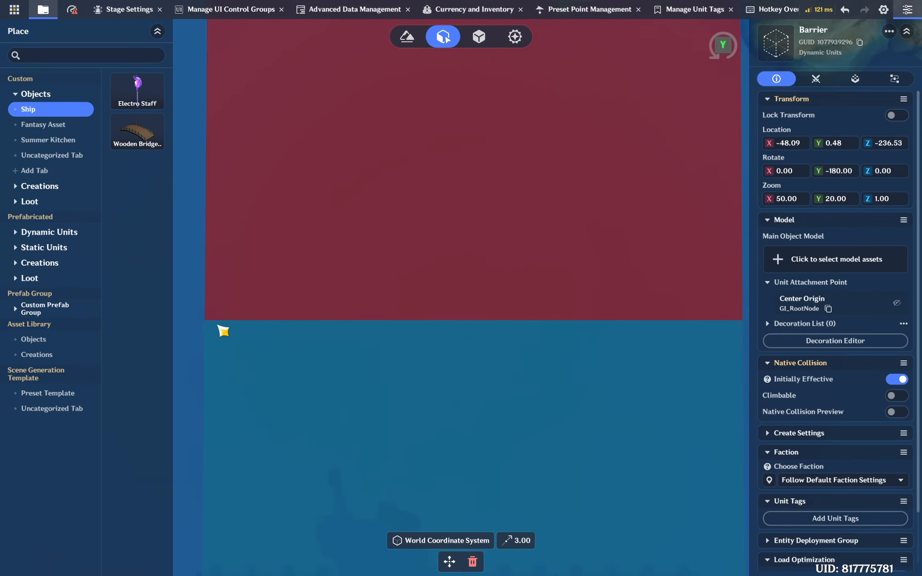
pyautogui.press('q')
pyautogui.press('a')
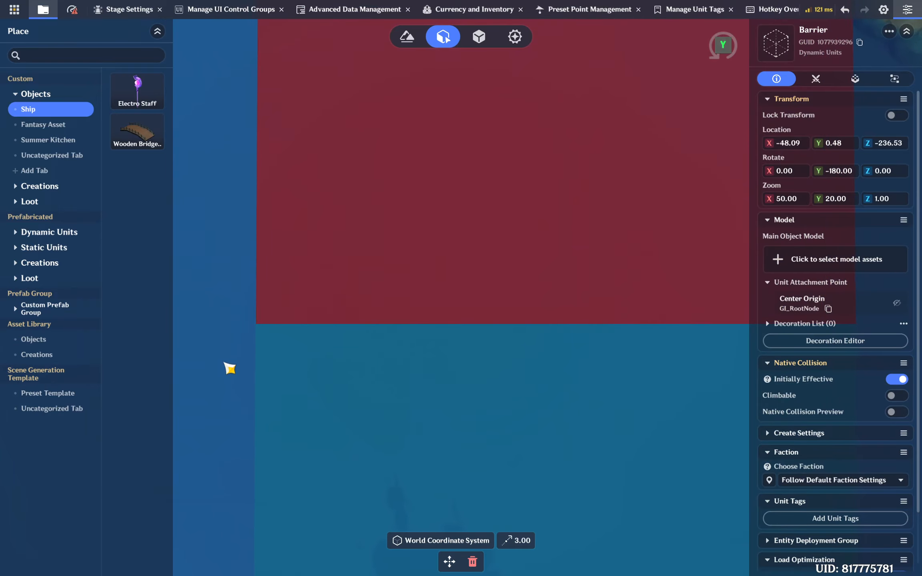
pyautogui.press('a')
pyautogui.press('s')
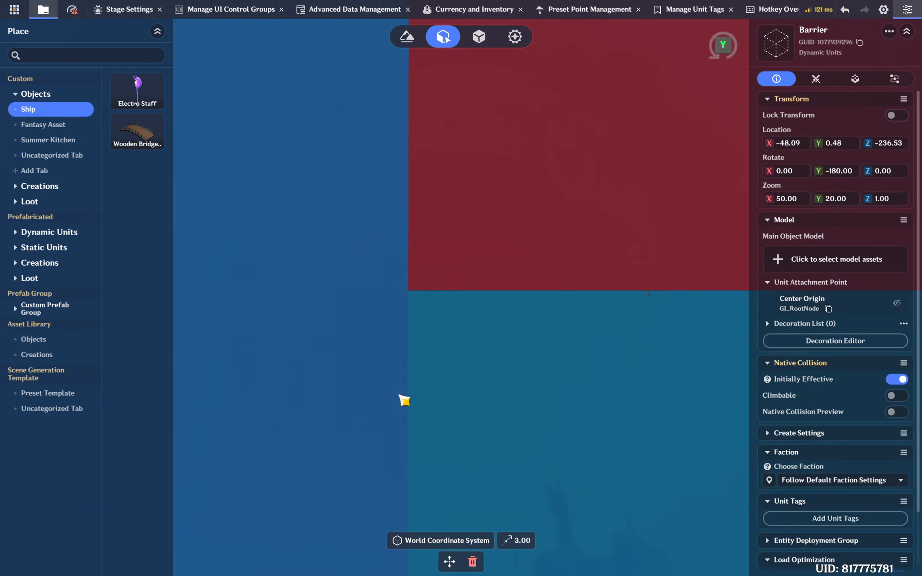
pyautogui.press('w')
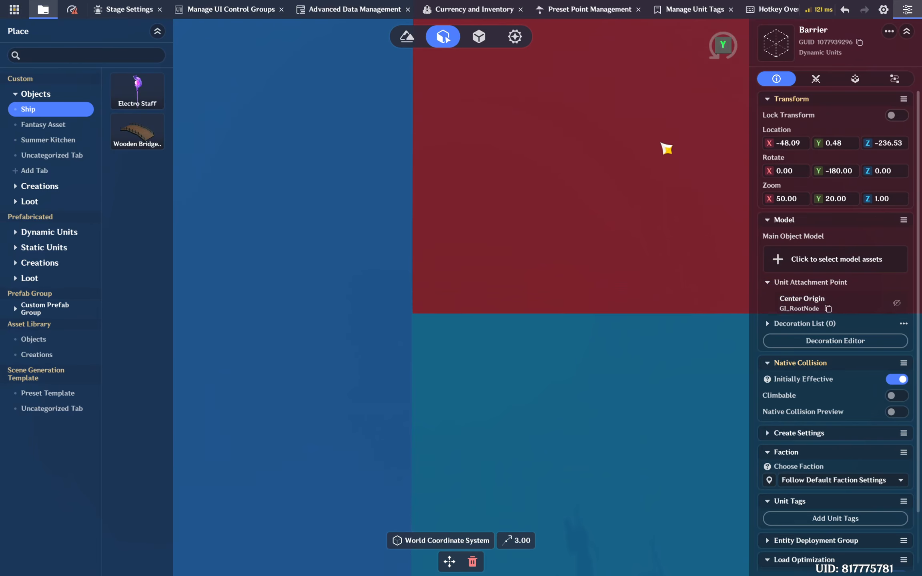
pyautogui.click(733, 60)
pyautogui.click(477, 378)
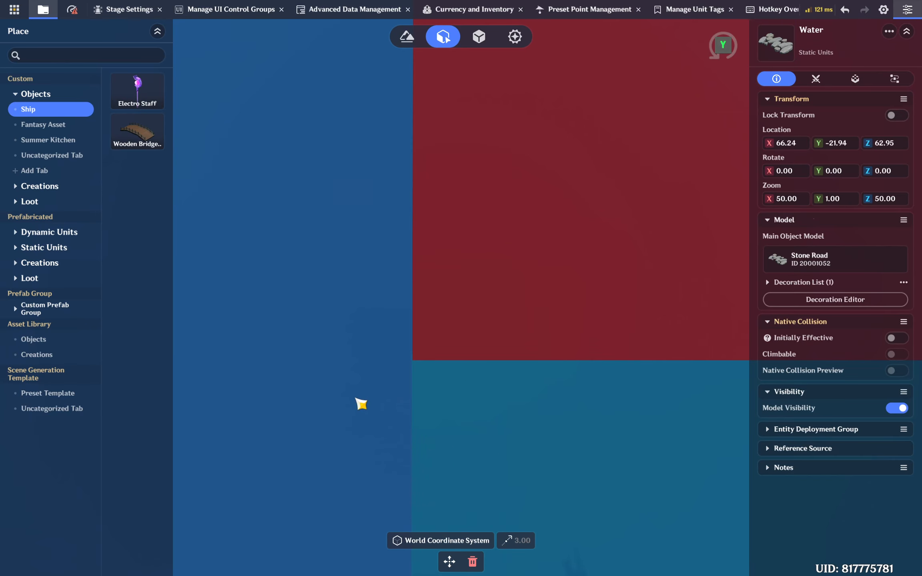
pyautogui.scroll(4, 414, 410)
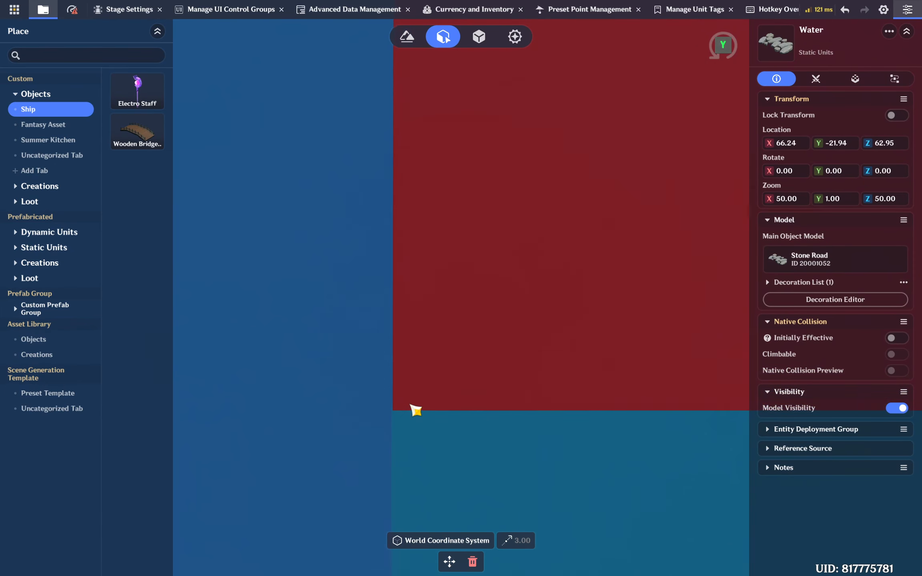
pyautogui.press('a')
pyautogui.press('s')
pyautogui.scroll(-3, 411, 405)
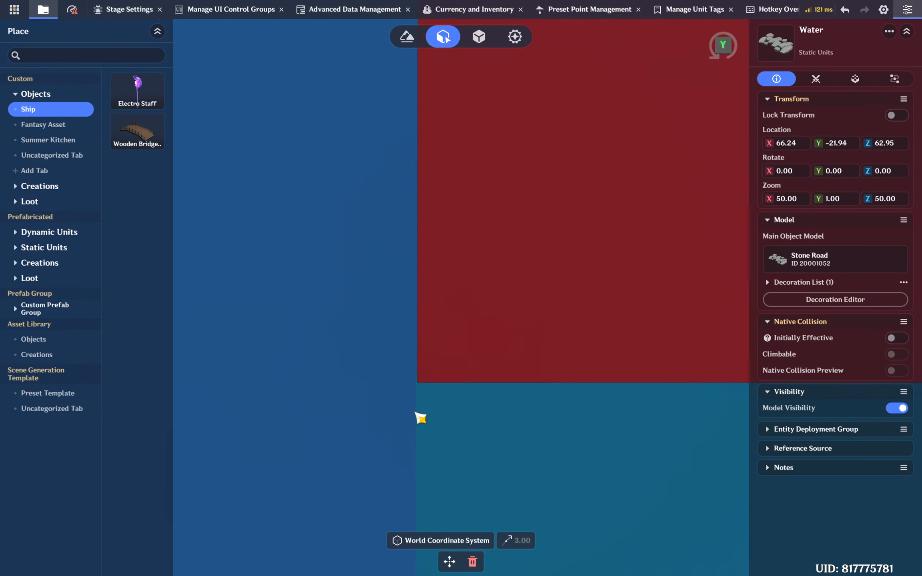
# Step: Create a new preset point and name it Mini Map Origin 2
pyautogui.click(15, 10)
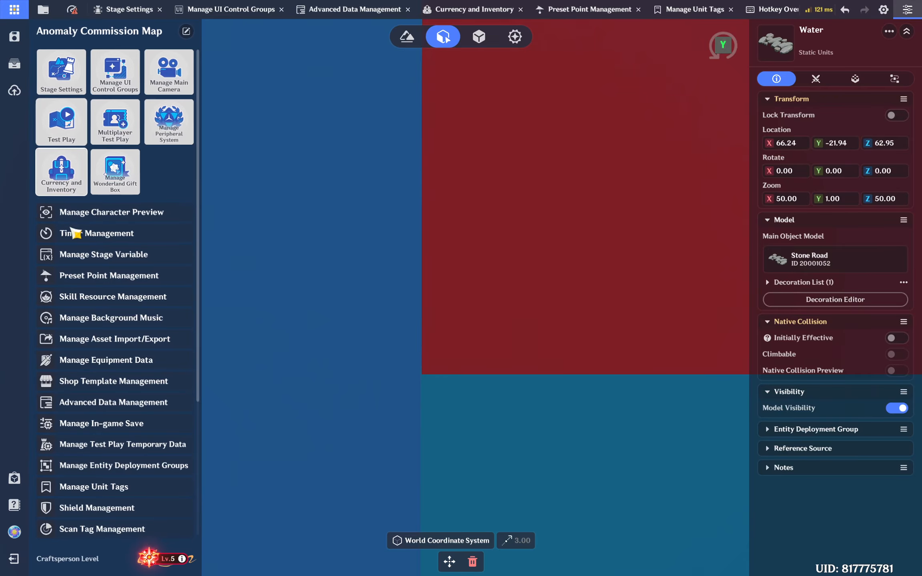
pyautogui.click(127, 281)
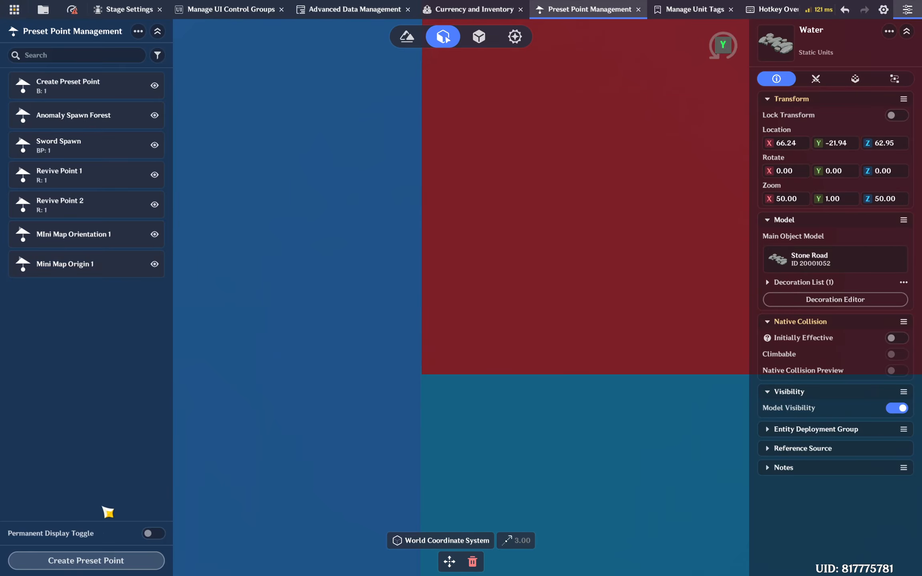
pyautogui.click(112, 560)
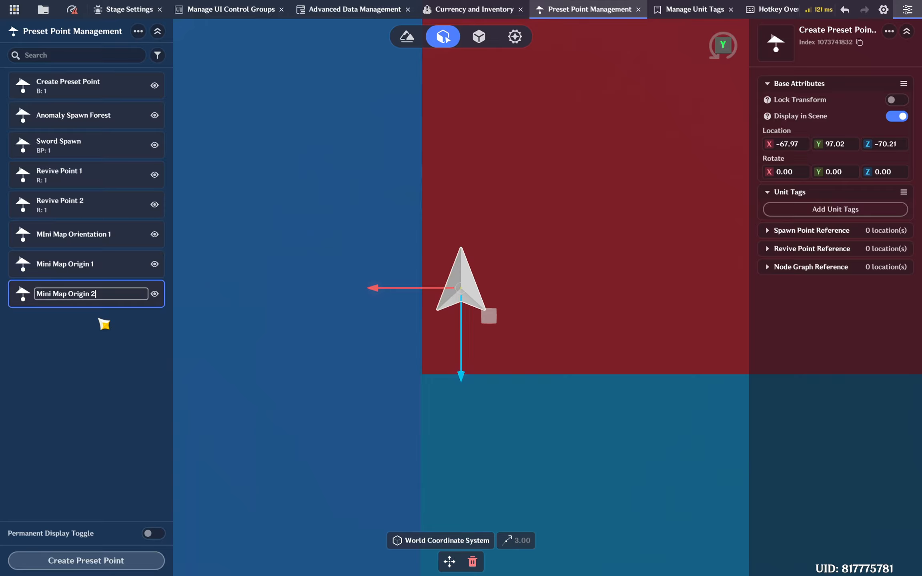
pyautogui.click(26, 351)
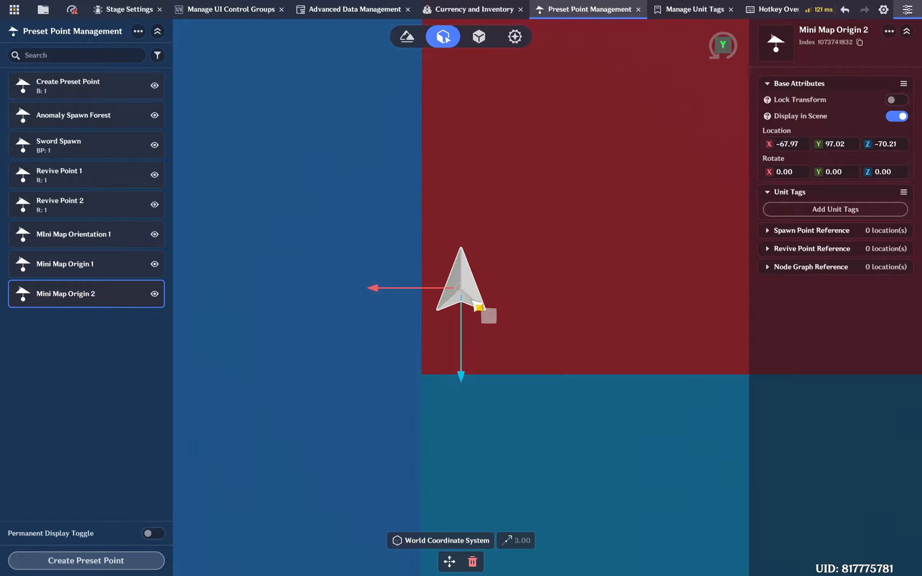
# Step: Move Mini Map Origin 2 down toward the red water's corner, to about X -73.13, Y 34.71, Z -91.77
pyautogui.moveTo(402, 342); pyautogui.dragTo(607, 152, button='right')
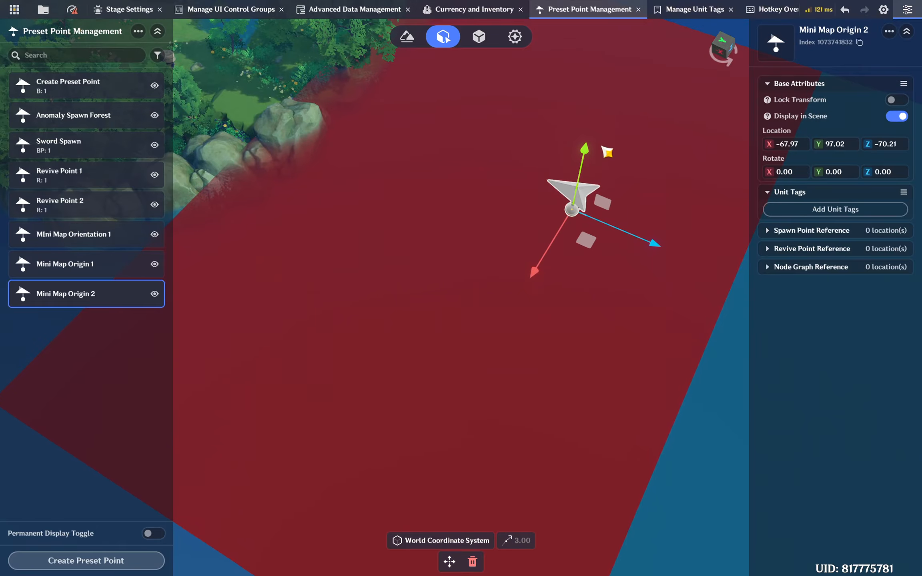
pyautogui.moveTo(590, 154); pyautogui.dragTo(494, 560)
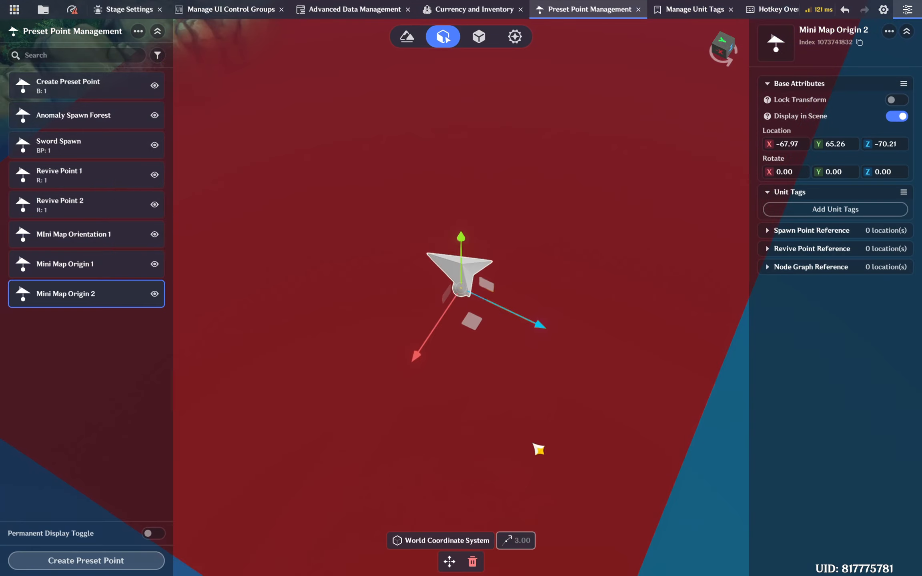
pyautogui.moveTo(539, 449); pyautogui.dragTo(533, 243, button='right')
pyautogui.moveTo(521, 232); pyautogui.dragTo(530, 506)
pyautogui.moveTo(537, 391); pyautogui.dragTo(529, 467)
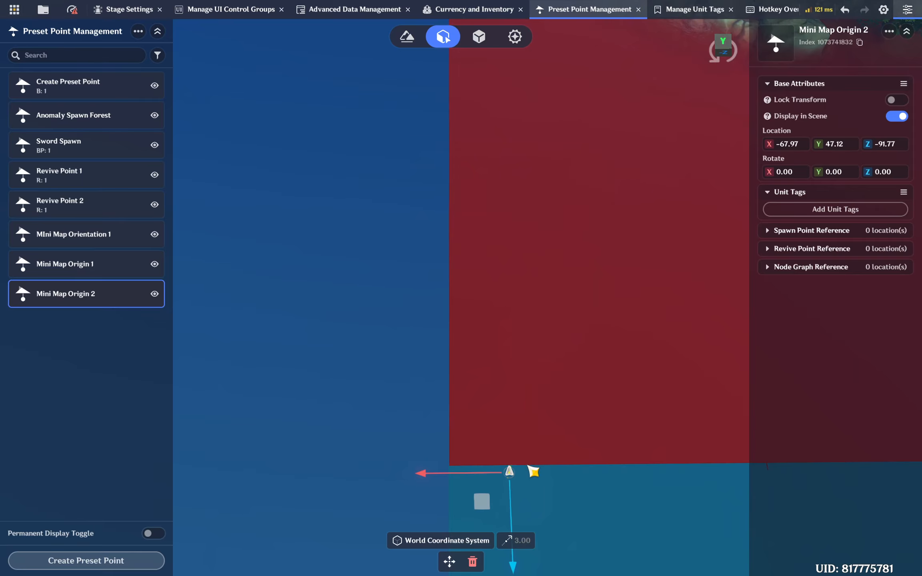
pyautogui.moveTo(463, 483); pyautogui.dragTo(413, 490)
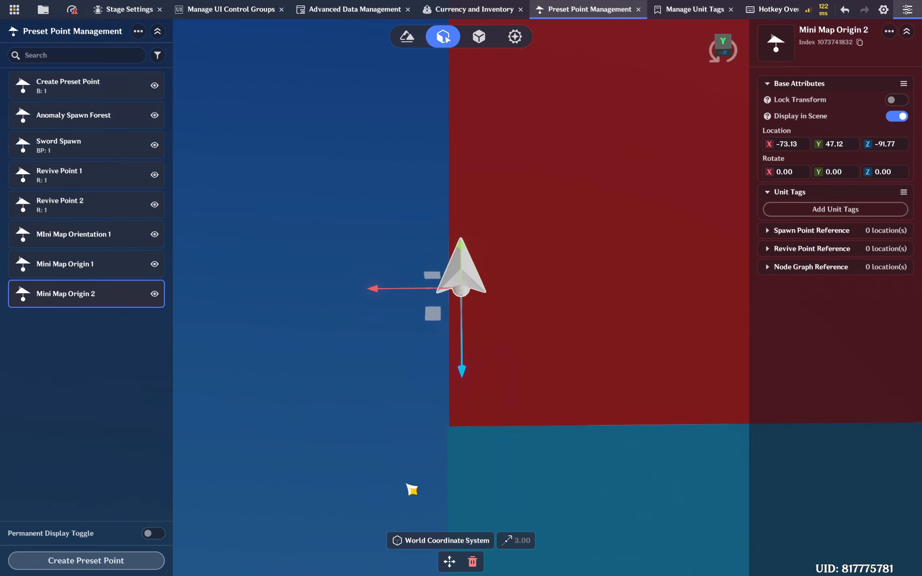
pyautogui.moveTo(473, 262); pyautogui.dragTo(454, 485)
pyautogui.press('s')
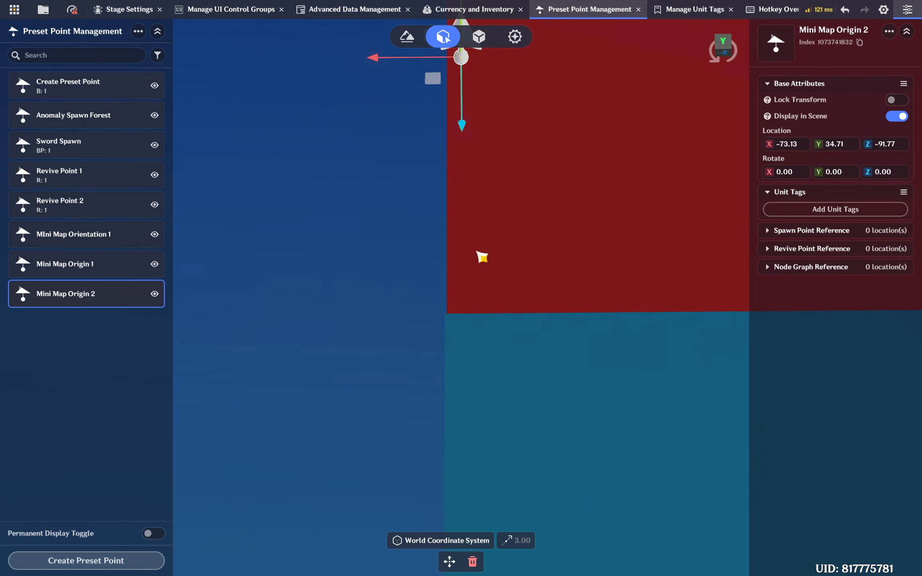
# Step: Lower Mini Map Origin 2 to about Y -5.14 and shift it to about Z -78.27
pyautogui.moveTo(482, 257); pyautogui.dragTo(367, 144, button='right')
pyautogui.moveTo(362, 110); pyautogui.dragTo(388, 473)
pyautogui.press('s')
pyautogui.press('a')
pyautogui.press('e')
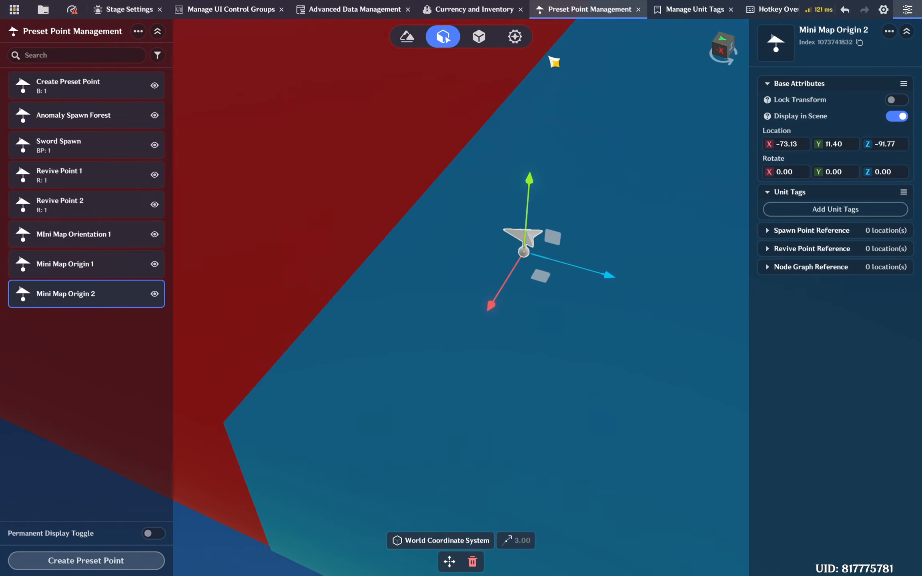
pyautogui.moveTo(539, 179); pyautogui.dragTo(507, 443)
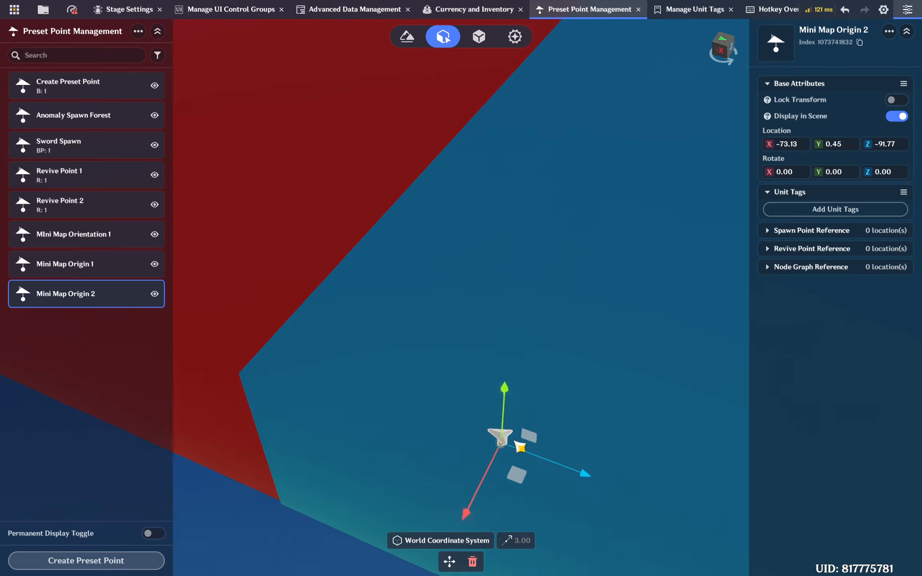
pyautogui.moveTo(512, 336); pyautogui.dragTo(501, 413)
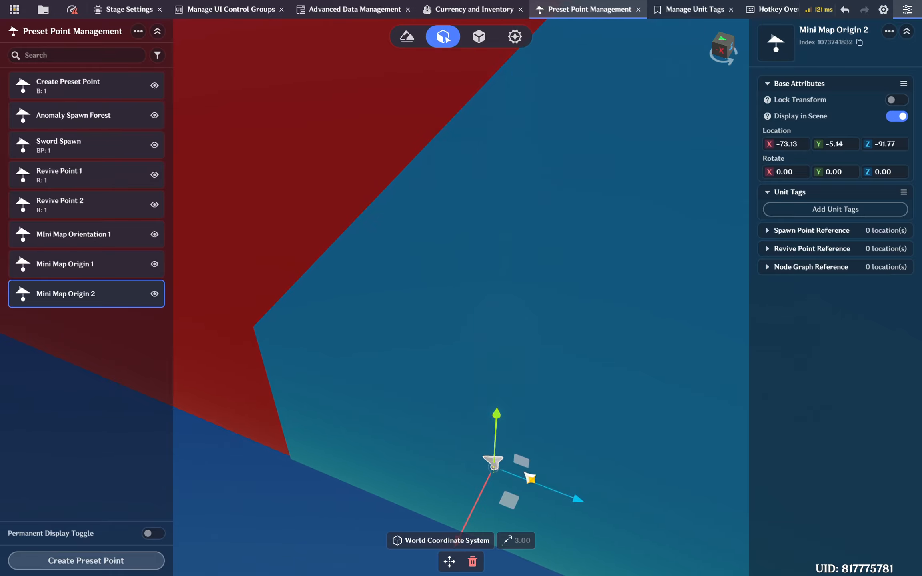
pyautogui.moveTo(580, 500); pyautogui.dragTo(320, 396)
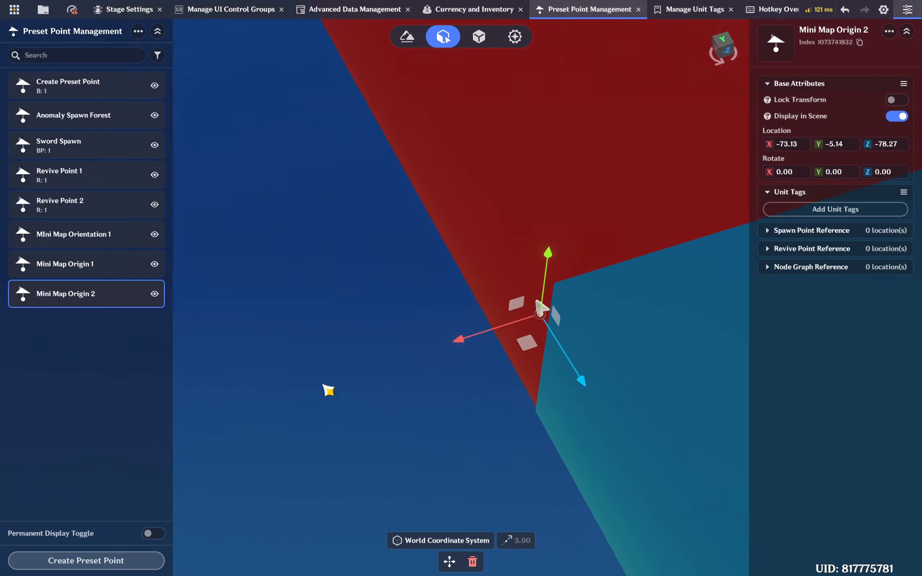
# Step: Raise Mini Map Origin 2 to the water surface at about Y 0.14 and align it with the corner at about Z -81.93
pyautogui.moveTo(297, 407); pyautogui.dragTo(587, 62, button='right')
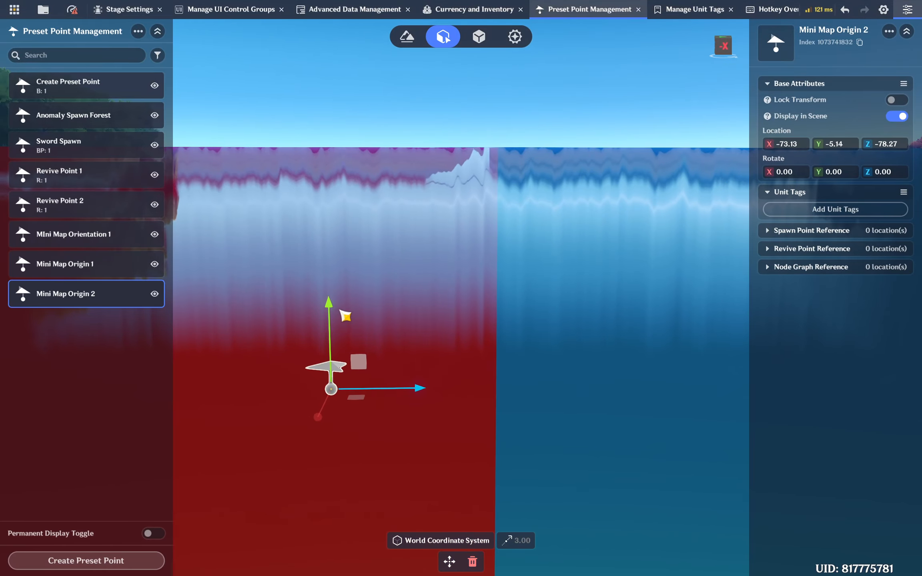
pyautogui.moveTo(337, 317); pyautogui.dragTo(353, 57)
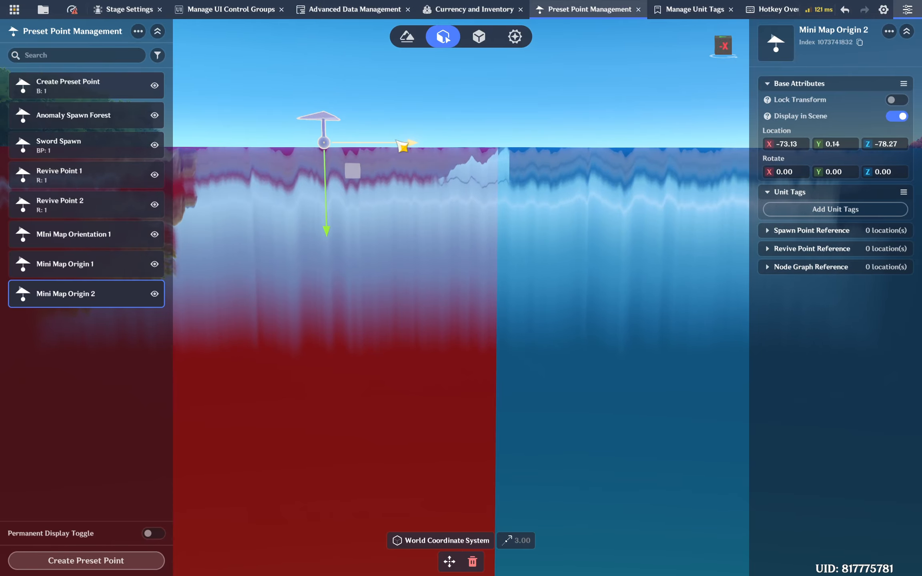
pyautogui.moveTo(411, 148); pyautogui.dragTo(589, 171)
pyautogui.moveTo(589, 171); pyautogui.dragTo(385, 575, button='right')
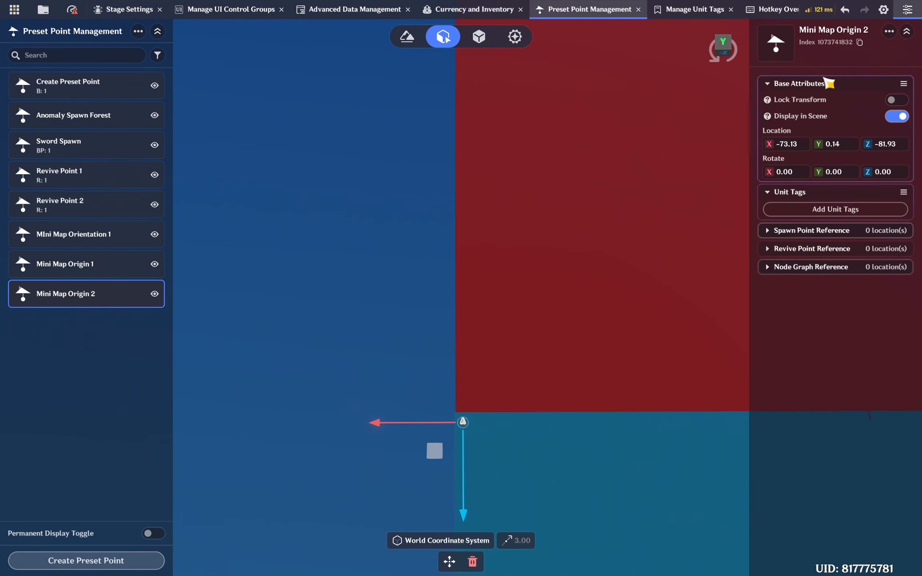
# Step: Duplicate Mini Map Origin 2 along the X axis to about X -69.24 and rename the copy Mini Map Orientation 2
pyautogui.click(721, 44)
pyautogui.press('w')
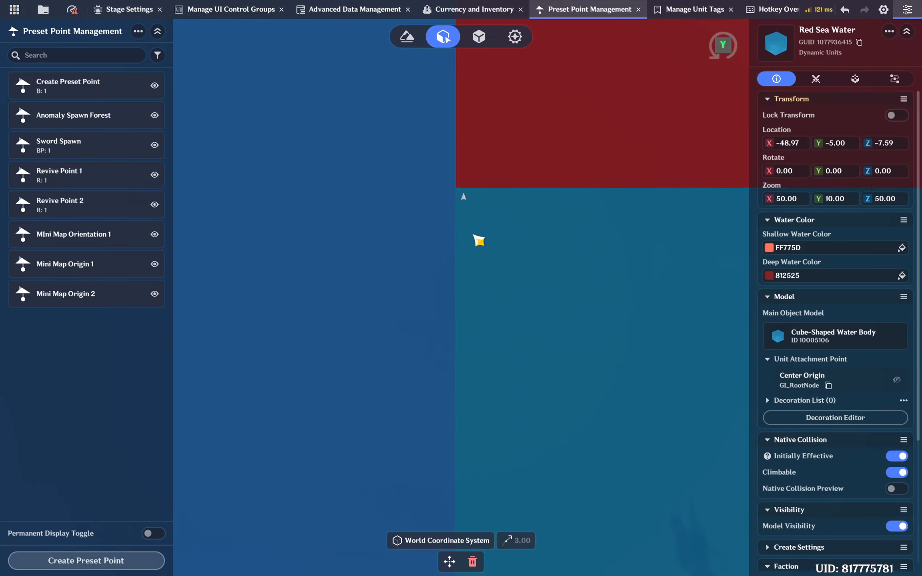
pyautogui.scroll(-4, 483, 340)
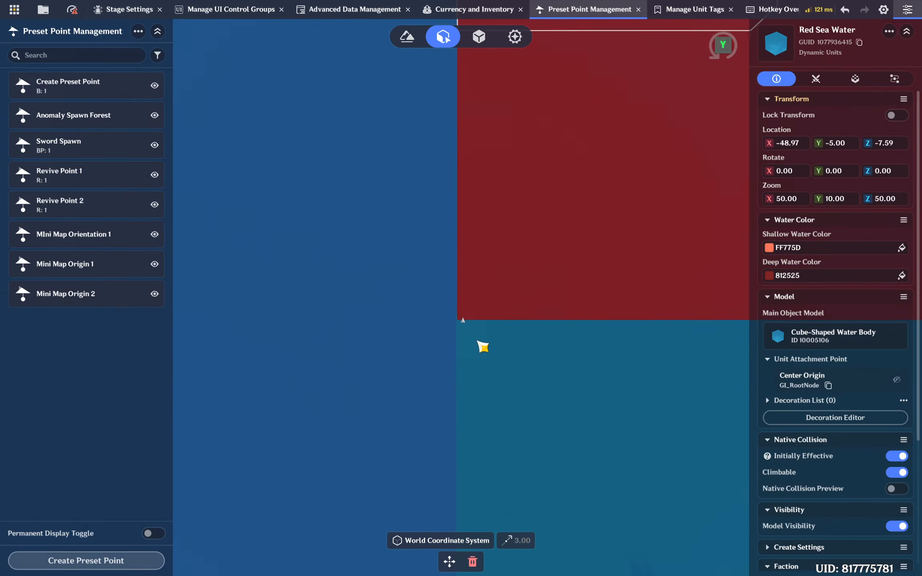
pyautogui.scroll(-3, 475, 343)
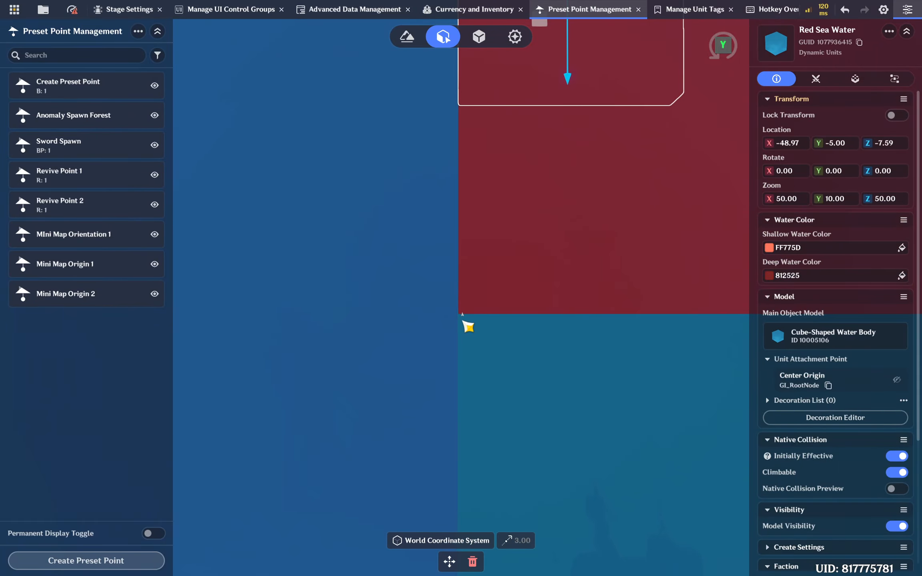
pyautogui.press('w')
pyautogui.scroll(5, 464, 328)
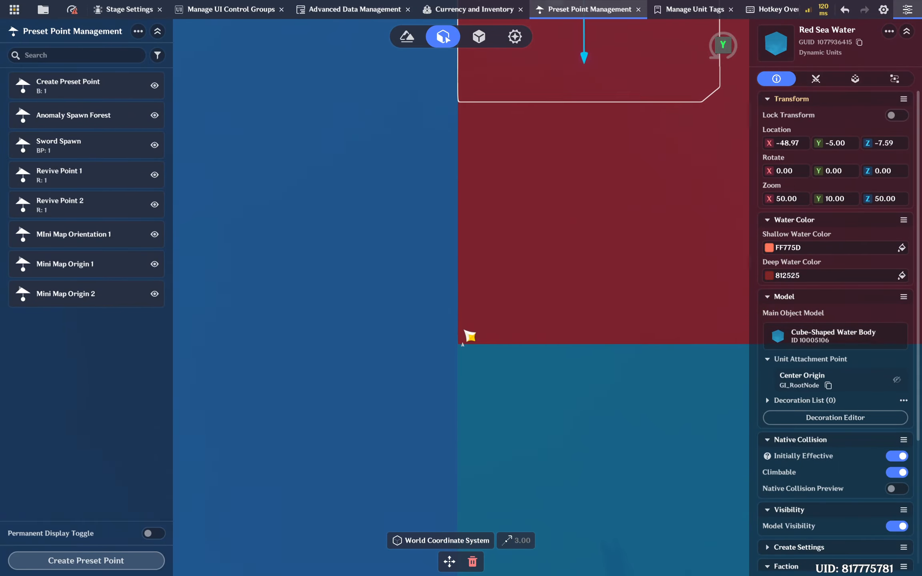
pyautogui.click(463, 365)
pyautogui.moveTo(413, 369); pyautogui.dragTo(413, 374)
pyautogui.keyDown('alt'); pyautogui.moveTo(539, 368); pyautogui.dragTo(581, 371); pyautogui.keyUp('alt')
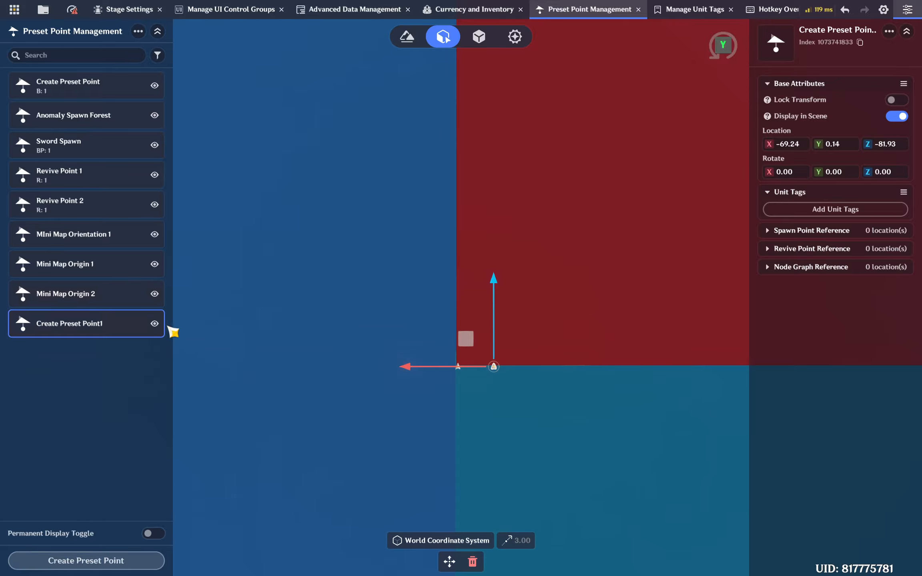
pyautogui.doubleClick(103, 324)
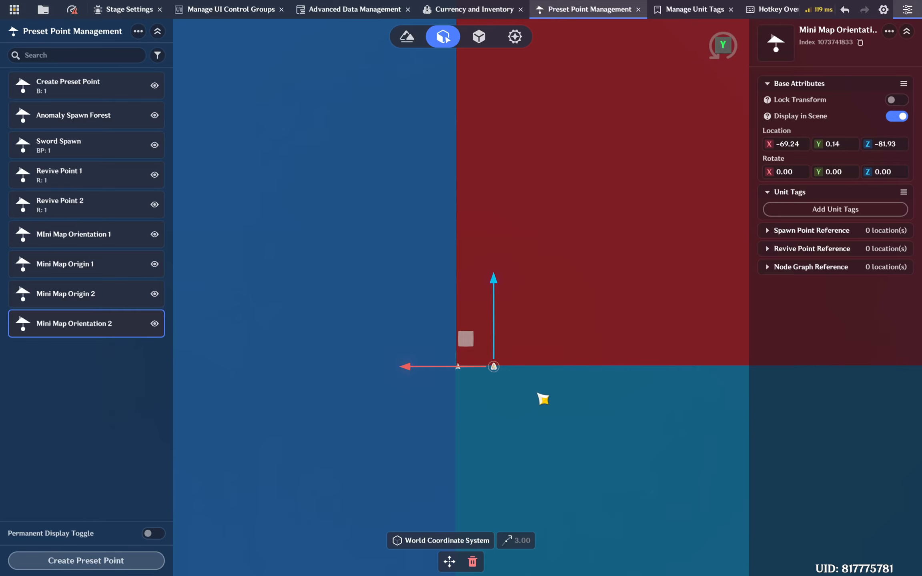
# Step: Move Mini Map Orientation 2 along X toward the red water's opposite corner, trying X values 100, 90, 70 and 75
pyautogui.press('d')
pyautogui.moveTo(529, 370); pyautogui.dragTo(551, 375)
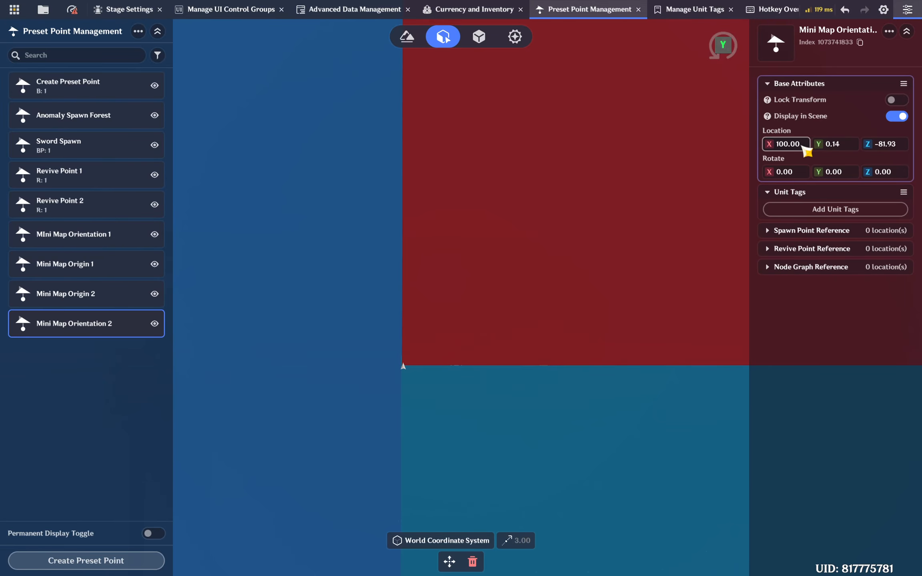
pyautogui.moveTo(509, 336); pyautogui.dragTo(786, 155, button='right')
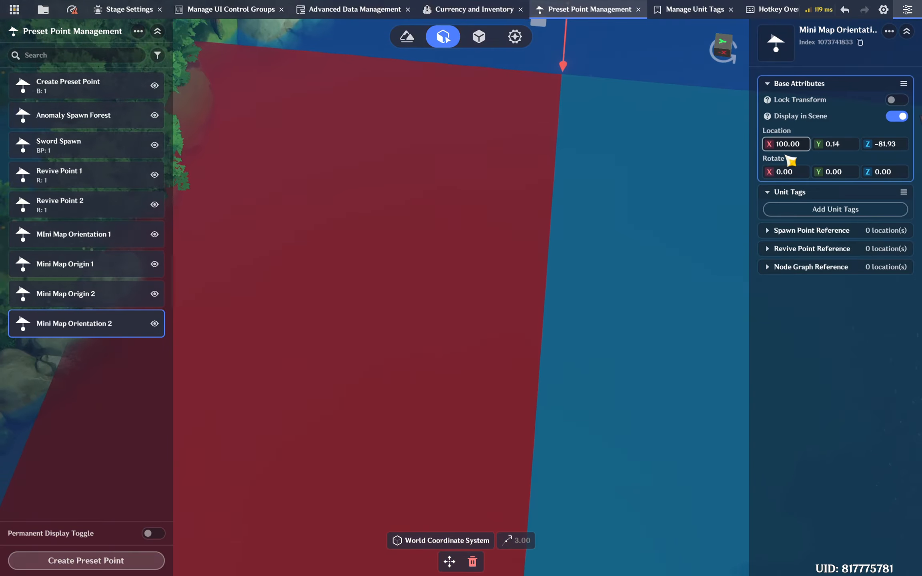
pyautogui.click(803, 147)
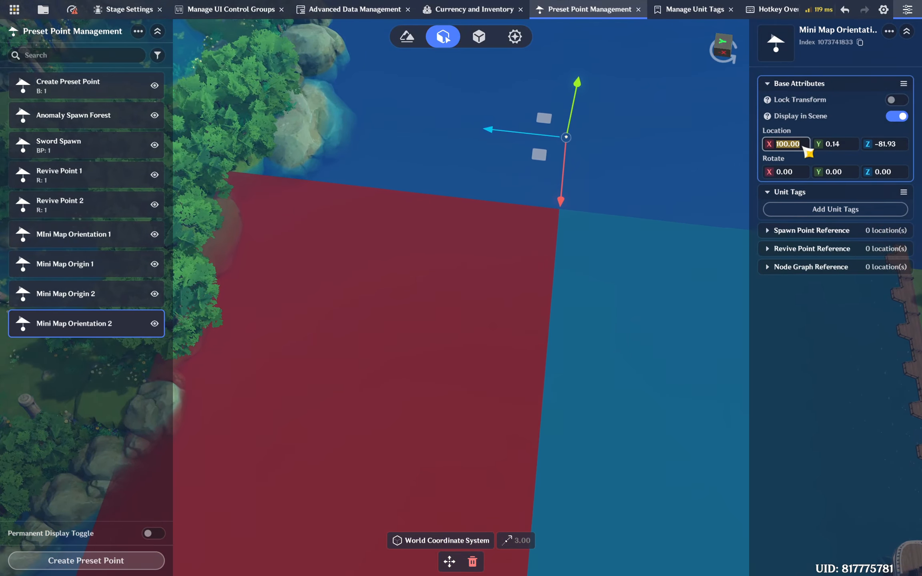
pyautogui.write('90')
pyautogui.press('Return')
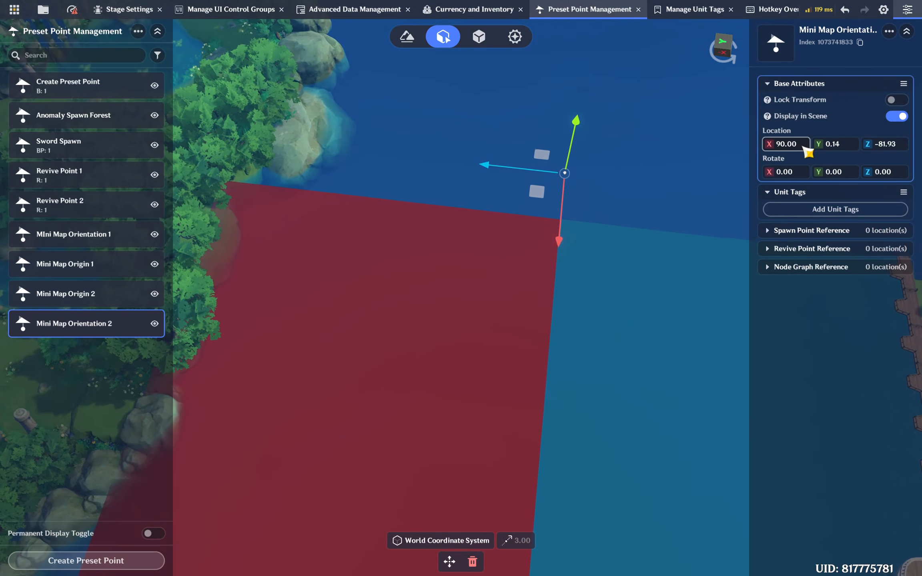
pyautogui.write('70')
pyautogui.press('Return')
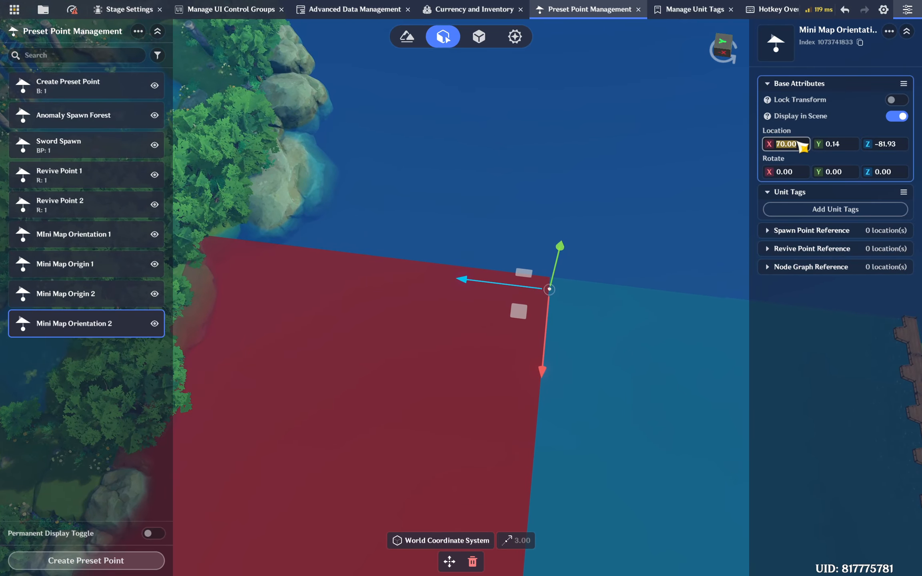
pyautogui.write('75')
pyautogui.press('Return')
# Step: From a top-down view, fine-tune Mini Map Orientation 2 to X 74.00 so it sits on the red water's corner
pyautogui.moveTo(634, 192); pyautogui.dragTo(653, 97, button='right')
pyautogui.click(723, 46)
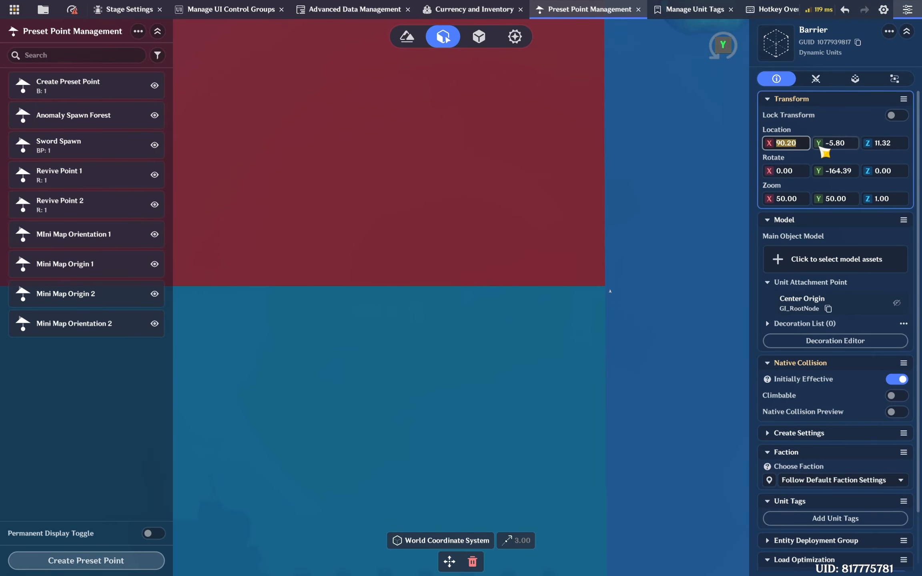
pyautogui.click(610, 292)
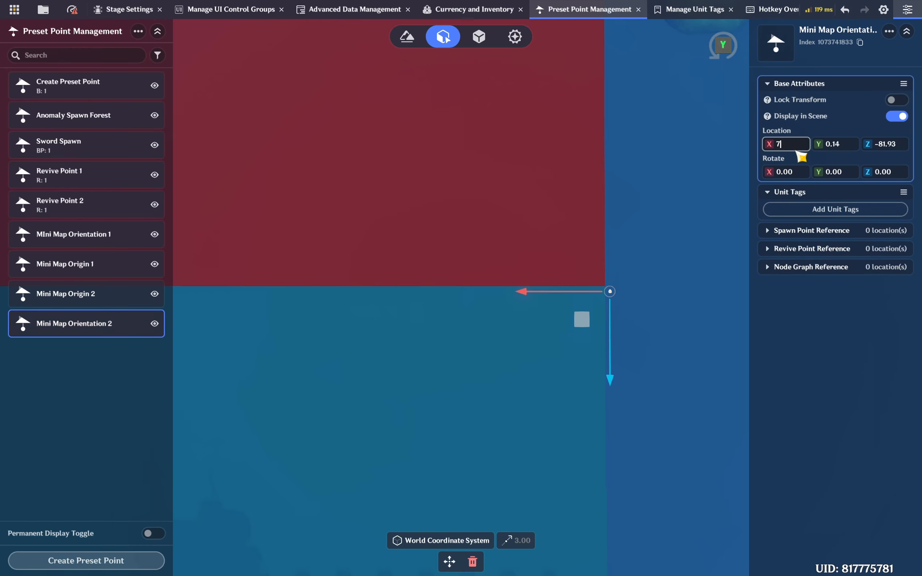
pyautogui.press('Return')
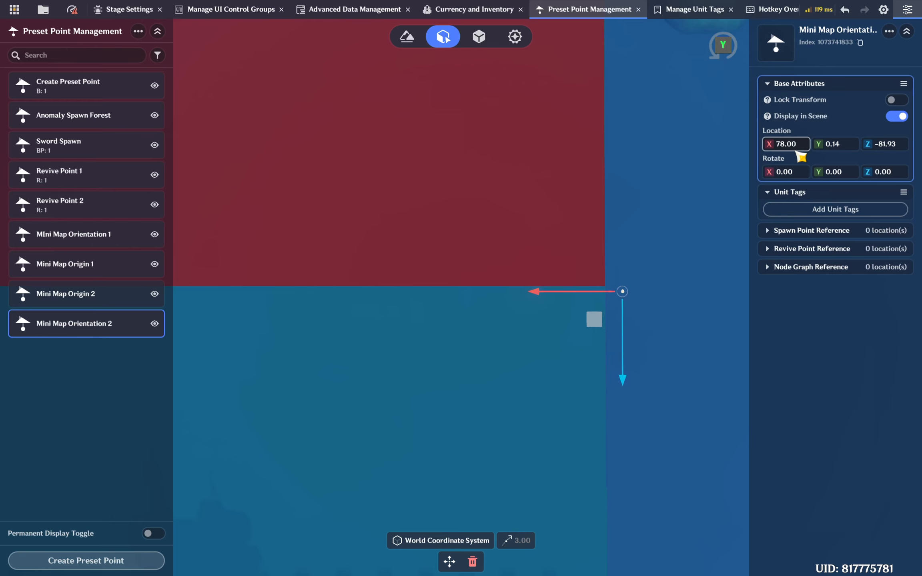
pyautogui.write('2')
pyautogui.press('Return')
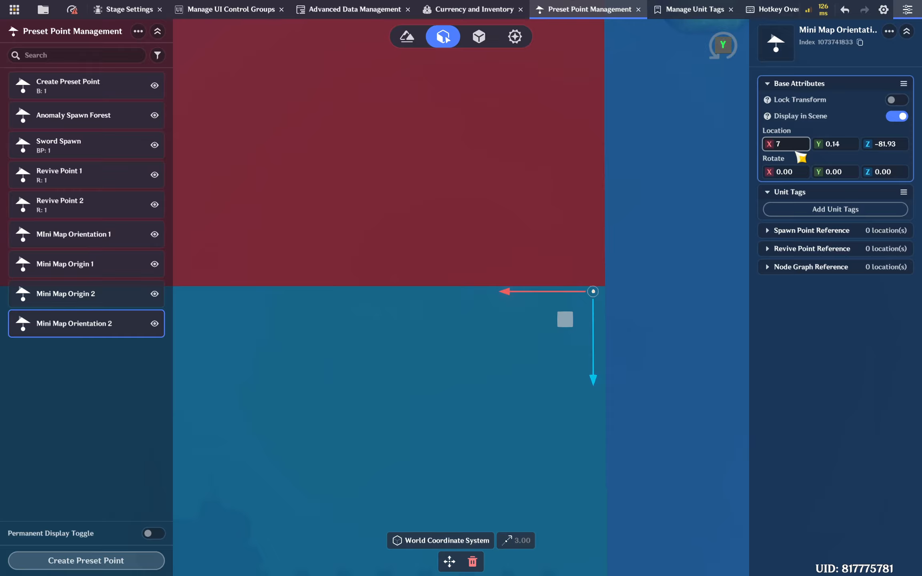
pyautogui.press('Return')
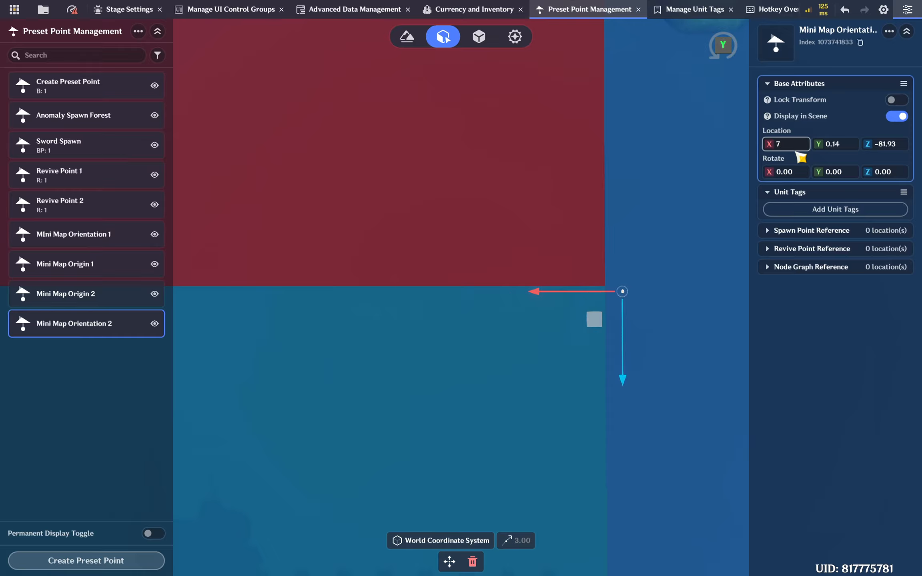
pyautogui.write('5.')
pyautogui.press('Return')
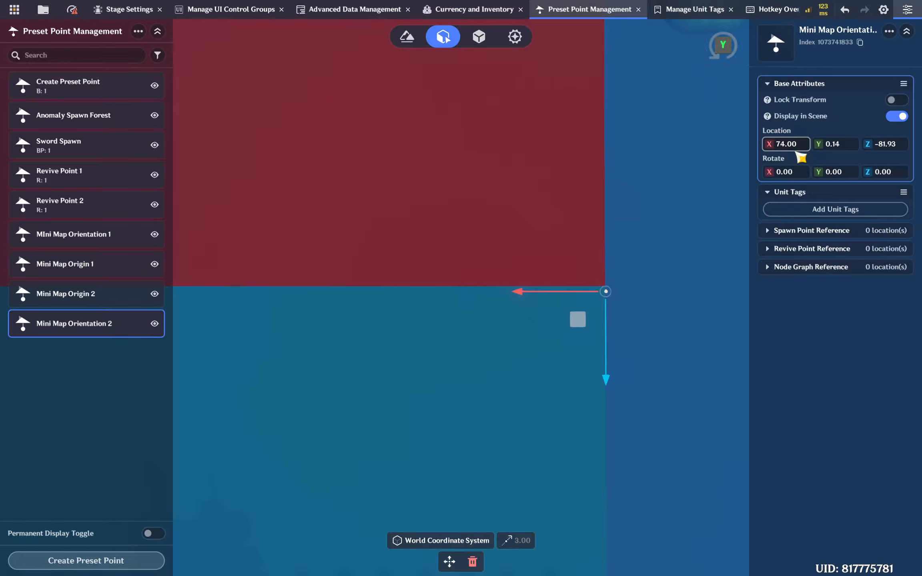
pyautogui.scroll(2, 647, 289)
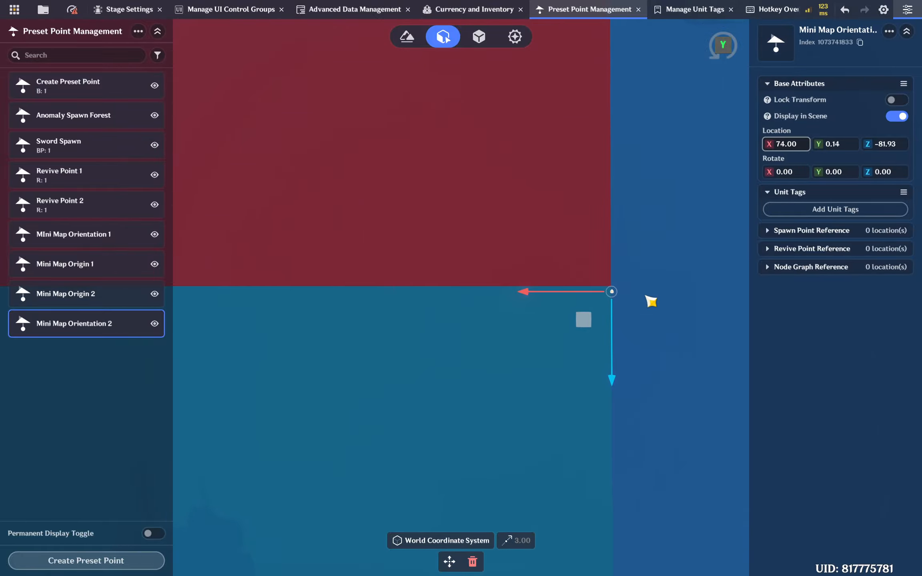
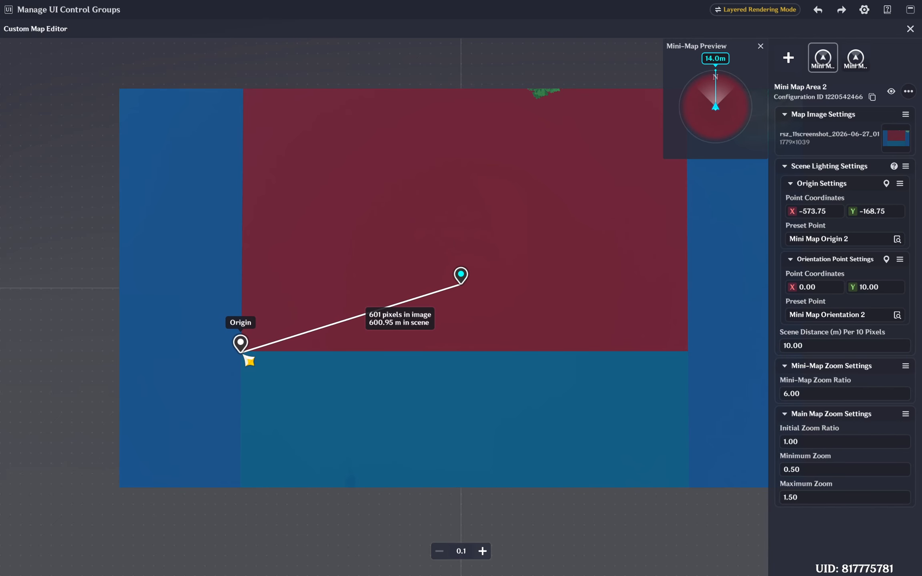
# Step: Align Mini Map Area 2's origin marker with the red area's corner in the map image, at about X -571.41, Y -164.77
pyautogui.scroll(5, 256, 371)
pyautogui.moveTo(320, 391); pyautogui.dragTo(803, 281)
pyautogui.scroll(-4, 409, 383)
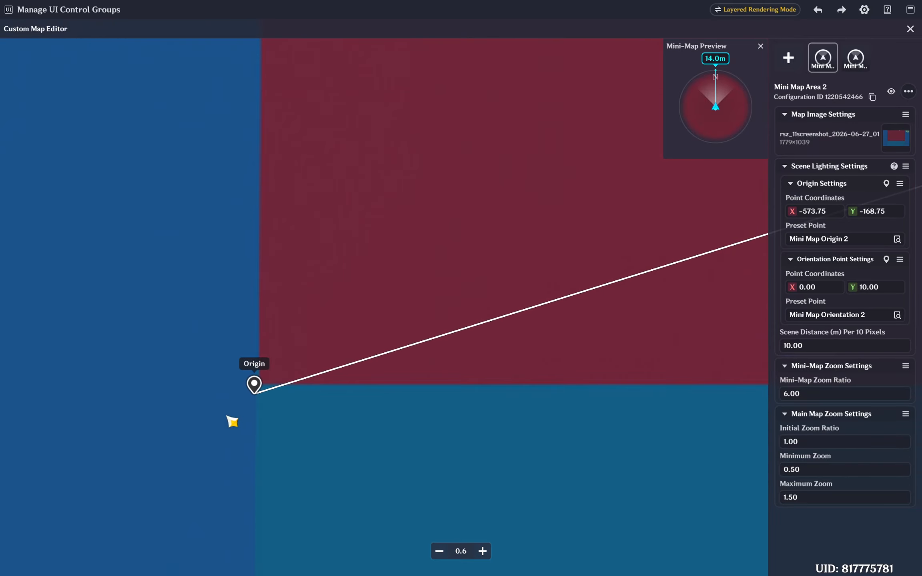
pyautogui.scroll(6, 224, 425)
pyautogui.moveTo(240, 451); pyautogui.dragTo(657, 357)
pyautogui.moveTo(249, 416)
pyautogui.mouseDown()
pyautogui.moveTo(260, 408)
pyautogui.moveTo(257, 416)
pyautogui.mouseUp()
# Step: Place the direction point at the red area's opposite lower corner in the map image, at about X 588.75, Y -165
pyautogui.scroll(-7, 504, 401)
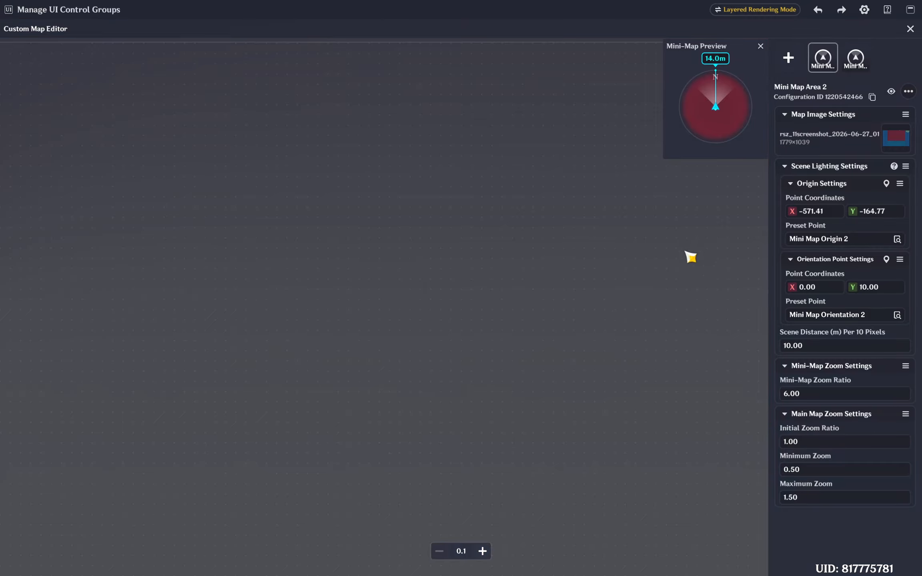
pyautogui.moveTo(685, 254); pyautogui.dragTo(304, 497)
pyautogui.moveTo(665, 380); pyautogui.dragTo(45, 415)
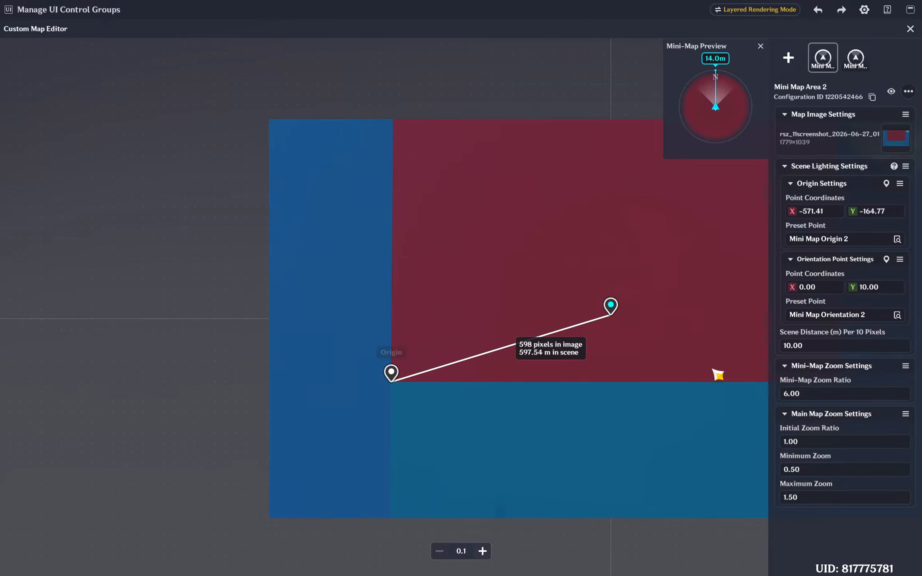
pyautogui.moveTo(717, 375); pyautogui.dragTo(342, 388)
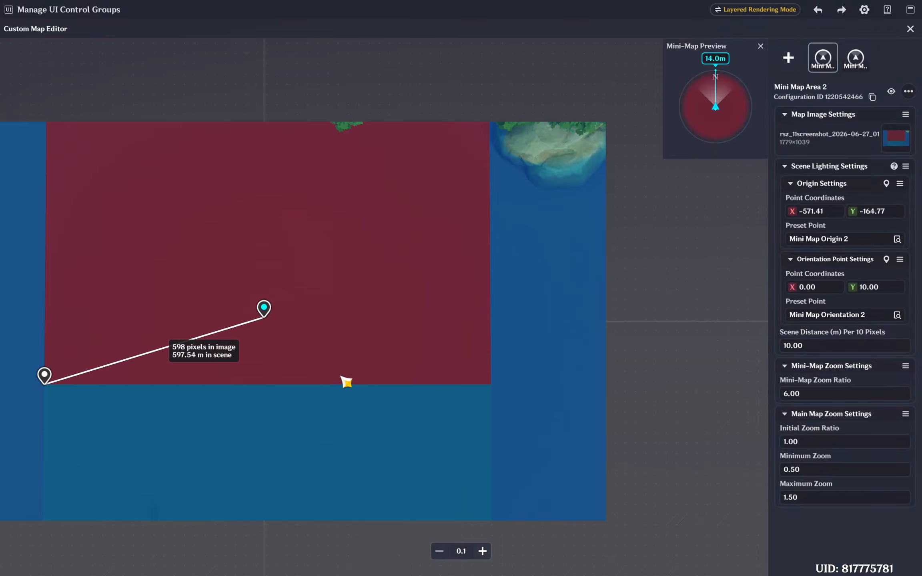
pyautogui.moveTo(283, 313); pyautogui.dragTo(494, 388)
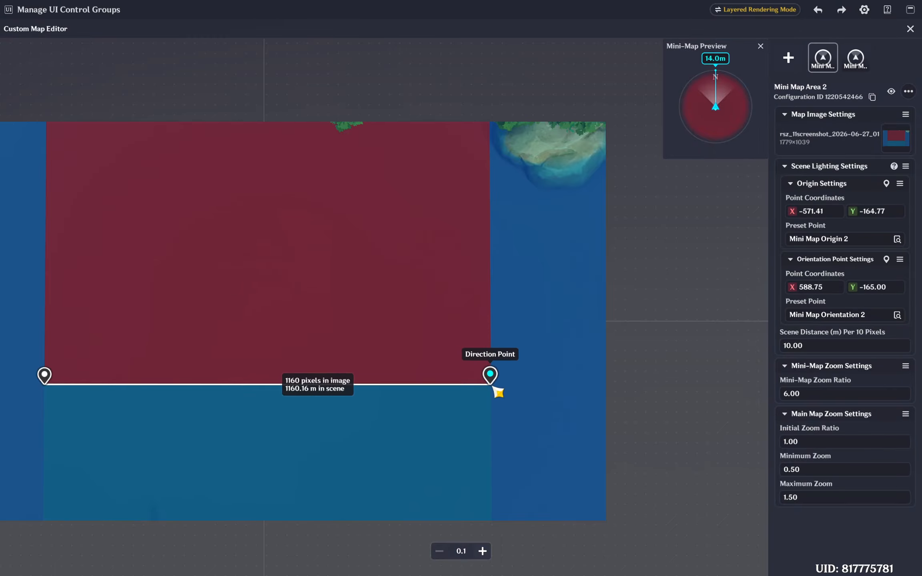
# Step: Nudge the direction point exactly onto the corner between the red and blue areas, at about X 591.25, Y -165.47
pyautogui.scroll(3, 524, 388)
pyautogui.moveTo(685, 427); pyautogui.dragTo(106, 247)
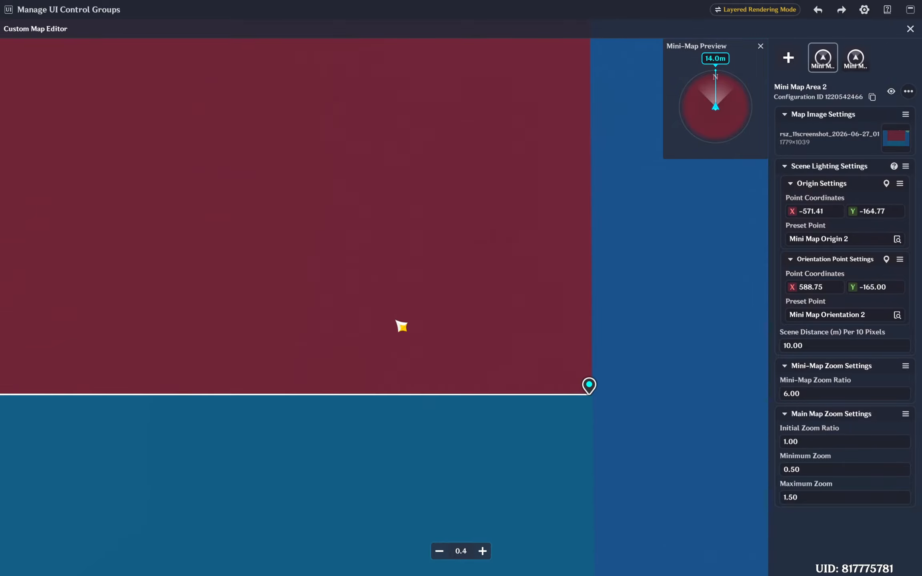
pyautogui.moveTo(605, 349); pyautogui.dragTo(478, 301)
pyautogui.scroll(1, 503, 317)
pyautogui.moveTo(574, 340); pyautogui.dragTo(290, 294)
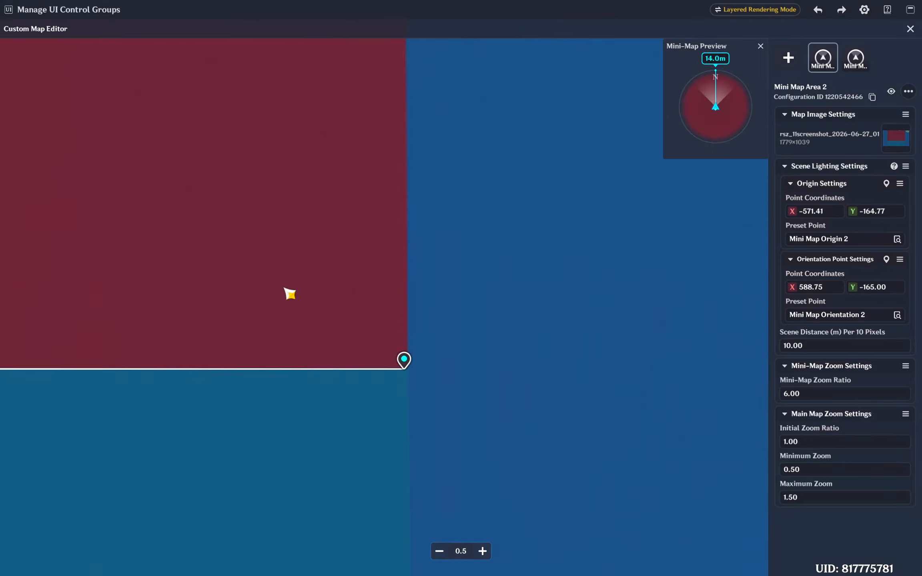
pyautogui.scroll(1, 285, 289)
pyautogui.moveTo(637, 423)
pyautogui.mouseDown()
pyautogui.moveTo(653, 410)
pyautogui.moveTo(643, 441)
pyautogui.mouseUp()
pyautogui.scroll(-1, 386, 313)
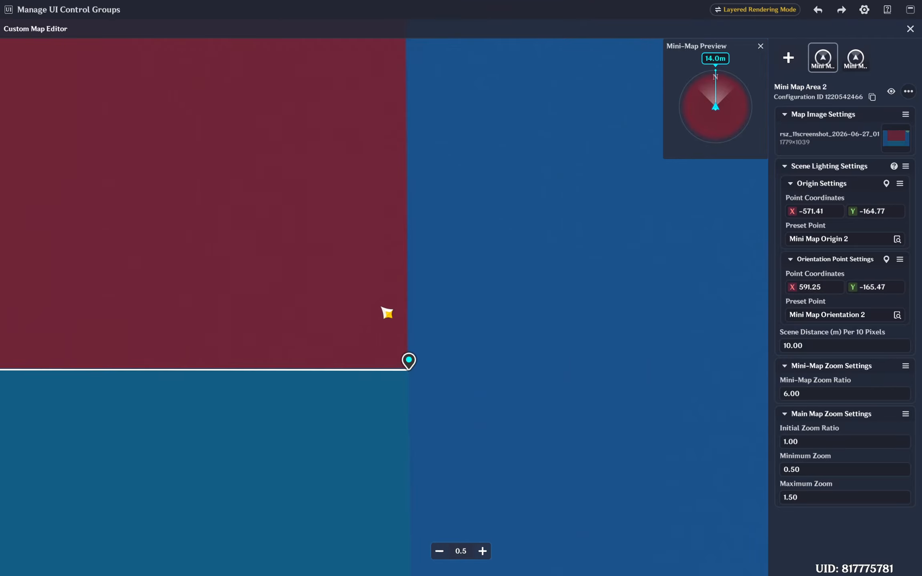
# Step: Copy the origin's Y coordinate, -164.77, into the orientation point's Y coordinate so both markers line up
pyautogui.scroll(-2, 374, 306)
pyautogui.moveTo(157, 304); pyautogui.dragTo(774, 338)
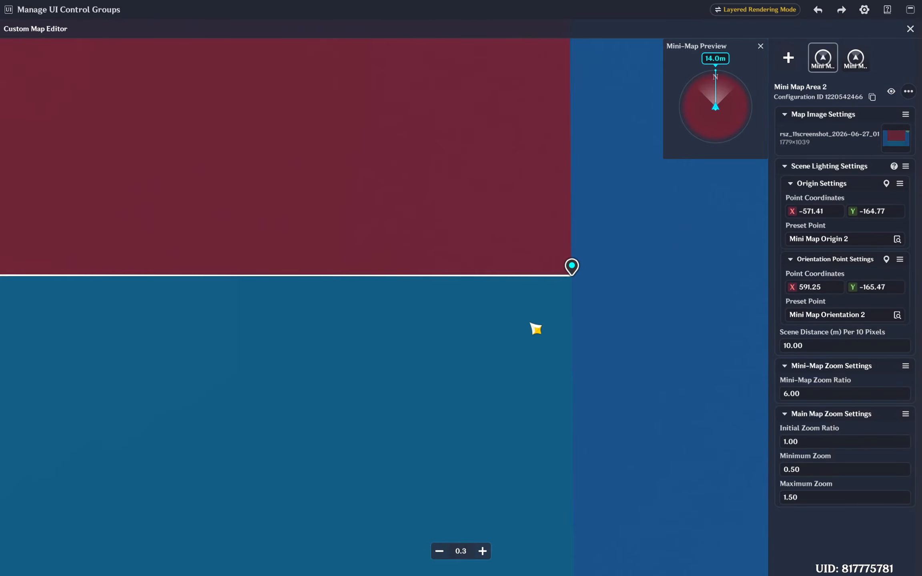
pyautogui.scroll(-1, 454, 319)
pyautogui.scroll(-1, 328, 302)
pyautogui.moveTo(168, 275); pyautogui.dragTo(756, 449)
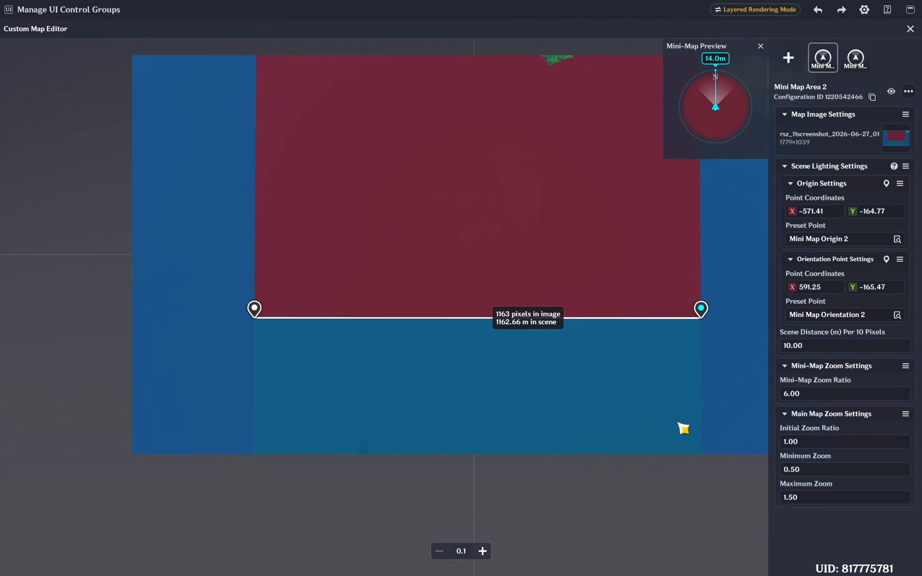
pyautogui.moveTo(596, 387); pyautogui.dragTo(582, 412)
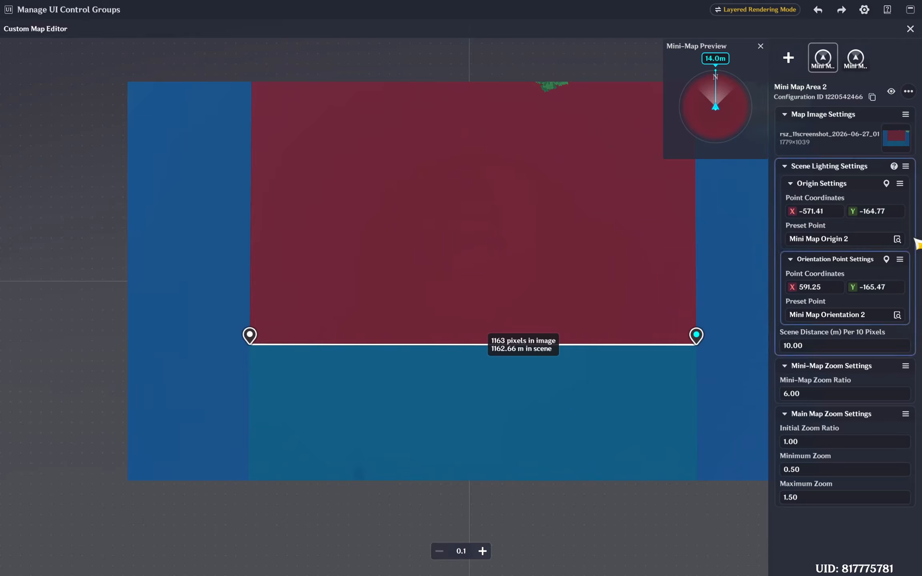
pyautogui.click(892, 213)
pyautogui.hotkey('ctrl', 'c')
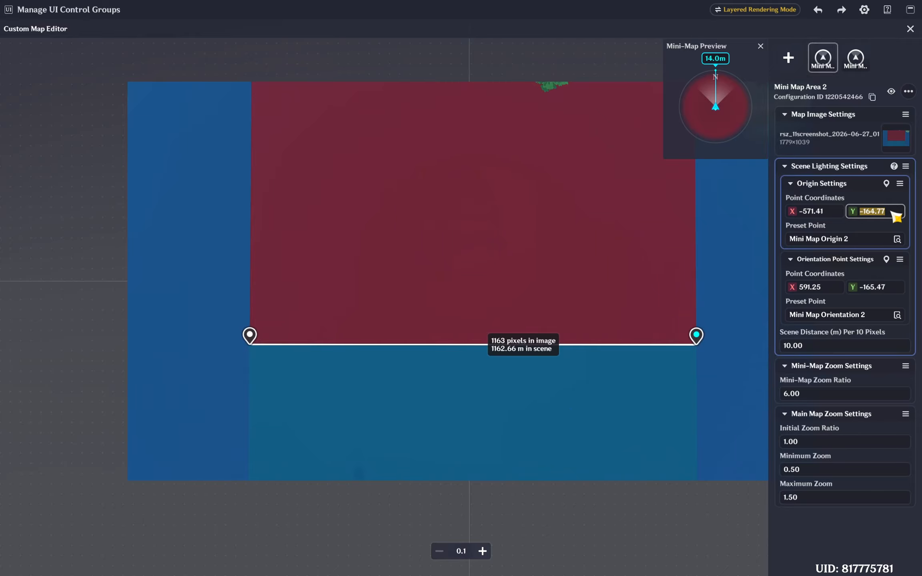
pyautogui.click(888, 290)
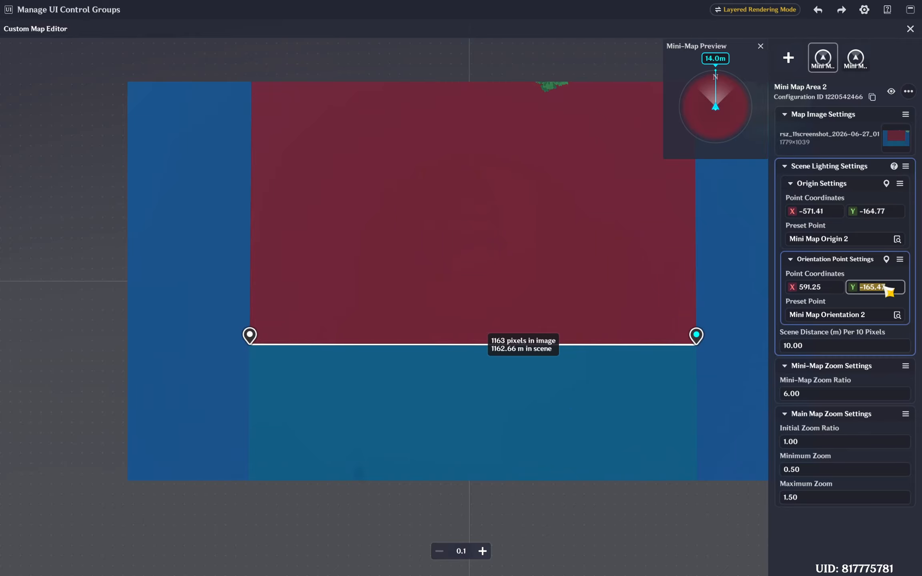
pyautogui.hotkey('ctrl', 'v')
pyautogui.click(837, 535)
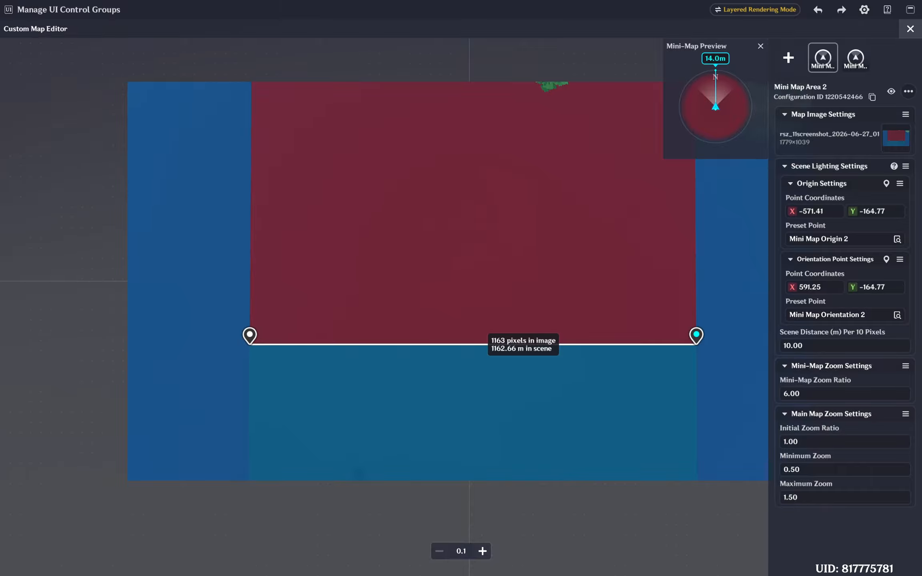
# Step: Return to the scene editor and check the locations of the Mini Map Origin 2 and Mini Map Orientation 2 preset points
pyautogui.click(916, 10)
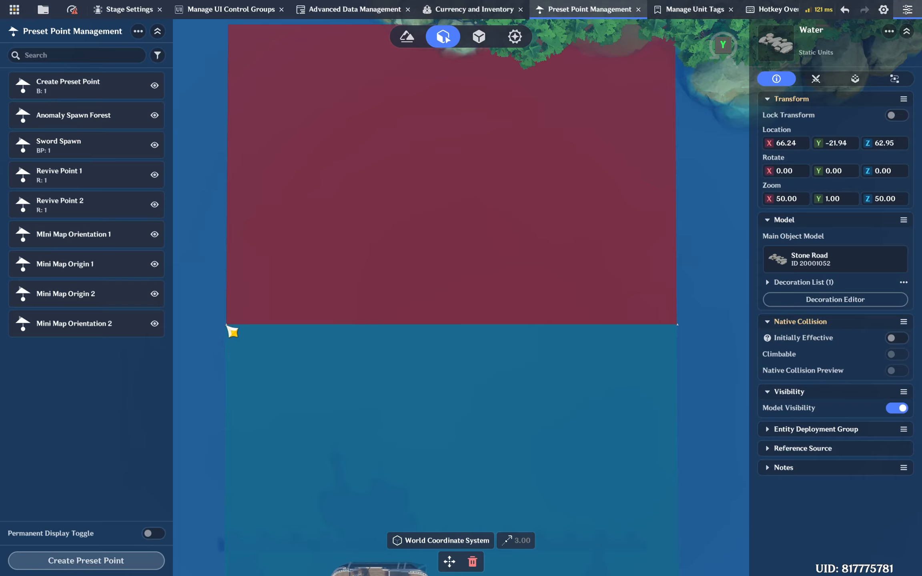
pyautogui.click(110, 296)
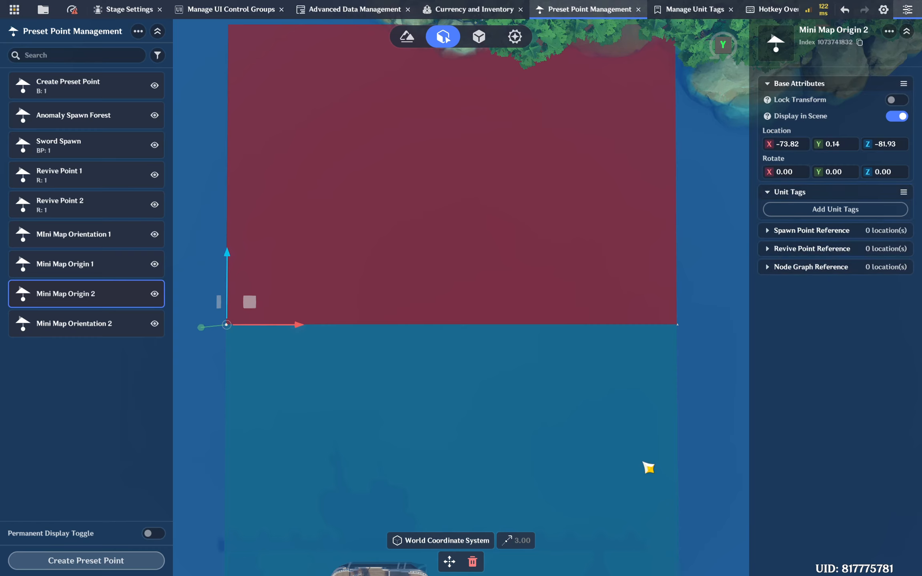
pyautogui.click(100, 331)
# Step: Switch to ChatGPT and review the distance between the two preset points, its division by 1163 pixels, and the ratio for ten pixels
pyautogui.hotkey('alt', 'Tab')
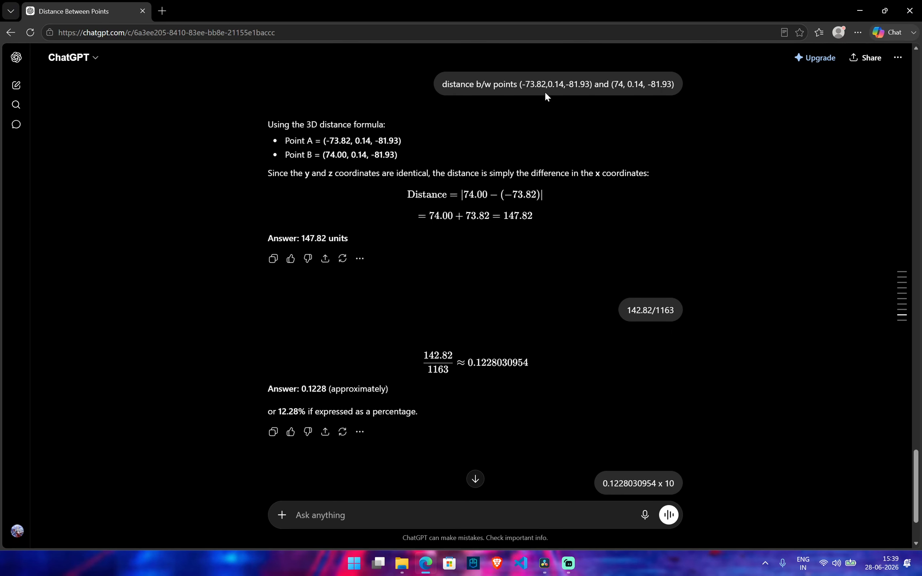
pyautogui.moveTo(523, 83); pyautogui.dragTo(590, 84)
pyautogui.click(758, 101)
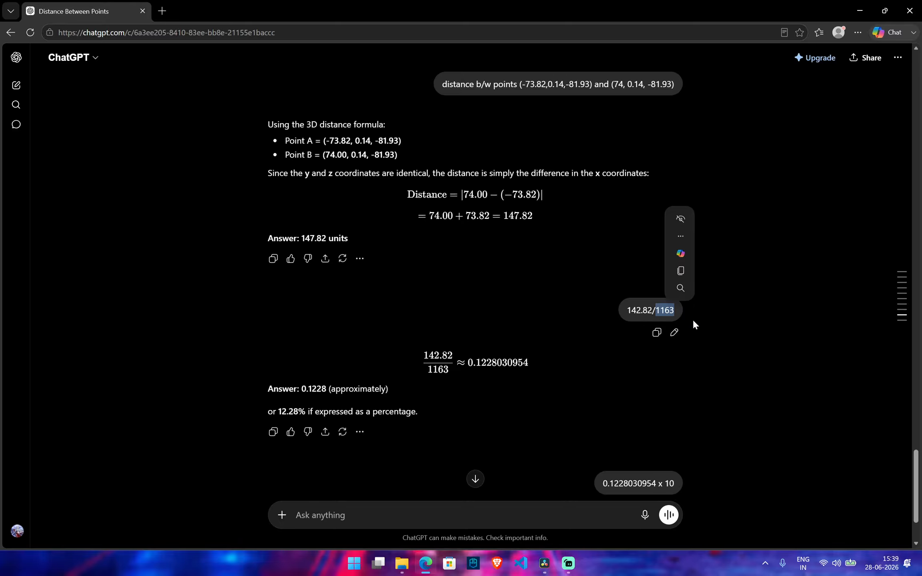
pyautogui.scroll(-1, 515, 349)
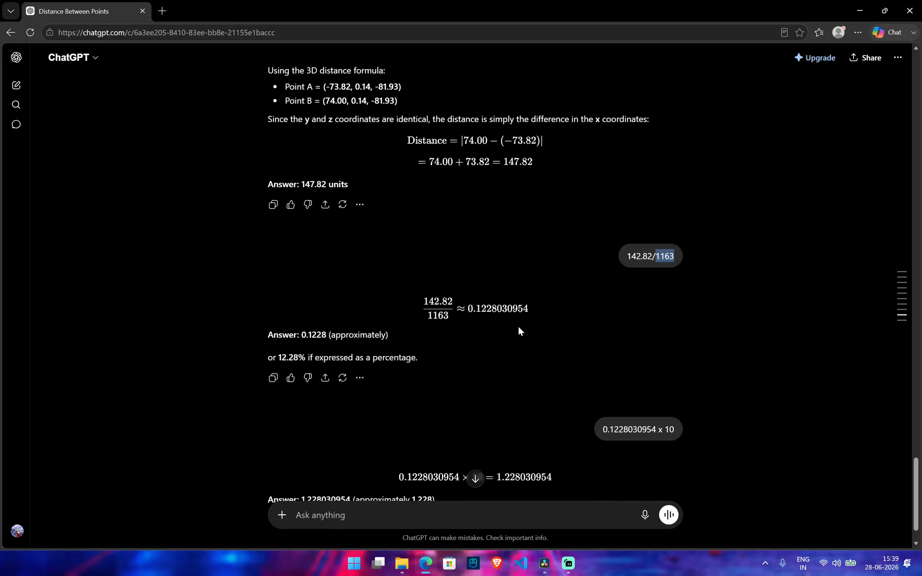
pyautogui.click(471, 311)
pyautogui.moveTo(495, 311); pyautogui.dragTo(499, 310)
pyautogui.click(611, 340)
pyautogui.scroll(-1, 606, 340)
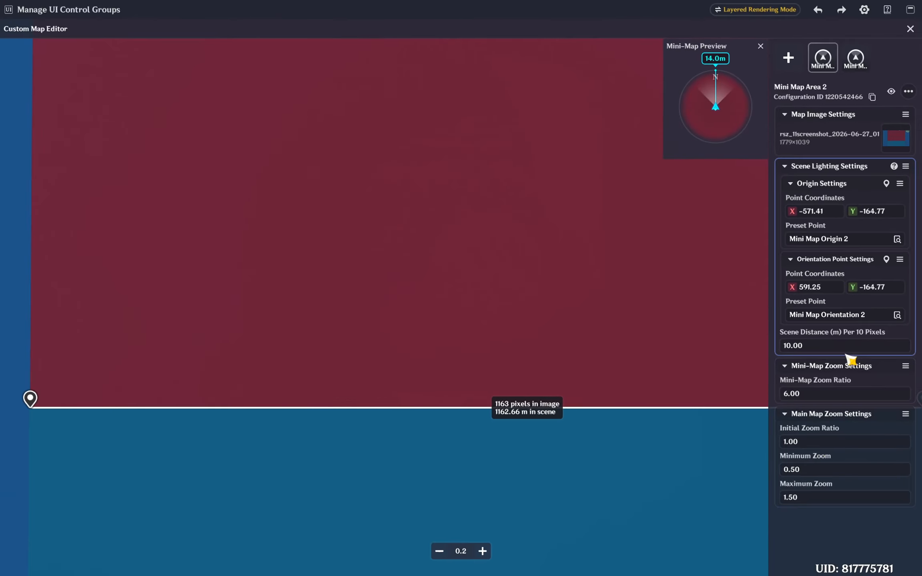
# Step: Back in the Custom Map Editor, set Mini Map Area 2's Scene Distance (m) Per 10 Pixels to 1.228
pyautogui.click(843, 351)
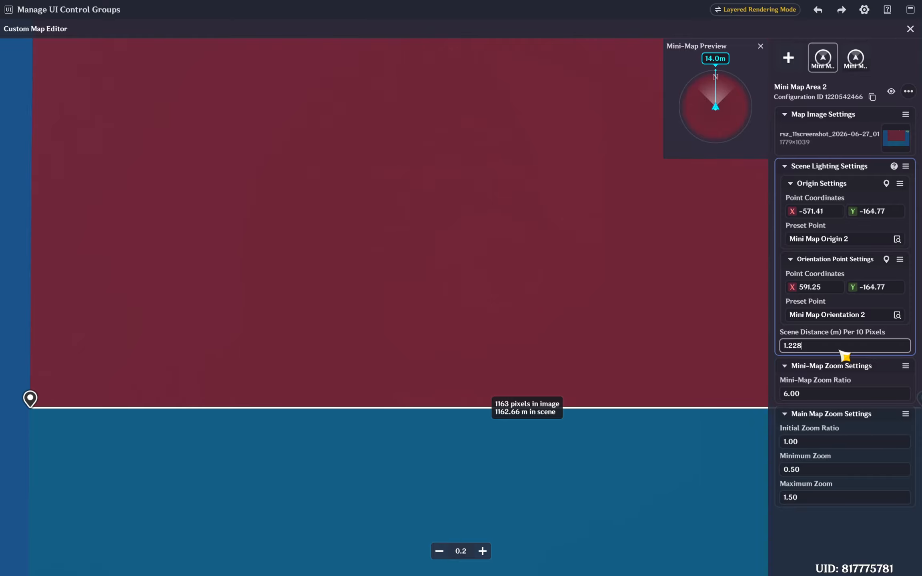
pyautogui.press('Return')
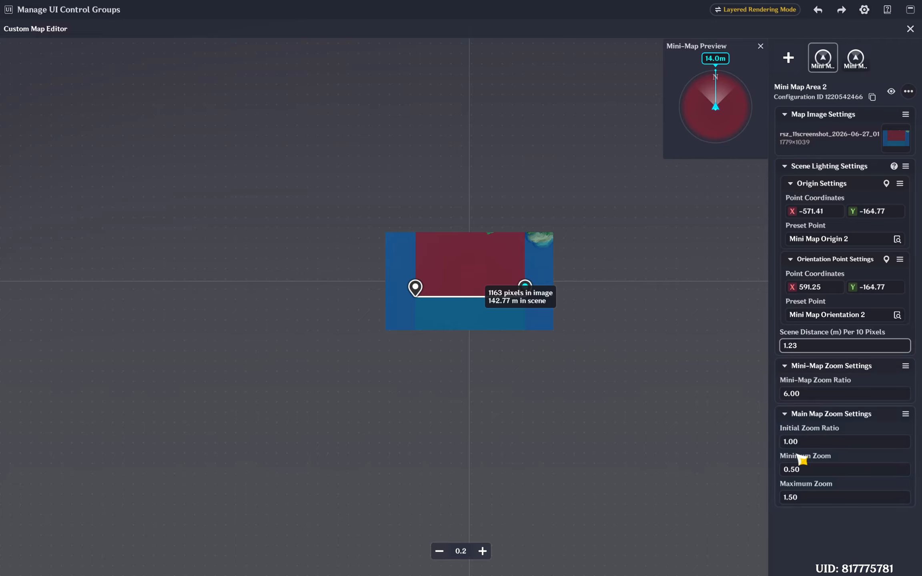
# Step: Leave the Custom Map Editor and turn on permanent display of preset points, empty object hint models and paths in the scene
pyautogui.click(910, 28)
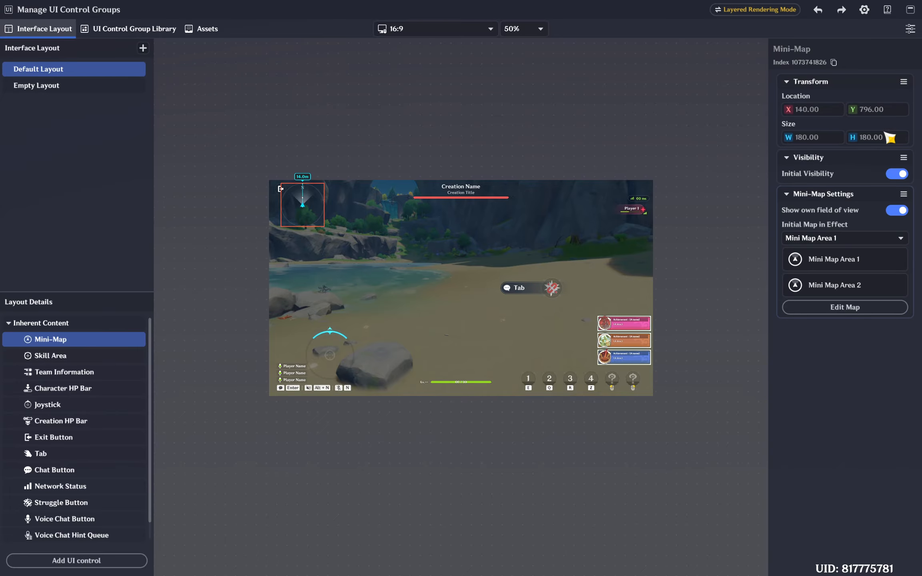
pyautogui.click(911, 9)
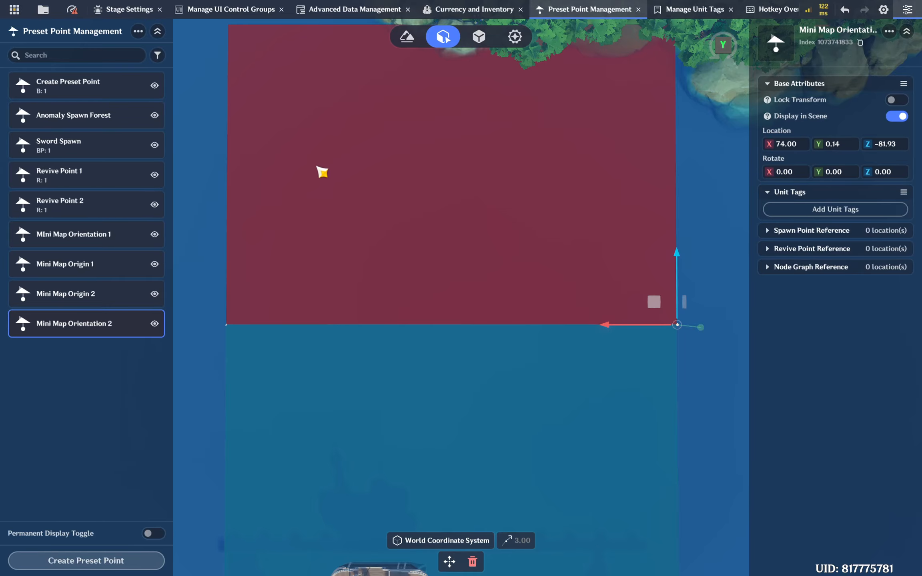
pyautogui.moveTo(637, 438); pyautogui.dragTo(679, 331, button='right')
pyautogui.click(884, 10)
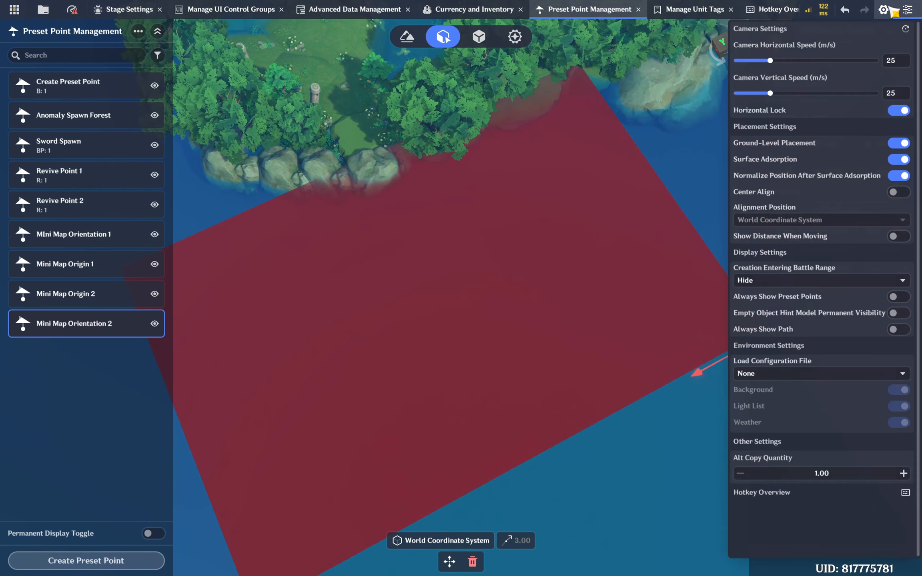
pyautogui.click(899, 297)
pyautogui.click(899, 313)
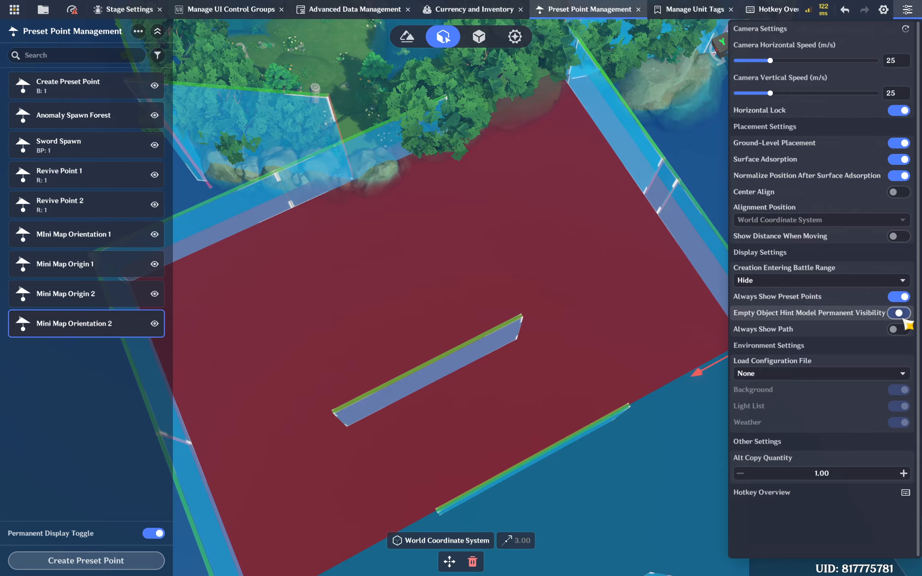
pyautogui.click(899, 329)
# Step: Select the Sea Trigger in the water beyond the red area and check which node graph is attached to it
pyautogui.click(160, 30)
pyautogui.press('s')
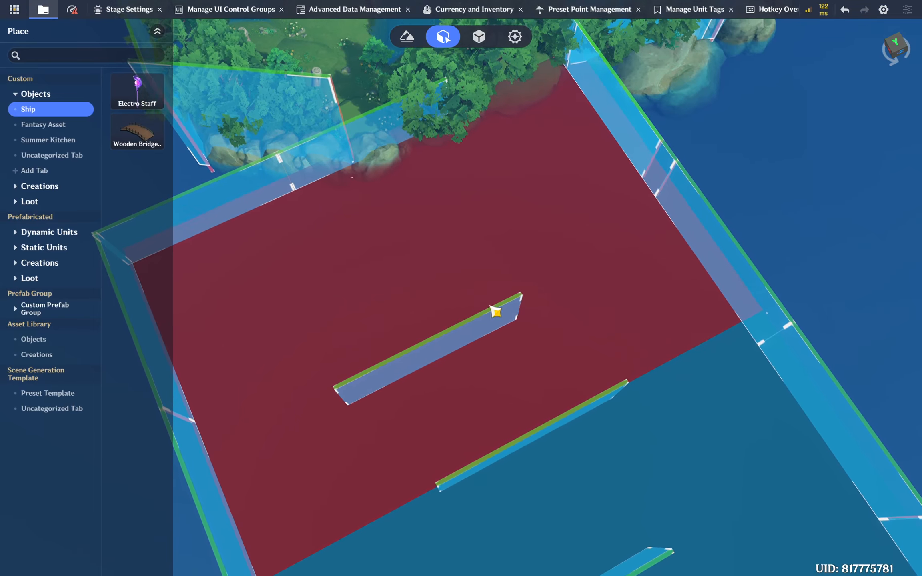
pyautogui.moveTo(491, 308); pyautogui.dragTo(573, 301, button='right')
pyautogui.press('w')
pyautogui.click(572, 300)
pyautogui.click(894, 79)
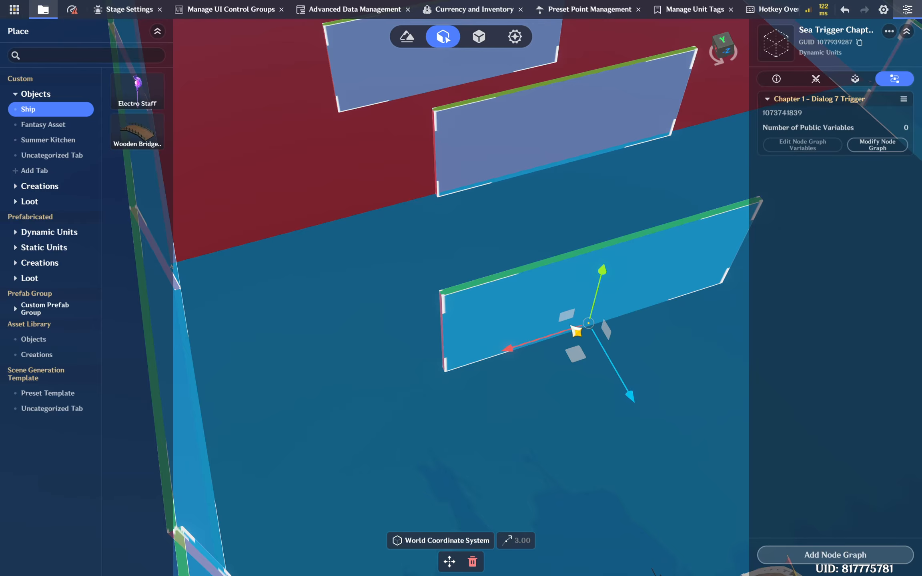
# Step: Switch to the Server Node Graph Resource Explorer and open Chapter 1 - Dialog 7 Trigger from the Entity Node Graph's Quest folder
pyautogui.press('super')
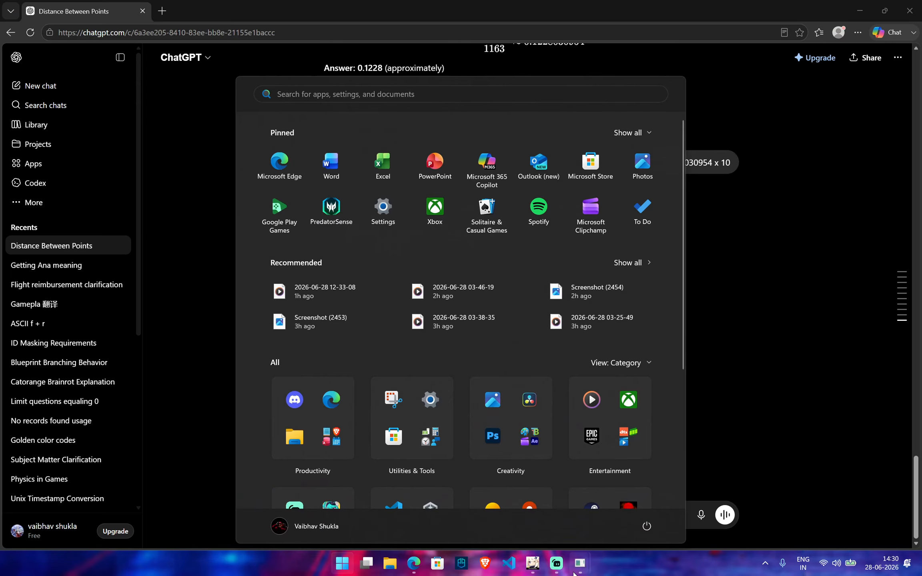
pyautogui.moveTo(578, 566)
pyautogui.click(613, 517)
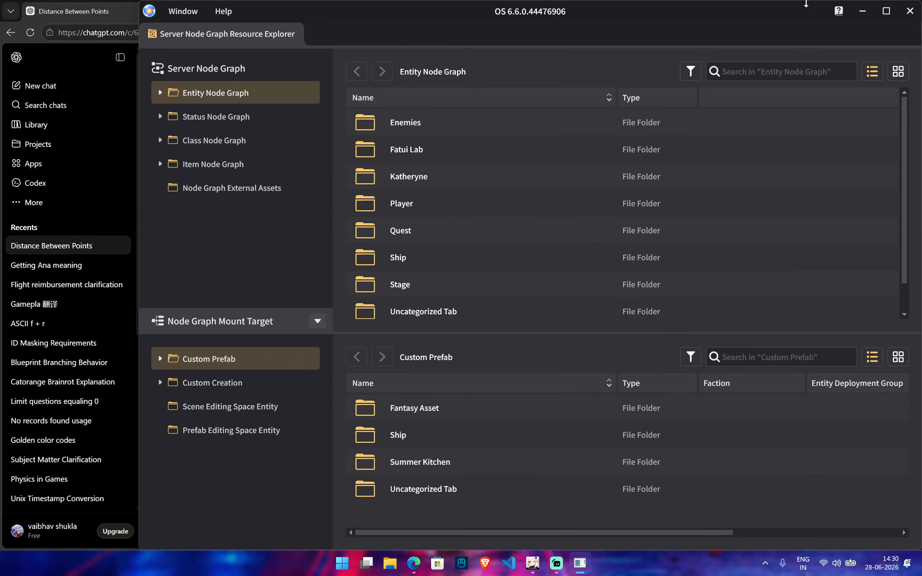
pyautogui.click(886, 11)
pyautogui.scroll(-1, 296, 290)
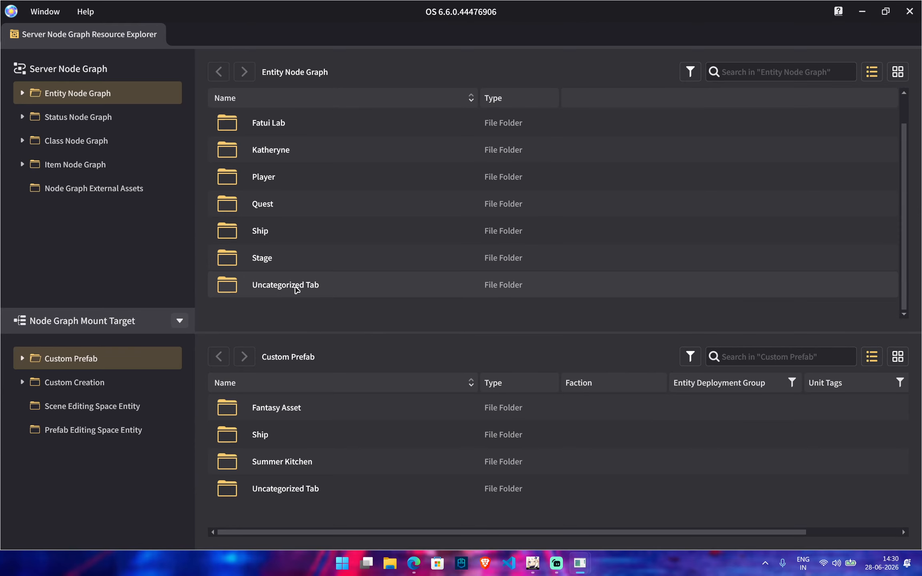
pyautogui.doubleClick(280, 199)
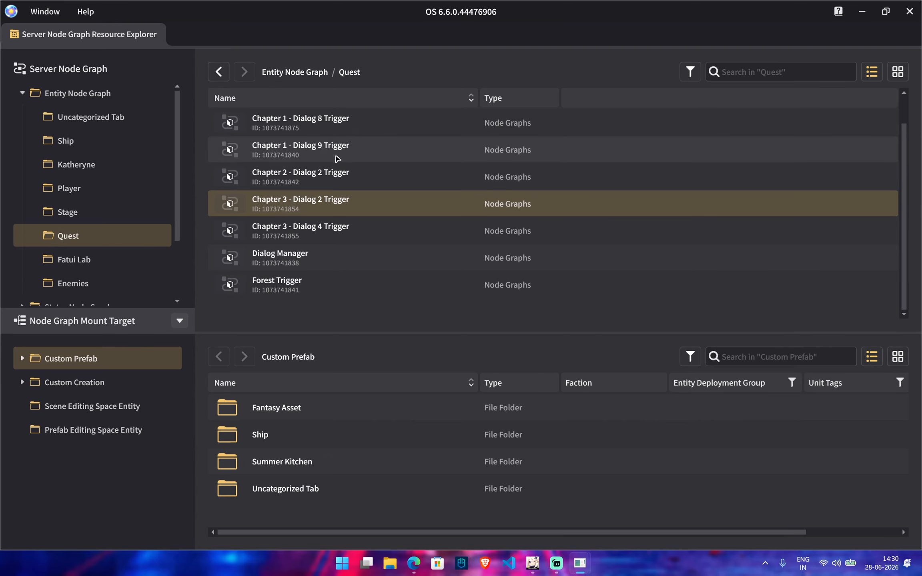
pyautogui.scroll(1, 328, 176)
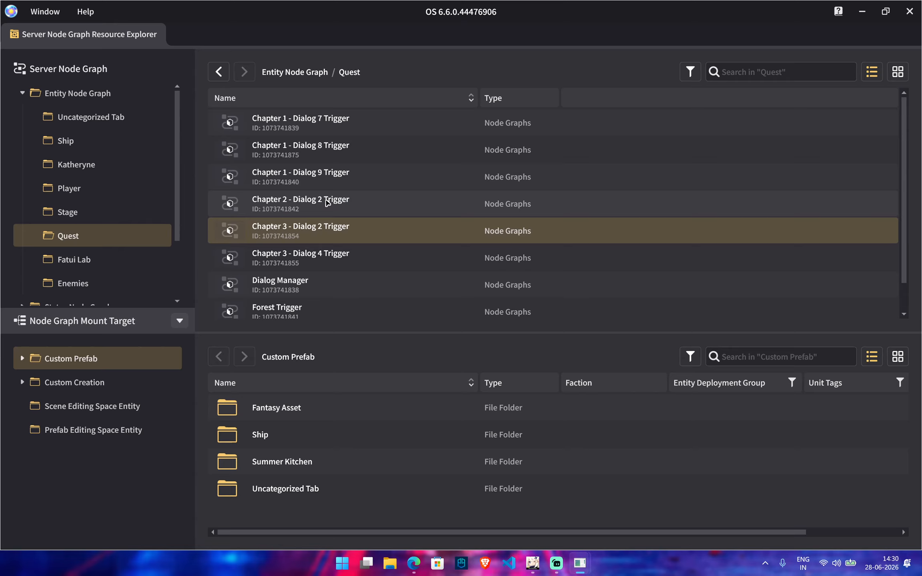
pyautogui.doubleClick(340, 120)
pyautogui.scroll(-4, 433, 207)
pyautogui.moveTo(632, 349); pyautogui.dragTo(400, 343, button='middle')
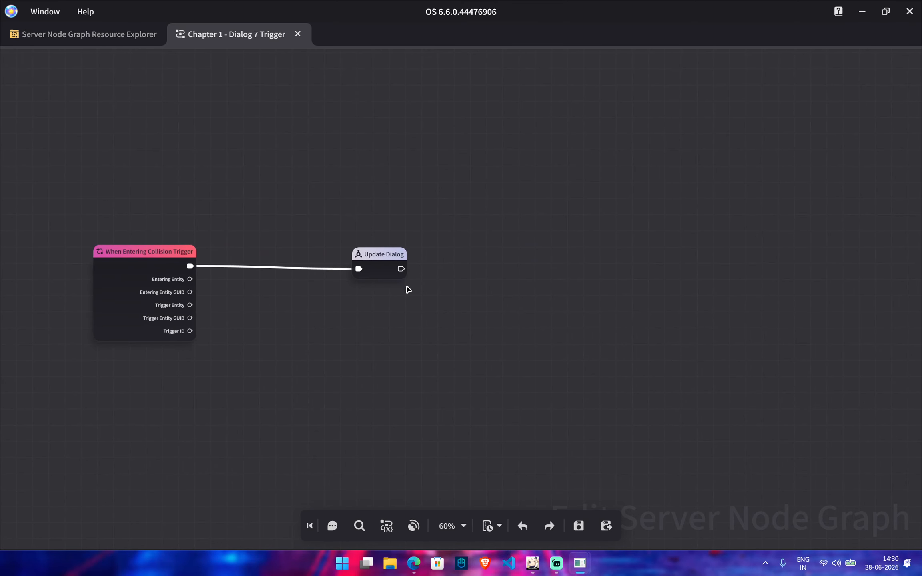
# Step: Add a Switch Custom Maps node connected to the output of the Update Dialog node
pyautogui.moveTo(400, 268); pyautogui.dragTo(547, 271)
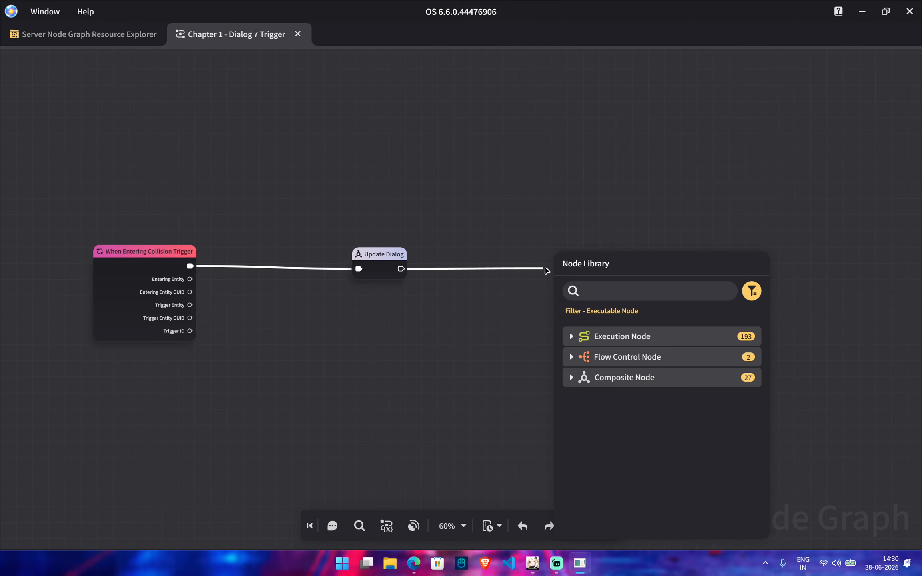
pyautogui.write('map')
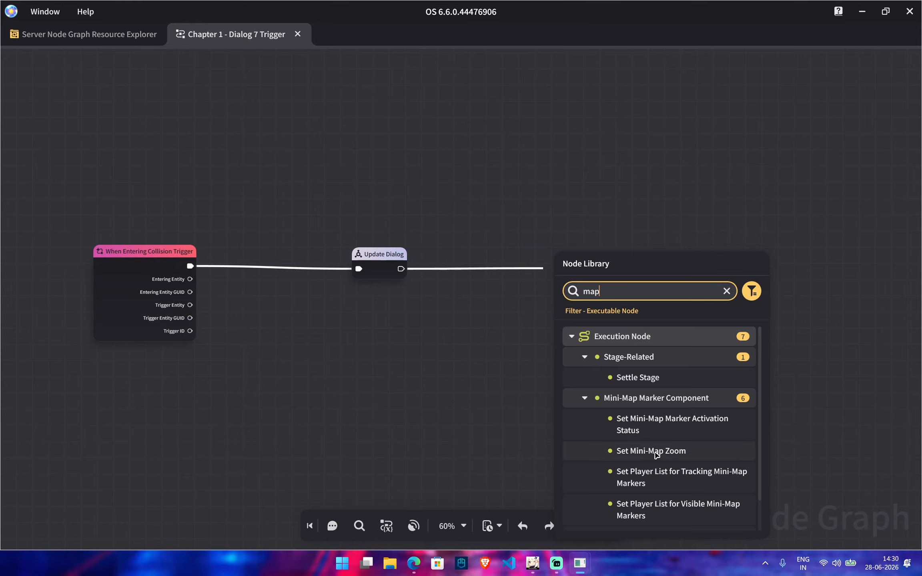
pyautogui.scroll(-2, 657, 454)
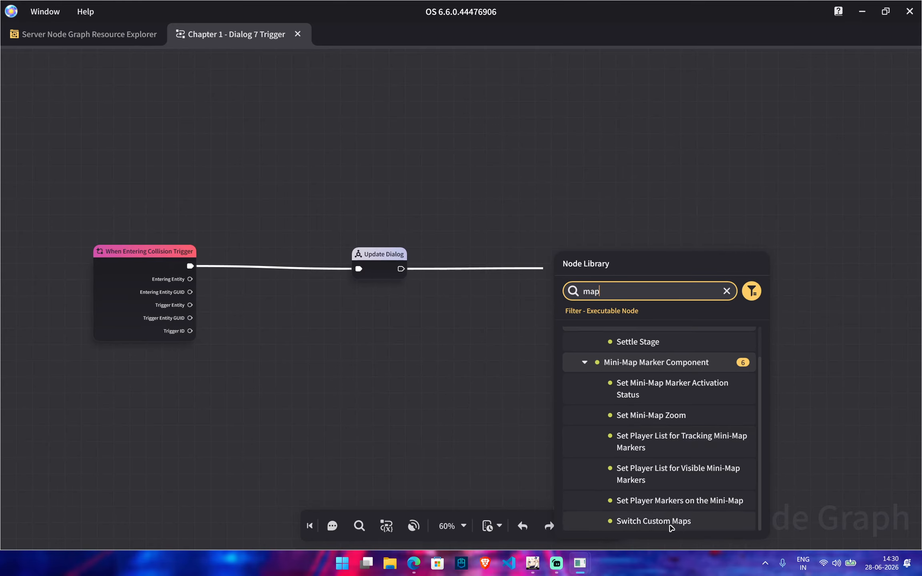
pyautogui.click(670, 524)
pyautogui.moveTo(604, 279); pyautogui.dragTo(608, 258)
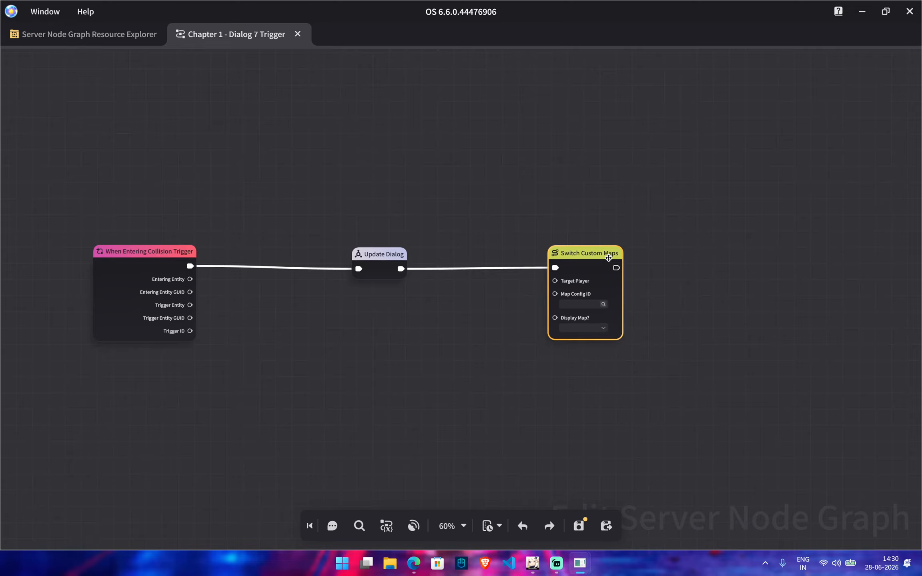
pyautogui.scroll(1, 485, 357)
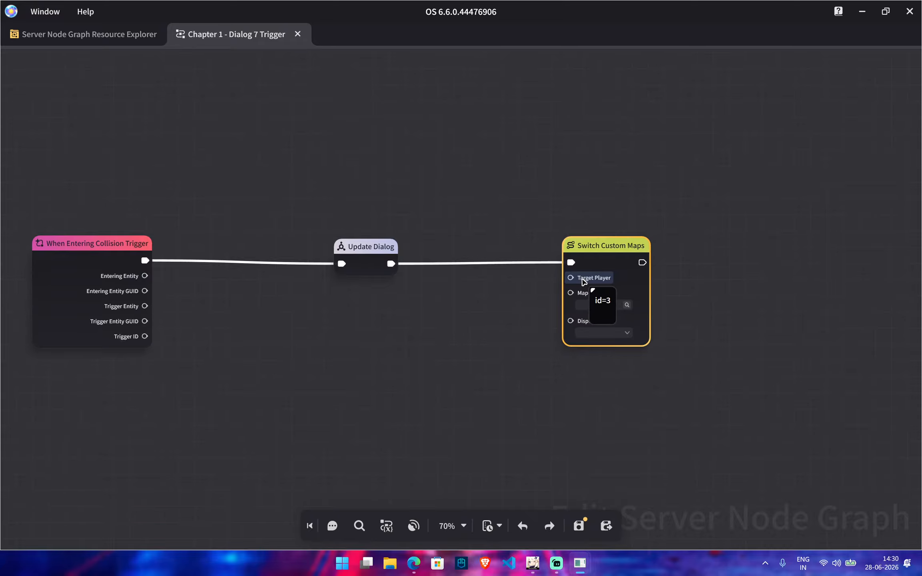
# Step: Disconnect Switch Custom Maps from Update Dialog and move it farther away to make room for another node
pyautogui.moveTo(456, 371); pyautogui.dragTo(452, 427, button='middle')
pyautogui.rightClick(445, 187)
pyautogui.click(388, 204)
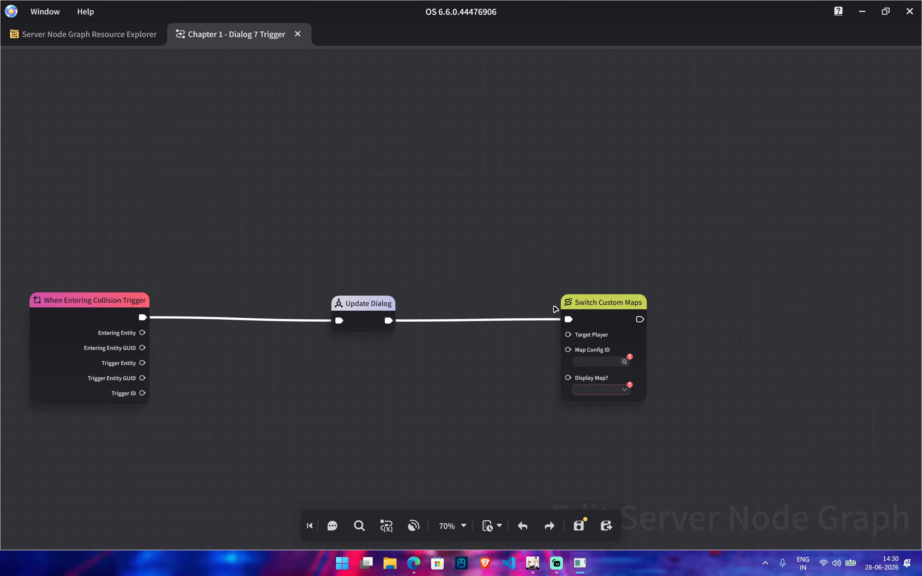
pyautogui.rightClick(565, 320)
pyautogui.click(600, 348)
pyautogui.moveTo(601, 302); pyautogui.dragTo(715, 297)
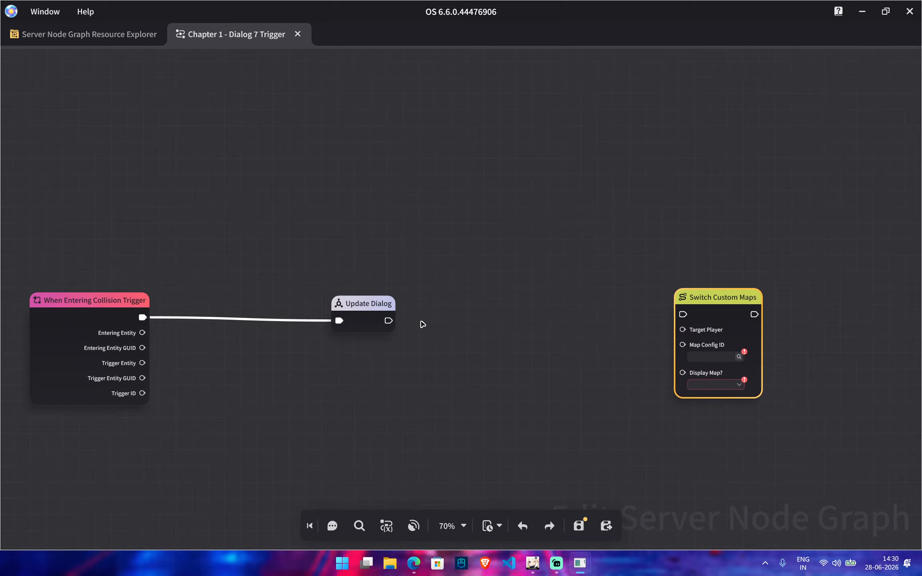
# Step: Insert a List Iteration Loop after Update Dialog and connect its Loop Body to Switch Custom Maps
pyautogui.moveTo(389, 320); pyautogui.dragTo(552, 322)
pyautogui.write('loop')
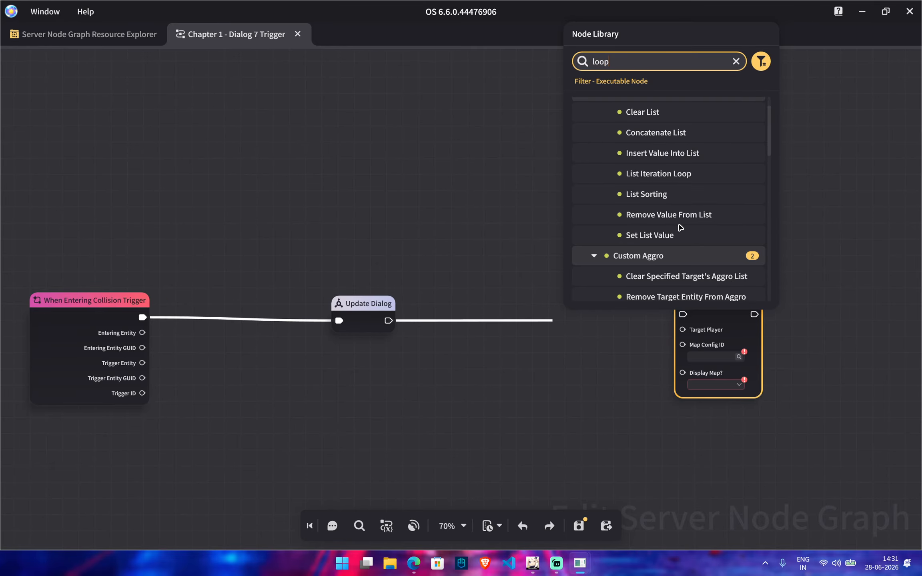
pyautogui.click(660, 209)
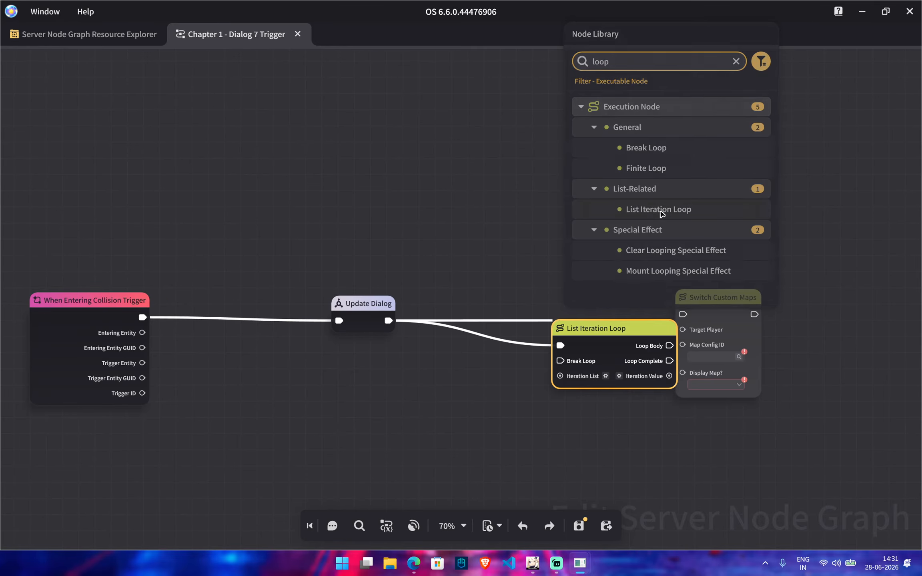
pyautogui.moveTo(591, 307); pyautogui.dragTo(683, 315)
# Step: Add a Get List of Player Entities on the Field node and feed its Player Entity List into the loop's Iteration List
pyautogui.rightClick(434, 445)
pyautogui.write('g')
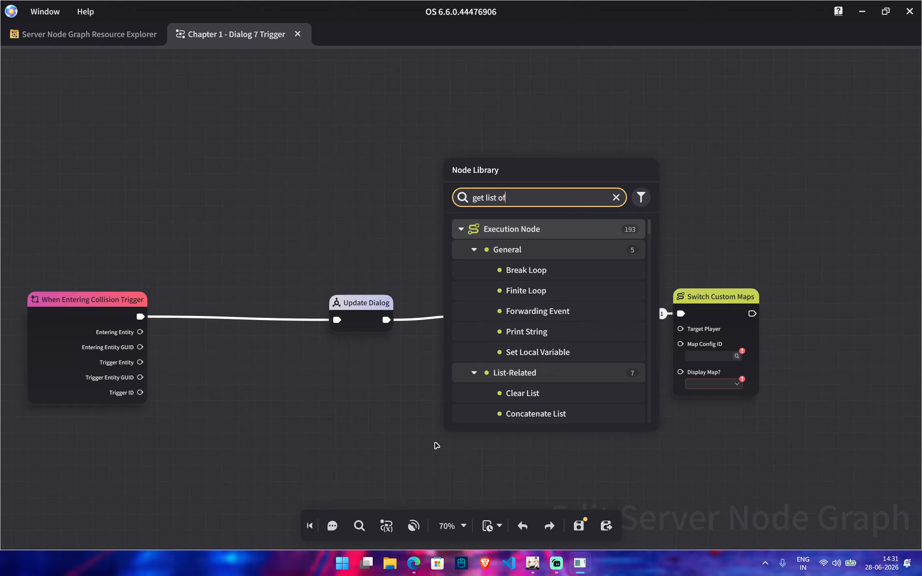
pyautogui.write('et list of')
pyautogui.click(569, 411)
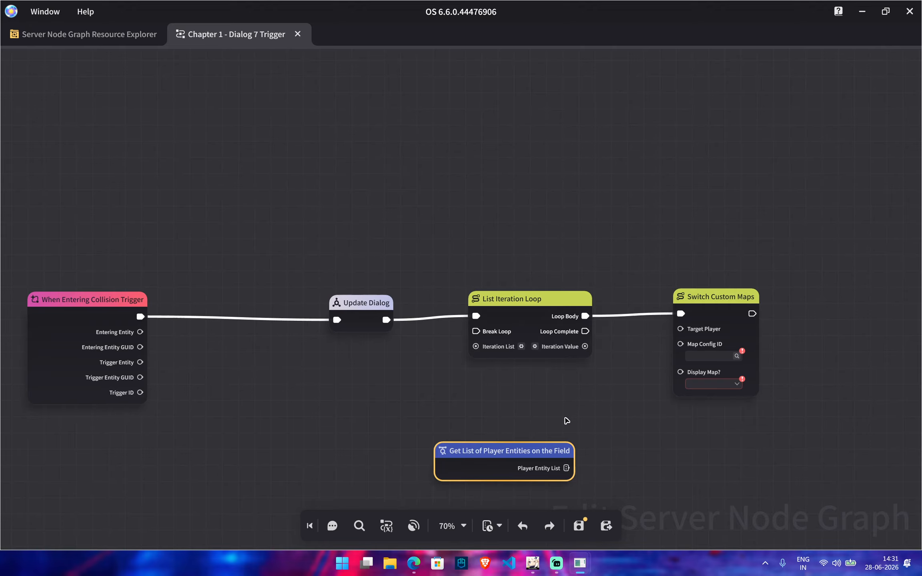
pyautogui.moveTo(567, 468); pyautogui.dragTo(484, 354)
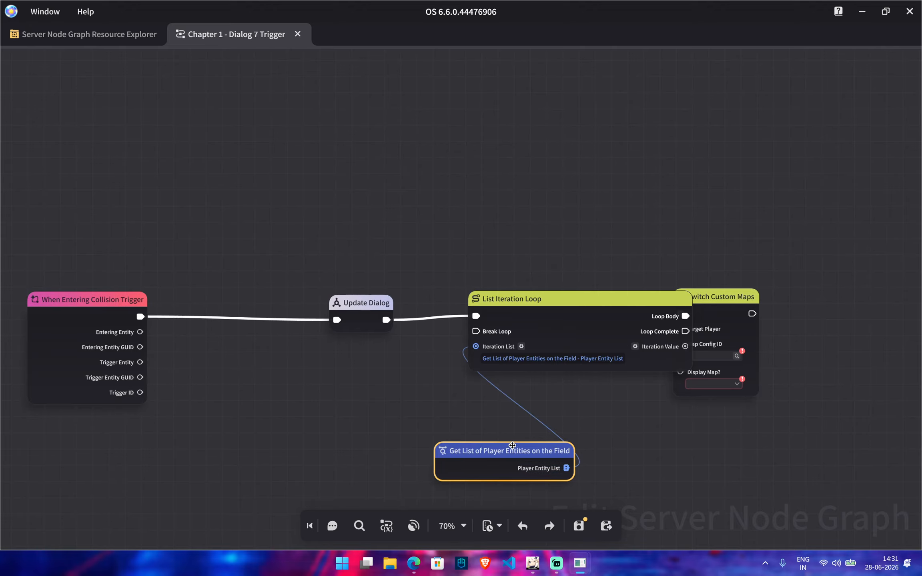
# Step: Space out the overlapping nodes and connect the loop's Iteration Value to the Target Player input of Switch Custom Maps
pyautogui.moveTo(513, 445); pyautogui.dragTo(409, 446)
pyautogui.moveTo(729, 302); pyautogui.dragTo(815, 303)
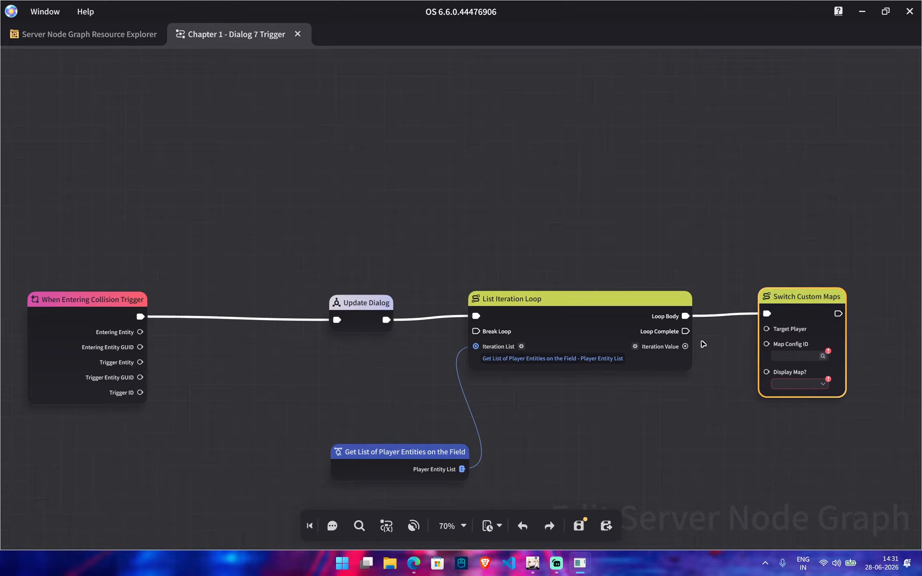
pyautogui.moveTo(685, 346); pyautogui.dragTo(770, 332)
# Step: Look through the map configurations available for the Map Config ID of Switch Custom Maps
pyautogui.moveTo(784, 471); pyautogui.dragTo(546, 396, button='middle')
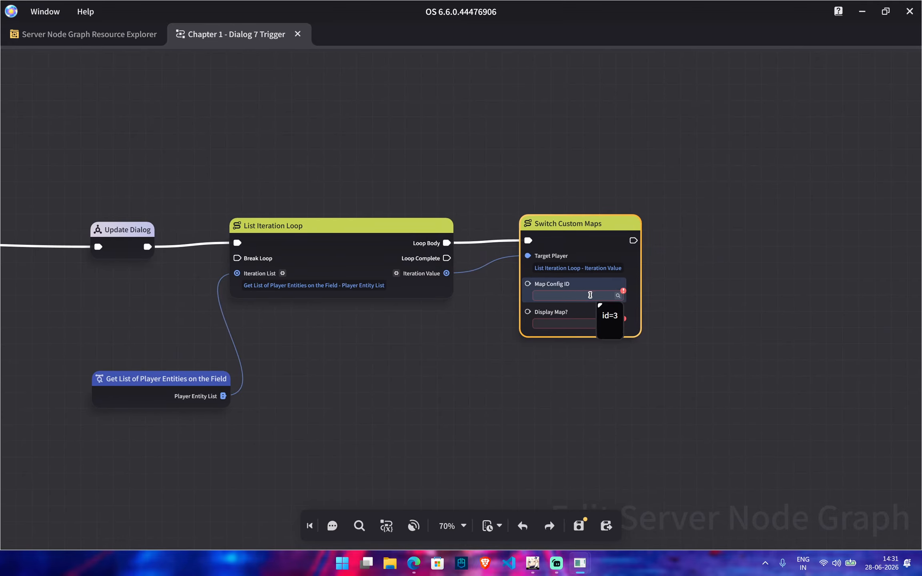
pyautogui.click(618, 295)
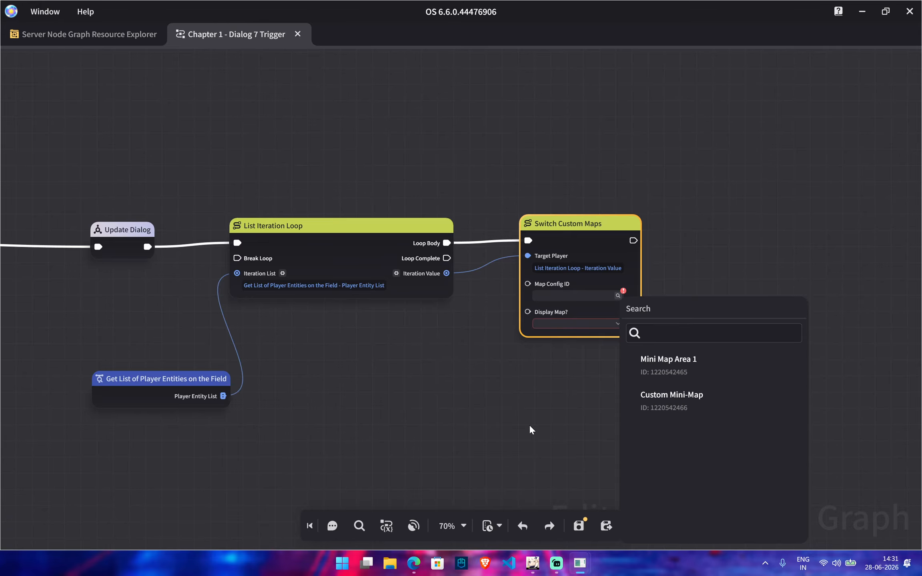
pyautogui.click(530, 444)
# Step: Switch to the scene editor and copy Mini Map Area 2's configuration ID from the Custom Map Editor
pyautogui.click(532, 564)
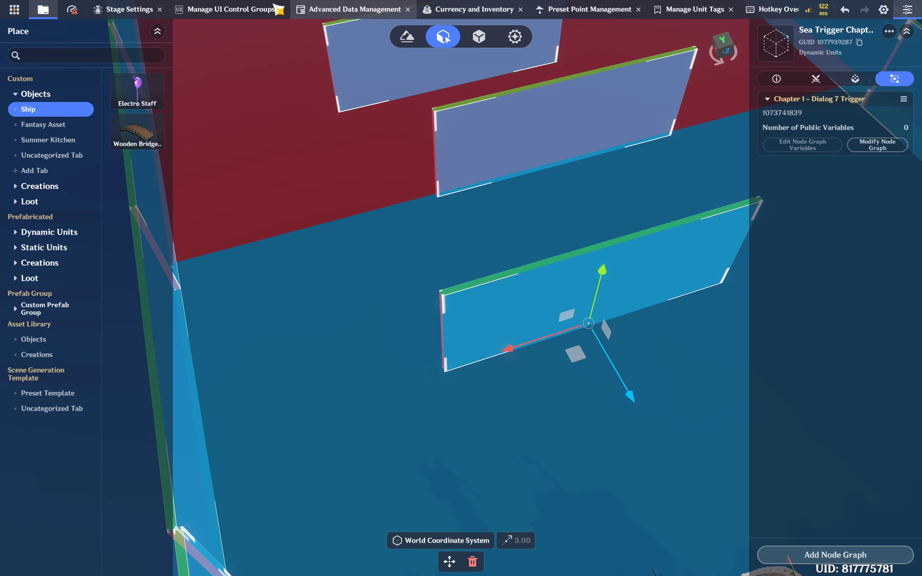
pyautogui.click(209, 15)
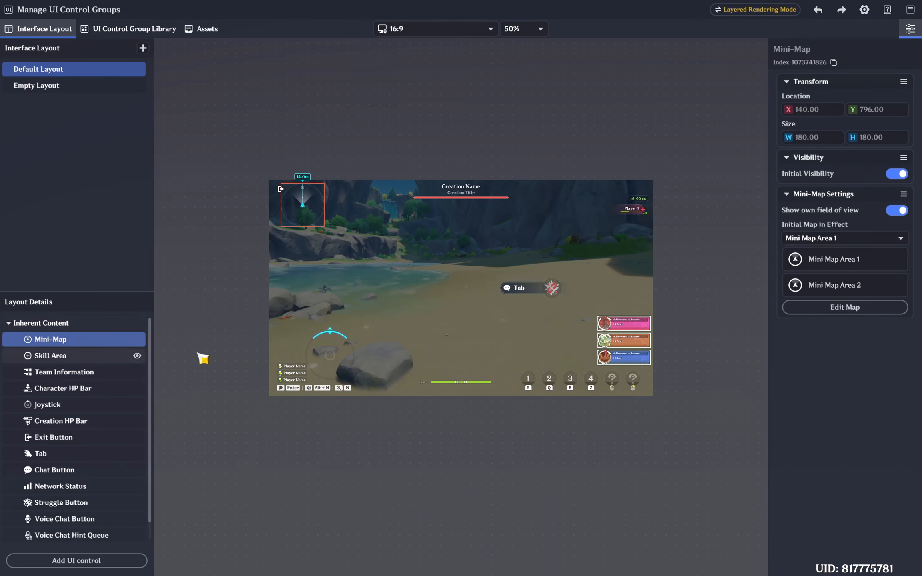
pyautogui.click(843, 307)
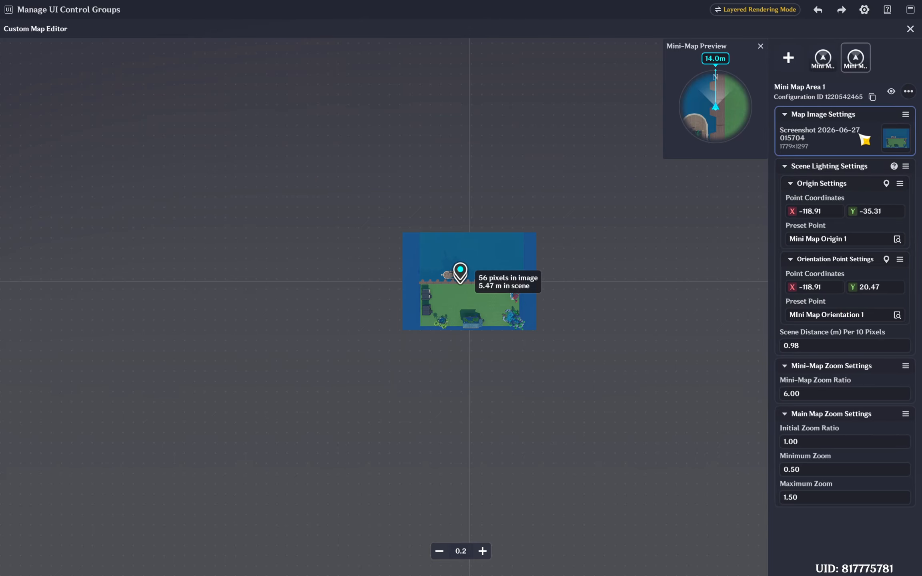
pyautogui.click(823, 58)
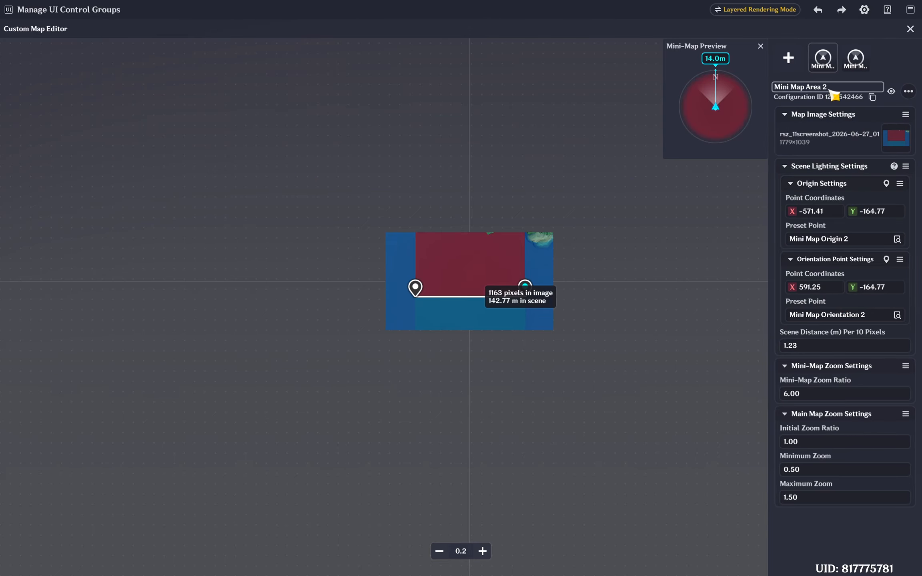
pyautogui.click(856, 58)
pyautogui.click(827, 67)
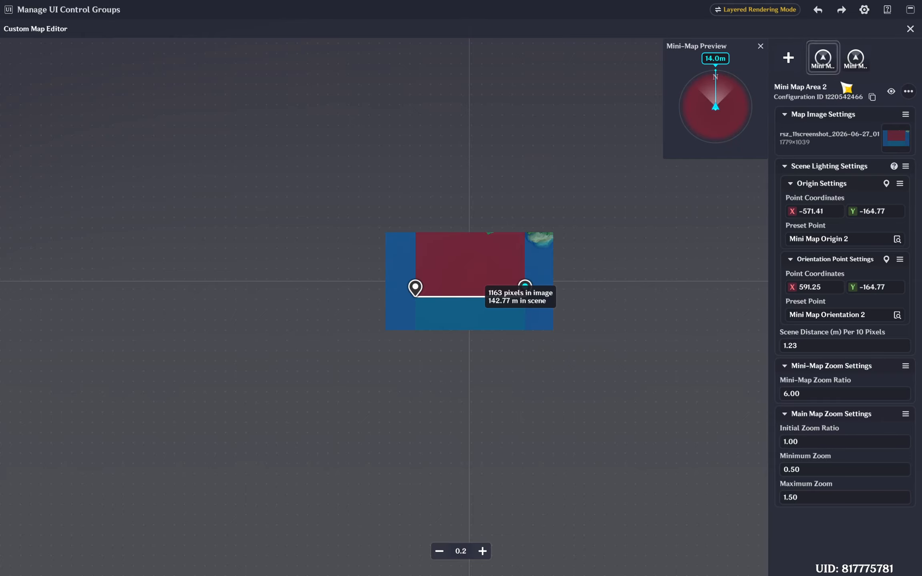
pyautogui.click(873, 97)
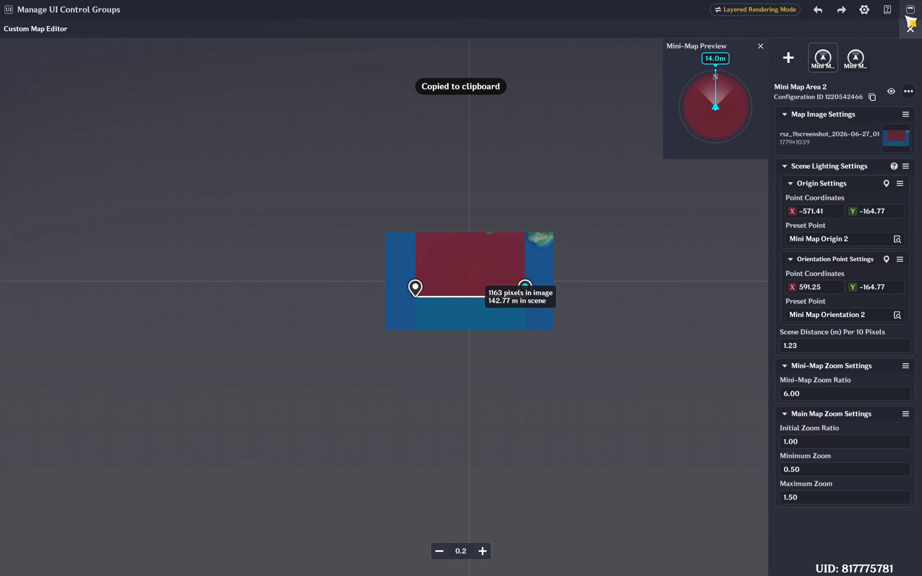
pyautogui.click(910, 10)
pyautogui.hotkey('alt', 'Tab')
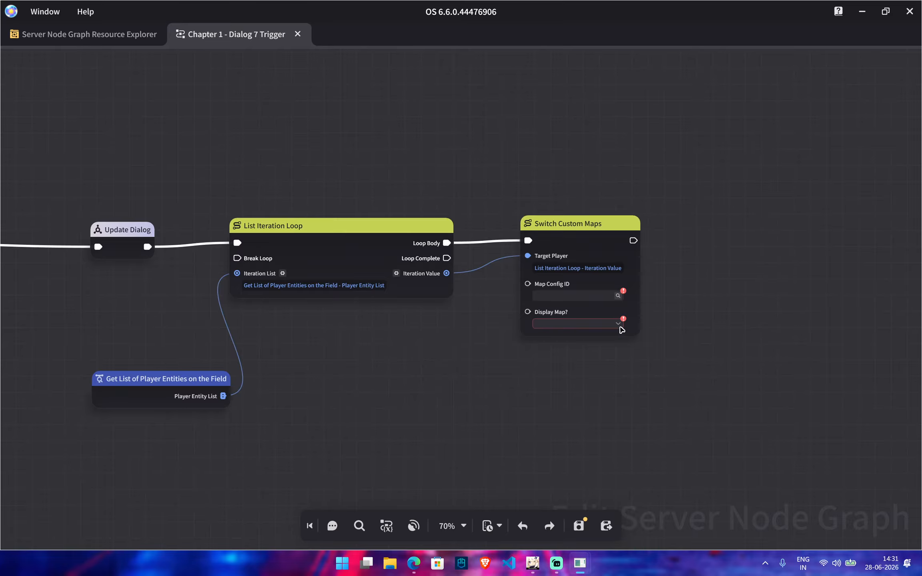
pyautogui.click(603, 292)
pyautogui.hotkey('ctrl', 'v')
pyautogui.click(618, 296)
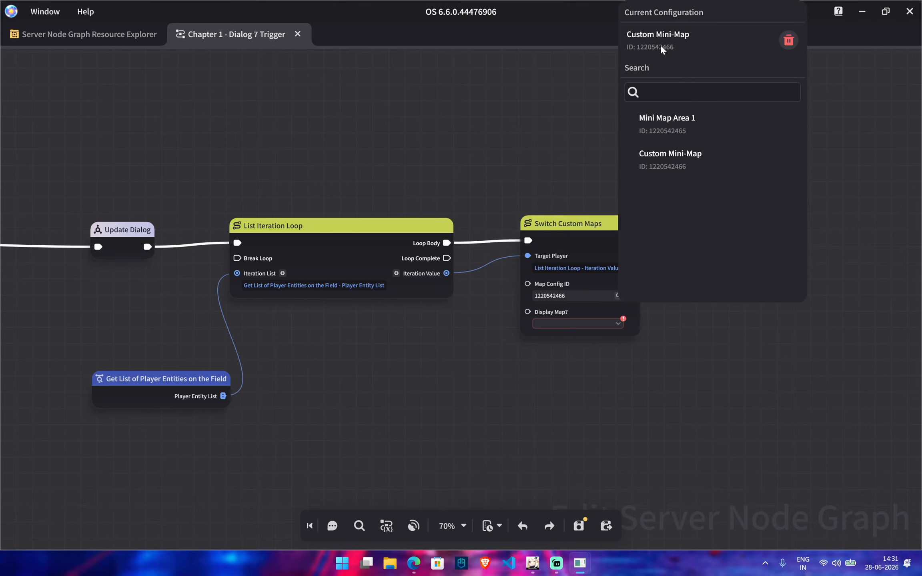
# Step: Set Display Map? to Yes on the Switch Custom Maps node and save the node graph
pyautogui.click(673, 378)
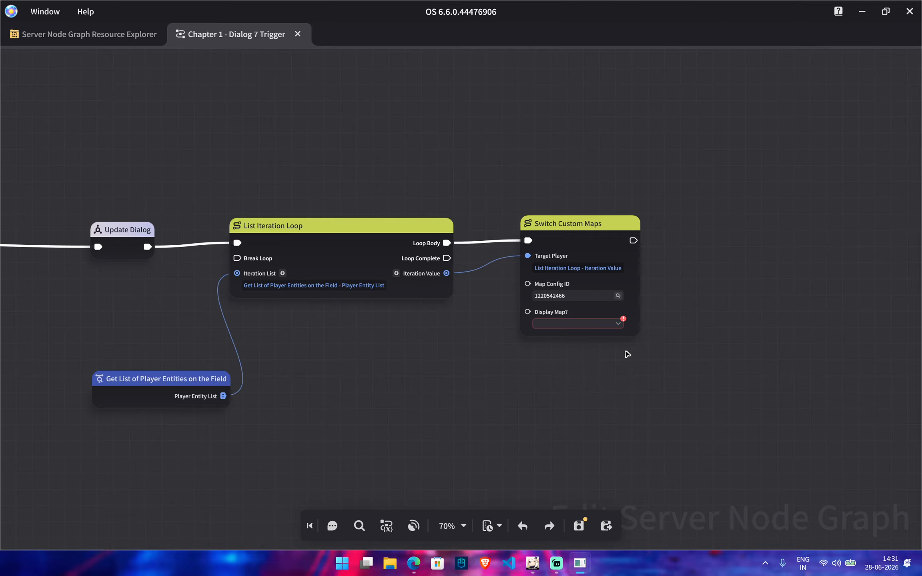
pyautogui.click(564, 324)
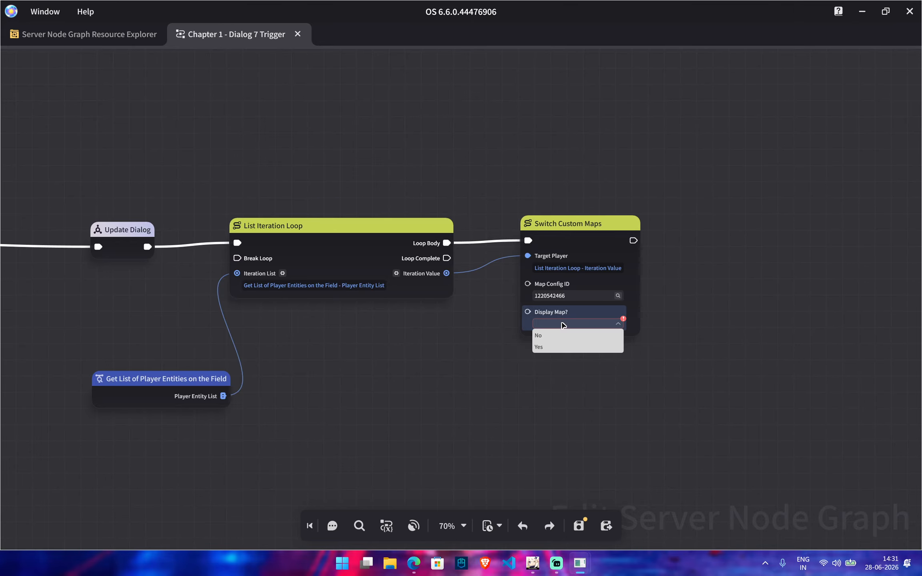
pyautogui.click(549, 347)
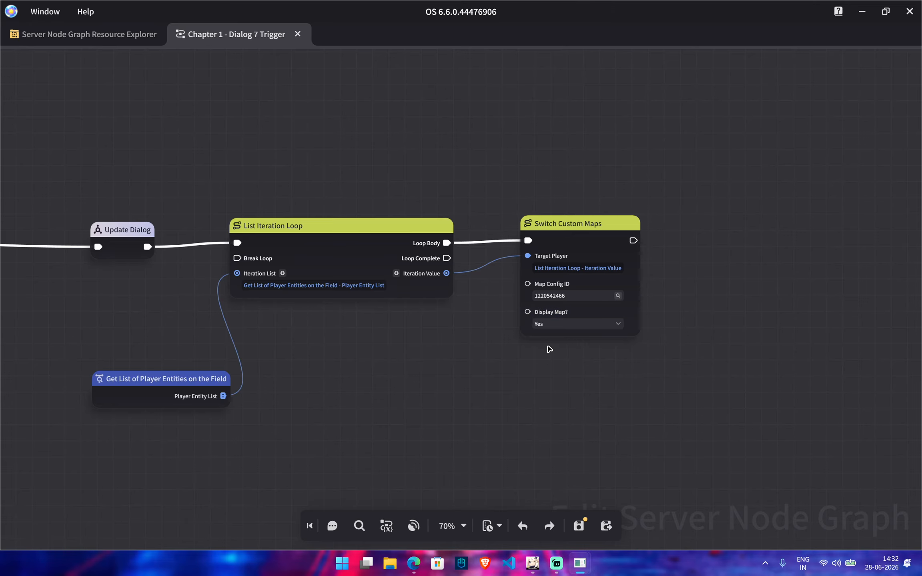
pyautogui.click(578, 525)
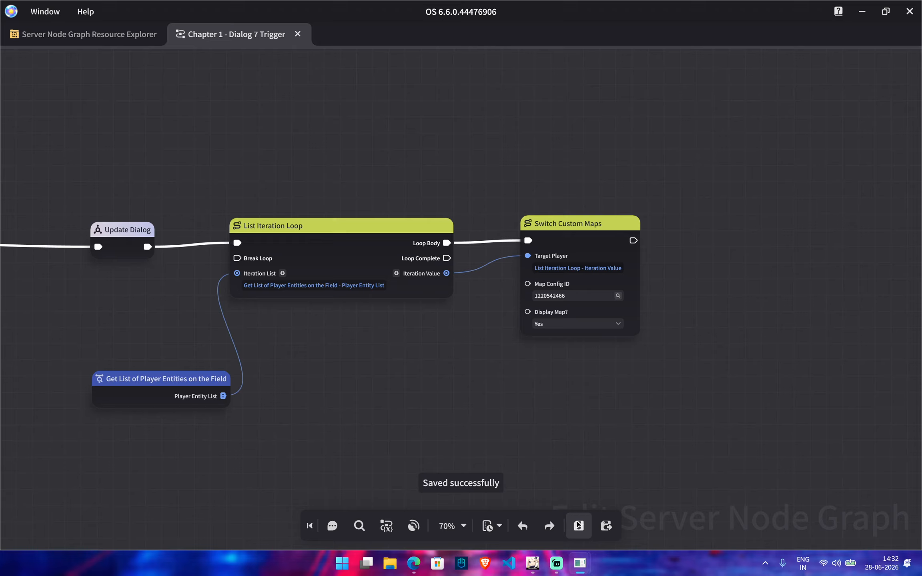
# Step: Switch to the scene editor, save the stage and start a single-player test play as Player 1 without re-rendering the navmesh
pyautogui.click(532, 567)
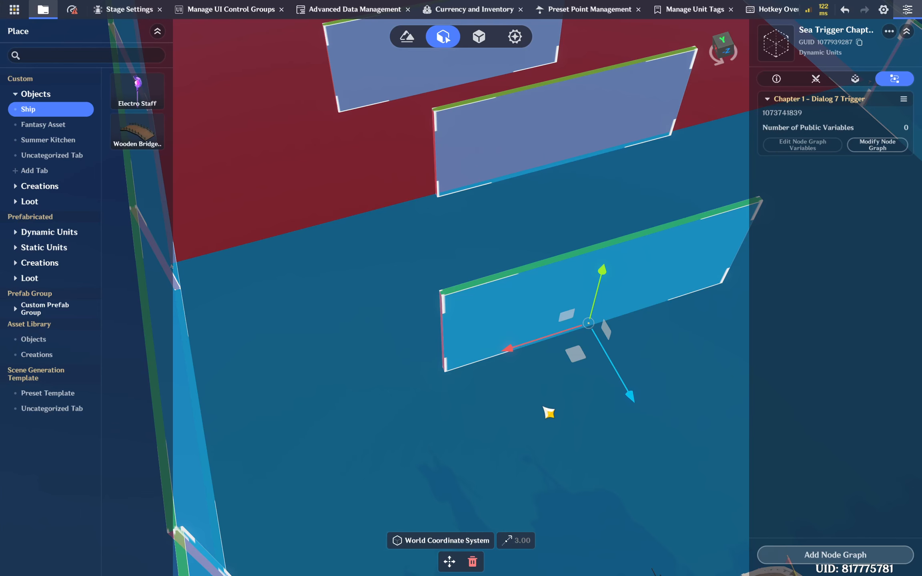
pyautogui.hotkey('ctrl', 's')
pyautogui.click(15, 10)
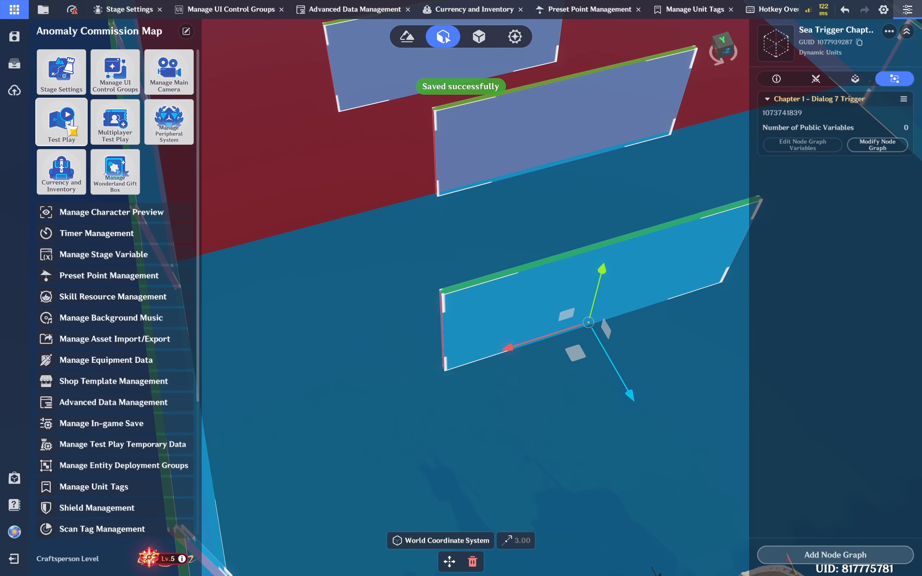
pyautogui.click(72, 130)
pyautogui.click(552, 329)
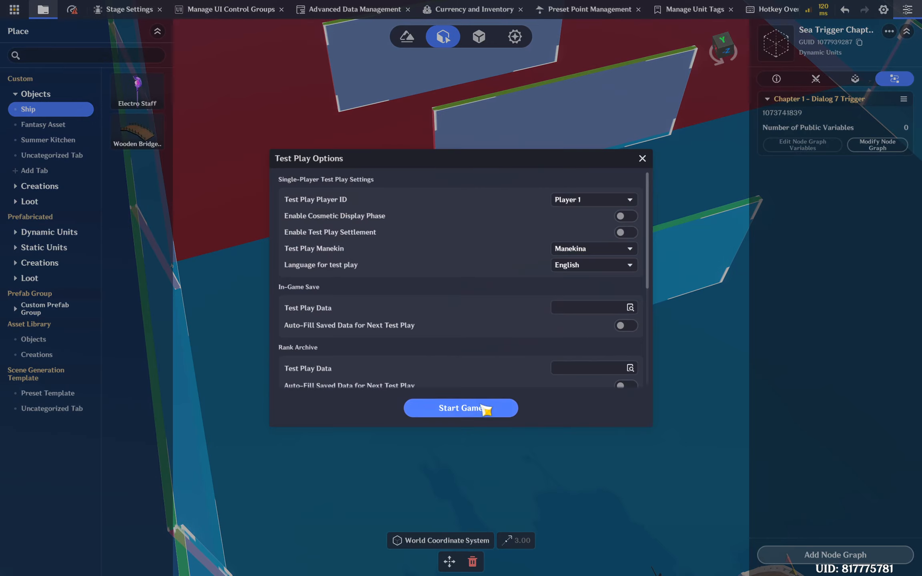
pyautogui.click(485, 408)
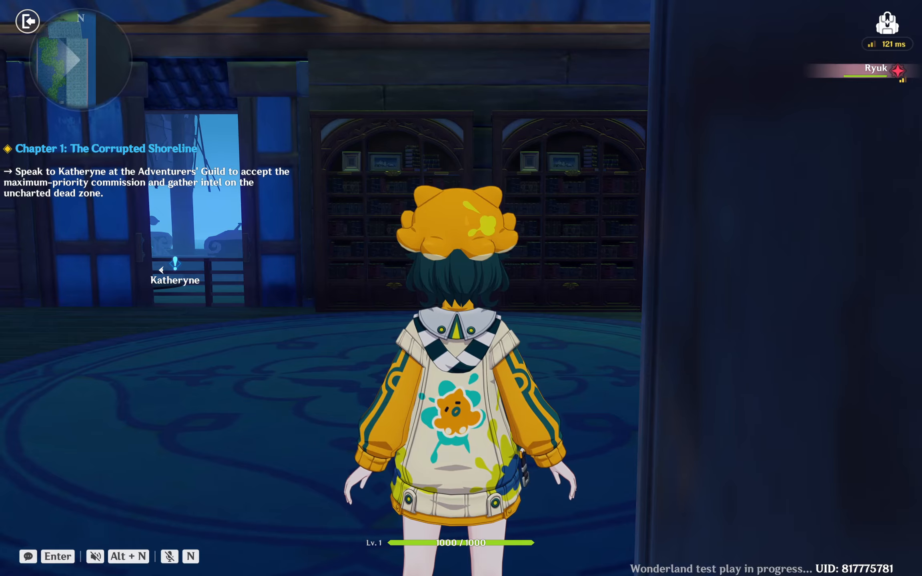
# Step: Leave the starting house and check the area shown on the zoomed-out full map
pyautogui.press('w')
pyautogui.press('w')
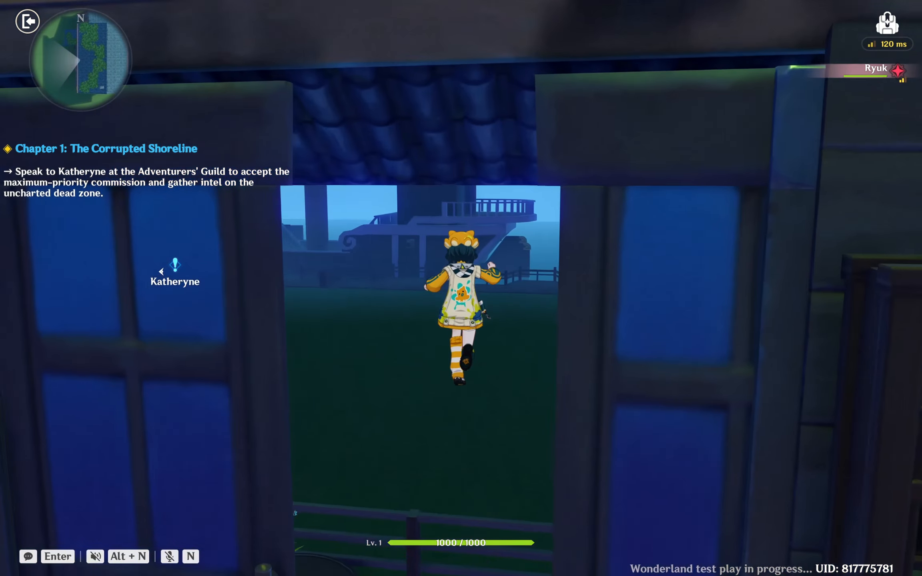
pyautogui.press('m')
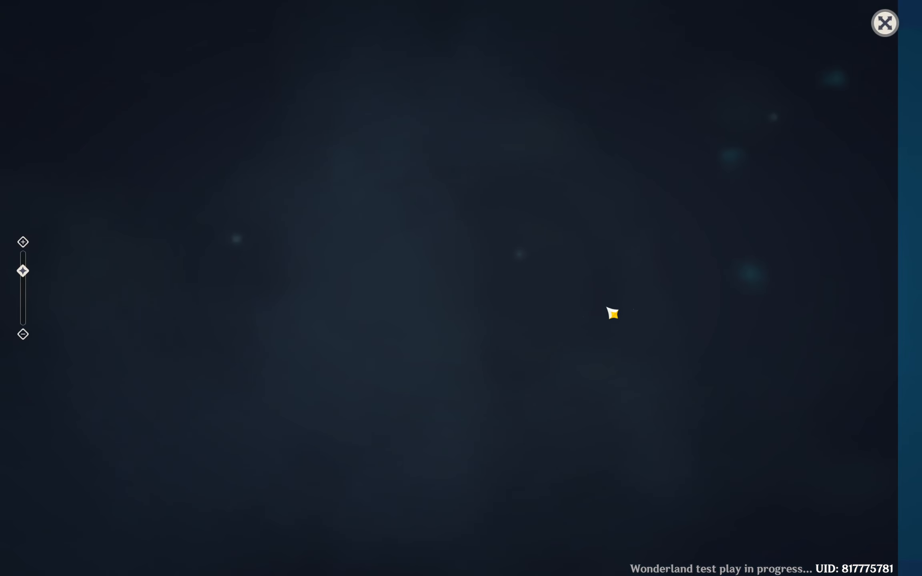
pyautogui.scroll(-2, 639, 335)
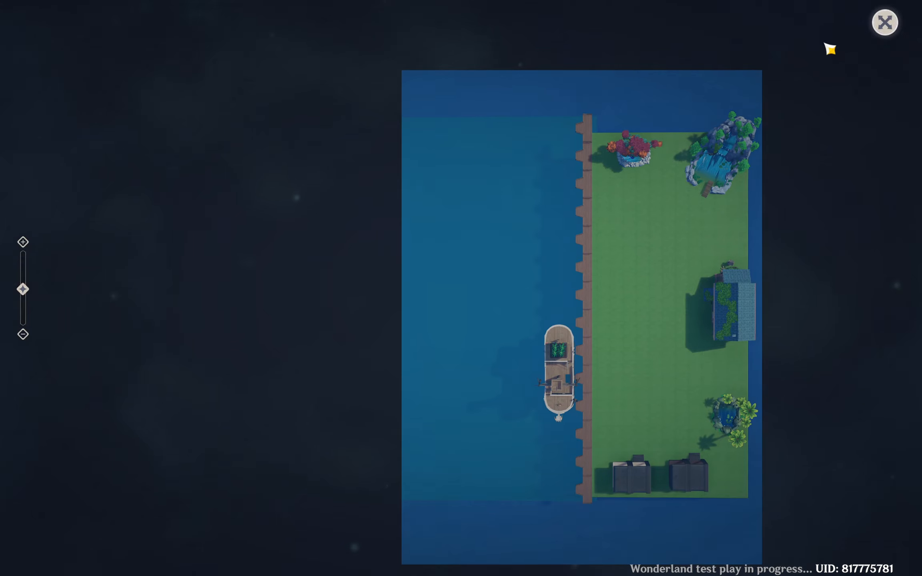
pyautogui.press('Escape')
# Step: Board the ship and climb to its helm while checking the mini-map around the dock and deck
pyautogui.press('w')
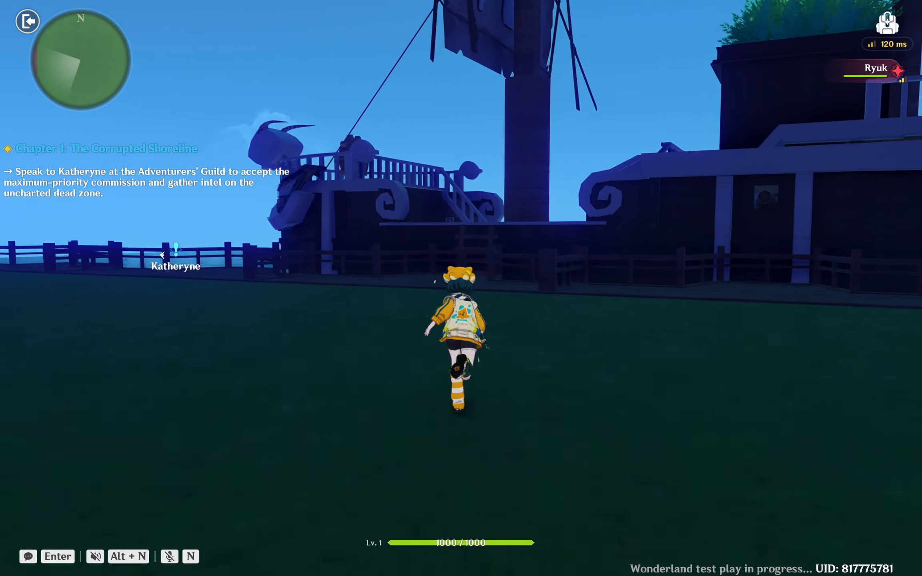
pyautogui.press('shift')
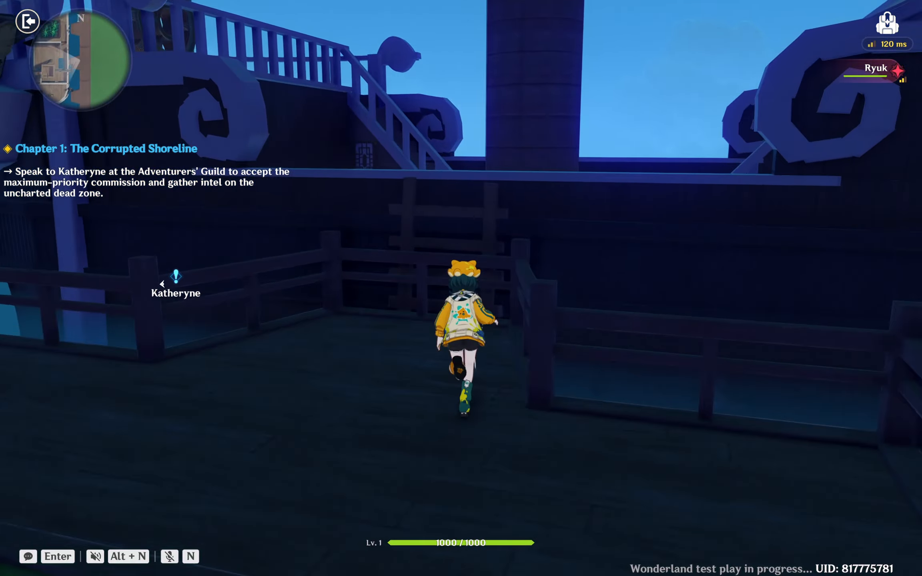
pyautogui.press('space')
pyautogui.press('w')
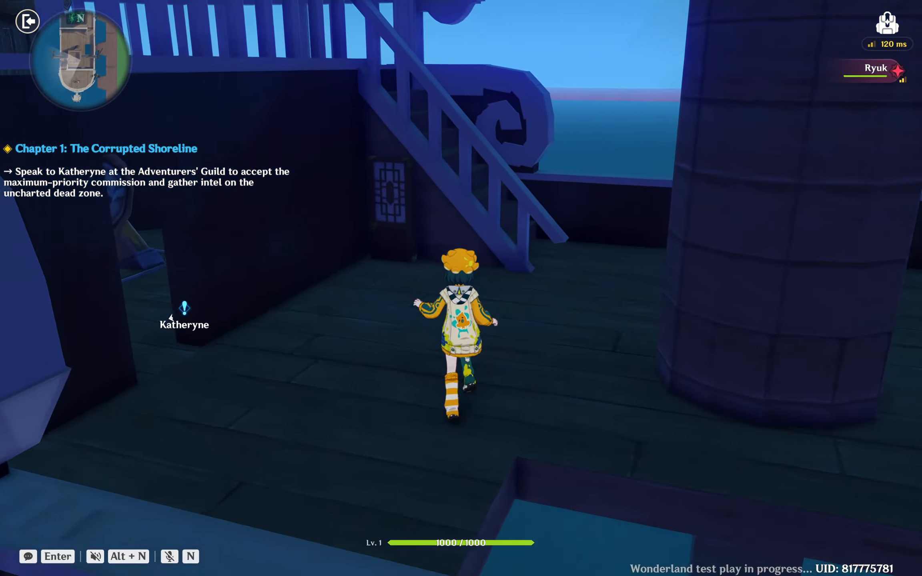
pyautogui.press('w')
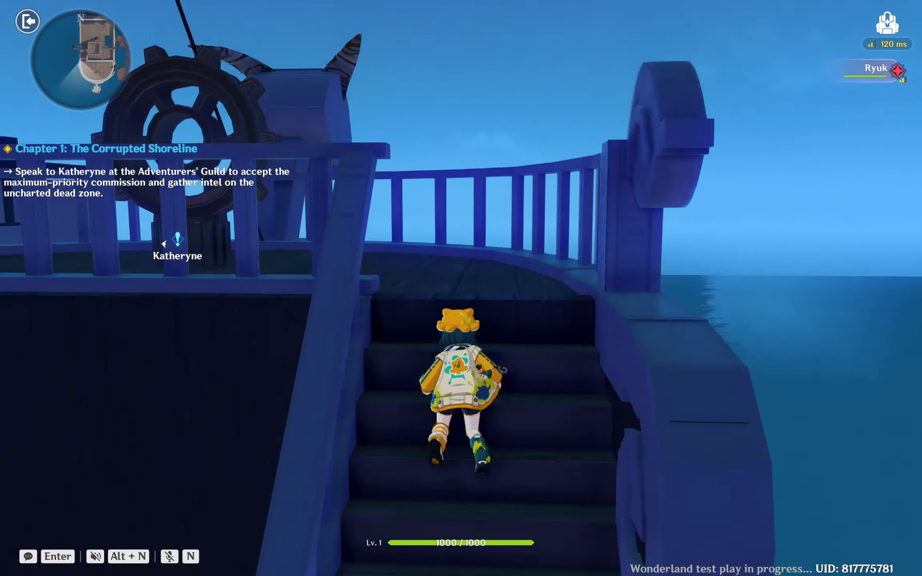
pyautogui.press('w')
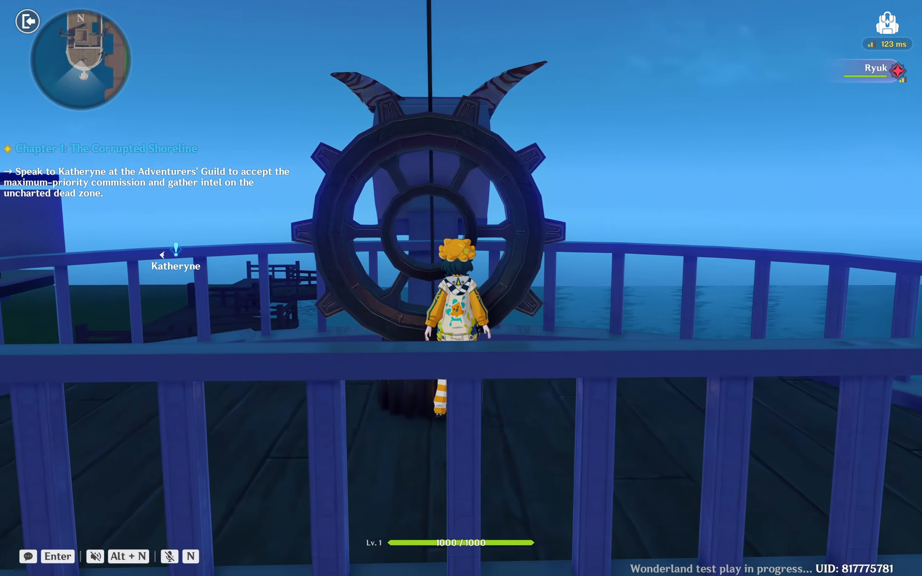
# Step: Go to Katheryne at the Adventurers' Guild and complete the dialog to accept the commission
pyautogui.press('w')
pyautogui.press('space')
pyautogui.press('space')
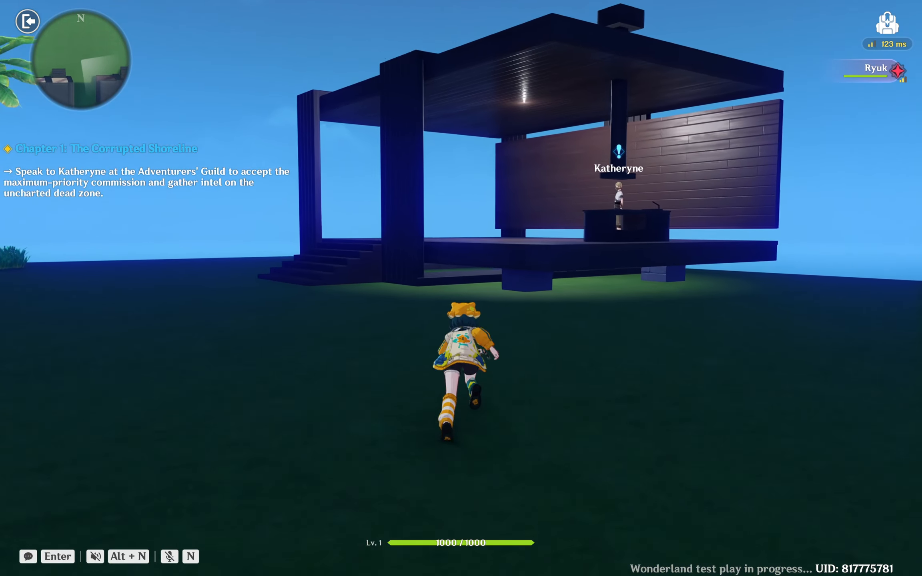
pyautogui.press('w')
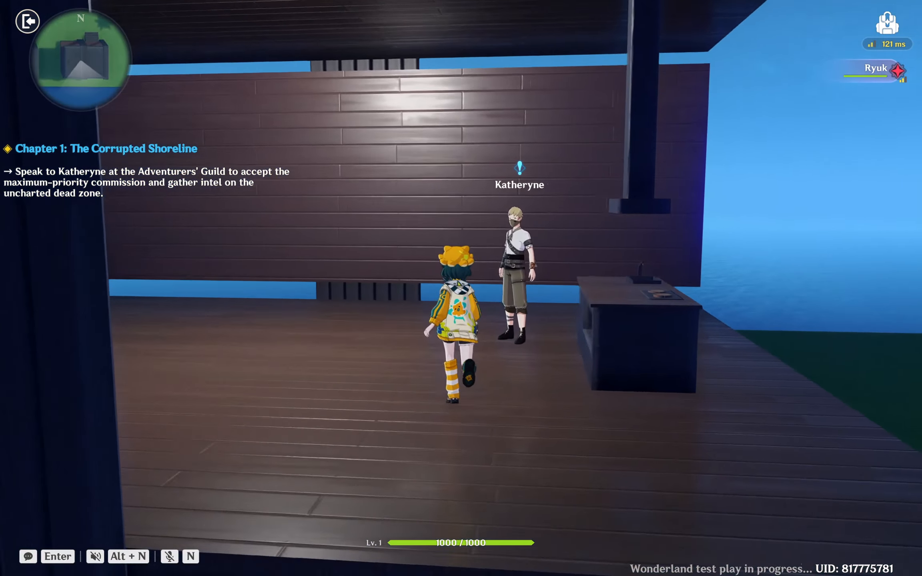
pyautogui.press('f')
pyautogui.press('f')
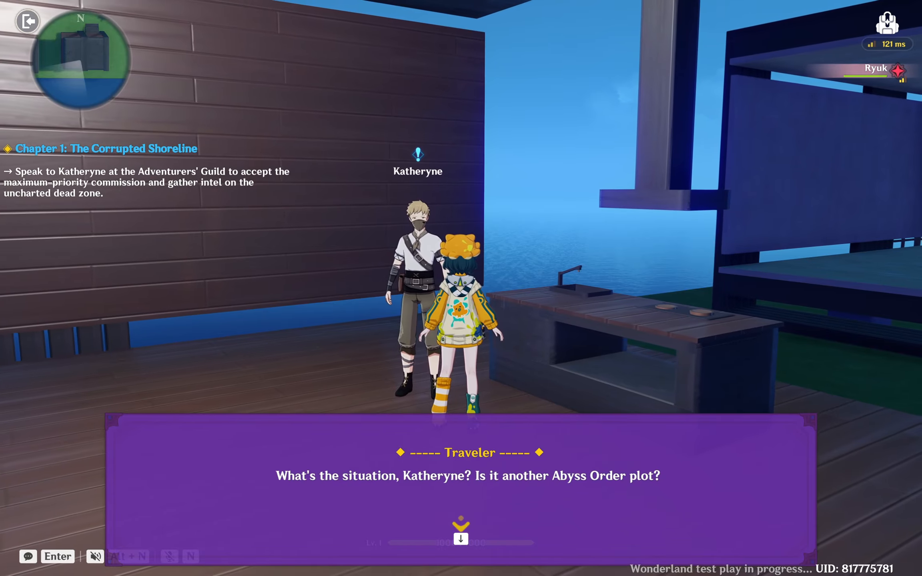
pyautogui.press('f')
pyautogui.press('f')
pyautogui.press('f')
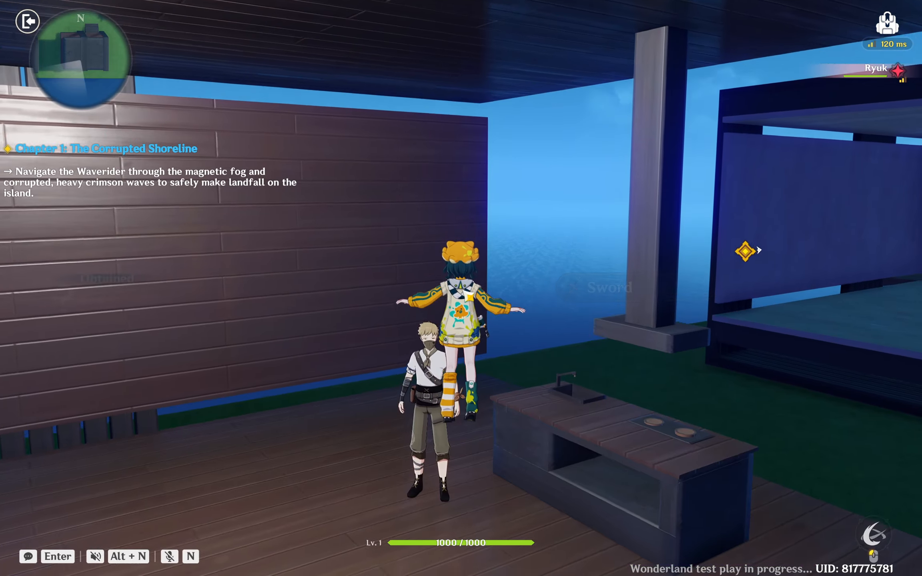
# Step: Return to the ship's helm and sail the Waverider into the magnetic fog to test the sea trigger's map switch
pyautogui.press('w')
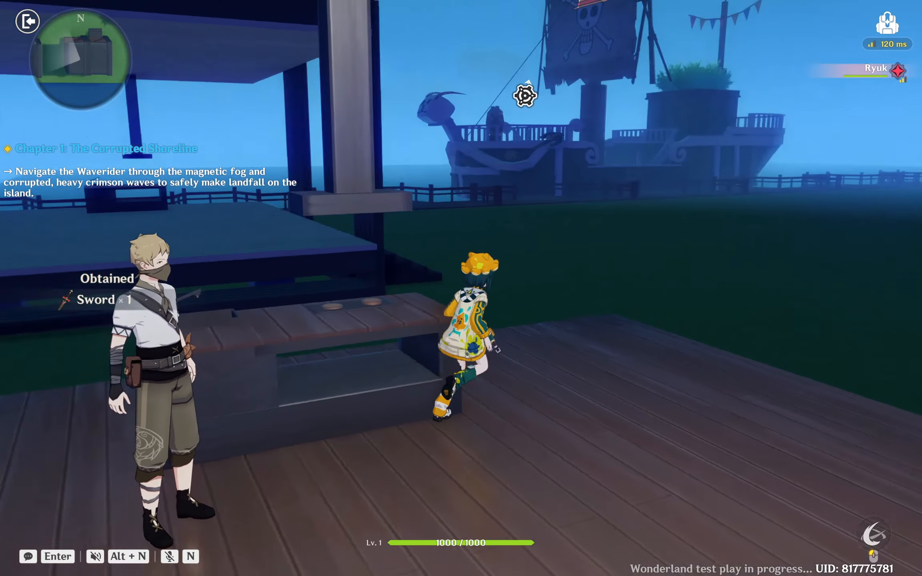
pyautogui.press('w')
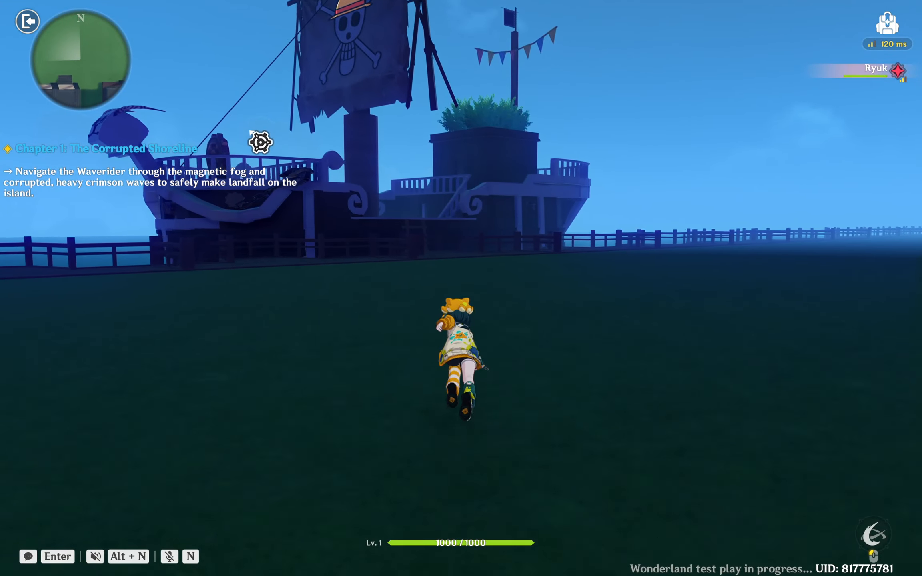
pyautogui.press('w')
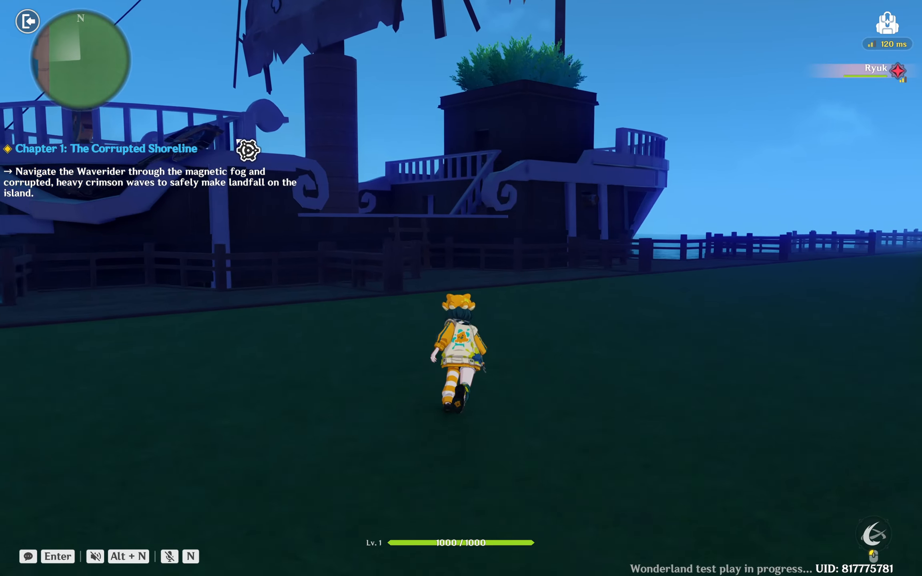
pyautogui.press('w')
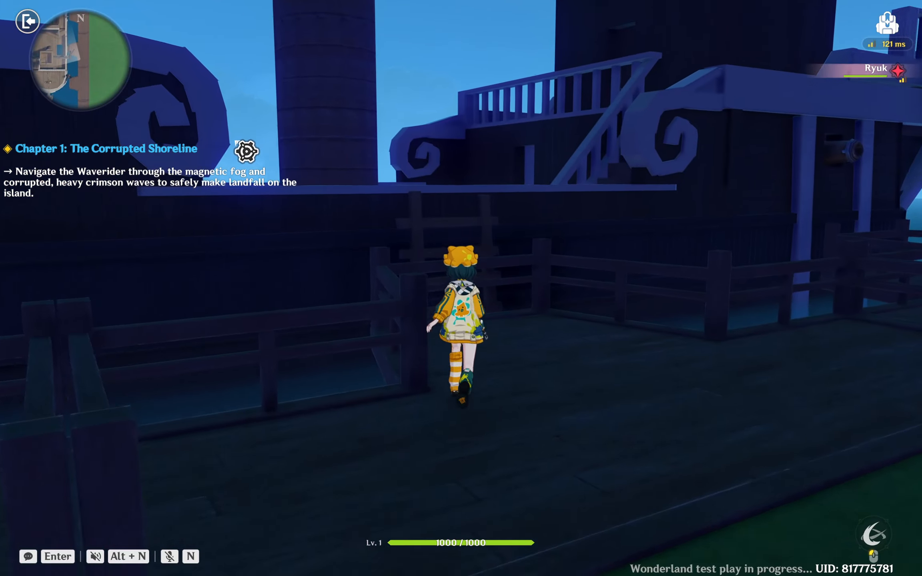
pyautogui.press('w')
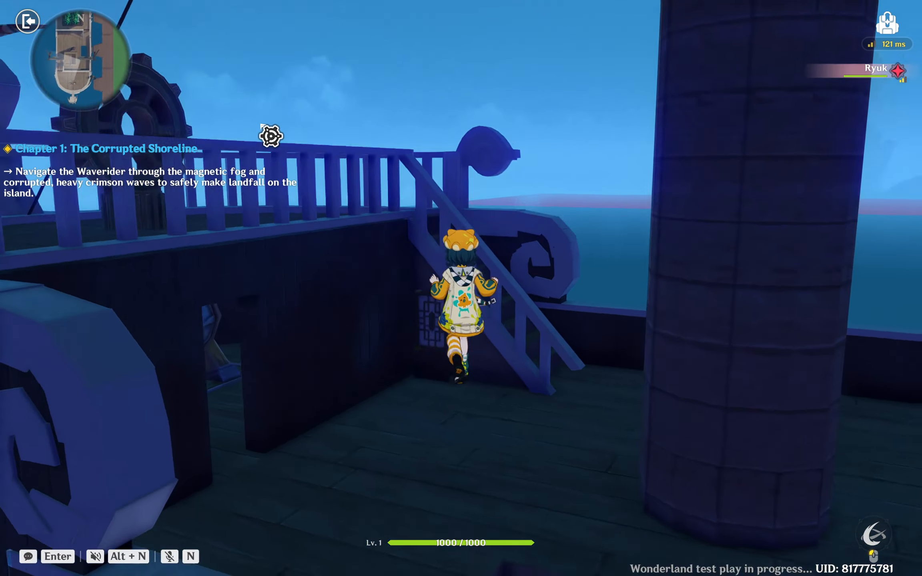
pyautogui.press('w')
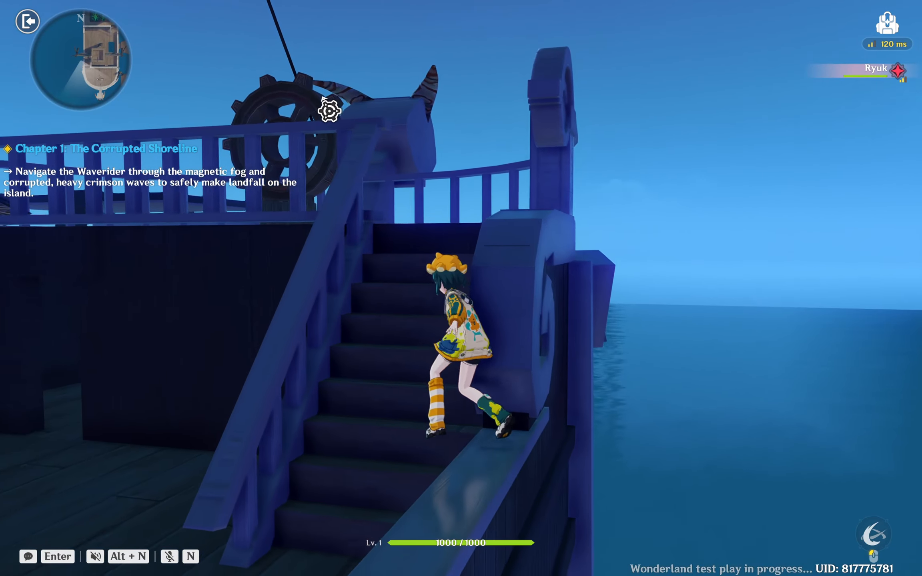
pyautogui.press('w')
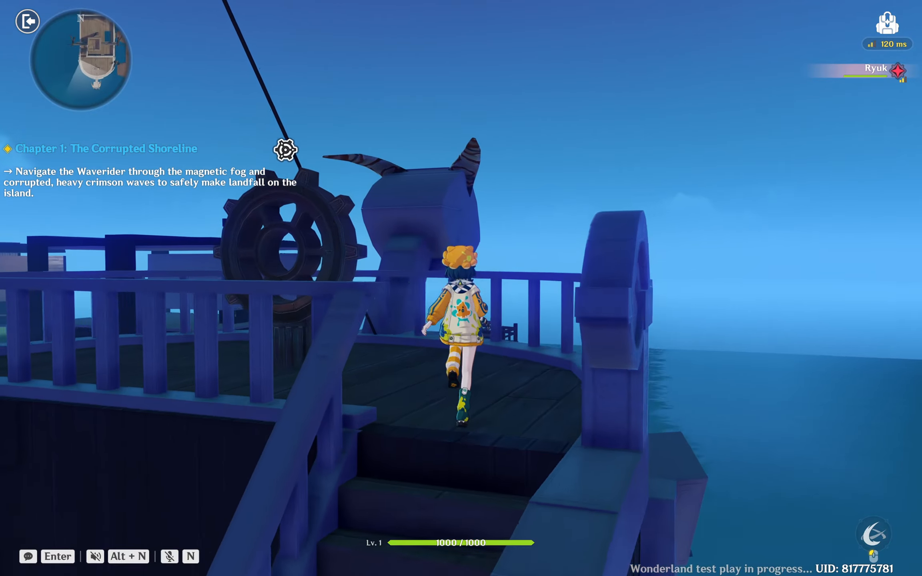
pyautogui.press('w')
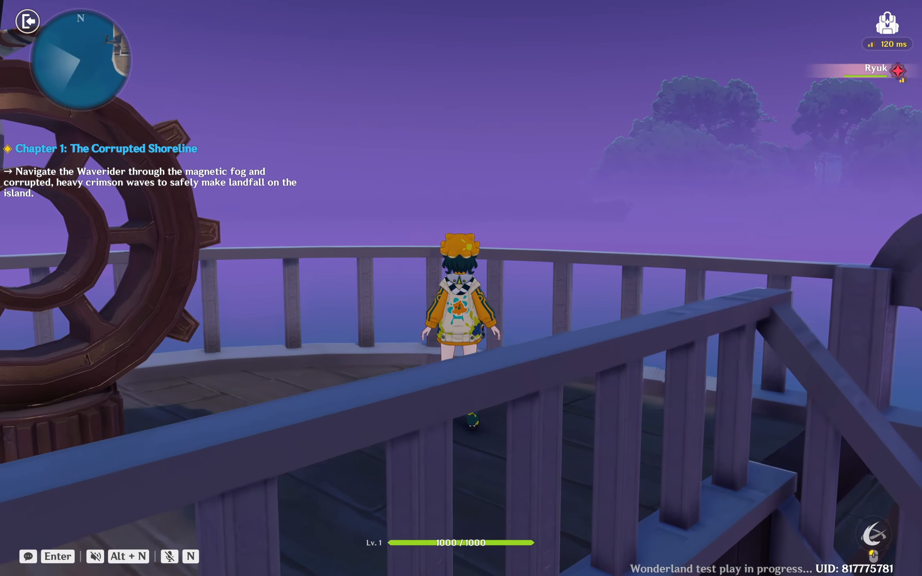
pyautogui.press('w')
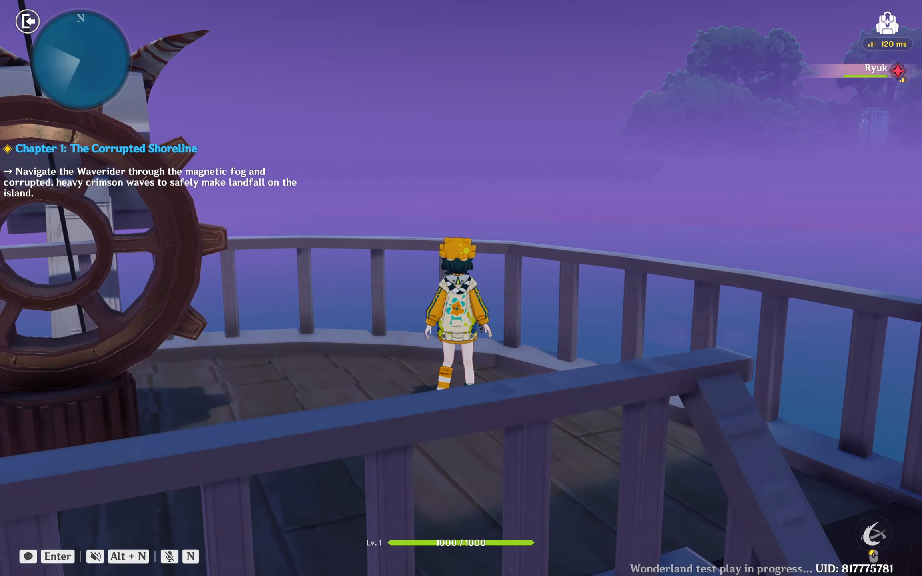
pyautogui.press('w')
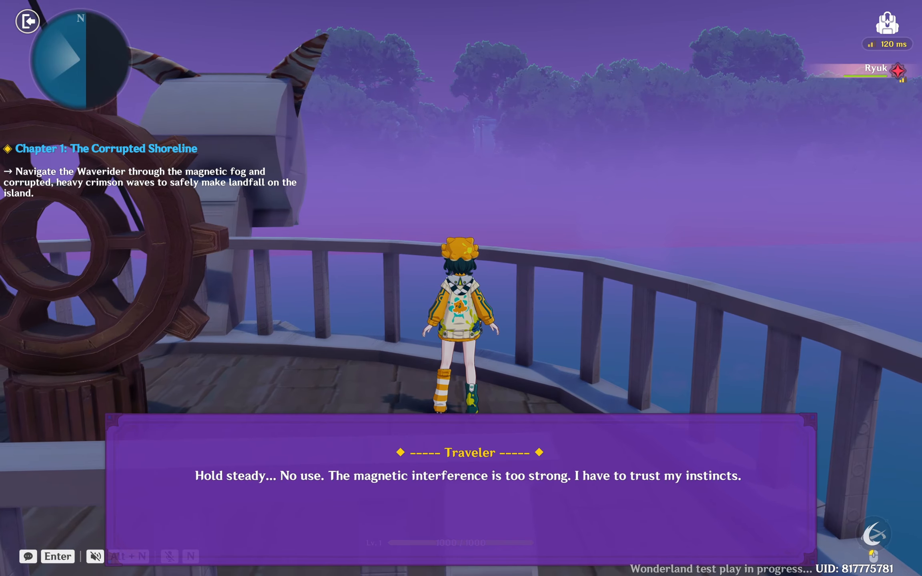
# Step: Examine the full map in the fog area, zoomed out to the whole custom map, and close it
pyautogui.press('m')
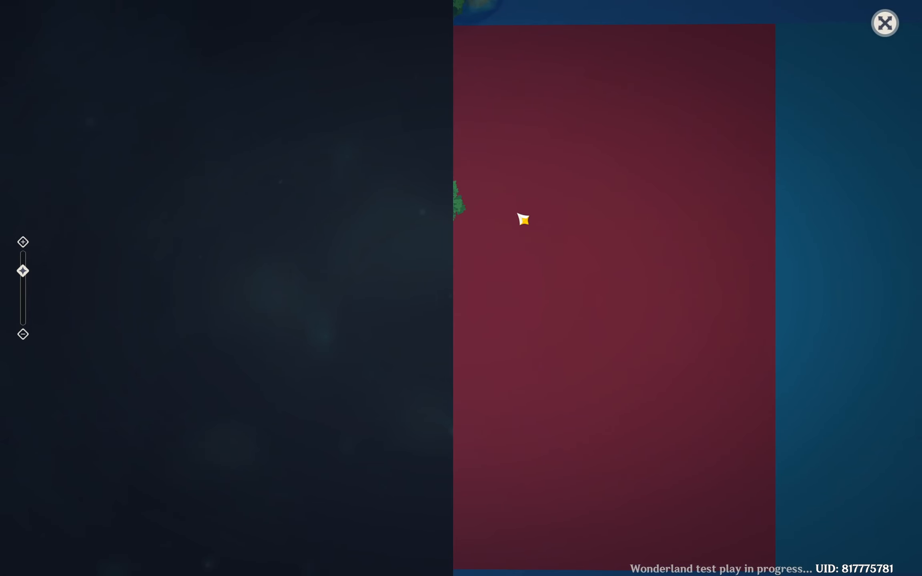
pyautogui.moveTo(517, 215); pyautogui.dragTo(204, 233)
pyautogui.scroll(-1, 210, 259)
pyautogui.scroll(-3, 213, 261)
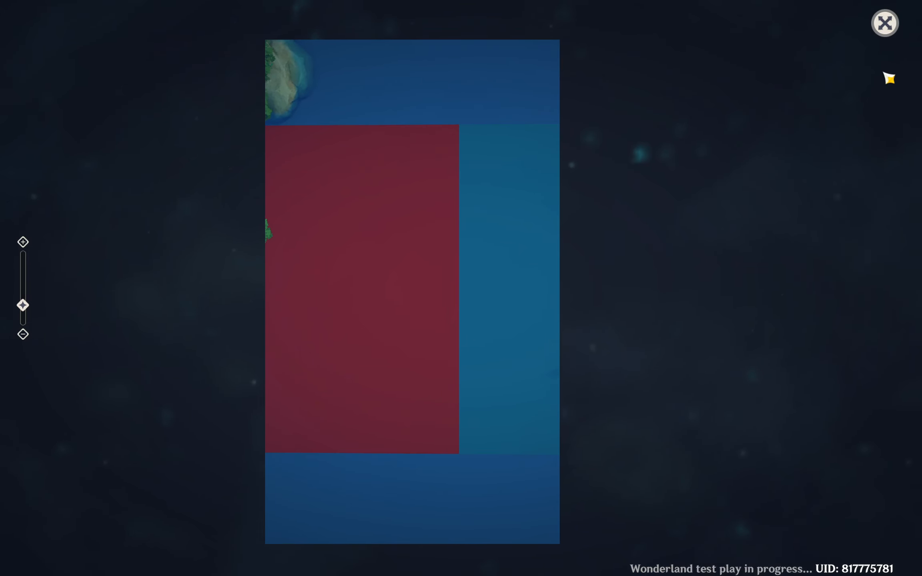
pyautogui.click(886, 27)
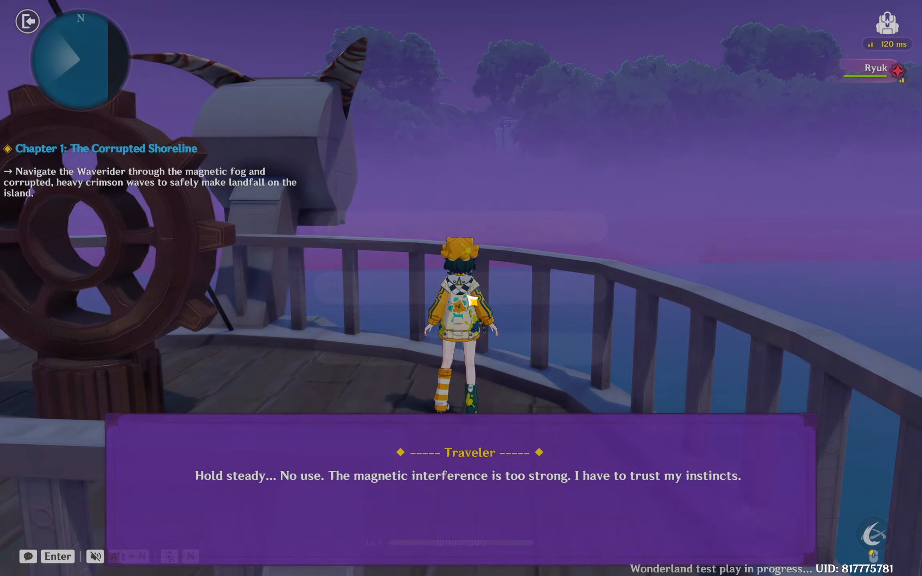
# Step: Exit the running test play and start a new single-player one, uploading directly without re-rendering the navmesh
pyautogui.press('Escape')
pyautogui.click(494, 345)
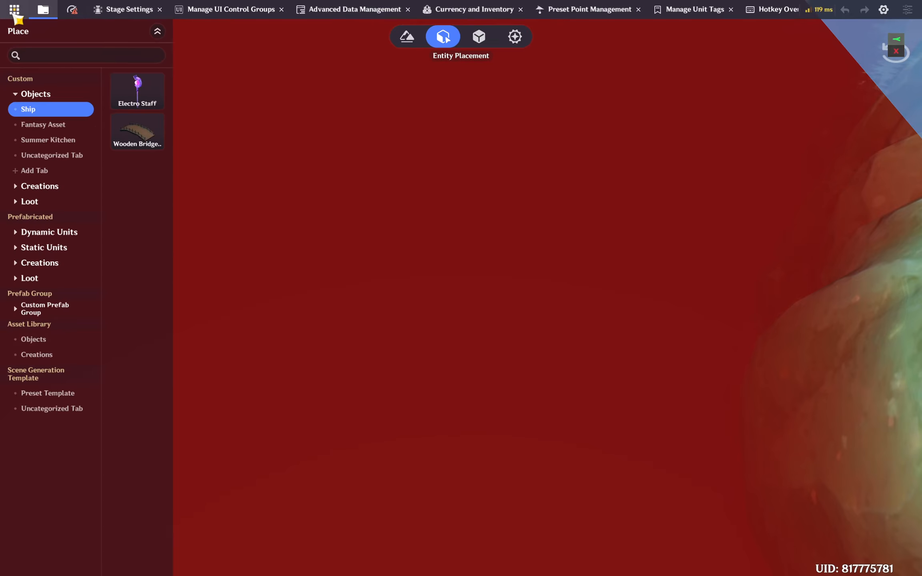
pyautogui.click(14, 13)
pyautogui.click(56, 131)
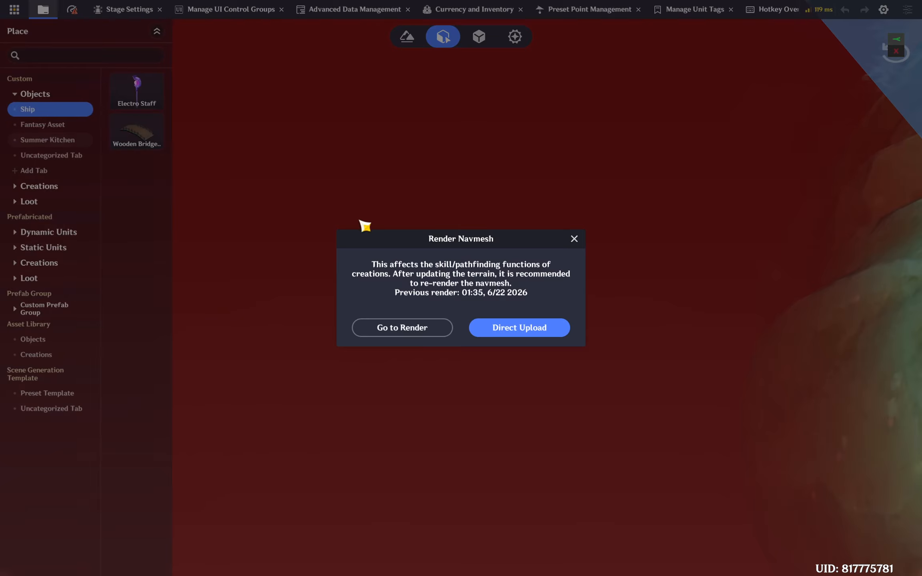
pyautogui.click(492, 330)
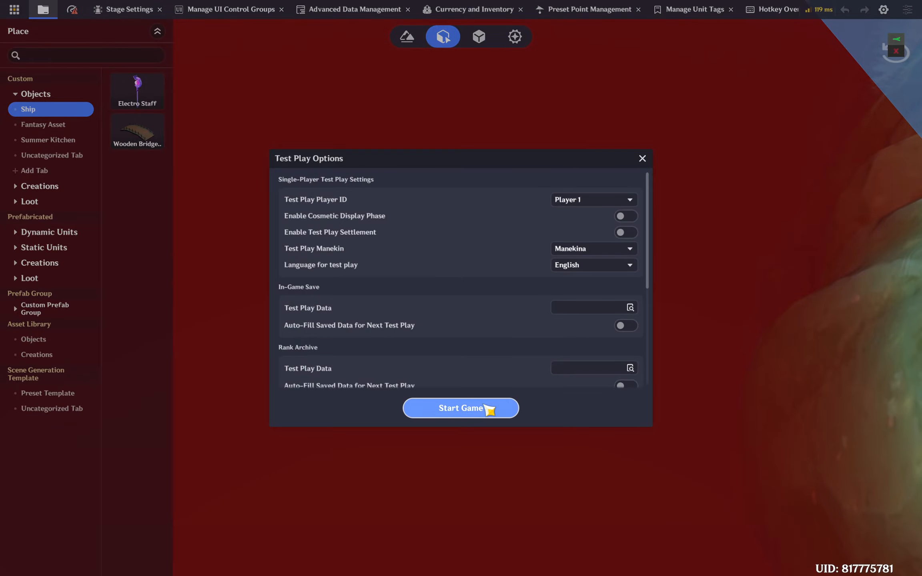
pyautogui.click(489, 409)
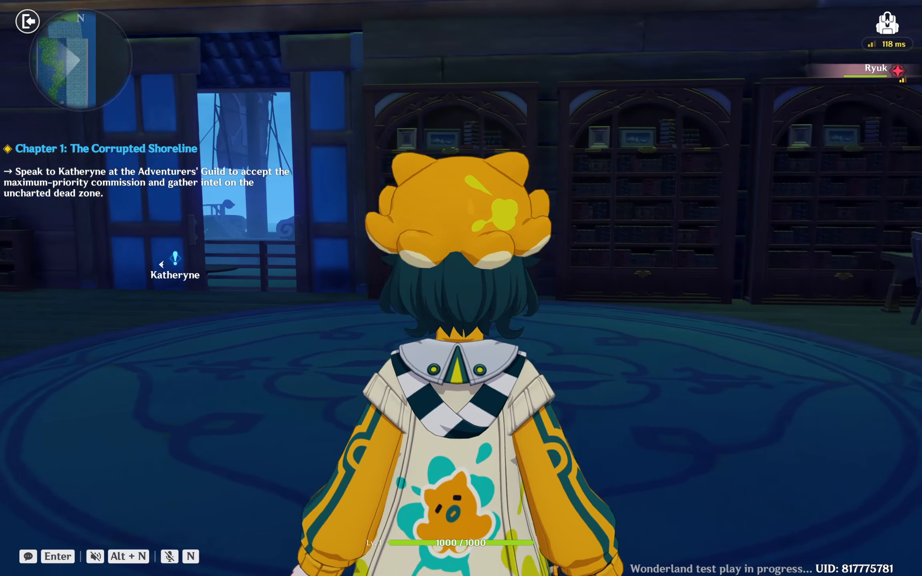
# Step: Run outside onto the grass, examine the mini-map and full map for the player's position, and exit the test play
pyautogui.press('w')
pyautogui.press('space')
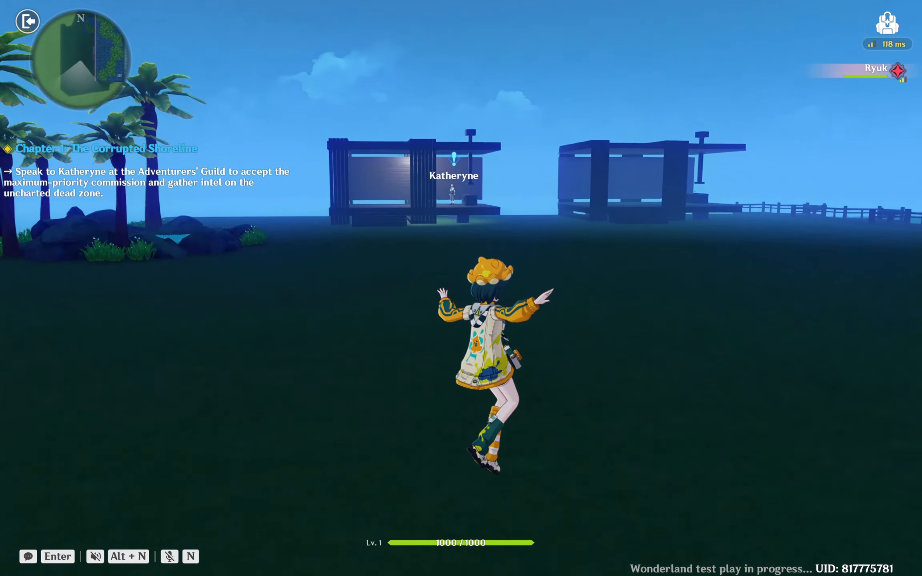
pyautogui.press('shift')
pyautogui.press('s')
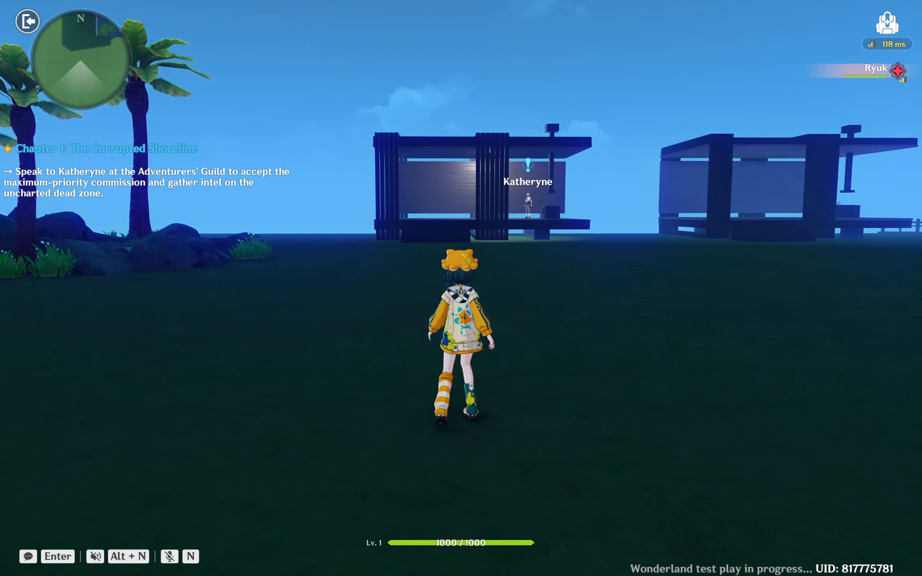
pyautogui.press('m')
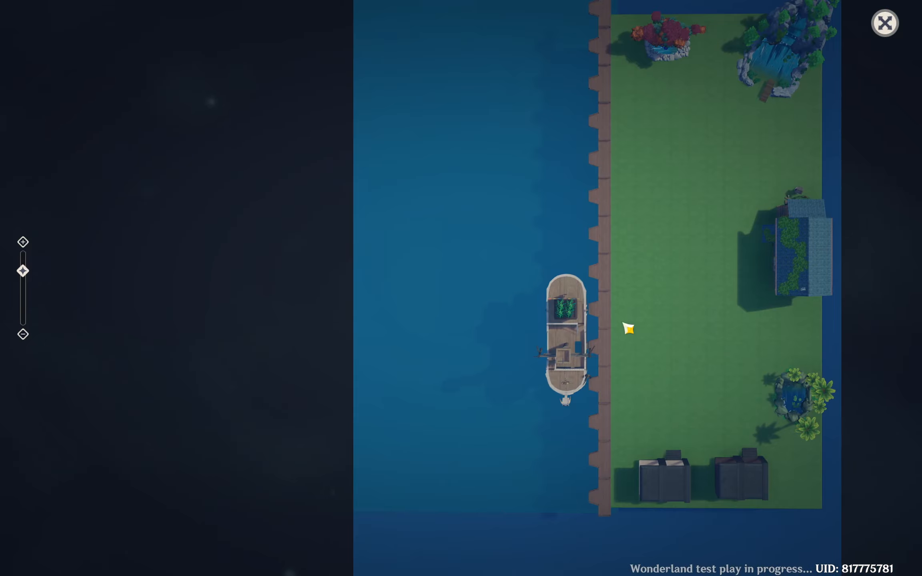
pyautogui.click(883, 25)
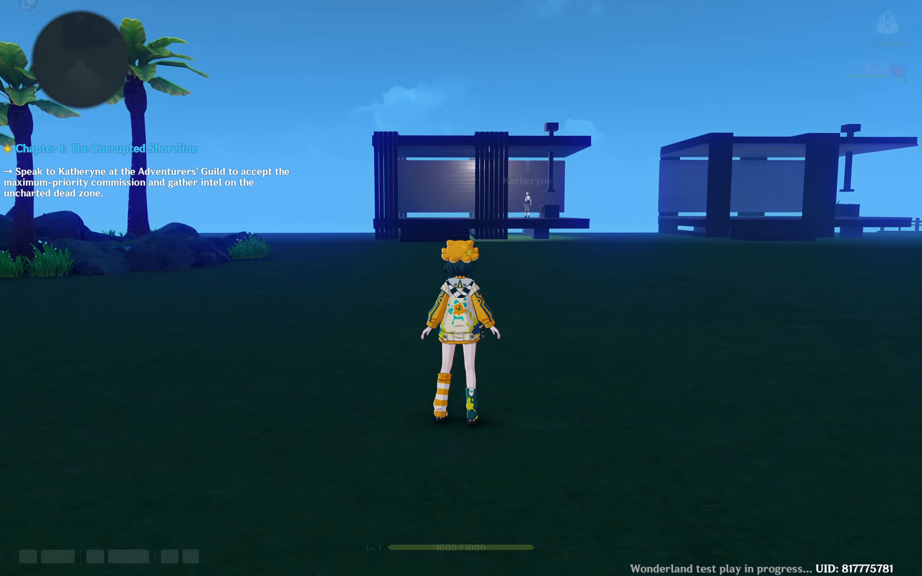
pyautogui.press('Escape')
pyautogui.click(473, 345)
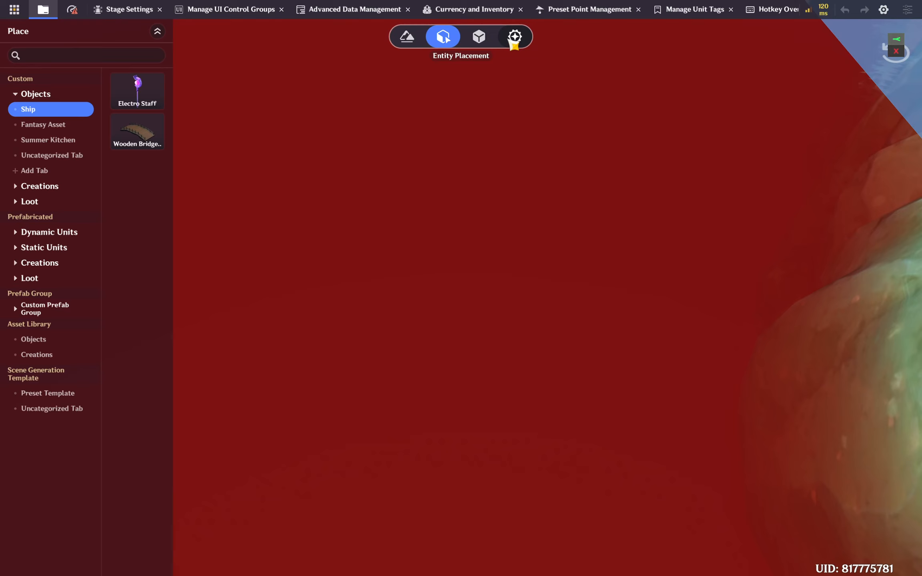
# Step: Add a mini-map marker to the Default Template's character and set its type to Player's Marker
pyautogui.click(514, 37)
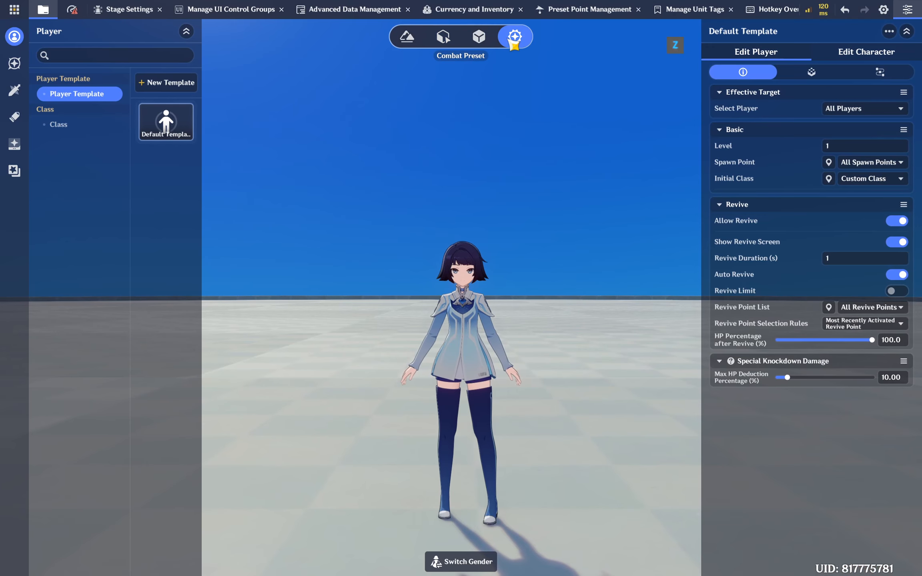
pyautogui.click(853, 56)
pyautogui.click(837, 72)
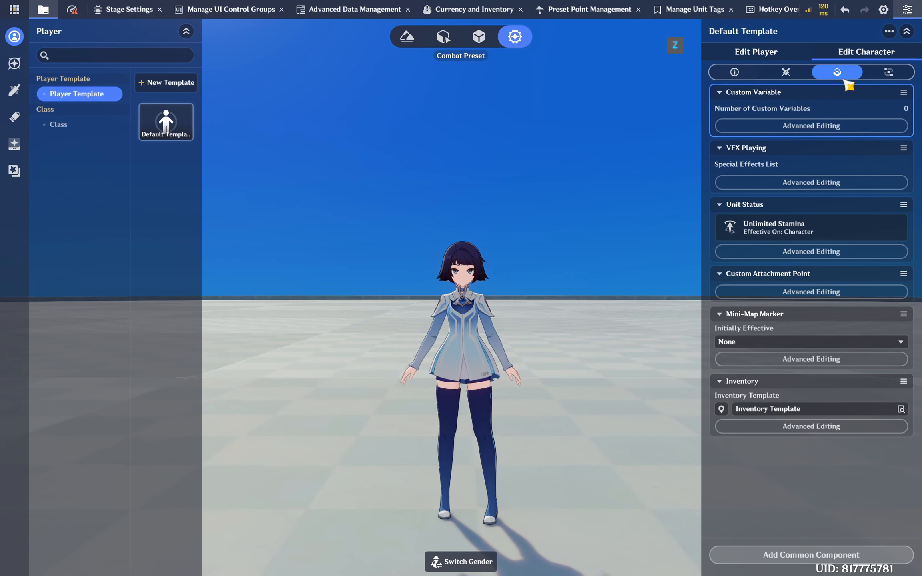
pyautogui.click(807, 360)
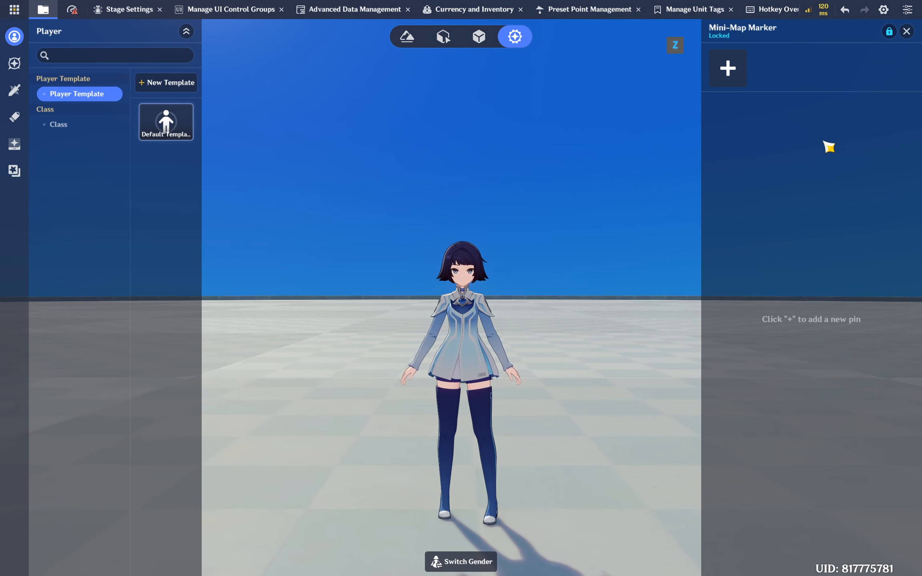
pyautogui.click(732, 69)
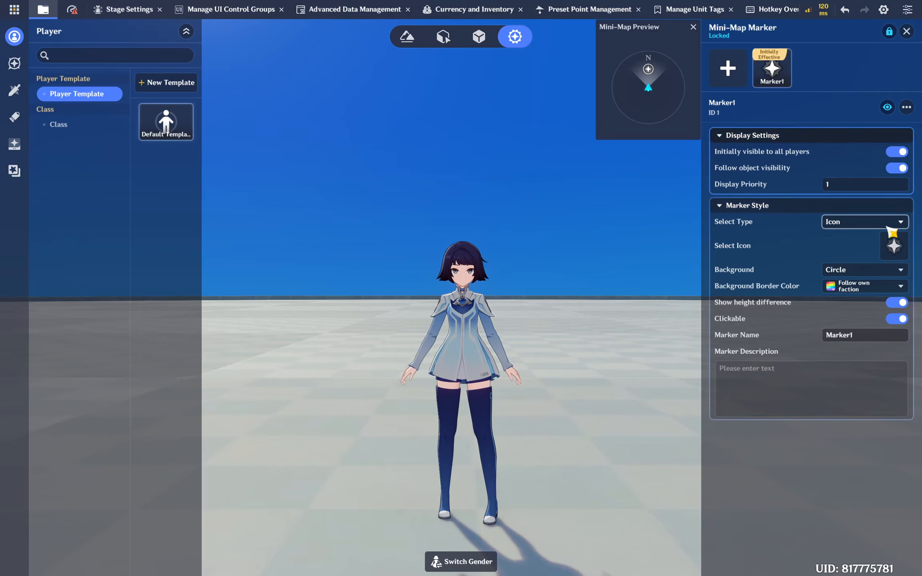
pyautogui.click(892, 222)
pyautogui.click(847, 282)
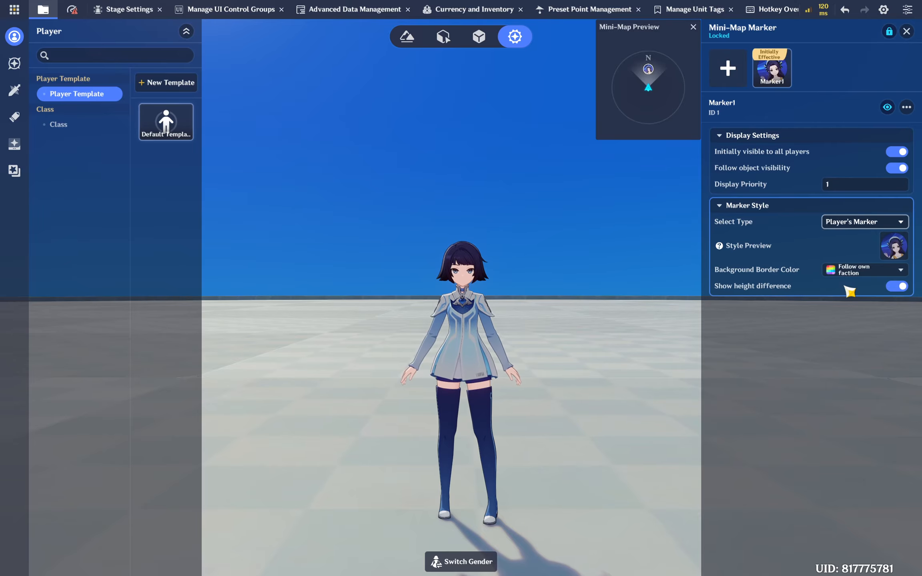
pyautogui.click(906, 31)
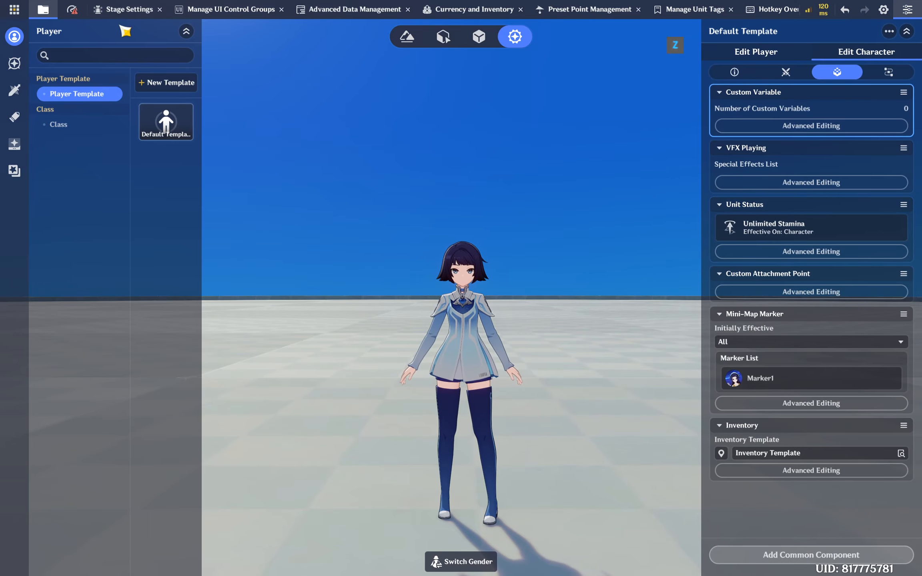
# Step: Save the project, try to start a test play with direct upload, and dismiss the verification report
pyautogui.hotkey('ctrl', 's')
pyautogui.click(15, 11)
pyautogui.click(60, 130)
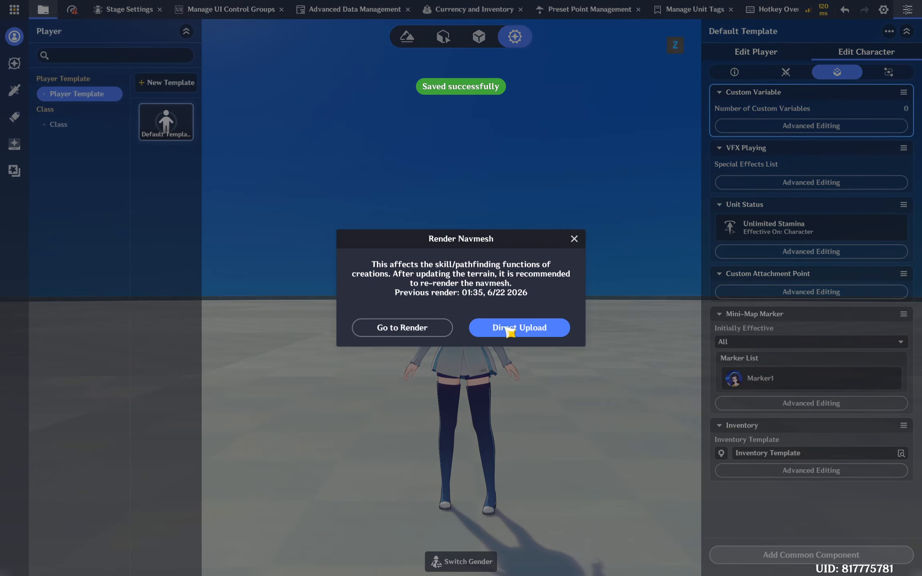
pyautogui.click(531, 333)
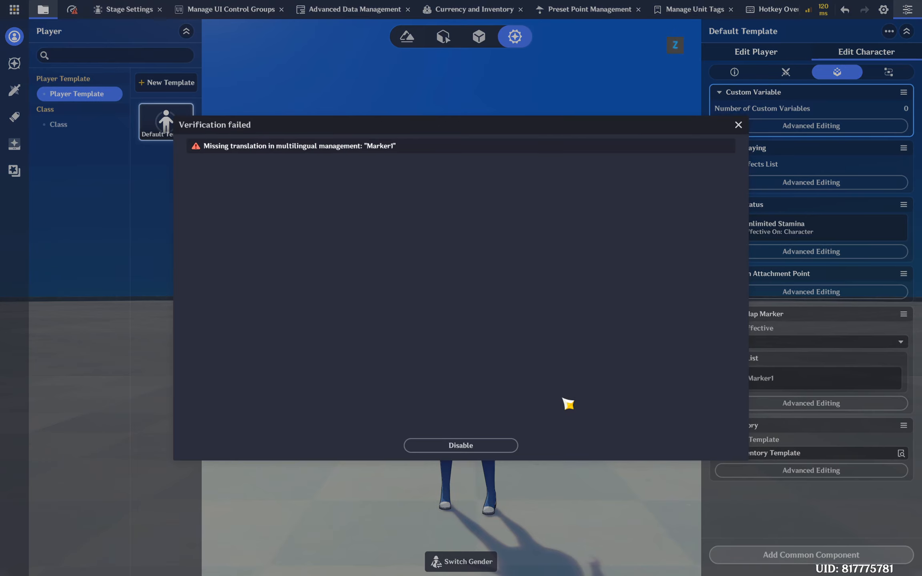
pyautogui.click(739, 124)
# Step: Find the Marker1 entry in the multi-language text list and set its Need translation option to No
pyautogui.click(14, 8)
pyautogui.scroll(-3, 147, 400)
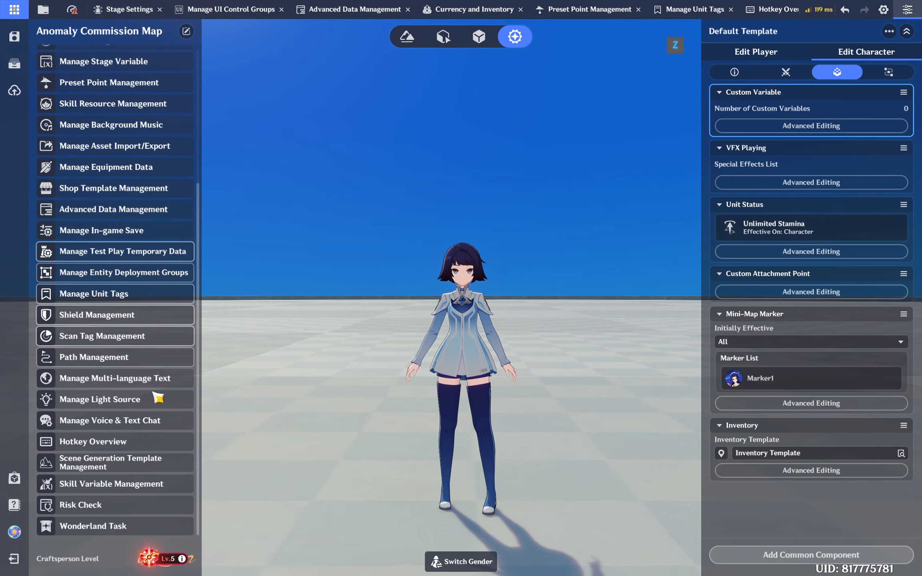
pyautogui.click(179, 379)
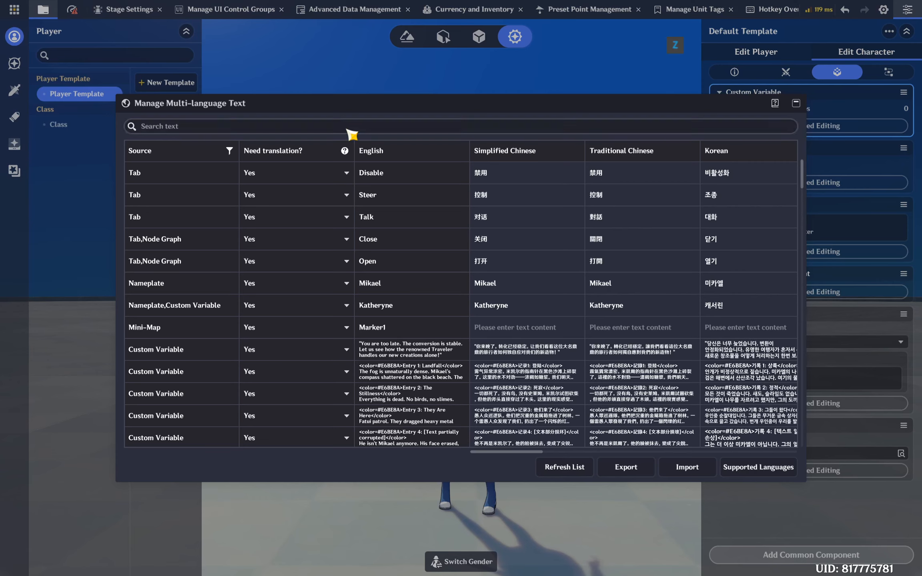
pyautogui.write('Mark')
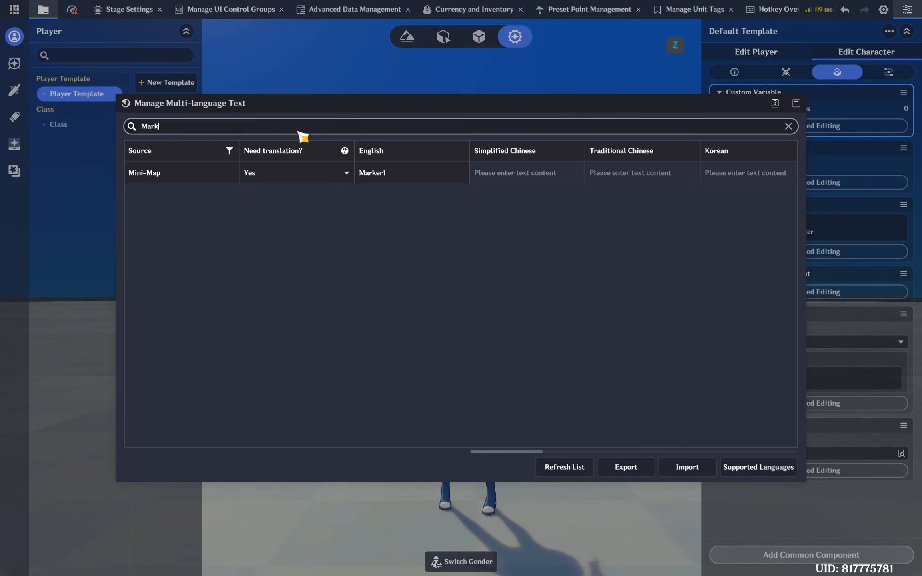
pyautogui.click(299, 179)
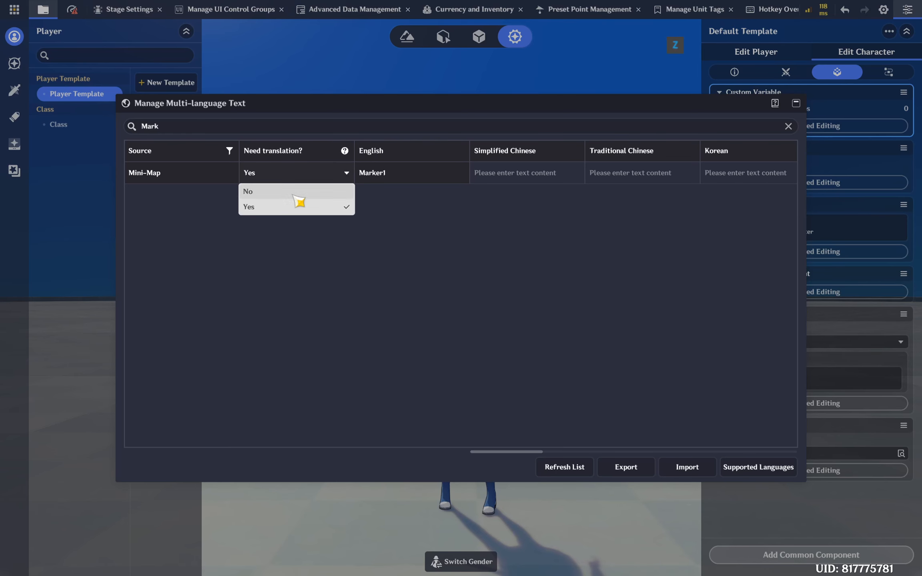
pyautogui.click(298, 190)
pyautogui.click(787, 125)
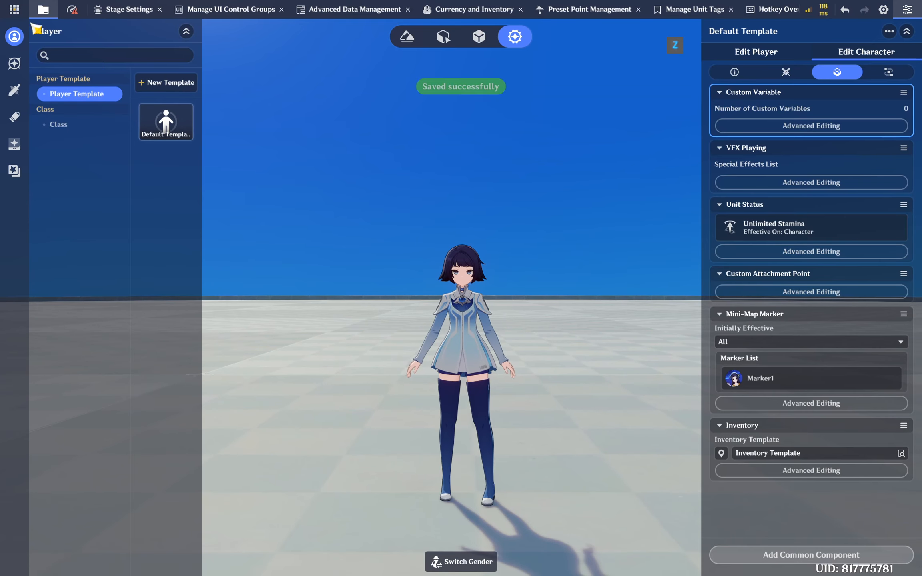
# Step: Start a single-player test play of the updated map, uploading directly without rendering the navmesh
pyautogui.click(14, 9)
pyautogui.scroll(5, 64, 134)
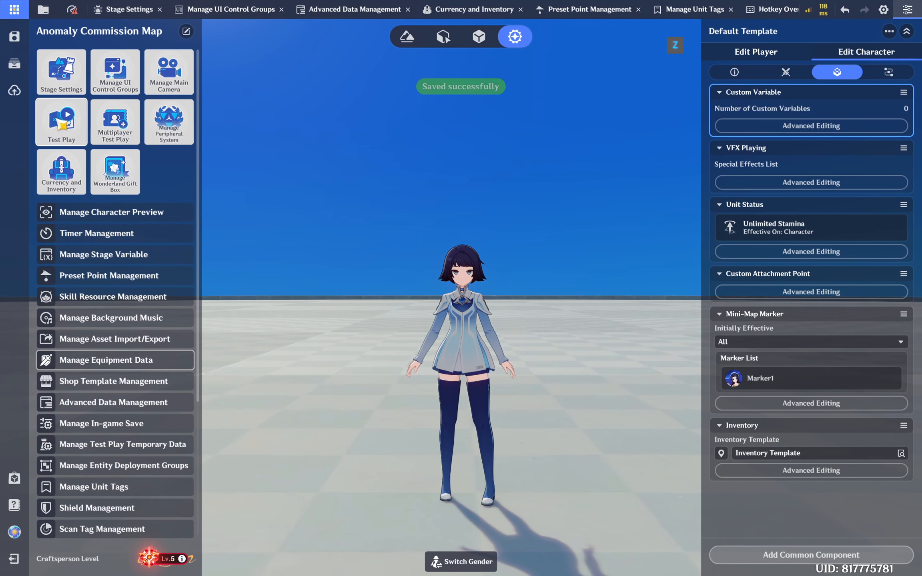
pyautogui.click(65, 123)
pyautogui.click(525, 328)
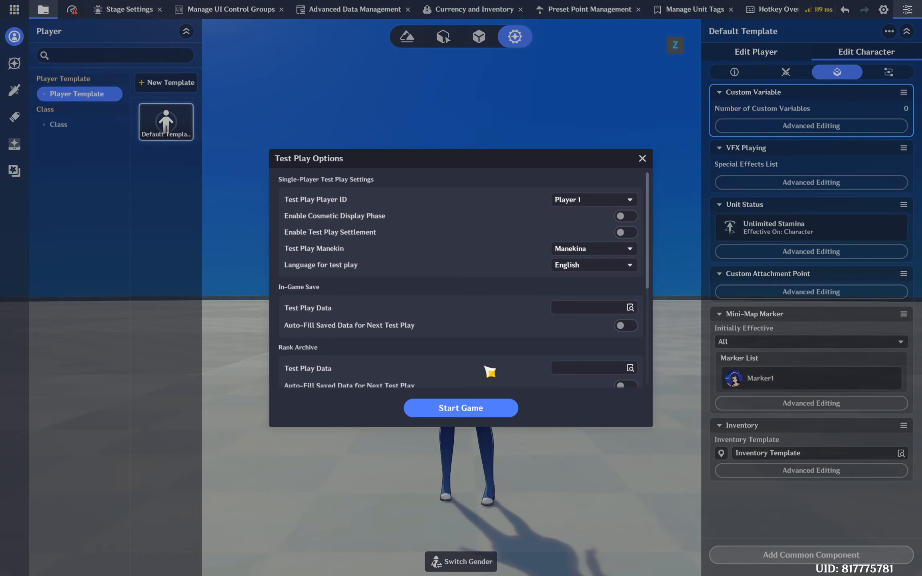
pyautogui.click(486, 408)
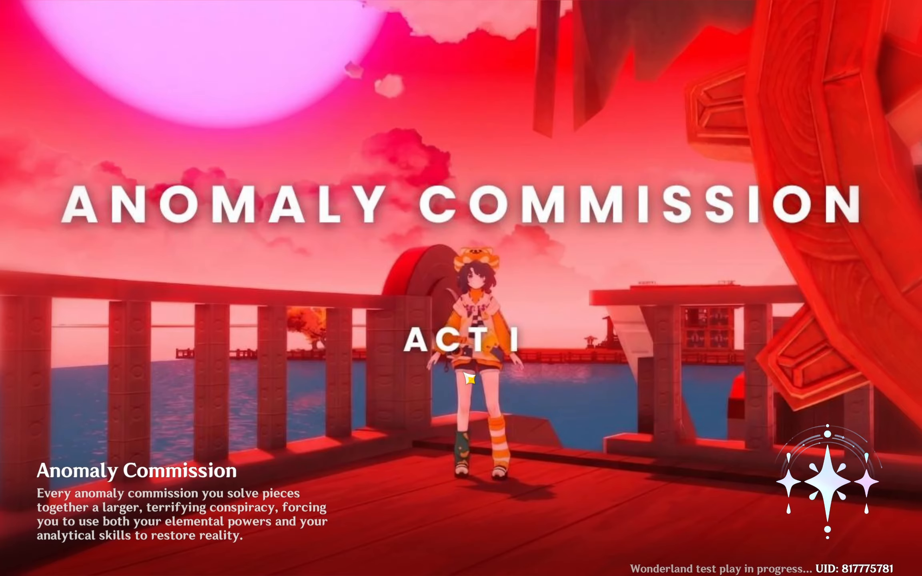
# Step: Examine the full map for the player's marker, pan across the whole area, and close the map
pyautogui.press('w')
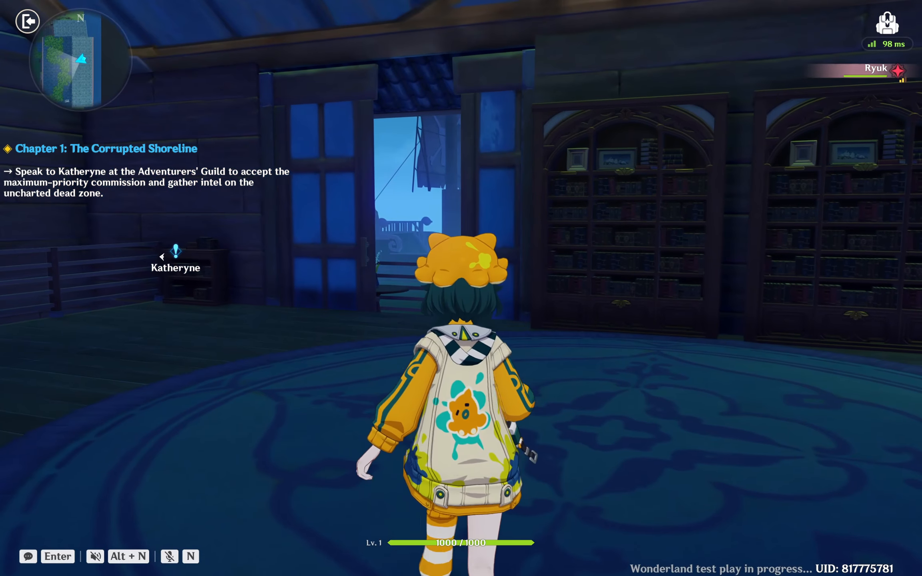
pyautogui.press('m')
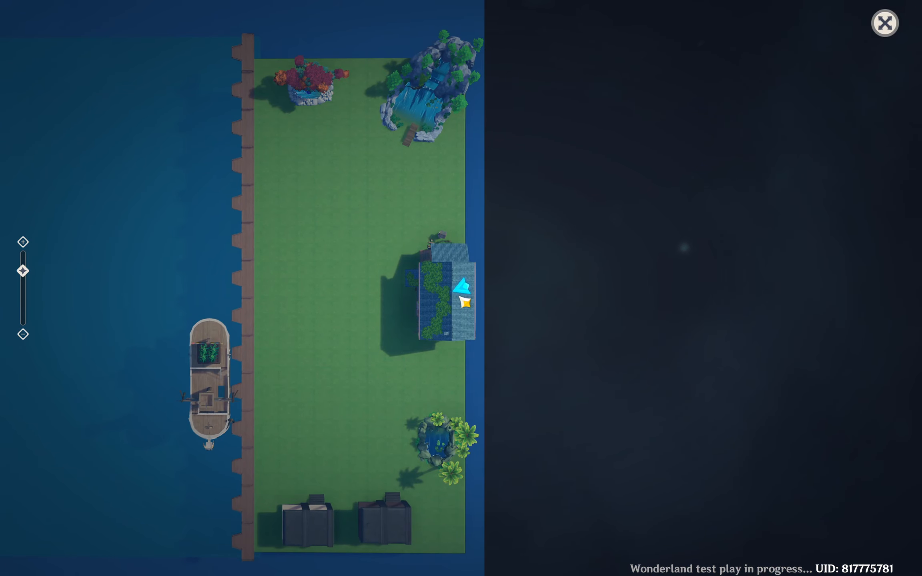
pyautogui.moveTo(246, 299); pyautogui.dragTo(420, 257)
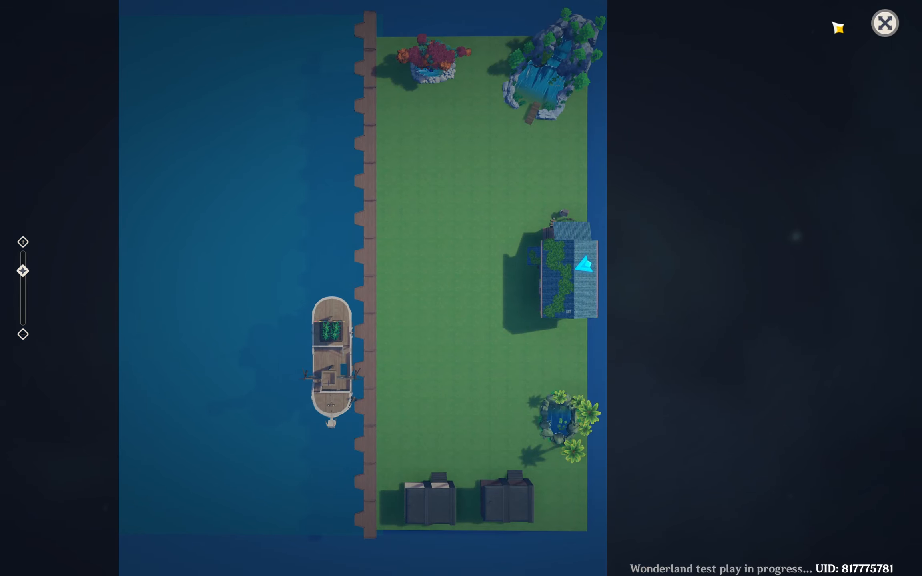
pyautogui.click(877, 28)
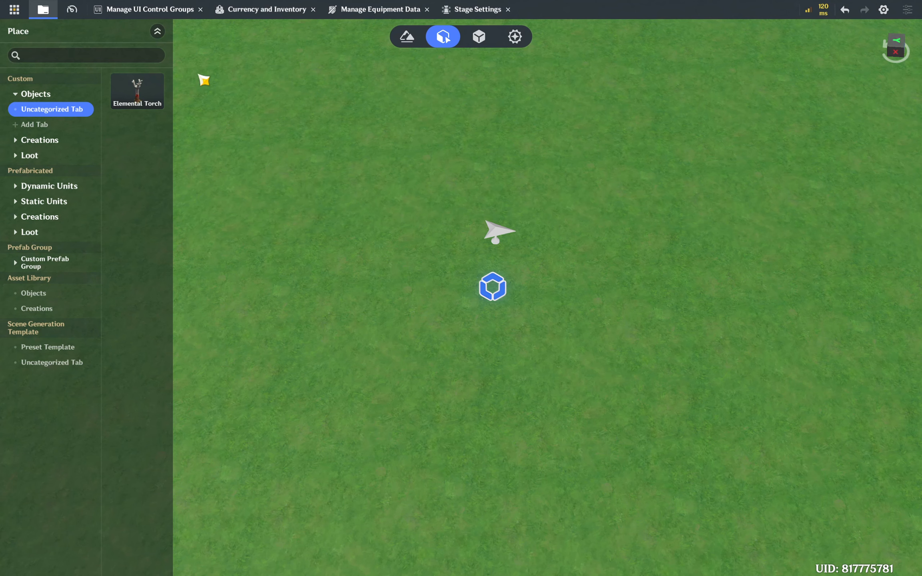
# Step: Add a prefabricated Image control to the Default Layout in the UI control groups of Test Tab_Save_32 and select it
pyautogui.click(14, 8)
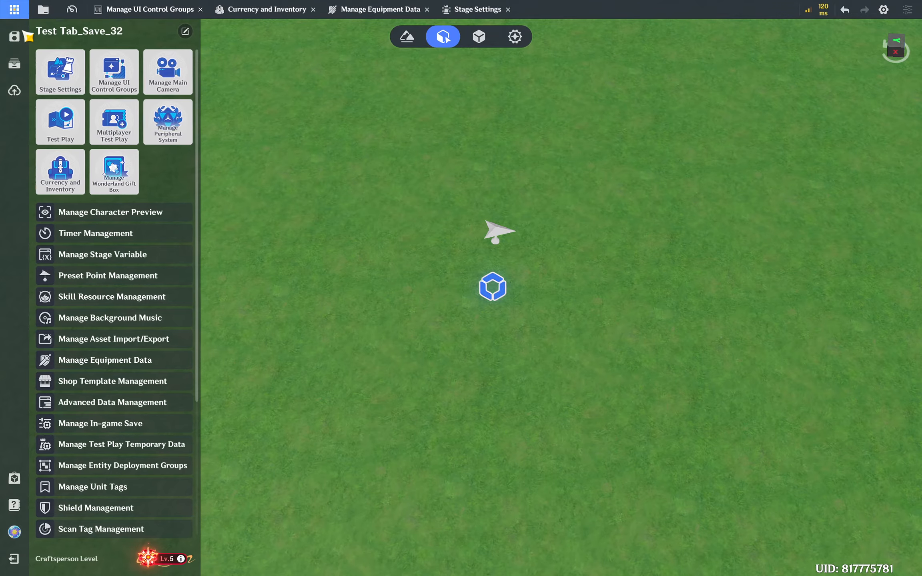
pyautogui.click(120, 74)
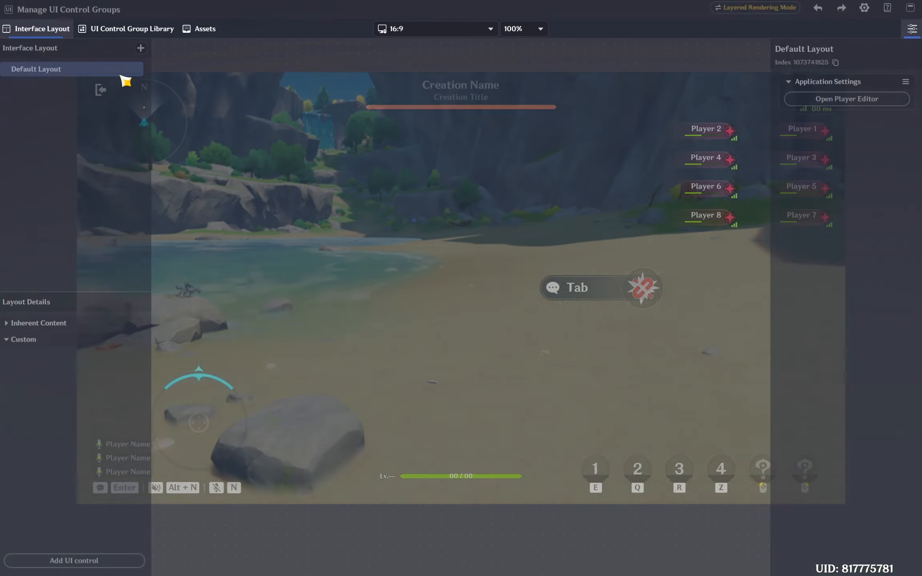
pyautogui.click(72, 569)
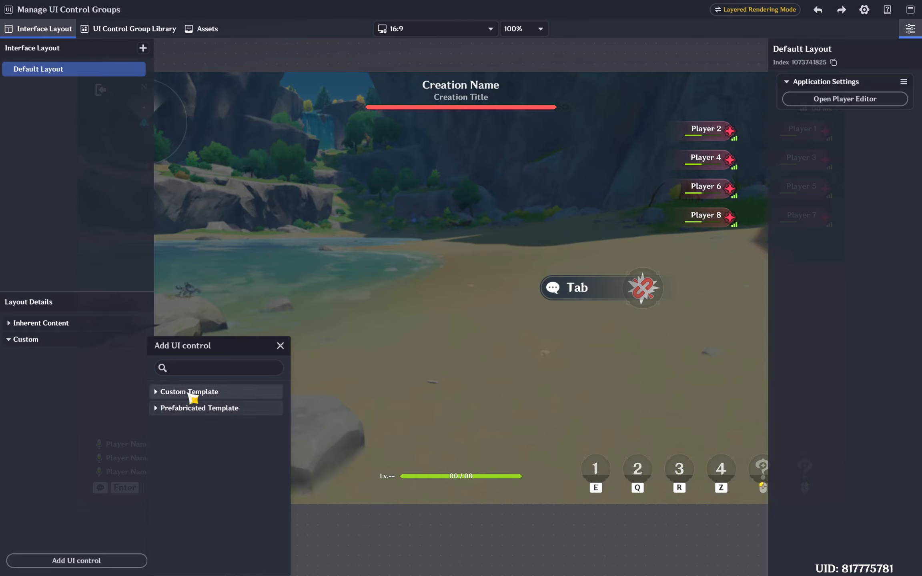
pyautogui.click(190, 410)
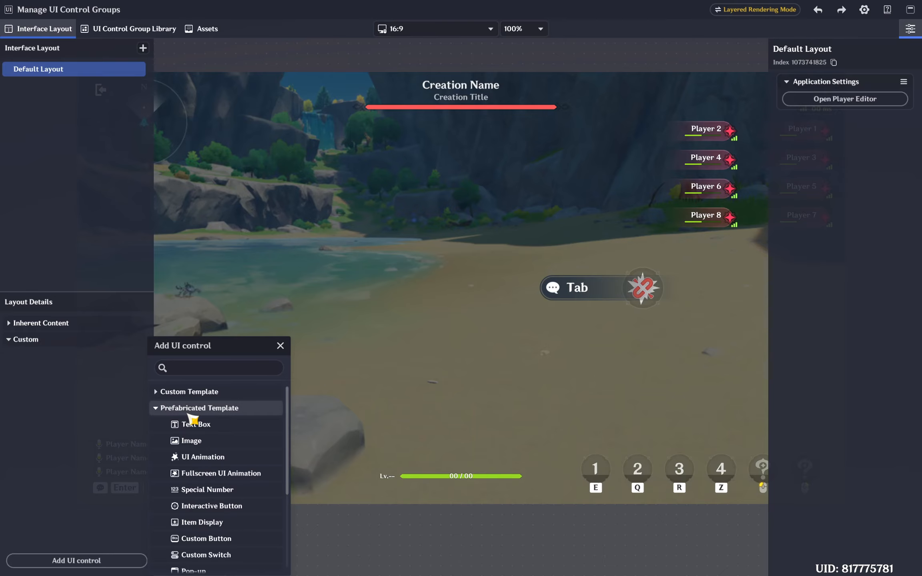
pyautogui.click(191, 440)
pyautogui.click(80, 394)
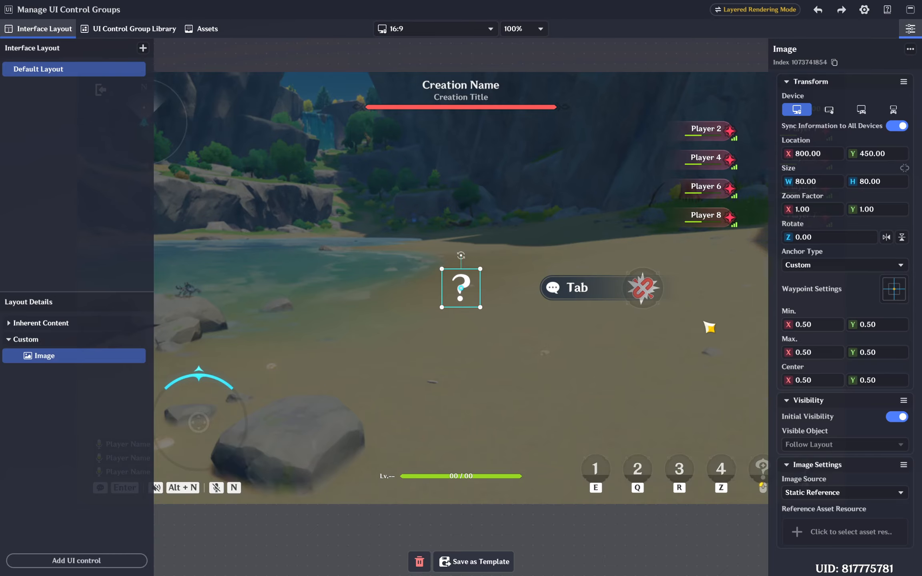
pyautogui.scroll(-2, 864, 430)
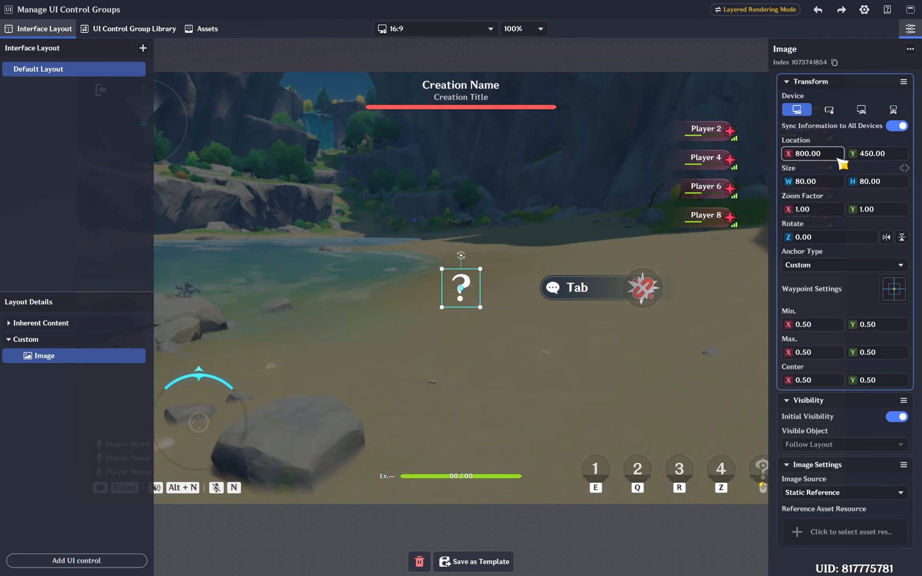
# Step: Set the image control's size to 100 wide and 100 high
pyautogui.click(821, 184)
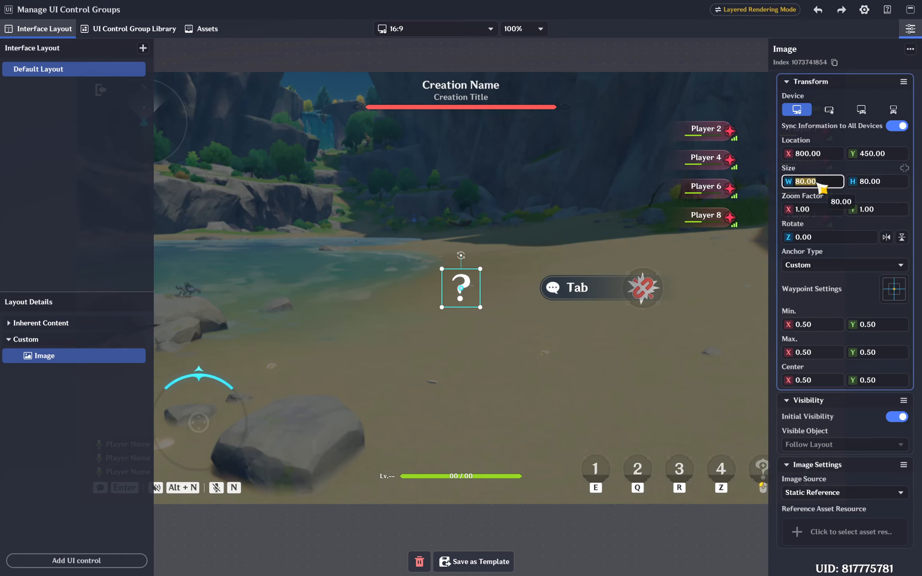
pyautogui.press('Return')
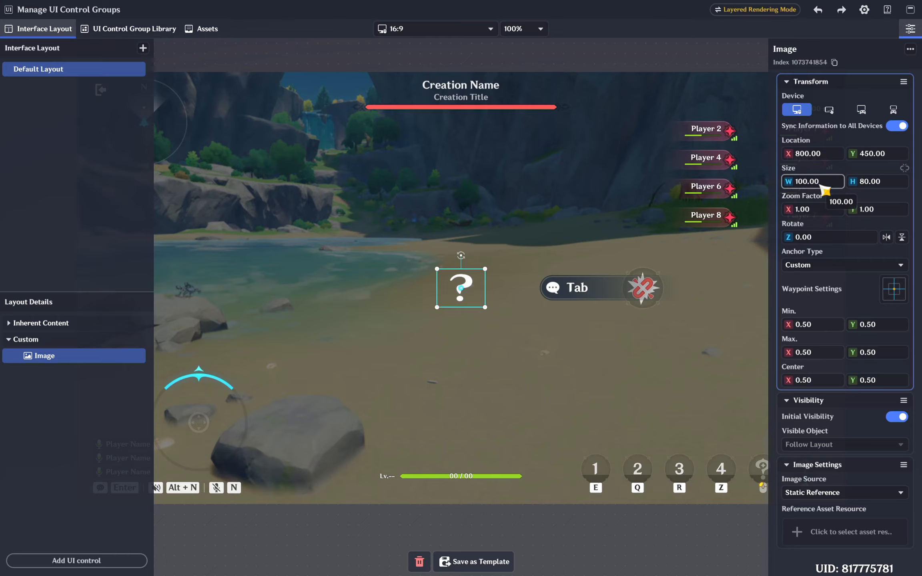
pyautogui.click(875, 184)
pyautogui.write('100')
pyautogui.press('Return')
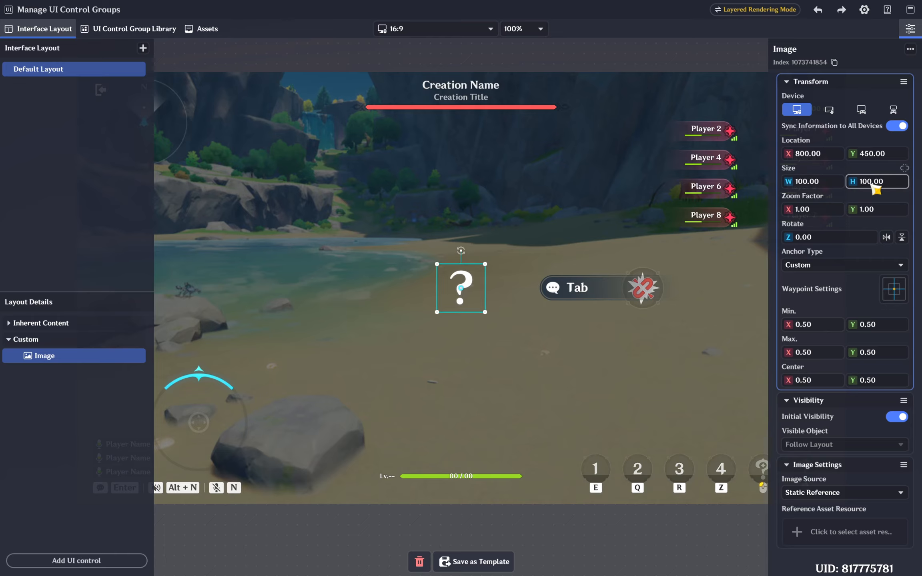
# Step: Set the image's X zoom factor to 2
pyautogui.click(828, 212)
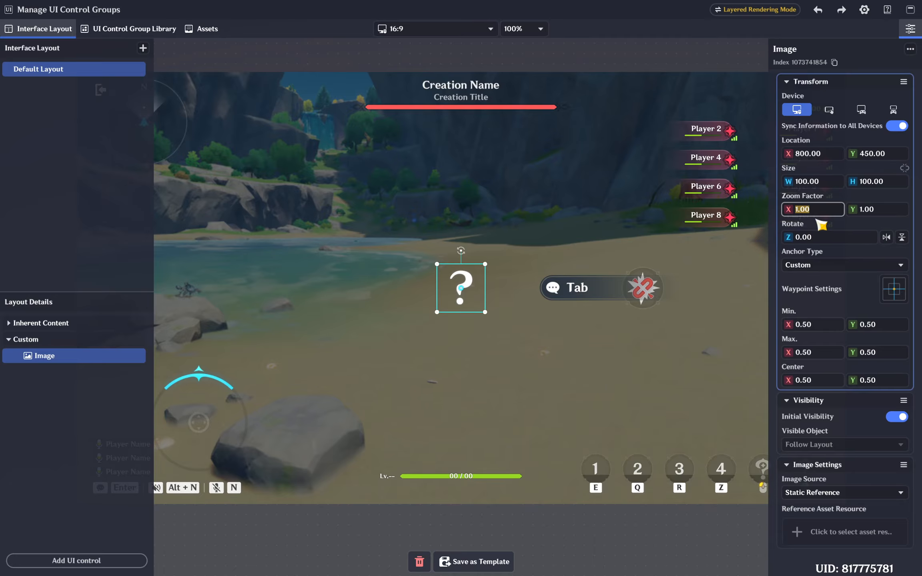
pyautogui.write('2')
pyautogui.press('Return')
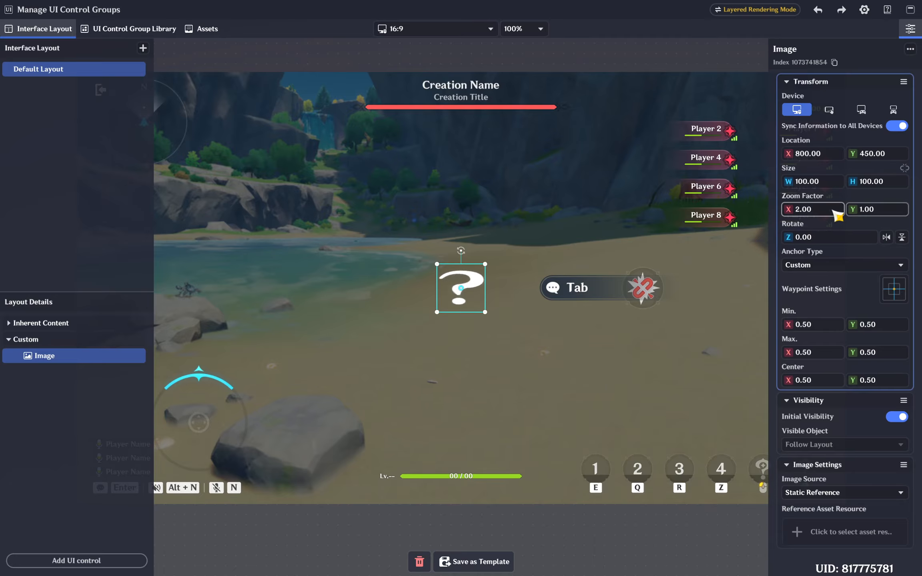
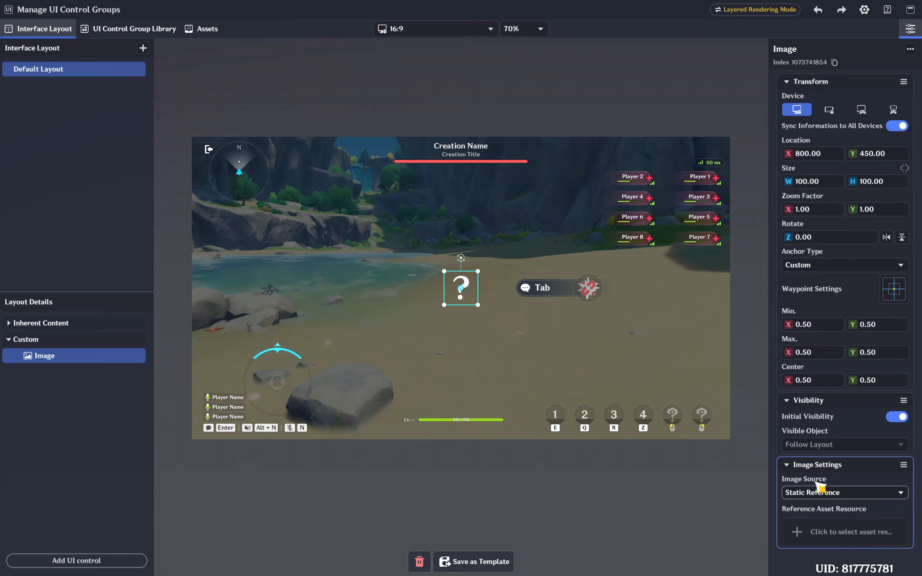
# Step: Keep the image source as Static Reference and assign play icon 100181 from the Function Icon – Monochrome category
pyautogui.click(835, 494)
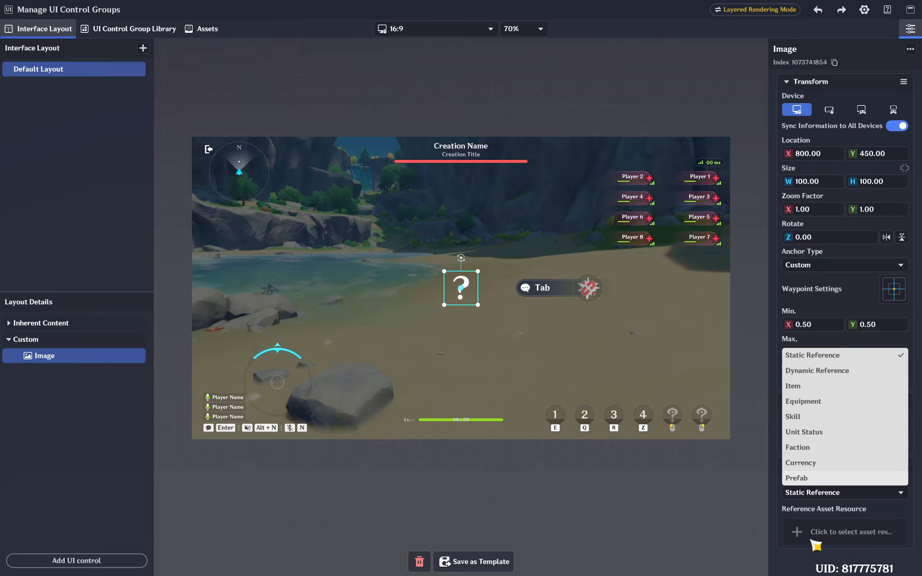
pyautogui.click(826, 559)
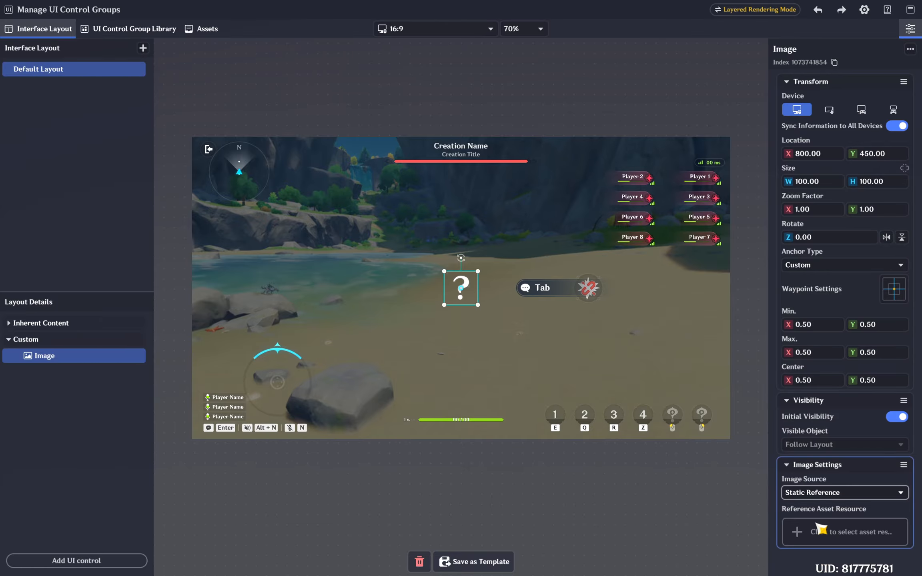
pyautogui.click(837, 541)
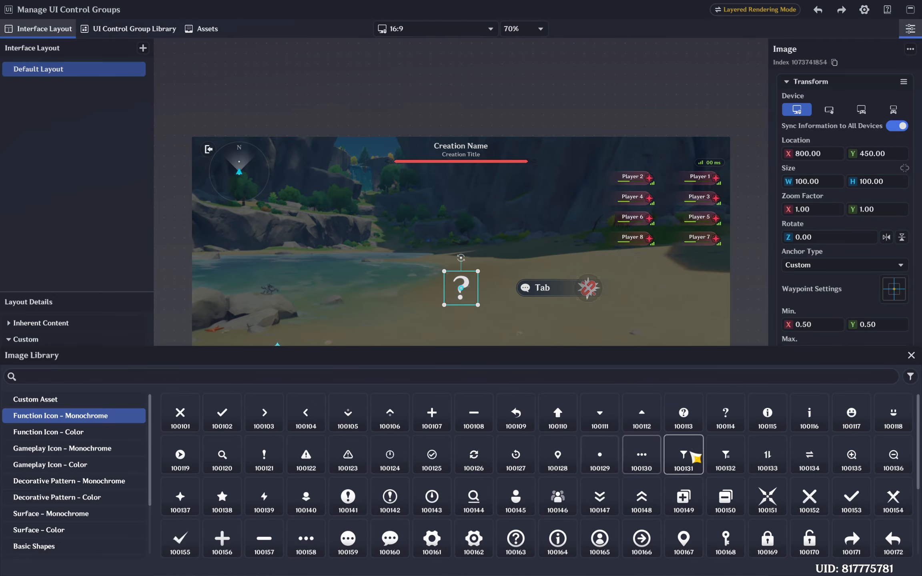
pyautogui.scroll(-1, 688, 461)
pyautogui.scroll(-1, 694, 463)
pyautogui.scroll(-4, 703, 461)
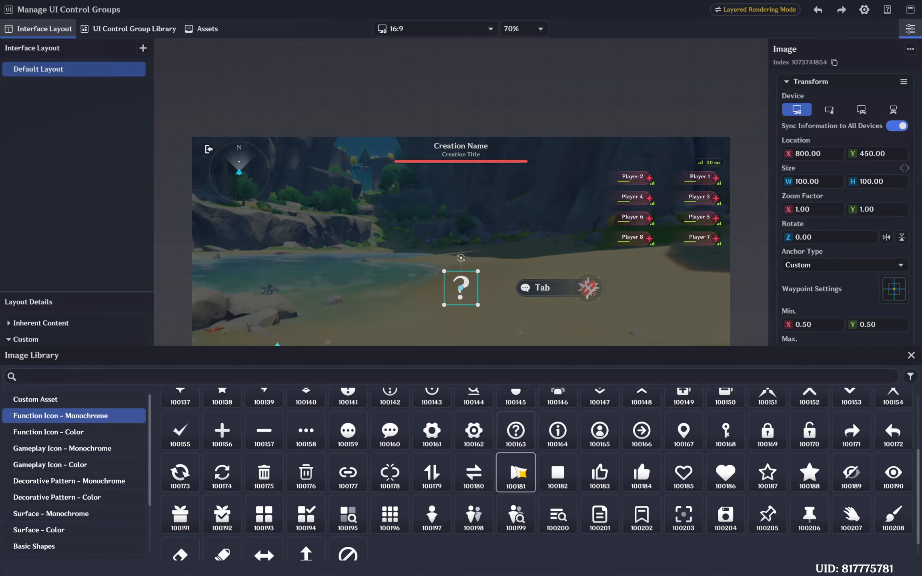
pyautogui.click(516, 474)
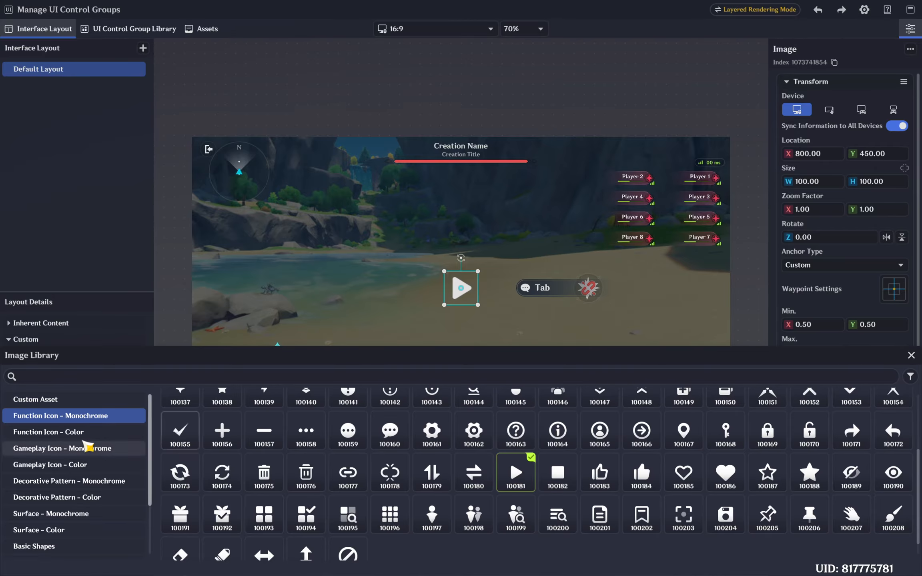
# Step: Try icons 101001 and 101038 from the Function Icon – Color category as the image's asset
pyautogui.click(82, 433)
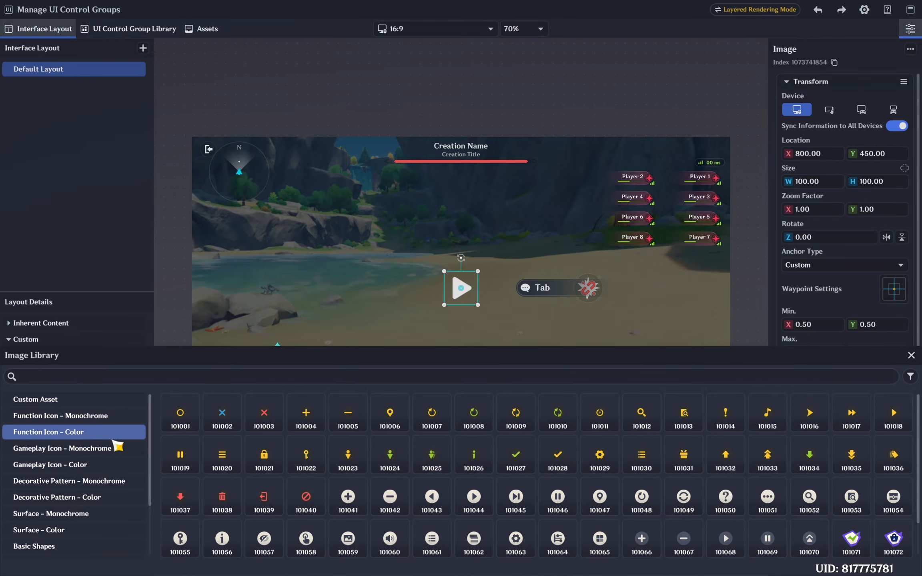
pyautogui.click(182, 415)
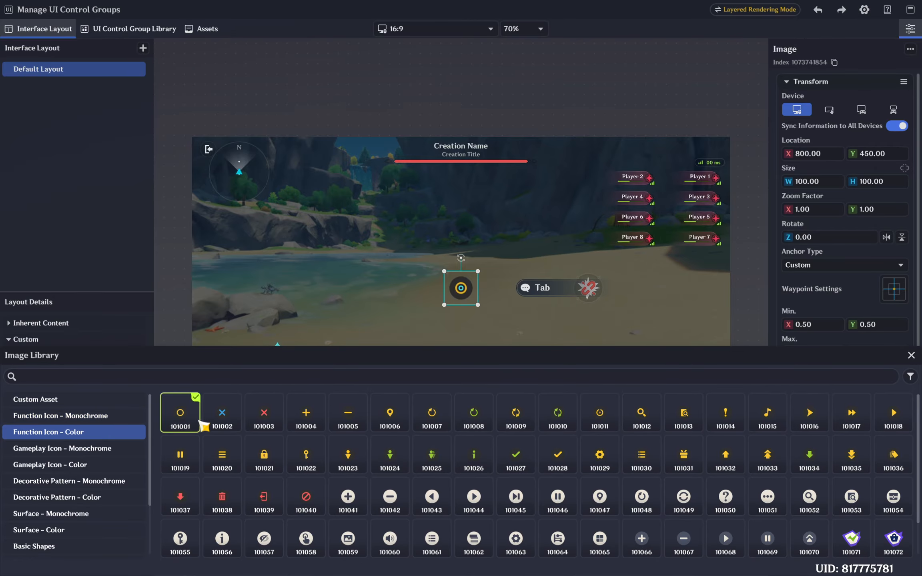
pyautogui.click(225, 496)
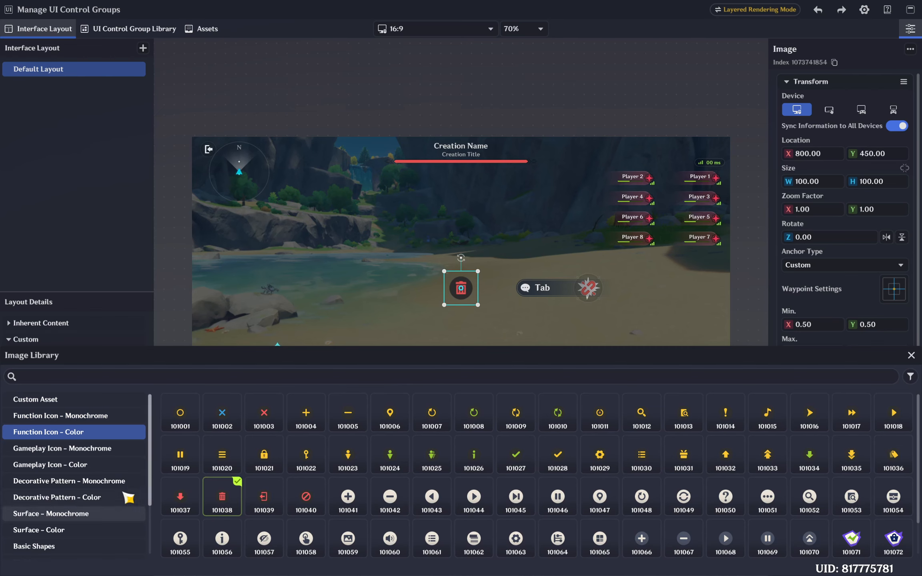
# Step: Browse the gameplay icon categories and assign snowflake icon 103003 from Gameplay Icon – Color to the image
pyautogui.click(80, 448)
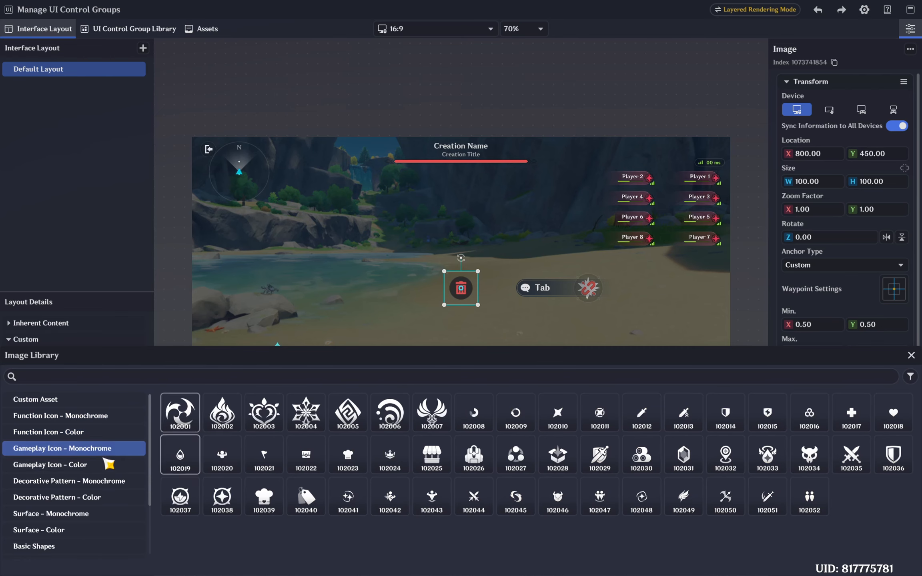
pyautogui.click(93, 465)
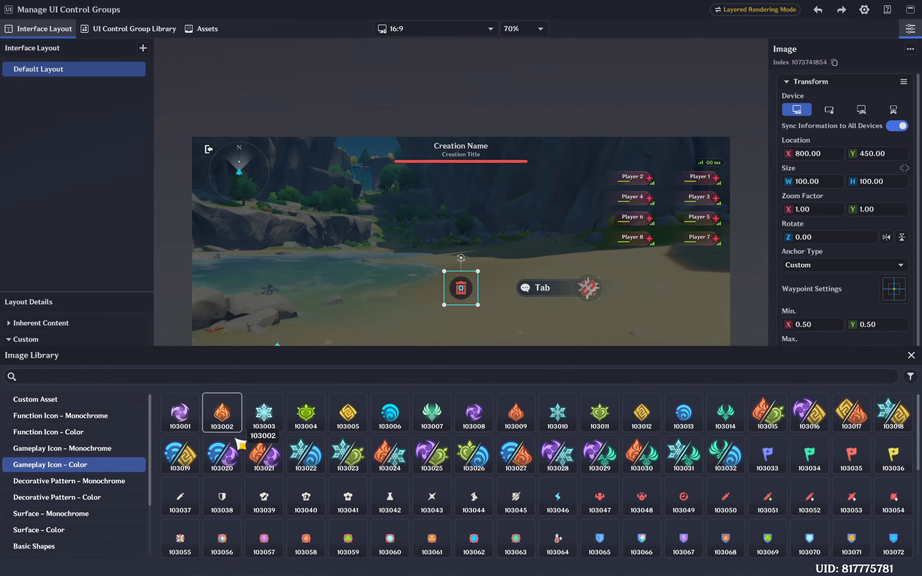
pyautogui.click(274, 427)
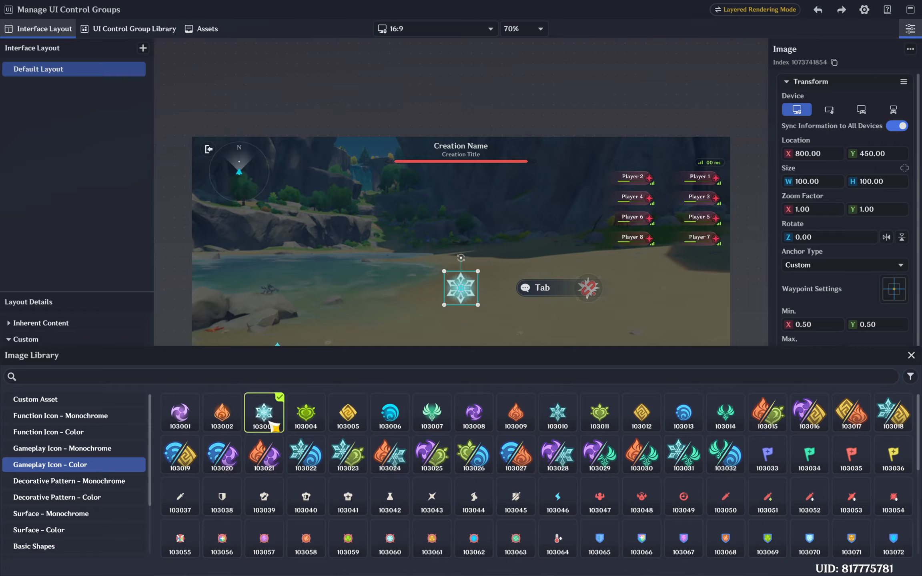
# Step: Browse the decorative patterns and surfaces, assign asset 107007 from Surface – Color to the image, and close the image library
pyautogui.click(94, 481)
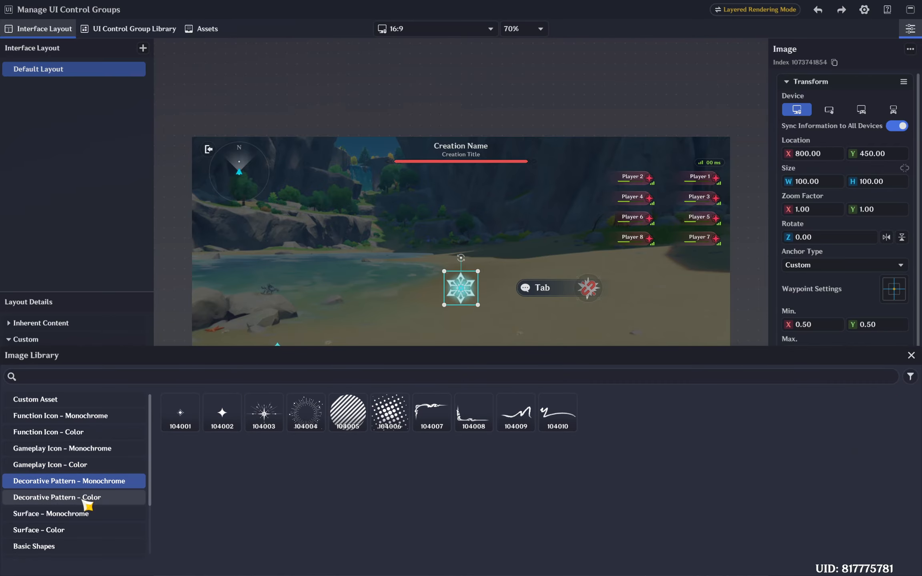
pyautogui.click(84, 499)
pyautogui.click(90, 485)
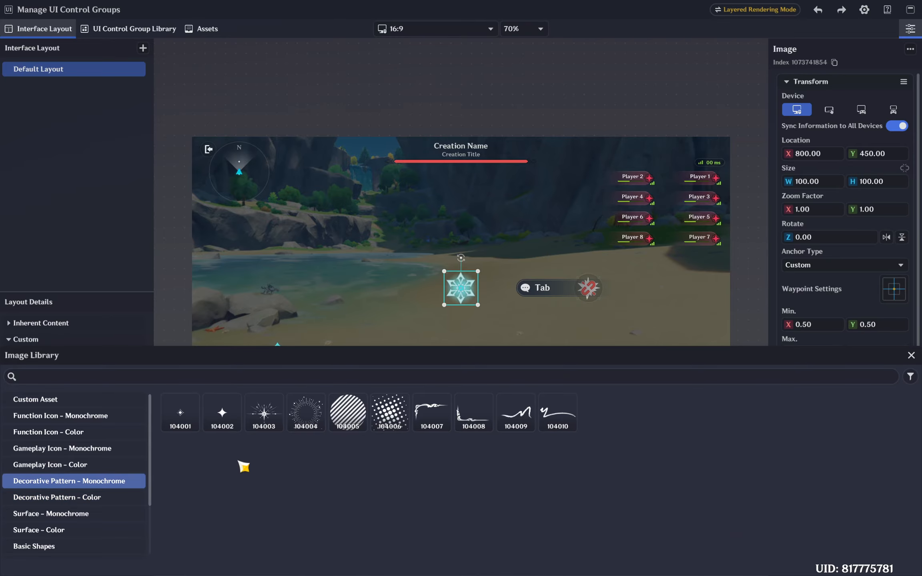
pyautogui.click(122, 498)
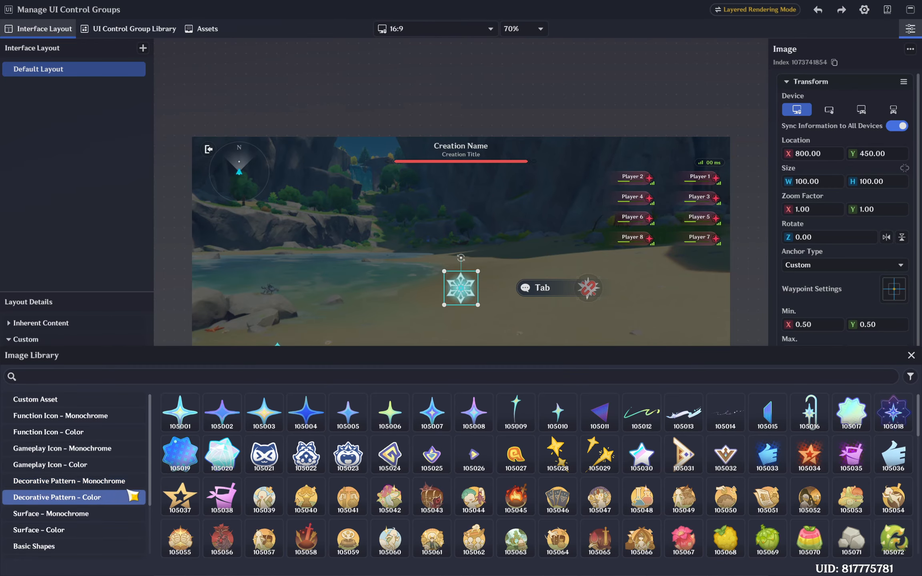
pyautogui.click(85, 514)
pyautogui.click(86, 529)
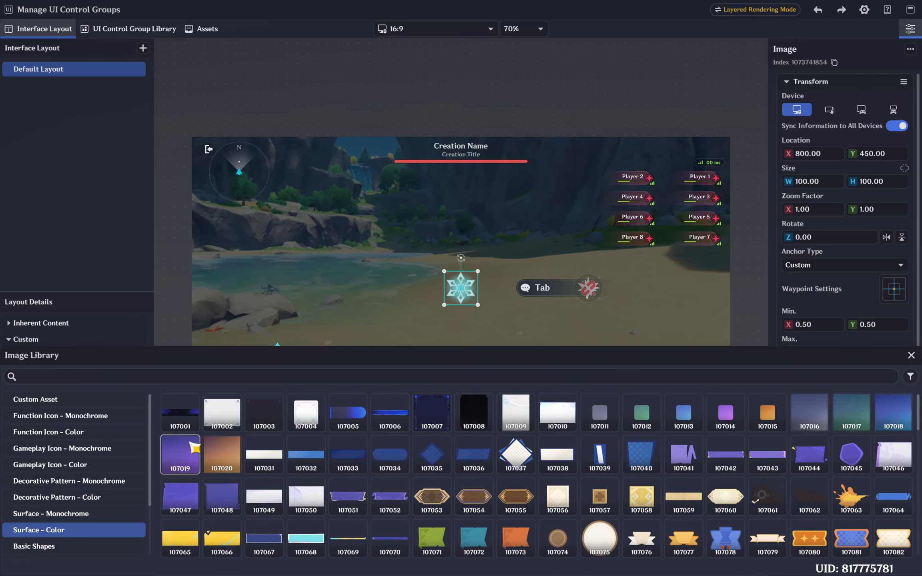
pyautogui.click(433, 421)
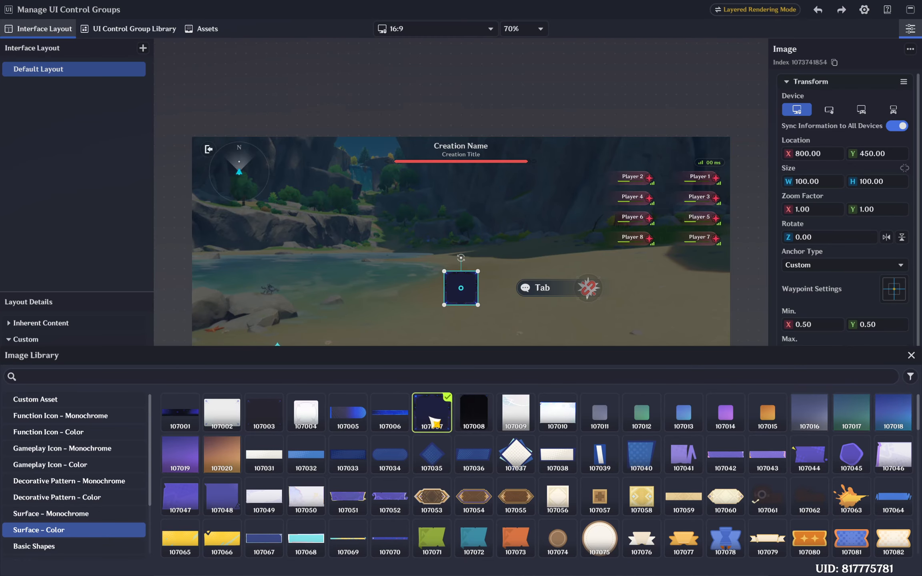
pyautogui.click(912, 355)
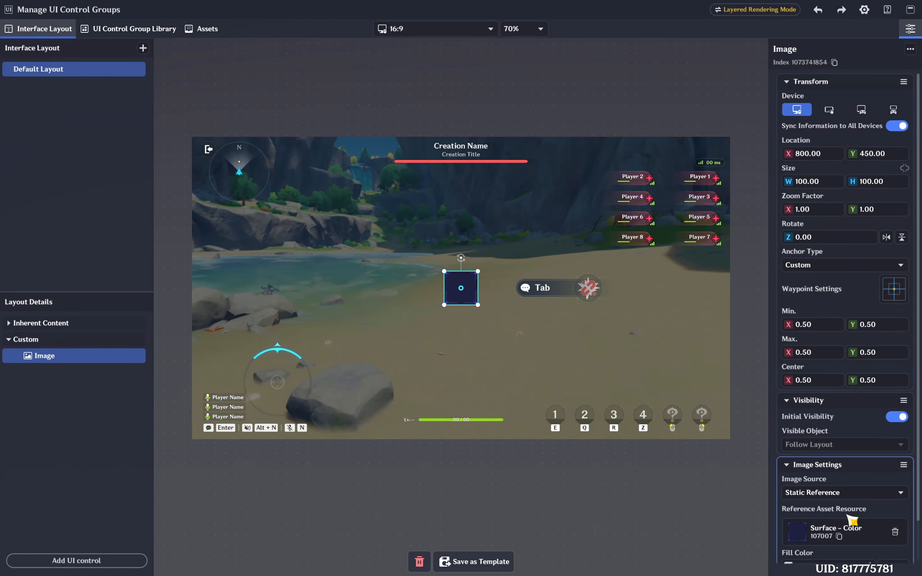
# Step: Change the image's fill color to the pinkish red FF0065 and close the color selector
pyautogui.scroll(-2, 853, 521)
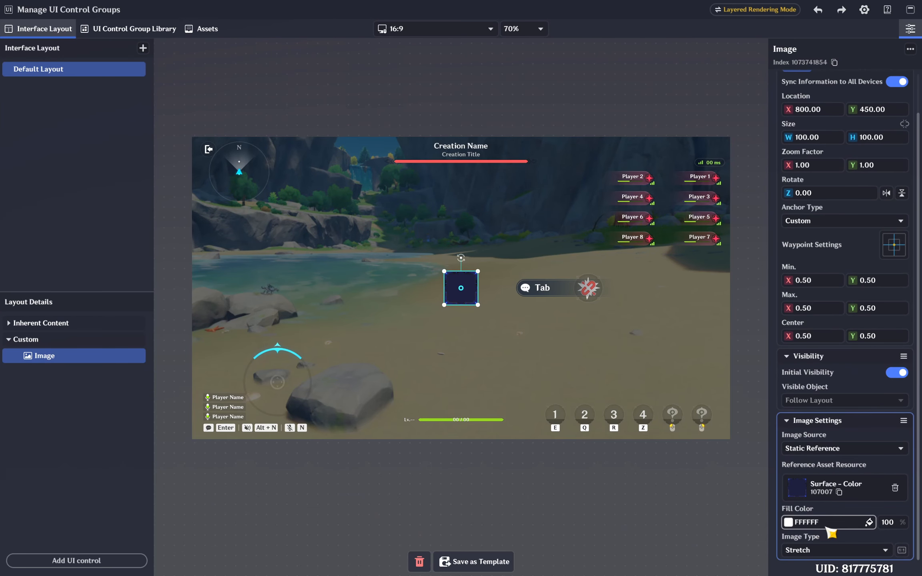
pyautogui.click(866, 522)
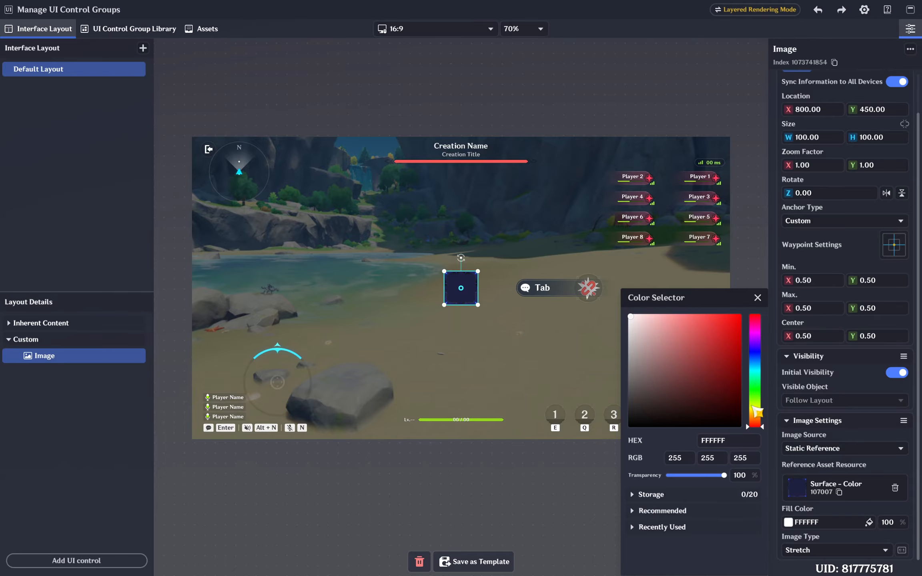
pyautogui.click(739, 316)
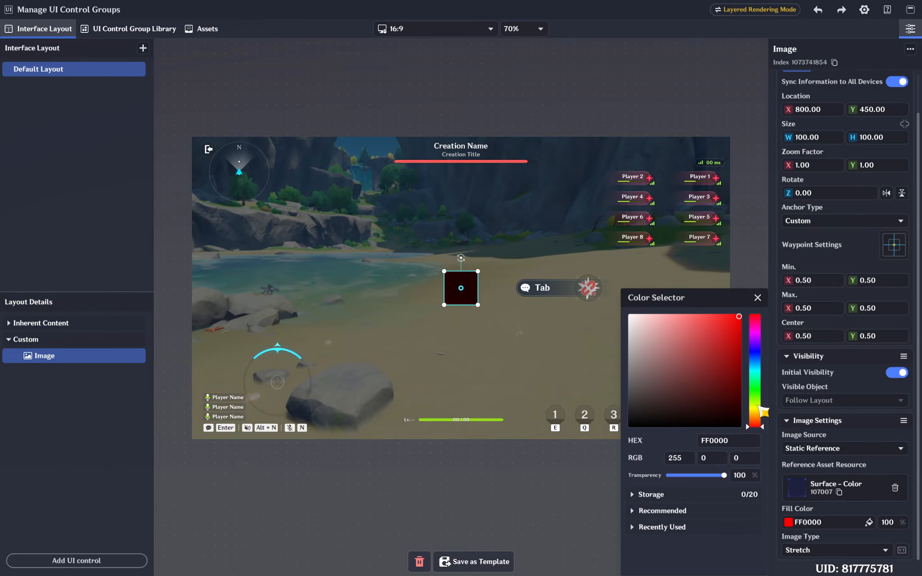
pyautogui.moveTo(758, 407); pyautogui.dragTo(760, 322)
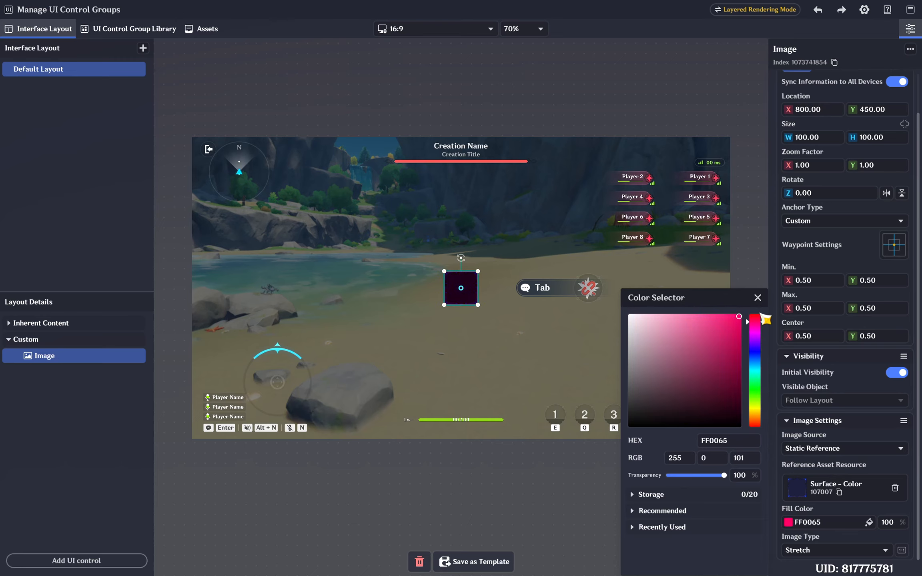
pyautogui.click(758, 298)
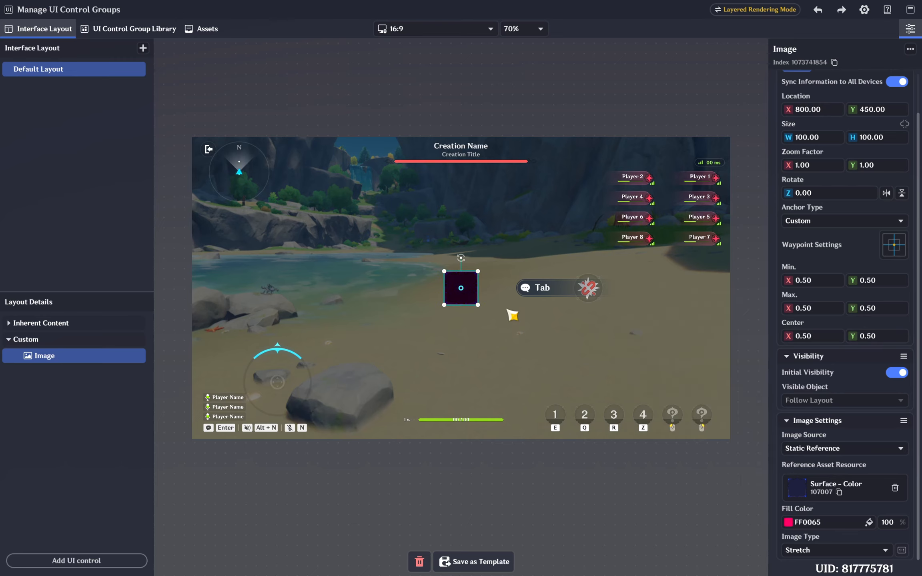
# Step: Try the Basic image type on the image, then return it to Stretch
pyautogui.click(824, 552)
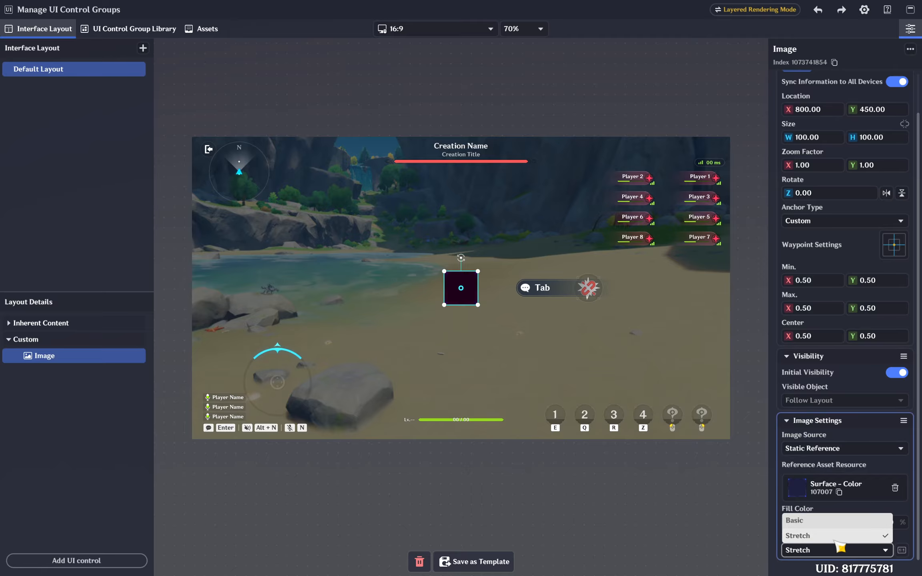
pyautogui.click(835, 521)
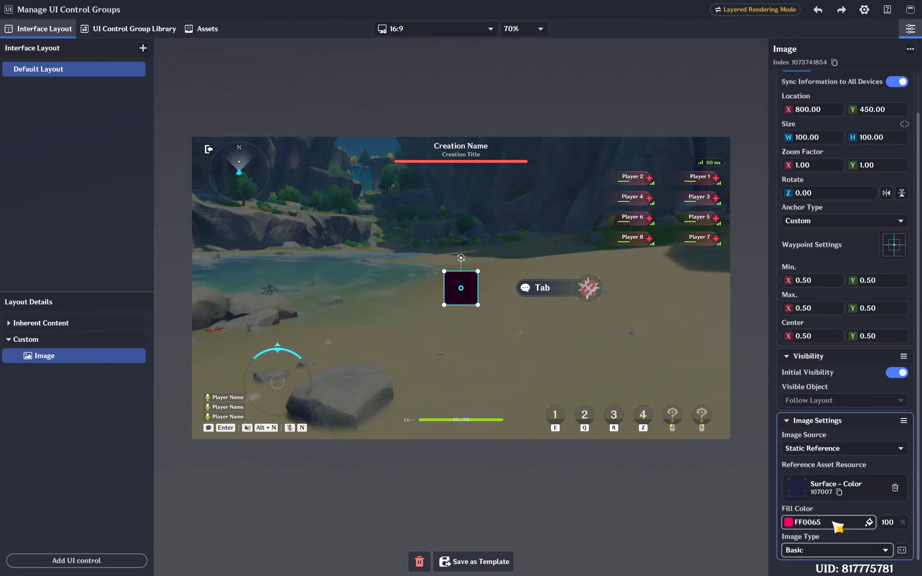
pyautogui.click(844, 558)
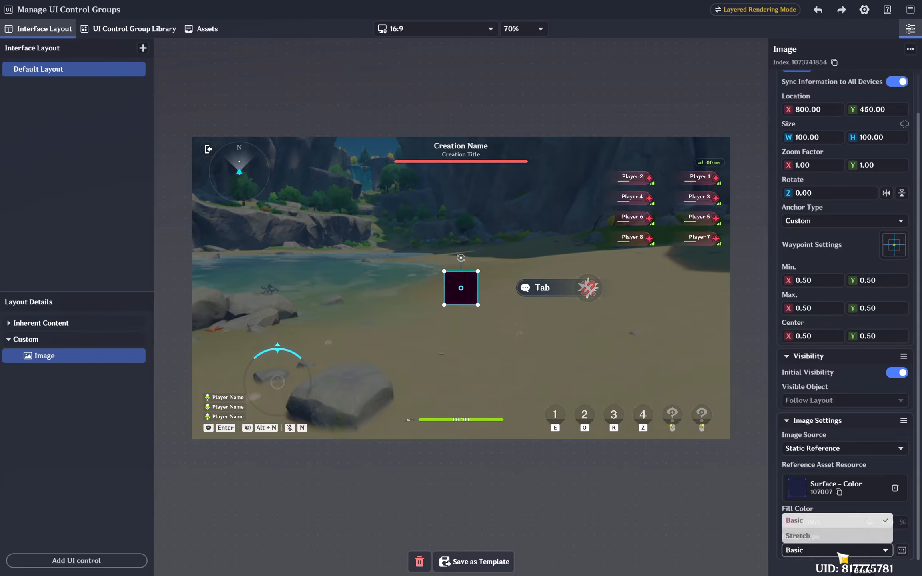
pyautogui.click(823, 541)
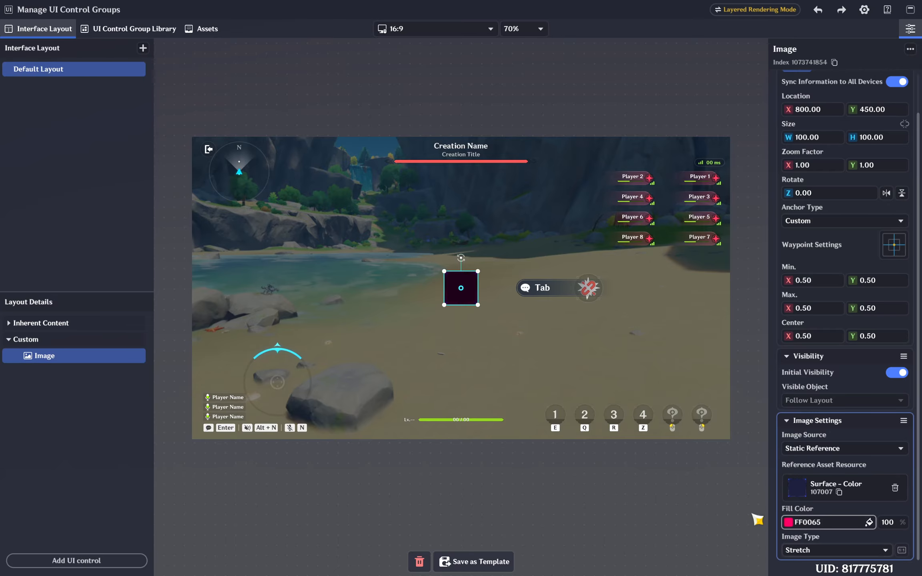
# Step: Switch the image source of the image control to Dynamic Reference
pyautogui.scroll(10, 481, 321)
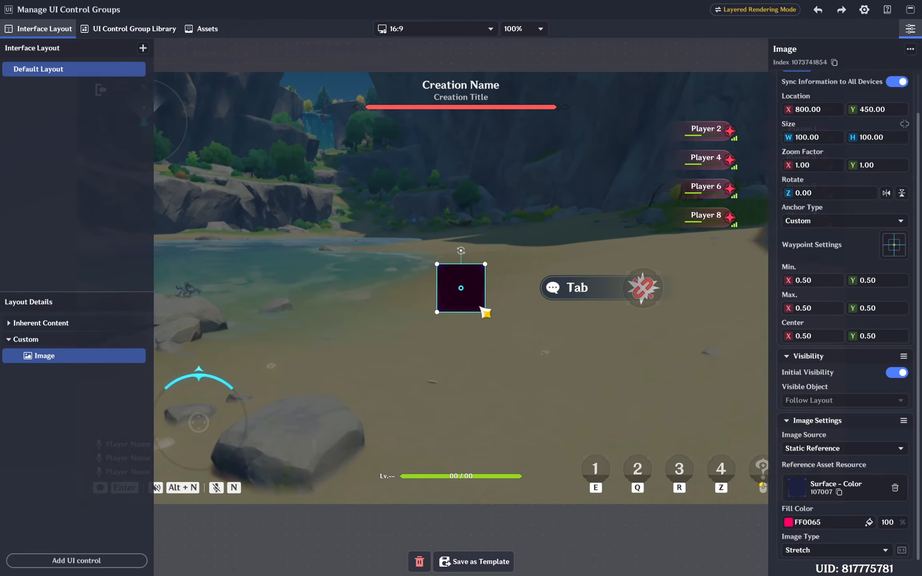
pyautogui.click(843, 449)
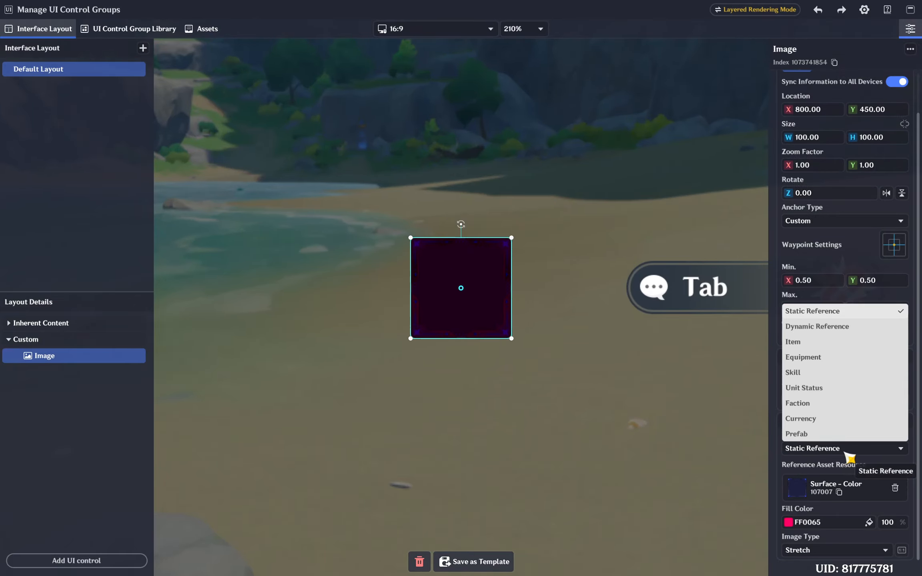
pyautogui.click(827, 327)
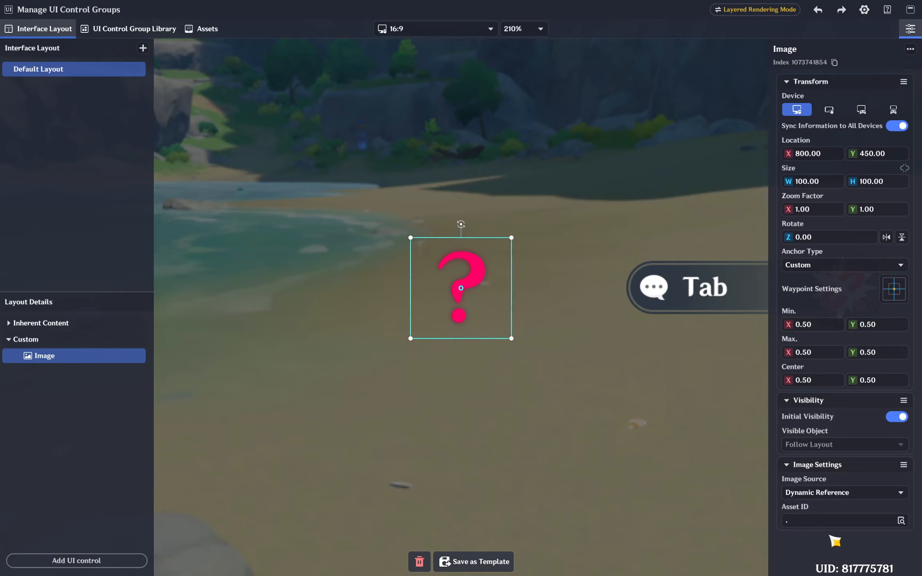
# Step: Inspect the image and UI animation inside the SS Image asset template, and copy the index of the SS Image group
pyautogui.click(838, 522)
pyautogui.click(202, 30)
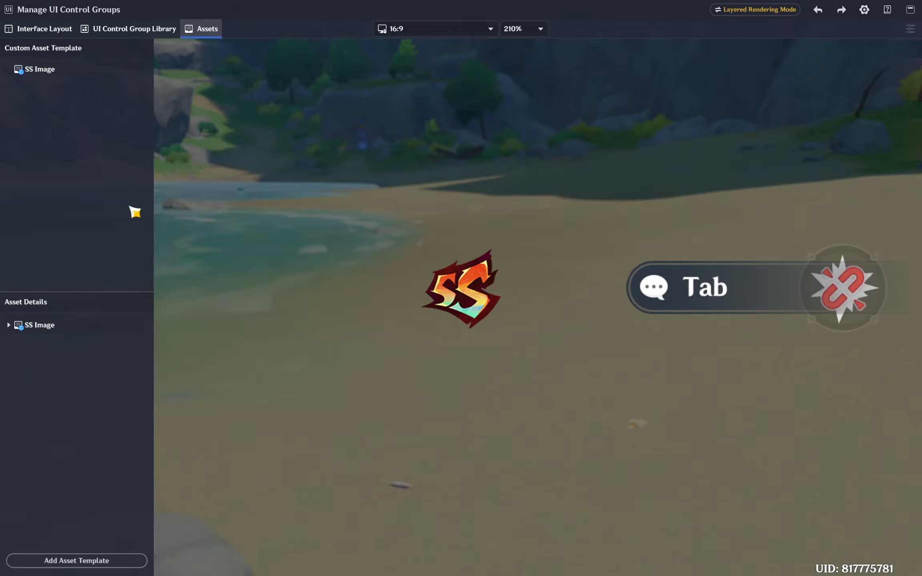
pyautogui.click(54, 327)
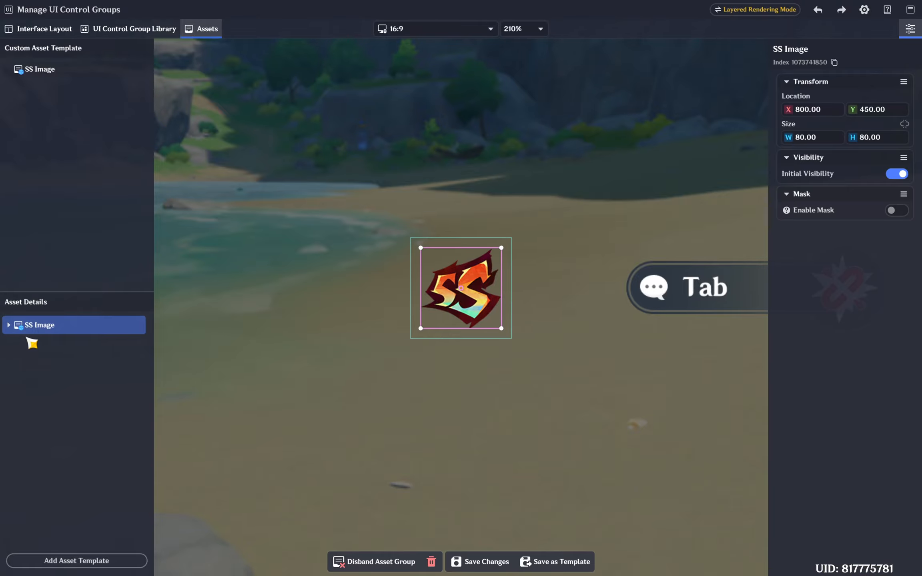
pyautogui.click(49, 345)
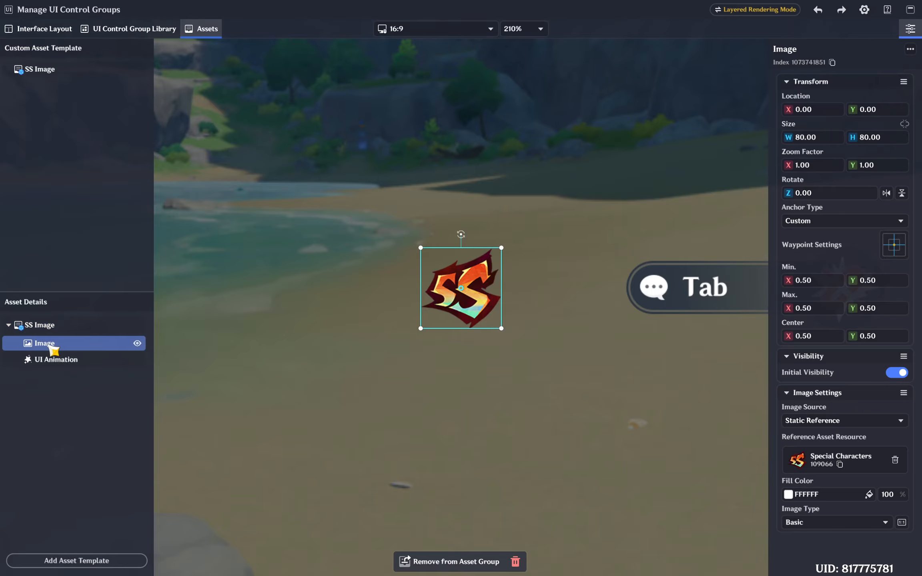
pyautogui.click(56, 361)
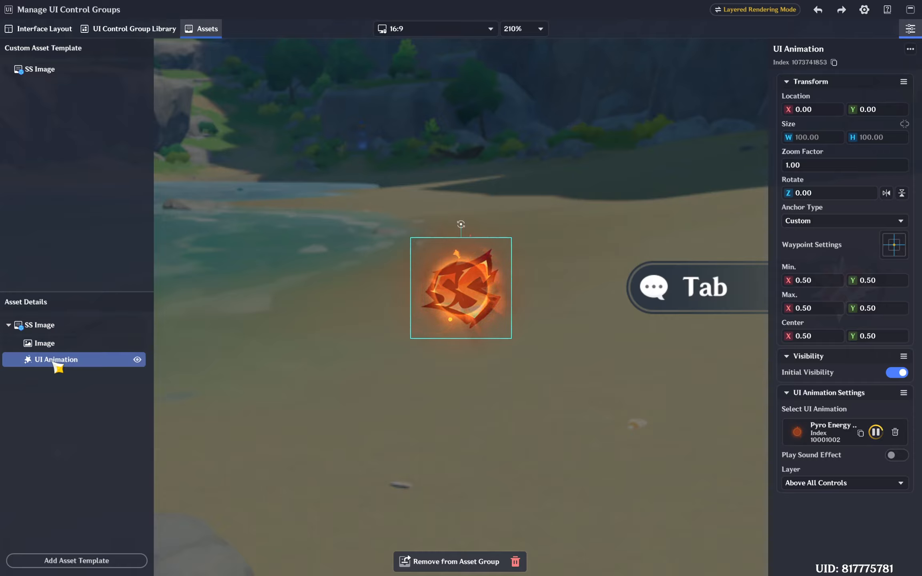
pyautogui.click(56, 329)
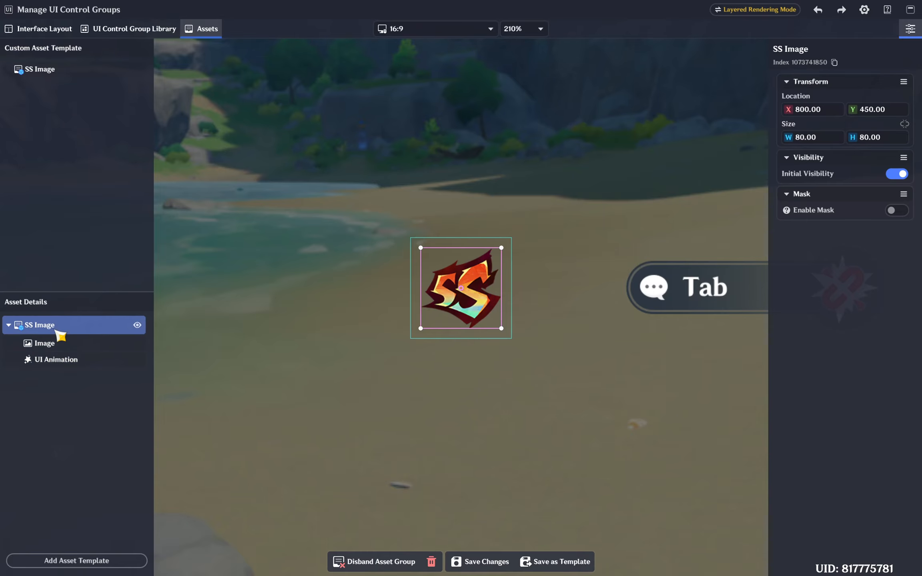
pyautogui.click(835, 62)
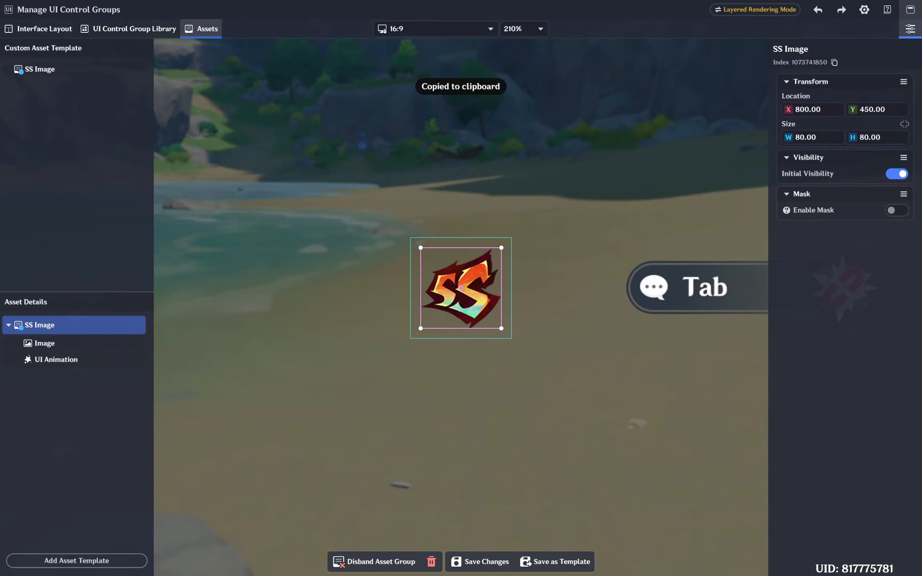
# Step: Add a custom variable named Asset Id to the Stage Entity
pyautogui.click(911, 9)
pyautogui.click(496, 285)
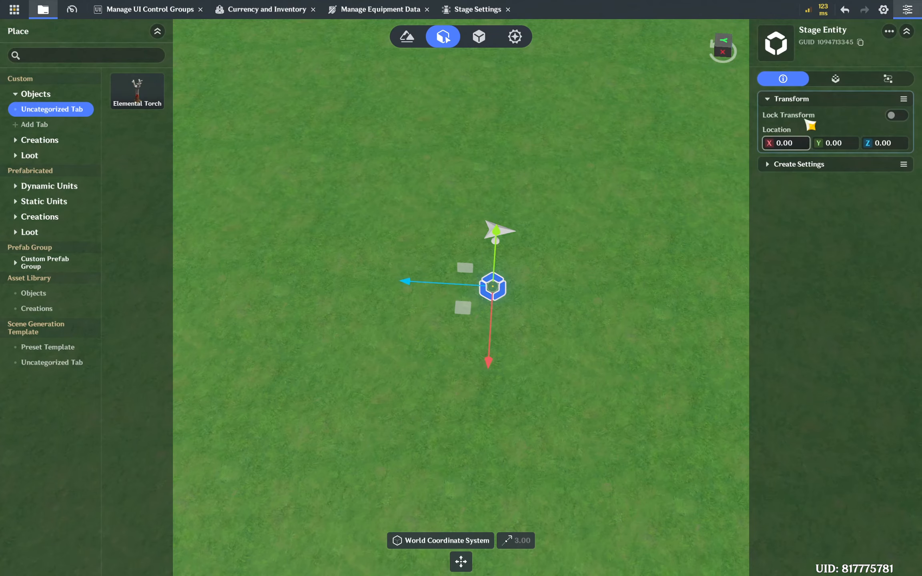
pyautogui.click(836, 80)
pyautogui.click(840, 136)
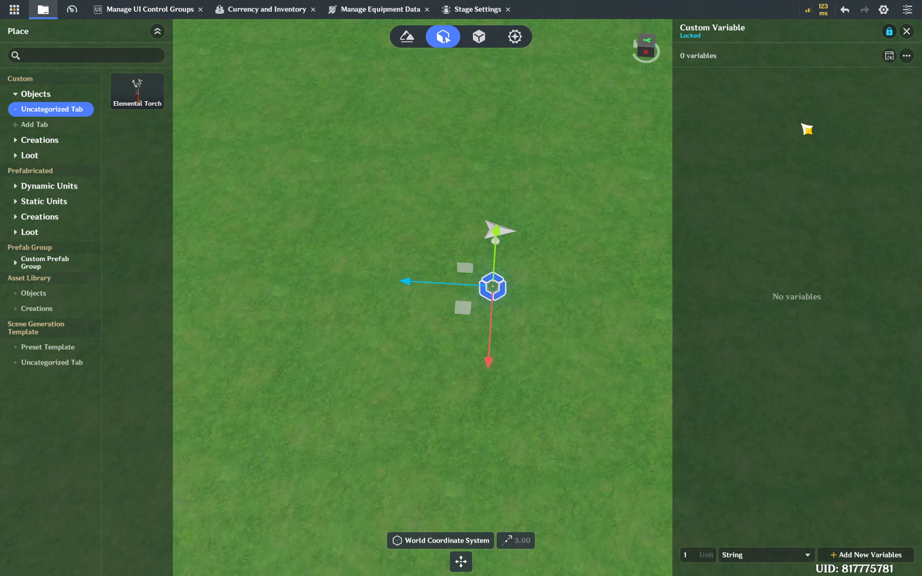
pyautogui.click(862, 555)
pyautogui.click(726, 79)
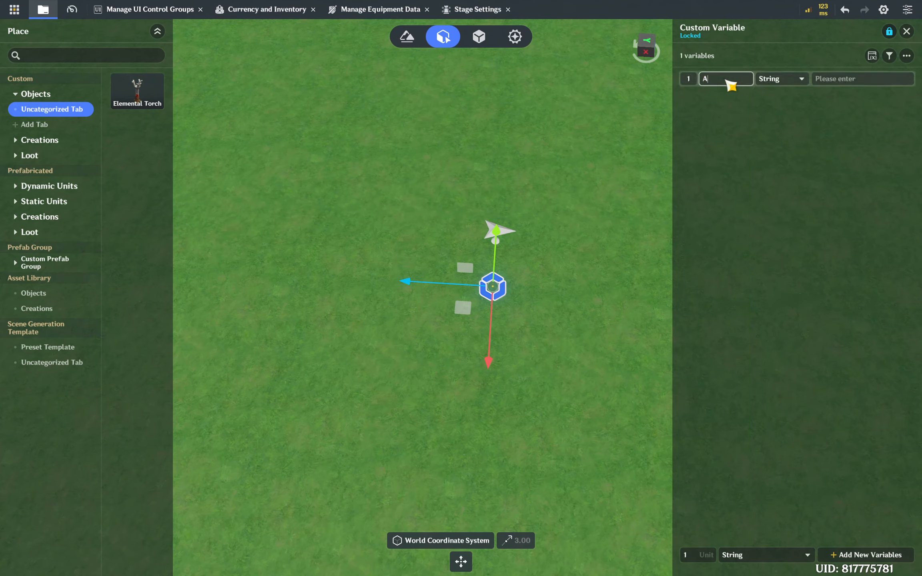
pyautogui.press('Return')
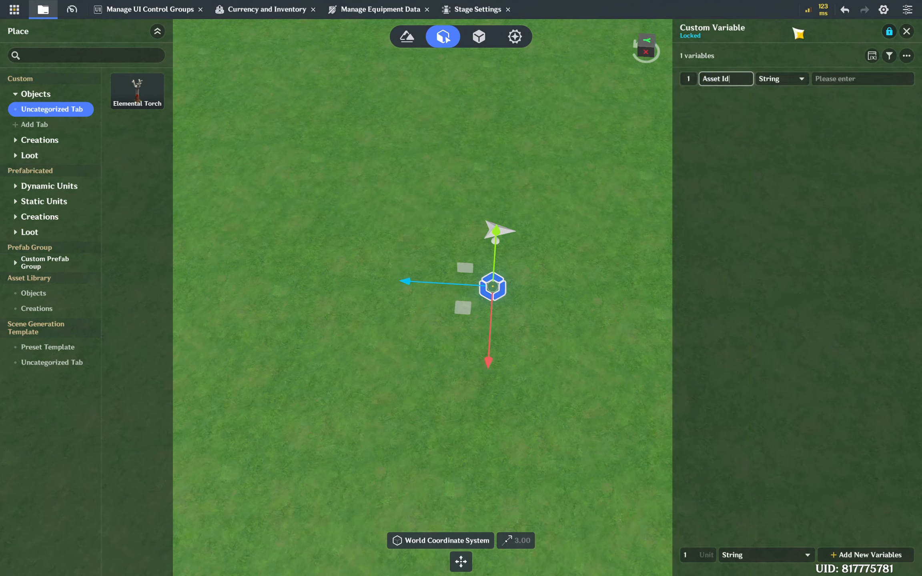
pyautogui.click(792, 79)
pyautogui.click(780, 127)
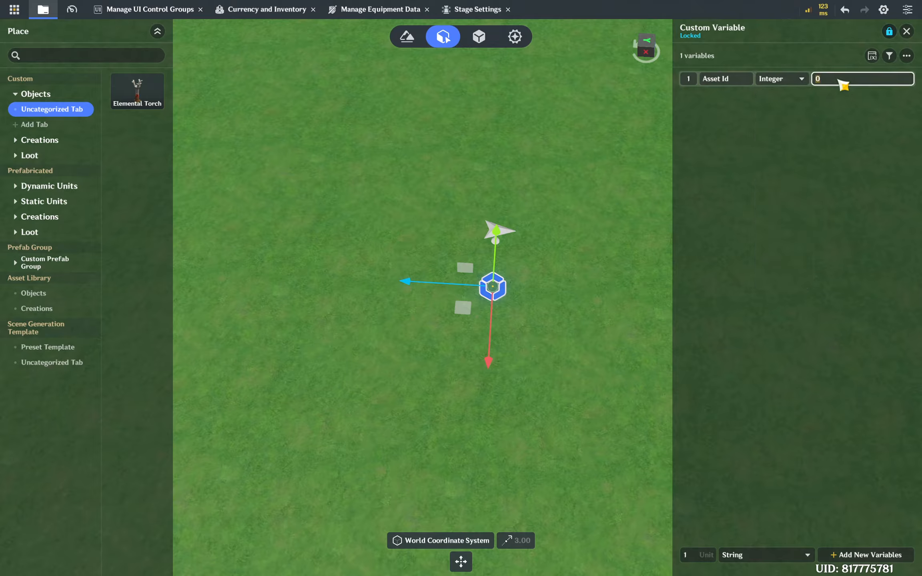
pyautogui.hotkey('ctrl', 'v')
pyautogui.click(829, 159)
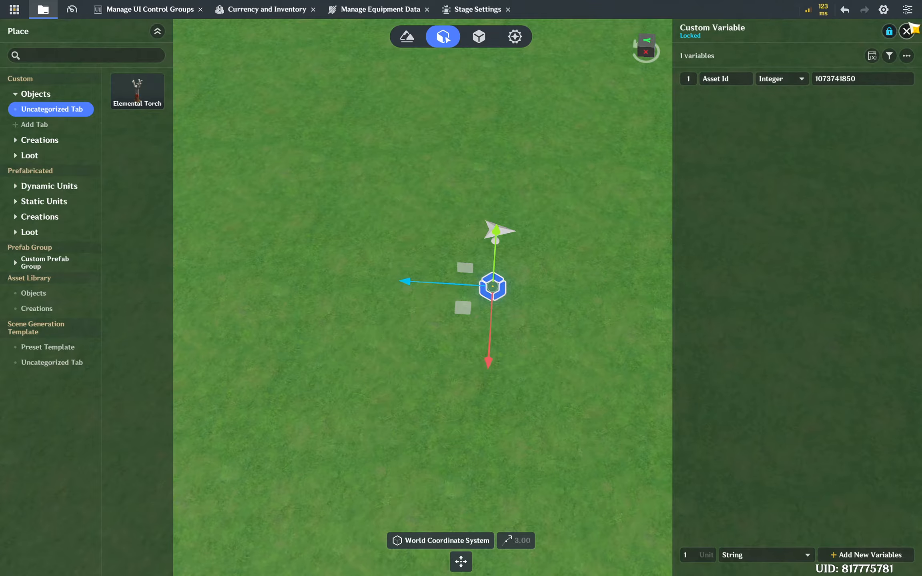
pyautogui.click(907, 32)
pyautogui.click(661, 330)
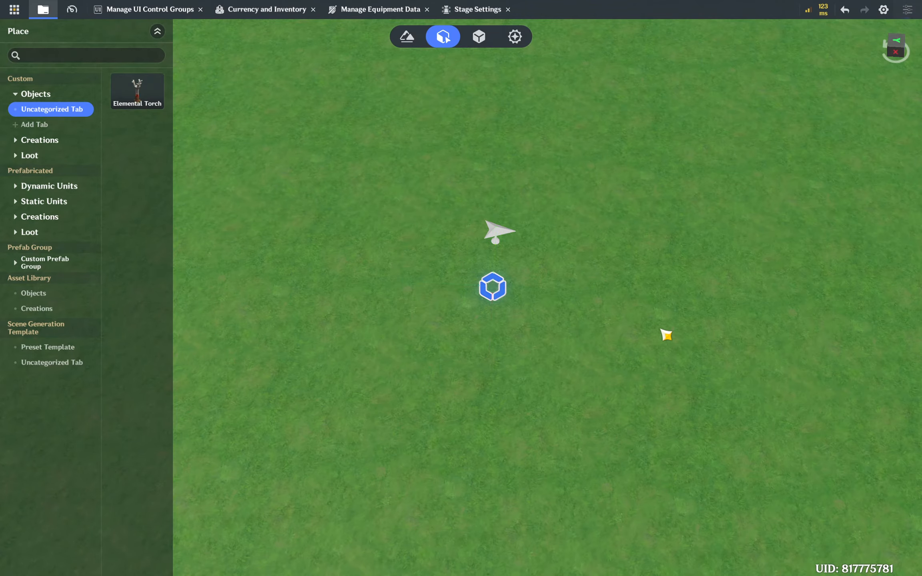
# Step: Link the Asset ID of the Default Layout's image control to the stage variable Asset Id
pyautogui.click(128, 9)
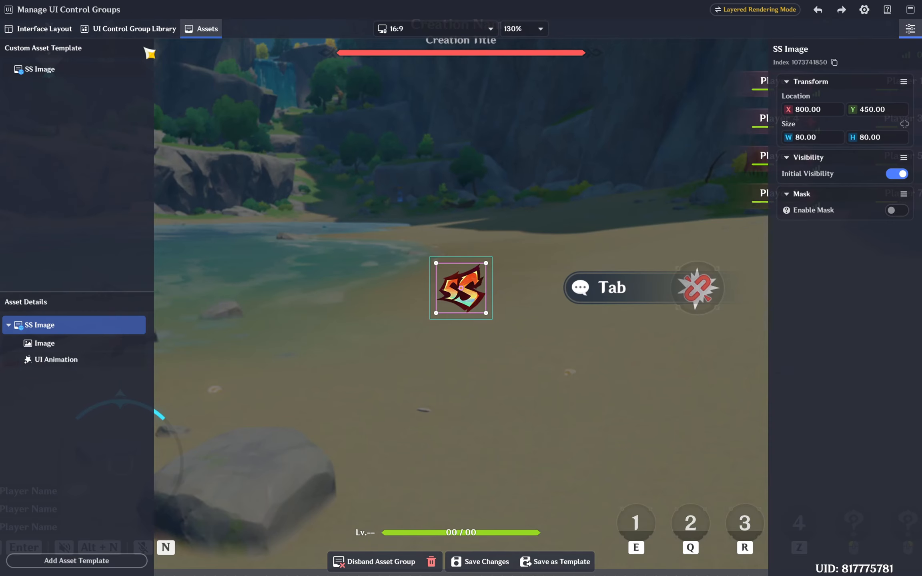
pyautogui.click(28, 30)
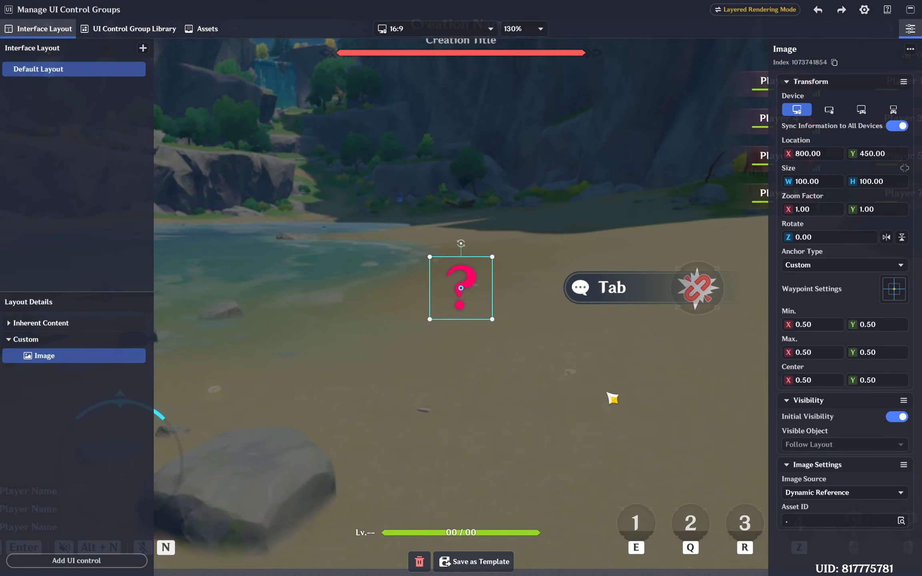
pyautogui.click(834, 523)
pyautogui.click(676, 538)
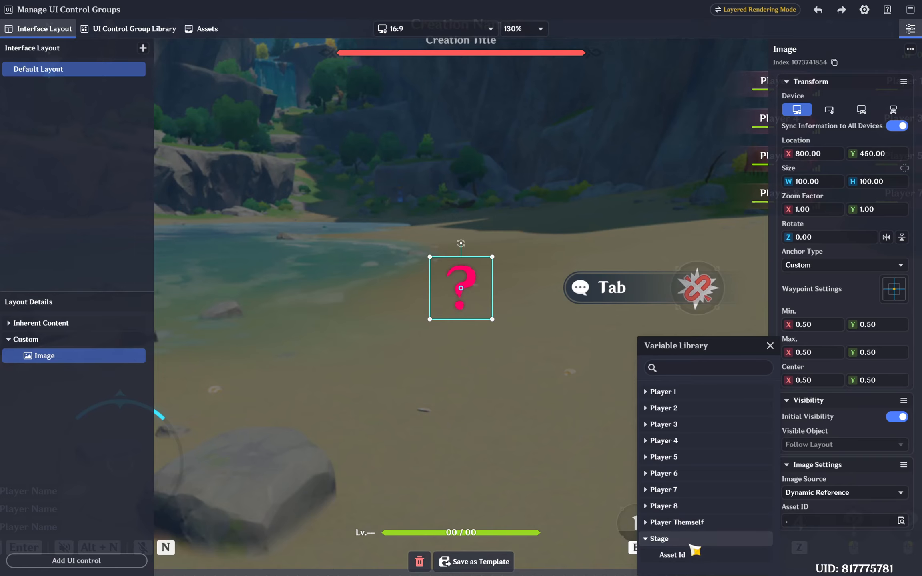
pyautogui.click(680, 555)
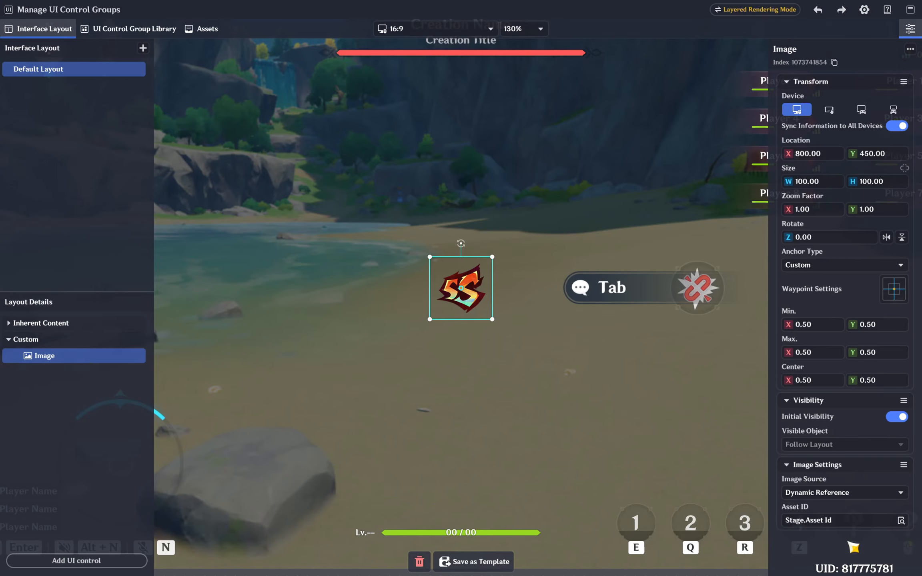
# Step: Move the SS image from the layout's centre up to just below the creation title bar, and deselect it
pyautogui.click(494, 302)
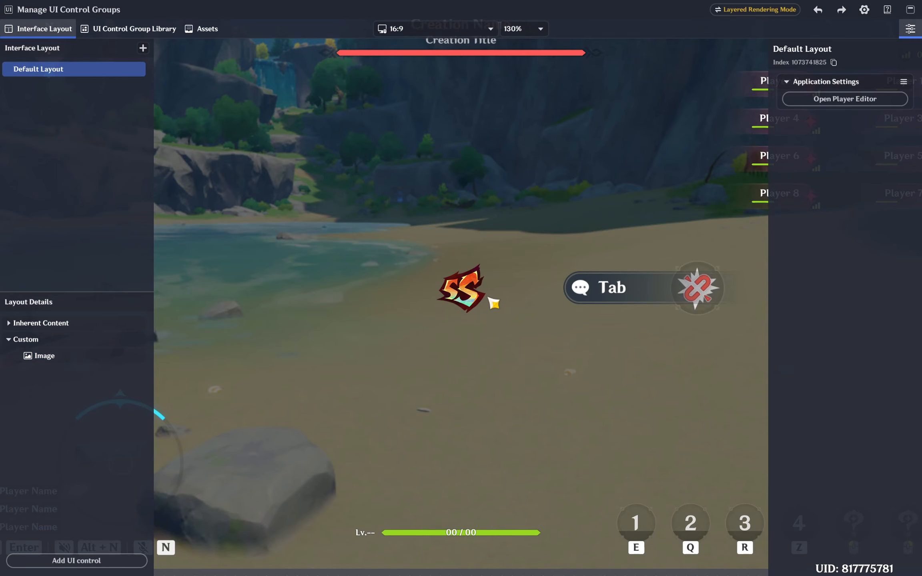
pyautogui.click(469, 289)
pyautogui.moveTo(468, 289); pyautogui.dragTo(460, 115)
pyautogui.click(508, 321)
# Step: Launch a test play of the stage as Player 1 with direct upload, without rendering the navmesh
pyautogui.click(910, 10)
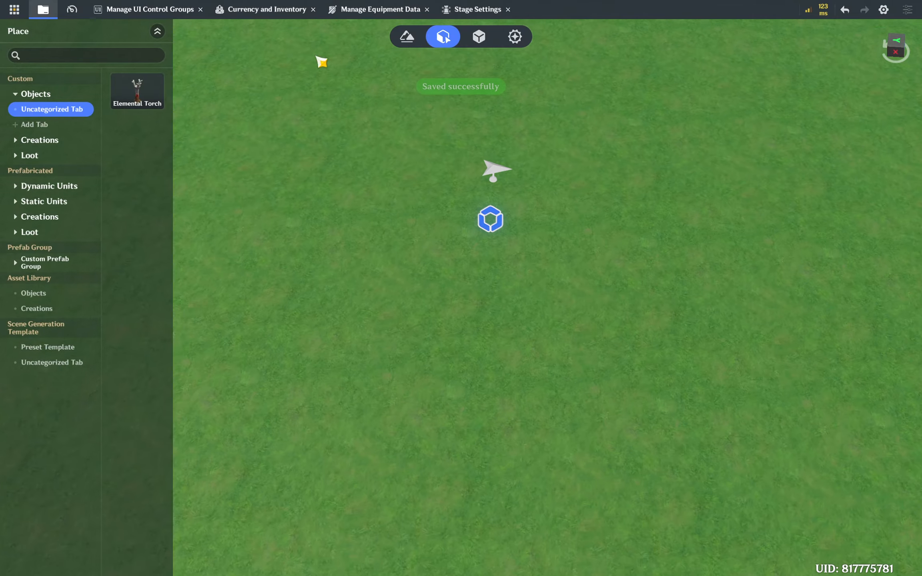
pyautogui.click(14, 9)
pyautogui.click(70, 145)
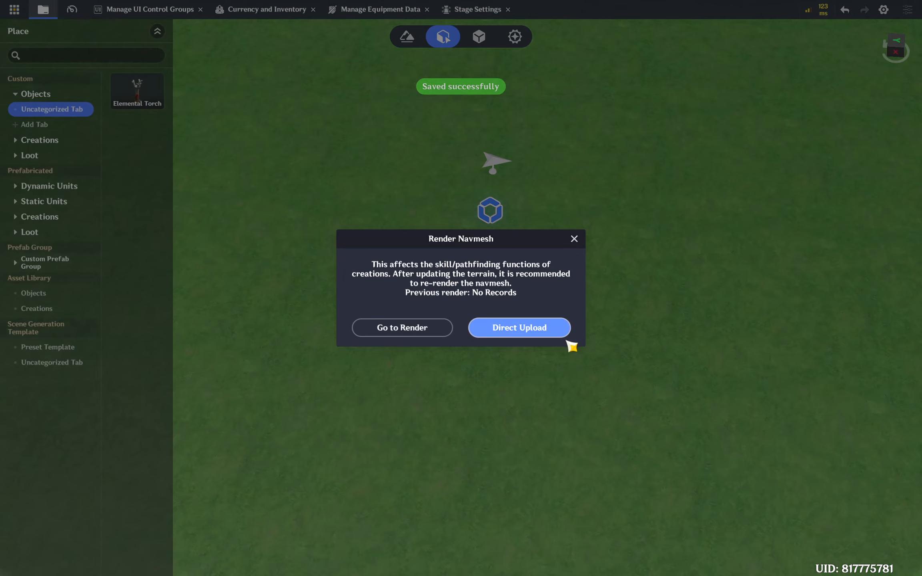
pyautogui.click(562, 336)
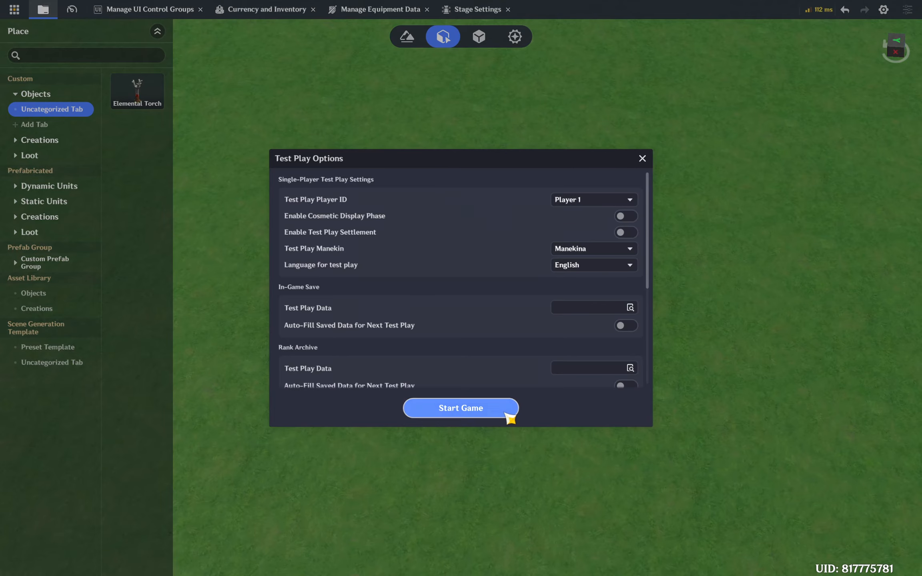
pyautogui.click(506, 409)
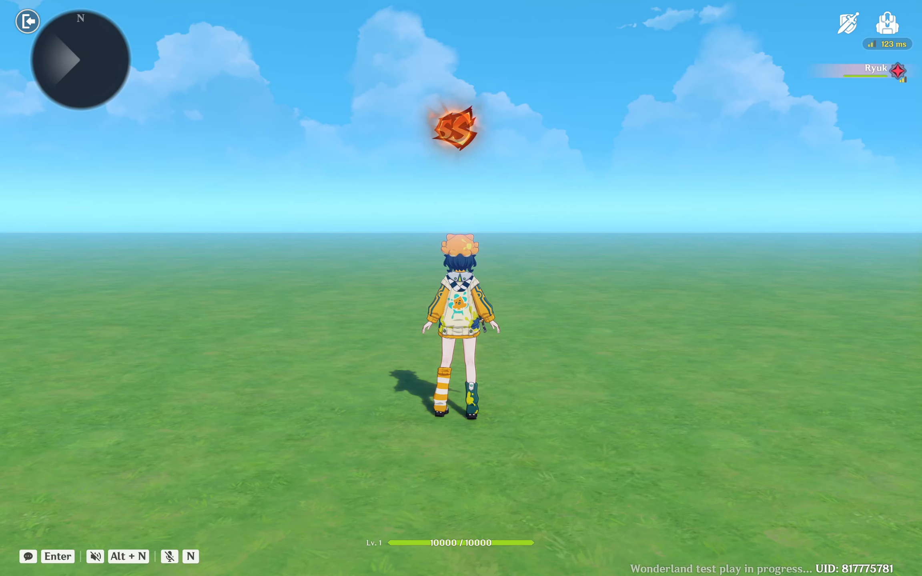
# Step: Walk the character around in the test play to check the animated SS image, and leave the running session
pyautogui.press('w')
pyautogui.press('s')
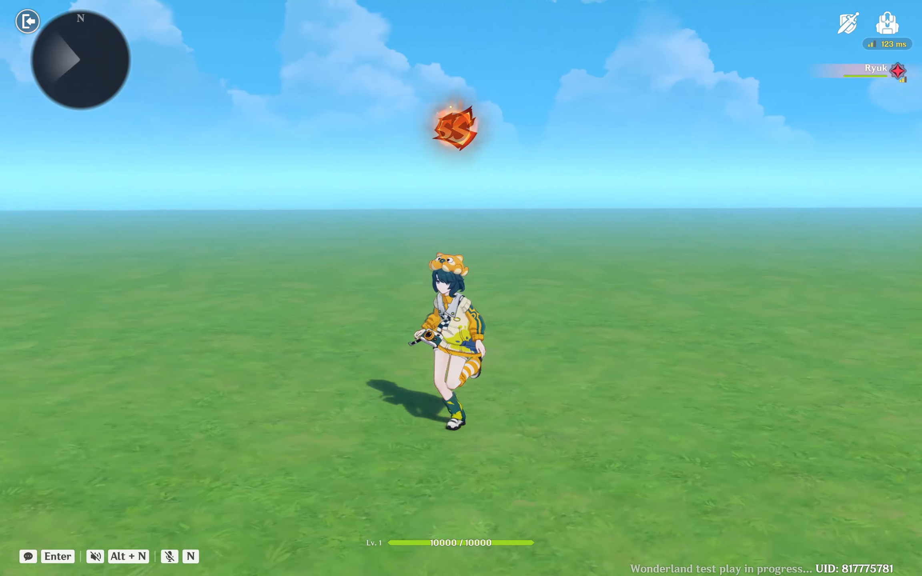
pyautogui.press('d')
pyautogui.press('w')
pyautogui.press('Escape')
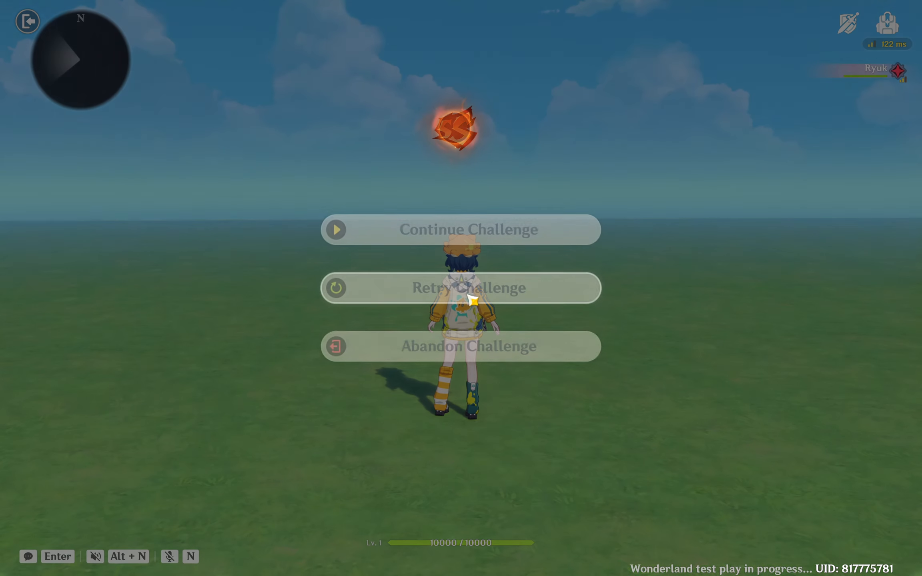
pyautogui.click(470, 285)
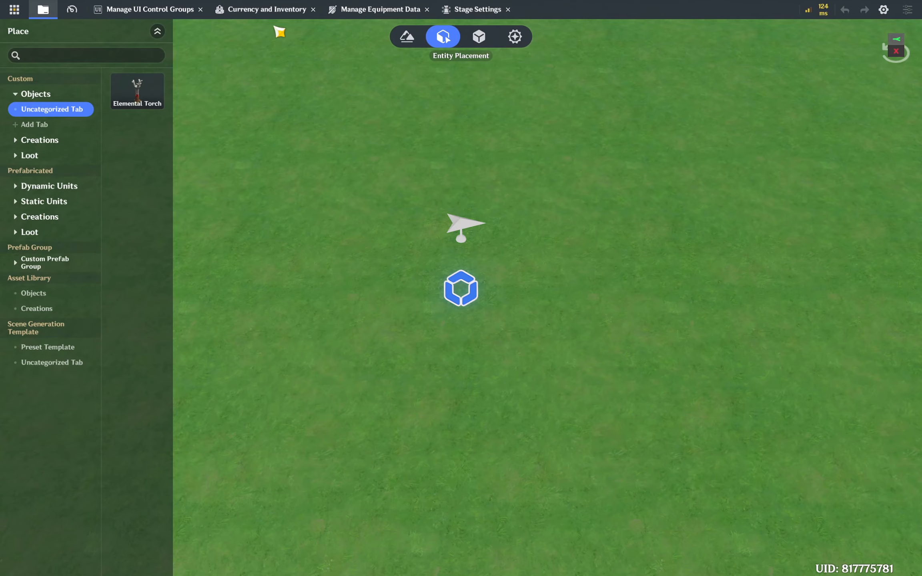
# Step: Add a new Image control to the asset templates in Manage UI Control Groups
pyautogui.click(170, 11)
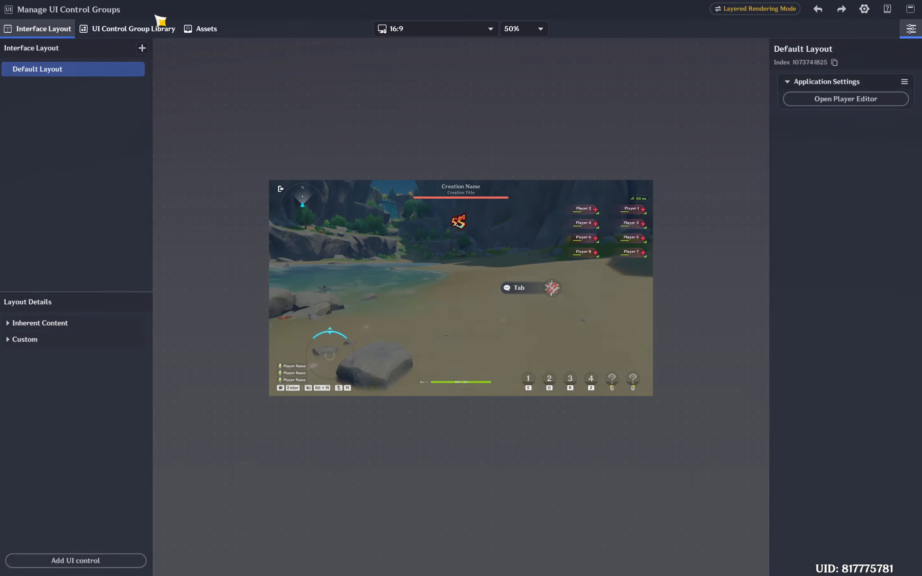
pyautogui.click(210, 28)
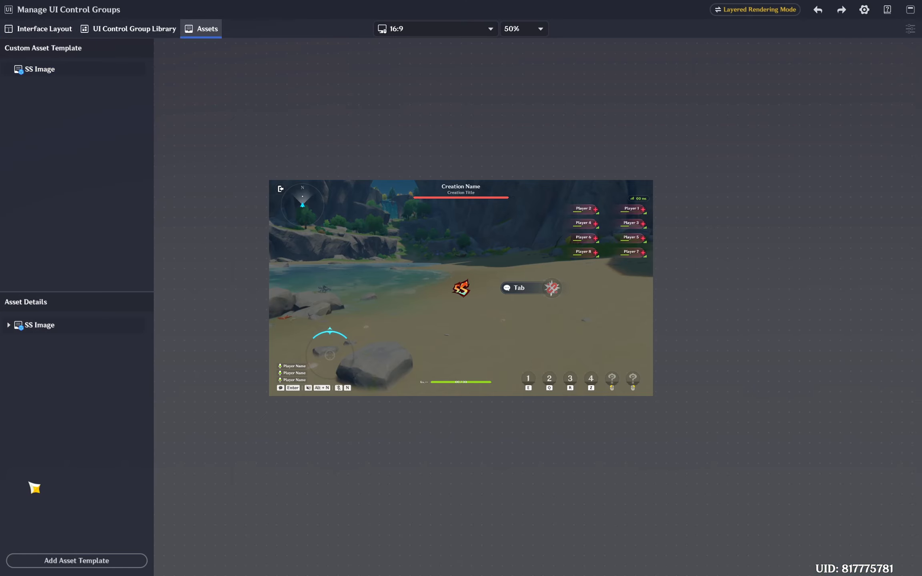
pyautogui.click(101, 564)
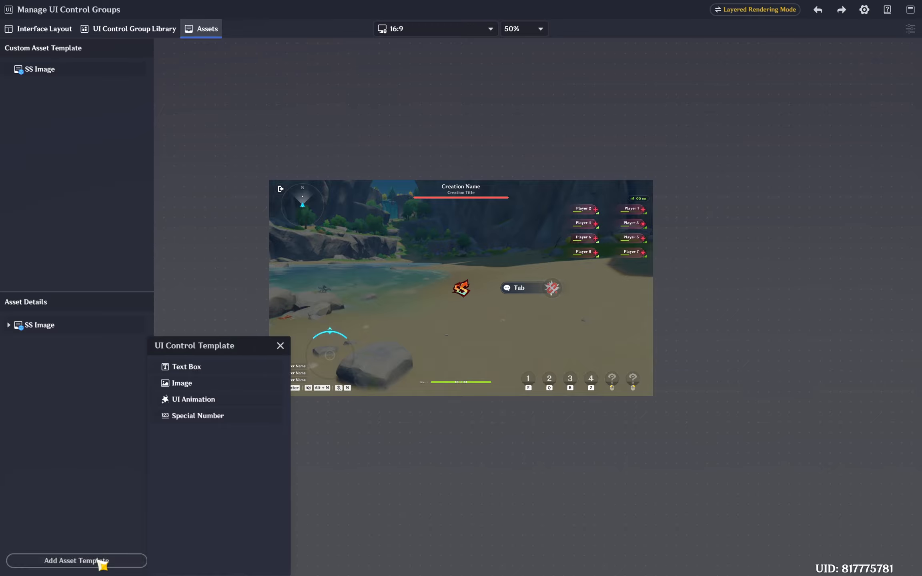
pyautogui.click(199, 383)
# Step: Assign the blue B, asset 109069 from Special Characters, to the new image and close the image library
pyautogui.click(867, 461)
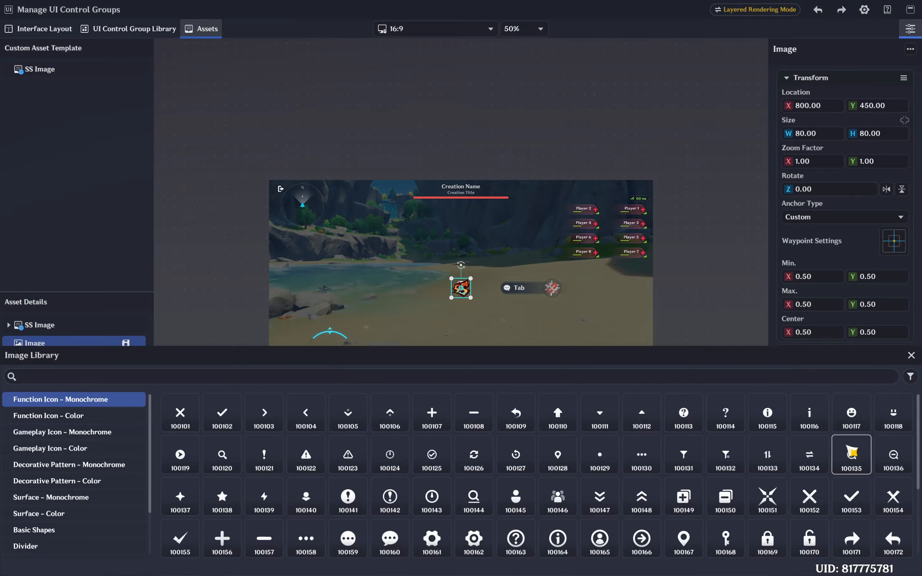
pyautogui.click(130, 525)
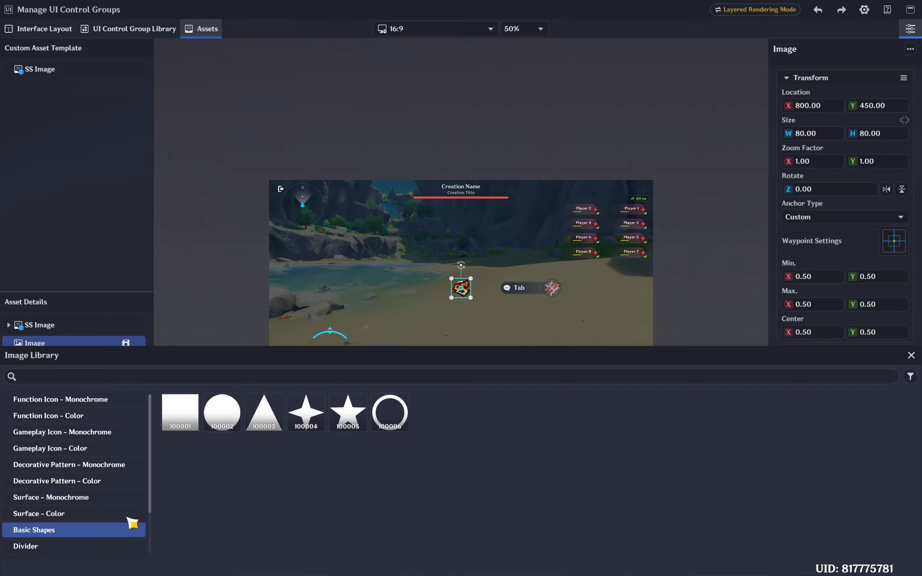
pyautogui.click(88, 549)
pyautogui.scroll(-2, 62, 531)
pyautogui.click(56, 528)
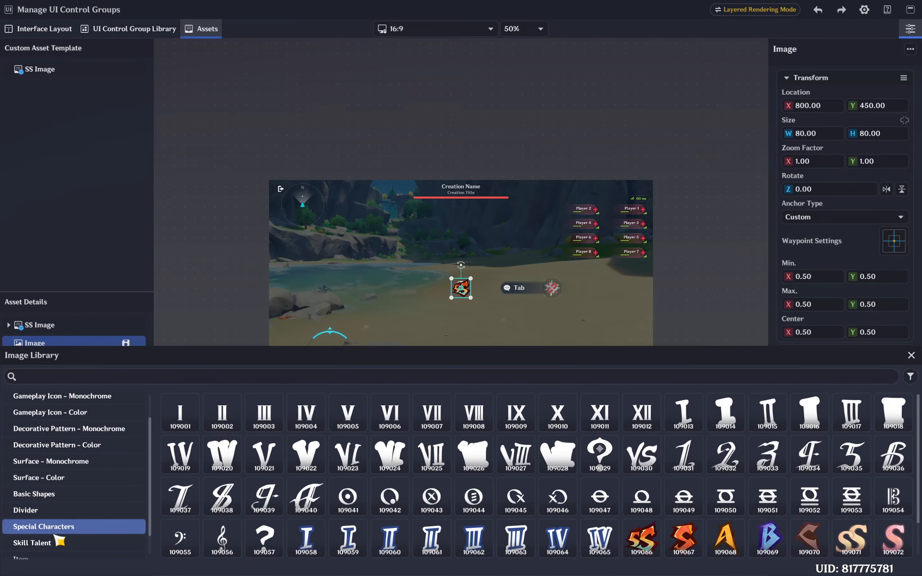
pyautogui.scroll(-1, 584, 523)
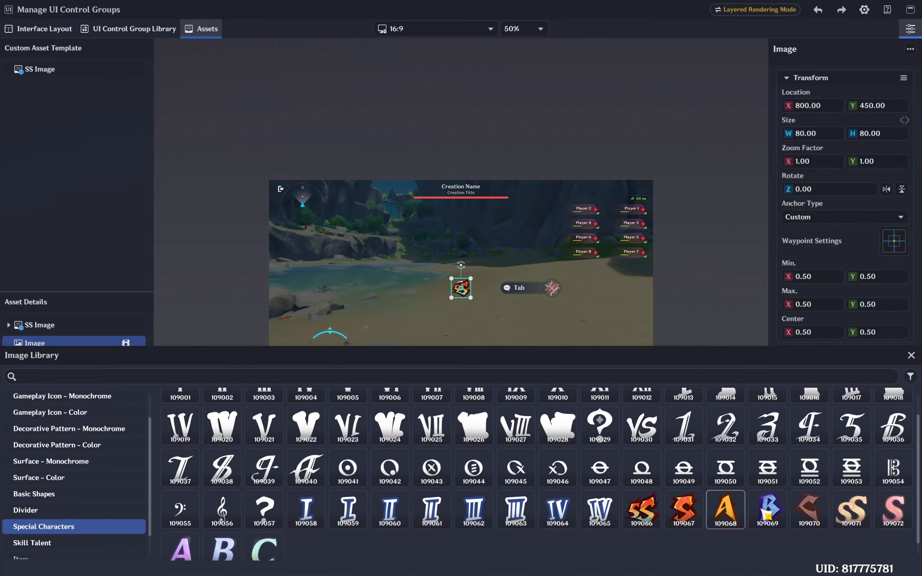
pyautogui.click(767, 509)
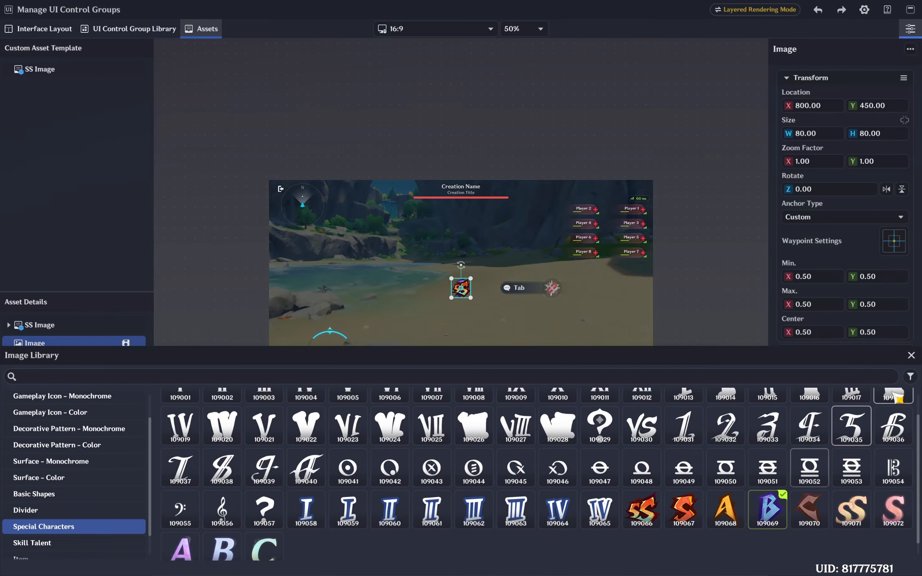
pyautogui.click(912, 356)
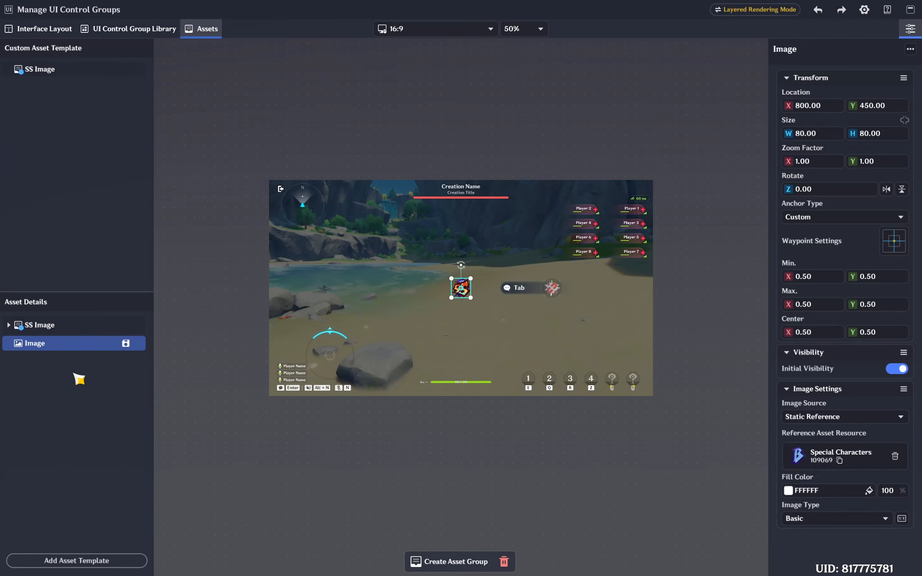
pyautogui.scroll(6, 457, 310)
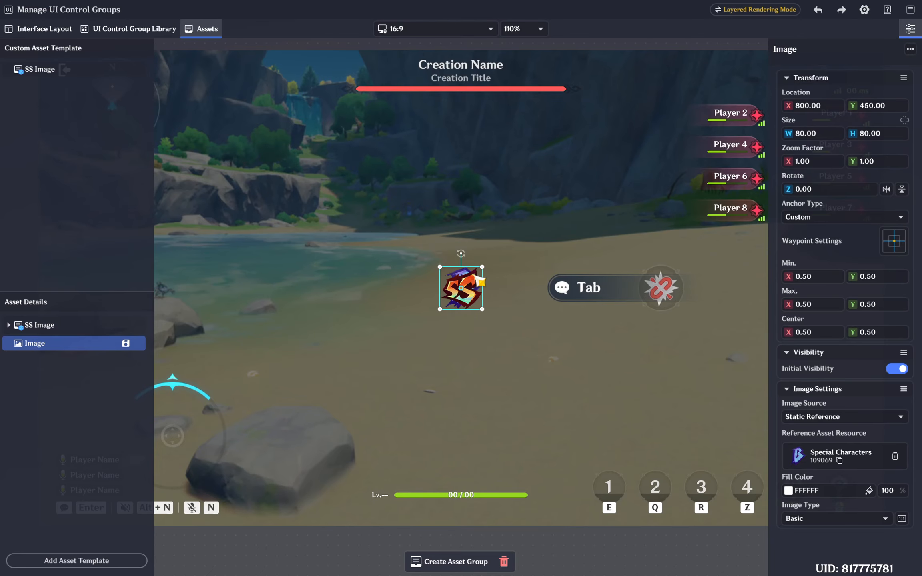
# Step: Move the B image to about X 570.91, Y 337.50 and overlay a UI Animation using the Hydro Energy Max effect, index 10001006
pyautogui.moveTo(465, 267); pyautogui.dragTo(344, 326)
pyautogui.click(78, 560)
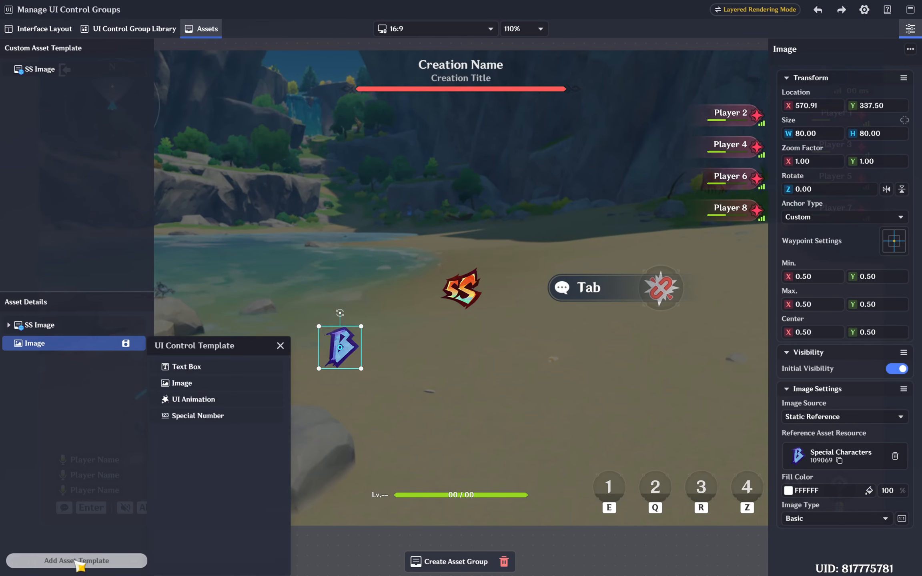
pyautogui.click(214, 401)
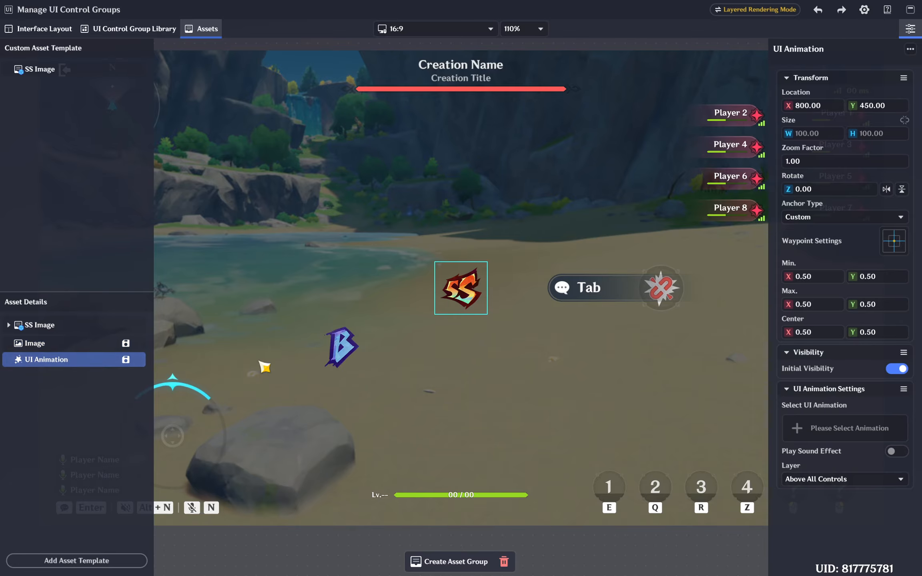
pyautogui.click(825, 434)
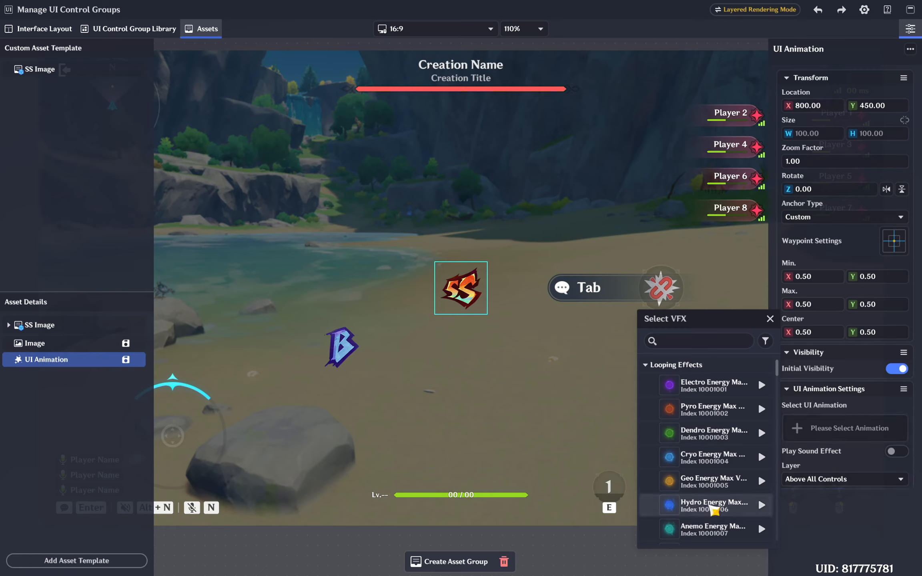
pyautogui.click(714, 507)
pyautogui.moveTo(461, 297); pyautogui.dragTo(341, 355)
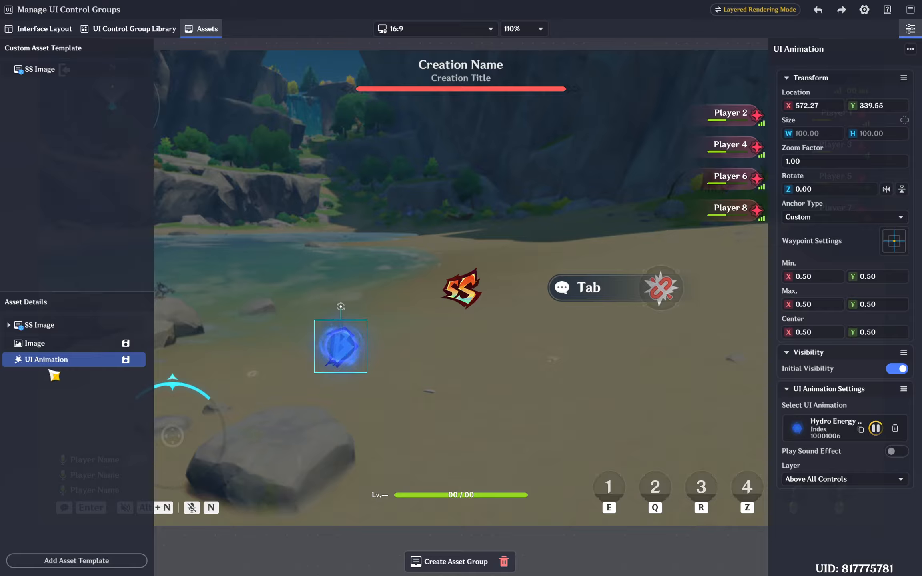
# Step: Reorder the UI Animation above the Image in the asset details and set its layer to Below All Controls
pyautogui.rightClick(57, 360)
pyautogui.click(87, 308)
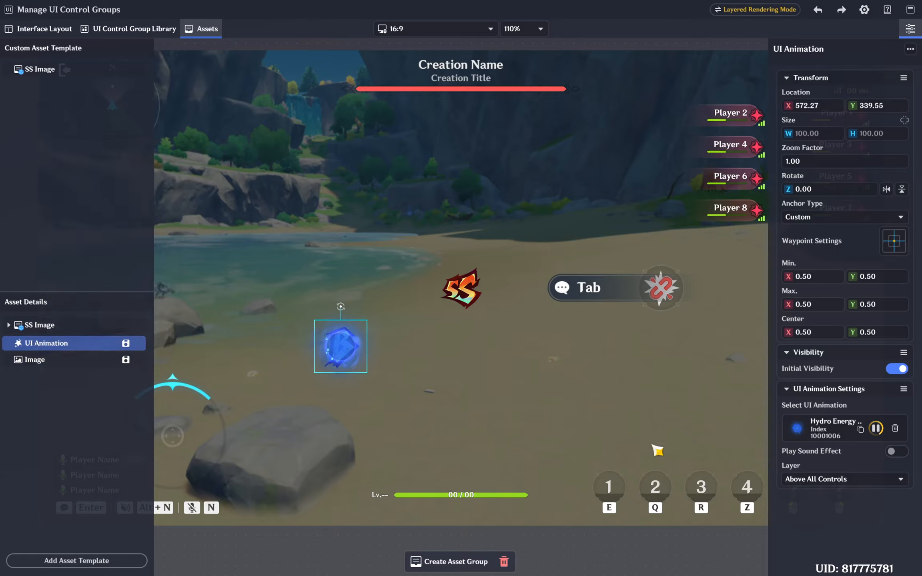
pyautogui.click(835, 485)
pyautogui.click(821, 508)
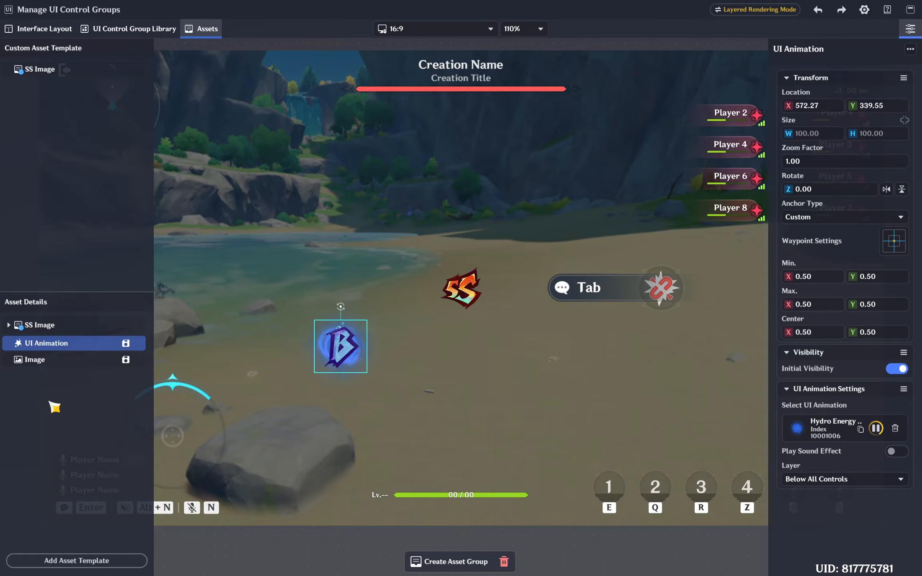
# Step: Group the UI Animation and Image into an asset group named B Image and save it as a template
pyautogui.click(48, 362)
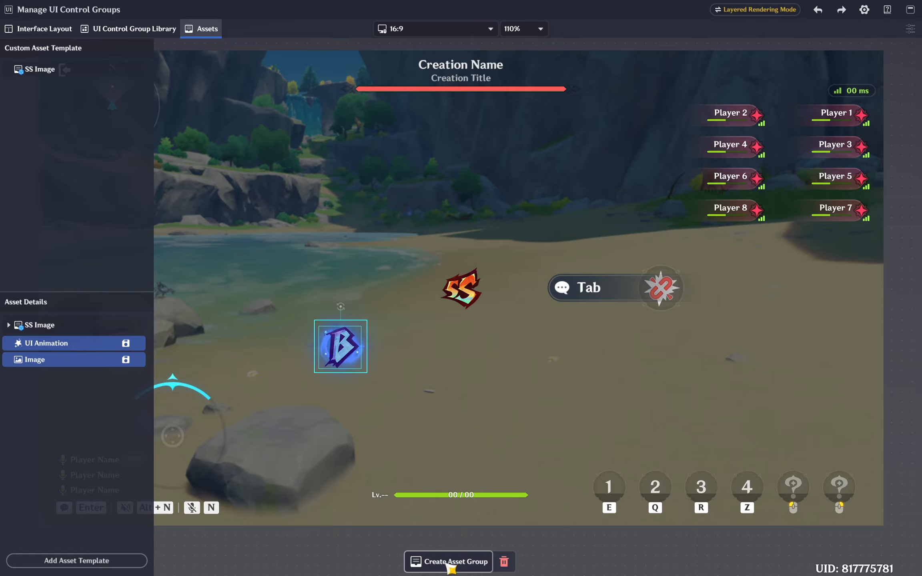
pyautogui.click(463, 564)
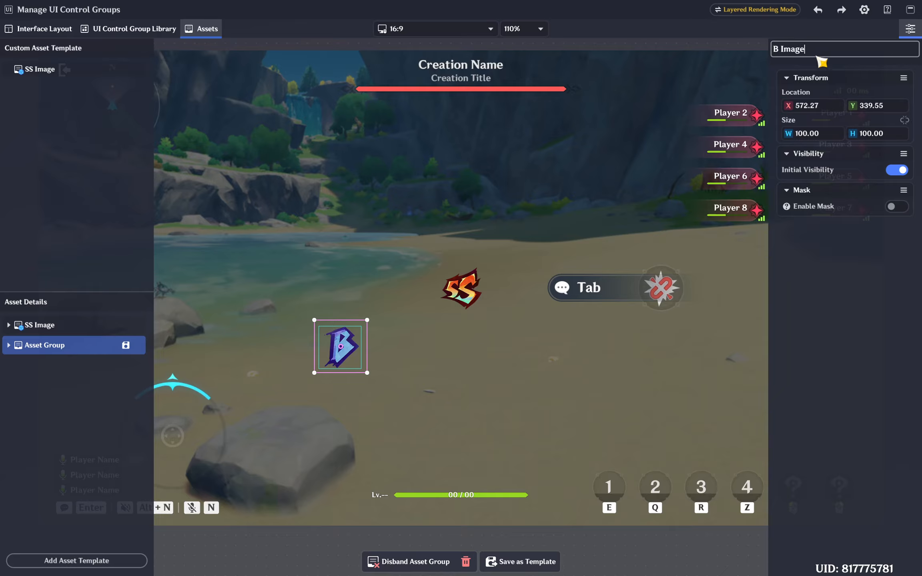
pyautogui.press('Return')
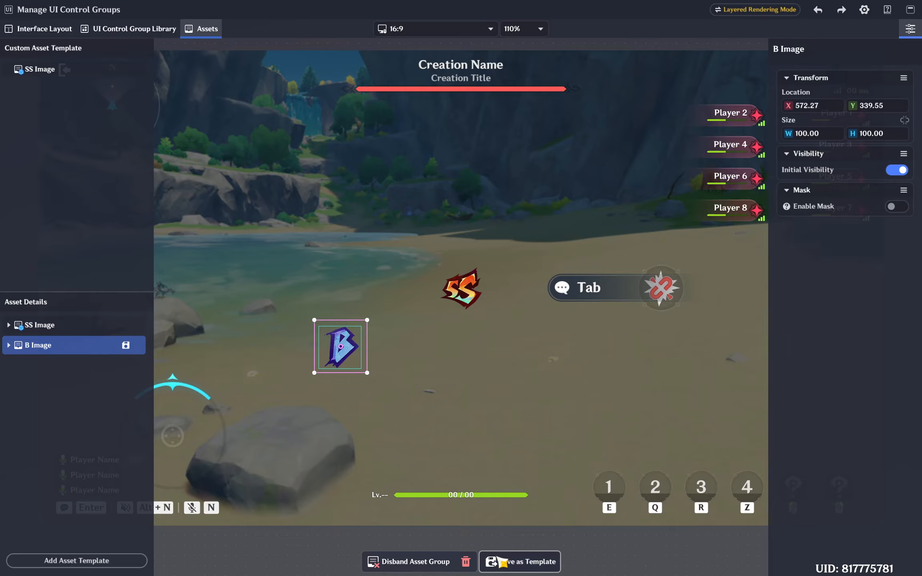
pyautogui.click(522, 560)
pyautogui.click(514, 322)
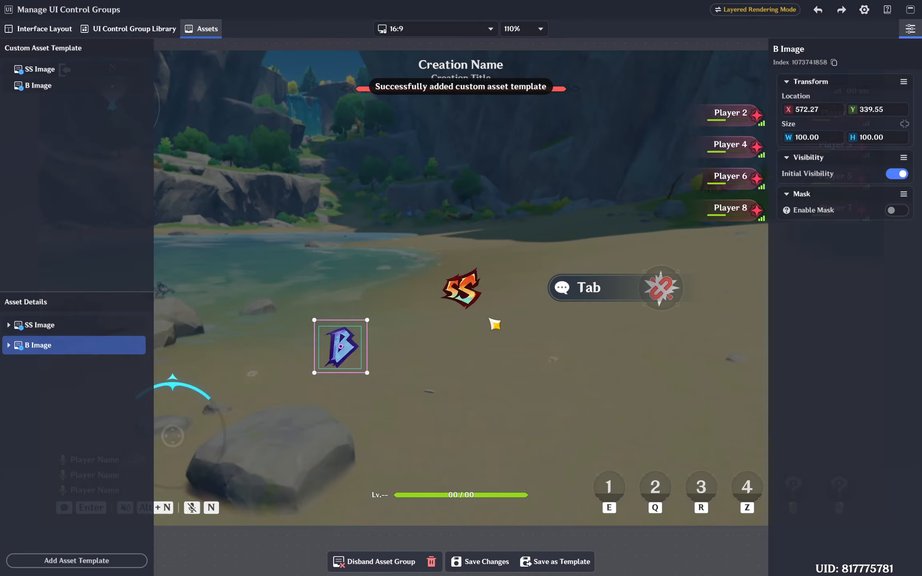
pyautogui.click(835, 62)
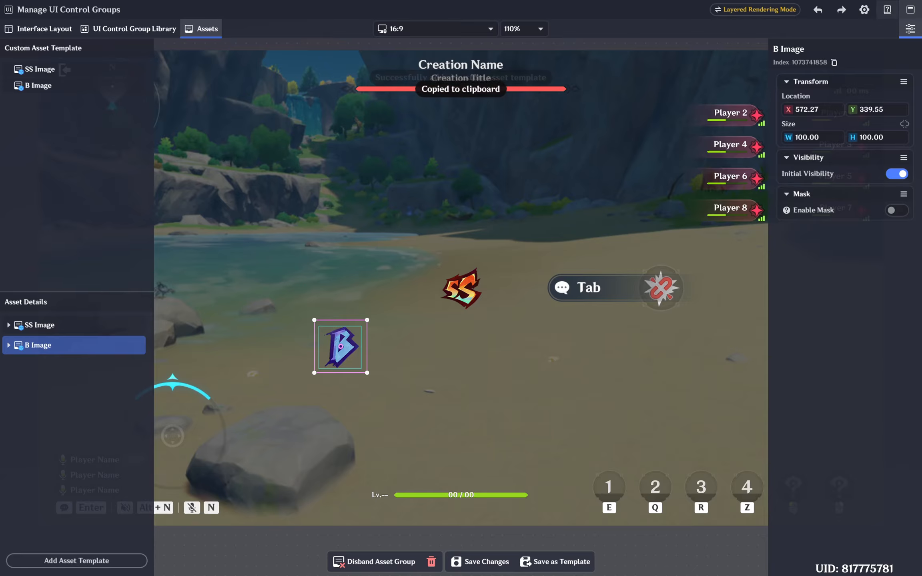
pyautogui.click(910, 9)
pyautogui.click(474, 286)
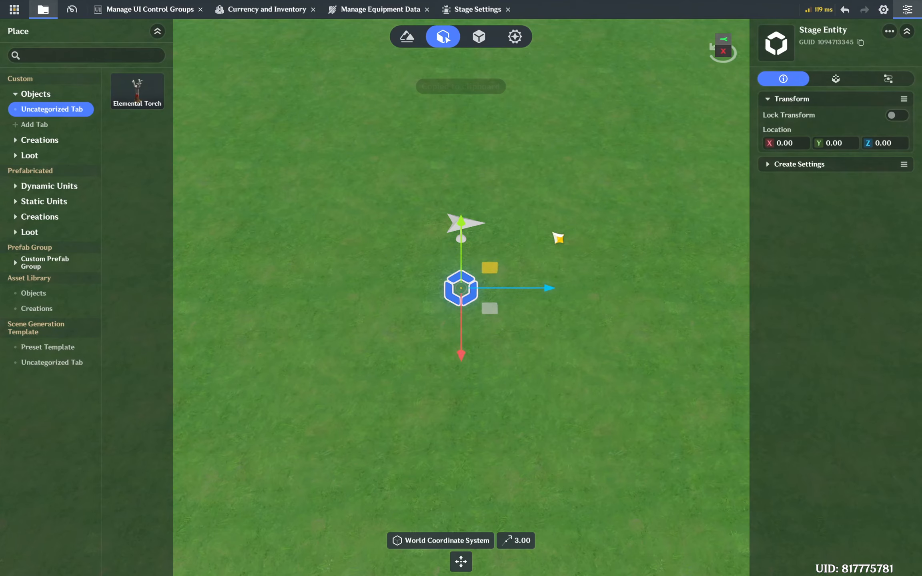
pyautogui.click(835, 78)
pyautogui.click(838, 138)
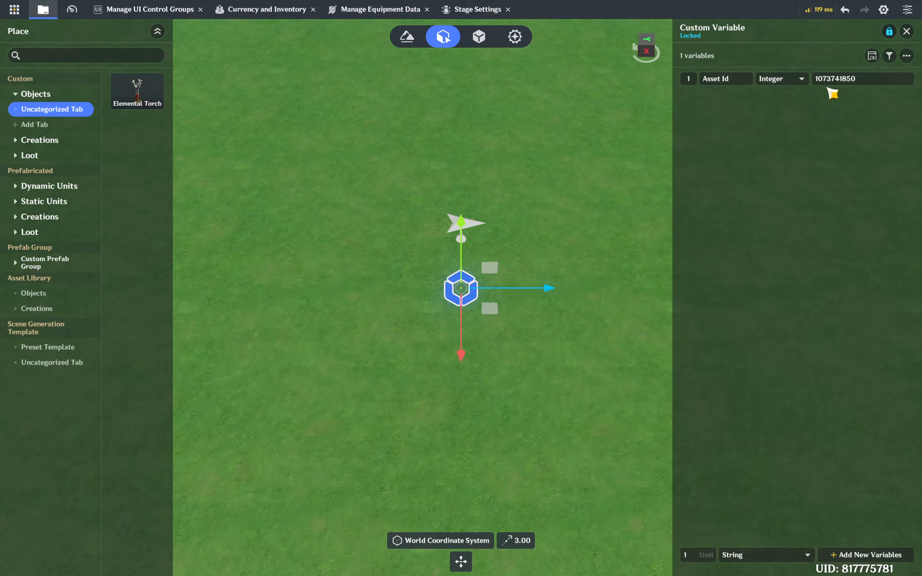
pyautogui.click(843, 79)
pyautogui.click(892, 79)
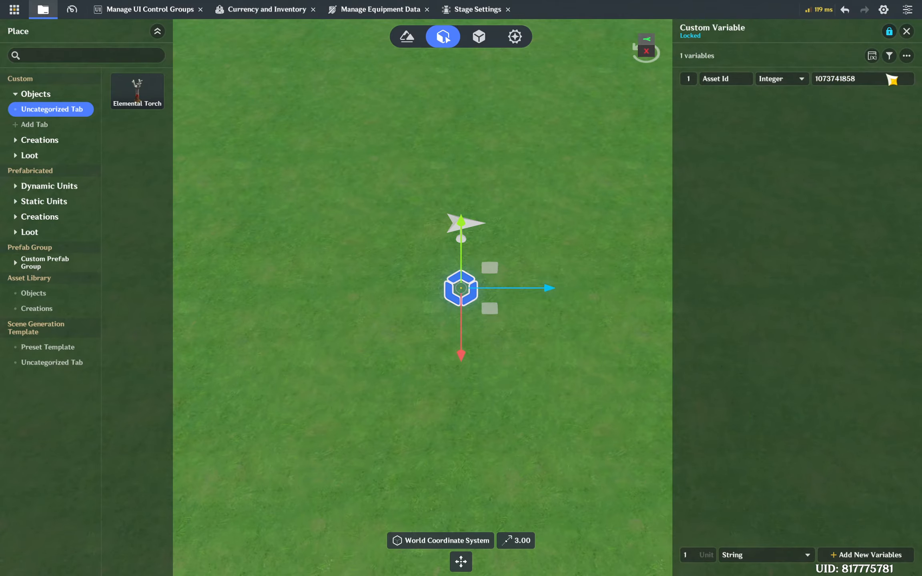
pyautogui.click(907, 32)
# Step: Save the stage and launch a test play as Player 1
pyautogui.click(615, 427)
pyautogui.hotkey('ctrl', 's')
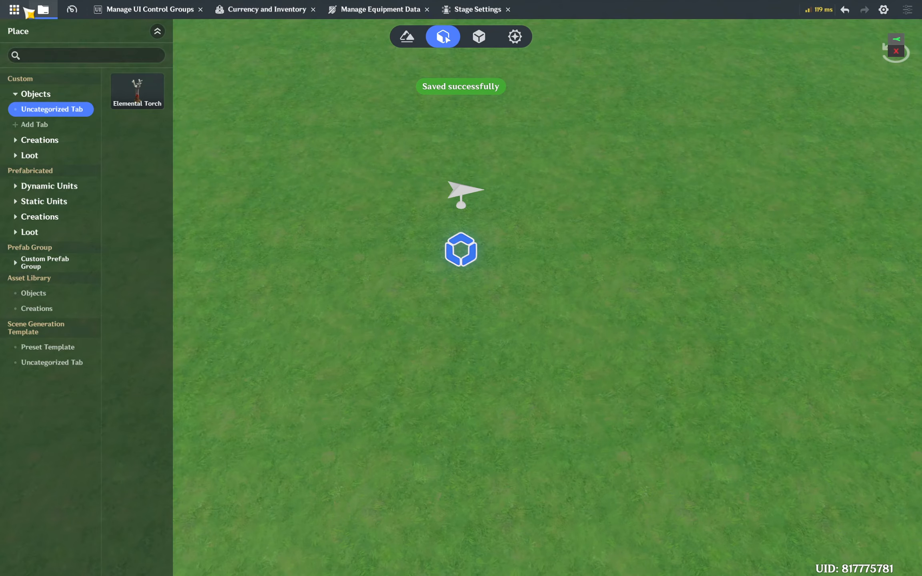
pyautogui.click(30, 11)
pyautogui.click(147, 560)
pyautogui.click(556, 326)
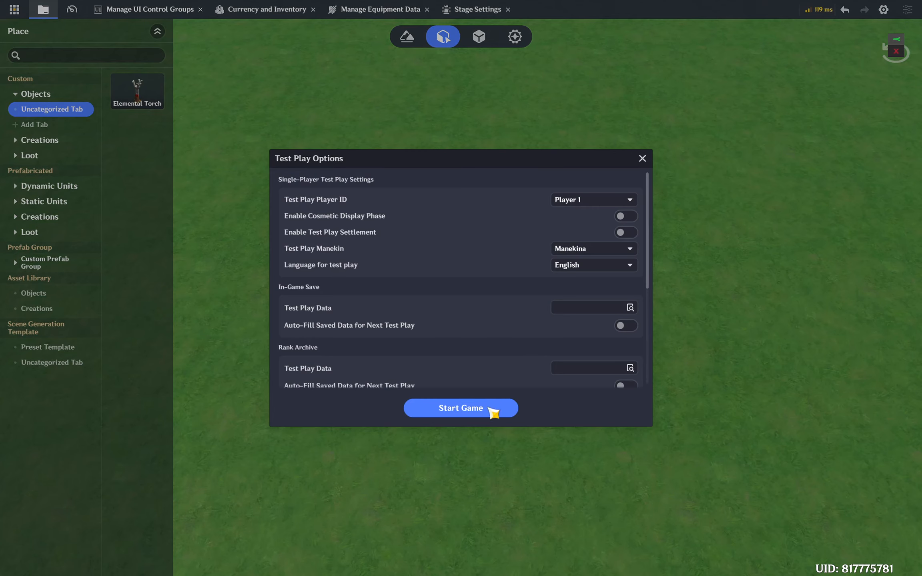
pyautogui.click(494, 412)
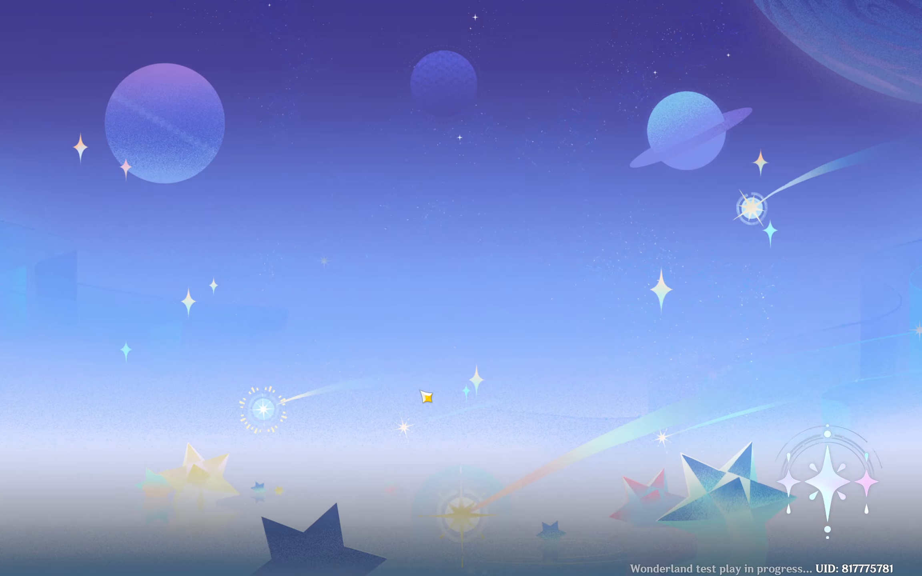
# Step: Walk the character around in the test play to check the animated B image, and abandon the challenge
pyautogui.press('w')
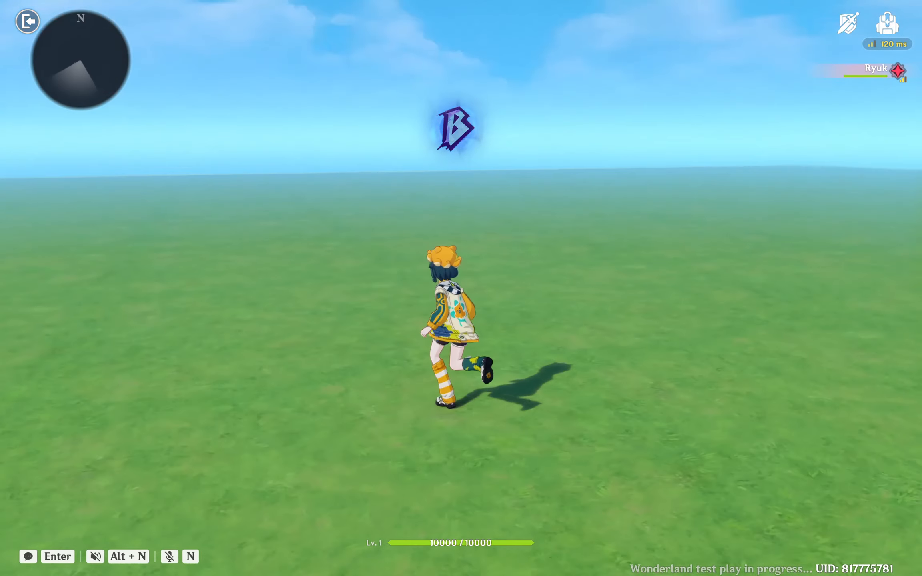
pyautogui.press('d')
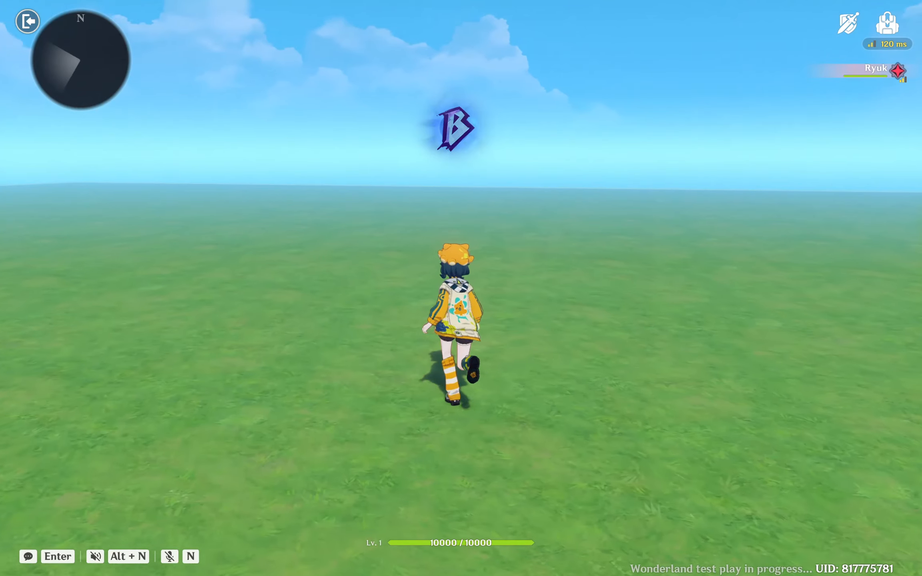
pyautogui.press('Escape')
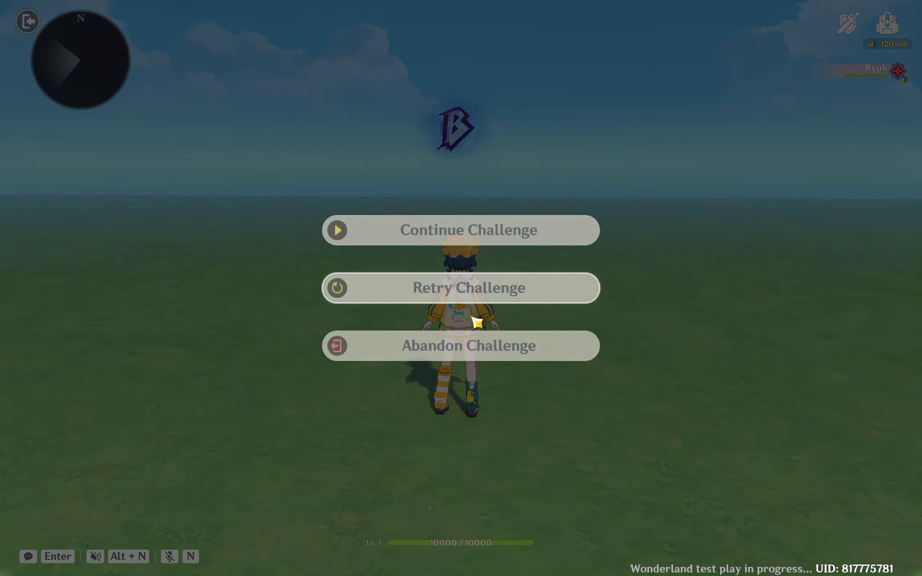
pyautogui.click(466, 346)
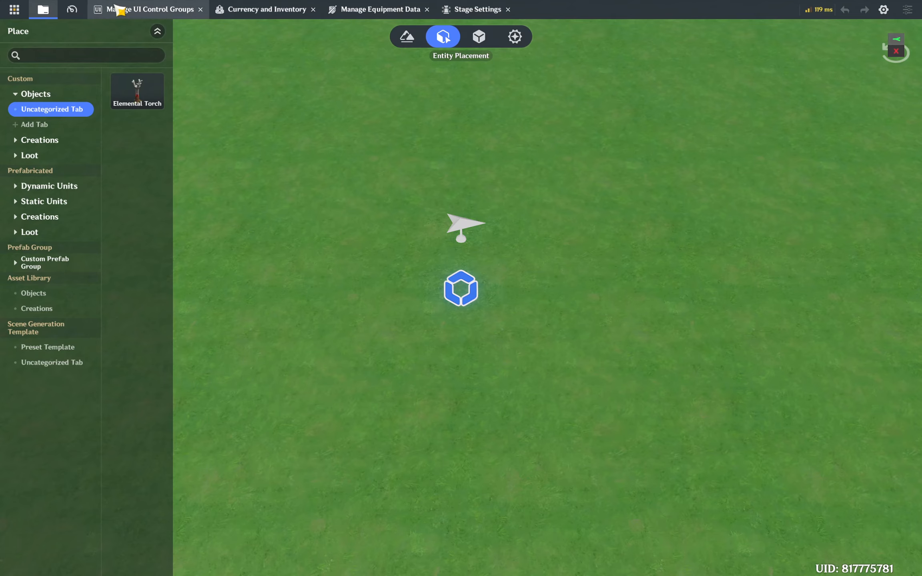
# Step: Set the image source of the Default Layout's custom Image control to Item in Manage UI Control Groups
pyautogui.click(116, 8)
pyautogui.click(28, 340)
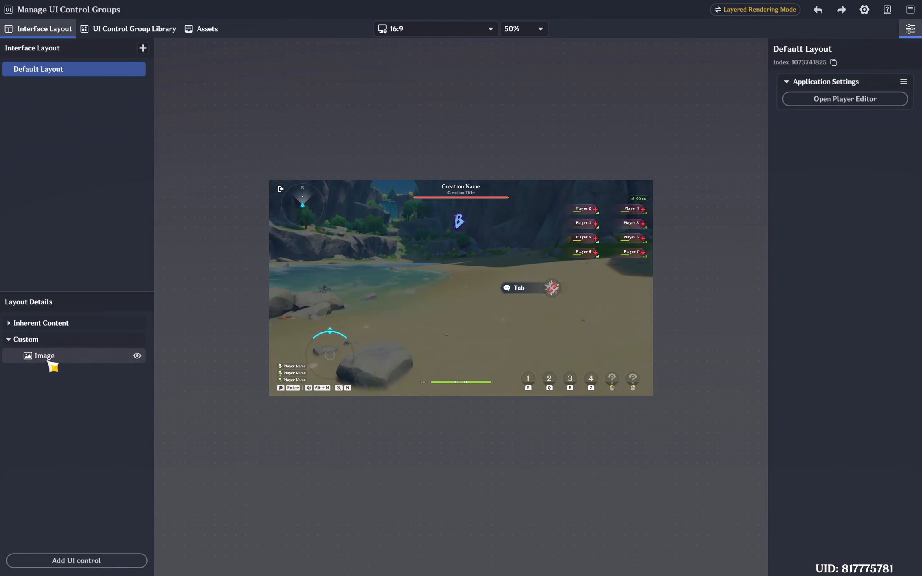
pyautogui.click(46, 356)
pyautogui.click(832, 493)
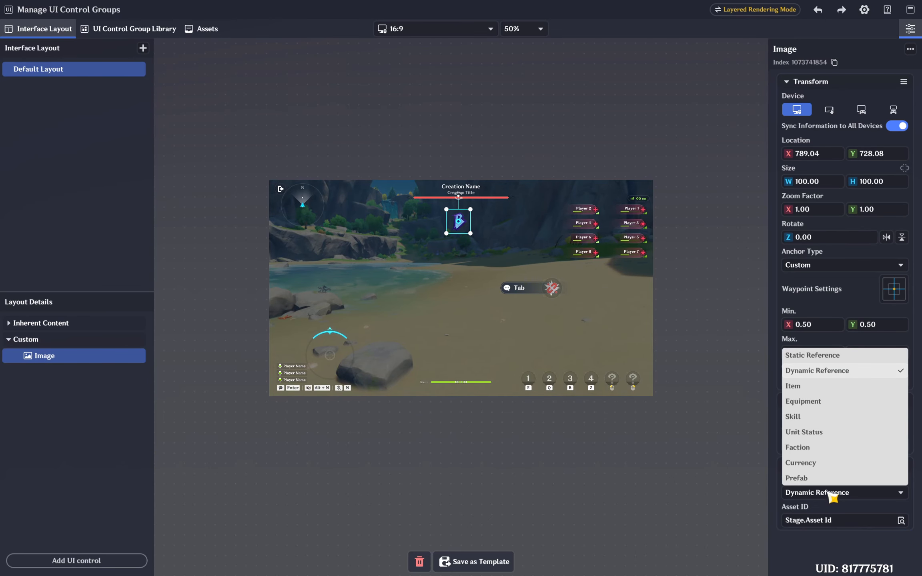
pyautogui.click(813, 387)
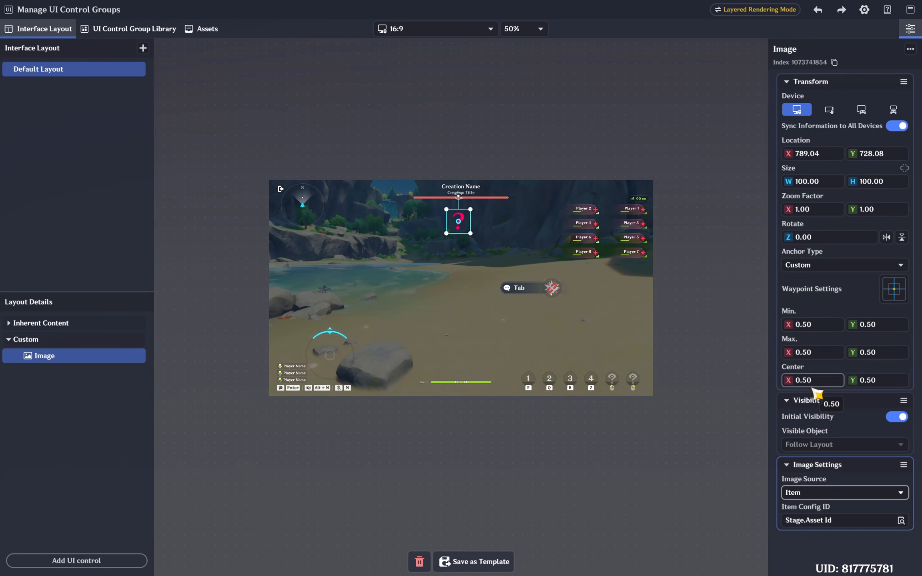
pyautogui.scroll(3, 502, 298)
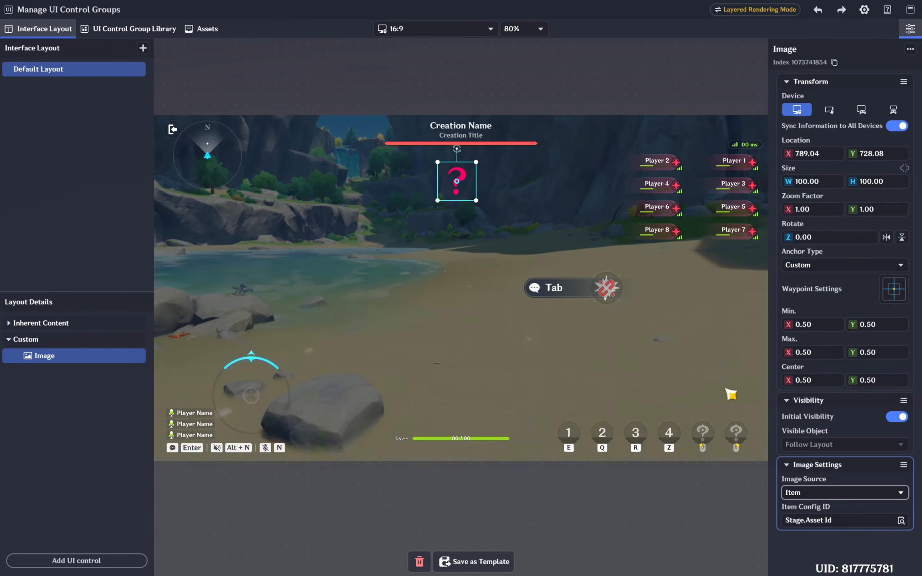
# Step: Copy the Box item's configuration ID from the combat presets and review the layout image's Item Config ID binding
pyautogui.click(914, 7)
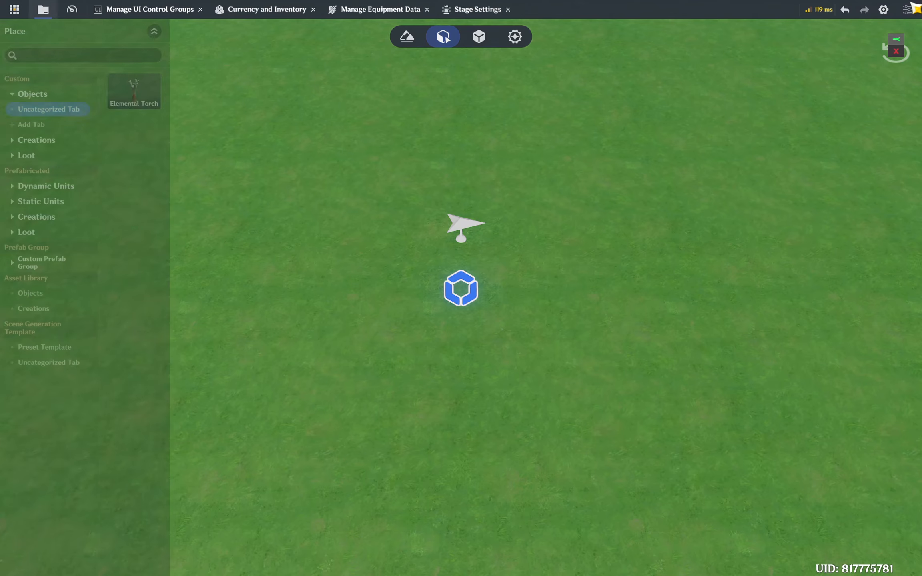
pyautogui.click(517, 37)
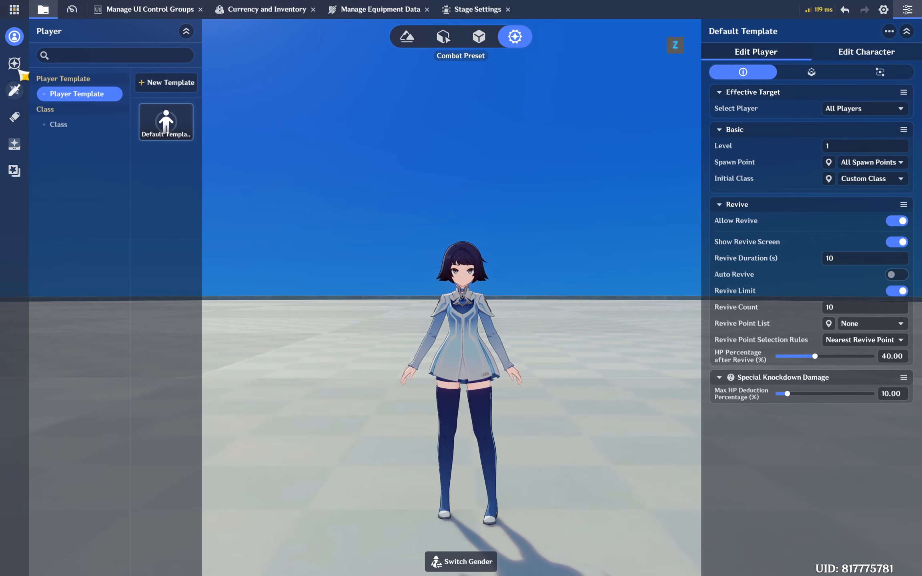
pyautogui.click(15, 145)
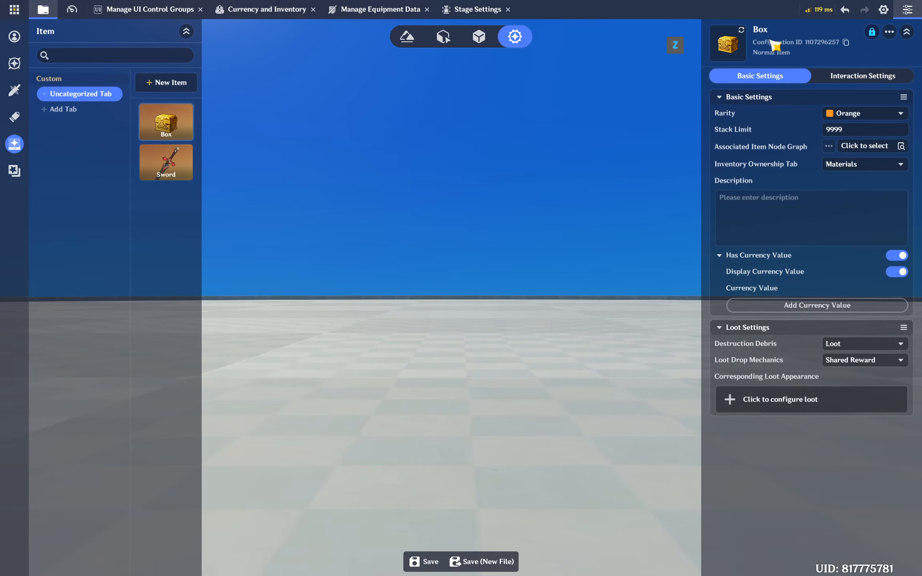
pyautogui.click(846, 42)
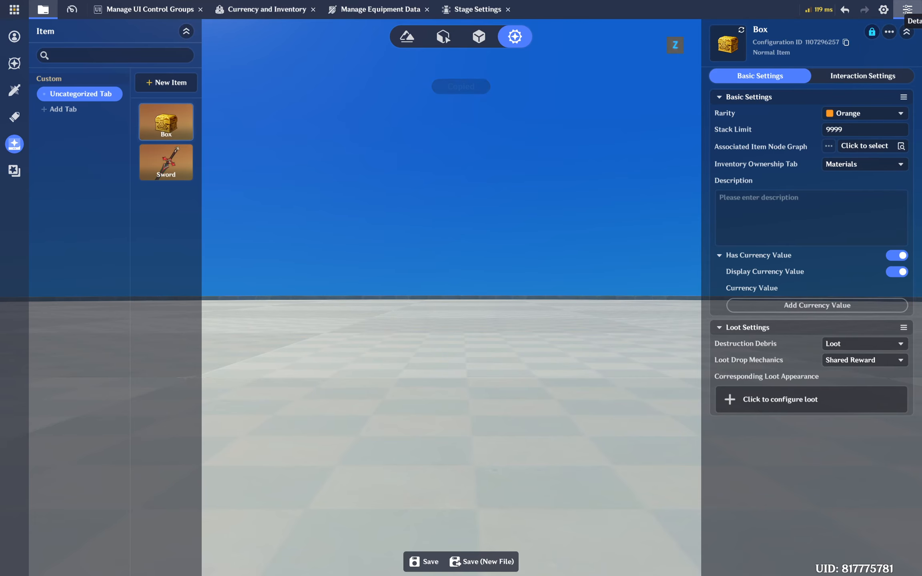
pyautogui.click(148, 9)
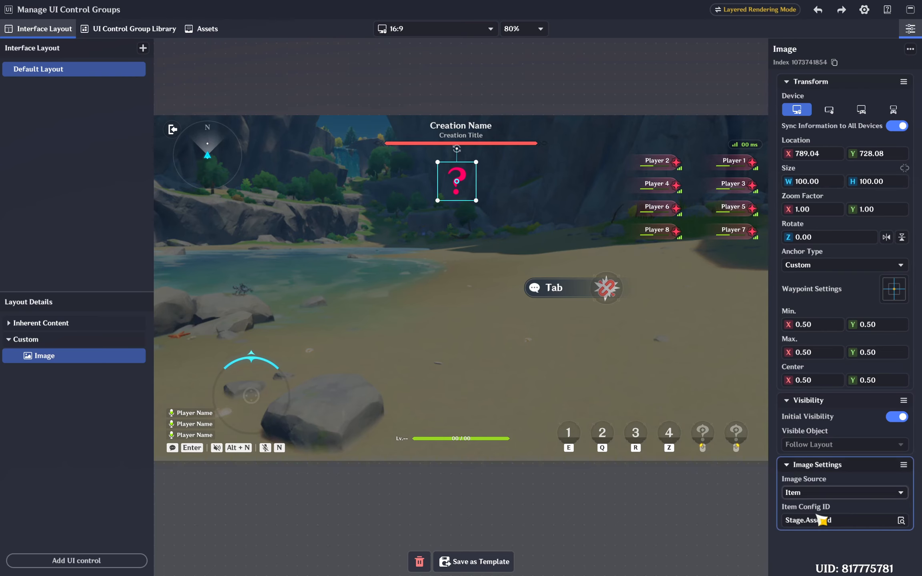
pyautogui.click(910, 10)
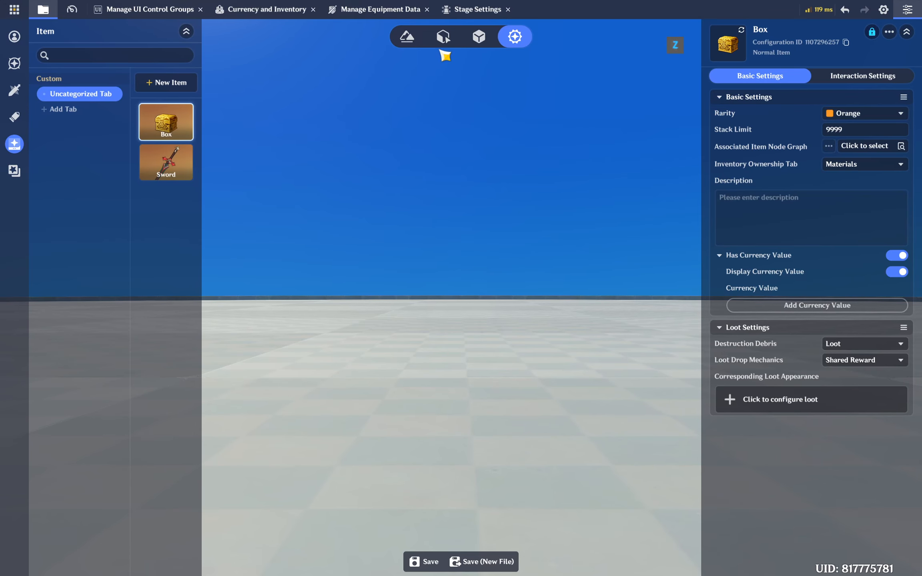
# Step: Change the type of the stage entity's Asset Id custom variable to Configuration ID
pyautogui.click(443, 38)
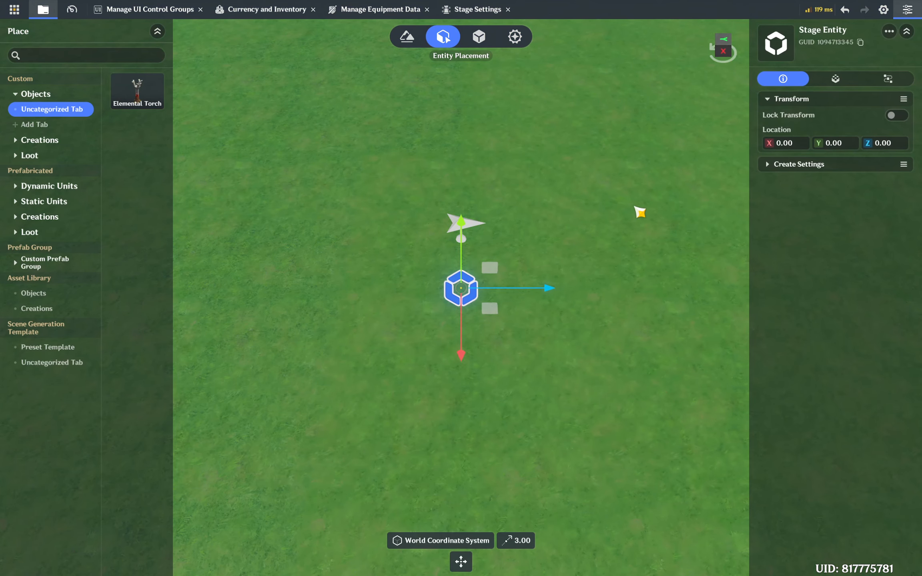
pyautogui.click(836, 79)
pyautogui.click(835, 133)
pyautogui.click(794, 83)
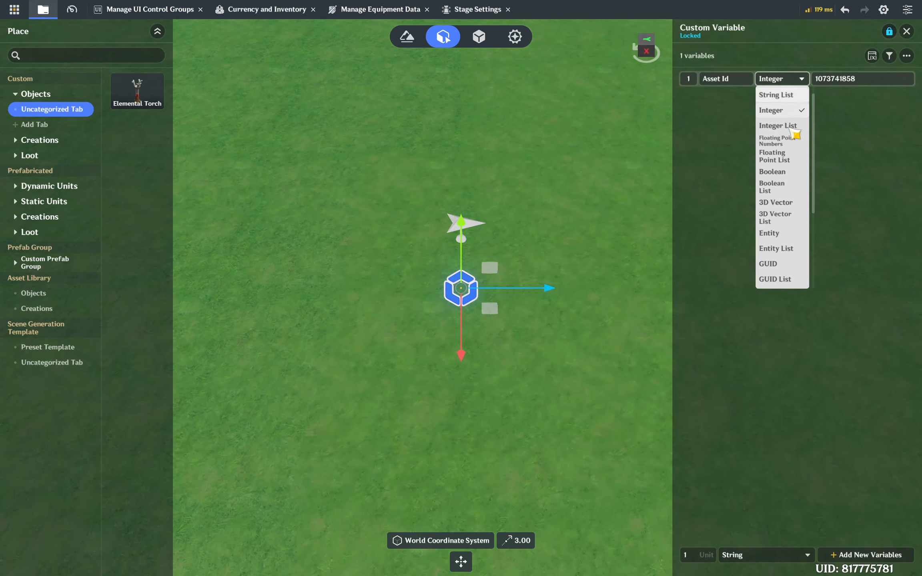
pyautogui.scroll(-2, 782, 265)
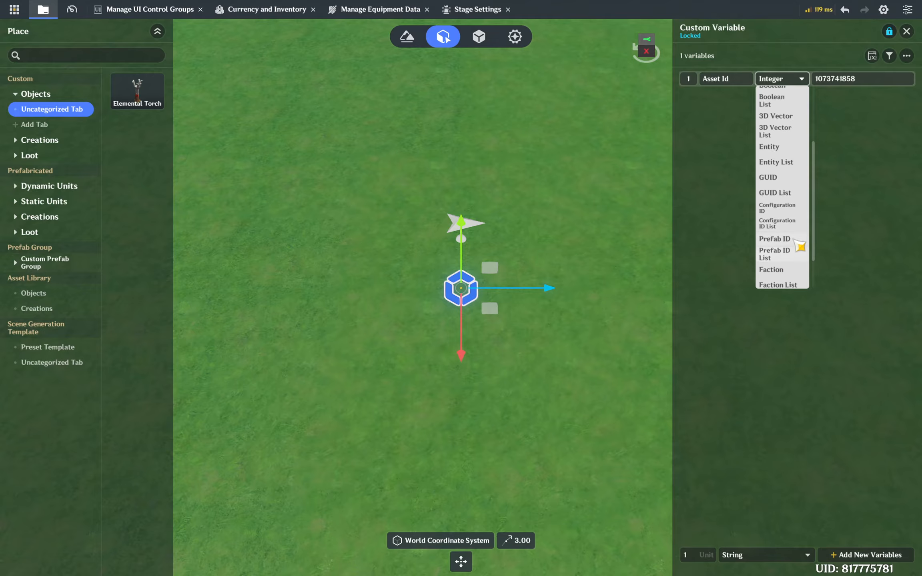
pyautogui.click(780, 222)
# Step: Paste the Box item's configuration ID as the Asset Id variable's value and close the custom variables
pyautogui.click(836, 82)
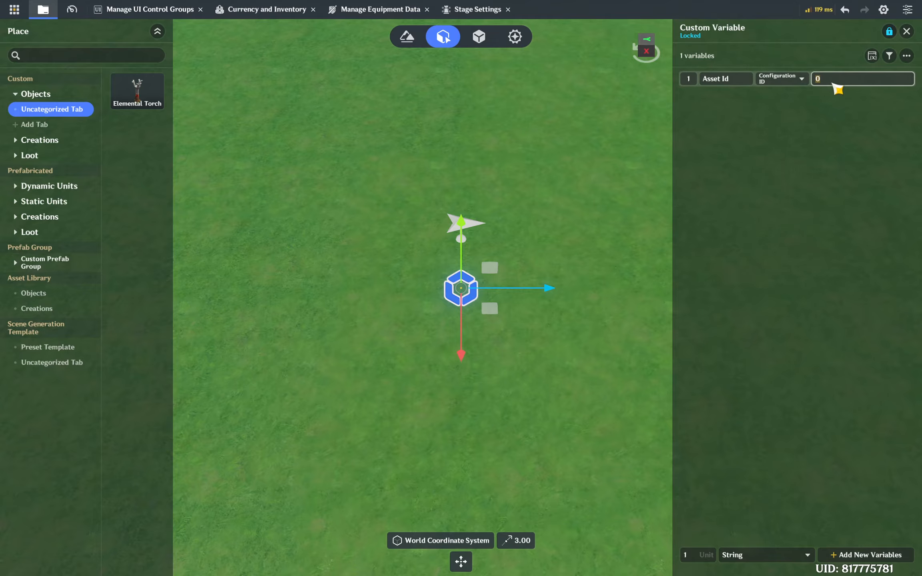
pyautogui.hotkey('ctrl', 'v')
pyautogui.click(834, 188)
pyautogui.click(906, 32)
pyautogui.click(625, 399)
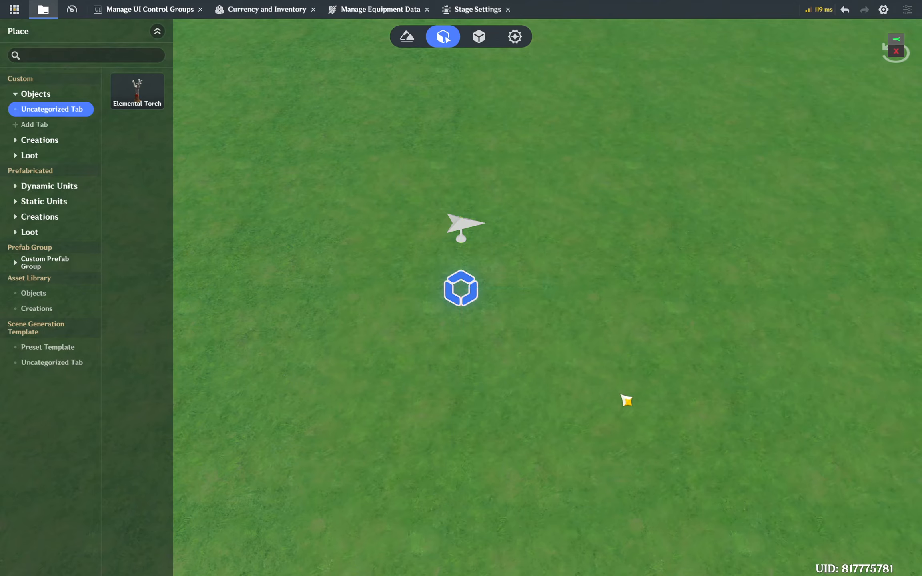
# Step: Save the stage and upload it directly without rendering the navmesh, starting a test play as Player 1
pyautogui.hotkey('ctrl', 's')
pyautogui.click(15, 9)
pyautogui.click(61, 122)
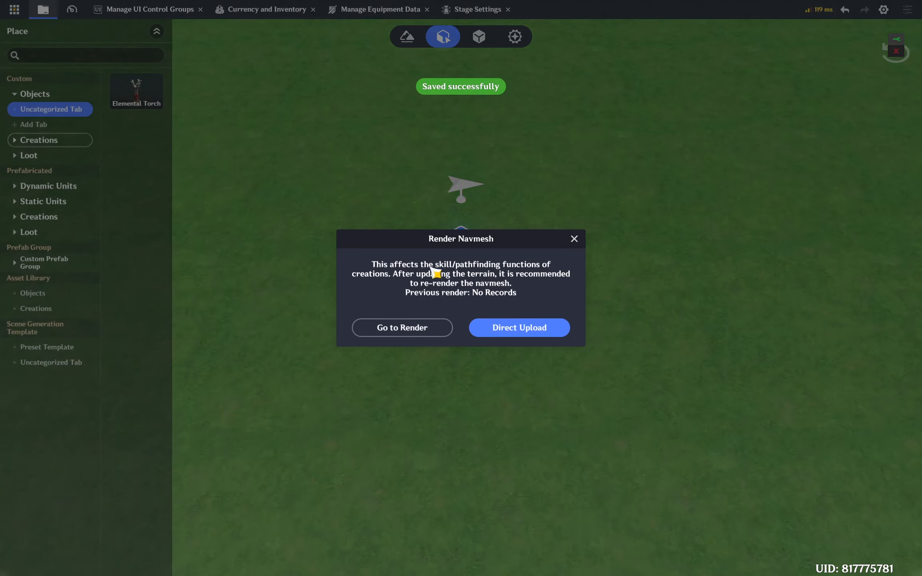
pyautogui.click(535, 327)
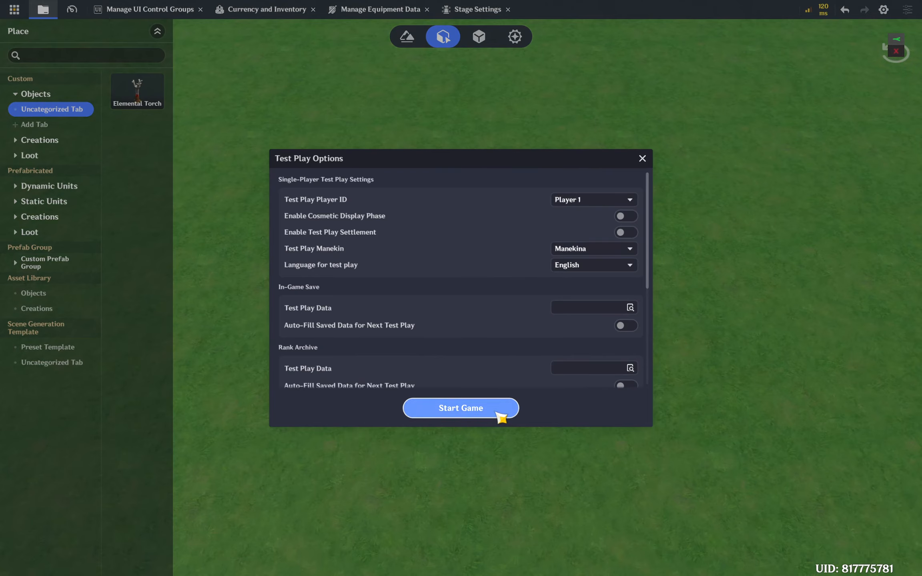
pyautogui.click(496, 412)
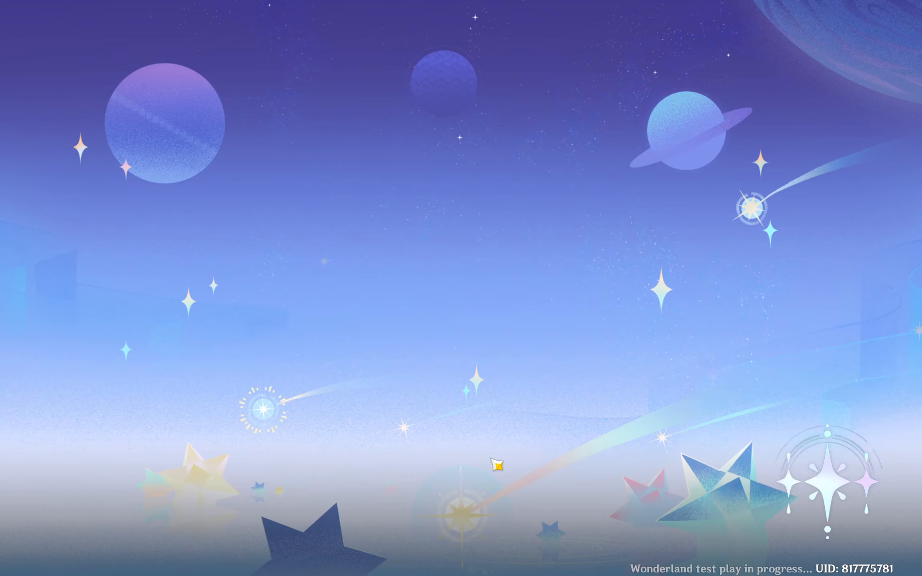
# Step: Walk the character around in the test play to check the Box item image, and abandon the challenge
pyautogui.press('a')
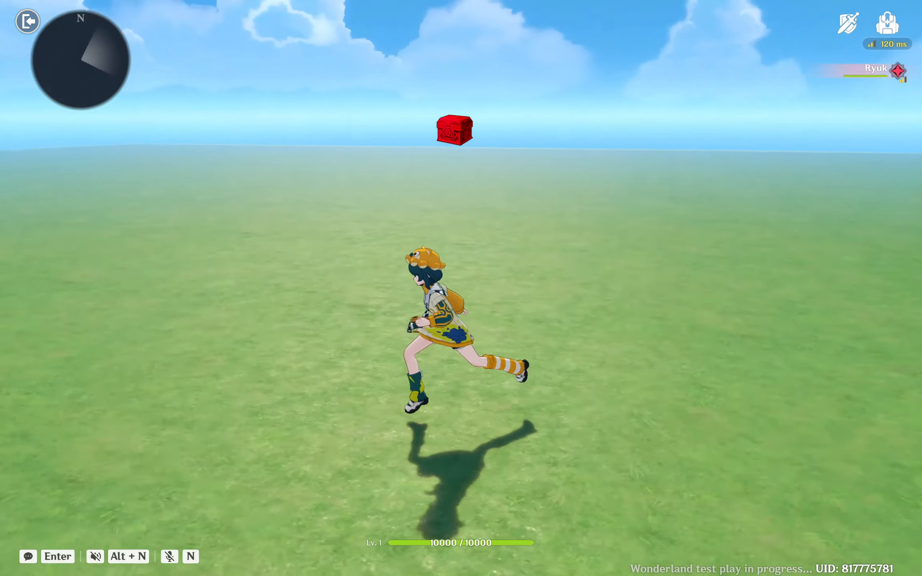
pyautogui.press('w')
pyautogui.press('s')
pyautogui.press('d')
pyautogui.press('w')
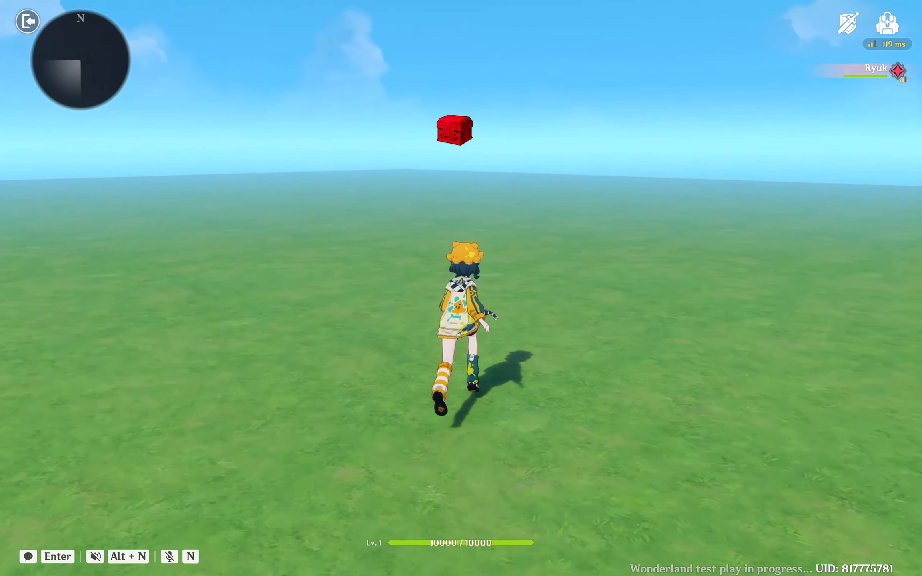
pyautogui.press('Escape')
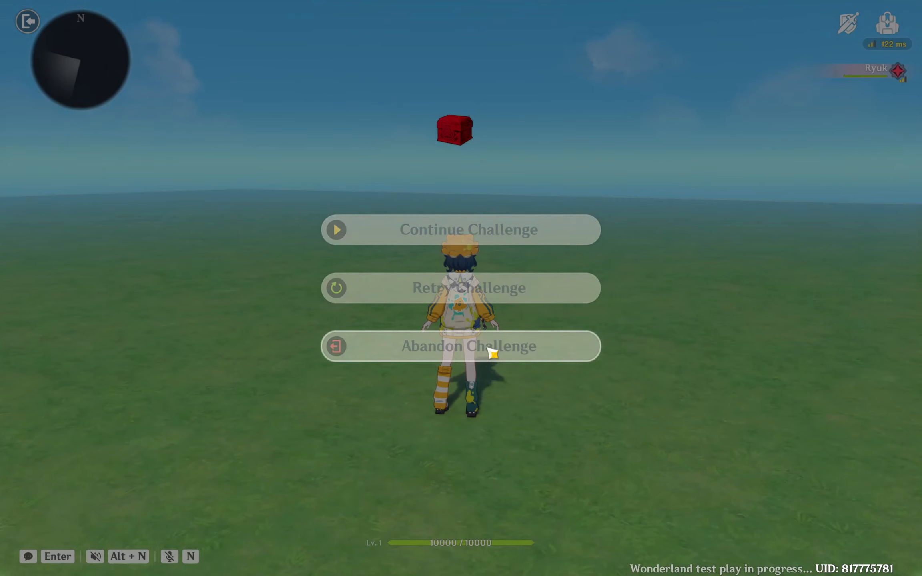
pyautogui.click(492, 353)
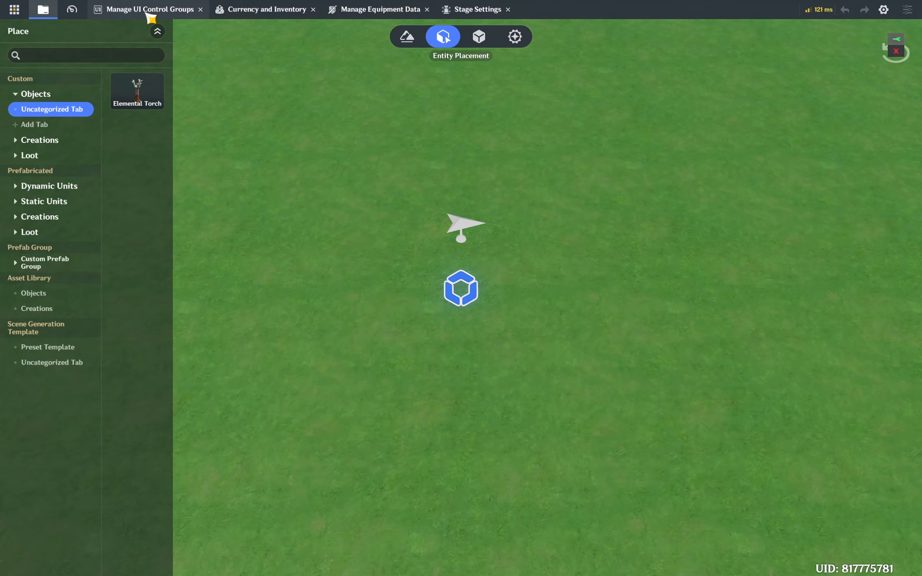
# Step: Examine the Default Layout's custom Image control, its image source options and colour, and compare it with the Box item preset's icon
pyautogui.click(148, 10)
pyautogui.click(26, 340)
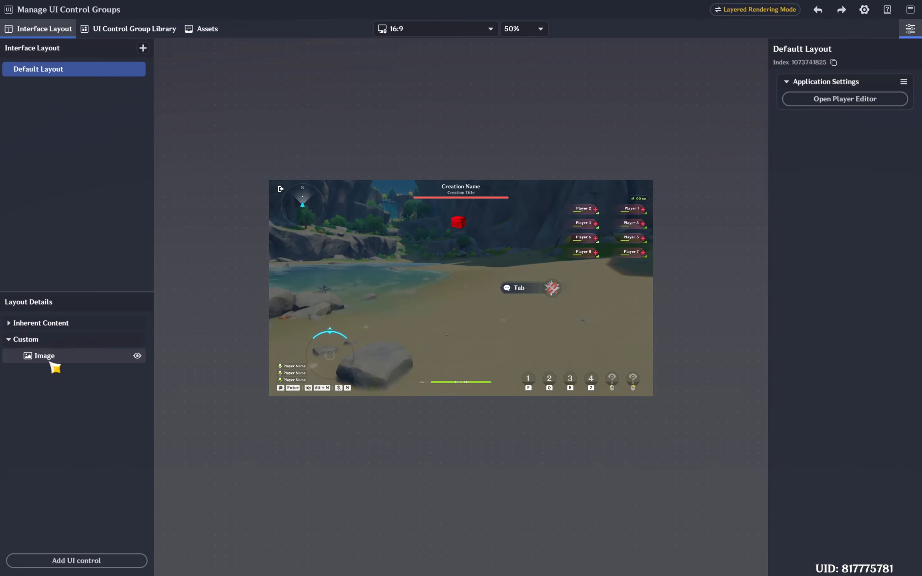
pyautogui.click(52, 360)
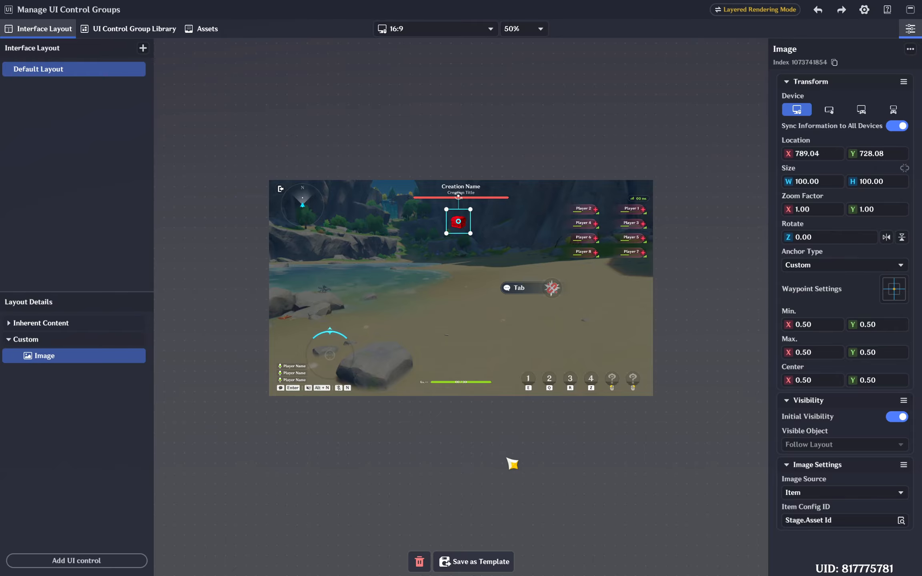
pyautogui.click(815, 496)
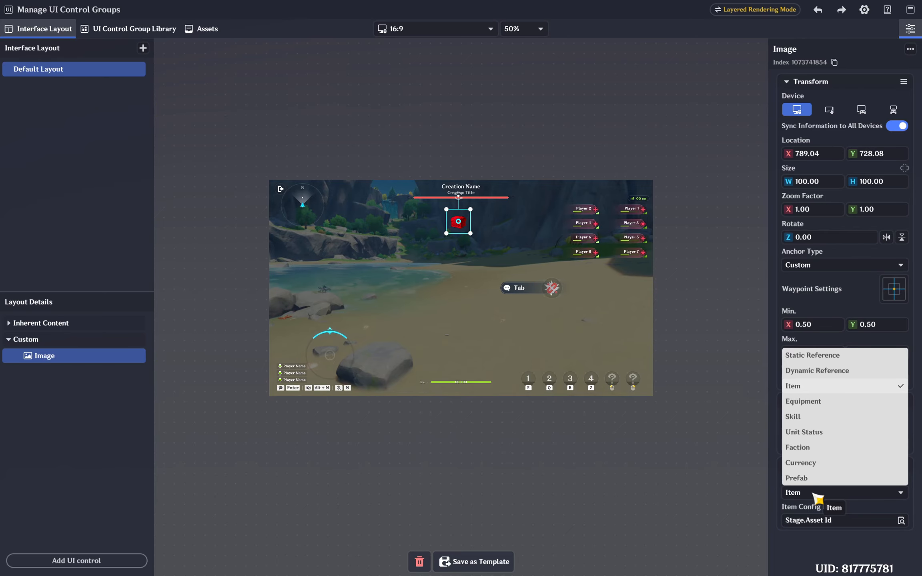
pyautogui.scroll(3, 460, 231)
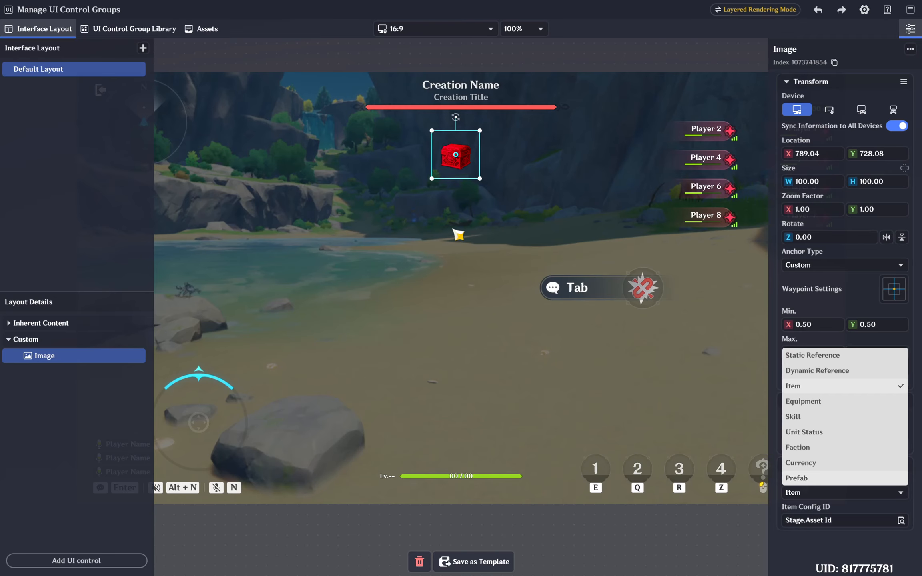
pyautogui.press('Escape')
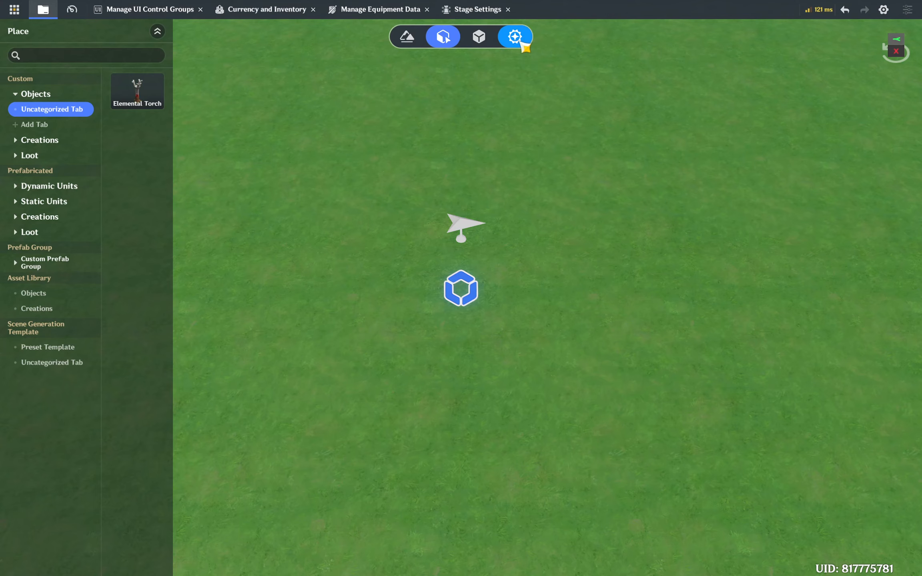
pyautogui.click(520, 42)
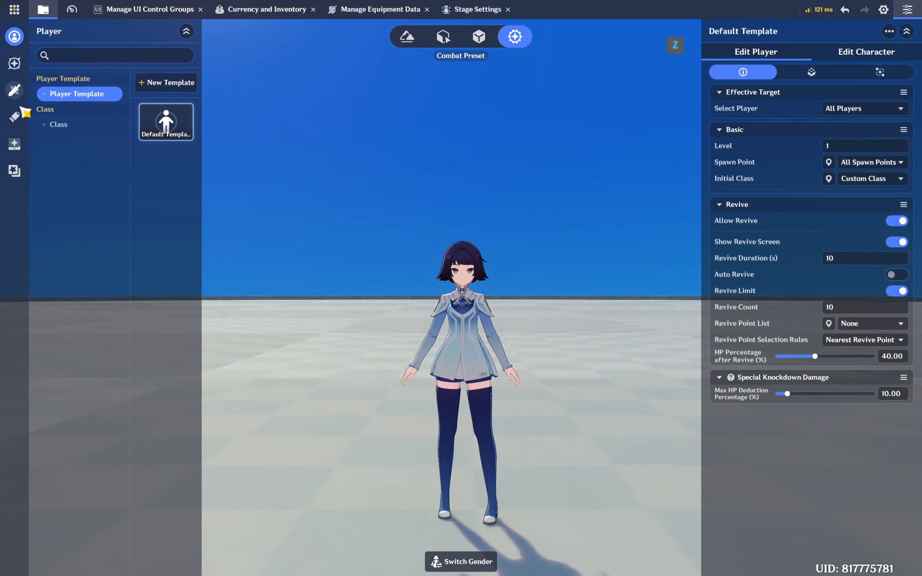
pyautogui.click(14, 90)
pyautogui.click(20, 147)
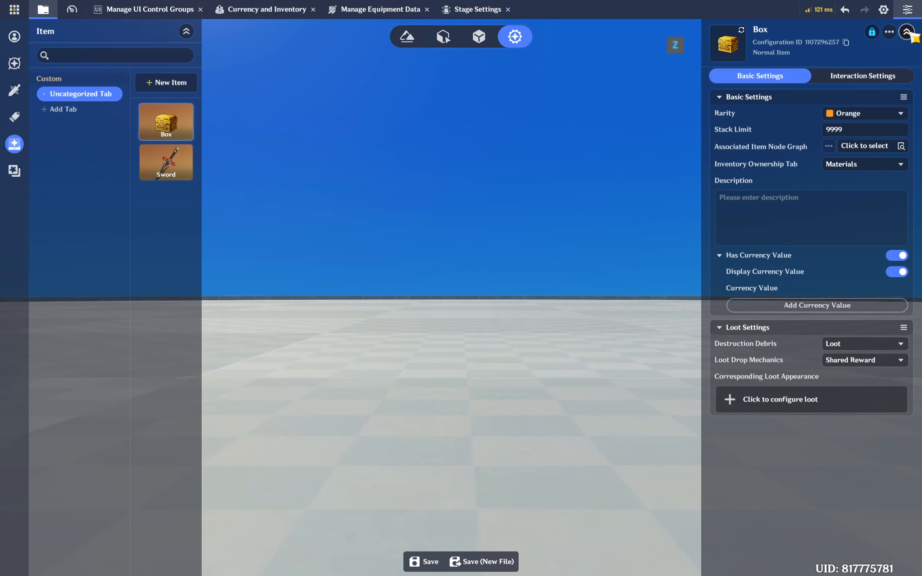
# Step: Switch the layout Image control's source to Static Reference and set its fill color to white, FFFFFF
pyautogui.click(155, 16)
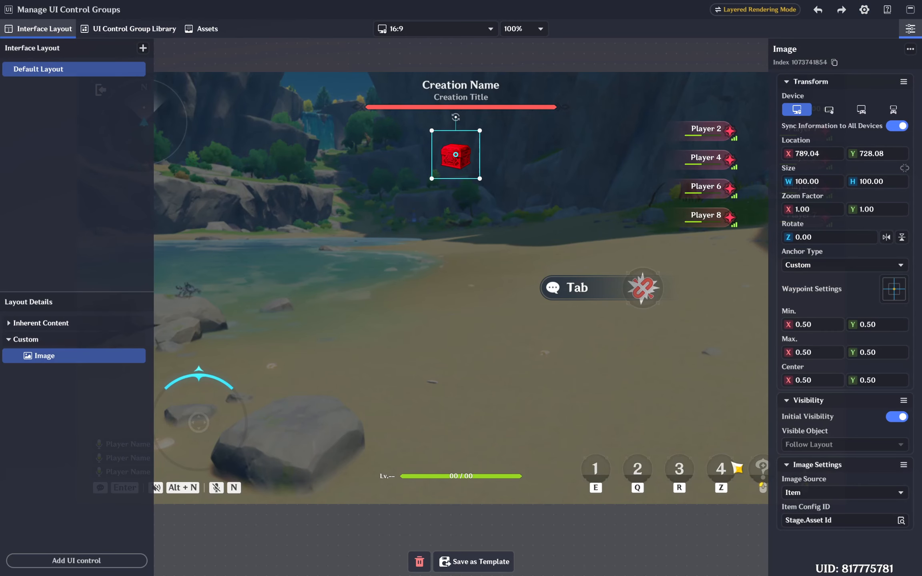
pyautogui.click(854, 497)
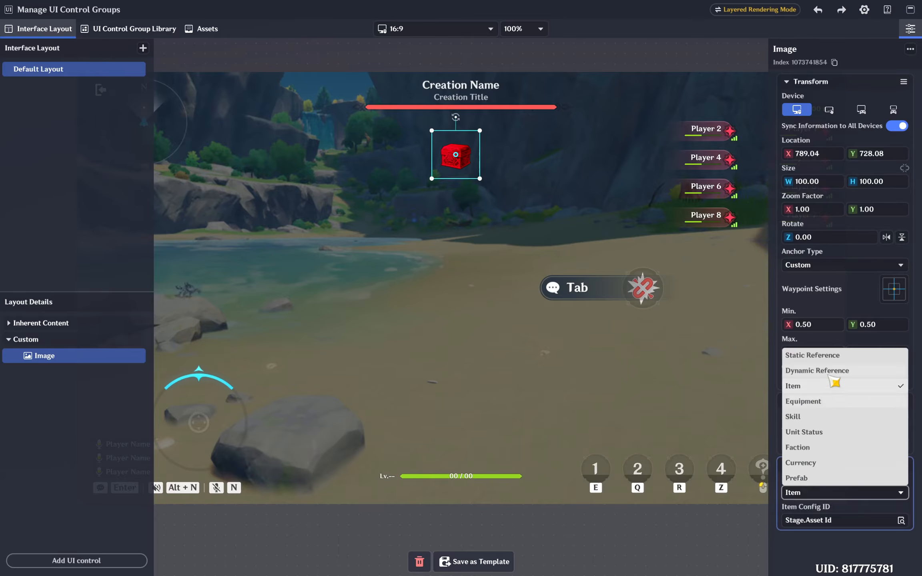
pyautogui.click(817, 355)
pyautogui.scroll(-2, 827, 535)
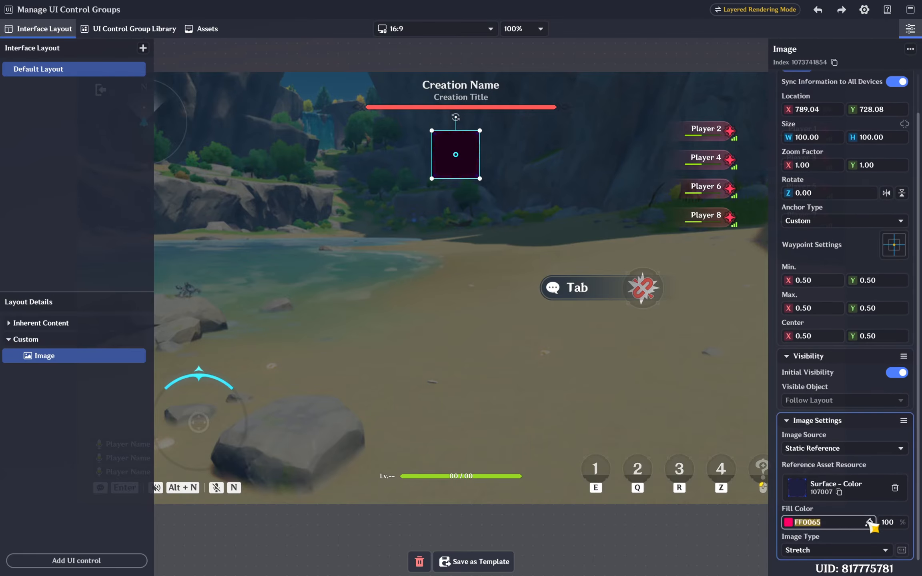
pyautogui.click(871, 525)
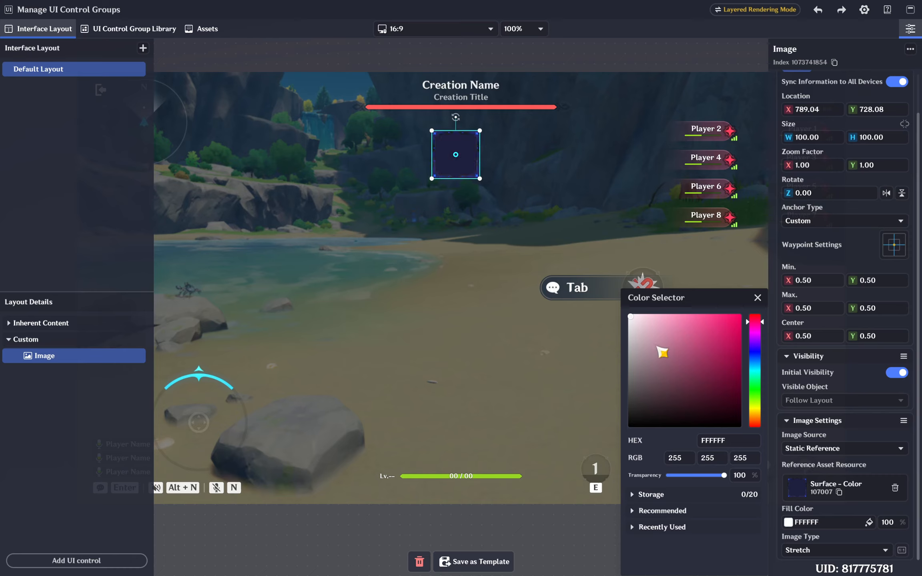
pyautogui.click(759, 298)
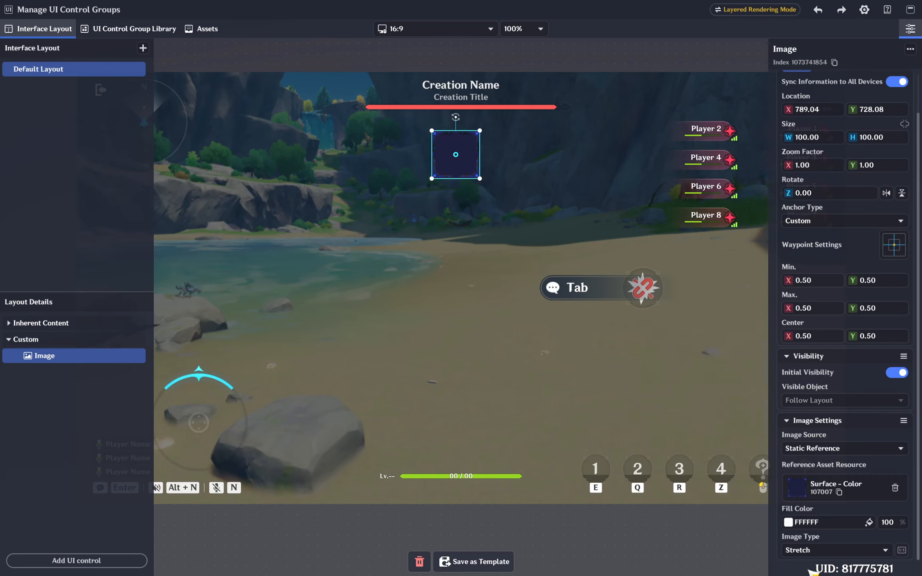
# Step: Set the Image control's source back to Item and inspect its preview on the layout
pyautogui.click(837, 448)
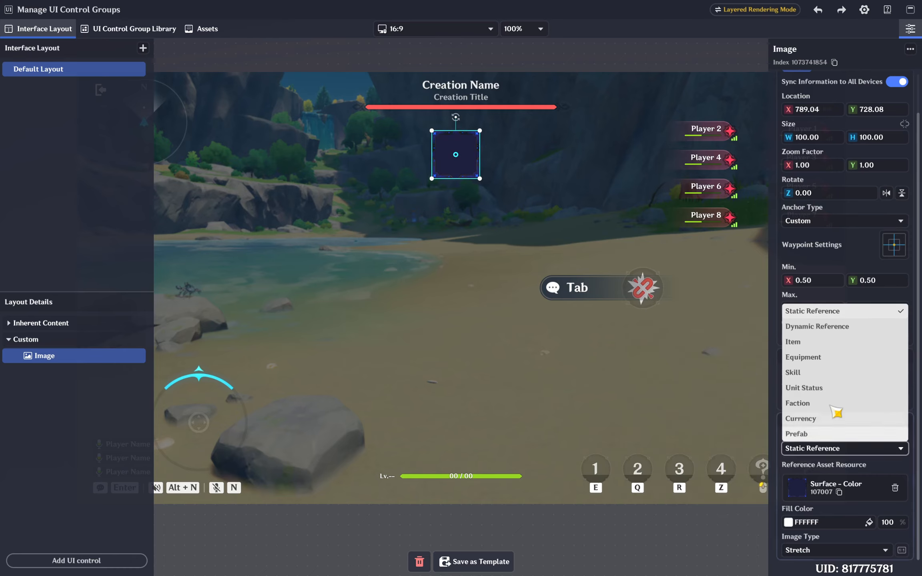
pyautogui.click(819, 343)
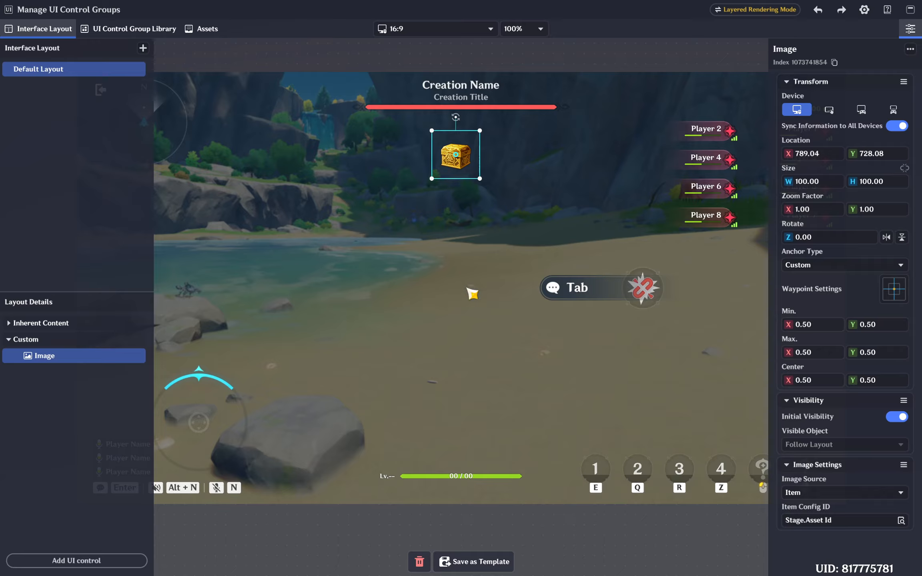
pyautogui.click(478, 210)
pyautogui.click(464, 159)
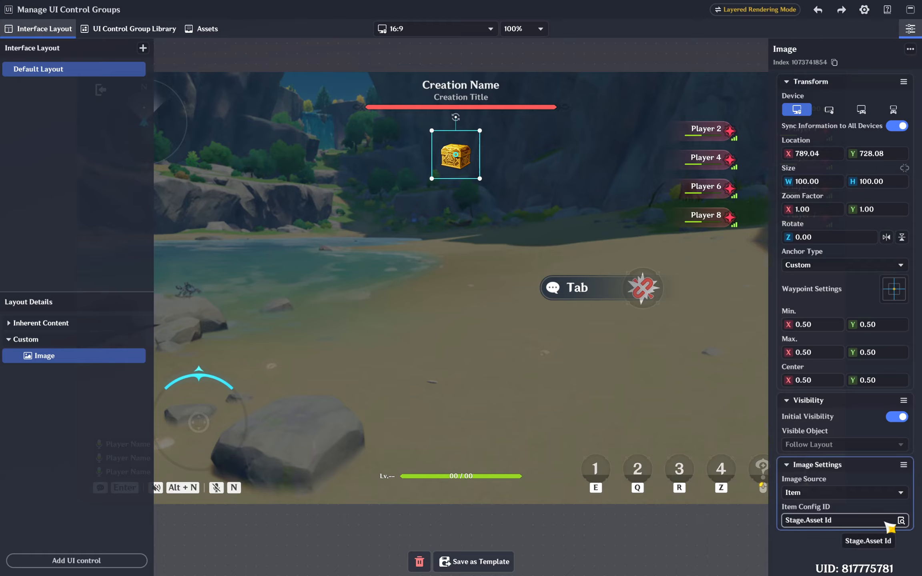
# Step: Set the Image control's source to Equipment, and copy the Sword item's configuration ID before returning to the stage entity
pyautogui.click(888, 494)
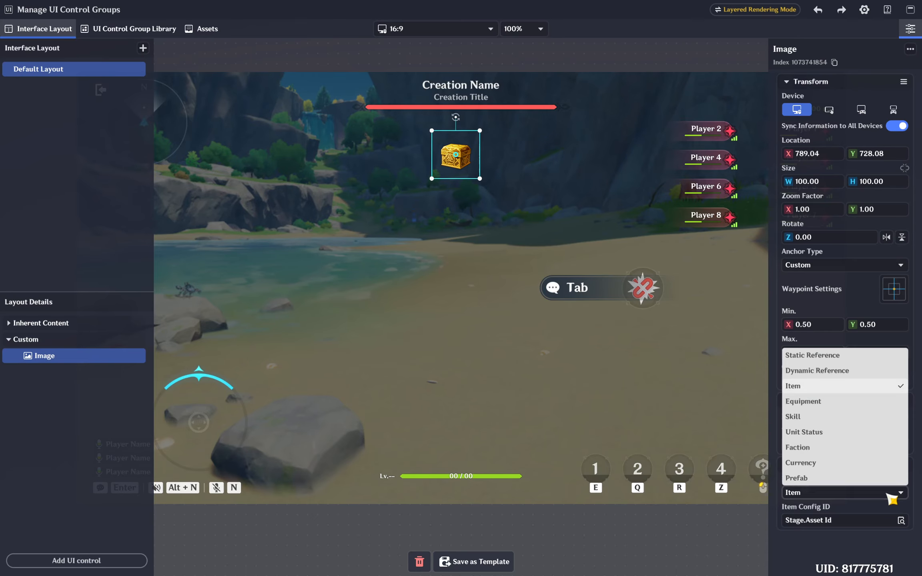
pyautogui.click(823, 405)
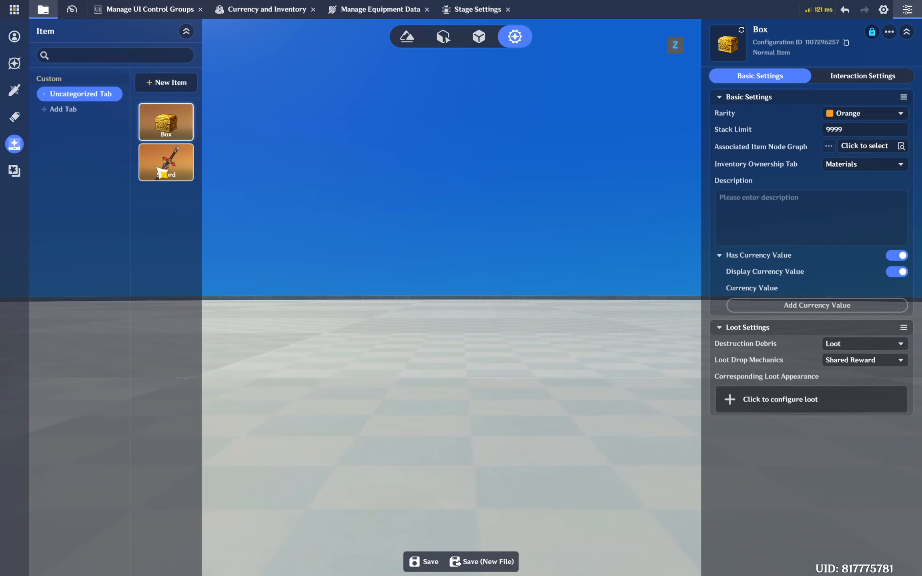
pyautogui.click(162, 173)
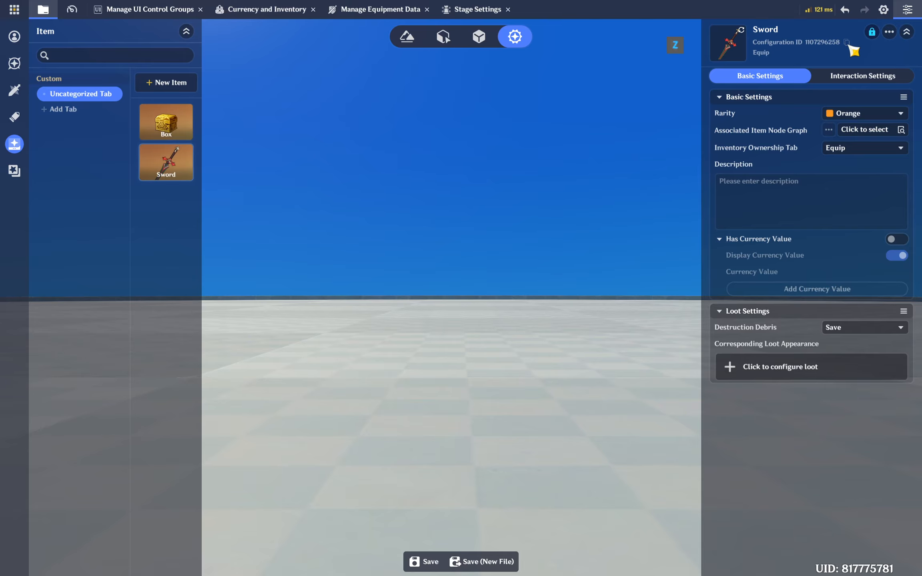
pyautogui.click(847, 42)
pyautogui.click(443, 37)
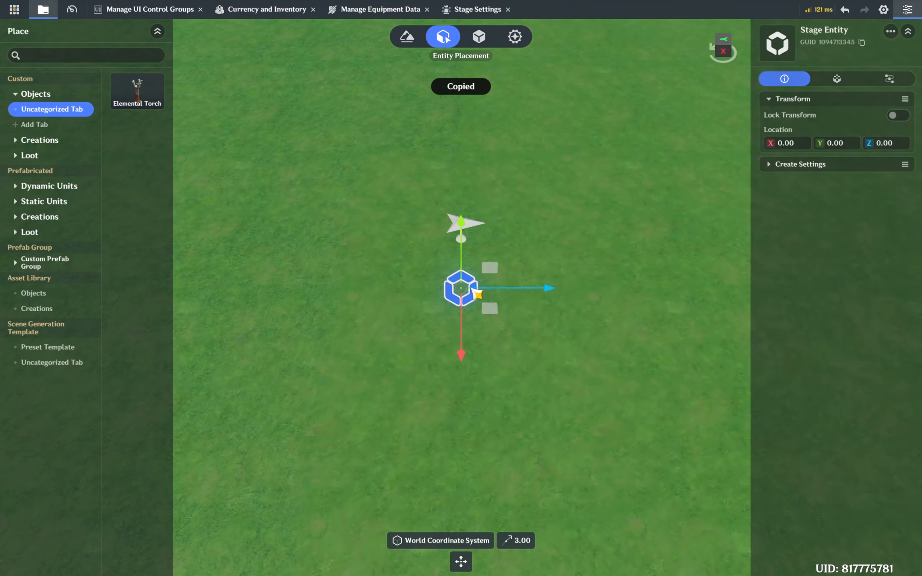
pyautogui.click(837, 79)
pyautogui.click(838, 133)
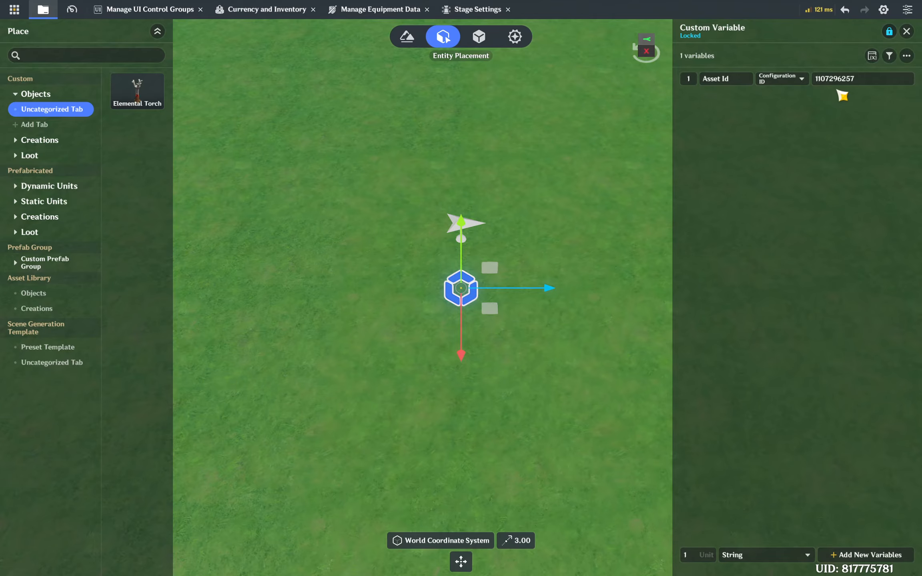
pyautogui.click(845, 80)
pyautogui.hotkey('ctrl', 'v')
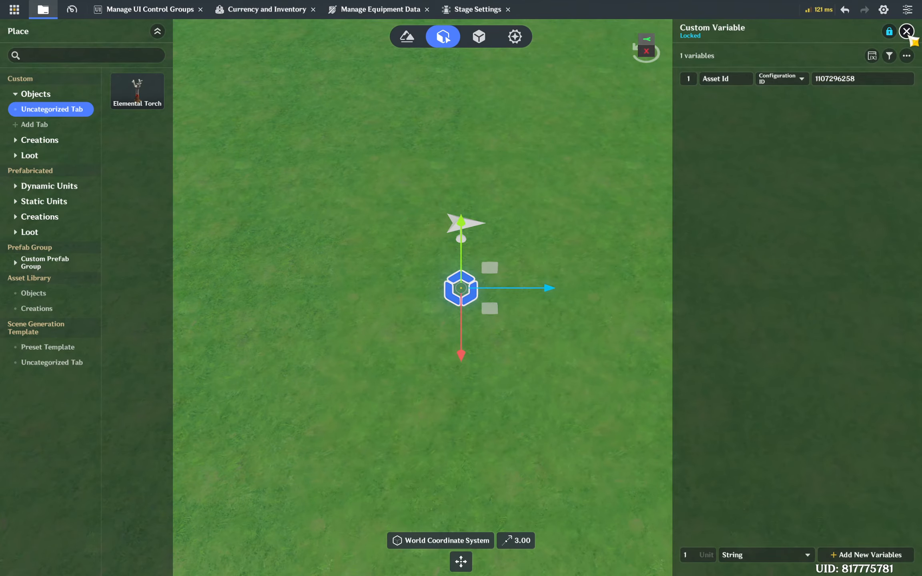
pyautogui.click(907, 32)
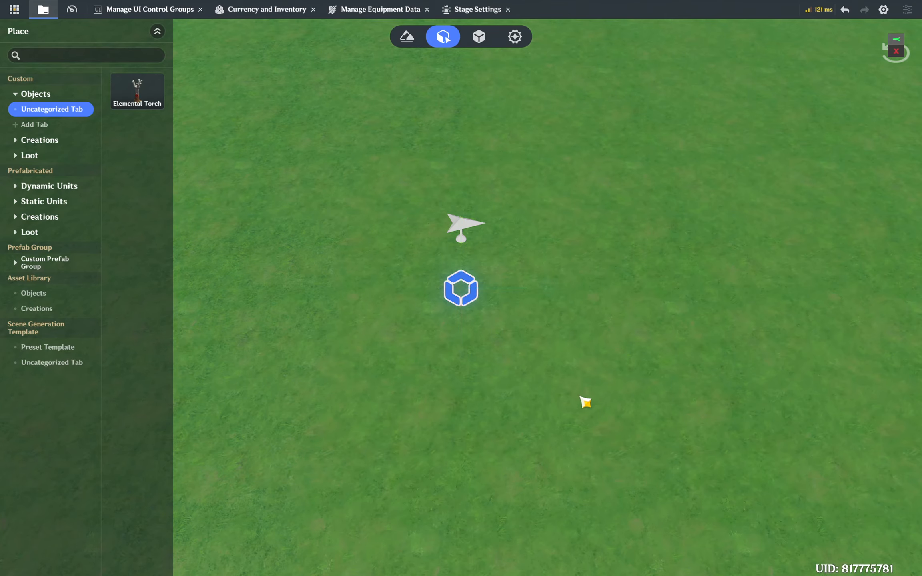
# Step: In the UI control groups' Default Layout, set the custom Image control's image source to Skill
pyautogui.click(148, 9)
pyautogui.click(500, 245)
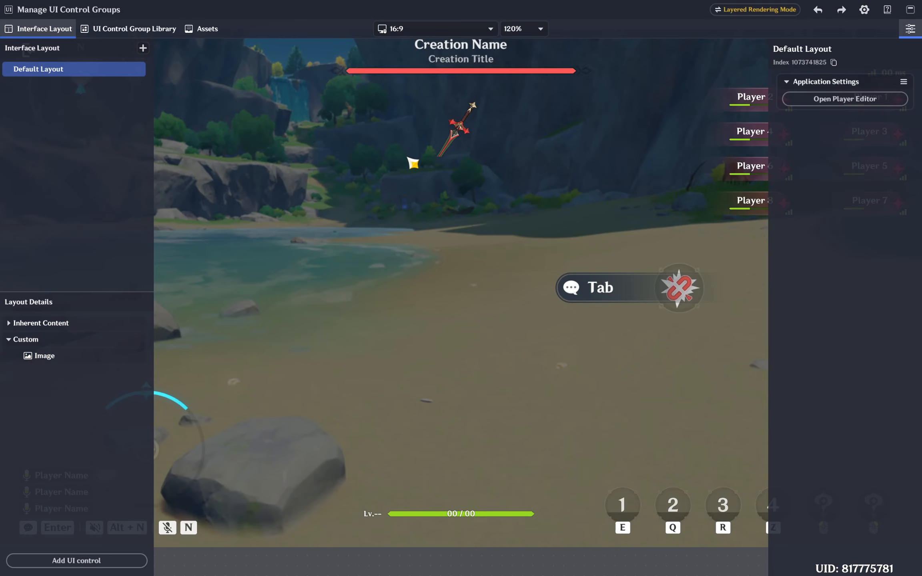
pyautogui.click(462, 129)
pyautogui.click(498, 319)
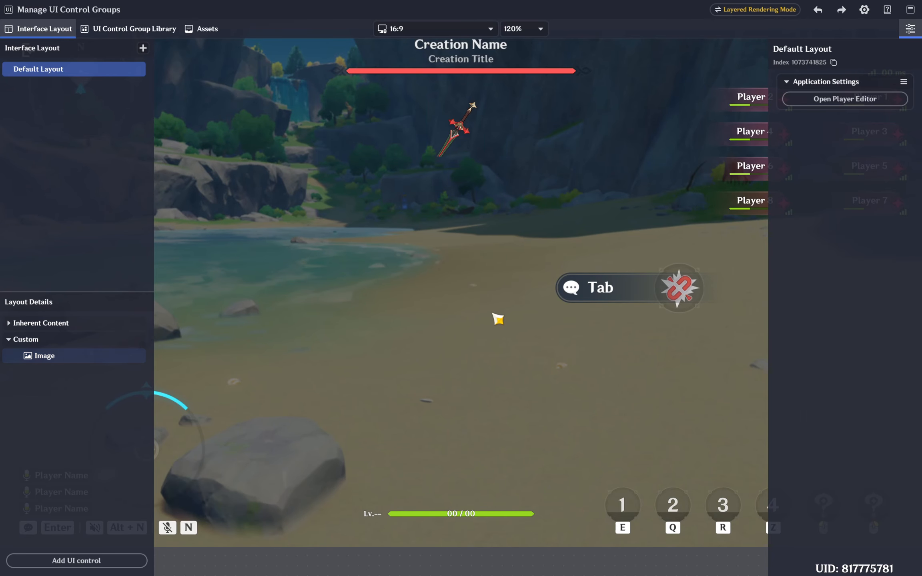
pyautogui.click(114, 358)
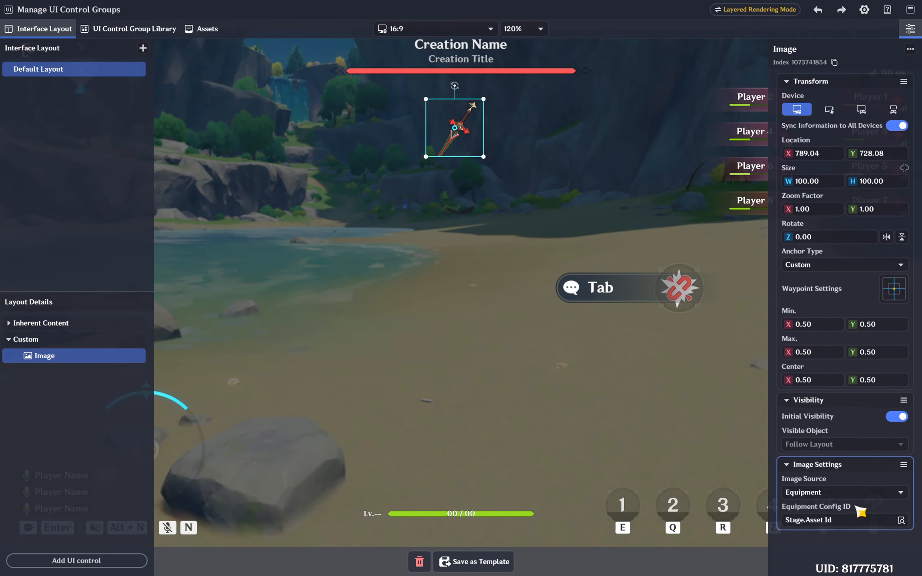
pyautogui.click(837, 492)
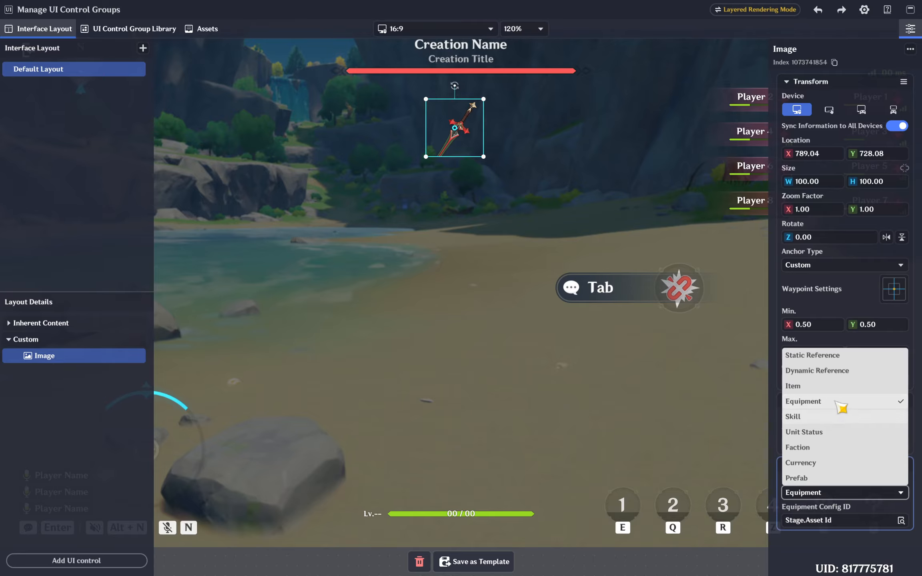
pyautogui.click(822, 420)
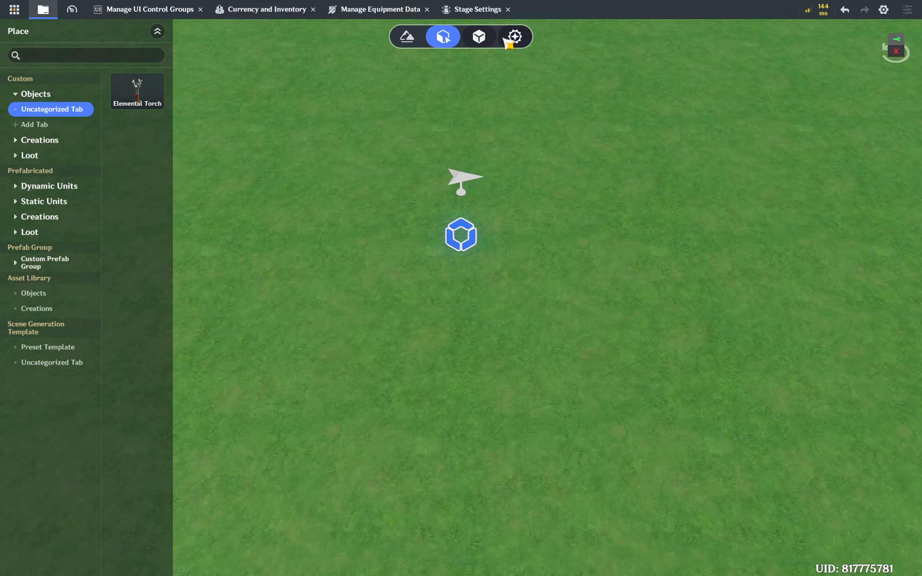
# Step: Copy the configuration ID of the Heal character skill from the combat presets
pyautogui.click(515, 37)
pyautogui.click(14, 91)
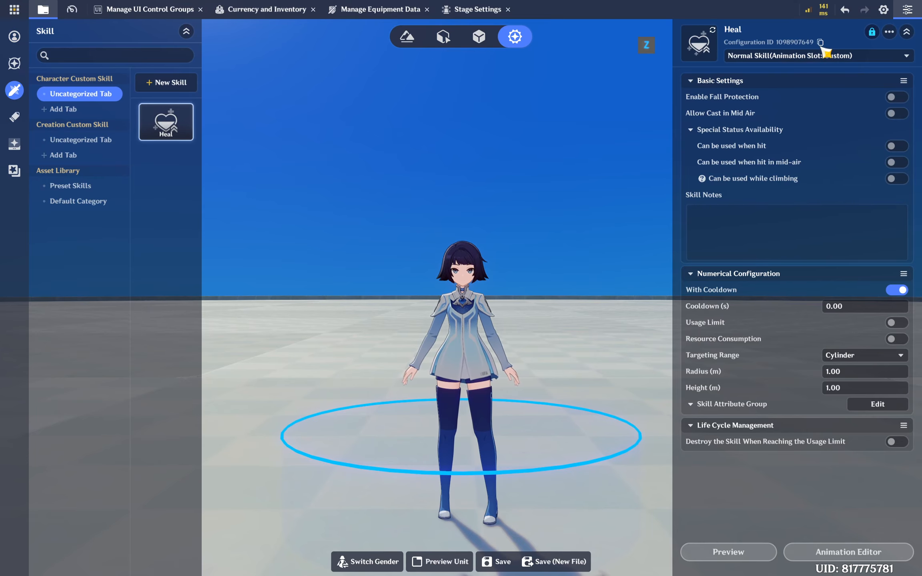
pyautogui.click(821, 43)
pyautogui.click(443, 36)
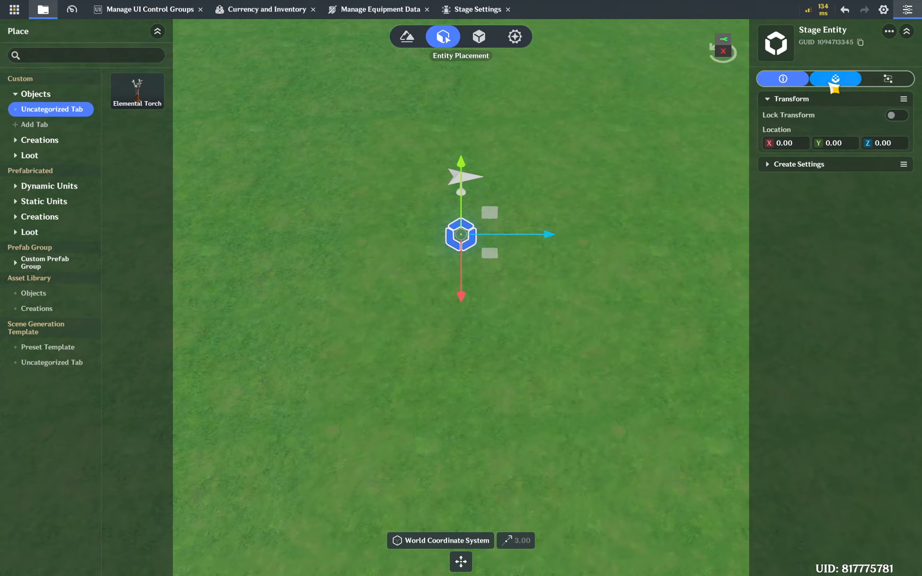
pyautogui.click(835, 78)
pyautogui.click(825, 136)
pyautogui.click(844, 79)
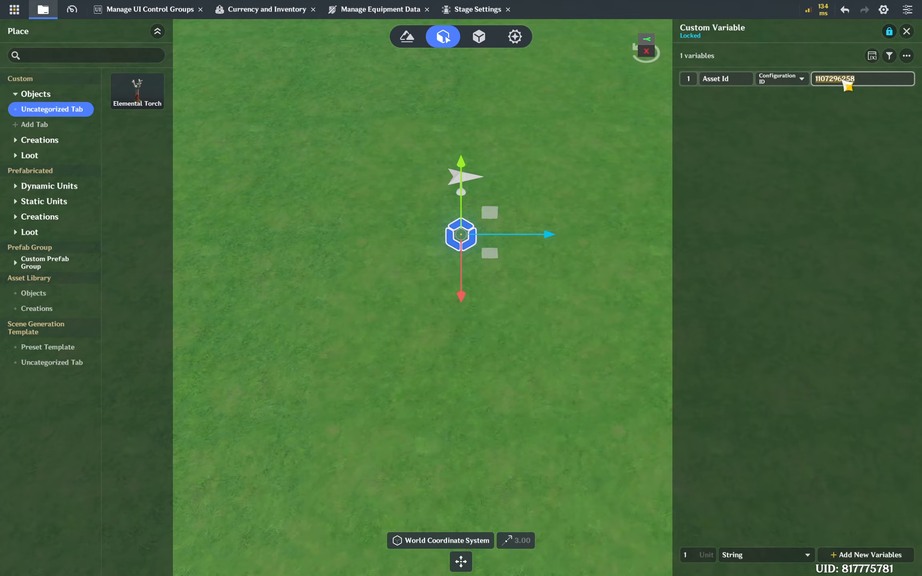
pyautogui.click(906, 31)
pyautogui.click(504, 416)
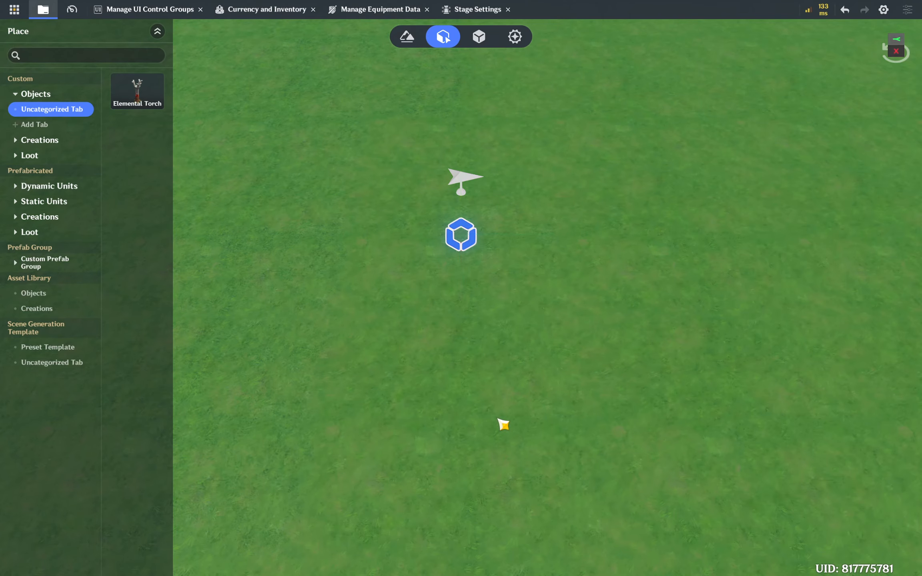
# Step: Check the custom Image in the Default Layout and set its image source to Unit Status
pyautogui.click(145, 9)
pyautogui.click(484, 126)
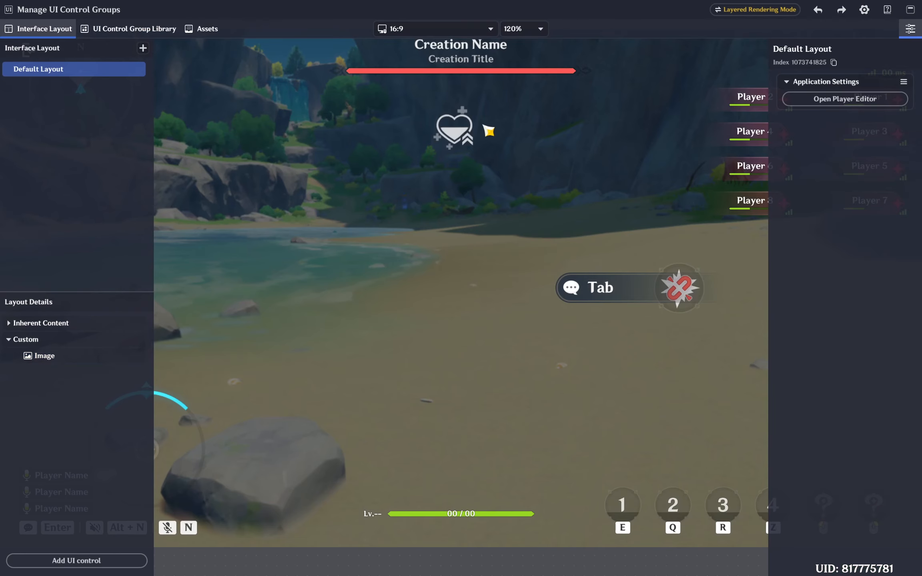
pyautogui.click(462, 129)
pyautogui.click(420, 182)
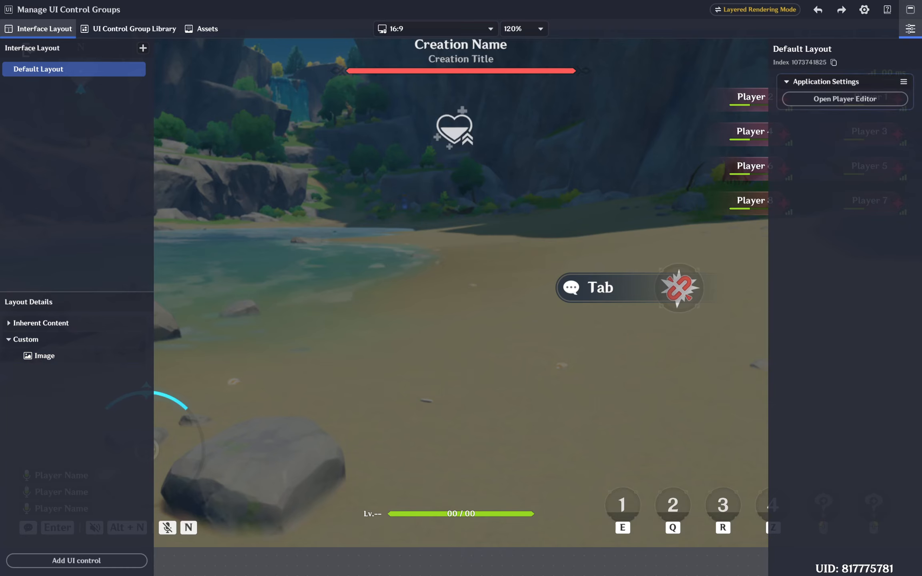
pyautogui.click(87, 357)
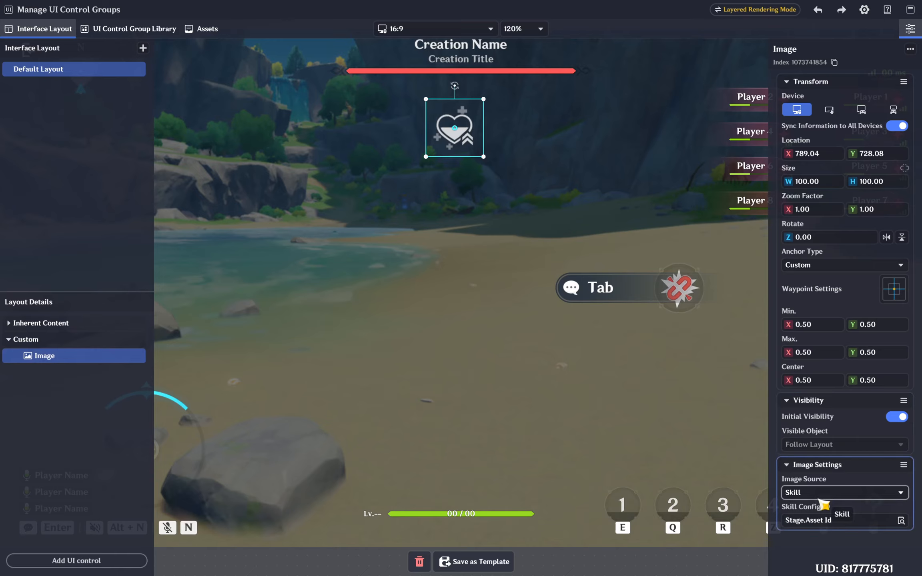
pyautogui.click(819, 437)
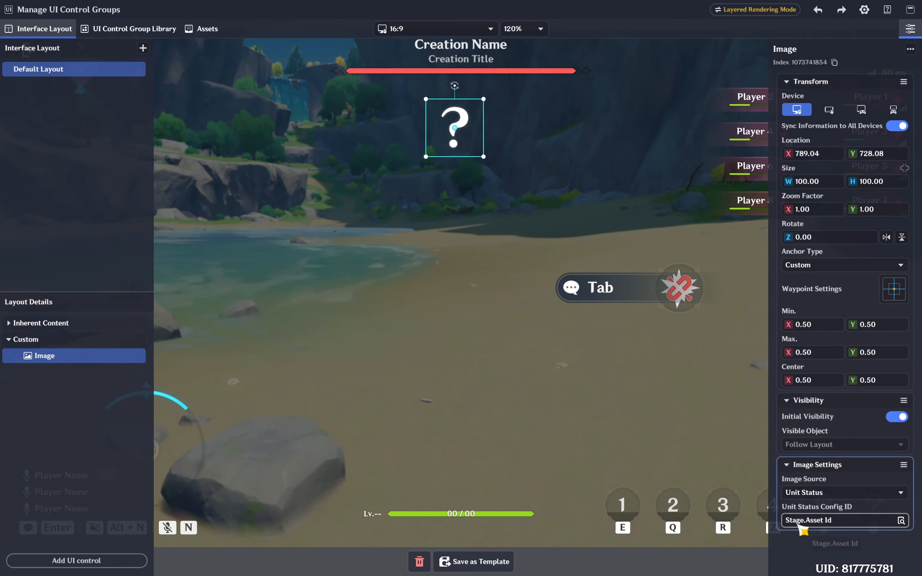
pyautogui.click(910, 9)
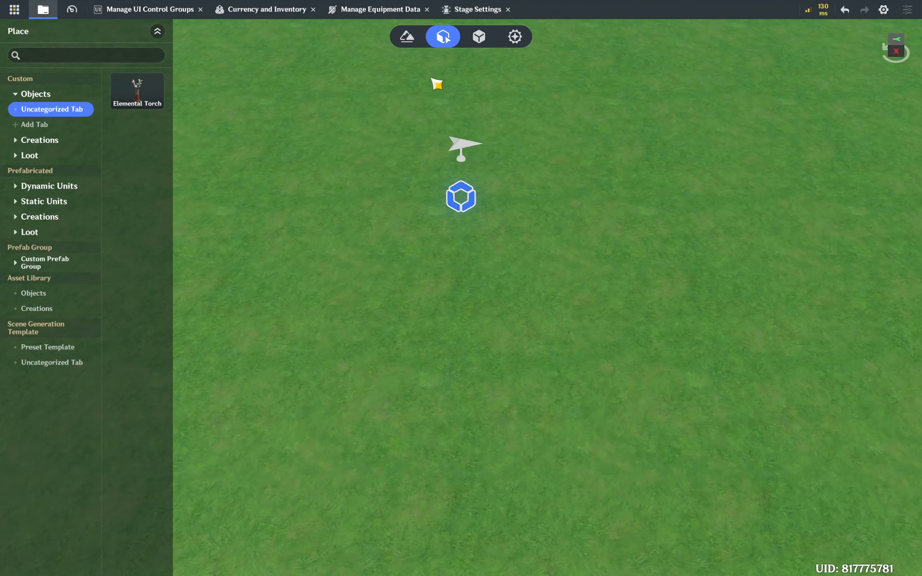
# Step: Copy the configuration ID of the Speed Booster unit status from the combat presets
pyautogui.click(527, 38)
pyautogui.click(16, 64)
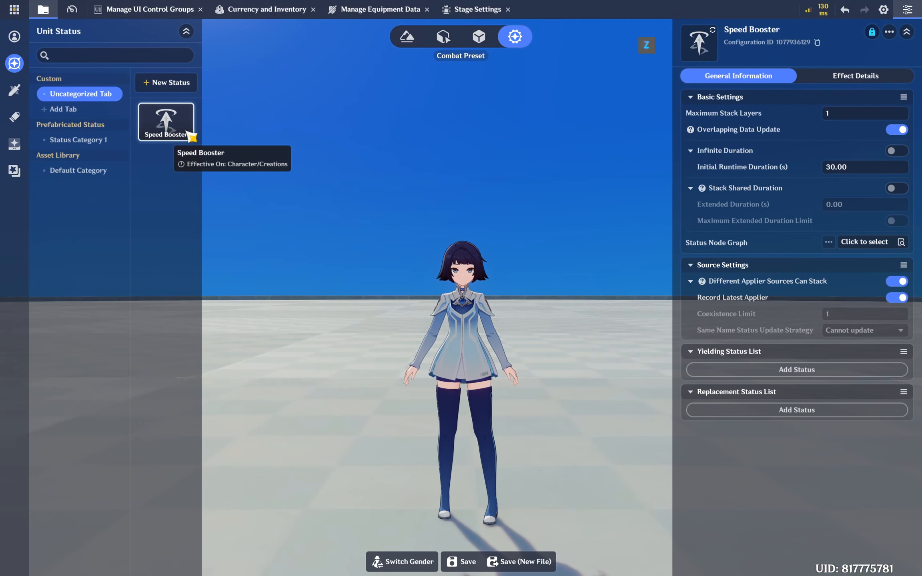
pyautogui.click(817, 42)
pyautogui.click(443, 37)
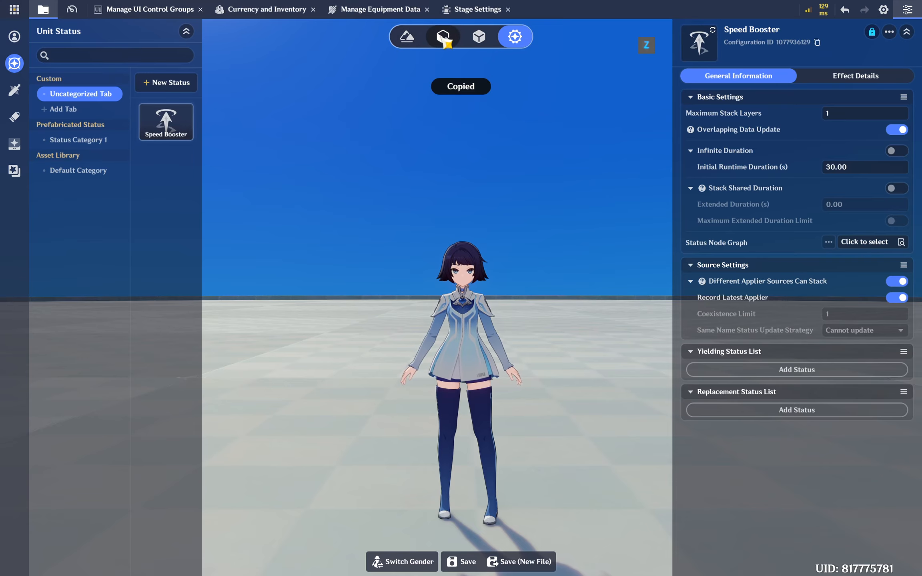
pyautogui.click(462, 197)
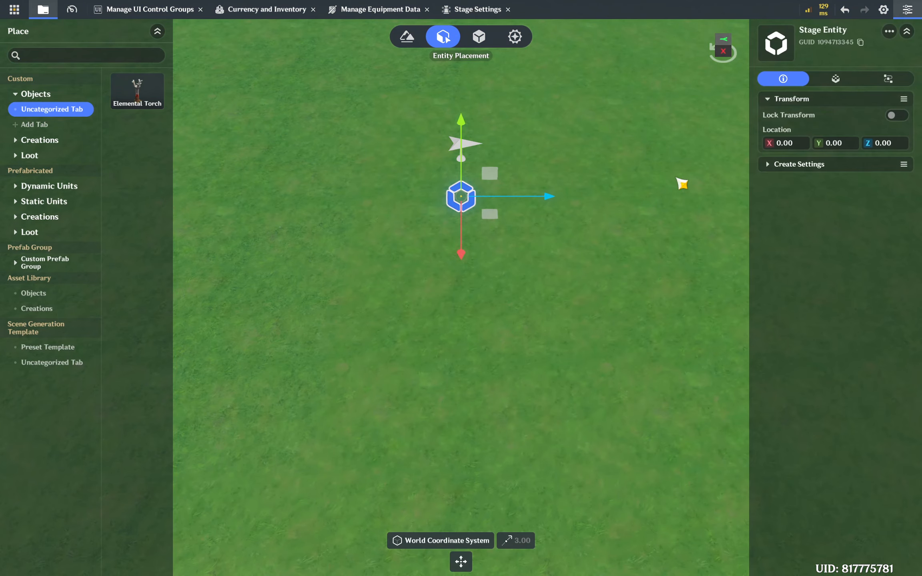
pyautogui.click(837, 78)
pyautogui.click(840, 128)
pyautogui.click(846, 80)
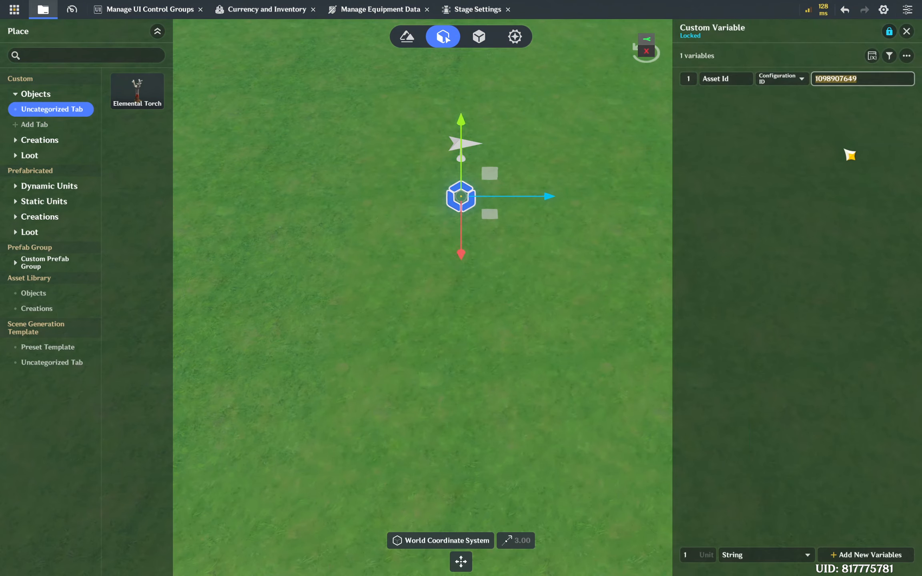
pyautogui.hotkey('ctrl', 'v')
pyautogui.click(907, 31)
pyautogui.click(560, 387)
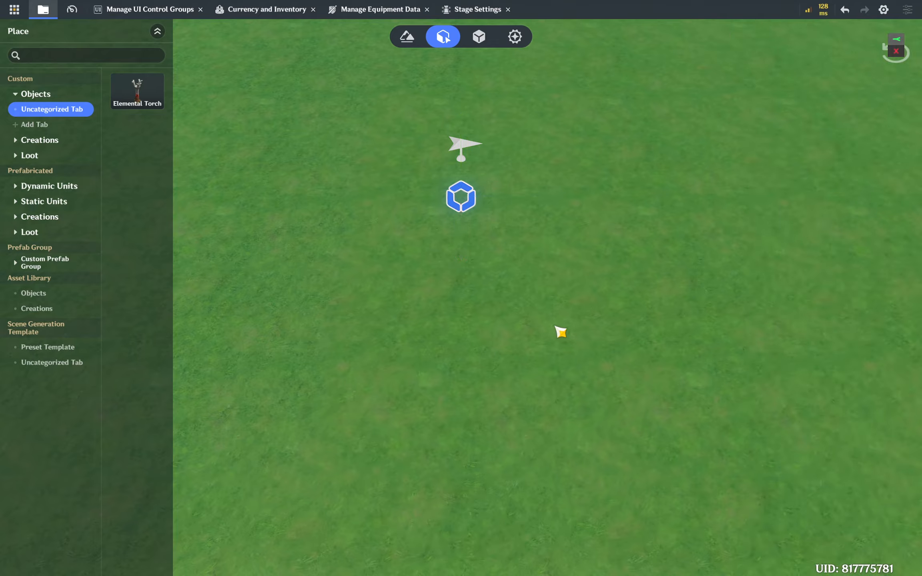
# Step: Check the custom Image in the Default Layout and set its image source to Faction
pyautogui.click(163, 12)
pyautogui.click(480, 182)
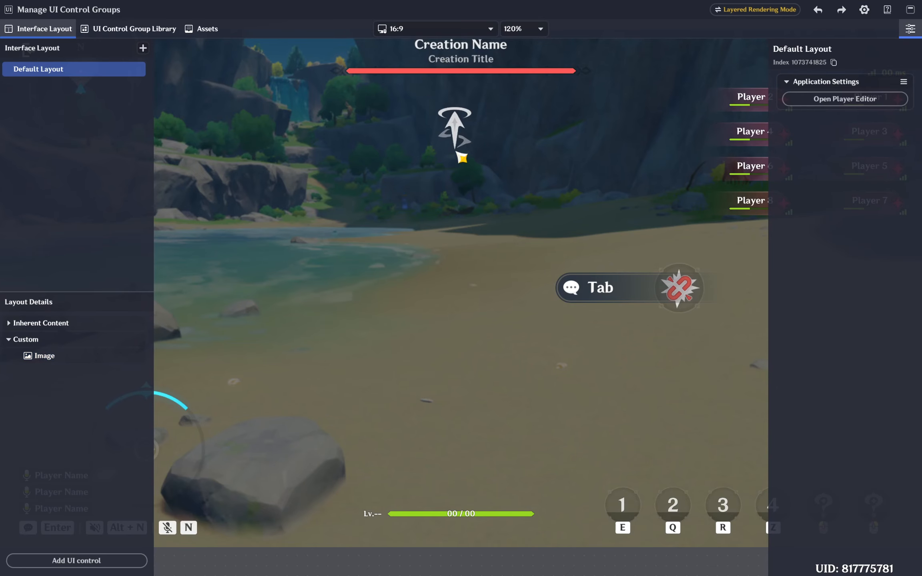
pyautogui.click(74, 357)
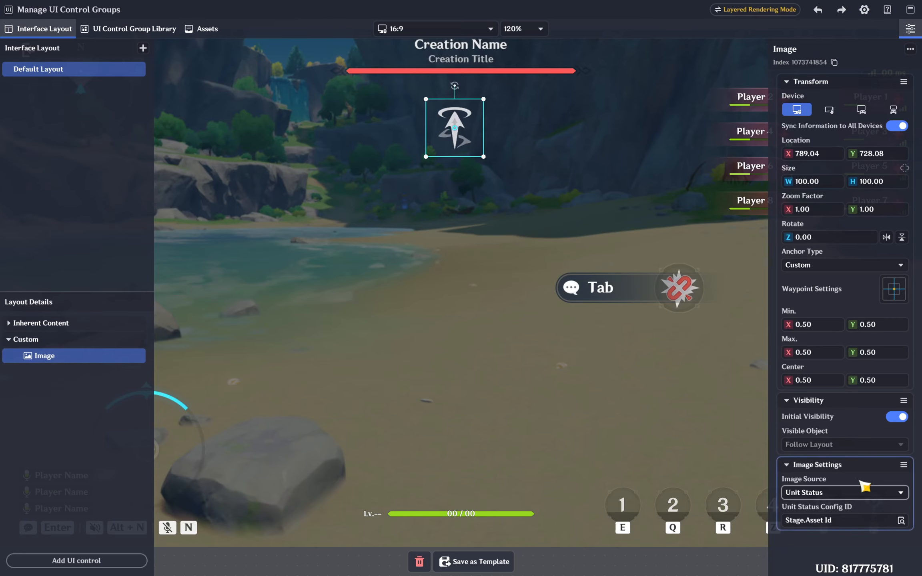
pyautogui.click(853, 496)
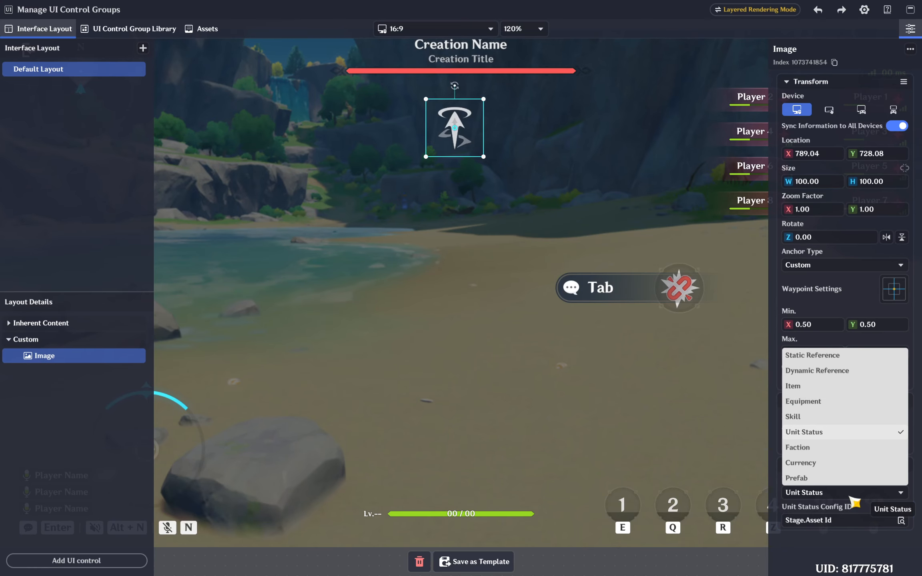
pyautogui.click(818, 450)
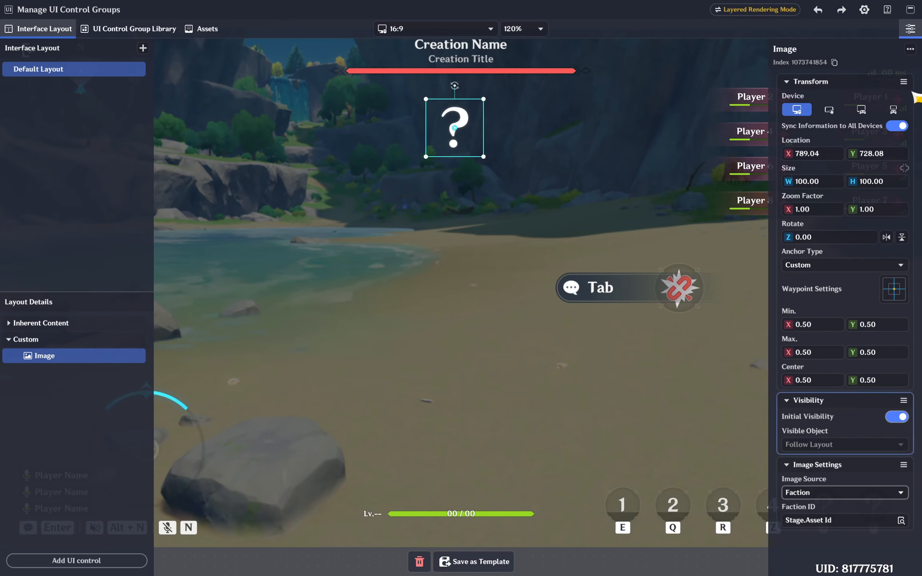
pyautogui.click(910, 9)
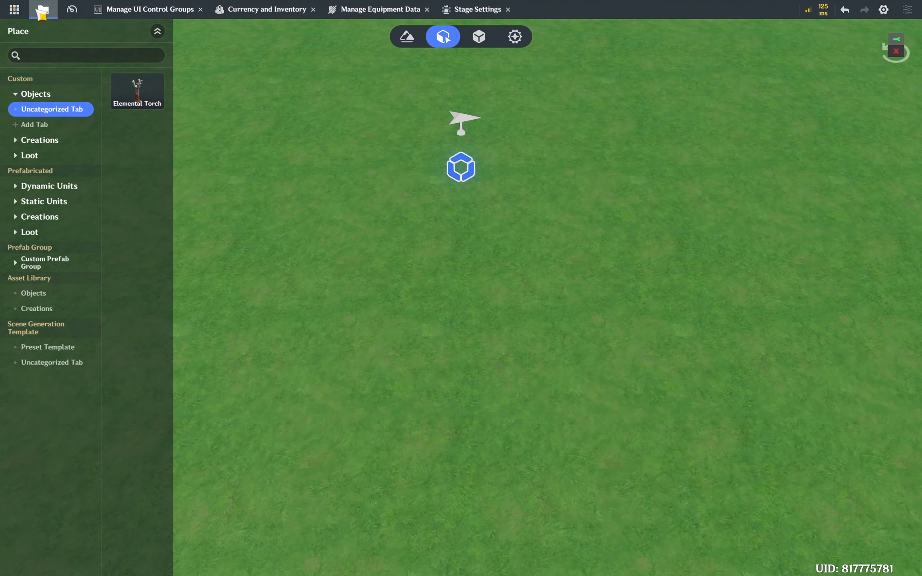
# Step: View the Initial Player Faction's icon choices in the stage's faction settings and copy that faction's ID
pyautogui.click(14, 9)
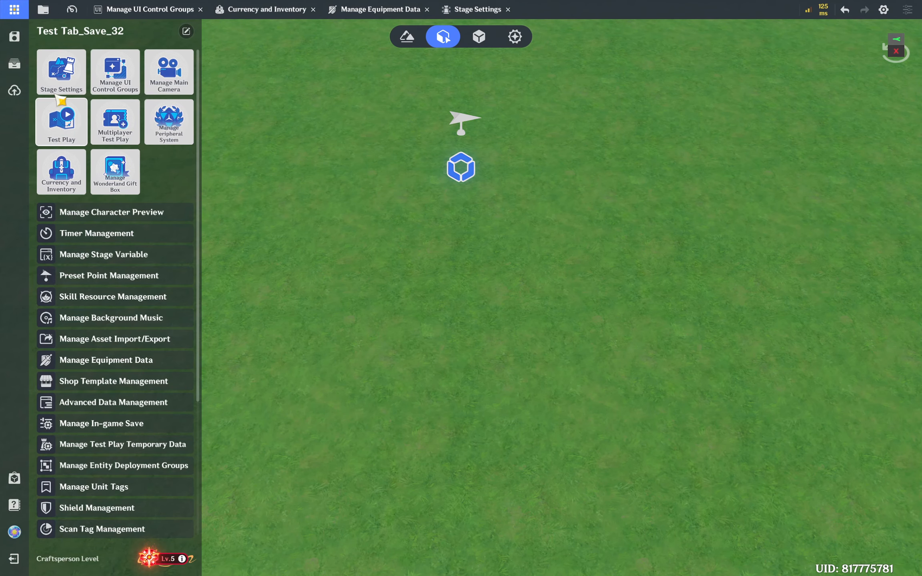
pyautogui.click(73, 81)
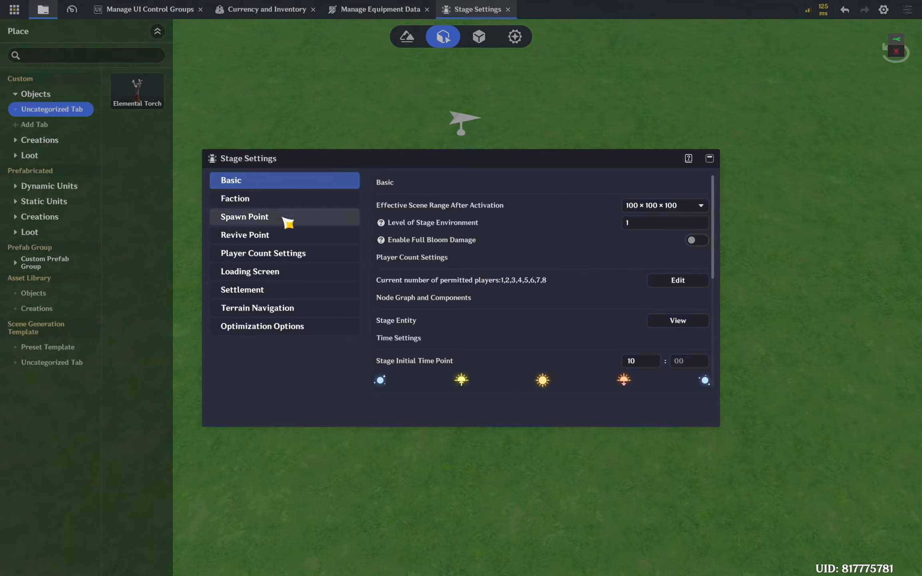
pyautogui.click(277, 200)
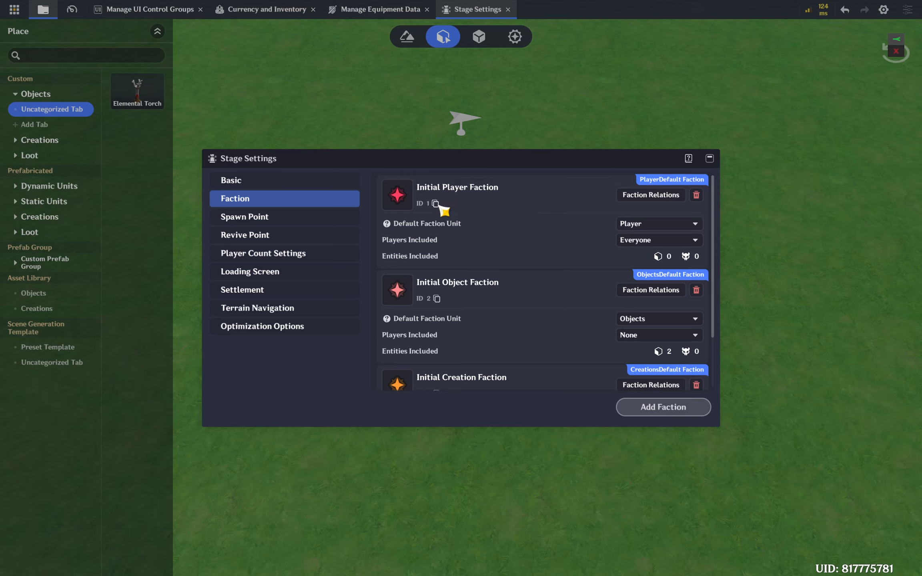
pyautogui.click(402, 202)
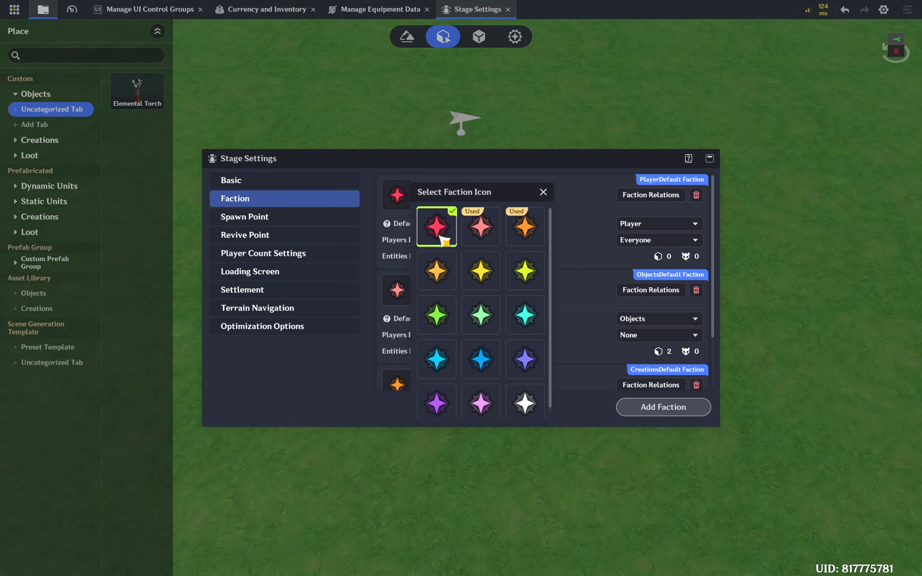
pyautogui.click(341, 388)
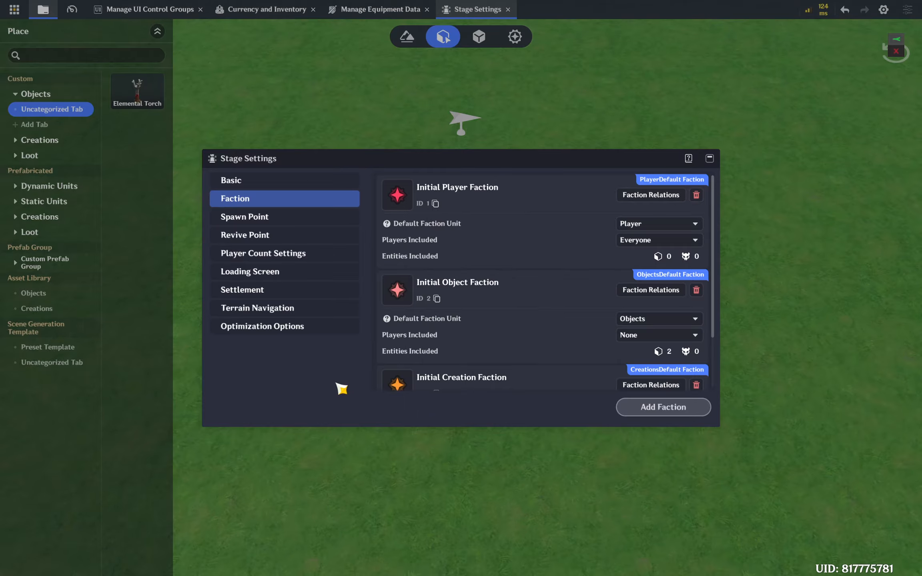
pyautogui.click(435, 203)
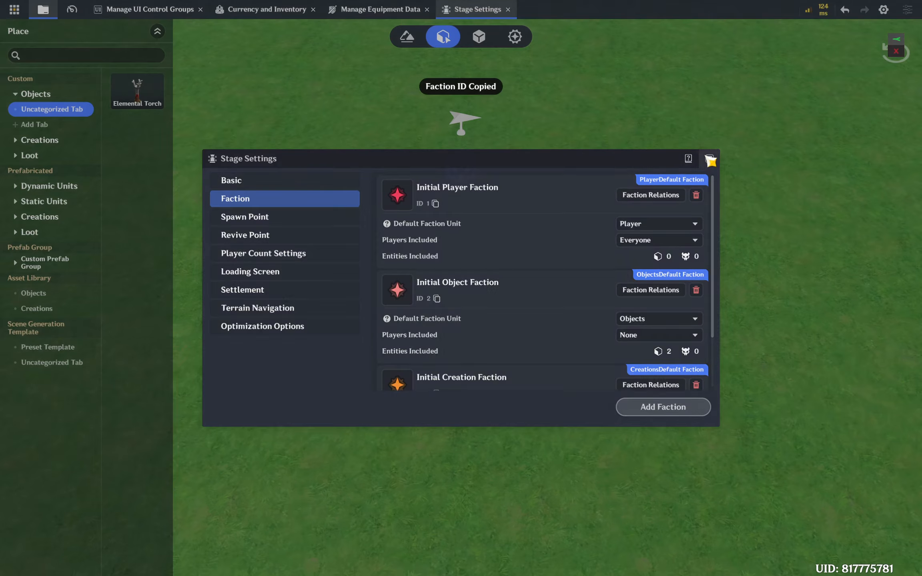
pyautogui.click(710, 158)
# Step: Change the Stage Entity's Asset Id variable to the Faction type with a value of 1 and save the project
pyautogui.click(835, 78)
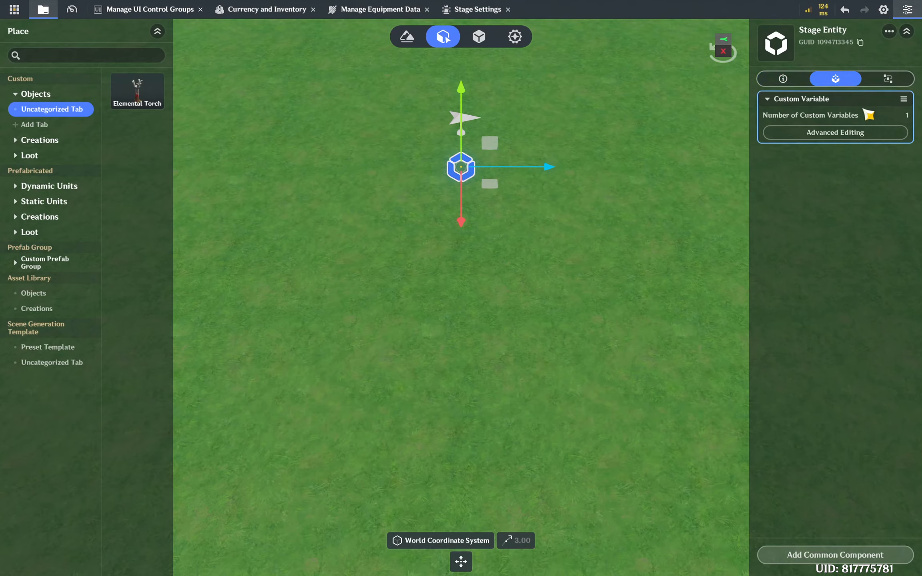
pyautogui.click(844, 133)
pyautogui.click(798, 80)
pyautogui.scroll(-2, 766, 236)
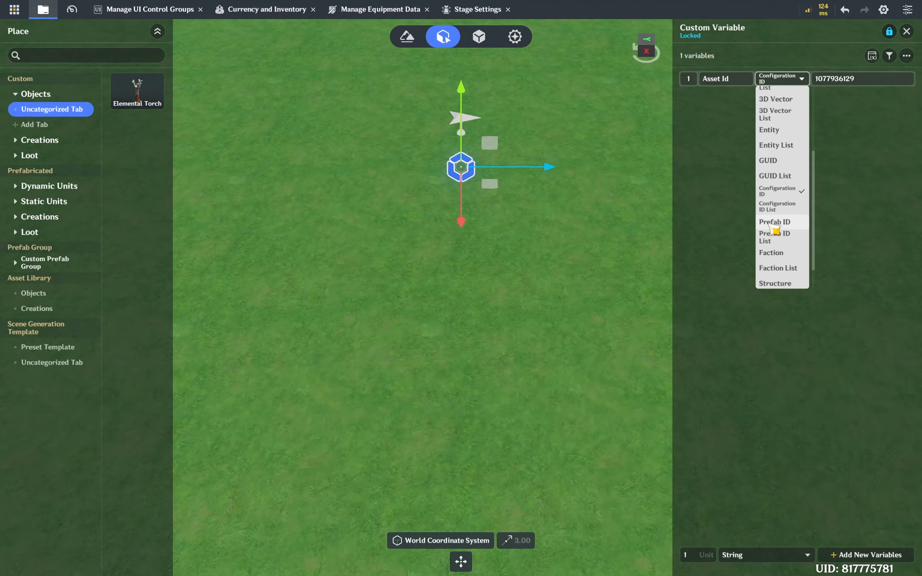
pyautogui.click(766, 253)
pyautogui.click(858, 82)
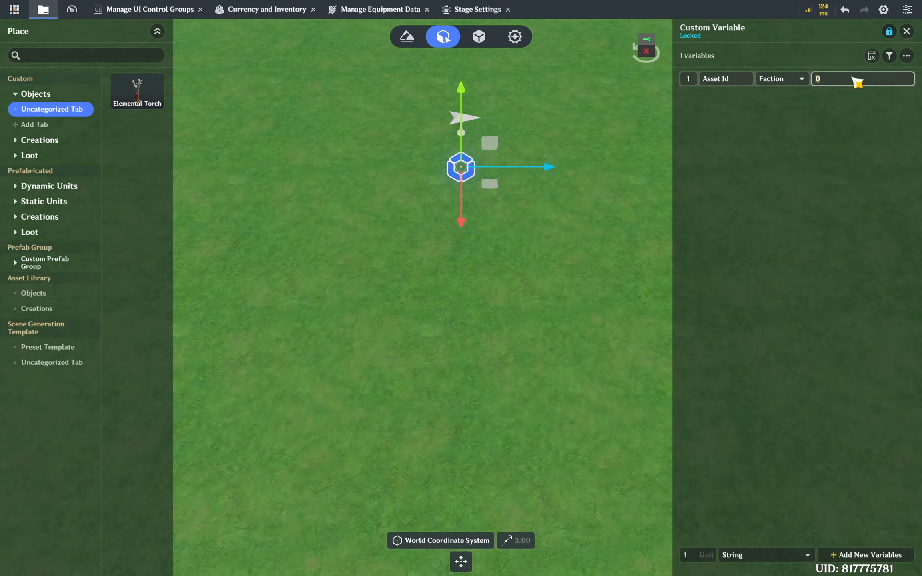
pyautogui.write('1')
pyautogui.press('Return')
pyautogui.click(907, 31)
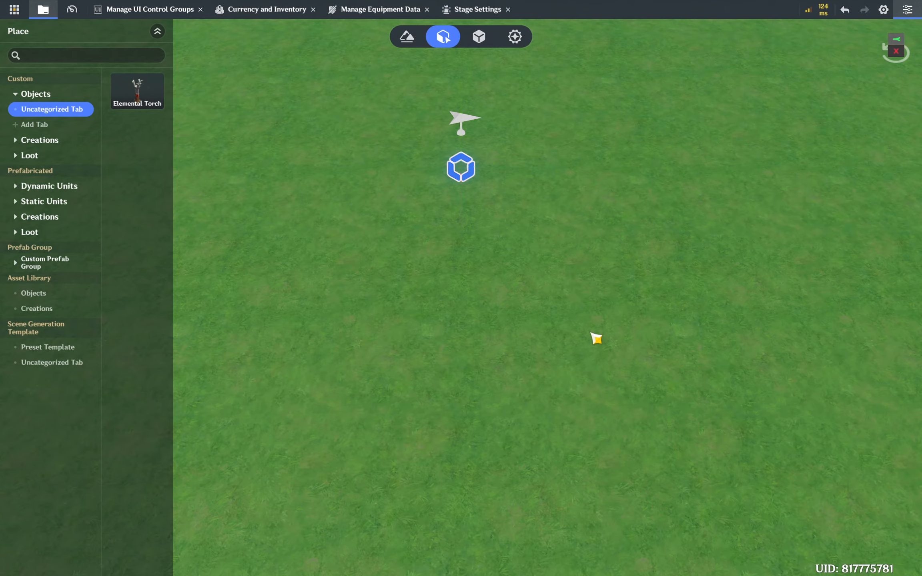
pyautogui.hotkey('ctrl', 's')
# Step: Check the custom Image in the Default Layout and set its image source to Currency
pyautogui.click(150, 10)
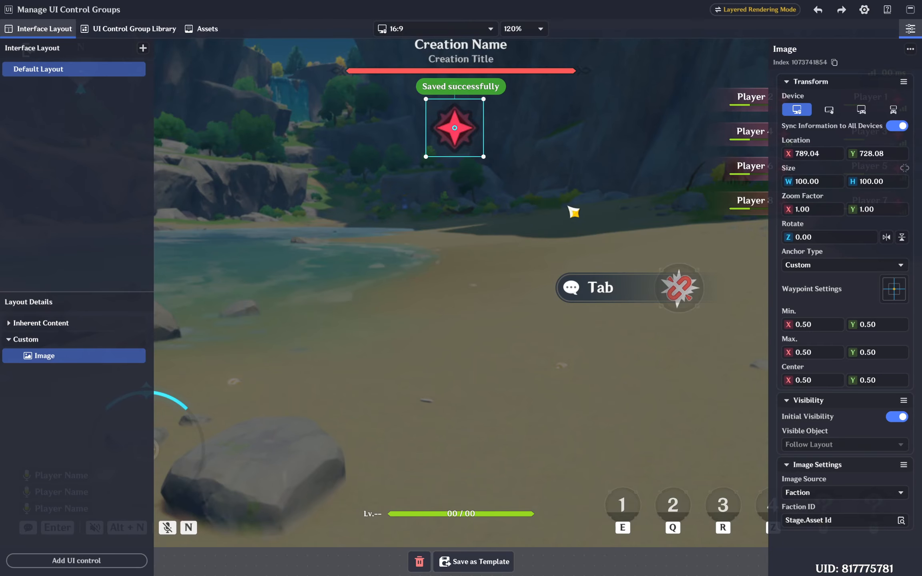
pyautogui.click(553, 200)
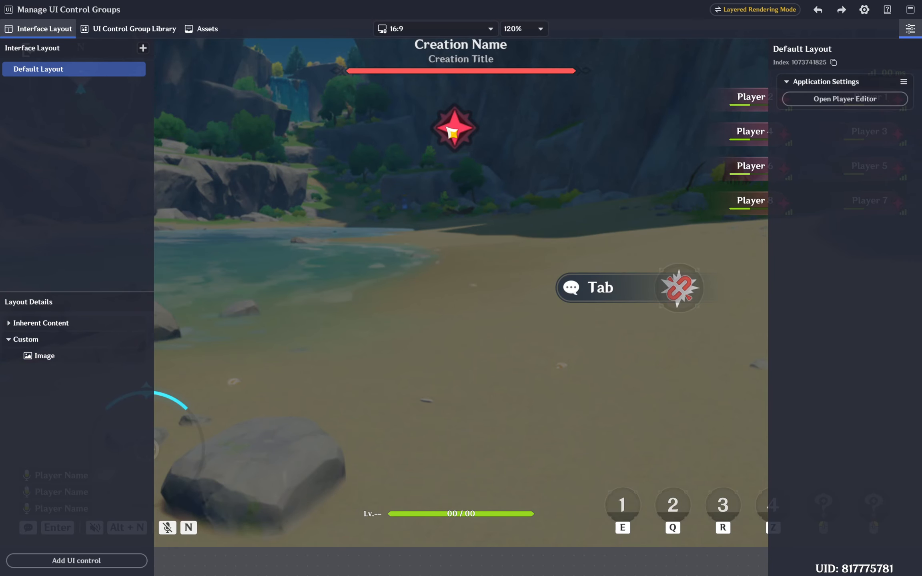
pyautogui.click(76, 355)
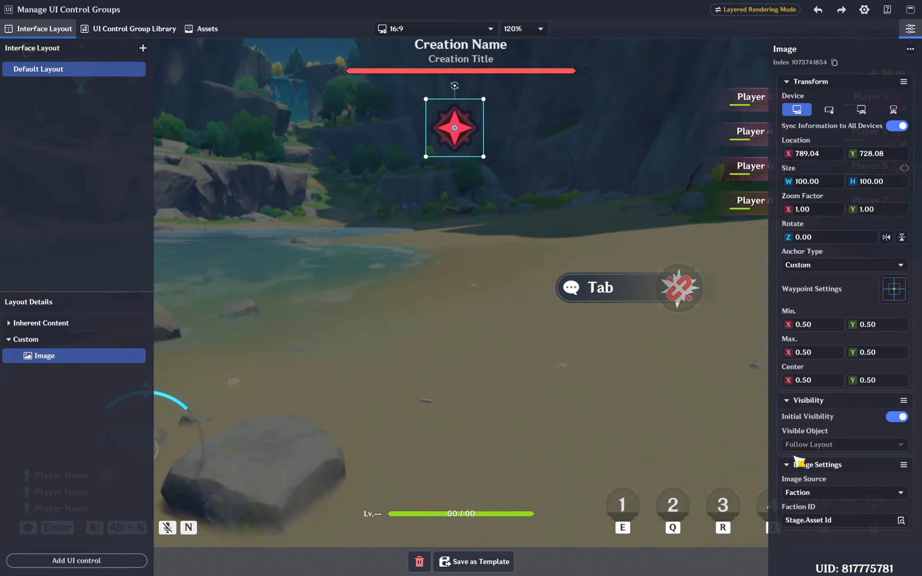
pyautogui.click(820, 496)
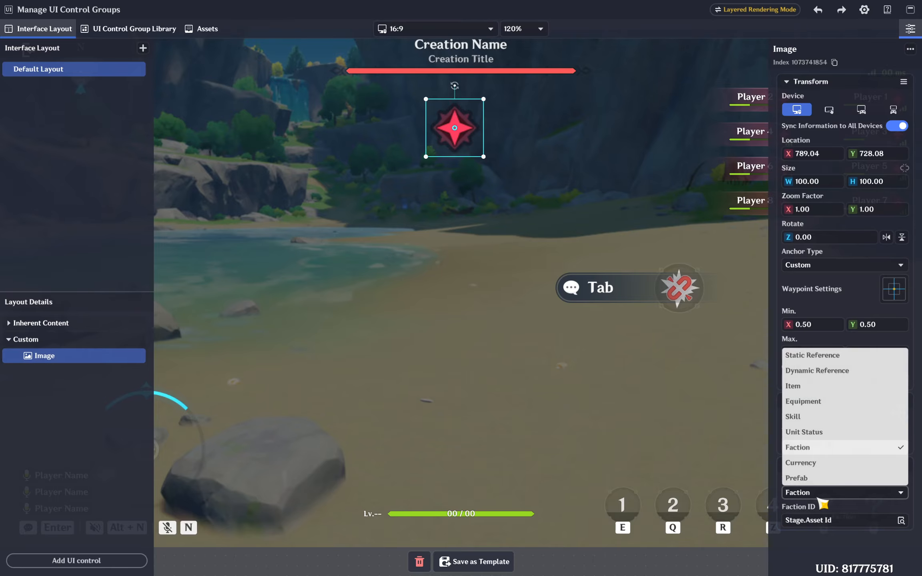
pyautogui.click(824, 466)
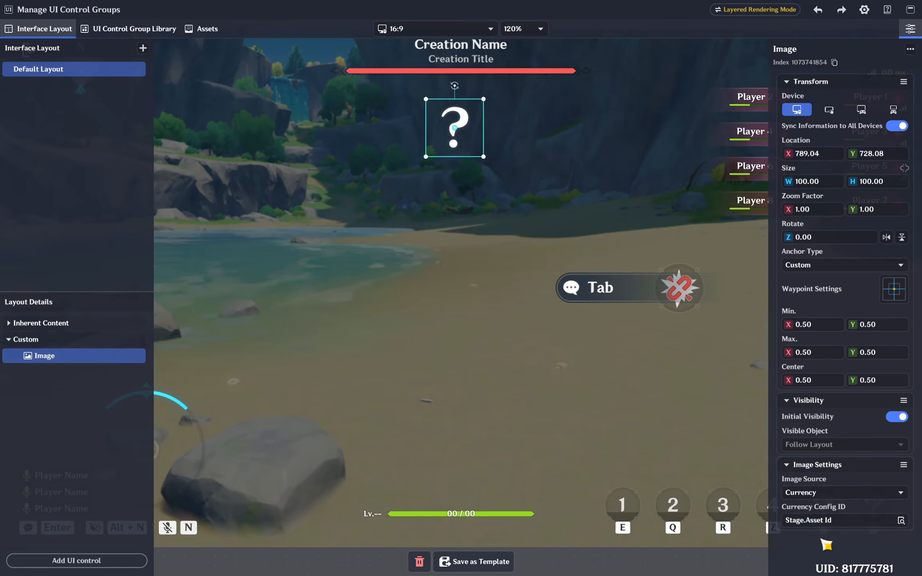
# Step: View the Dollar currency's icon choices and copy that currency's configuration ID
pyautogui.click(910, 9)
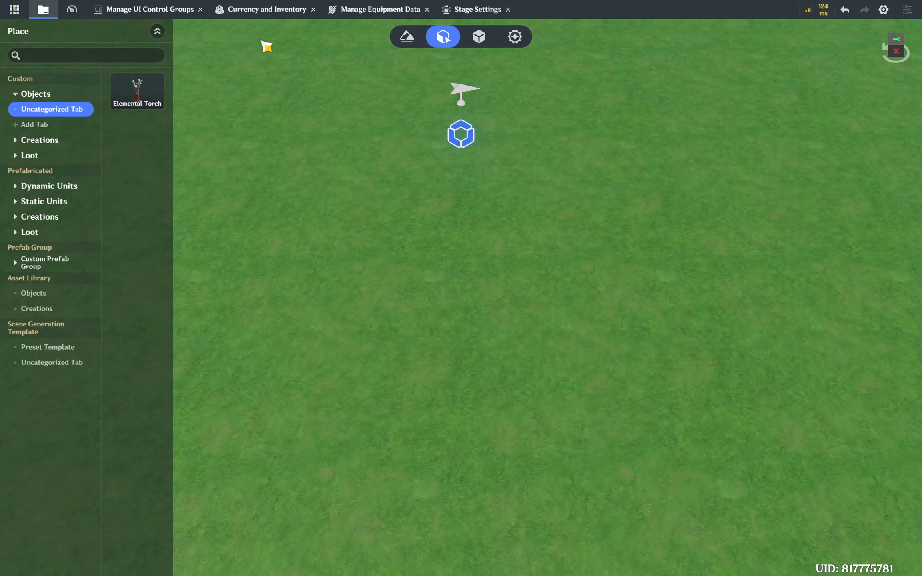
pyautogui.click(256, 16)
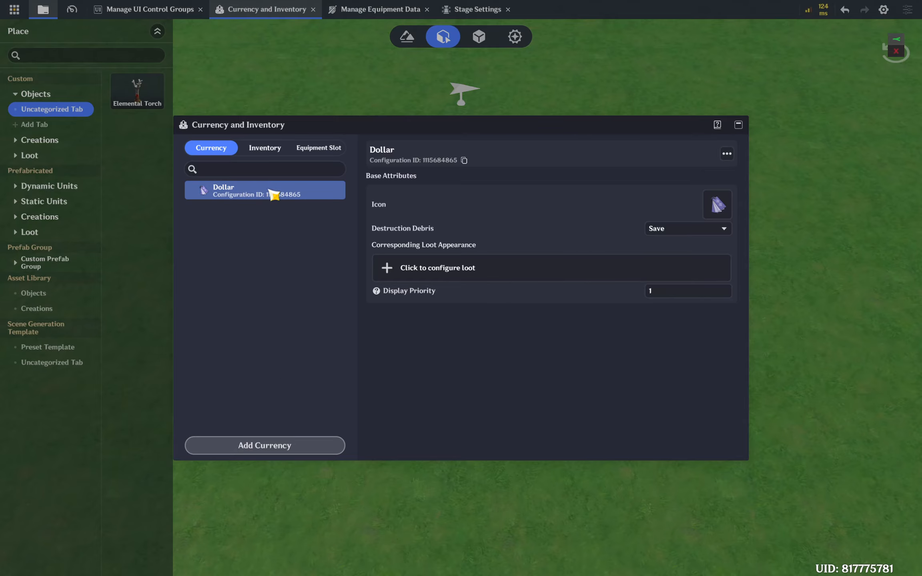
pyautogui.click(725, 211)
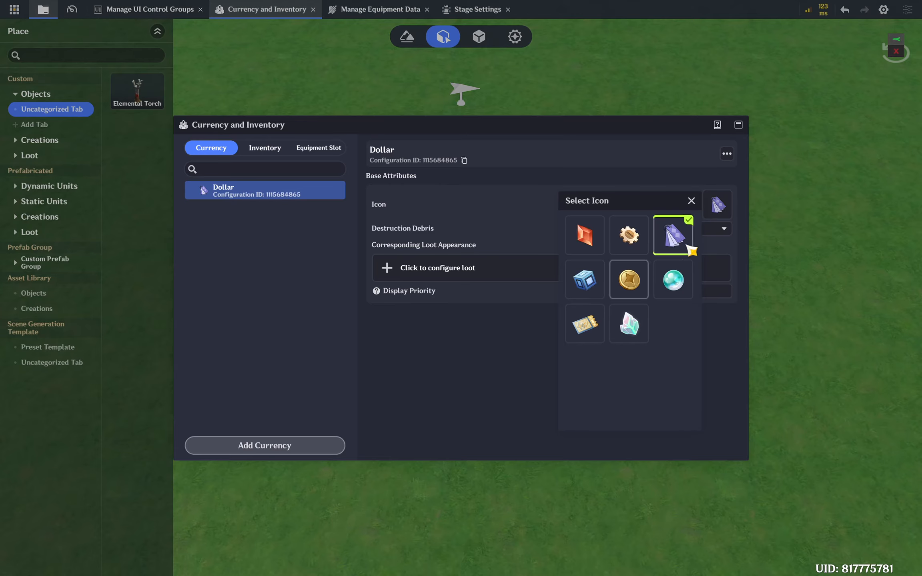
pyautogui.click(494, 378)
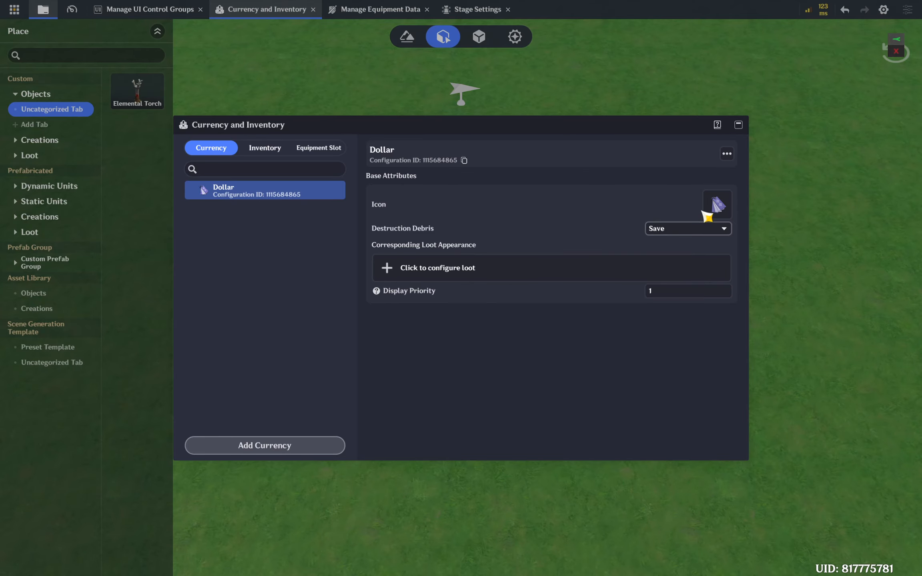
pyautogui.click(464, 161)
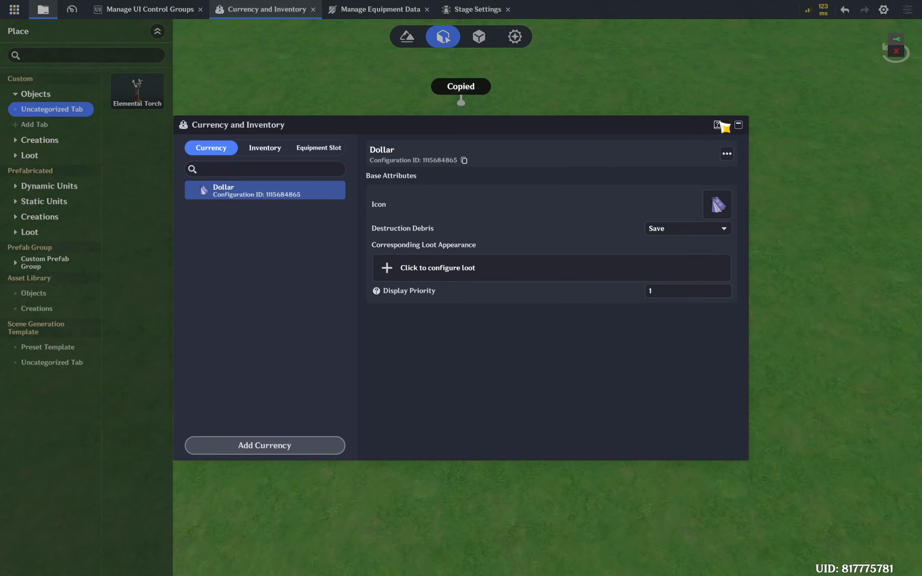
pyautogui.click(738, 127)
pyautogui.click(462, 136)
pyautogui.click(838, 80)
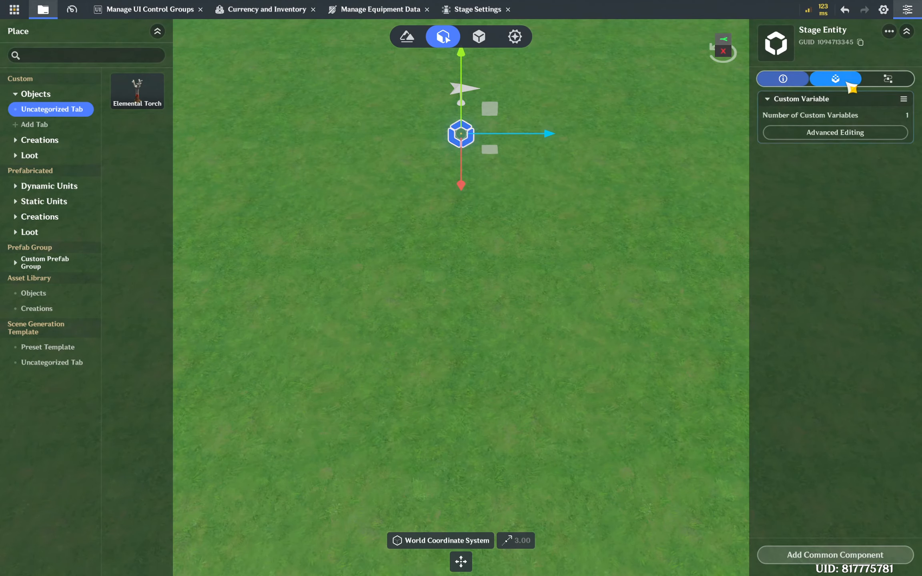
pyautogui.click(833, 135)
pyautogui.click(799, 80)
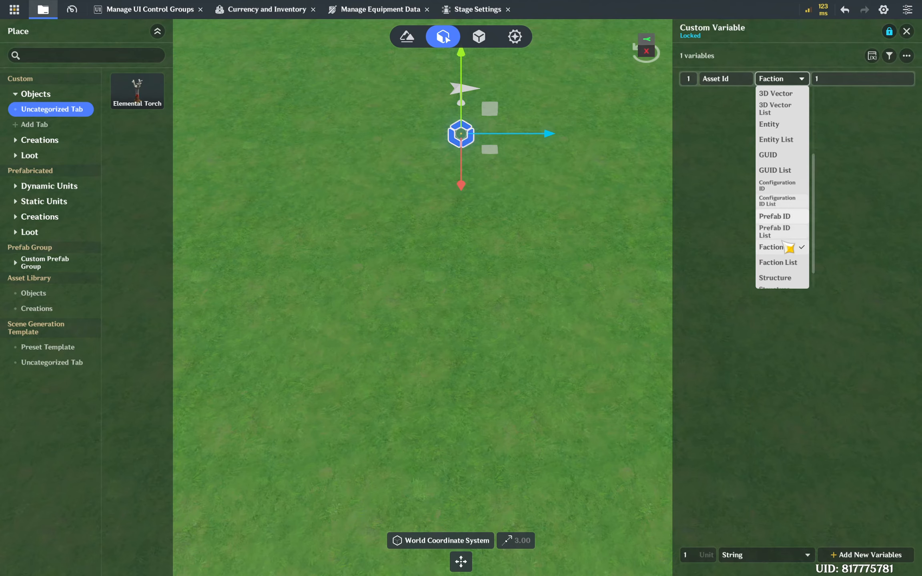
pyautogui.click(796, 186)
pyautogui.click(839, 79)
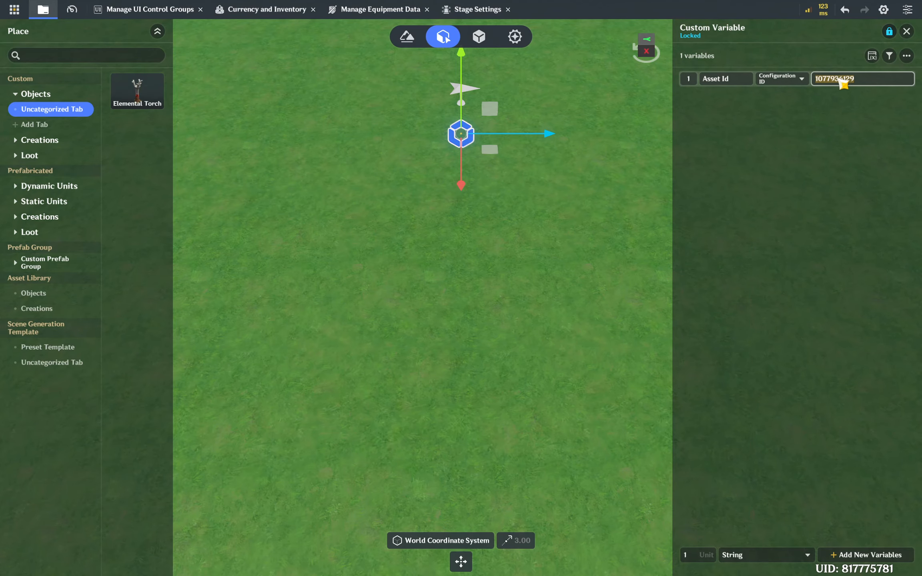
pyautogui.click(907, 31)
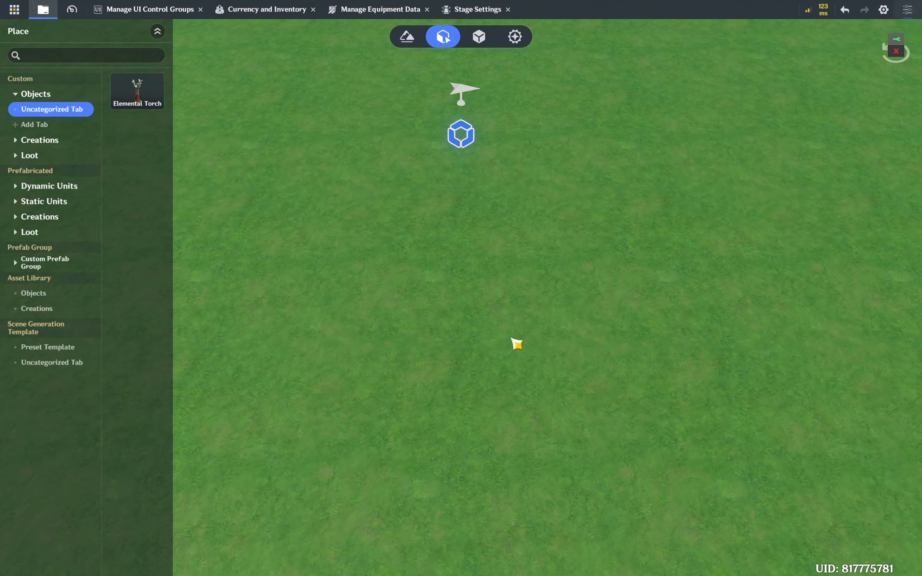
# Step: Check the custom Image in the Default Layout and set its image source to Prefab
pyautogui.click(140, 9)
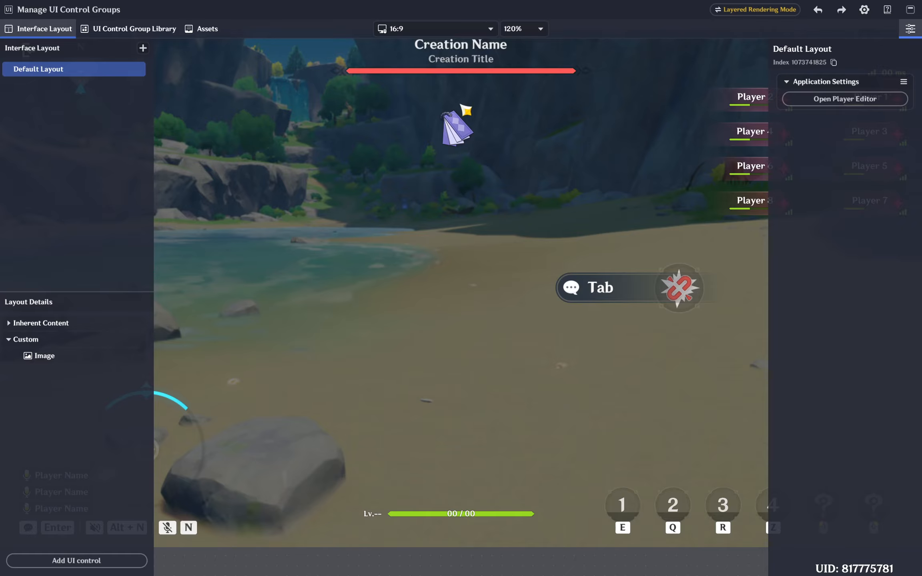
pyautogui.click(72, 358)
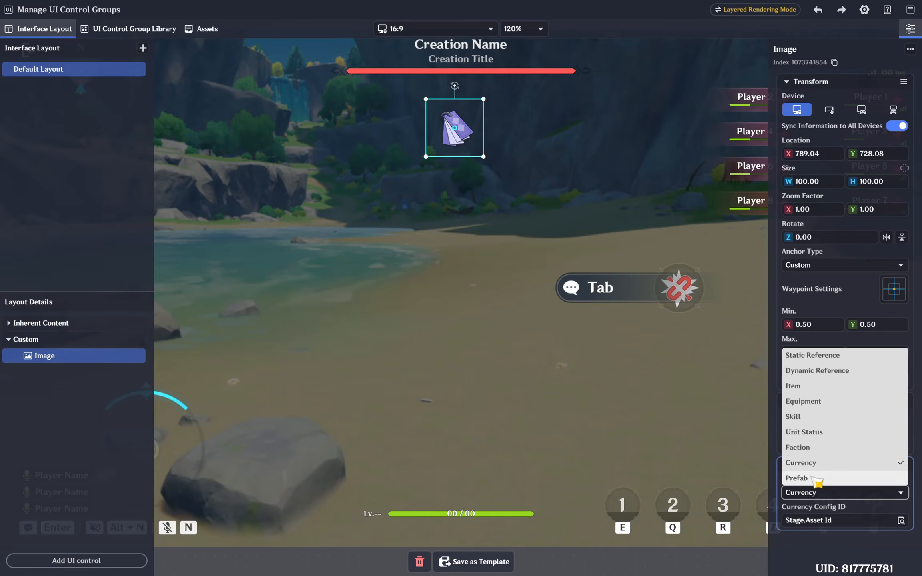
pyautogui.click(827, 477)
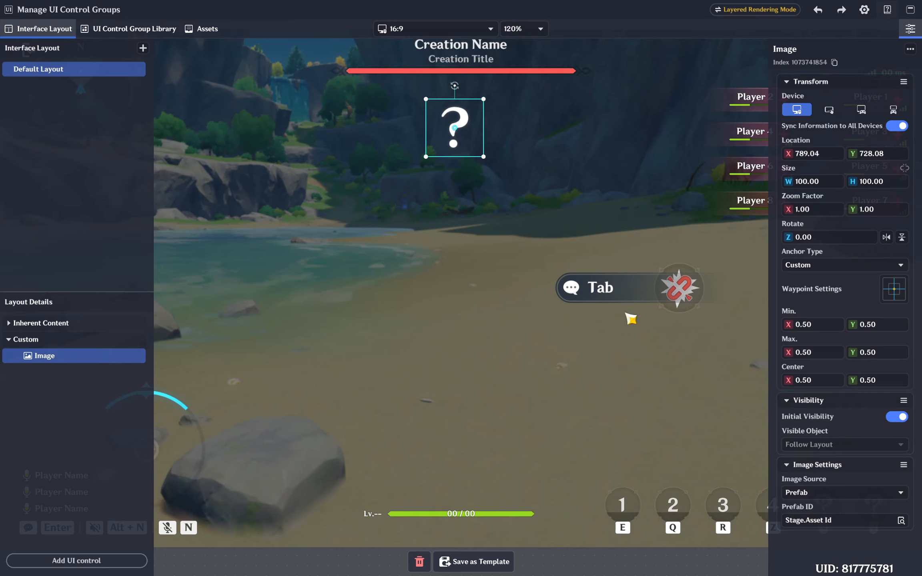
# Step: Copy the prefab ID of the Elemental Torch from the prefab library
pyautogui.click(911, 9)
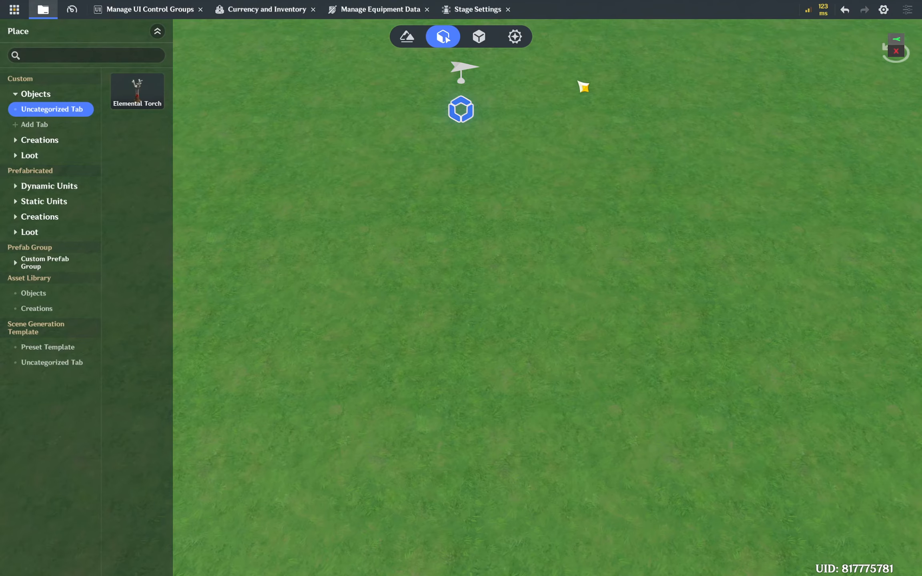
pyautogui.click(485, 40)
pyautogui.click(166, 91)
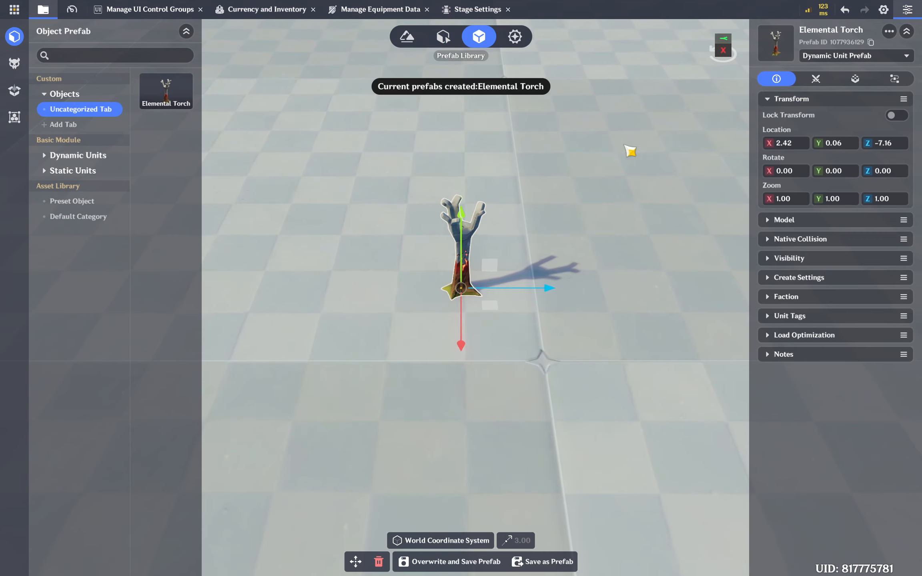
pyautogui.click(871, 42)
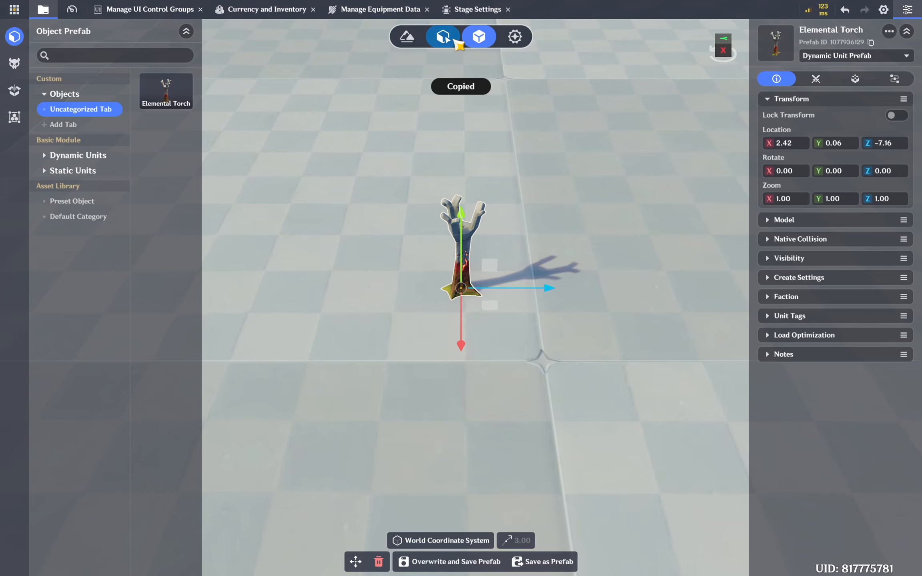
pyautogui.click(443, 37)
pyautogui.click(464, 113)
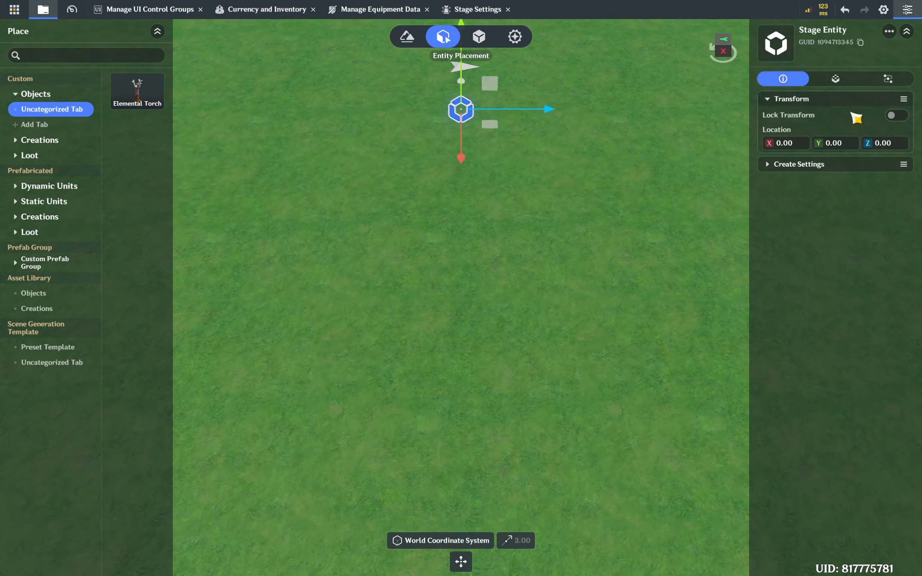
pyautogui.click(853, 82)
pyautogui.click(832, 133)
pyautogui.click(783, 80)
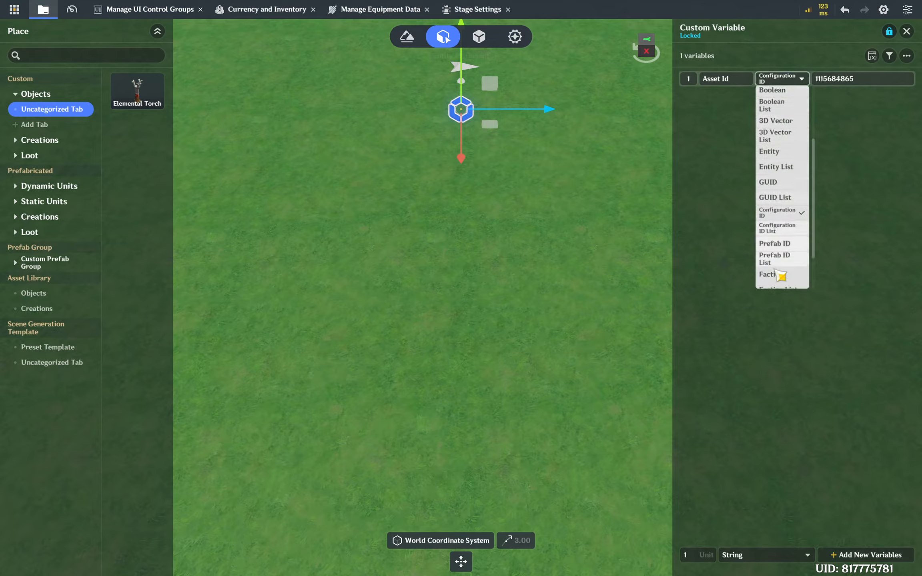
pyautogui.click(782, 242)
pyautogui.click(848, 80)
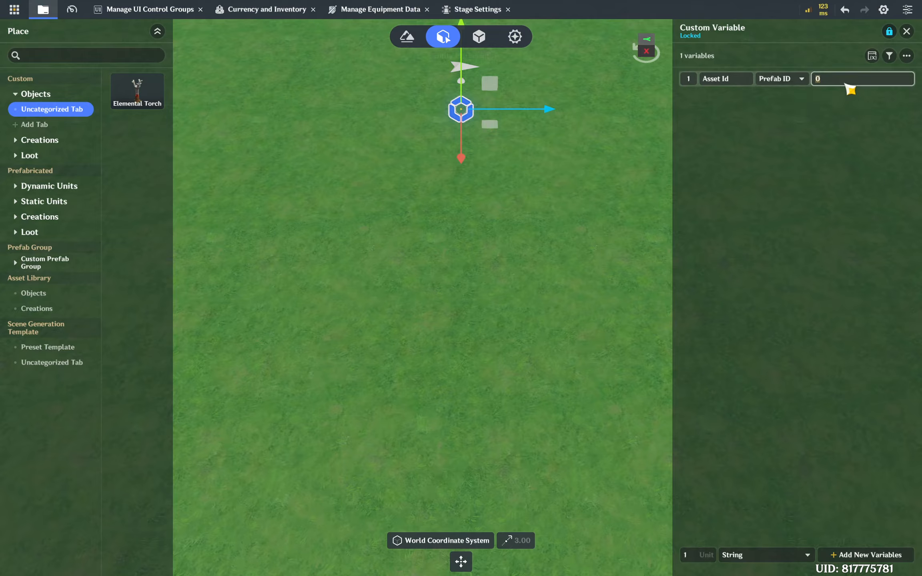
pyautogui.hotkey('ctrl', 'v')
pyautogui.press('Return')
pyautogui.click(539, 450)
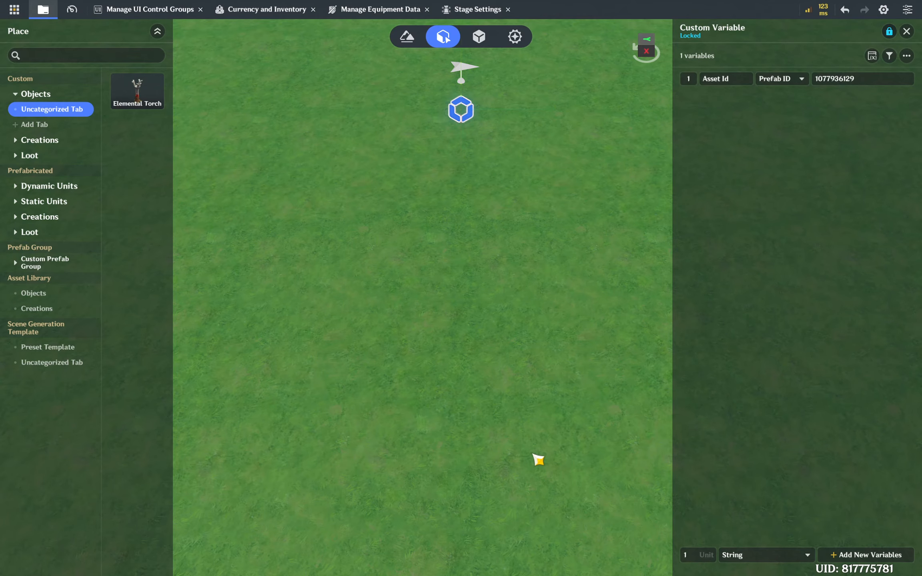
pyautogui.hotkey('ctrl', 's')
# Step: Examine the custom Image in the Default Layout and review its available image source options
pyautogui.click(132, 8)
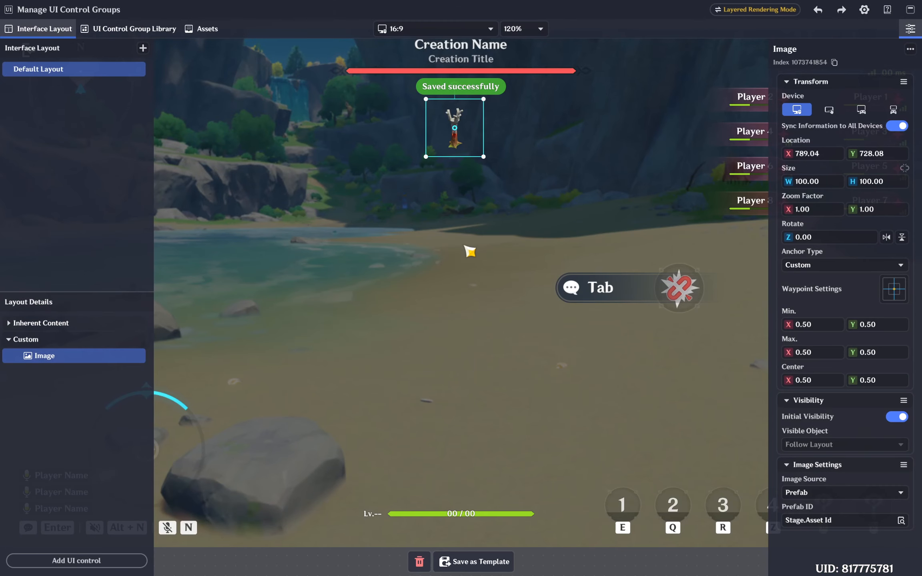
pyautogui.scroll(-1, 472, 239)
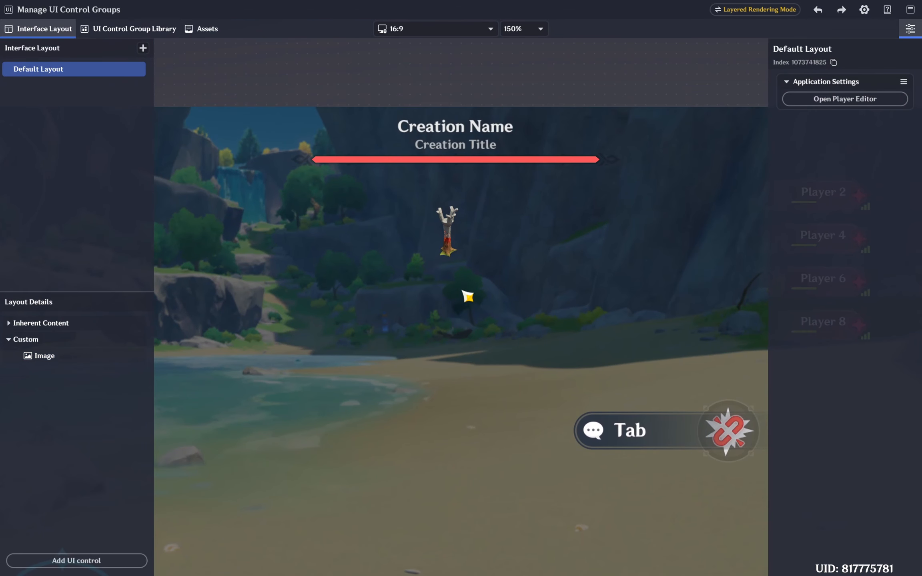
pyautogui.click(457, 199)
pyautogui.scroll(-3, 546, 242)
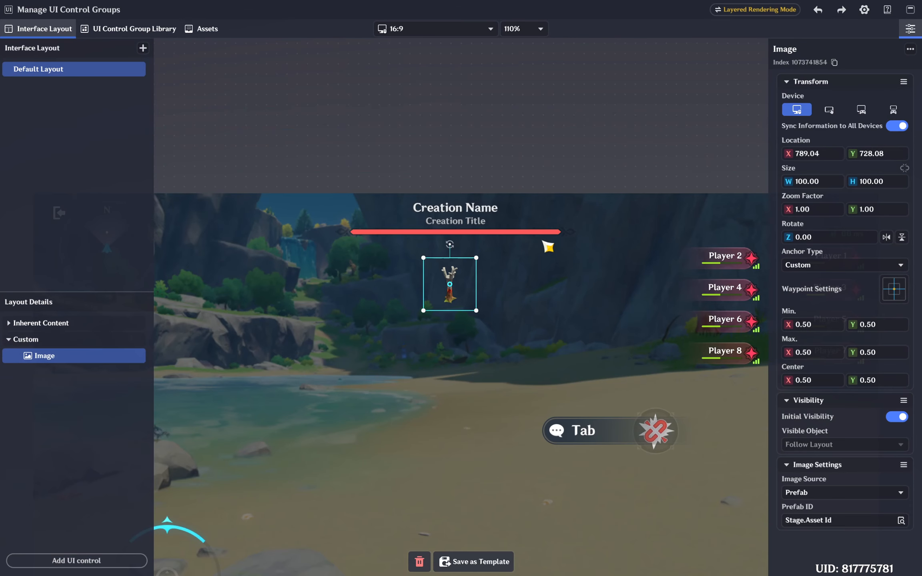
pyautogui.click(835, 492)
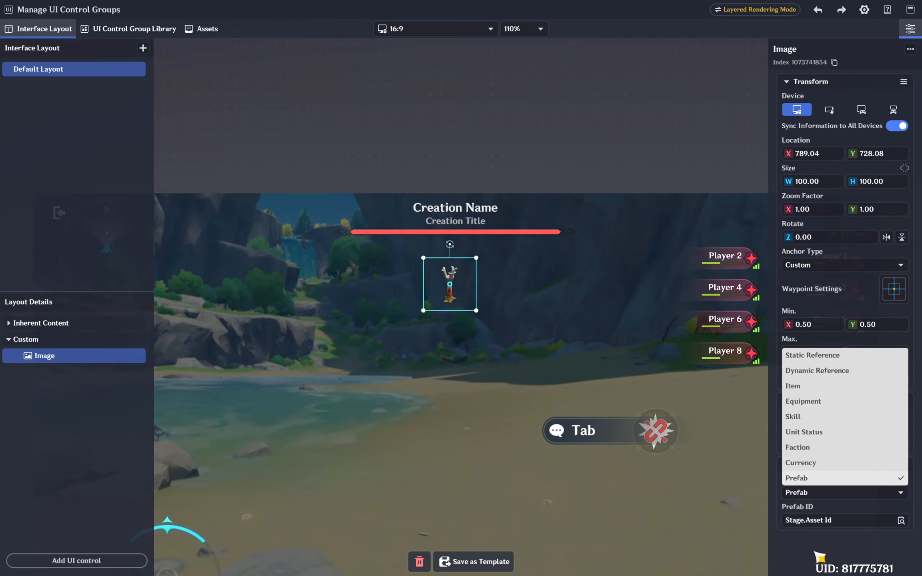
pyautogui.scroll(-4, 636, 180)
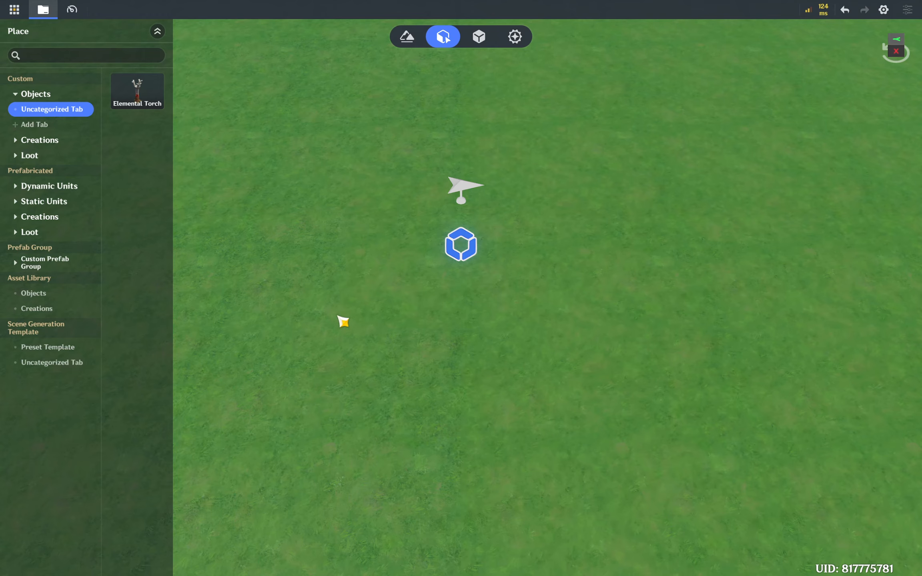
# Step: Add a Special Number control from the prefabricated templates to the Default Layout in the UI control group manager
pyautogui.click(14, 10)
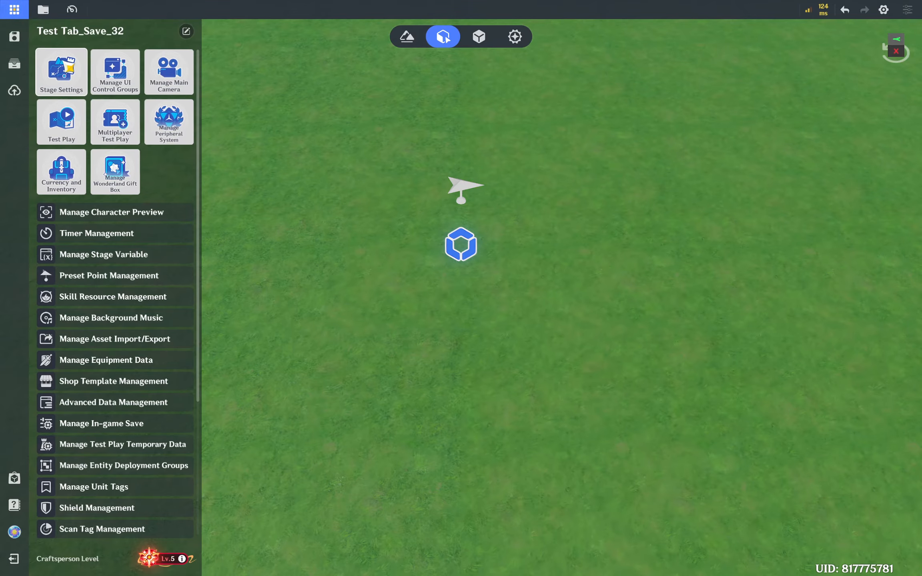
pyautogui.click(130, 74)
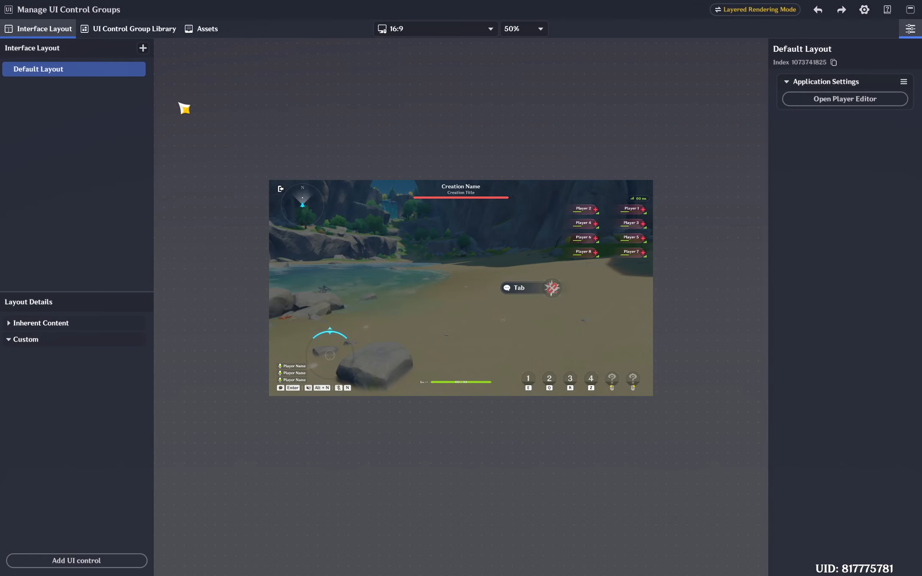
pyautogui.click(81, 561)
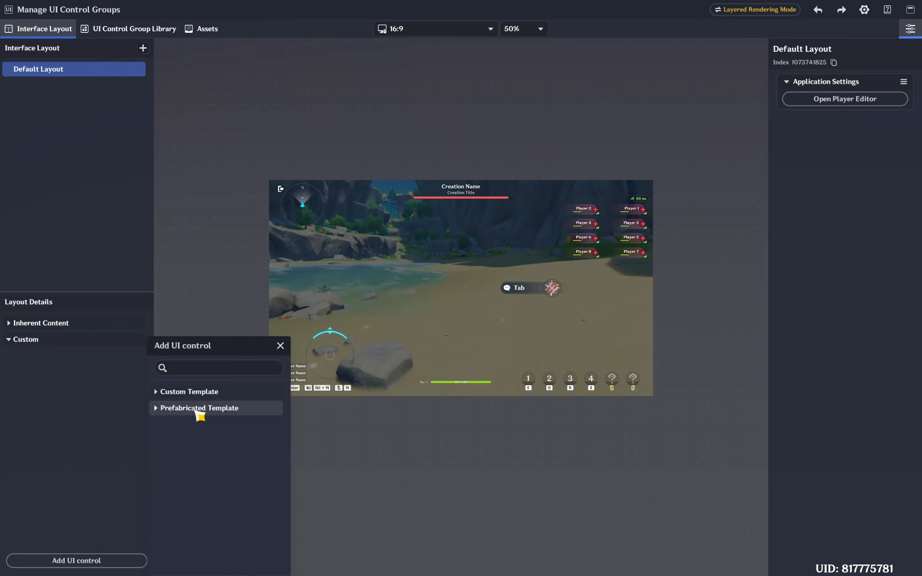
pyautogui.click(199, 409)
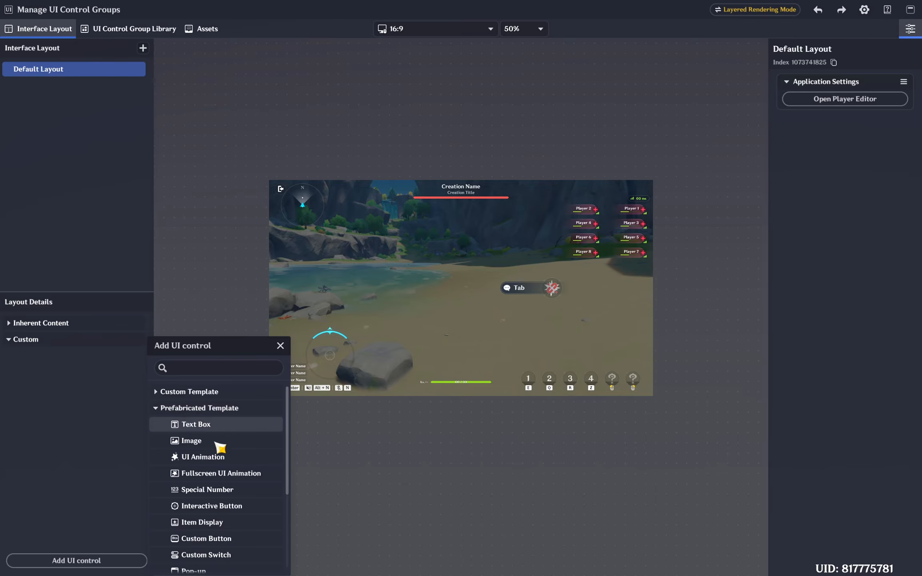
pyautogui.click(207, 491)
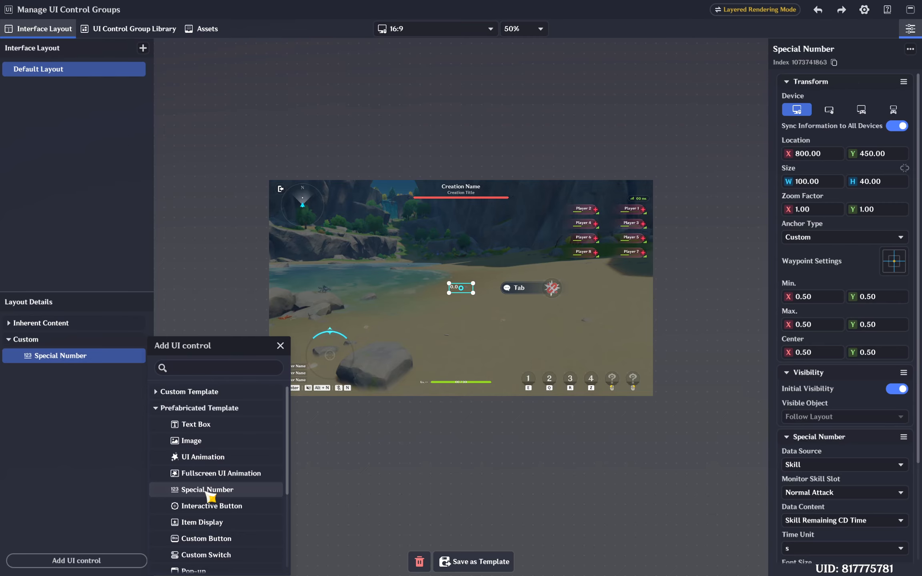
pyautogui.click(480, 318)
# Step: Examine the Special Number's settings, reviewing the available options for its data source and monitored skill slot
pyautogui.scroll(4, 483, 287)
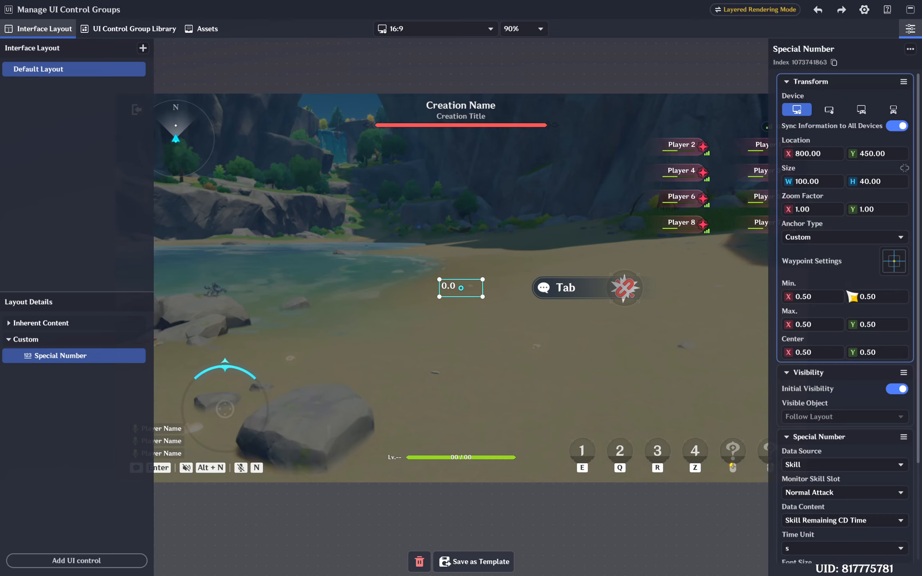
pyautogui.scroll(-3, 812, 296)
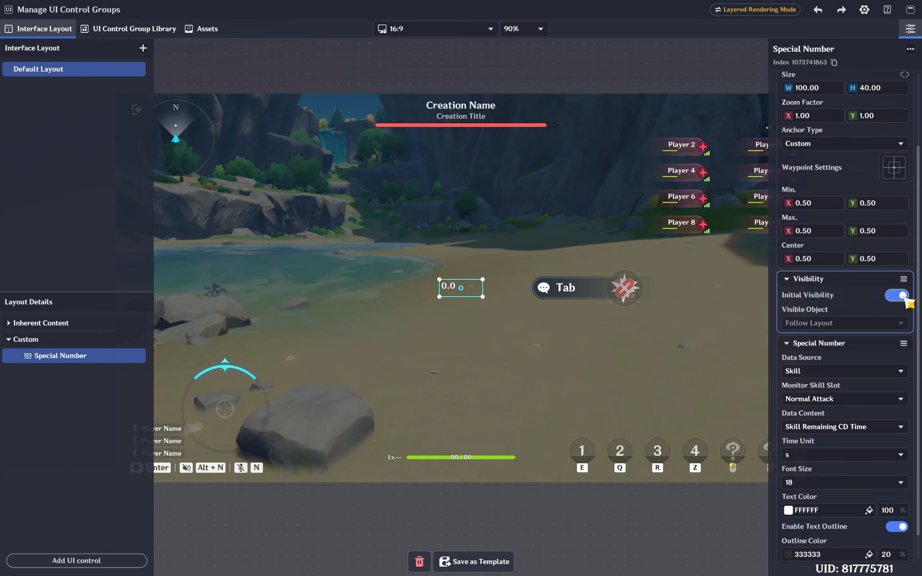
pyautogui.scroll(-1, 879, 320)
pyautogui.scroll(-1, 874, 316)
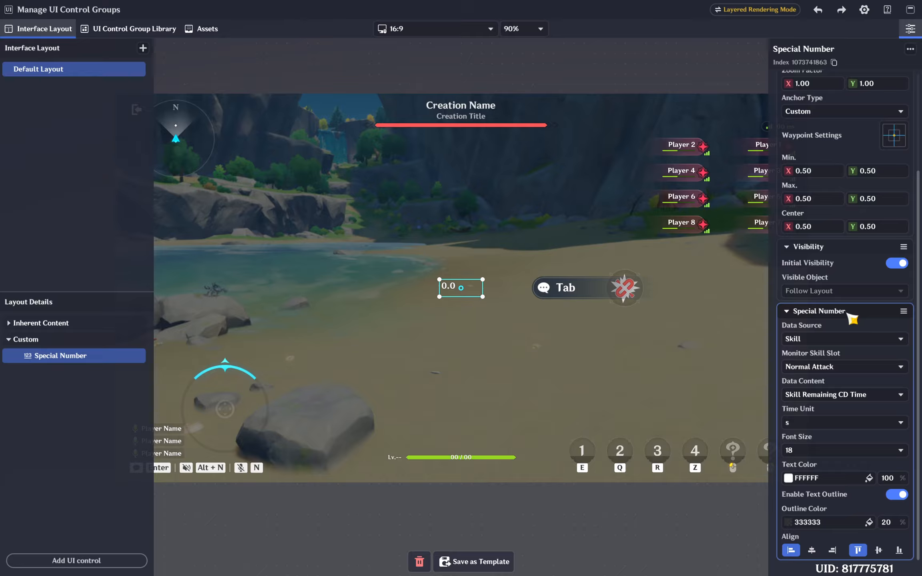
pyautogui.click(839, 340)
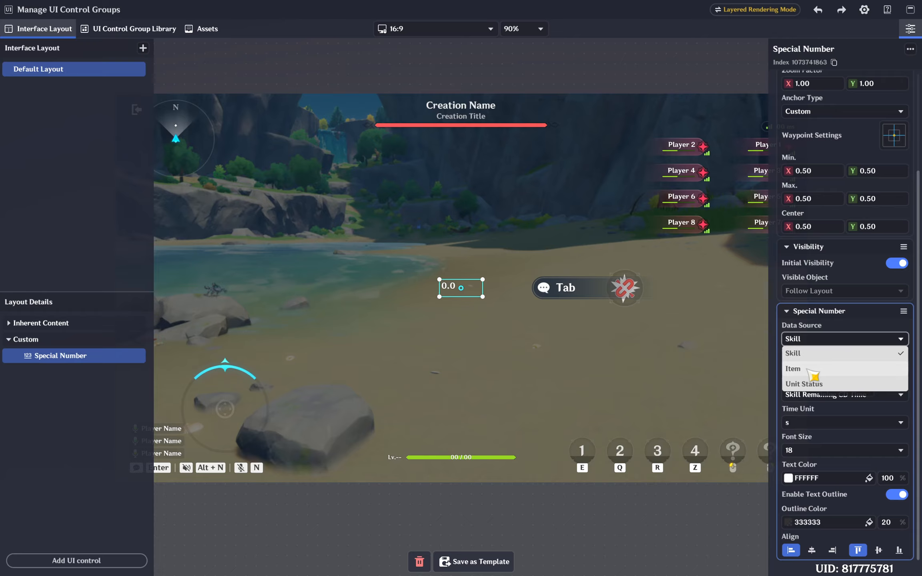
pyautogui.click(821, 343)
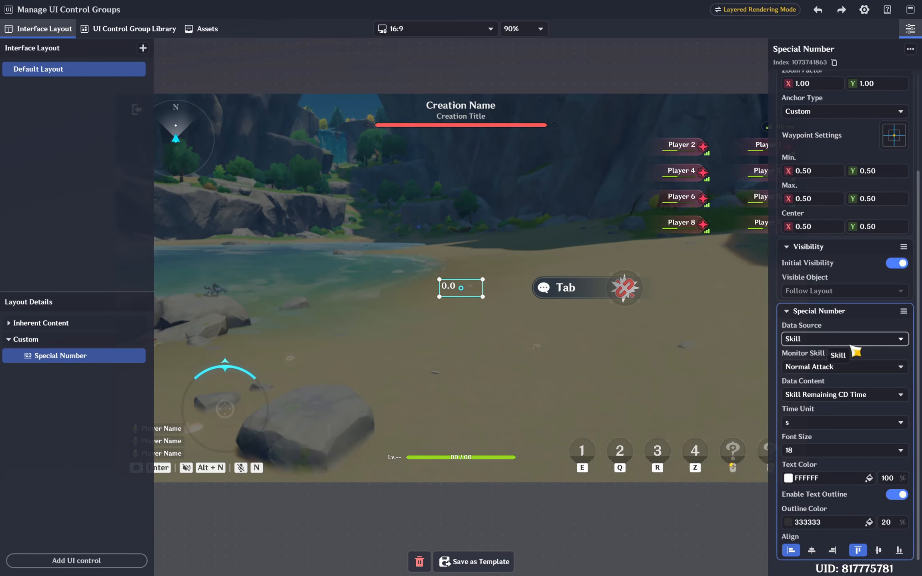
pyautogui.click(835, 367)
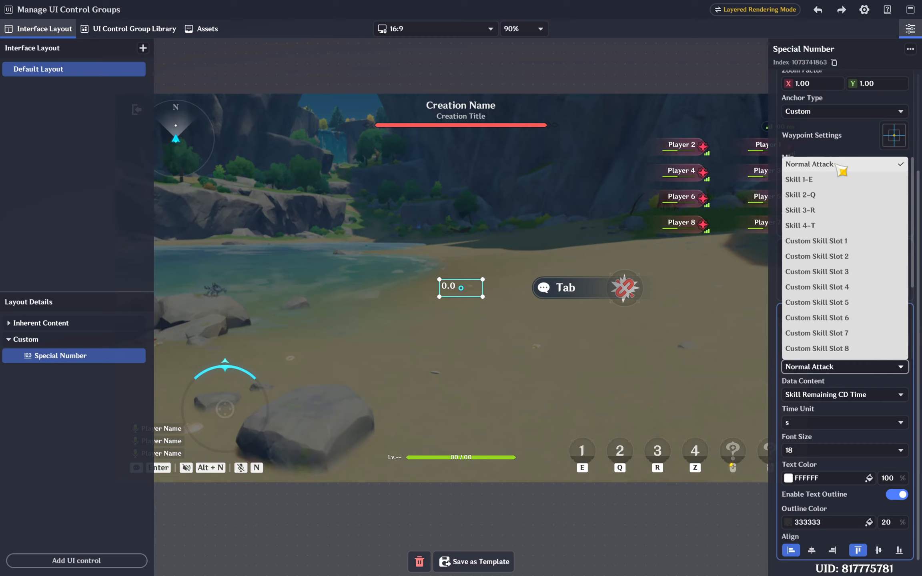
pyautogui.click(842, 171)
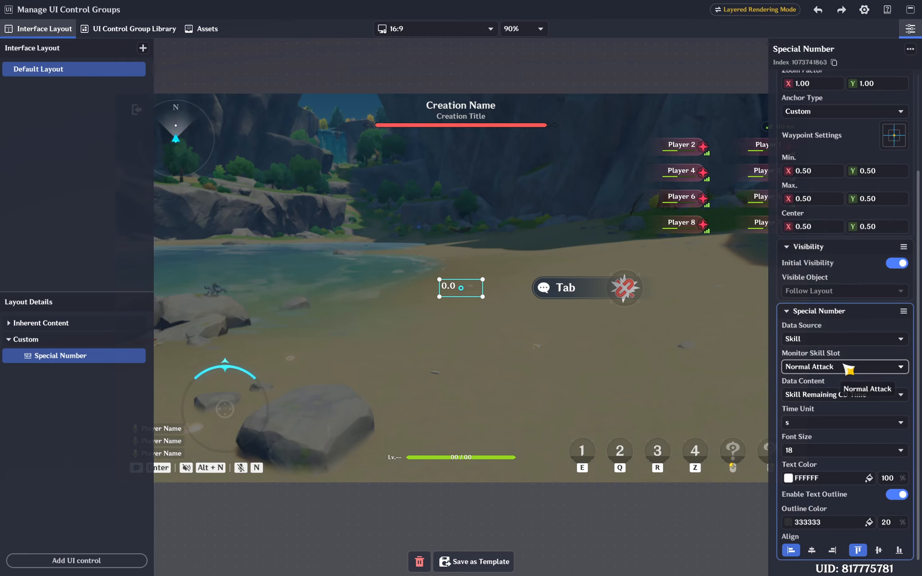
pyautogui.click(849, 368)
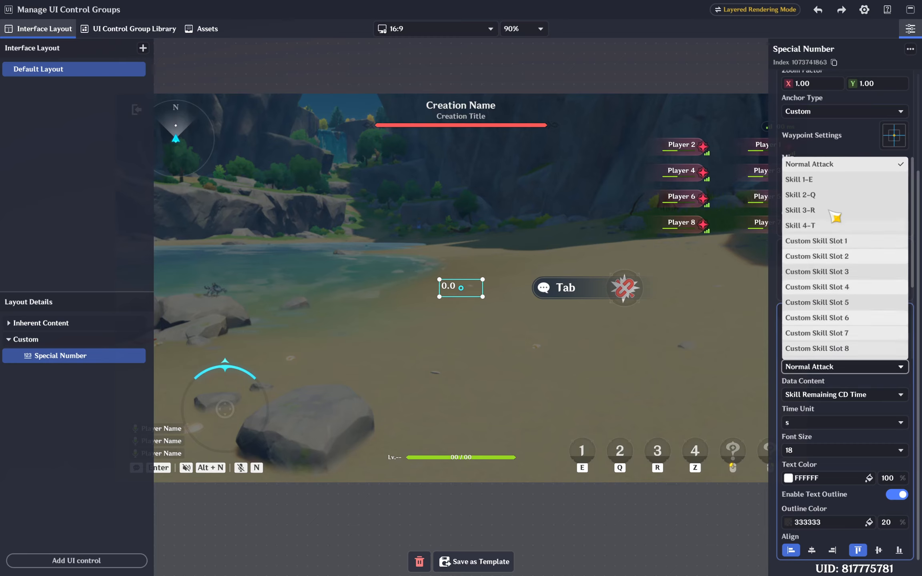
pyautogui.click(846, 172)
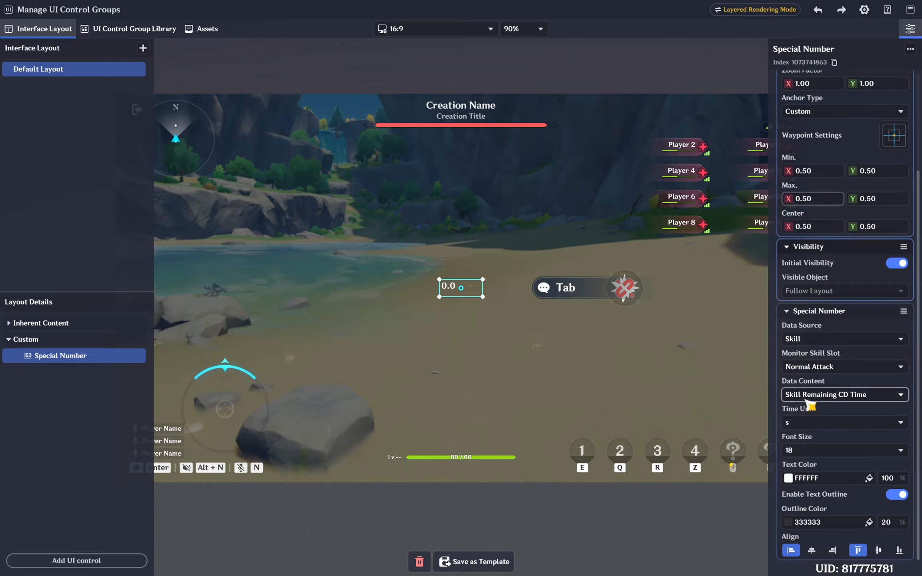
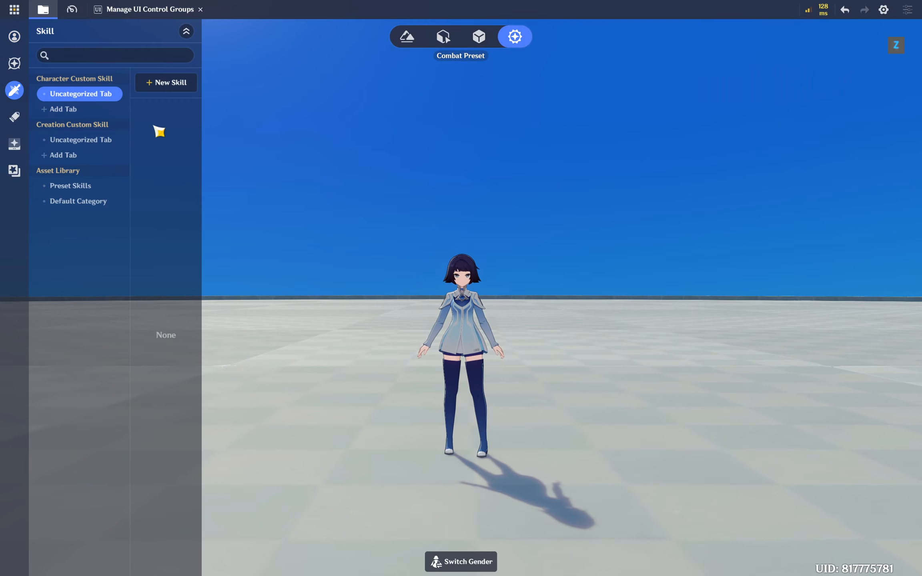
# Step: Create an uncategorized character skill named Heal and give it the heart icon with upward arrows
pyautogui.click(176, 82)
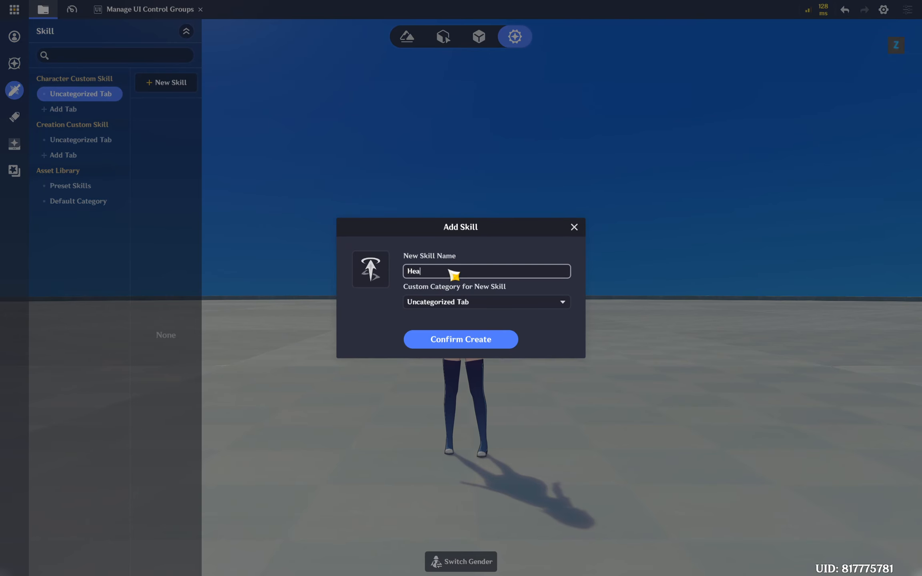
pyautogui.click(493, 337)
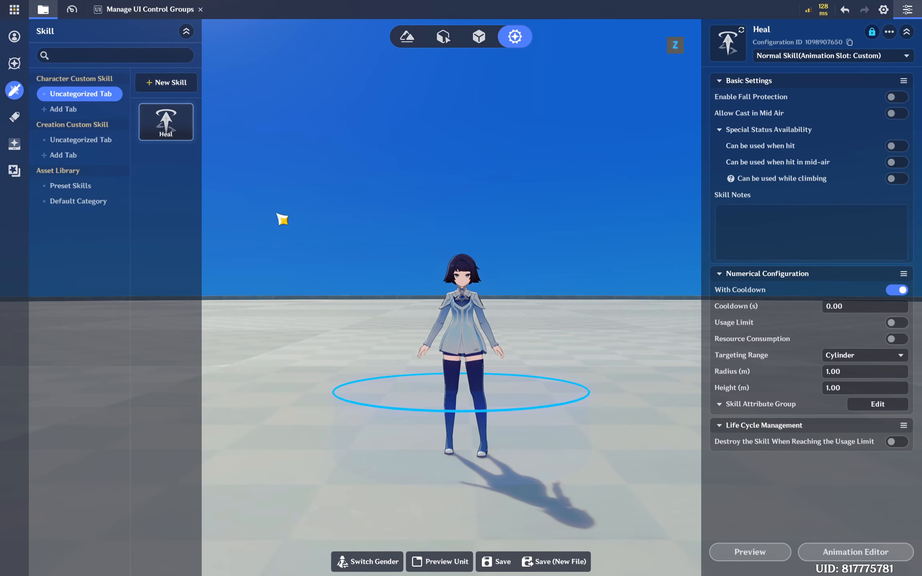
pyautogui.click(731, 58)
pyautogui.scroll(-5, 417, 361)
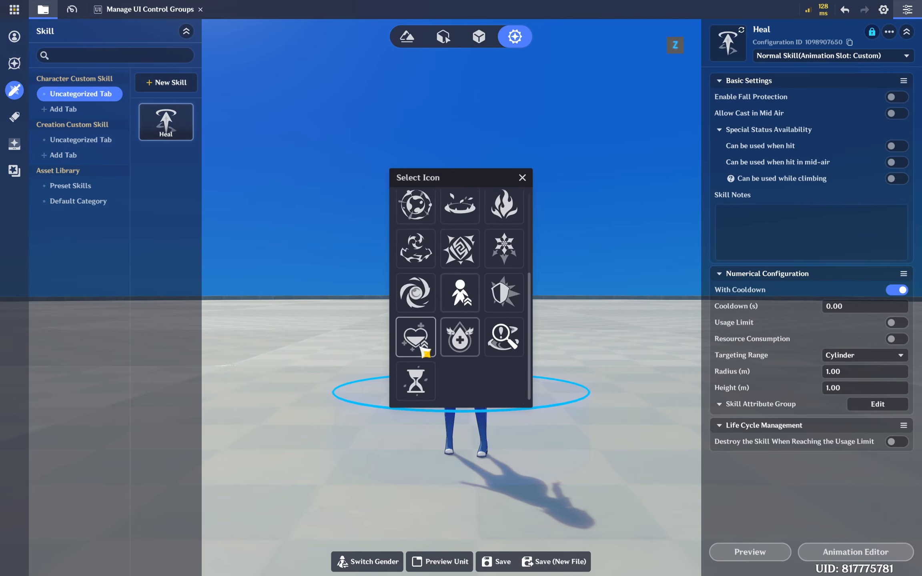
pyautogui.click(415, 336)
pyautogui.click(793, 516)
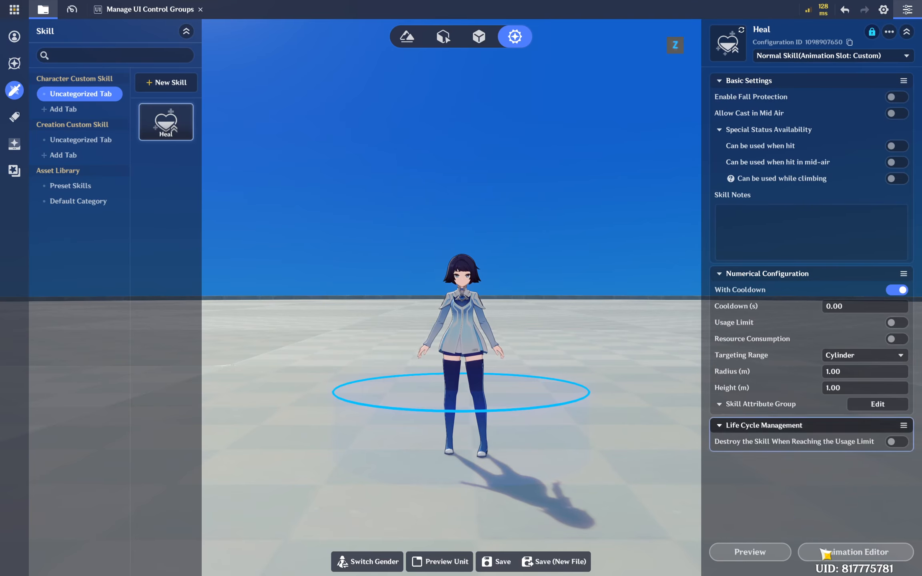
# Step: Assign the General Quick Chant_01_Post-Cast animation to the first slot of the Heal skill's animation timeline
pyautogui.click(847, 557)
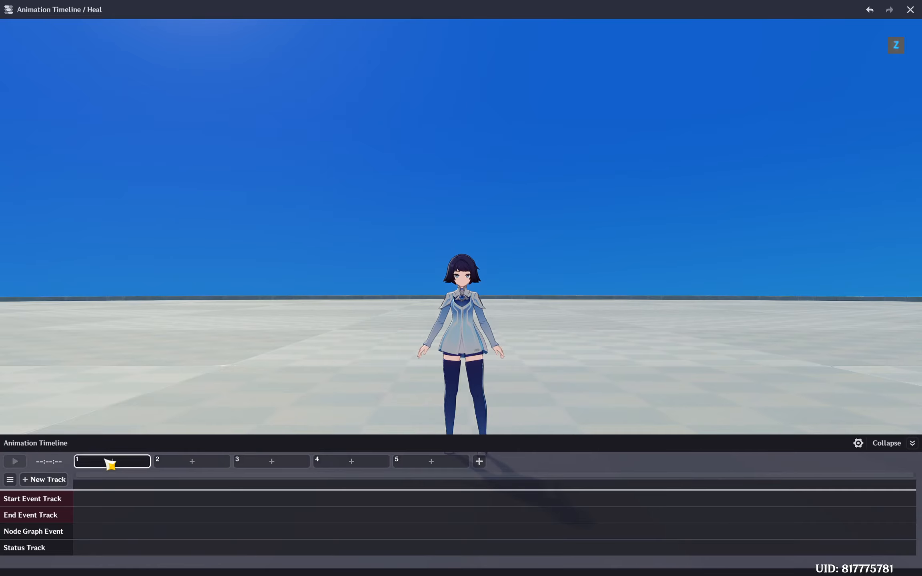
pyautogui.click(108, 462)
pyautogui.scroll(-3, 81, 267)
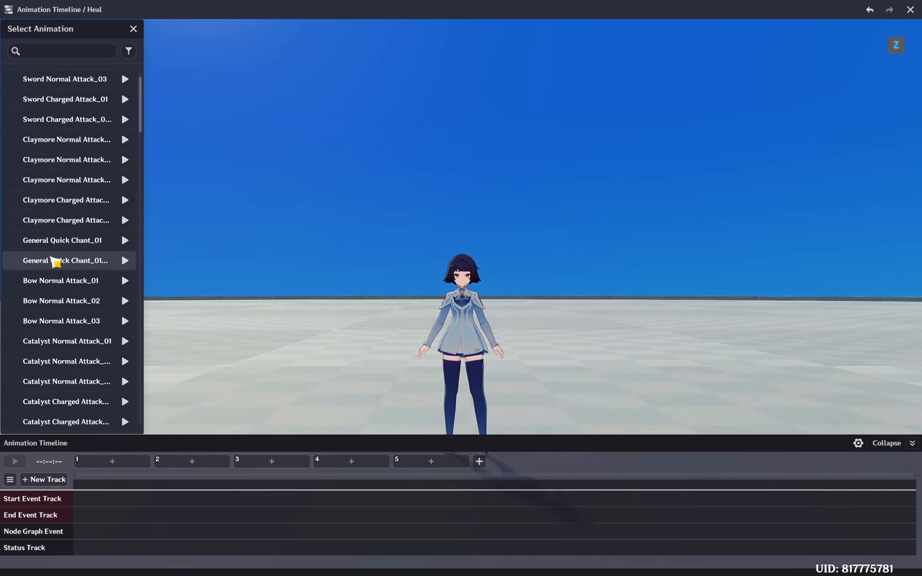
pyautogui.click(79, 268)
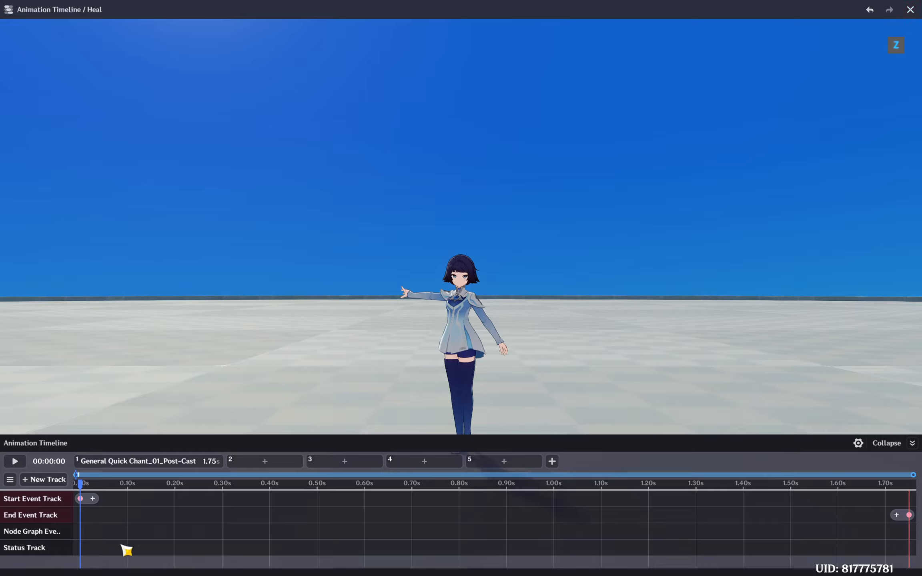
# Step: Add a VFX Playing event to the Status Track and stretch it over the animation's full 1.75 s
pyautogui.click(94, 551)
pyautogui.click(142, 525)
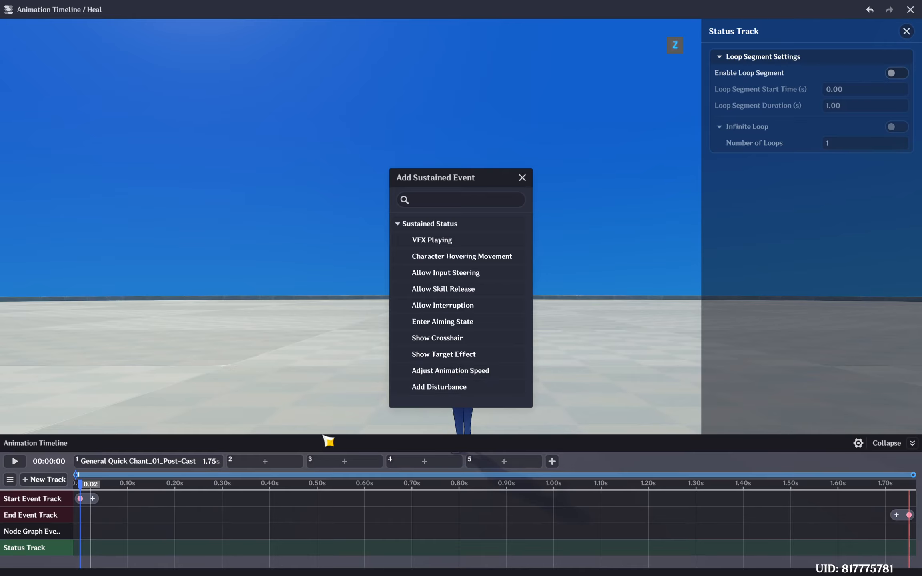
pyautogui.click(458, 242)
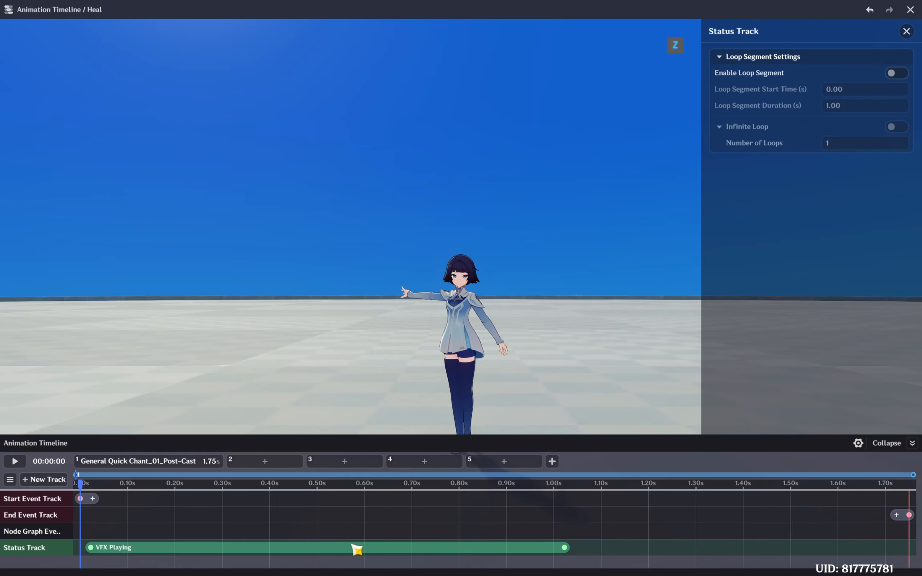
pyautogui.click(102, 553)
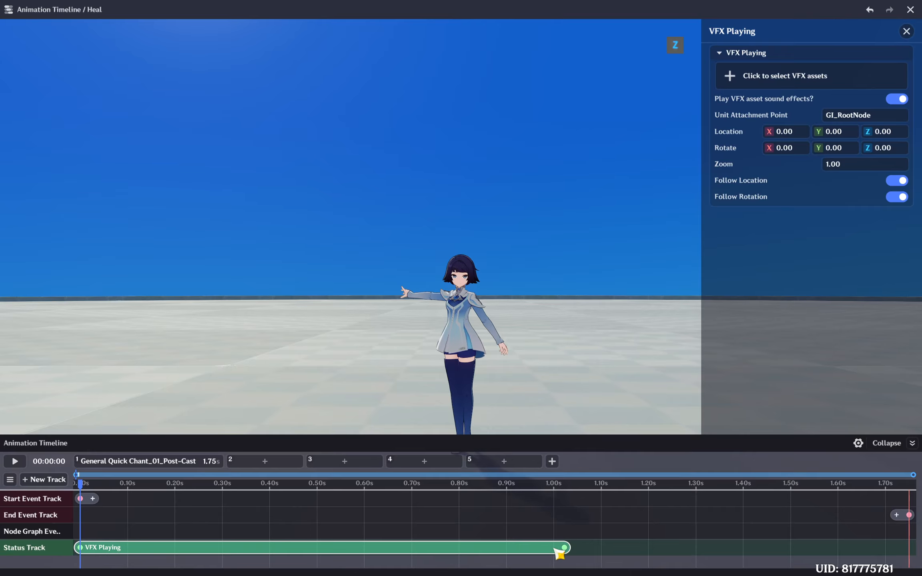
pyautogui.moveTo(565, 548); pyautogui.dragTo(910, 547)
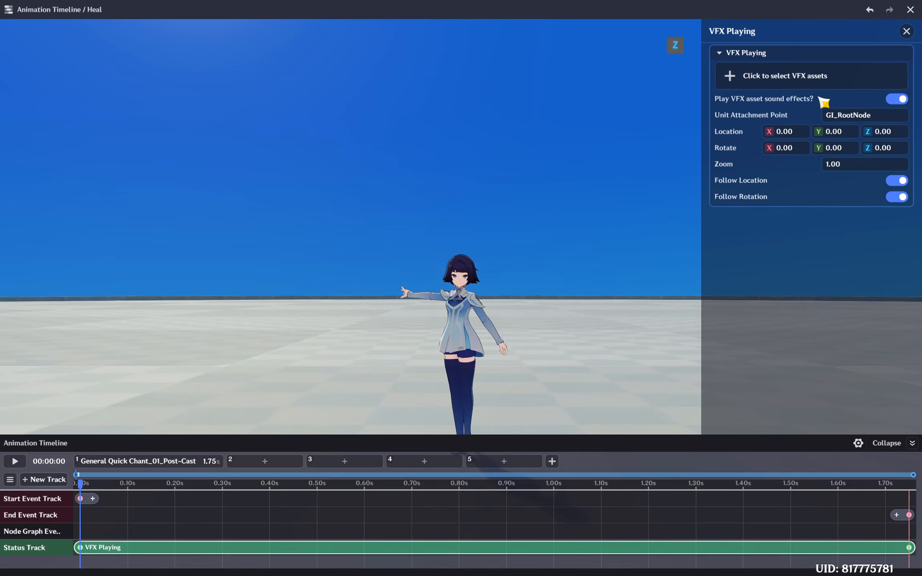
# Step: Assign the Dendro Field looping effect to the VFX Playing event and save the Heal skill
pyautogui.click(824, 77)
pyautogui.click(637, 55)
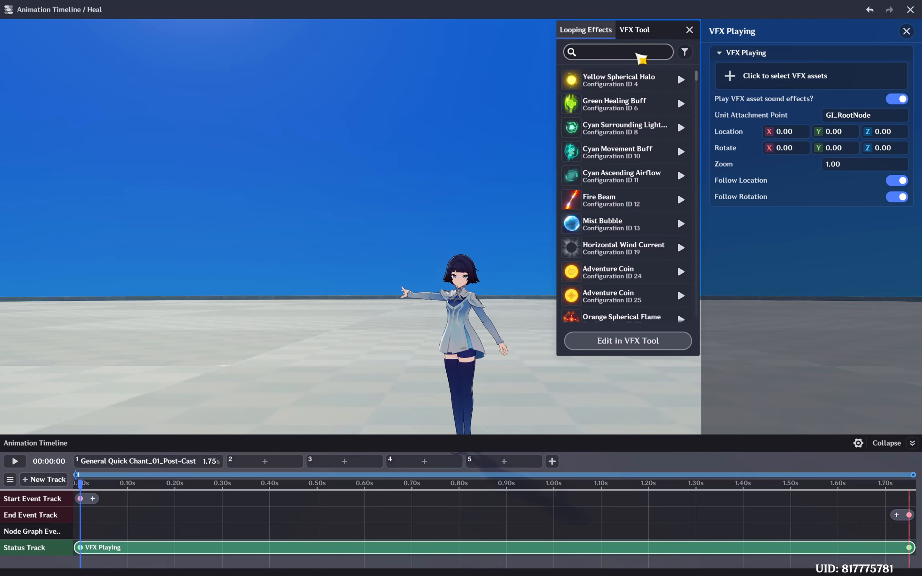
pyautogui.write('dendro fie')
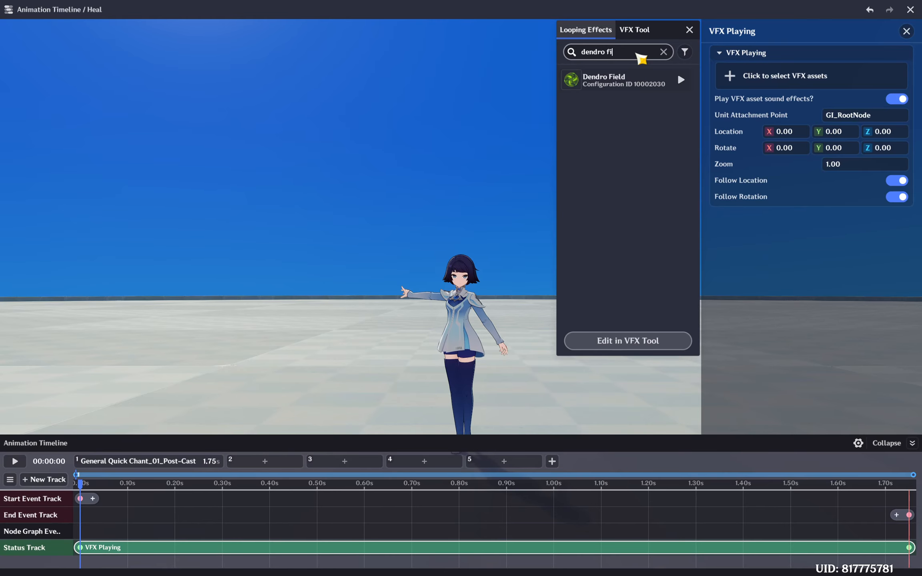
pyautogui.click(640, 85)
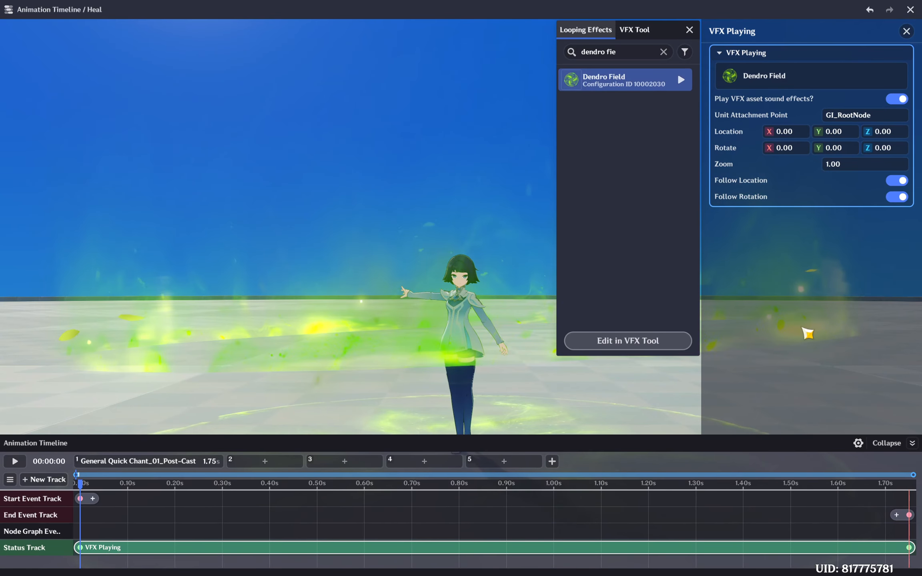
pyautogui.click(912, 7)
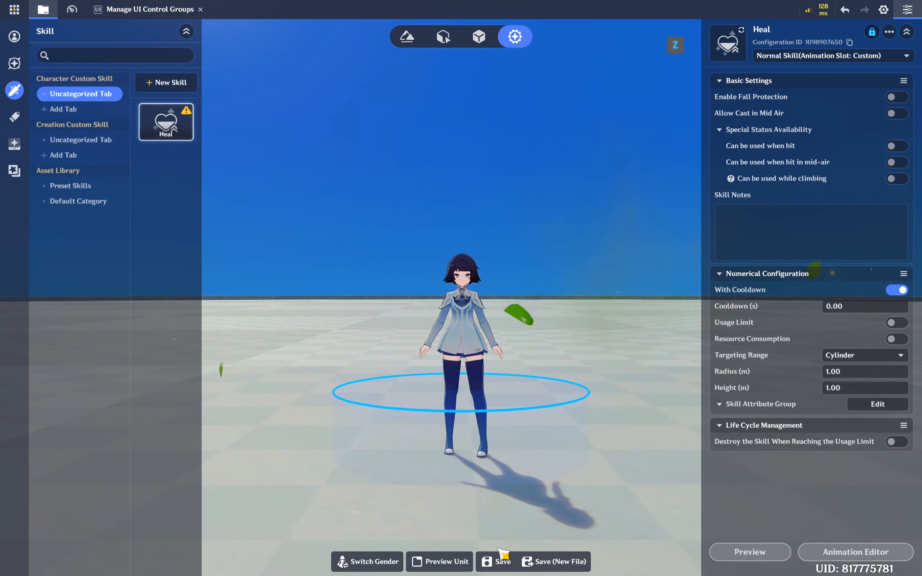
pyautogui.click(497, 561)
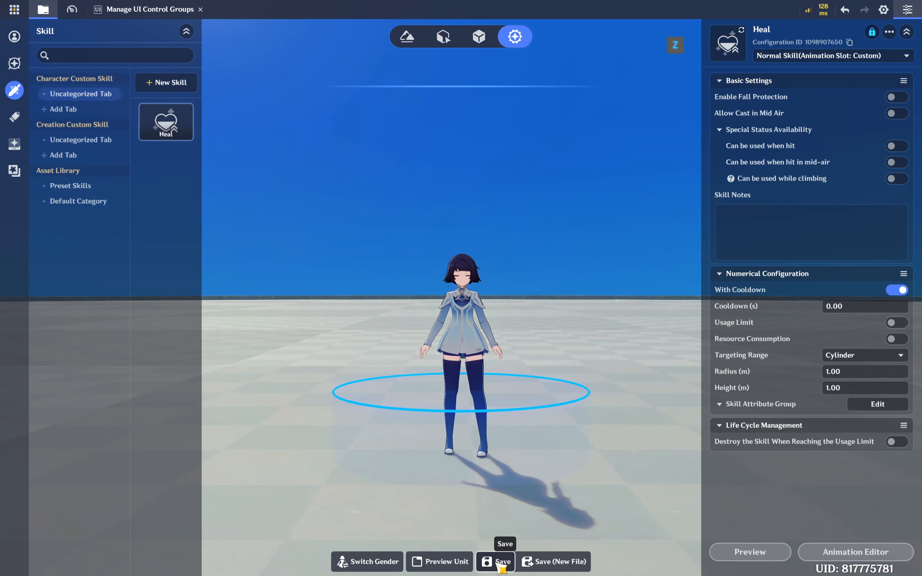
# Step: Set the Heal skill's cooldown to 10 s and enable a usage limit of 5 uses
pyautogui.click(869, 307)
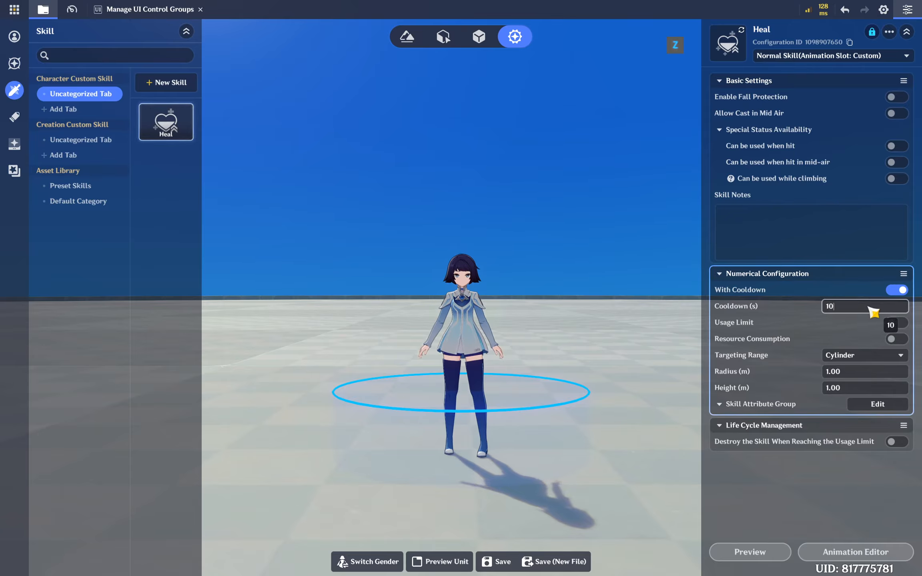
pyautogui.click(805, 483)
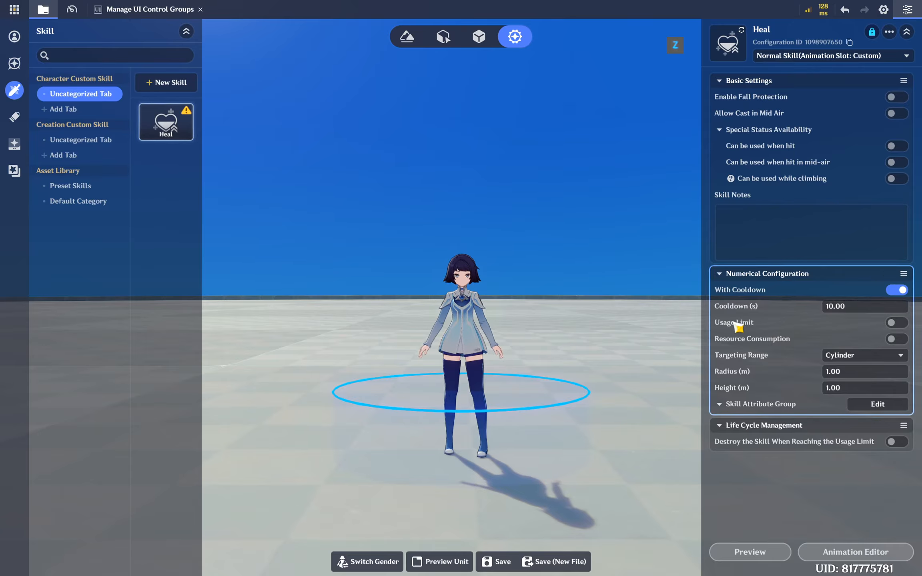
pyautogui.click(898, 324)
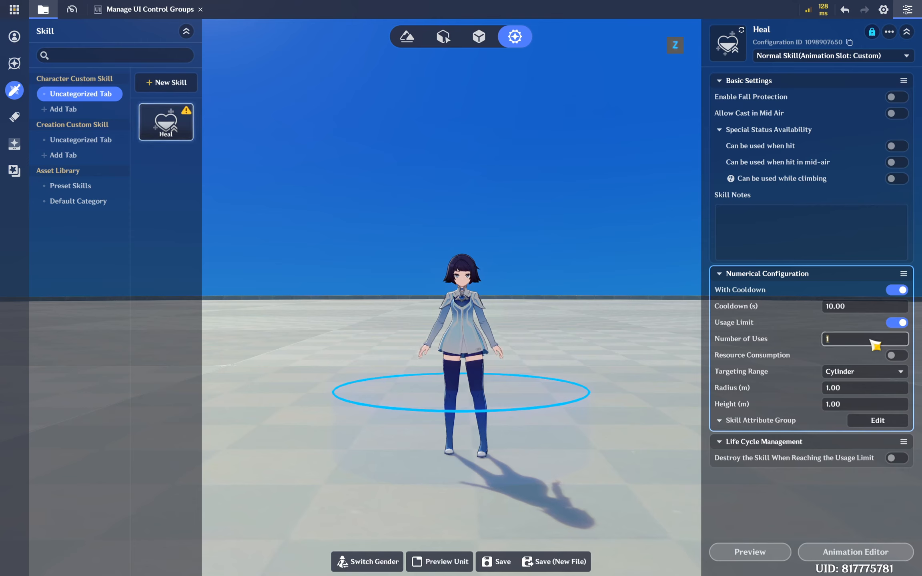
pyautogui.click(827, 512)
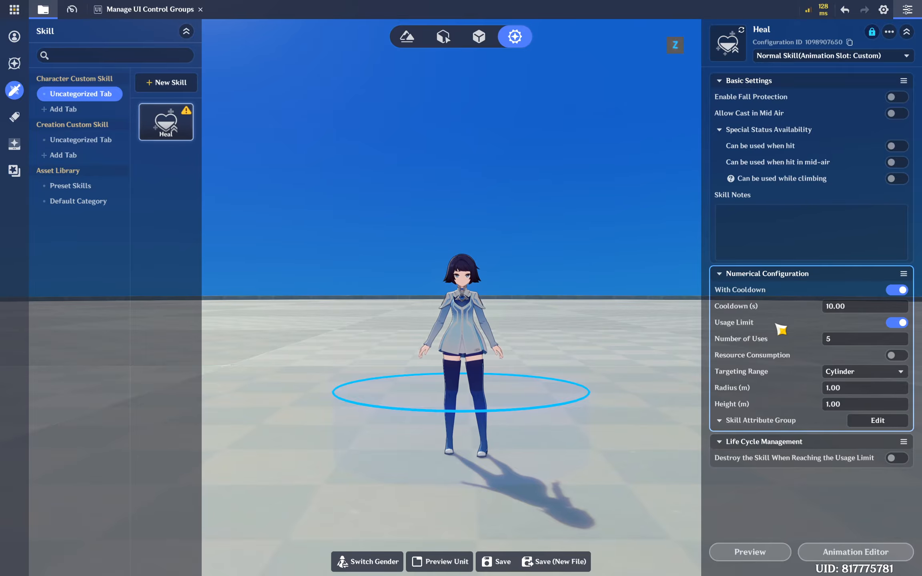
# Step: Save the Heal skill and reposition the Special Number control in the UI layout to about X 578, Y 420
pyautogui.click(496, 561)
pyautogui.click(142, 9)
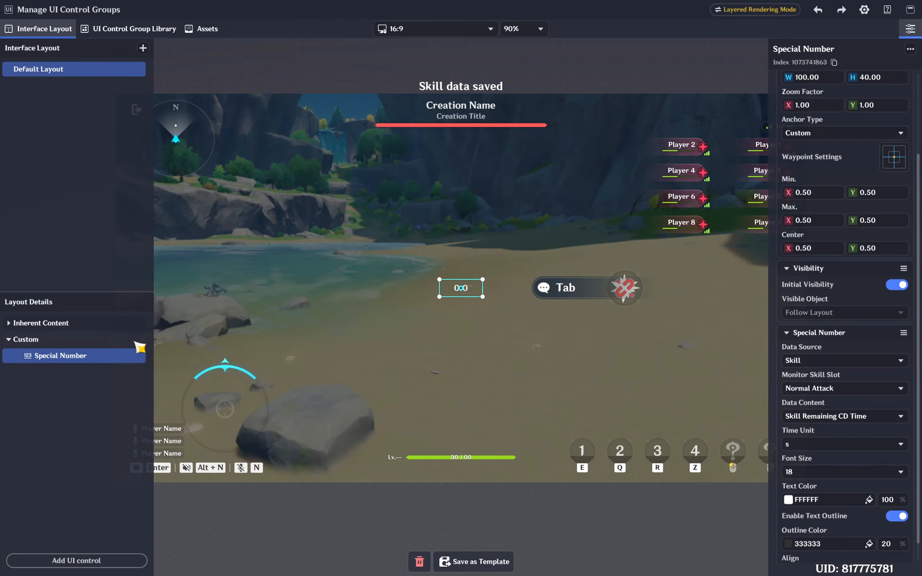
pyautogui.moveTo(460, 289); pyautogui.dragTo(364, 303)
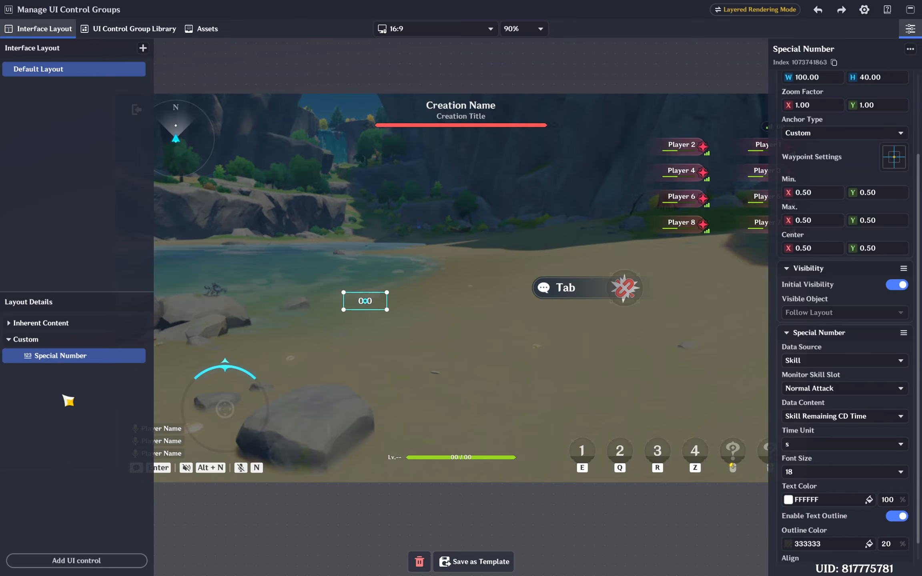
# Step: Duplicate the Special Number control, place the copy at about X 674, Y 420, and set its data content to Skill Usage(s)
pyautogui.click(81, 375)
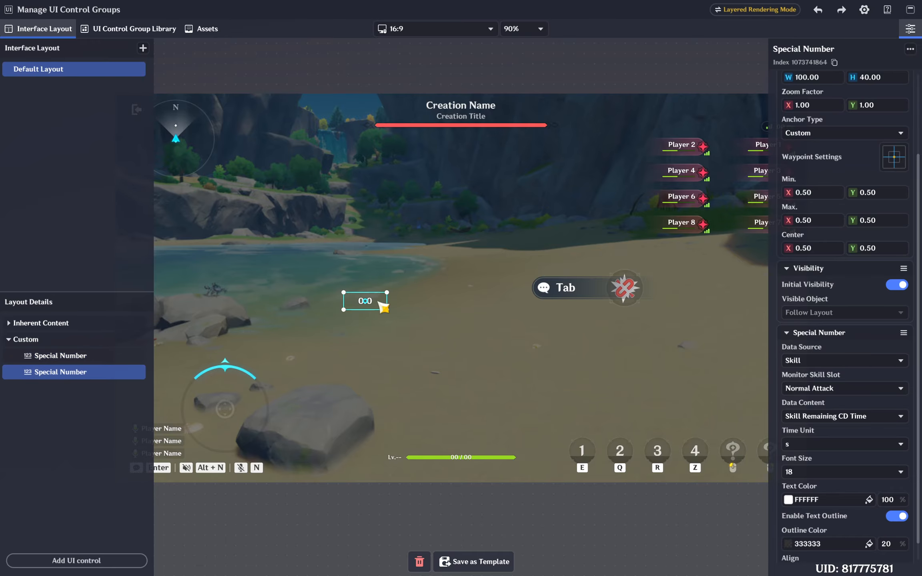
pyautogui.moveTo(393, 301); pyautogui.dragTo(418, 300)
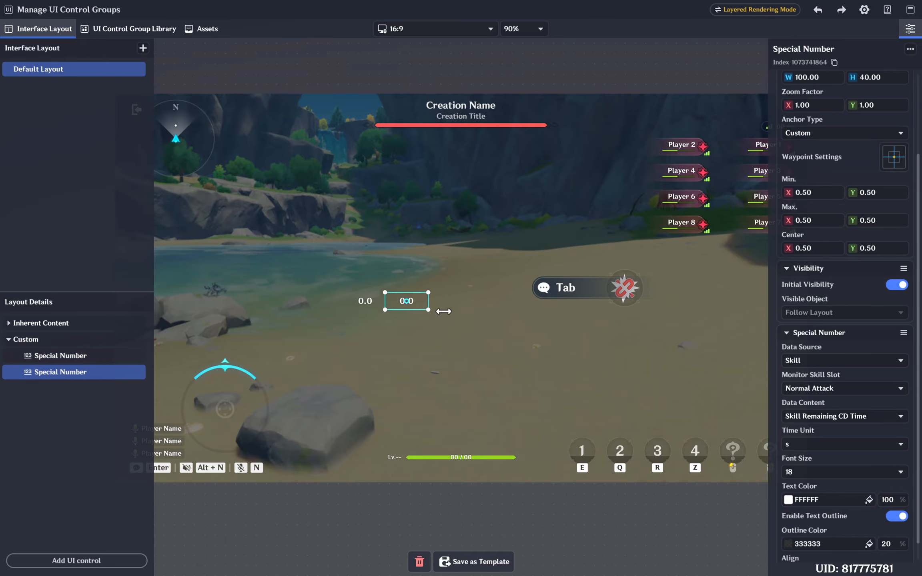
pyautogui.click(818, 418)
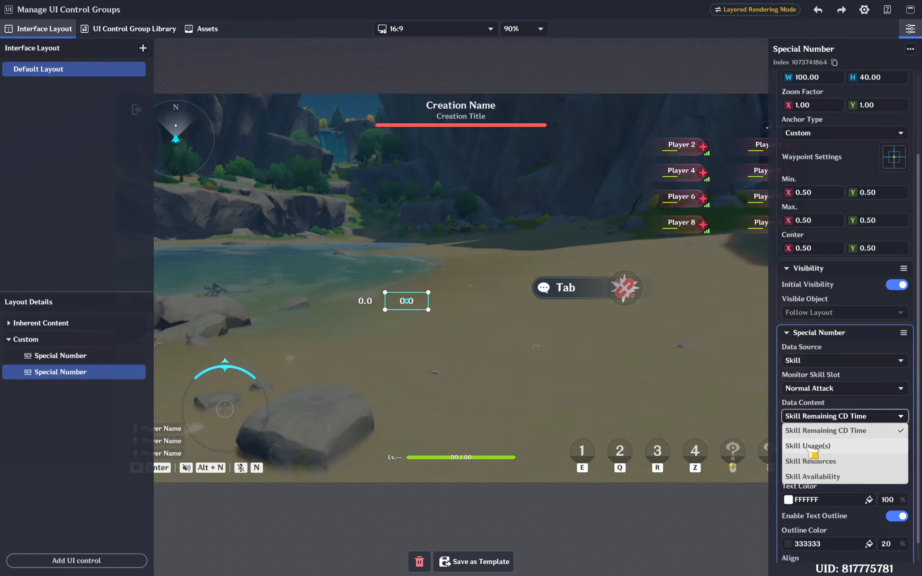
pyautogui.click(809, 446)
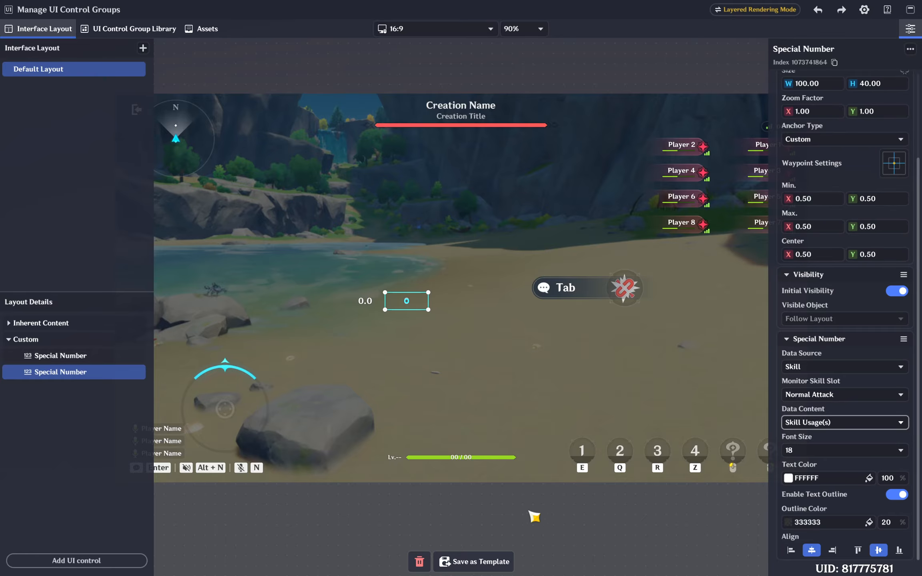
pyautogui.click(346, 391)
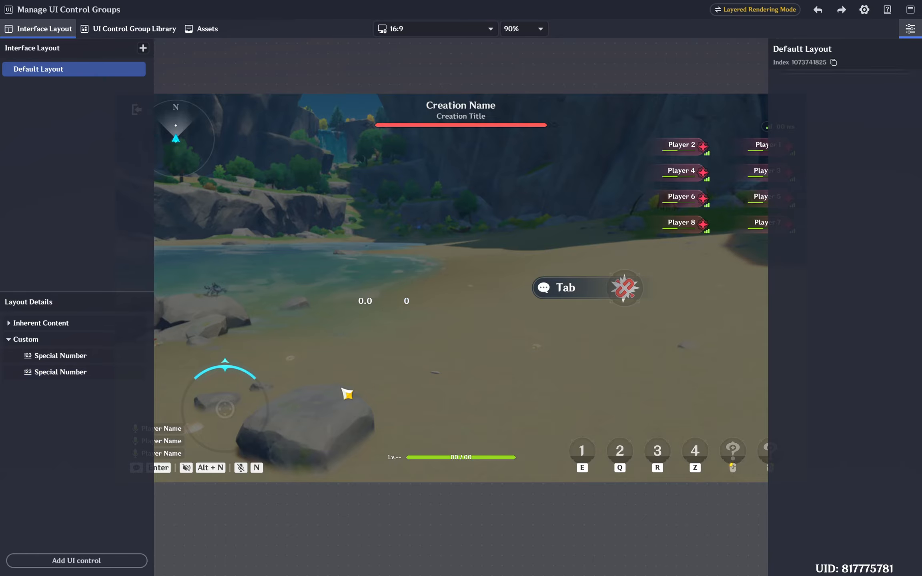
# Step: Check the data content options of the original Special Number control and return to the skill editor
pyautogui.click(91, 357)
pyautogui.scroll(-1, 850, 485)
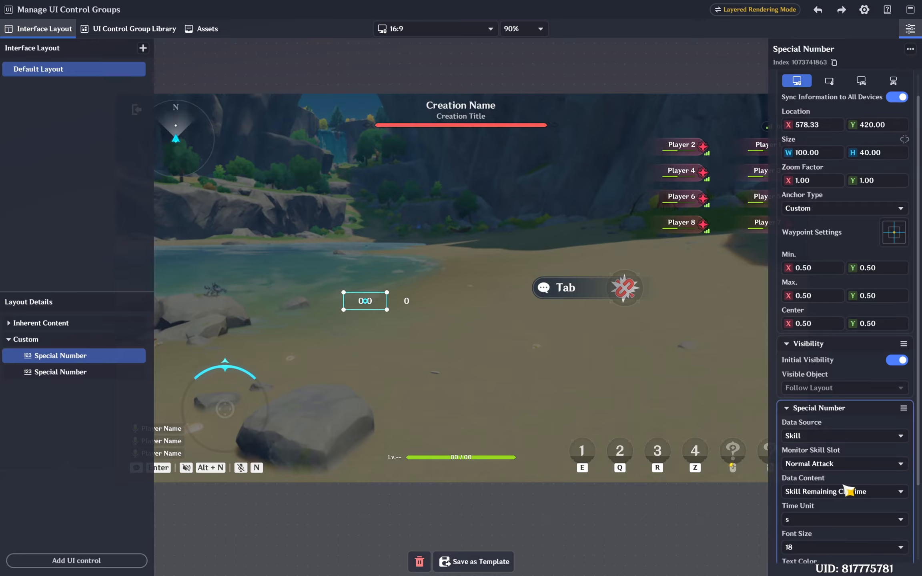
pyautogui.click(847, 492)
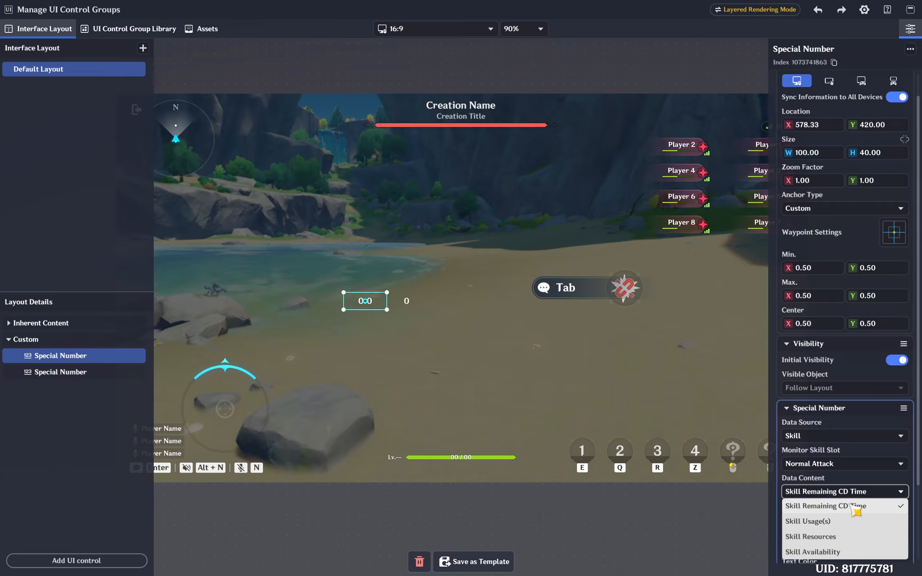
pyautogui.click(201, 463)
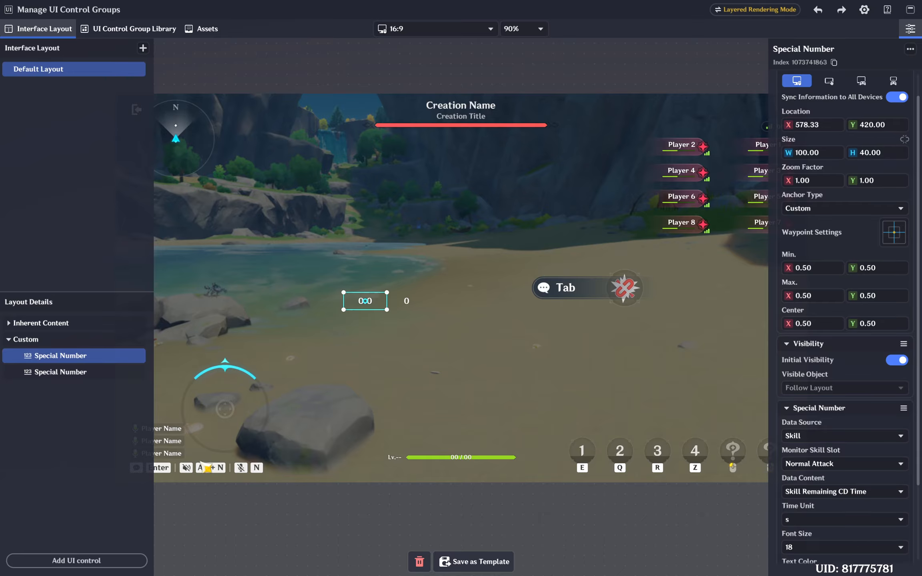
pyautogui.click(306, 542)
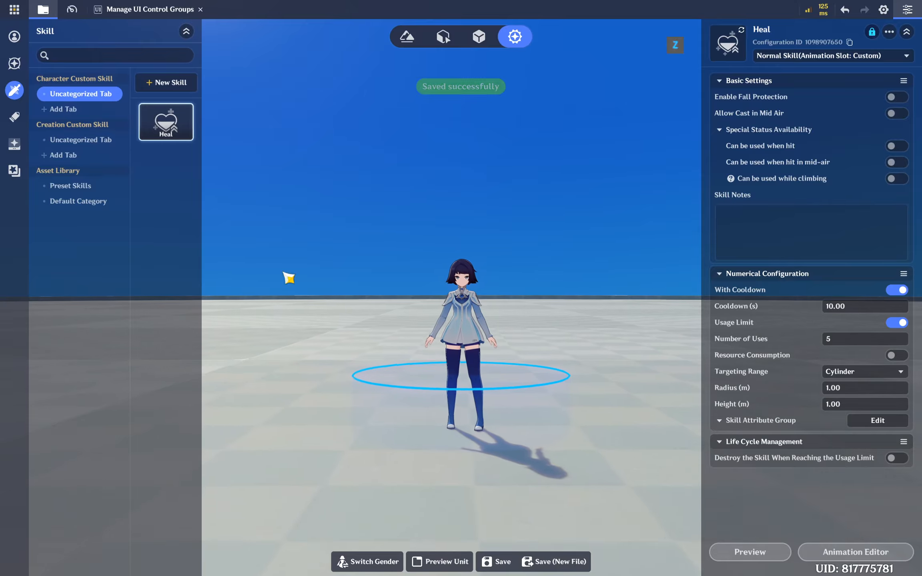
pyautogui.click(14, 9)
pyautogui.click(56, 88)
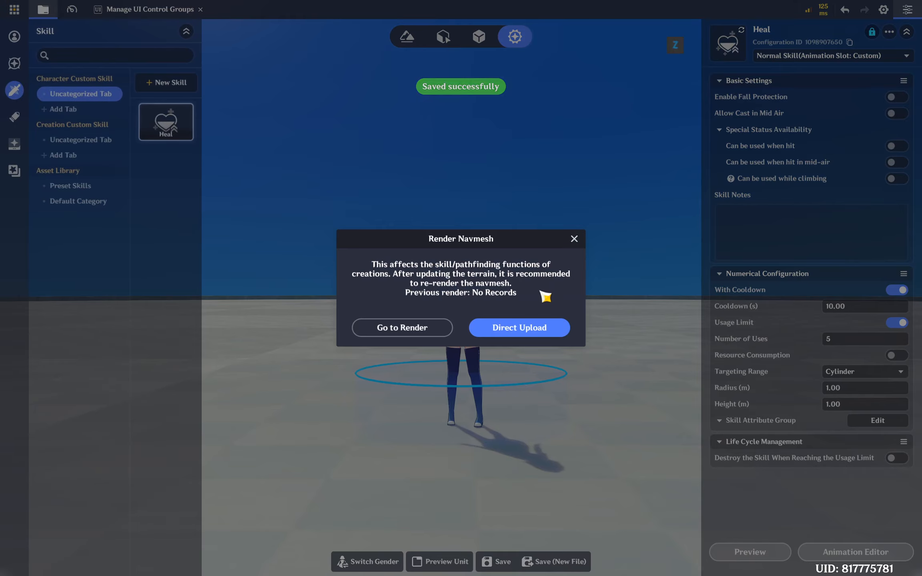
pyautogui.click(576, 239)
# Step: Assign the Heal skill as the Custom Class's Normal Attack and save the project
pyautogui.click(14, 36)
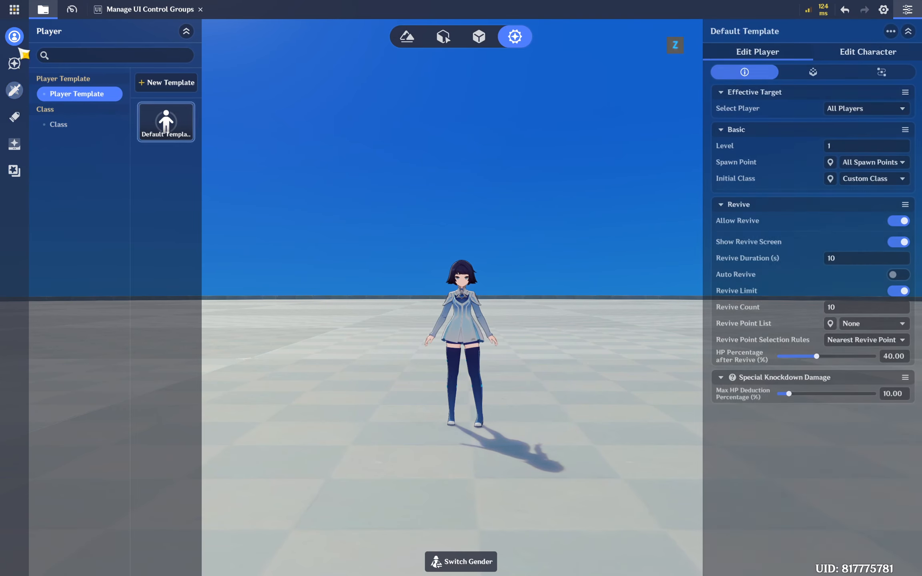
pyautogui.click(70, 125)
pyautogui.click(809, 55)
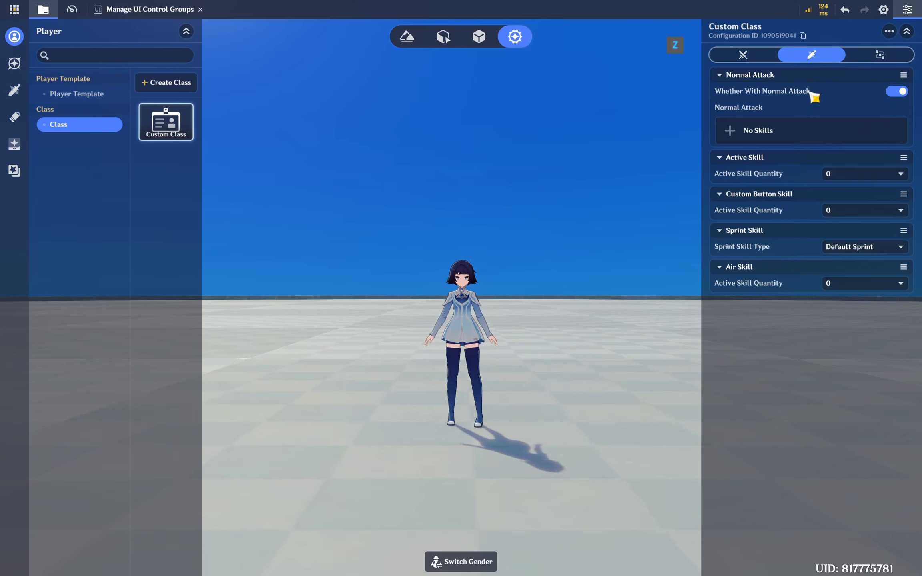
pyautogui.click(795, 131)
pyautogui.click(609, 393)
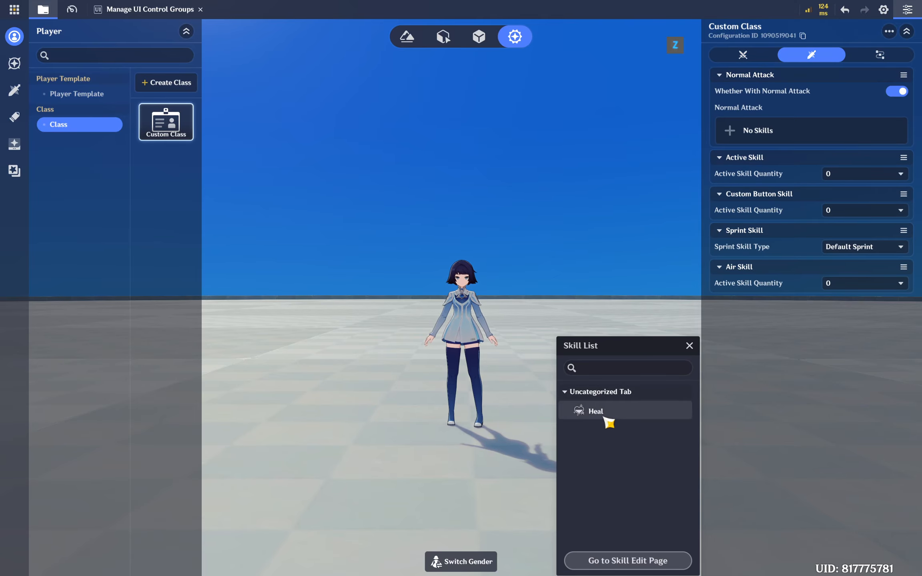
pyautogui.click(610, 415)
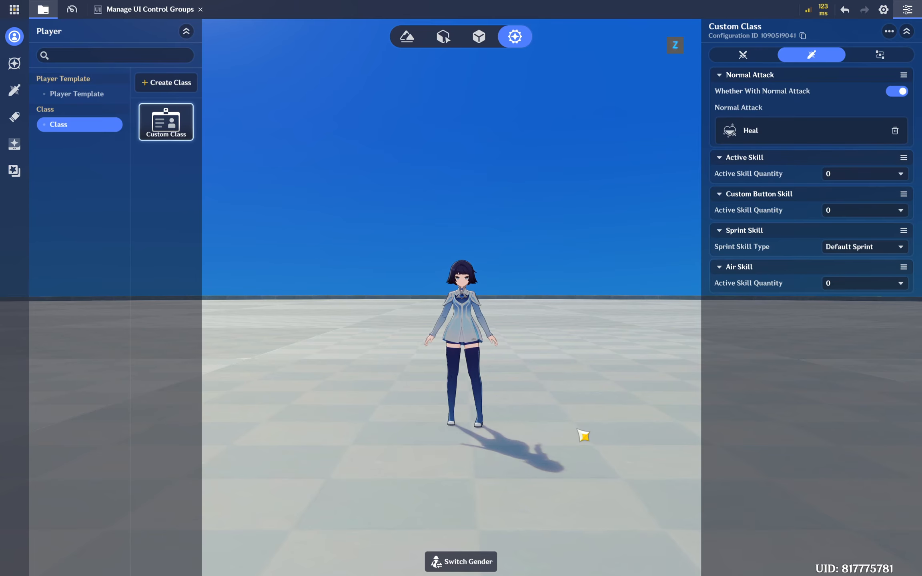
pyautogui.click(167, 124)
pyautogui.hotkey('ctrl', 's')
# Step: Start a single-player test play, uploading directly without rendering the navmesh and keeping the default options
pyautogui.click(15, 11)
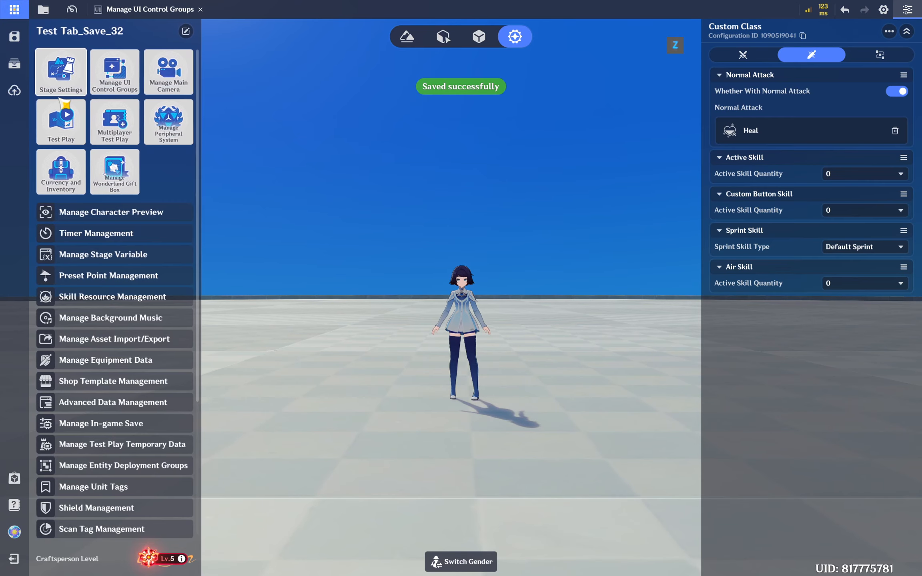
pyautogui.click(62, 119)
pyautogui.click(528, 330)
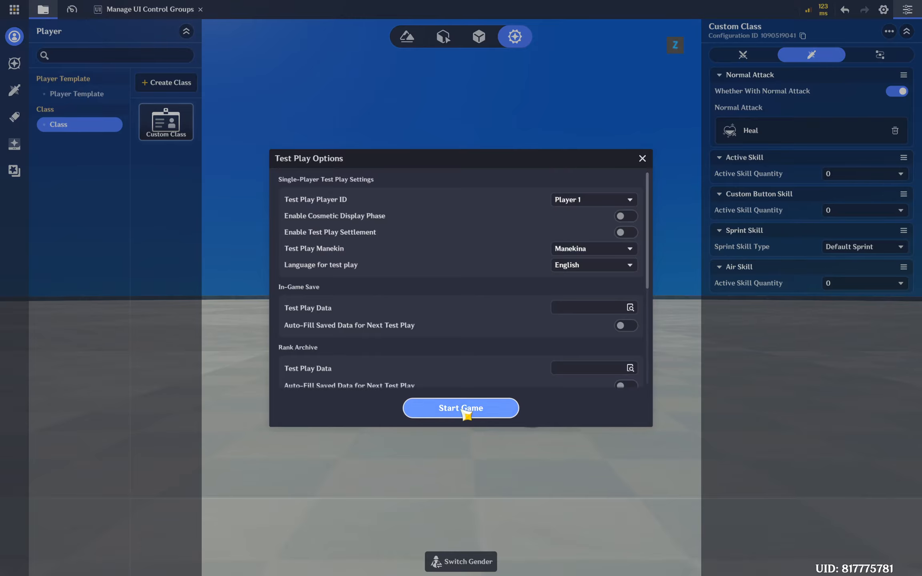
pyautogui.click(461, 408)
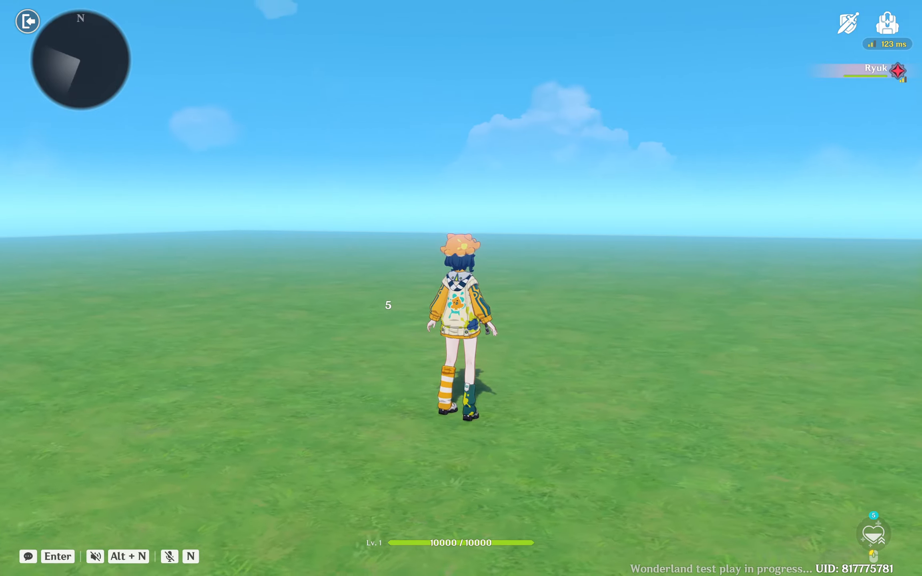
# Step: Cast the Heal skill repeatedly in the test play to examine the cooldown and usage numbers, and exit the test
pyautogui.press('w')
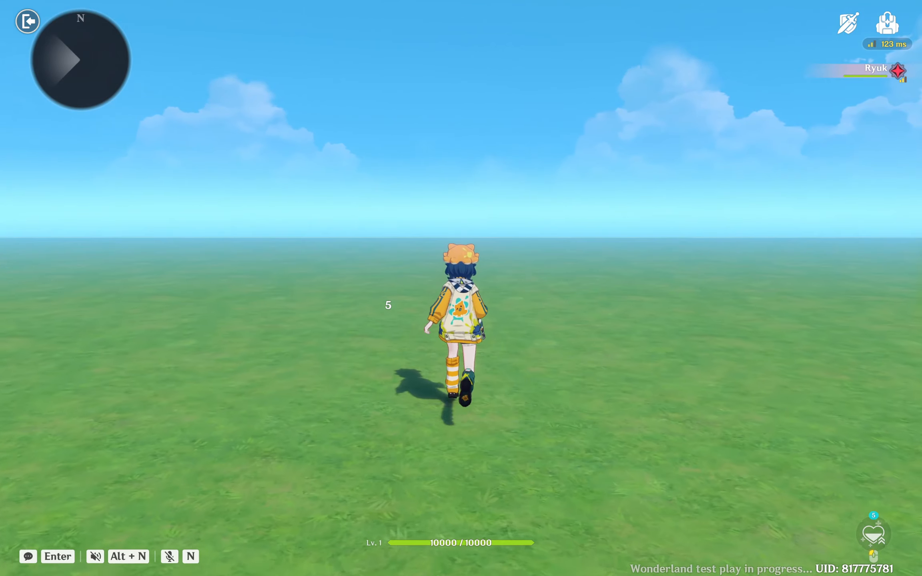
pyautogui.press('w')
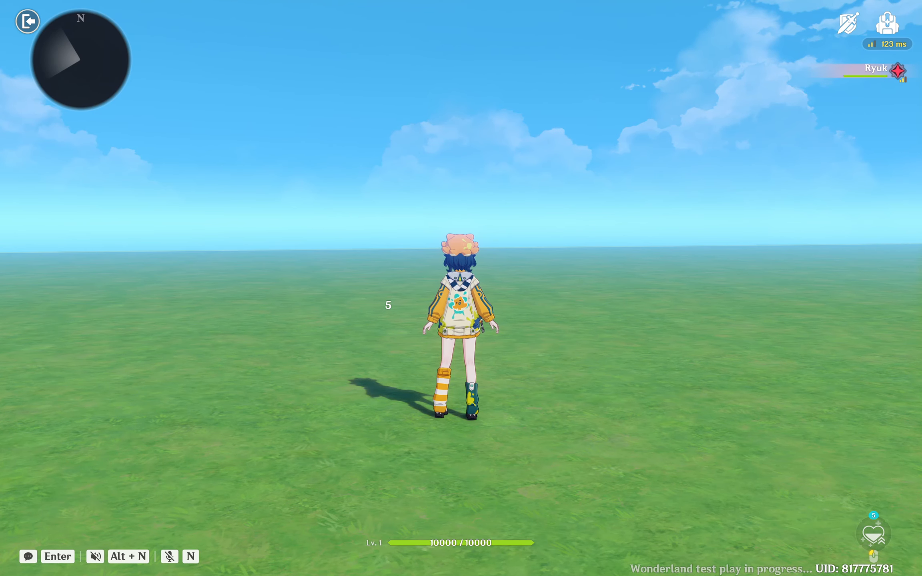
pyautogui.click(461, 288)
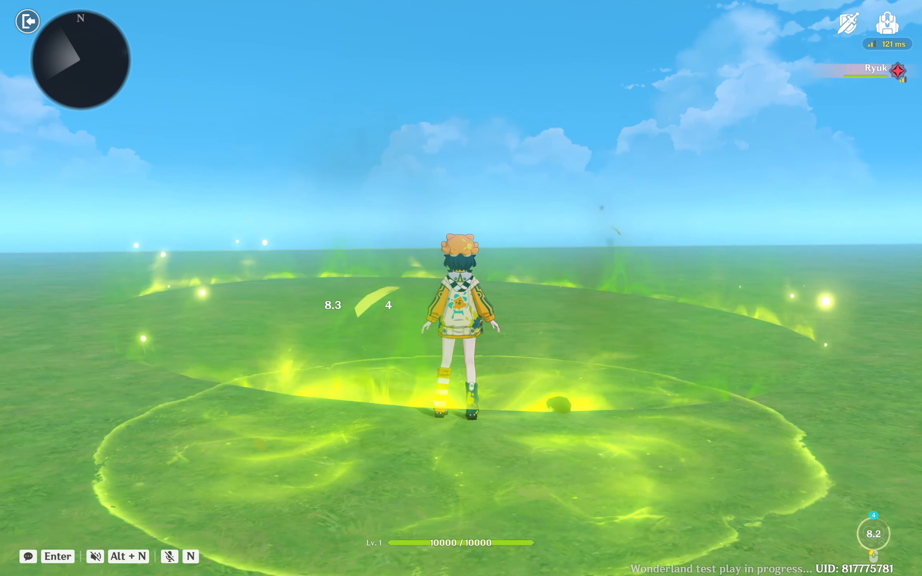
pyautogui.click(461, 288)
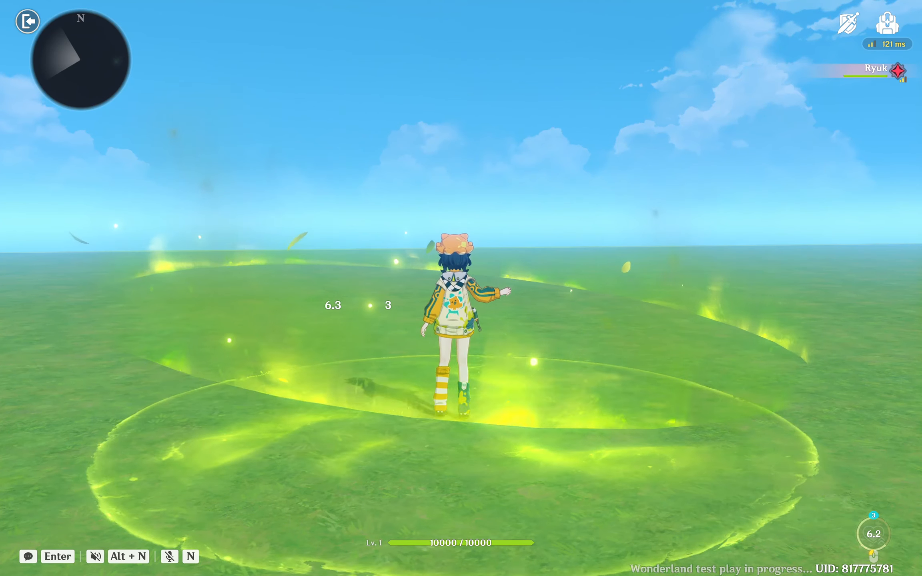
pyautogui.click(461, 288)
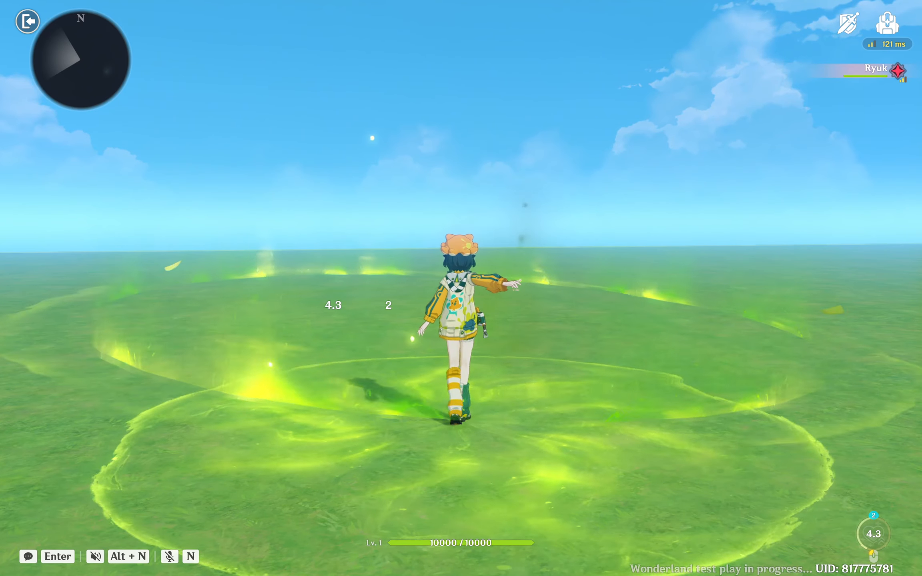
pyautogui.click(461, 288)
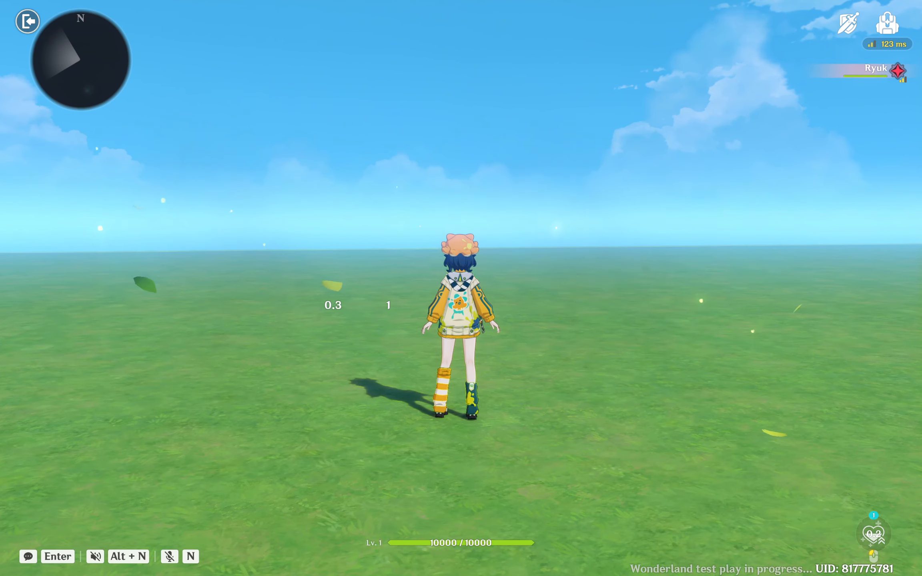
pyautogui.click(461, 288)
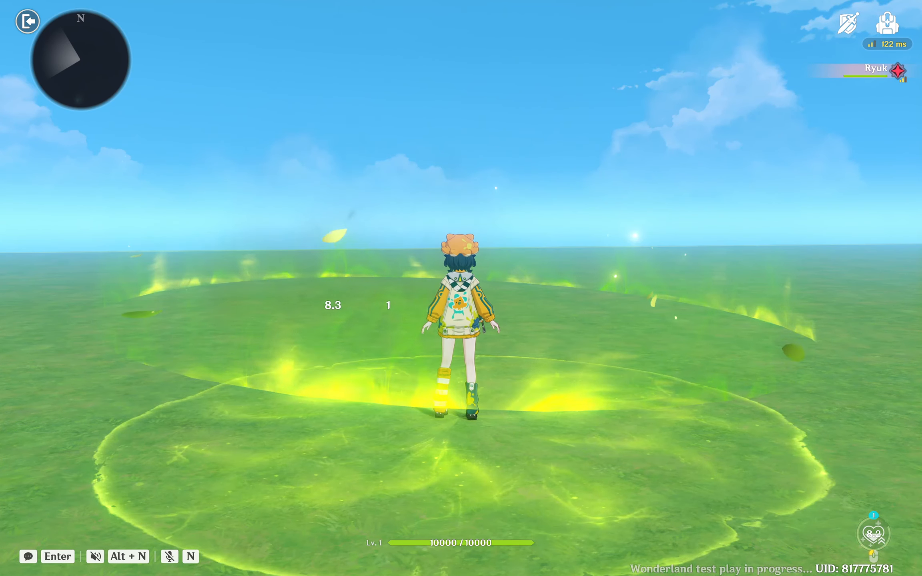
pyautogui.press('Escape')
pyautogui.click(457, 348)
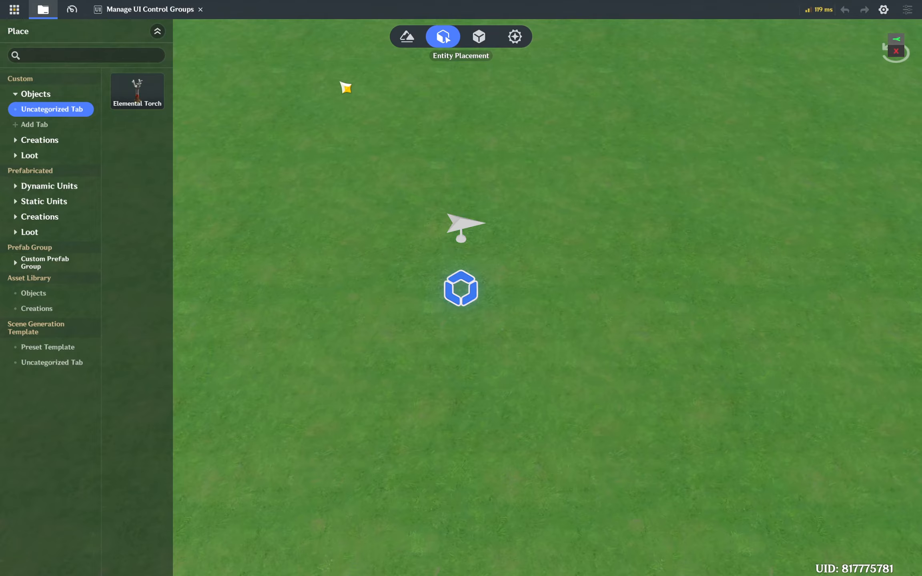
# Step: Set the first Special Number control's data content to Skill Resources in the UI control group layout
pyautogui.click(150, 10)
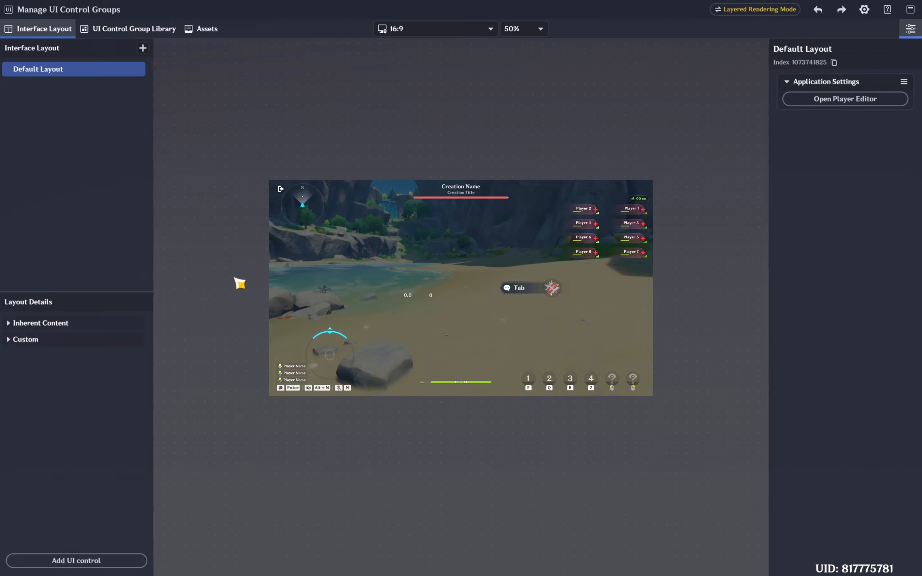
pyautogui.click(45, 341)
pyautogui.click(45, 356)
pyautogui.scroll(3, 400, 340)
pyautogui.scroll(1, 405, 347)
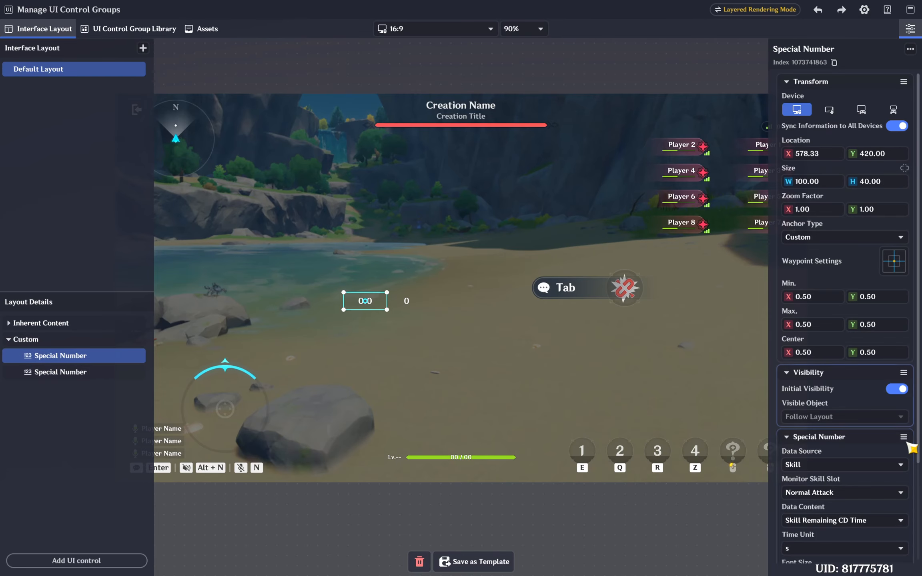
pyautogui.scroll(-2, 847, 473)
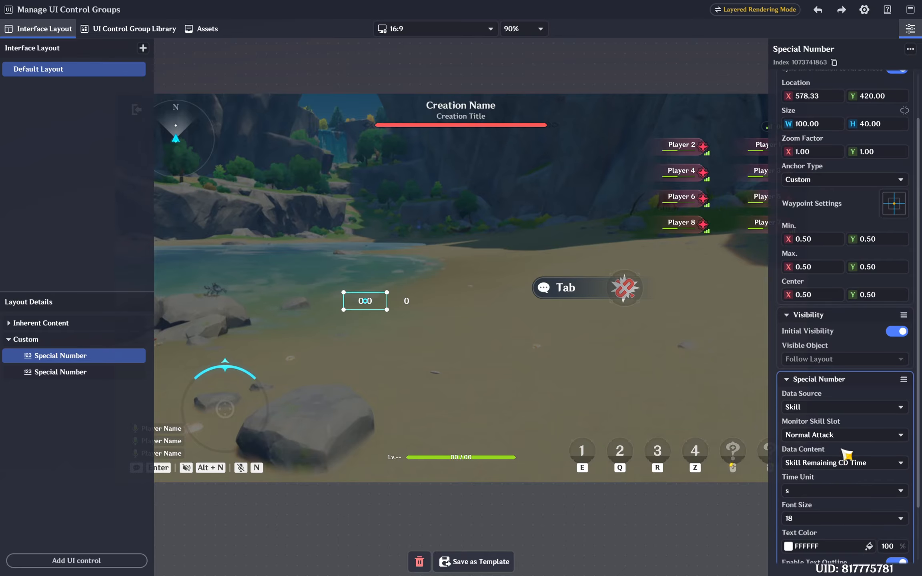
pyautogui.click(893, 463)
pyautogui.click(835, 510)
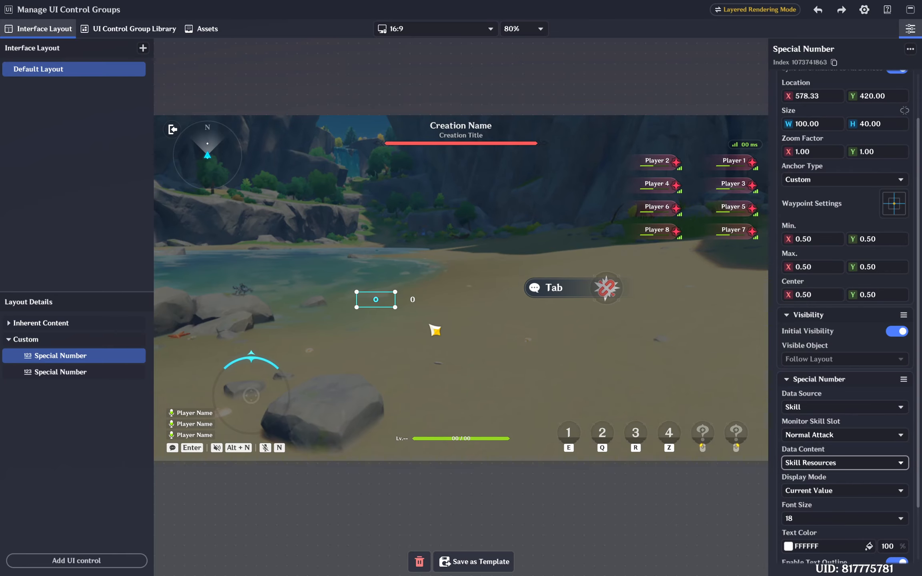
# Step: Set the second Special Number control's data content to Skill Availability for the Normal Attack slot
pyautogui.scroll(2, 426, 322)
pyautogui.click(395, 306)
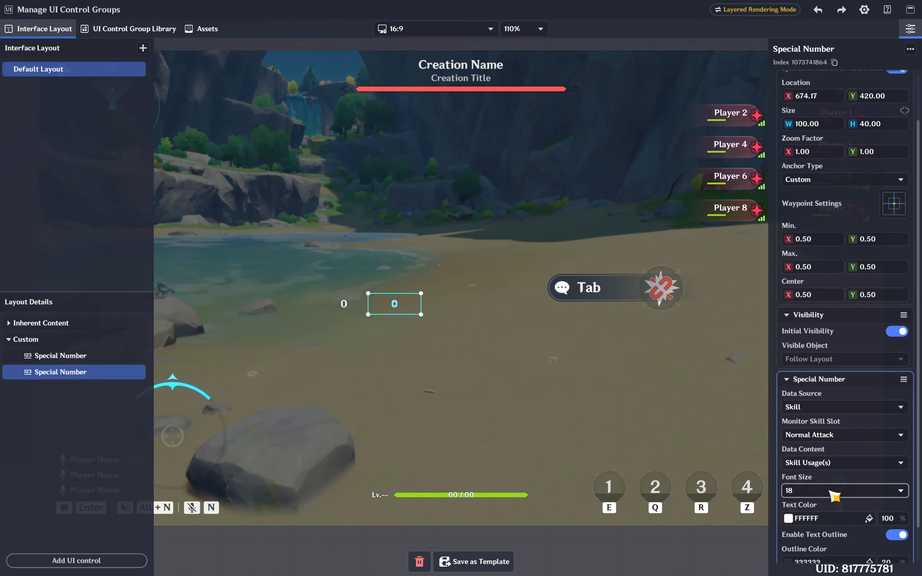
pyautogui.click(834, 437)
pyautogui.click(833, 435)
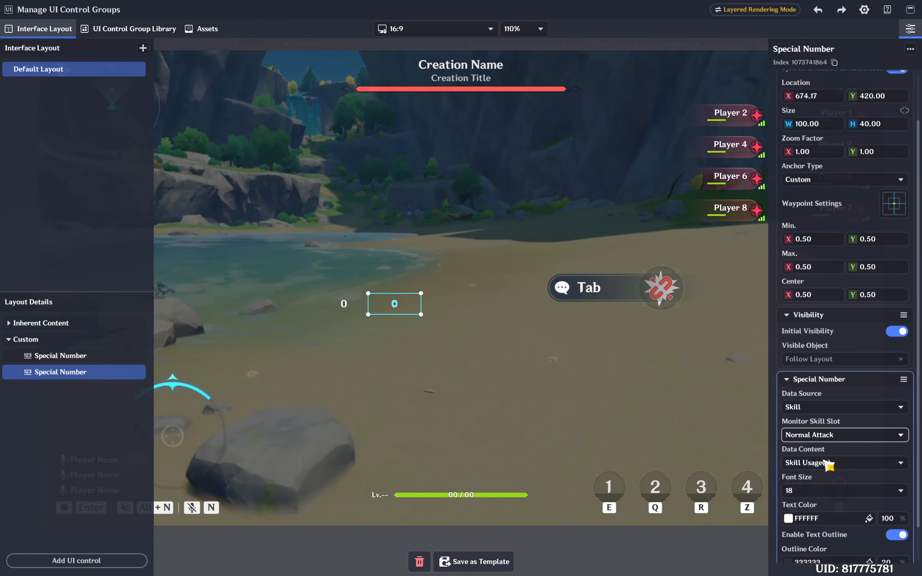
pyautogui.click(829, 463)
pyautogui.click(824, 527)
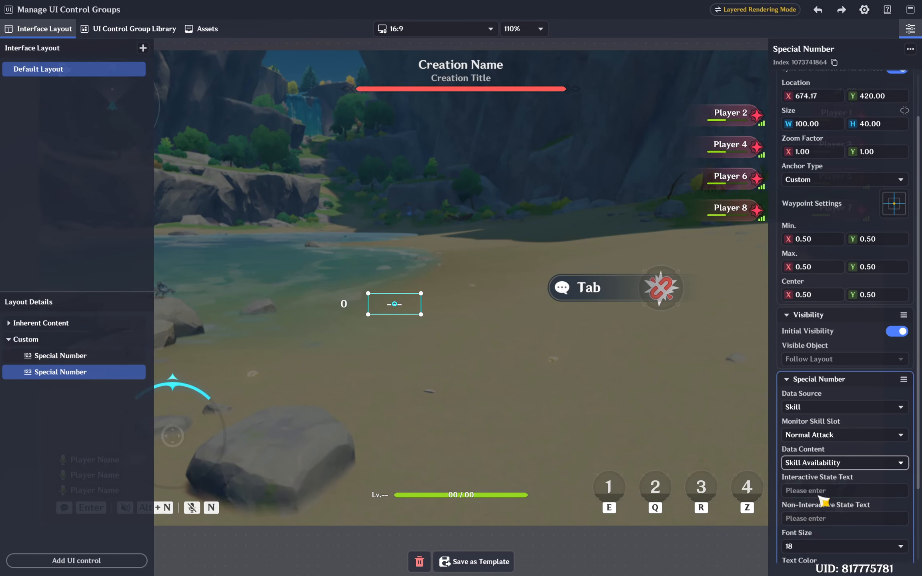
# Step: Set the control's interactive state text to Enabled and non-interactive state text to Disabled, and return to the scene editor
pyautogui.scroll(-1, 825, 501)
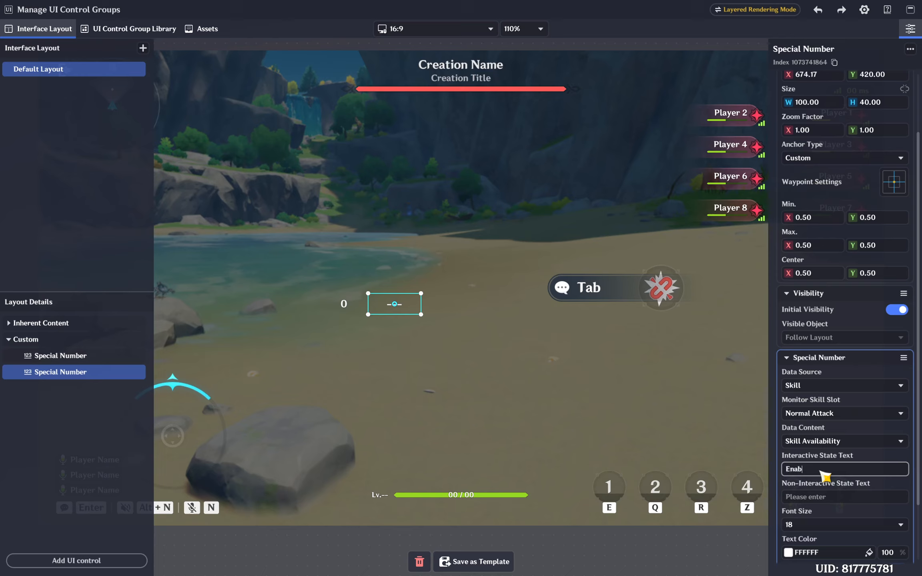
pyautogui.click(825, 497)
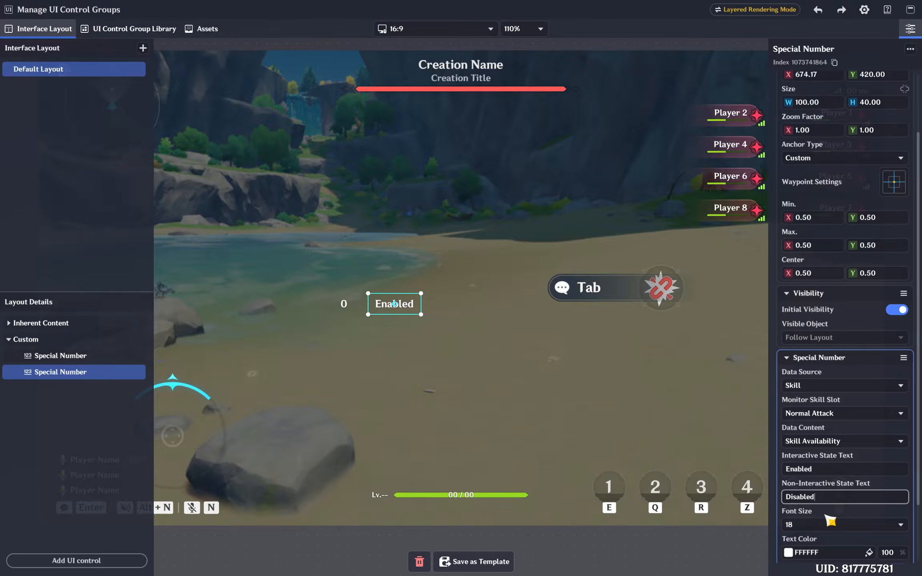
pyautogui.click(93, 357)
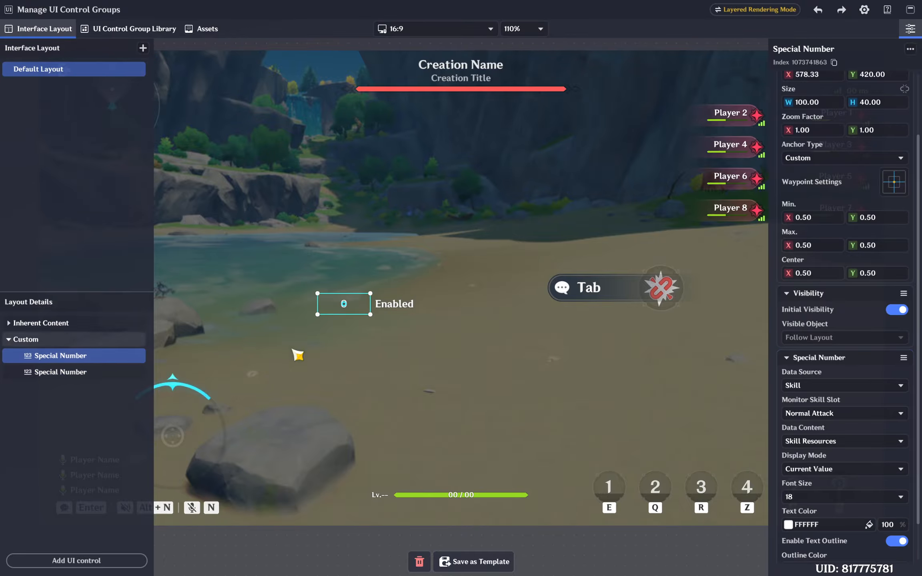
pyautogui.click(910, 9)
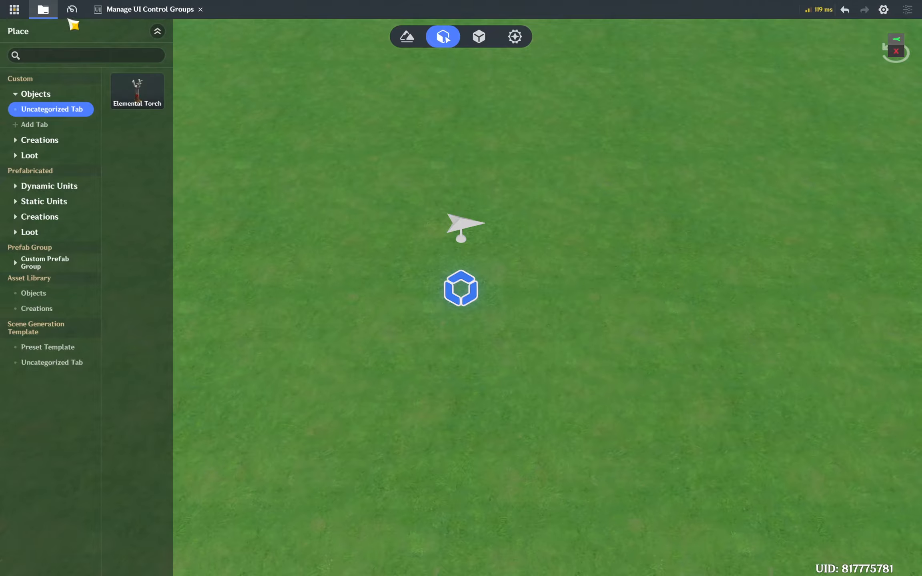
# Step: Copy the Heal Skill Resource's configuration ID from Skill Resource Management
pyautogui.click(16, 10)
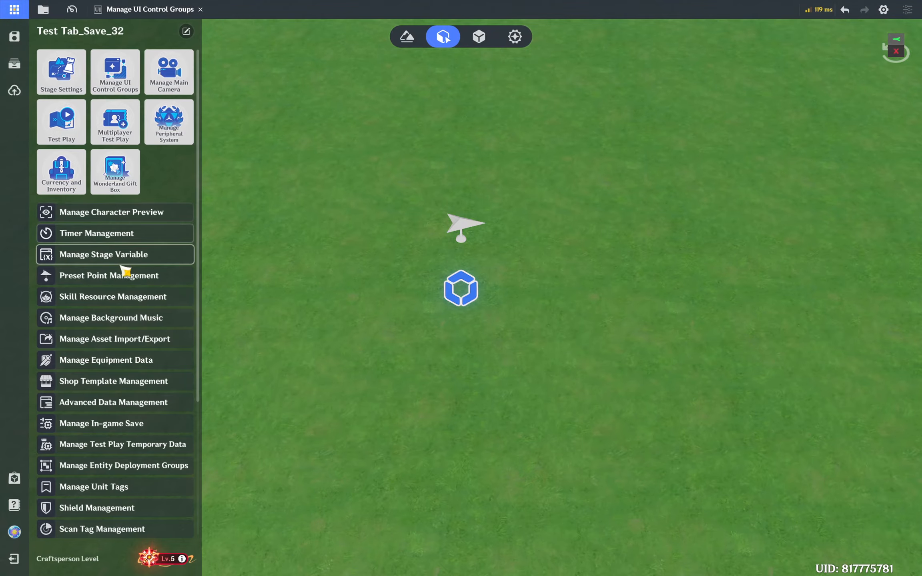
pyautogui.click(137, 307)
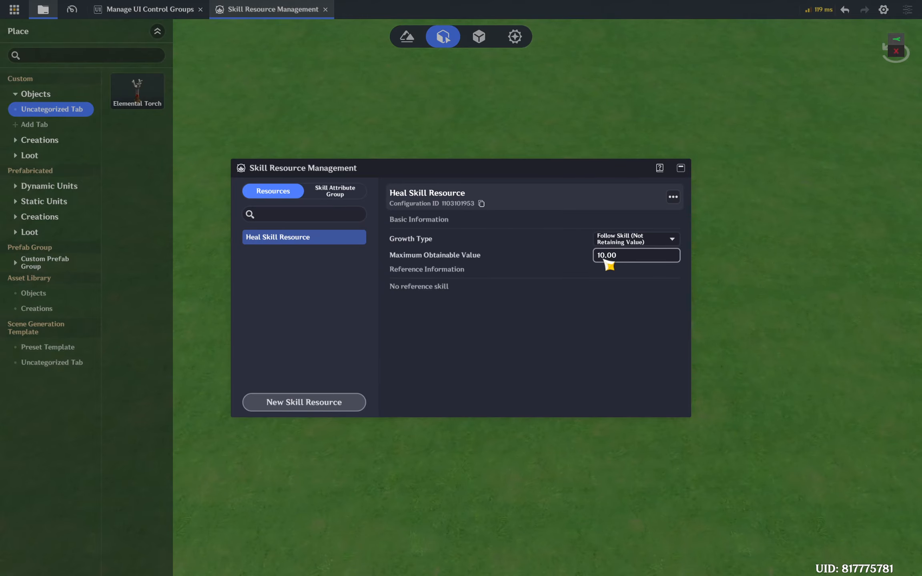
pyautogui.click(481, 203)
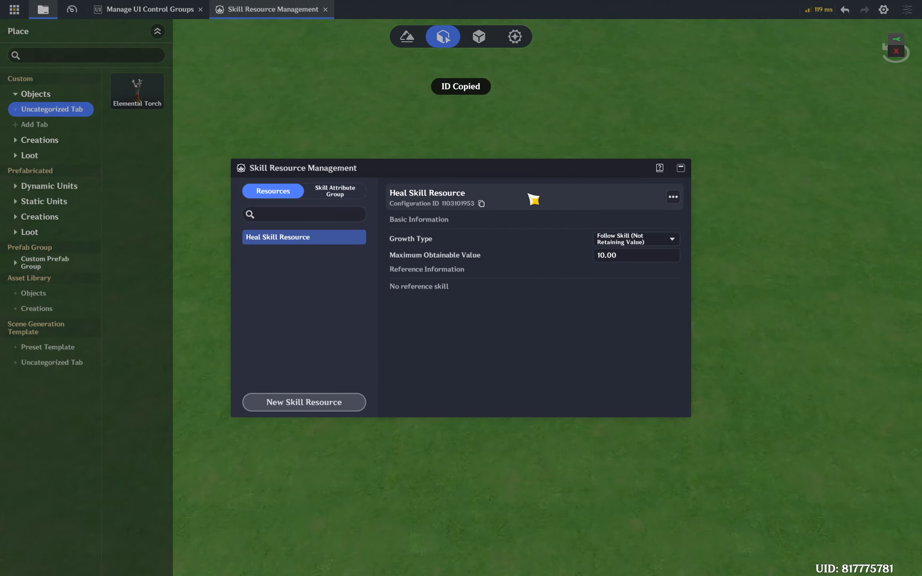
pyautogui.click(679, 169)
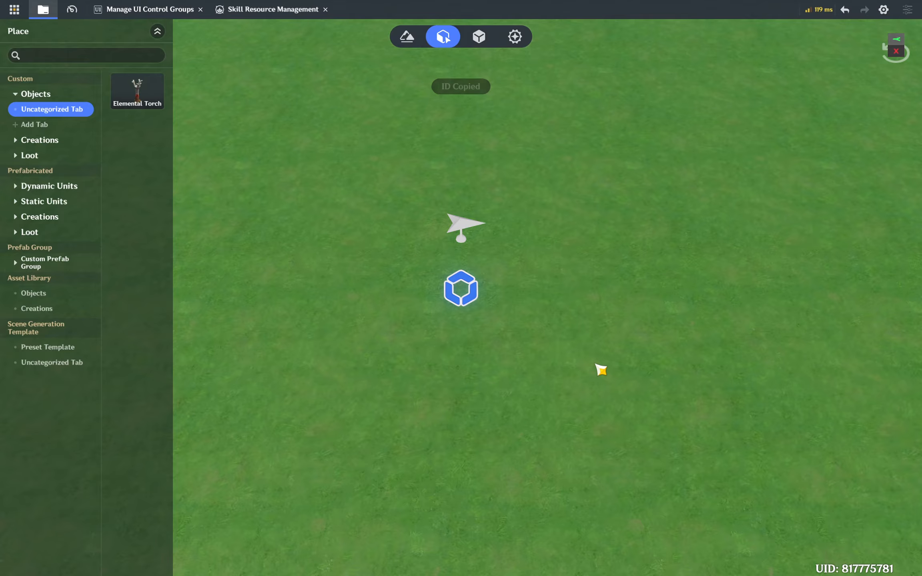
# Step: Place a Crafting Bench from the Gameplay Mechanism dynamic units in the scene near the spawn point
pyautogui.click(56, 187)
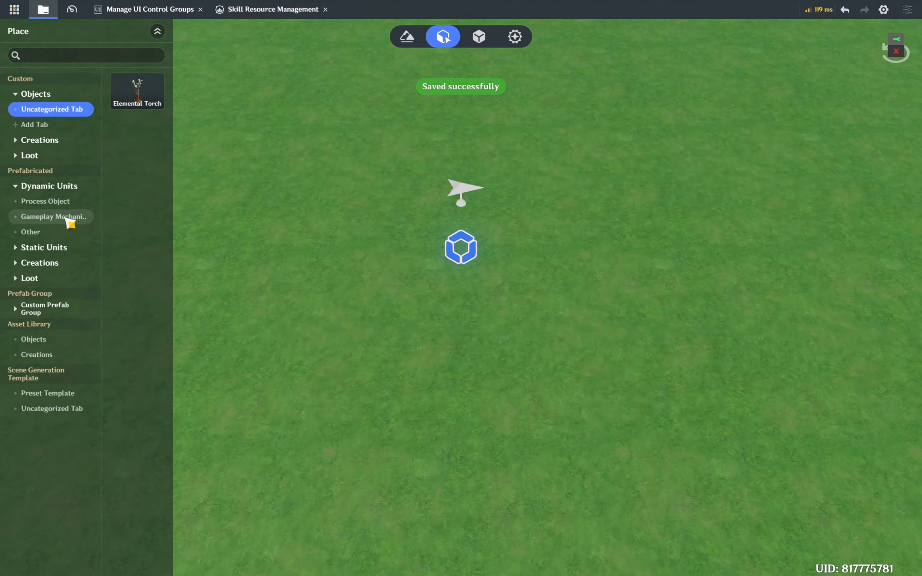
pyautogui.click(71, 217)
pyautogui.moveTo(138, 534); pyautogui.dragTo(535, 207)
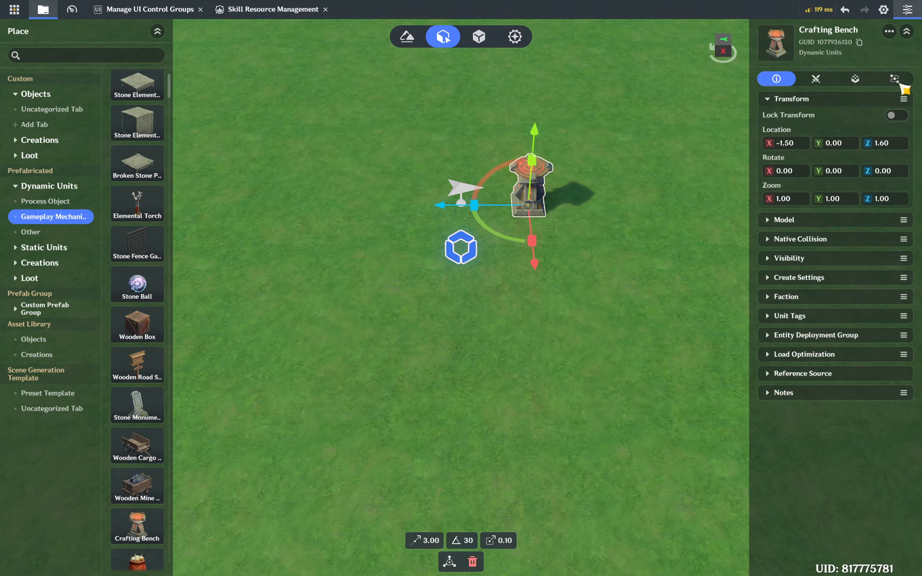
# Step: Switch to the Server Node Graph editor, create a new entity node graph in the Uncategorized Tab folder and open it
pyautogui.press('super')
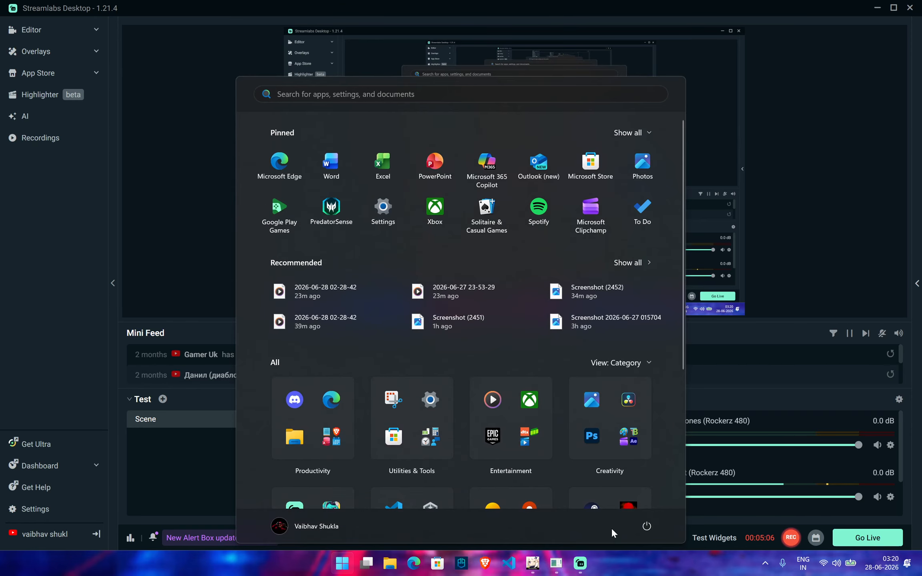
pyautogui.moveTo(555, 565)
pyautogui.click(605, 506)
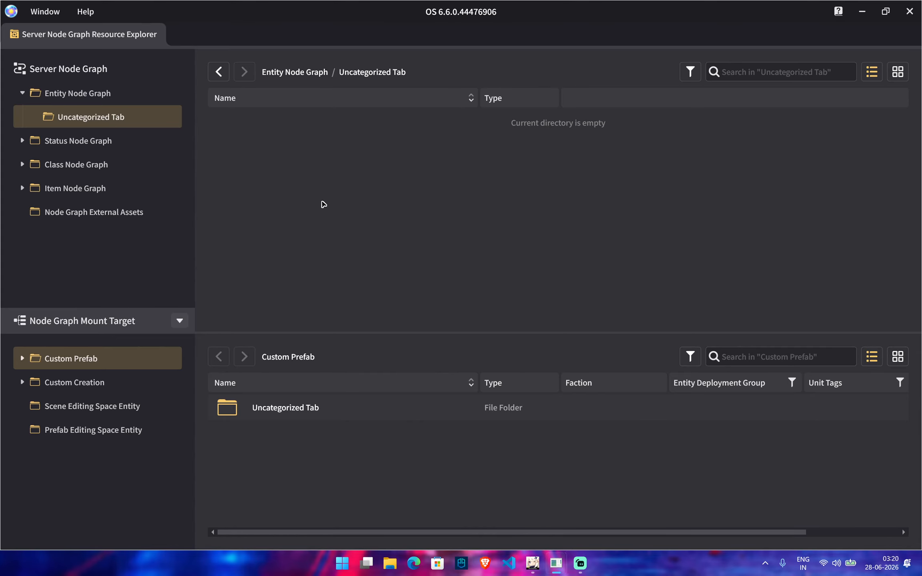
pyautogui.rightClick(332, 187)
pyautogui.click(382, 198)
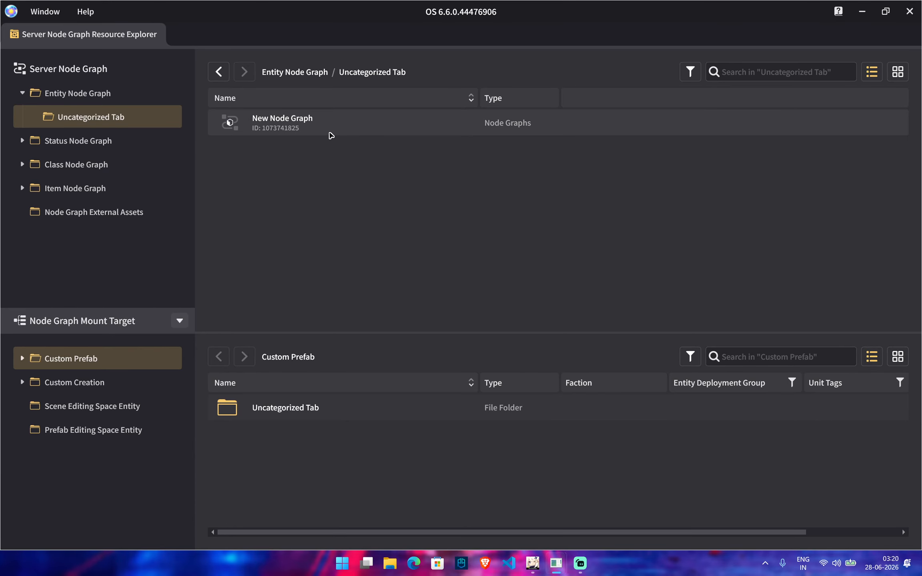
pyautogui.doubleClick(330, 133)
# Step: Add a When Tab Is Selected event node to the new node graph
pyautogui.rightClick(276, 232)
pyautogui.write('when tab is selected')
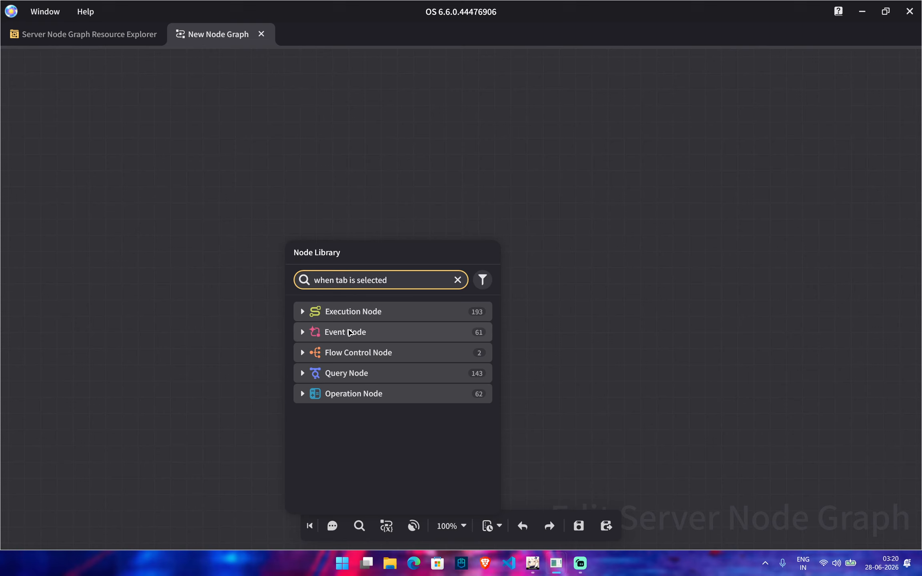
pyautogui.click(350, 333)
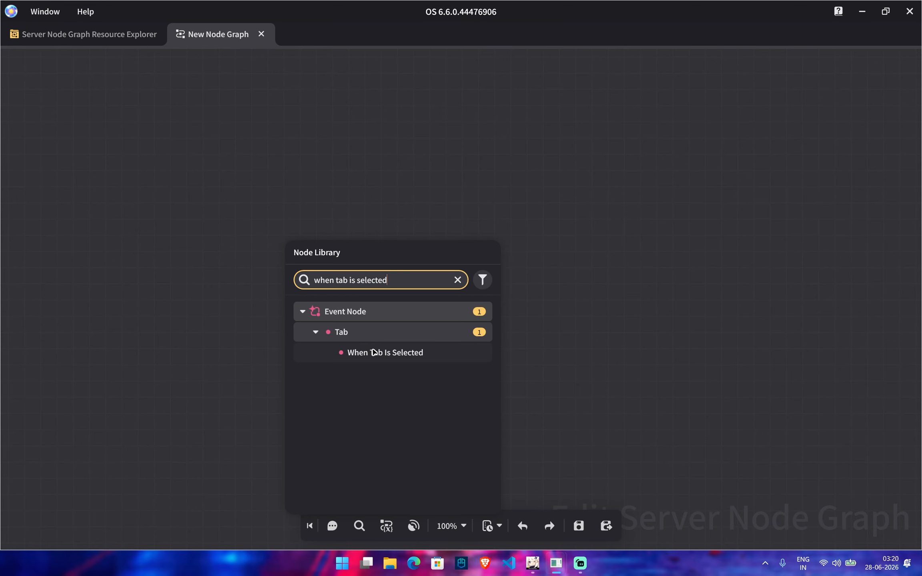
pyautogui.click(375, 352)
# Step: Add an Increase Skill Resource Amount node driven by the When Tab Is Selected event and align it with the event node
pyautogui.moveTo(387, 265); pyautogui.dragTo(609, 267)
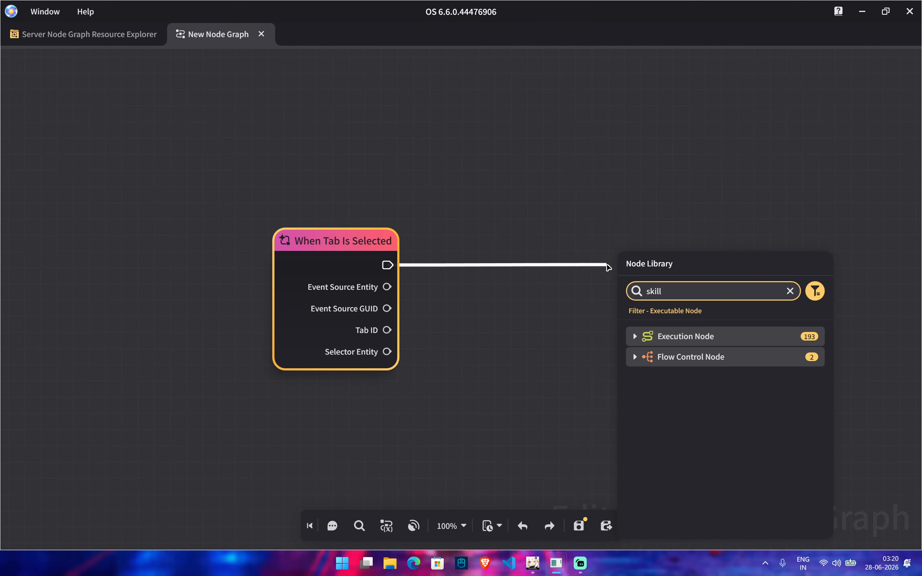
pyautogui.scroll(-1, 721, 388)
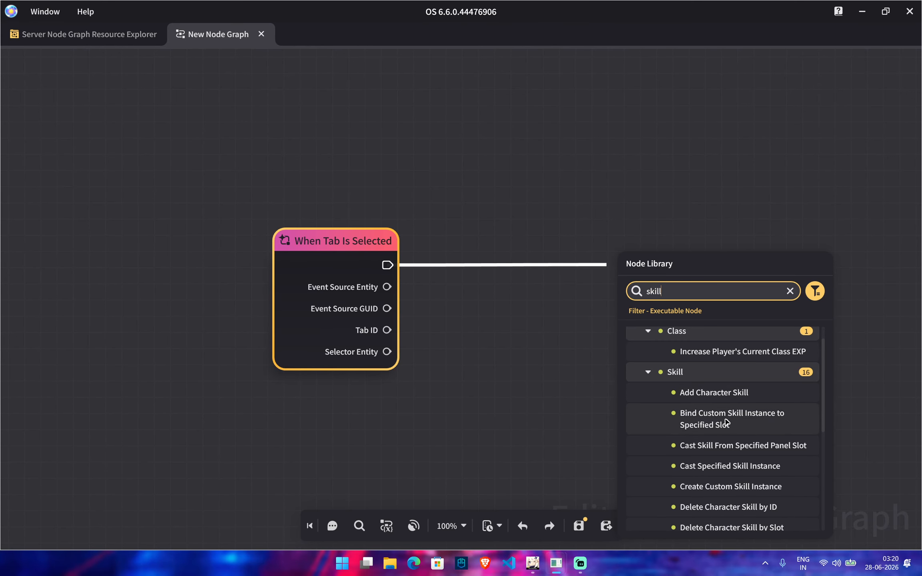
pyautogui.scroll(-5, 729, 430)
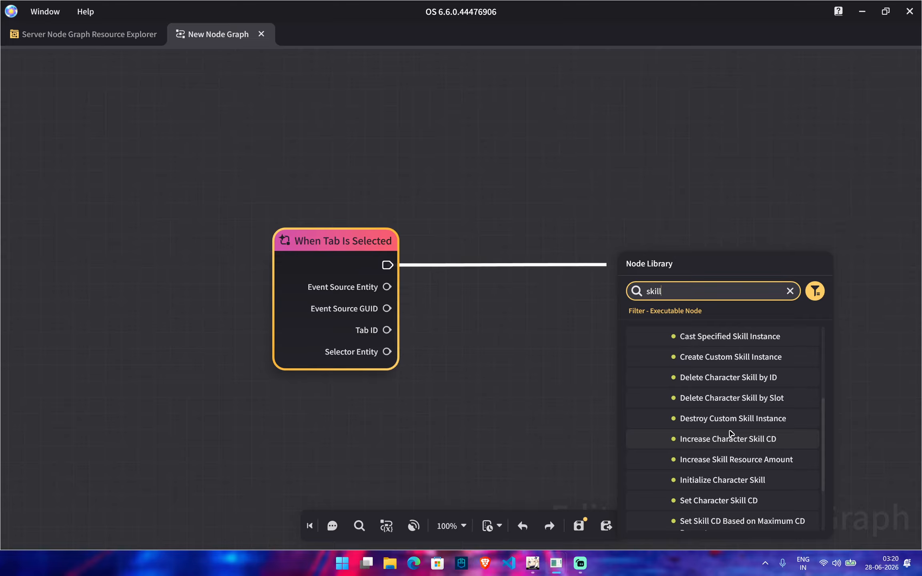
pyautogui.click(731, 461)
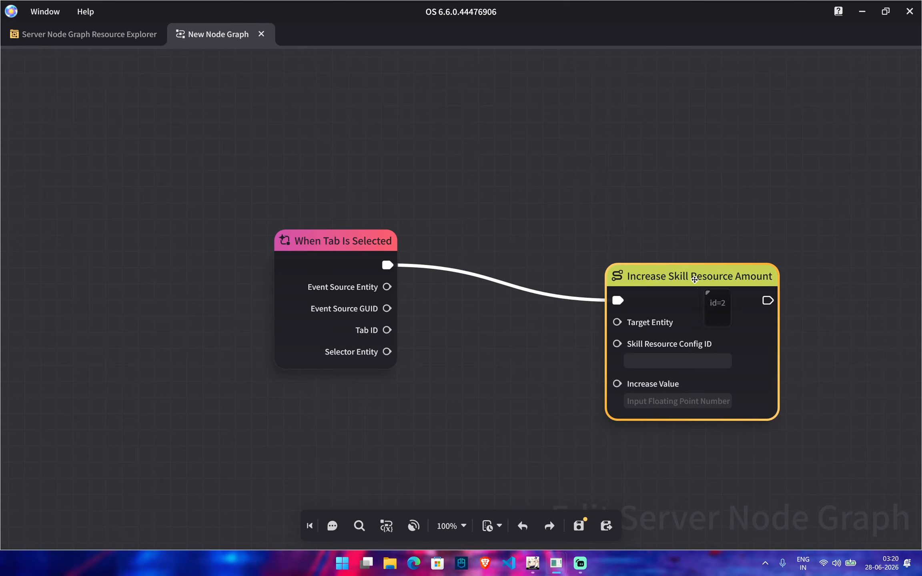
pyautogui.moveTo(697, 275); pyautogui.dragTo(714, 240)
pyautogui.hotkey('ctrl', 'v')
pyautogui.click(699, 365)
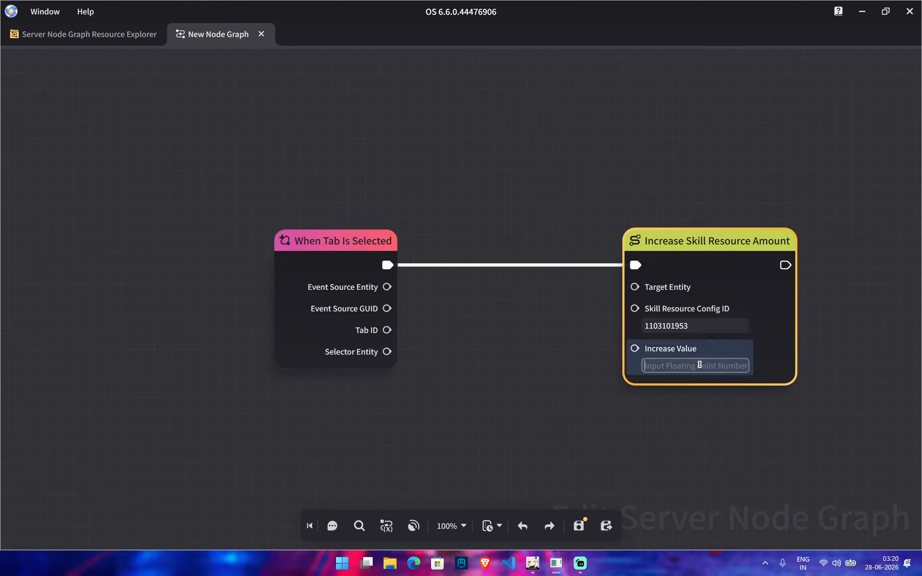
pyautogui.write('5')
pyautogui.click(621, 411)
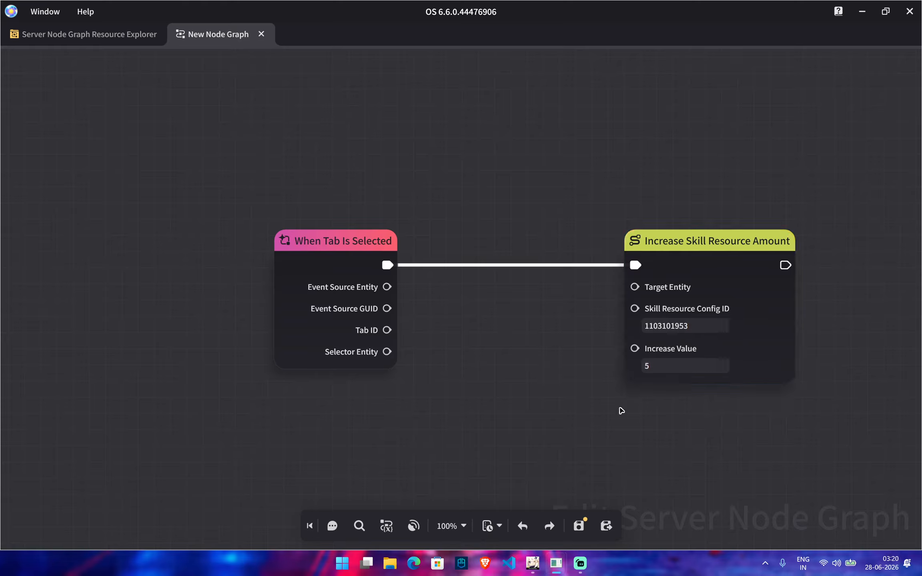
# Step: Connect the event's Selector Entity to the resource node's Target Entity, save the graph and switch back to the scene editor
pyautogui.moveTo(387, 351); pyautogui.dragTo(635, 287)
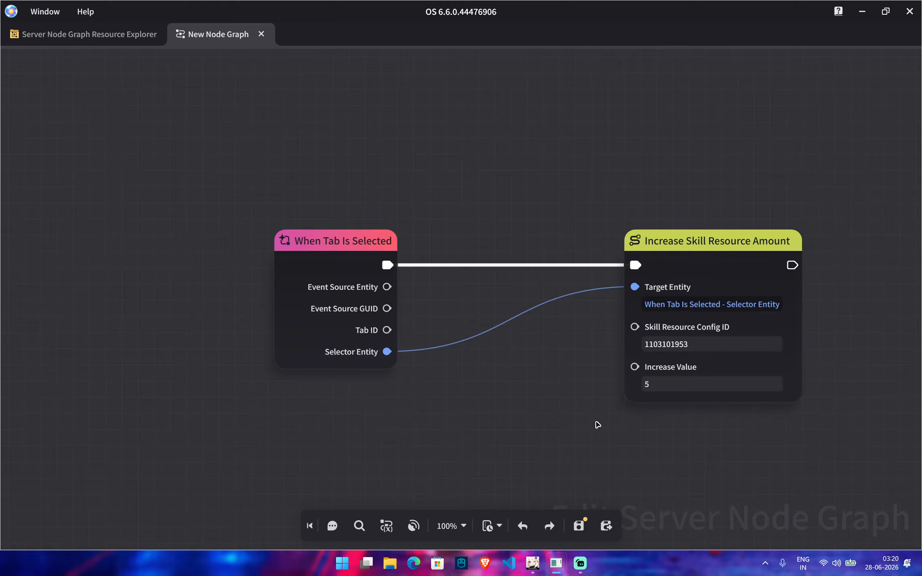
pyautogui.click(576, 523)
pyautogui.scroll(-2, 566, 418)
pyautogui.click(536, 562)
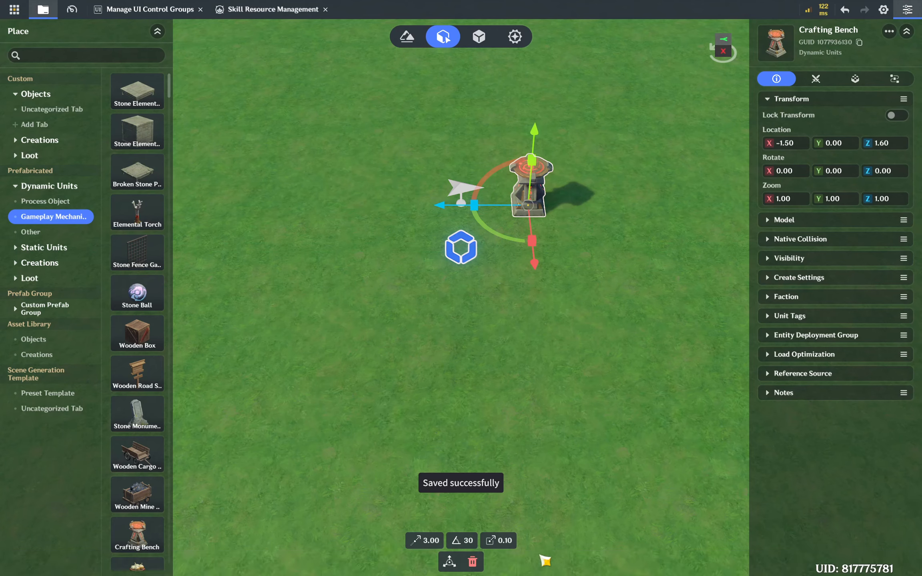
# Step: Add the new node graph to the Crafting Bench and save the project
pyautogui.click(895, 79)
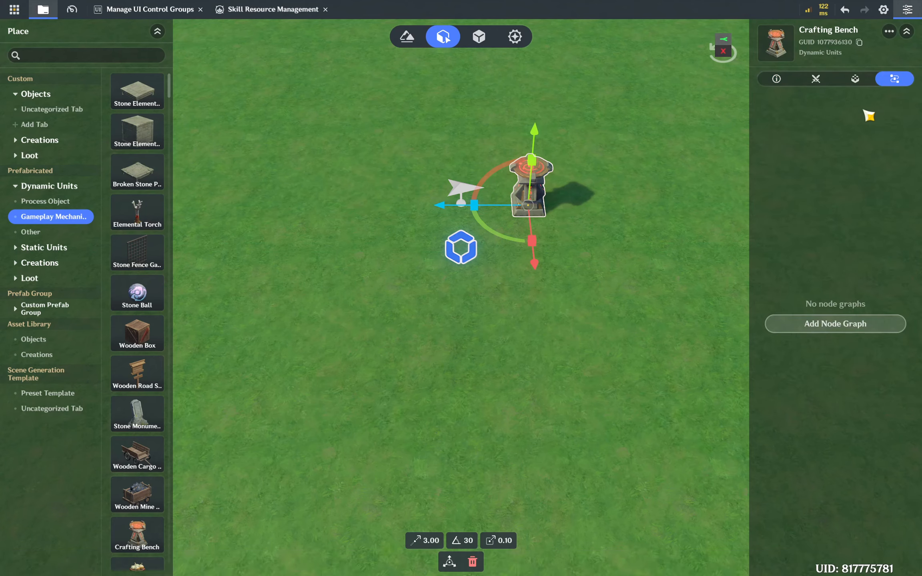
pyautogui.click(826, 324)
pyautogui.click(500, 393)
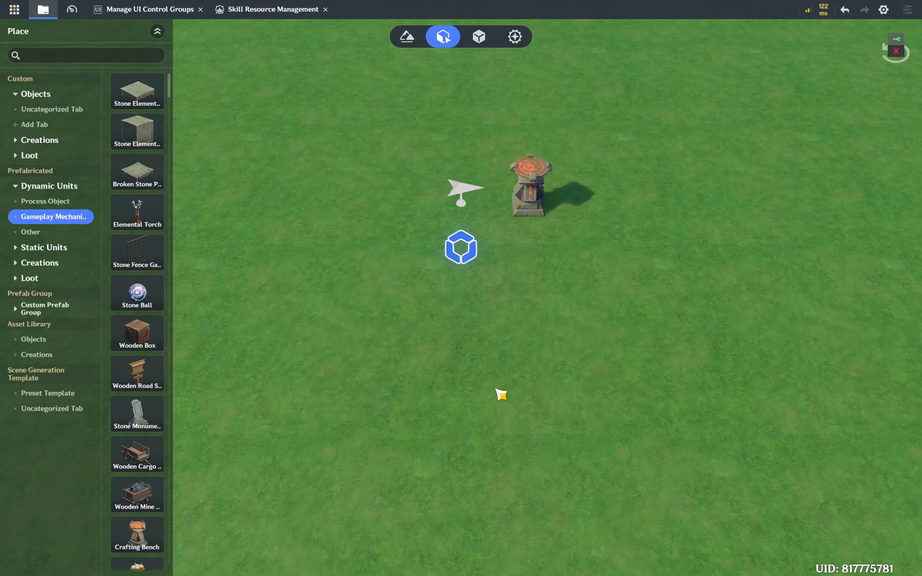
pyautogui.hotkey('ctrl', 's')
# Step: Start a test play as Player 1 with direct upload, skipping the navmesh render and keeping the default options
pyautogui.click(16, 10)
pyautogui.click(64, 120)
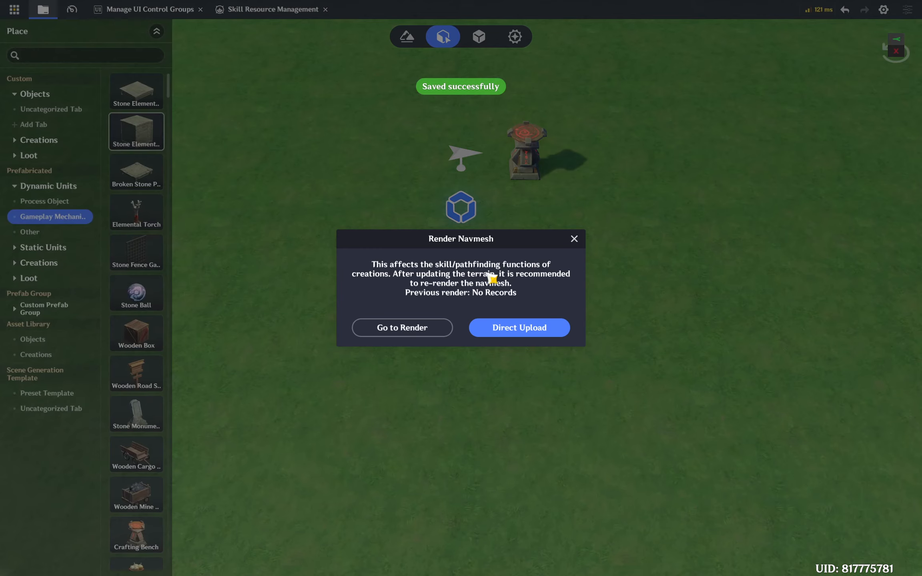
pyautogui.click(529, 330)
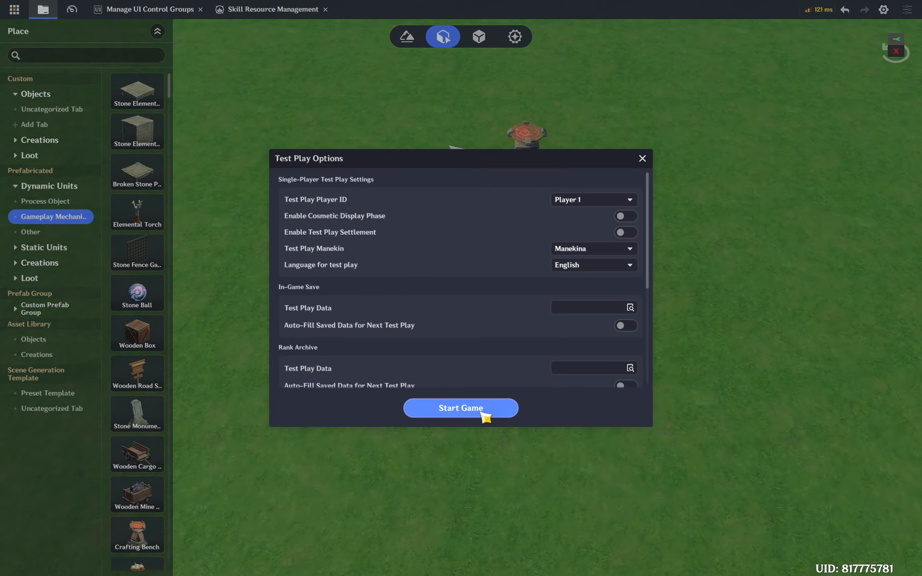
pyautogui.click(485, 412)
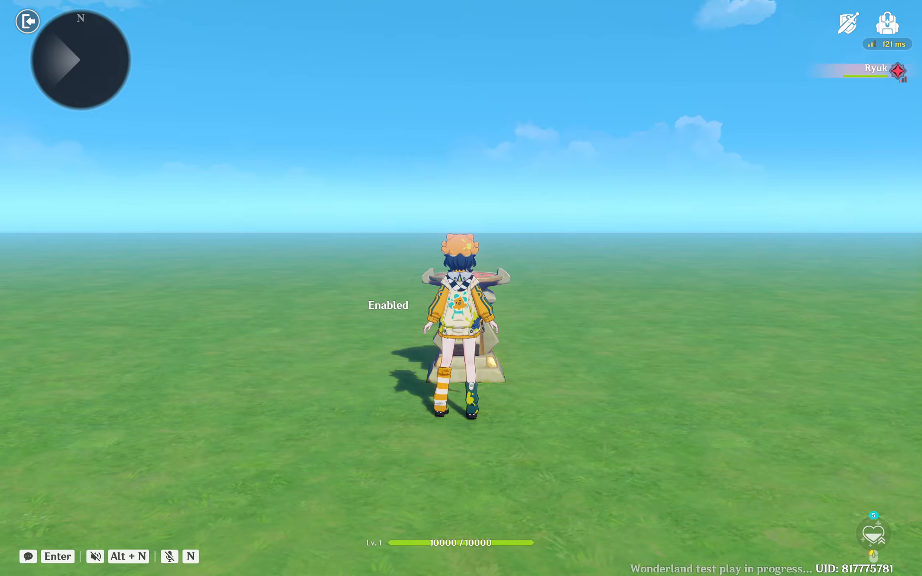
# Step: Walk the character around the Crafting Bench, cast the Heal skill once, and end the test play
pyautogui.press('a')
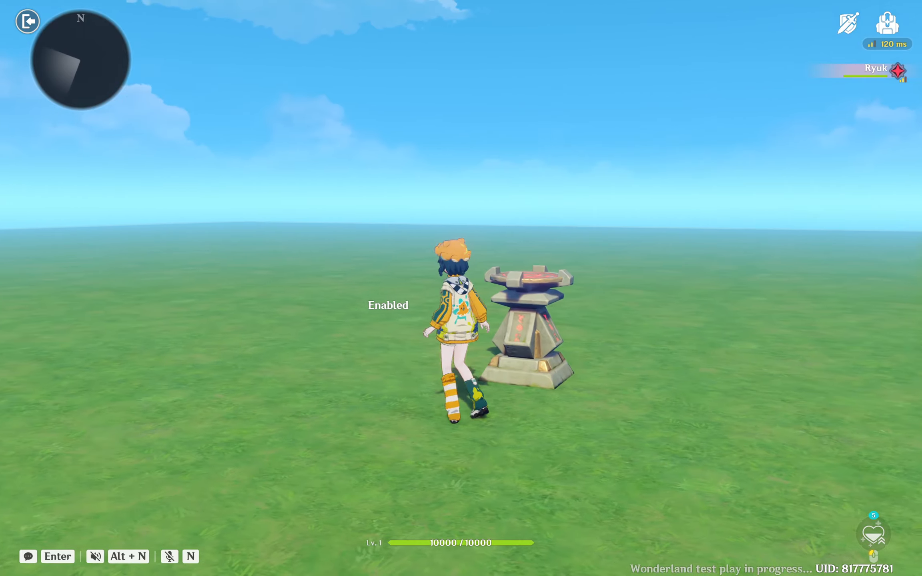
pyautogui.press('w')
pyautogui.press('s')
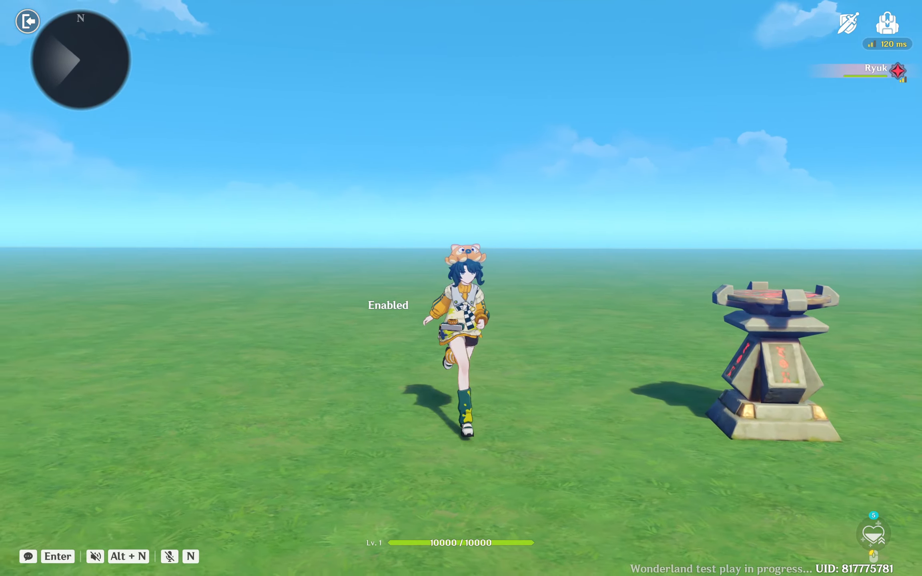
pyautogui.press('d')
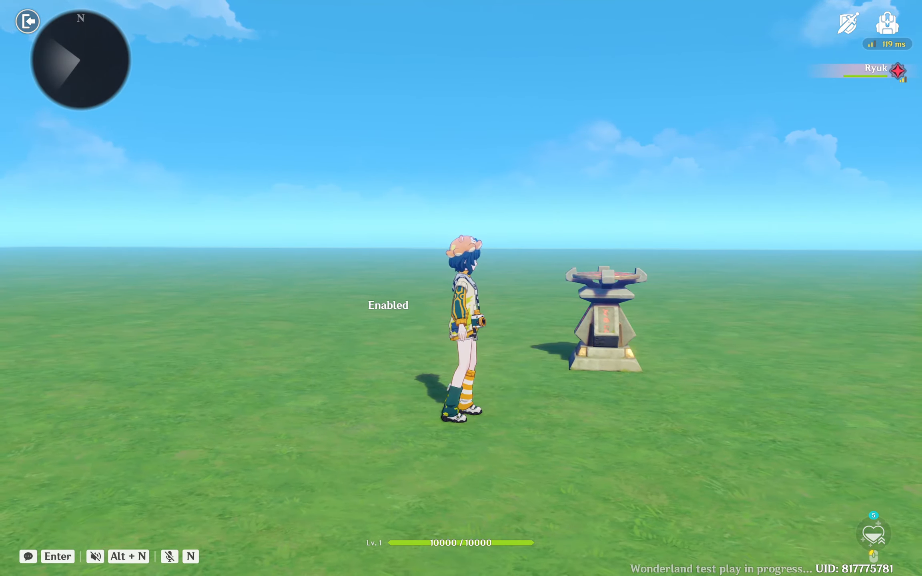
pyautogui.press('d')
pyautogui.press('s')
pyautogui.press('a')
pyautogui.press('w')
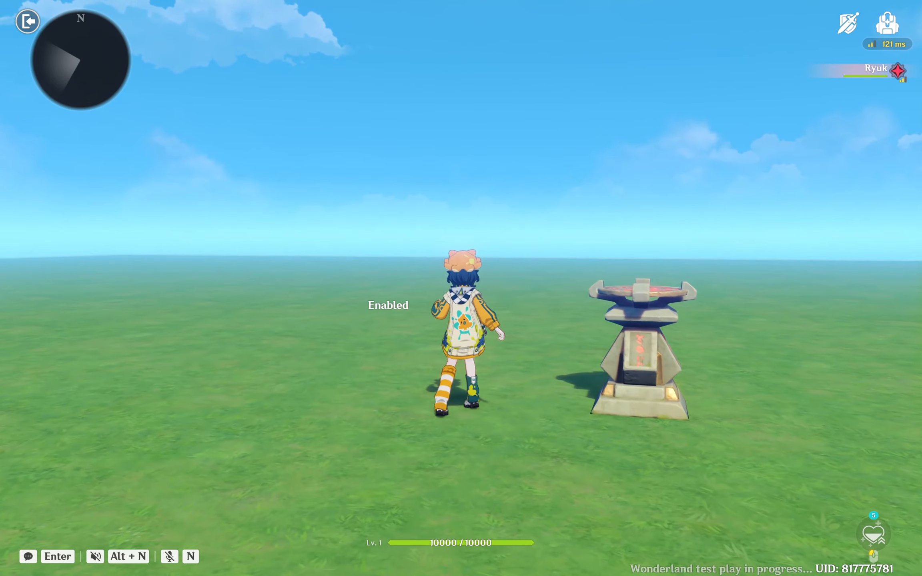
pyautogui.click(461, 288)
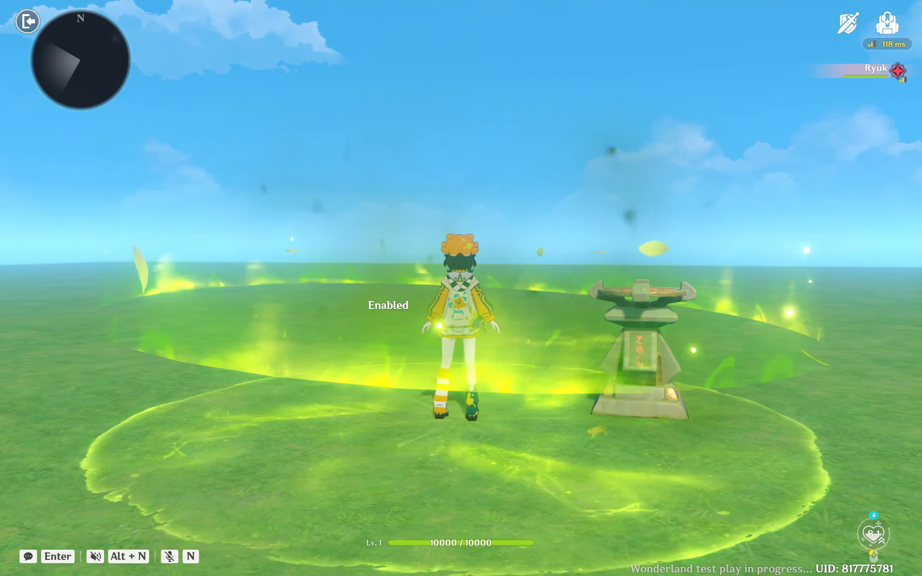
pyautogui.press('Escape')
pyautogui.click(493, 346)
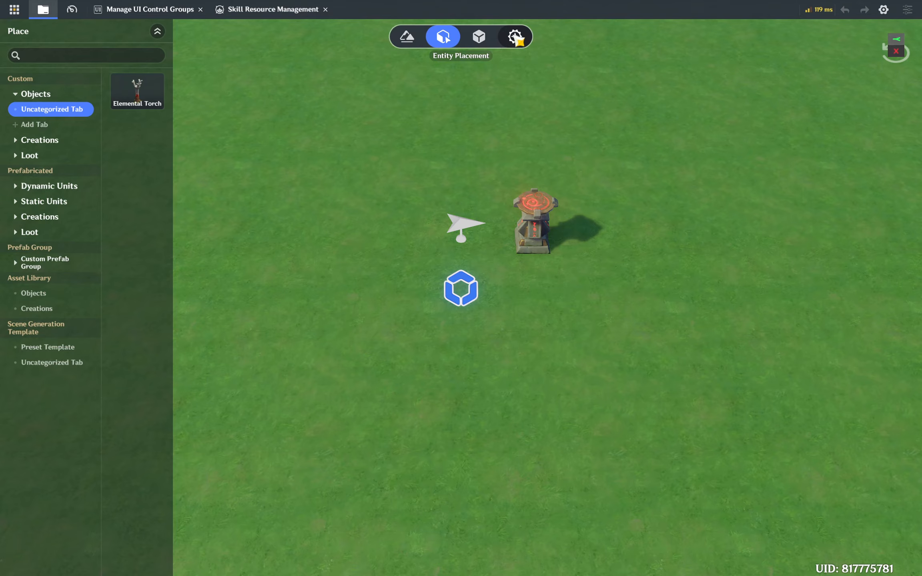
# Step: Turn off Heal's Usage Limit, enable Resource Consumption with Heal Skill Resource as the Consumption Type, and save the skill
pyautogui.click(516, 36)
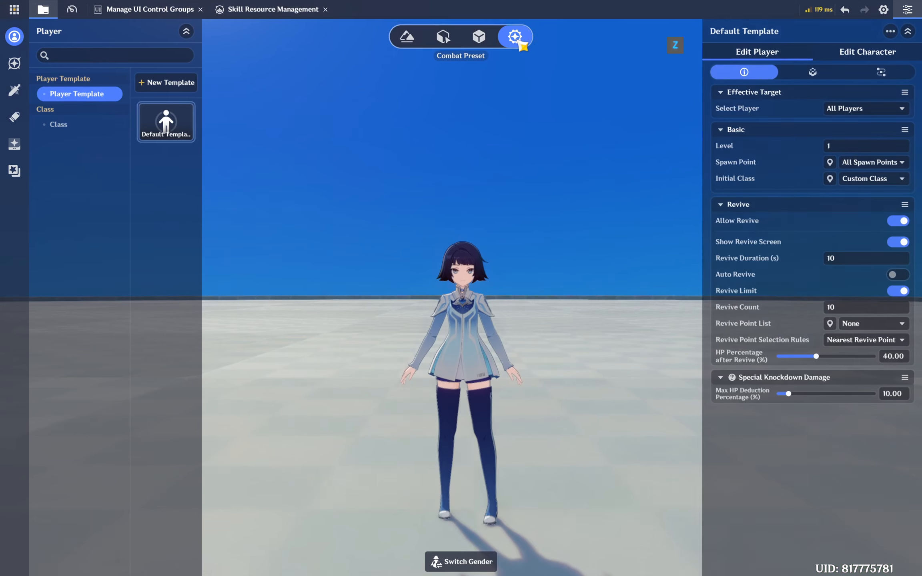
pyautogui.click(14, 90)
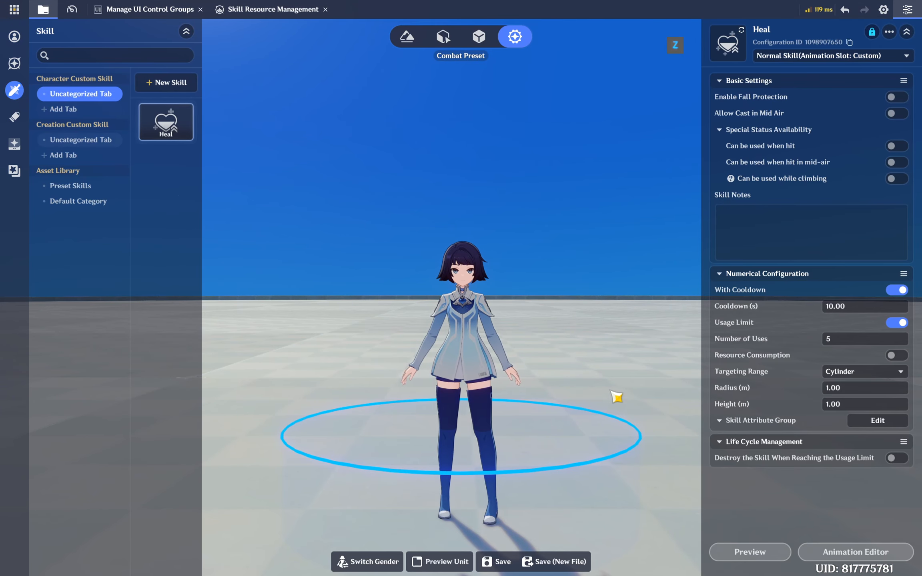
pyautogui.click(898, 323)
pyautogui.click(899, 339)
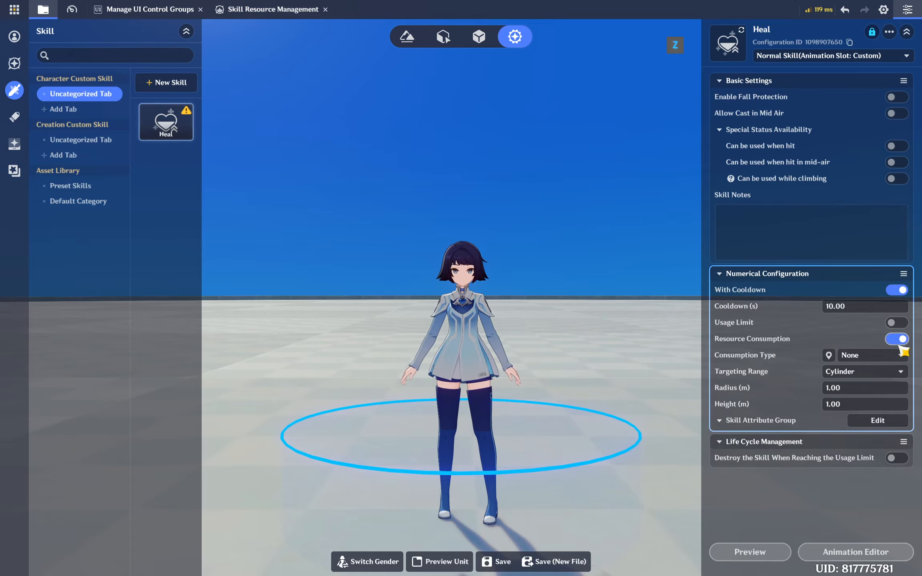
pyautogui.click(891, 355)
pyautogui.click(870, 385)
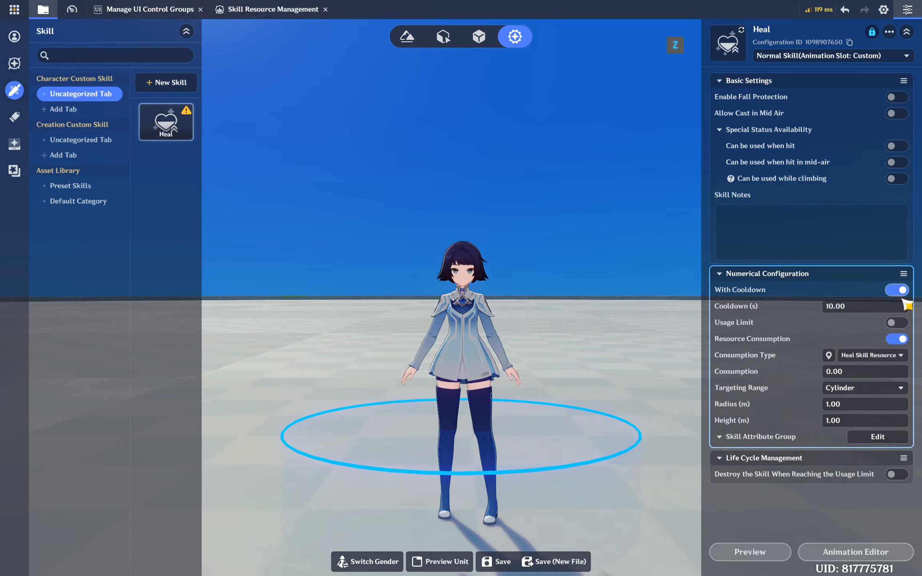
pyautogui.click(497, 561)
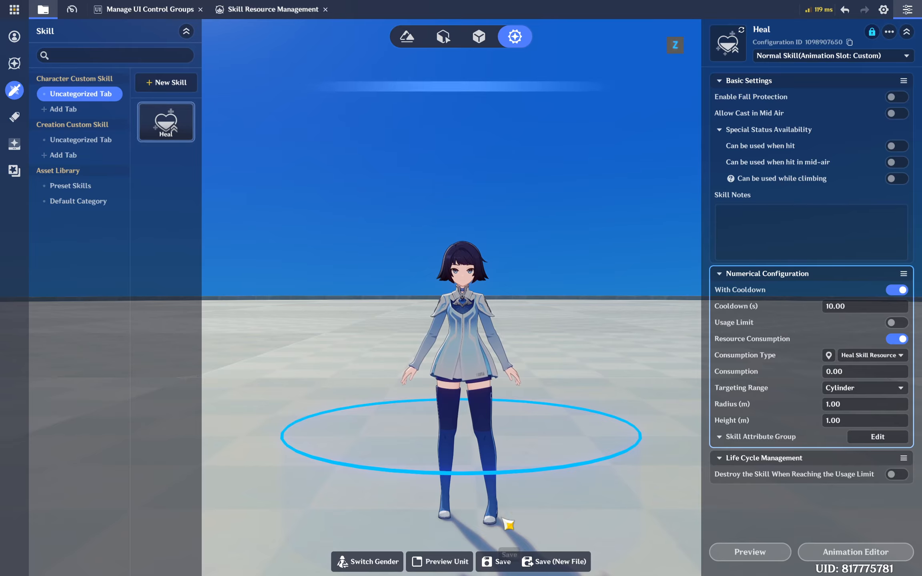
# Step: Start a test play as Player 1 with direct upload and the default options to check Heal's resource consumption
pyautogui.click(14, 9)
pyautogui.click(83, 137)
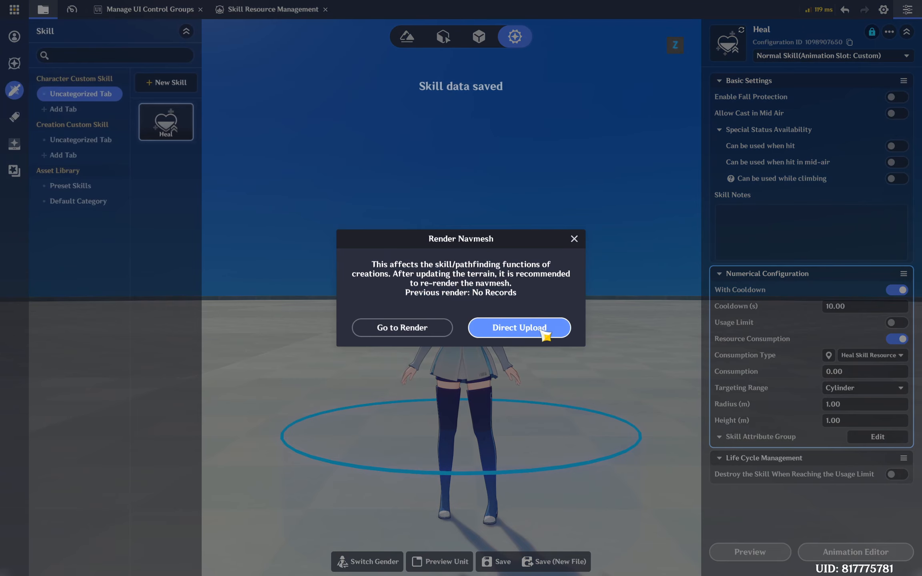
pyautogui.click(541, 330)
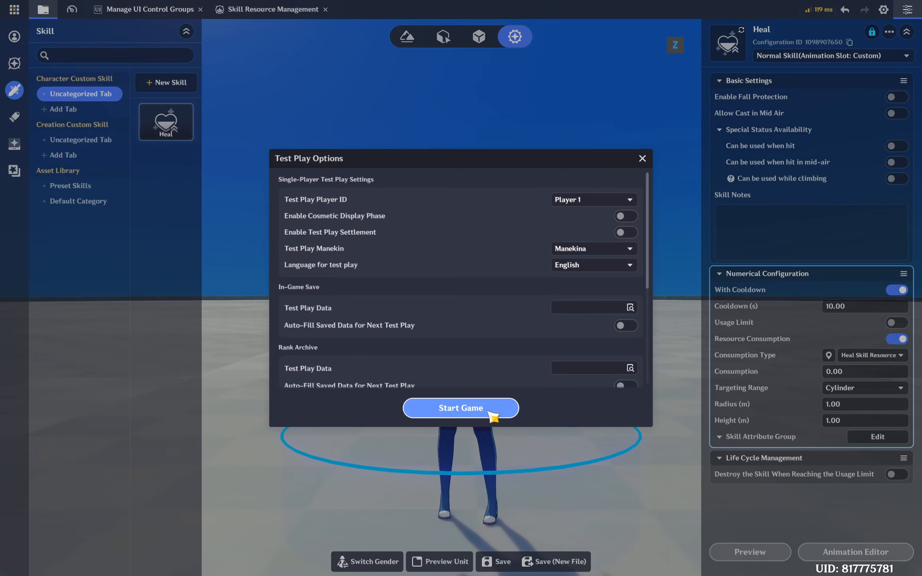
pyautogui.click(490, 413)
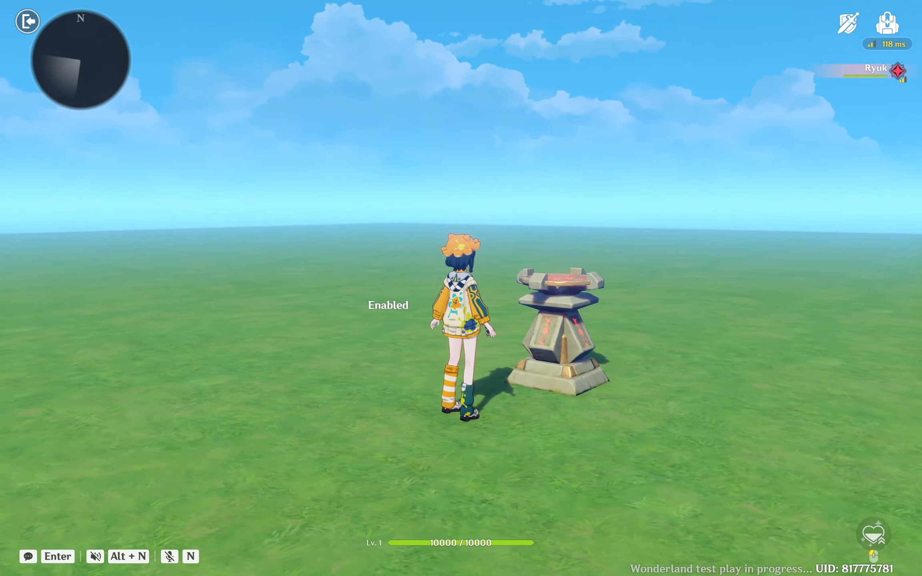
# Step: Cast Heal near the Crafting Bench to check its availability indicator, and end the test play
pyautogui.press('a')
pyautogui.press('e')
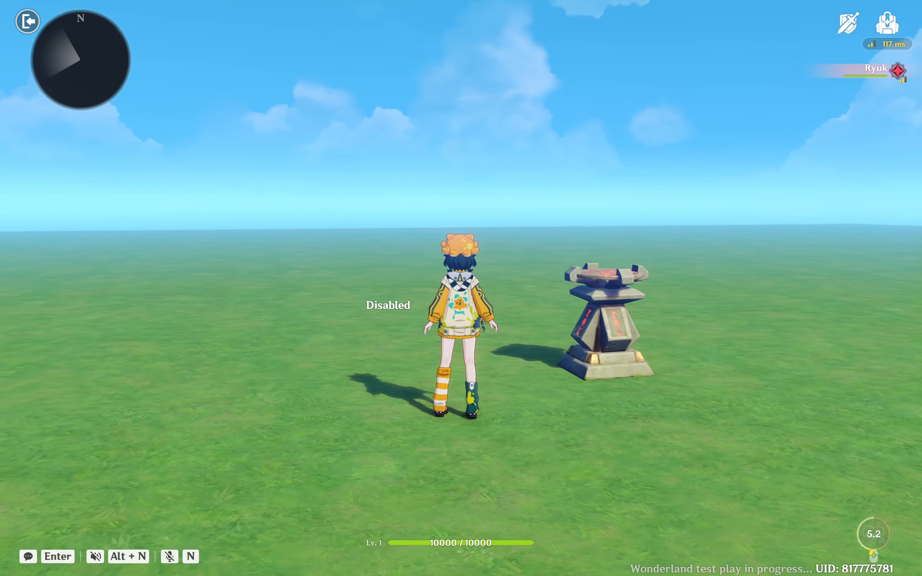
pyautogui.press('Escape')
pyautogui.click(468, 294)
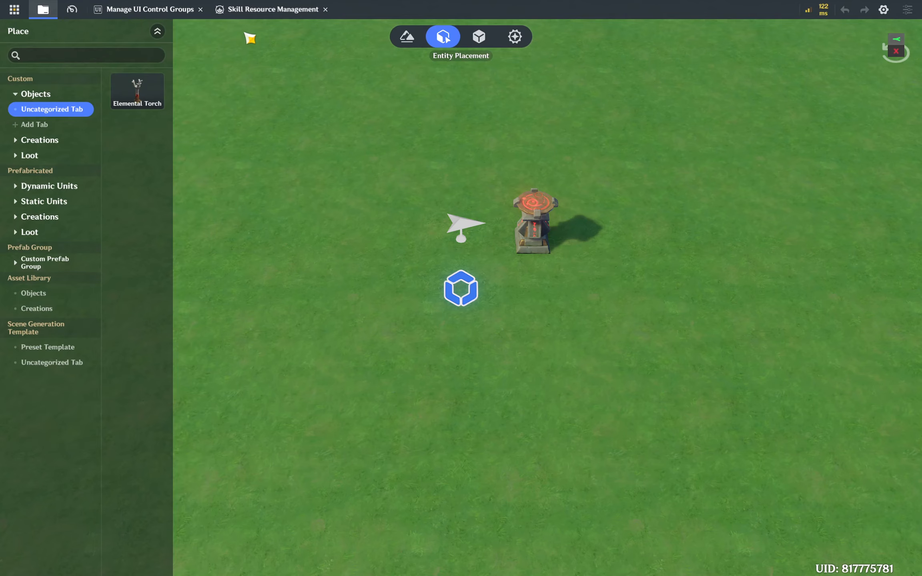
# Step: Set the Heal skill's resource Consumption to 10 and save the skill
pyautogui.click(160, 10)
pyautogui.press('Escape')
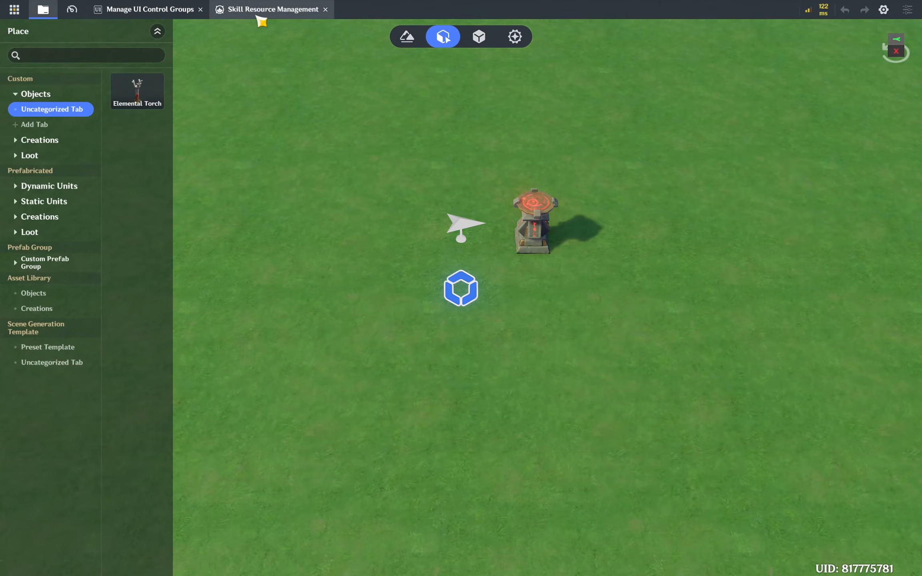
pyautogui.click(515, 36)
pyautogui.click(14, 90)
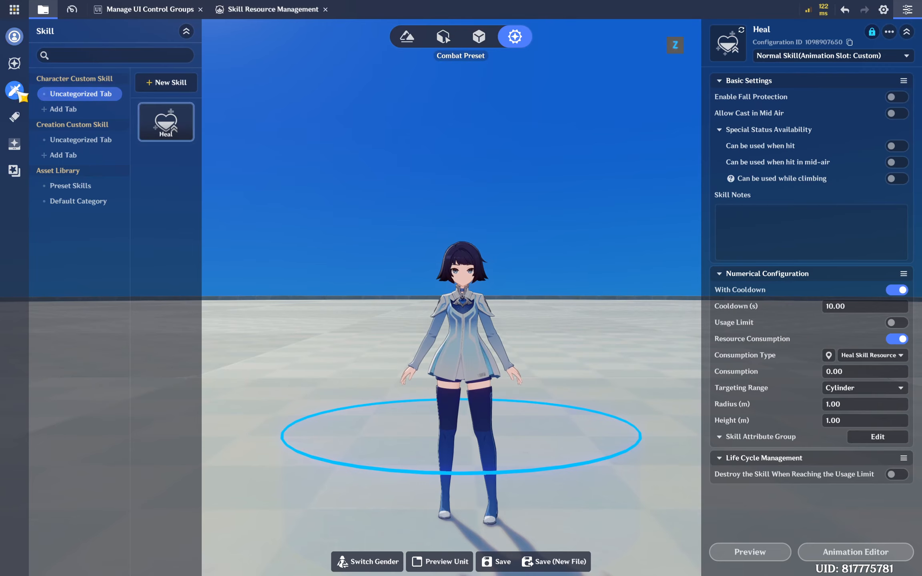
pyautogui.click(857, 371)
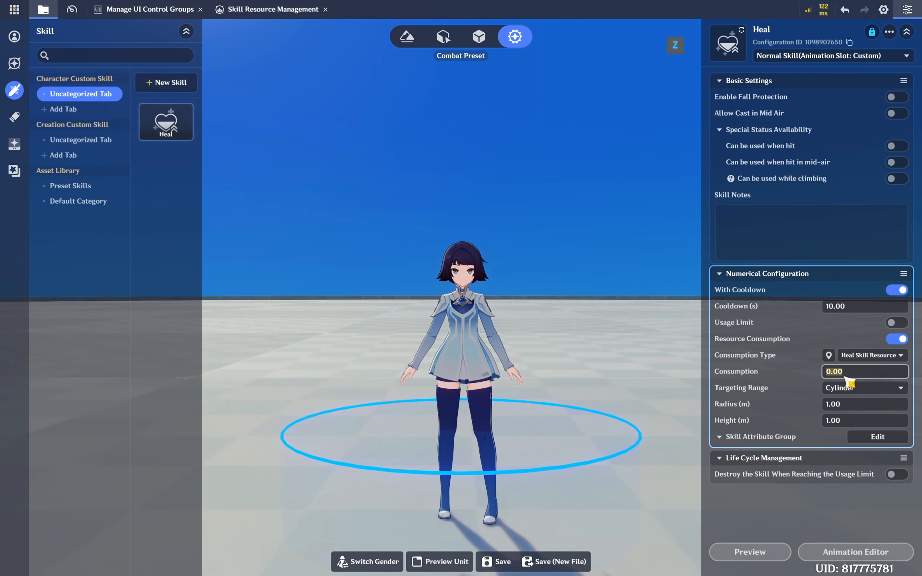
pyautogui.write('10')
pyautogui.click(835, 511)
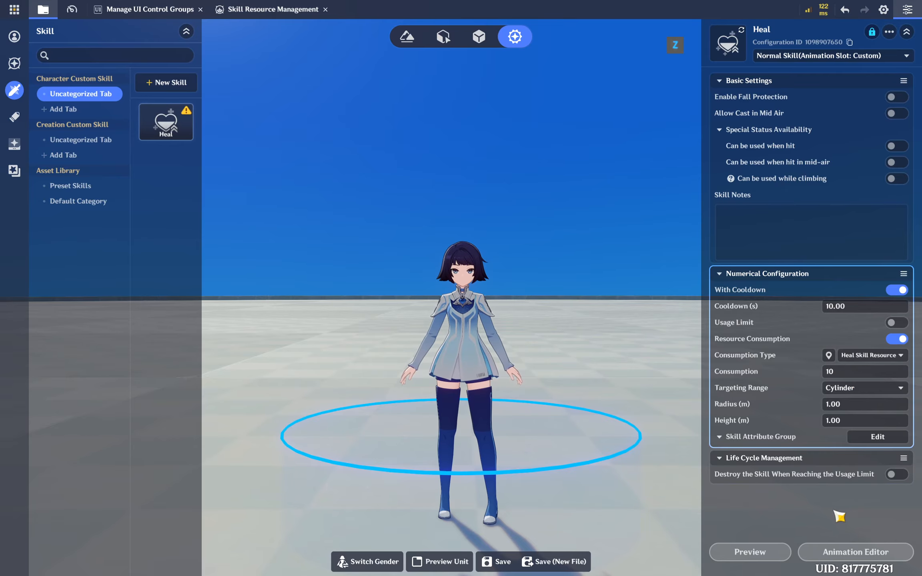
pyautogui.click(489, 559)
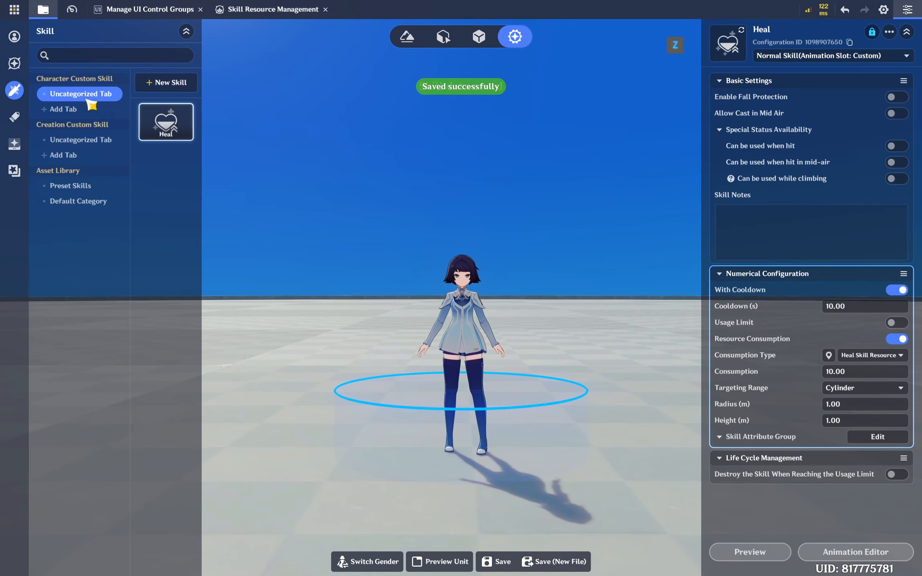
# Step: Start another test play as Player 1 with direct upload to check the new Heal consumption
pyautogui.click(14, 9)
pyautogui.click(62, 132)
pyautogui.click(546, 329)
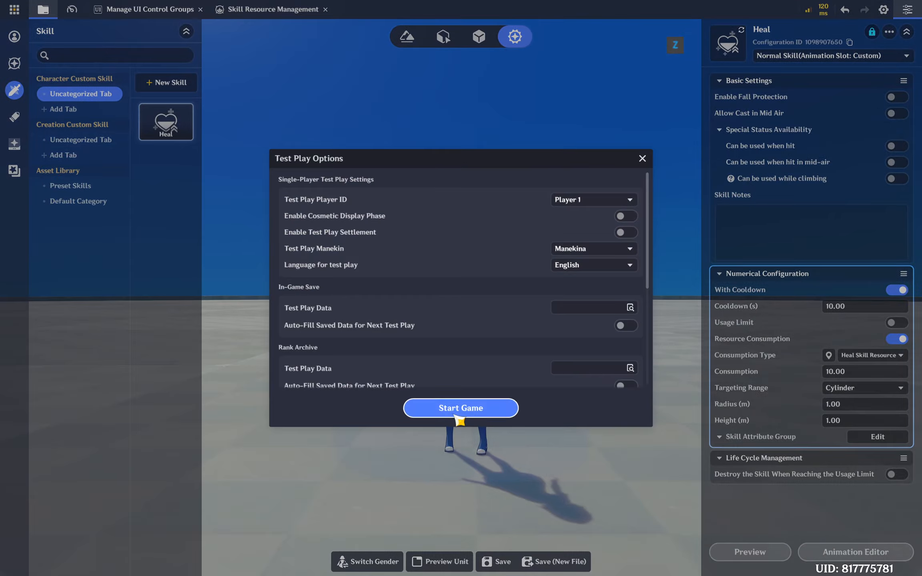
pyautogui.click(460, 418)
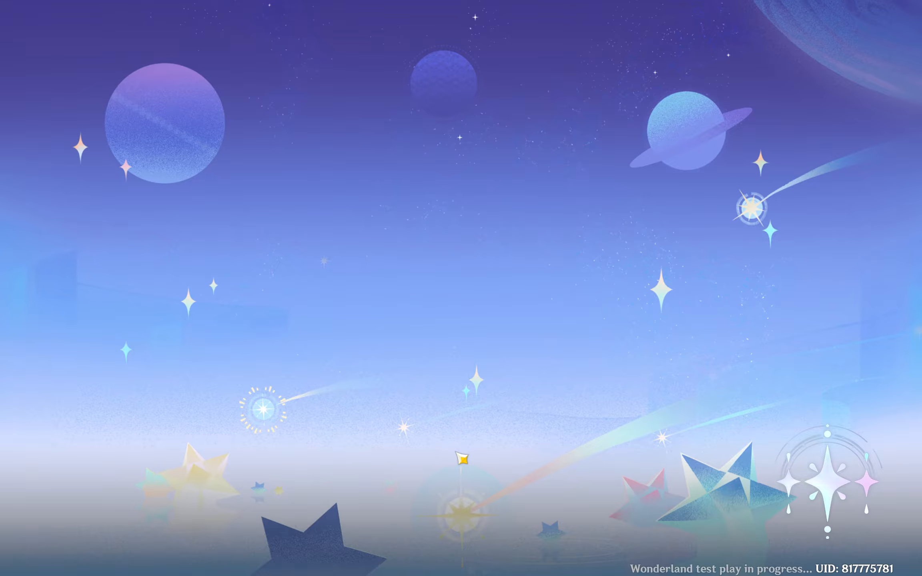
# Step: Move the character around and onto the Crafting Bench to look for an interaction option, and end the test play
pyautogui.press('a')
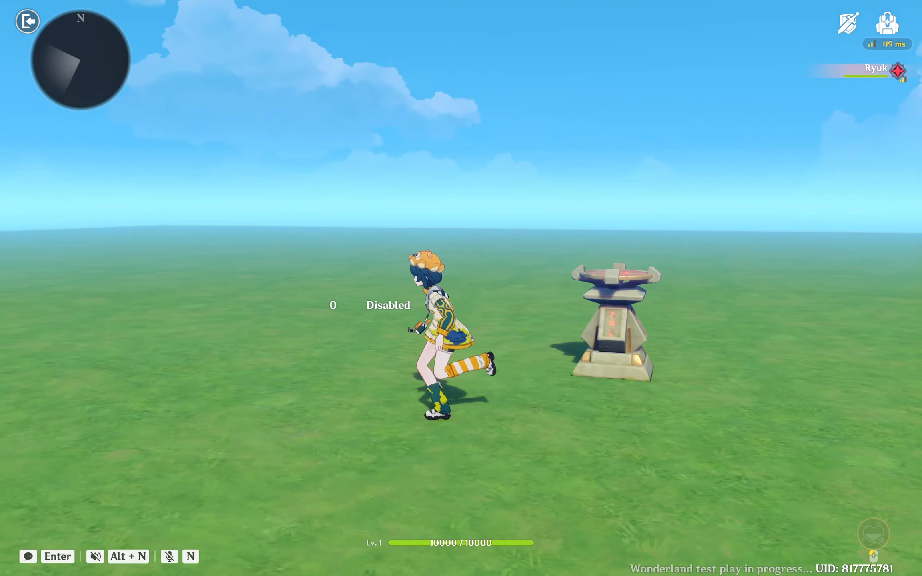
pyautogui.press('s')
pyautogui.press('d')
pyautogui.press('w')
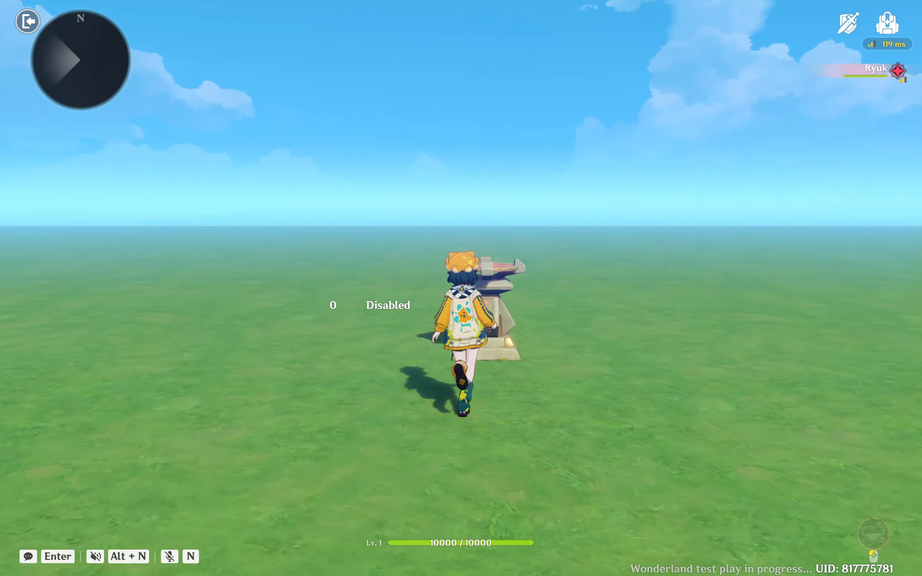
pyautogui.press('a')
pyautogui.press('w')
pyautogui.press('d')
pyautogui.press('a')
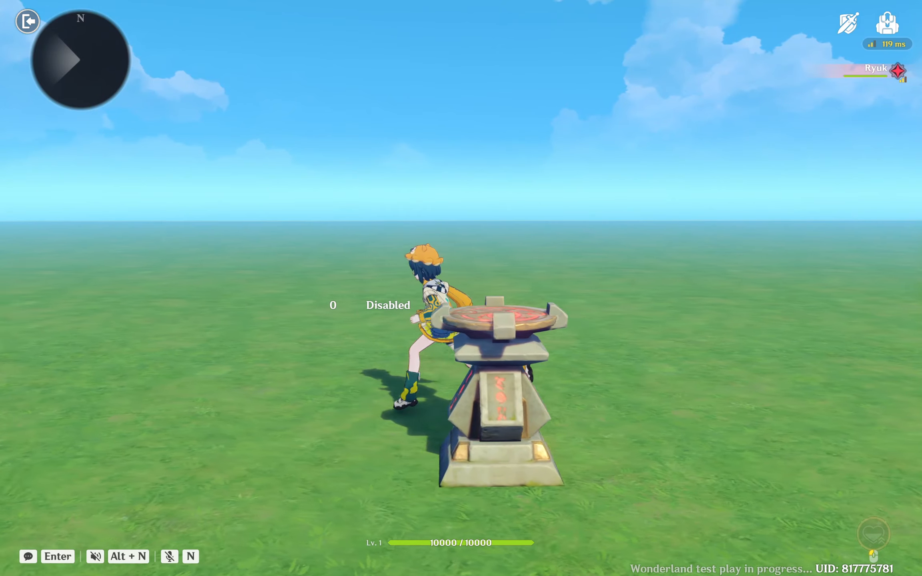
pyautogui.press('s')
pyautogui.press('d')
pyautogui.press('d')
pyautogui.press('w')
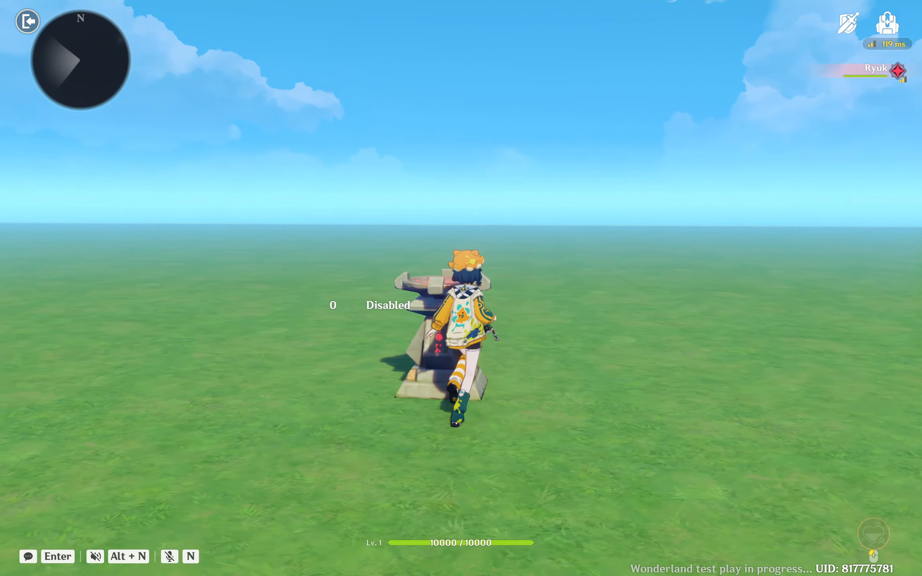
pyautogui.press('space')
pyautogui.press('a')
pyautogui.press('Escape')
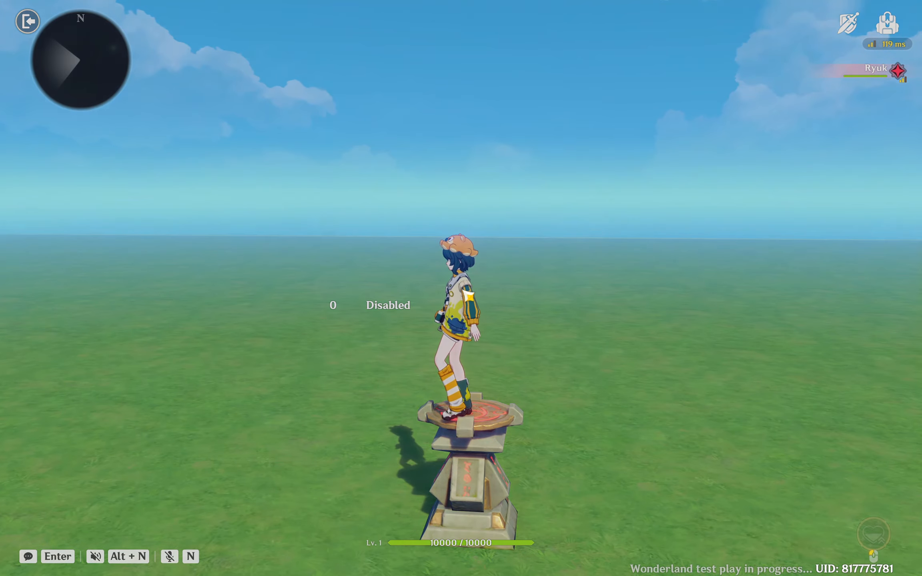
pyautogui.click(492, 343)
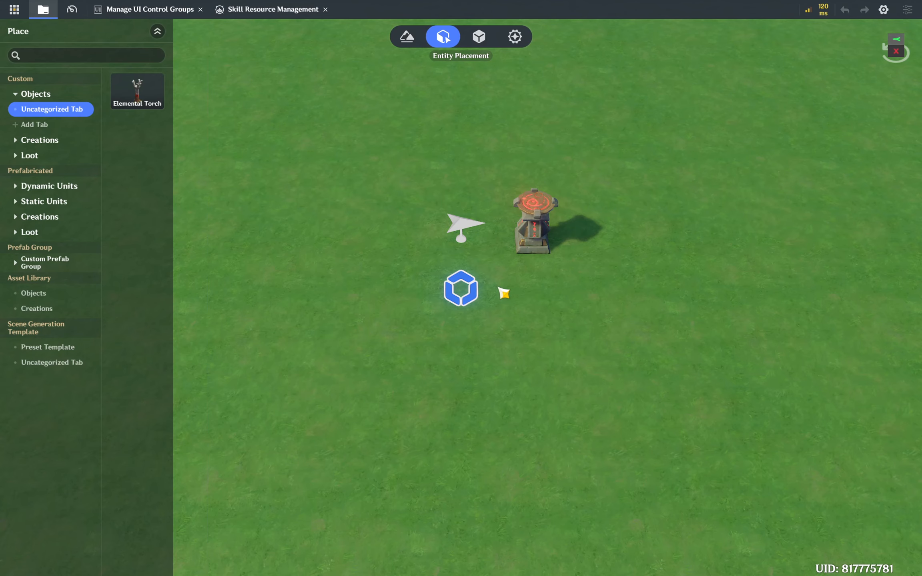
# Step: Add a Tab common component to the Crafting Bench and save the project
pyautogui.click(546, 221)
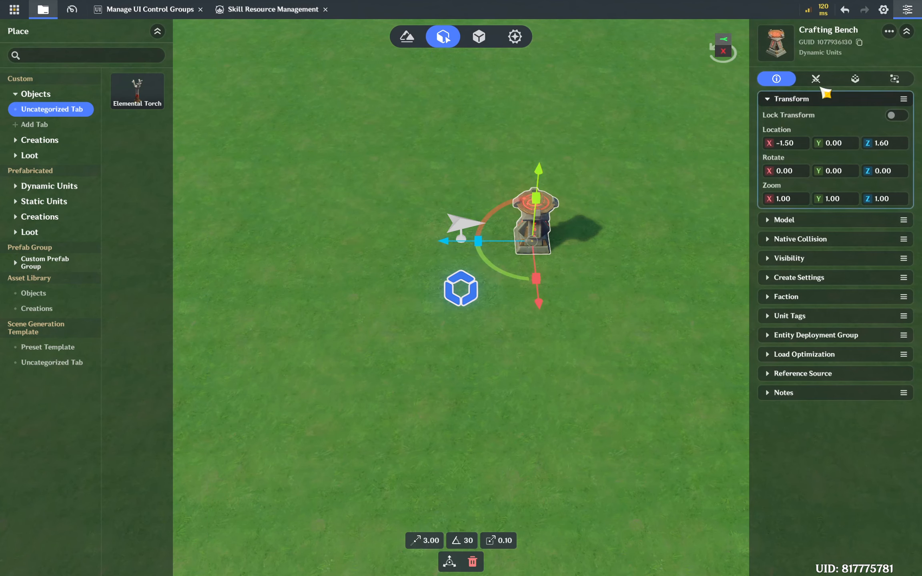
pyautogui.click(855, 79)
pyautogui.click(824, 555)
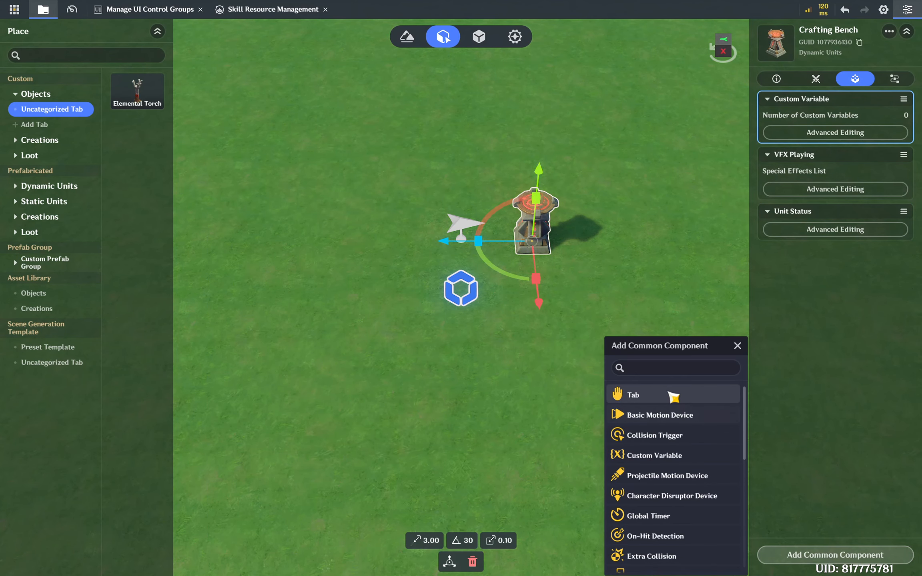
pyautogui.click(676, 392)
pyautogui.click(846, 424)
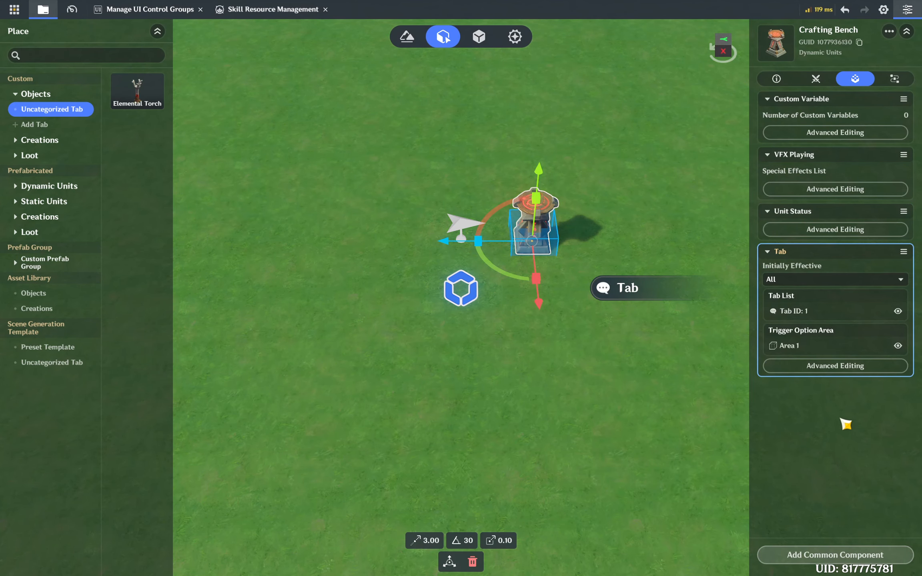
pyautogui.click(646, 478)
pyautogui.hotkey('ctrl', 's')
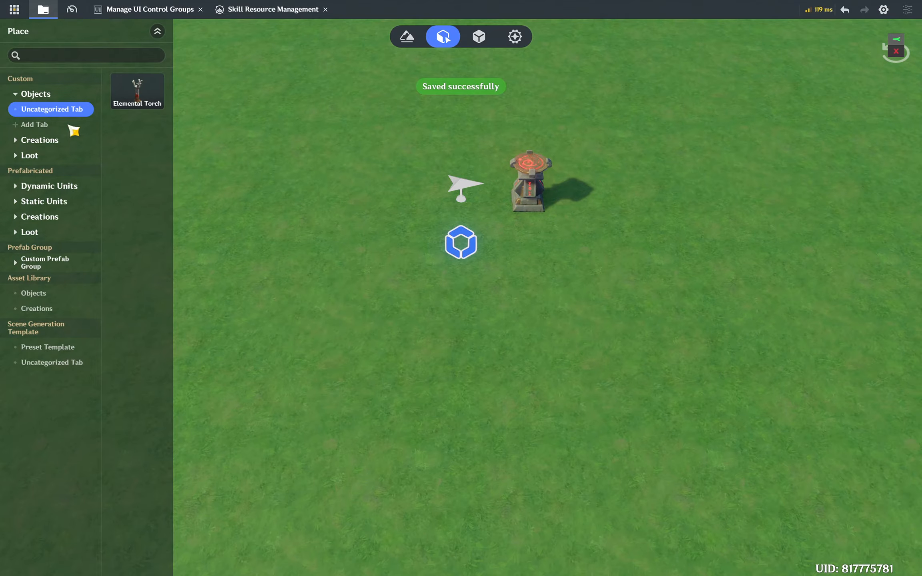
# Step: Start a test play as Player 1 with direct upload to try the Crafting Bench's tab
pyautogui.click(18, 14)
pyautogui.click(64, 123)
pyautogui.click(559, 328)
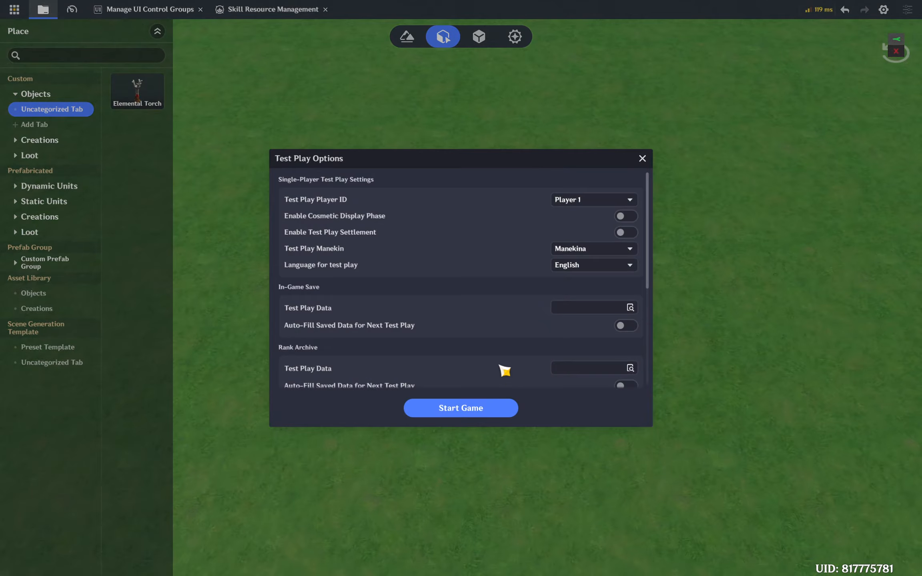
pyautogui.click(487, 409)
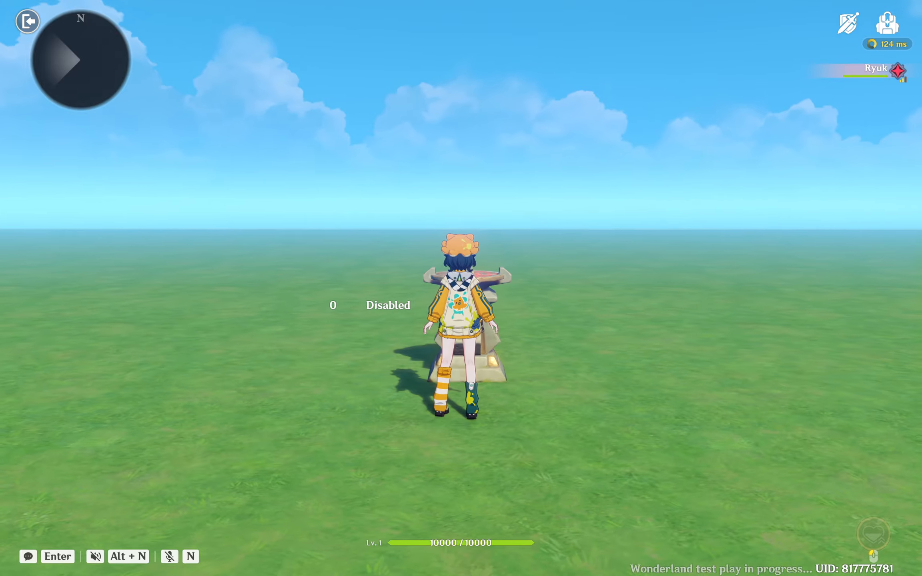
# Step: Walk the character up to the Crafting Bench and trigger its Tab interaction
pyautogui.press('a')
pyautogui.press('w')
pyautogui.press('d')
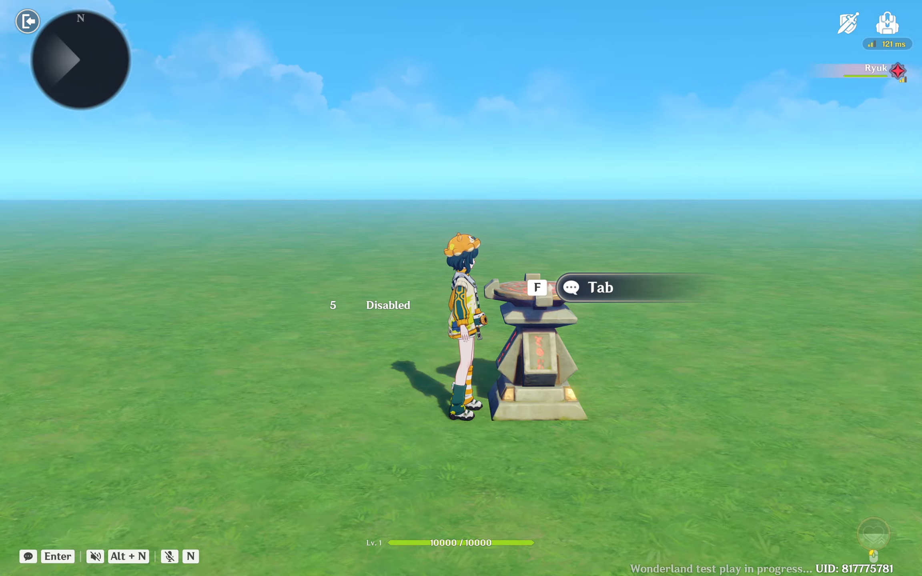
pyautogui.press('f')
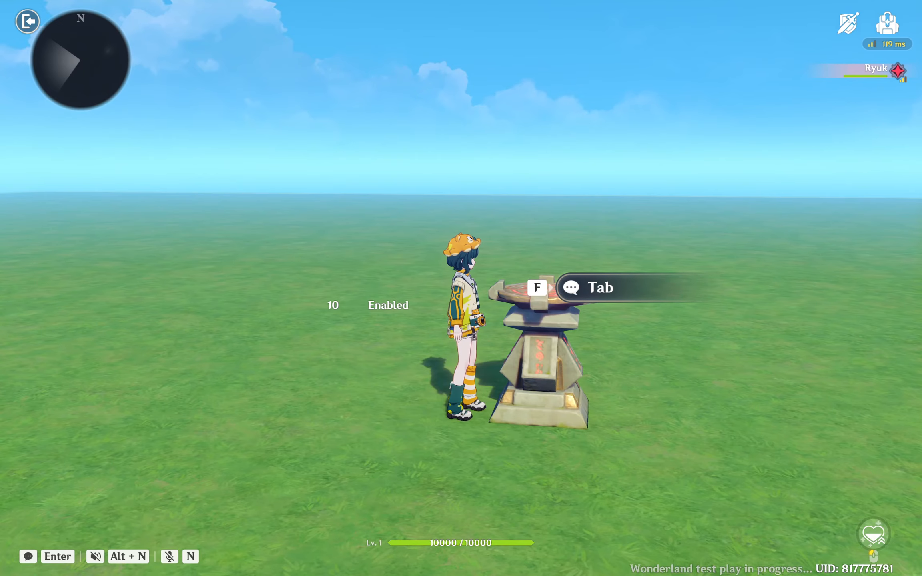
# Step: Cast Heal beside the Crafting Bench, move the character around it and abandon the test play
pyautogui.press('s')
pyautogui.press('w')
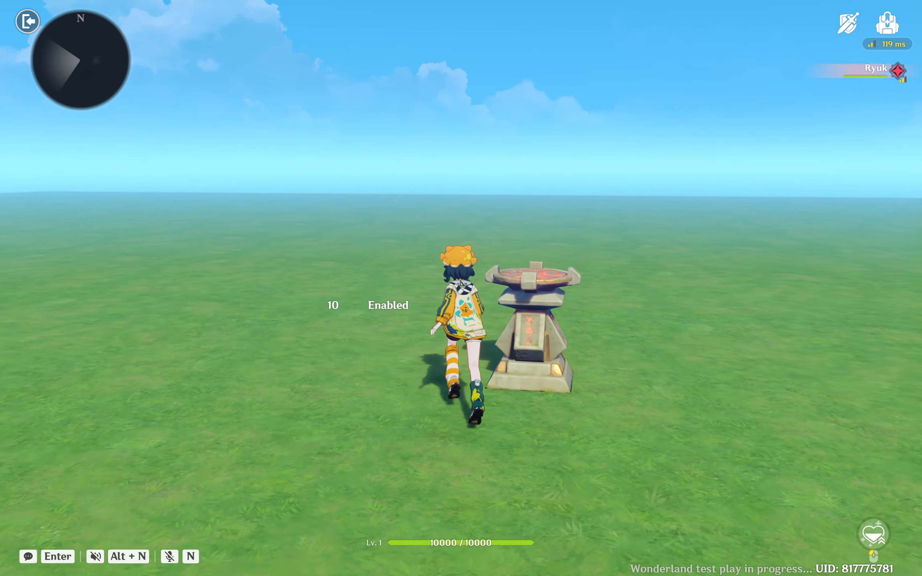
pyautogui.press('e')
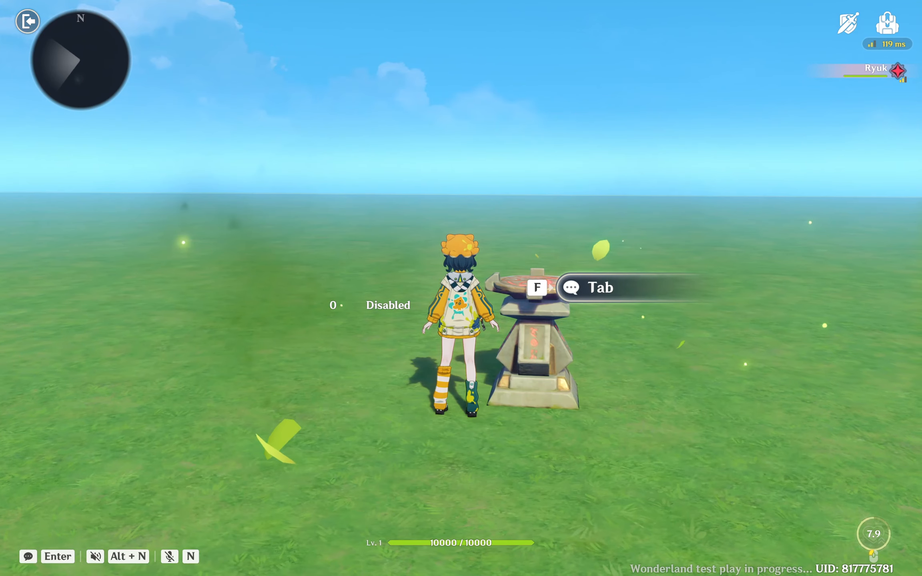
pyautogui.press('a')
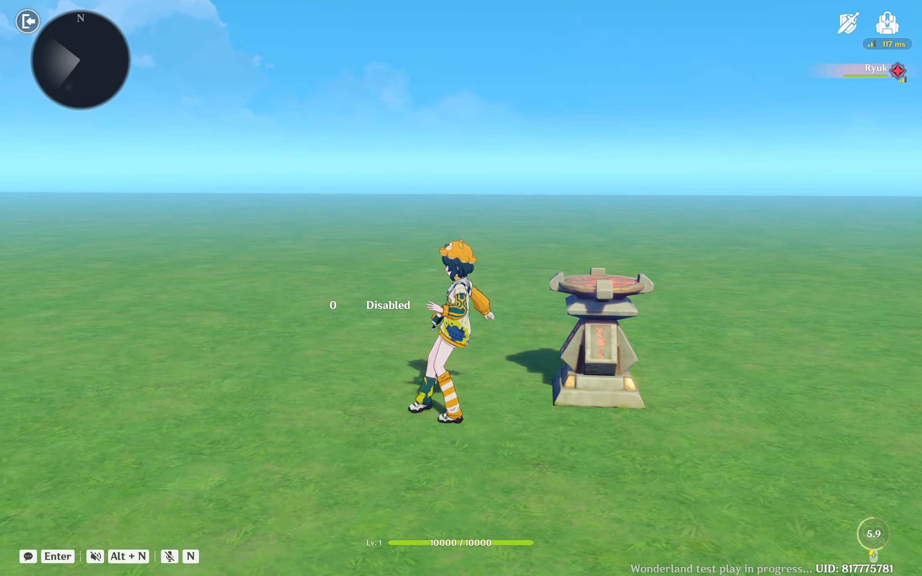
pyautogui.press('w')
pyautogui.press('d')
pyautogui.press('w')
pyautogui.press('a')
pyautogui.press('s')
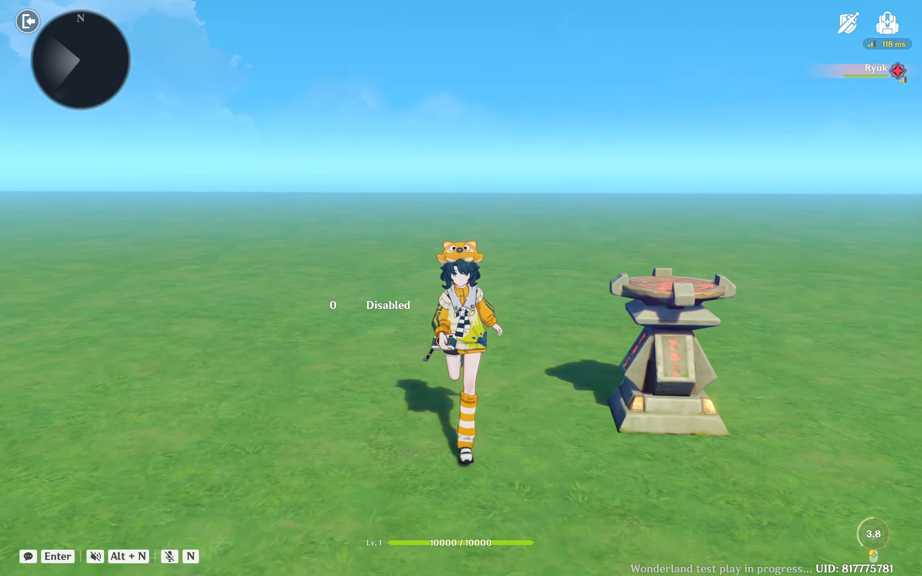
pyautogui.press('d')
pyautogui.press('w')
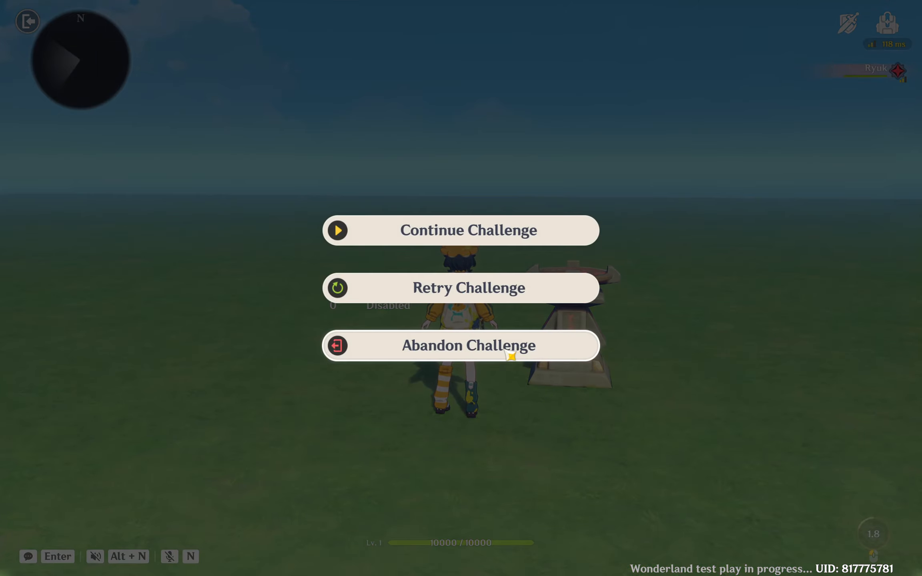
pyautogui.click(507, 352)
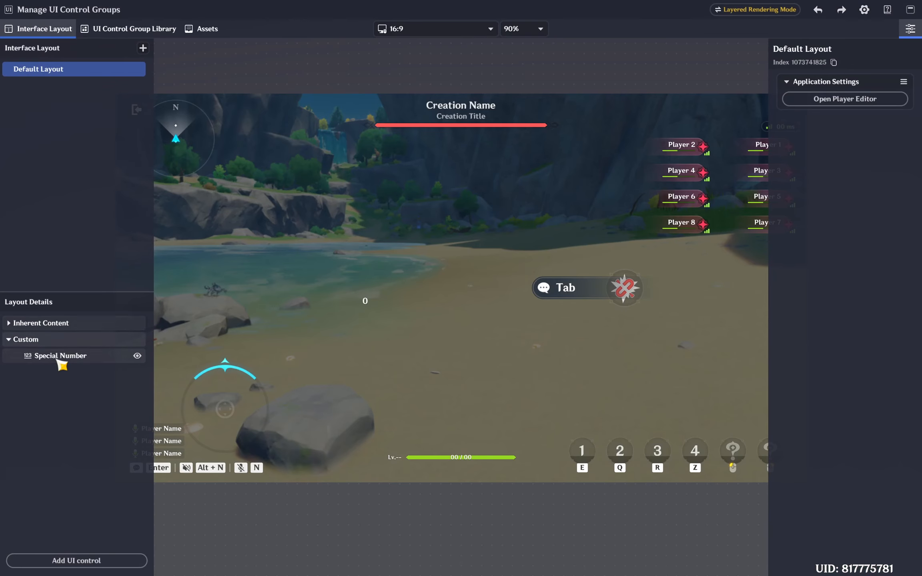
# Step: Set the Special Number control's data source to Item
pyautogui.click(60, 355)
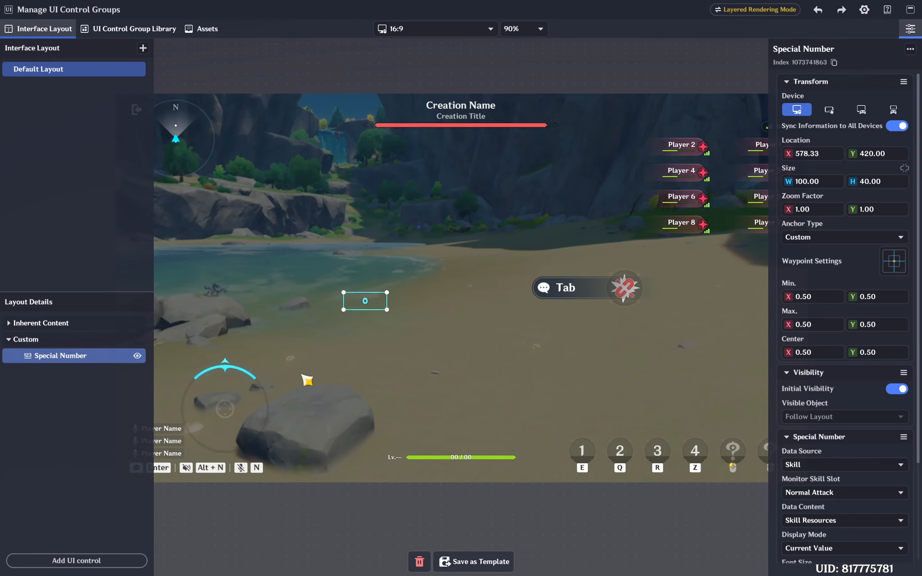
pyautogui.click(833, 465)
pyautogui.click(822, 494)
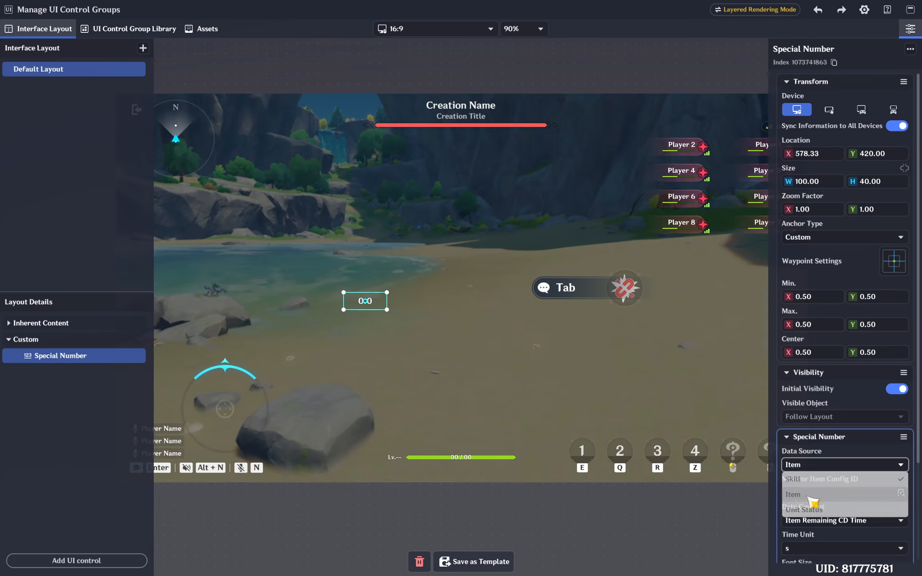
pyautogui.scroll(-2, 817, 495)
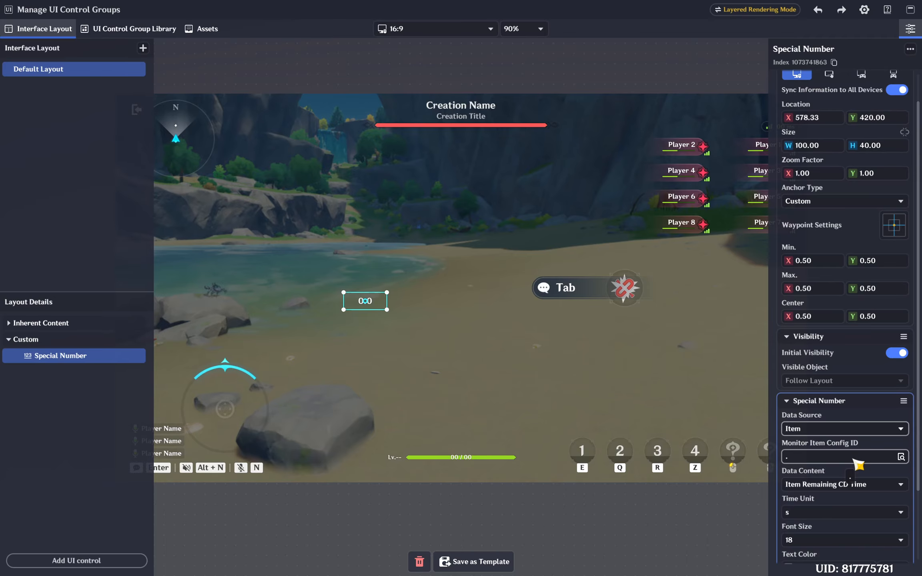
# Step: Copy the Box item's configuration ID from the combat presets and open its interaction settings to check the cooldown
pyautogui.click(911, 9)
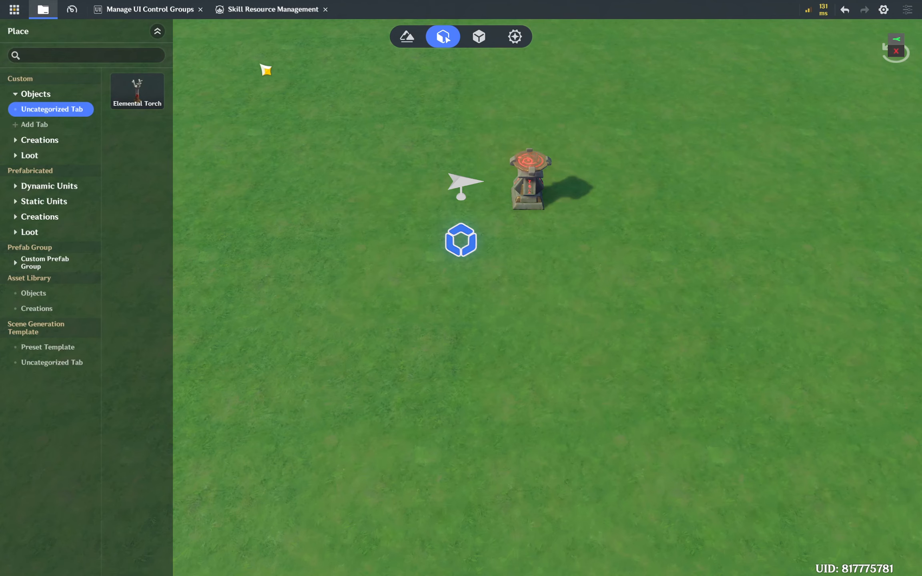
pyautogui.click(515, 36)
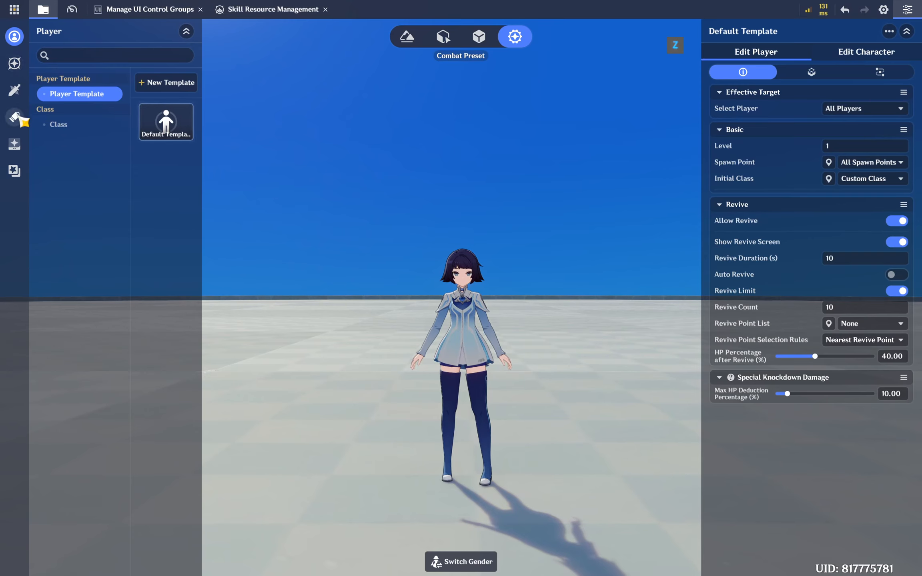
pyautogui.click(14, 145)
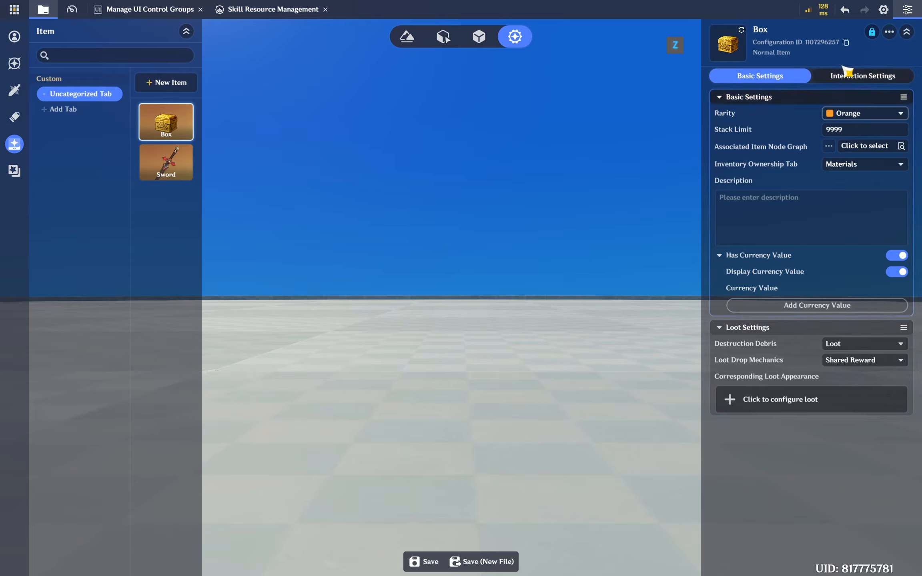
pyautogui.click(847, 43)
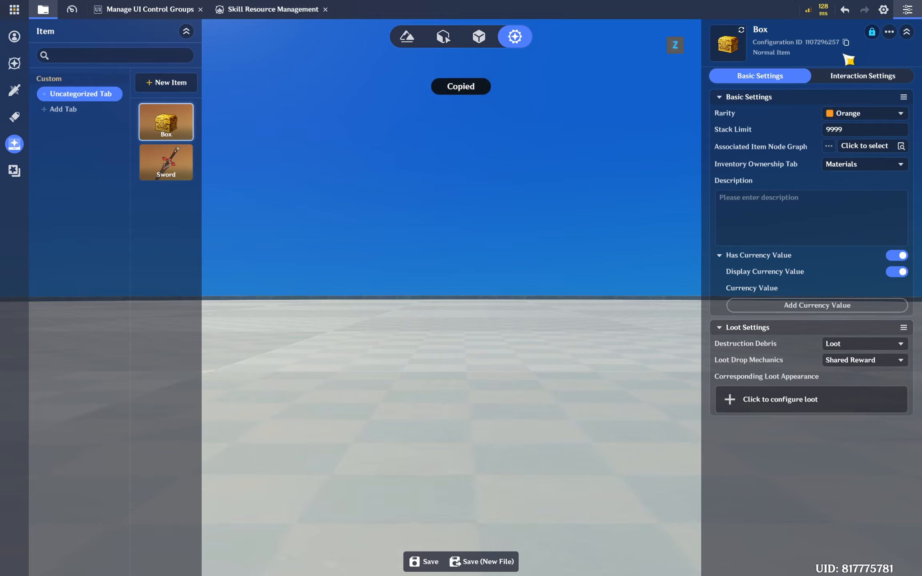
pyautogui.click(845, 75)
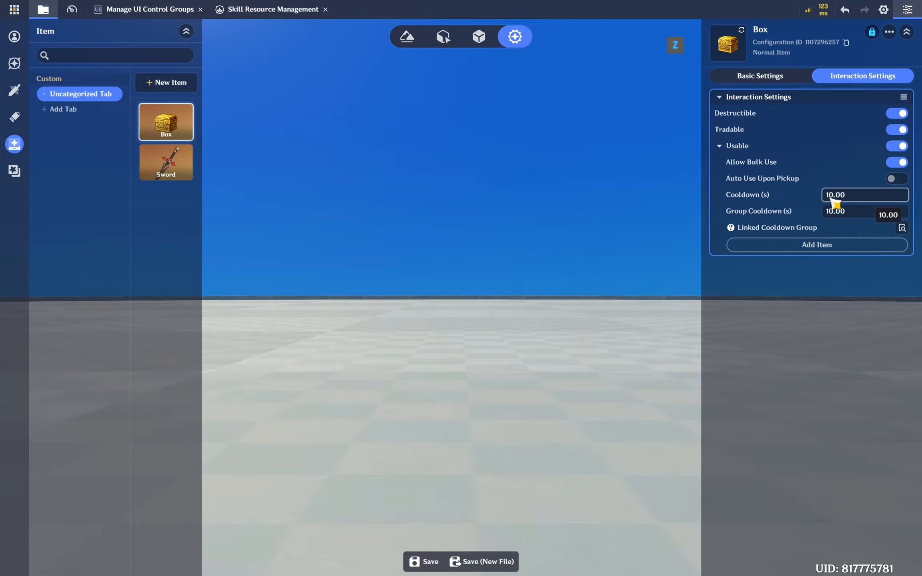
# Step: Return to the Special Number's settings and look up the variables available for Monitor Item Config ID
pyautogui.click(150, 10)
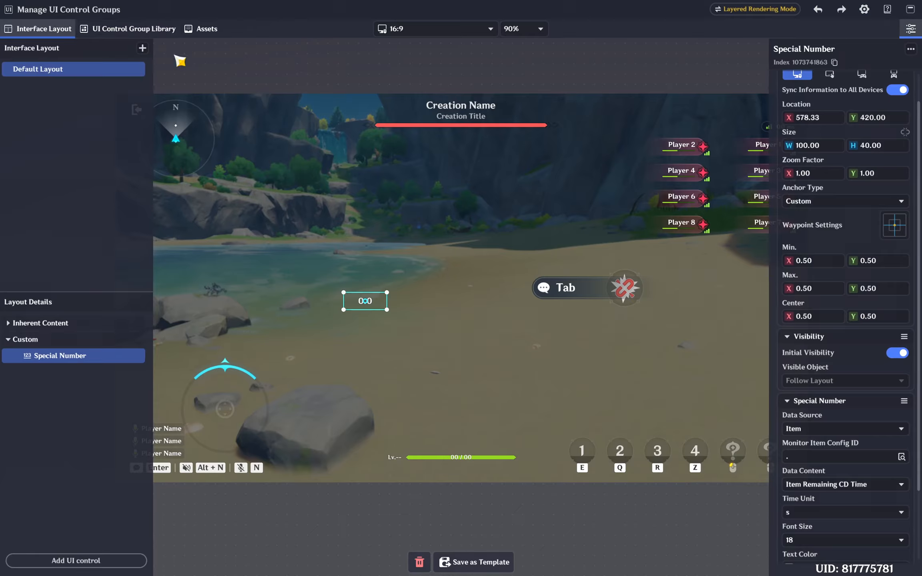
pyautogui.scroll(-2, 863, 447)
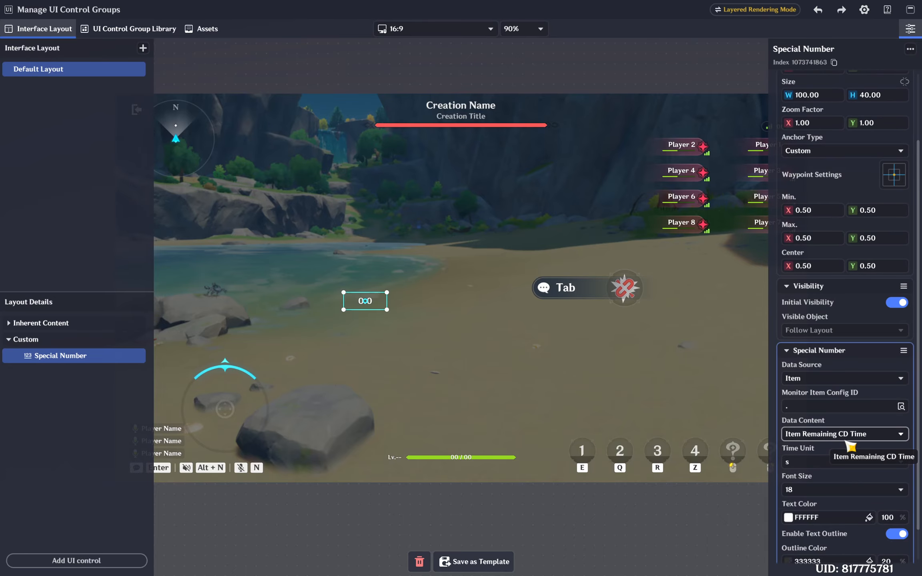
pyautogui.click(901, 406)
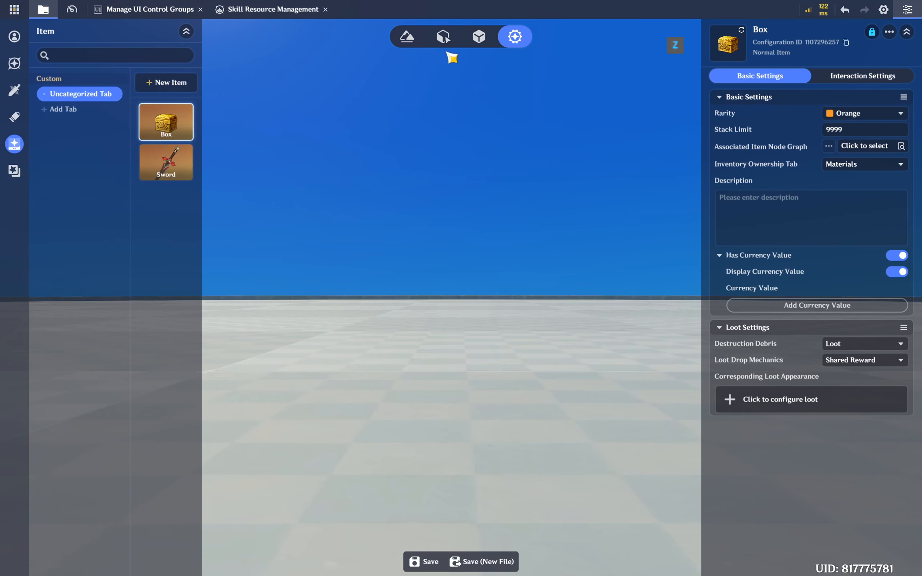
# Step: Add a custom variable named Item Config ID to the stage entity
pyautogui.click(443, 36)
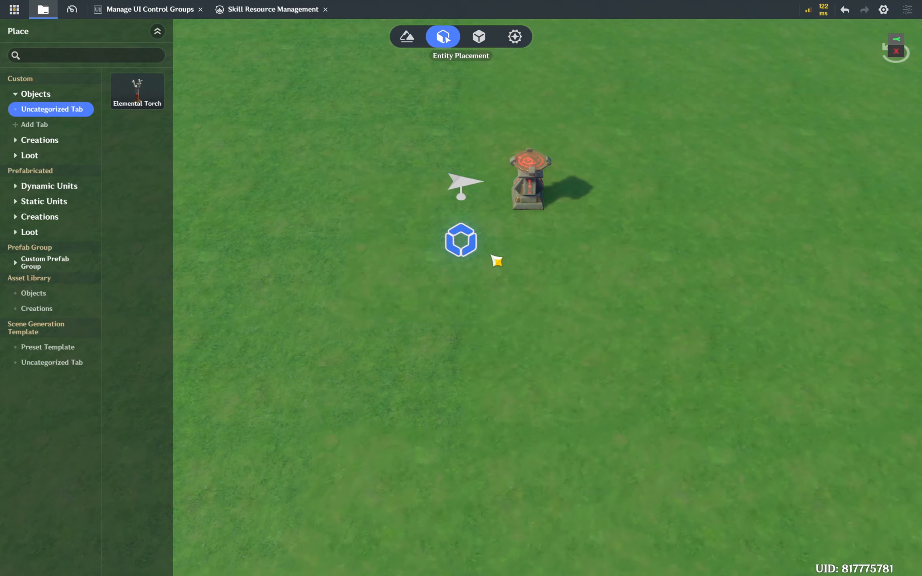
pyautogui.click(462, 242)
pyautogui.click(836, 79)
pyautogui.click(828, 135)
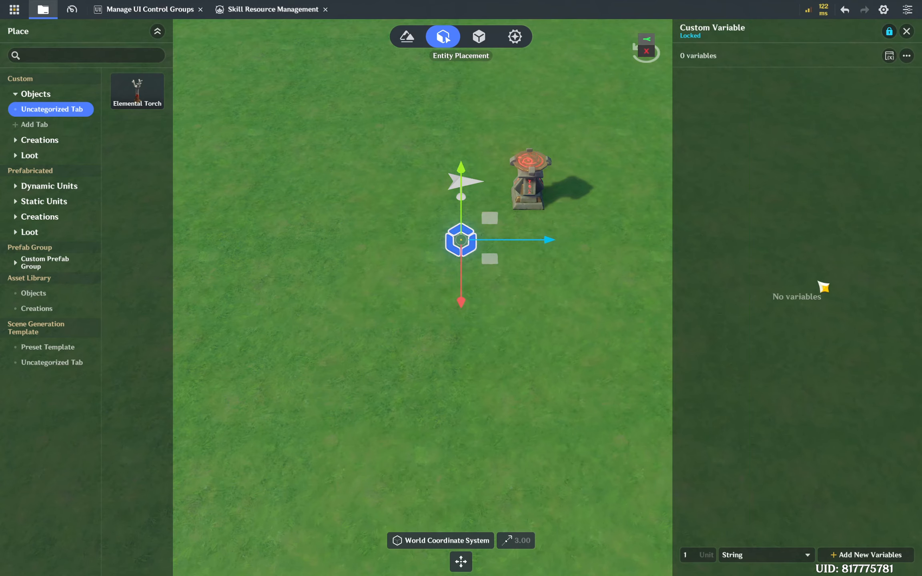
pyautogui.click(844, 555)
pyautogui.click(733, 79)
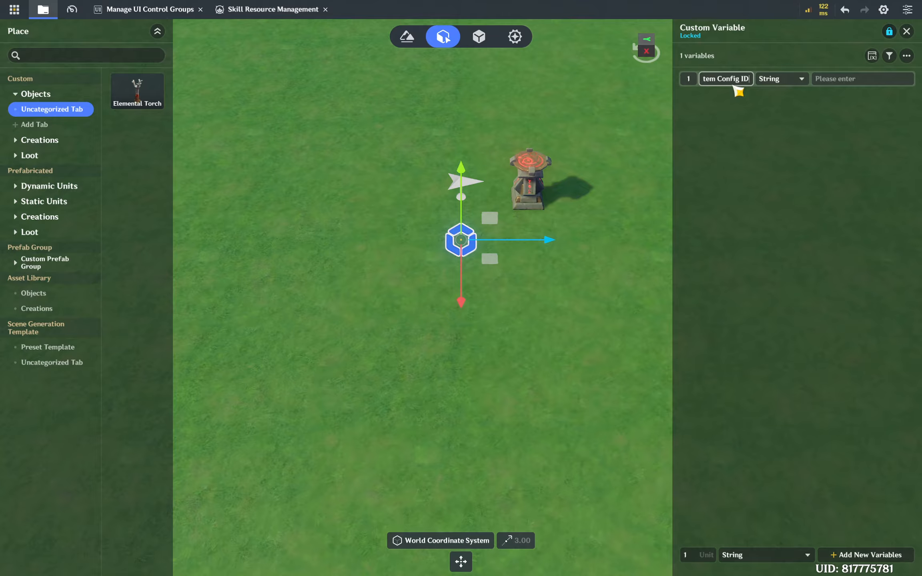
pyautogui.click(767, 79)
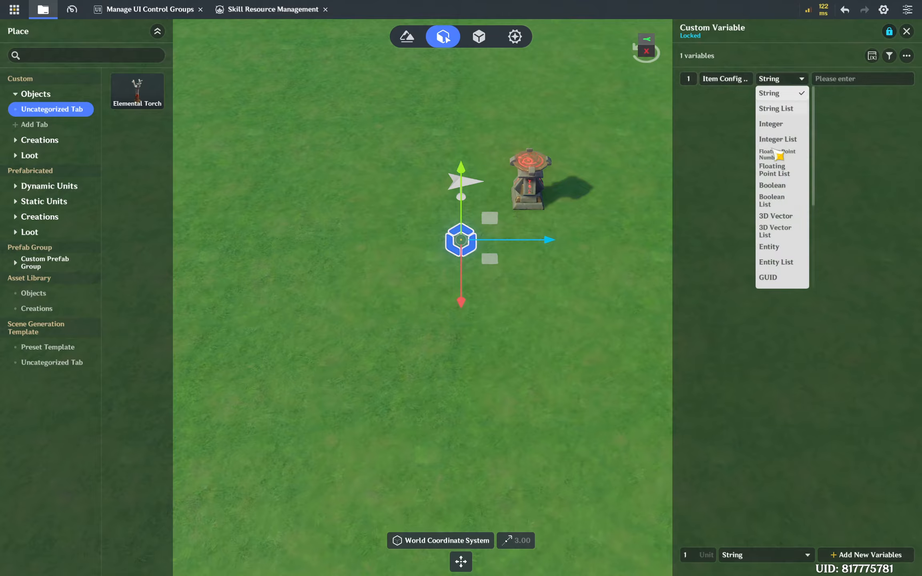
pyautogui.scroll(-2, 777, 250)
pyautogui.click(782, 262)
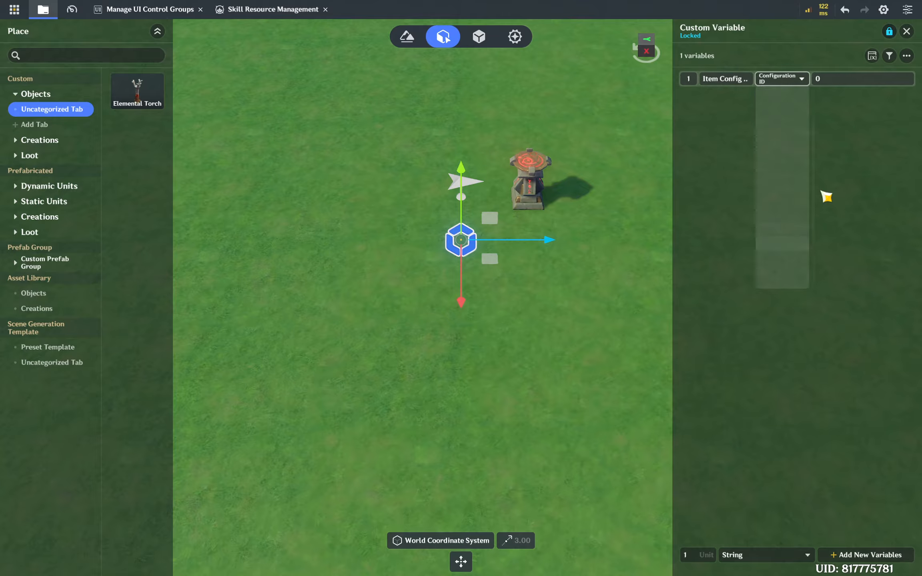
pyautogui.click(865, 80)
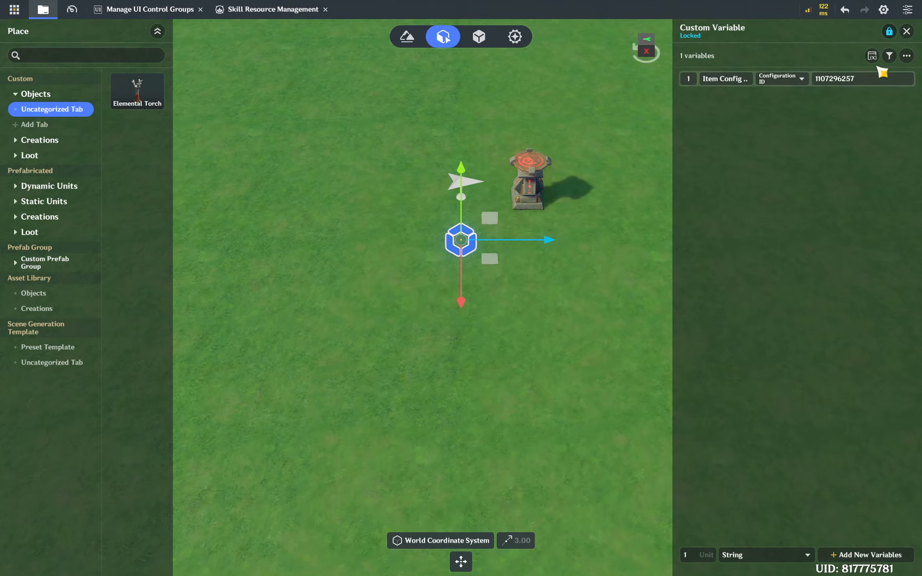
pyautogui.click(906, 31)
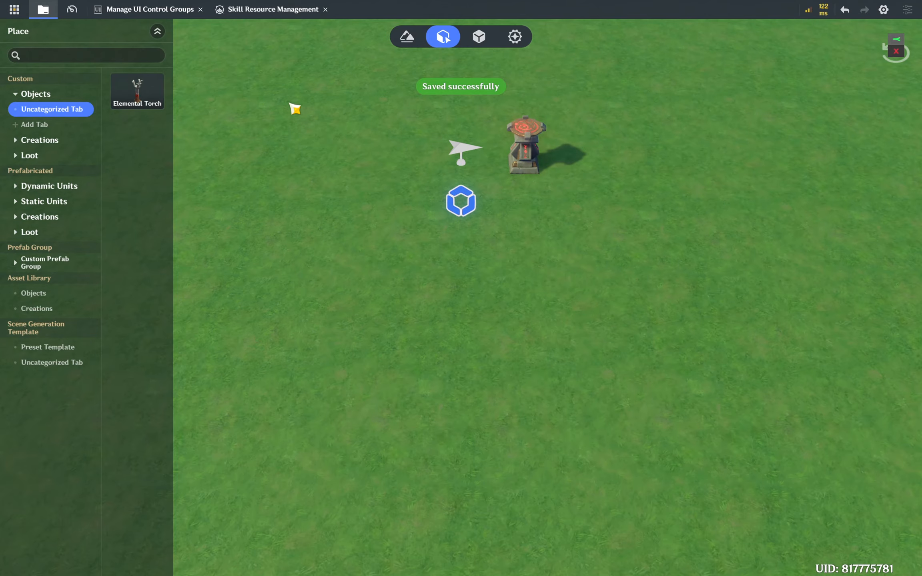
# Step: Link the Special Number's Monitor Item Config ID to Stage.Item Config ID and review its Data Content options
pyautogui.click(165, 9)
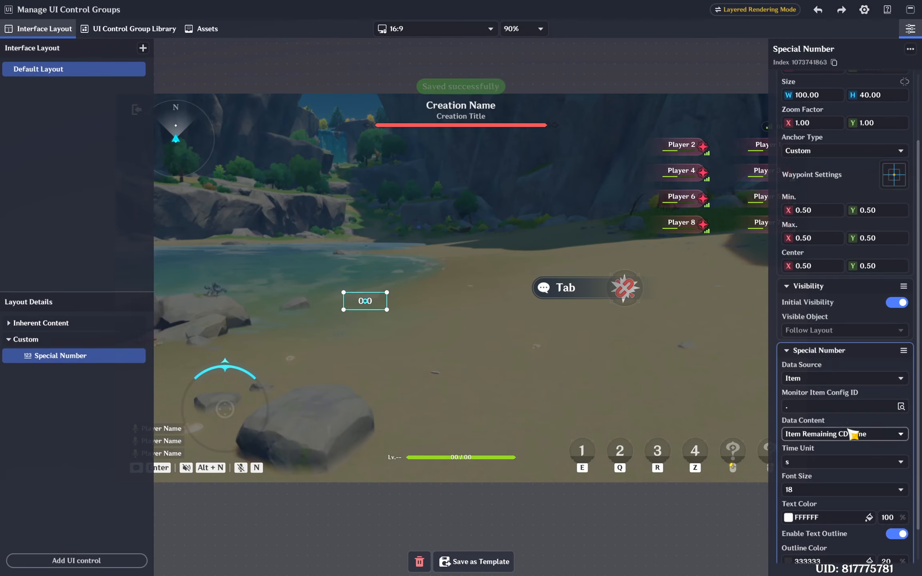
pyautogui.click(901, 407)
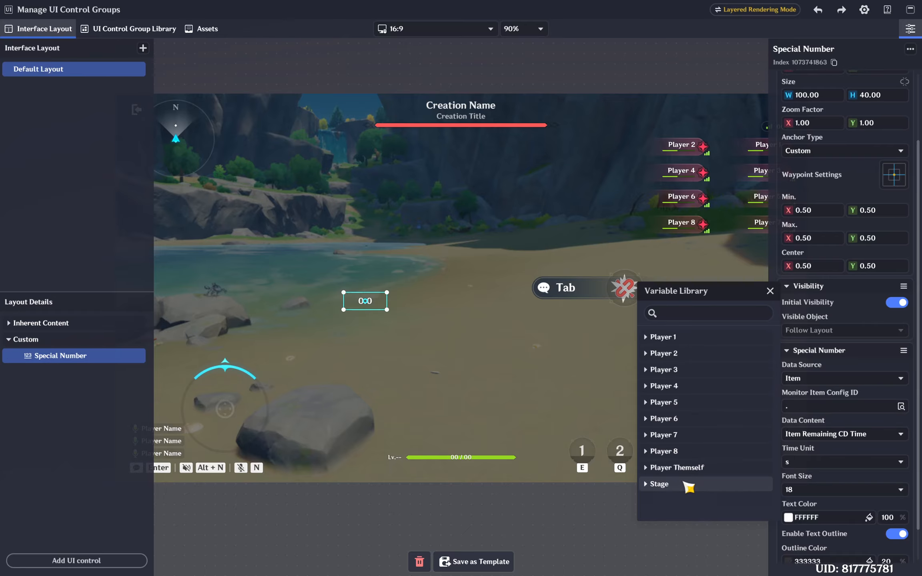
pyautogui.click(721, 484)
pyautogui.click(728, 500)
pyautogui.scroll(-2, 831, 443)
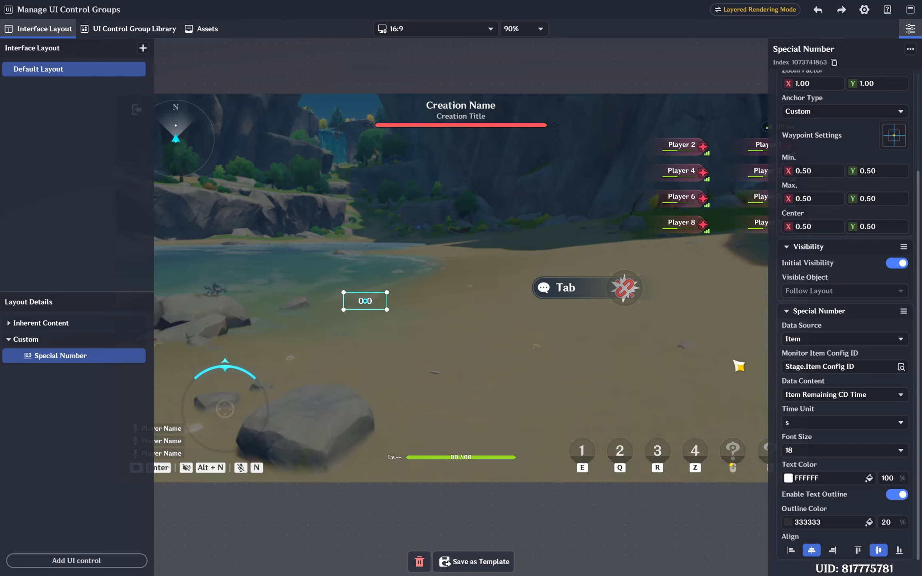
pyautogui.click(828, 395)
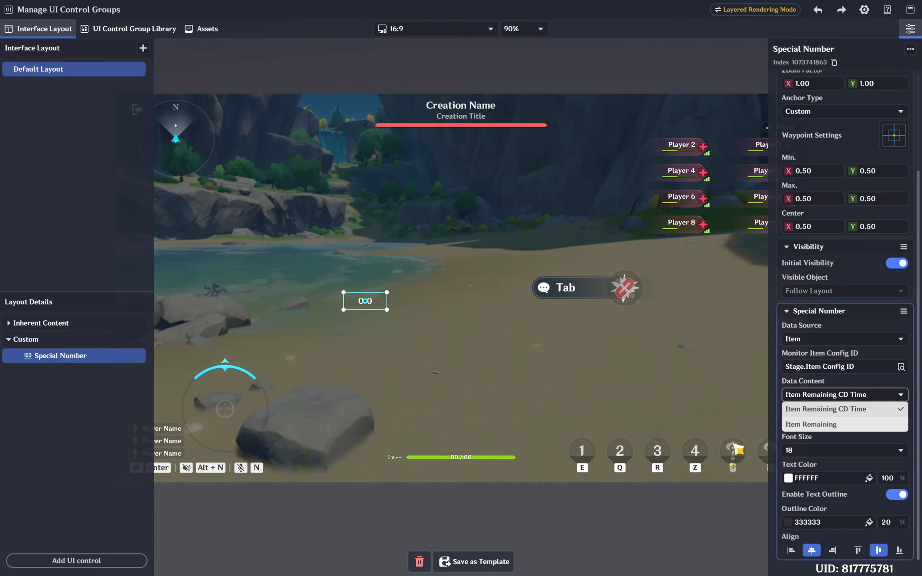
pyautogui.click(428, 512)
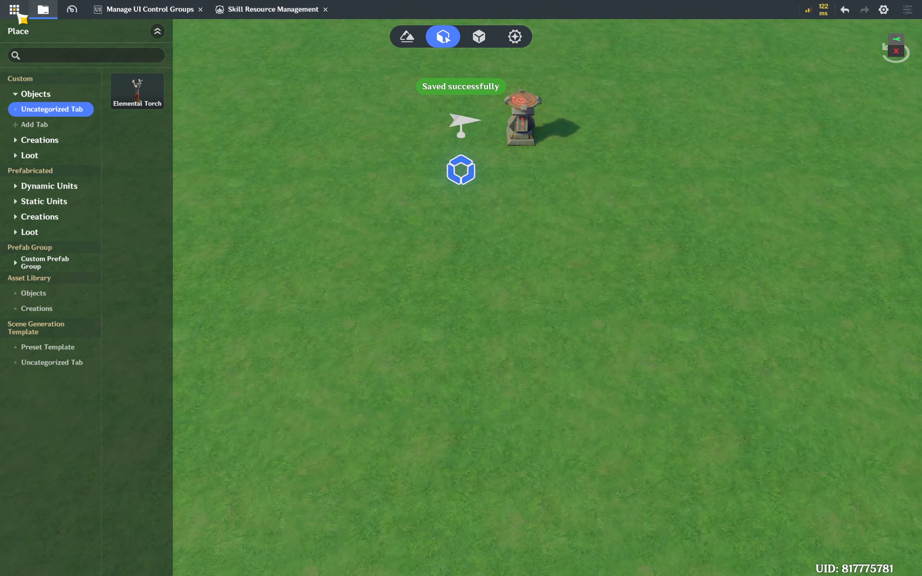
pyautogui.click(15, 9)
pyautogui.click(84, 143)
pyautogui.click(530, 331)
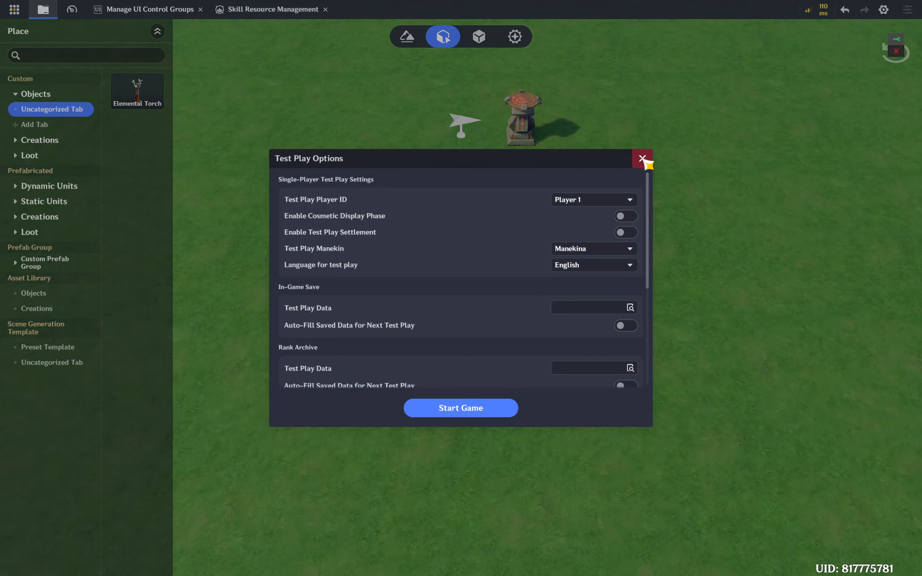
pyautogui.click(644, 160)
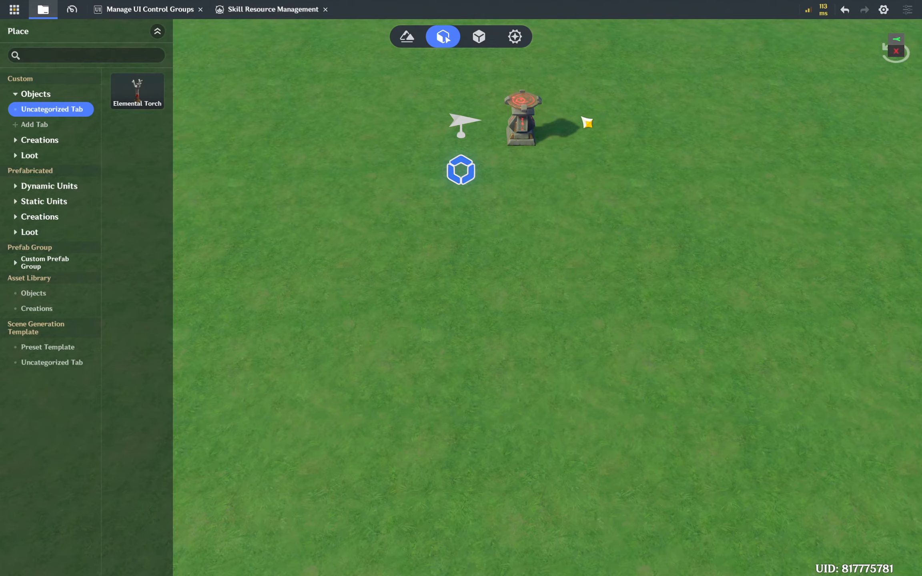
pyautogui.press('w')
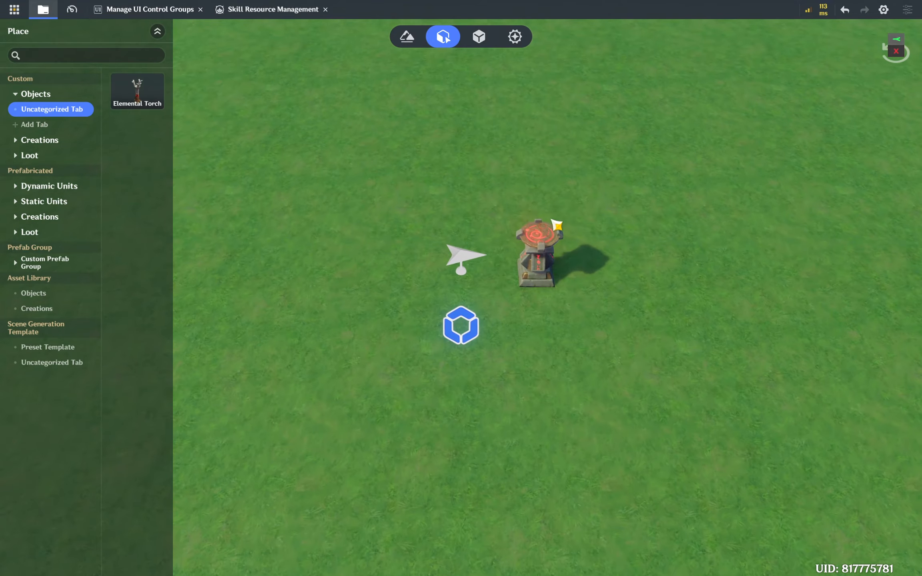
pyautogui.click(543, 237)
pyautogui.click(621, 97)
# Step: Add an Inventory common component to the character of the Default Template in the player presets
pyautogui.click(518, 36)
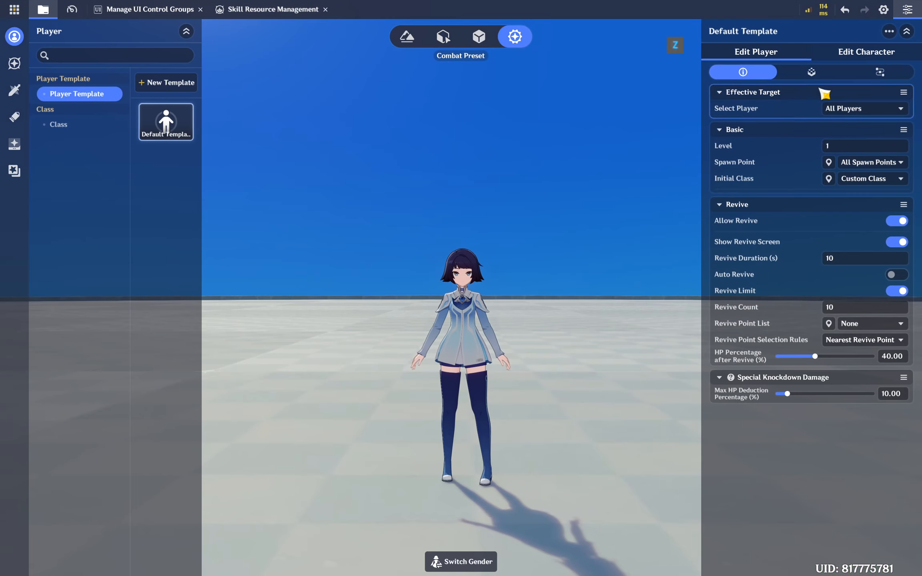
pyautogui.click(861, 56)
pyautogui.click(840, 72)
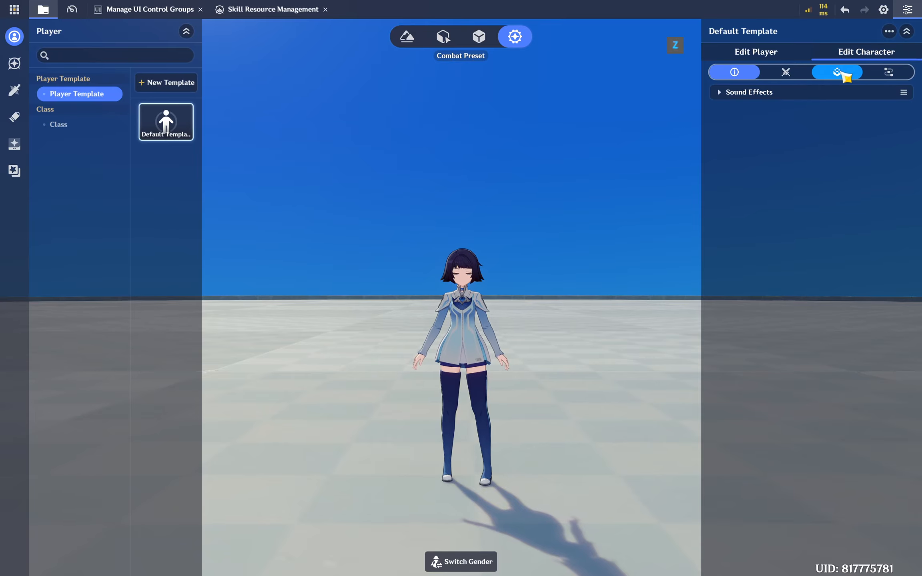
pyautogui.click(835, 555)
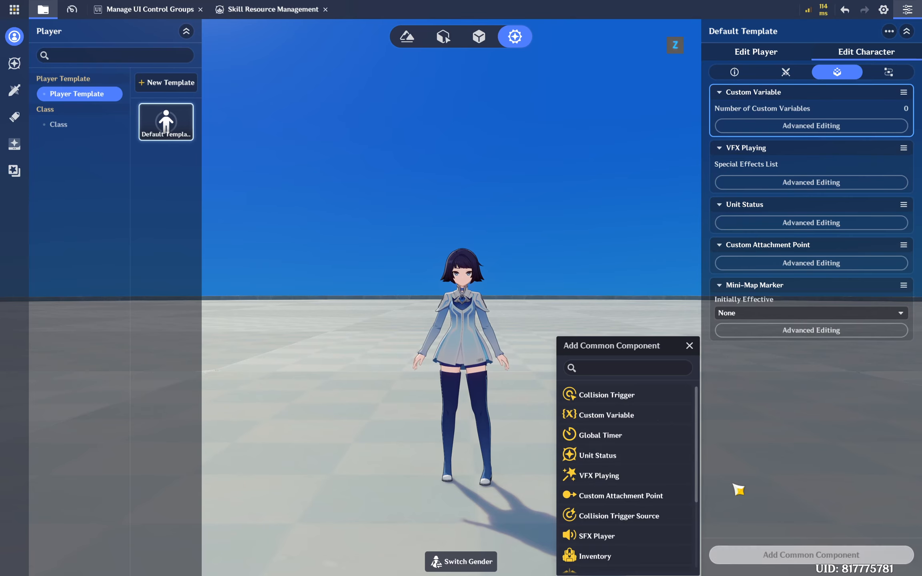
pyautogui.click(635, 369)
pyautogui.write('invento')
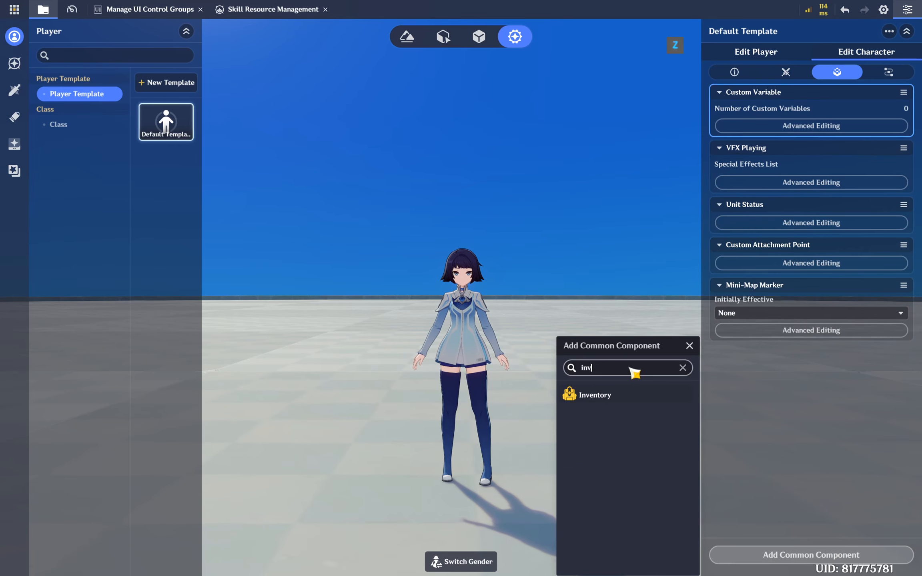
pyautogui.click(625, 397)
pyautogui.click(884, 422)
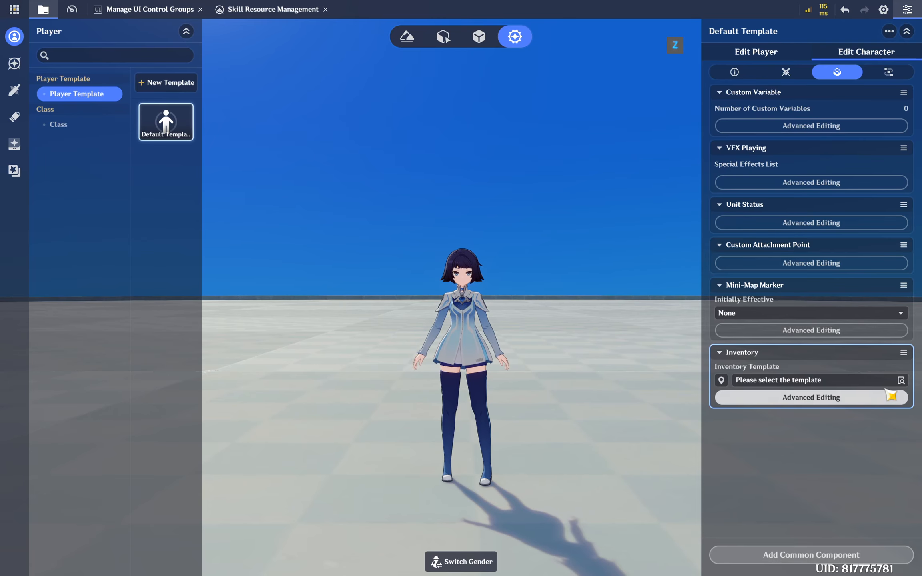
# Step: Assign the Inventory Template to the character's Inventory component
pyautogui.click(901, 381)
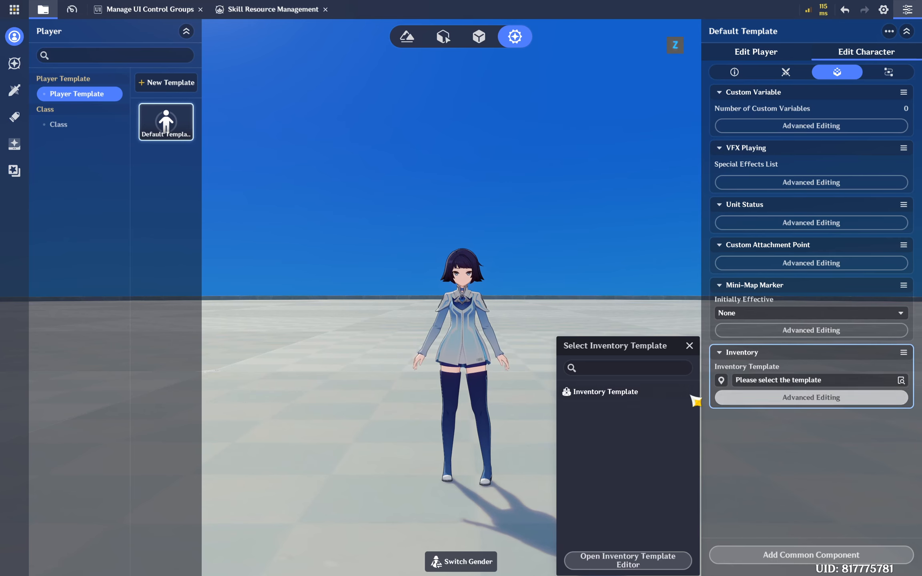
pyautogui.click(636, 396)
pyautogui.click(905, 447)
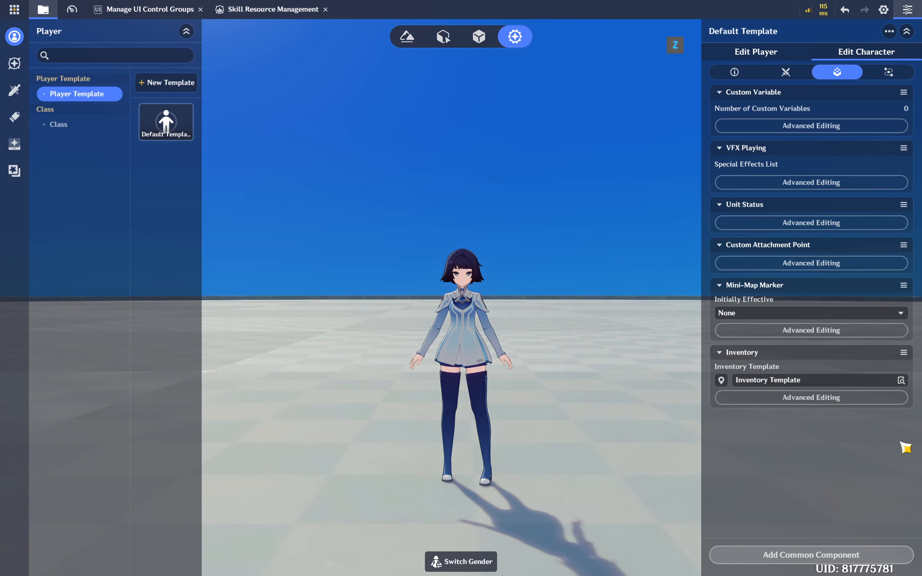
# Step: Add the Box item to the inventory contents with a quantity of 10, and save the project
pyautogui.click(832, 404)
pyautogui.click(816, 243)
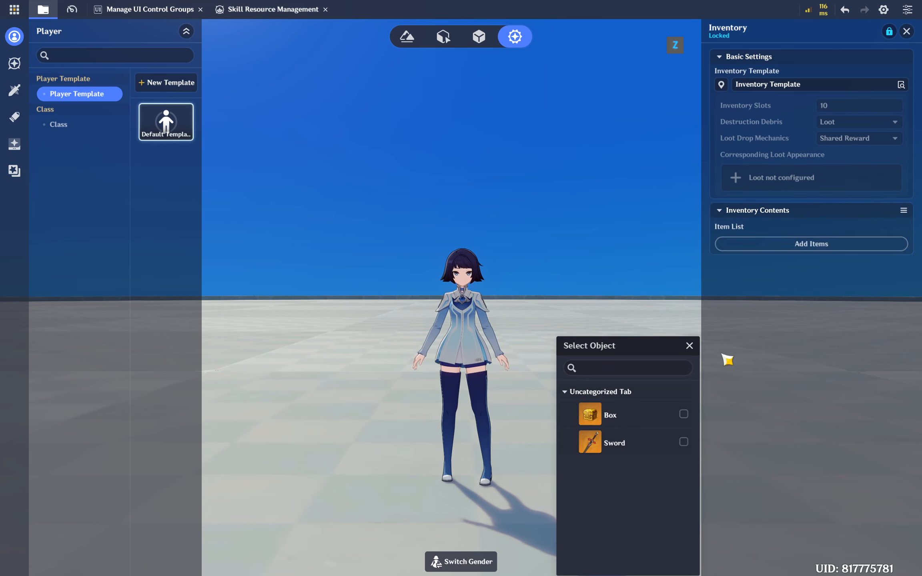
pyautogui.click(684, 415)
pyautogui.click(814, 397)
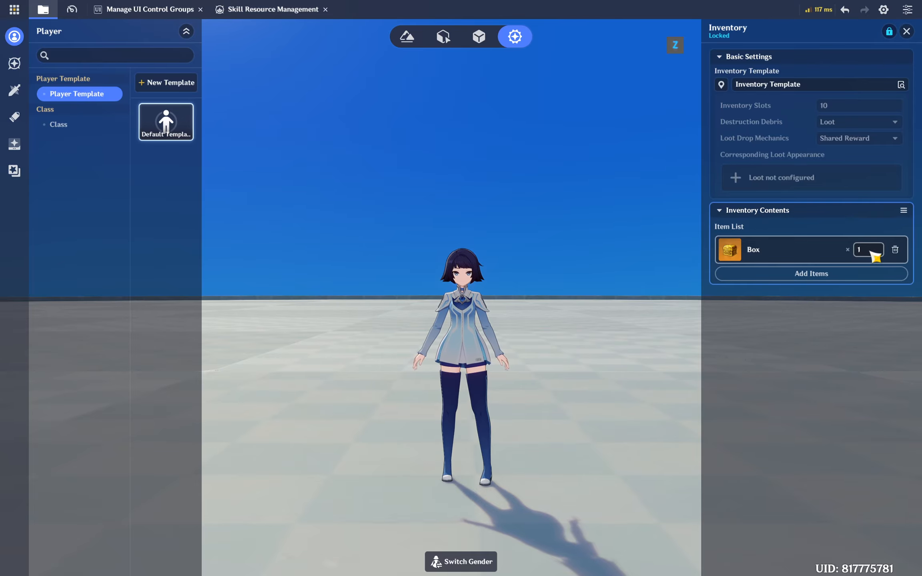
pyautogui.write('0')
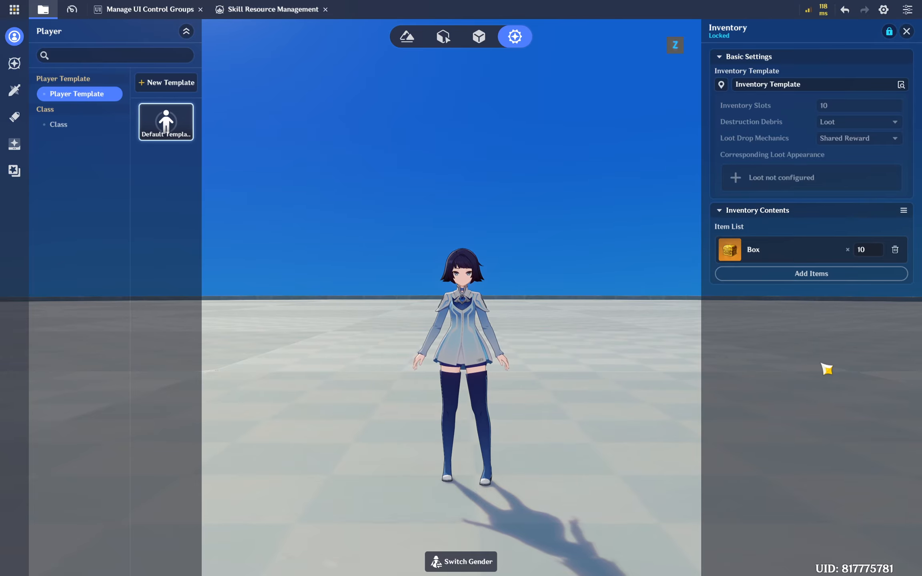
pyautogui.hotkey('ctrl', 's')
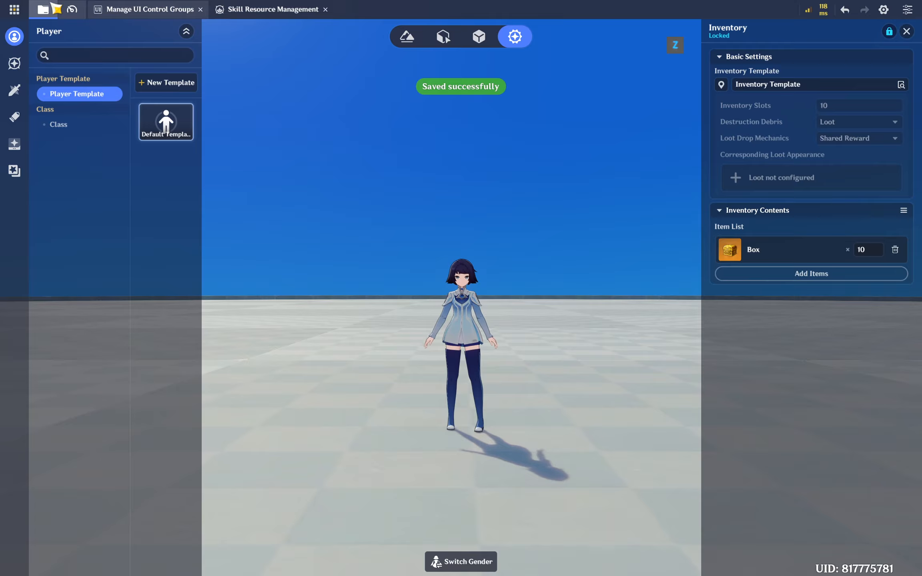
# Step: Upload the stage directly without rendering the navmesh, and start a single-player test play as Player 1
pyautogui.click(16, 11)
pyautogui.click(72, 123)
pyautogui.click(549, 327)
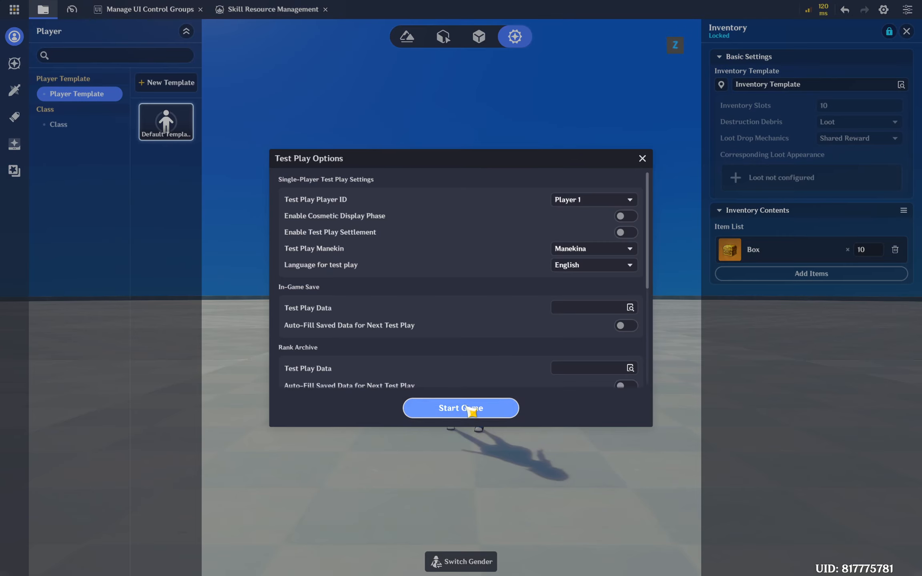
pyautogui.click(471, 409)
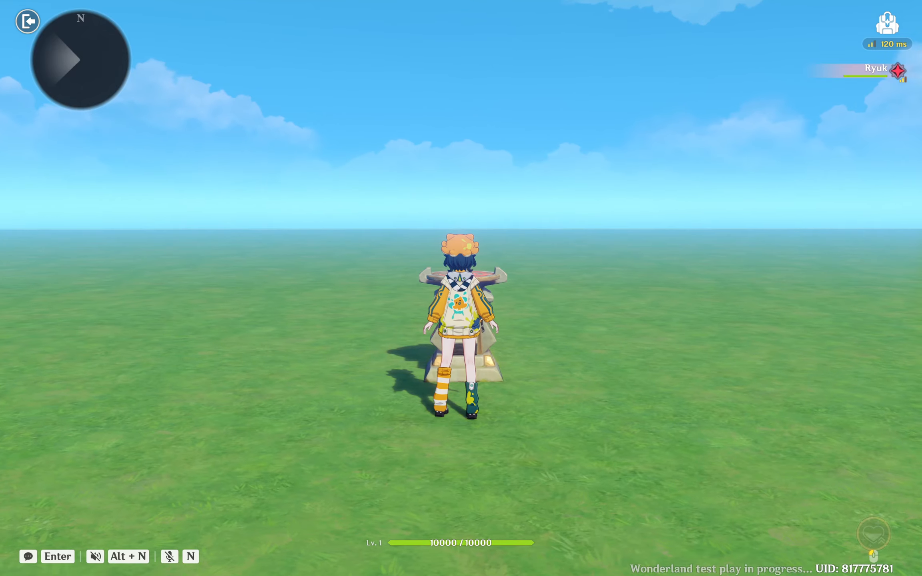
# Step: Use one Box from the in-game inventory and return to the game view to check the Special Number's cooldown display
pyautogui.press('b')
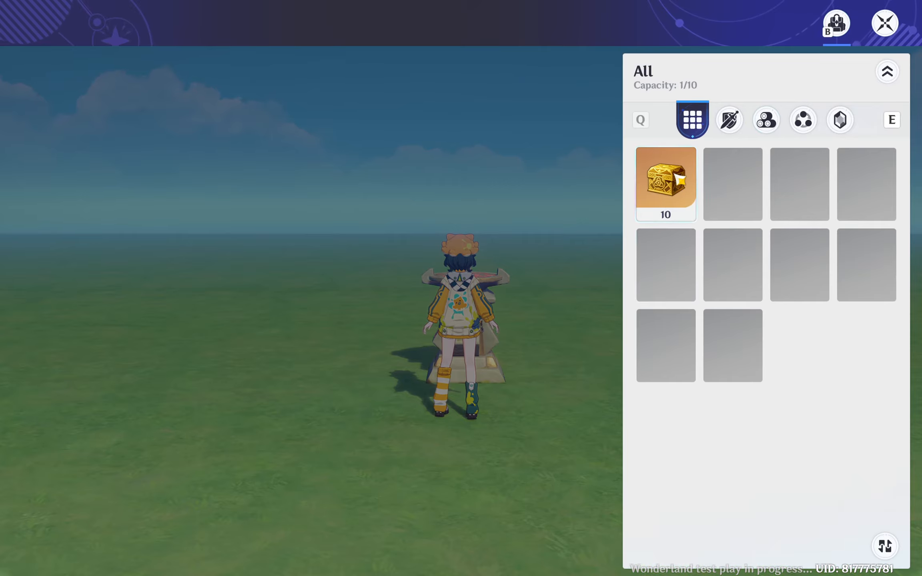
pyautogui.click(677, 177)
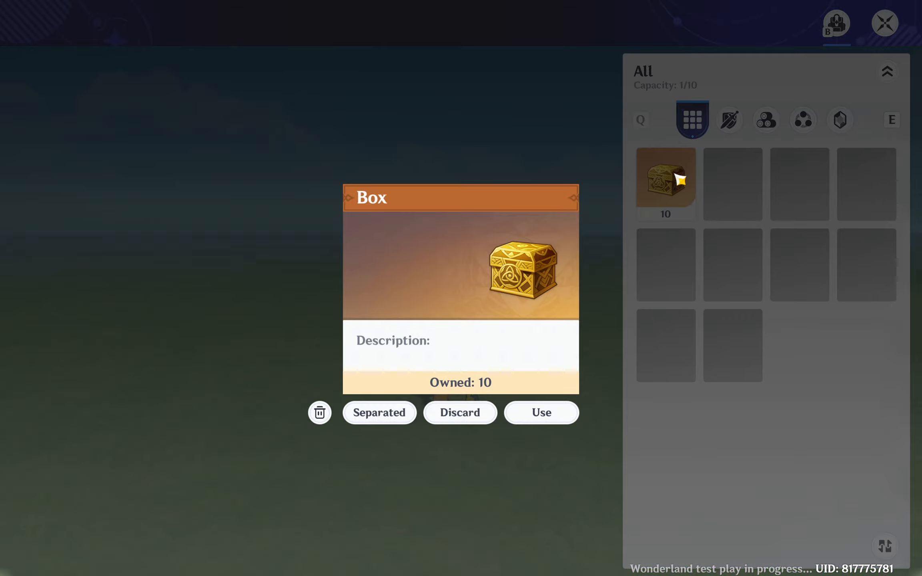
pyautogui.click(548, 414)
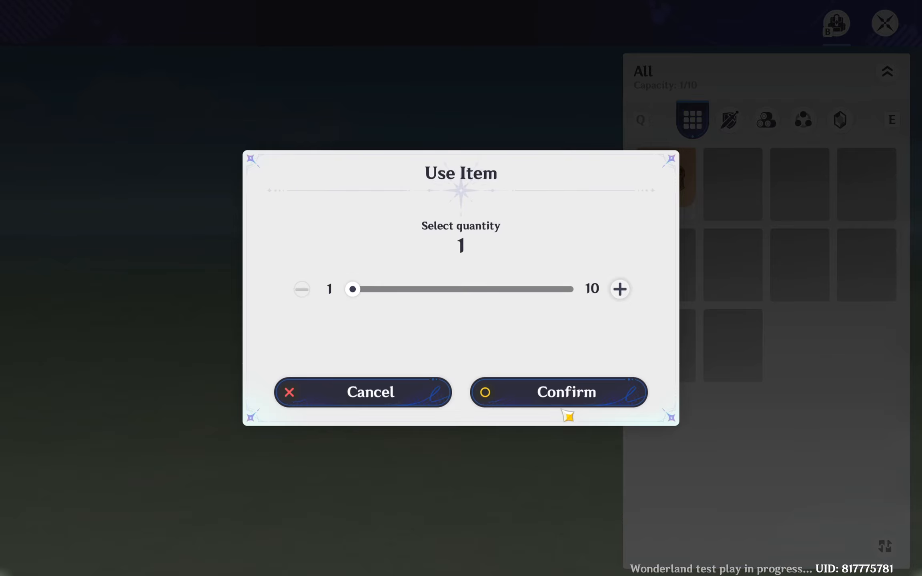
pyautogui.click(583, 393)
pyautogui.click(722, 316)
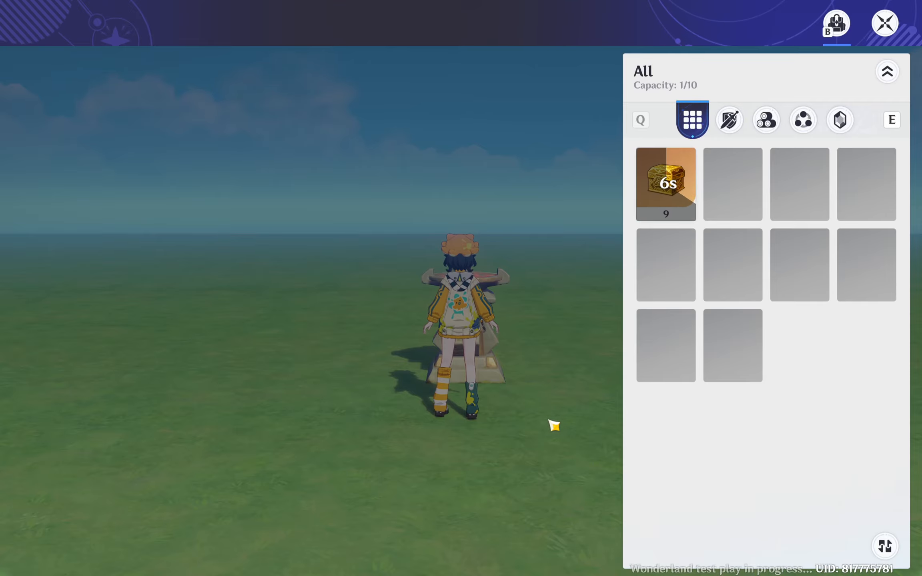
pyautogui.click(885, 22)
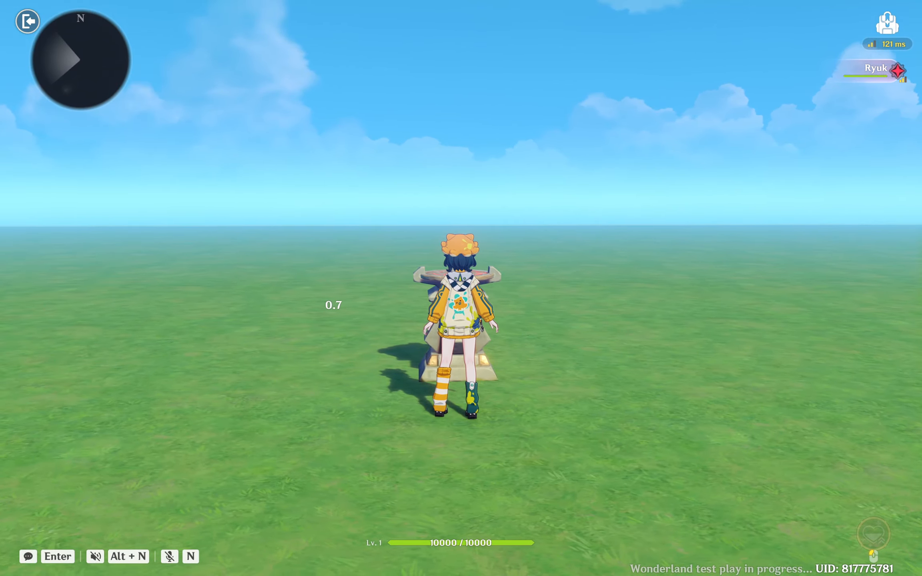
# Step: Exit the test play and return to the stage editor
pyautogui.press('Escape')
pyautogui.click(469, 347)
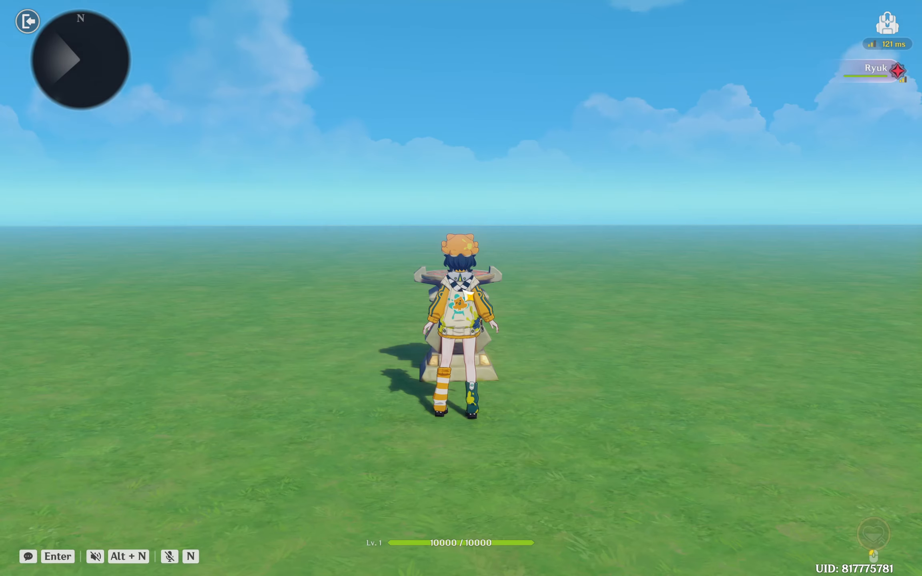
pyautogui.press('super')
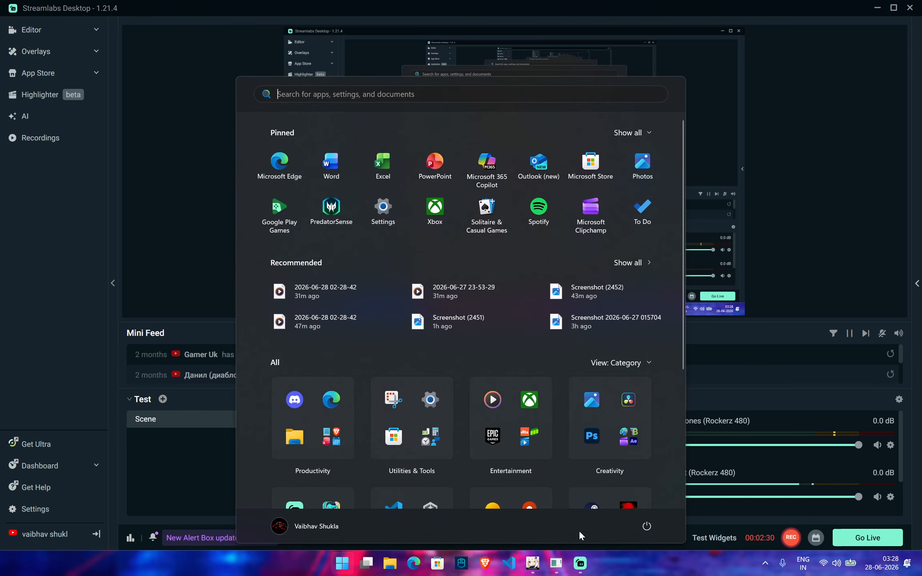
pyautogui.click(534, 565)
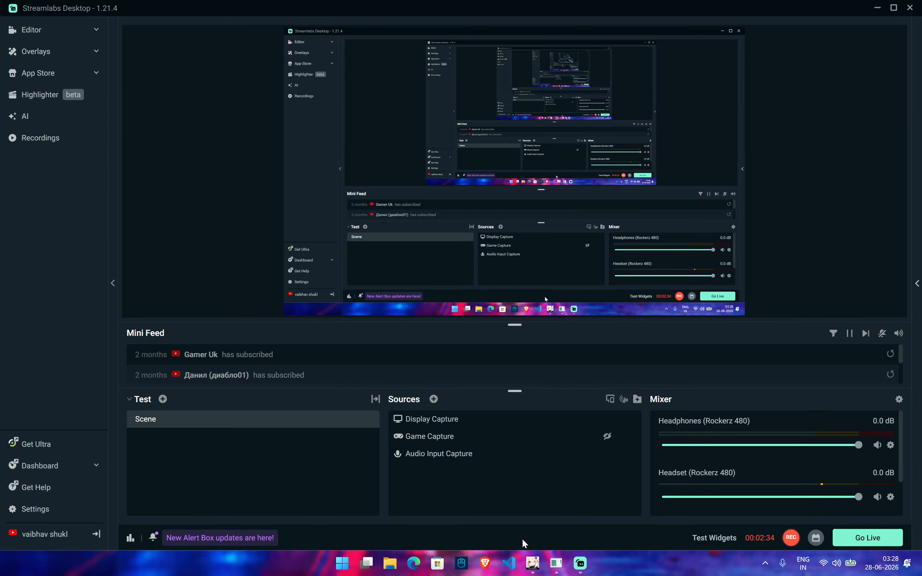
pyautogui.moveTo(534, 567)
pyautogui.click(536, 568)
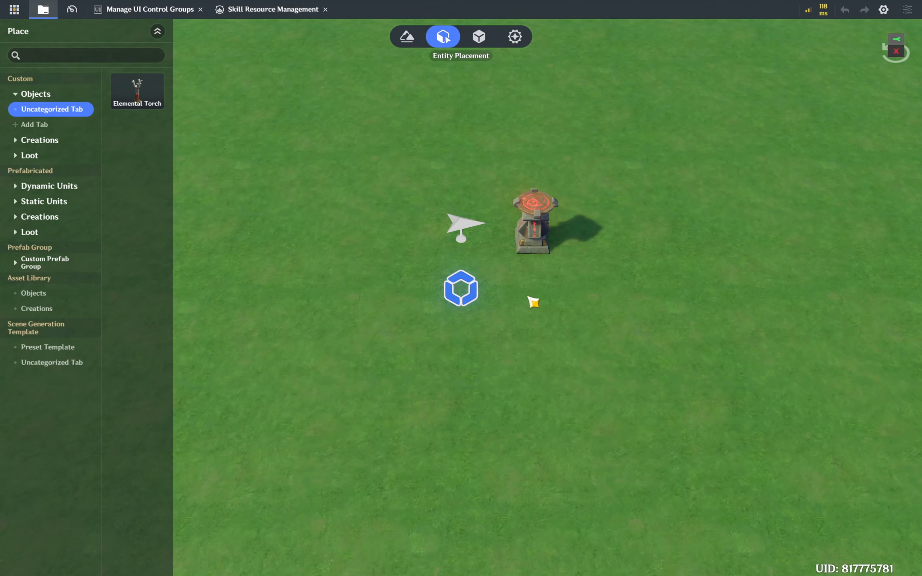
# Step: Switch the Special Number's Data Content in the Default Layout to the monitored item's quantity, and save the project
pyautogui.click(516, 38)
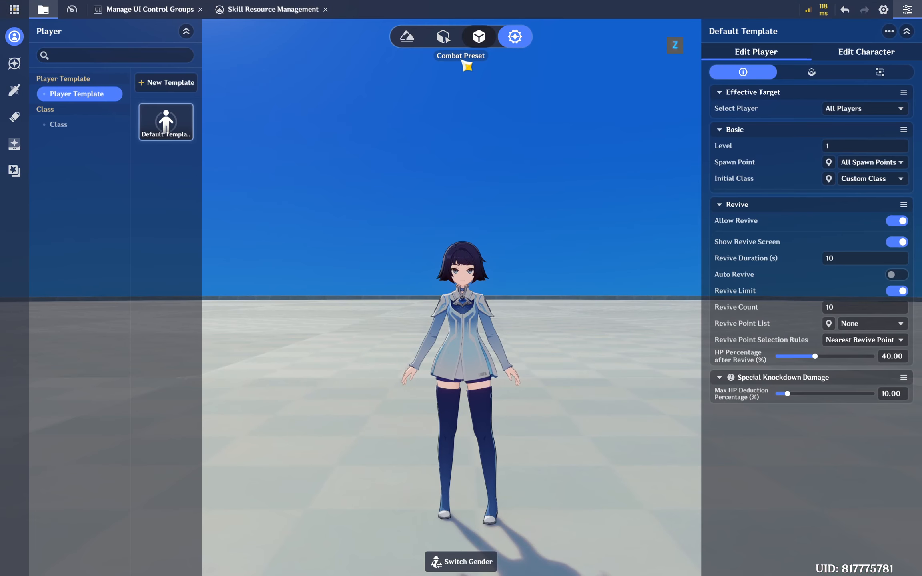
pyautogui.click(134, 11)
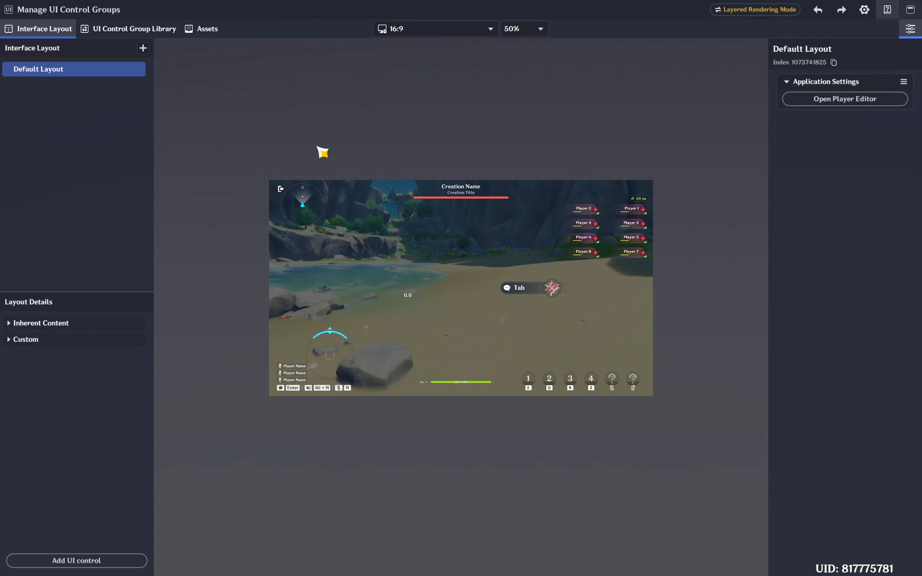
pyautogui.click(70, 340)
pyautogui.click(69, 359)
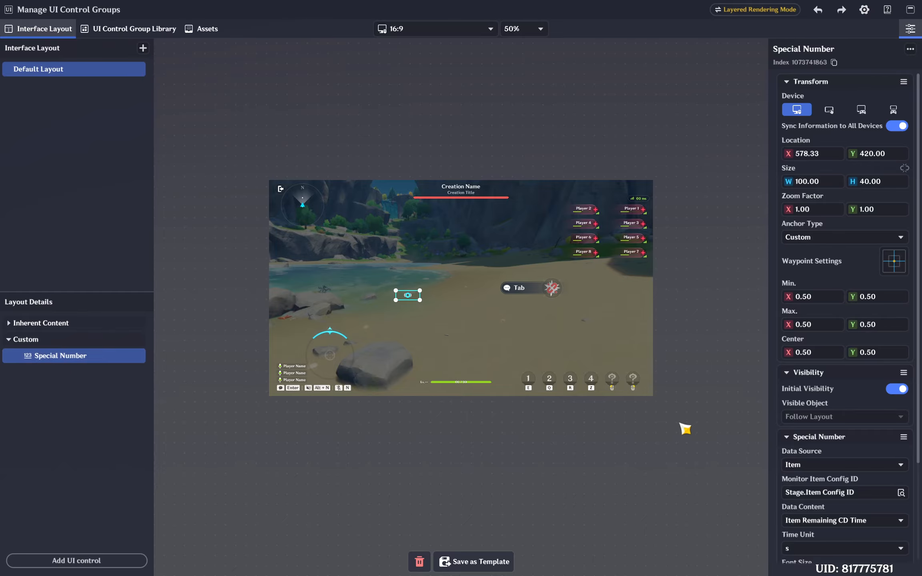
pyautogui.scroll(-3, 865, 444)
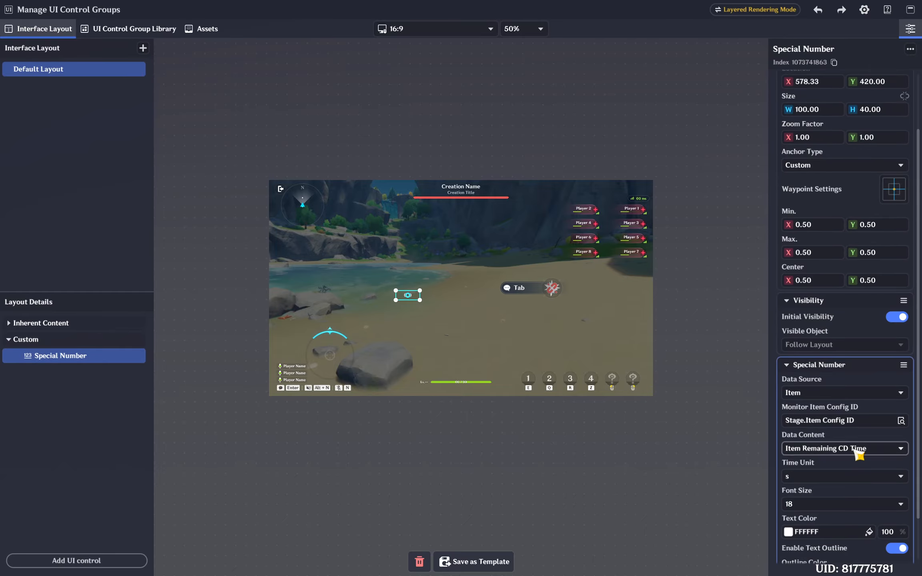
pyautogui.click(858, 449)
pyautogui.click(839, 478)
pyautogui.scroll(-1, 839, 484)
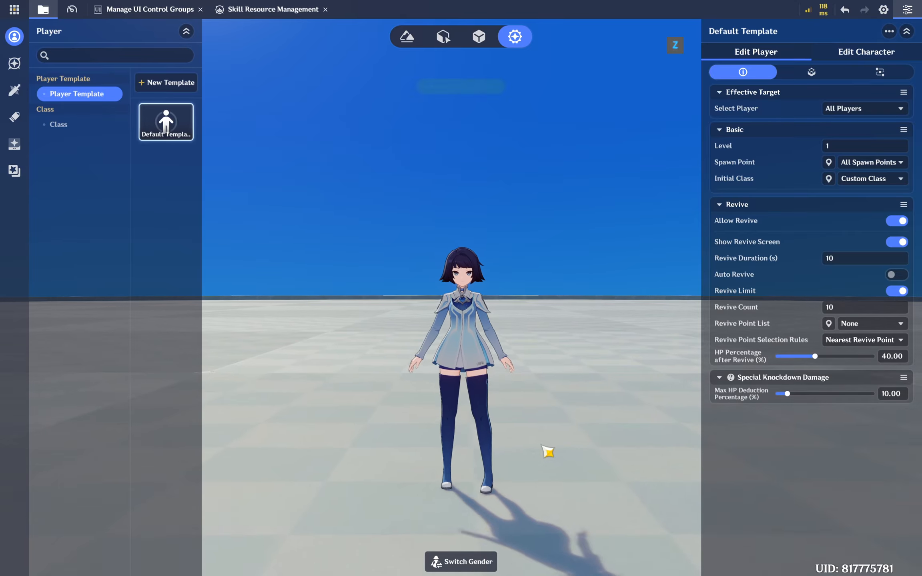
# Step: Upload the updated stage directly, start another single-player test play, and walk the character around with the Special Number in view
pyautogui.click(14, 9)
pyautogui.click(92, 136)
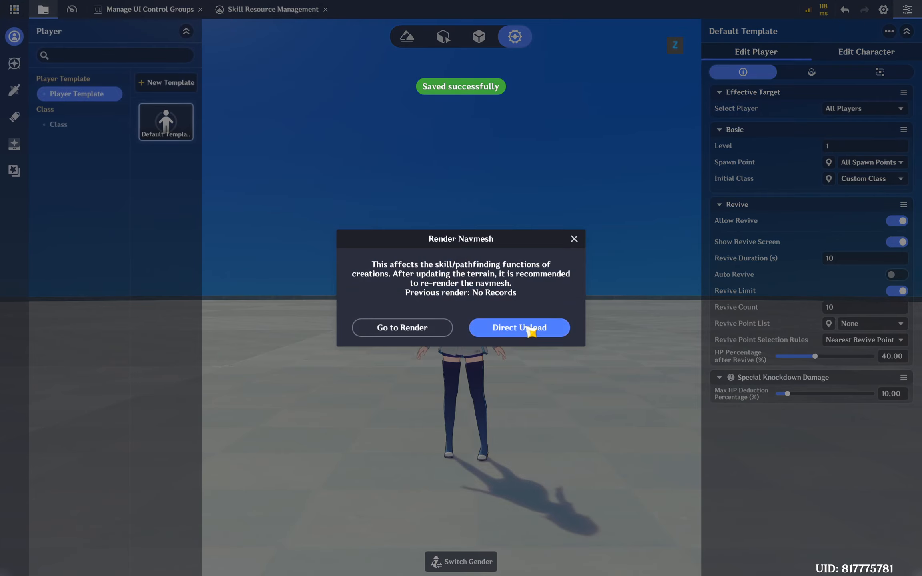
pyautogui.click(528, 327)
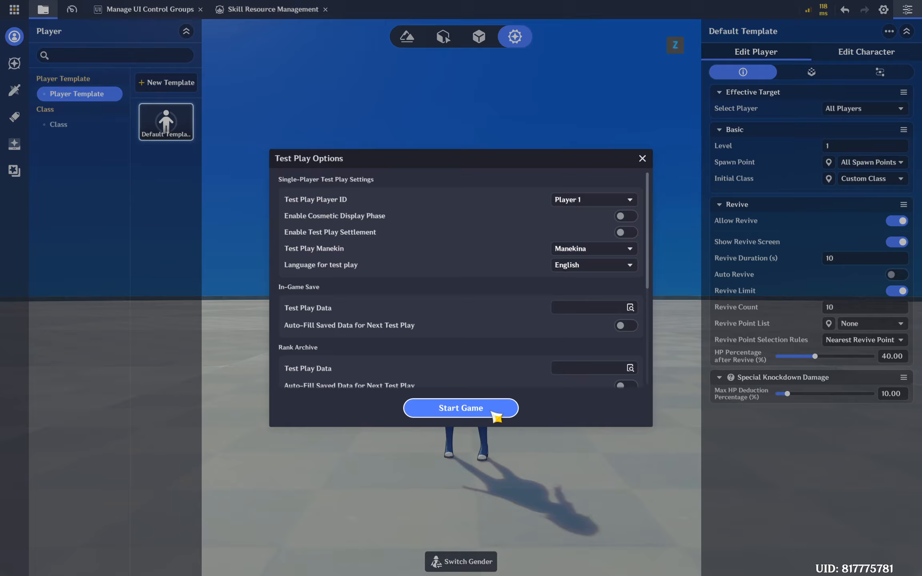
pyautogui.click(496, 411)
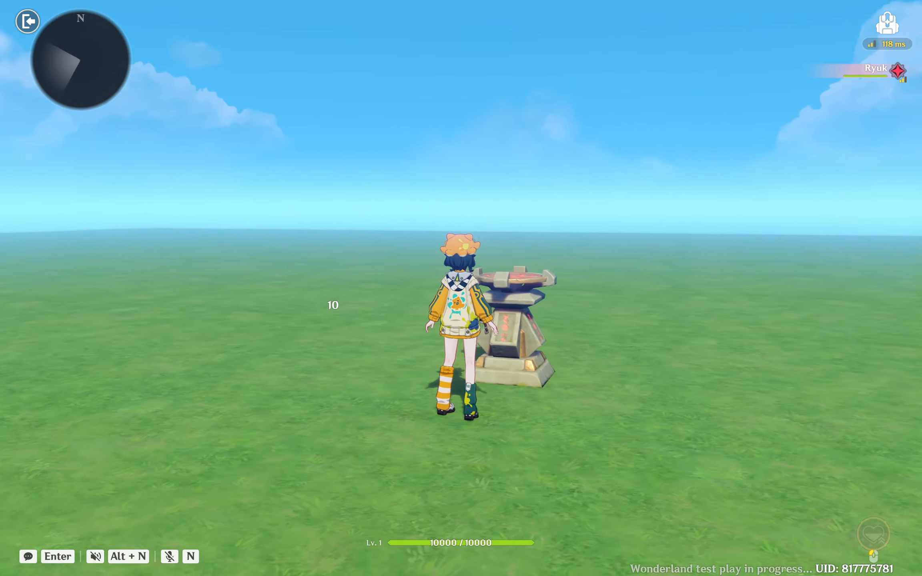
pyautogui.press('a')
pyautogui.press('d')
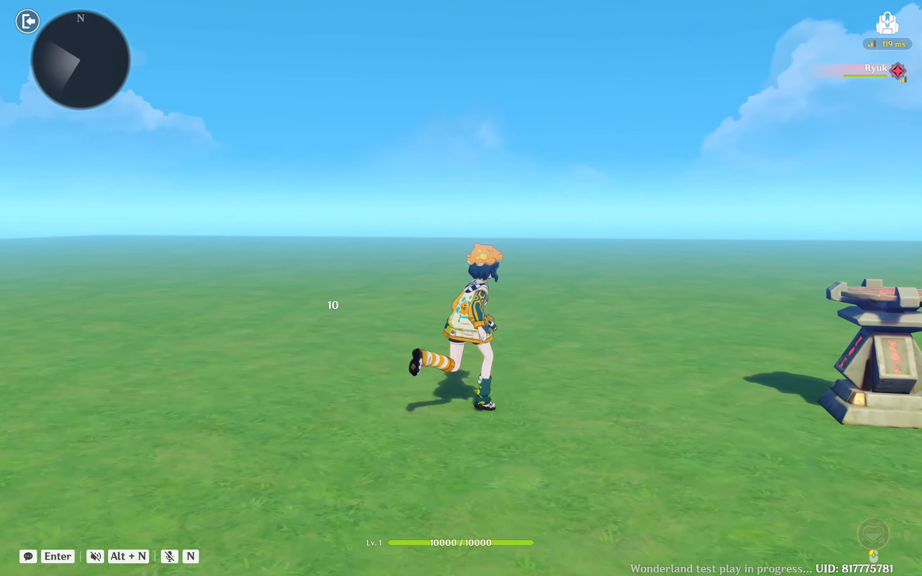
pyautogui.press('w')
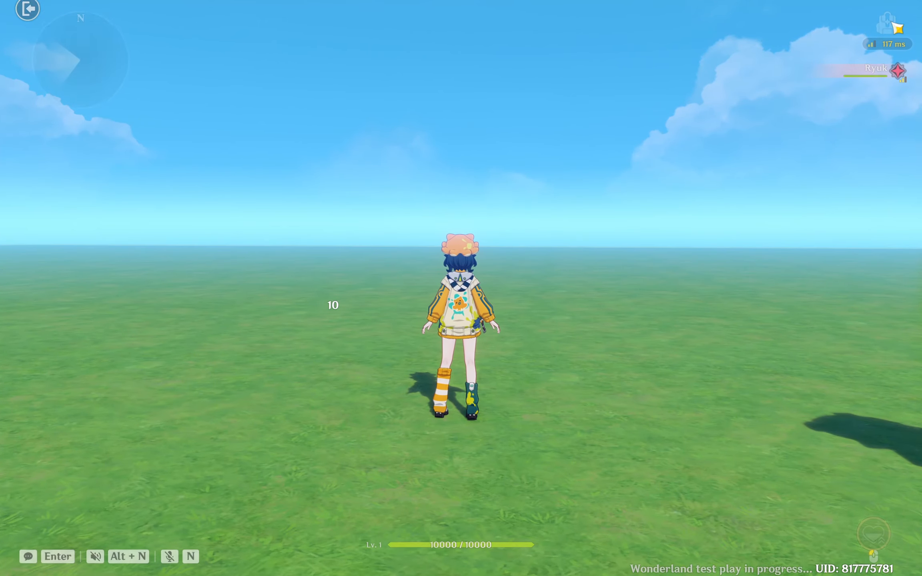
# Step: Use one Box from the in-game inventory to test the Special Number's item quantity display
pyautogui.press('b')
pyautogui.click(695, 208)
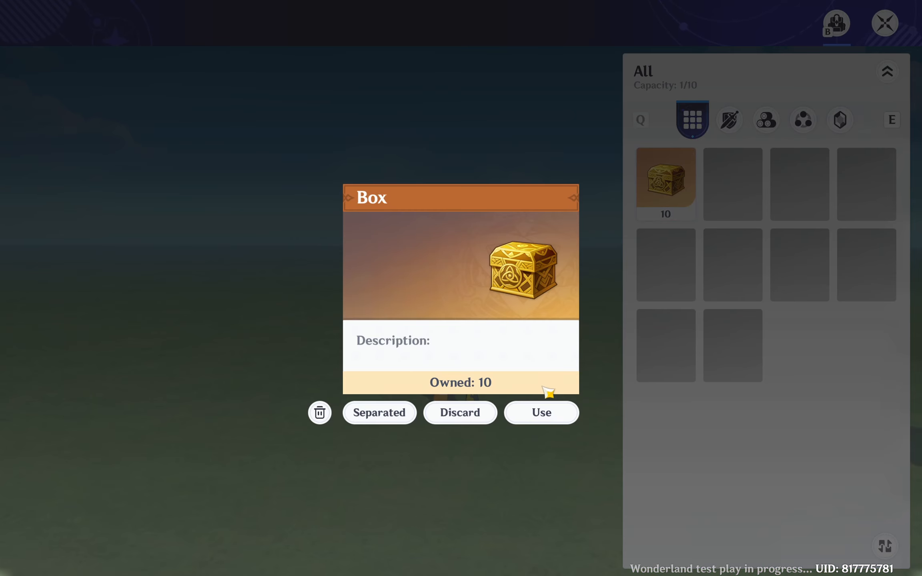
pyautogui.click(547, 417)
pyautogui.click(567, 397)
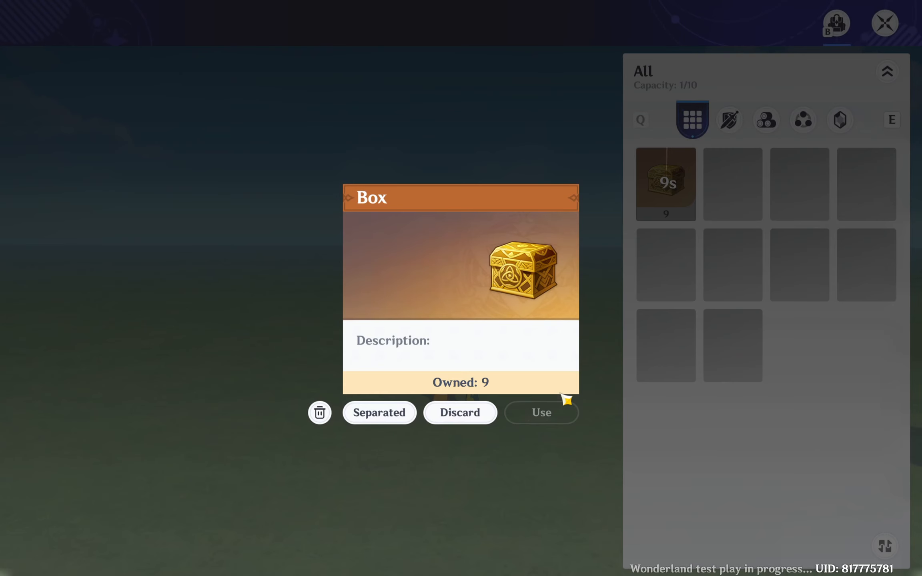
# Step: Close the Box details and inventory, walk the character with the Special Number in view, and exit the test play
pyautogui.click(563, 474)
pyautogui.click(885, 22)
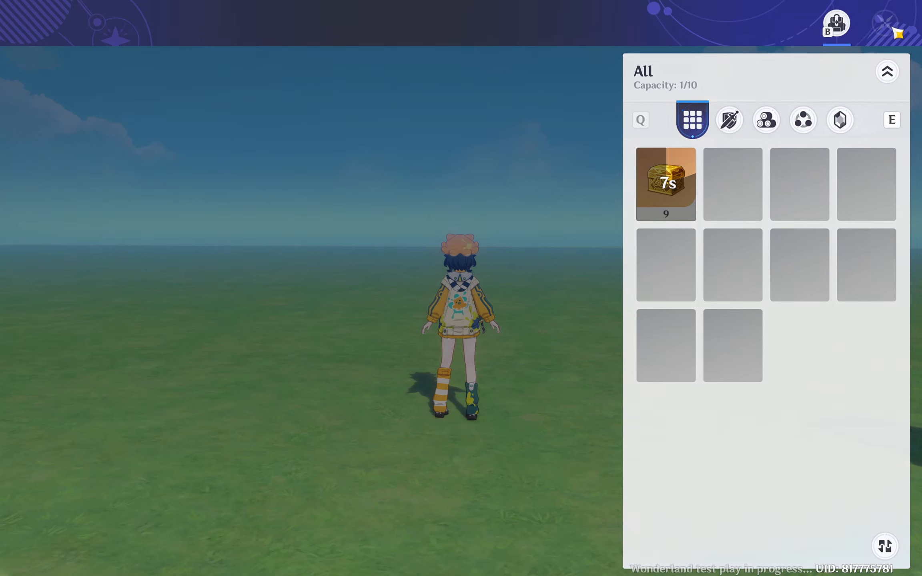
pyautogui.press('w')
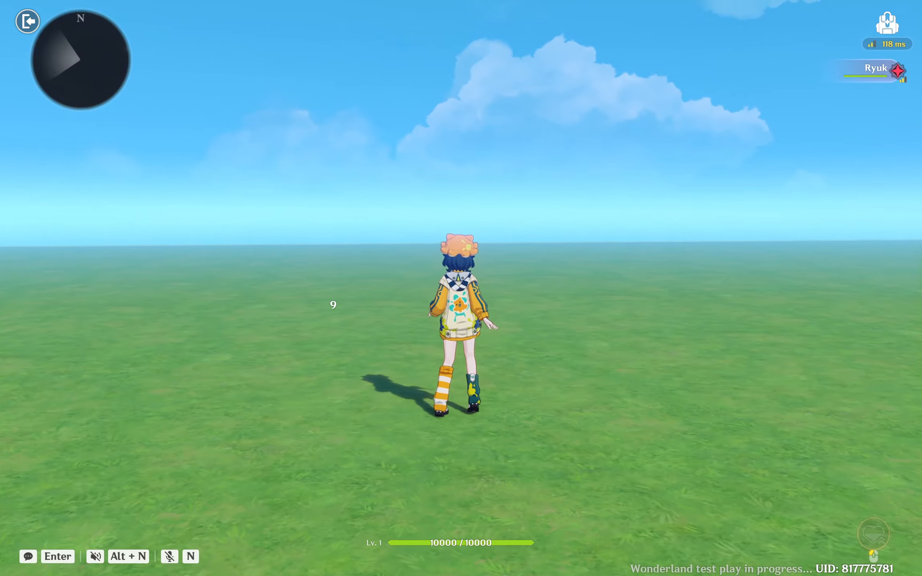
pyautogui.press('Escape')
pyautogui.click(489, 354)
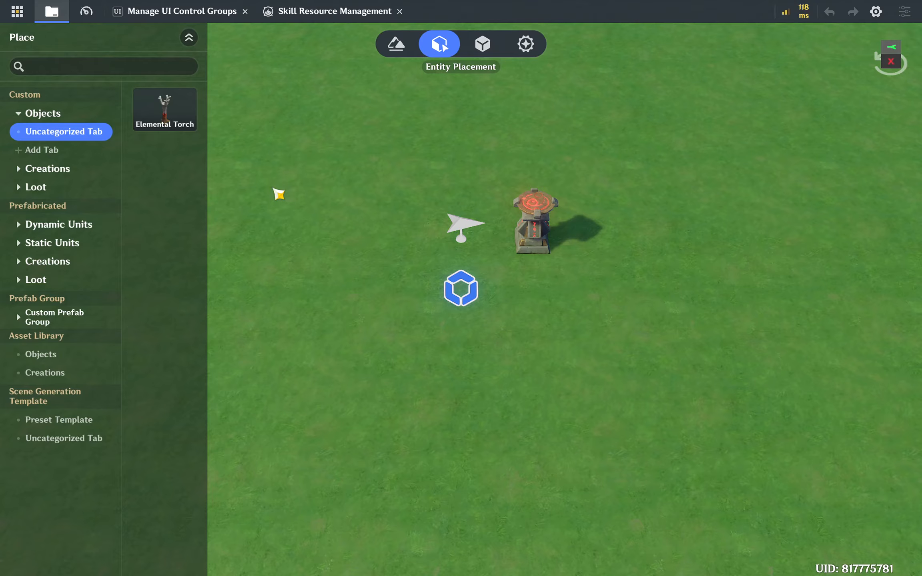
# Step: Set the Data Source of the Default Layout's Special Number to Unit Status
pyautogui.click(149, 8)
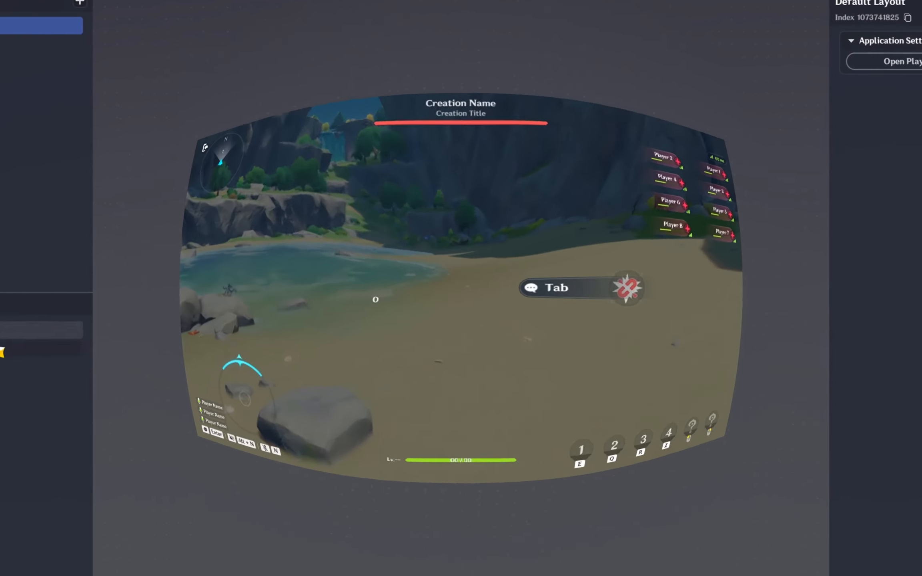
pyautogui.click(81, 358)
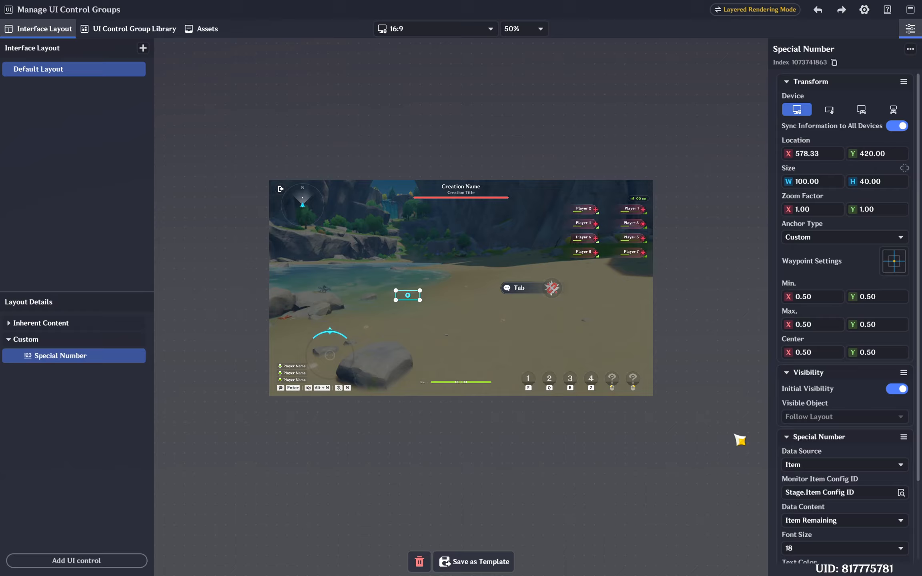
pyautogui.click(818, 467)
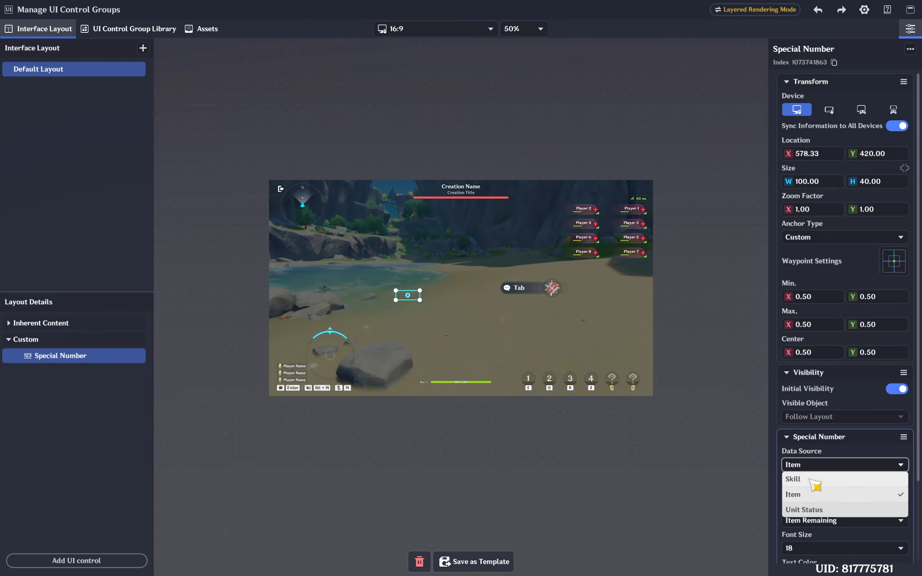
pyautogui.click(811, 509)
pyautogui.scroll(-2, 856, 464)
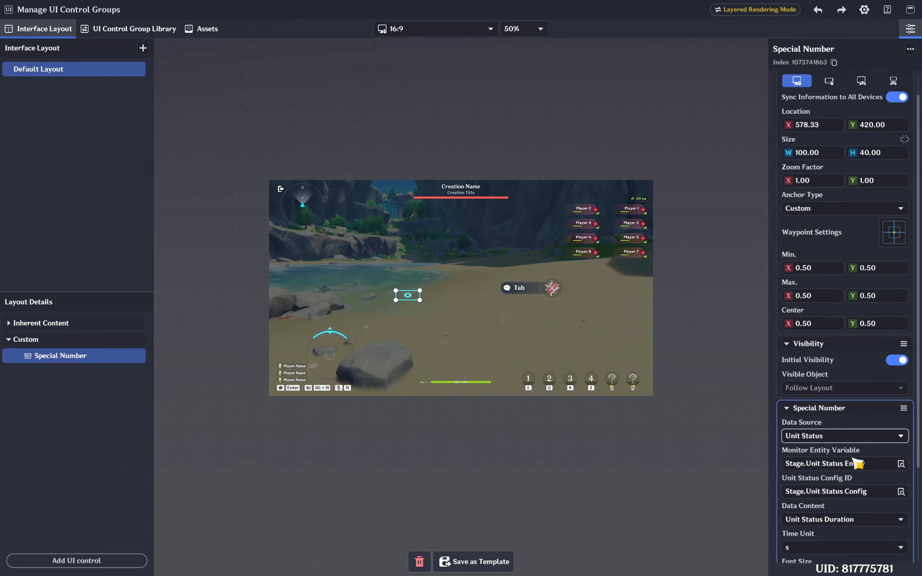
pyautogui.scroll(-2, 858, 475)
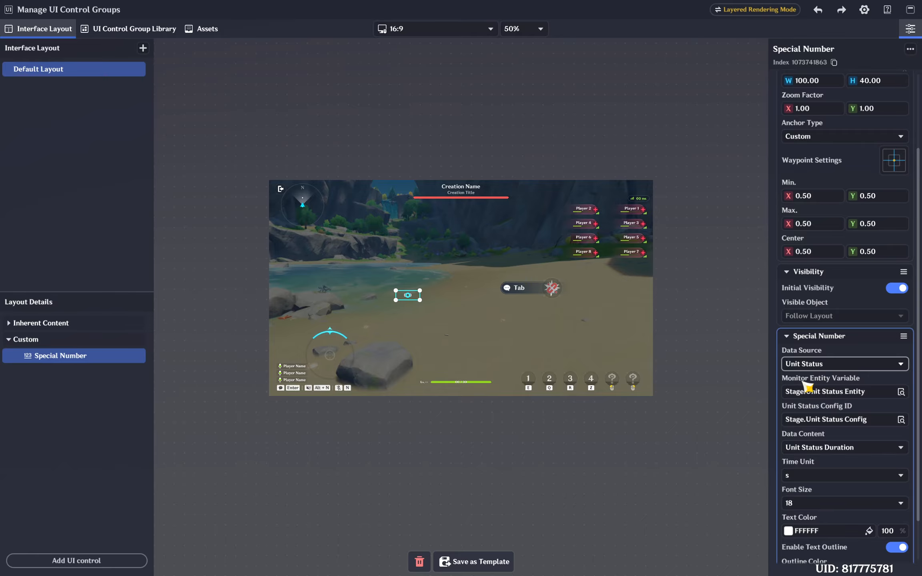
# Step: Open the Stage Entity's custom variables and examine the unit status configuration ID and entity variables
pyautogui.click(910, 9)
pyautogui.click(461, 256)
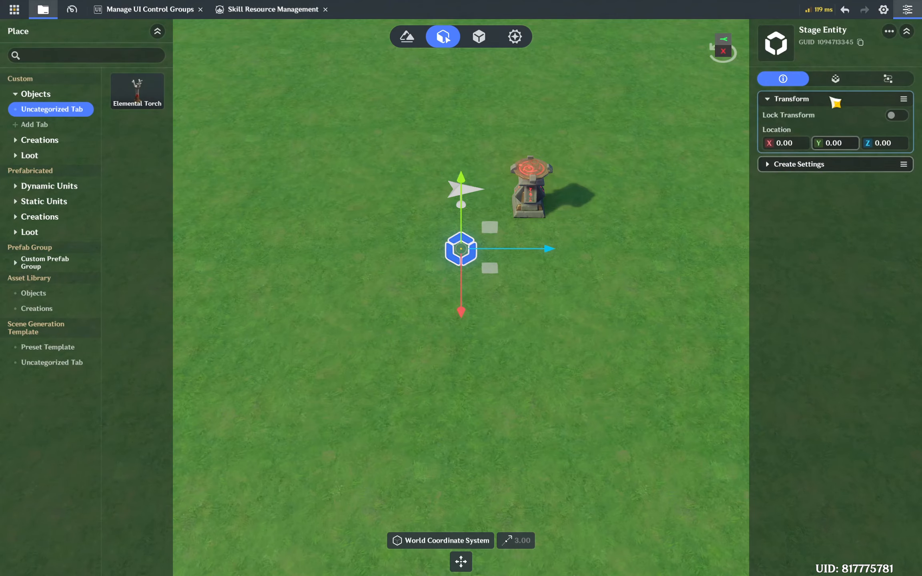
pyautogui.click(836, 80)
pyautogui.click(838, 133)
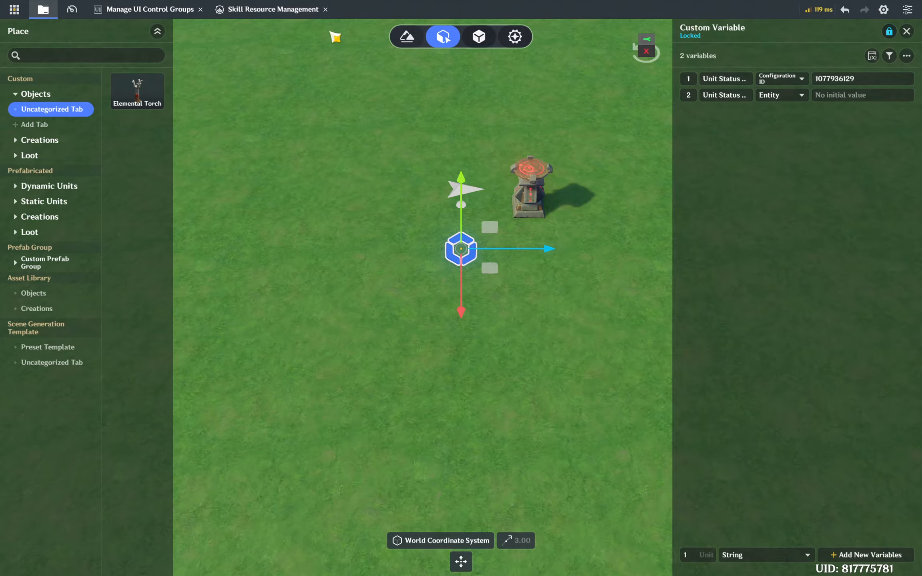
# Step: Look up the Speed Booster unit status in the Combat Preset to examine its configuration ID
pyautogui.click(517, 34)
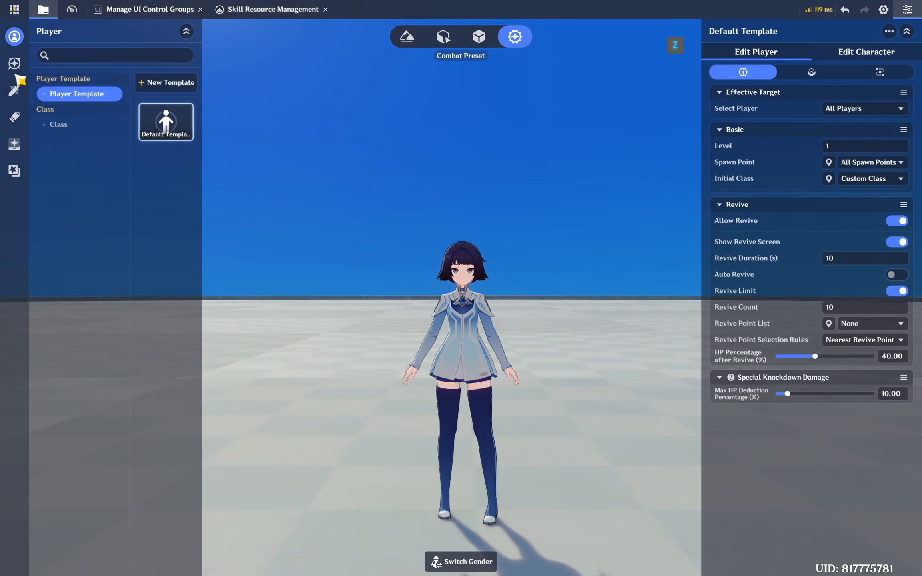
pyautogui.click(15, 145)
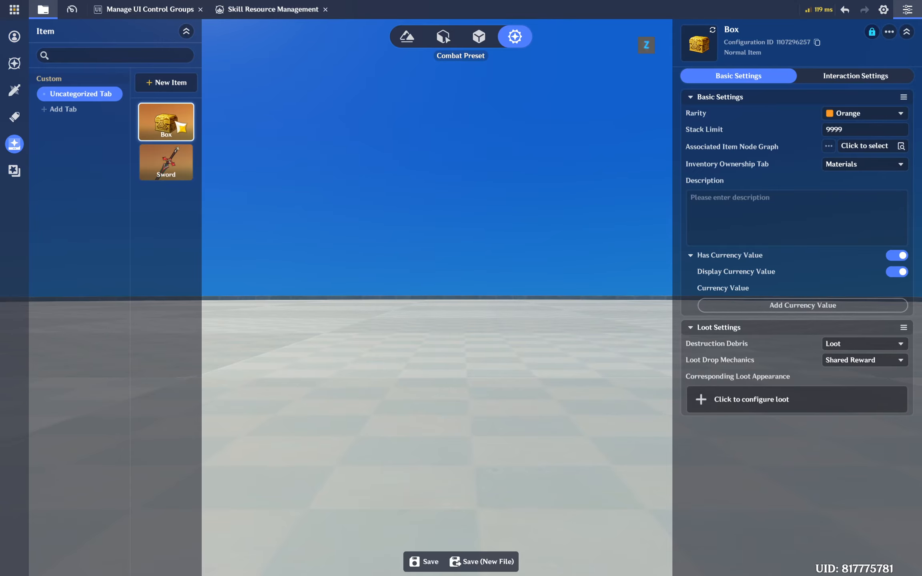
pyautogui.click(15, 65)
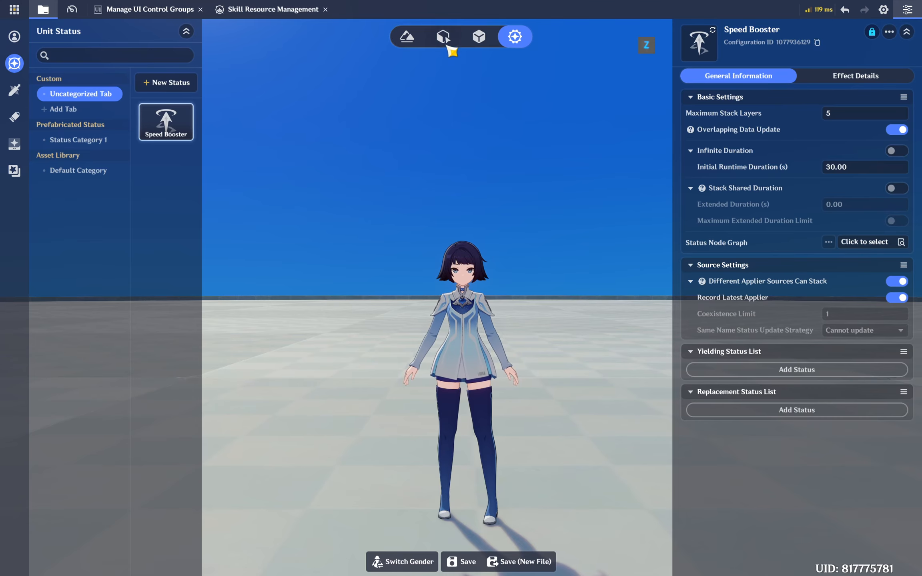
# Step: Return to the Stage Entity's custom variables and compare the stored configuration ID with the Speed Booster's, closing the list when done
pyautogui.click(443, 37)
pyautogui.click(471, 250)
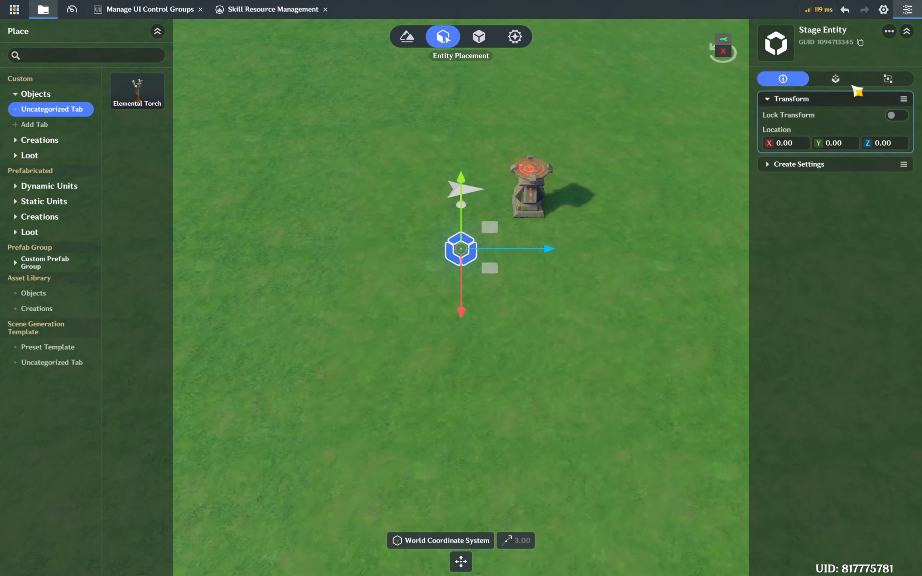
pyautogui.click(840, 80)
pyautogui.click(893, 127)
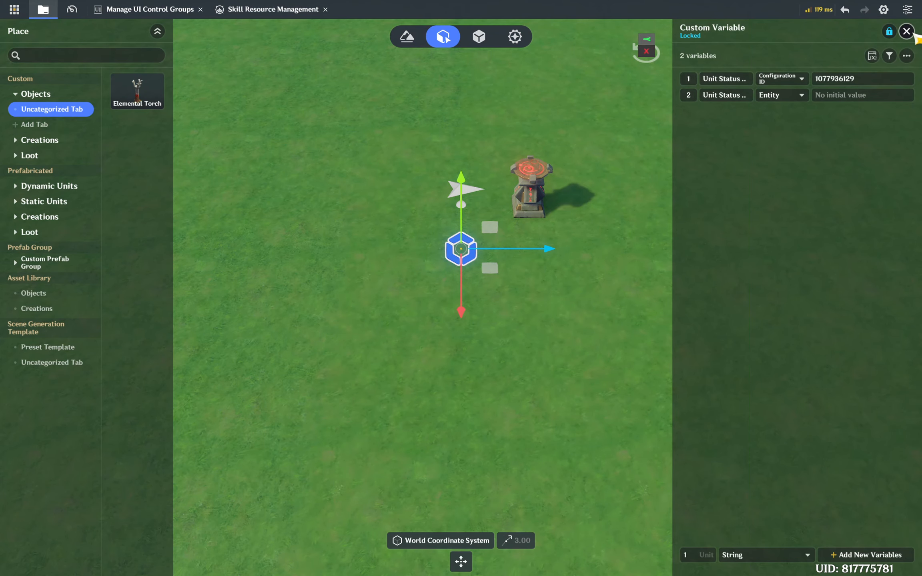
pyautogui.click(907, 31)
# Step: Review the Special Number's unit status variables in the Default Layout and choose Unit Status Duration as its Data Content
pyautogui.click(148, 9)
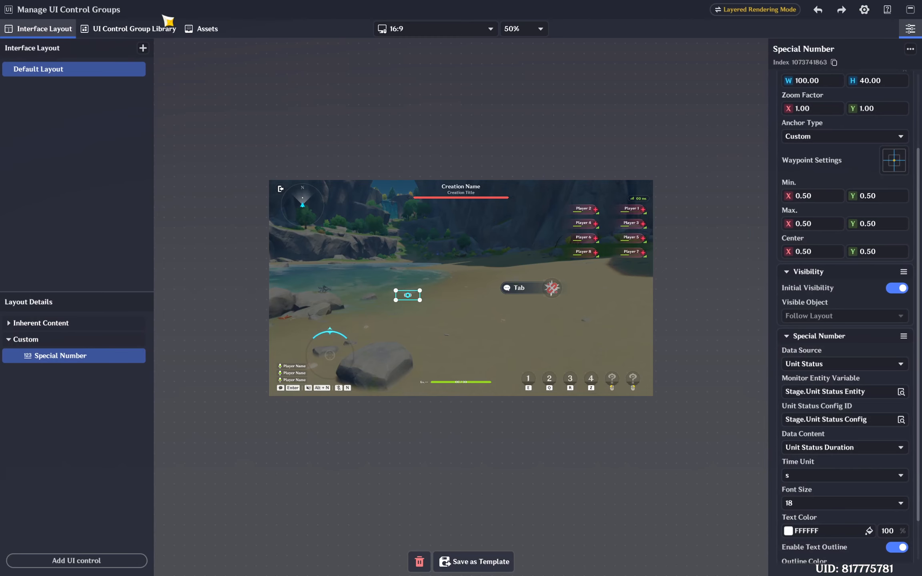
pyautogui.scroll(-1, 828, 354)
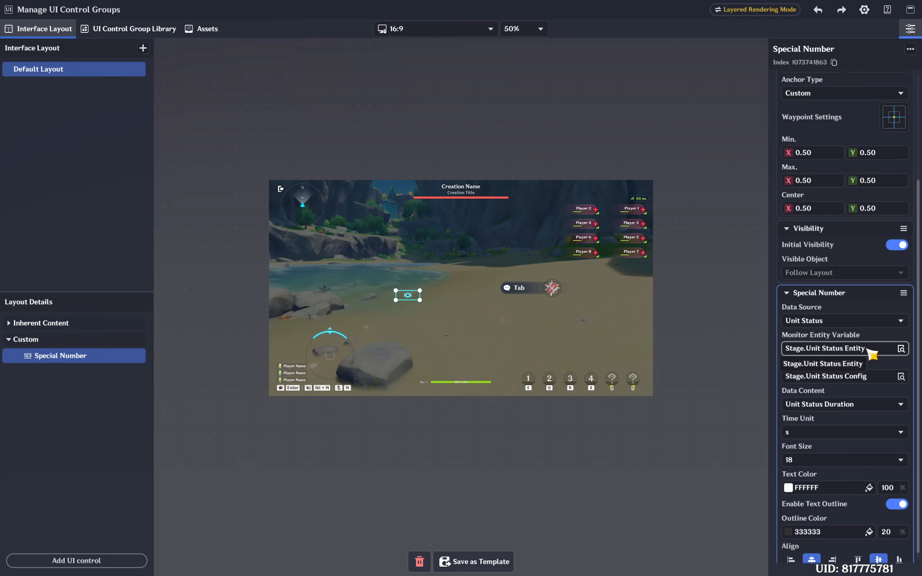
pyautogui.scroll(-1, 872, 354)
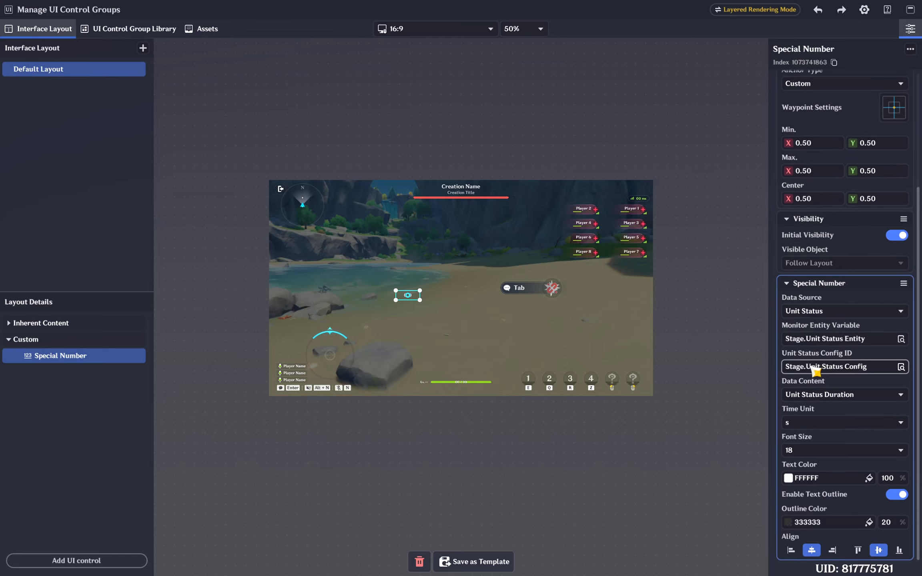
pyautogui.click(844, 396)
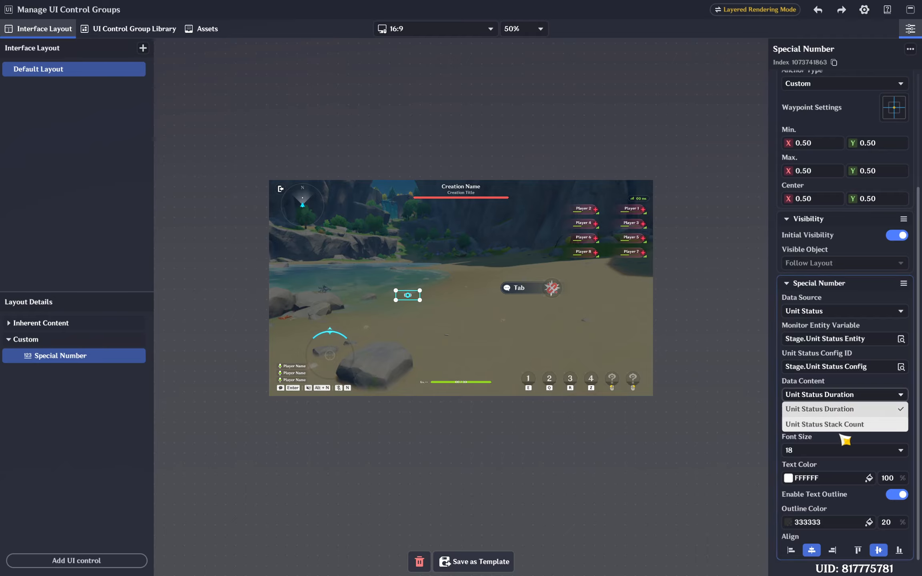
pyautogui.click(852, 412)
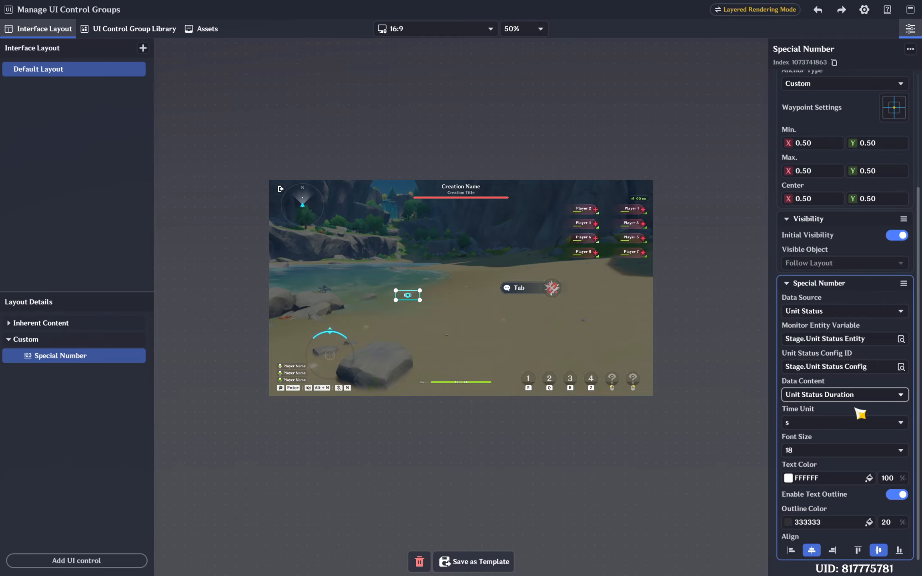
# Step: Duplicate the Special Number, place the copy just right of the original, and set its Data Content to Unit Status Stack Count
pyautogui.click(45, 357)
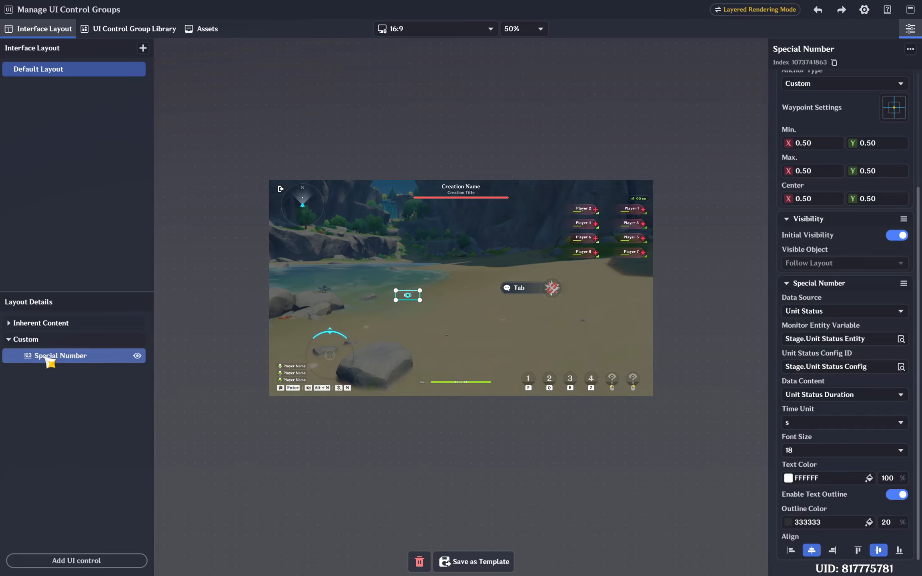
pyautogui.click(128, 372)
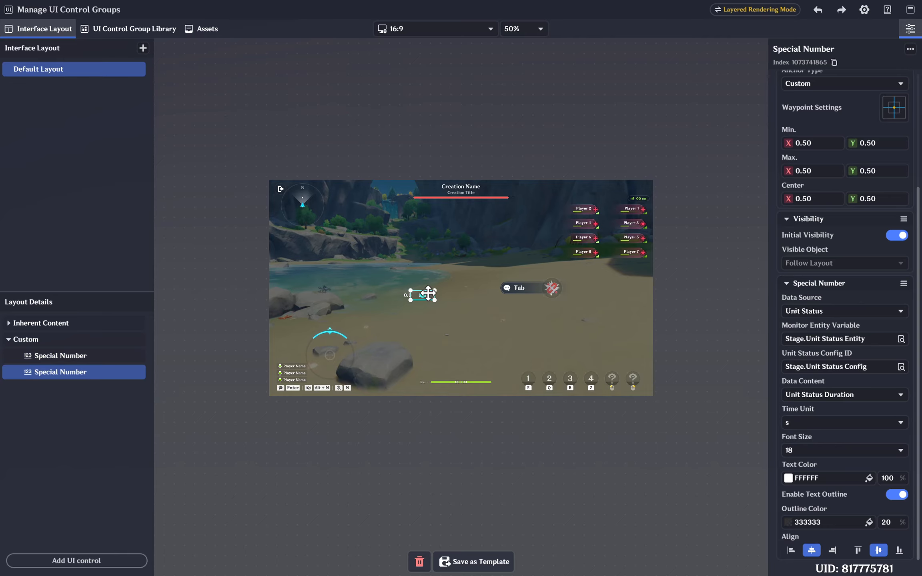
pyautogui.click(854, 395)
pyautogui.click(800, 423)
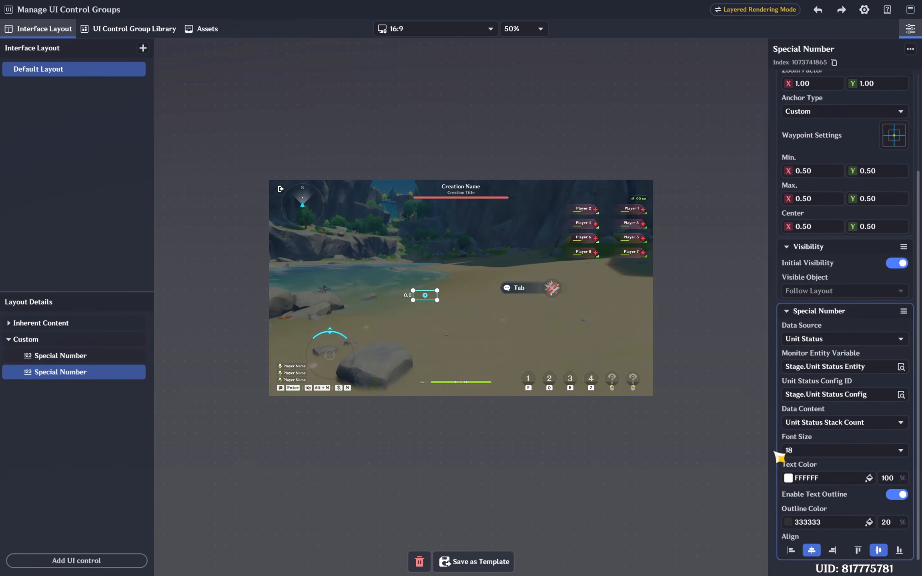
pyautogui.click(364, 440)
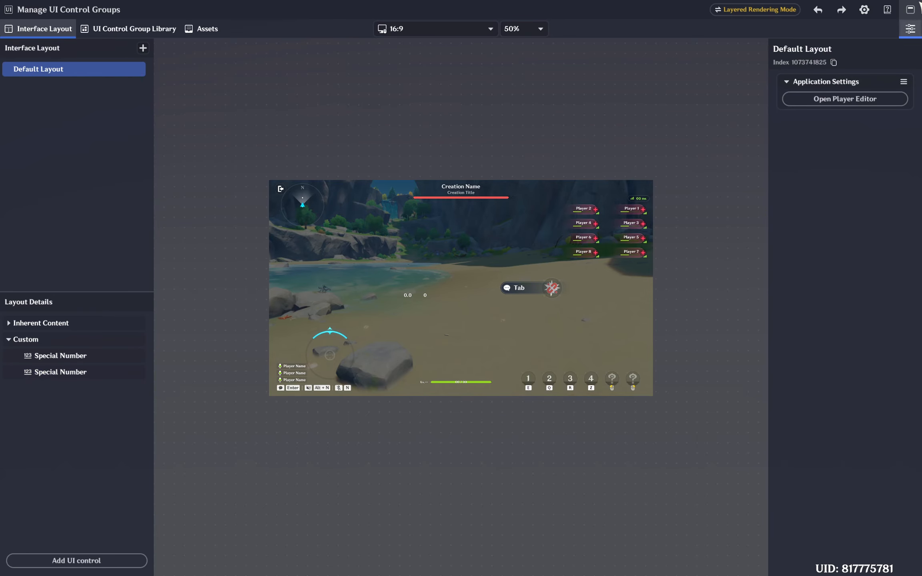
# Step: Return from the UI control manager to the stage editor and save the project
pyautogui.click(911, 9)
pyautogui.click(536, 385)
pyautogui.hotkey('ctrl', 's')
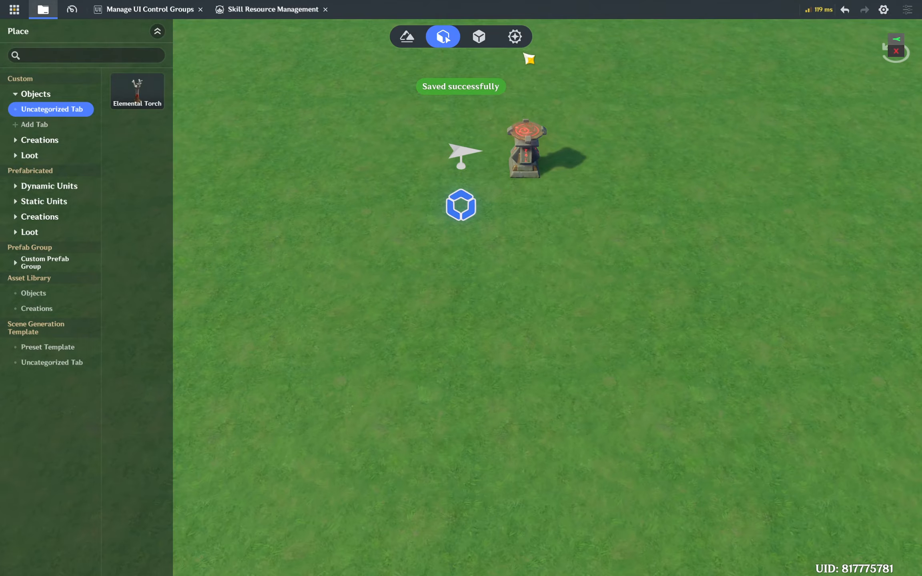
# Step: Examine the Speed Booster status's stack layer and duration settings, and return to Entity Placement
pyautogui.click(515, 36)
pyautogui.click(16, 64)
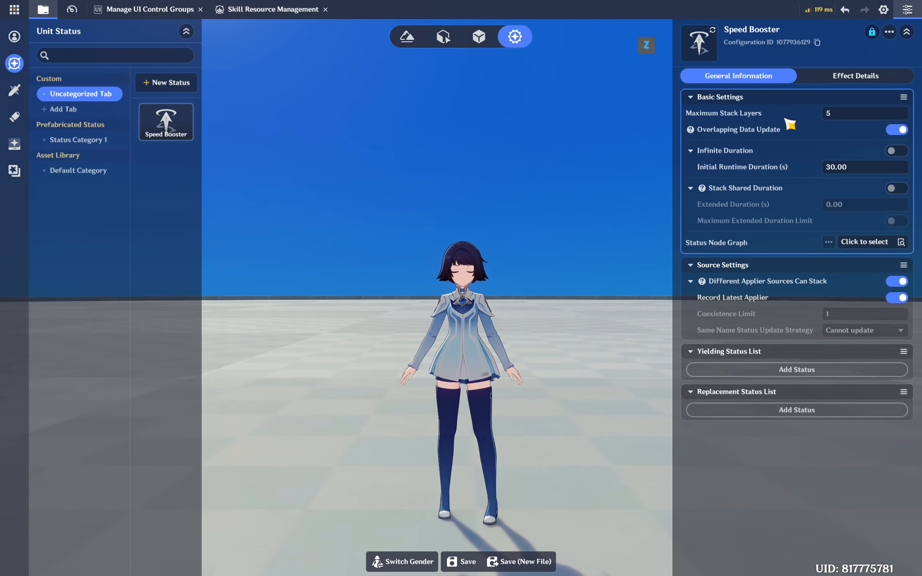
pyautogui.click(443, 36)
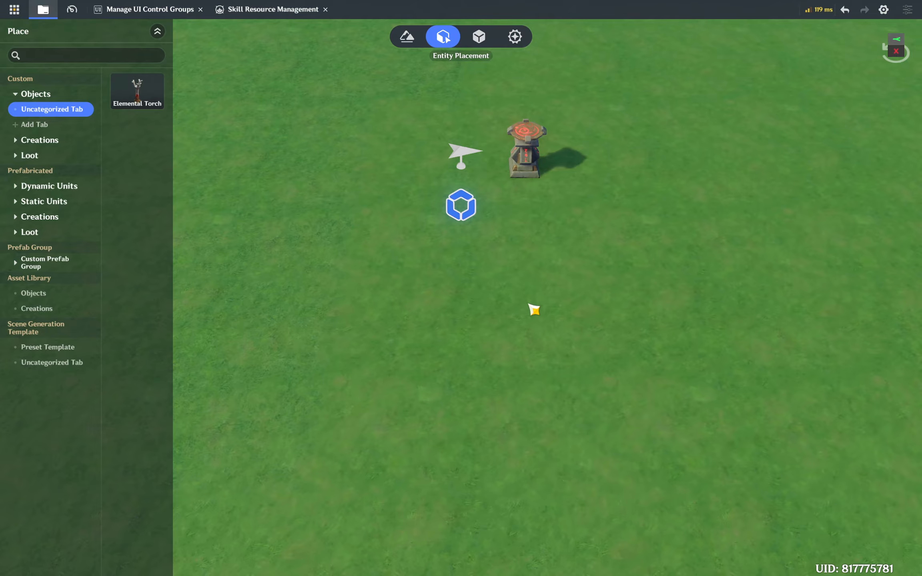
# Step: Switch to the Miliastra Sandbox node graph window and create a new node graph under Entity Node Graph's Uncategorized Tab
pyautogui.press('super')
pyautogui.moveTo(557, 563)
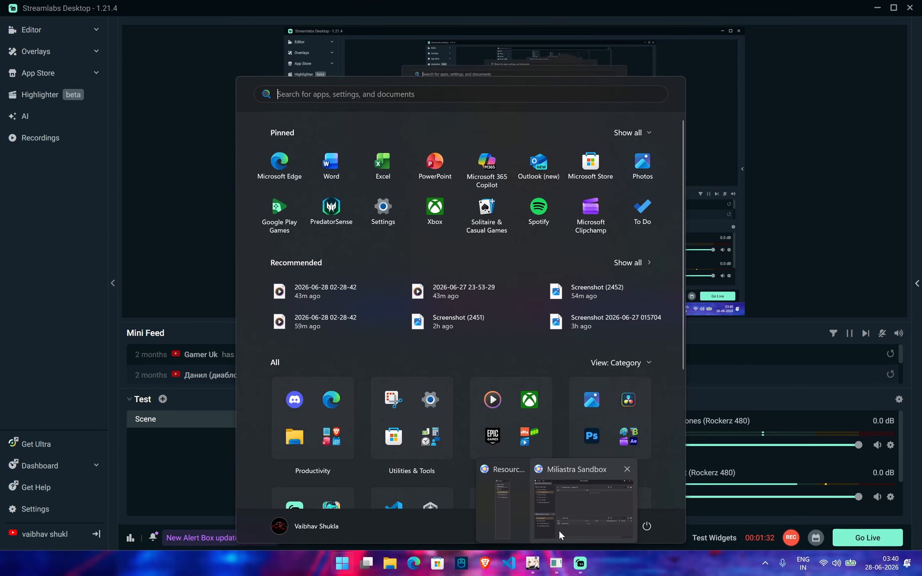
pyautogui.click(559, 530)
pyautogui.rightClick(279, 187)
pyautogui.click(324, 197)
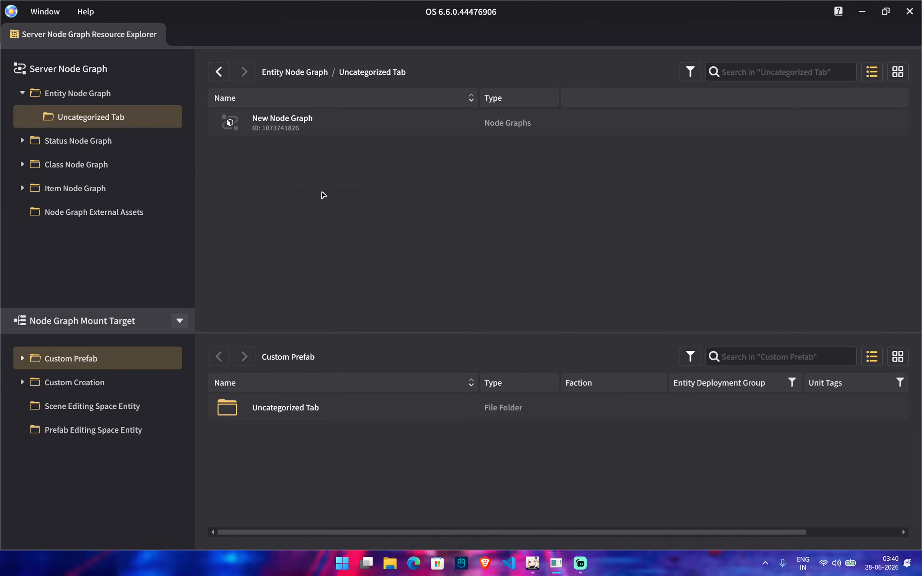
# Step: Rename the new entity node graph as Unit Status
pyautogui.rightClick(307, 120)
pyautogui.click(351, 149)
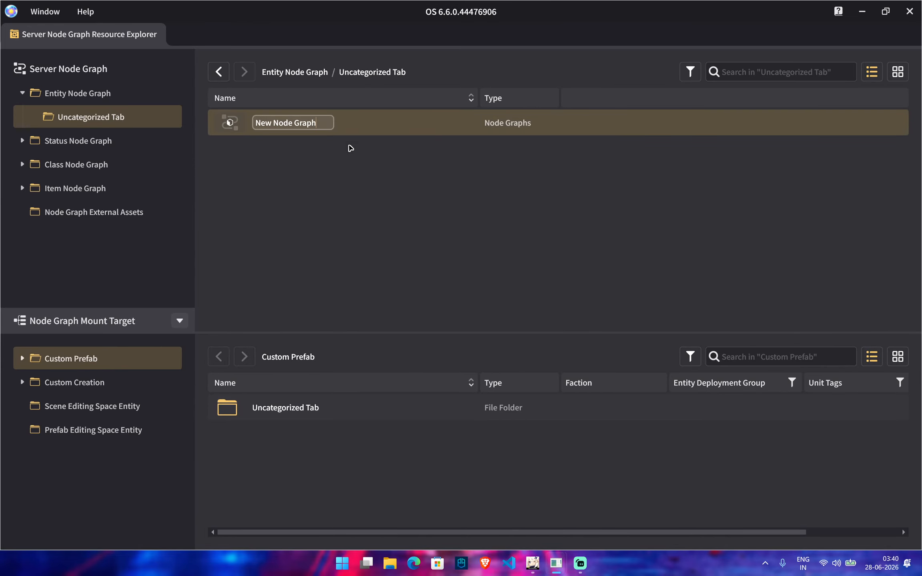
pyautogui.write('Unit Status')
pyautogui.click(334, 165)
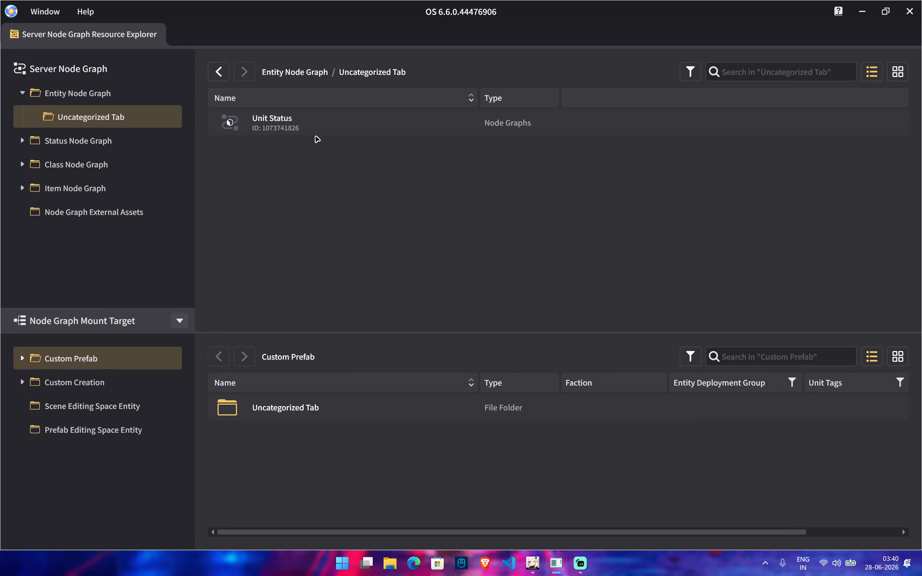
# Step: Open the Unit Status node graph and add a When Tab Is Selected event node
pyautogui.doubleClick(315, 119)
pyautogui.rightClick(276, 206)
pyautogui.write('when tab is selec')
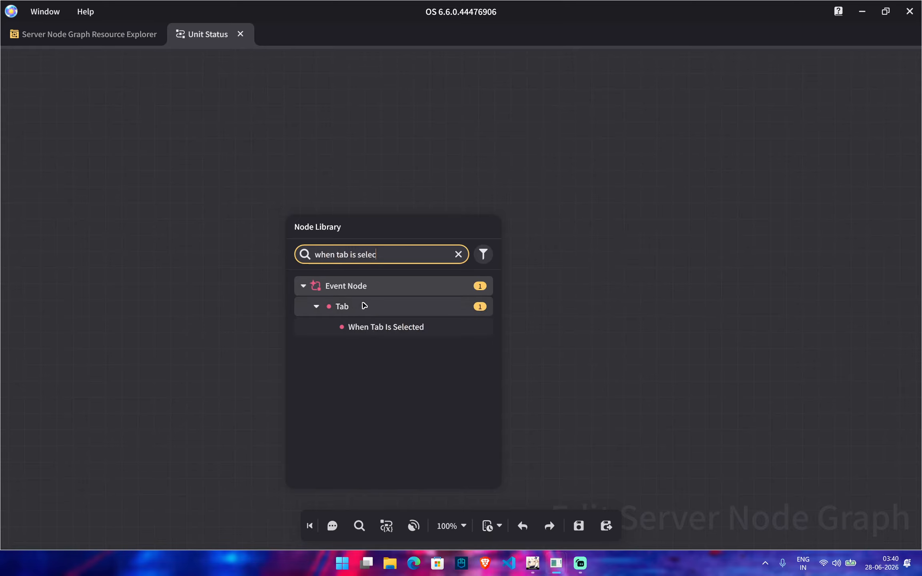
pyautogui.click(381, 326)
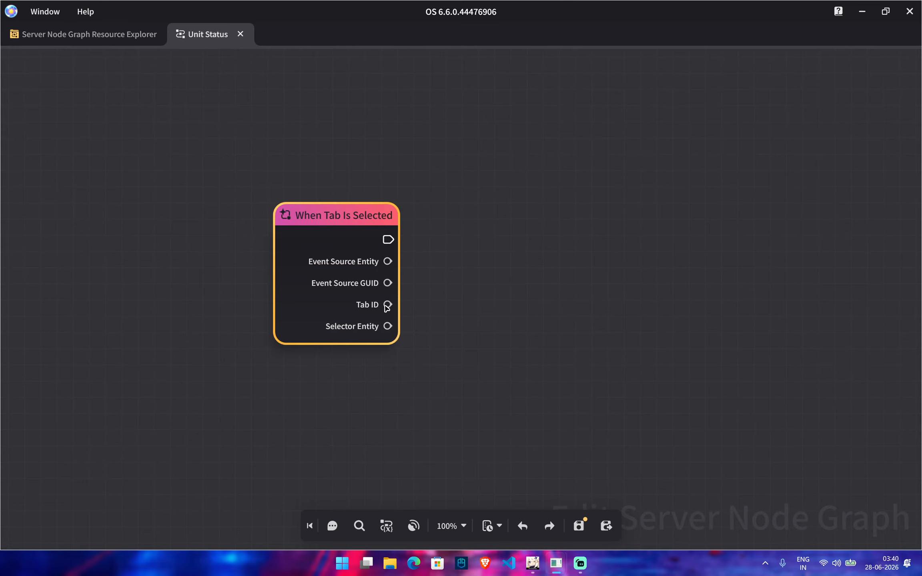
# Step: Add a Set Custom Variable node connected to the execution output of When Tab Is Selected
pyautogui.moveTo(388, 239); pyautogui.dragTo(634, 238)
pyautogui.write('set custom')
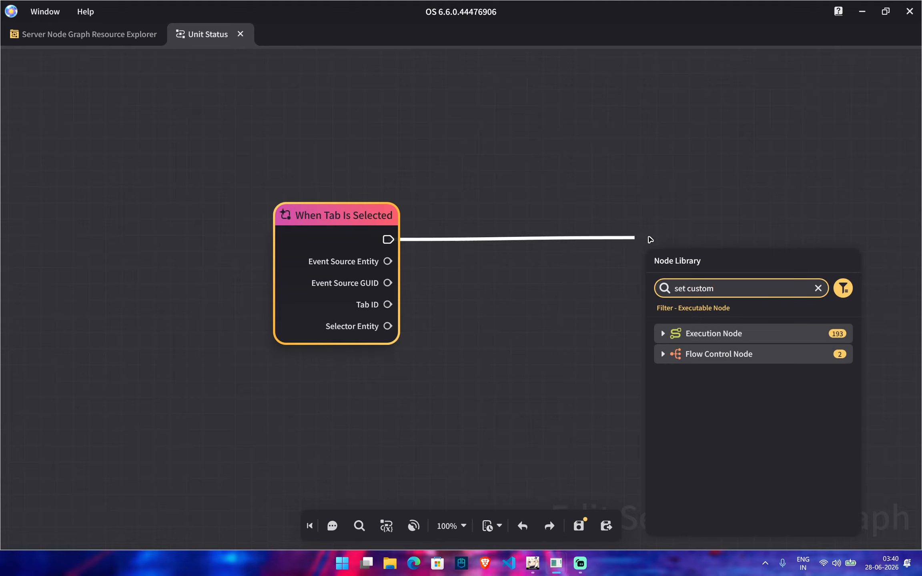
pyautogui.click(760, 378)
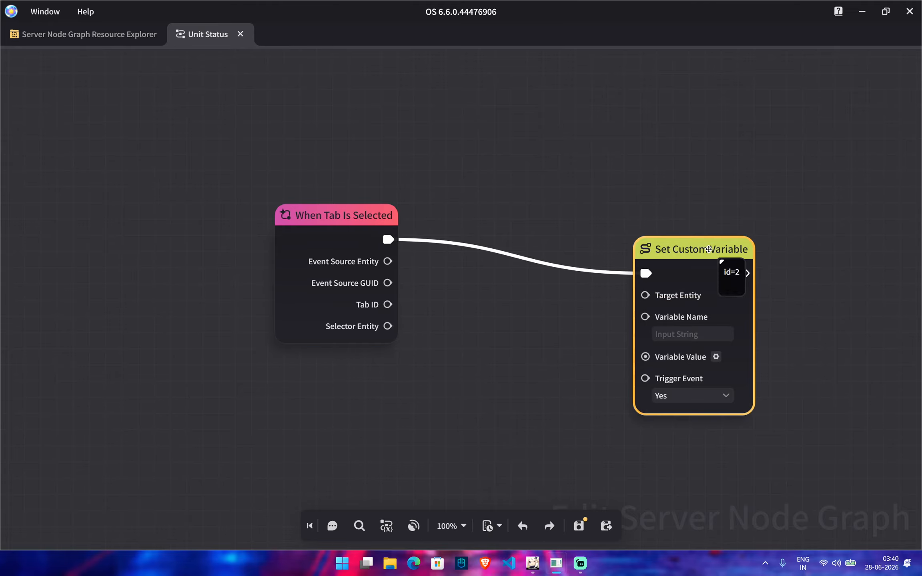
# Step: Add a Query Entity by GUID node targeting the Stage Entity and connect its Entity output to Set Custom Variable's Target Entity
pyautogui.rightClick(533, 113)
pyautogui.write('guid')
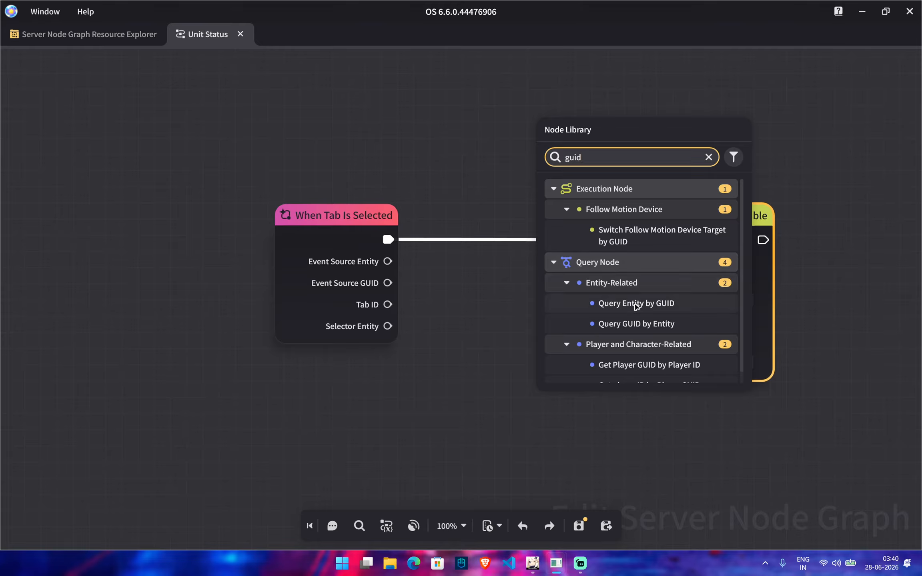
pyautogui.click(637, 304)
pyautogui.click(507, 125)
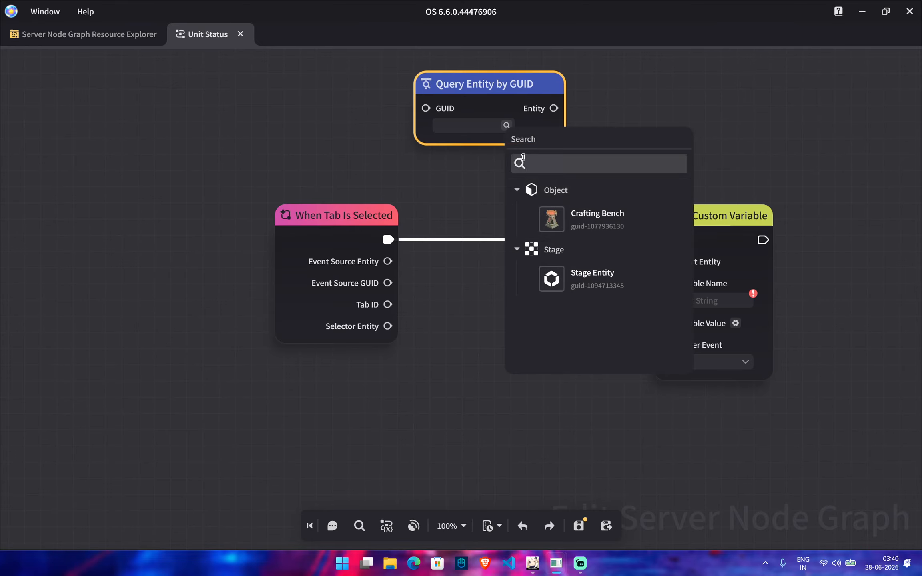
pyautogui.click(592, 279)
pyautogui.moveTo(554, 108); pyautogui.dragTo(665, 262)
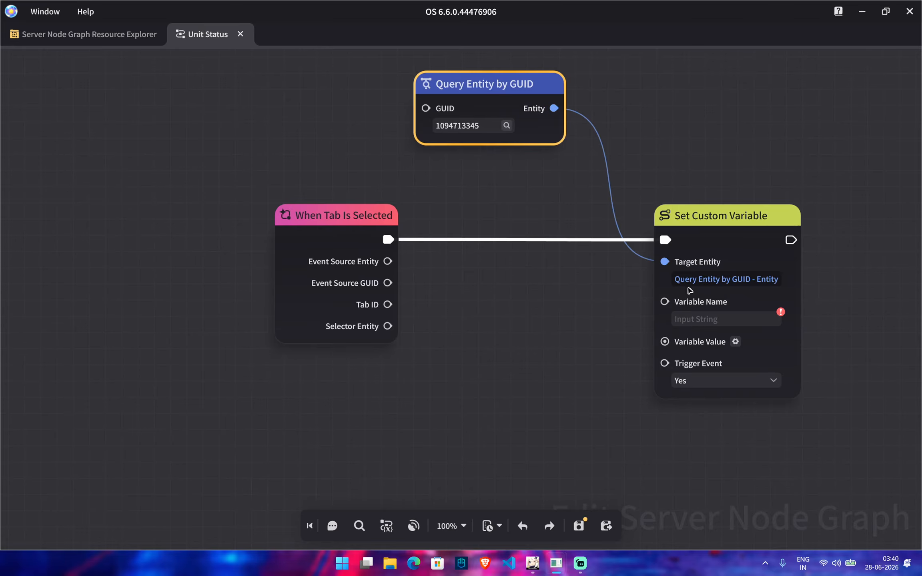
# Step: Switch to the level editor and copy the Unit Status Entity variable name from the Stage Entity's custom variables
pyautogui.click(532, 563)
pyautogui.click(473, 207)
pyautogui.click(831, 82)
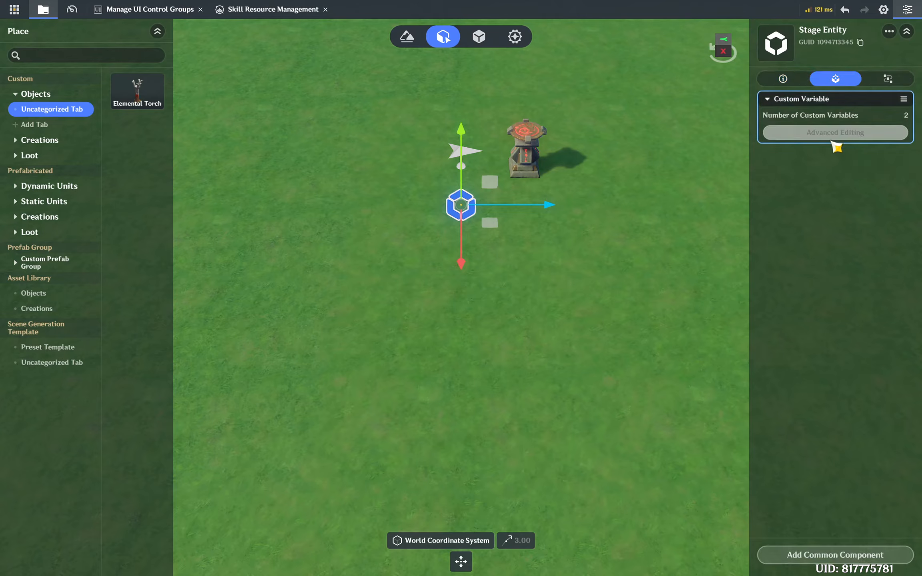
pyautogui.click(835, 137)
pyautogui.click(724, 78)
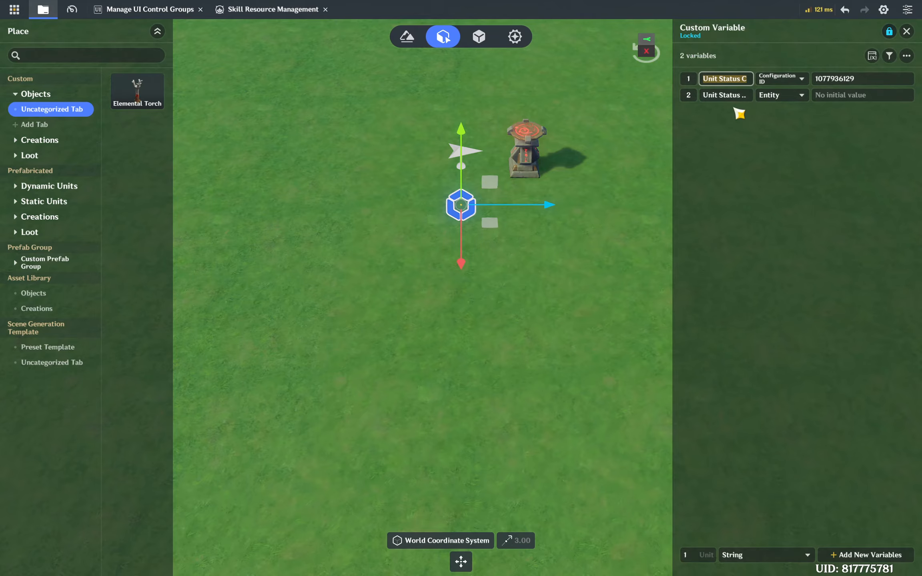
pyautogui.press('Tab')
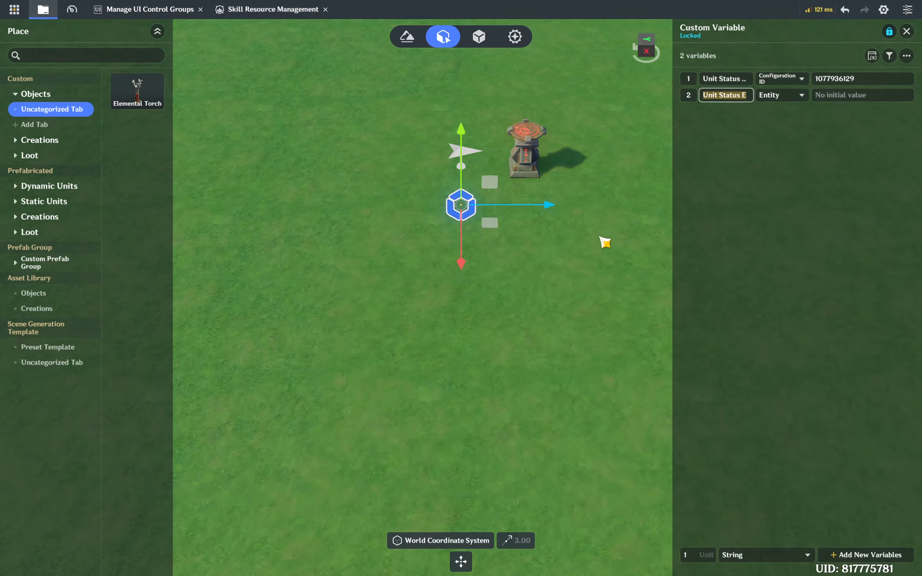
# Step: In the node graph, set Variable Name to Unit Status Entity and feed the event's Selector Entity into Variable Value
pyautogui.hotkey('alt', 'Tab')
pyautogui.click(724, 318)
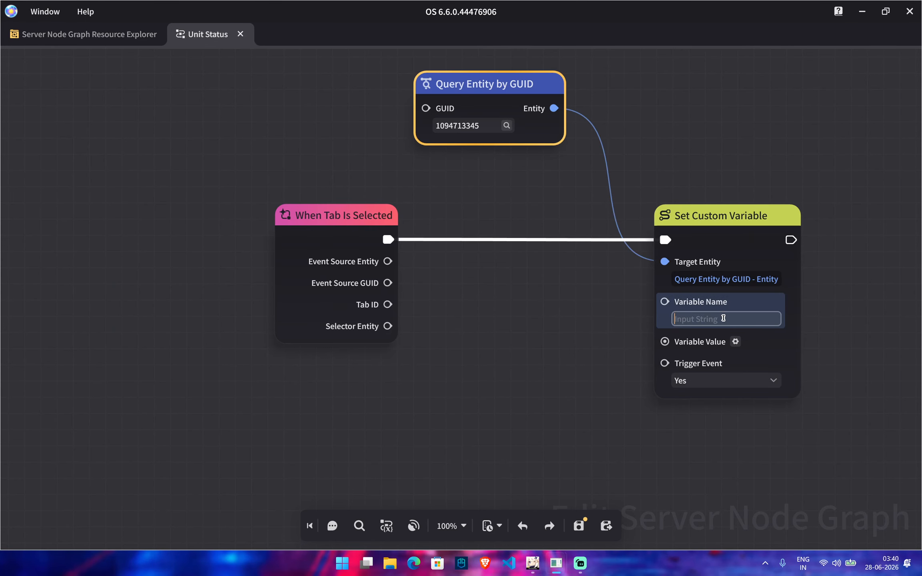
pyautogui.click(530, 396)
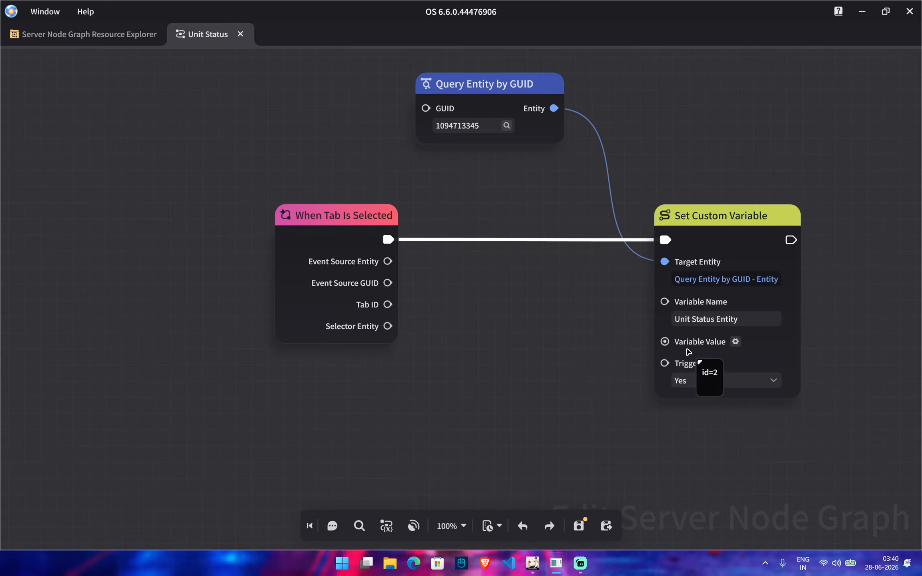
pyautogui.moveTo(387, 326); pyautogui.dragTo(664, 341)
# Step: Add an Add Unit Status node after Set Custom Variable, with Event Source Entity as Applier Entity and Selector Entity as Application Target Entity
pyautogui.moveTo(850, 464); pyautogui.dragTo(538, 418, button='middle')
pyautogui.scroll(-3, 552, 341)
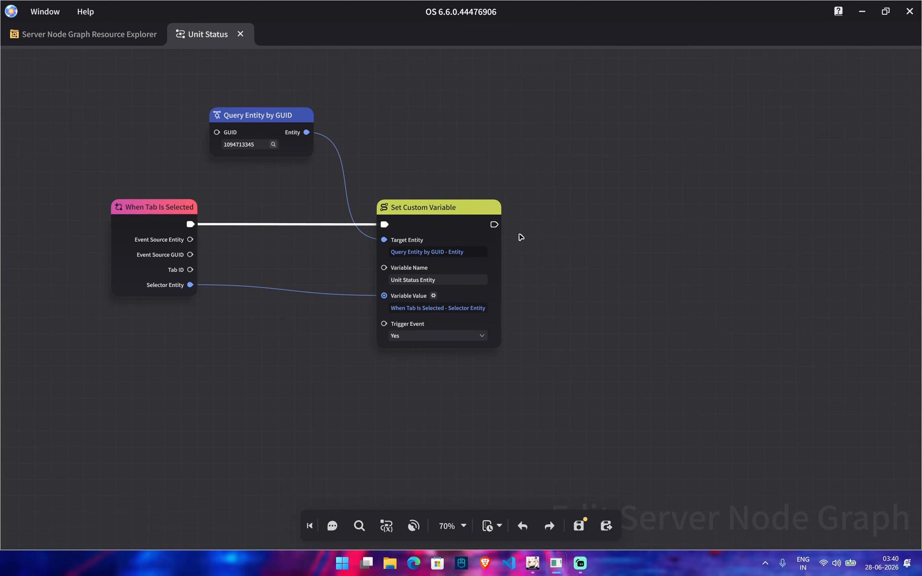
pyautogui.scroll(-1, 505, 224)
pyautogui.moveTo(489, 235); pyautogui.dragTo(632, 235)
pyautogui.write('add unit')
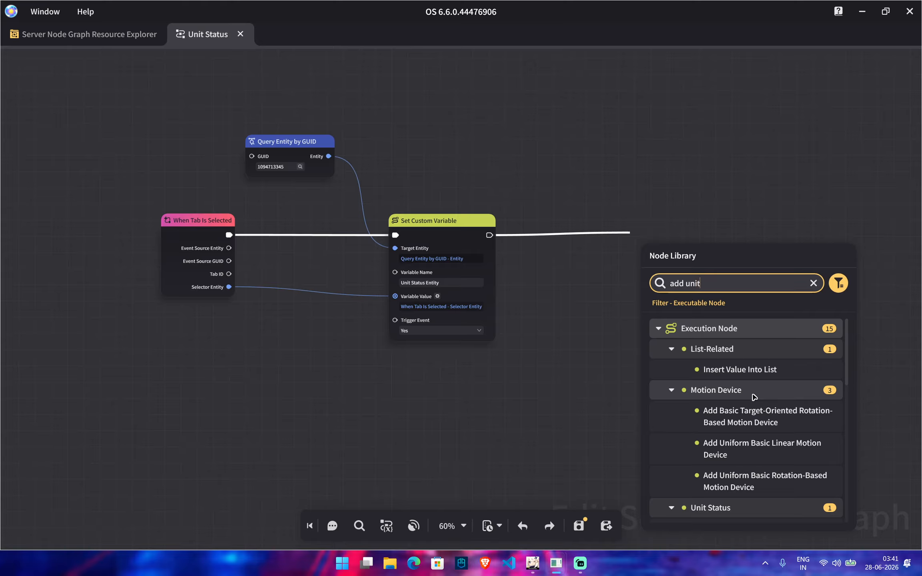
pyautogui.click(763, 370)
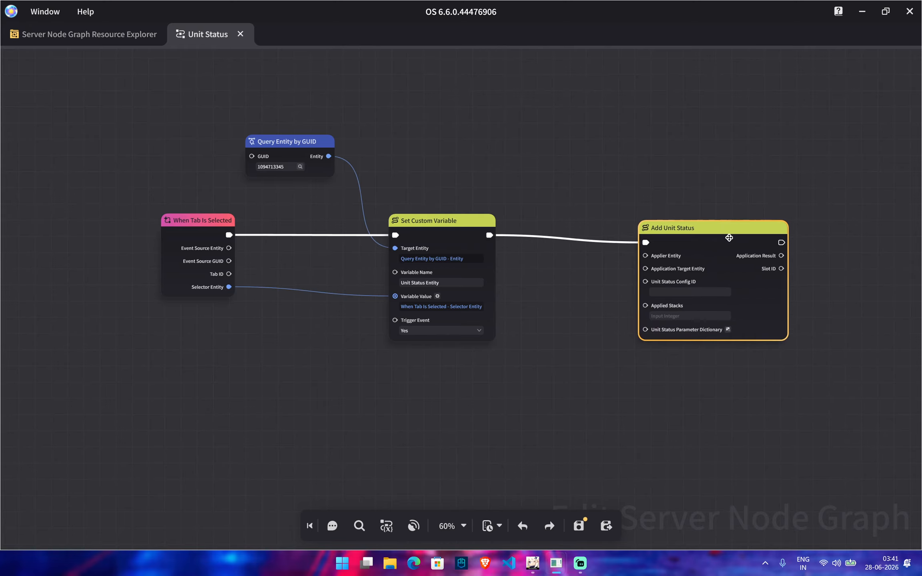
pyautogui.moveTo(733, 231); pyautogui.dragTo(735, 229)
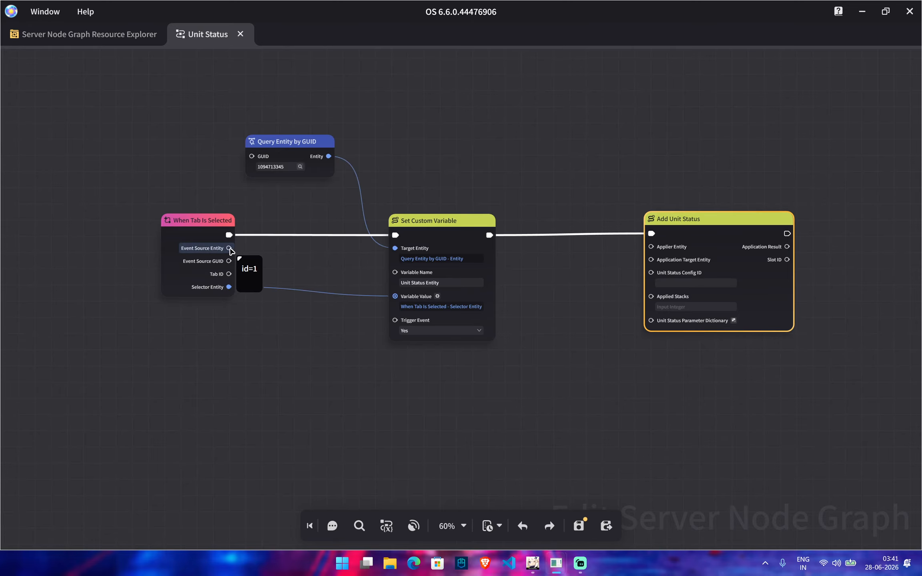
pyautogui.moveTo(229, 248); pyautogui.dragTo(643, 256)
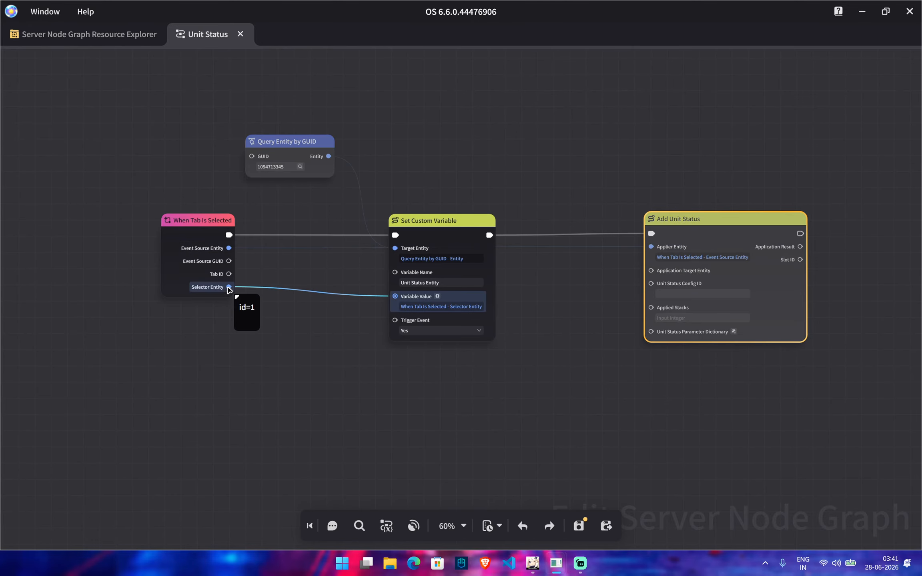
pyautogui.moveTo(237, 289); pyautogui.dragTo(652, 271)
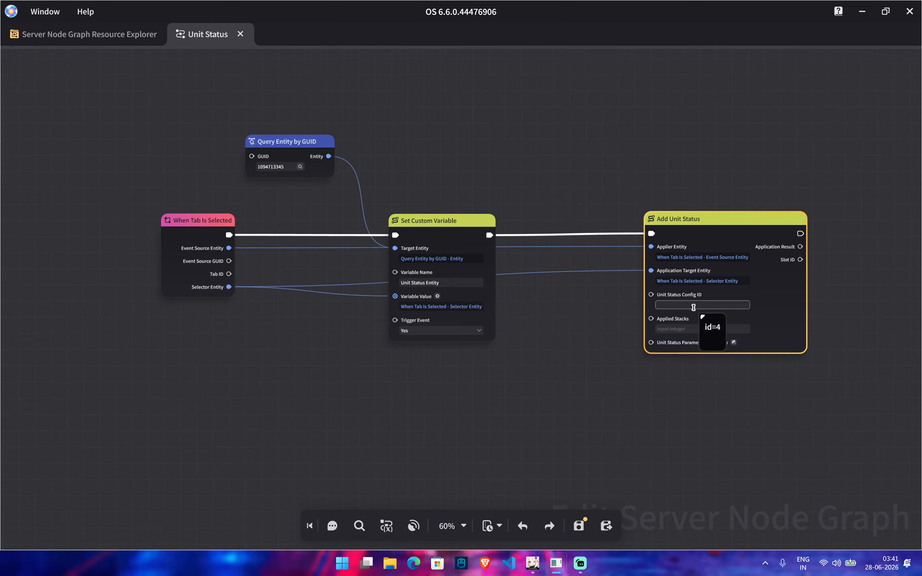
pyautogui.click(533, 564)
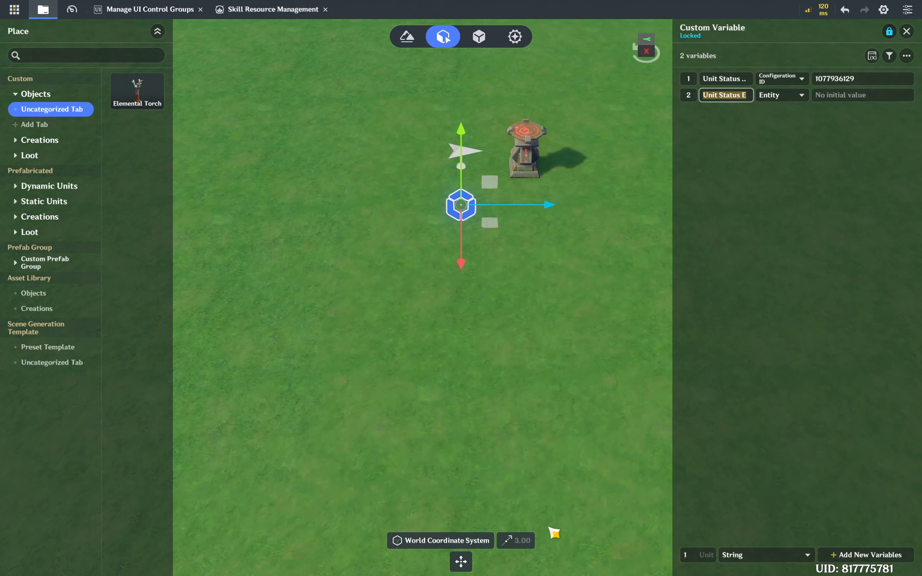
pyautogui.click(515, 36)
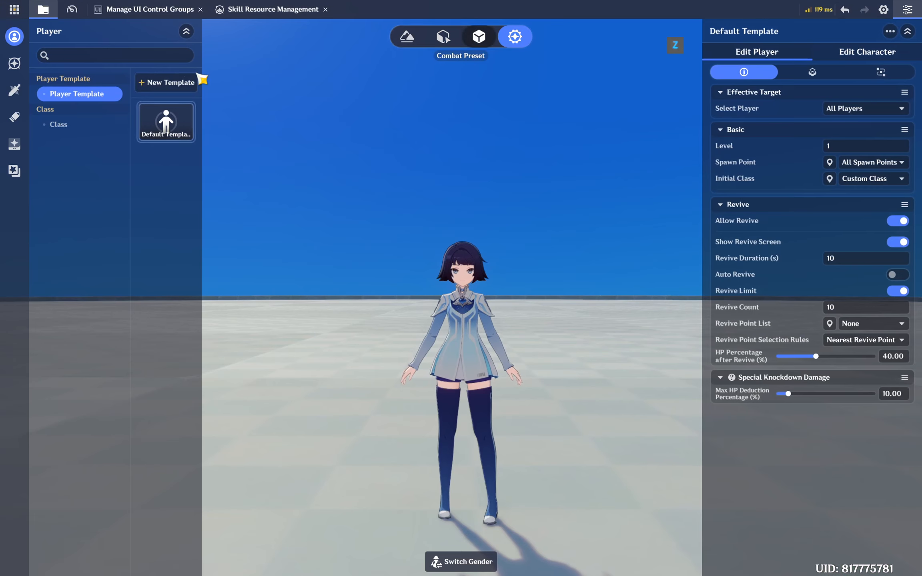
pyautogui.click(15, 63)
pyautogui.click(817, 42)
pyautogui.hotkey('alt', 'Tab')
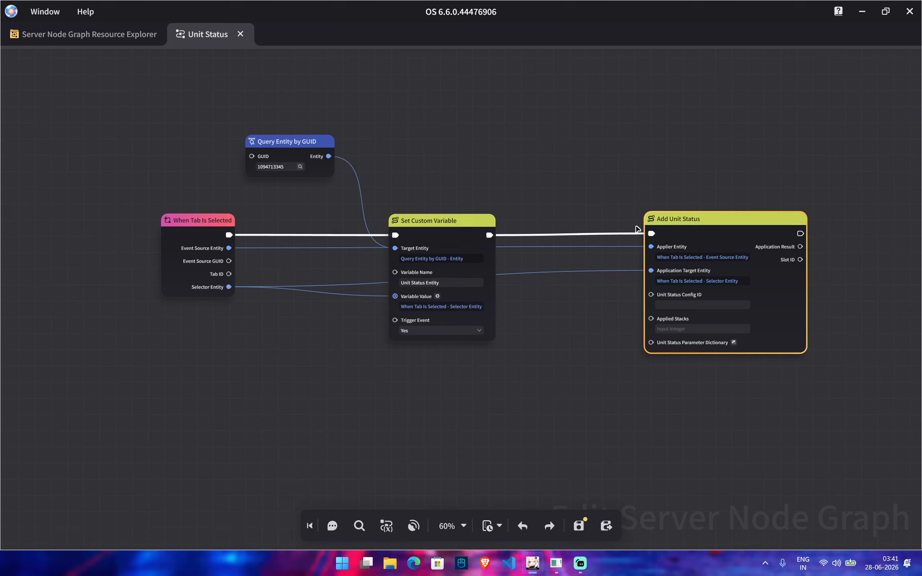
pyautogui.click(702, 305)
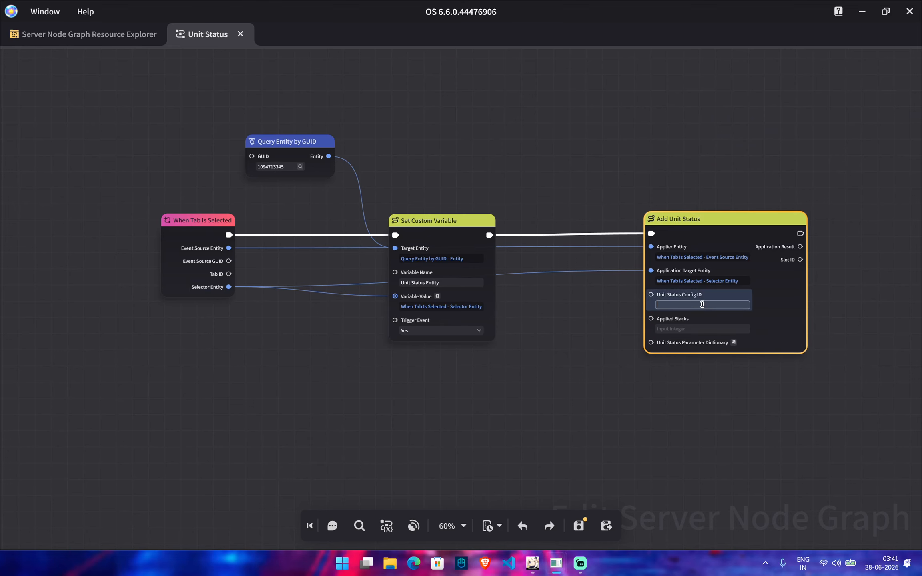
pyautogui.hotkey('ctrl', 'v')
# Step: Set Applied Stacks to 1 on the Add Unit Status node and save the node graph
pyautogui.click(688, 329)
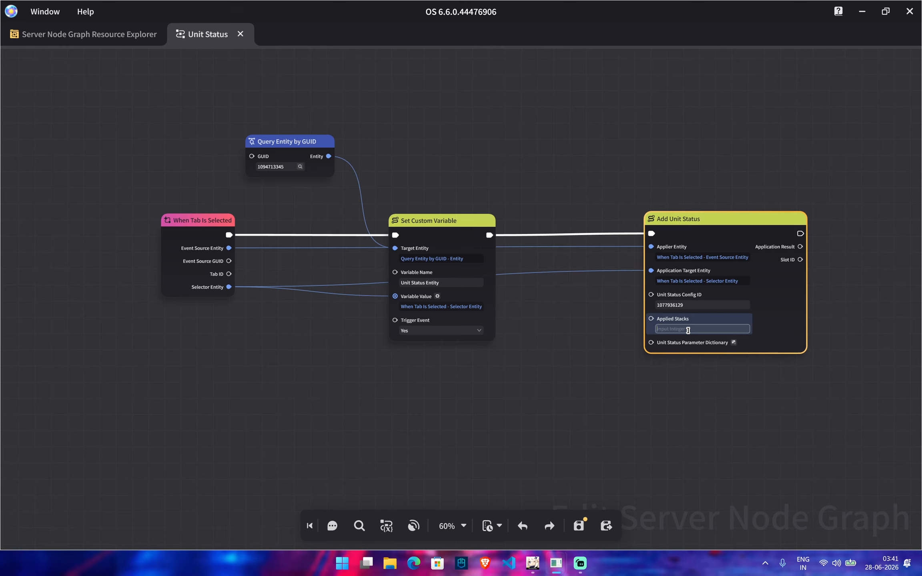
pyautogui.write('1')
pyautogui.press('Return')
pyautogui.click(673, 394)
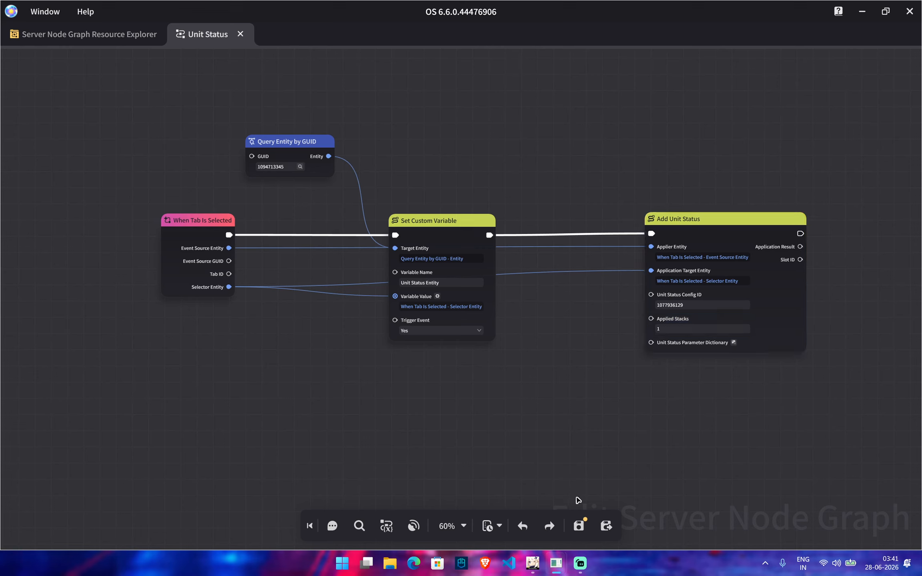
pyautogui.click(579, 526)
# Step: Switch to the level editor and start a single-player test play with direct upload, skipping the navmesh render
pyautogui.click(538, 564)
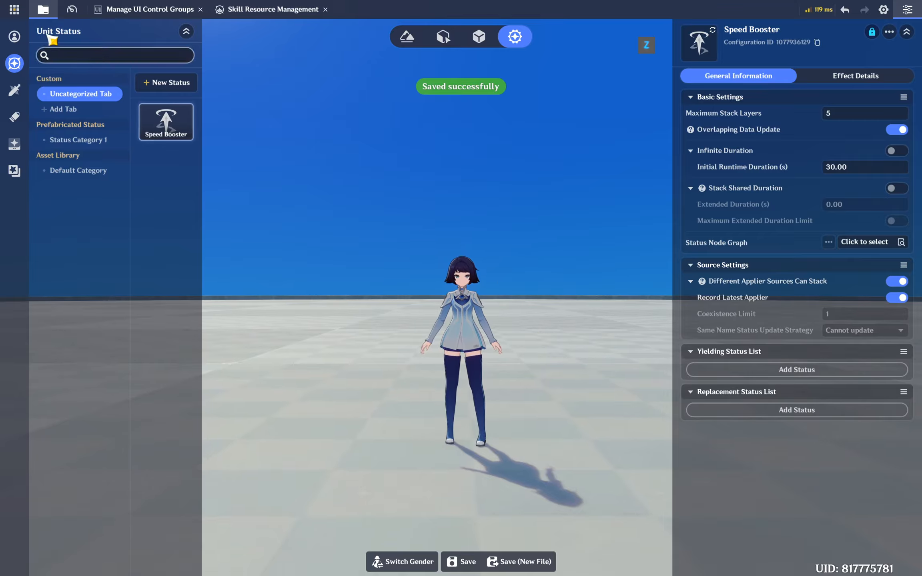
pyautogui.click(14, 9)
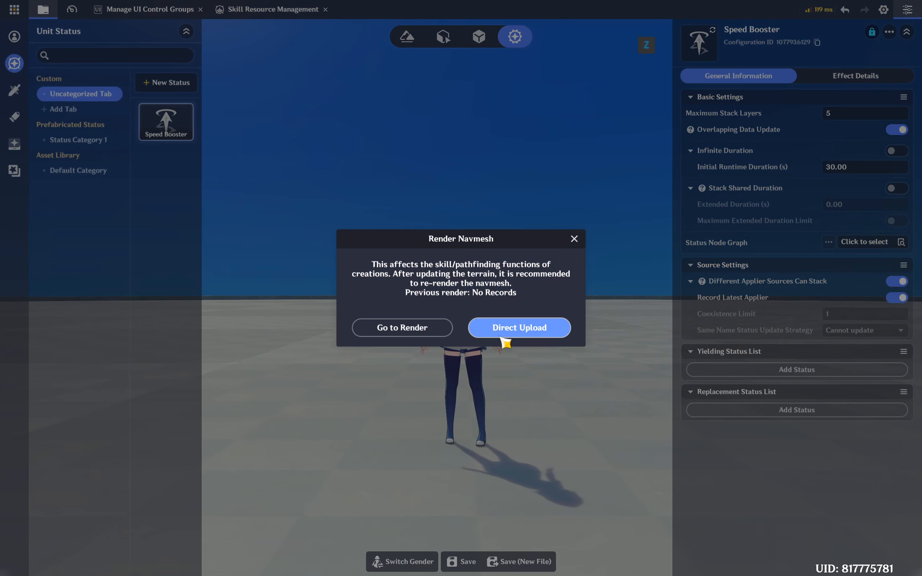
pyautogui.click(496, 327)
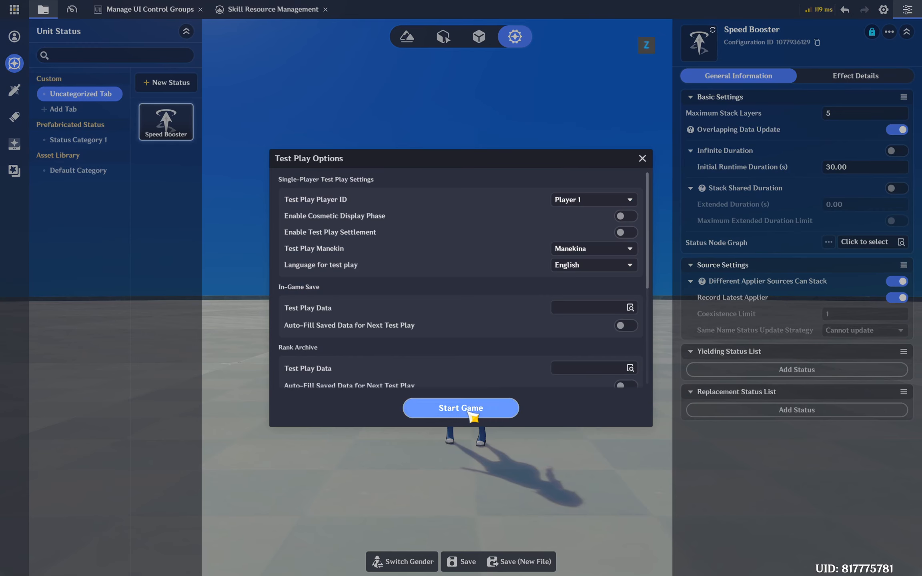
pyautogui.click(471, 410)
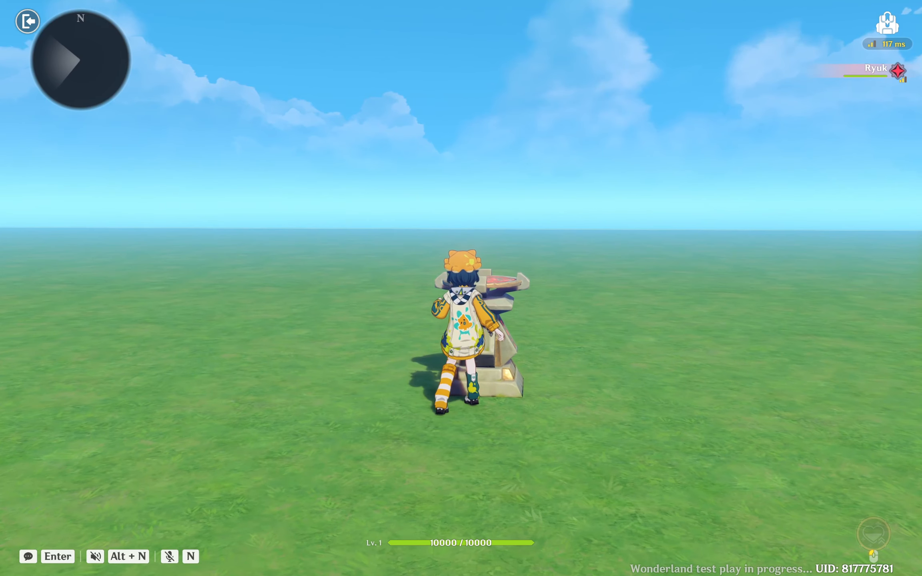
# Step: Walk up to the crafting bench, trigger its Tab option, and exit the test play
pyautogui.press('w')
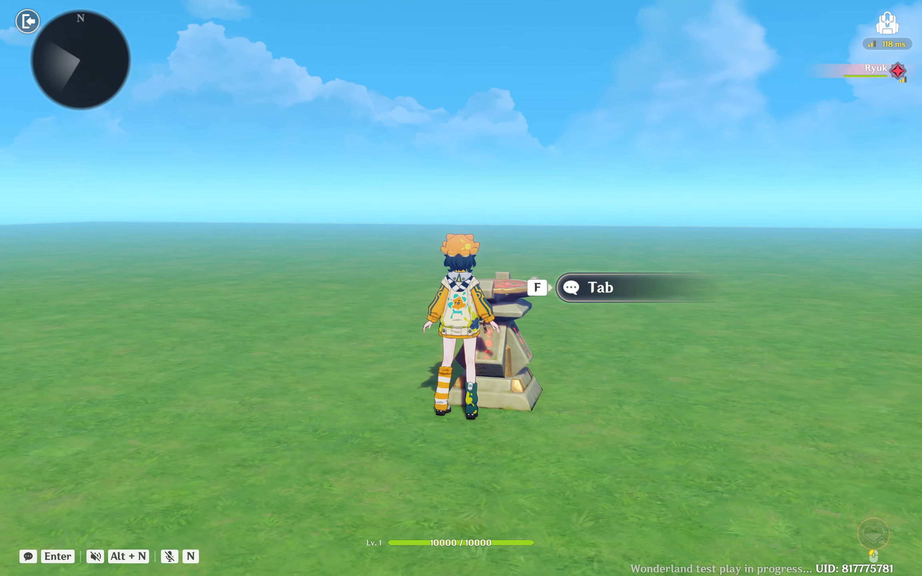
pyautogui.press('a')
pyautogui.press('d')
pyautogui.press('f')
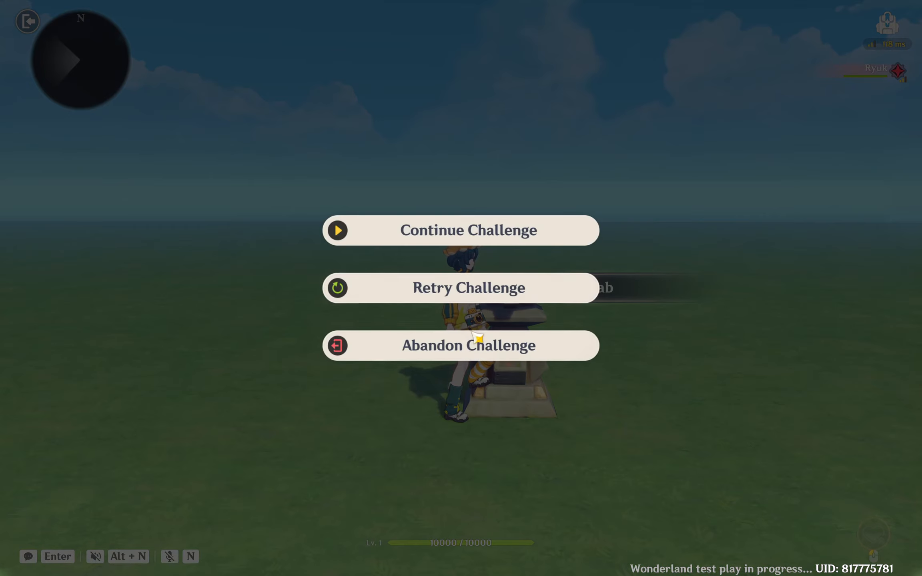
pyautogui.click(461, 287)
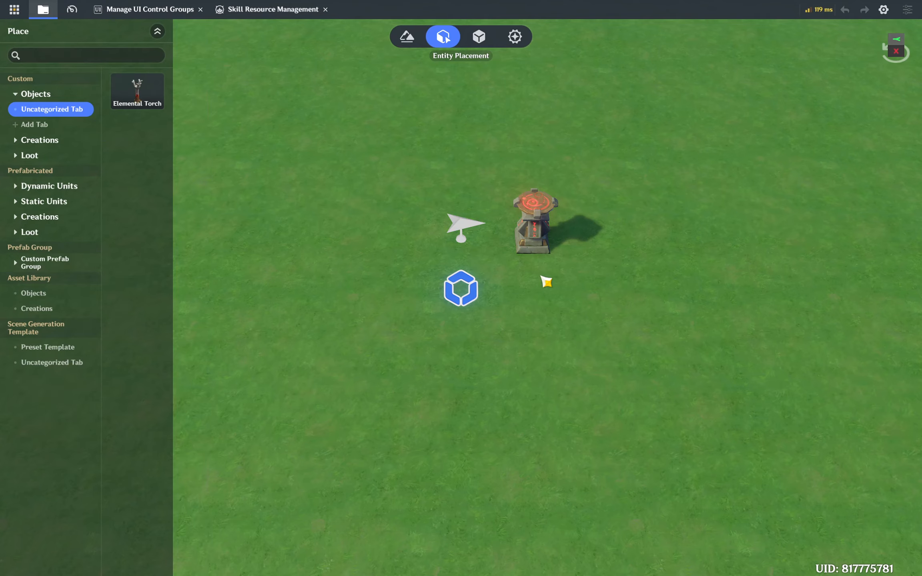
# Step: Attach the Unit Status node graph to the Crafting Bench entity and save the project
pyautogui.click(540, 217)
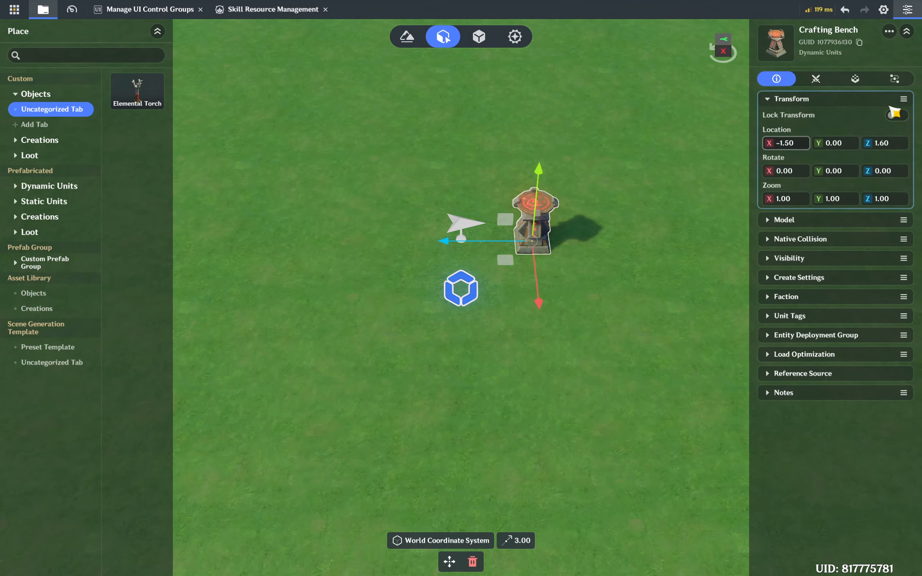
pyautogui.click(895, 78)
pyautogui.click(840, 324)
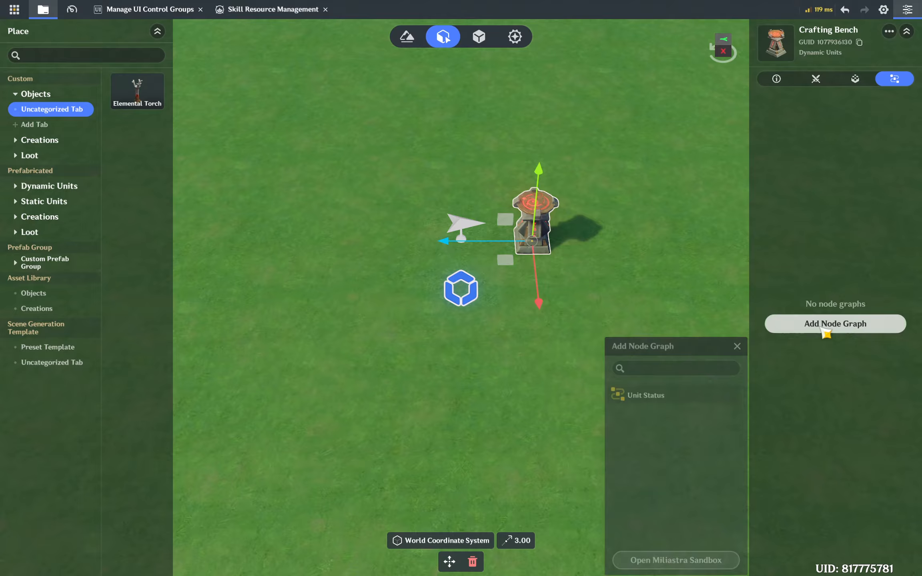
pyautogui.click(665, 397)
pyautogui.click(527, 451)
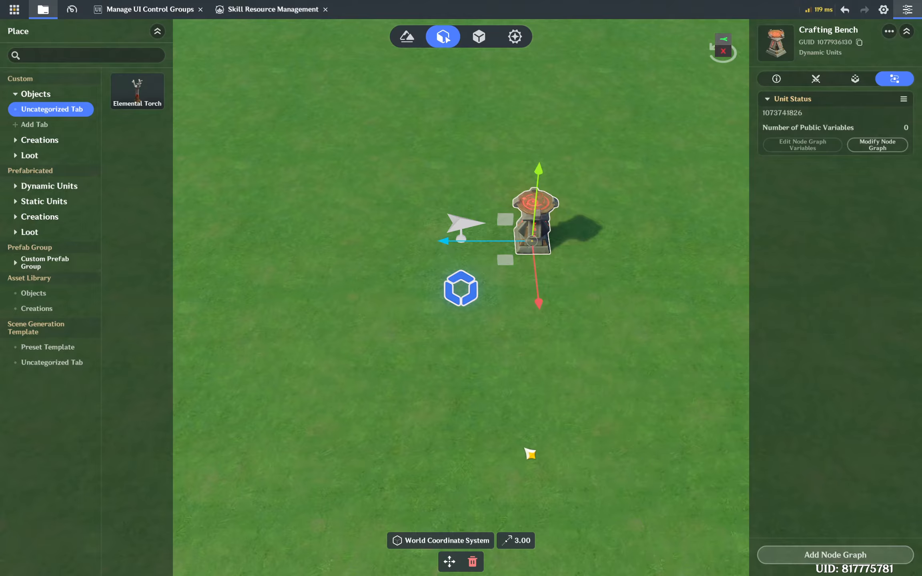
pyautogui.click(453, 451)
pyautogui.hotkey('ctrl', 's')
# Step: Start another single-player test play with direct upload to test the crafting bench's node graph
pyautogui.click(14, 10)
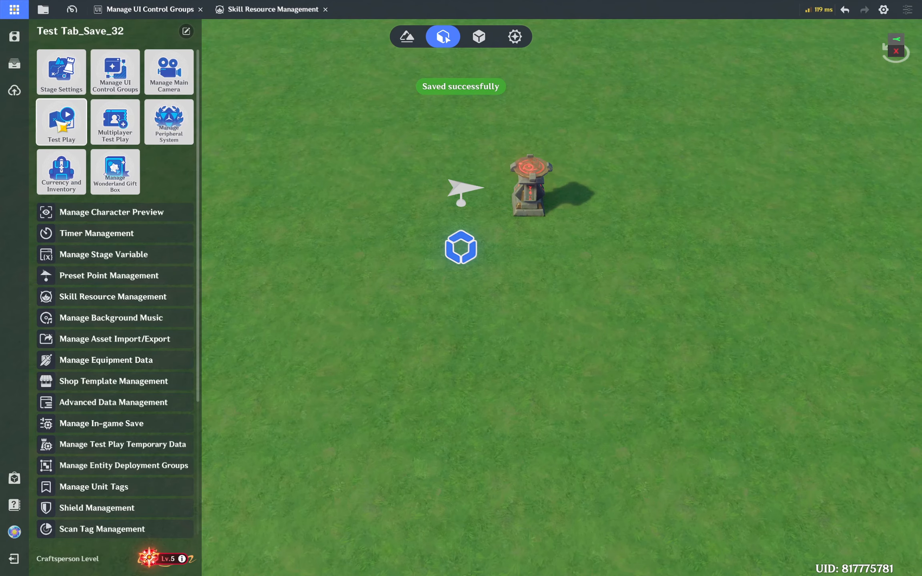
pyautogui.click(146, 558)
pyautogui.click(537, 328)
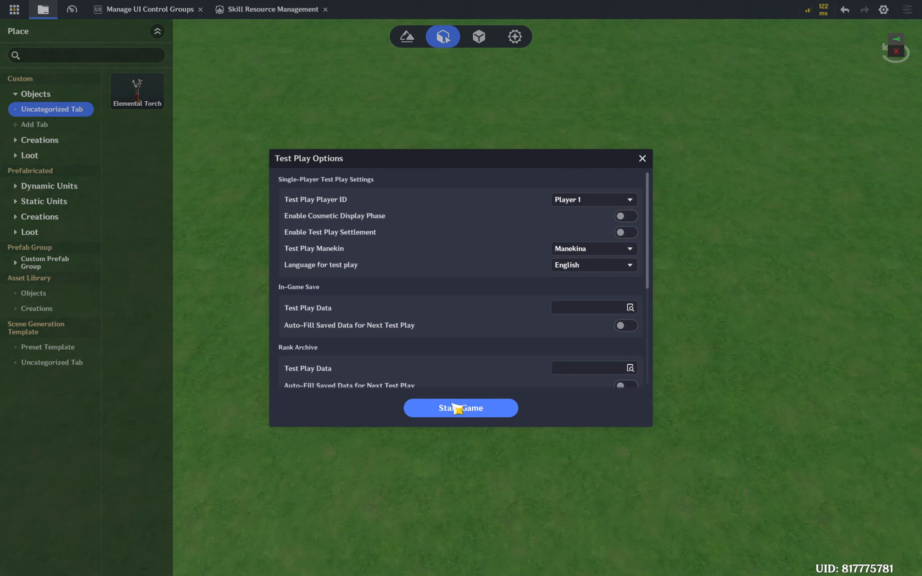
pyautogui.click(456, 408)
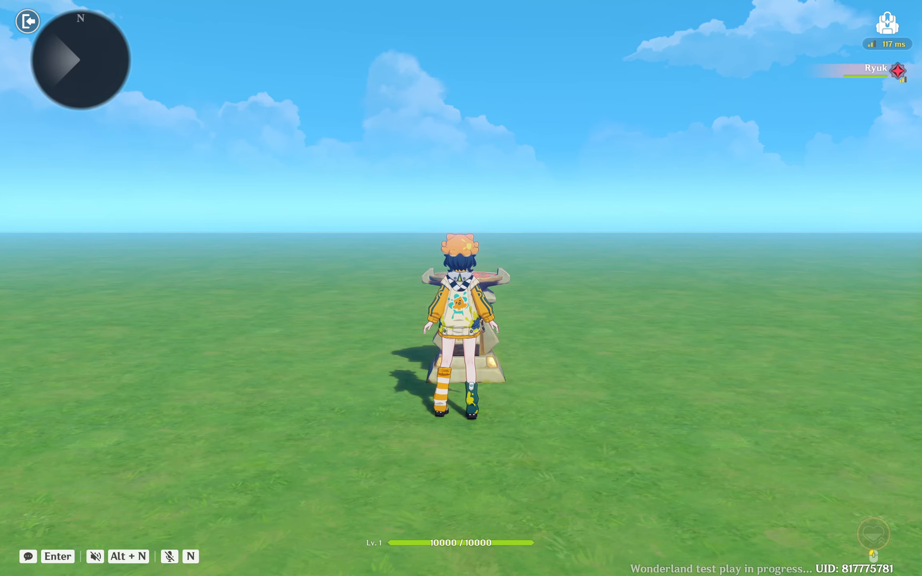
# Step: Trigger the crafting bench's Tab option repeatedly to check the unit status duration and stack numbers, and abandon the challenge
pyautogui.press('f')
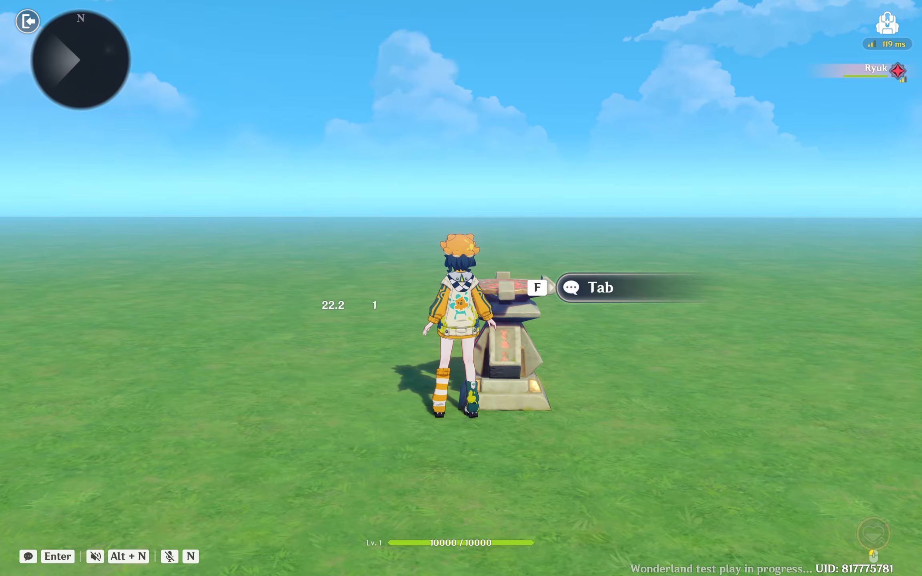
pyautogui.press('f')
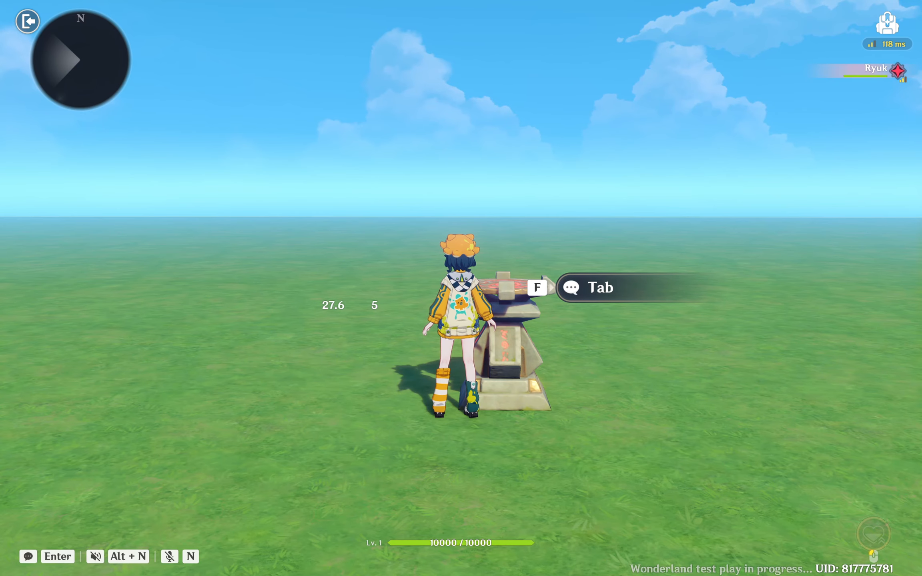
pyautogui.press('Escape')
pyautogui.click(463, 346)
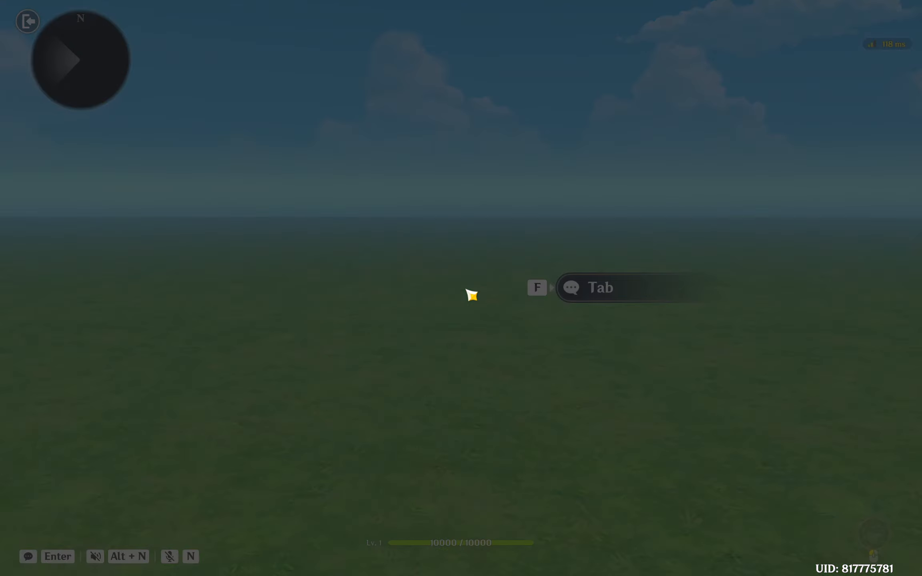